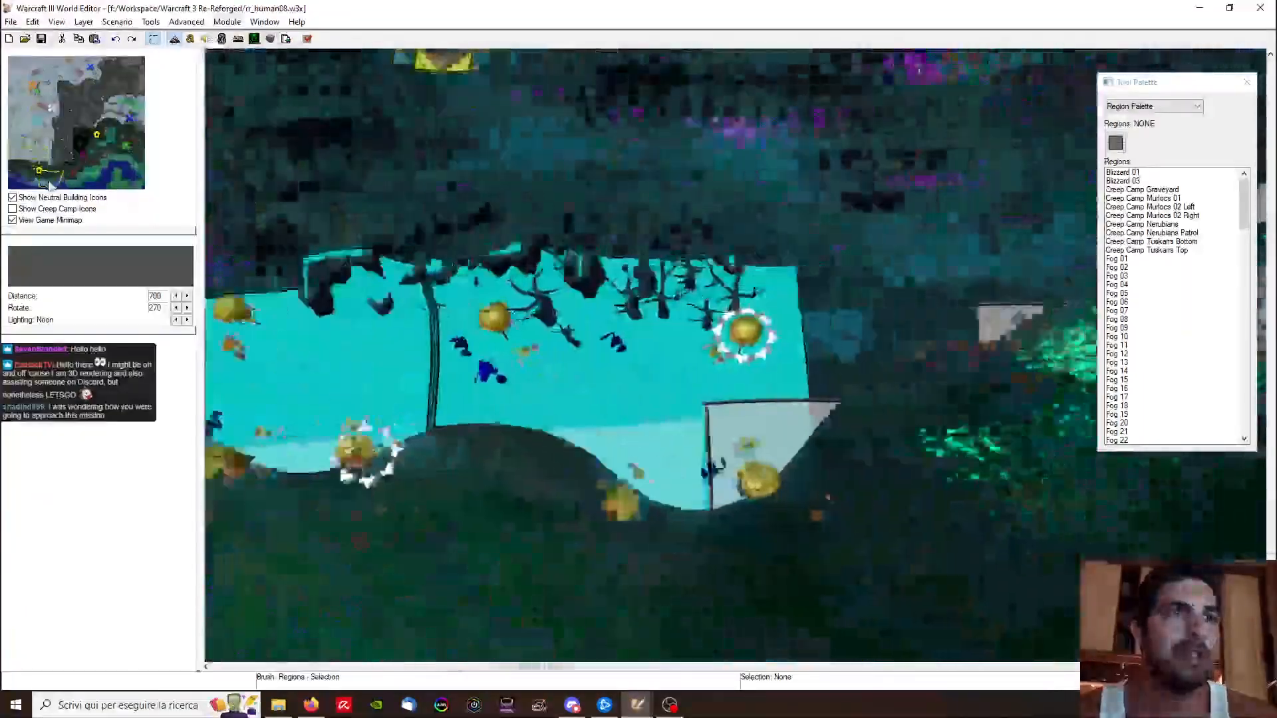
# Step: Examine the snowy northern part of the map from the red siege machine to the blue player's starting units
pyautogui.moveTo(51, 186); pyautogui.dragTo(74, 71)
pyautogui.scroll(5, 341, 208)
pyautogui.moveTo(592, 453); pyautogui.dragTo(655, 370, button='right')
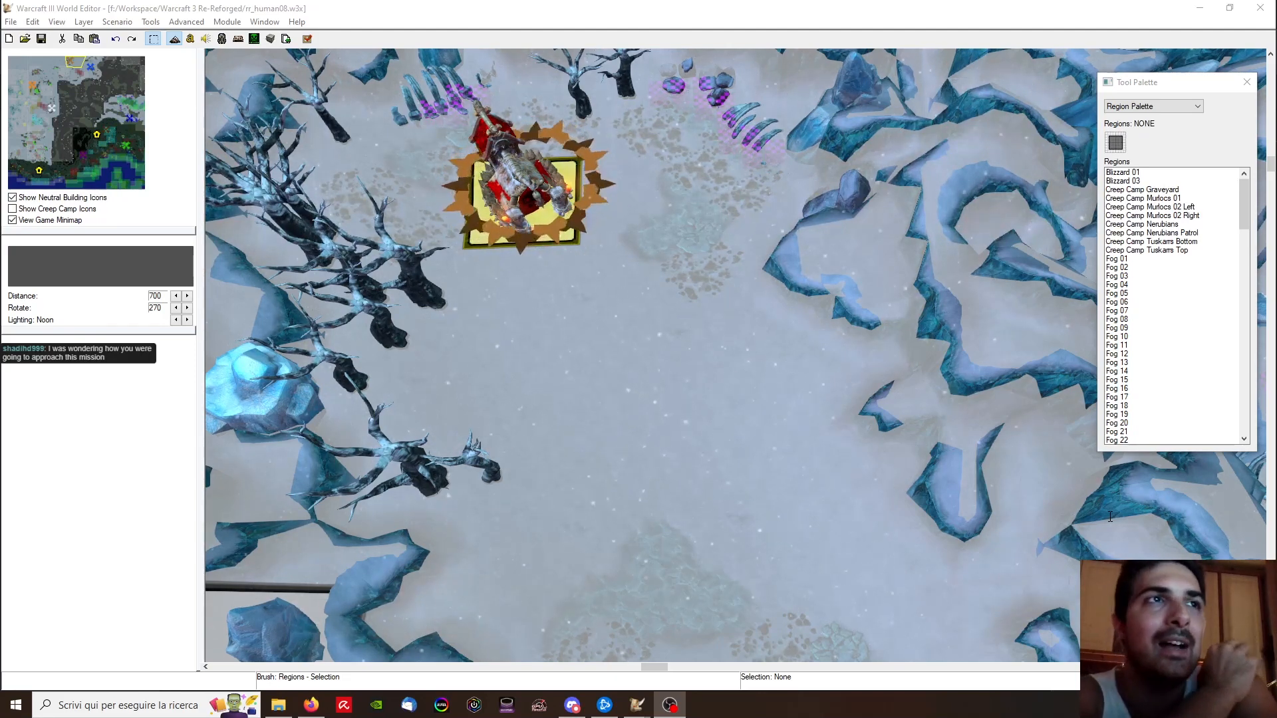
pyautogui.moveTo(637, 705)
pyautogui.click(493, 645)
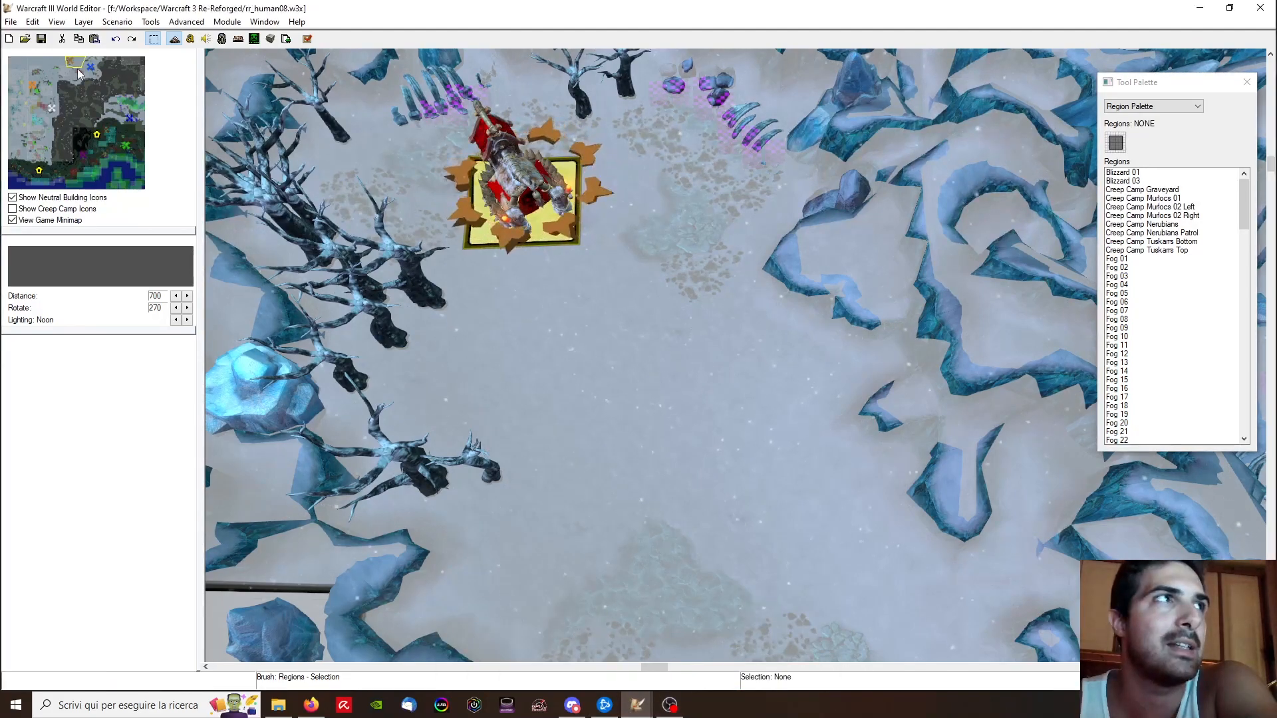
pyautogui.click(89, 65)
pyautogui.scroll(-5, 589, 237)
pyautogui.moveTo(736, 266); pyautogui.dragTo(543, 278, button='right')
pyautogui.moveTo(635, 286); pyautogui.dragTo(712, 425, button='right')
pyautogui.scroll(3, 596, 219)
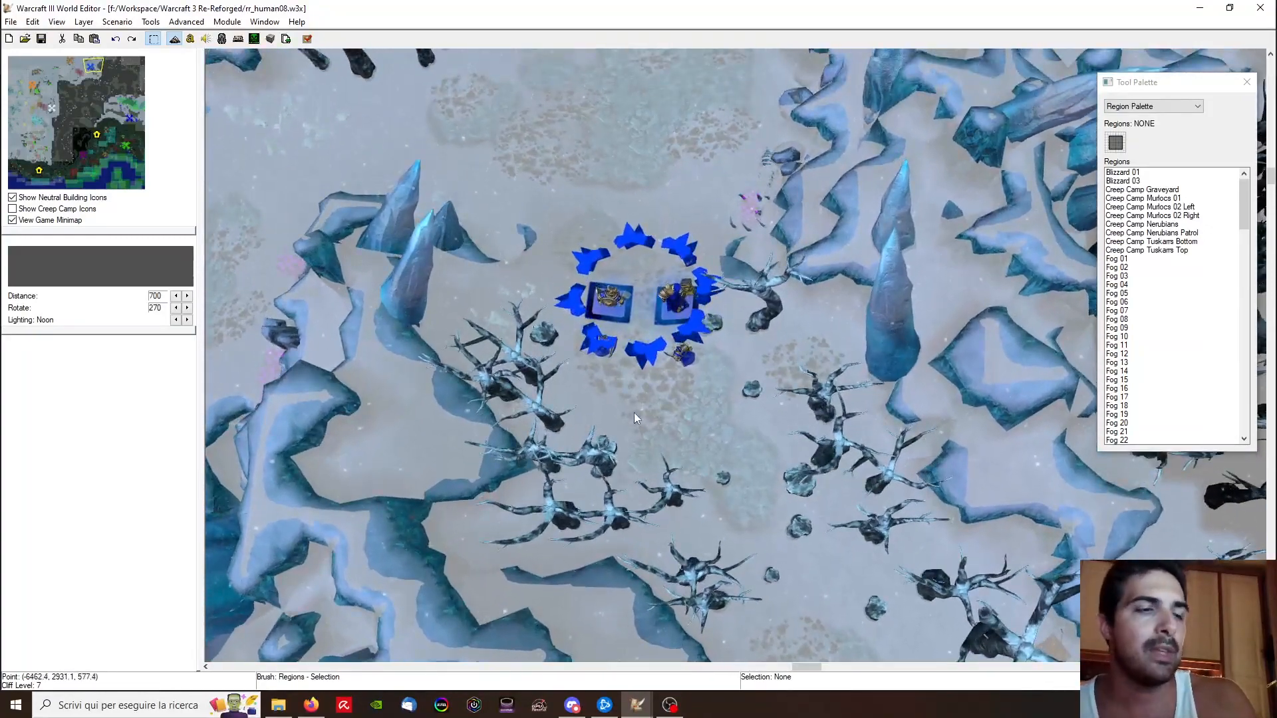
# Step: Hide the region overlays and display the map in game view around the blue starting units
pyautogui.hotkey('ctrl', 'r')
pyautogui.press('v')
pyautogui.scroll(4, 725, 413)
pyautogui.scroll(4, 720, 516)
# Step: Examine the snowy route from the blue starting units westward past the cliffs and the red siege machine
pyautogui.moveTo(672, 306); pyautogui.dragTo(643, 444, button='right')
pyautogui.moveTo(442, 329); pyautogui.dragTo(785, 459, button='right')
pyautogui.moveTo(232, 286); pyautogui.dragTo(532, 399, button='right')
pyautogui.moveTo(346, 379); pyautogui.dragTo(755, 632, button='right')
pyautogui.moveTo(498, 176); pyautogui.dragTo(518, 331, button='right')
pyautogui.keyDown('ctrl'); pyautogui.moveTo(964, 452); pyautogui.dragTo(584, 297, button='right'); pyautogui.keyUp('ctrl')
pyautogui.moveTo(765, 180); pyautogui.dragTo(792, 372, button='right')
pyautogui.moveTo(692, 306); pyautogui.dragTo(718, 392, button='right')
pyautogui.keyDown('ctrl'); pyautogui.moveTo(1159, 408); pyautogui.dragTo(933, 346, button='right'); pyautogui.keyUp('ctrl')
pyautogui.moveTo(738, 266); pyautogui.dragTo(939, 401, button='right')
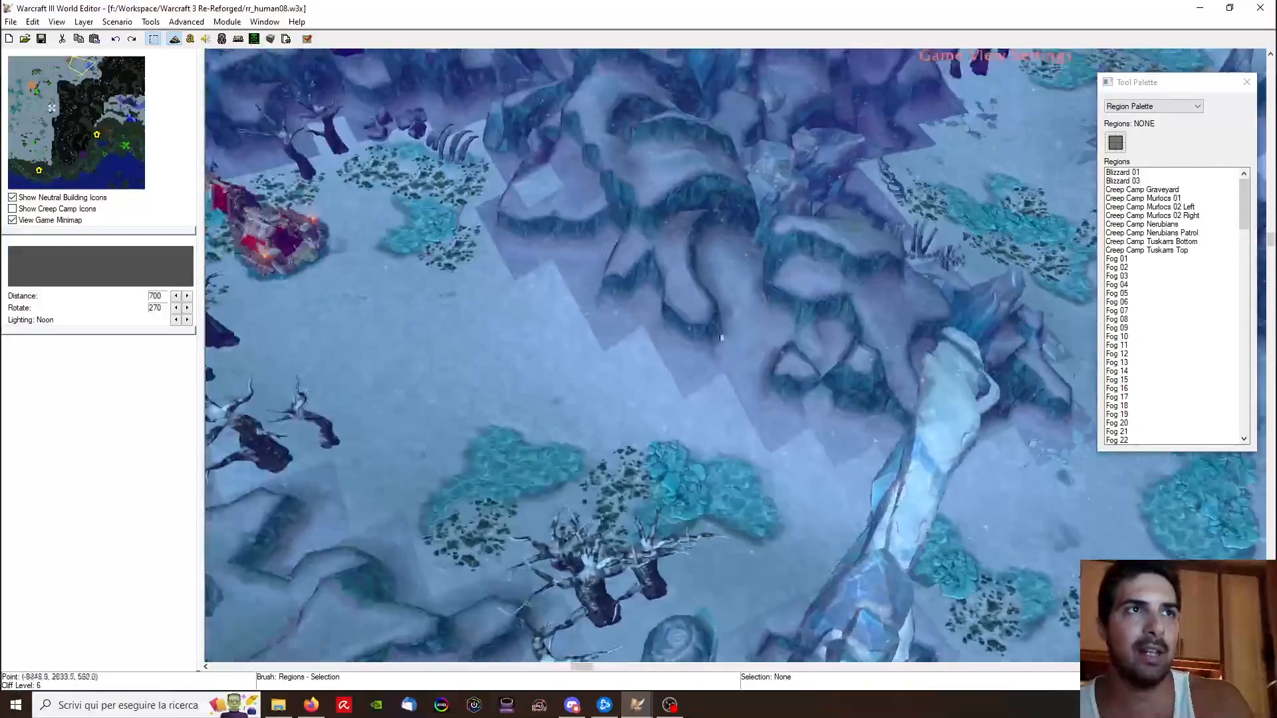
# Step: Examine the icy pass with its frozen pools, rocky ground, bones and tall ice crystals
pyautogui.scroll(3, 939, 402)
pyautogui.moveTo(718, 339); pyautogui.dragTo(931, 416, button='right')
pyautogui.moveTo(585, 386); pyautogui.dragTo(735, 428, button='right')
pyautogui.moveTo(618, 339); pyautogui.dragTo(617, 392, button='right')
pyautogui.scroll(3, 761, 400)
pyautogui.scroll(-3, 616, 392)
pyautogui.moveTo(702, 379); pyautogui.dragTo(609, 279, button='right')
pyautogui.moveTo(874, 593); pyautogui.dragTo(560, 229, button='right')
pyautogui.moveTo(560, 316); pyautogui.dragTo(549, 151, button='right')
pyautogui.moveTo(1124, 608); pyautogui.dragTo(699, 162, button='right')
pyautogui.moveTo(426, 631); pyautogui.dragTo(958, 306, button='right')
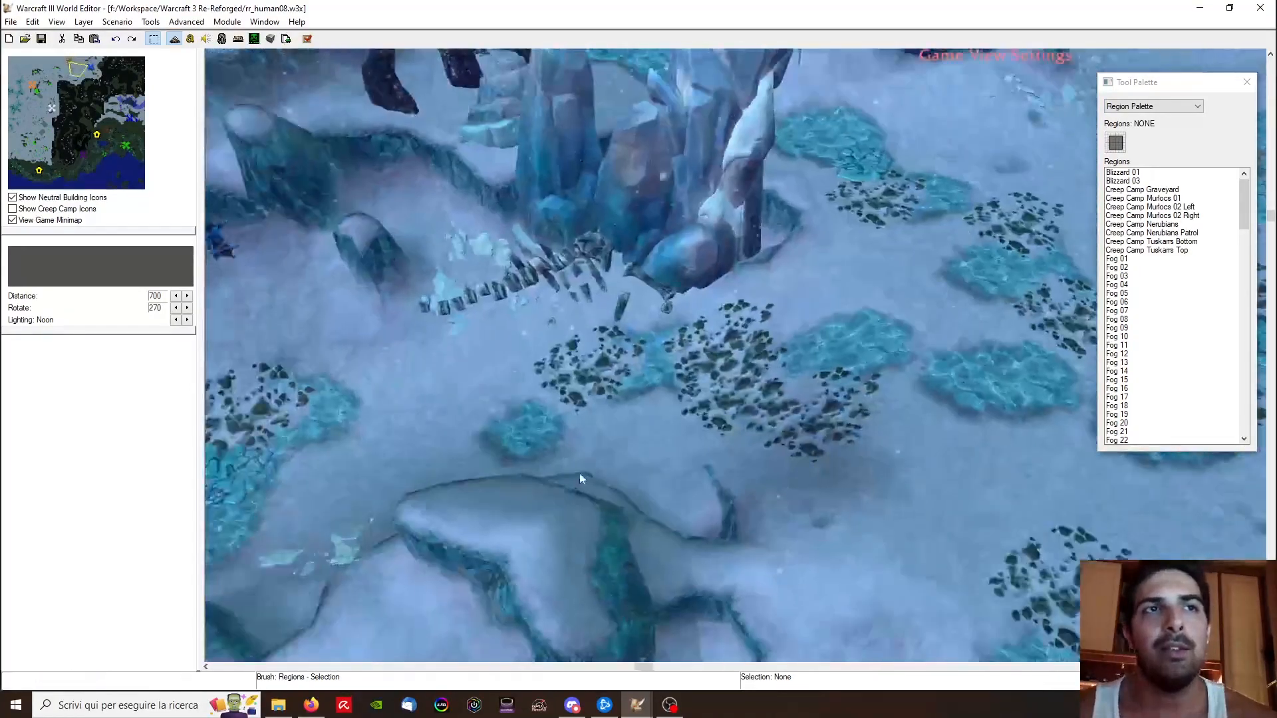
# Step: Examine the creep camp beside the dead trees and the giant scorpion camp around the frozen pool
pyautogui.moveTo(312, 565); pyautogui.dragTo(828, 178, button='right')
pyautogui.moveTo(665, 269); pyautogui.dragTo(1041, 348, button='right')
pyautogui.moveTo(466, 319); pyautogui.dragTo(1003, 342, button='right')
pyautogui.moveTo(392, 183); pyautogui.dragTo(835, 421, button='right')
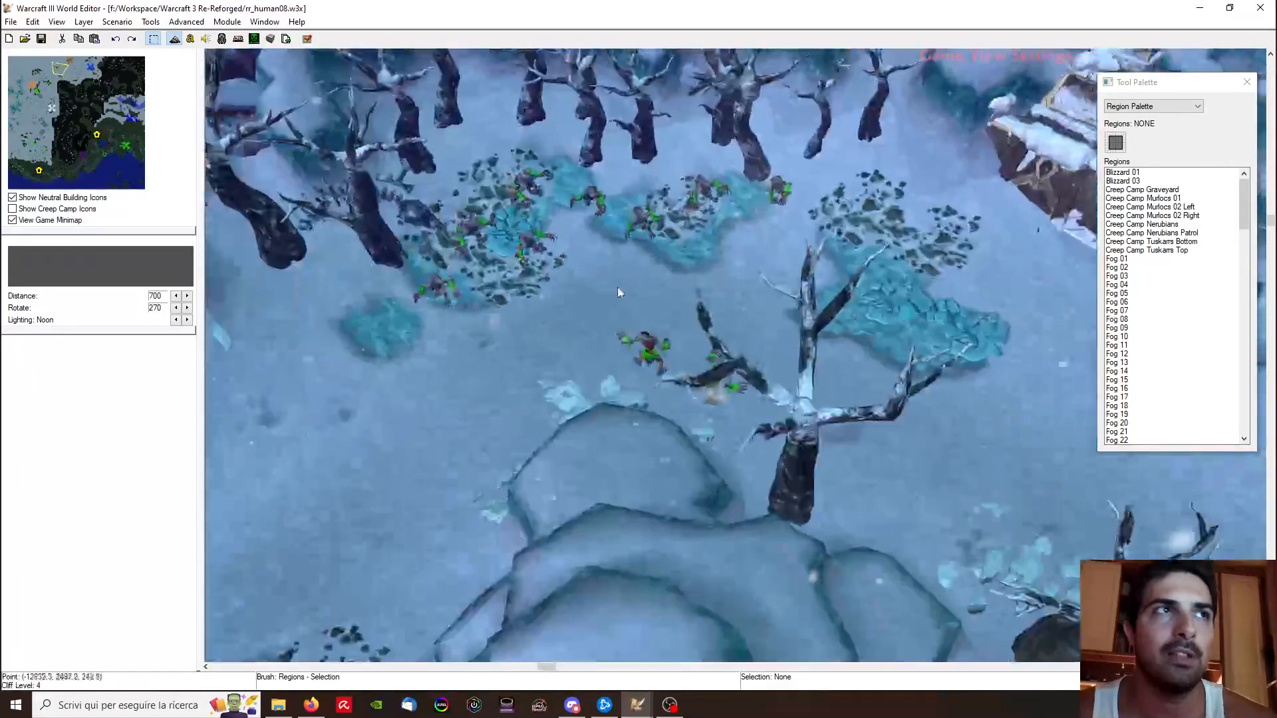
pyautogui.moveTo(604, 456); pyautogui.dragTo(873, 328, button='right')
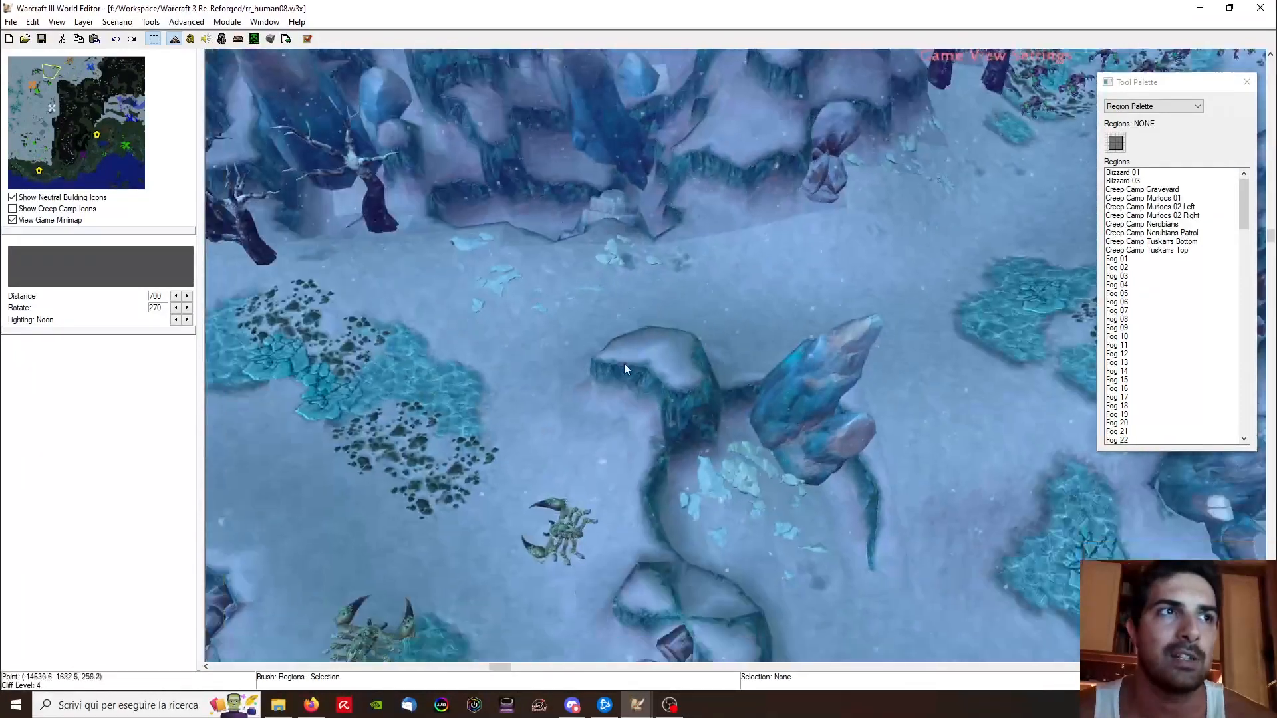
pyautogui.moveTo(623, 363); pyautogui.dragTo(1065, 182, button='right')
pyautogui.moveTo(586, 426); pyautogui.dragTo(918, 292, button='right')
pyautogui.scroll(5, 566, 361)
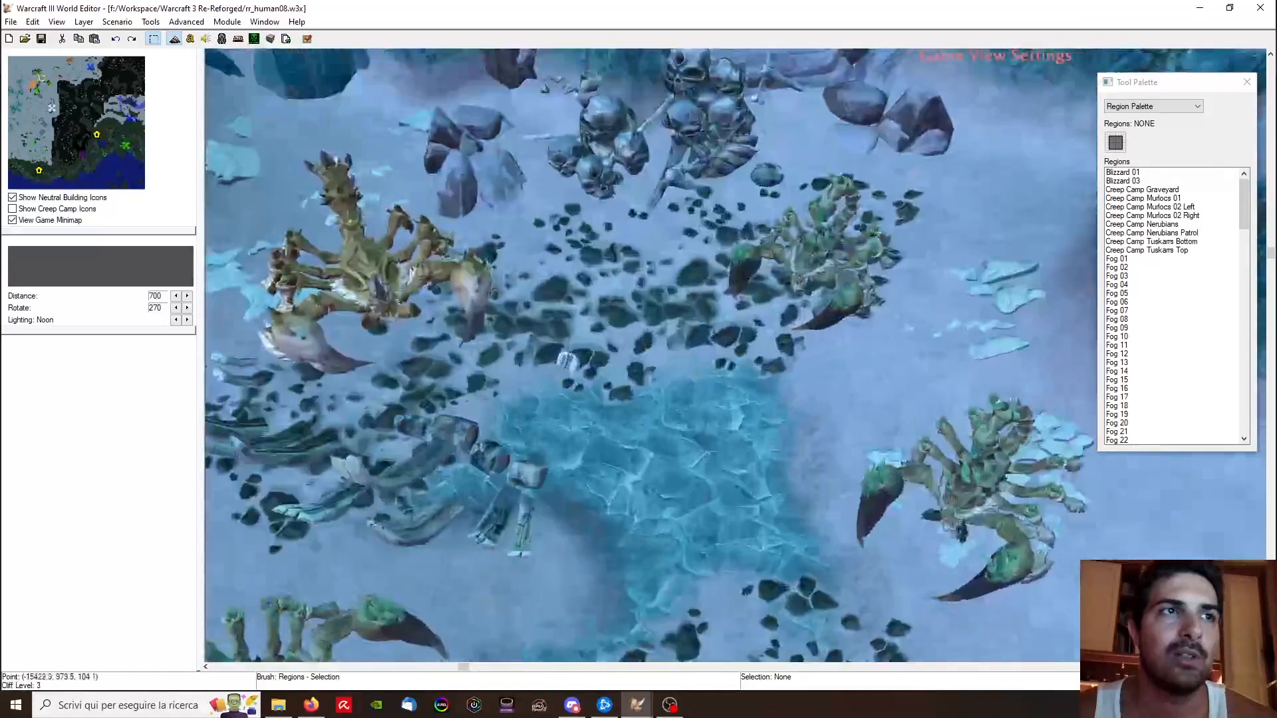
pyautogui.scroll(-3, 665, 360)
pyautogui.scroll(3, 758, 326)
pyautogui.moveTo(632, 299); pyautogui.dragTo(758, 400, button='right')
pyautogui.scroll(2, 758, 400)
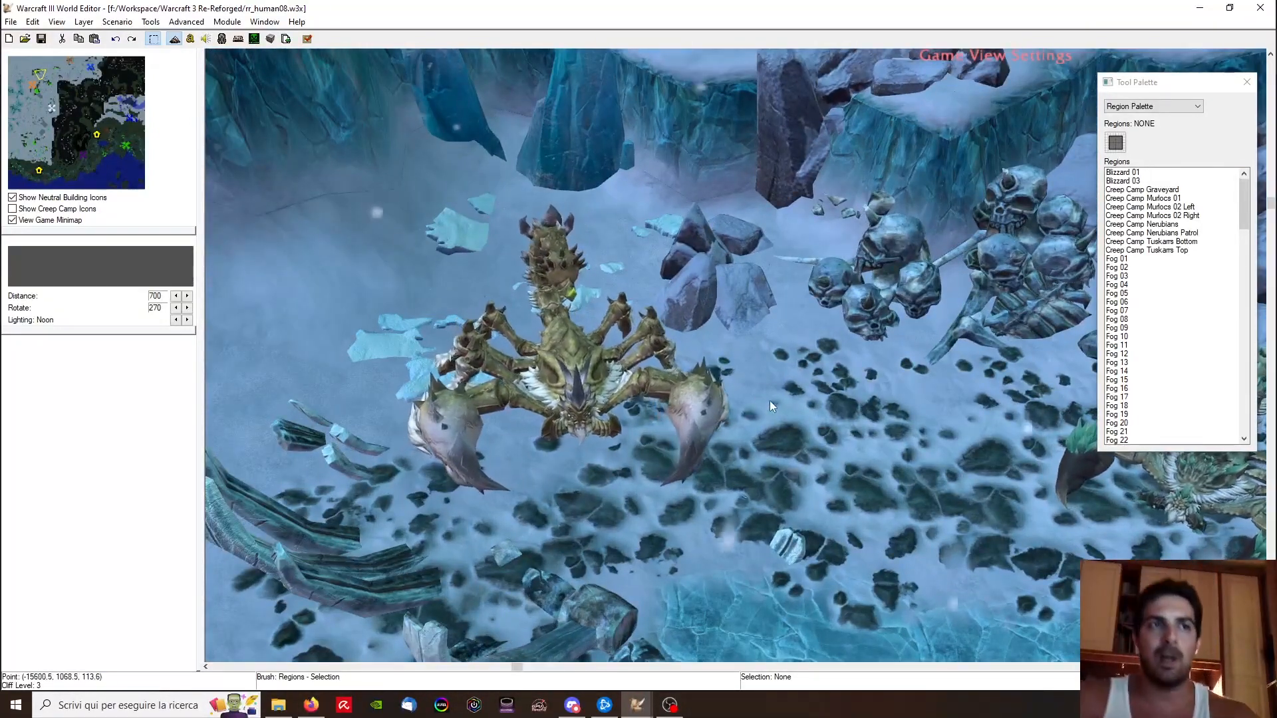
pyautogui.scroll(-4, 638, 329)
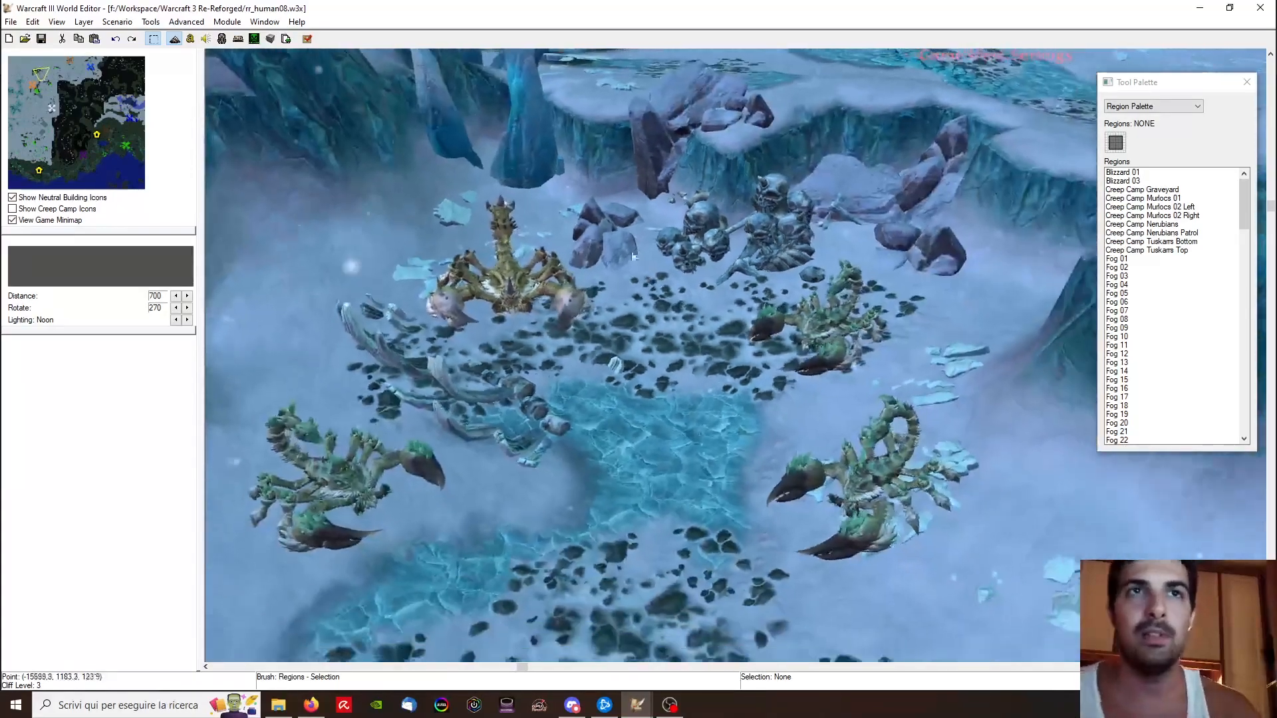
# Step: Examine the route from the scorpion camp past the ice spikes towards the tuskarr village
pyautogui.scroll(-4, 640, 261)
pyautogui.moveTo(931, 301); pyautogui.dragTo(851, 286, button='right')
pyautogui.moveTo(599, 598); pyautogui.dragTo(691, 492, button='right')
pyautogui.scroll(4, 665, 398)
pyautogui.keyDown('ctrl'); pyautogui.moveTo(632, 373); pyautogui.dragTo(465, 177, button='right'); pyautogui.keyUp('ctrl')
pyautogui.moveTo(798, 317); pyautogui.dragTo(737, 202, button='right')
pyautogui.moveTo(791, 512); pyautogui.dragTo(655, 216, button='right')
pyautogui.moveTo(739, 275); pyautogui.dragTo(641, 255, button='right')
pyautogui.moveTo(761, 399); pyautogui.dragTo(665, 218, button='right')
pyautogui.moveTo(655, 299); pyautogui.dragTo(604, 193, button='right')
pyautogui.moveTo(857, 266); pyautogui.dragTo(531, 386, button='right')
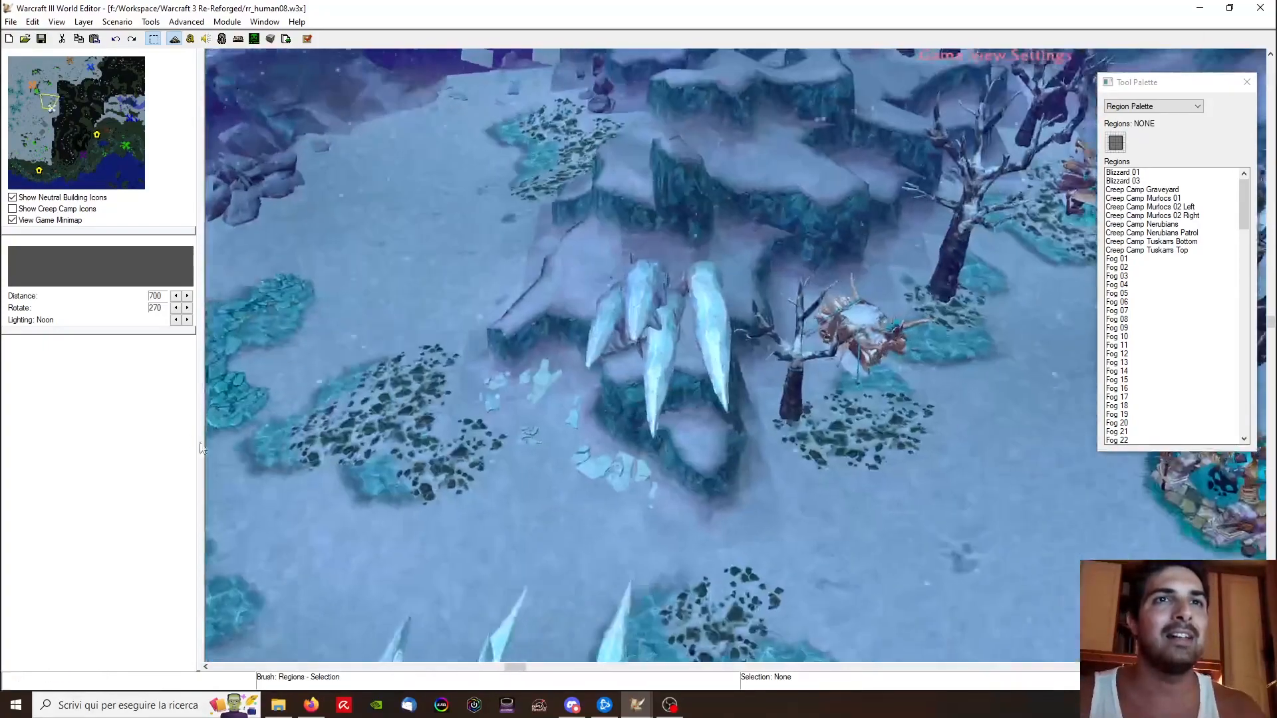
pyautogui.moveTo(817, 393); pyautogui.dragTo(585, 256, button='right')
pyautogui.moveTo(856, 341); pyautogui.dragTo(525, 272, button='right')
# Step: Inspect the tuskarr village's cyan towered hut, horned tent and snow-covered market stall up close
pyautogui.scroll(8, 593, 222)
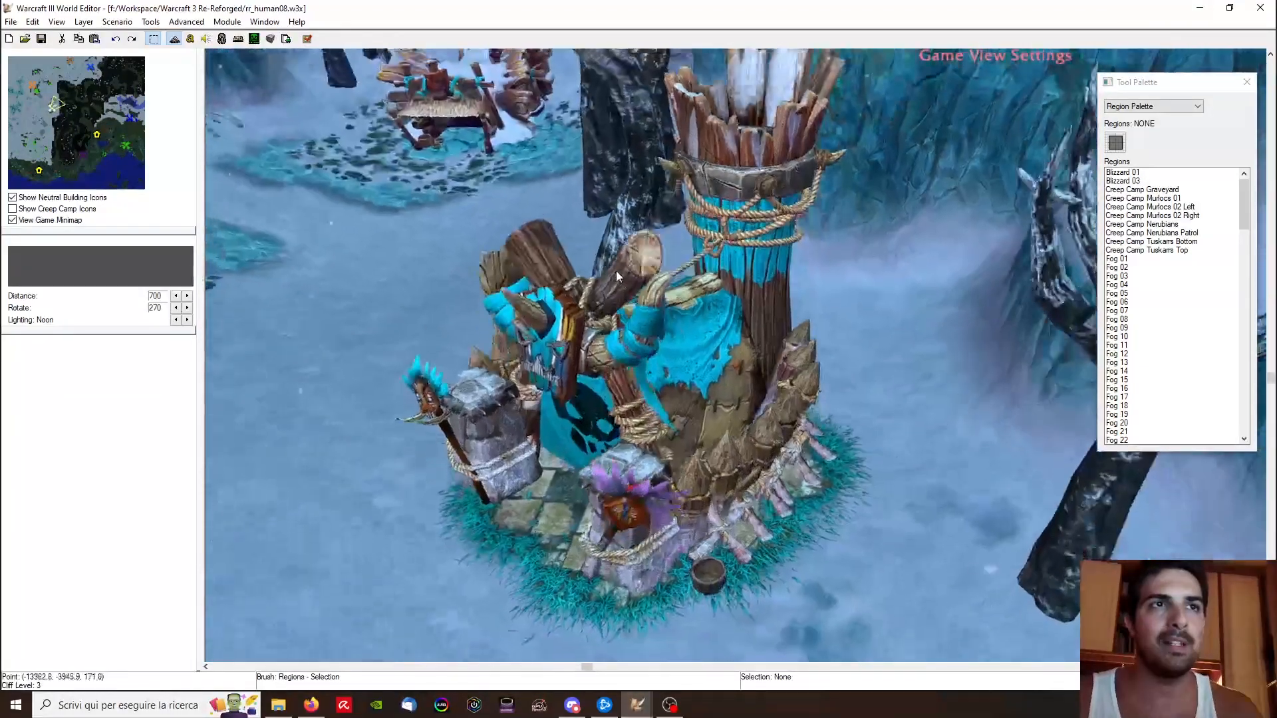
pyautogui.keyDown('ctrl'); pyautogui.moveTo(616, 270); pyautogui.dragTo(606, 252, button='right'); pyautogui.keyUp('ctrl')
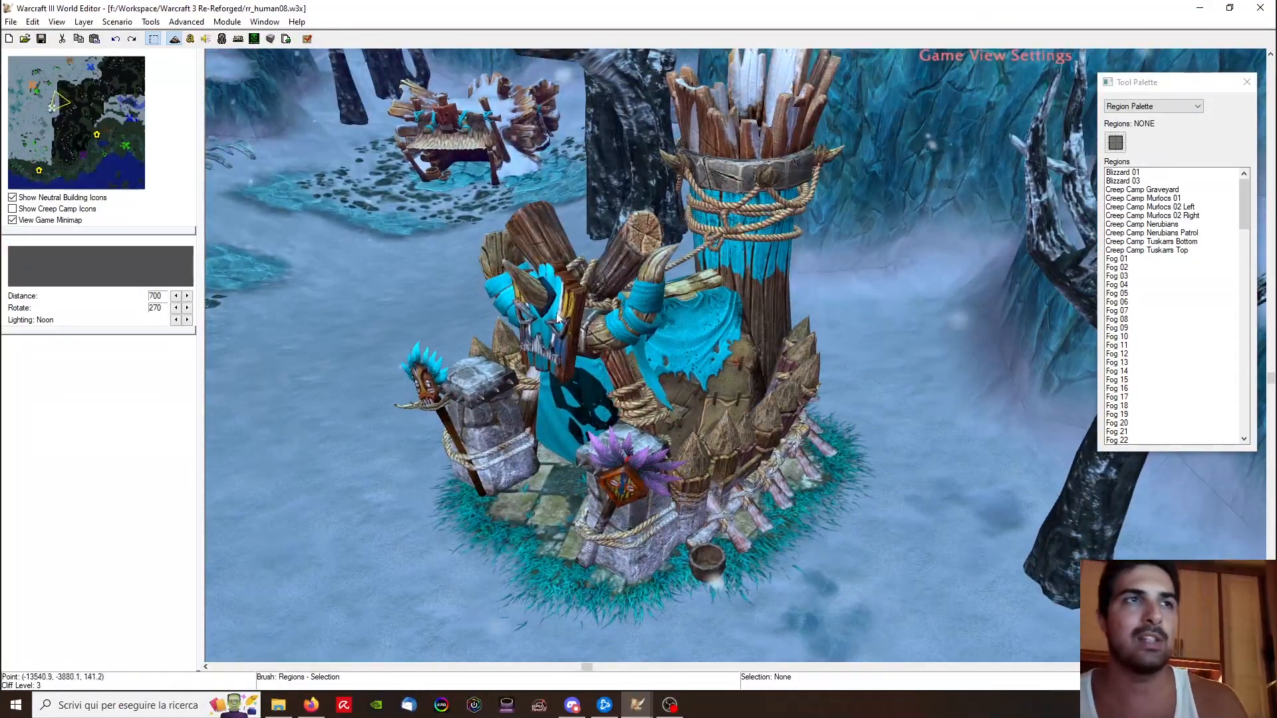
pyautogui.scroll(-3, 556, 313)
pyautogui.moveTo(405, 260); pyautogui.dragTo(625, 384, button='right')
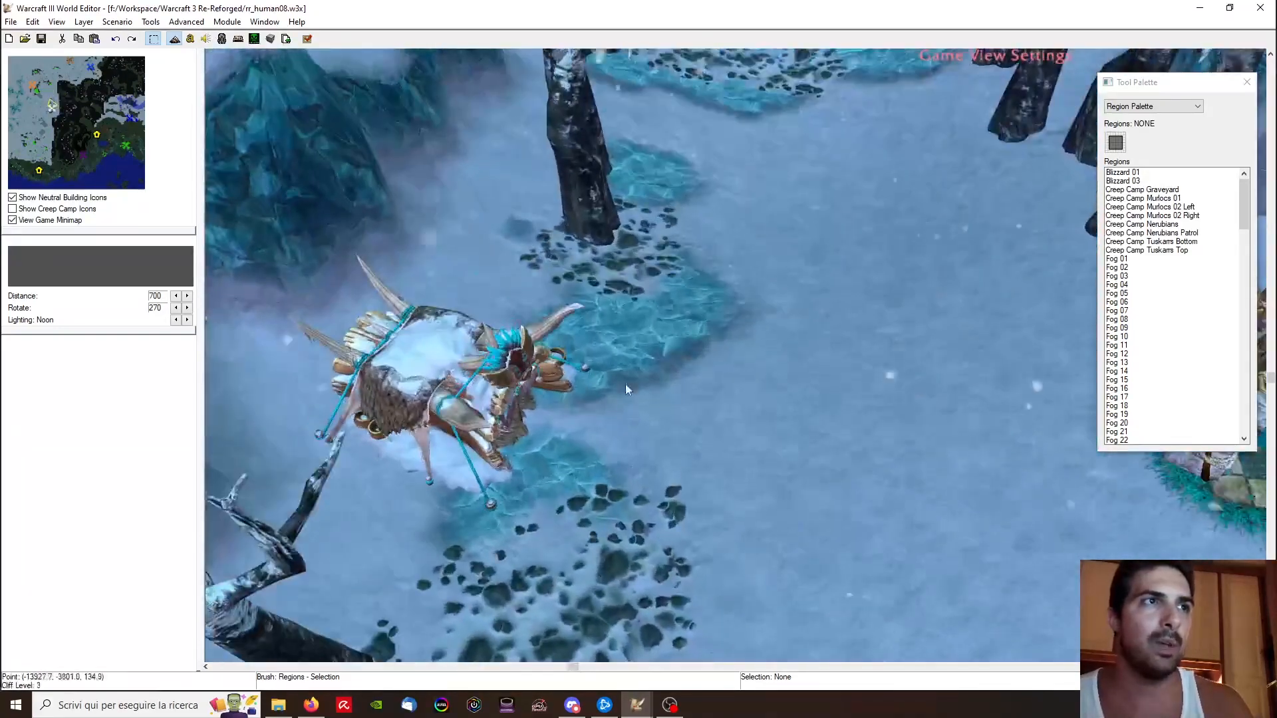
pyautogui.moveTo(692, 203); pyautogui.dragTo(598, 499, button='right')
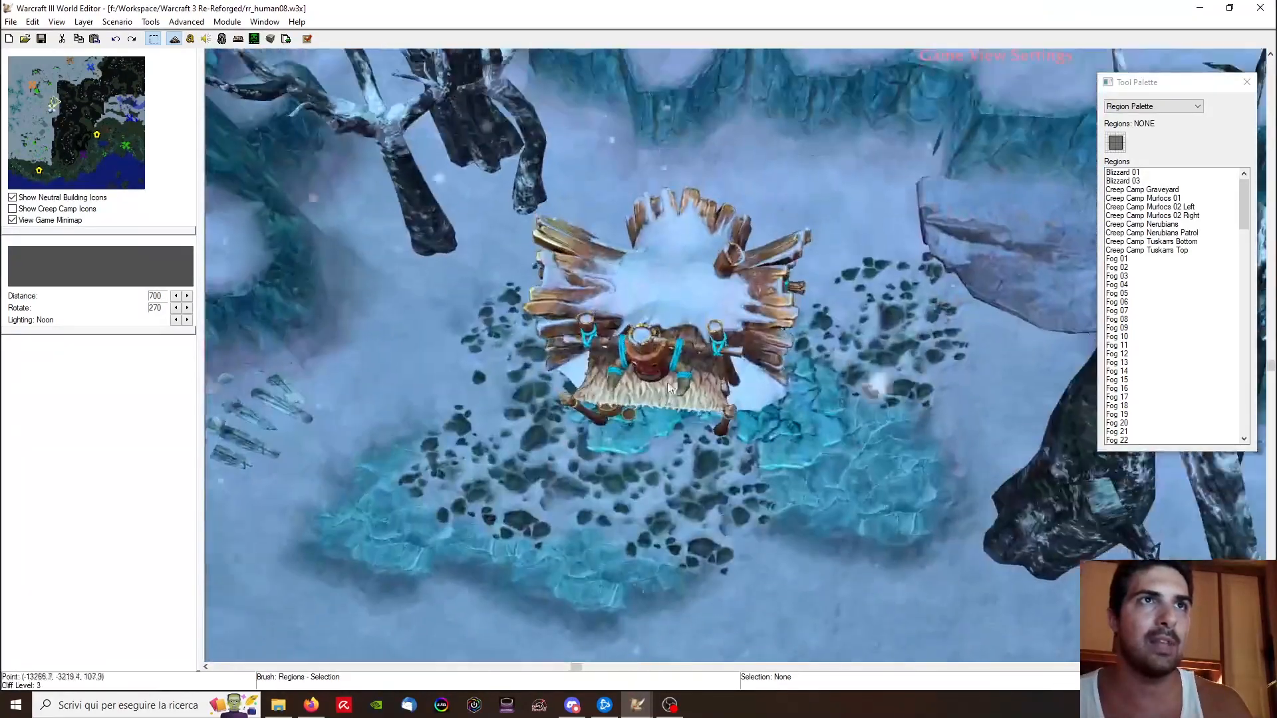
pyautogui.scroll(-3, 695, 325)
pyautogui.moveTo(821, 612); pyautogui.dragTo(454, 86, button='right')
pyautogui.moveTo(778, 465); pyautogui.dragTo(648, 263, button='right')
pyautogui.moveTo(566, 201); pyautogui.dragTo(811, 330, button='right')
# Step: Examine the snowy terrain beyond the tuskarr village on the way to the blue dragon
pyautogui.scroll(-3, 460, 362)
pyautogui.moveTo(219, 532); pyautogui.dragTo(638, 279, button='right')
pyautogui.moveTo(479, 426); pyautogui.dragTo(671, 276, button='right')
pyautogui.moveTo(532, 399); pyautogui.dragTo(561, 310, button='right')
pyautogui.moveTo(725, 605); pyautogui.dragTo(490, 348, button='right')
pyautogui.moveTo(924, 426); pyautogui.dragTo(745, 285, button='right')
pyautogui.moveTo(465, 329); pyautogui.dragTo(924, 209, button='right')
# Step: Inspect the blue dragon and the icy clearing around it from several angles and distances
pyautogui.keyDown('ctrl'); pyautogui.moveTo(764, 319); pyautogui.dragTo(619, 399, button='right'); pyautogui.keyUp('ctrl')
pyautogui.scroll(4, 577, 245)
pyautogui.scroll(-3, 577, 245)
pyautogui.scroll(4, 506, 285)
pyautogui.scroll(-3, 443, 321)
pyautogui.keyDown('ctrl'); pyautogui.moveTo(618, 266); pyautogui.dragTo(725, 266, button='right'); pyautogui.keyUp('ctrl')
pyautogui.moveTo(745, 86); pyautogui.dragTo(856, 300, button='right')
pyautogui.scroll(3, 548, 474)
pyautogui.scroll(3, 558, 405)
pyautogui.click(672, 710)
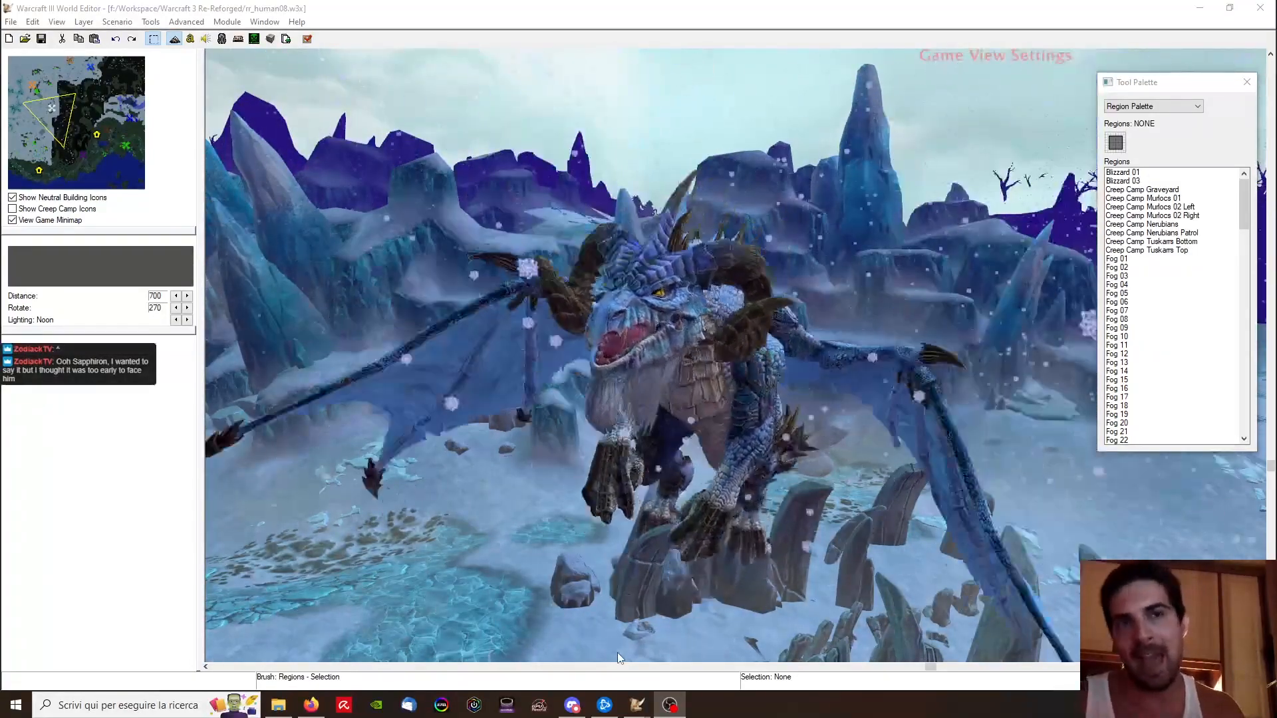
pyautogui.moveTo(636, 704)
pyautogui.click(565, 648)
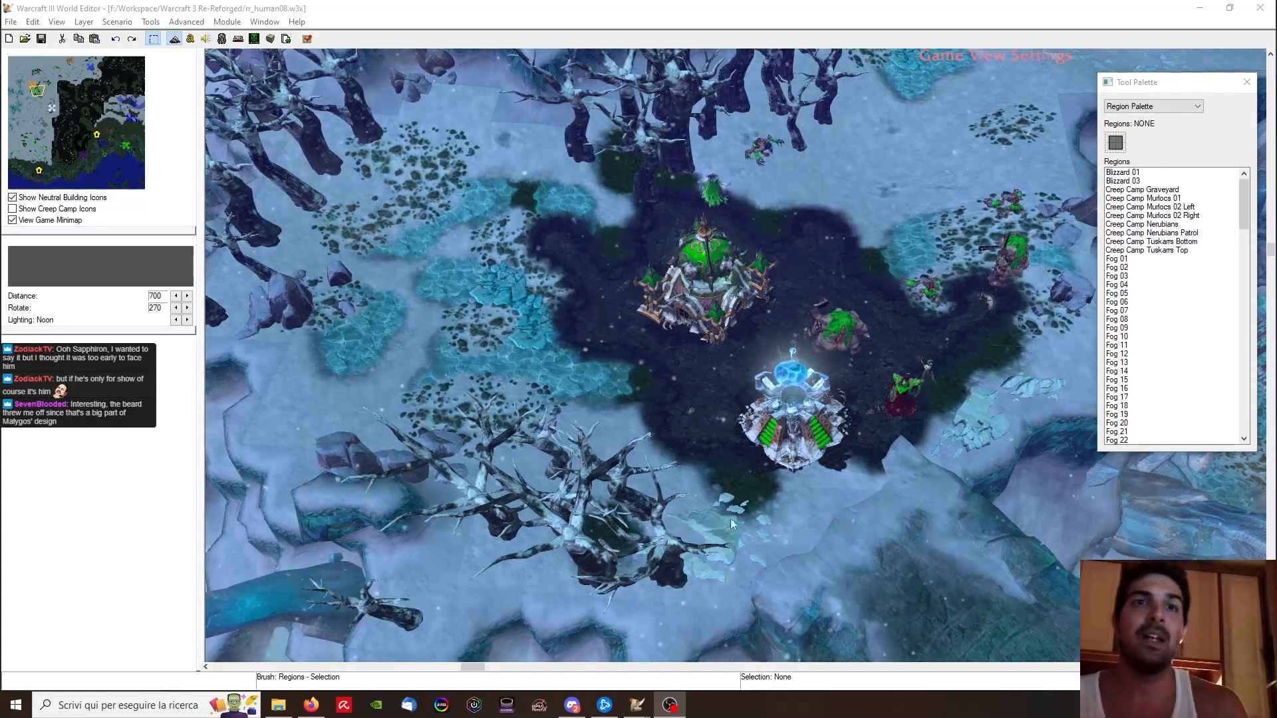
pyautogui.moveTo(637, 699)
pyautogui.click(585, 628)
# Step: Examine the cliffs and frozen ground south and east of the green player's base
pyautogui.moveTo(573, 517); pyautogui.dragTo(688, 220, button='right')
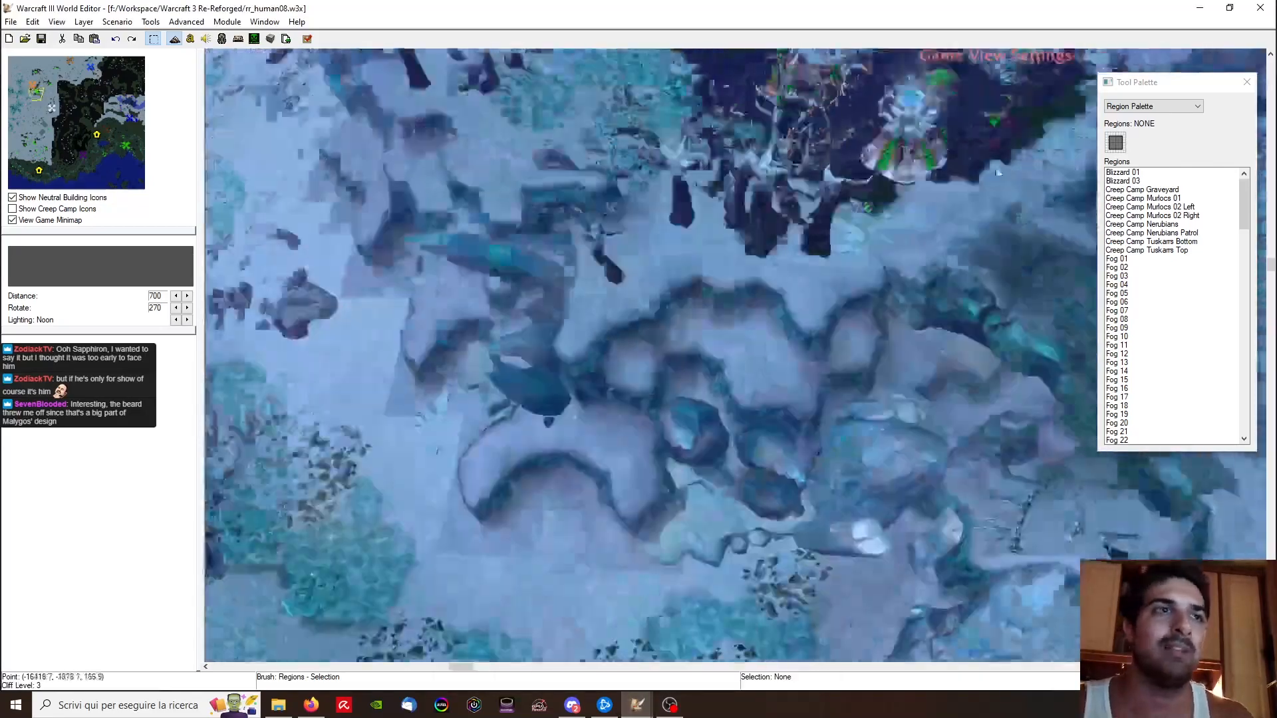
pyautogui.moveTo(665, 372); pyautogui.dragTo(827, 94, button='right')
pyautogui.moveTo(851, 505); pyautogui.dragTo(133, 425, button='right')
pyautogui.scroll(6, 789, 280)
pyautogui.scroll(-2, 771, 279)
pyautogui.scroll(-3, 711, 271)
pyautogui.scroll(-2, 634, 226)
pyautogui.scroll(-2, 651, 203)
pyautogui.moveTo(652, 203); pyautogui.dragTo(620, 426, button='right')
pyautogui.click(669, 703)
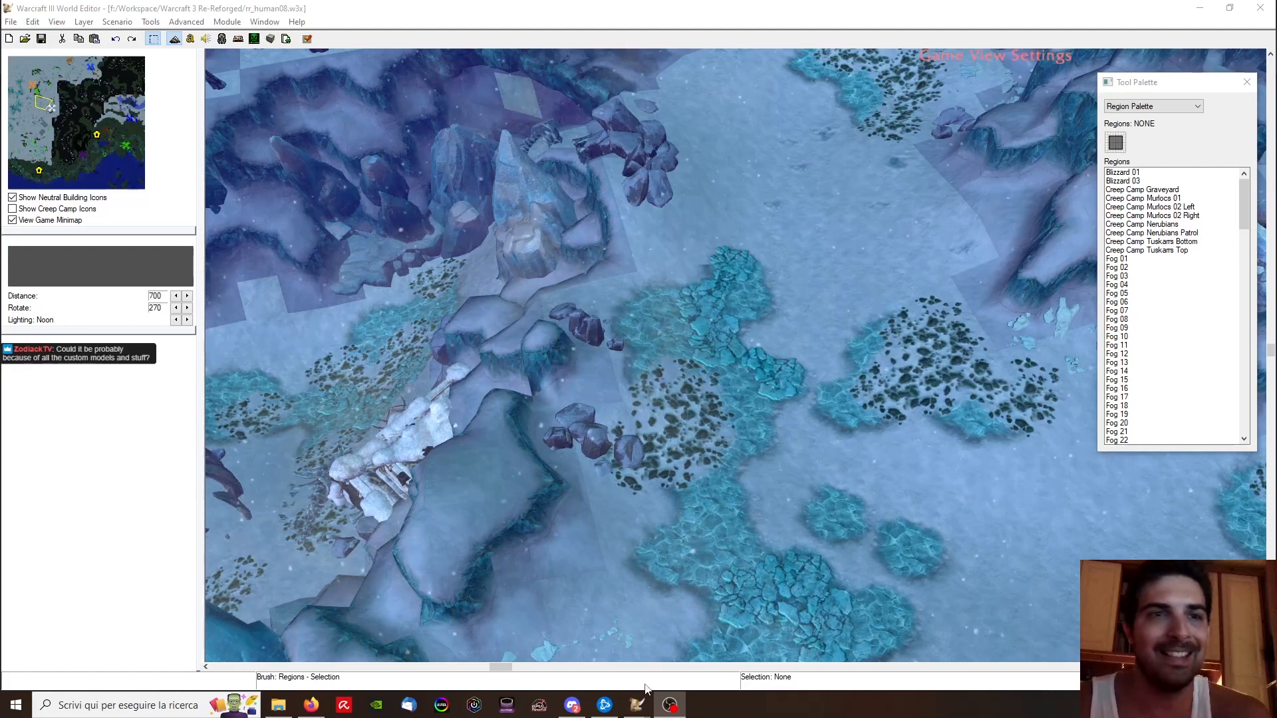
pyautogui.moveTo(642, 704)
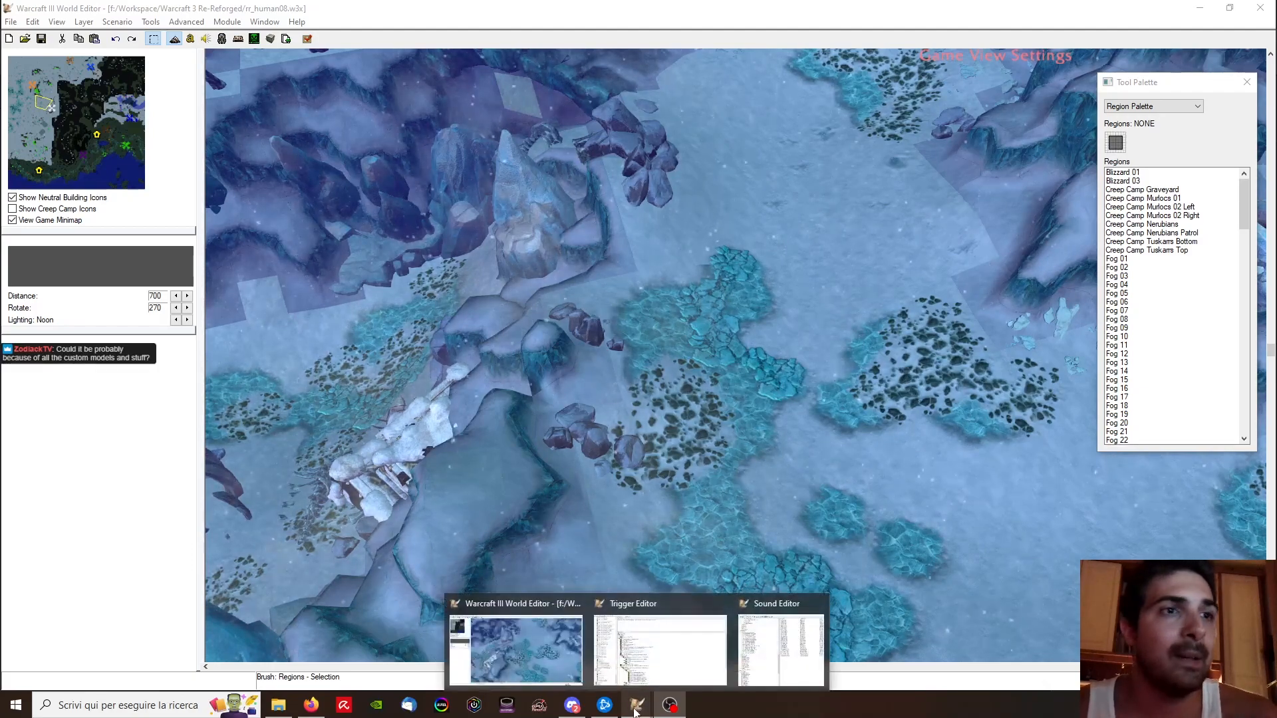
# Step: Inspect the blue player's hammer-wielding hero at the starting point from behind and from the front
pyautogui.click(92, 69)
pyautogui.scroll(3, 645, 289)
pyautogui.moveTo(645, 289); pyautogui.dragTo(700, 445, button='right')
pyautogui.scroll(6, 700, 445)
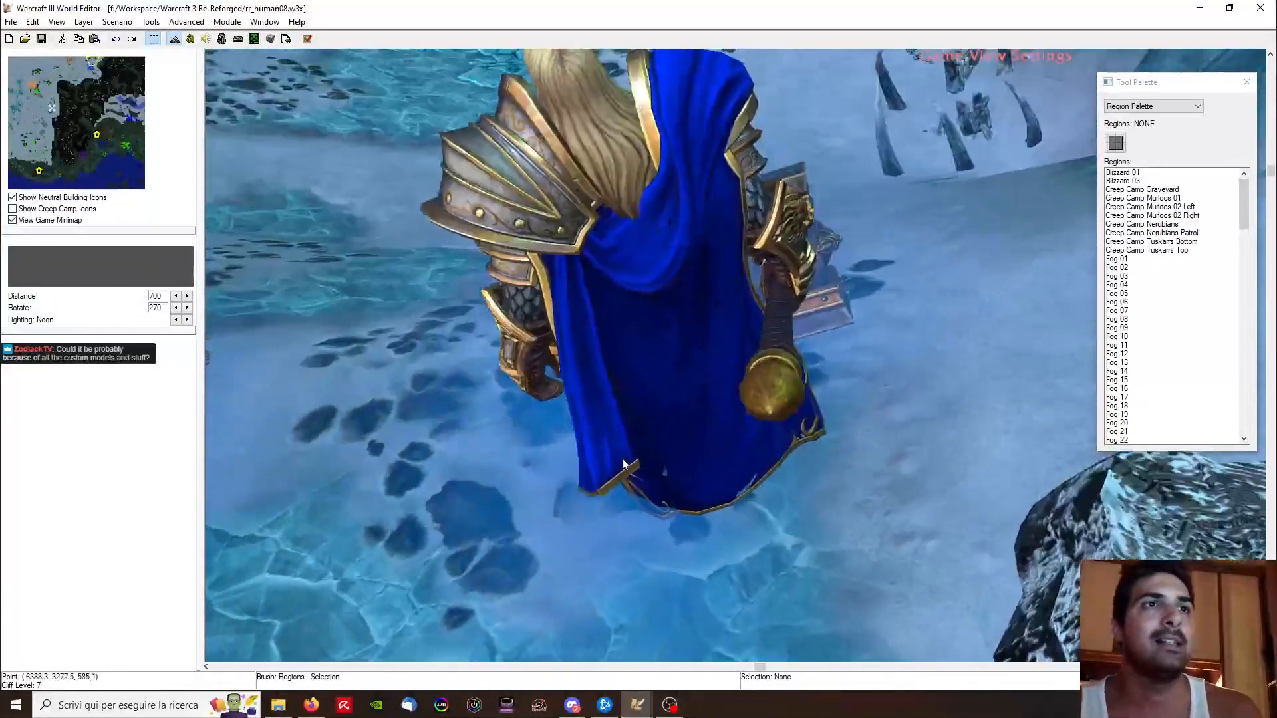
pyautogui.scroll(-4, 622, 464)
pyautogui.keyDown('ctrl'); pyautogui.moveTo(622, 464); pyautogui.dragTo(1163, 385, button='right'); pyautogui.keyUp('ctrl')
pyautogui.scroll(4, 584, 367)
pyautogui.moveTo(591, 445); pyautogui.dragTo(293, 565, button='right')
pyautogui.scroll(4, 704, 297)
pyautogui.moveTo(704, 297); pyautogui.dragTo(641, 360, button='right')
pyautogui.scroll(-3, 688, 399)
pyautogui.click(672, 707)
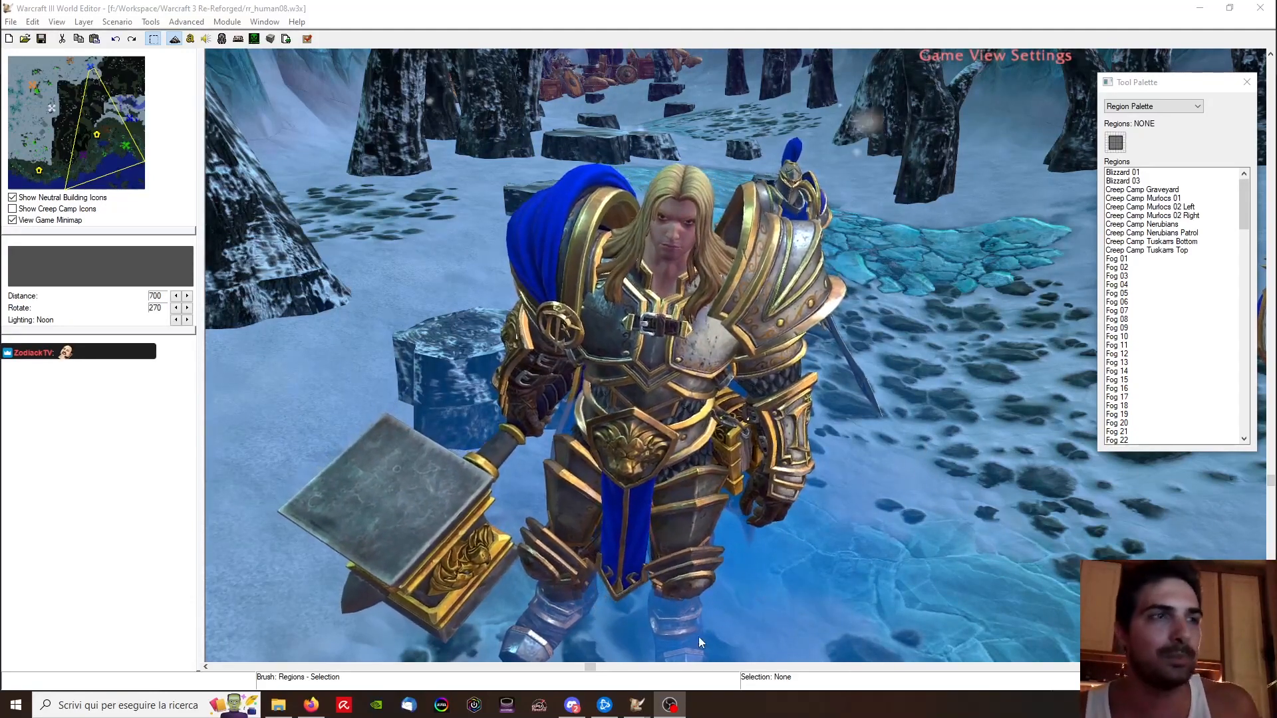
pyautogui.moveTo(652, 710)
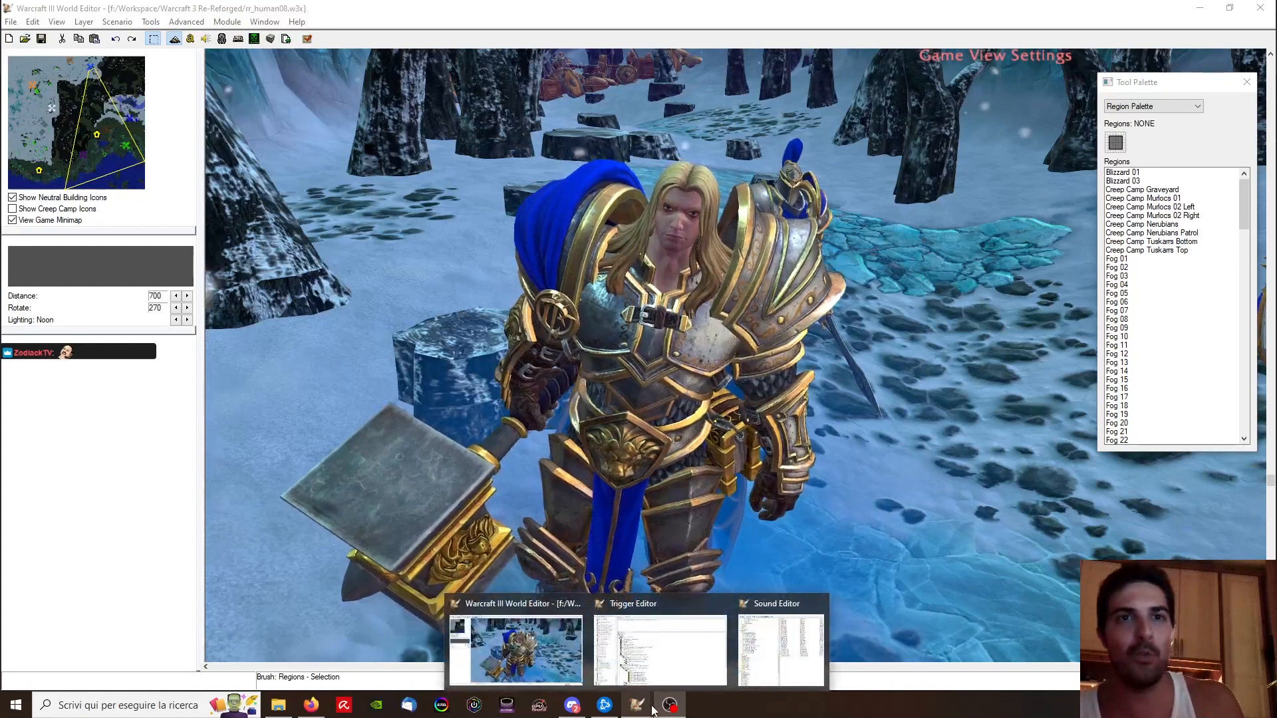
pyautogui.moveTo(616, 629)
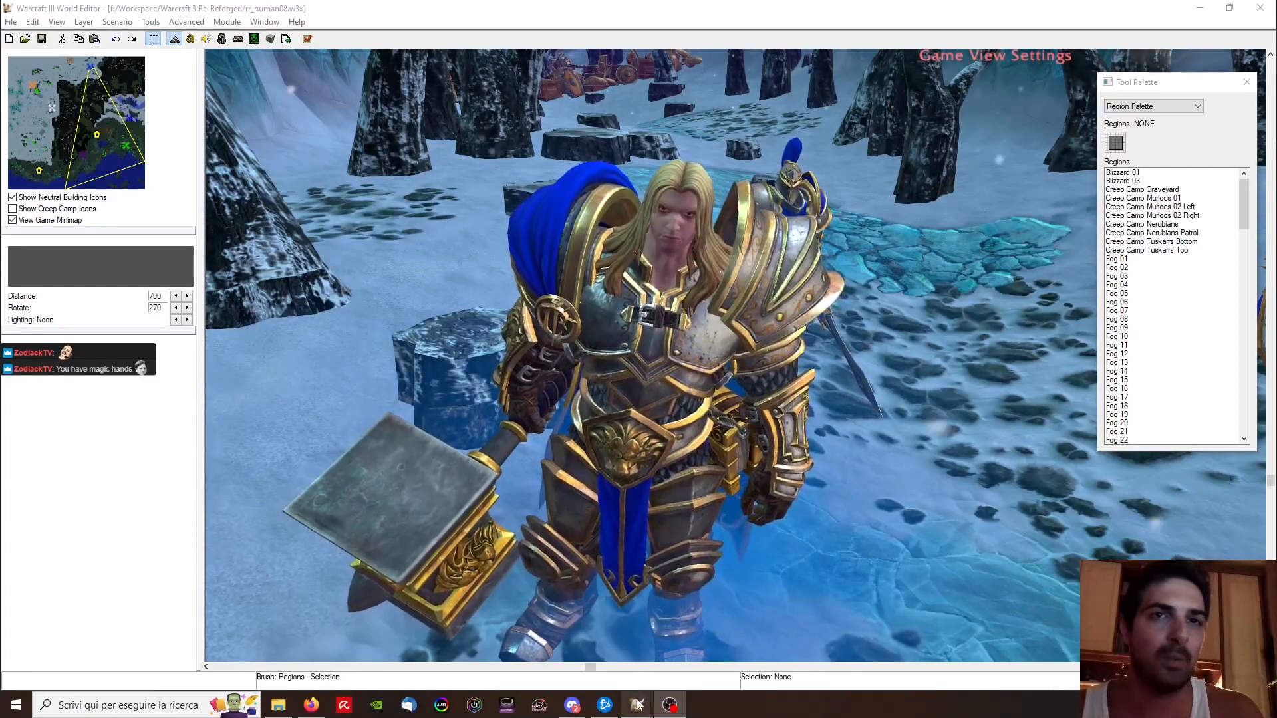
pyautogui.click(541, 632)
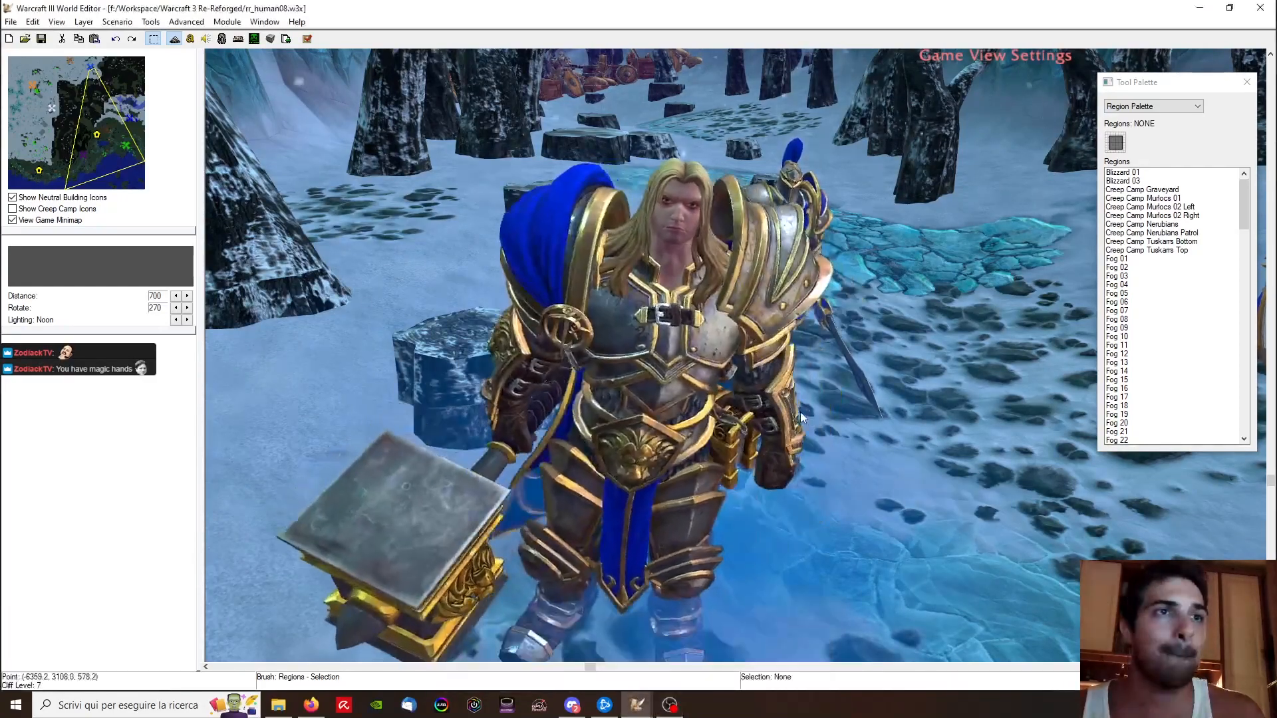
# Step: Examine the hero's starting group and the surrounding forest and cliffs from farther away
pyautogui.scroll(-4, 788, 326)
pyautogui.scroll(-6, 787, 325)
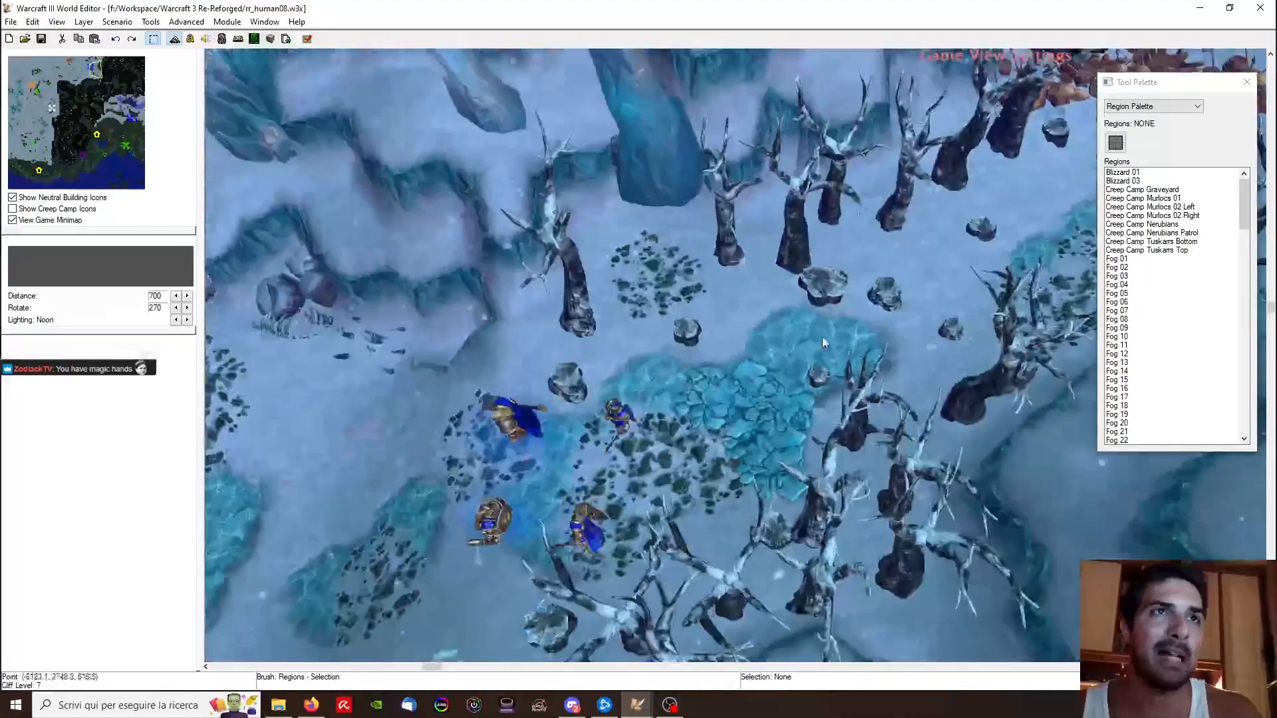
pyautogui.keyDown('ctrl'); pyautogui.moveTo(822, 342); pyautogui.dragTo(997, 525, button='right'); pyautogui.keyUp('ctrl')
pyautogui.moveTo(373, 586); pyautogui.dragTo(648, 448, button='right')
pyautogui.scroll(-5, 648, 448)
pyautogui.scroll(4, 652, 345)
pyautogui.moveTo(652, 345); pyautogui.dragTo(526, 193, button='right')
pyautogui.scroll(4, 746, 407)
pyautogui.scroll(-3, 746, 405)
# Step: Examine the path from the hero's starting area westward to the creep camp's snowy pass
pyautogui.moveTo(1024, 113); pyautogui.dragTo(694, 86, button='right')
pyautogui.moveTo(466, 599); pyautogui.dragTo(692, 306, button='right')
pyautogui.moveTo(585, 605); pyautogui.dragTo(892, 515, button='right')
pyautogui.moveTo(565, 219); pyautogui.dragTo(1043, 242, button='right')
pyautogui.moveTo(466, 300); pyautogui.dragTo(884, 206, button='right')
pyautogui.moveTo(312, 250); pyautogui.dragTo(735, 190, button='right')
pyautogui.moveTo(509, 638); pyautogui.dragTo(691, 409, button='right')
pyautogui.scroll(-3, 691, 409)
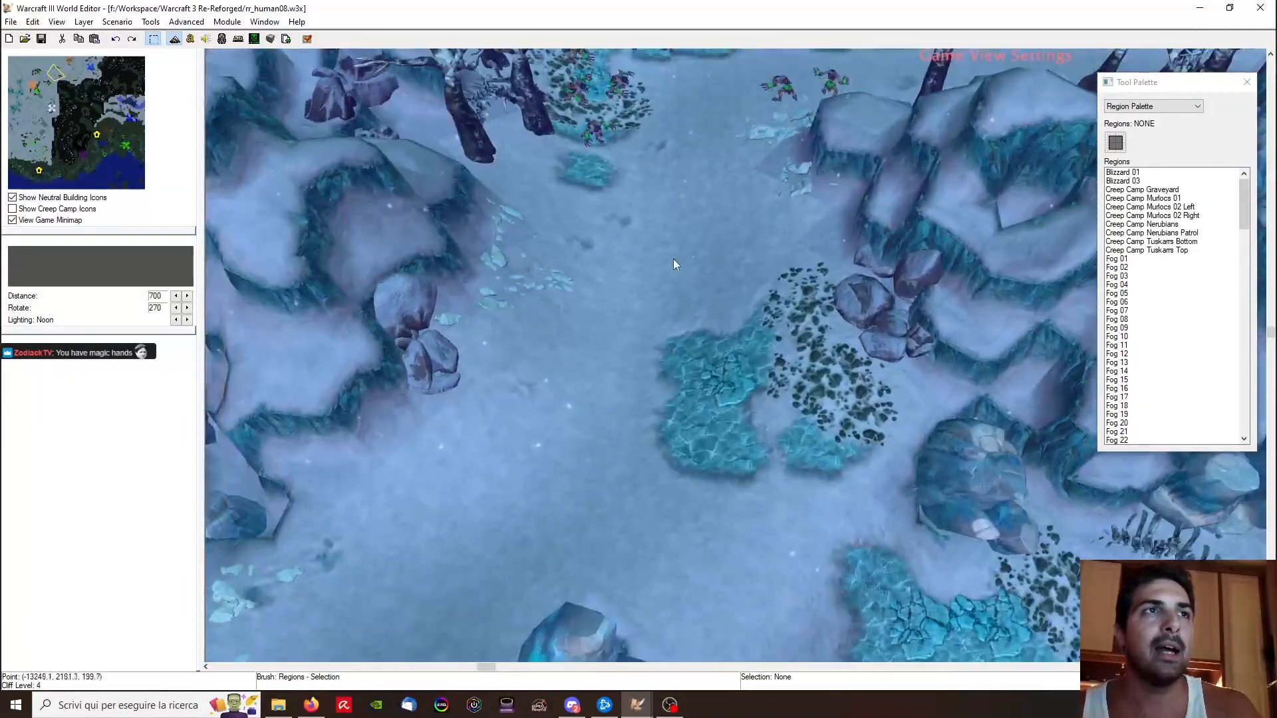
# Step: Examine the way from the snowy pass to the tuskarr village and the open path beside its towered hut
pyautogui.keyDown('ctrl'); pyautogui.moveTo(656, 313); pyautogui.dragTo(718, 330, button='right'); pyautogui.keyUp('ctrl')
pyautogui.moveTo(798, 592); pyautogui.dragTo(572, 231, button='right')
pyautogui.moveTo(781, 456); pyautogui.dragTo(711, 179, button='right')
pyautogui.moveTo(711, 133); pyautogui.dragTo(565, 572, button='right')
pyautogui.moveTo(672, 80); pyautogui.dragTo(589, 277, button='right')
pyautogui.moveTo(65, 99); pyautogui.dragTo(52, 106)
pyautogui.moveTo(664, 325); pyautogui.dragTo(692, 333, button='right')
pyautogui.moveTo(692, 332); pyautogui.dragTo(877, 332, button='right')
pyautogui.scroll(5, 735, 333)
pyautogui.moveTo(751, 226); pyautogui.dragTo(612, 319, button='right')
pyautogui.moveTo(608, 217); pyautogui.dragTo(685, 334, button='right')
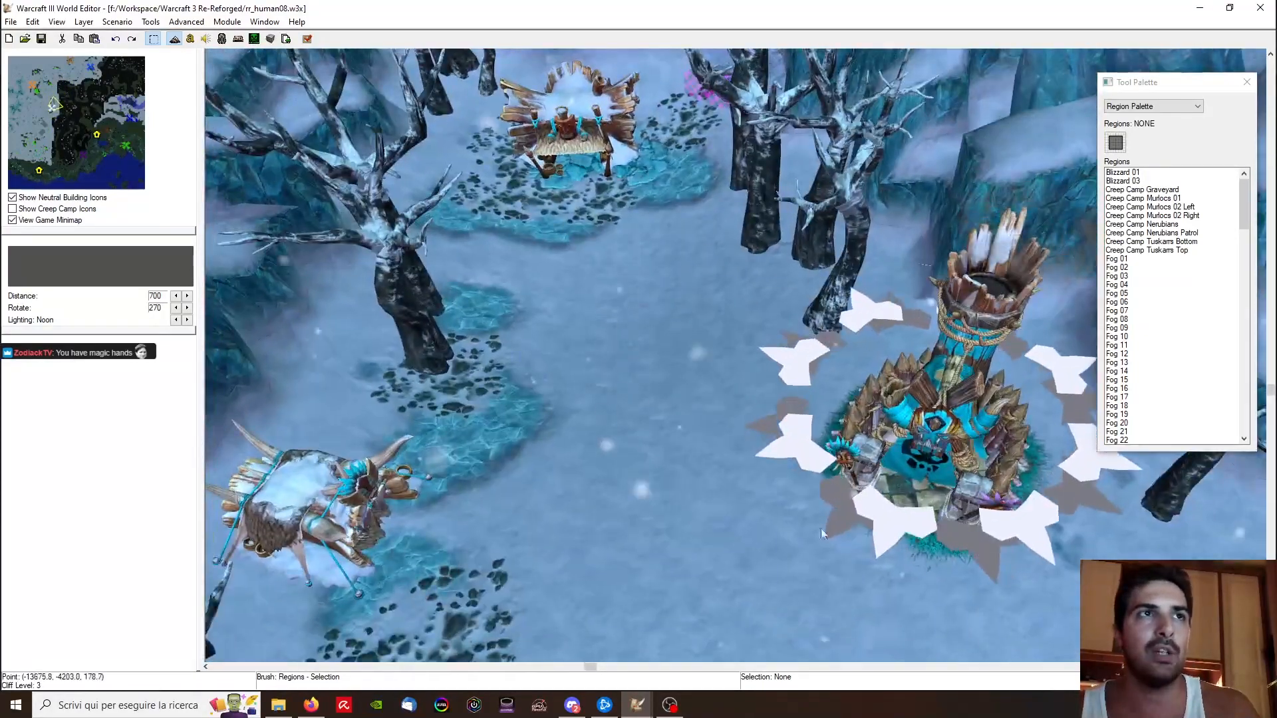
pyautogui.moveTo(751, 506); pyautogui.dragTo(652, 305, button='right')
pyautogui.keyDown('ctrl'); pyautogui.moveTo(771, 353); pyautogui.dragTo(652, 312, button='right'); pyautogui.keyUp('ctrl')
pyautogui.moveTo(652, 266); pyautogui.dragTo(670, 362, button='right')
# Step: Switch the Tool Palette to doodads and look through the Northrend Trees/Destructibles list
pyautogui.click(1142, 106)
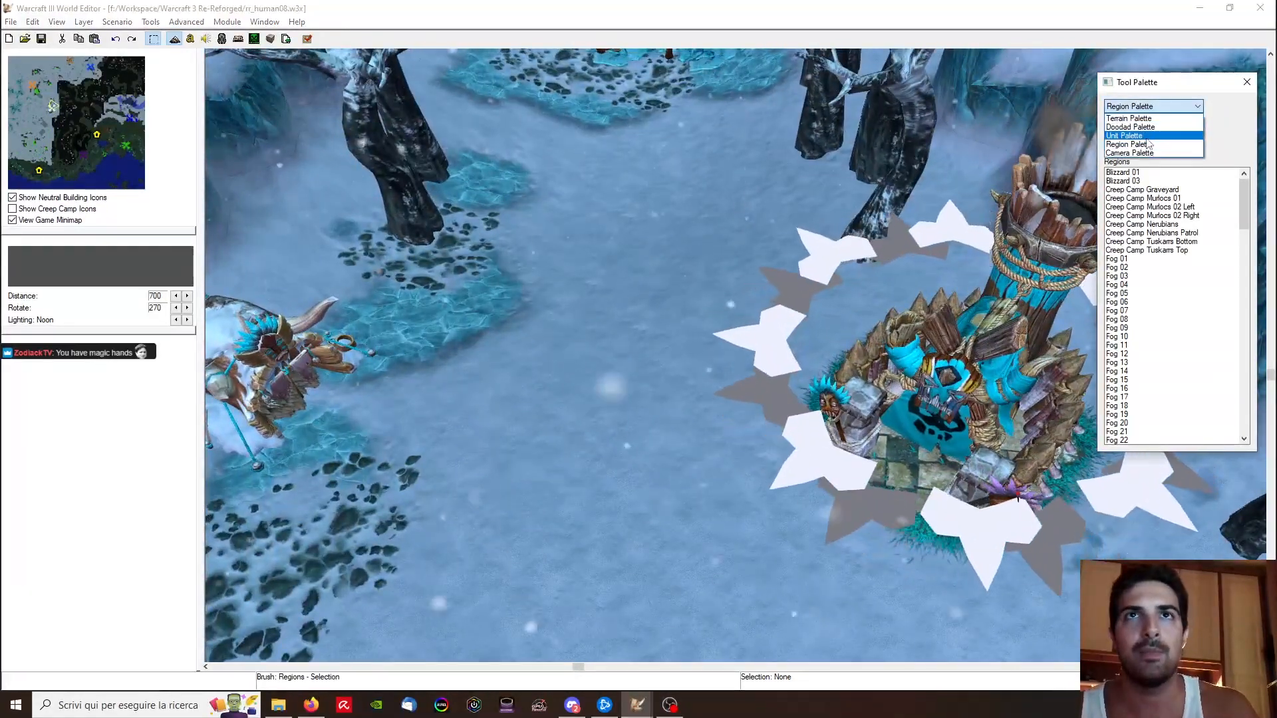
pyautogui.click(1130, 131)
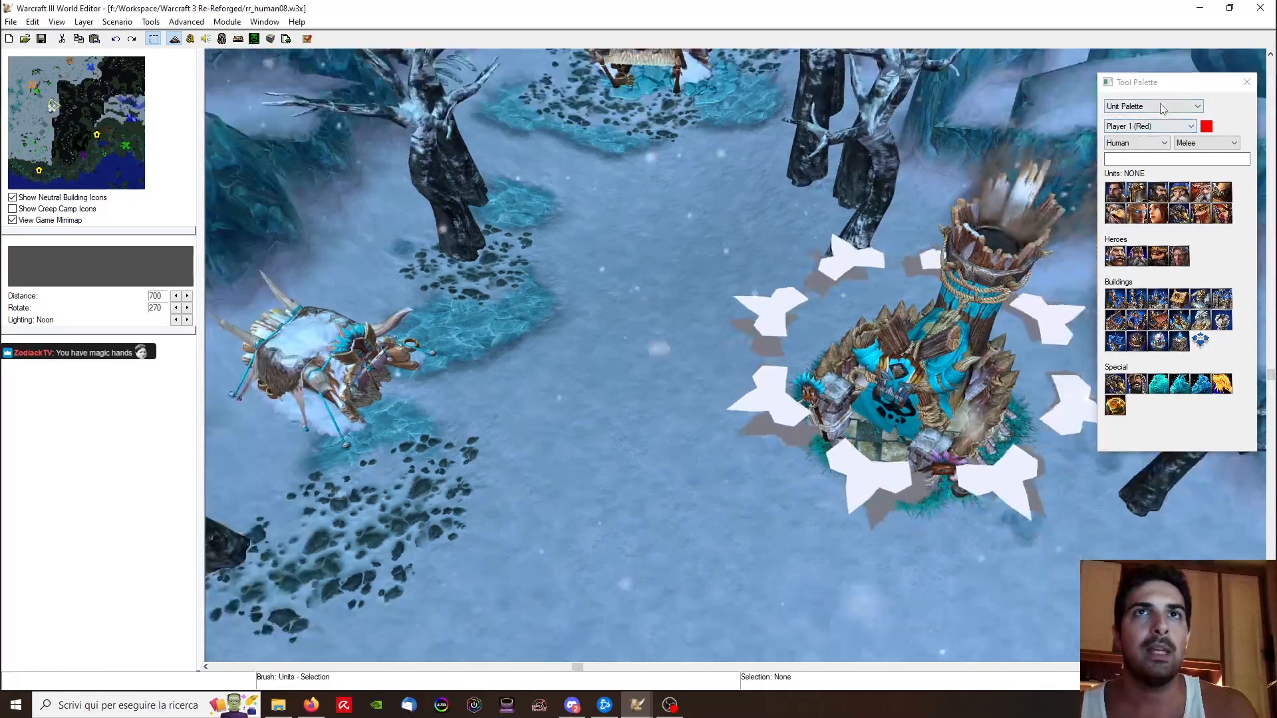
pyautogui.click(1153, 107)
pyautogui.click(1131, 123)
pyautogui.moveTo(780, 247); pyautogui.dragTo(758, 349, button='right')
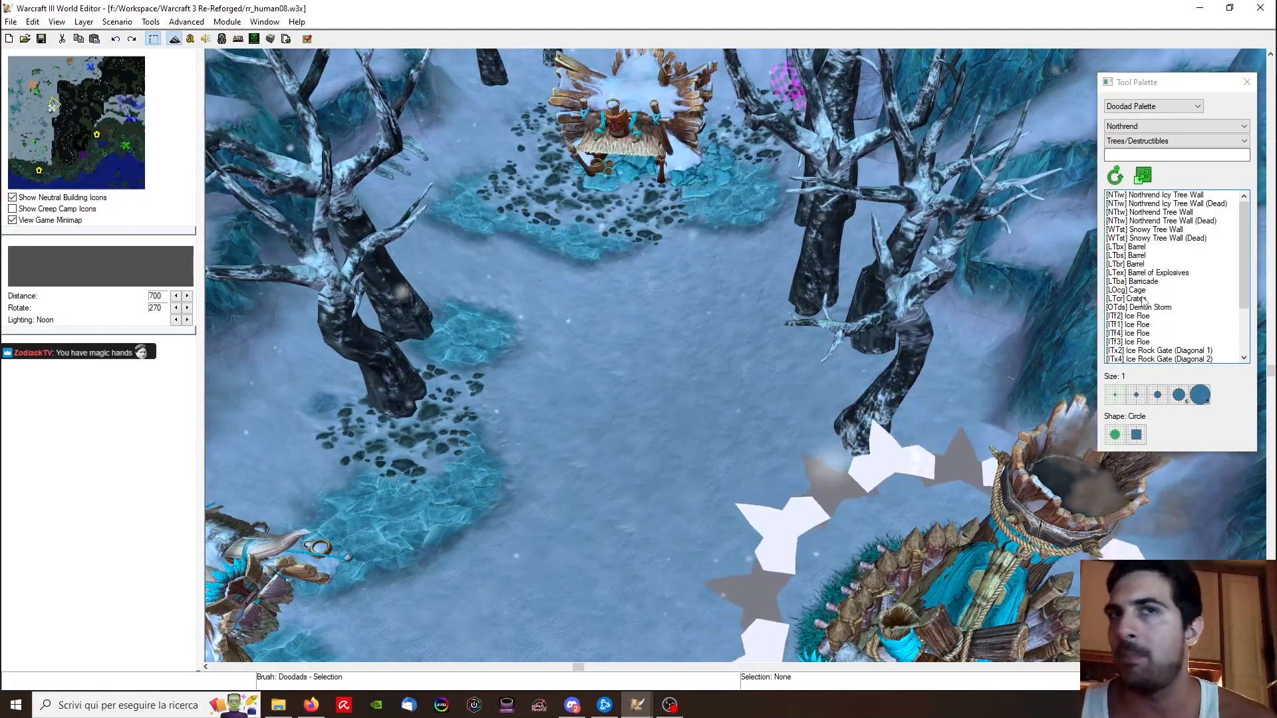
pyautogui.scroll(-3, 1141, 296)
pyautogui.scroll(3, 1159, 267)
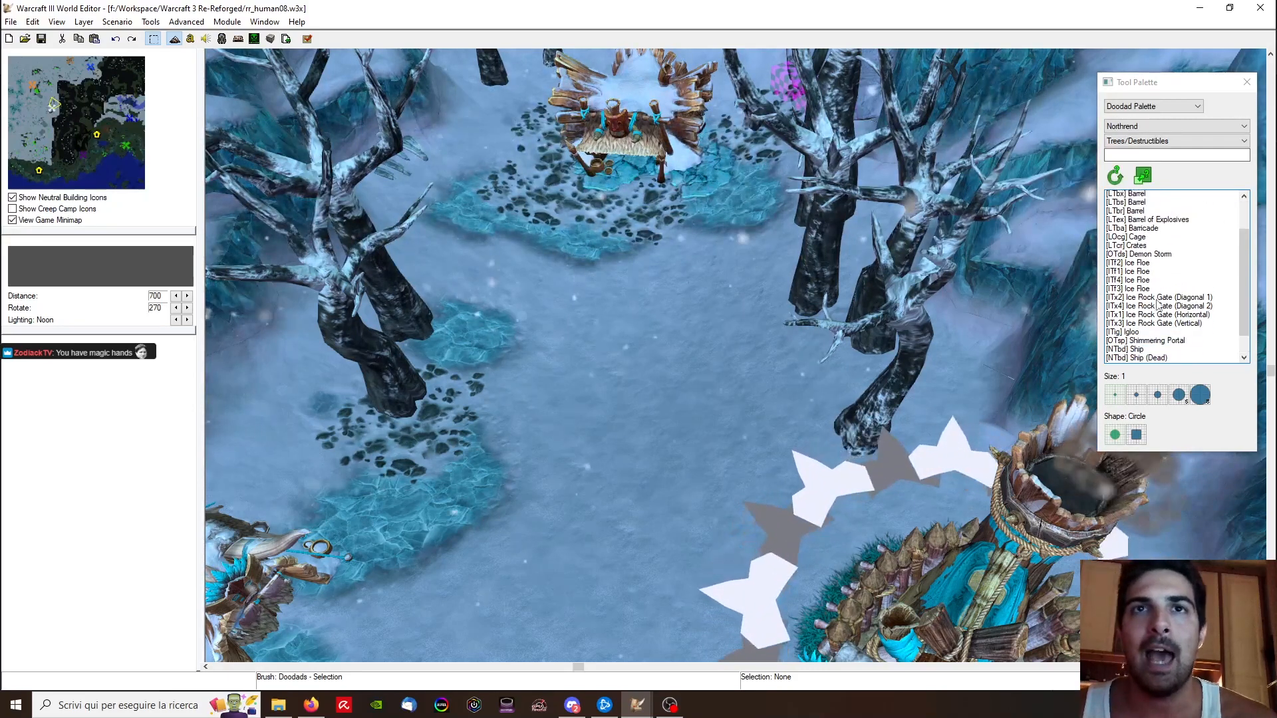
# Step: Choose the Fence Angled doodad from the Northrend Props category as the placement brush
pyautogui.click(1150, 141)
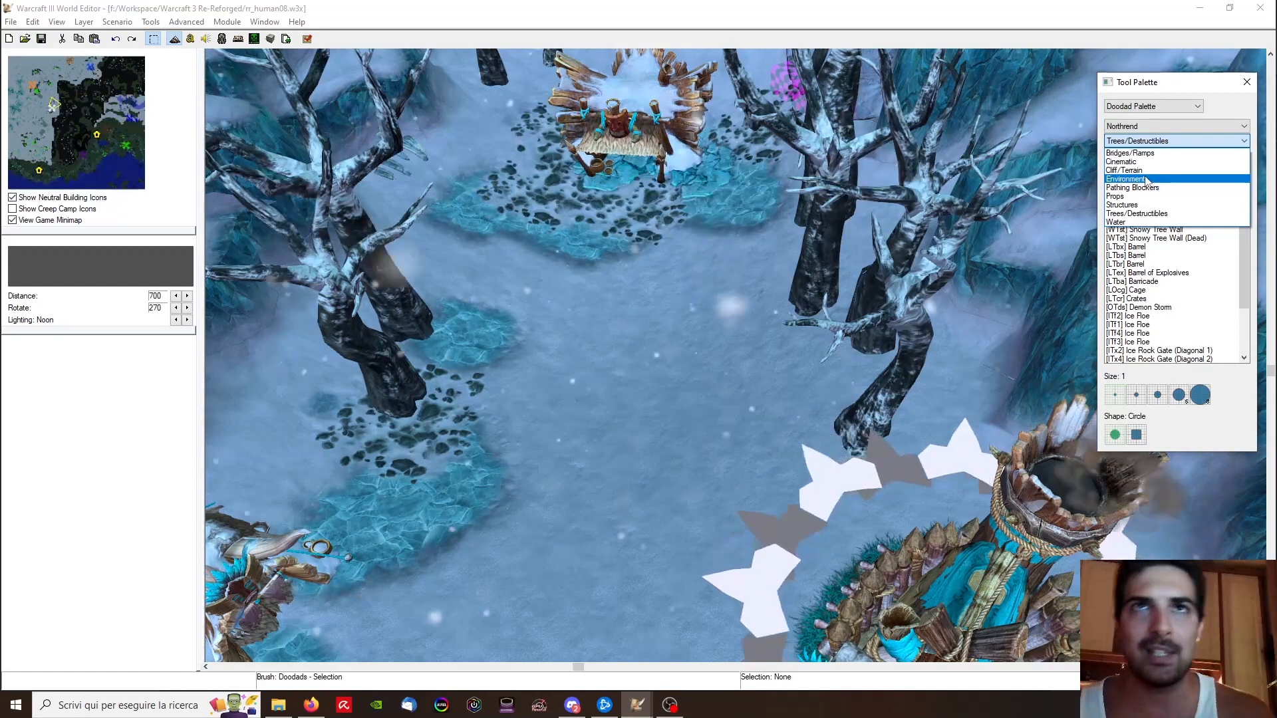
pyautogui.click(1170, 197)
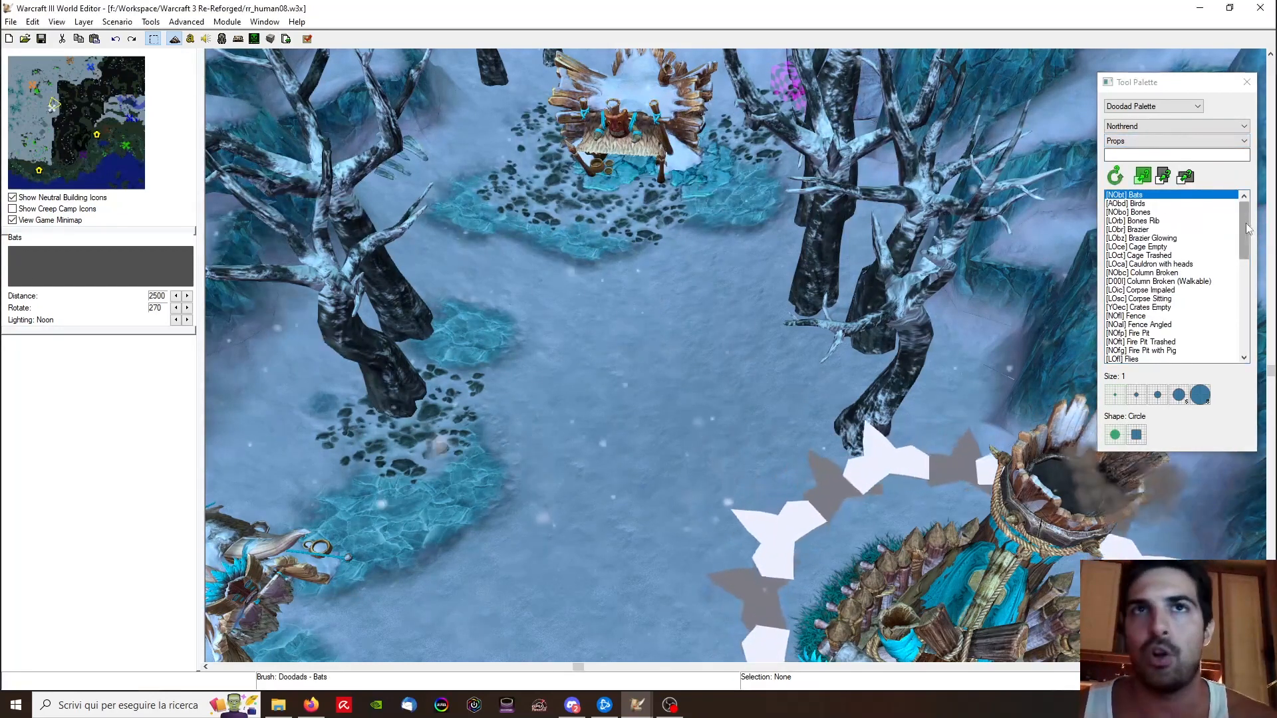
pyautogui.click(1148, 325)
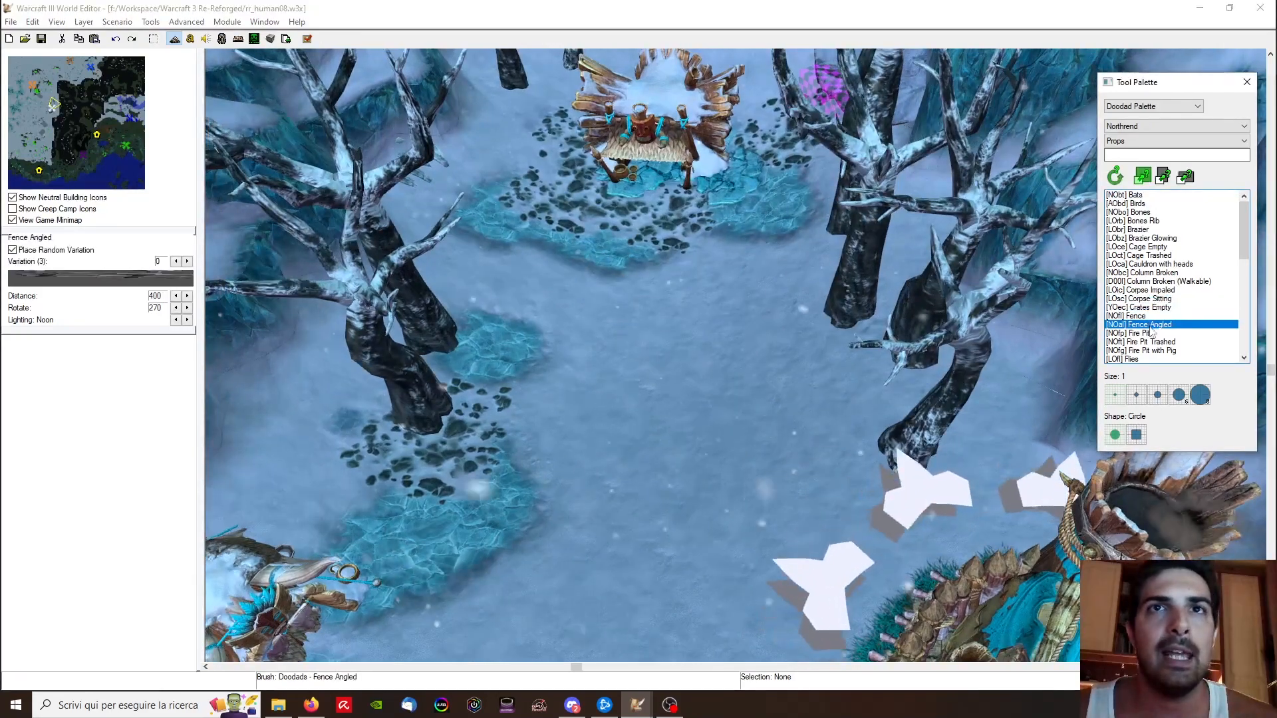
# Step: Choose the Cage Trashed doodad and place one beside the dead trees near the southern huts
pyautogui.click(1163, 256)
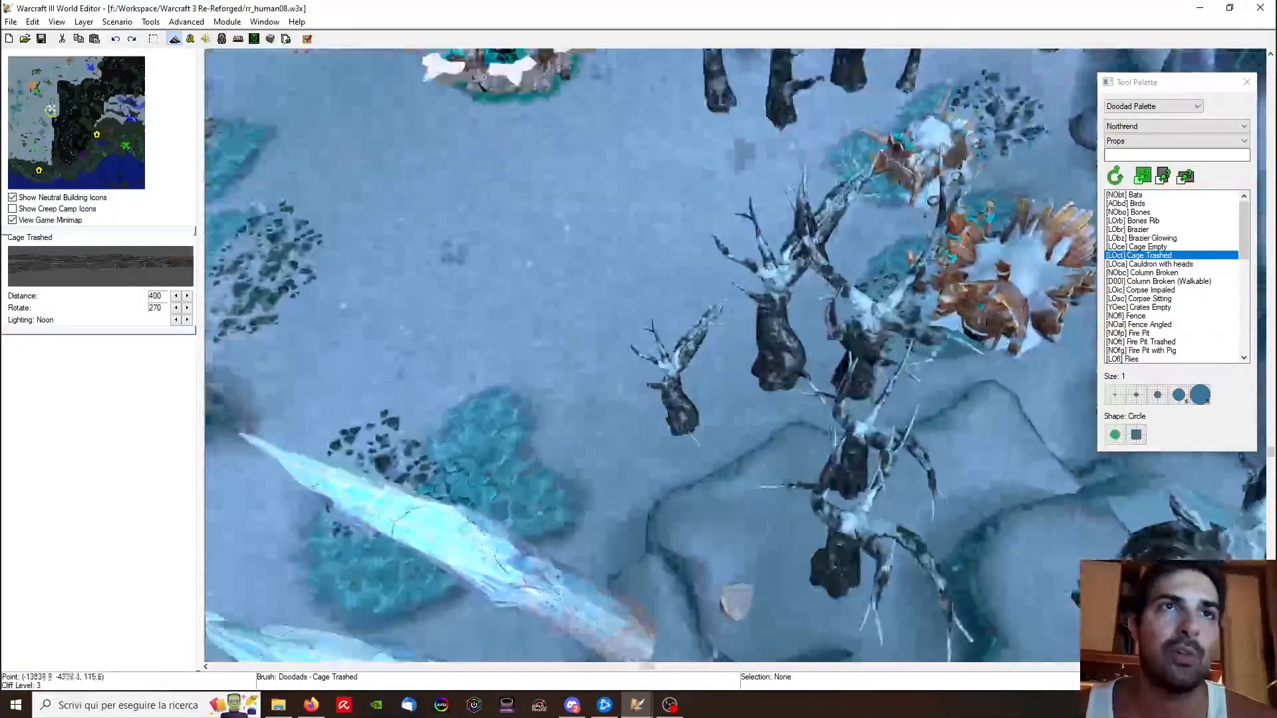
pyautogui.keyDown('ctrl'); pyautogui.moveTo(698, 373); pyautogui.dragTo(512, 468, button='right'); pyautogui.keyUp('ctrl')
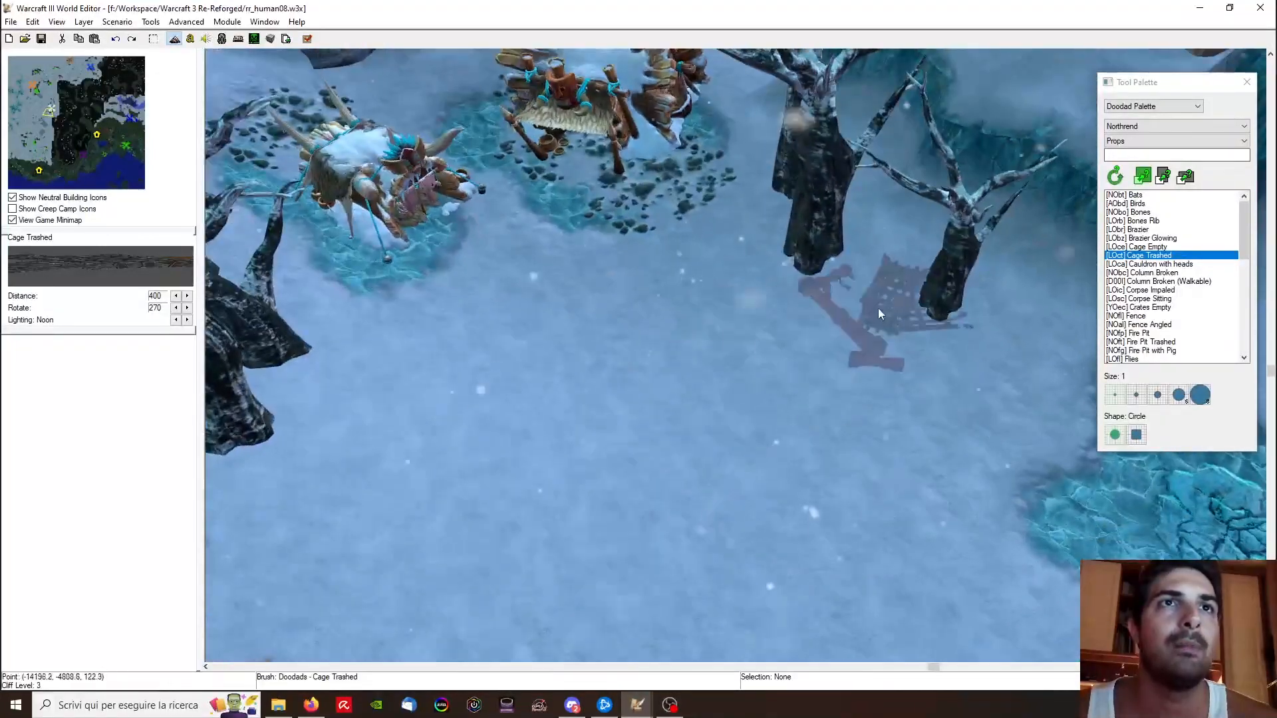
pyautogui.click(885, 318)
pyautogui.moveTo(903, 309); pyautogui.dragTo(708, 437, button='right')
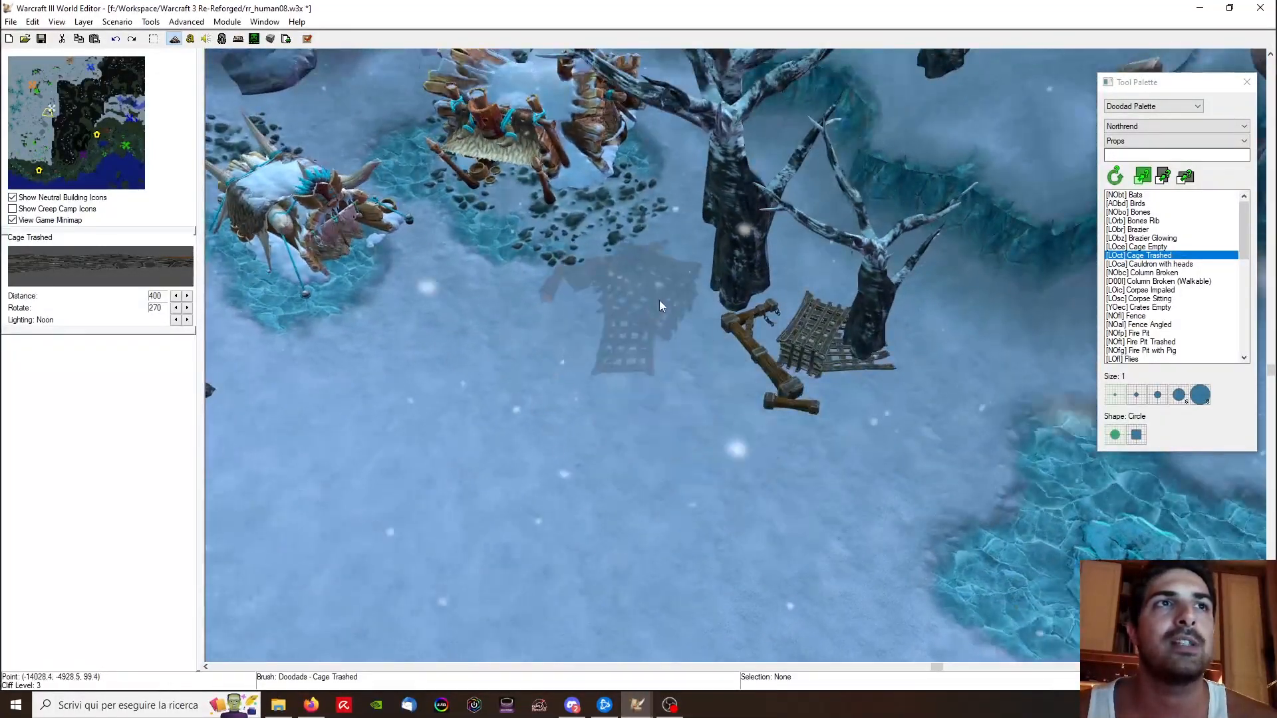
# Step: Place a second Cage Trashed against the dead trees between the towered hut and the tusked tent
pyautogui.moveTo(607, 348); pyautogui.dragTo(542, 327, button='right')
pyautogui.click(429, 344)
pyautogui.press('p')
pyautogui.press('p')
pyautogui.moveTo(431, 312); pyautogui.dragTo(482, 320, button='right')
# Step: Try a Cage Trashed on the open snow before the tusked tent with ground pathing displayed, and undo the placement
pyautogui.click(591, 348)
pyautogui.press('p')
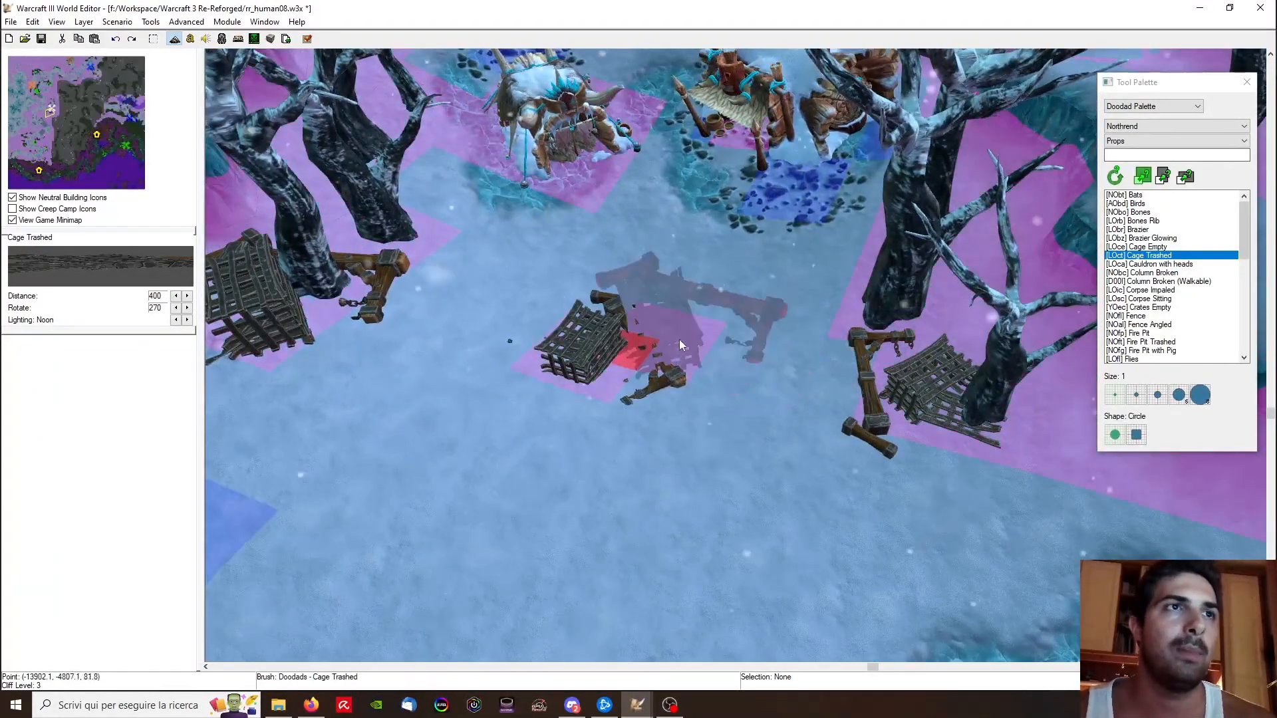
pyautogui.hotkey('ctrl', 'z')
# Step: Place another Cage Trashed near the towered hut and adjust its height, rotation and position against the dead trees
pyautogui.moveTo(653, 320)
pyautogui.mouseDown(button='right')
pyautogui.moveTo(759, 373)
pyautogui.moveTo(372, 171)
pyautogui.moveTo(459, 266)
pyautogui.moveTo(628, 293)
pyautogui.mouseUp(button='right')
pyautogui.scroll(-5, 557, 258)
pyautogui.click(802, 427)
pyautogui.press('space')
pyautogui.click(822, 420)
pyautogui.press('pagedown')
pyautogui.press('pagedown')
pyautogui.keyDown('ctrl'); pyautogui.moveTo(874, 479); pyautogui.dragTo(932, 479); pyautogui.keyUp('ctrl')
pyautogui.moveTo(818, 429); pyautogui.dragTo(738, 301)
pyautogui.keyDown('ctrl'); pyautogui.moveTo(748, 326); pyautogui.dragTo(758, 396, button='right'); pyautogui.keyUp('ctrl')
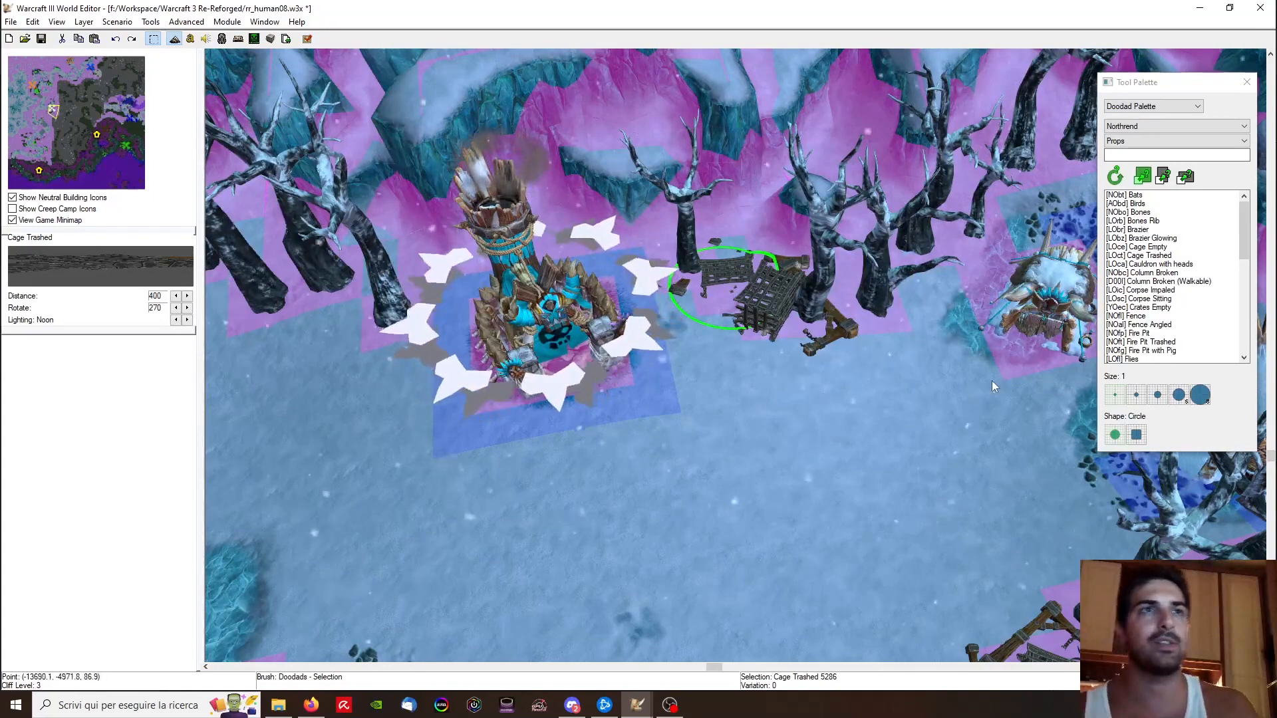
# Step: Lower the neighbouring trashed cage into the snow and select the cage beside the dead trees near the southern huts
pyautogui.click(820, 414)
pyautogui.scroll(5, 713, 392)
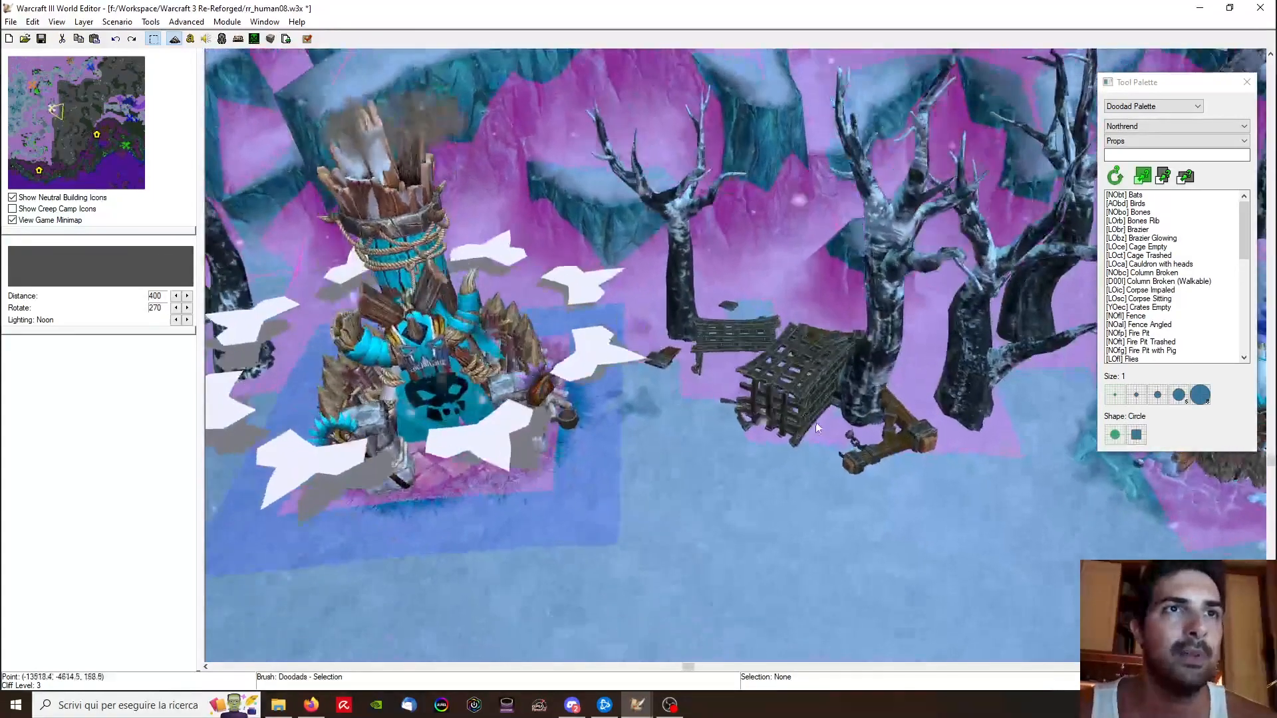
pyautogui.click(811, 399)
pyautogui.press('KP_9')
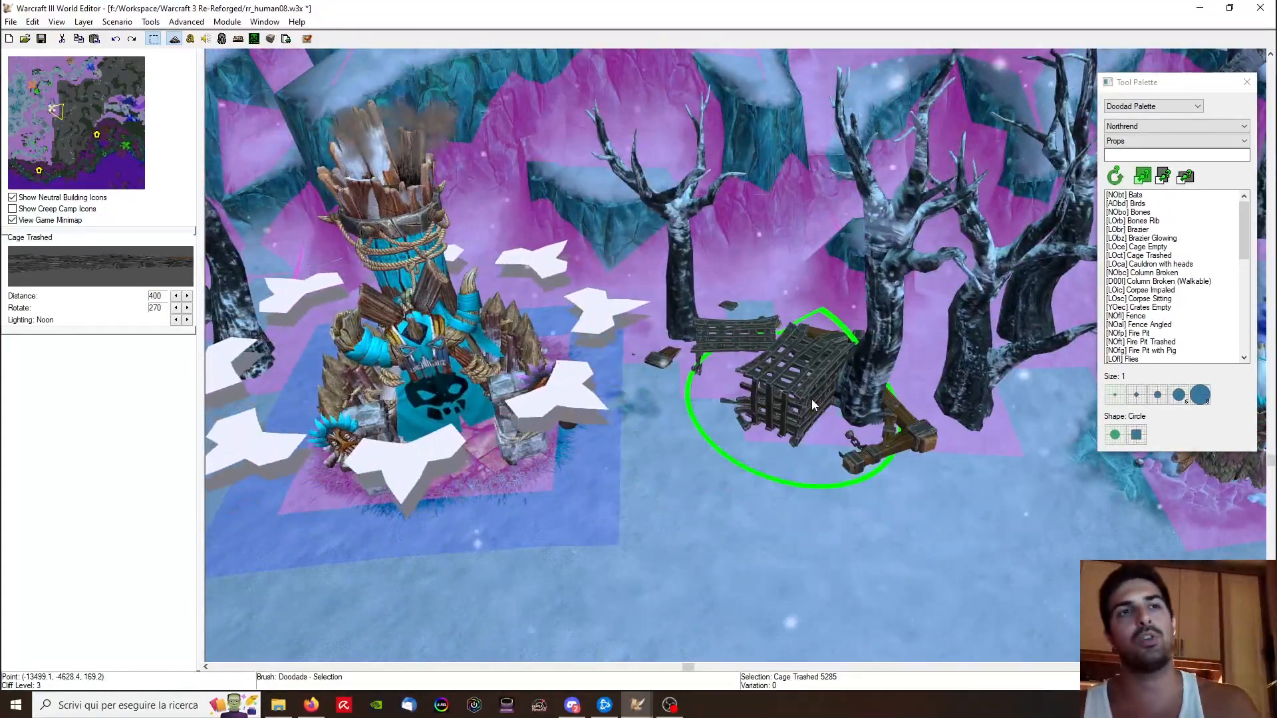
pyautogui.hotkey('ctrl', 'pagedown')
pyautogui.hotkey('ctrl', 'pagedown')
pyautogui.hotkey('ctrl', 'pagedown')
pyautogui.hotkey('ctrl', 'pagedown')
pyautogui.hotkey('ctrl', 'pagedown')
pyautogui.hotkey('ctrl', 'pagedown')
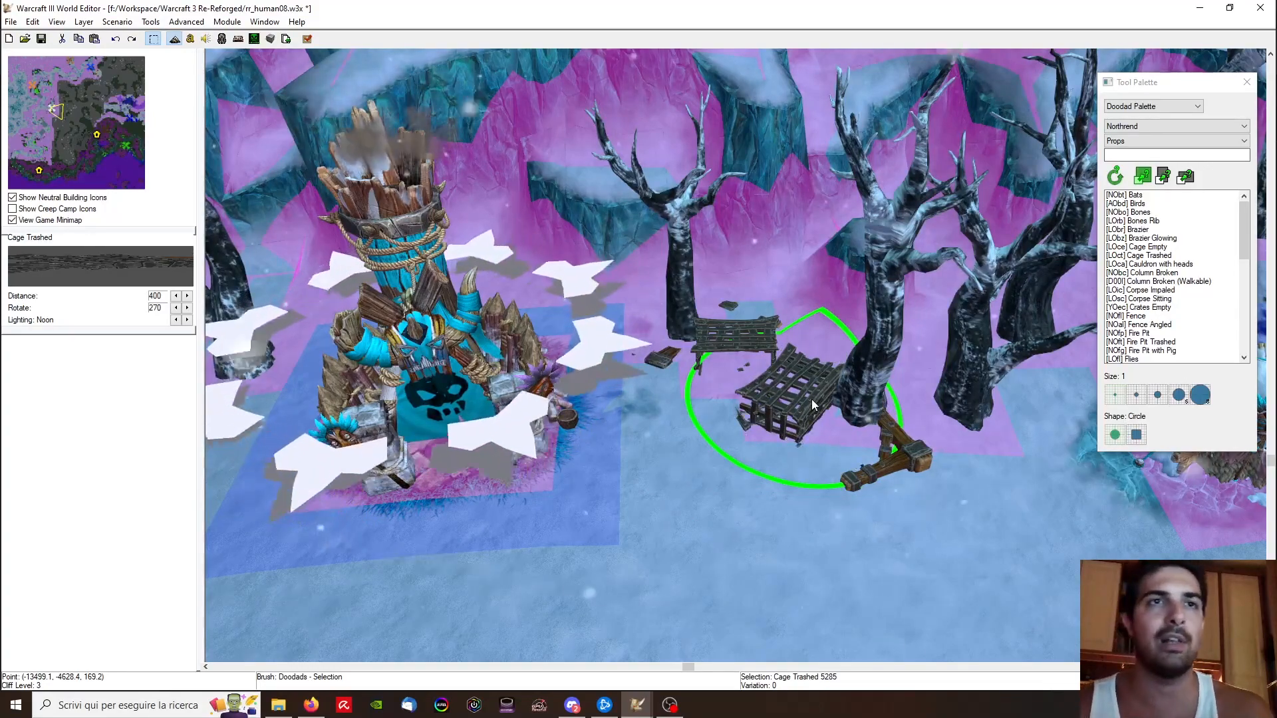
pyautogui.moveTo(766, 500); pyautogui.dragTo(736, 440, button='right')
pyautogui.click(744, 451)
pyautogui.scroll(-3, 744, 451)
pyautogui.moveTo(980, 439); pyautogui.dragTo(912, 368, button='right')
pyautogui.click(924, 385)
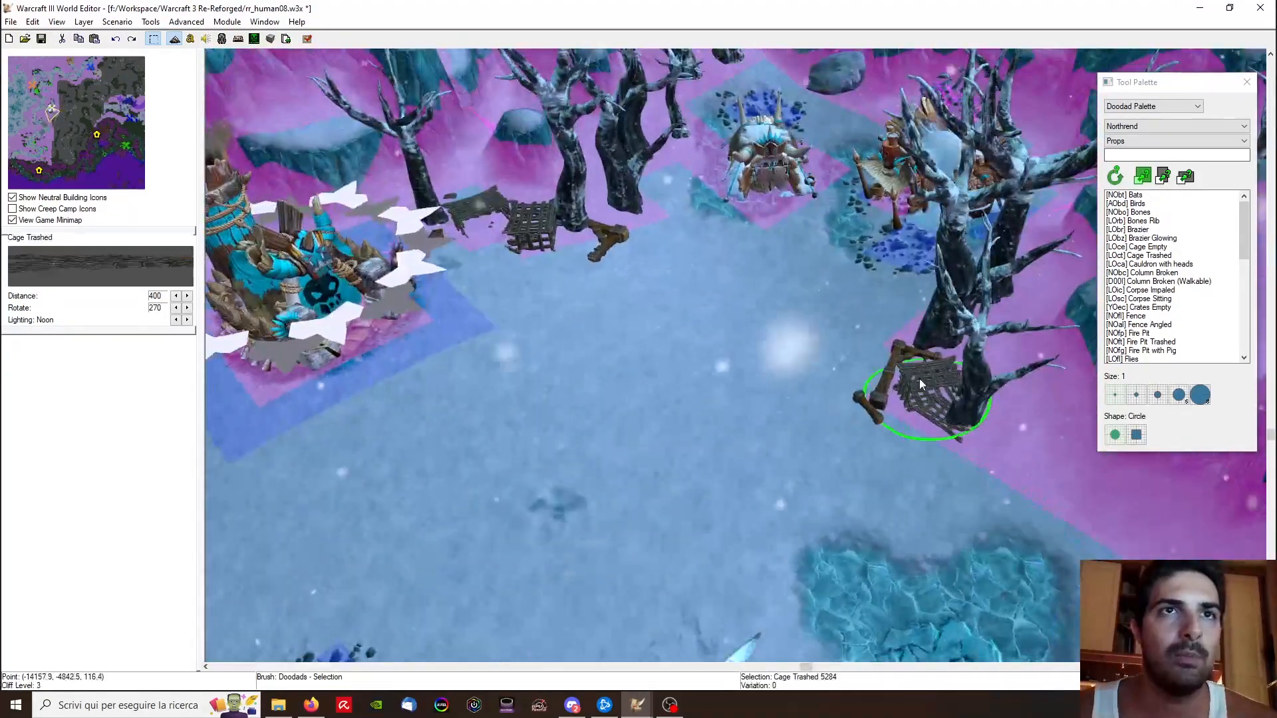
pyautogui.click(816, 370)
# Step: Examine the village clearing around the huts and the towered hut for further spots to decorate
pyautogui.scroll(-2, 798, 353)
pyautogui.moveTo(675, 220); pyautogui.dragTo(828, 305, button='right')
pyautogui.scroll(-2, 547, 424)
pyautogui.moveTo(547, 423); pyautogui.dragTo(760, 361, button='right')
pyautogui.moveTo(937, 319); pyautogui.dragTo(542, 350, button='right')
pyautogui.scroll(3, 853, 375)
pyautogui.moveTo(499, 176); pyautogui.dragTo(561, 213, button='right')
pyautogui.moveTo(615, 374); pyautogui.dragTo(689, 433, button='right')
pyautogui.scroll(-3, 661, 378)
pyautogui.keyDown('ctrl'); pyautogui.moveTo(662, 379); pyautogui.dragTo(543, 327, button='right'); pyautogui.keyUp('ctrl')
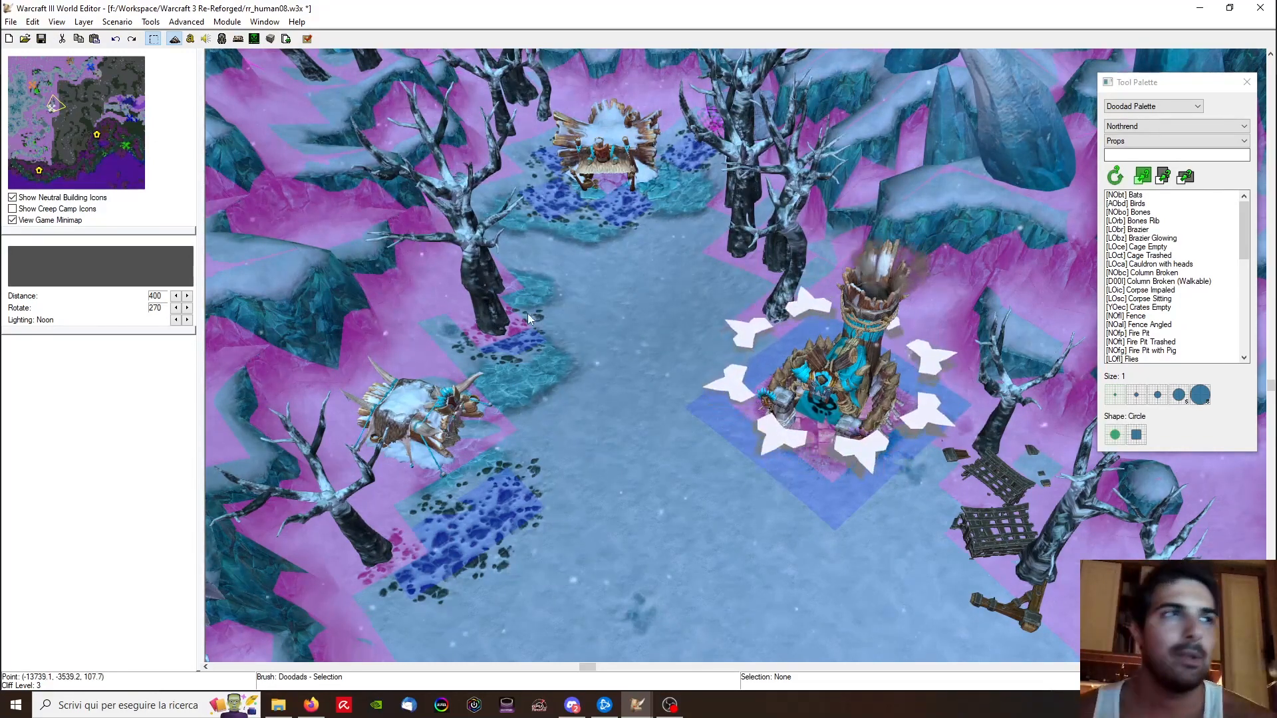
# Step: Check the map's western side and the snowy path leading past the towered hut to the northern hut
pyautogui.click(24, 109)
pyautogui.scroll(3, 609, 335)
pyautogui.moveTo(609, 335)
pyautogui.keyDown('ctrl'); pyautogui.mouseDown(button='right')
pyautogui.moveTo(613, 169)
pyautogui.moveTo(611, 319)
pyautogui.moveTo(578, 221)
pyautogui.moveTo(585, 328)
pyautogui.mouseUp(button='right'); pyautogui.keyUp('ctrl')
pyautogui.click(55, 109)
pyautogui.scroll(-2, 575, 331)
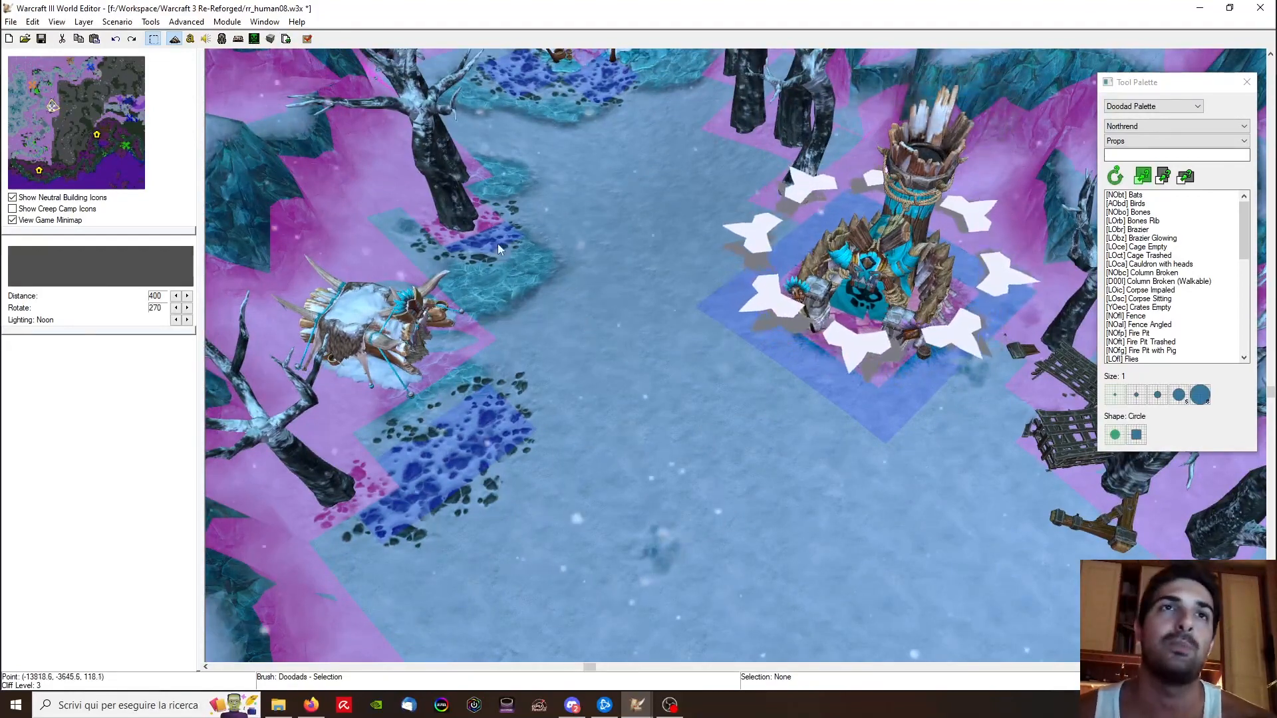
pyautogui.moveTo(499, 256); pyautogui.dragTo(524, 374, button='right')
pyautogui.moveTo(524, 309); pyautogui.dragTo(571, 376, button='right')
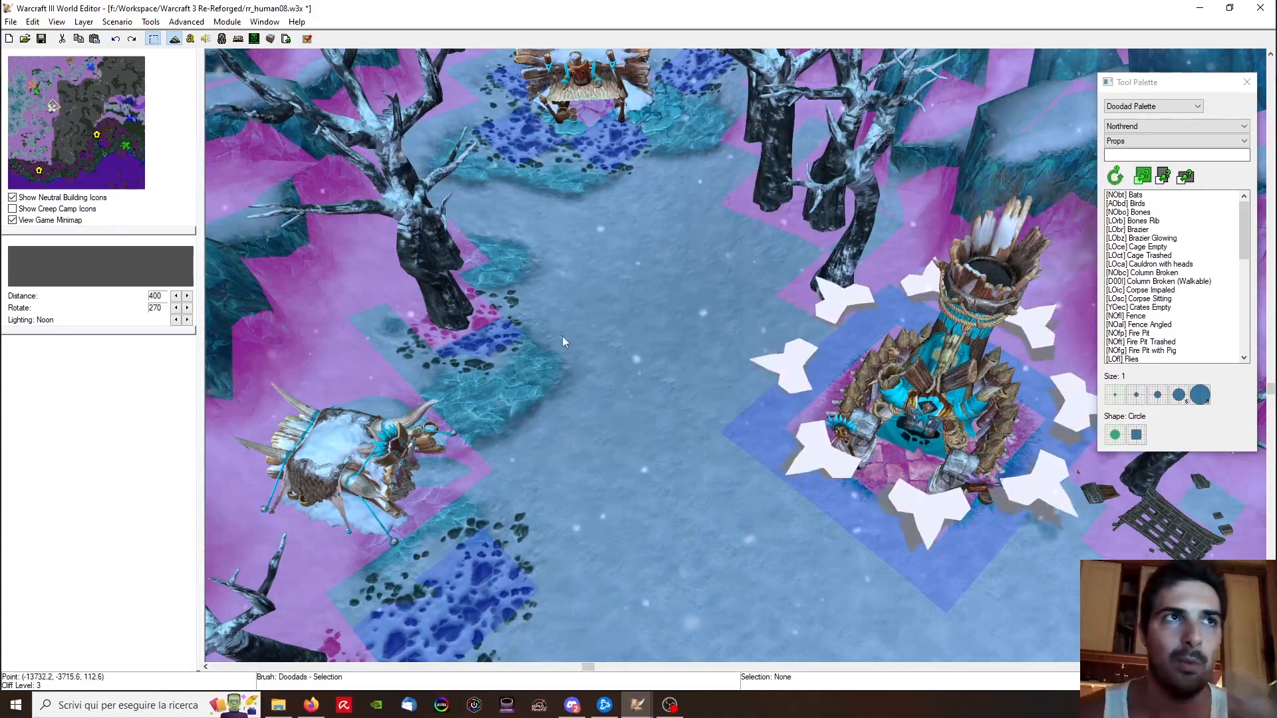
pyautogui.scroll(3, 569, 357)
pyautogui.moveTo(594, 334); pyautogui.dragTo(735, 513, button='right')
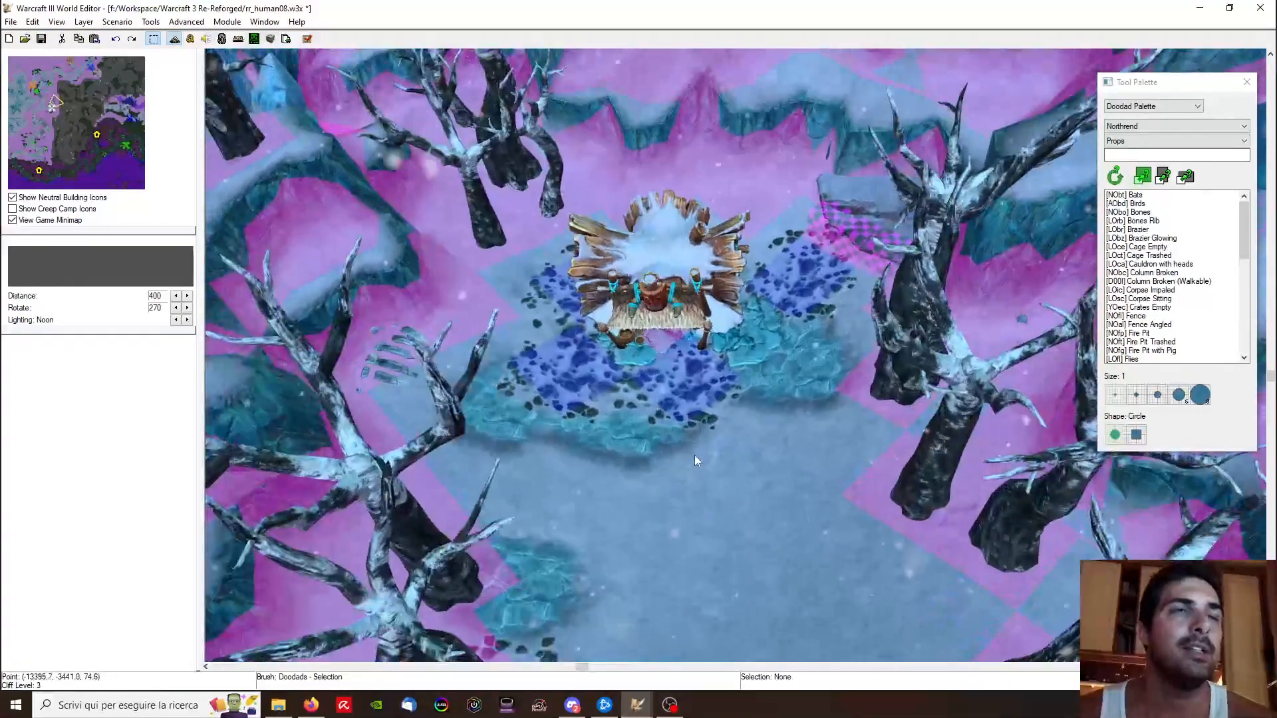
# Step: Place a Cage Trashed beside the rib bones and dead trees west of the northern hut
pyautogui.click(1155, 307)
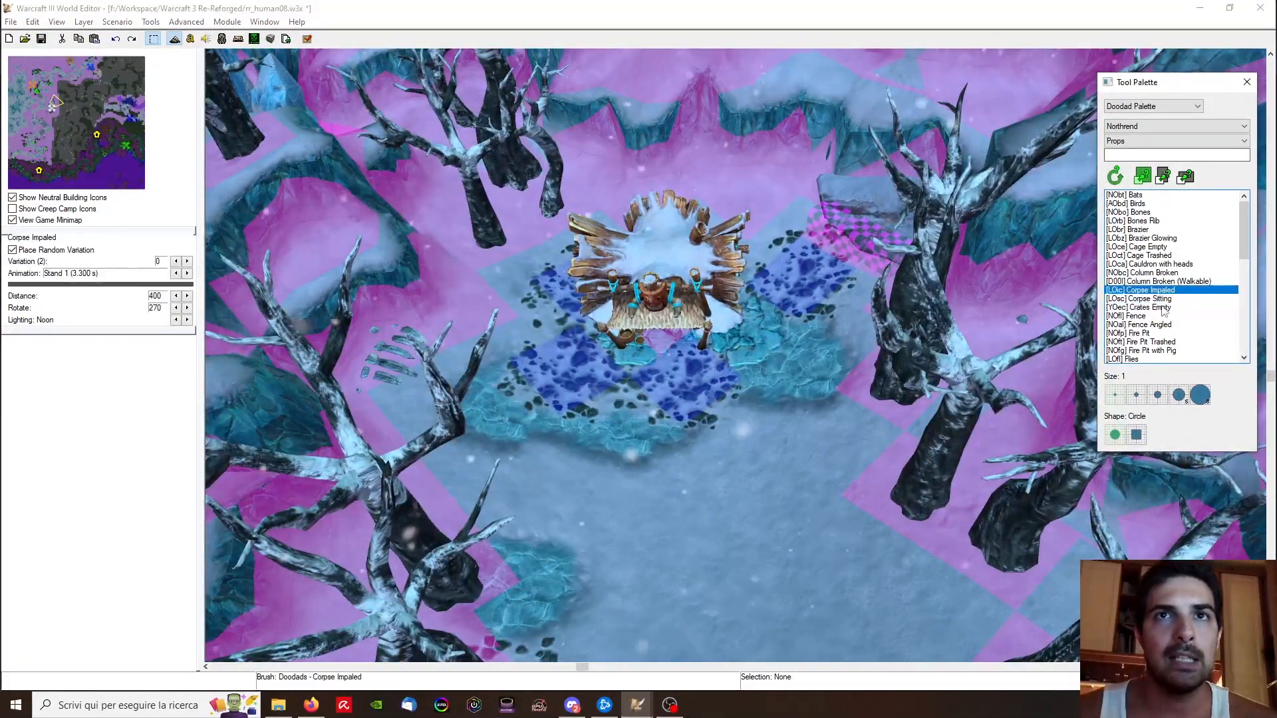
pyautogui.click(1158, 256)
pyautogui.moveTo(585, 332)
pyautogui.keyDown('ctrl'); pyautogui.mouseDown(button='right')
pyautogui.moveTo(484, 397)
pyautogui.moveTo(484, 363)
pyautogui.moveTo(500, 354)
pyautogui.mouseUp(button='right'); pyautogui.keyUp('ctrl')
pyautogui.press('space')
pyautogui.click(500, 354)
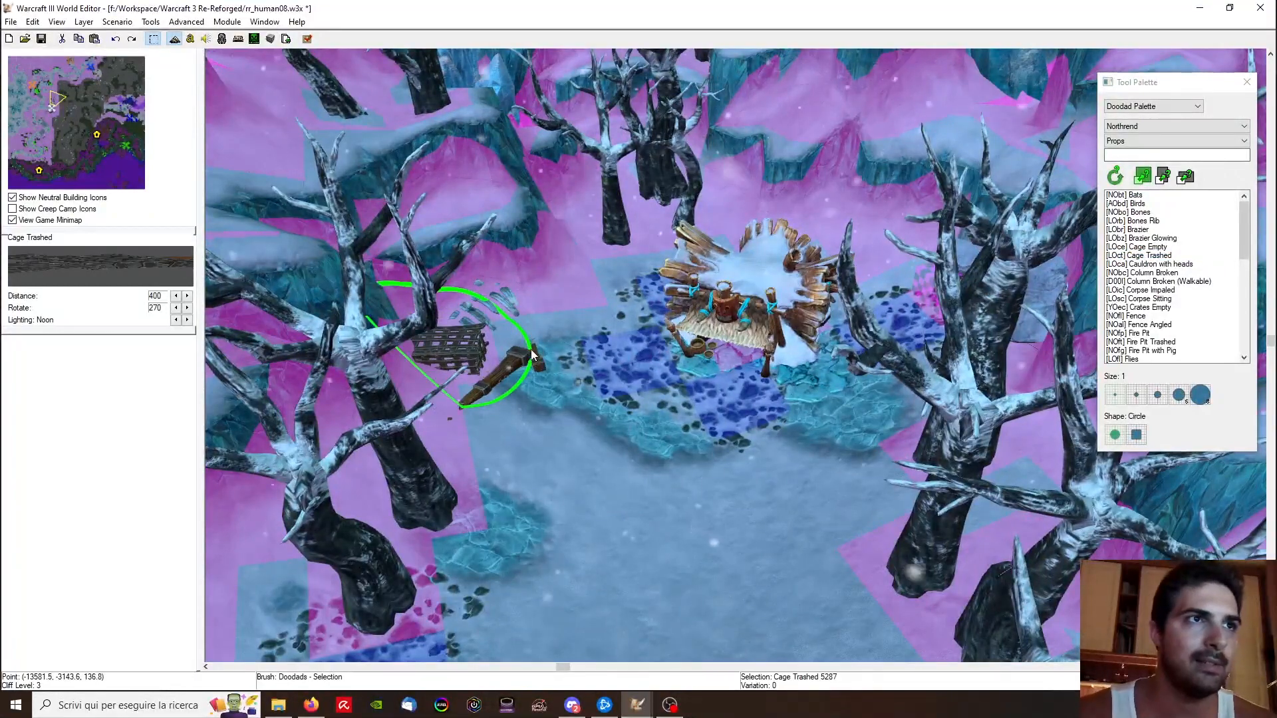
pyautogui.keyDown('ctrl'); pyautogui.moveTo(524, 368); pyautogui.dragTo(618, 453, button='right'); pyautogui.keyUp('ctrl')
pyautogui.click(577, 446)
# Step: Choose the Crates Empty doodad and place crates behind and on both sides of the northern hut
pyautogui.click(1160, 290)
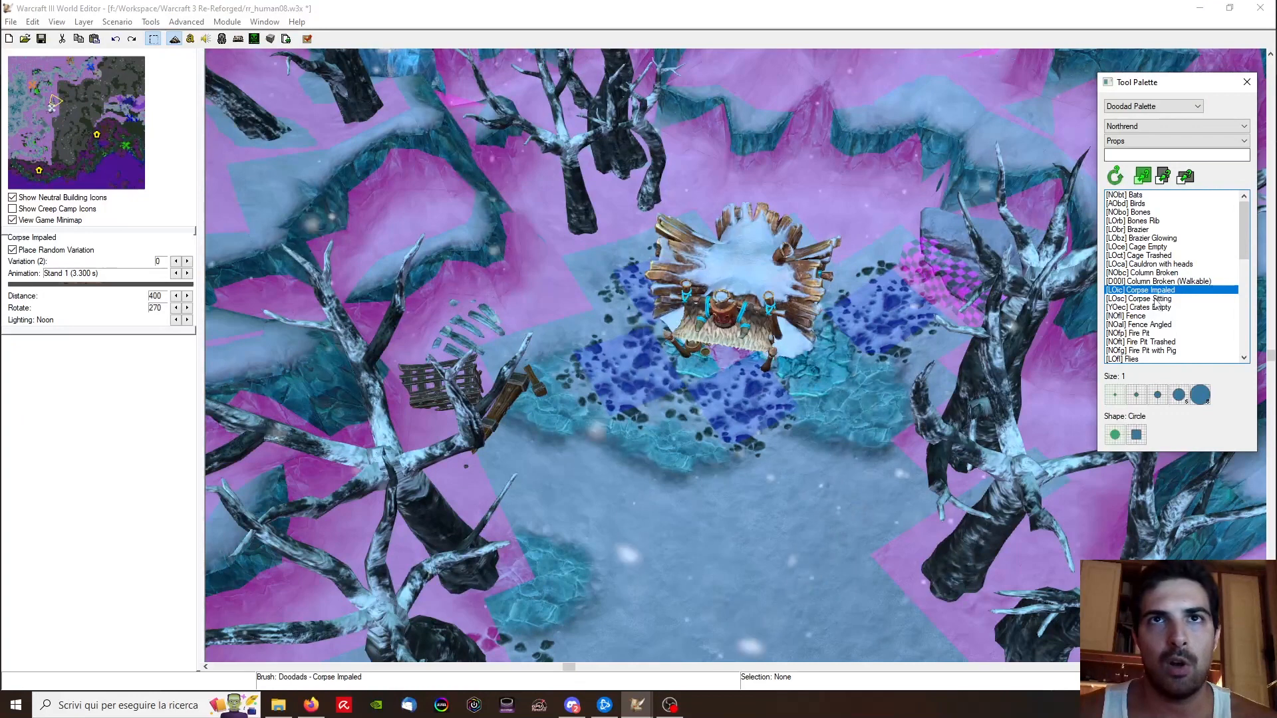
pyautogui.click(1142, 316)
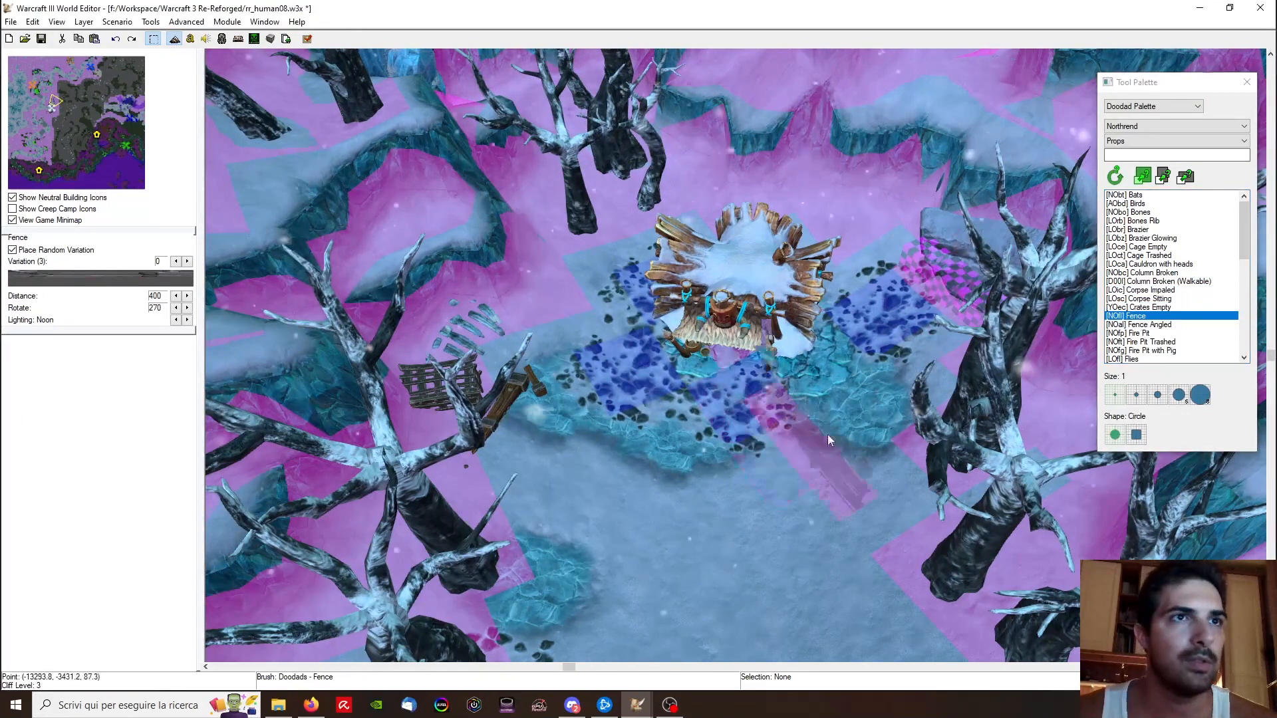
pyautogui.click(1143, 342)
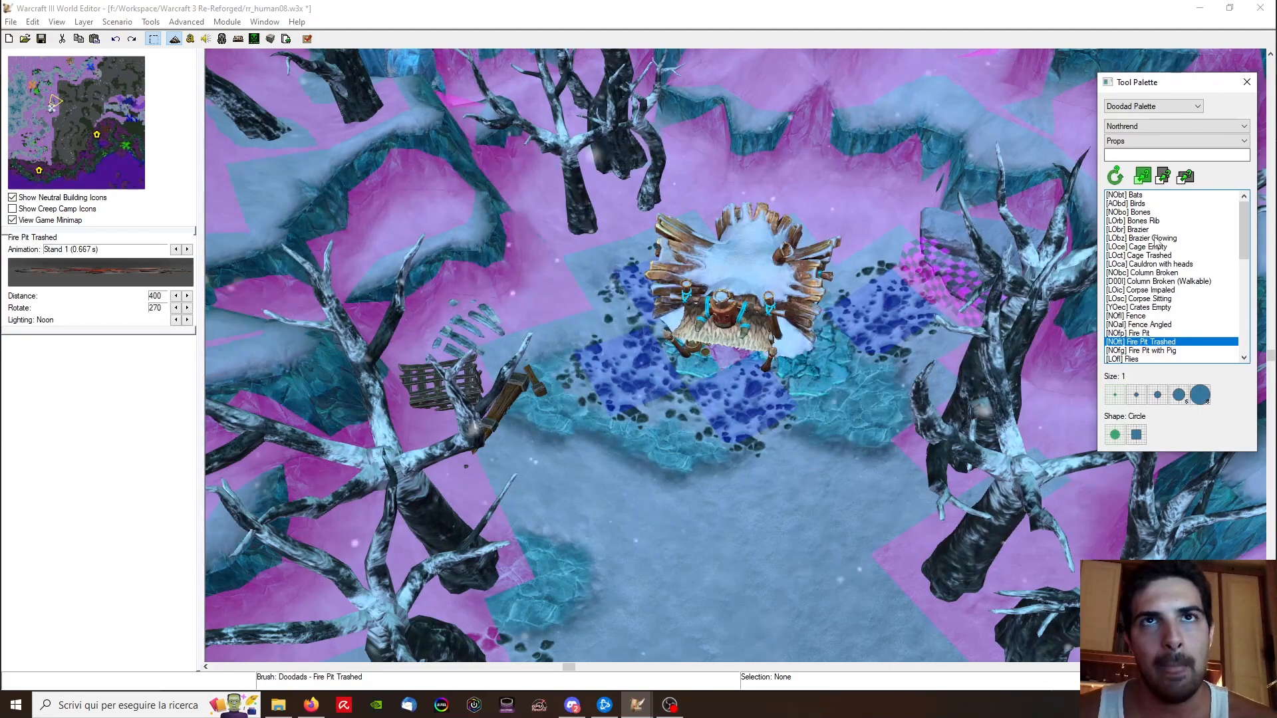
pyautogui.click(1138, 307)
pyautogui.scroll(2, 554, 384)
pyautogui.moveTo(657, 259)
pyautogui.mouseDown(button='right')
pyautogui.moveTo(633, 279)
pyautogui.moveTo(725, 393)
pyautogui.mouseUp(button='right')
pyautogui.click(734, 343)
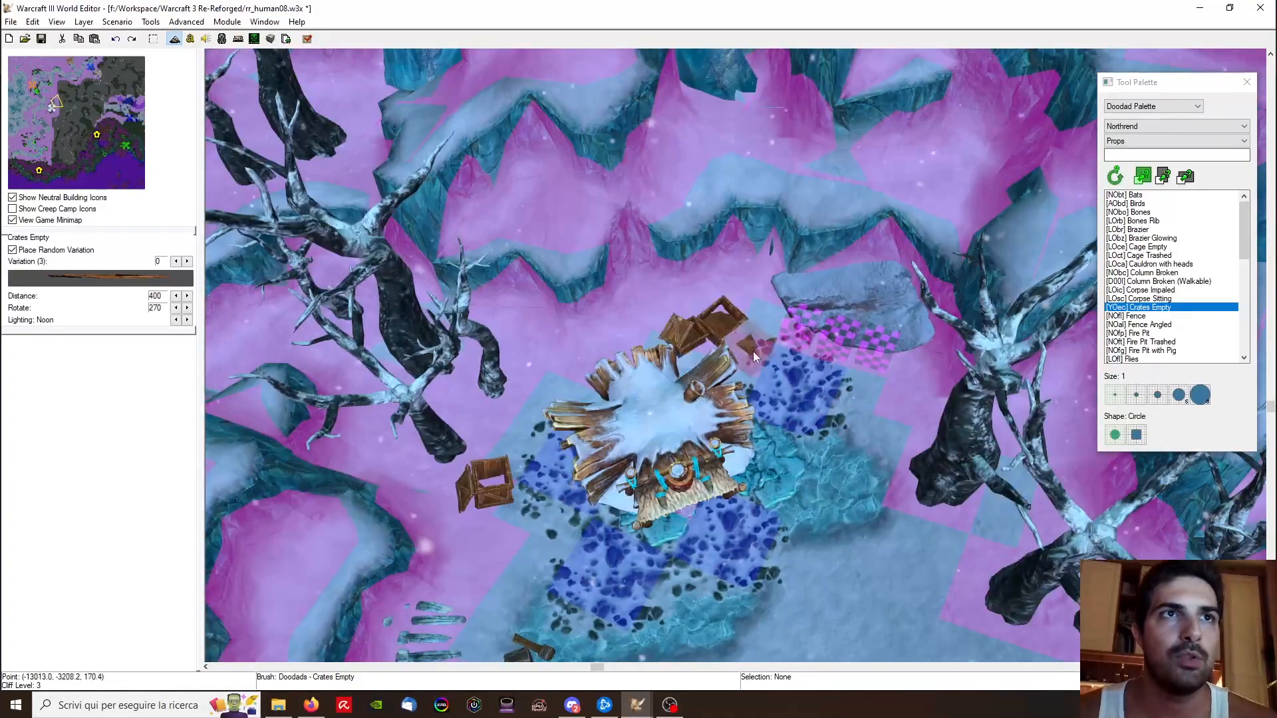
pyautogui.click(912, 420)
# Step: Place an empty crate between the boulders and the dead trees behind the southern tusked tent
pyautogui.moveTo(740, 558); pyautogui.dragTo(791, 180, button='right')
pyautogui.scroll(-4, 736, 409)
pyautogui.scroll(-3, 792, 180)
pyautogui.moveTo(791, 399); pyautogui.dragTo(785, 239, button='right')
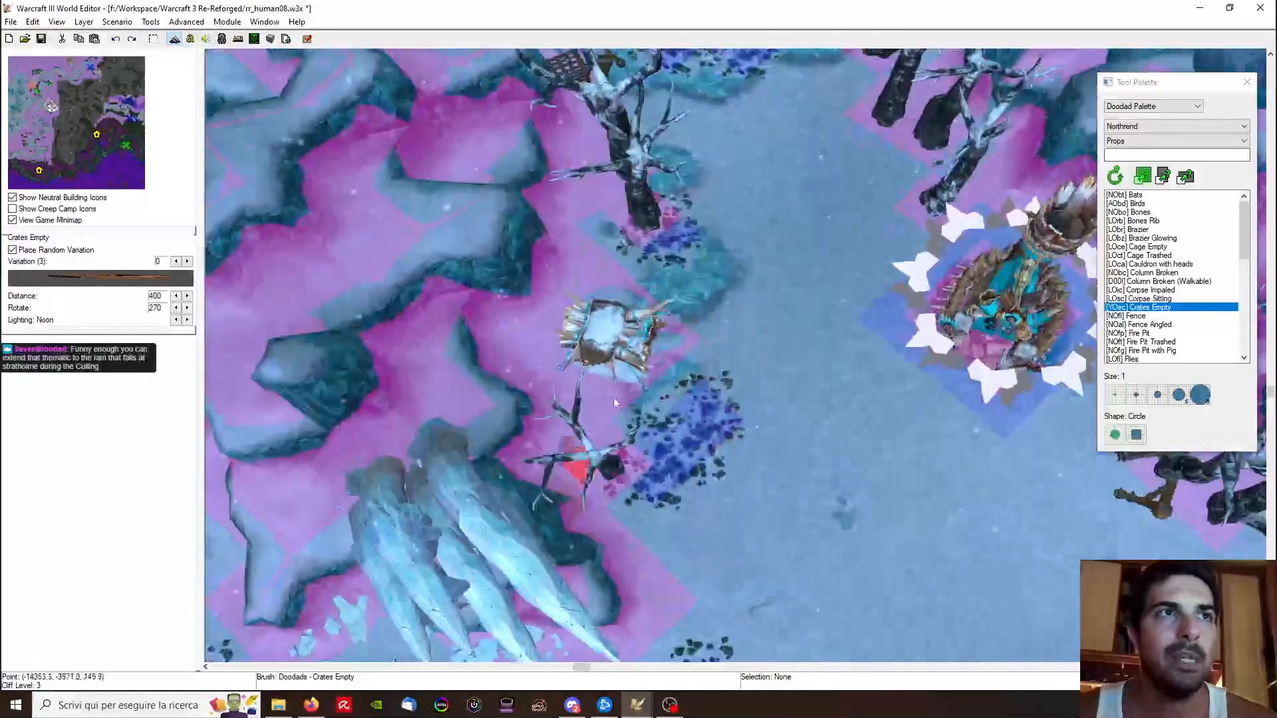
pyautogui.keyDown('ctrl'); pyautogui.moveTo(618, 261); pyautogui.dragTo(609, 366, button='right'); pyautogui.keyUp('ctrl')
pyautogui.moveTo(751, 456); pyautogui.dragTo(598, 322, button='right')
pyautogui.moveTo(452, 405); pyautogui.dragTo(765, 465, button='right')
pyautogui.moveTo(754, 256); pyautogui.dragTo(664, 353, button='right')
pyautogui.keyDown('ctrl'); pyautogui.moveTo(665, 353); pyautogui.dragTo(732, 412, button='right'); pyautogui.keyUp('ctrl')
pyautogui.keyDown('ctrl'); pyautogui.moveTo(465, 386); pyautogui.dragTo(699, 286, button='right'); pyautogui.keyUp('ctrl')
pyautogui.moveTo(610, 490); pyautogui.dragTo(480, 592, button='right')
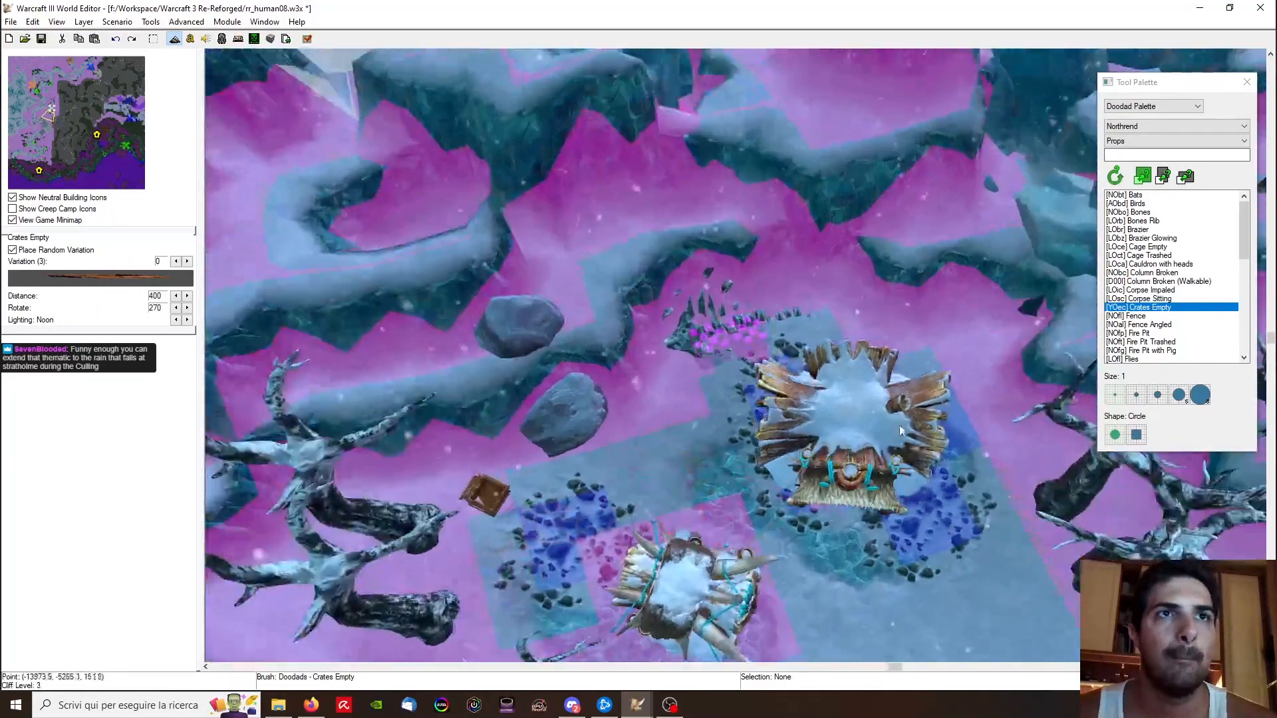
# Step: Place more empty crates behind the large southern hut and between it and the boulders
pyautogui.moveTo(947, 359); pyautogui.dragTo(871, 319, button='right')
pyautogui.click(885, 324)
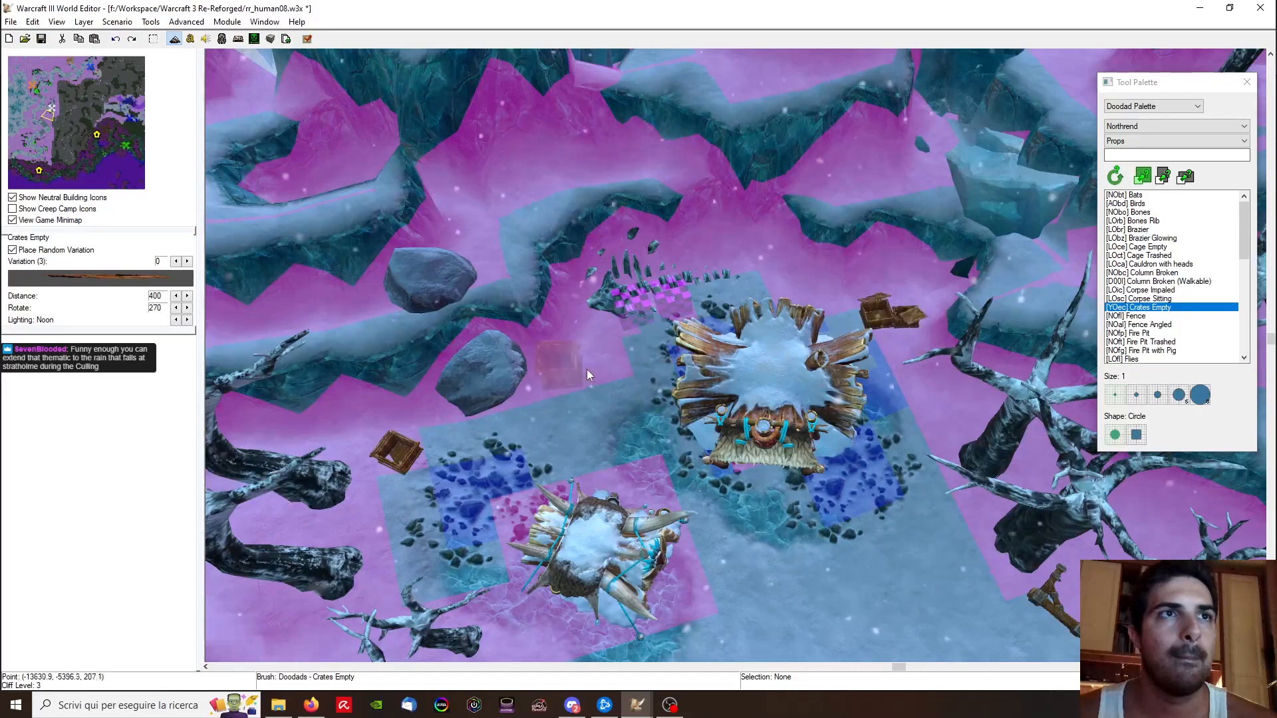
pyautogui.click(617, 364)
pyautogui.keyDown('ctrl'); pyautogui.moveTo(616, 364); pyautogui.dragTo(781, 447, button='right'); pyautogui.keyUp('ctrl')
pyautogui.click(674, 361)
pyautogui.click(708, 356)
pyautogui.keyDown('ctrl'); pyautogui.moveTo(707, 357); pyautogui.dragTo(791, 351, button='right'); pyautogui.keyUp('ctrl')
pyautogui.scroll(3, 798, 373)
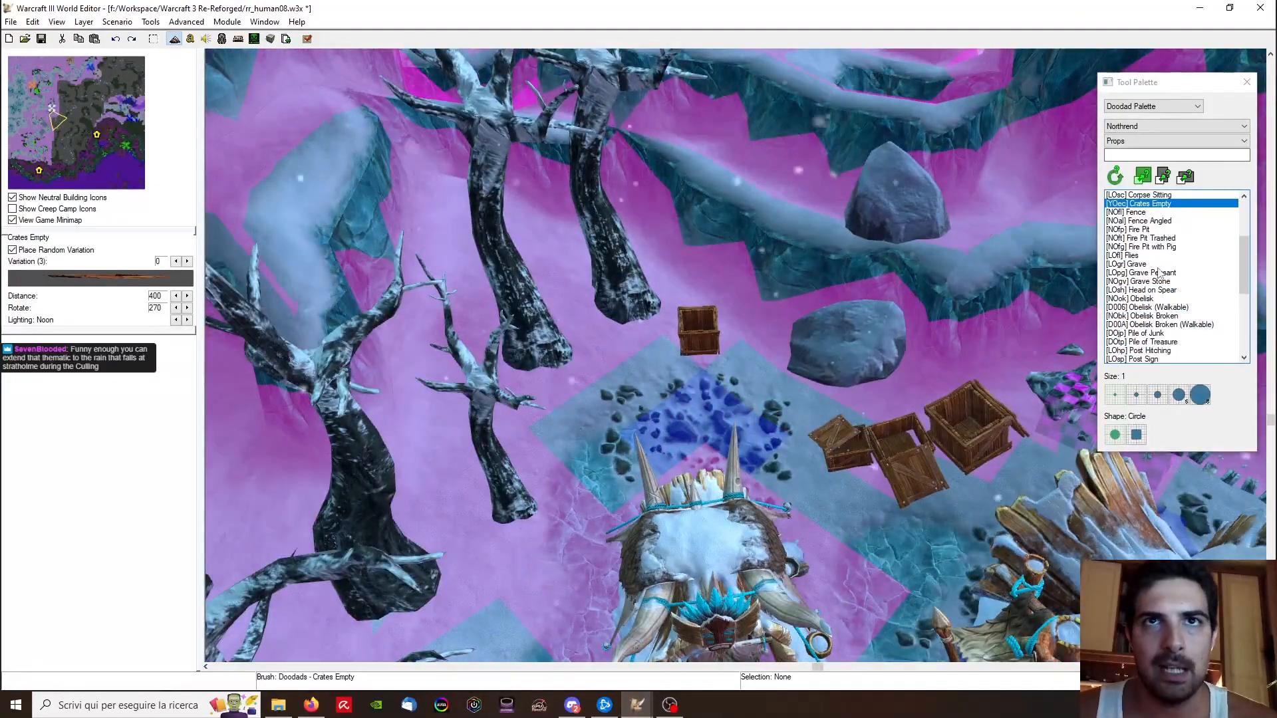
# Step: Choose the Pile of Junk doodad and place piles by the boulder and the dead trees behind the tusked tent
pyautogui.click(1137, 307)
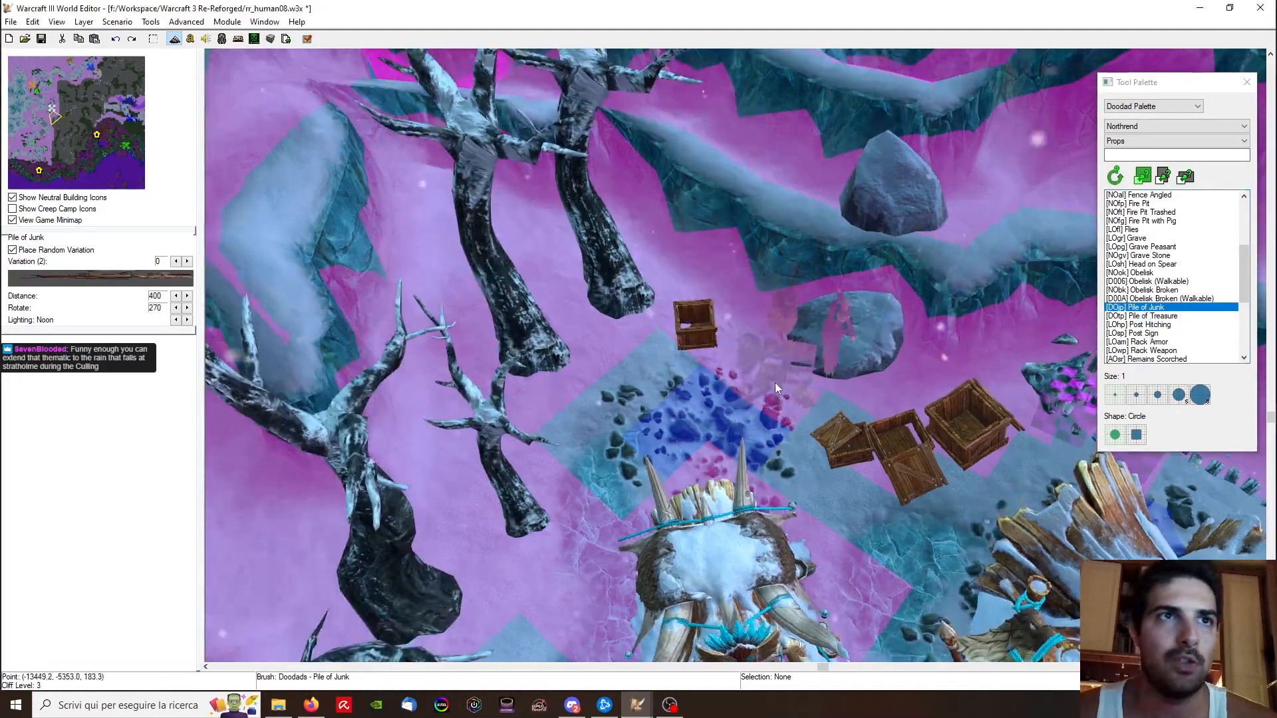
pyautogui.click(776, 382)
pyautogui.click(612, 345)
pyautogui.keyDown('ctrl'); pyautogui.moveTo(612, 345); pyautogui.dragTo(495, 309, button='right'); pyautogui.keyUp('ctrl')
pyautogui.hotkey('ctrl', 'z')
pyautogui.click(611, 353)
# Step: Place a Pile of Junk next to the crates at the large southern hut, undoing the first attempt
pyautogui.keyDown('ctrl'); pyautogui.moveTo(497, 355); pyautogui.dragTo(891, 459, button='right'); pyautogui.keyUp('ctrl')
pyautogui.click(872, 381)
pyautogui.hotkey('ctrl', 'z')
pyautogui.click(831, 362)
# Step: Place Piles of Junk among the dead trees along the path and next to the crate at the northern hut
pyautogui.keyDown('ctrl'); pyautogui.moveTo(579, 359); pyautogui.dragTo(825, 150, button='right'); pyautogui.keyUp('ctrl')
pyautogui.moveTo(266, 359); pyautogui.dragTo(692, 357, button='right')
pyautogui.click(606, 356)
pyautogui.keyDown('ctrl'); pyautogui.moveTo(606, 357); pyautogui.dragTo(651, 359, button='right'); pyautogui.keyUp('ctrl')
pyautogui.moveTo(466, 333); pyautogui.dragTo(719, 273, button='right')
pyautogui.moveTo(529, 189); pyautogui.dragTo(596, 293, button='right')
pyautogui.click(569, 391)
pyautogui.keyDown('ctrl'); pyautogui.moveTo(569, 391); pyautogui.dragTo(607, 311, button='right'); pyautogui.keyUp('ctrl')
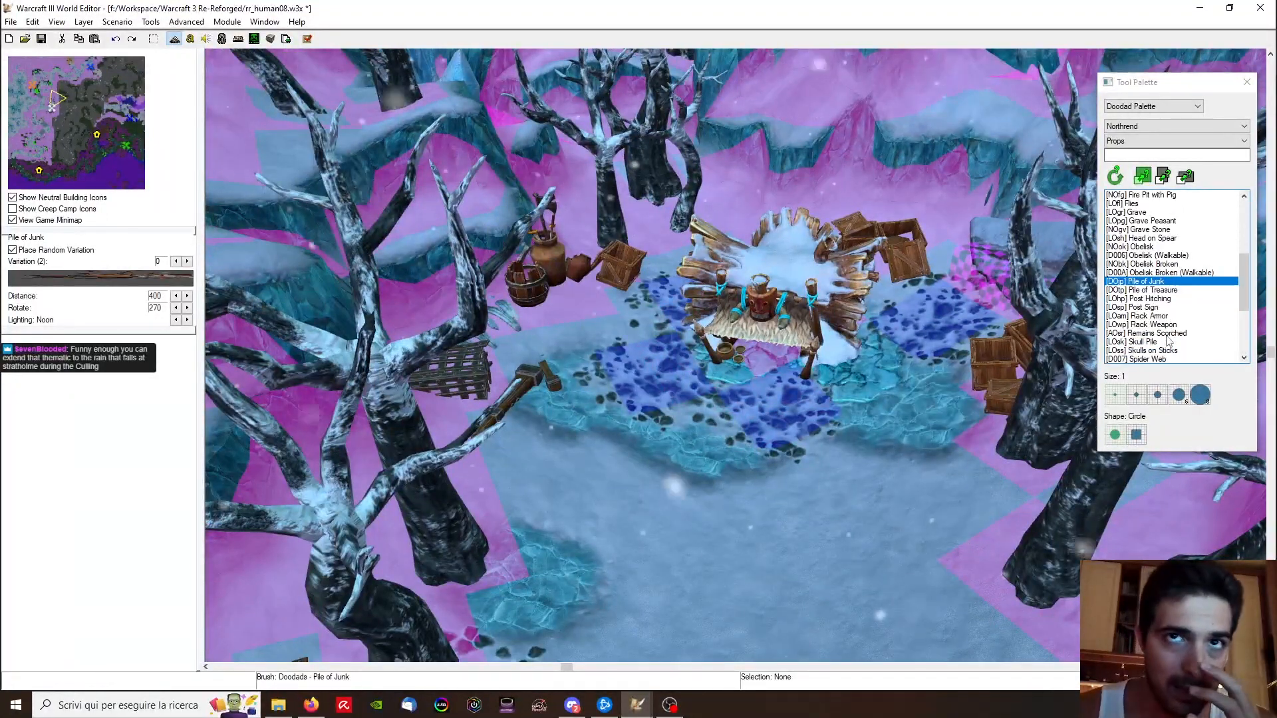
# Step: Choose the Trash doodad and place it beside the crate and junk at the northern hut
pyautogui.scroll(-3, 1161, 346)
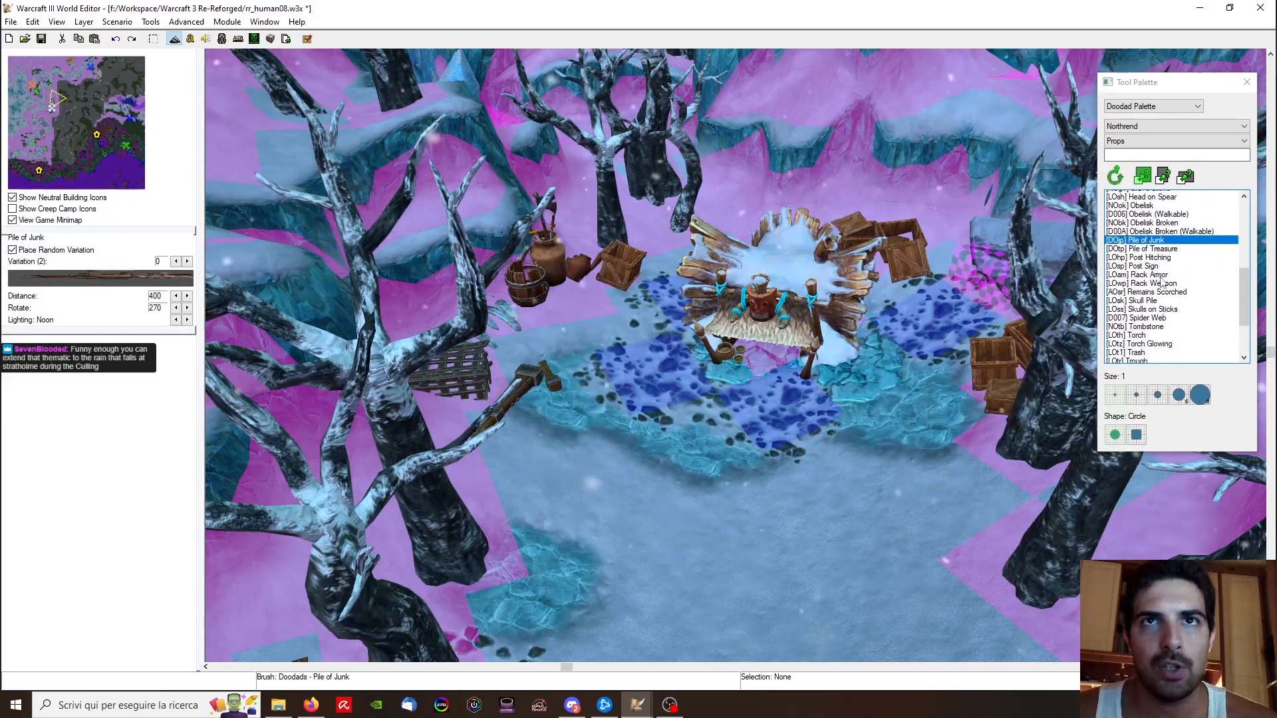
pyautogui.click(1125, 351)
pyautogui.scroll(5, 589, 377)
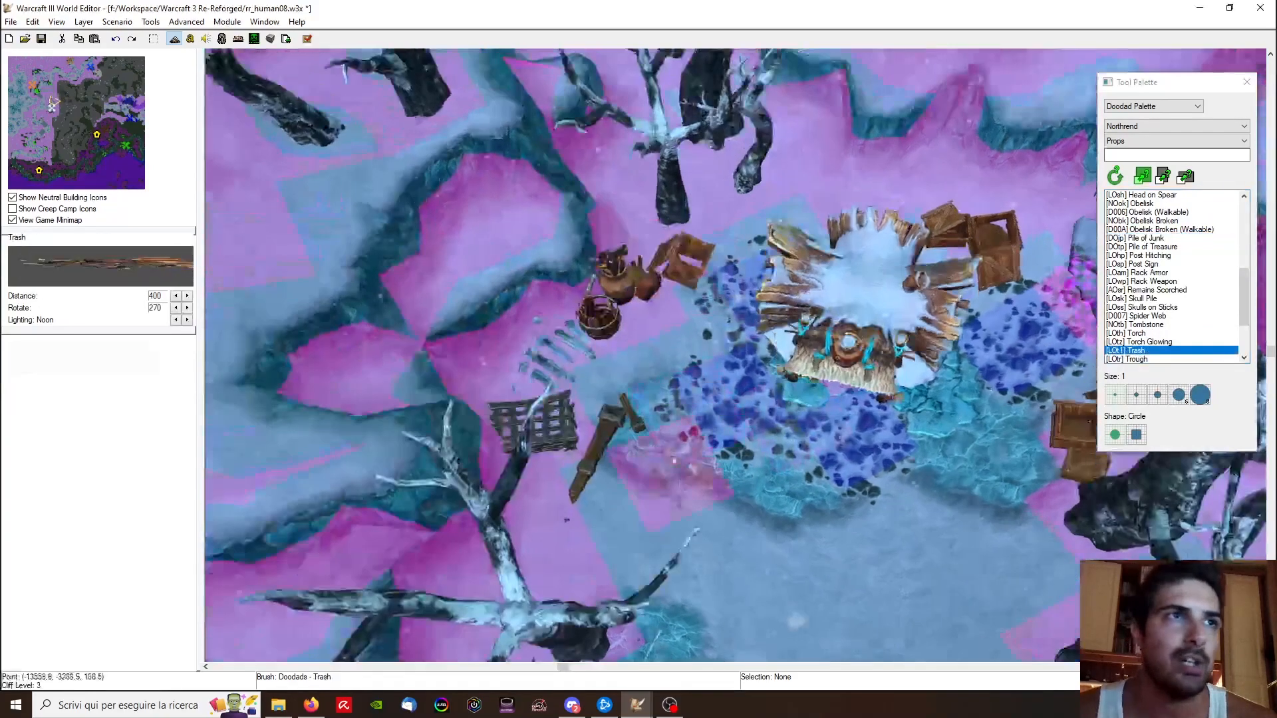
pyautogui.click(737, 271)
pyautogui.keyDown('ctrl'); pyautogui.moveTo(592, 349); pyautogui.dragTo(812, 272, button='right'); pyautogui.keyUp('ctrl')
pyautogui.click(811, 270)
# Step: Place Trash between the rock slab and the crates on the other side of the northern hut
pyautogui.moveTo(729, 265); pyautogui.dragTo(658, 140, button='right')
pyautogui.moveTo(698, 226); pyautogui.dragTo(738, 299, button='right')
pyautogui.keyDown('ctrl'); pyautogui.moveTo(649, 289); pyautogui.dragTo(668, 316, button='right'); pyautogui.keyUp('ctrl')
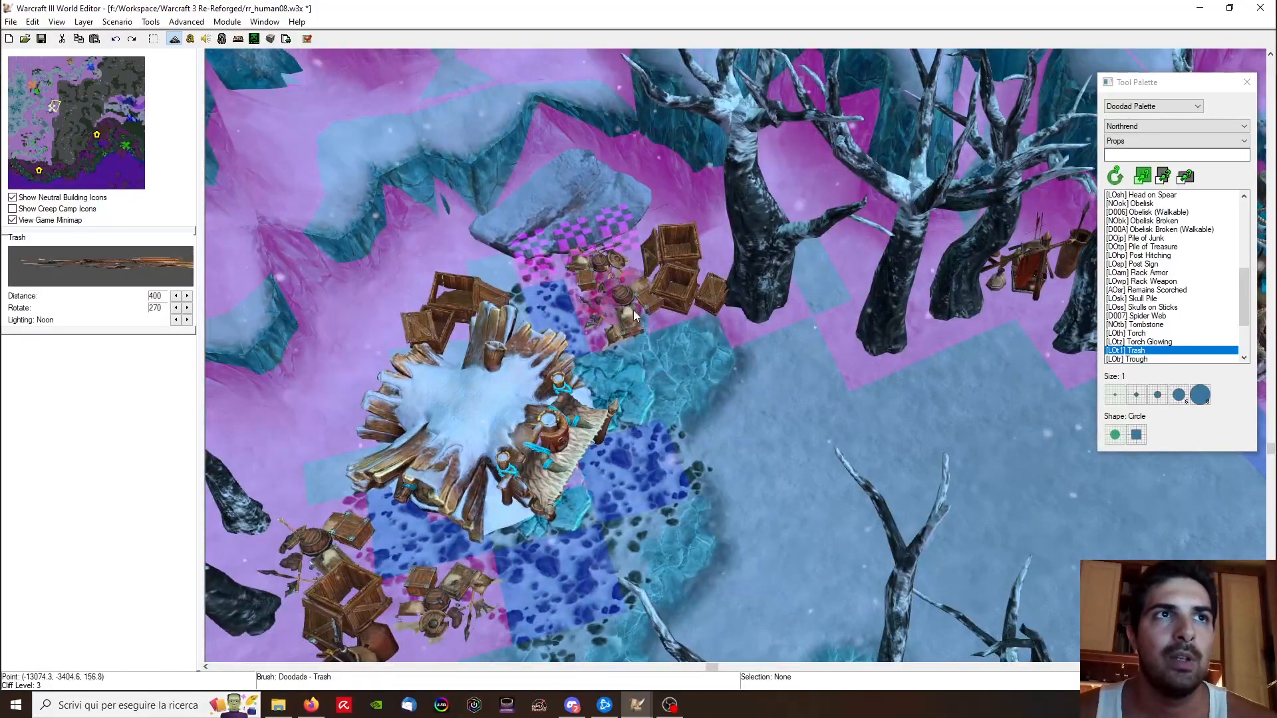
pyautogui.click(626, 308)
# Step: Place more Trash around the dead trees near the northern hut
pyautogui.keyDown('ctrl'); pyautogui.moveTo(738, 300); pyautogui.dragTo(835, 274, button='right'); pyautogui.keyUp('ctrl')
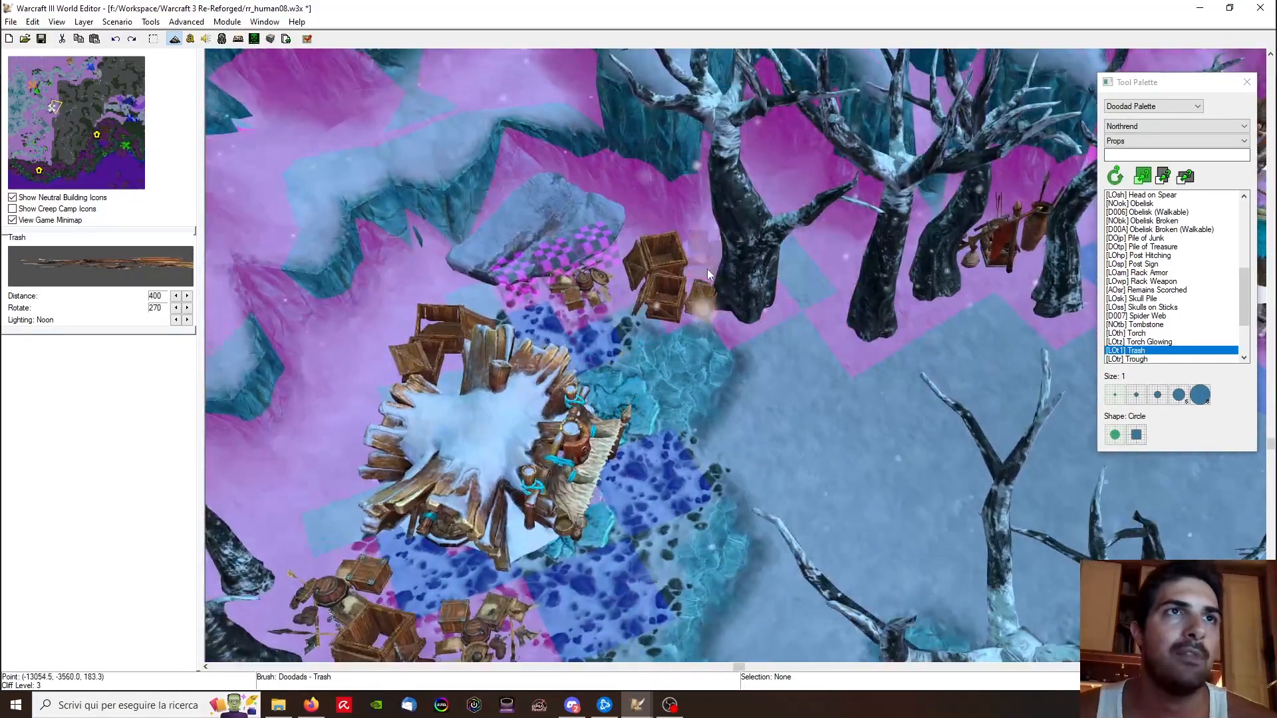
pyautogui.moveTo(717, 323)
pyautogui.keyDown('ctrl'); pyautogui.mouseDown(button='right')
pyautogui.moveTo(759, 262)
pyautogui.moveTo(721, 334)
pyautogui.mouseUp(button='right'); pyautogui.keyUp('ctrl')
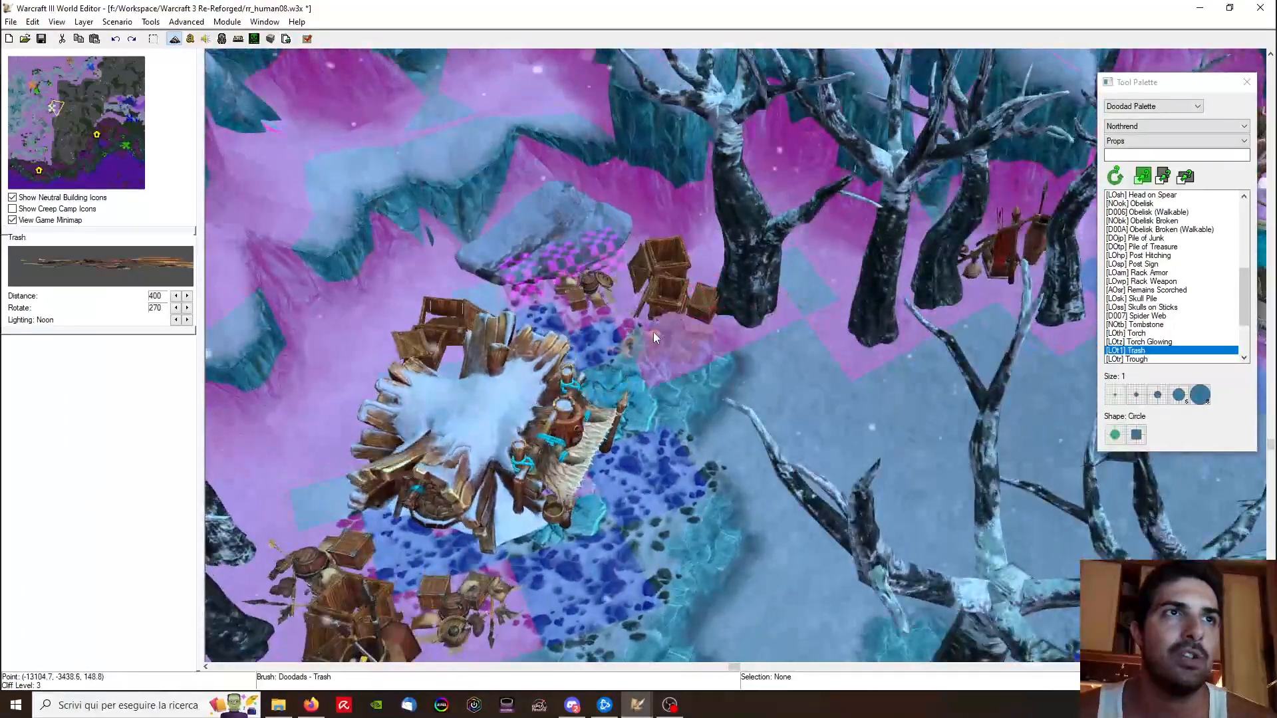
pyautogui.click(819, 283)
pyautogui.keyDown('ctrl'); pyautogui.moveTo(925, 382); pyautogui.dragTo(839, 372, button='right'); pyautogui.keyUp('ctrl')
pyautogui.click(828, 373)
# Step: Place Trash behind the large southern hut, beside the ice shards
pyautogui.moveTo(585, 392); pyautogui.dragTo(412, 399, button='right')
pyautogui.keyDown('ctrl'); pyautogui.moveTo(698, 392); pyautogui.dragTo(684, 333, button='right'); pyautogui.keyUp('ctrl')
pyautogui.moveTo(685, 333); pyautogui.dragTo(500, 464, button='right')
pyautogui.keyDown('ctrl'); pyautogui.moveTo(678, 502); pyautogui.dragTo(785, 412, button='right'); pyautogui.keyUp('ctrl')
pyautogui.moveTo(784, 413); pyautogui.dragTo(831, 409, button='right')
pyautogui.moveTo(760, 447); pyautogui.dragTo(605, 499, button='right')
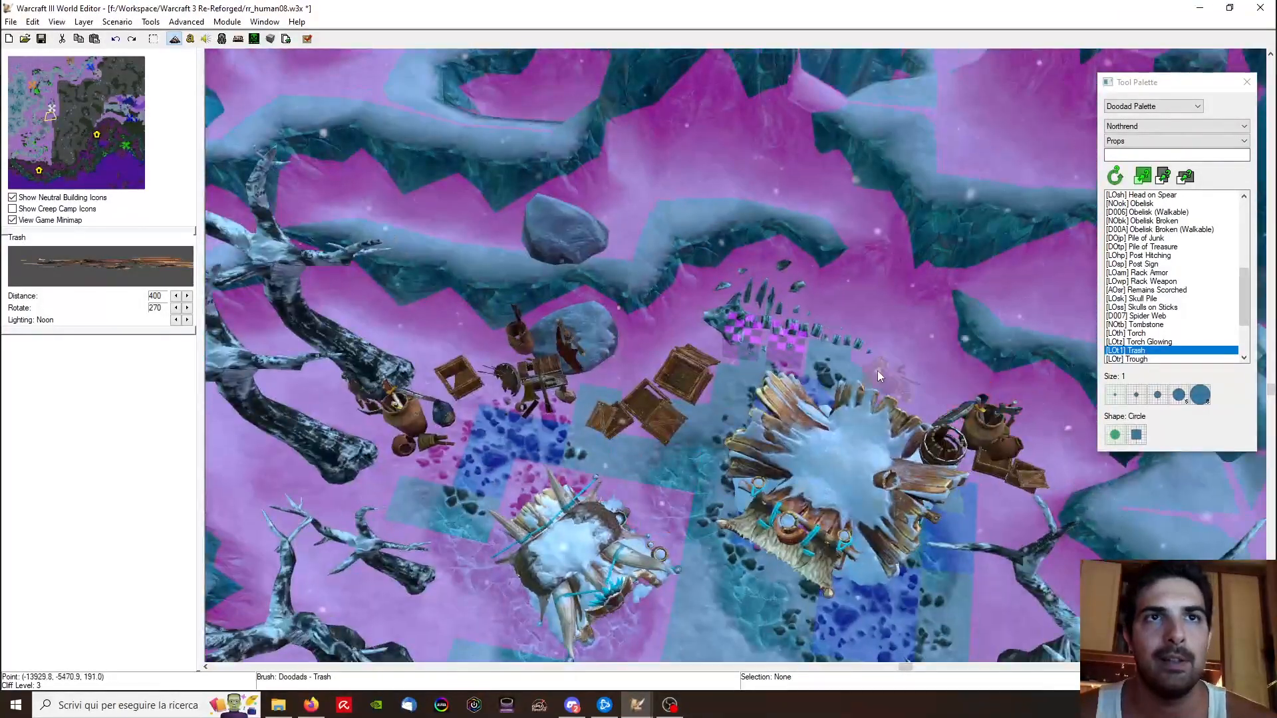
pyautogui.click(860, 355)
# Step: Place Trash around the dead trees and junk pile beside the tusked tent
pyautogui.keyDown('ctrl'); pyautogui.moveTo(639, 412); pyautogui.dragTo(559, 399, button='right'); pyautogui.keyUp('ctrl')
pyautogui.moveTo(479, 406); pyautogui.dragTo(512, 372, button='right')
pyautogui.click(501, 382)
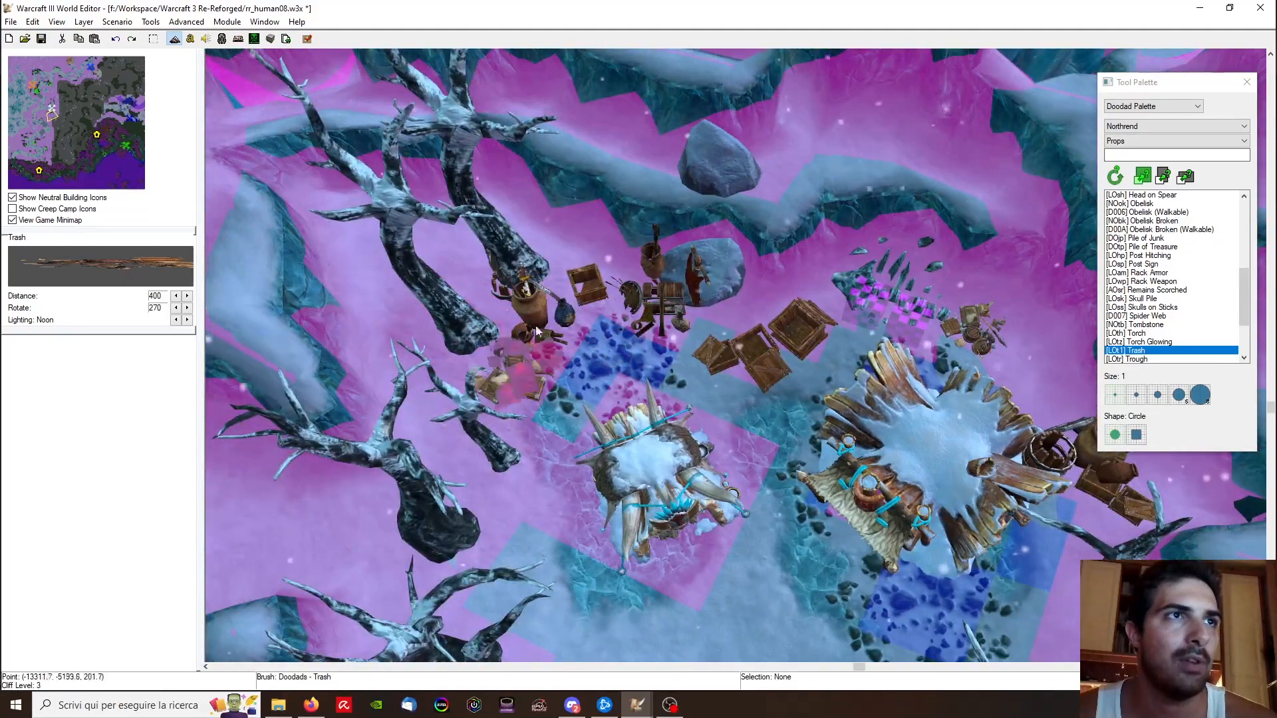
pyautogui.click(480, 294)
# Step: Place Trash behind the trashed cage between the dead trees near the southern huts
pyautogui.keyDown('ctrl'); pyautogui.moveTo(735, 412); pyautogui.dragTo(628, 383, button='right'); pyautogui.keyUp('ctrl')
pyautogui.moveTo(1018, 565); pyautogui.dragTo(798, 273, button='right')
pyautogui.keyDown('ctrl'); pyautogui.moveTo(386, 286); pyautogui.dragTo(549, 330, button='right'); pyautogui.keyUp('ctrl')
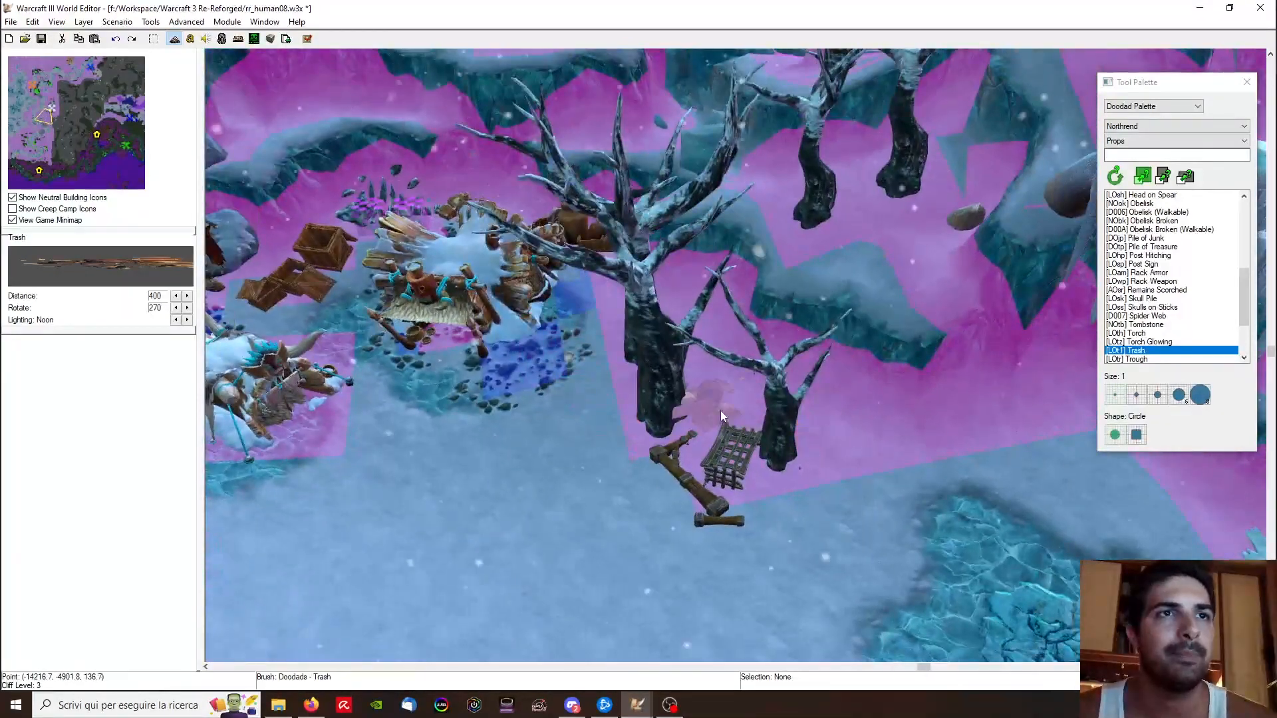
pyautogui.moveTo(774, 420)
pyautogui.keyDown('ctrl'); pyautogui.mouseDown(button='right')
pyautogui.moveTo(725, 405)
pyautogui.moveTo(777, 467)
pyautogui.moveTo(852, 446)
pyautogui.moveTo(816, 453)
pyautogui.mouseUp(button='right'); pyautogui.keyUp('ctrl')
pyautogui.press('space')
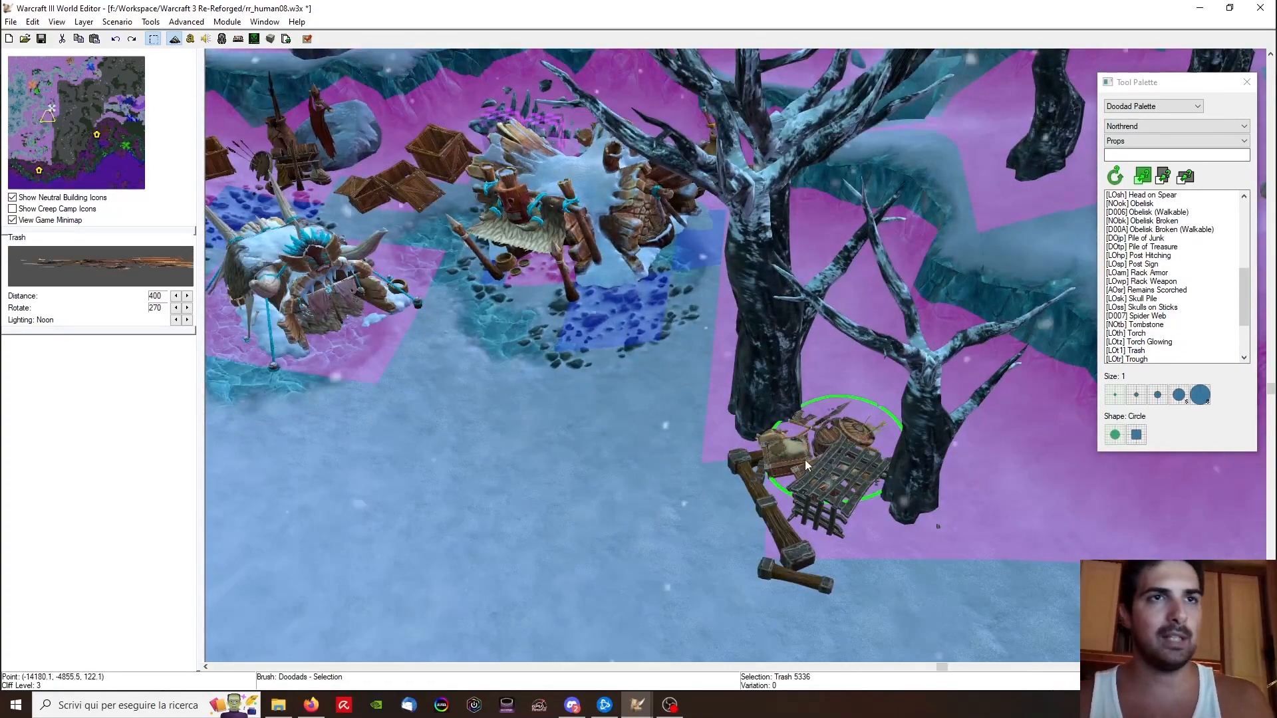
pyautogui.keyDown('ctrl'); pyautogui.moveTo(925, 517); pyautogui.dragTo(891, 485, button='right'); pyautogui.keyUp('ctrl')
pyautogui.click(891, 485)
# Step: Move the empty crates behind the small southern tent closer to the junk pile beside the boulder
pyautogui.moveTo(731, 332); pyautogui.dragTo(771, 495, button='right')
pyautogui.moveTo(419, 389); pyautogui.dragTo(504, 425, button='right')
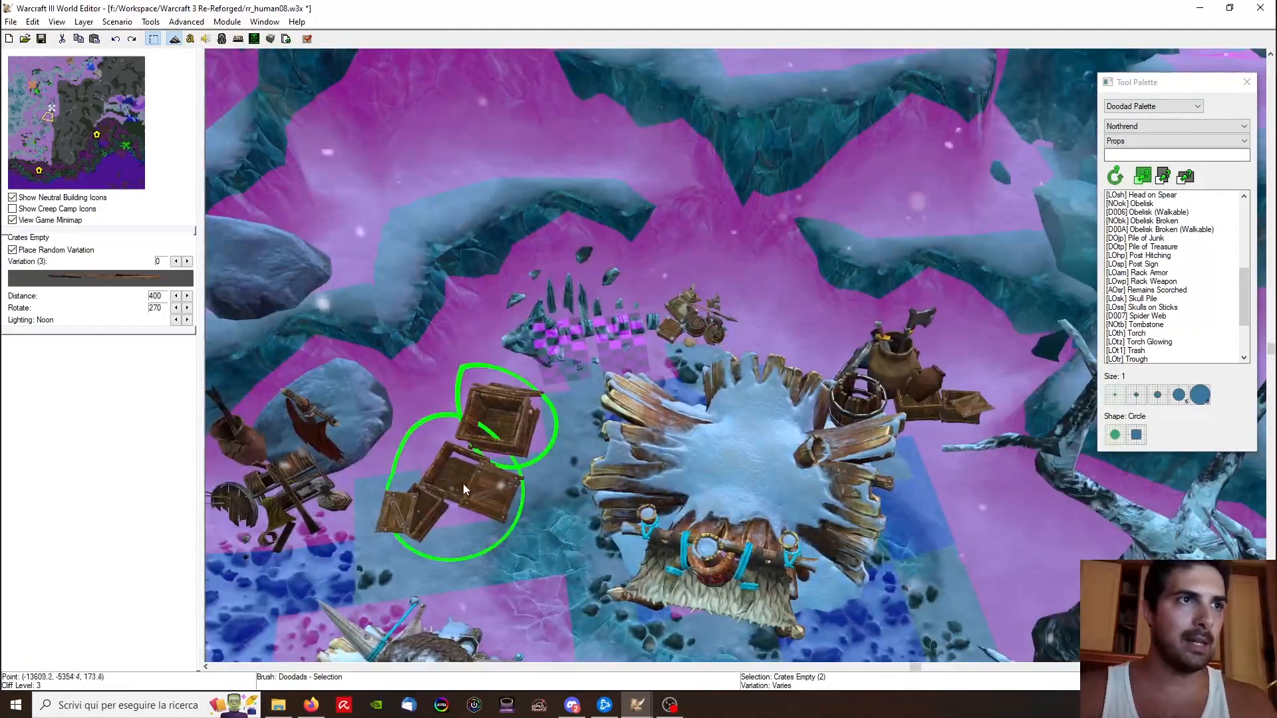
pyautogui.moveTo(462, 484); pyautogui.dragTo(562, 451, button='right')
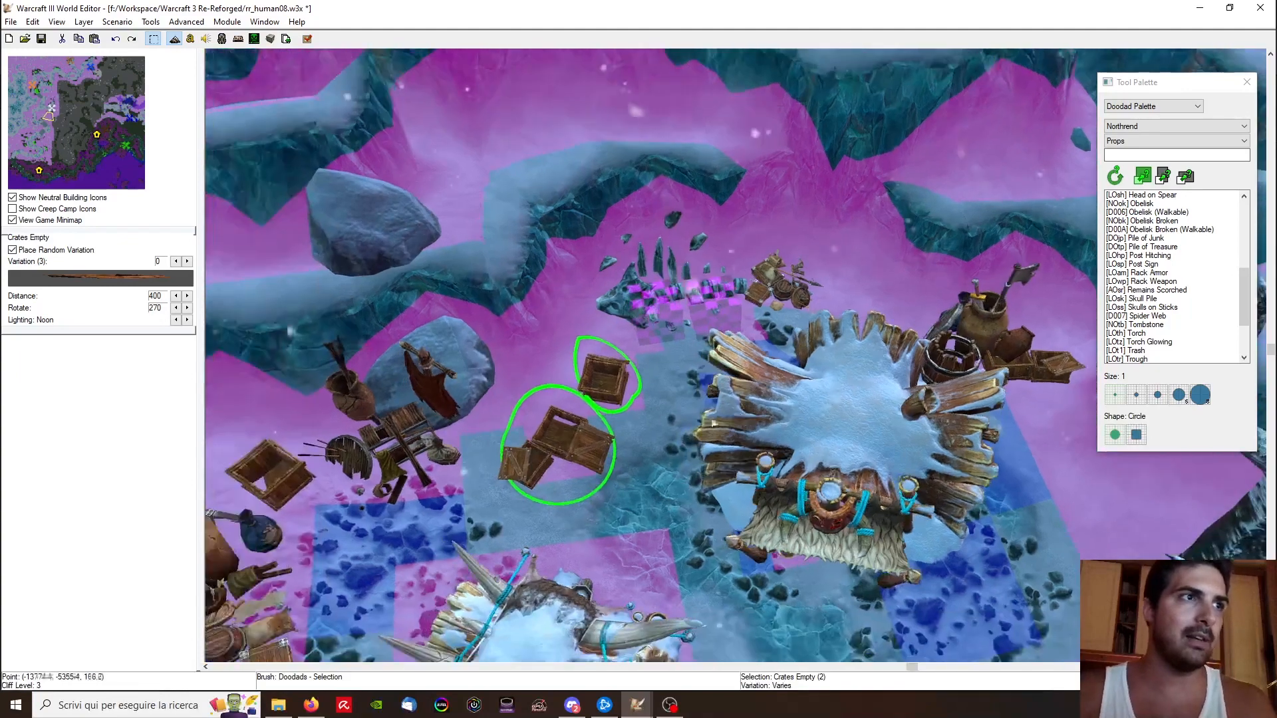
pyautogui.moveTo(713, 423); pyautogui.dragTo(720, 435, button='right')
pyautogui.click(577, 458)
pyautogui.moveTo(577, 458); pyautogui.dragTo(524, 479)
# Step: Lower the moved empty crates beside the boulder's junk pile so they sink into the snow
pyautogui.keyDown('ctrl'); pyautogui.moveTo(532, 432); pyautogui.dragTo(446, 312, button='right'); pyautogui.keyUp('ctrl')
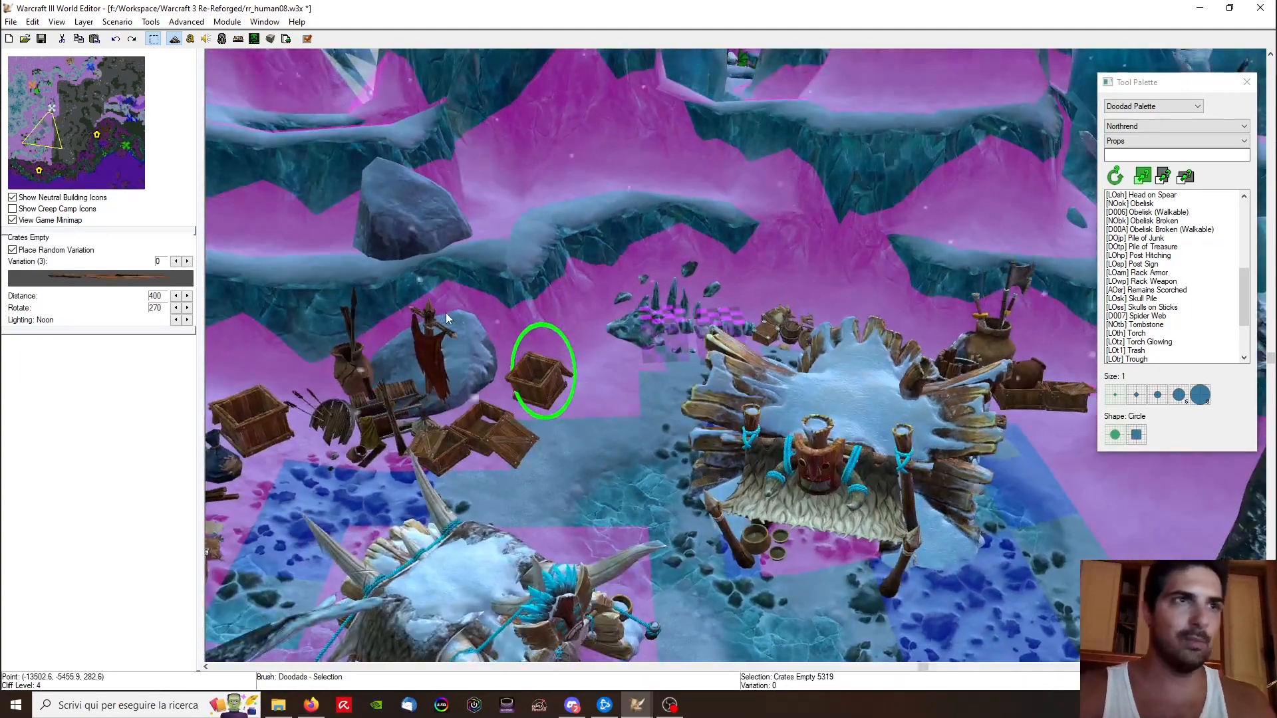
pyautogui.keyDown('ctrl'); pyautogui.moveTo(445, 314); pyautogui.dragTo(485, 426, button='right'); pyautogui.keyUp('ctrl')
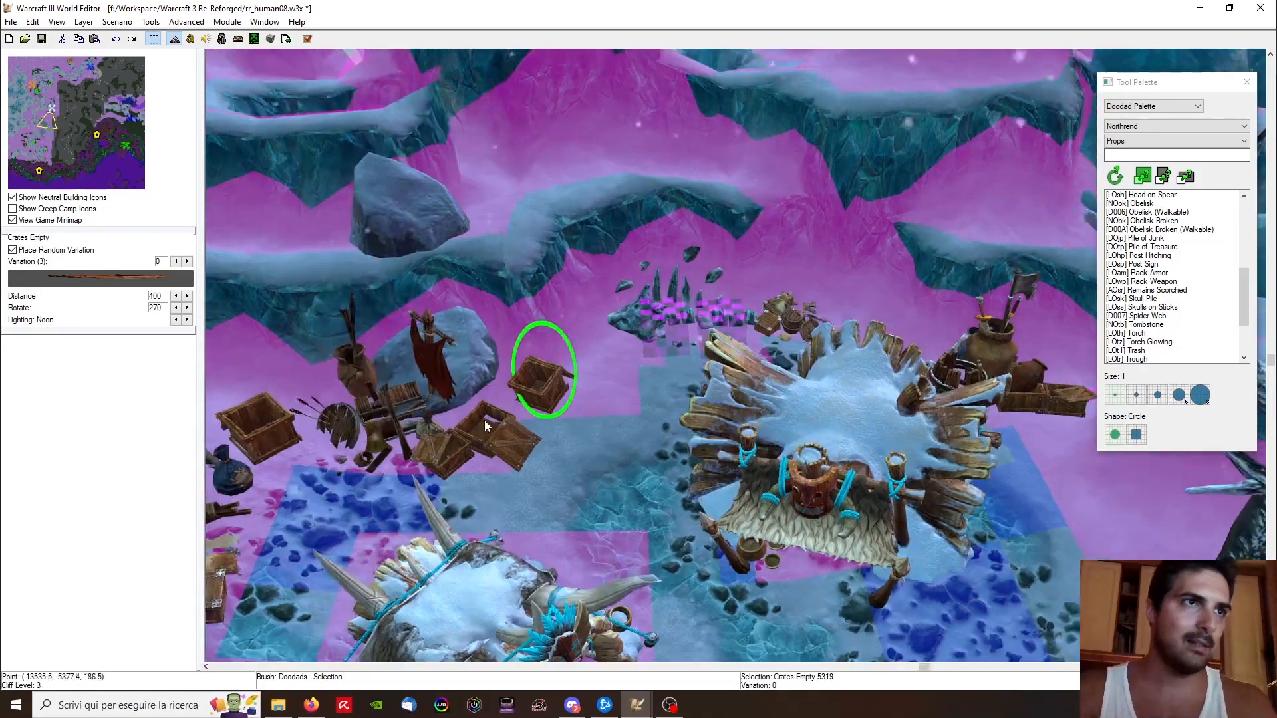
pyautogui.hotkey('ctrl', 'pagedown')
pyautogui.keyDown('ctrl'); pyautogui.moveTo(585, 437); pyautogui.dragTo(656, 394, button='right'); pyautogui.keyUp('ctrl')
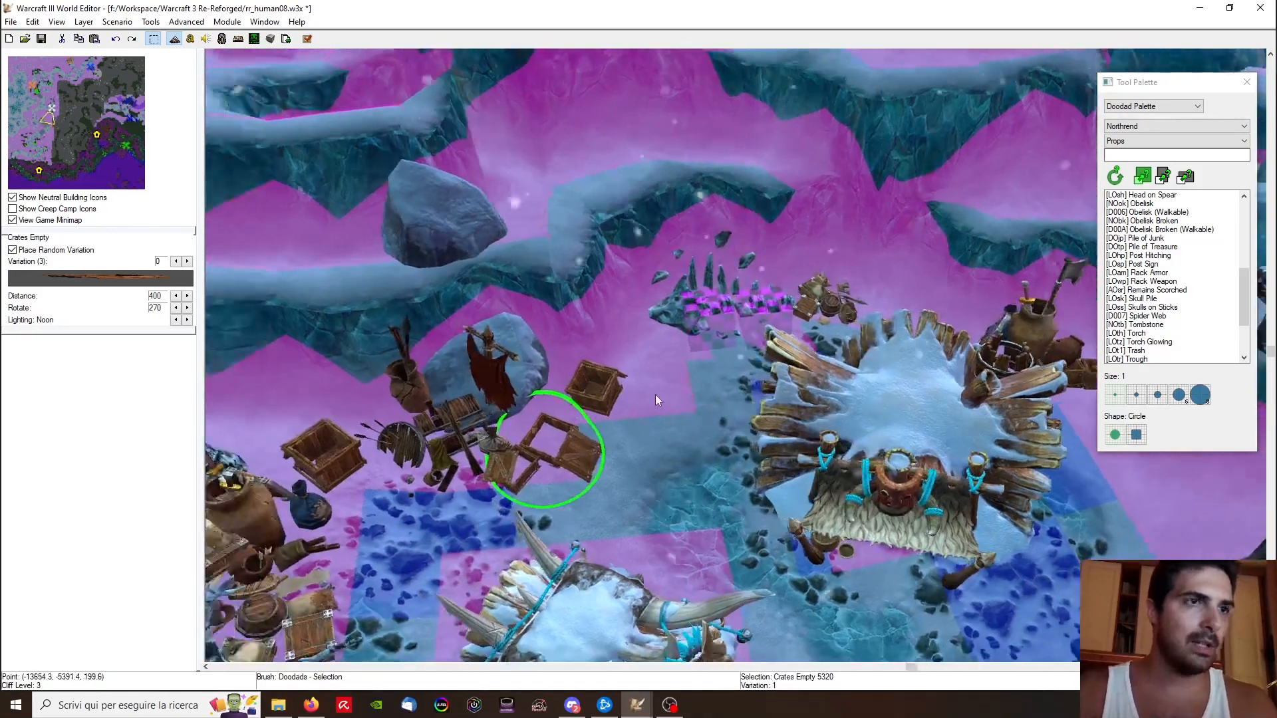
# Step: Hide the pathing overlay and sink the neighbouring single empty crate near the boulder into the snow
pyautogui.press('p')
pyautogui.moveTo(519, 384); pyautogui.dragTo(610, 491, button='right')
pyautogui.click(693, 460)
pyautogui.click(661, 401)
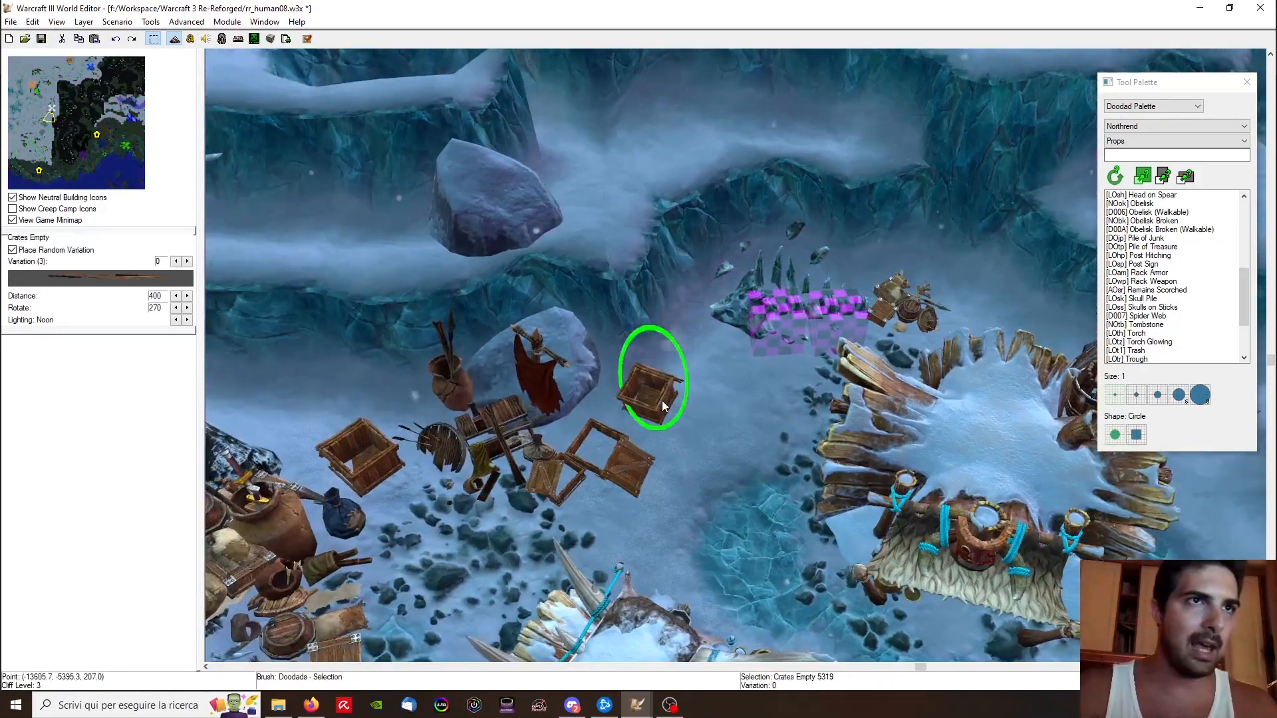
pyautogui.keyDown('ctrl'); pyautogui.moveTo(661, 400); pyautogui.dragTo(601, 425, button='right'); pyautogui.keyUp('ctrl')
pyautogui.click(637, 469)
pyautogui.scroll(3, 536, 450)
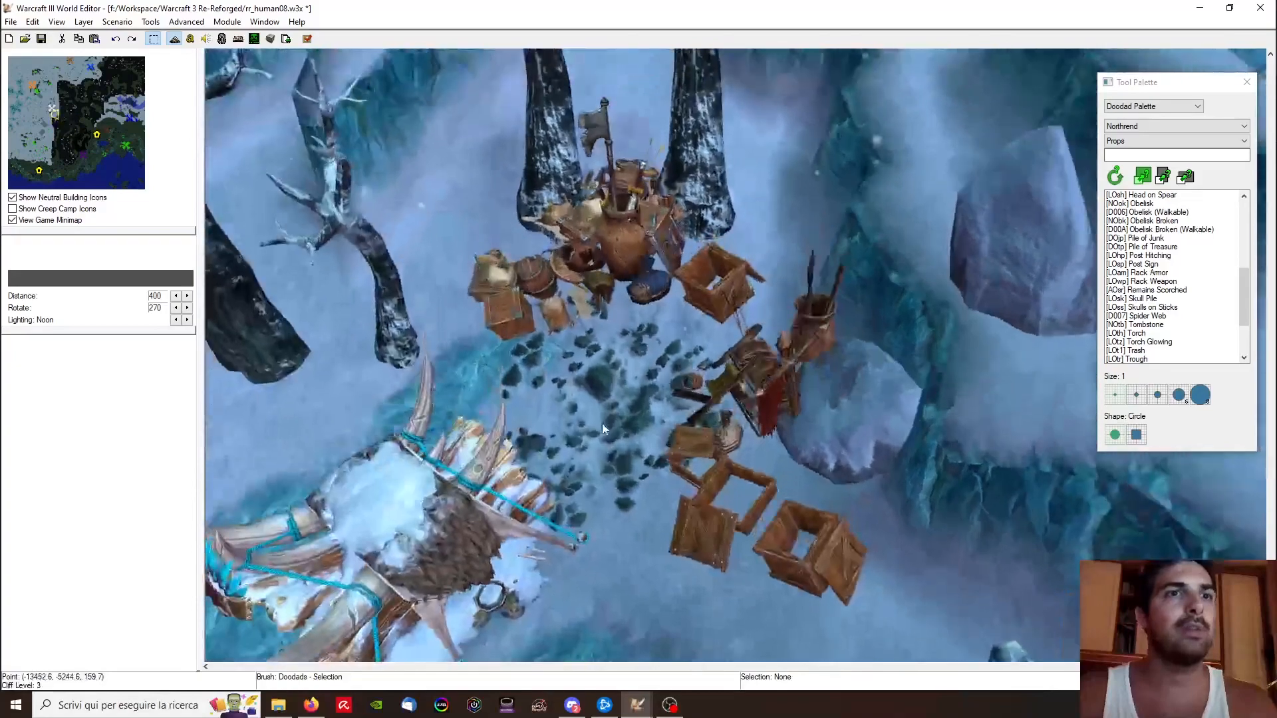
# Step: Lower the pile of junk and the Trash doodads at the foot of the dead trees near the southern tent
pyautogui.hotkey('ctrl', 'shift', 'c')
pyautogui.scroll(5, 658, 241)
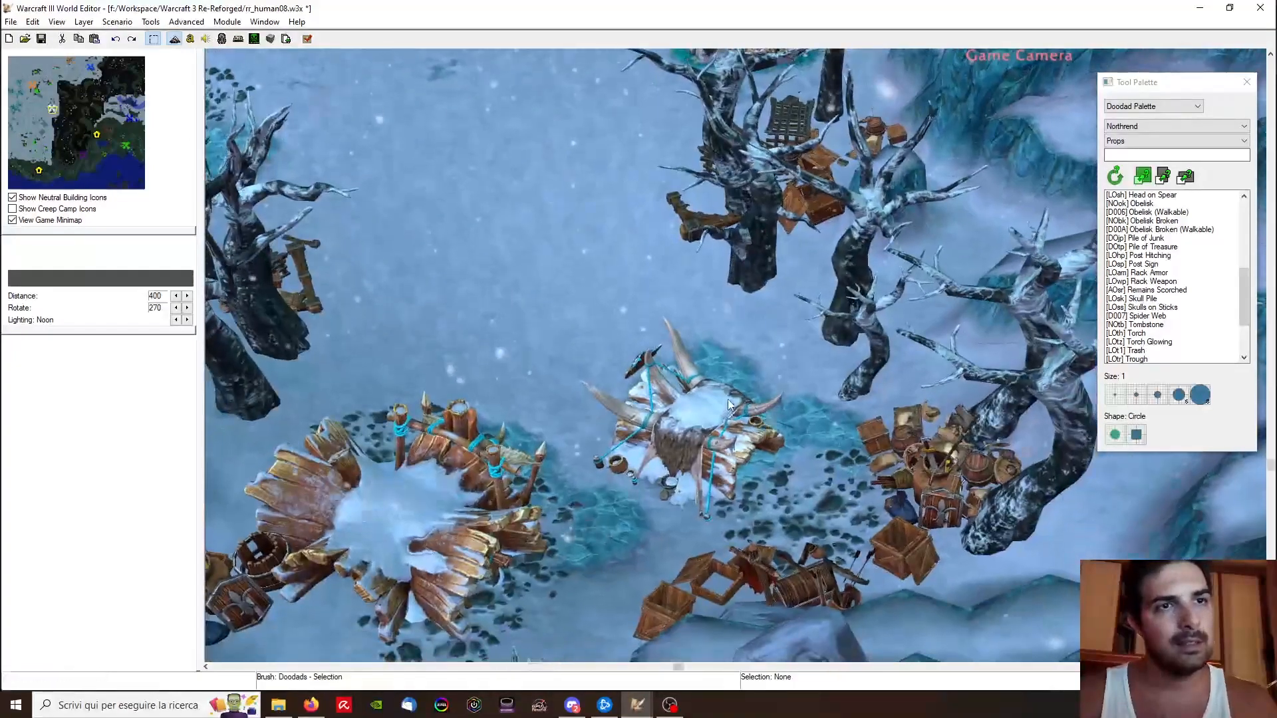
pyautogui.scroll(3, 728, 399)
pyautogui.keyDown('ctrl'); pyautogui.moveTo(841, 422); pyautogui.dragTo(625, 439, button='right'); pyautogui.keyUp('ctrl')
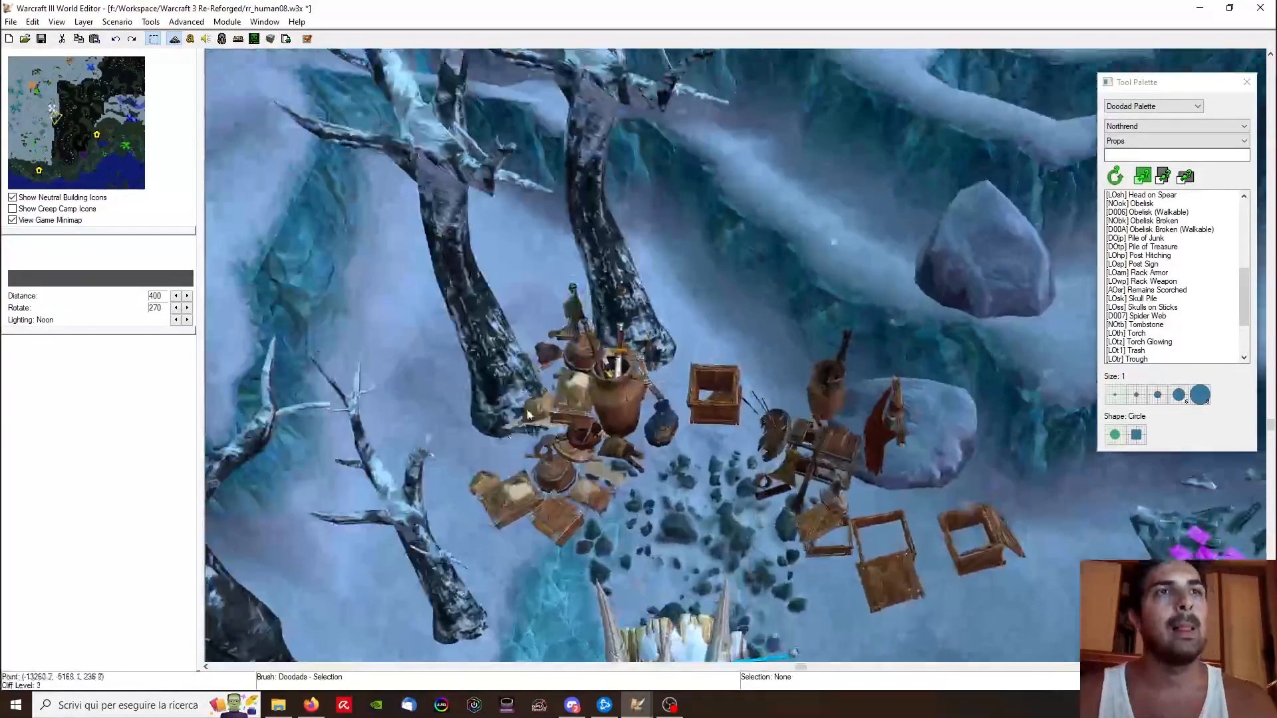
pyautogui.click(626, 419)
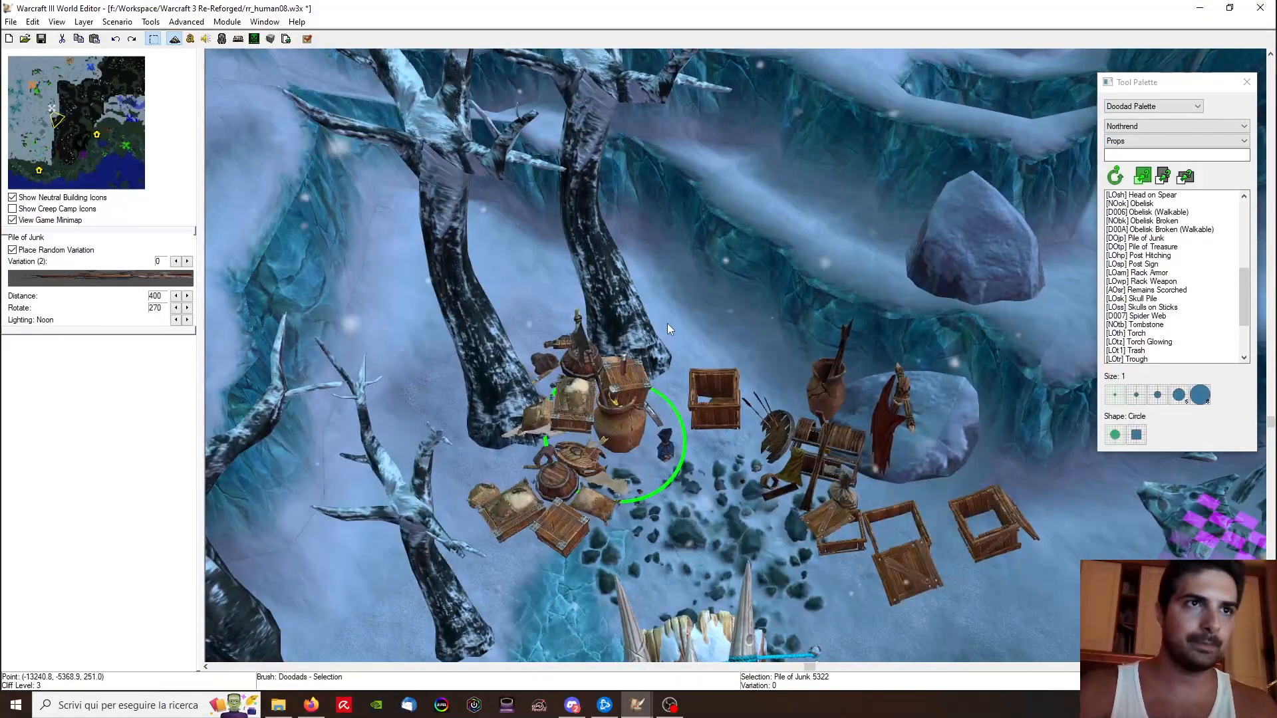
pyautogui.click(564, 476)
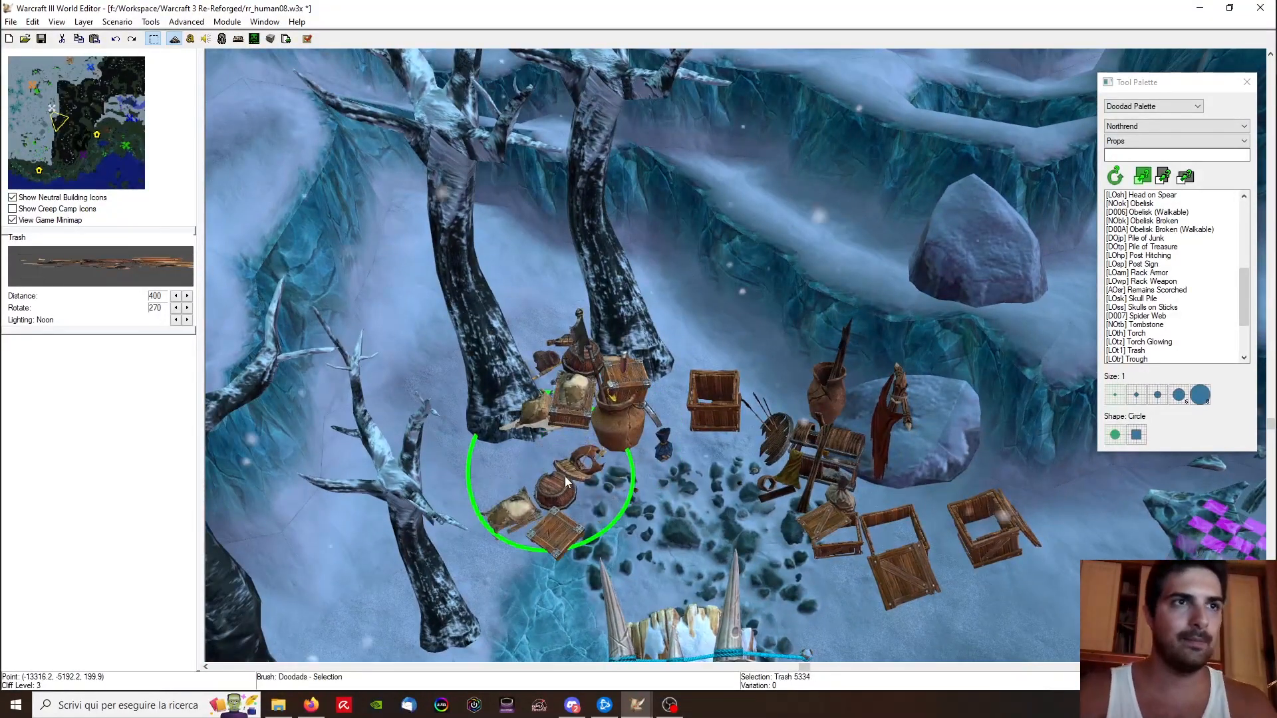
pyautogui.click(570, 379)
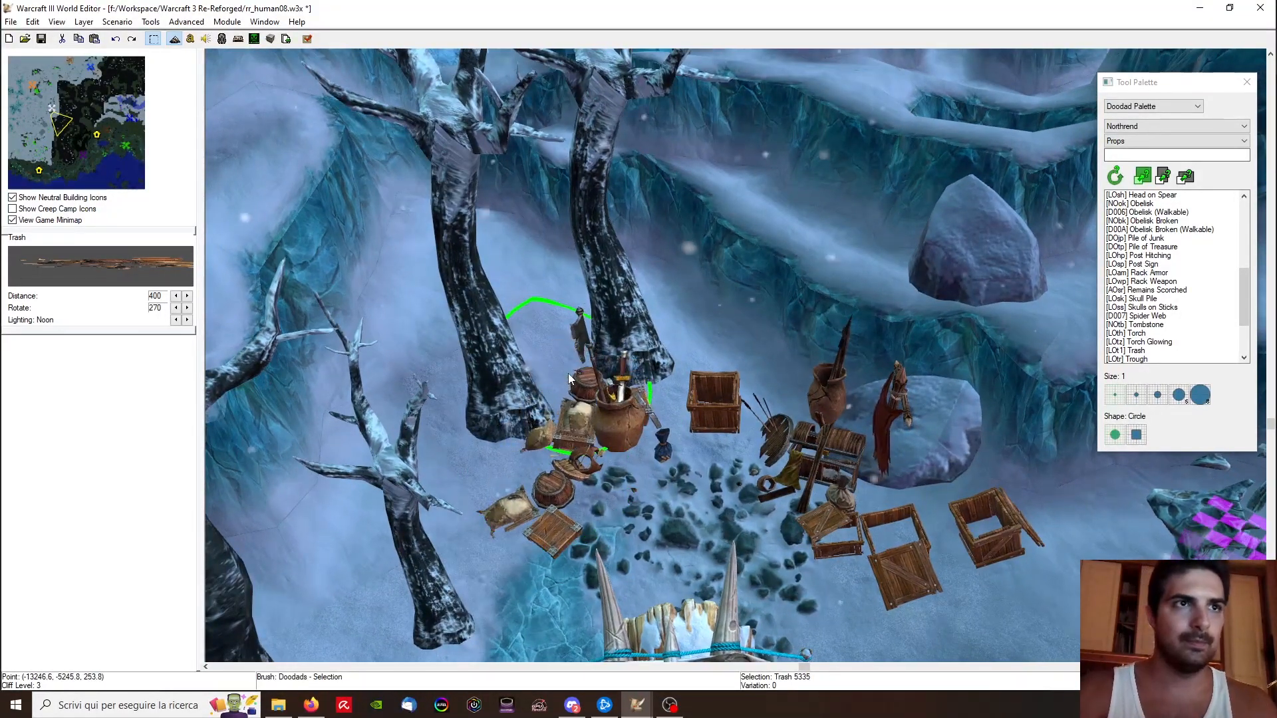
pyautogui.keyDown('ctrl'); pyautogui.moveTo(570, 379); pyautogui.dragTo(768, 428, button='right'); pyautogui.keyUp('ctrl')
# Step: Lower the junk pile, empty crates and Trash behind the large southern hut into the snow
pyautogui.click(768, 428)
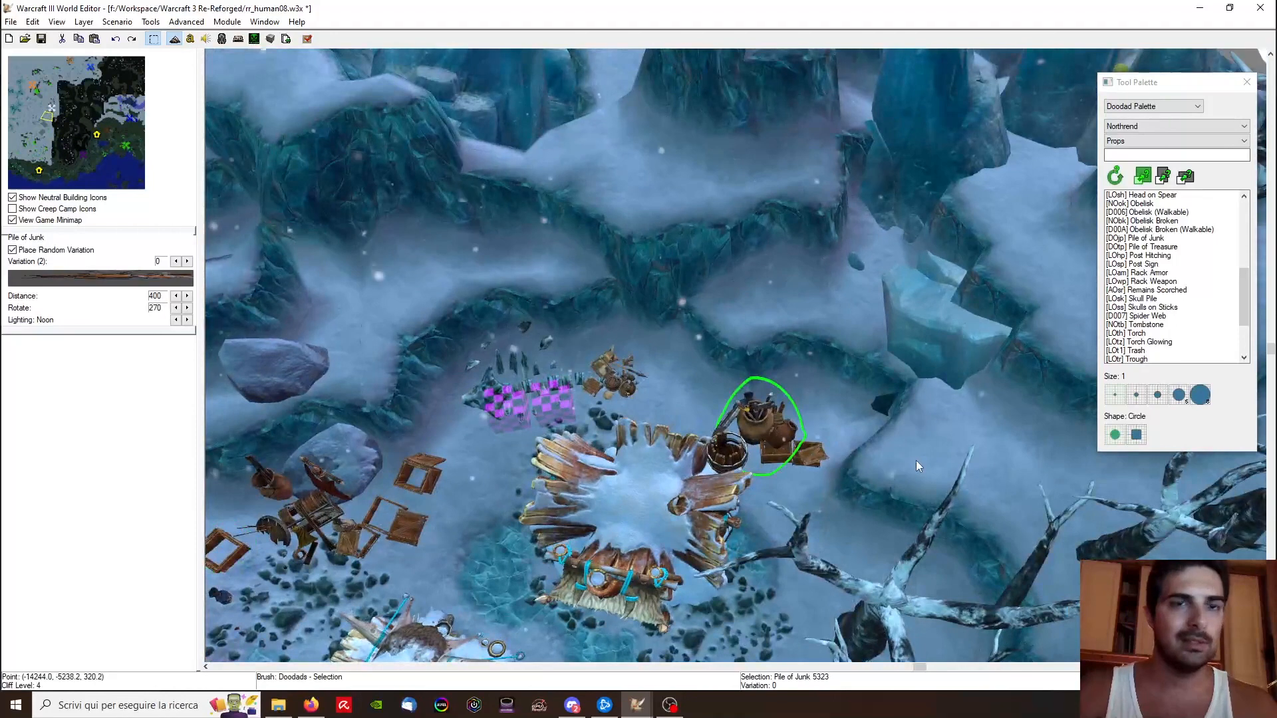
pyautogui.click(803, 454)
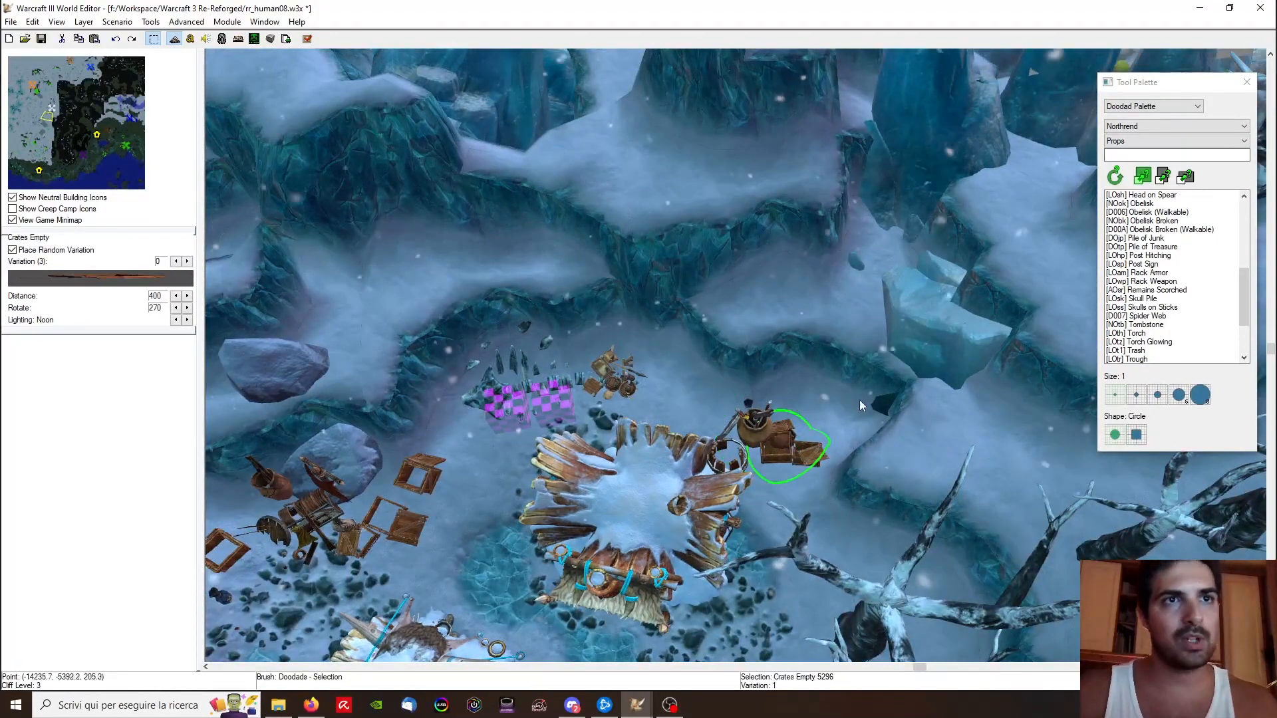
pyautogui.keyDown('ctrl'); pyautogui.moveTo(832, 381); pyautogui.dragTo(628, 380, button='right'); pyautogui.keyUp('ctrl')
pyautogui.click(608, 385)
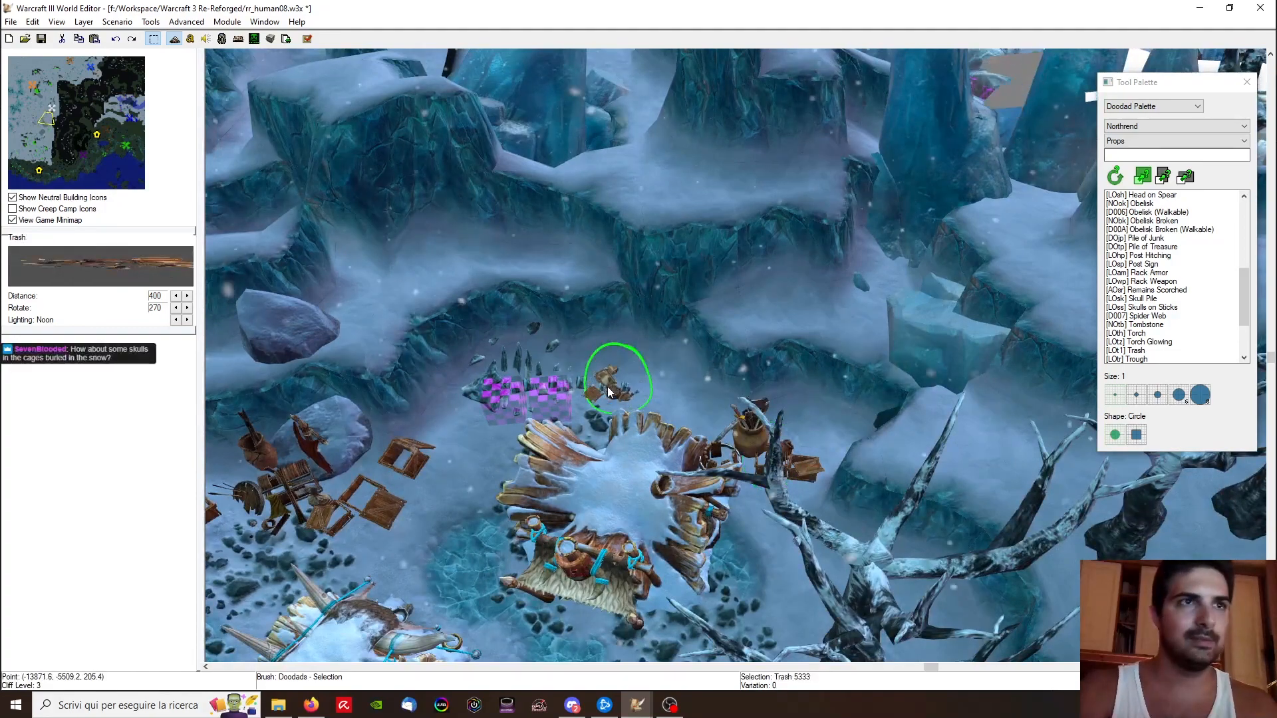
pyautogui.moveTo(608, 385)
pyautogui.keyDown('ctrl'); pyautogui.mouseDown(button='right')
pyautogui.moveTo(454, 312)
pyautogui.moveTo(468, 377)
pyautogui.moveTo(569, 425)
pyautogui.mouseUp(button='right'); pyautogui.keyUp('ctrl')
# Step: Select the two groups of empty crates on either side of the small tusked tent near the cliffs and scale them down
pyautogui.moveTo(569, 426); pyautogui.dragTo(711, 229, button='right')
pyautogui.moveTo(655, 542); pyautogui.dragTo(804, 344, button='right')
pyautogui.moveTo(716, 530); pyautogui.dragTo(756, 381, button='right')
pyautogui.click(720, 512)
pyautogui.keyDown('ctrl'); pyautogui.moveTo(692, 513); pyautogui.dragTo(585, 405, button='right'); pyautogui.keyUp('ctrl')
pyautogui.click(572, 369)
pyautogui.keyDown('shift'); pyautogui.click(686, 450); pyautogui.keyUp('shift')
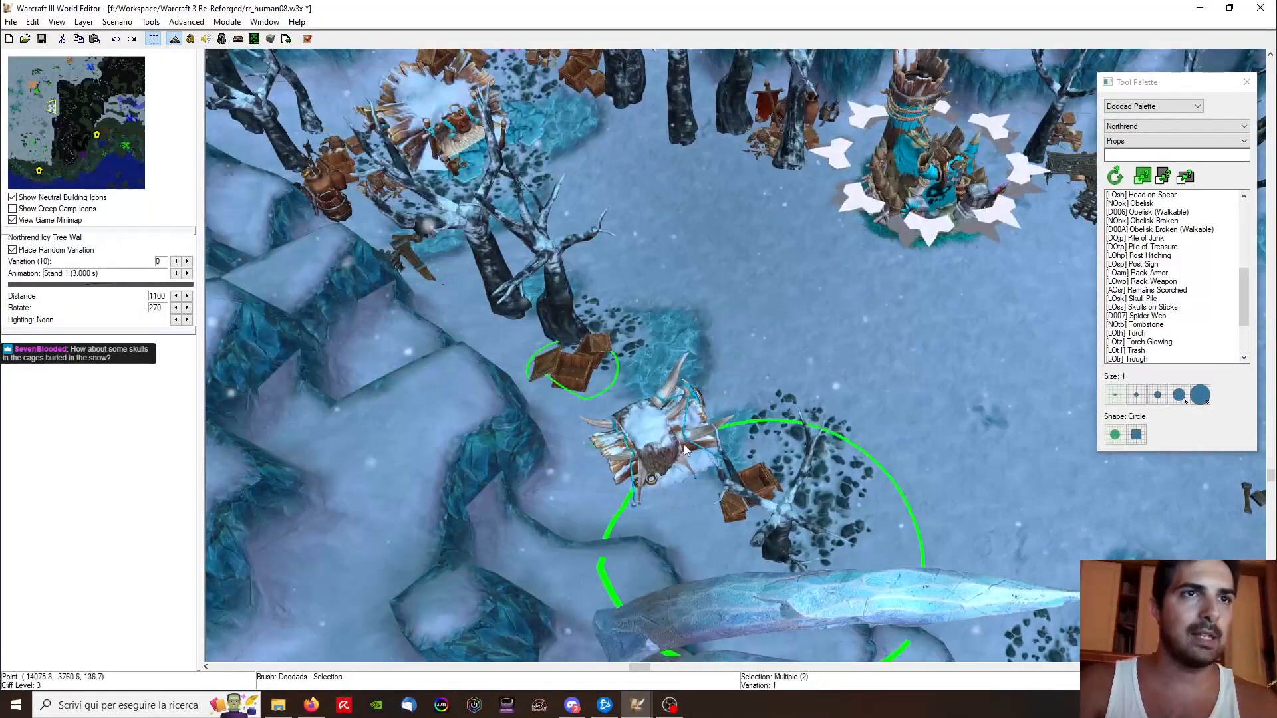
pyautogui.keyDown('ctrl'); pyautogui.moveTo(685, 450); pyautogui.dragTo(728, 491, button='right'); pyautogui.keyUp('ctrl')
pyautogui.click(743, 498)
pyautogui.press('KP_Subtract')
pyautogui.press('KP_Subtract')
pyautogui.press('KP_Subtract')
pyautogui.press('KP_Subtract')
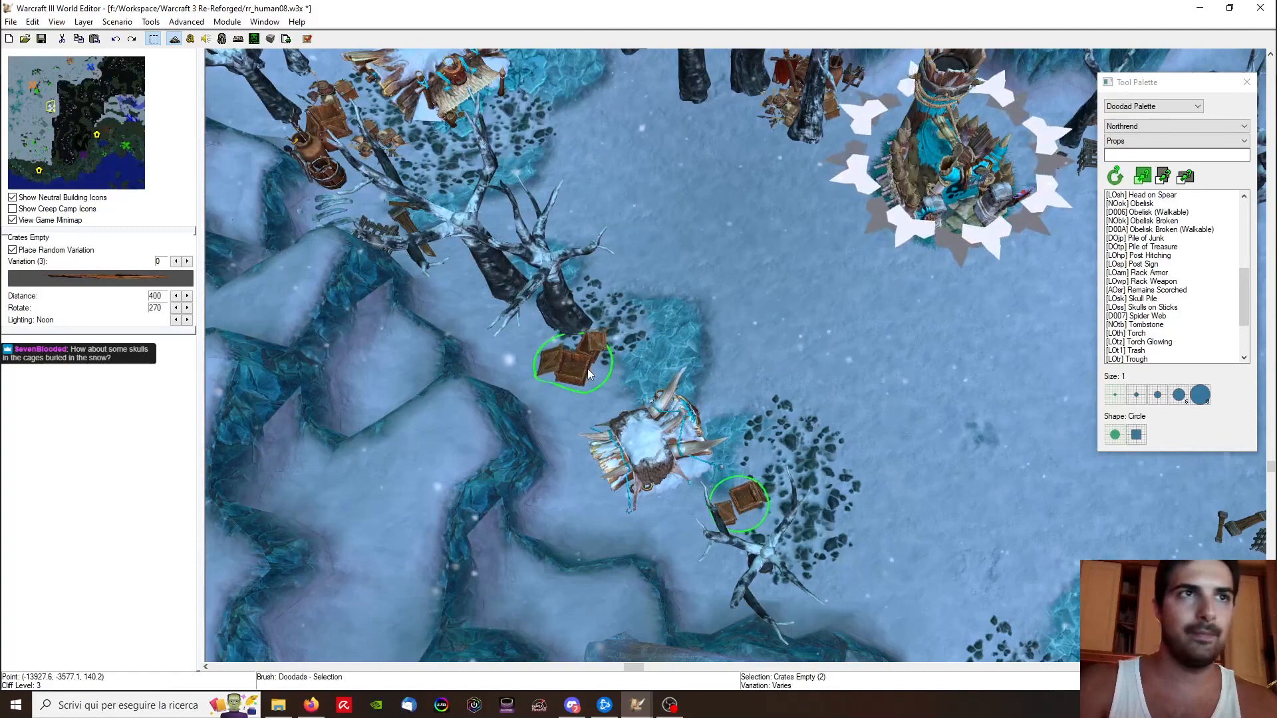
# Step: Sink the empty crates on both sides of the small tusked tent partly into the snow
pyautogui.click(839, 448)
pyautogui.keyDown('ctrl'); pyautogui.moveTo(839, 448); pyautogui.dragTo(590, 509, button='right'); pyautogui.keyUp('ctrl')
pyautogui.scroll(3, 590, 508)
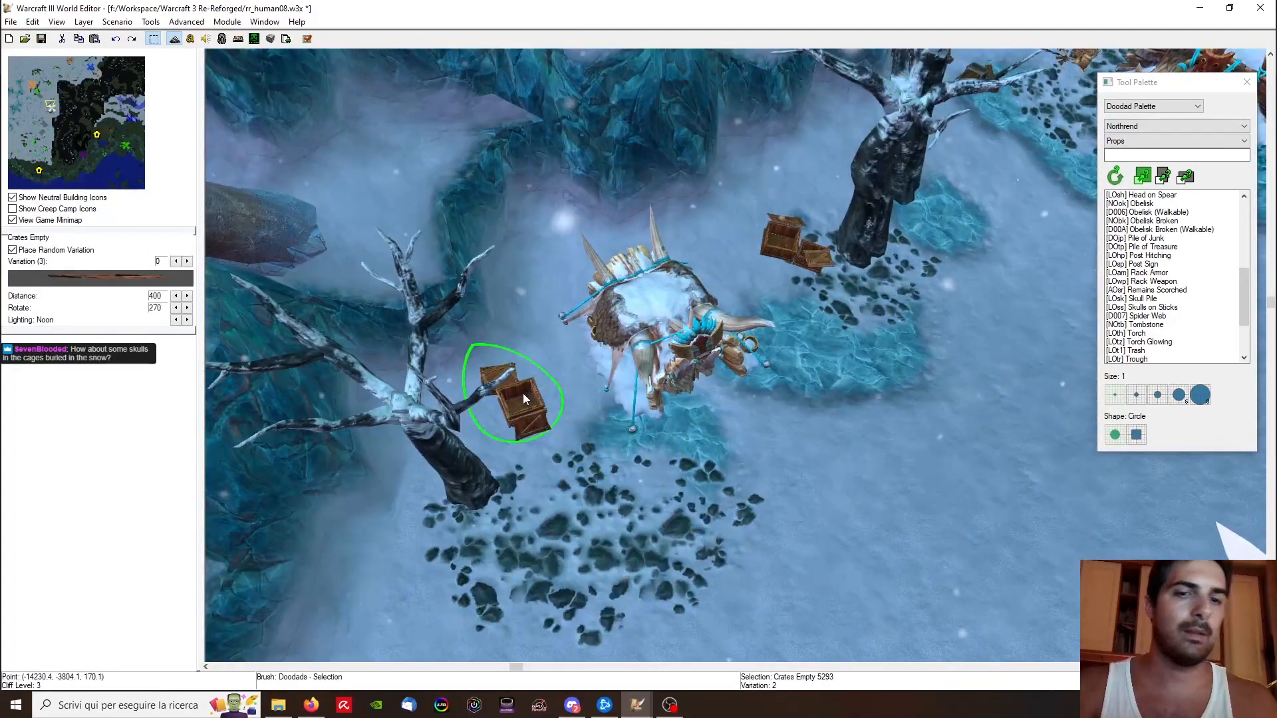
pyautogui.hotkey('ctrl', 'pagedown')
pyautogui.hotkey('ctrl', 'pagedown')
pyautogui.hotkey('ctrl', 'pagedown')
pyautogui.keyDown('ctrl'); pyautogui.moveTo(818, 269); pyautogui.dragTo(597, 480, button='right'); pyautogui.keyUp('ctrl')
pyautogui.click(788, 373)
pyautogui.click(649, 474)
pyautogui.scroll(-4, 648, 475)
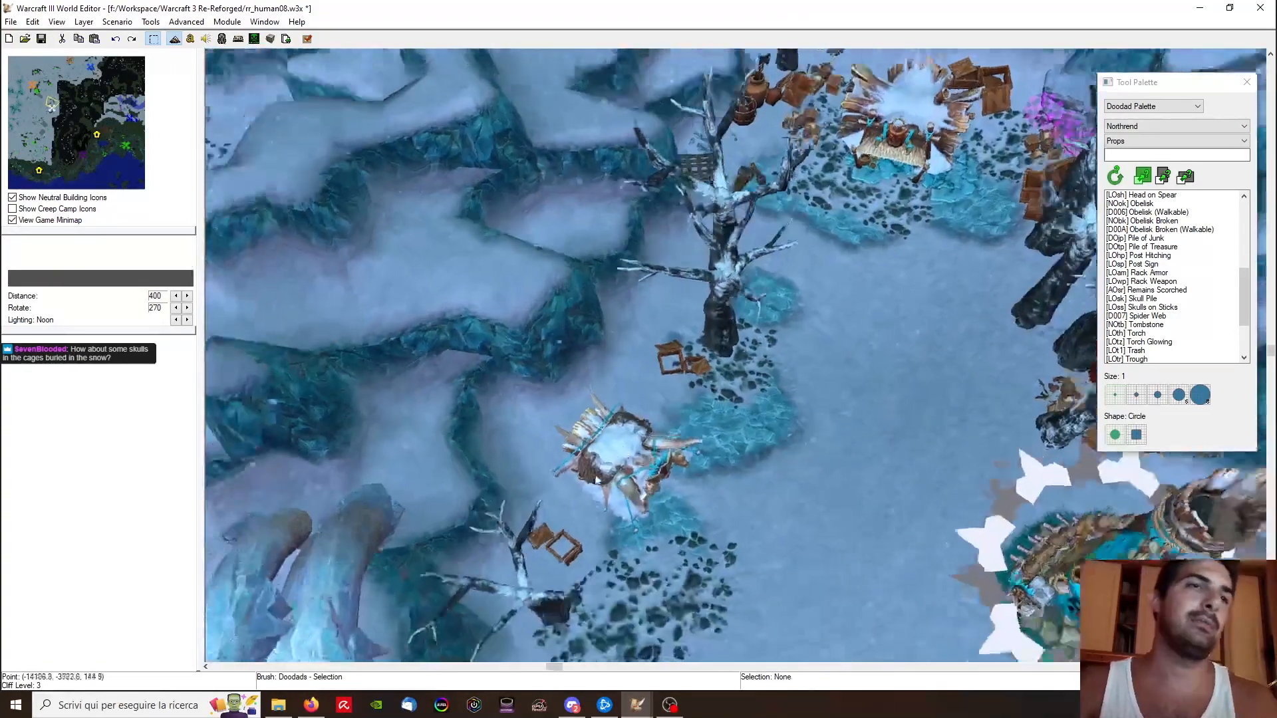
# Step: Copy the empty crates by the small dead tree and paste them next to the crates on the tent's other side
pyautogui.click(557, 541)
pyautogui.hotkey('ctrl', 'c')
pyautogui.scroll(4, 689, 387)
pyautogui.hotkey('ctrl', 'v')
pyautogui.click(663, 402)
pyautogui.keyDown('ctrl'); pyautogui.moveTo(843, 398); pyautogui.dragTo(972, 348, button='right'); pyautogui.keyUp('ctrl')
pyautogui.click(972, 348)
pyautogui.scroll(-3, 798, 357)
pyautogui.moveTo(798, 357); pyautogui.dragTo(698, 492, button='right')
pyautogui.keyDown('ctrl'); pyautogui.moveTo(698, 492); pyautogui.dragTo(668, 190, button='right'); pyautogui.keyUp('ctrl')
pyautogui.moveTo(659, 565); pyautogui.dragTo(708, 414, button='right')
pyautogui.scroll(4, 708, 414)
# Step: Select the original and pasted empty crates beside the dead tree and raise them out of the snow
pyautogui.click(516, 456)
pyautogui.keyDown('shift'); pyautogui.click(629, 526); pyautogui.keyUp('shift')
pyautogui.hotkey('ctrl', 'pageup')
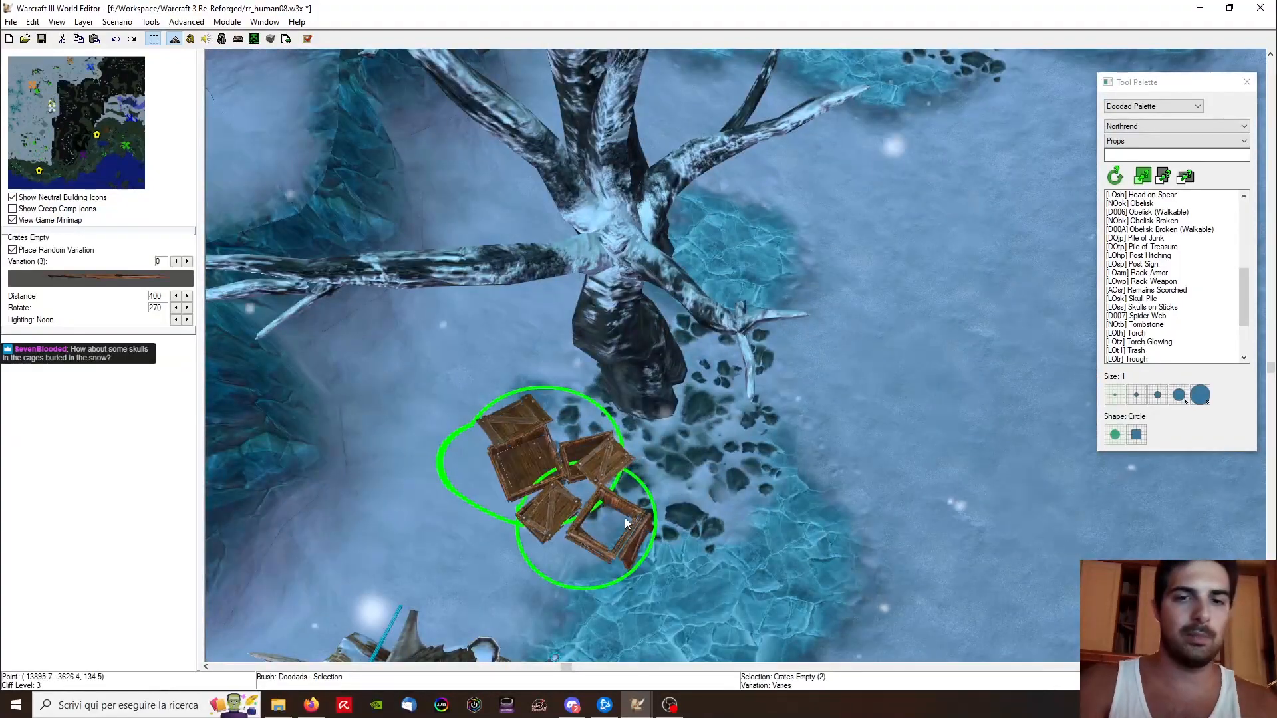
pyautogui.hotkey('ctrl', 'pageup')
pyautogui.hotkey('ctrl', 'pageup')
pyautogui.hotkey('ctrl', 'pageup')
pyautogui.click(856, 517)
pyautogui.keyDown('ctrl'); pyautogui.moveTo(704, 512); pyautogui.dragTo(643, 514, button='right'); pyautogui.keyUp('ctrl')
pyautogui.hotkey('ctrl', 'pageup')
# Step: Move the pasted empty crates away from the dead tree, beside the original ones, and sink them into the snow
pyautogui.moveTo(533, 437); pyautogui.dragTo(442, 402)
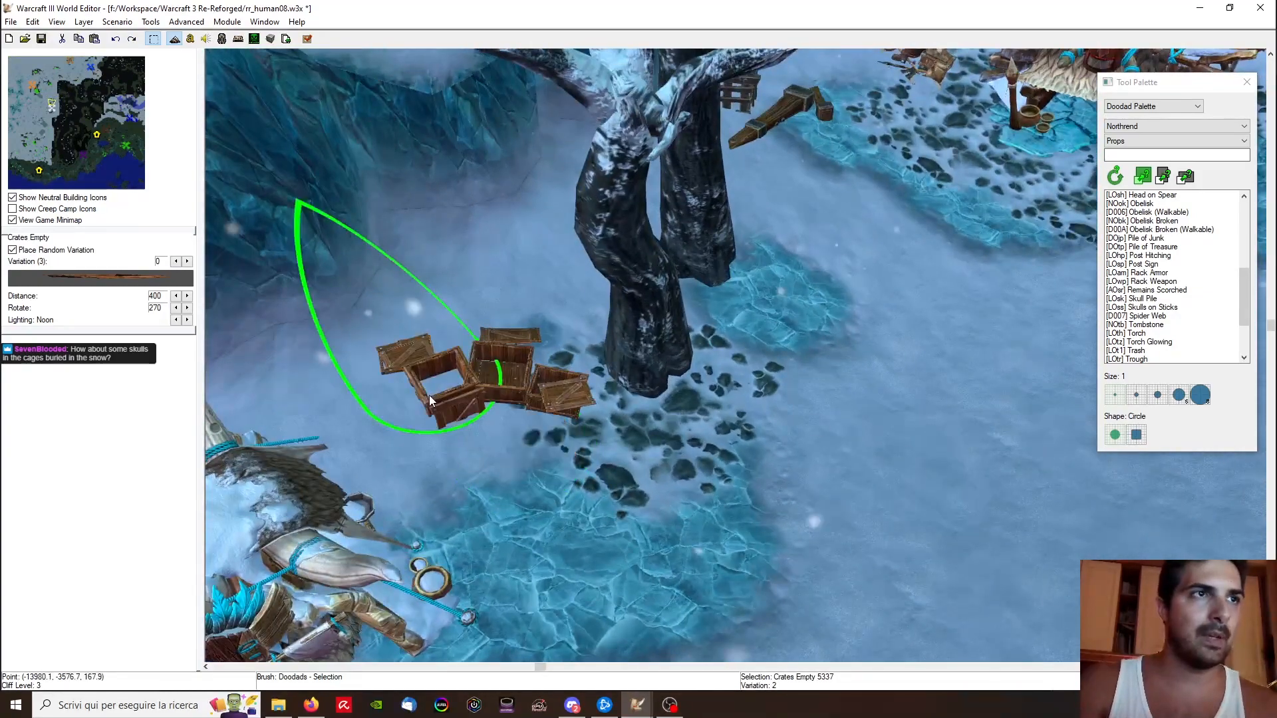
pyautogui.keyDown('ctrl'); pyautogui.moveTo(442, 402); pyautogui.dragTo(535, 511, button='right'); pyautogui.keyUp('ctrl')
pyautogui.hotkey('ctrl', 'pagedown')
pyautogui.hotkey('ctrl', 'pageup')
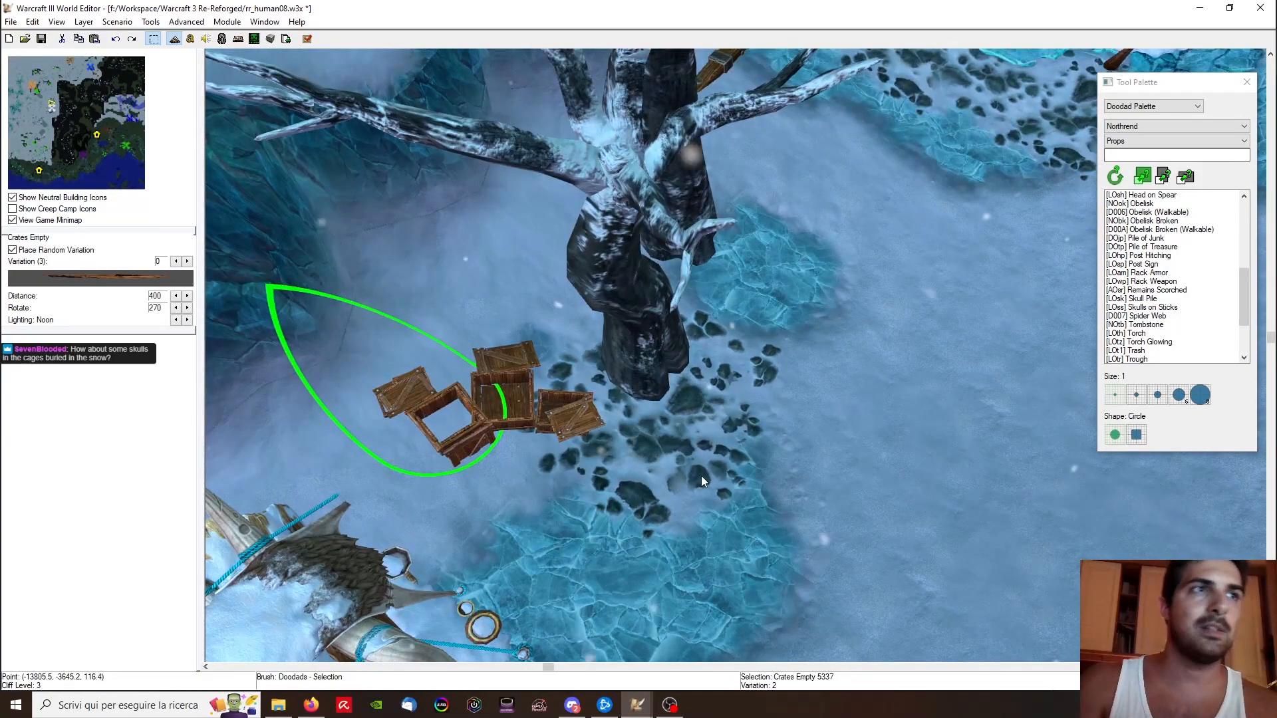
pyautogui.hotkey('ctrl', 'pagedown')
pyautogui.click(937, 510)
pyautogui.keyDown('ctrl'); pyautogui.moveTo(938, 510); pyautogui.dragTo(940, 448, button='right'); pyautogui.keyUp('ctrl')
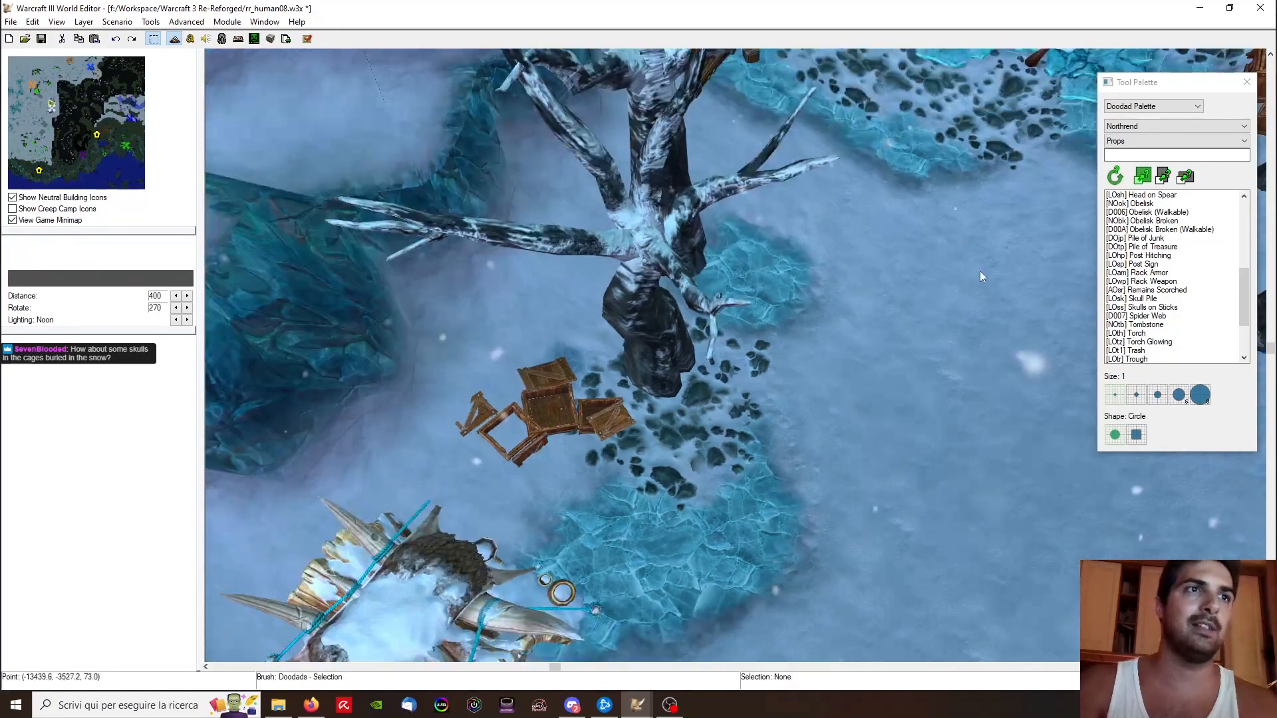
# Step: Move the Trash near the large northern hut next to the junk pile and enlarge it
pyautogui.scroll(-5, 976, 392)
pyautogui.moveTo(958, 266); pyautogui.dragTo(705, 457, button='right')
pyautogui.scroll(4, 705, 458)
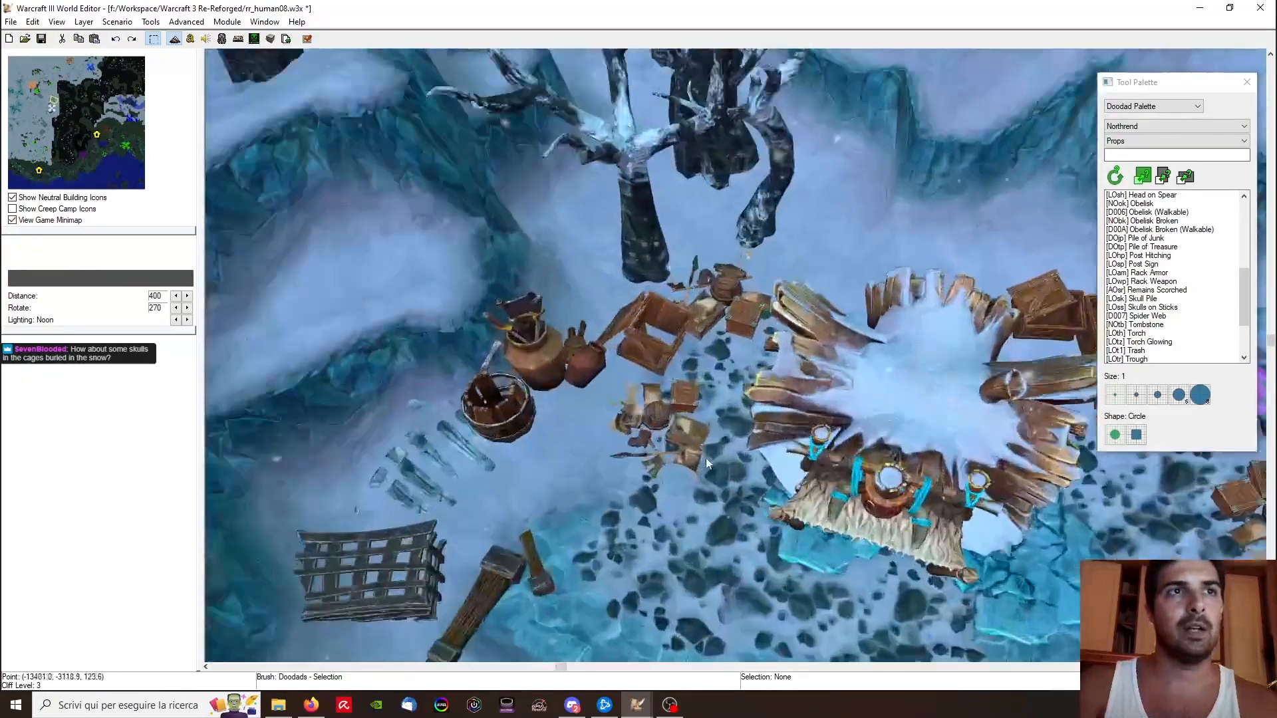
pyautogui.click(637, 440)
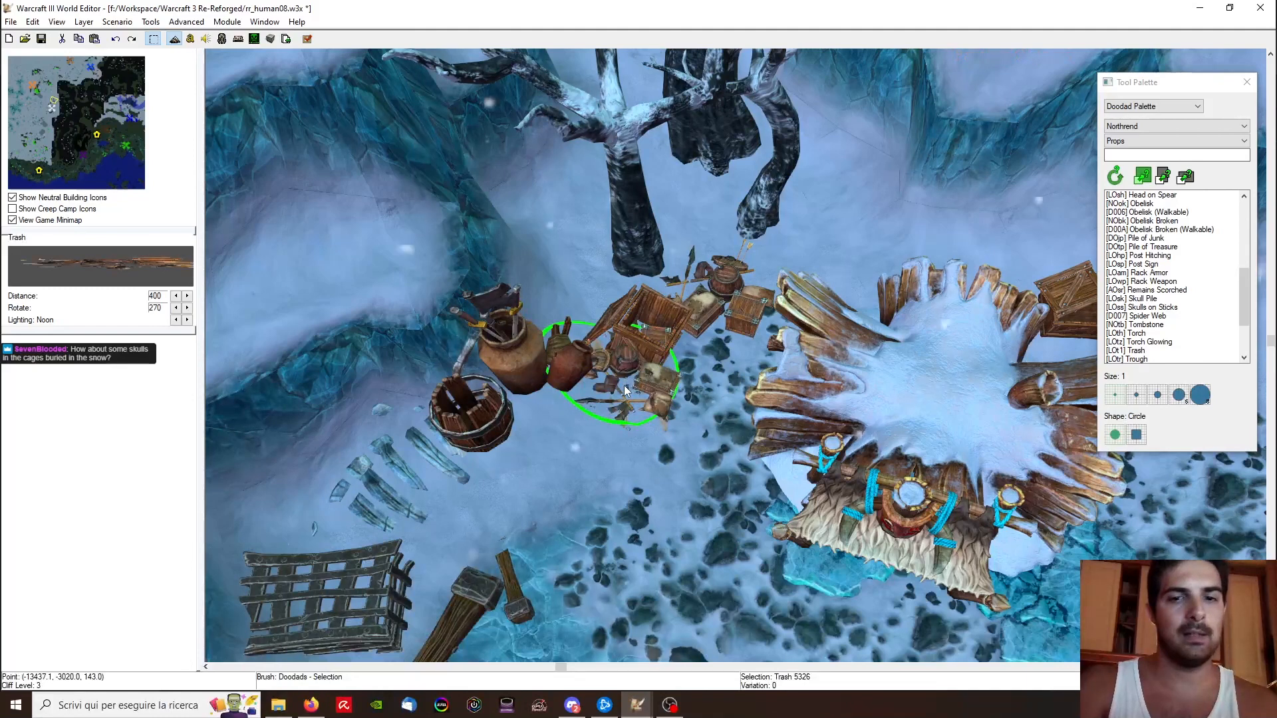
pyautogui.press('pageup')
pyautogui.press('pageup')
pyautogui.press('pageup')
pyautogui.press('pageup')
pyautogui.press('pageup')
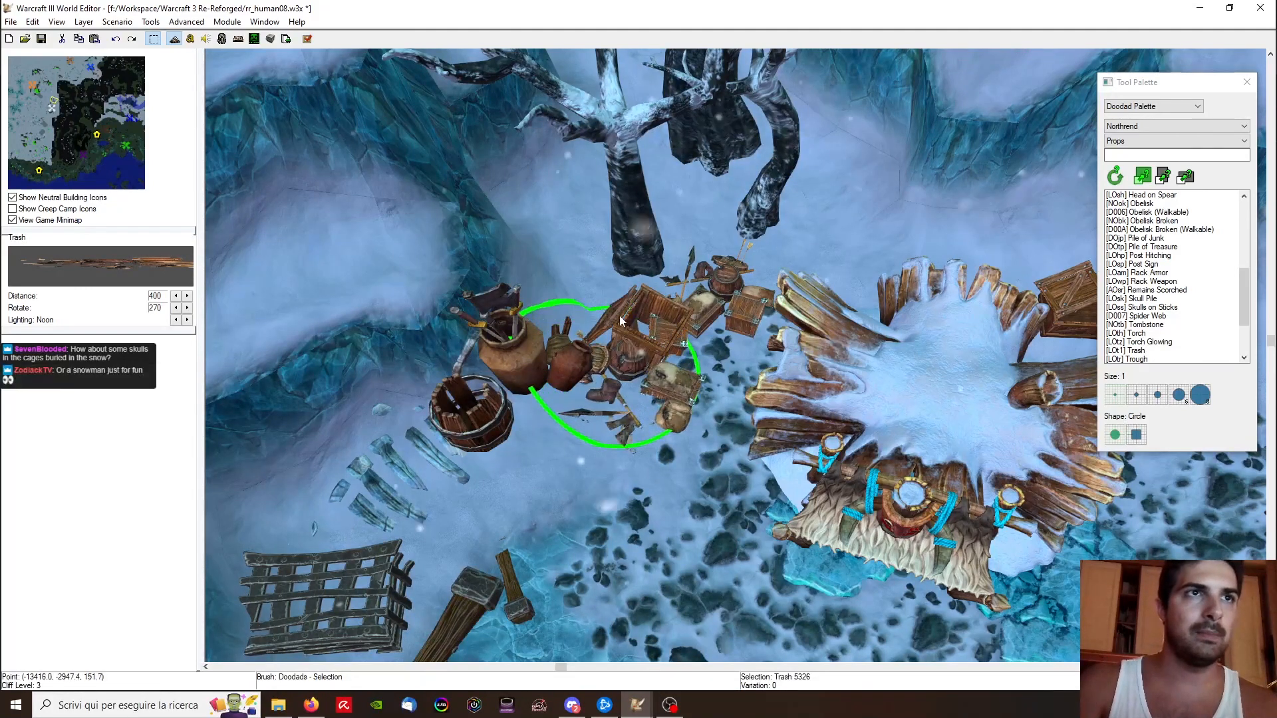
# Step: Cut the empty crates overlapping the Trash and paste them at the foot of the dead tree
pyautogui.click(637, 324)
pyautogui.hotkey('ctrl', 'x')
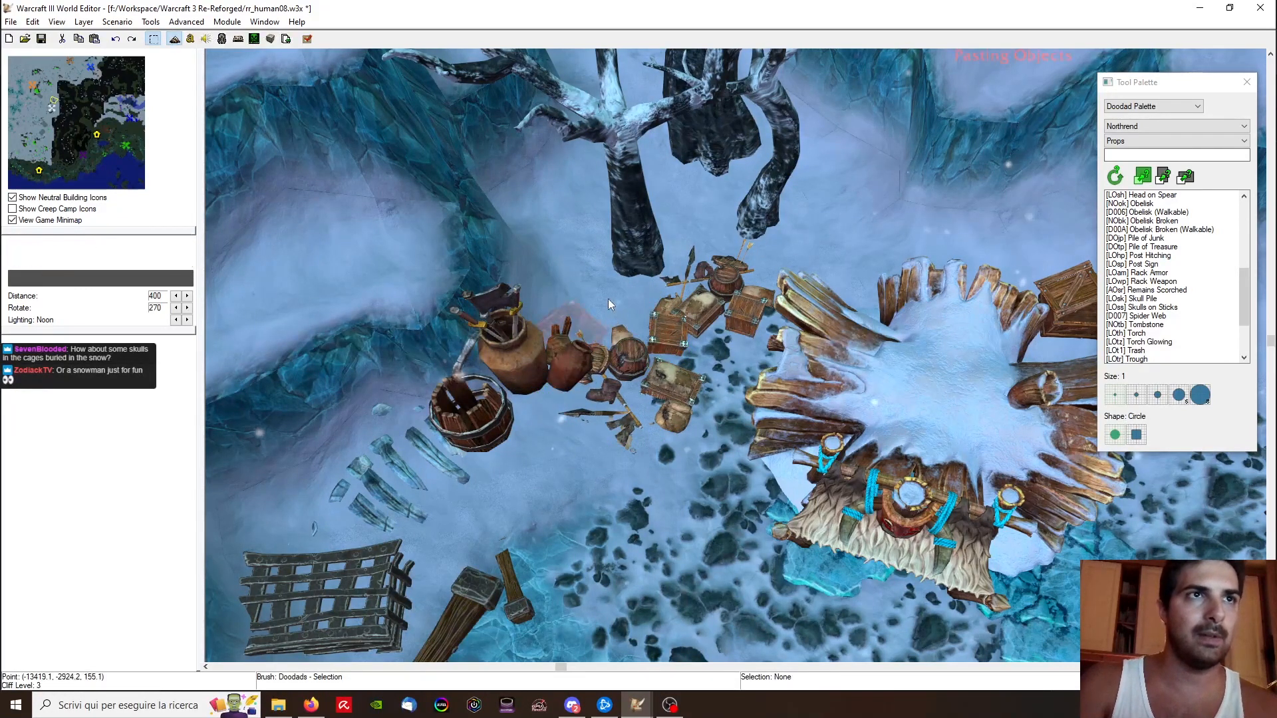
pyautogui.click(621, 278)
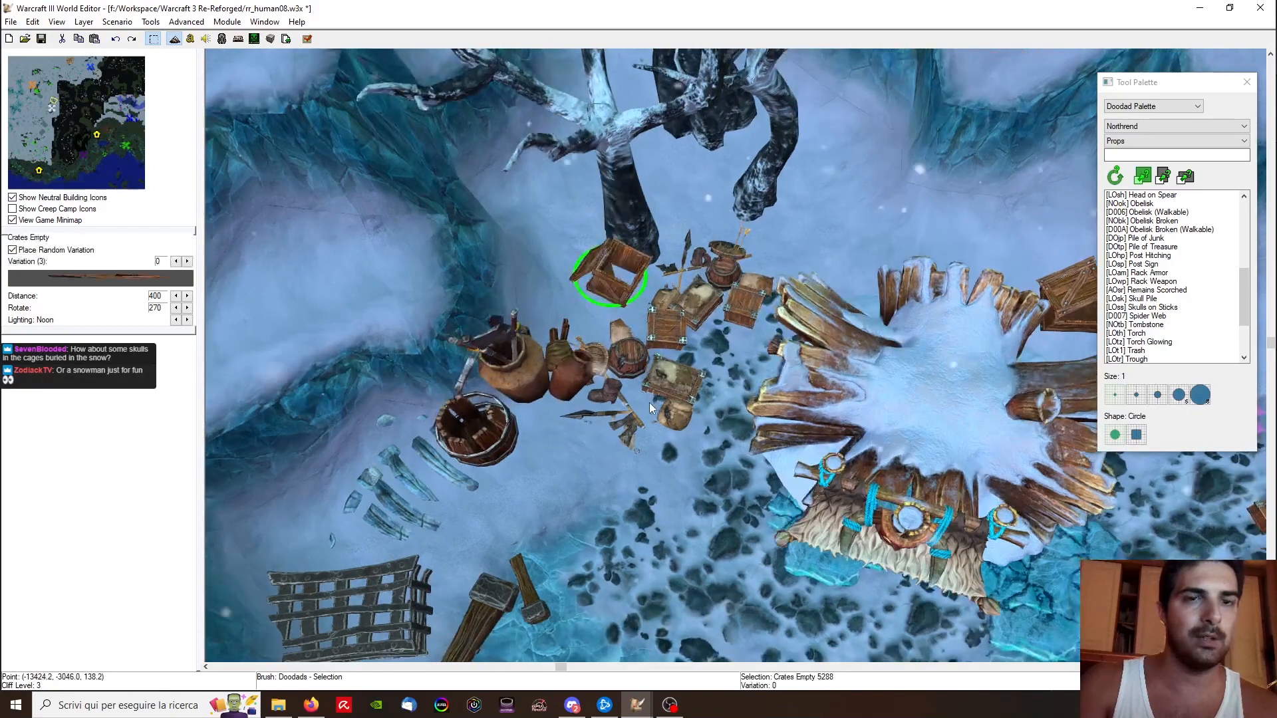
# Step: Lower the enlarged Trash near the northern hut into the snow and scale down the adjacent pile of junk
pyautogui.click(608, 398)
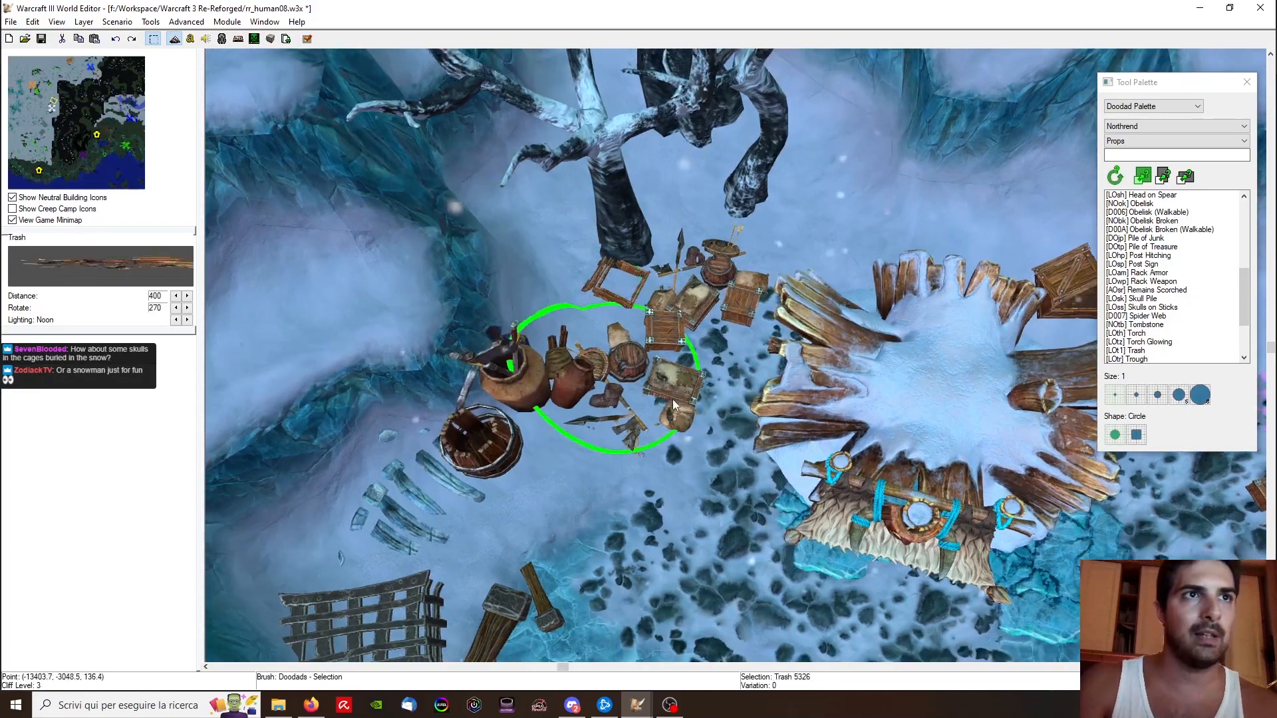
pyautogui.click(624, 396)
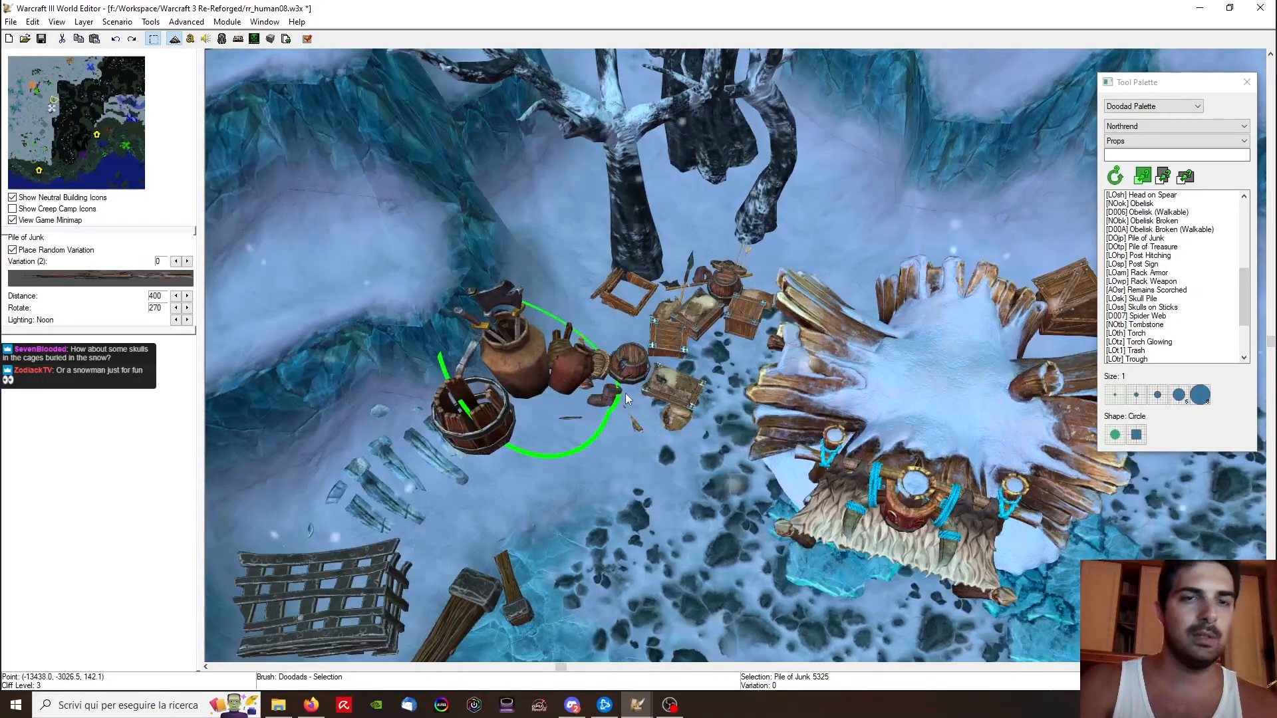
pyautogui.press('KP_Subtract')
pyautogui.press('KP_Subtract')
pyautogui.press('KP_Subtract')
pyautogui.press('KP_Subtract')
pyautogui.keyDown('ctrl'); pyautogui.moveTo(625, 393); pyautogui.dragTo(988, 477, button='right'); pyautogui.keyUp('ctrl')
pyautogui.click(717, 339)
pyautogui.click(878, 405)
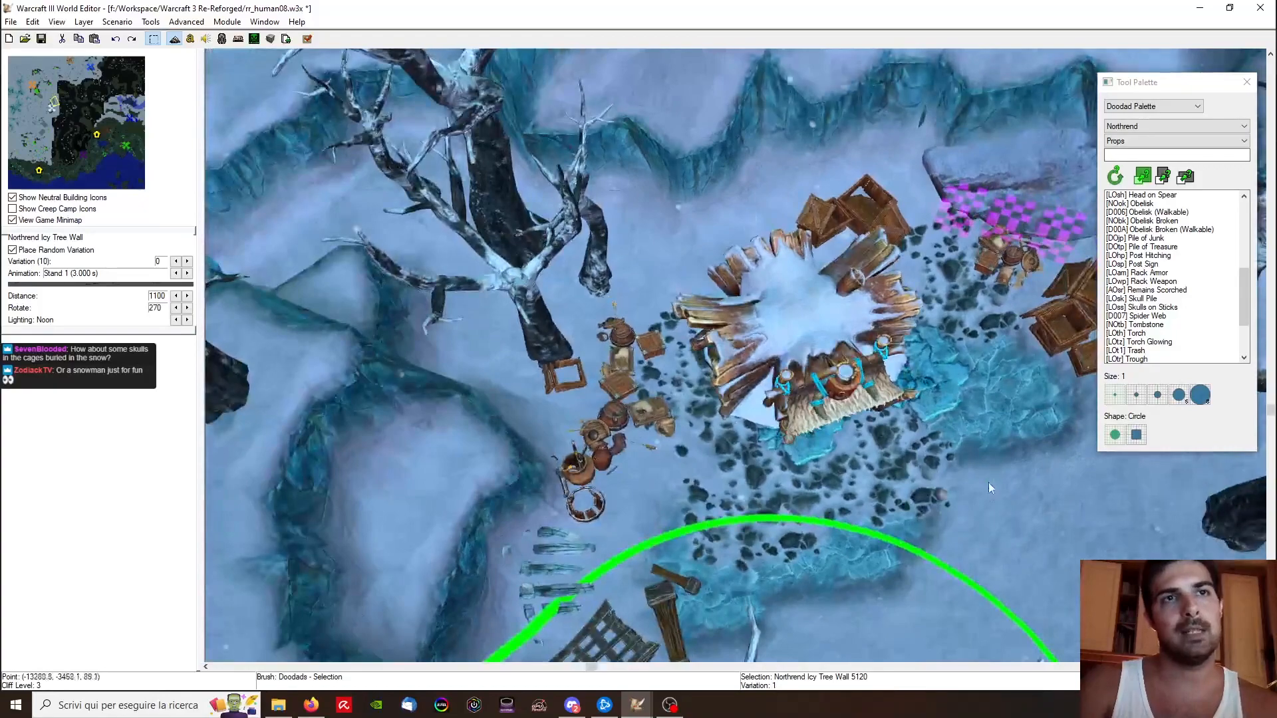
pyautogui.click(987, 477)
# Step: Sink the empty crates behind the large northern hut into the snow
pyautogui.hotkey('ctrl', 'shift', 'c')
pyautogui.scroll(-5, 589, 338)
pyautogui.scroll(5, 564, 388)
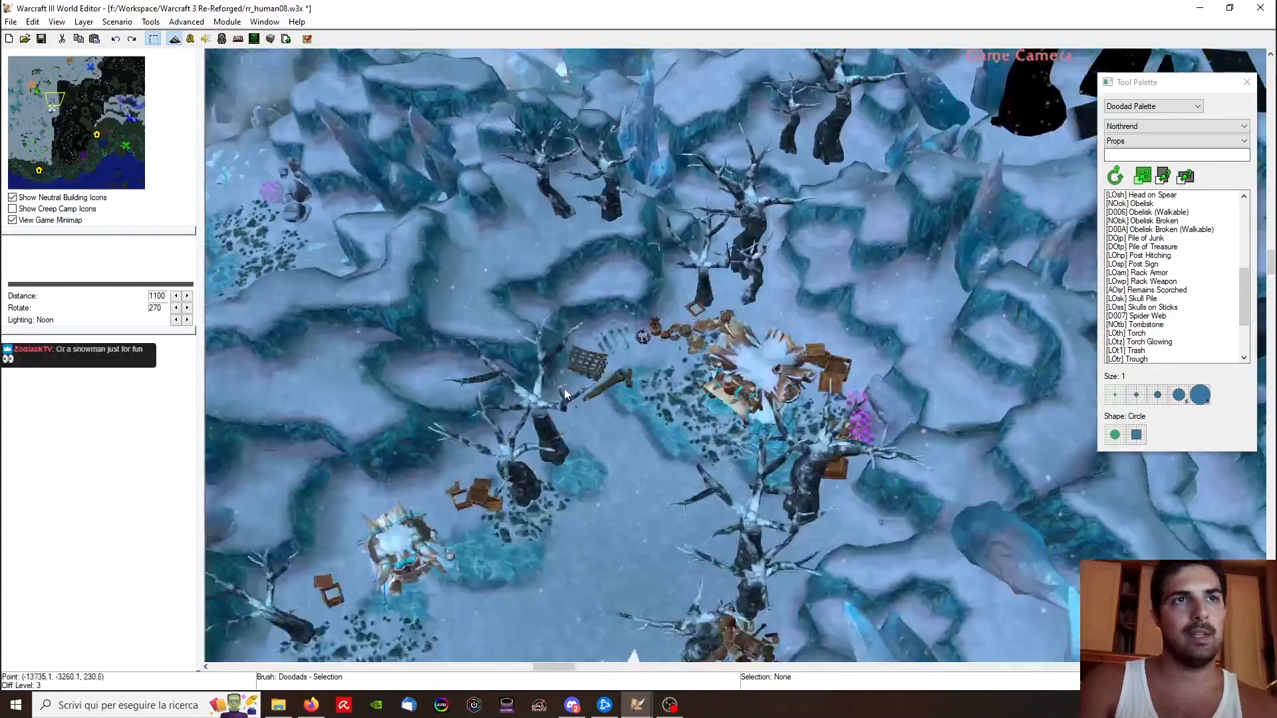
pyautogui.keyDown('ctrl'); pyautogui.moveTo(581, 394); pyautogui.dragTo(665, 359, button='right'); pyautogui.keyUp('ctrl')
pyautogui.moveTo(665, 359); pyautogui.dragTo(601, 450, button='right')
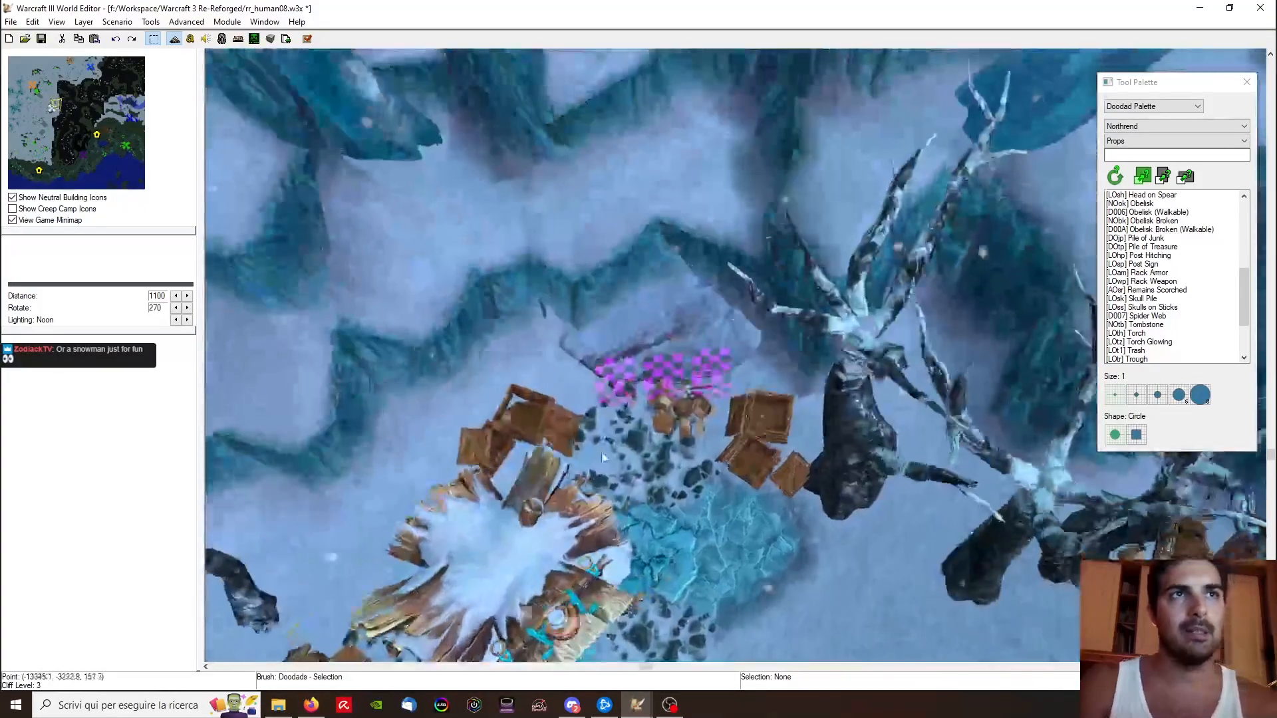
pyautogui.click(528, 418)
pyautogui.hotkey('ctrl', 'pagedown')
pyautogui.hotkey('ctrl', 'pagedown')
pyautogui.hotkey('ctrl', 'pagedown')
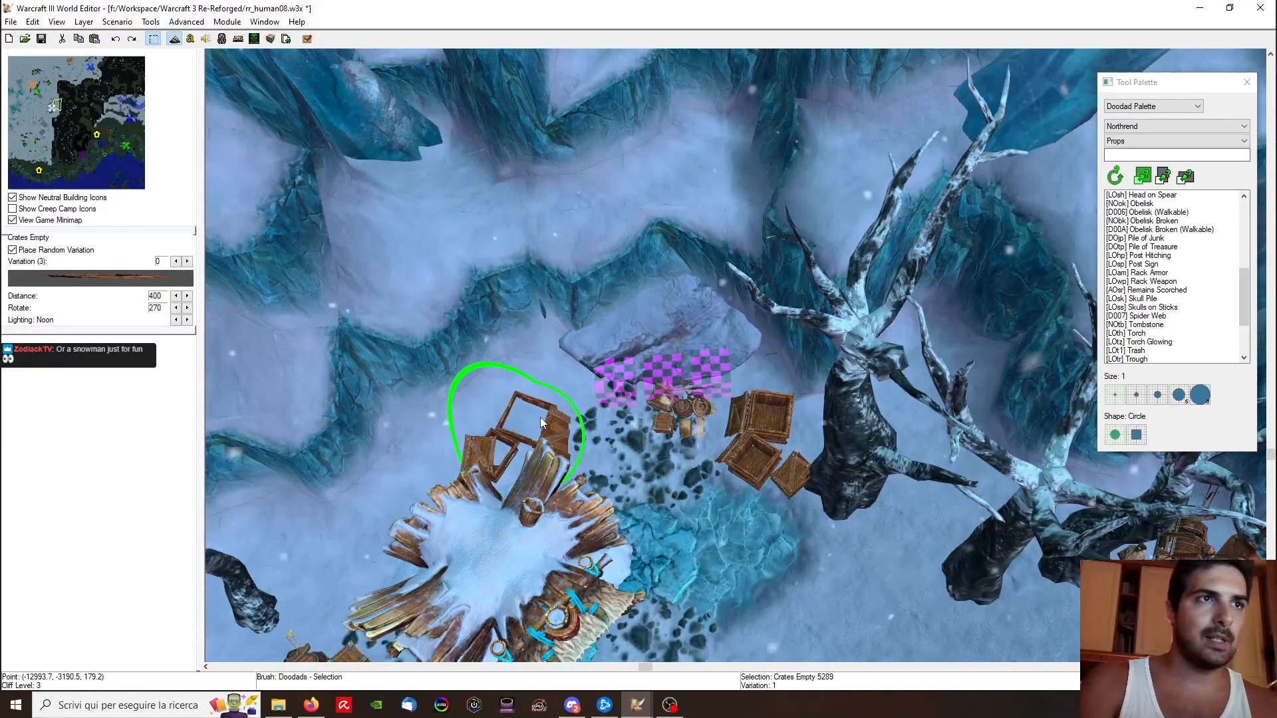
# Step: Move the Trash from beside the checkered patch to next to the empty crates behind the large northern hut
pyautogui.keyDown('ctrl'); pyautogui.moveTo(625, 378); pyautogui.dragTo(633, 386, button='right'); pyautogui.keyUp('ctrl')
pyautogui.doubleClick(634, 388)
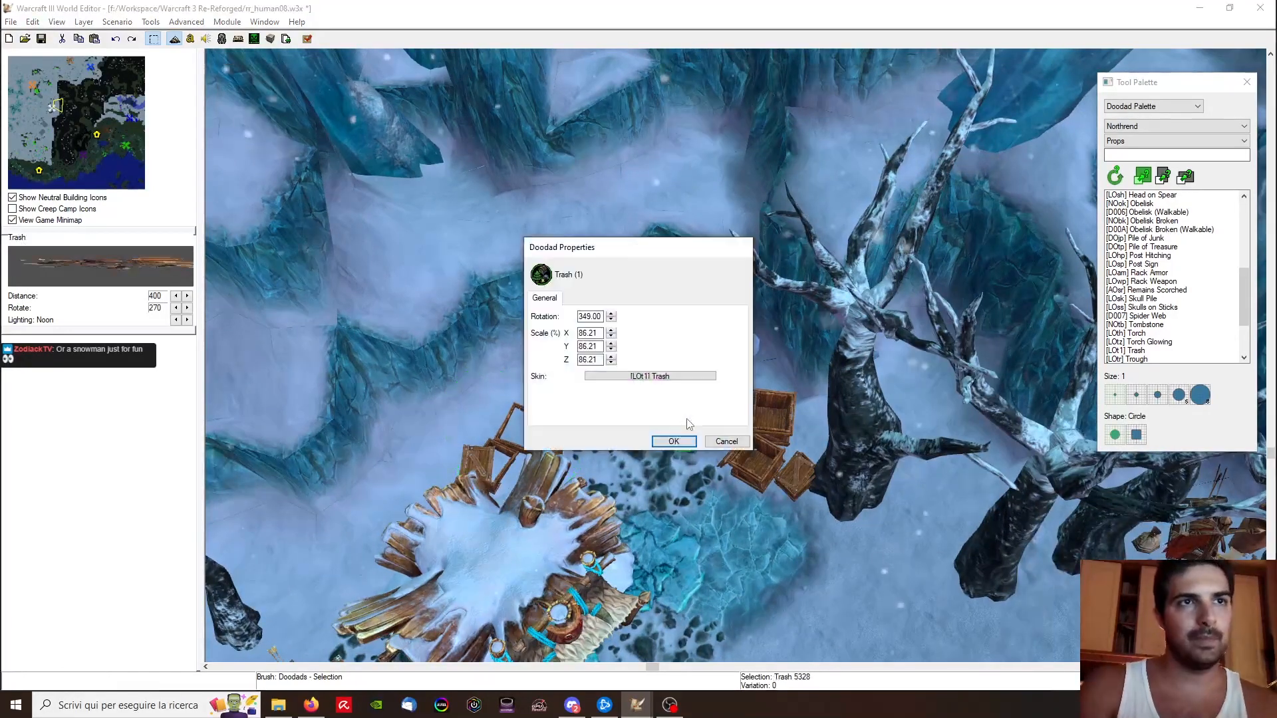
pyautogui.click(673, 441)
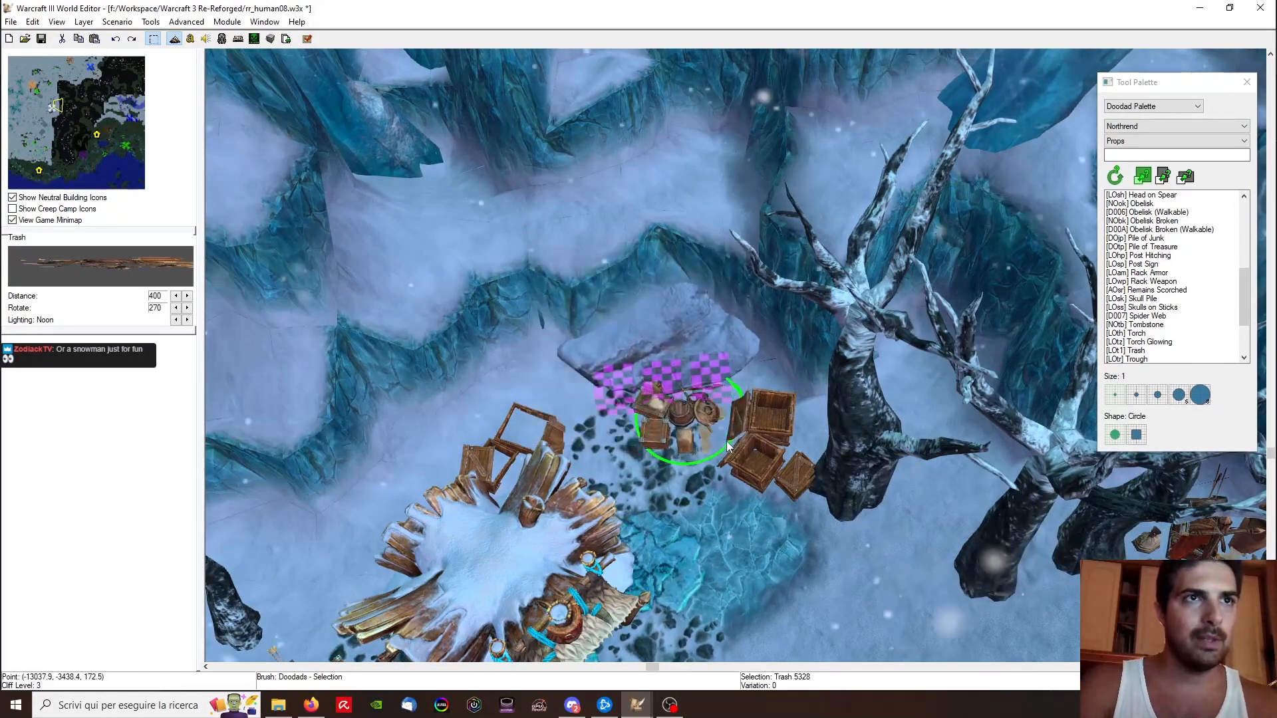
pyautogui.moveTo(619, 433); pyautogui.dragTo(623, 459)
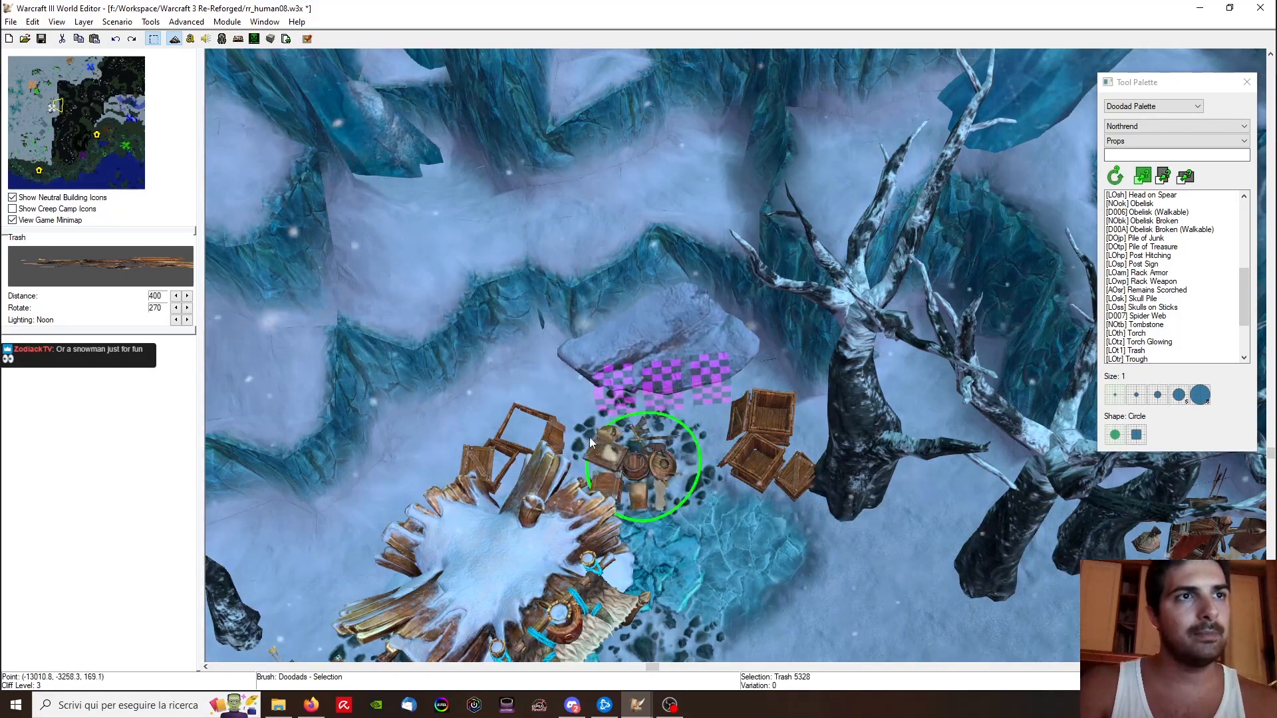
pyautogui.hotkey('ctrl', 'x')
pyautogui.hotkey('ctrl', 'v')
pyautogui.click(597, 438)
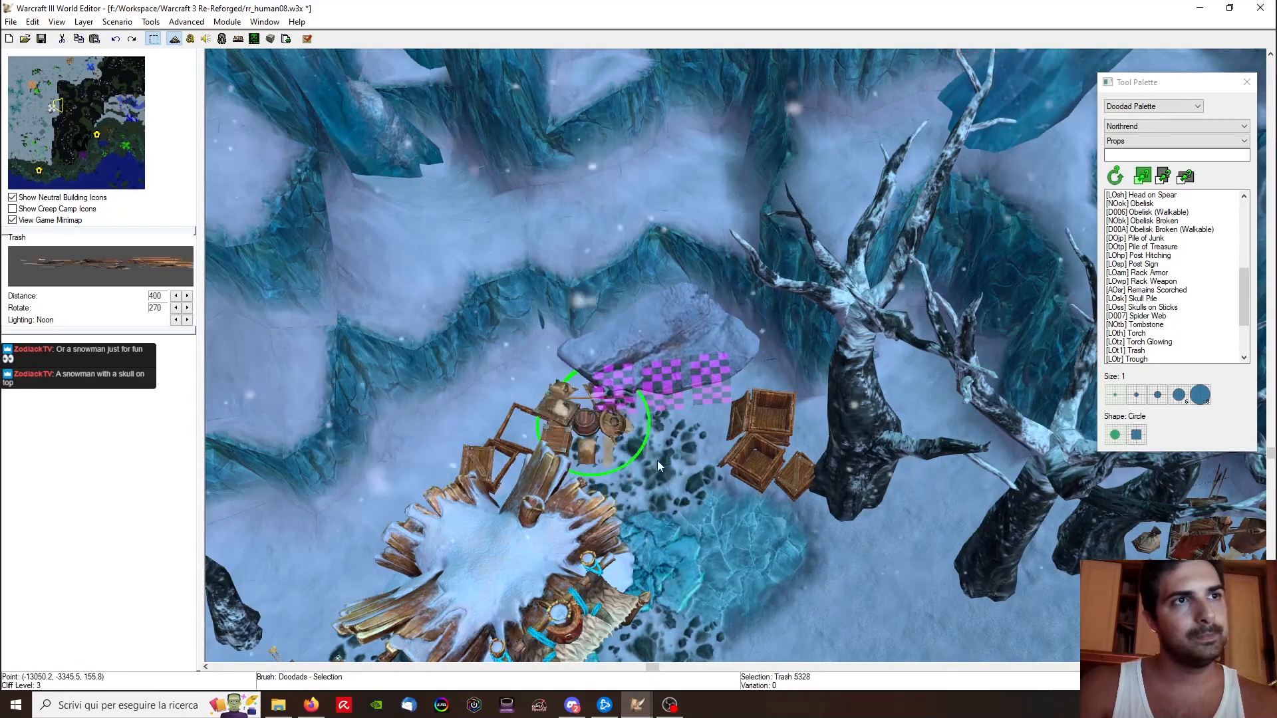
# Step: Sink the empty crates at the foot of the dead tree east of the large northern hut into the snow
pyautogui.click(747, 478)
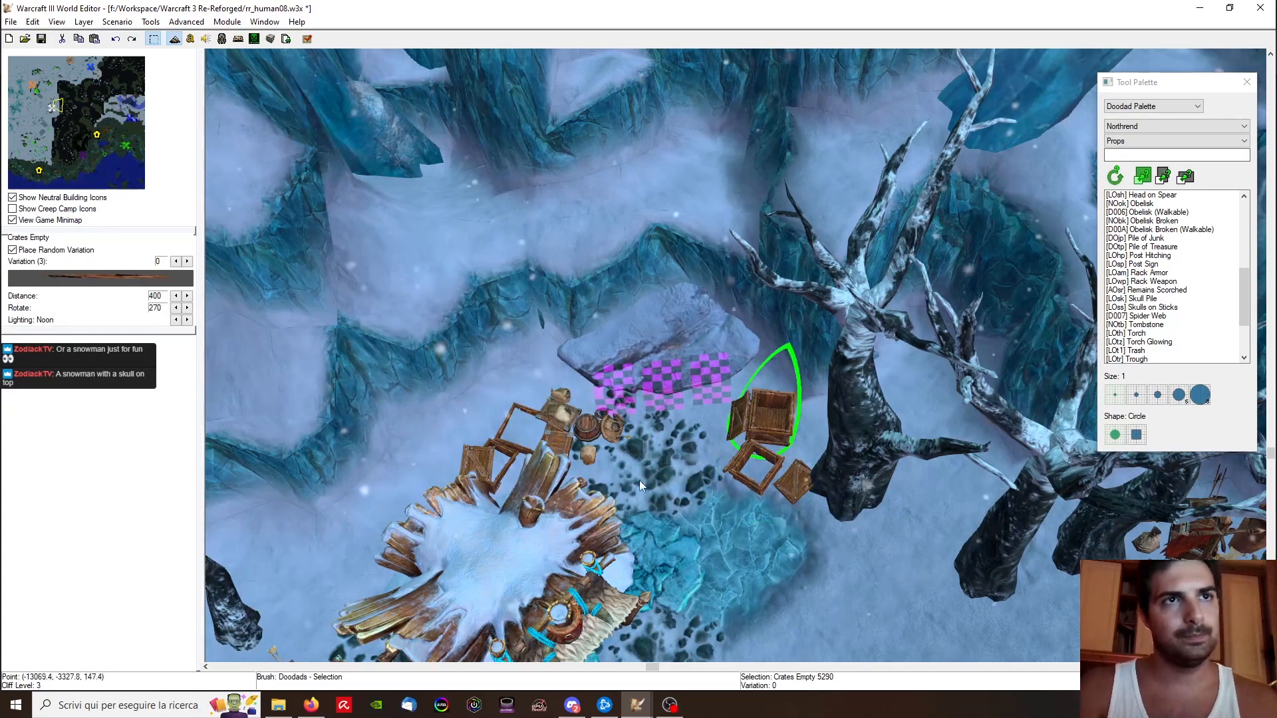
pyautogui.hotkey('ctrl', 'pagedown')
pyautogui.hotkey('ctrl', 'pagedown')
pyautogui.hotkey('ctrl', 'pagedown')
pyautogui.hotkey('ctrl', 'pagedown')
pyautogui.hotkey('ctrl', 'pagedown')
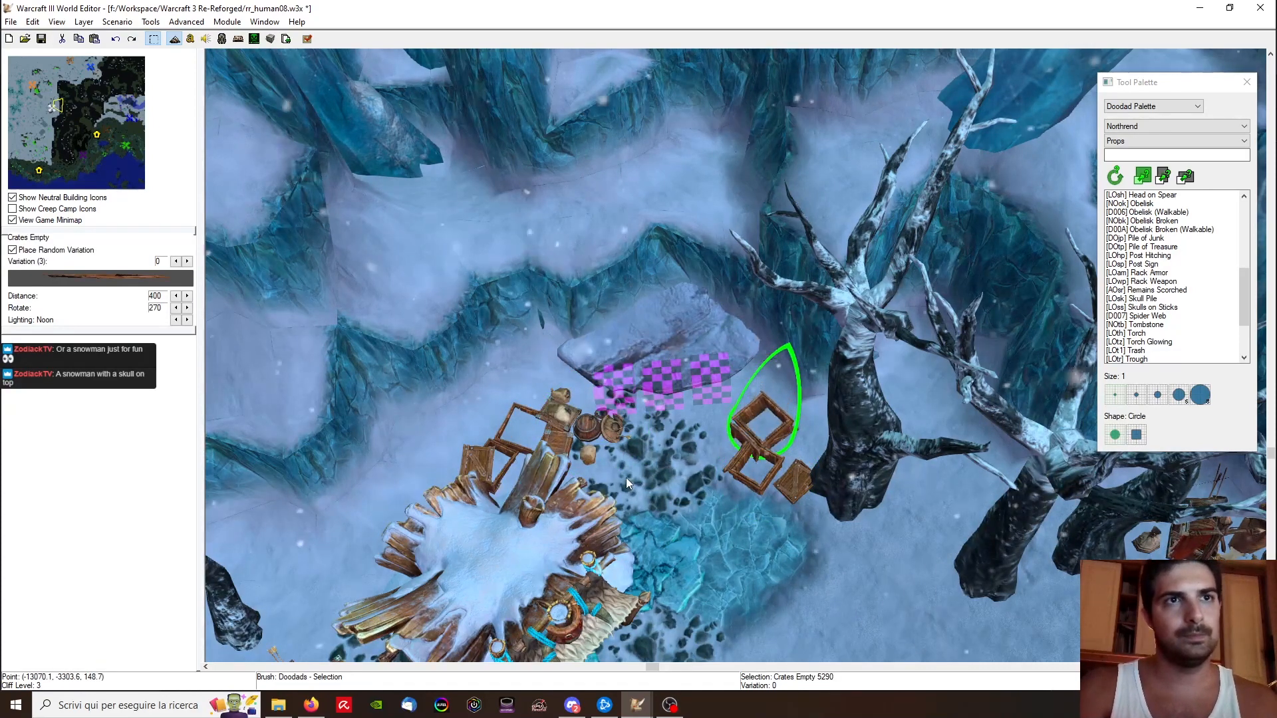
pyautogui.keyDown('ctrl'); pyautogui.moveTo(764, 435); pyautogui.dragTo(788, 428, button='right'); pyautogui.keyUp('ctrl')
# Step: Sink the Trash between the icy trees, beside the junk with the red banner, into the snow
pyautogui.moveTo(672, 625); pyautogui.dragTo(573, 493, button='right')
pyautogui.scroll(4, 765, 419)
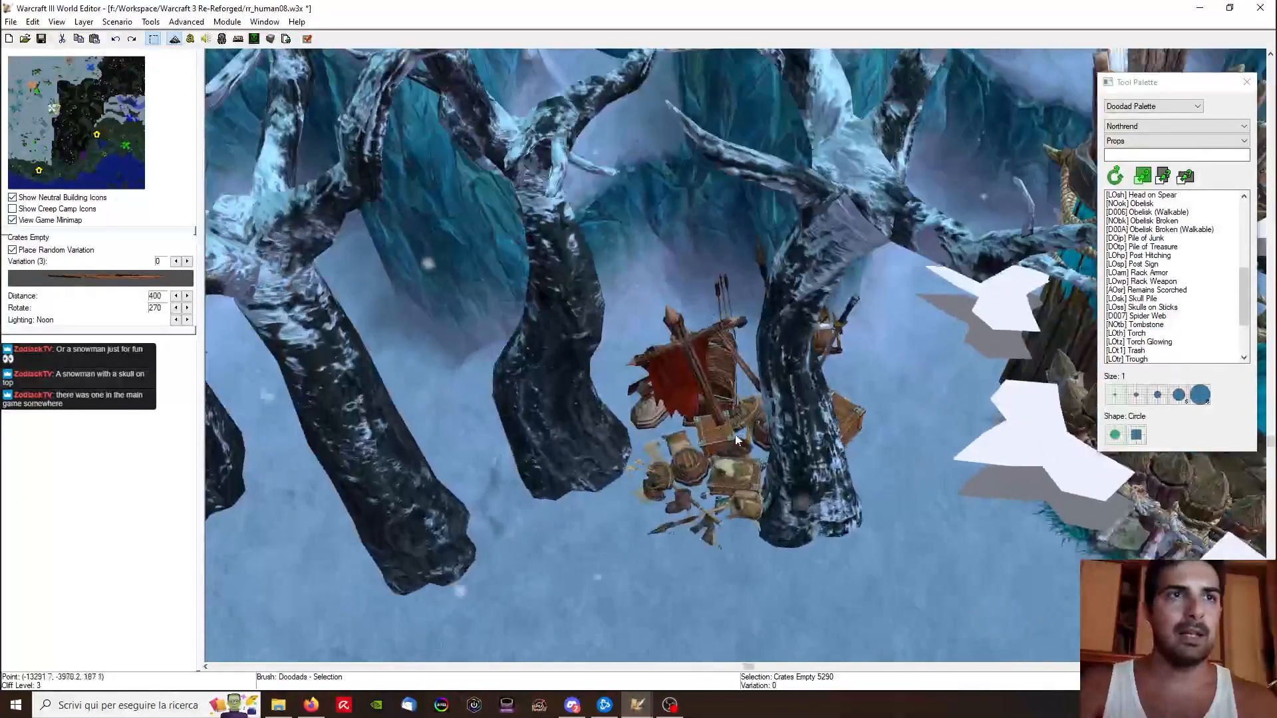
pyautogui.click(787, 510)
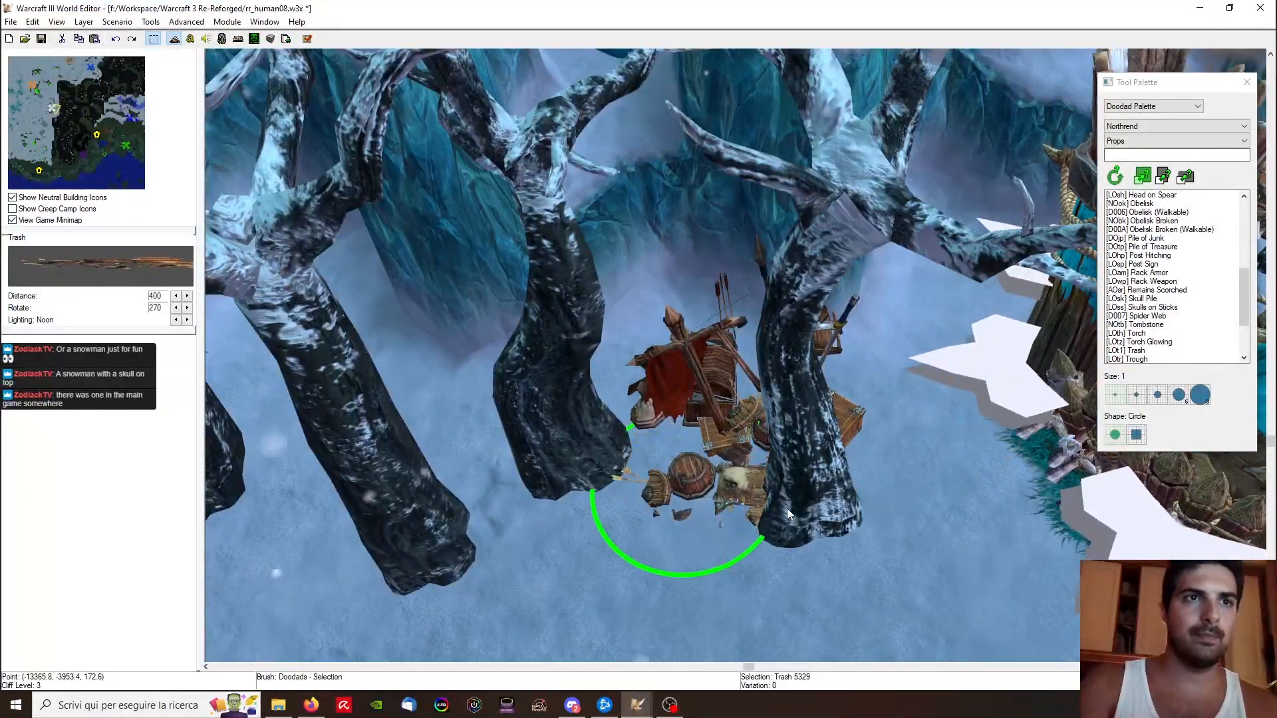
pyautogui.keyDown('ctrl'); pyautogui.moveTo(787, 508); pyautogui.dragTo(799, 464, button='right'); pyautogui.keyUp('ctrl')
pyautogui.click(799, 464)
pyautogui.keyDown('ctrl'); pyautogui.moveTo(936, 454); pyautogui.dragTo(699, 398, button='right'); pyautogui.keyUp('ctrl')
pyautogui.click(700, 389)
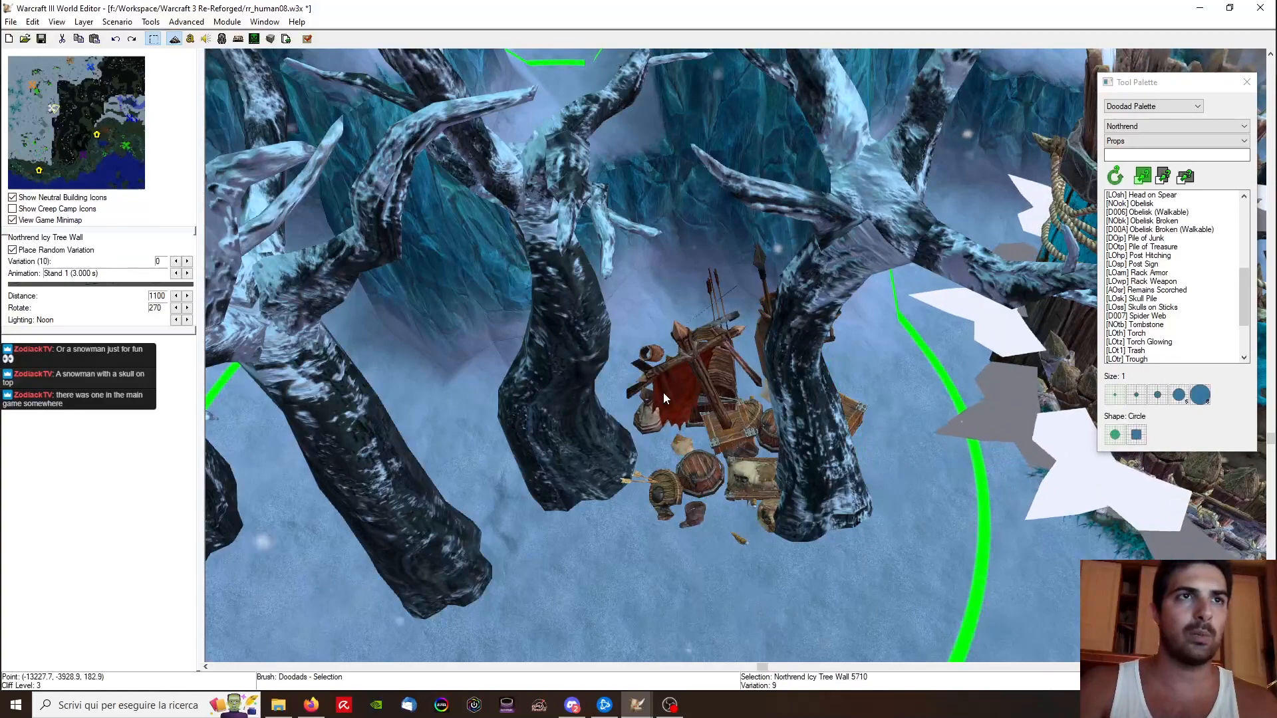
pyautogui.click(716, 384)
pyautogui.keyDown('ctrl'); pyautogui.moveTo(715, 385); pyautogui.dragTo(678, 475, button='right'); pyautogui.keyUp('ctrl')
pyautogui.scroll(-4, 509, 447)
pyautogui.click(559, 472)
pyautogui.scroll(-4, 559, 472)
# Step: Sink the two trashed cages beside the dead trees near the tower into the snow
pyautogui.scroll(5, 678, 475)
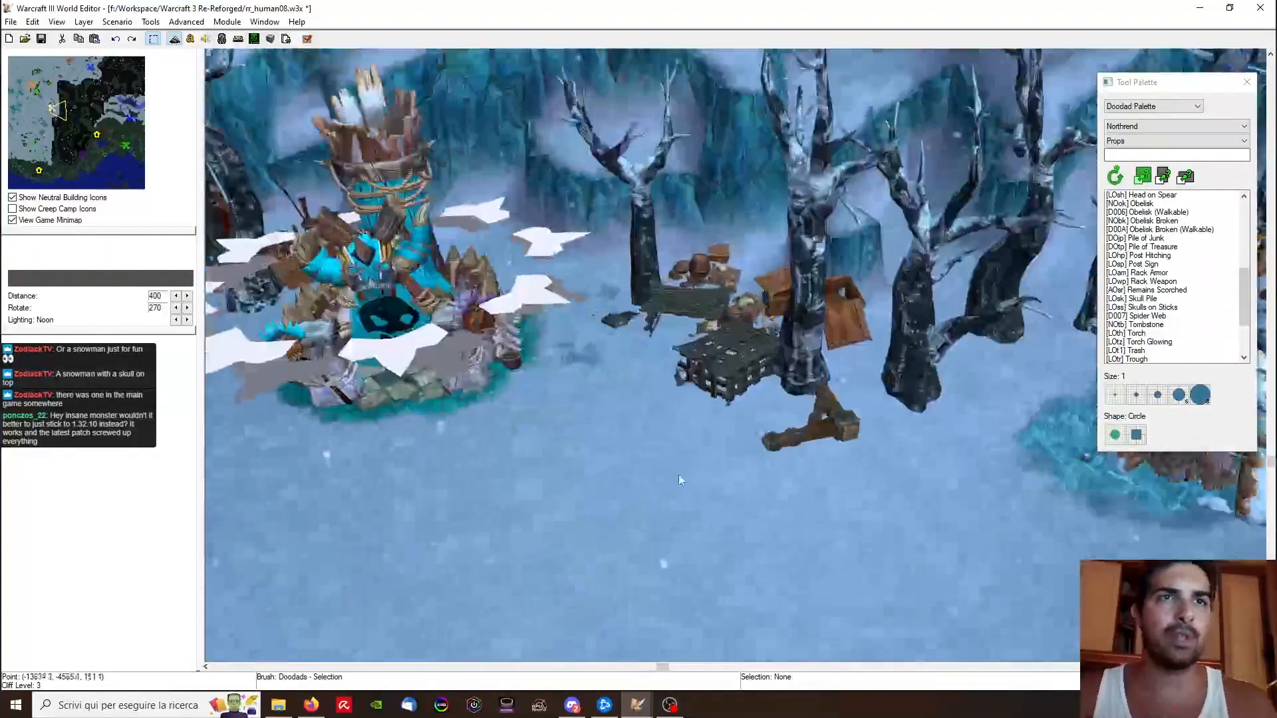
pyautogui.scroll(5, 679, 479)
pyautogui.click(596, 425)
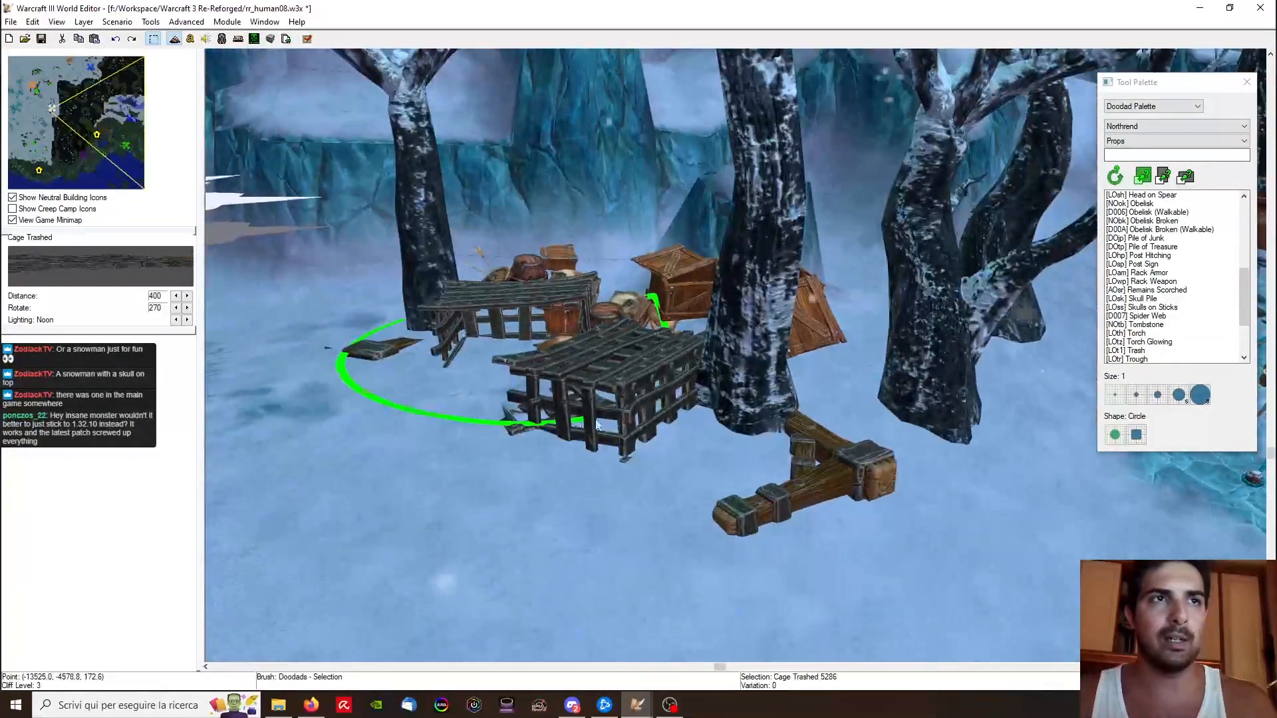
pyautogui.hotkey('ctrl', 'pagedown')
pyautogui.hotkey('ctrl', 'pagedown')
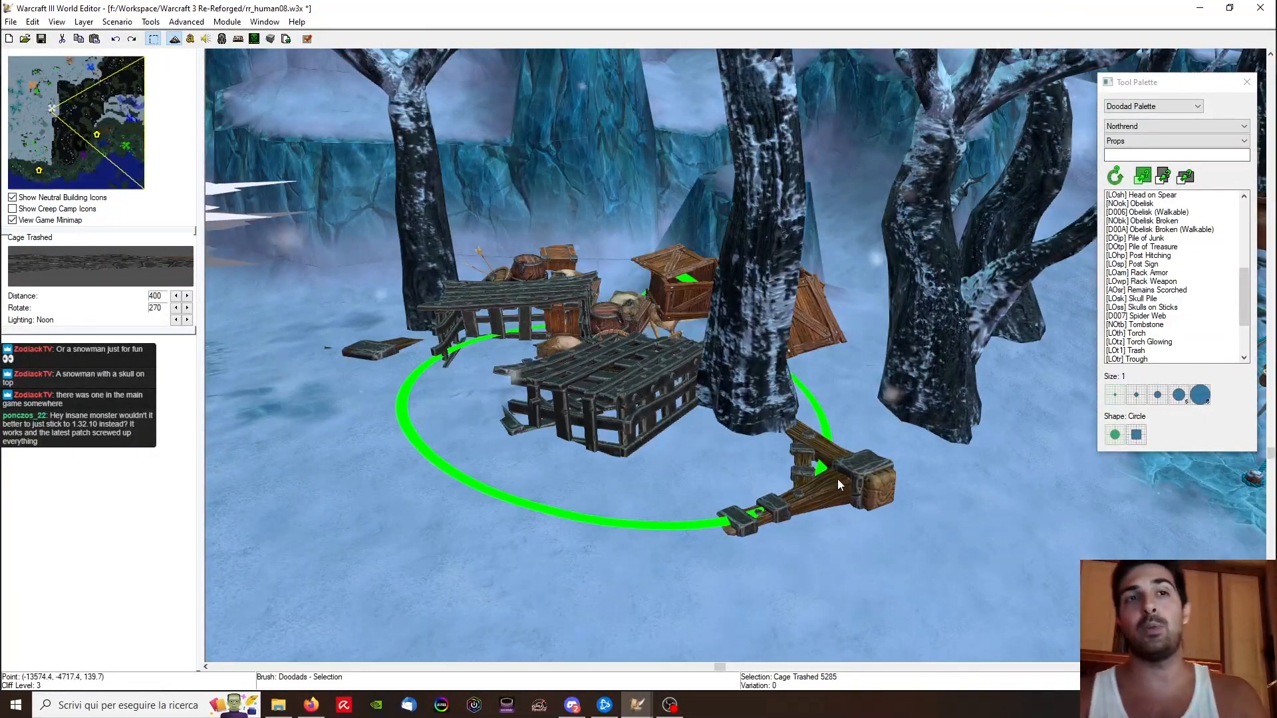
pyautogui.keyDown('ctrl'); pyautogui.moveTo(838, 478); pyautogui.dragTo(692, 399, button='right'); pyautogui.keyUp('ctrl')
pyautogui.click(927, 515)
# Step: Save the map
pyautogui.scroll(-4, 927, 516)
pyautogui.scroll(-3, 926, 516)
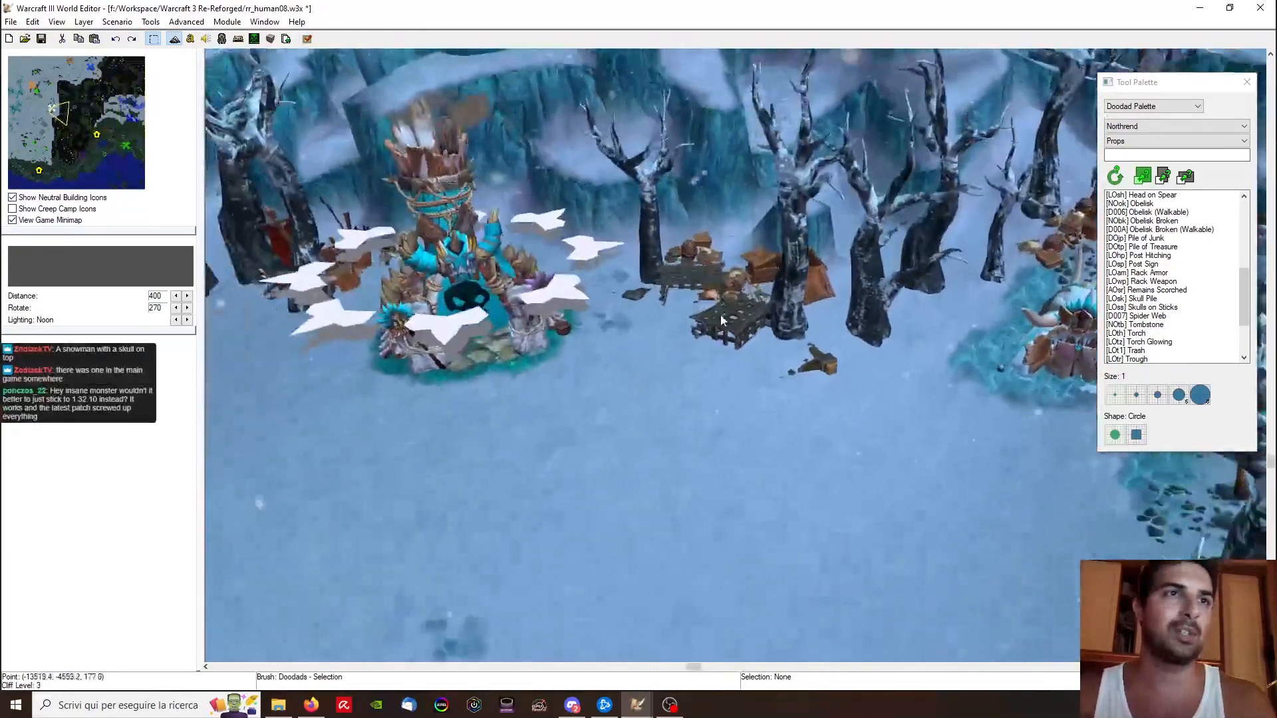
pyautogui.scroll(-4, 509, 456)
pyautogui.moveTo(509, 457); pyautogui.dragTo(783, 319, button='right')
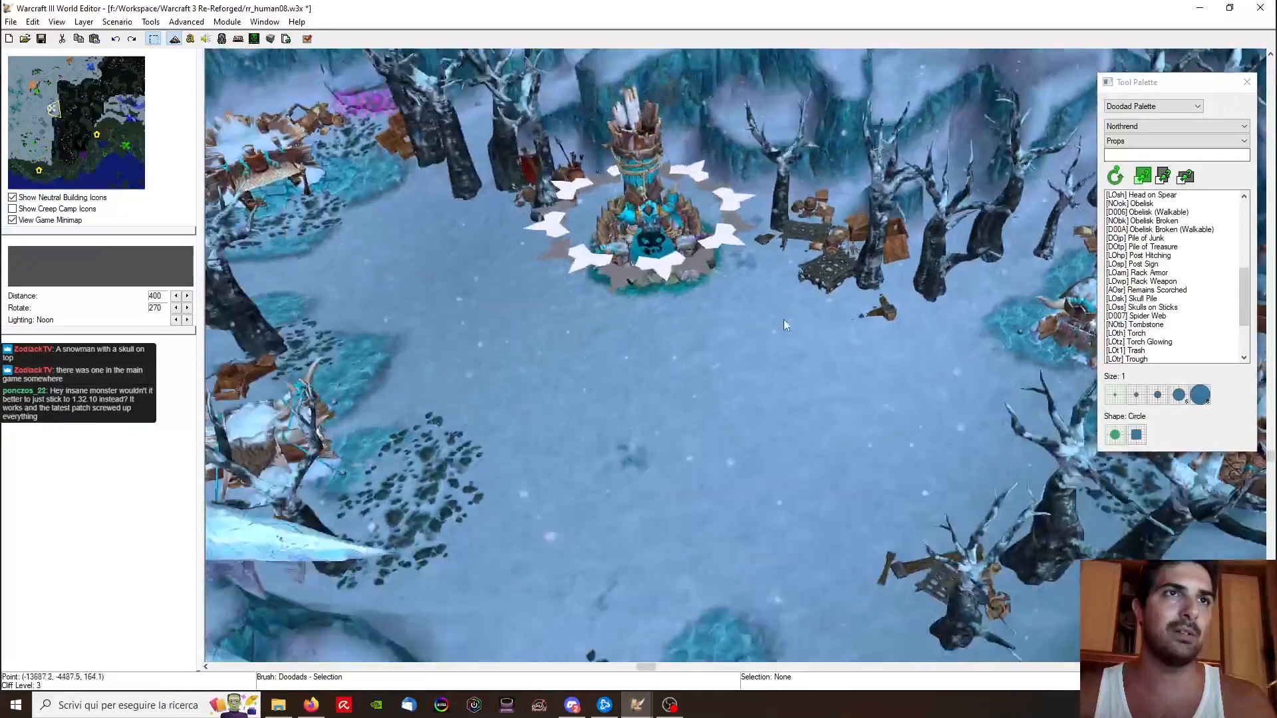
pyautogui.scroll(-3, 784, 319)
pyautogui.hotkey('ctrl', 's')
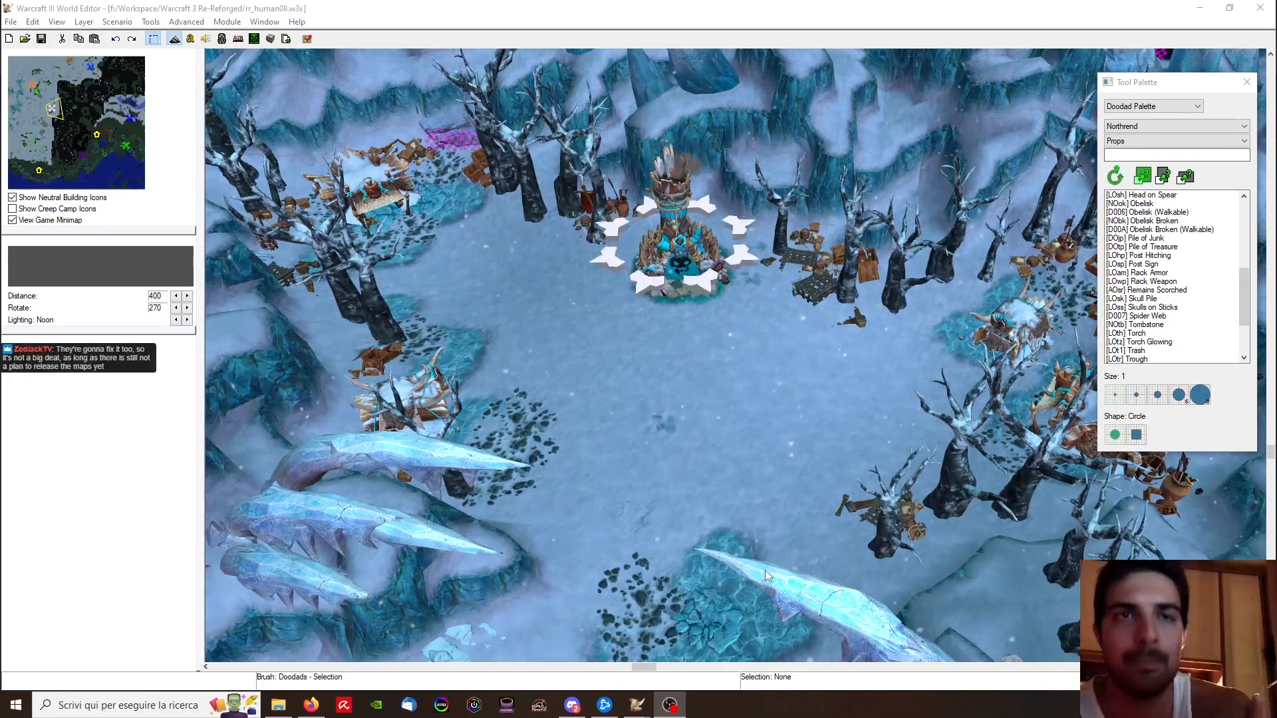
pyautogui.click(638, 706)
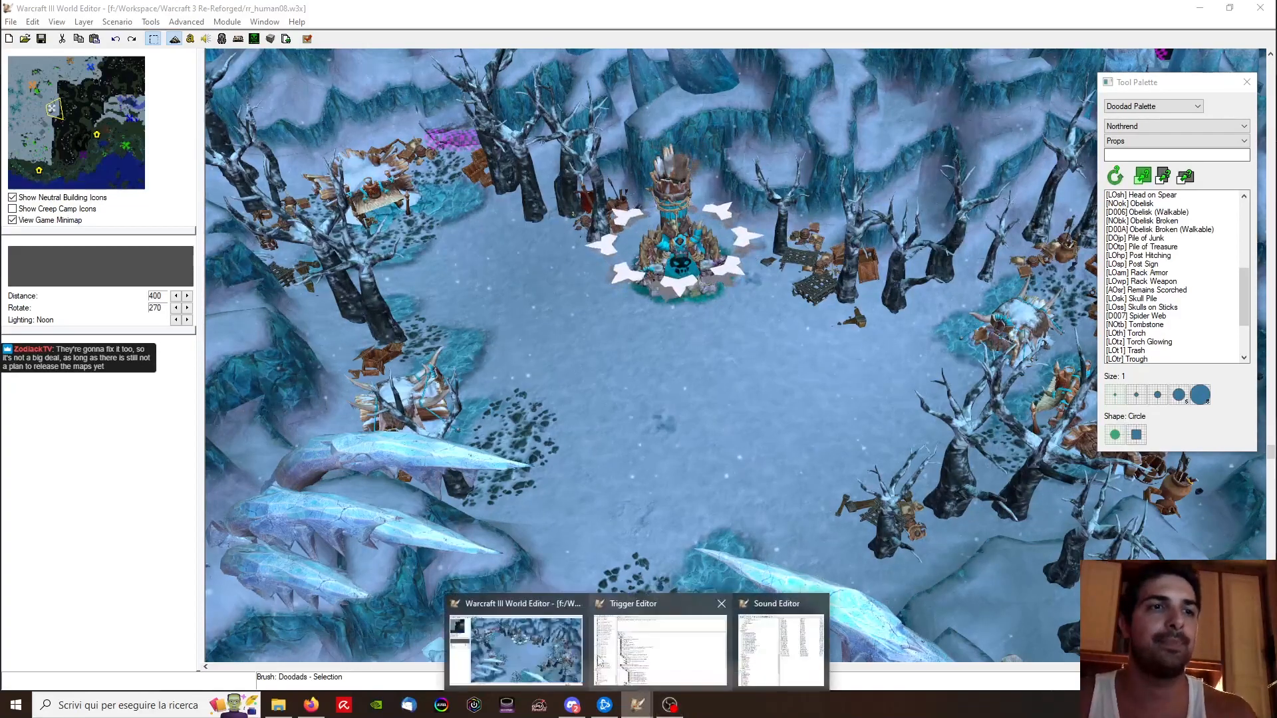
pyautogui.click(525, 649)
pyautogui.scroll(3, 811, 276)
pyautogui.moveTo(808, 274); pyautogui.dragTo(758, 352, button='right')
pyautogui.click(832, 306)
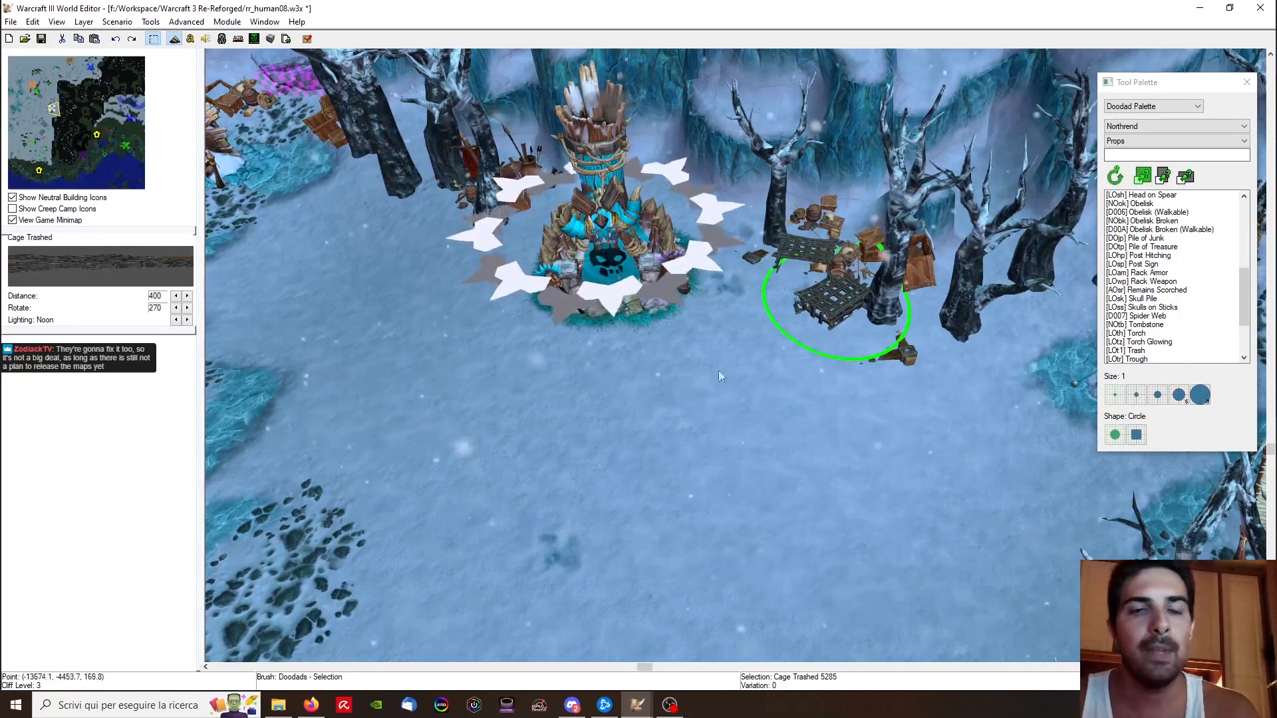
pyautogui.click(670, 705)
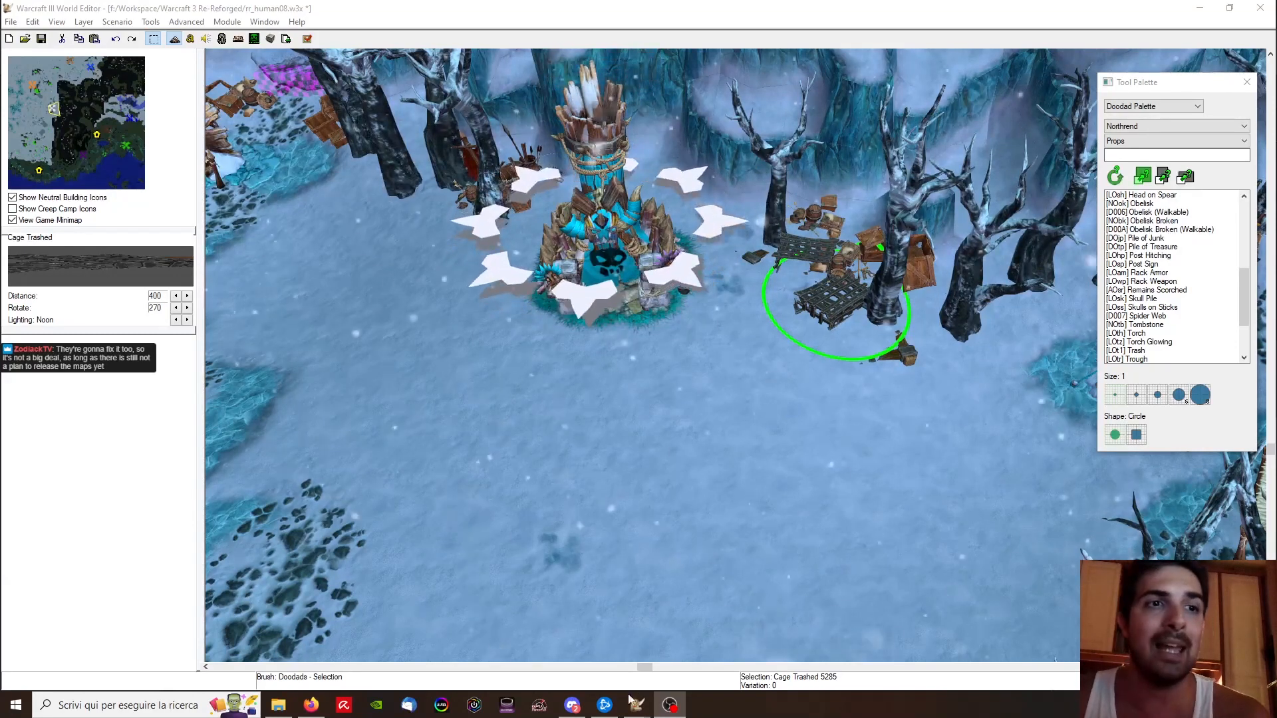
pyautogui.moveTo(637, 710)
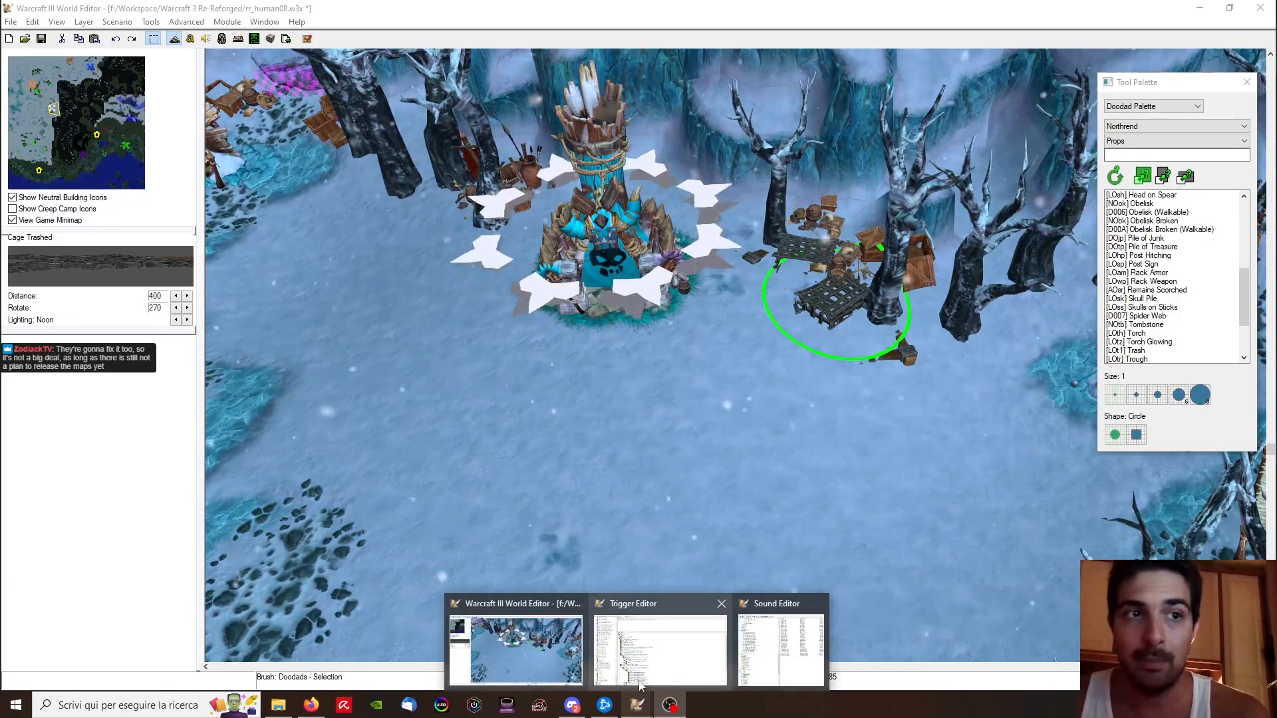
pyautogui.click(569, 658)
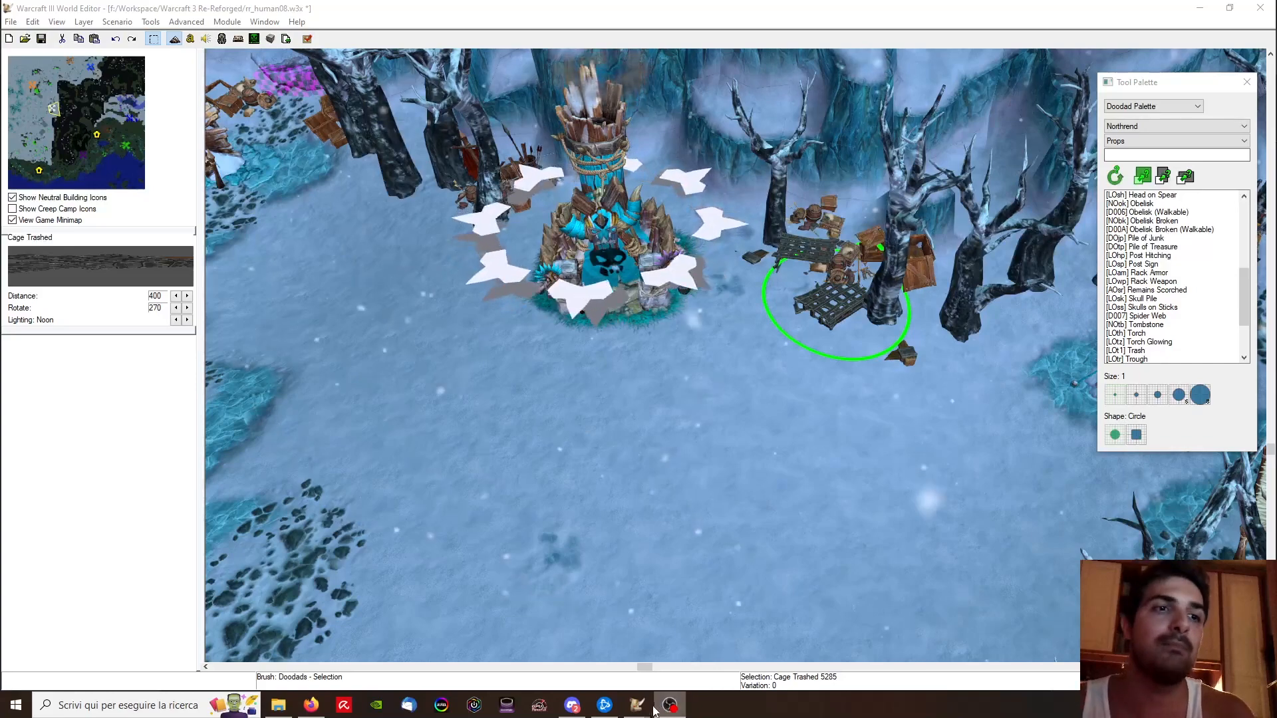
pyautogui.moveTo(637, 703)
pyautogui.click(532, 648)
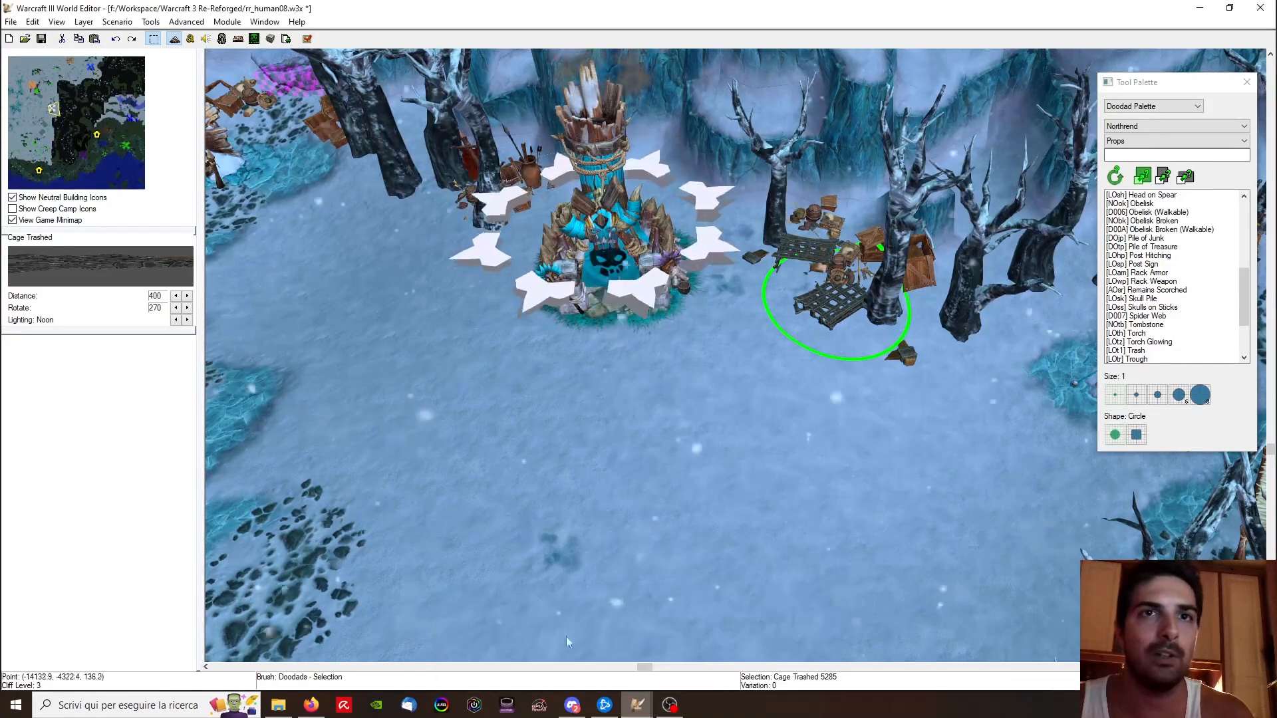
pyautogui.click(679, 466)
pyautogui.scroll(-2, 664, 475)
pyautogui.scroll(2, 828, 421)
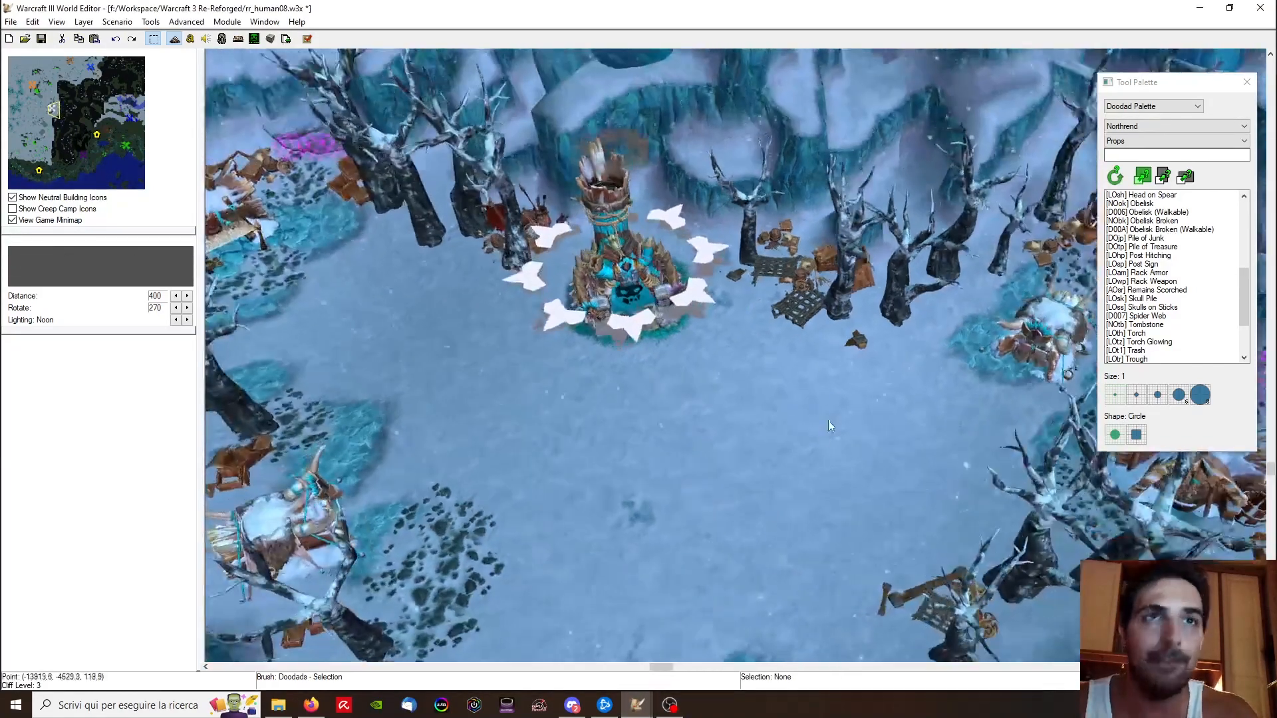
pyautogui.click(813, 322)
pyautogui.scroll(-3, 828, 325)
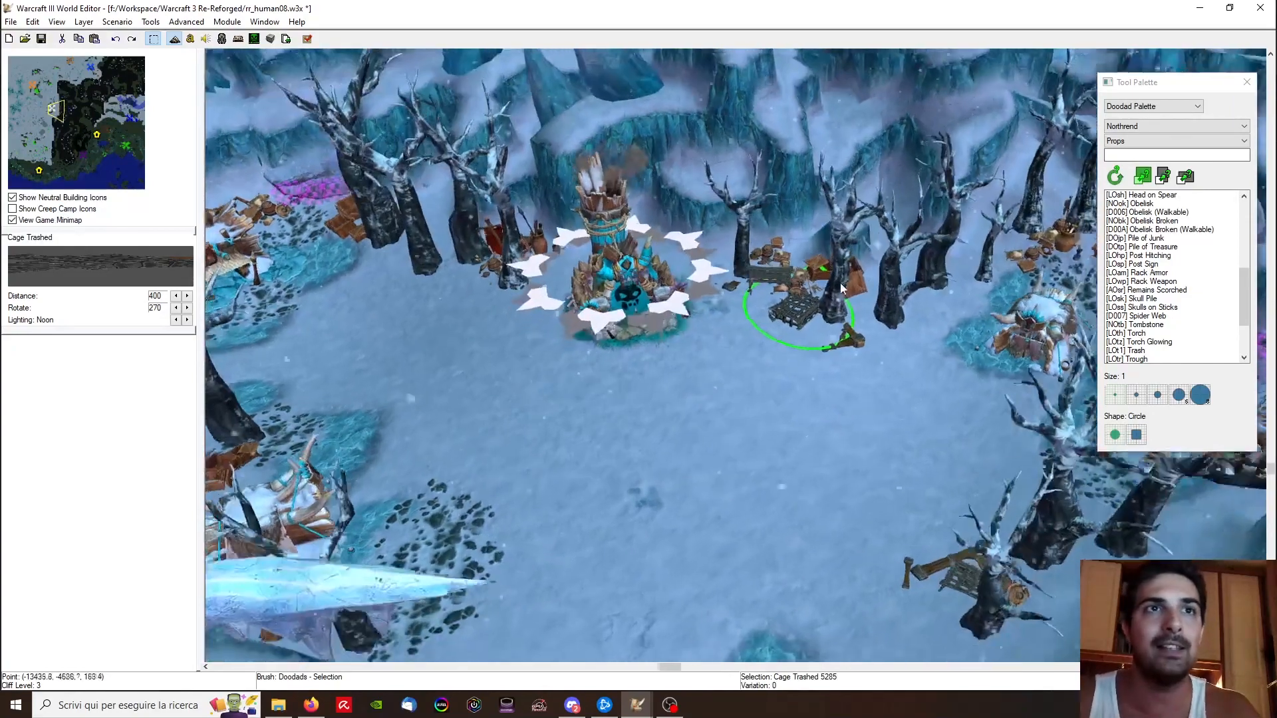
pyautogui.click(782, 444)
pyautogui.keyDown('ctrl'); pyautogui.moveTo(782, 444); pyautogui.dragTo(705, 420, button='right'); pyautogui.keyUp('ctrl')
pyautogui.scroll(-3, 705, 420)
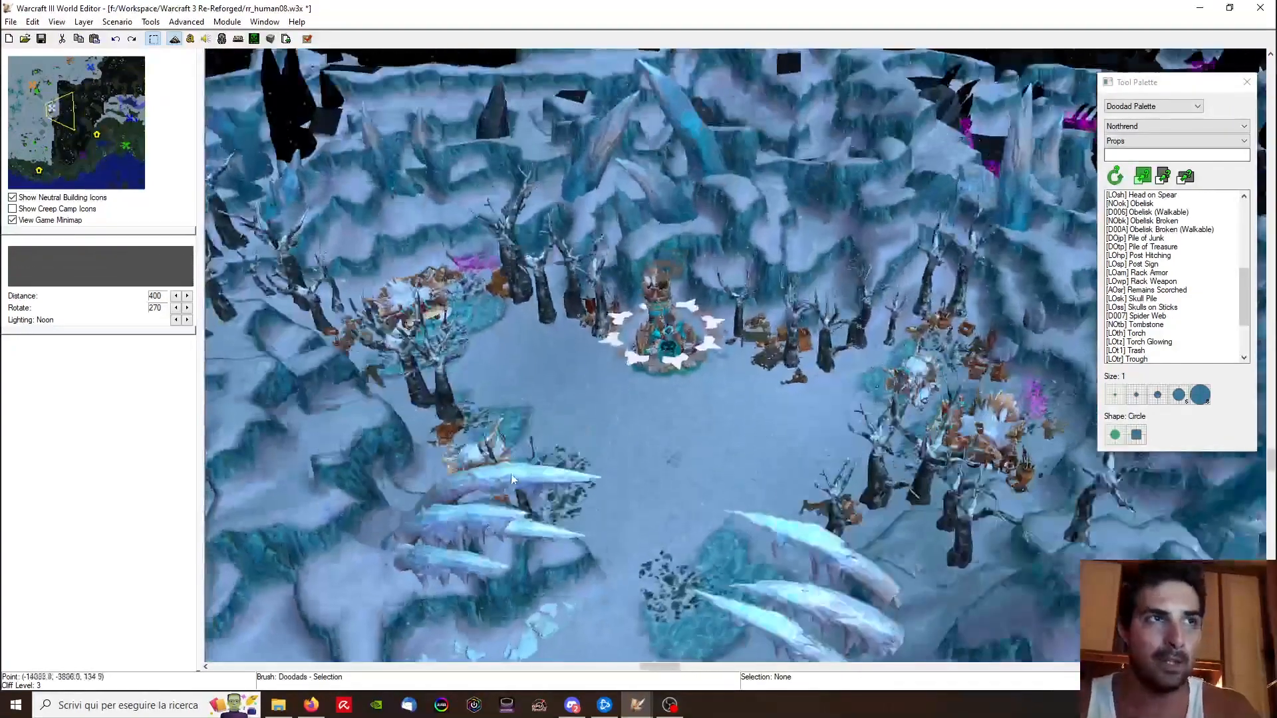
# Step: Place a Skull Pile beside the empty crates under the dead tree near the tusked western hut
pyautogui.moveTo(585, 420); pyautogui.dragTo(599, 420, button='right')
pyautogui.scroll(3, 703, 417)
pyautogui.moveTo(702, 418); pyautogui.dragTo(896, 385, button='right')
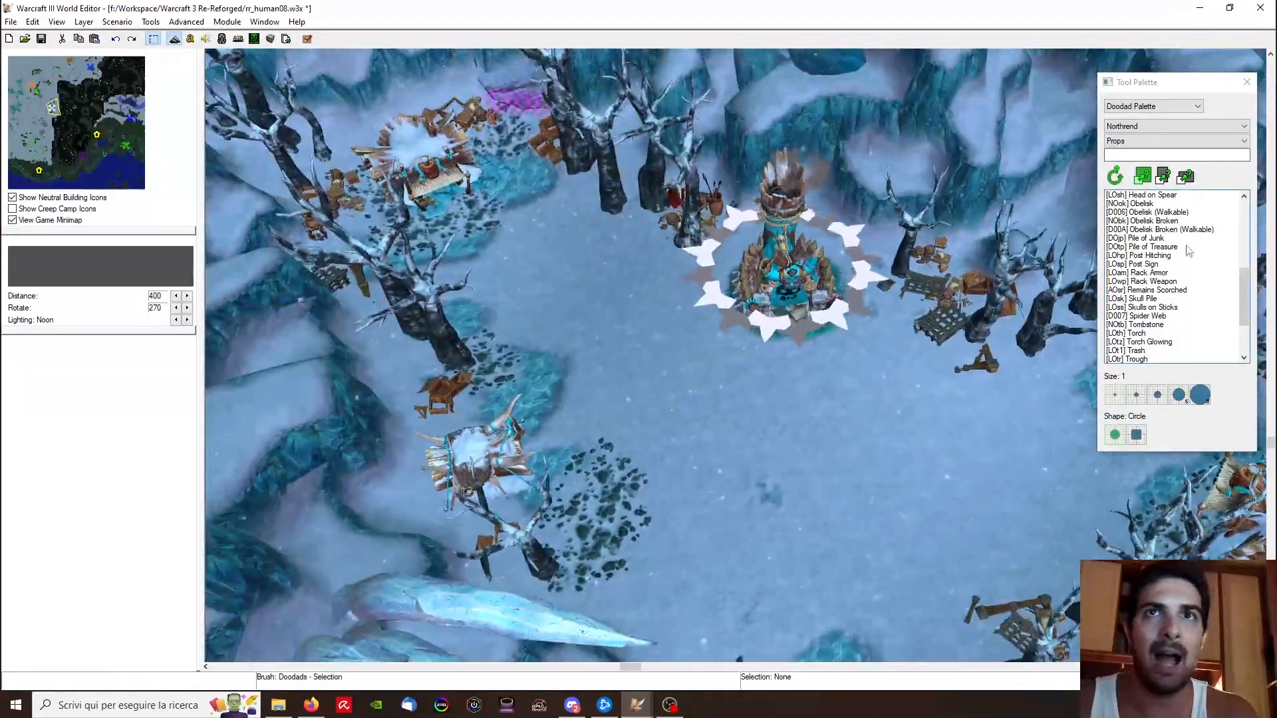
pyautogui.click(1130, 299)
pyautogui.moveTo(698, 446); pyautogui.dragTo(760, 377, button='right')
pyautogui.scroll(4, 760, 377)
pyautogui.moveTo(566, 346); pyautogui.dragTo(823, 427, button='right')
pyautogui.moveTo(718, 448); pyautogui.dragTo(615, 602, button='right')
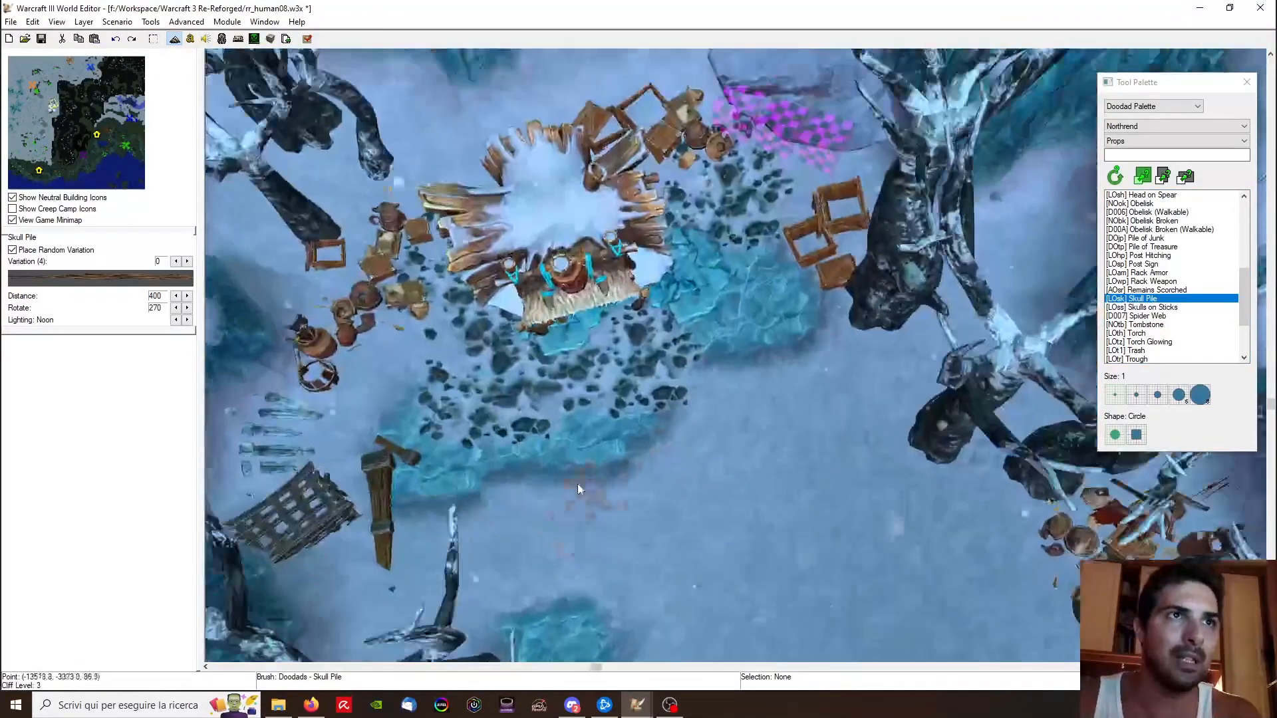
pyautogui.moveTo(815, 465); pyautogui.dragTo(785, 534, button='right')
pyautogui.scroll(4, 784, 533)
pyautogui.moveTo(728, 332); pyautogui.dragTo(598, 425, button='right')
pyautogui.moveTo(223, 478); pyautogui.dragTo(314, 428, button='right')
pyautogui.keyDown('ctrl'); pyautogui.moveTo(518, 412); pyautogui.dragTo(670, 405, button='right'); pyautogui.keyUp('ctrl')
pyautogui.keyDown('ctrl'); pyautogui.moveTo(598, 369); pyautogui.dragTo(453, 356, button='right'); pyautogui.keyUp('ctrl')
pyautogui.moveTo(565, 303); pyautogui.dragTo(602, 407, button='right')
pyautogui.scroll(-4, 602, 407)
pyautogui.moveTo(602, 532); pyautogui.dragTo(639, 376, button='right')
pyautogui.moveTo(638, 598); pyautogui.dragTo(545, 508, button='right')
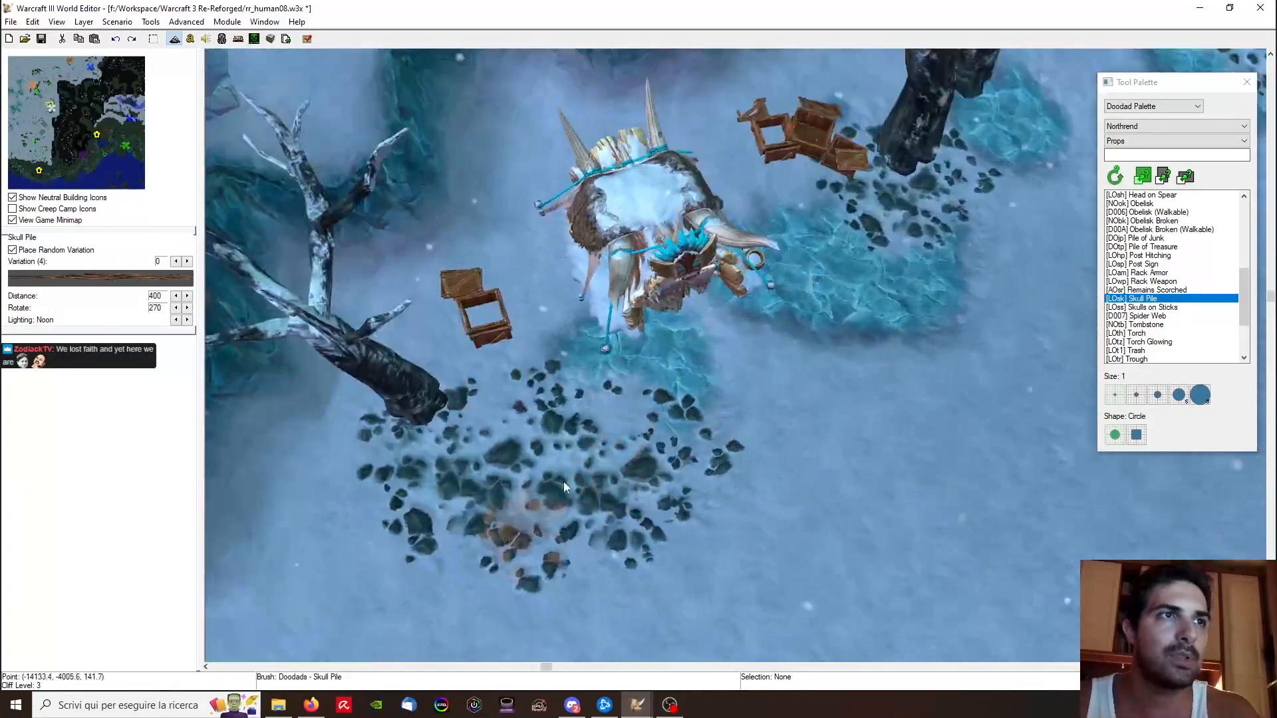
pyautogui.moveTo(599, 389); pyautogui.dragTo(720, 447, button='right')
pyautogui.scroll(3, 721, 447)
pyautogui.click(533, 417)
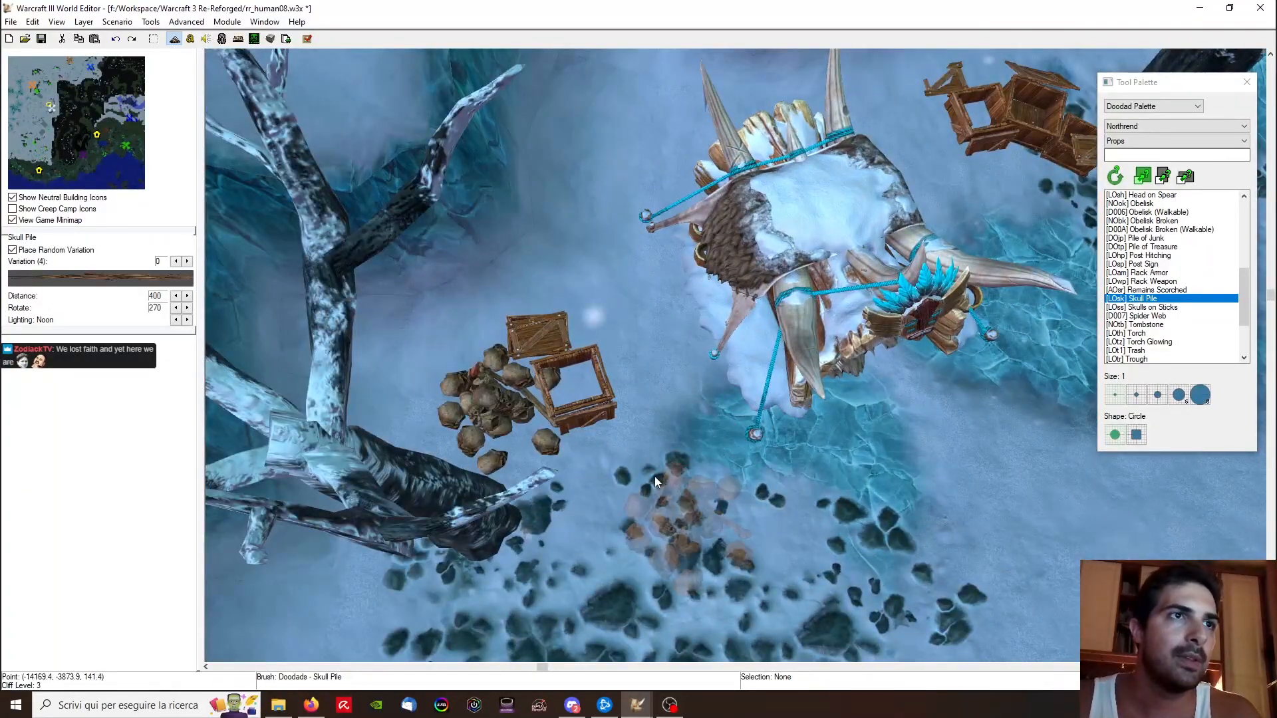
# Step: Try another Skull Pile beside the broken crates on the far side of the tusked hut and undo the placement
pyautogui.keyDown('ctrl'); pyautogui.moveTo(609, 476); pyautogui.dragTo(426, 476, button='right'); pyautogui.keyUp('ctrl')
pyautogui.keyDown('ctrl'); pyautogui.moveTo(425, 475); pyautogui.dragTo(746, 522, button='right'); pyautogui.keyUp('ctrl')
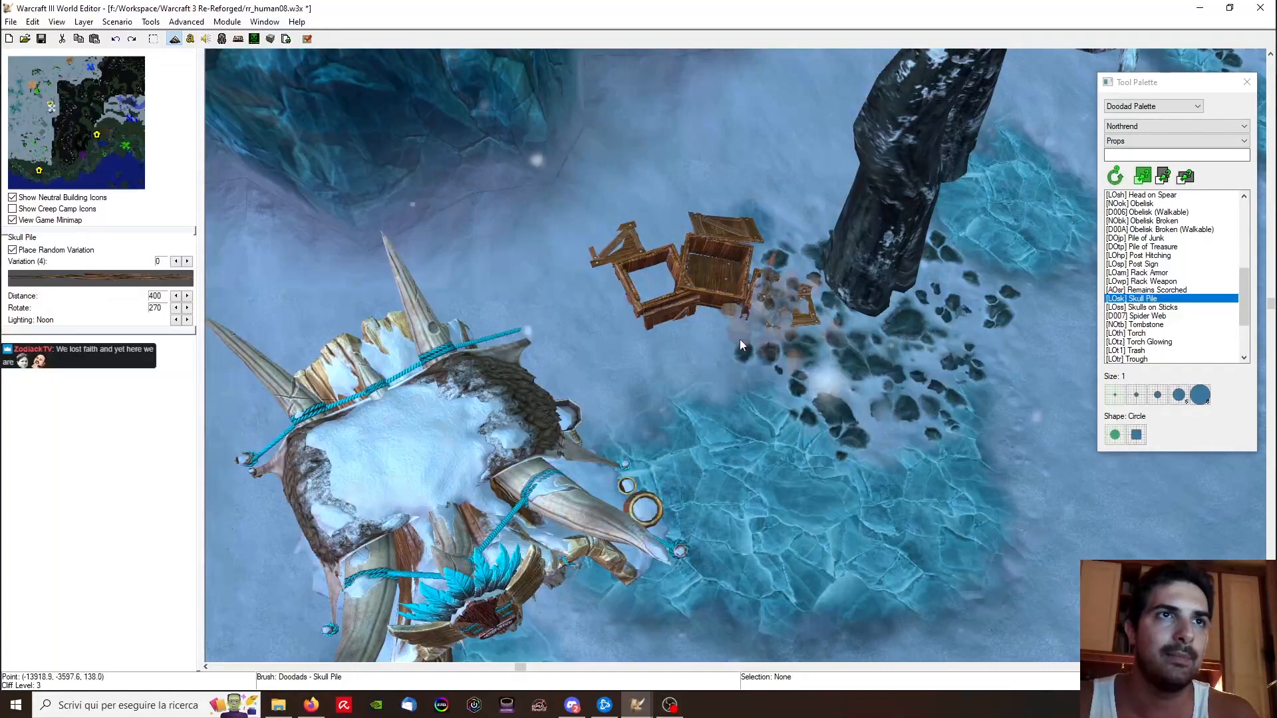
pyautogui.click(789, 372)
pyautogui.hotkey('ctrl', 'z')
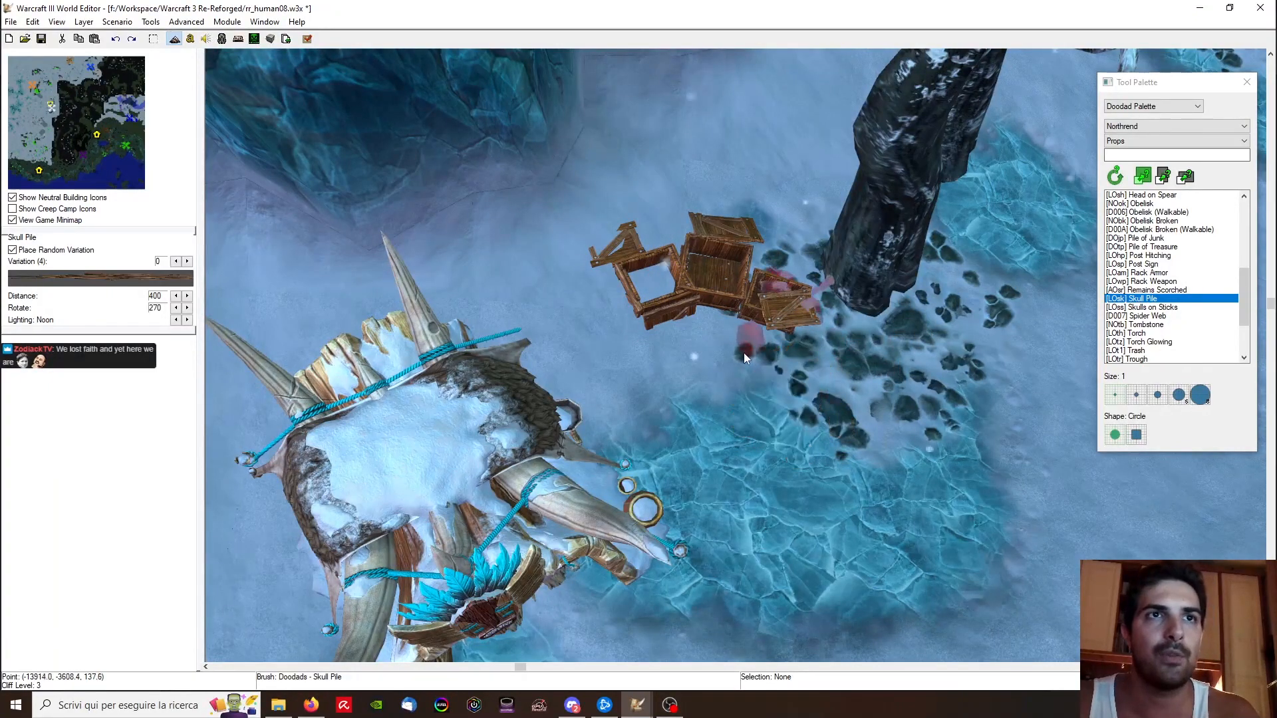
# Step: Place a Skull Pile among the trash at the foot of the dead tree beside the large northern hut
pyautogui.keyDown('ctrl'); pyautogui.moveTo(819, 389); pyautogui.dragTo(619, 399, button='right'); pyautogui.keyUp('ctrl')
pyautogui.moveTo(752, 346); pyautogui.dragTo(859, 212, button='right')
pyautogui.moveTo(599, 559); pyautogui.dragTo(661, 469, button='right')
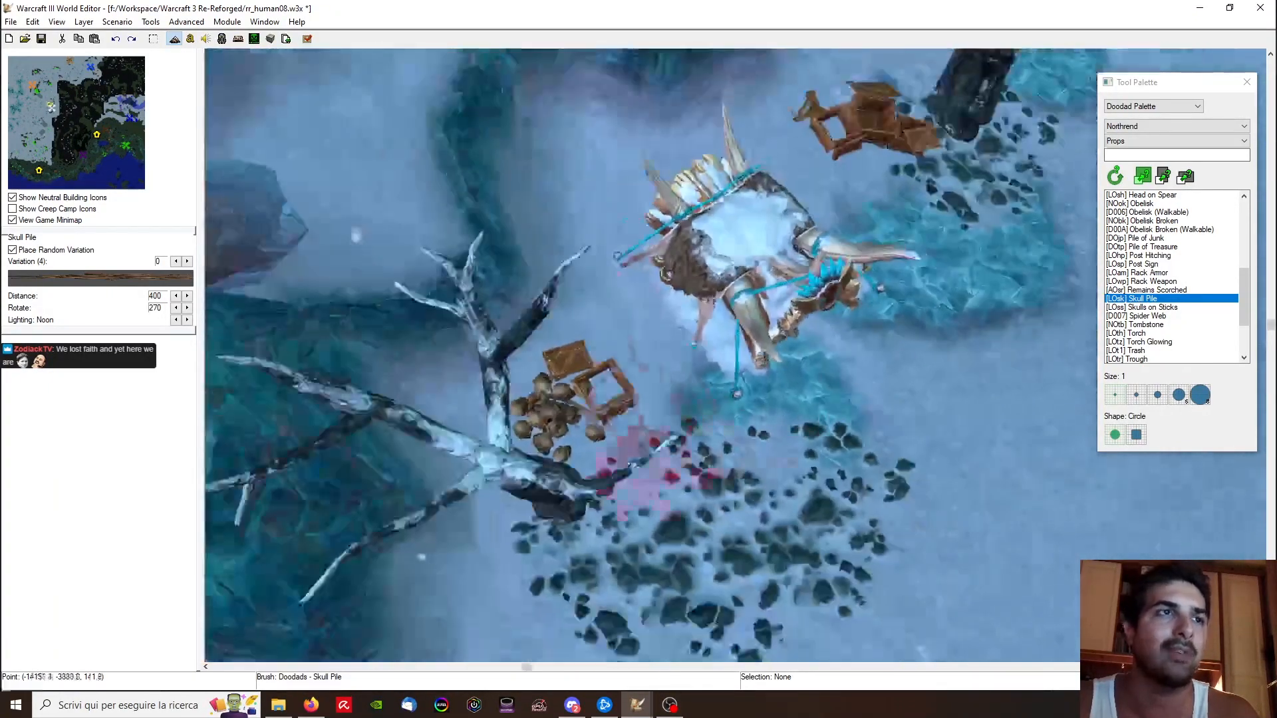
pyautogui.moveTo(857, 246); pyautogui.dragTo(572, 412, button='right')
pyautogui.moveTo(831, 266); pyautogui.dragTo(373, 539, button='right')
pyautogui.moveTo(658, 229); pyautogui.dragTo(811, 270, button='right')
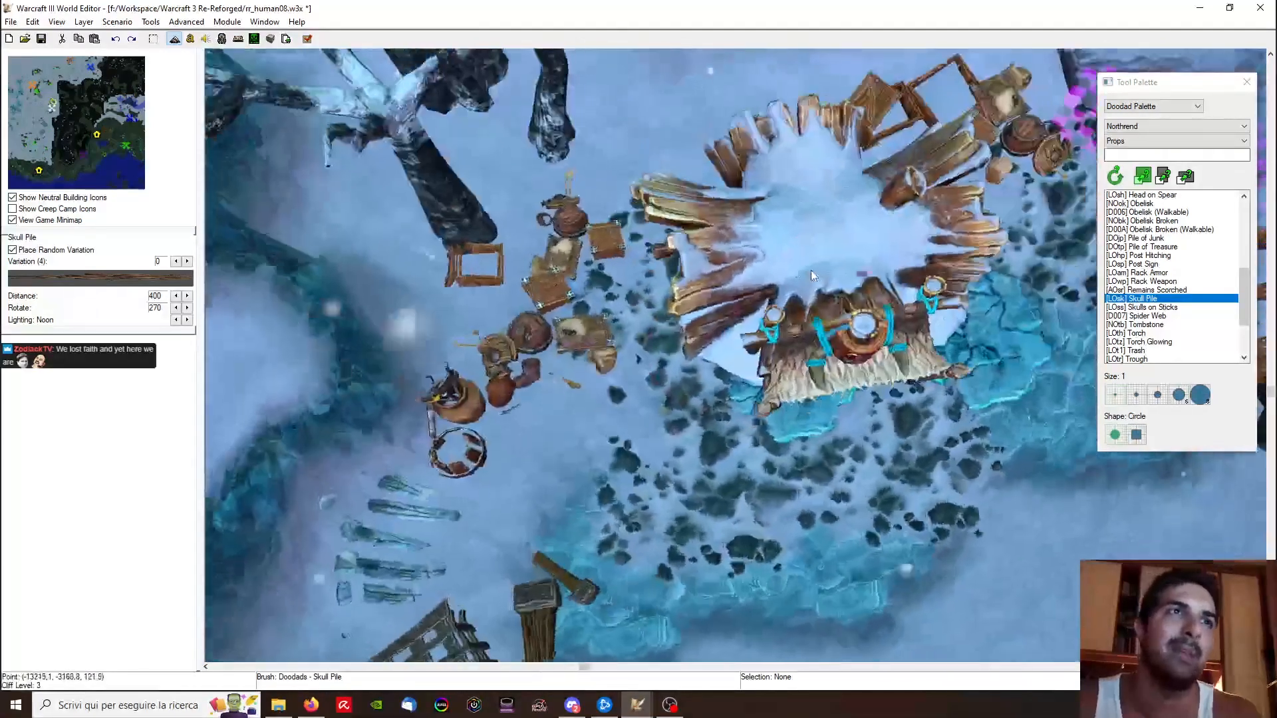
pyautogui.moveTo(564, 333); pyautogui.dragTo(636, 376, button='right')
pyautogui.scroll(4, 637, 376)
pyautogui.click(512, 345)
# Step: Try a second Skull Pile between the trash and the large northern hut's wall, and delete it
pyautogui.keyDown('ctrl'); pyautogui.moveTo(519, 332); pyautogui.dragTo(569, 170, button='right'); pyautogui.keyUp('ctrl')
pyautogui.keyDown('ctrl'); pyautogui.moveTo(718, 286); pyautogui.dragTo(565, 333, button='right'); pyautogui.keyUp('ctrl')
pyautogui.moveTo(705, 320)
pyautogui.mouseDown(button='right')
pyautogui.moveTo(299, 366)
pyautogui.moveTo(714, 301)
pyautogui.mouseUp(button='right')
pyautogui.click(665, 315)
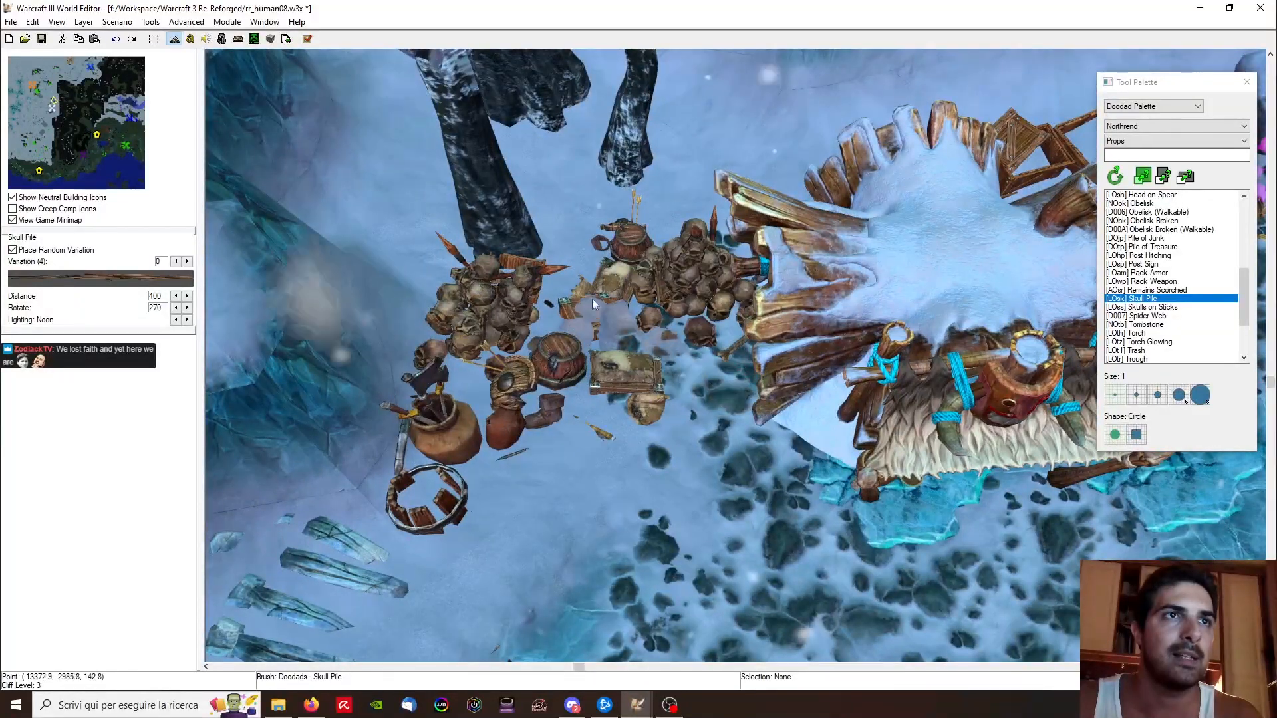
pyautogui.click(572, 266)
pyautogui.keyDown('ctrl'); pyautogui.moveTo(573, 267); pyautogui.dragTo(667, 349, button='right'); pyautogui.keyUp('ctrl')
pyautogui.scroll(2, 665, 339)
pyautogui.press('space')
pyautogui.moveTo(648, 266); pyautogui.dragTo(708, 297, button='right')
pyautogui.click(708, 297)
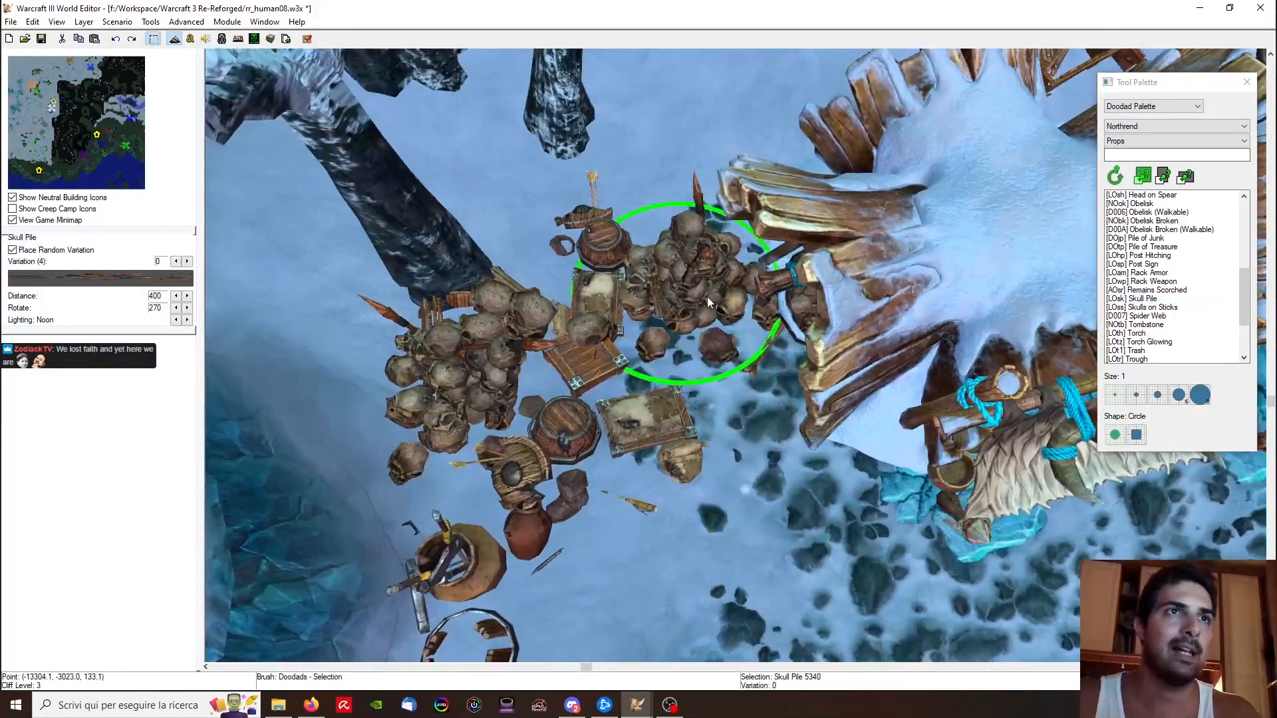
pyautogui.press('Delete')
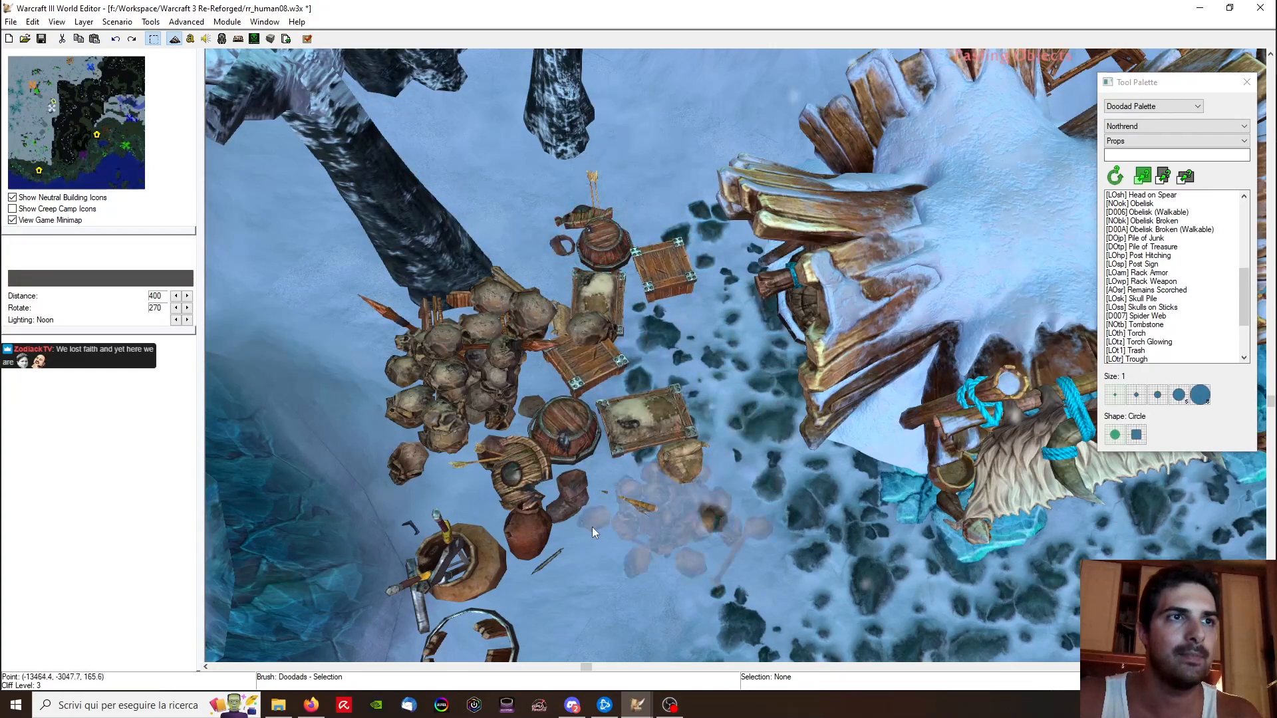
# Step: Place a Skull Pile on the open snow below the trash, rotate it and move it beside the broken barrel ring
pyautogui.keyDown('ctrl'); pyautogui.moveTo(442, 542); pyautogui.dragTo(565, 399, button='right'); pyautogui.keyUp('ctrl')
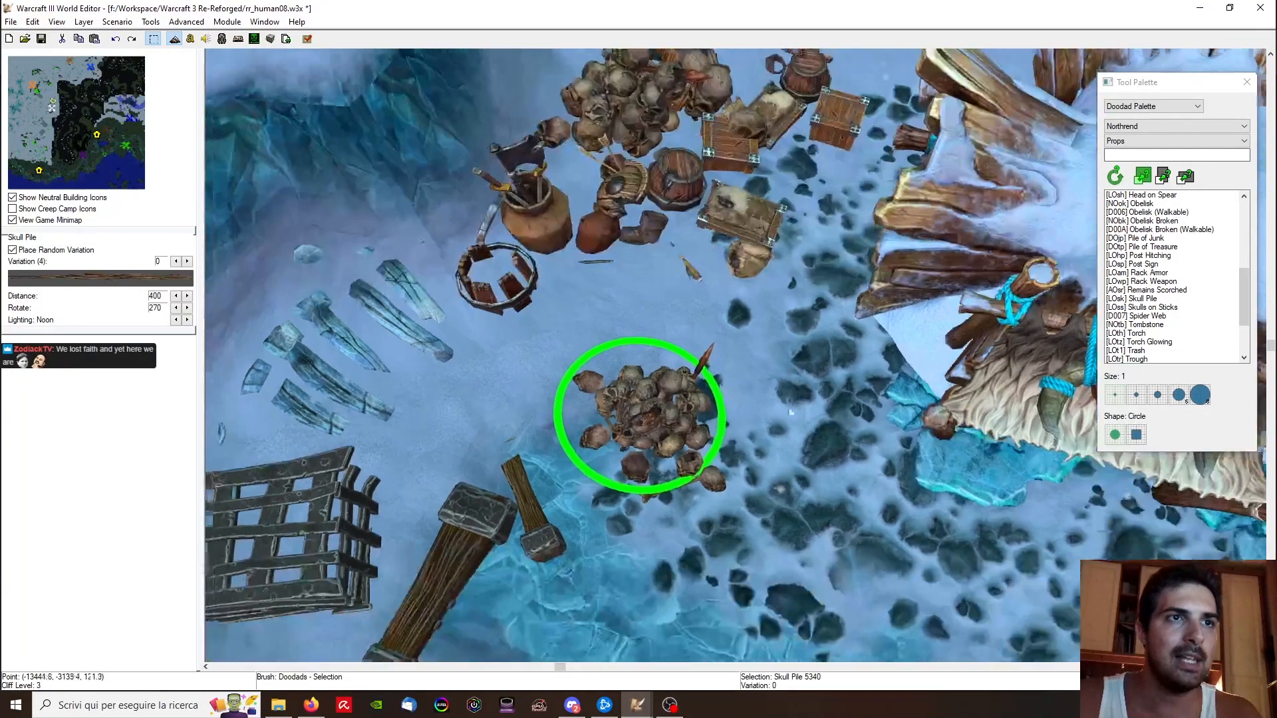
pyautogui.click(665, 513)
pyautogui.keyDown('ctrl'); pyautogui.moveTo(808, 537); pyautogui.dragTo(581, 349); pyautogui.keyUp('ctrl')
pyautogui.hotkey('ctrl', 'x')
pyautogui.hotkey('ctrl', 'v')
pyautogui.click(568, 271)
# Step: Move the Skull Pile to the near side of the broken barrel ring and adjust its height in the snow
pyautogui.keyDown('ctrl'); pyautogui.moveTo(570, 272); pyautogui.dragTo(592, 206, button='right'); pyautogui.keyUp('ctrl')
pyautogui.hotkey('ctrl', 'x')
pyautogui.hotkey('ctrl', 'v')
pyautogui.click(455, 353)
pyautogui.keyDown('ctrl'); pyautogui.moveTo(459, 351); pyautogui.dragTo(533, 261, button='right'); pyautogui.keyUp('ctrl')
pyautogui.hotkey('shift', 'pageup')
pyautogui.hotkey('shift', 'pageup')
# Step: Try deleting the small Skull Pile among the broken crates at the dead tree's foot, and undo the deletion
pyautogui.click(534, 260)
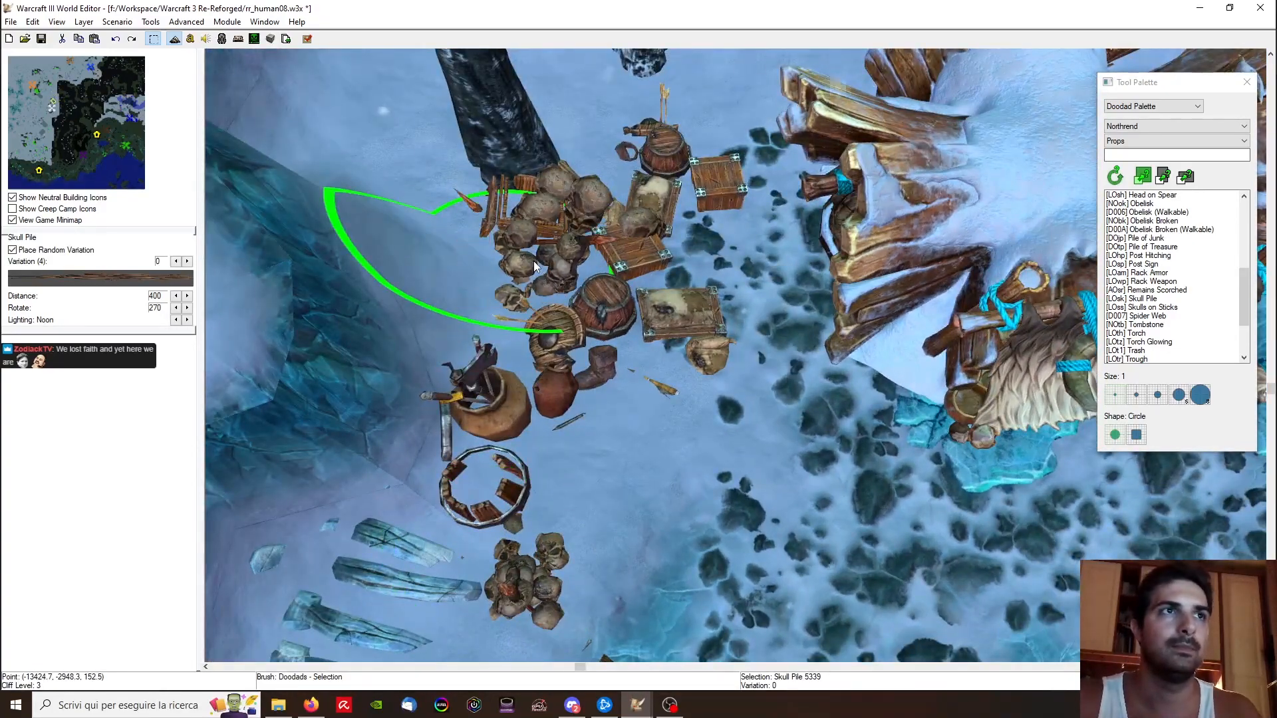
pyautogui.keyDown('ctrl'); pyautogui.moveTo(533, 261); pyautogui.dragTo(680, 325, button='right'); pyautogui.keyUp('ctrl')
pyautogui.click(681, 309)
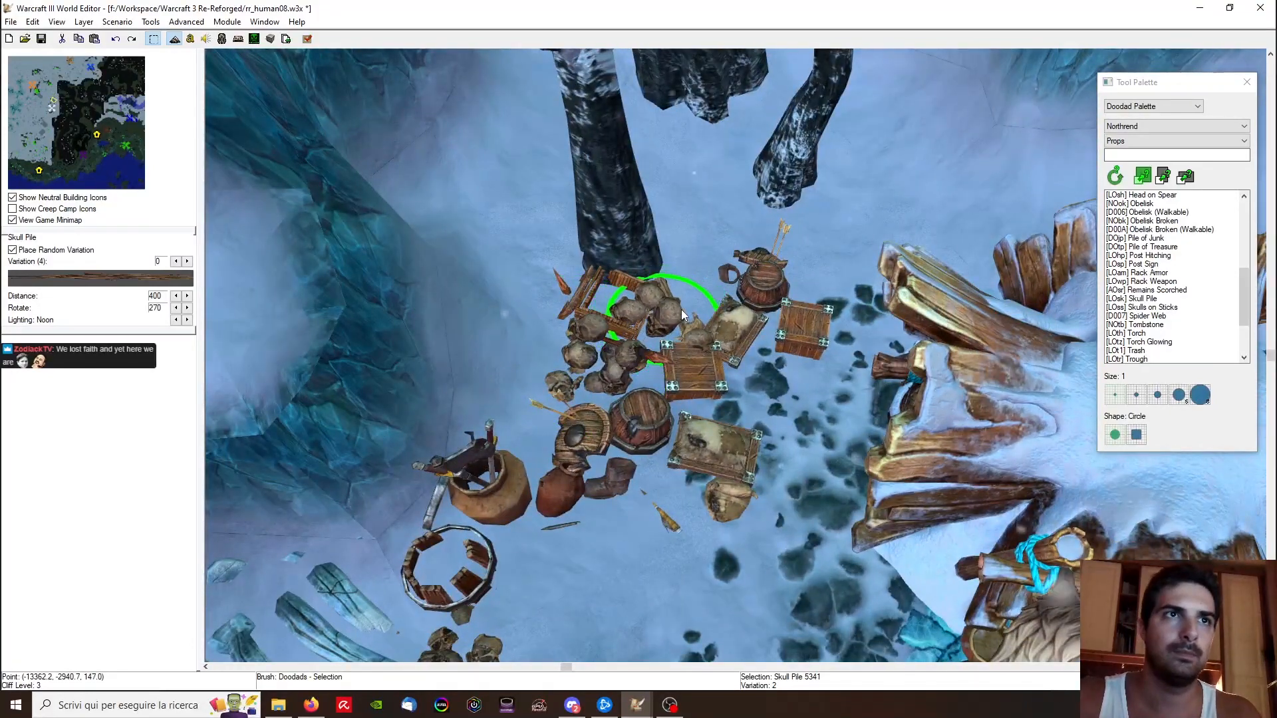
pyautogui.press('Delete')
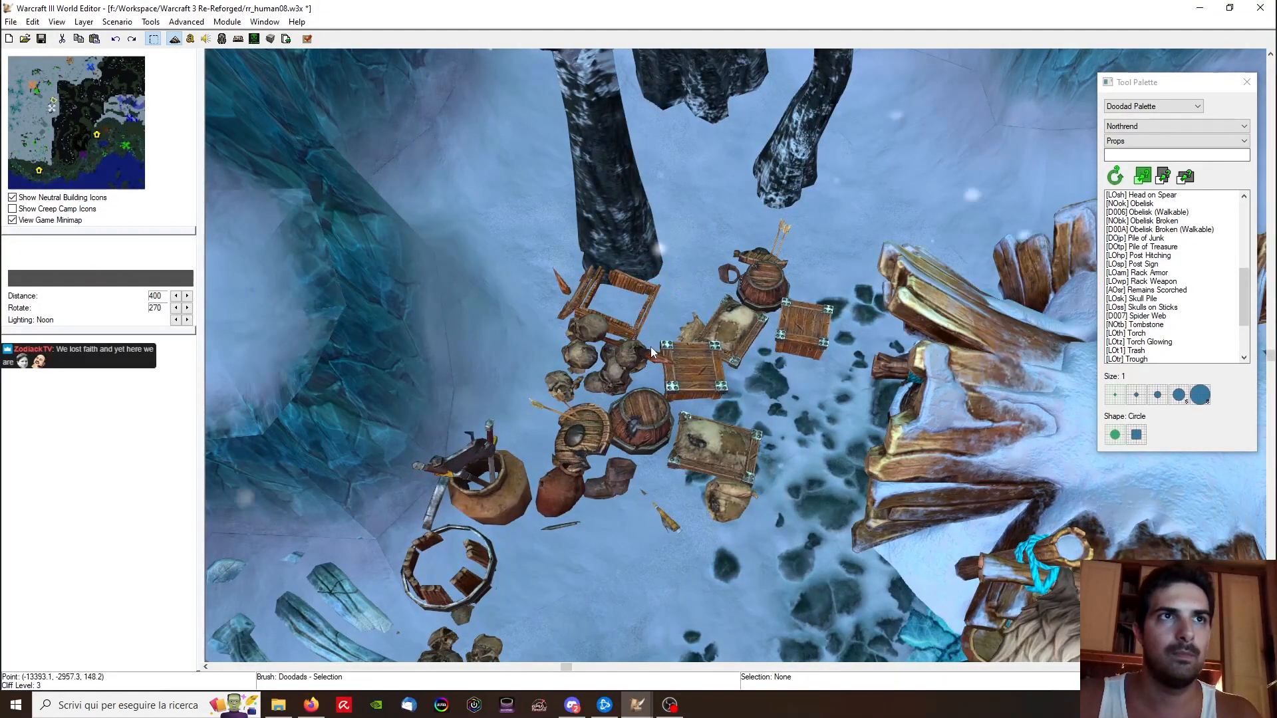
pyautogui.hotkey('ctrl', 'z')
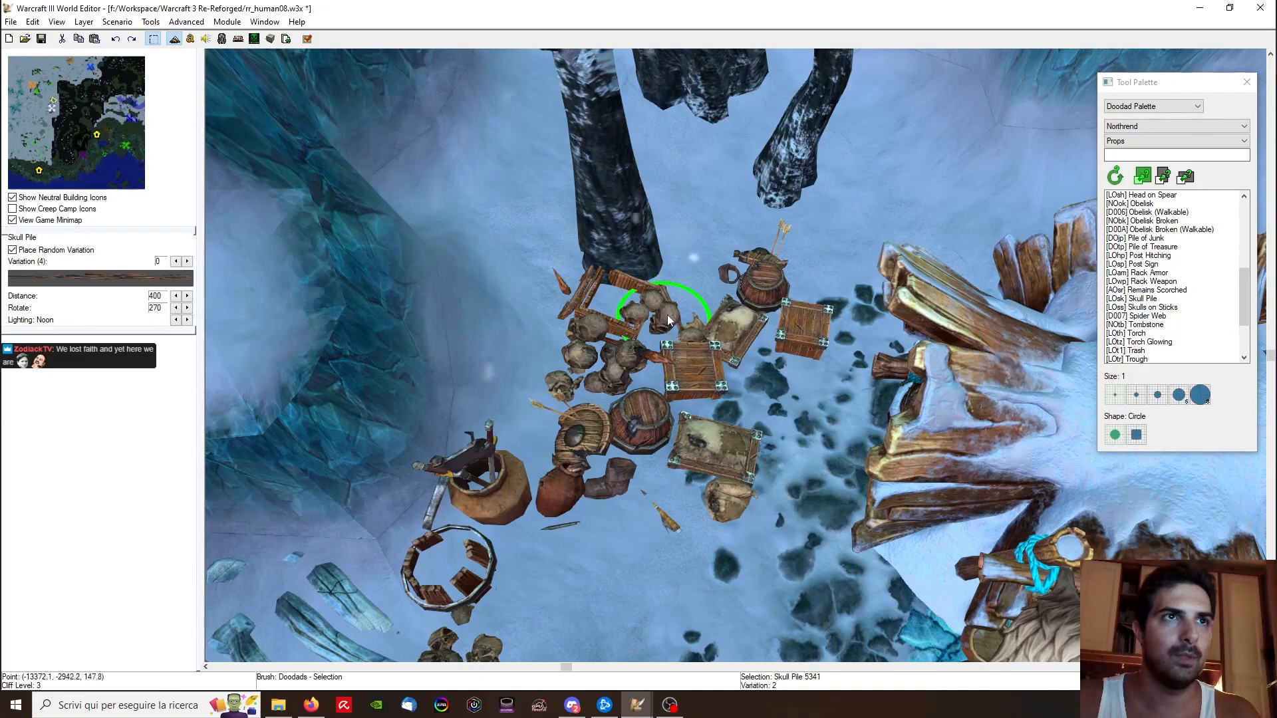
# Step: Copy the small Skull Pile and place the copy behind the crates and trash between the snow-covered hut and the flat boulder
pyautogui.click(601, 305)
pyautogui.keyDown('ctrl'); pyautogui.moveTo(602, 304); pyautogui.dragTo(573, 349, button='right'); pyautogui.keyUp('ctrl')
pyautogui.hotkey('ctrl', 'x')
pyautogui.hotkey('ctrl', 'v')
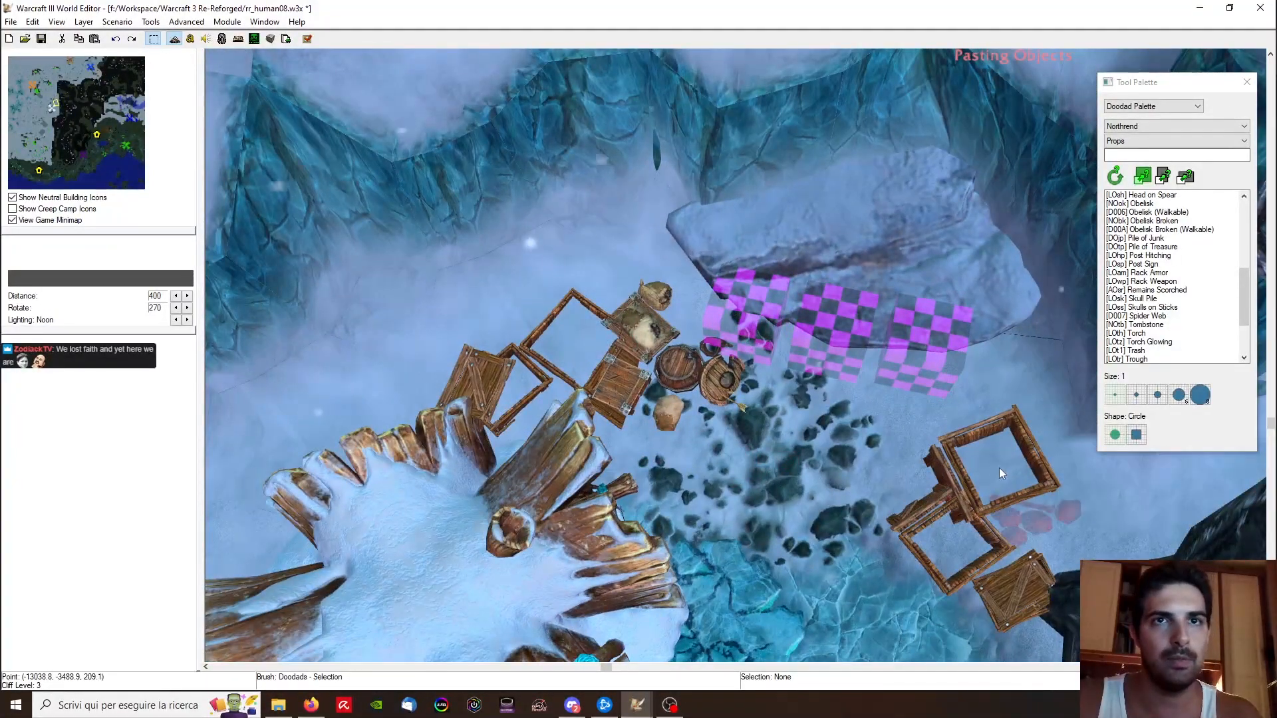
pyautogui.click(605, 289)
# Step: Place another Skull Pile on the stones between the trash and the empty crates, and set it to variation 1
pyautogui.keyDown('ctrl'); pyautogui.moveTo(605, 289); pyautogui.dragTo(761, 203, button='right'); pyautogui.keyUp('ctrl')
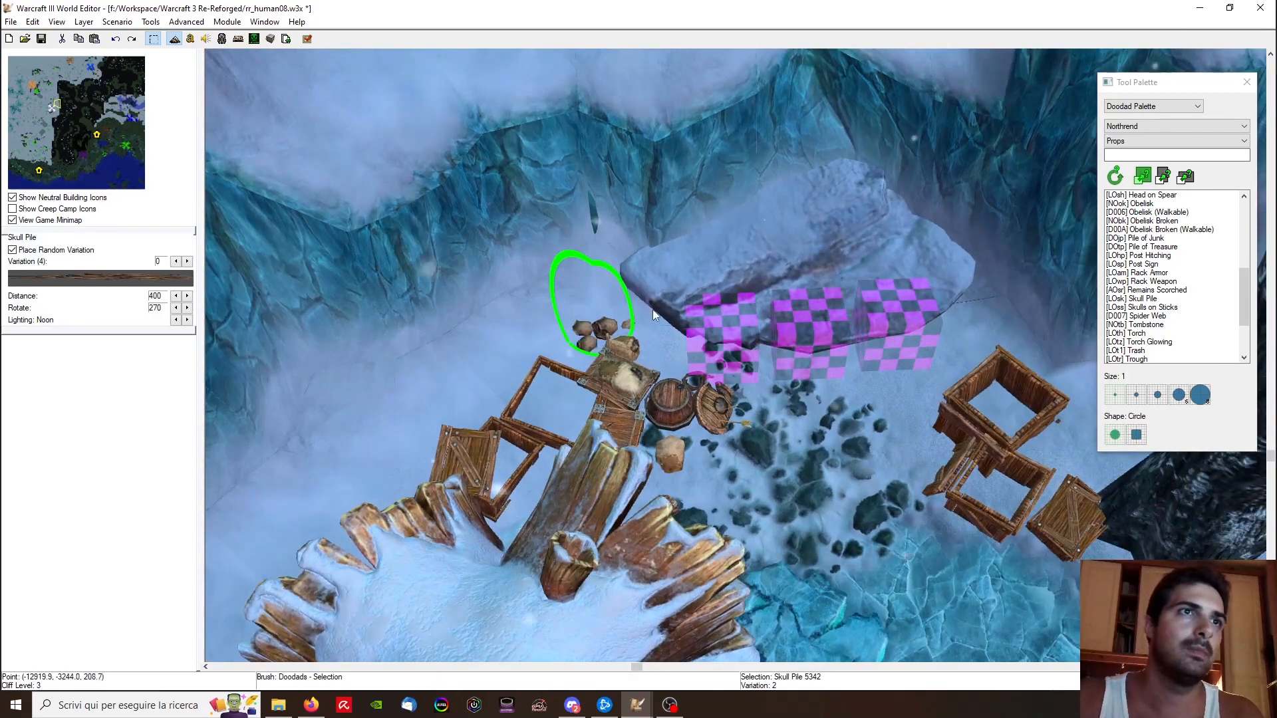
pyautogui.hotkey('ctrl', 'v')
pyautogui.click(858, 474)
pyautogui.press('Return')
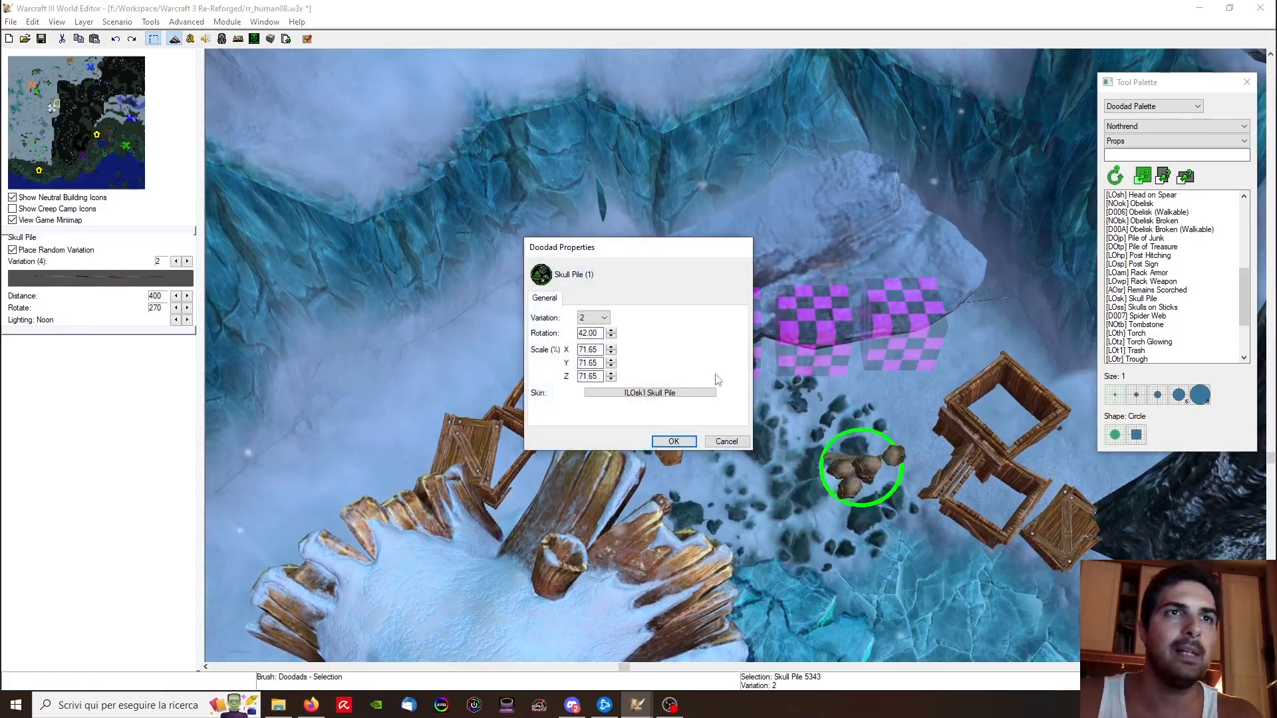
pyautogui.scroll(-1, 592, 315)
pyautogui.press('Return')
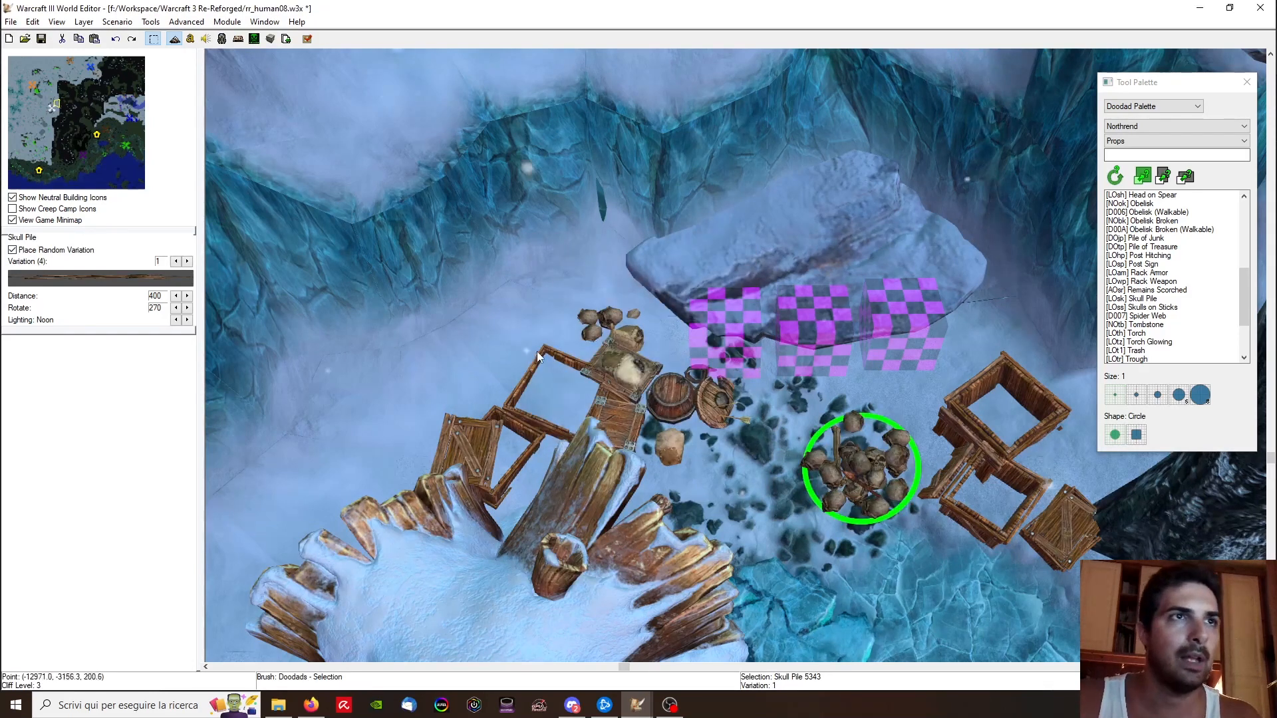
# Step: Paste a further Skull Pile behind the broken crates beside the hut, enlarge it and sink it into the snow
pyautogui.hotkey('ctrl', 'v')
pyautogui.click(474, 332)
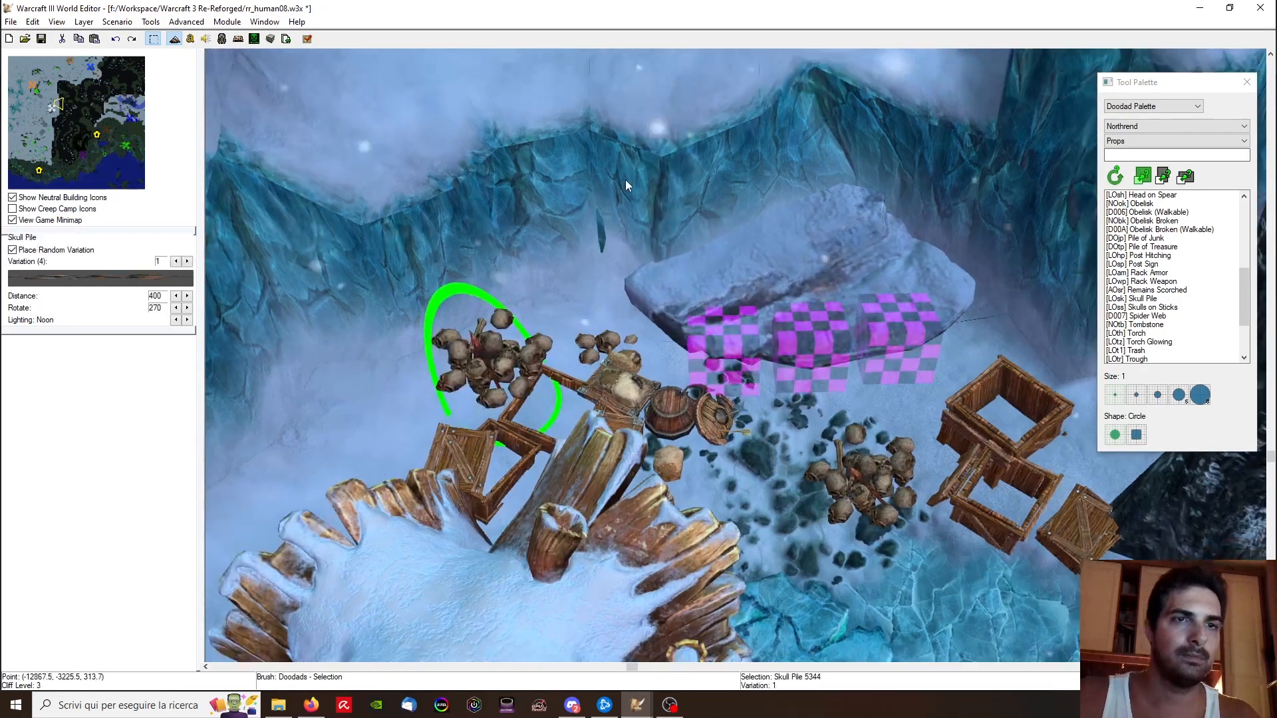
pyautogui.press('KP_Add')
pyautogui.press('KP_Add')
pyautogui.press('KP_Add')
pyautogui.hotkey('ctrl', 'pagedown')
pyautogui.hotkey('ctrl', 'pagedown')
pyautogui.hotkey('ctrl', 'pagedown')
pyautogui.hotkey('ctrl', 'pagedown')
pyautogui.hotkey('ctrl', 'pagedown')
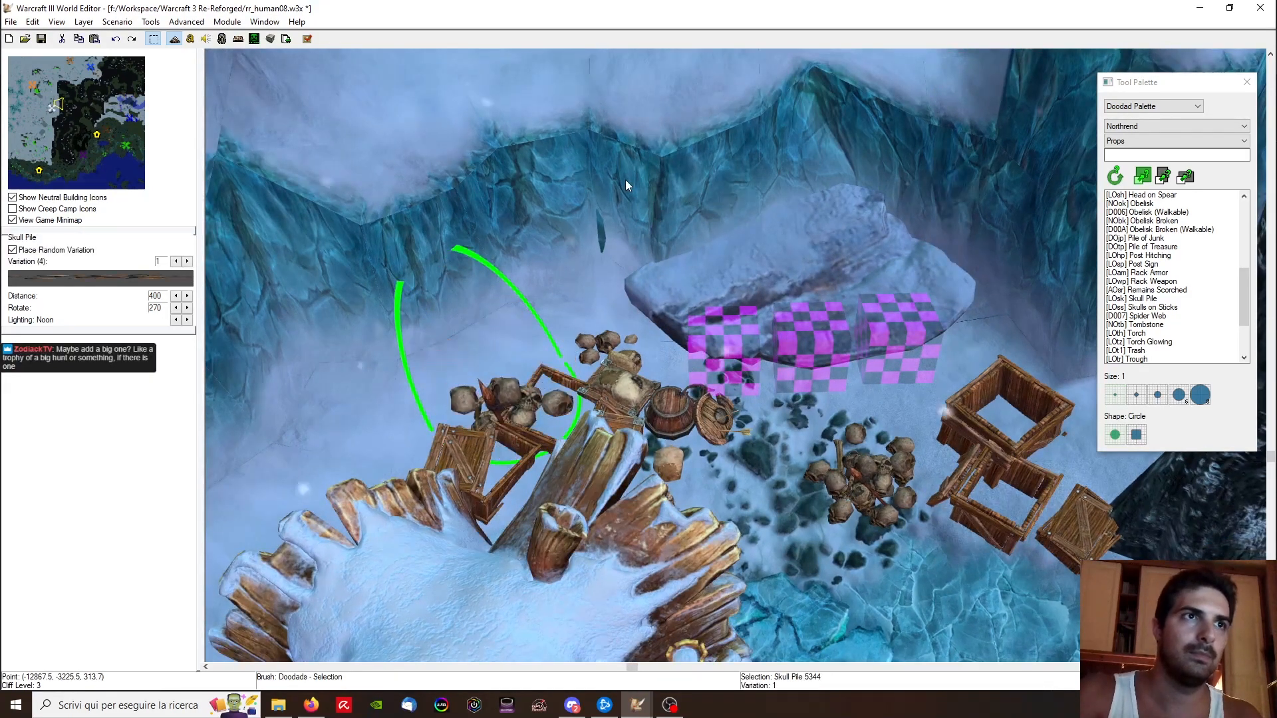
# Step: Move the Skull Pile from the stones to the open snow in front of the dead trees with the red banner and barrels
pyautogui.keyDown('ctrl'); pyautogui.moveTo(812, 313); pyautogui.dragTo(625, 346, button='right'); pyautogui.keyUp('ctrl')
pyautogui.click(775, 392)
pyautogui.scroll(-4, 775, 392)
pyautogui.moveTo(775, 392); pyautogui.dragTo(798, 333, button='right')
pyautogui.moveTo(865, 412); pyautogui.dragTo(466, 385, button='right')
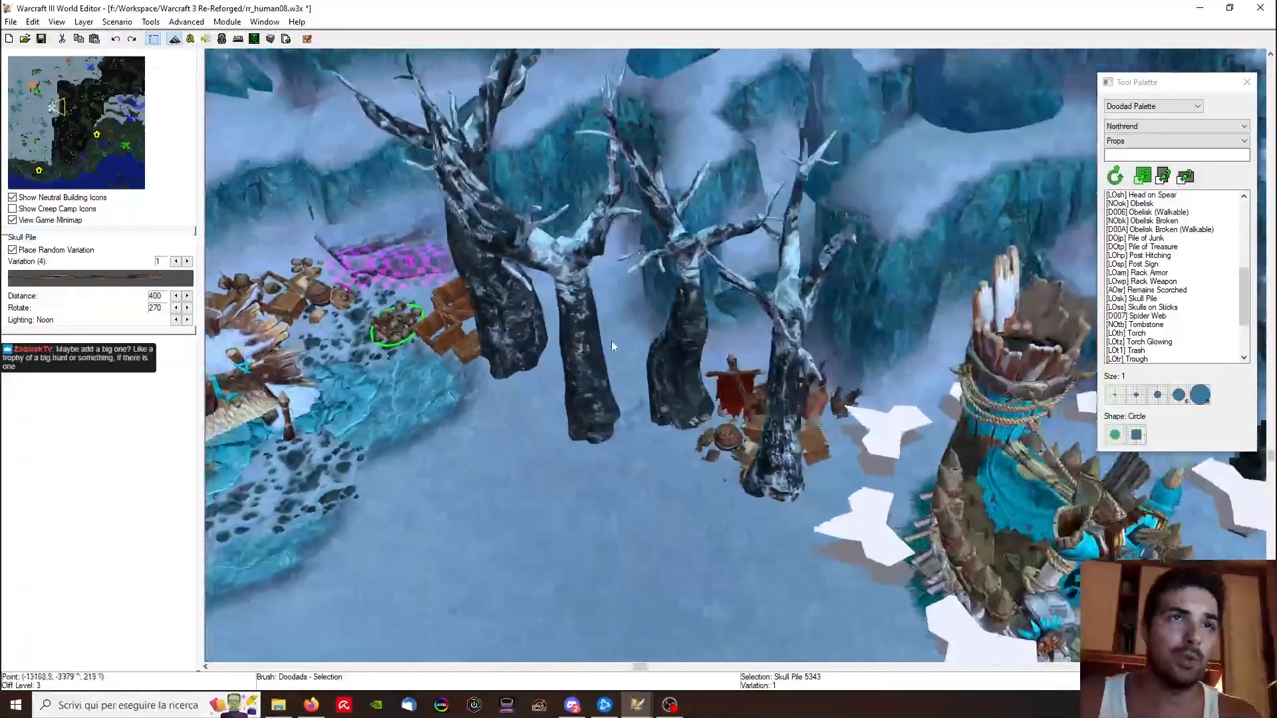
pyautogui.press('Delete')
pyautogui.moveTo(372, 402); pyautogui.dragTo(516, 351, button='right')
pyautogui.moveTo(649, 366); pyautogui.dragTo(551, 389, button='right')
pyautogui.hotkey('ctrl', 'v')
pyautogui.scroll(5, 720, 387)
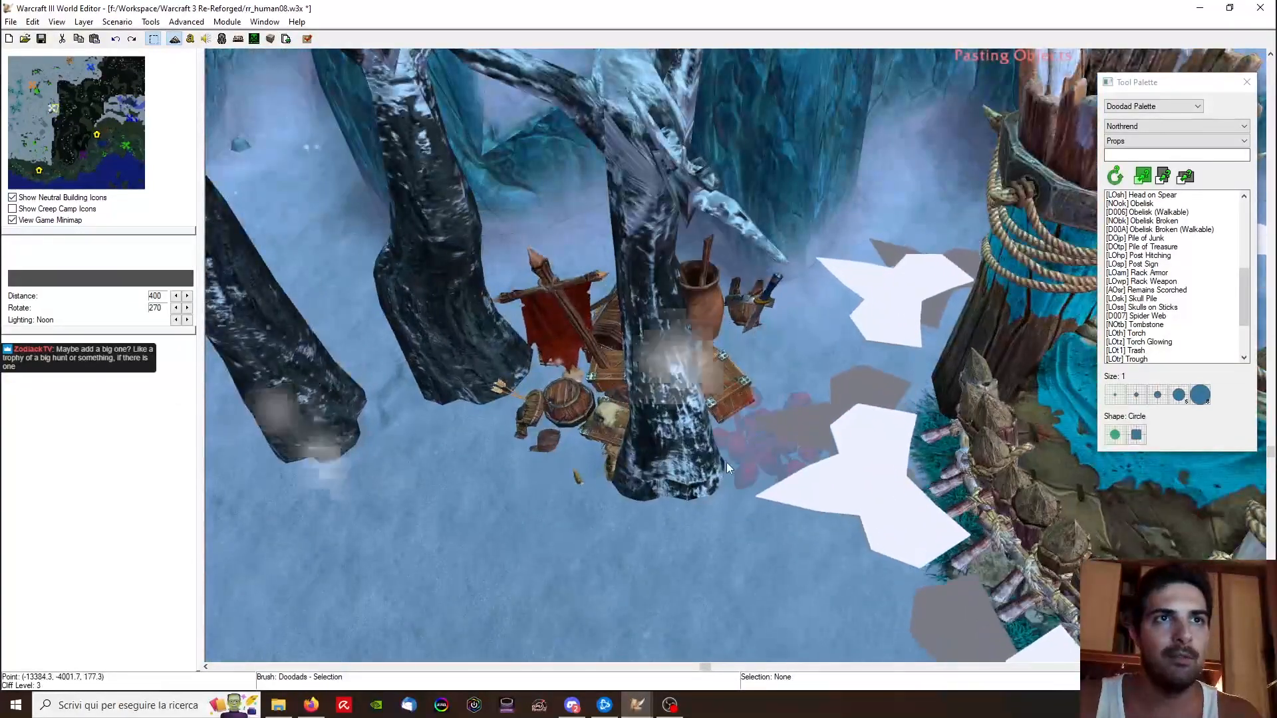
pyautogui.click(512, 518)
# Step: Rotate the moved Skull Pile and enlarge it to 86.65% scale
pyautogui.keyDown('ctrl'); pyautogui.moveTo(574, 510); pyautogui.dragTo(669, 414, button='right'); pyautogui.keyUp('ctrl')
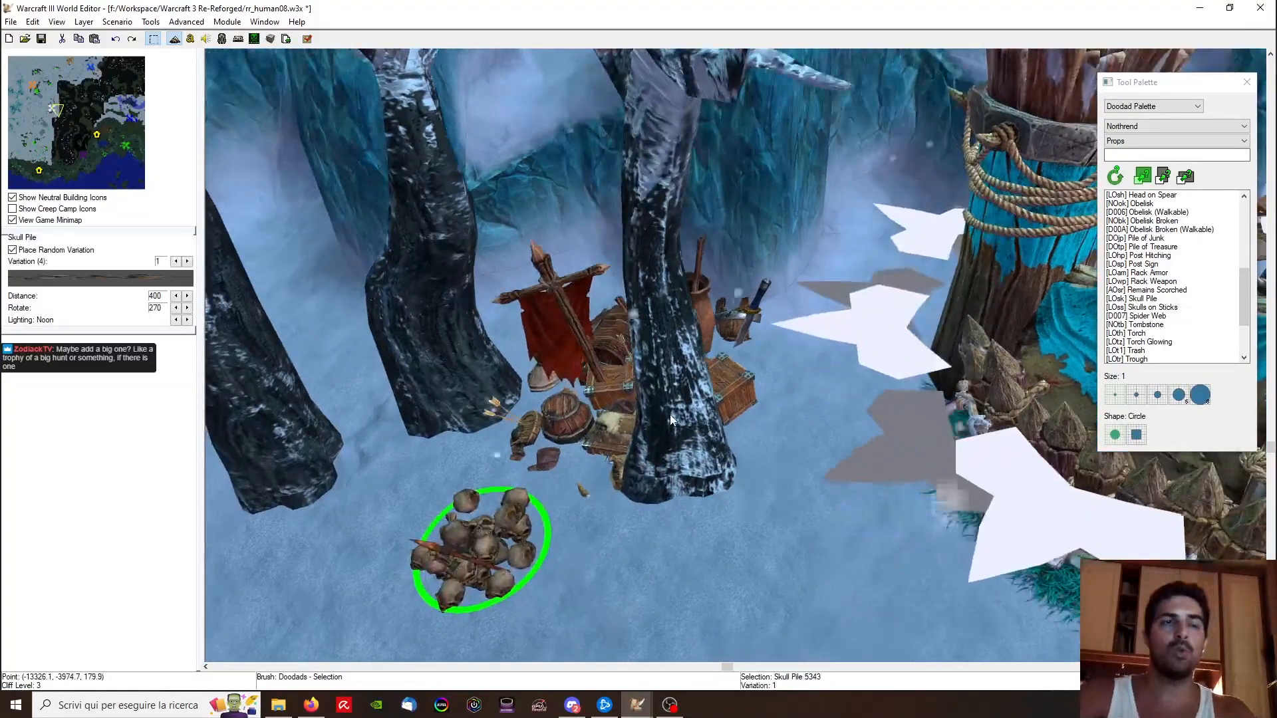
pyautogui.scroll(-2, 433, 364)
pyautogui.keyDown('ctrl'); pyautogui.moveTo(532, 479); pyautogui.dragTo(685, 572); pyautogui.keyUp('ctrl')
pyautogui.press('KP_Add')
pyautogui.press('KP_Add')
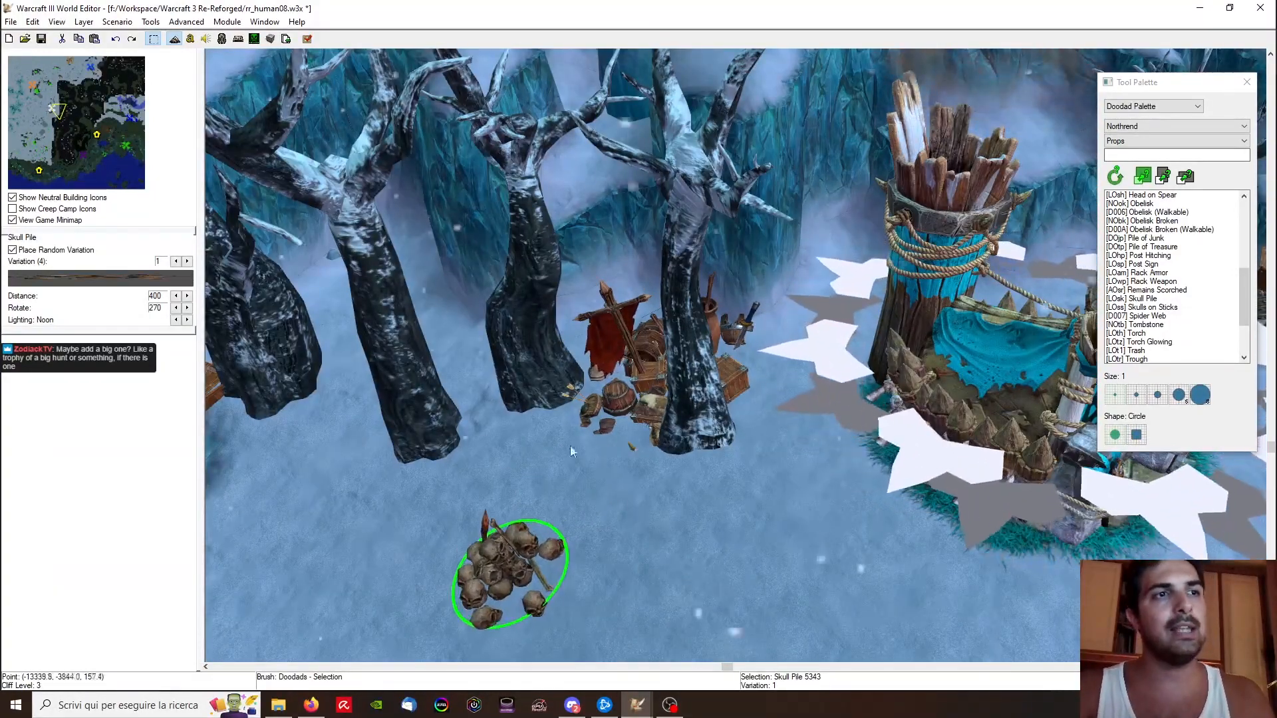
# Step: Compare the Skull Pile's variations 3, 2 and 1 in its properties and set it to variation 0
pyautogui.press('Return')
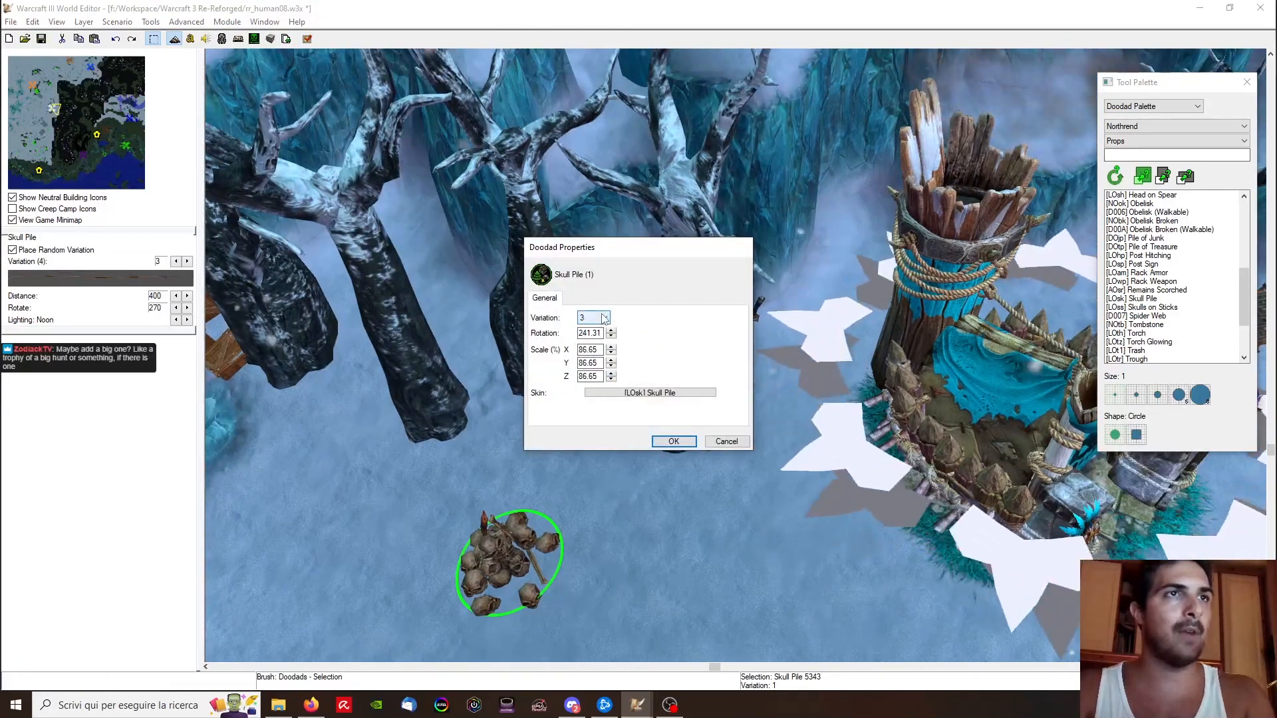
pyautogui.press('Return')
pyautogui.press('Return')
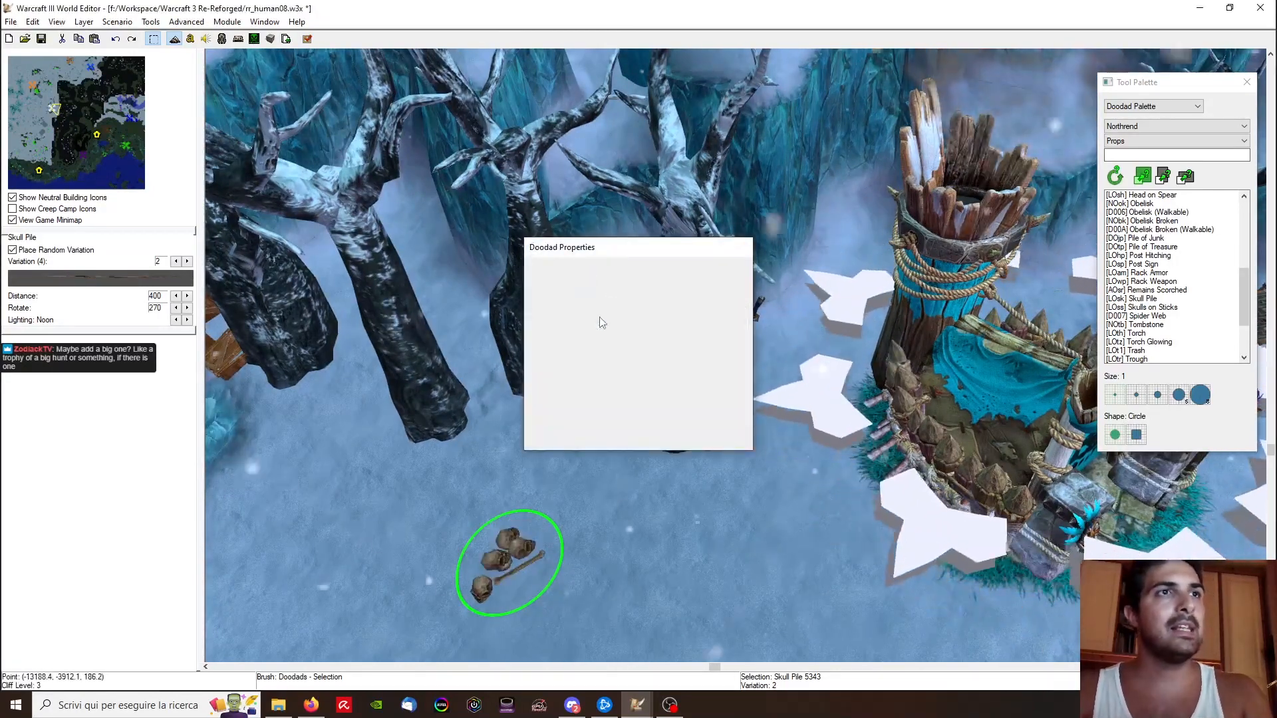
pyautogui.press('Return')
pyautogui.press('Return')
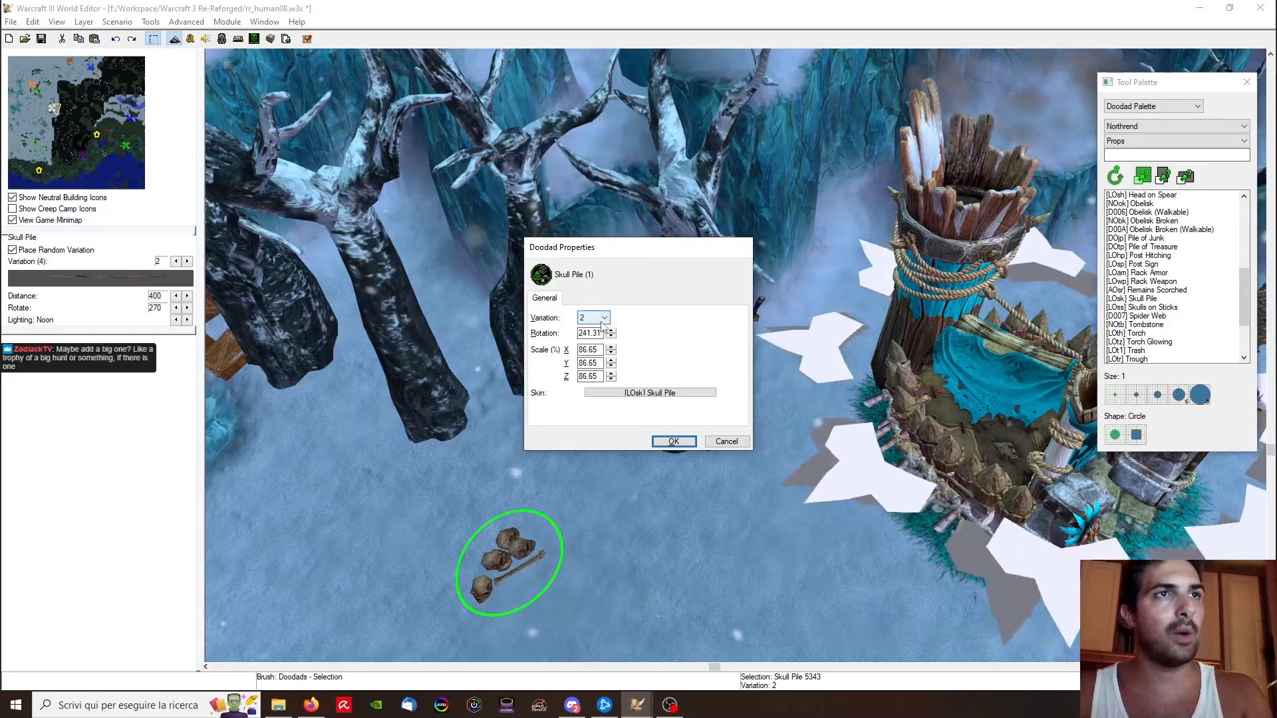
pyautogui.press('Return')
pyautogui.press('Return')
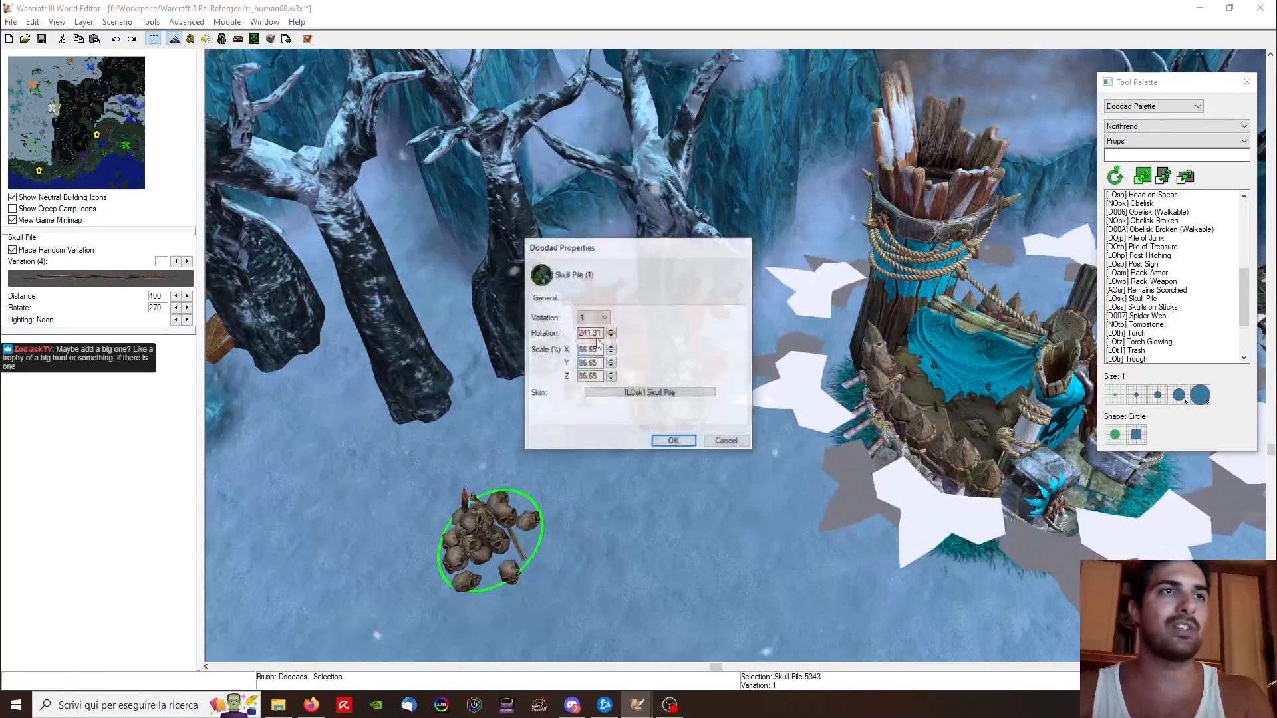
pyautogui.scroll(1, 597, 321)
pyautogui.press('Return')
# Step: Move the Skull Pile next to the barrel and trash at the dead tree's foot and sink it partly into the snow
pyautogui.keyDown('ctrl'); pyautogui.moveTo(622, 379); pyautogui.dragTo(673, 398, button='right'); pyautogui.keyUp('ctrl')
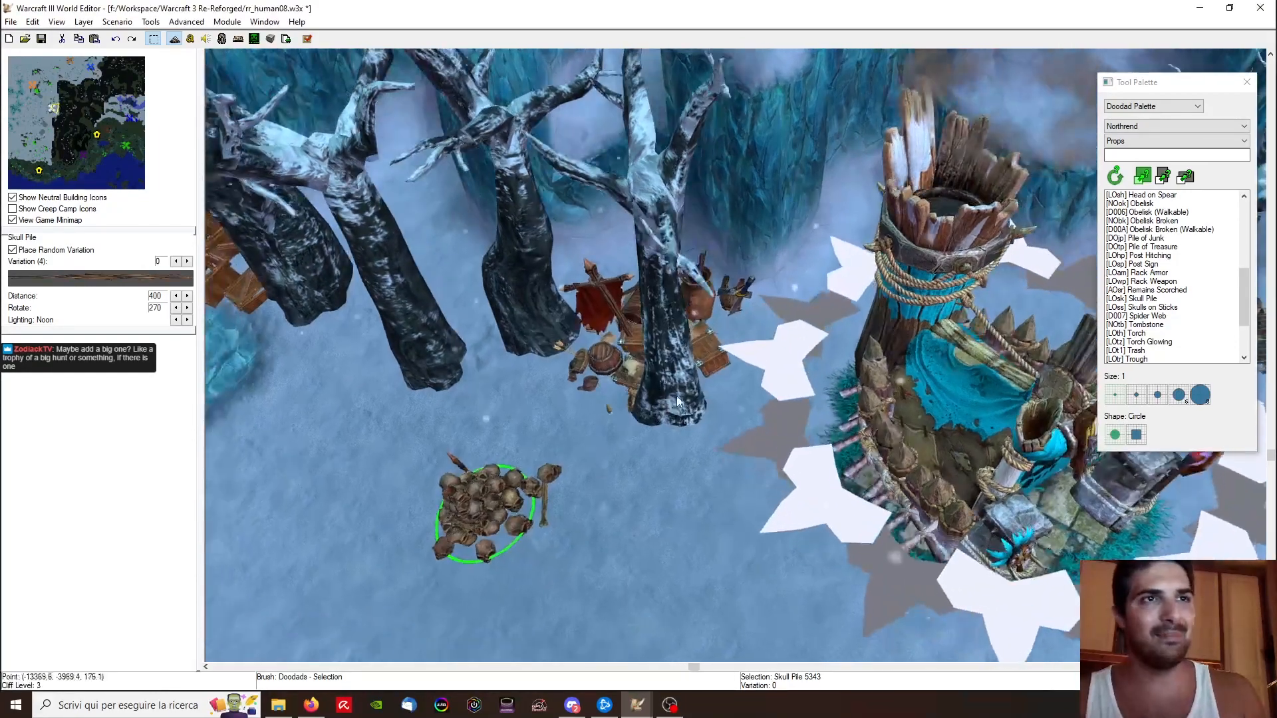
pyautogui.press('Delete')
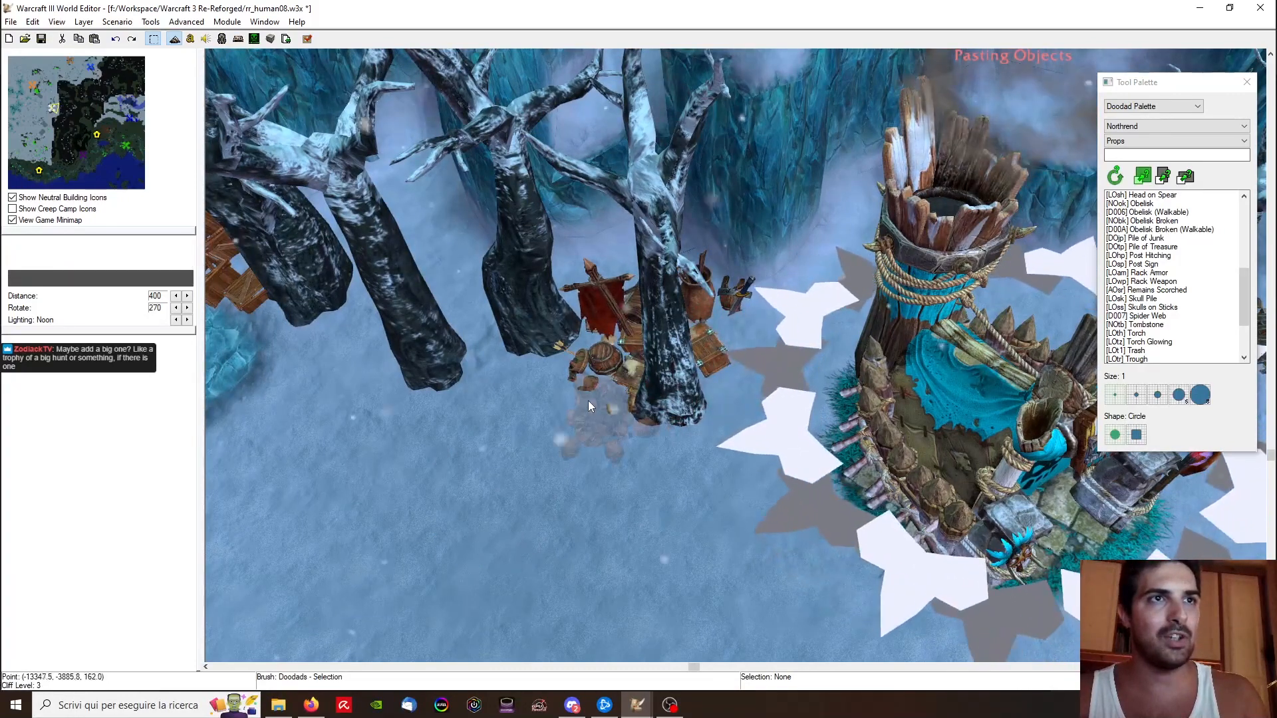
pyautogui.hotkey('ctrl', 'z')
pyautogui.keyDown('ctrl'); pyautogui.moveTo(532, 368); pyautogui.dragTo(564, 452, button='right'); pyautogui.keyUp('ctrl')
pyautogui.hotkey('ctrl', 'pagedown')
pyautogui.hotkey('ctrl', 'pagedown')
pyautogui.hotkey('ctrl', 'pagedown')
pyautogui.hotkey('ctrl', 'pagedown')
# Step: Duplicate the Skull Pile onto the snow in front of the dead trees and set the copy to variation 3
pyautogui.hotkey('ctrl', 'c')
pyautogui.hotkey('ctrl', 'v')
pyautogui.click(487, 493)
pyautogui.doubleClick(487, 494)
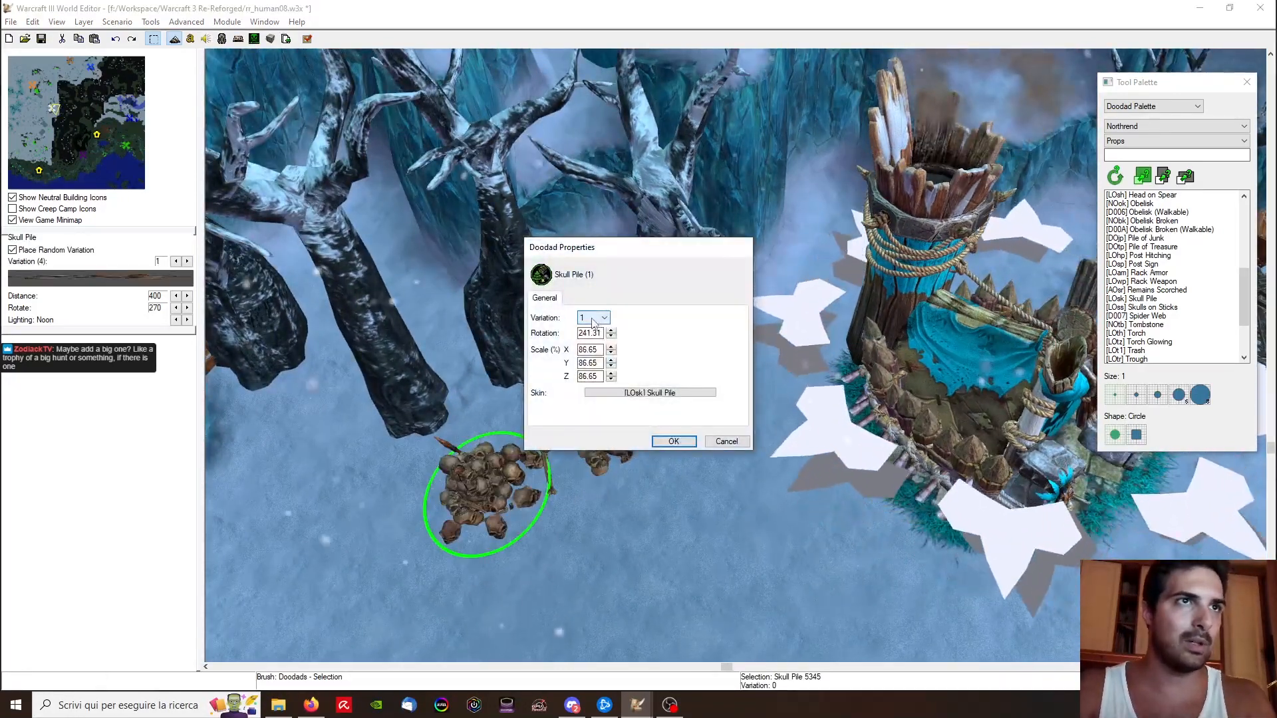
pyautogui.scroll(-2, 591, 319)
pyautogui.press('Return')
# Step: Move the variation 3 Skull Pile to the foot of the neighbouring dead tree beside the trash, and deselect it
pyautogui.hotkey('ctrl', 'x')
pyautogui.hotkey('ctrl', 'v')
pyautogui.click(545, 425)
pyautogui.scroll(-3, 638, 403)
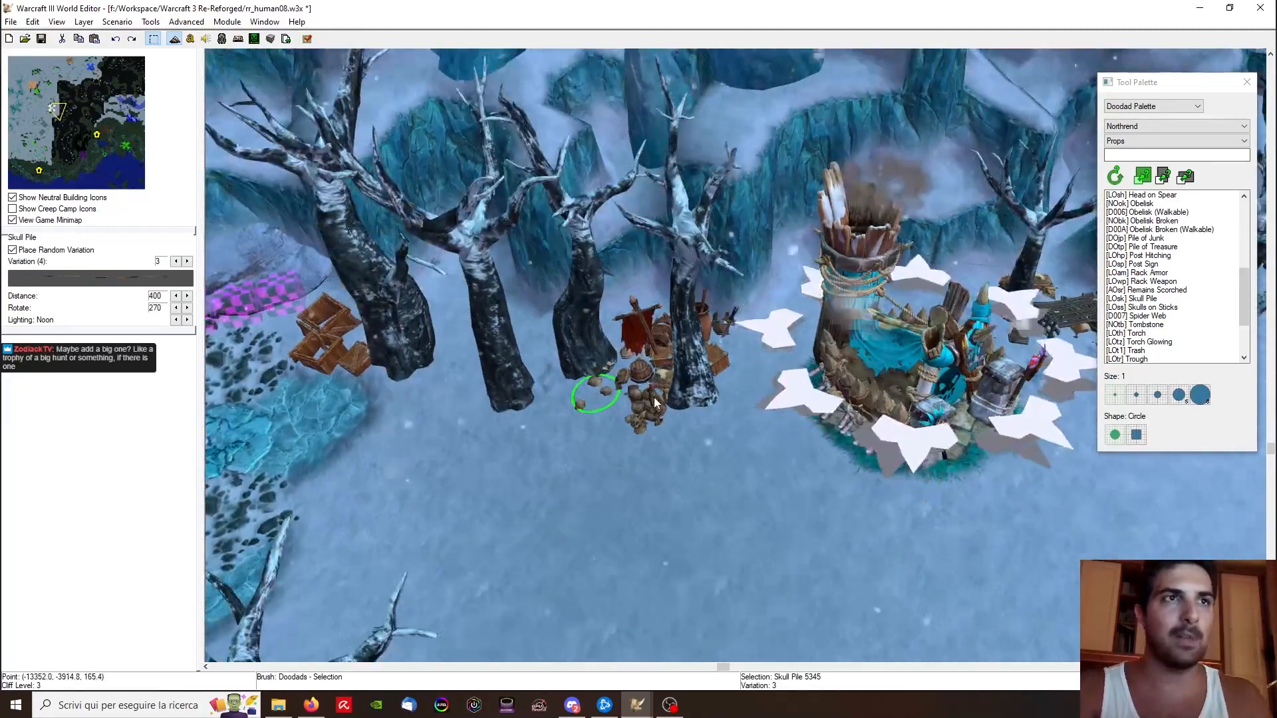
pyautogui.click(597, 520)
# Step: Switch to the game camera and examine the decorated village from several distances and angles
pyautogui.scroll(-3, 597, 520)
pyautogui.hotkey('ctrl', 'shift', 'c')
pyautogui.scroll(-4, 694, 421)
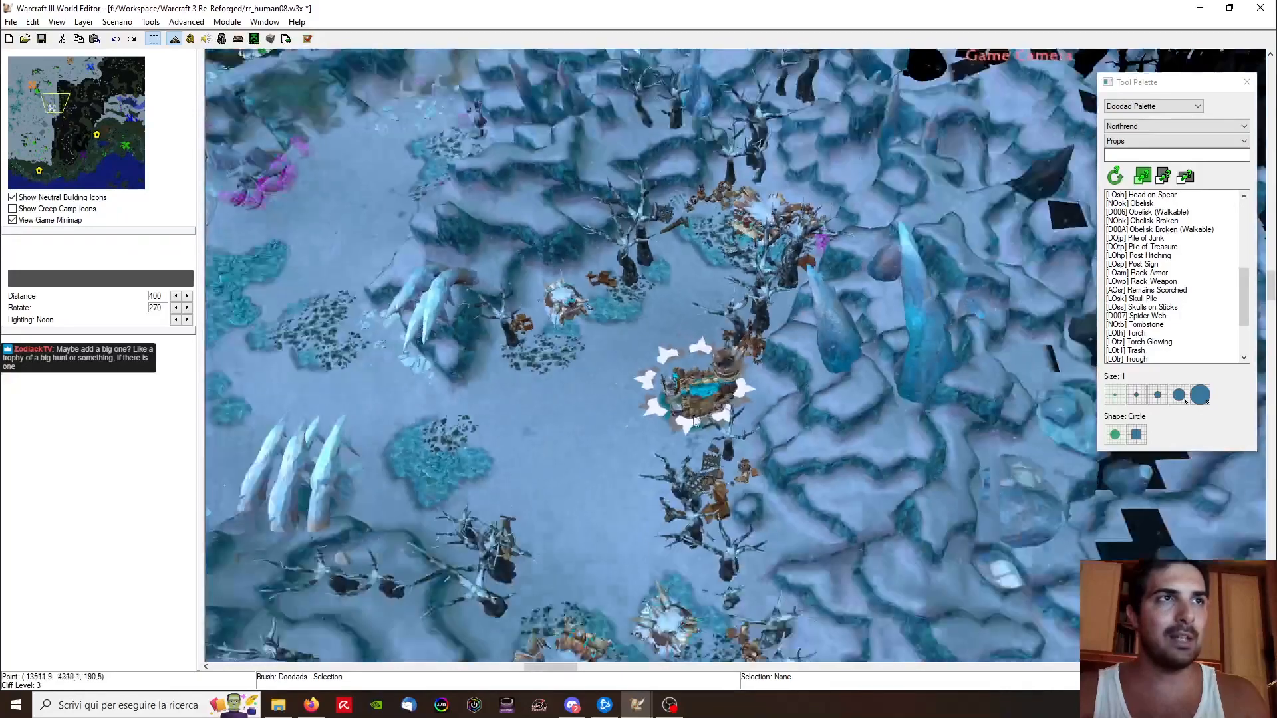
pyautogui.scroll(3, 688, 409)
pyautogui.scroll(-4, 687, 409)
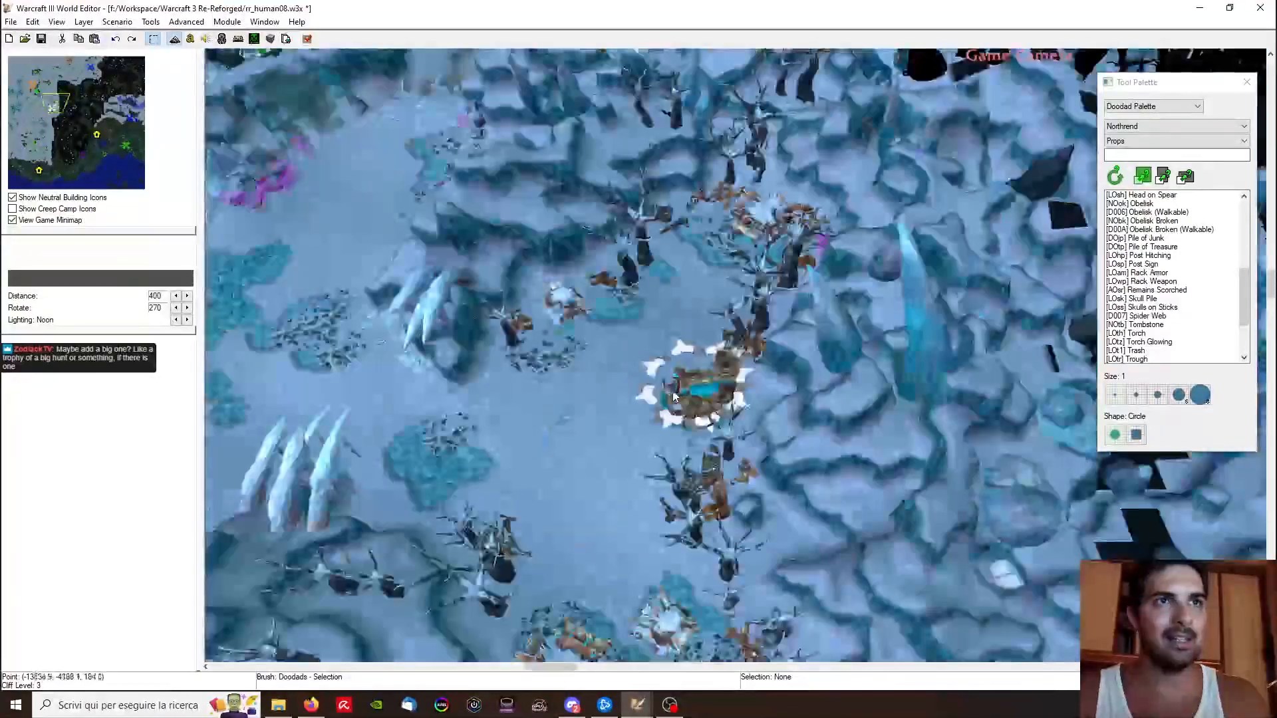
pyautogui.scroll(5, 674, 389)
pyautogui.scroll(-5, 673, 389)
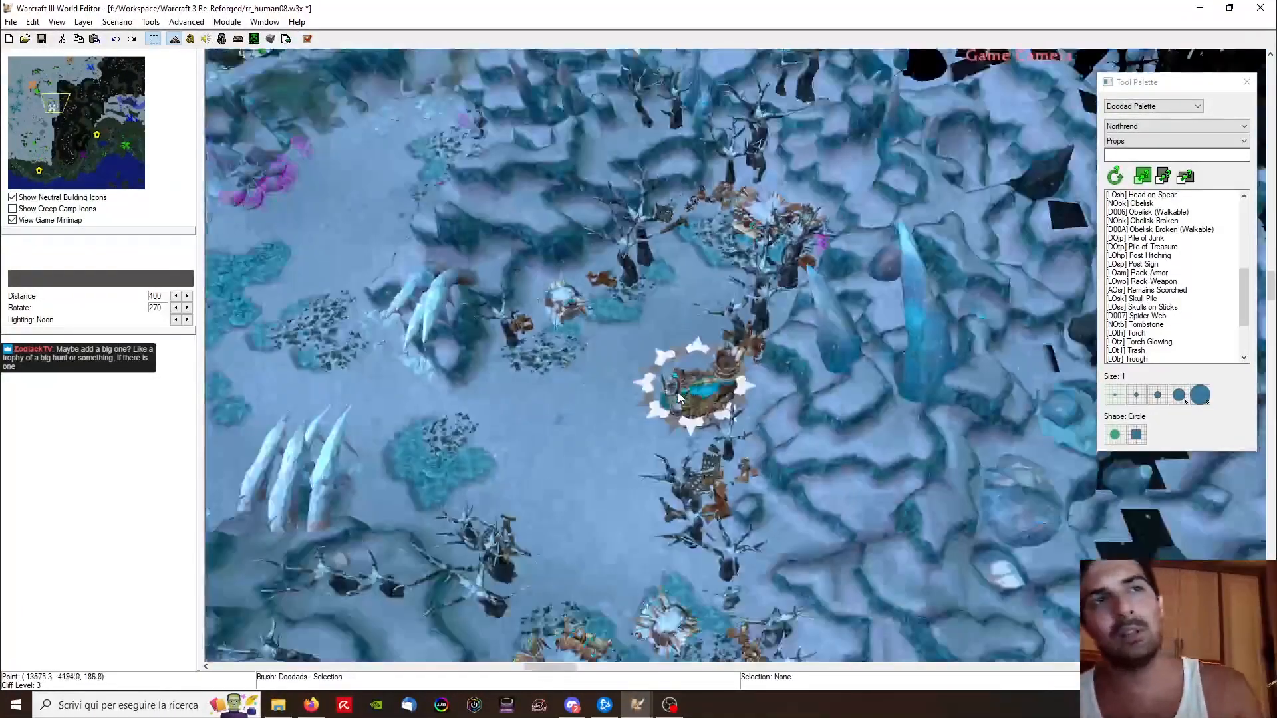
pyautogui.scroll(3, 683, 384)
pyautogui.scroll(-4, 684, 383)
pyautogui.scroll(5, 692, 390)
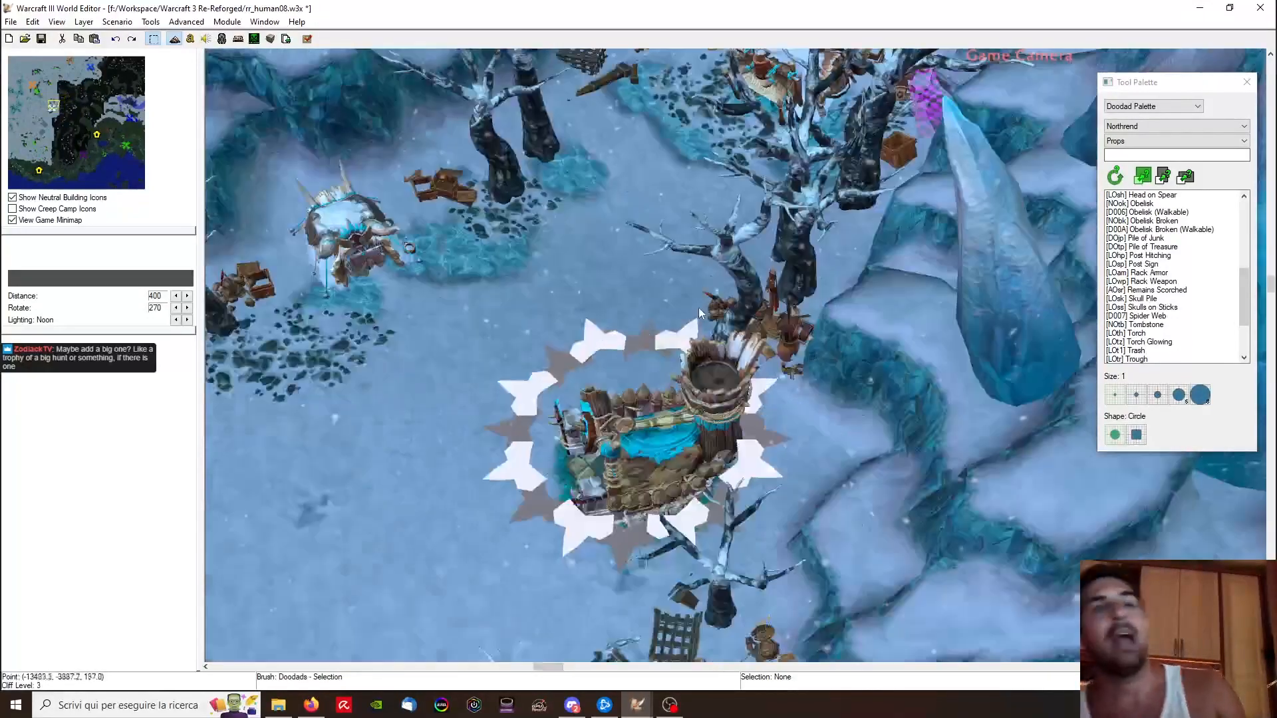
pyautogui.scroll(-1, 685, 349)
pyautogui.keyDown('ctrl'); pyautogui.moveTo(589, 401); pyautogui.dragTo(692, 344, button='right'); pyautogui.keyUp('ctrl')
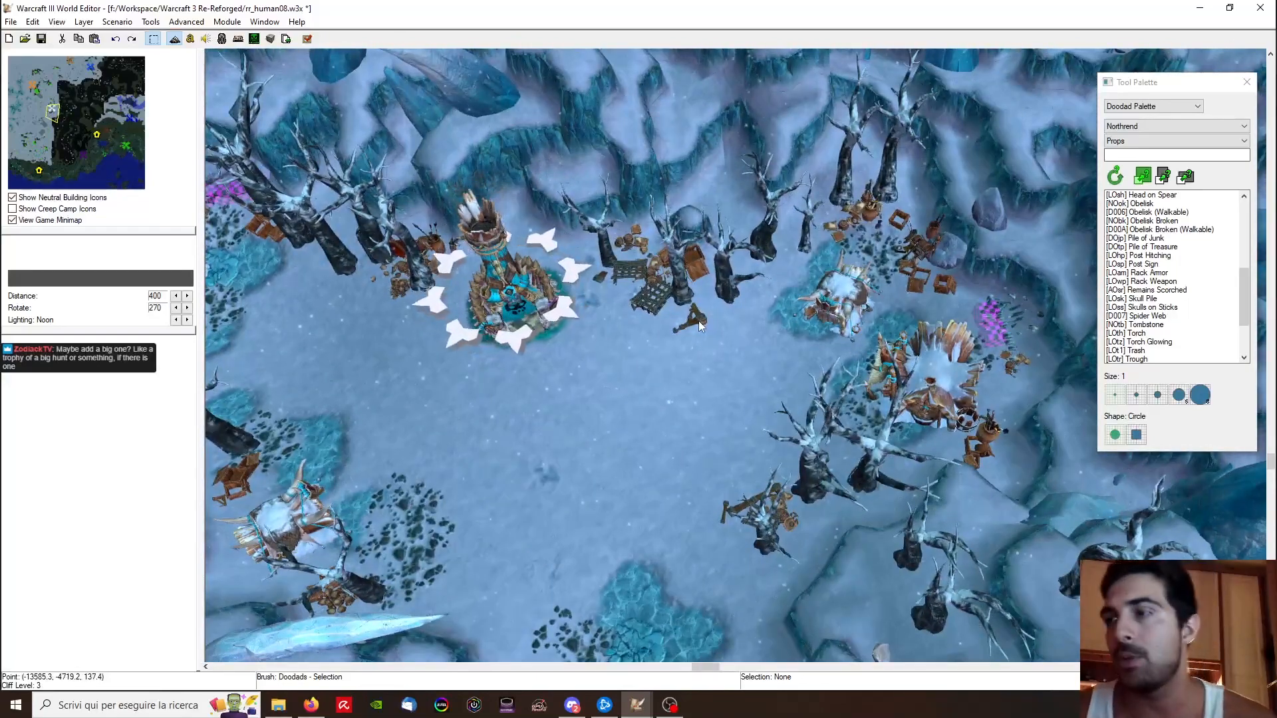
pyautogui.keyDown('ctrl'); pyautogui.moveTo(698, 325); pyautogui.dragTo(514, 204, button='right'); pyautogui.keyUp('ctrl')
pyautogui.scroll(-2, 542, 341)
pyautogui.scroll(5, 740, 359)
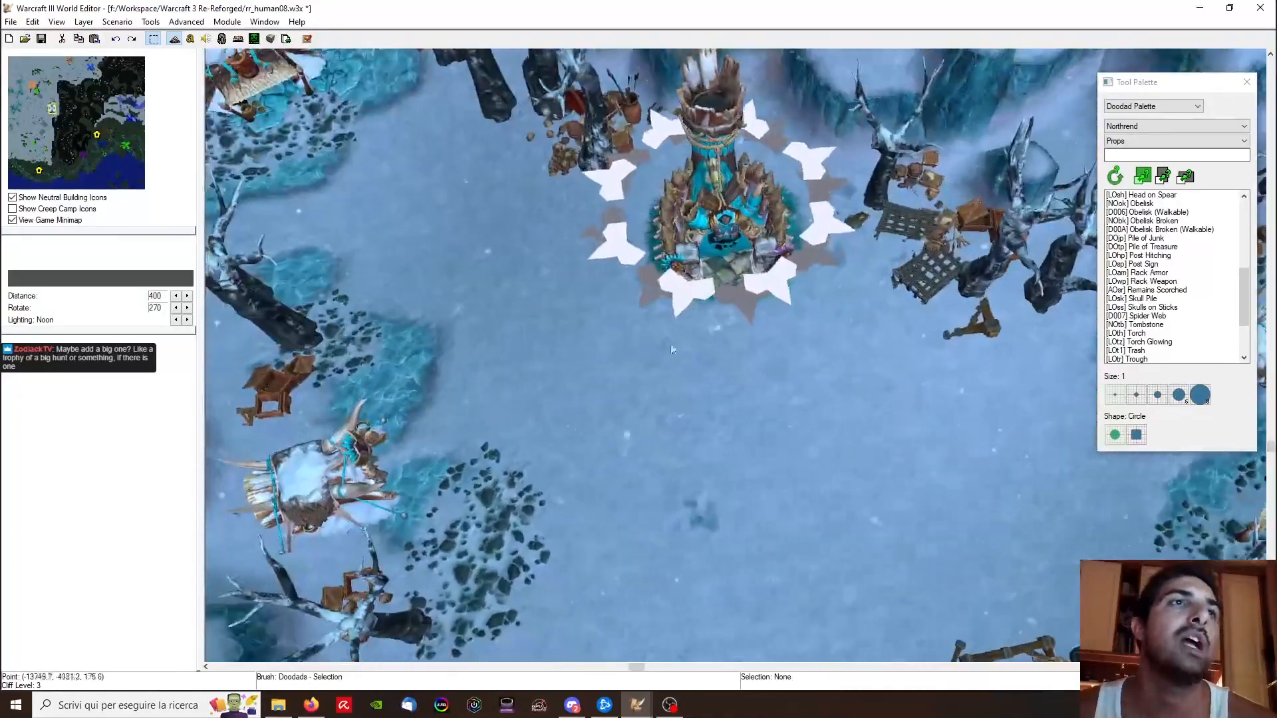
pyautogui.scroll(-3, 604, 357)
pyautogui.keyDown('ctrl'); pyautogui.moveTo(885, 429); pyautogui.dragTo(881, 331, button='right'); pyautogui.keyUp('ctrl')
# Step: Preview the Skulls on Sticks doodad on the open snow between the huts and the dead trees
pyautogui.scroll(3, 881, 332)
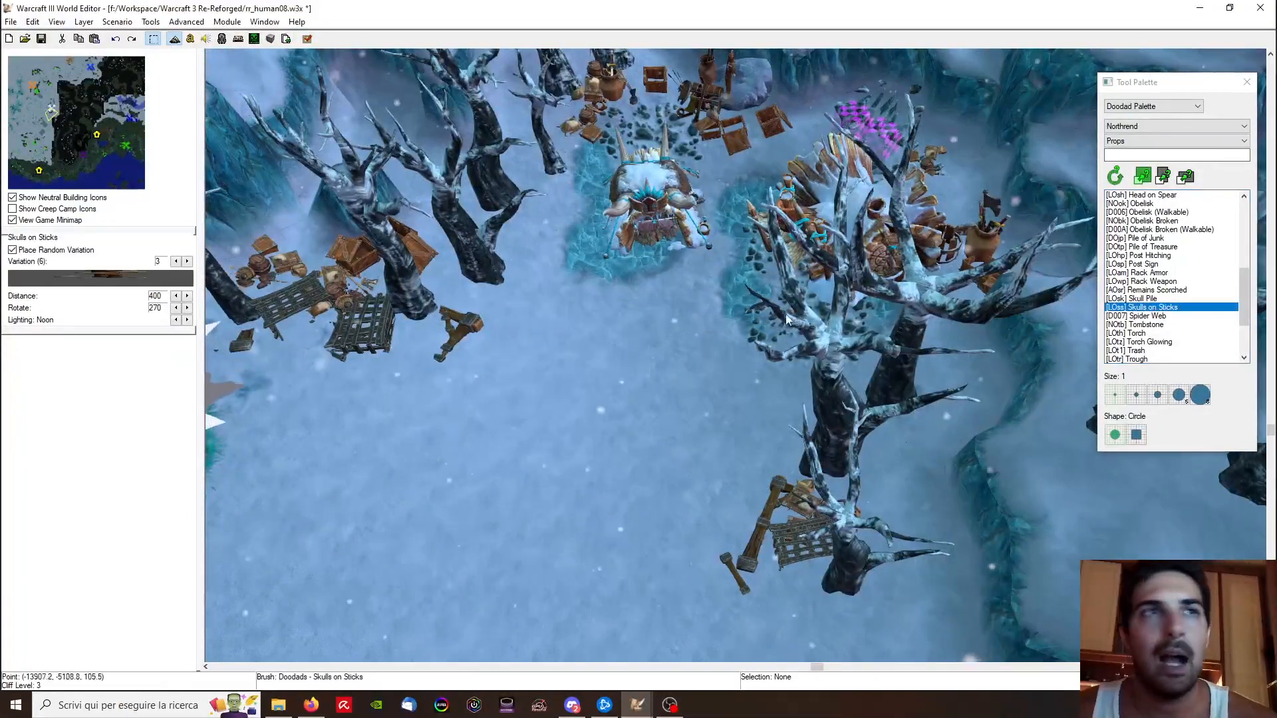
pyautogui.moveTo(778, 342); pyautogui.dragTo(767, 405, button='right')
pyautogui.scroll(2, 767, 405)
pyautogui.press('space')
pyautogui.scroll(-2, 694, 309)
pyautogui.moveTo(694, 309)
pyautogui.mouseDown(button='right')
pyautogui.moveTo(797, 352)
pyautogui.moveTo(765, 100)
pyautogui.mouseUp(button='right')
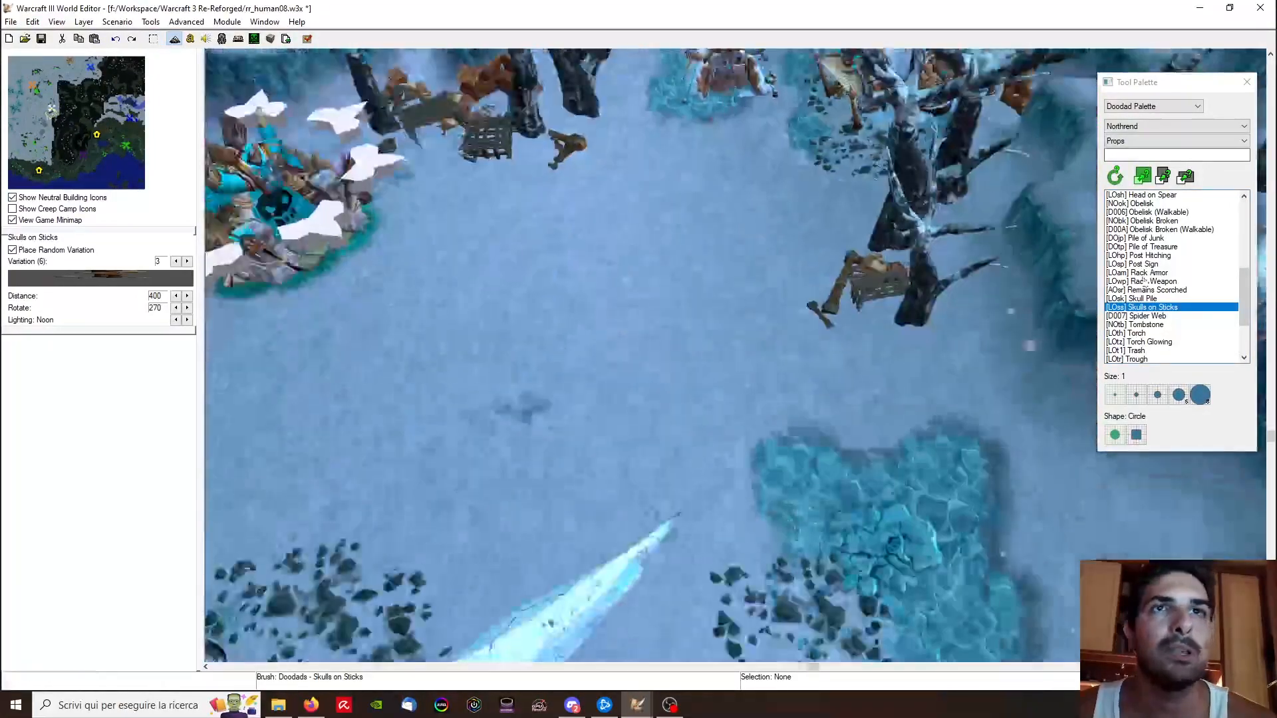
# Step: Try a Skull Pile at the foot of the thick dead tree near the cage and fallen posts, and undo the placement
pyautogui.click(1151, 298)
pyautogui.scroll(5, 816, 421)
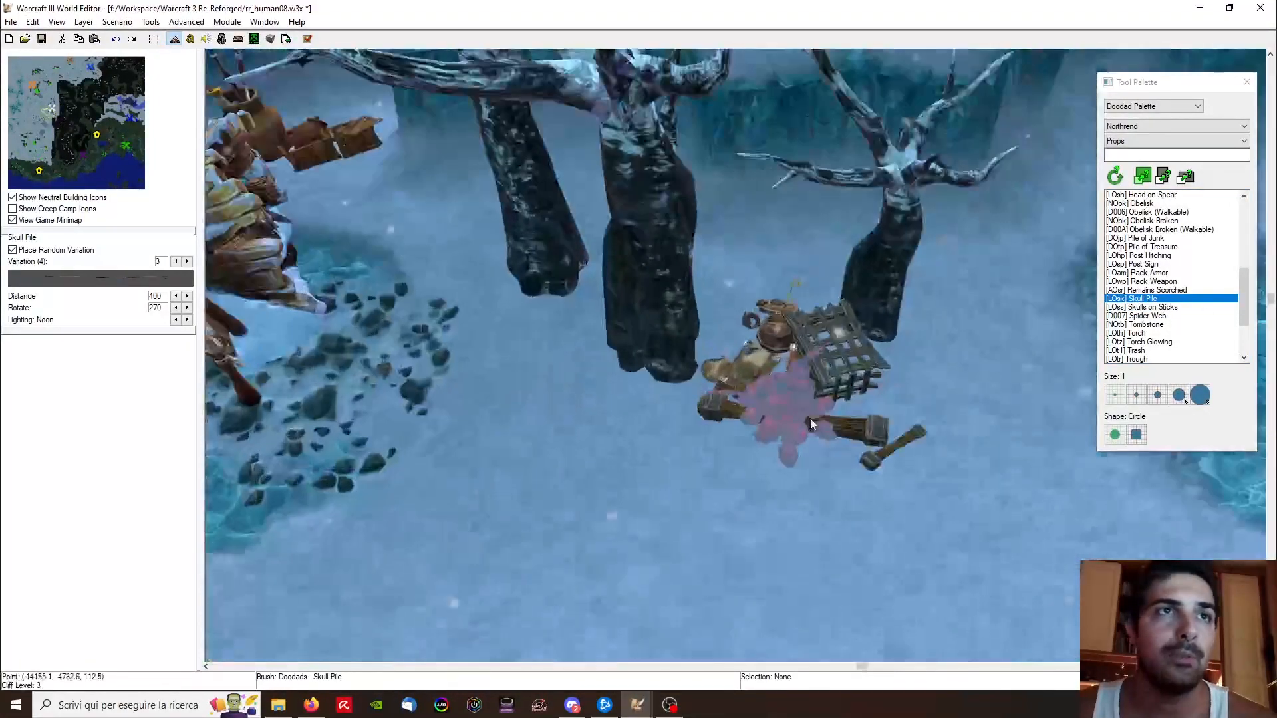
pyautogui.click(666, 418)
pyautogui.keyDown('ctrl'); pyautogui.moveTo(666, 419); pyautogui.dragTo(723, 365, button='right'); pyautogui.keyUp('ctrl')
pyautogui.hotkey('ctrl', 'z')
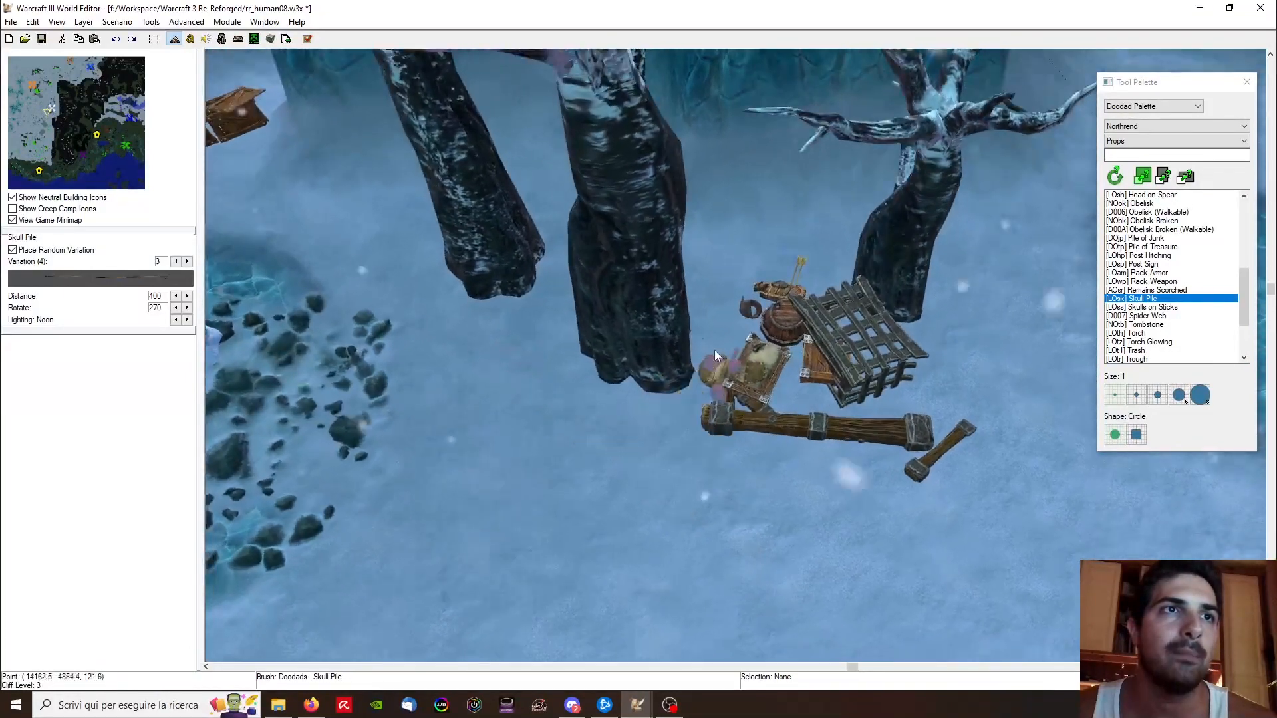
# Step: Place a Skull Pile between the cage's outer corner and the fallen wooden posts, and select it
pyautogui.keyDown('ctrl'); pyautogui.moveTo(1003, 371); pyautogui.dragTo(745, 379, button='right'); pyautogui.keyUp('ctrl')
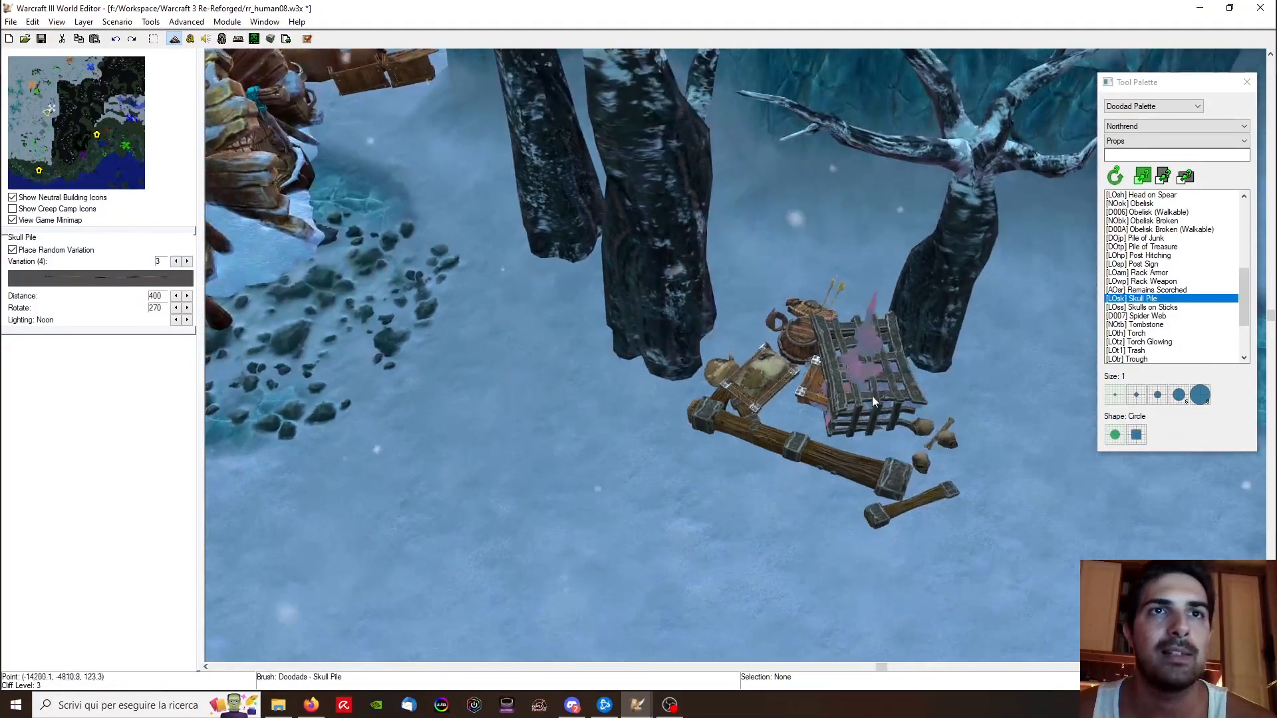
pyautogui.press('space')
pyautogui.click(954, 435)
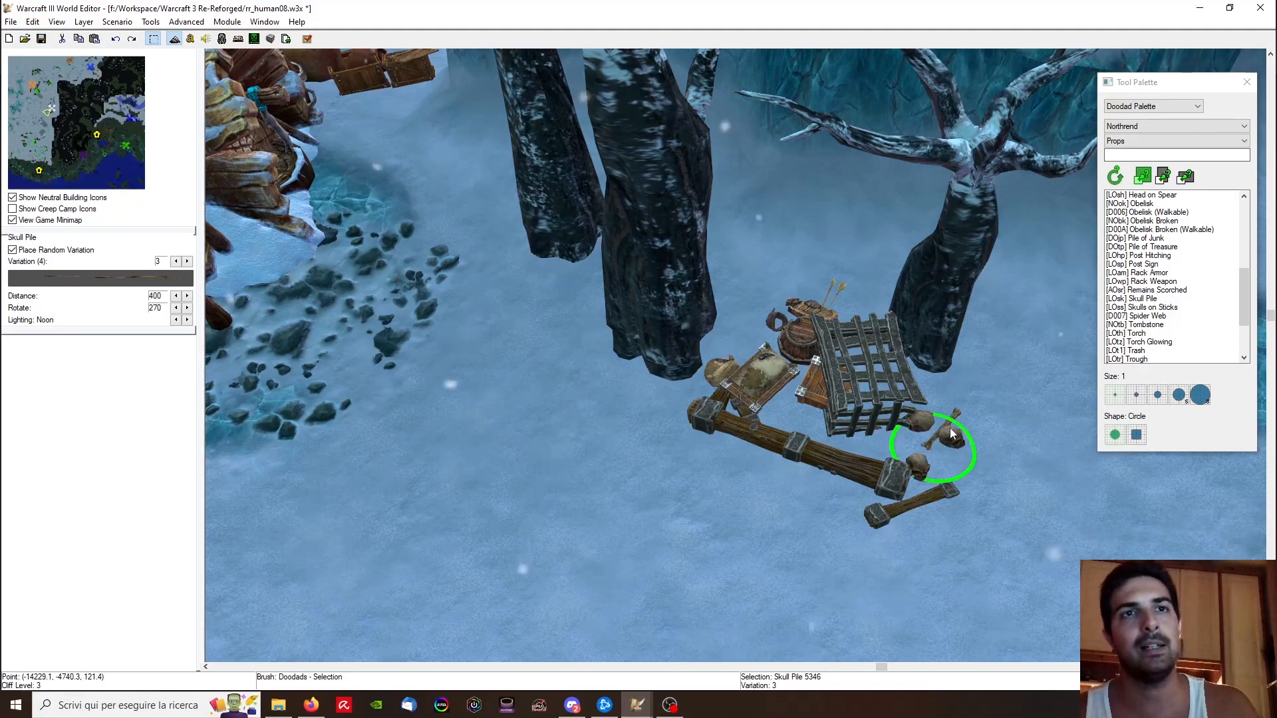
# Step: Paste a copy of the skull pile, change it to variation 2, and put it behind the thick dead tree near the cage
pyautogui.hotkey('ctrl', 'v')
pyautogui.click(519, 435)
pyautogui.press('Return')
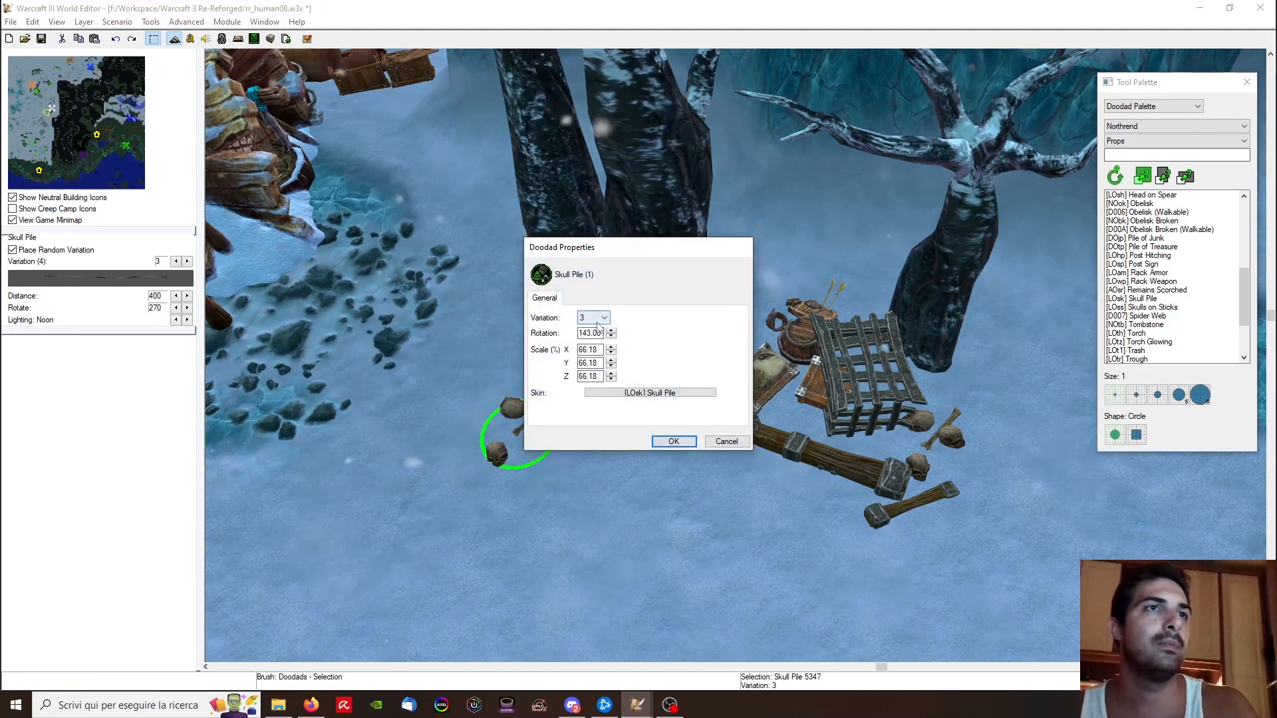
pyautogui.click(674, 441)
pyautogui.click(746, 304)
pyautogui.keyDown('ctrl'); pyautogui.moveTo(746, 305); pyautogui.dragTo(708, 298, button='right'); pyautogui.keyUp('ctrl')
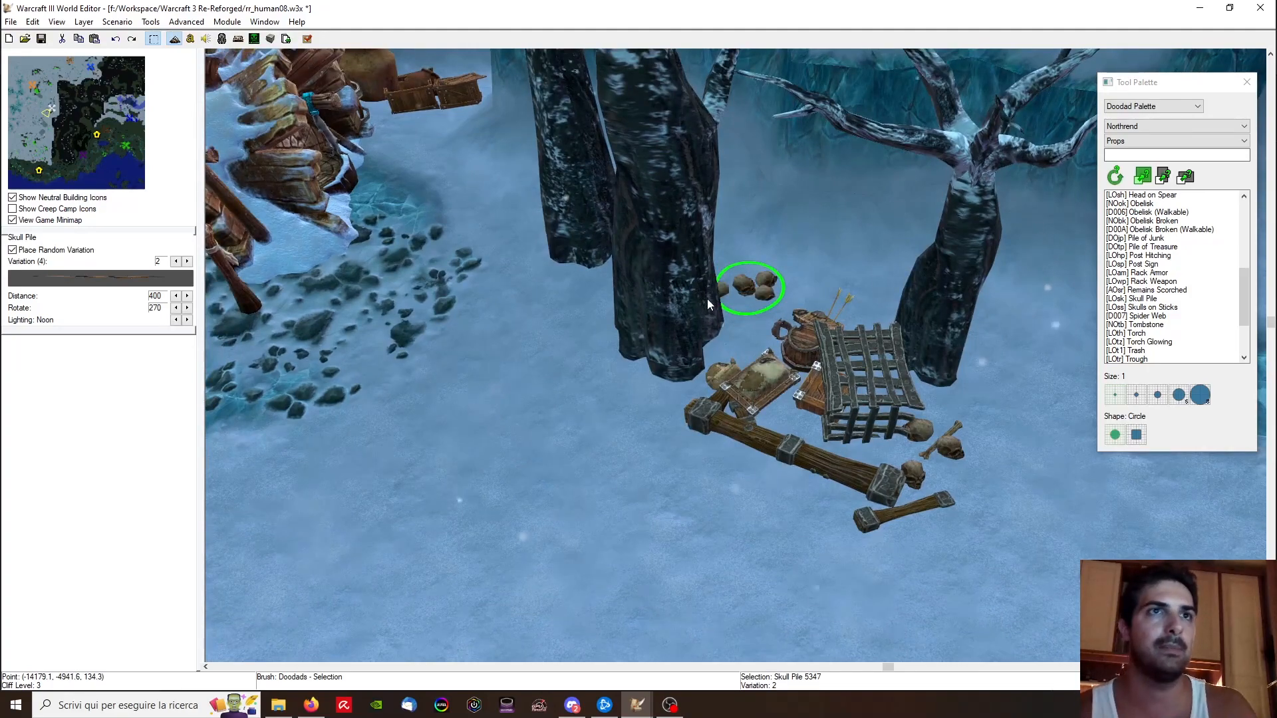
# Step: Place a Skull Pile beside the open crate and junk in front of the boulder
pyautogui.scroll(-2, 474, 341)
pyautogui.moveTo(473, 342); pyautogui.dragTo(752, 362, button='right')
pyautogui.scroll(-4, 752, 361)
pyautogui.moveTo(577, 452); pyautogui.dragTo(764, 429, button='right')
pyautogui.click(1158, 309)
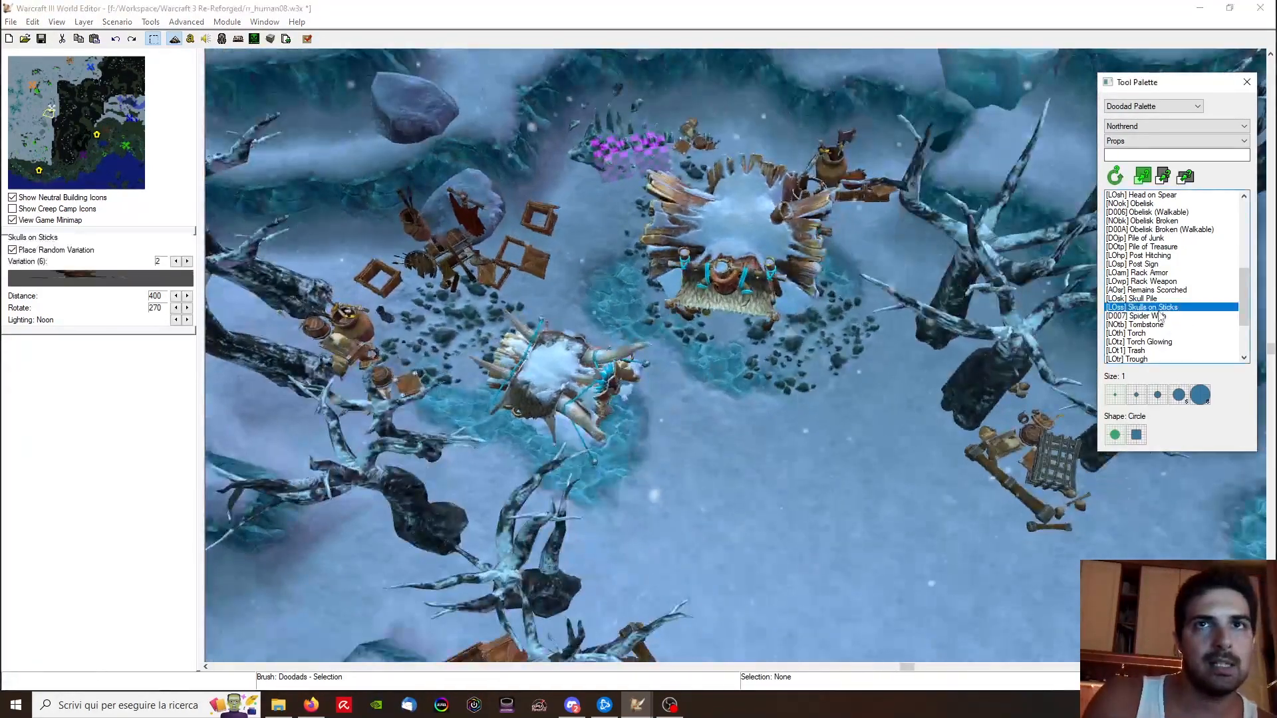
pyautogui.click(1138, 298)
pyautogui.scroll(5, 694, 304)
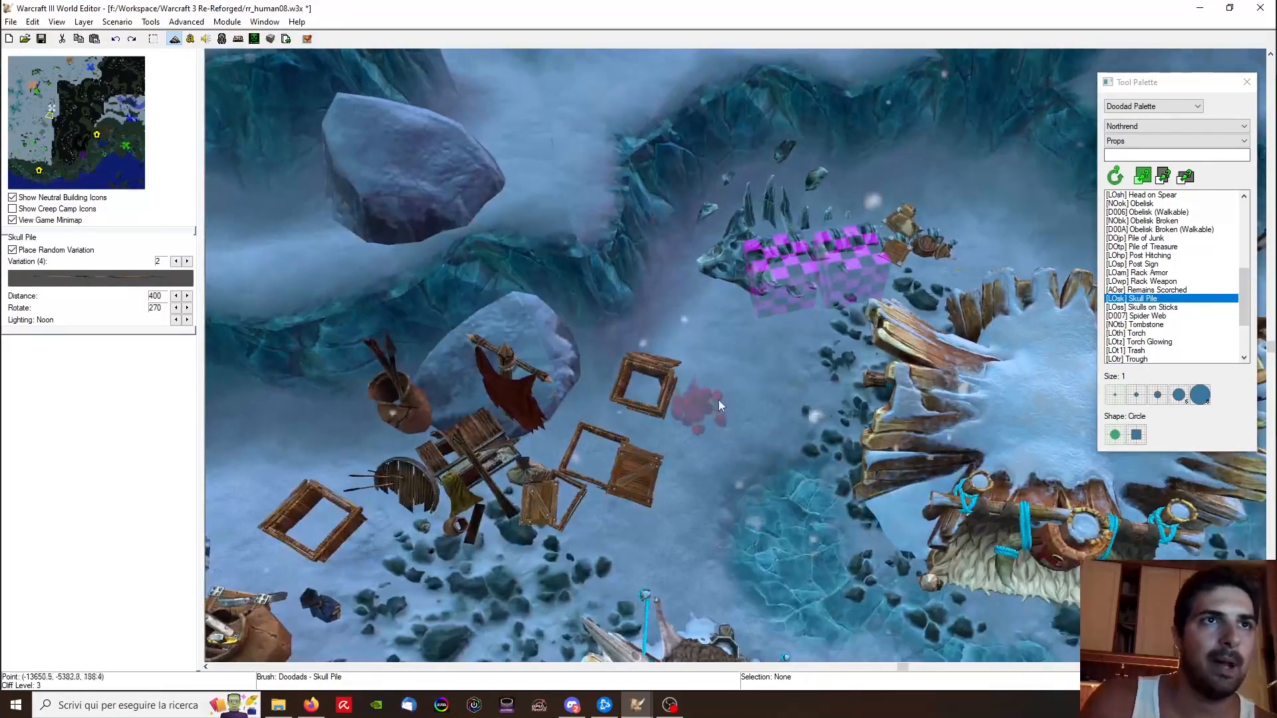
pyautogui.moveTo(718, 400)
pyautogui.mouseDown(button='right')
pyautogui.moveTo(807, 304)
pyautogui.moveTo(409, 249)
pyautogui.moveTo(492, 340)
pyautogui.moveTo(536, 494)
pyautogui.mouseUp(button='right')
pyautogui.click(503, 388)
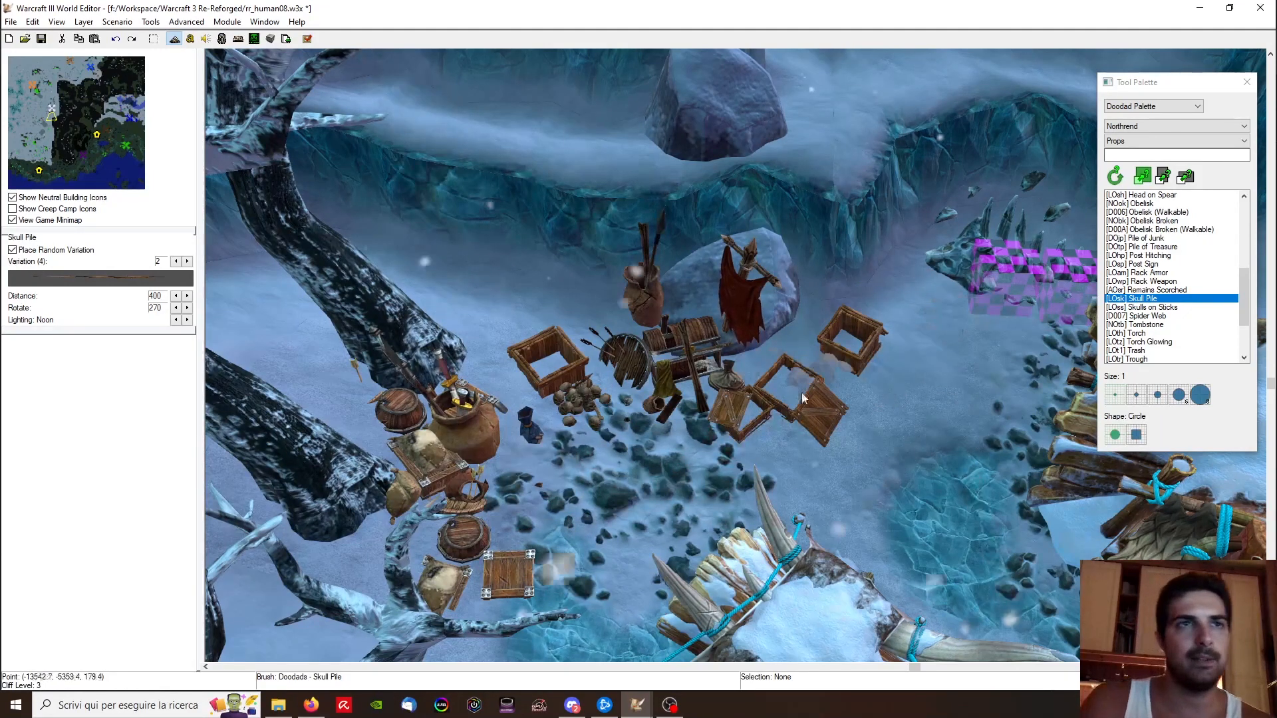
# Step: Select the skull pile beside the open crate, enlarge it, and lower it slightly into the snow
pyautogui.press('space')
pyautogui.click(581, 400)
pyautogui.press('KP_Add')
pyautogui.press('KP_Add')
pyautogui.press('KP_Add')
pyautogui.press('KP_Add')
pyautogui.press('KP_Add')
pyautogui.press('KP_Add')
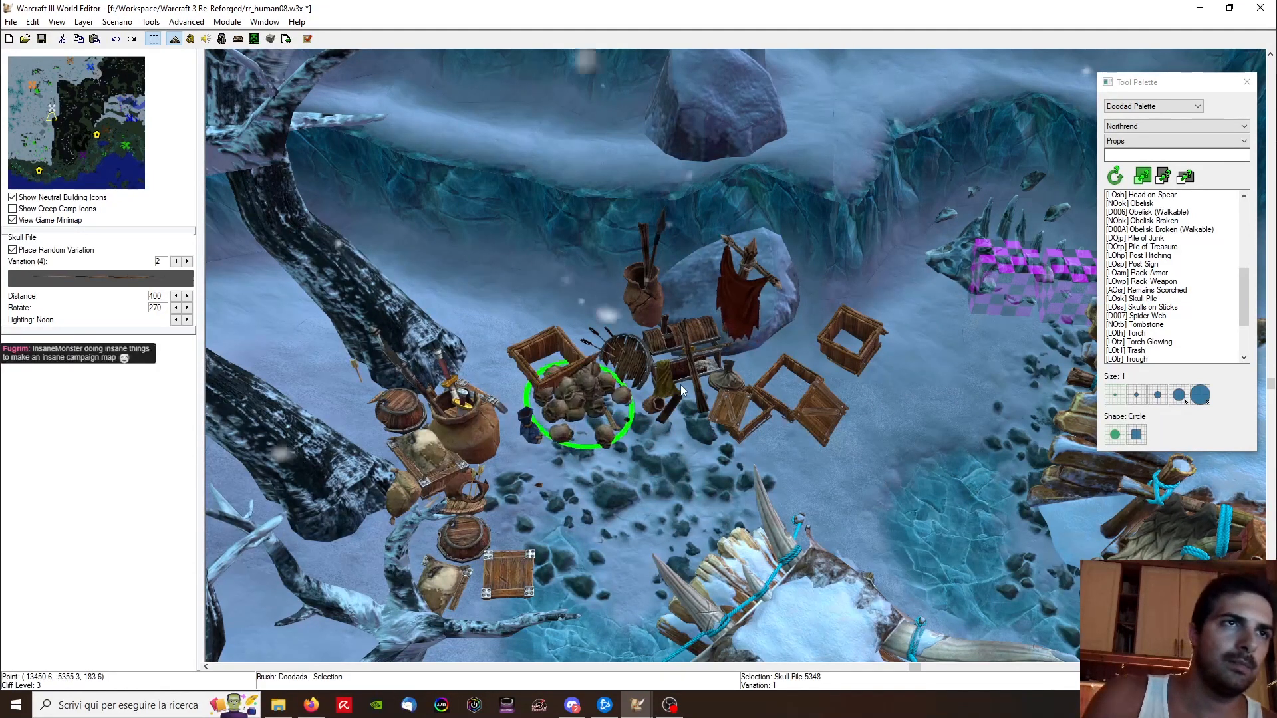
pyautogui.hotkey('ctrl', 'pagedown')
# Step: Paste a copy of the skull pile beside the sacks and crates near the dead trees, and change it to variation 2
pyautogui.hotkey('ctrl', 'c')
pyautogui.hotkey('ctrl', 'v')
pyautogui.keyDown('ctrl'); pyautogui.moveTo(494, 360); pyautogui.dragTo(506, 418, button='right'); pyautogui.keyUp('ctrl')
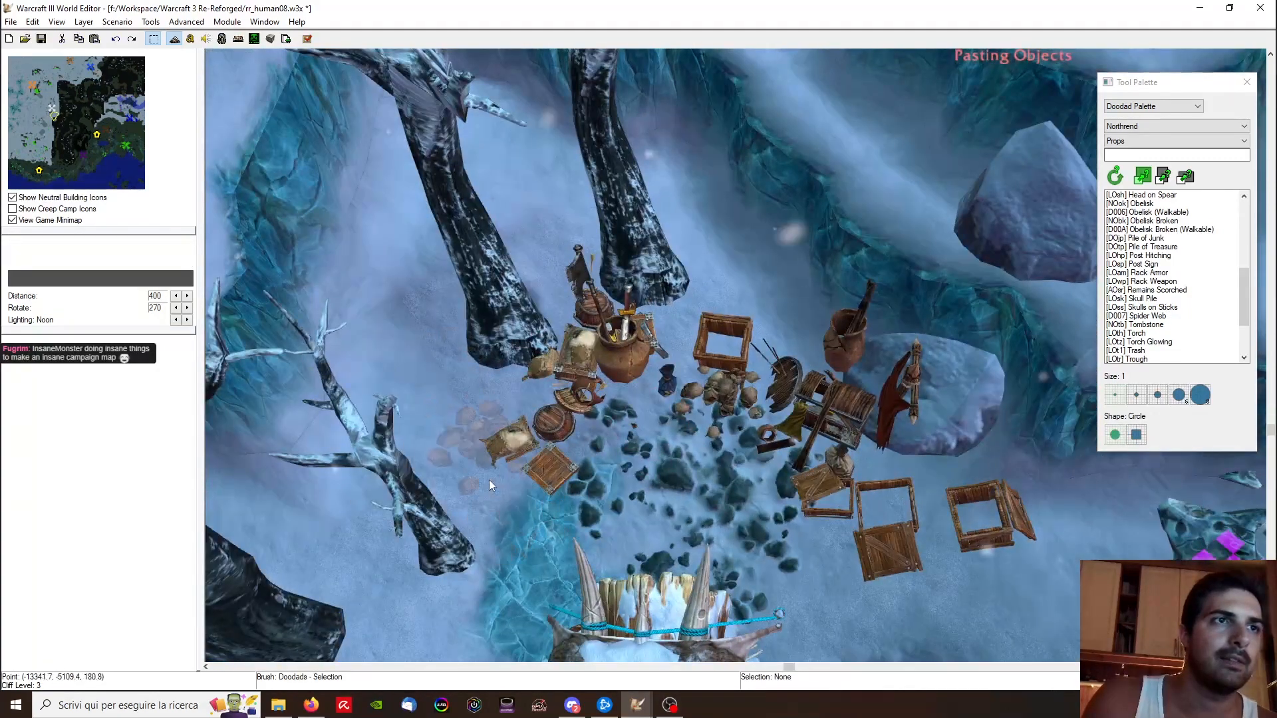
pyautogui.click(492, 441)
pyautogui.doubleClick(492, 441)
pyautogui.scroll(-1, 595, 324)
pyautogui.press('Return')
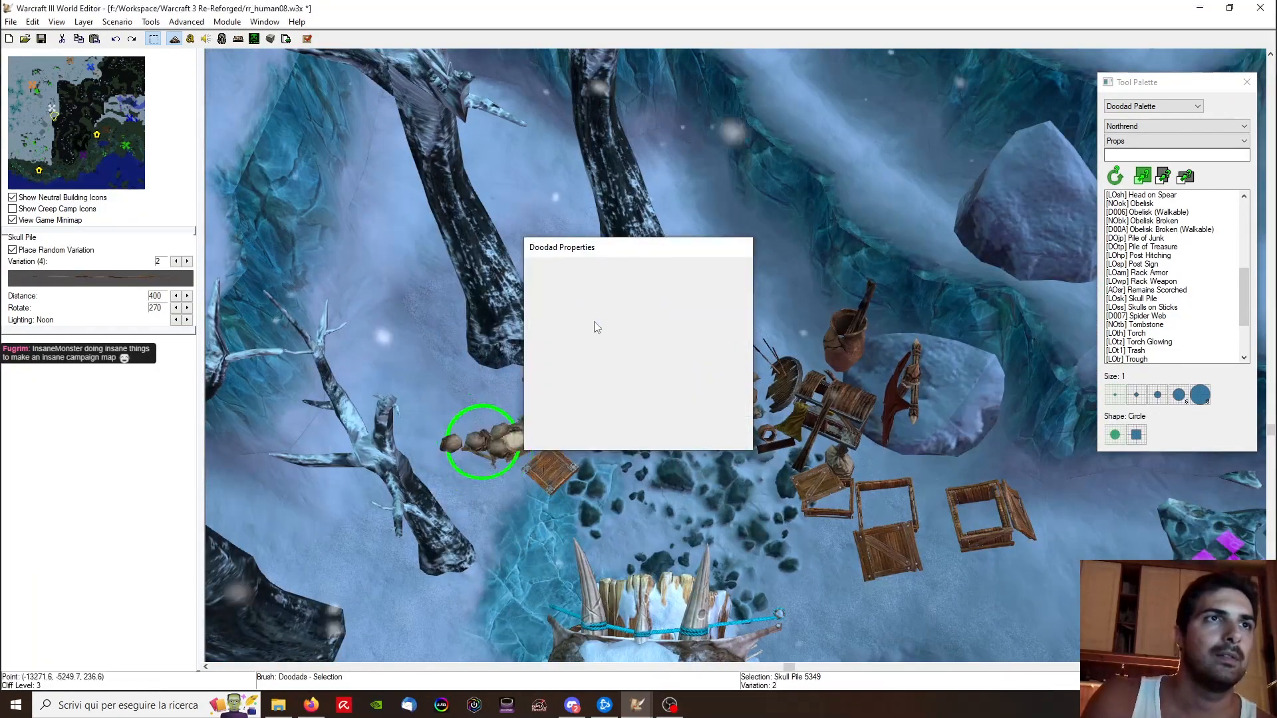
pyautogui.press('Return')
pyautogui.scroll(2, 593, 321)
pyautogui.press('Return')
# Step: Move the new skull pile next to the broken crates between the boulder and the large ruined hut
pyautogui.hotkey('ctrl', 'x')
pyautogui.hotkey('ctrl', 'v')
pyautogui.moveTo(590, 413); pyautogui.dragTo(763, 293, button='right')
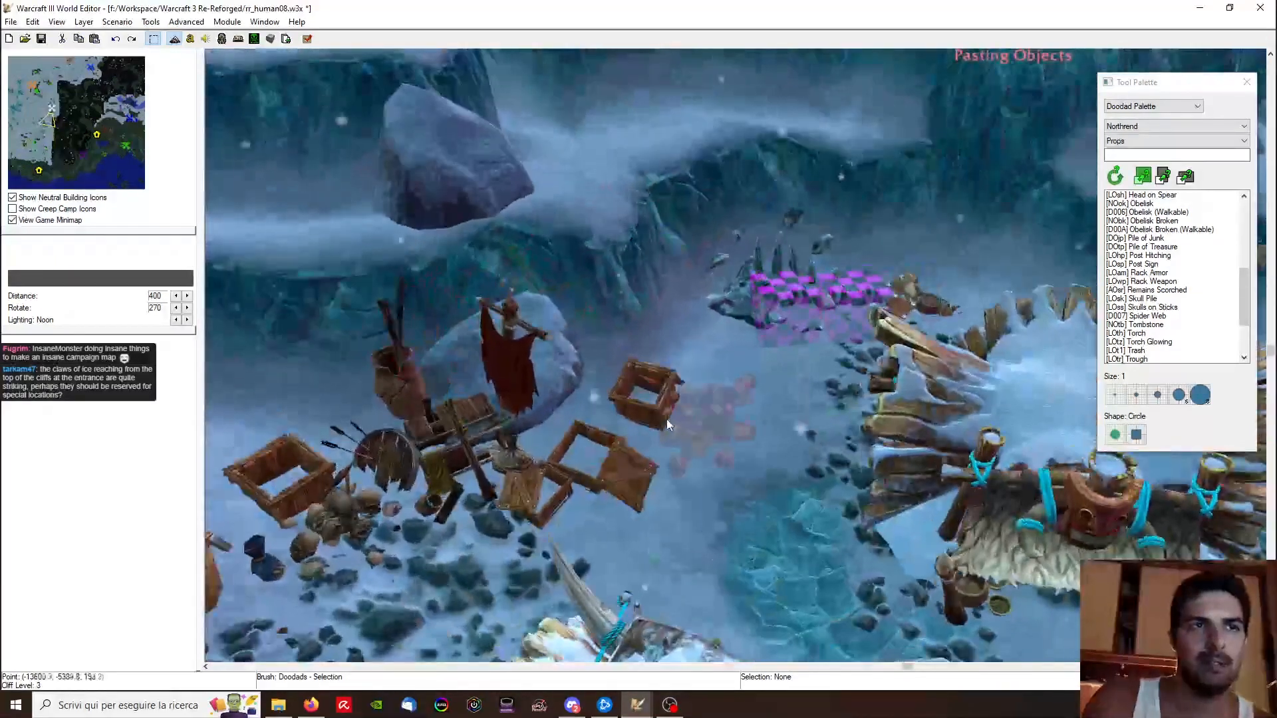
pyautogui.click(666, 420)
pyautogui.keyDown('ctrl'); pyautogui.moveTo(865, 362); pyautogui.dragTo(763, 453, button='right'); pyautogui.keyUp('ctrl')
pyautogui.scroll(-3, 816, 455)
pyautogui.click(817, 454)
# Step: Switch to the game camera and examine the village, the tree groups and the icy entrance from several angles
pyautogui.hotkey('ctrl', 'shift', 'c')
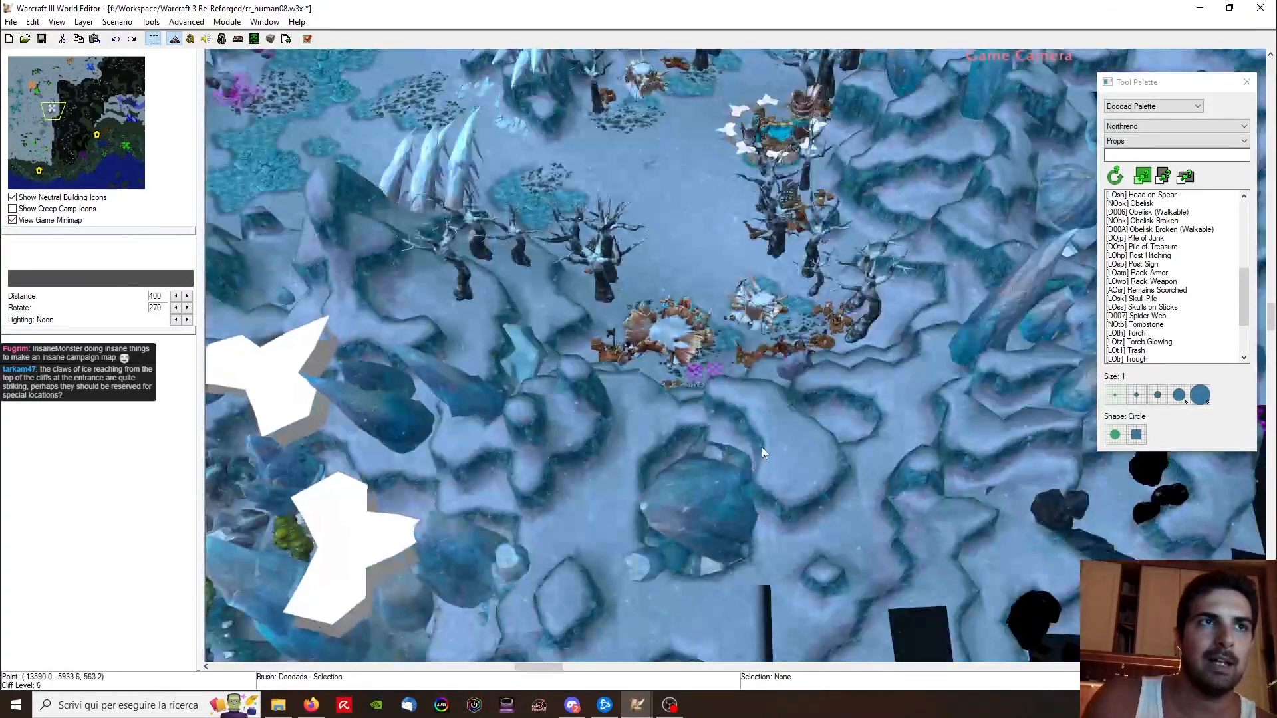
pyautogui.scroll(5, 763, 452)
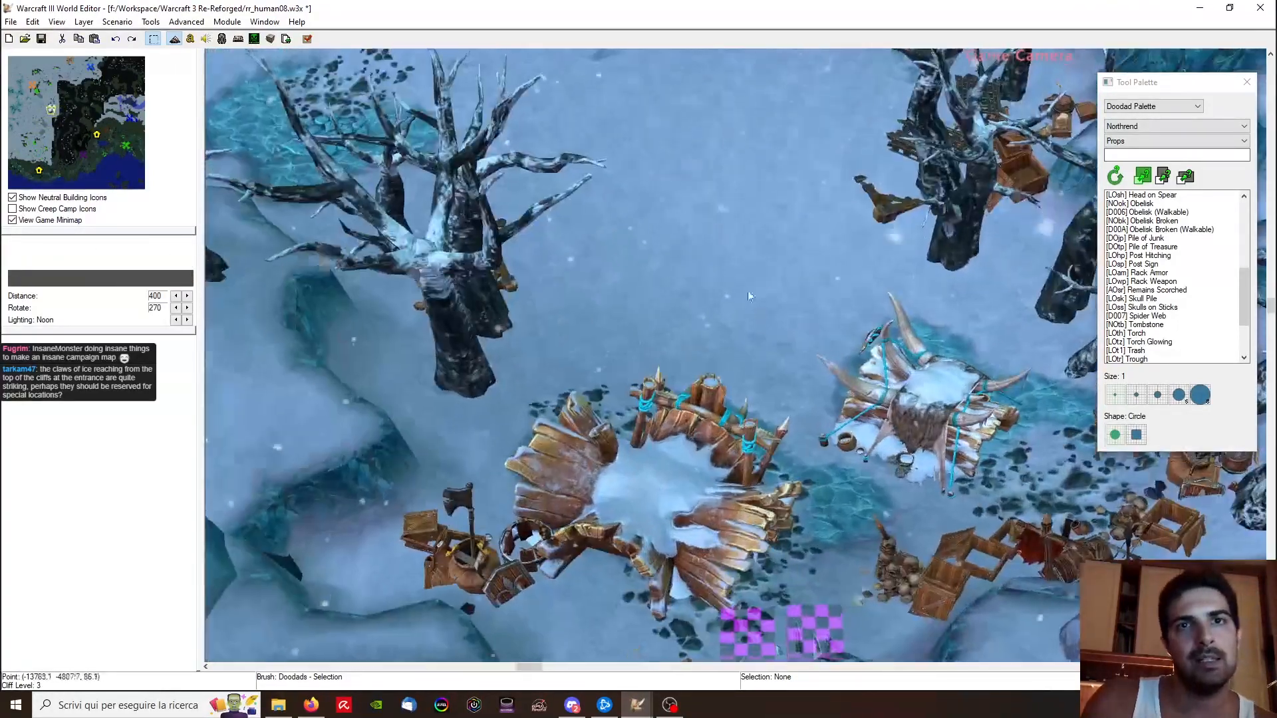
pyautogui.moveTo(747, 292); pyautogui.dragTo(738, 552, button='right')
pyautogui.moveTo(715, 179); pyautogui.dragTo(672, 486, button='right')
pyautogui.moveTo(686, 361); pyautogui.dragTo(580, 565, button='right')
pyautogui.moveTo(817, 359); pyautogui.dragTo(699, 478, button='right')
pyautogui.scroll(-3, 698, 466)
pyautogui.moveTo(884, 173); pyautogui.dragTo(704, 532, button='right')
pyautogui.moveTo(931, 266); pyautogui.dragTo(708, 452, button='right')
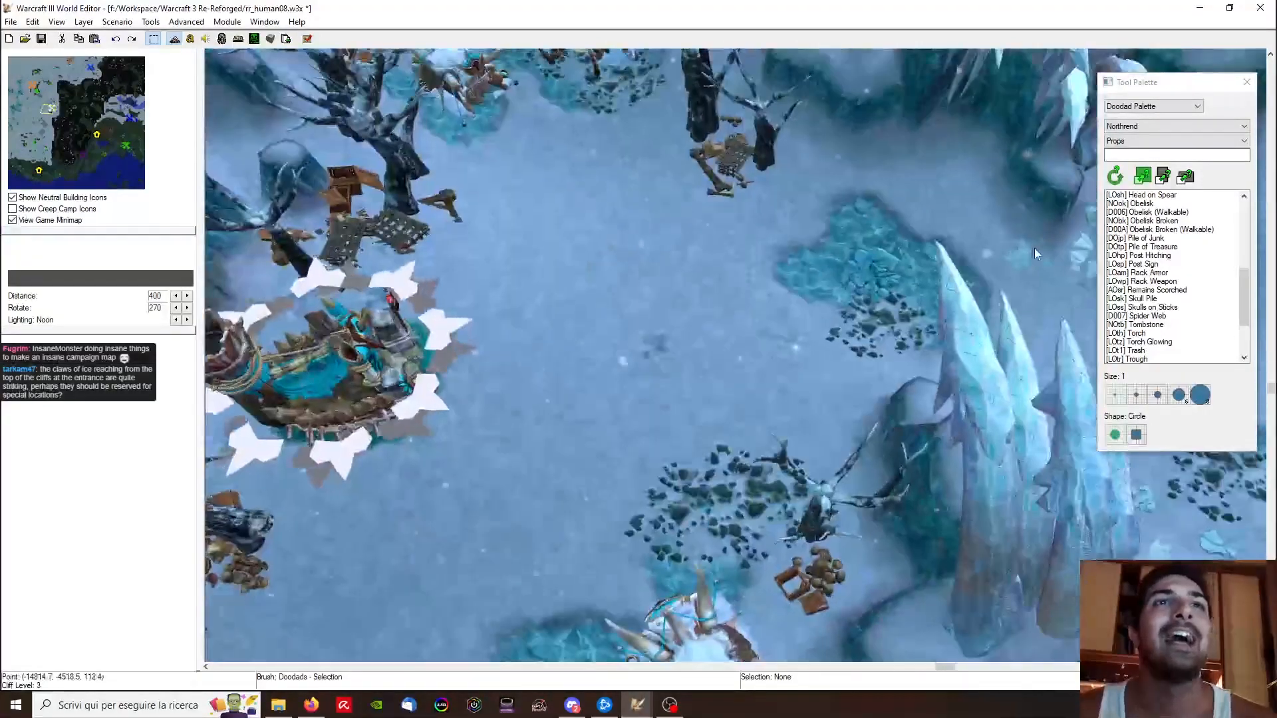
pyautogui.keyDown('ctrl'); pyautogui.moveTo(1035, 254); pyautogui.dragTo(490, 413, button='right'); pyautogui.keyUp('ctrl')
pyautogui.moveTo(756, 309); pyautogui.dragTo(708, 199, button='right')
pyautogui.keyDown('ctrl'); pyautogui.moveTo(785, 412); pyautogui.dragTo(875, 401, button='right'); pyautogui.keyUp('ctrl')
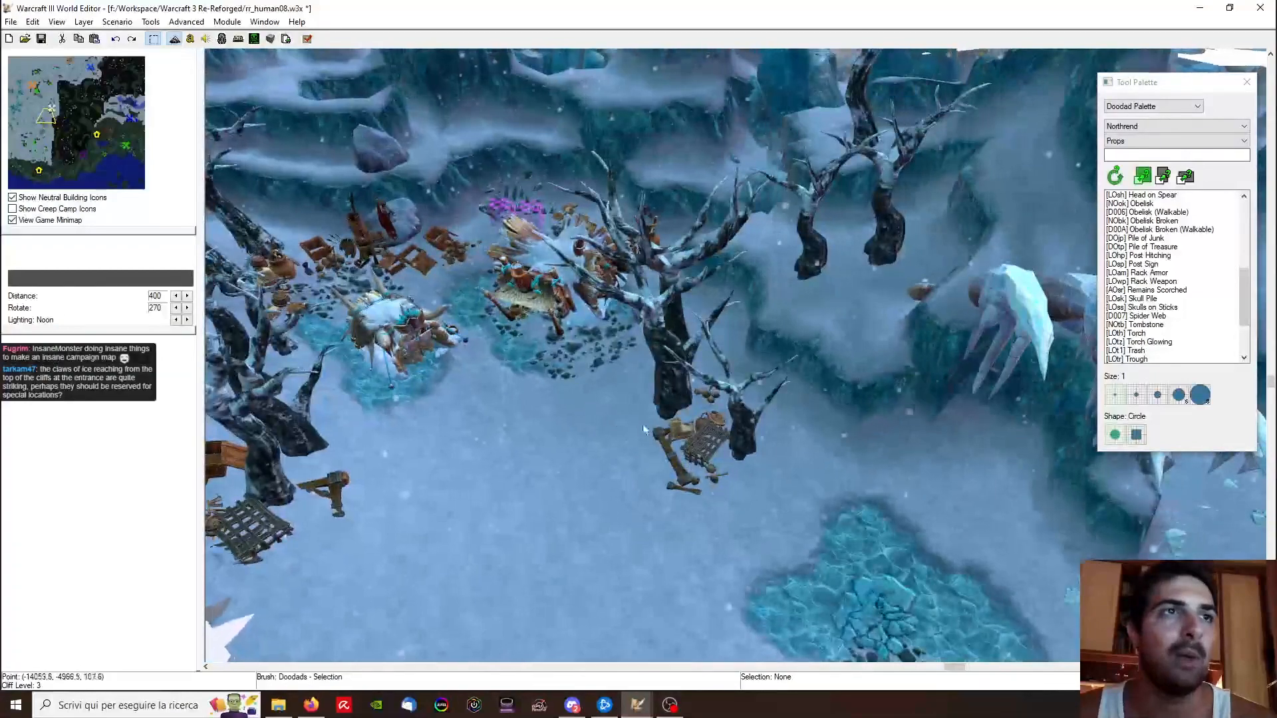
pyautogui.moveTo(644, 430); pyautogui.dragTo(898, 515, button='right')
pyautogui.scroll(8, 652, 399)
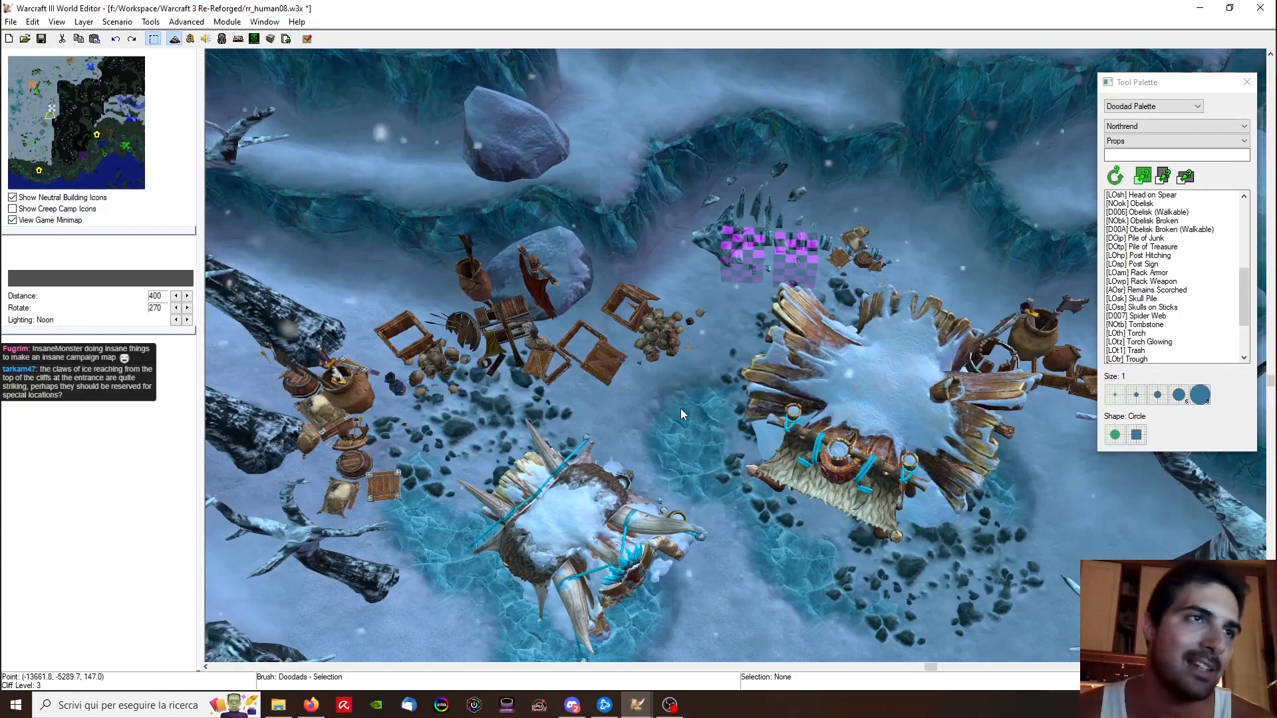
pyautogui.moveTo(680, 409); pyautogui.dragTo(415, 263, button='right')
pyautogui.scroll(-4, 414, 263)
pyautogui.keyDown('ctrl'); pyautogui.moveTo(549, 352); pyautogui.dragTo(655, 266, button='right'); pyautogui.keyUp('ctrl')
pyautogui.moveTo(722, 383); pyautogui.dragTo(816, 325, button='right')
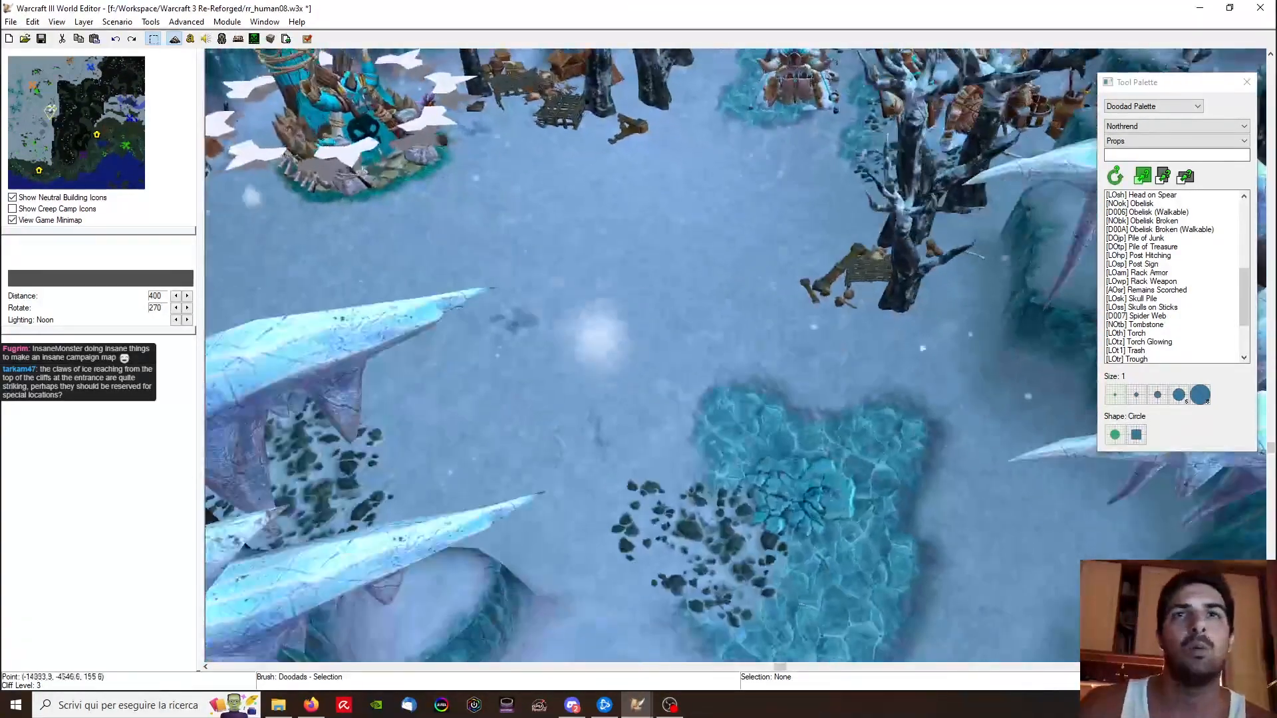
# Step: Place large Skull Piles on both sides of the frozen pond, one under the icicles and one beside the low ice ledge
pyautogui.scroll(3, 817, 324)
pyautogui.moveTo(911, 352)
pyautogui.mouseDown(button='right')
pyautogui.moveTo(797, 320)
pyautogui.moveTo(971, 378)
pyautogui.moveTo(824, 333)
pyautogui.mouseUp(button='right')
pyautogui.moveTo(812, 326); pyautogui.dragTo(694, 367, button='right')
pyautogui.keyDown('ctrl'); pyautogui.moveTo(1004, 454); pyautogui.dragTo(813, 385, button='right'); pyautogui.keyUp('ctrl')
pyautogui.keyDown('ctrl'); pyautogui.moveTo(728, 390); pyautogui.dragTo(651, 406, button='right'); pyautogui.keyUp('ctrl')
pyautogui.moveTo(784, 419)
pyautogui.keyDown('ctrl'); pyautogui.mouseDown(button='right')
pyautogui.moveTo(659, 391)
pyautogui.moveTo(799, 339)
pyautogui.moveTo(608, 402)
pyautogui.moveTo(432, 319)
pyautogui.moveTo(599, 332)
pyautogui.moveTo(765, 312)
pyautogui.moveTo(395, 402)
pyautogui.mouseUp(button='right'); pyautogui.keyUp('ctrl')
pyautogui.click(558, 378)
pyautogui.press('space')
pyautogui.hotkey('shift', 'pageup')
pyautogui.hotkey('shift', 'pageup')
pyautogui.hotkey('shift', 'pageup')
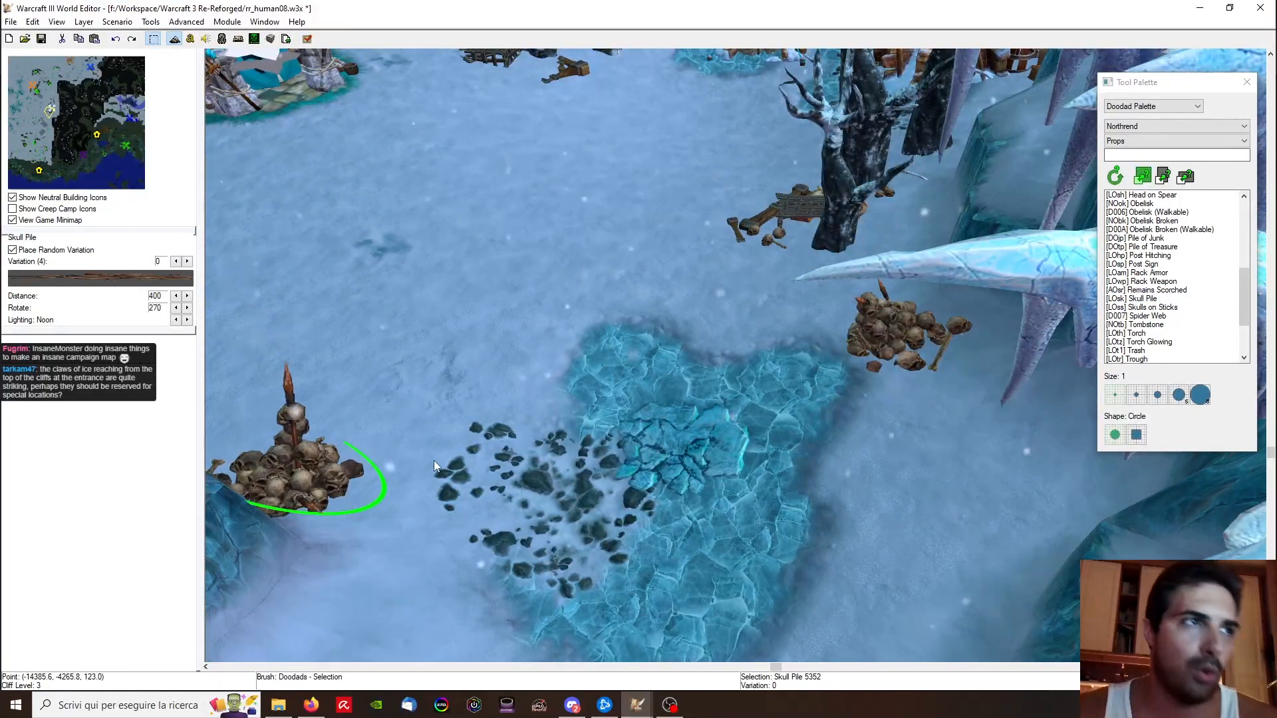
# Step: Move the skull pile under the icicles closer to the foot of the ice cliff, partly buried in the snow
pyautogui.keyDown('ctrl'); pyautogui.moveTo(540, 469); pyautogui.dragTo(905, 461, button='right'); pyautogui.keyUp('ctrl')
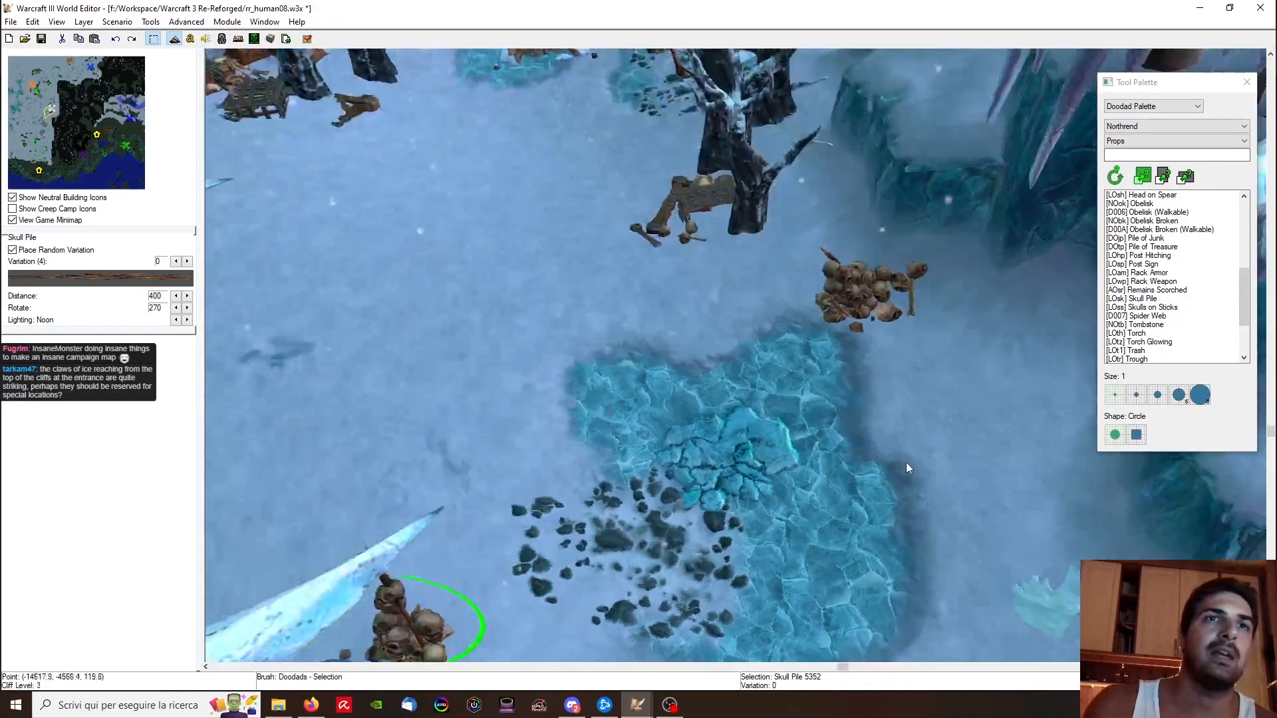
pyautogui.click(905, 326)
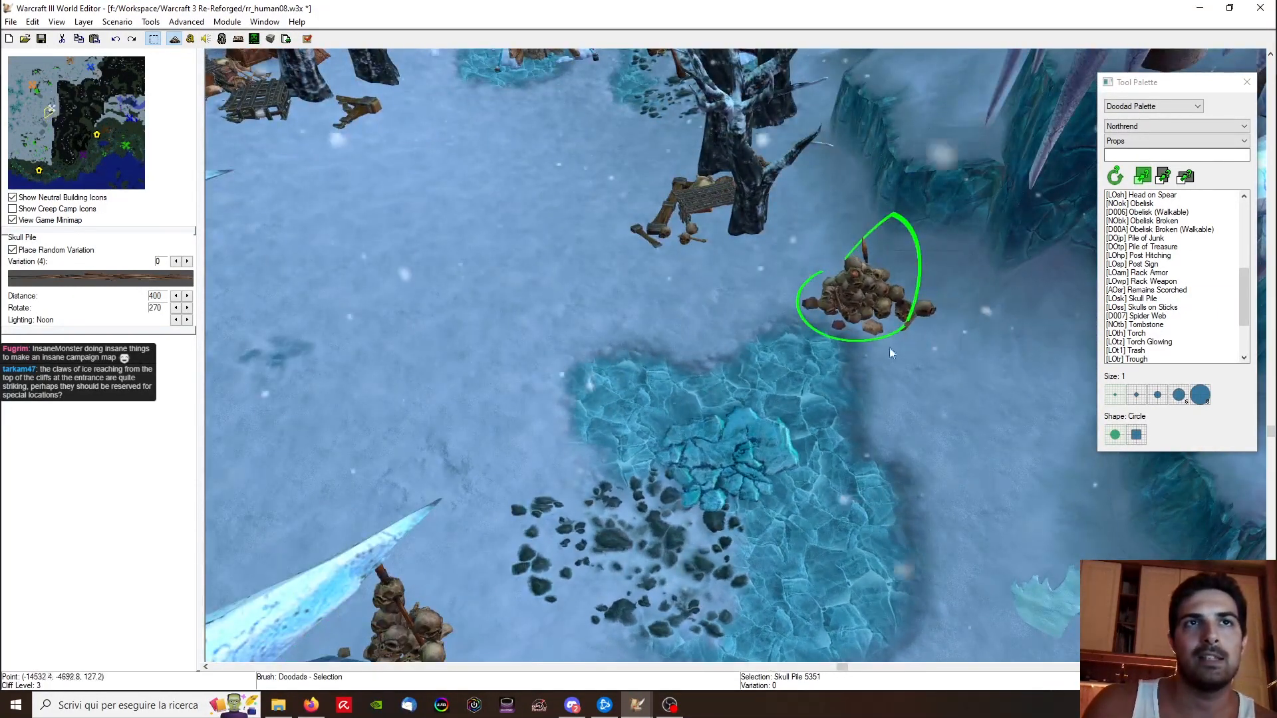
pyautogui.hotkey('ctrl', 'x')
pyautogui.hotkey('ctrl', 'v')
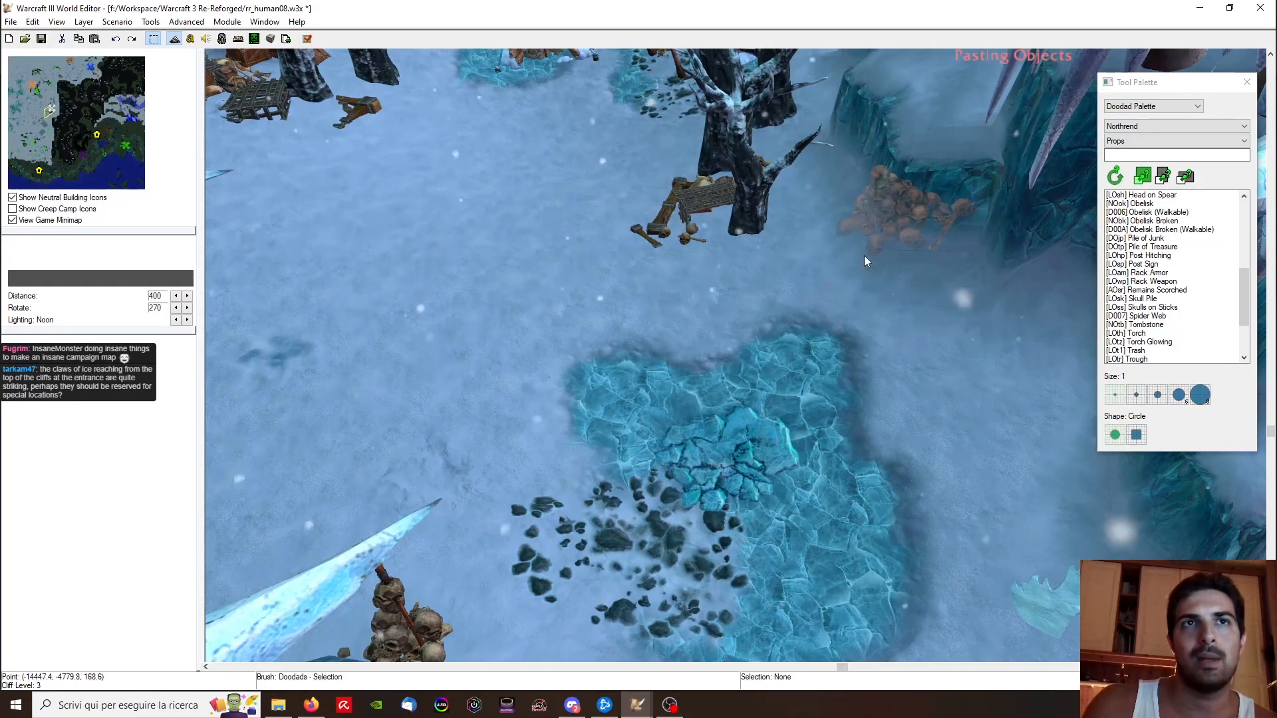
pyautogui.click(891, 256)
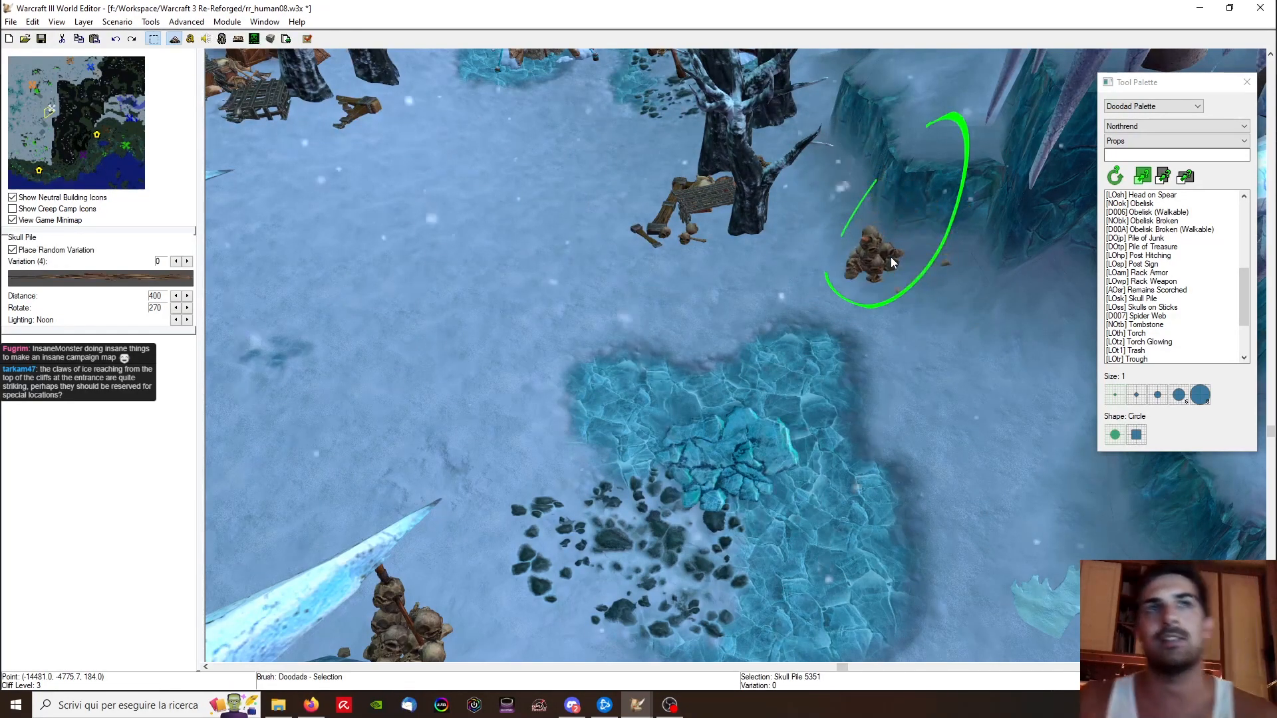
# Step: Paste a copy of the skull pile on the frozen pond and rotate it
pyautogui.keyDown('ctrl'); pyautogui.moveTo(891, 257); pyautogui.dragTo(771, 506, button='right'); pyautogui.keyUp('ctrl')
pyautogui.hotkey('ctrl', 'v')
pyautogui.click(715, 488)
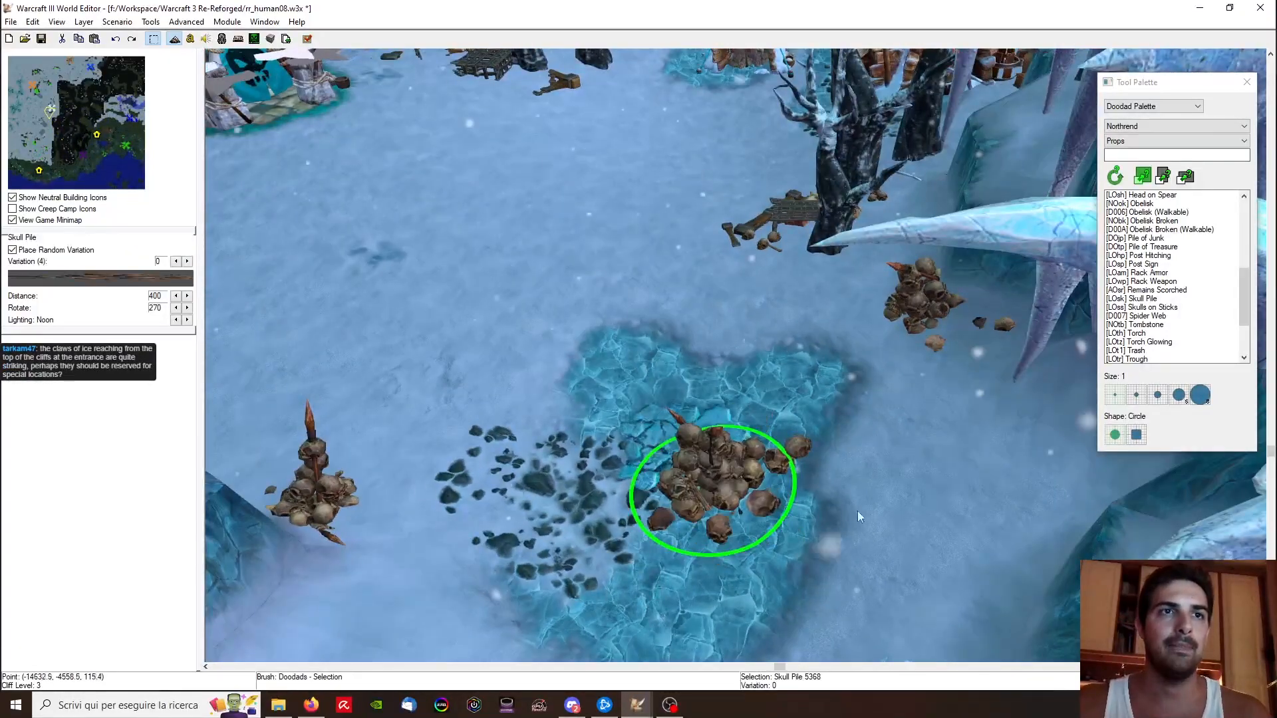
pyautogui.keyDown('ctrl'); pyautogui.moveTo(856, 511); pyautogui.dragTo(719, 553); pyautogui.keyUp('ctrl')
# Step: Move the rotated skull pile next to the one at the foot of the cliff, adjust its rotation, and sink it into the snow
pyautogui.hotkey('ctrl', 'x')
pyautogui.hotkey('ctrl', 'v')
pyautogui.keyDown('ctrl'); pyautogui.moveTo(728, 352); pyautogui.dragTo(803, 454, button='right'); pyautogui.keyUp('ctrl')
pyautogui.scroll(2, 744, 362)
pyautogui.click(744, 361)
pyautogui.keyDown('ctrl'); pyautogui.moveTo(797, 387); pyautogui.dragTo(834, 404); pyautogui.keyUp('ctrl')
pyautogui.keyDown('ctrl'); pyautogui.moveTo(834, 409); pyautogui.dragTo(872, 505, button='right'); pyautogui.keyUp('ctrl')
pyautogui.hotkey('ctrl', 'pagedown')
pyautogui.hotkey('ctrl', 'pagedown')
pyautogui.hotkey('ctrl', 'pagedown')
pyautogui.hotkey('ctrl', 'pagedown')
# Step: Paste another skull pile on the snow in front of the dead tree, rotate it, and set its variation to 1
pyautogui.hotkey('ctrl', 'c')
pyautogui.hotkey('ctrl', 'v')
pyautogui.click(539, 459)
pyautogui.keyDown('ctrl'); pyautogui.moveTo(525, 513); pyautogui.dragTo(424, 469); pyautogui.keyUp('ctrl')
pyautogui.press('Return')
pyautogui.click(596, 320)
pyautogui.click(592, 337)
pyautogui.press('Return')
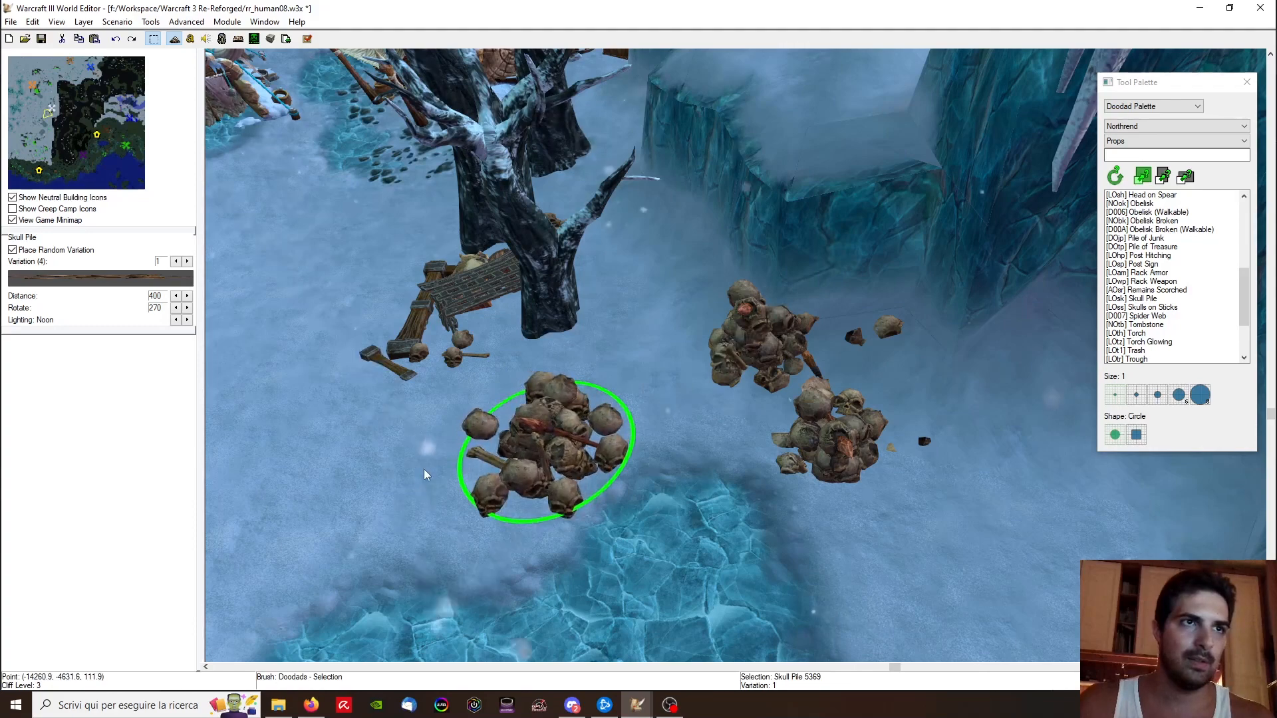
# Step: Move the variation 1 skull pile against the other piles at the foot of the cliff and sink it into the snow
pyautogui.hotkey('ctrl', 'x')
pyautogui.hotkey('ctrl', 'v')
pyautogui.click(687, 305)
pyautogui.hotkey('ctrl', 'pagedown')
pyautogui.hotkey('ctrl', 'pagedown')
pyautogui.hotkey('ctrl', 'pagedown')
pyautogui.hotkey('ctrl', 'pagedown')
pyautogui.hotkey('ctrl', 'pagedown')
pyautogui.keyDown('ctrl'); pyautogui.moveTo(687, 305); pyautogui.dragTo(650, 403, button='right'); pyautogui.keyUp('ctrl')
# Step: Paste another skull pile at the edge of the frozen pond, in front of the piles near the cliff
pyautogui.moveTo(632, 492); pyautogui.dragTo(843, 377, button='right')
pyautogui.scroll(-3, 642, 434)
pyautogui.click(642, 434)
pyautogui.scroll(-2, 658, 392)
pyautogui.scroll(2, 839, 359)
pyautogui.moveTo(828, 333); pyautogui.dragTo(763, 413, button='right')
pyautogui.hotkey('ctrl', 'v')
pyautogui.click(646, 415)
pyautogui.doubleClick(644, 419)
pyautogui.press('Escape')
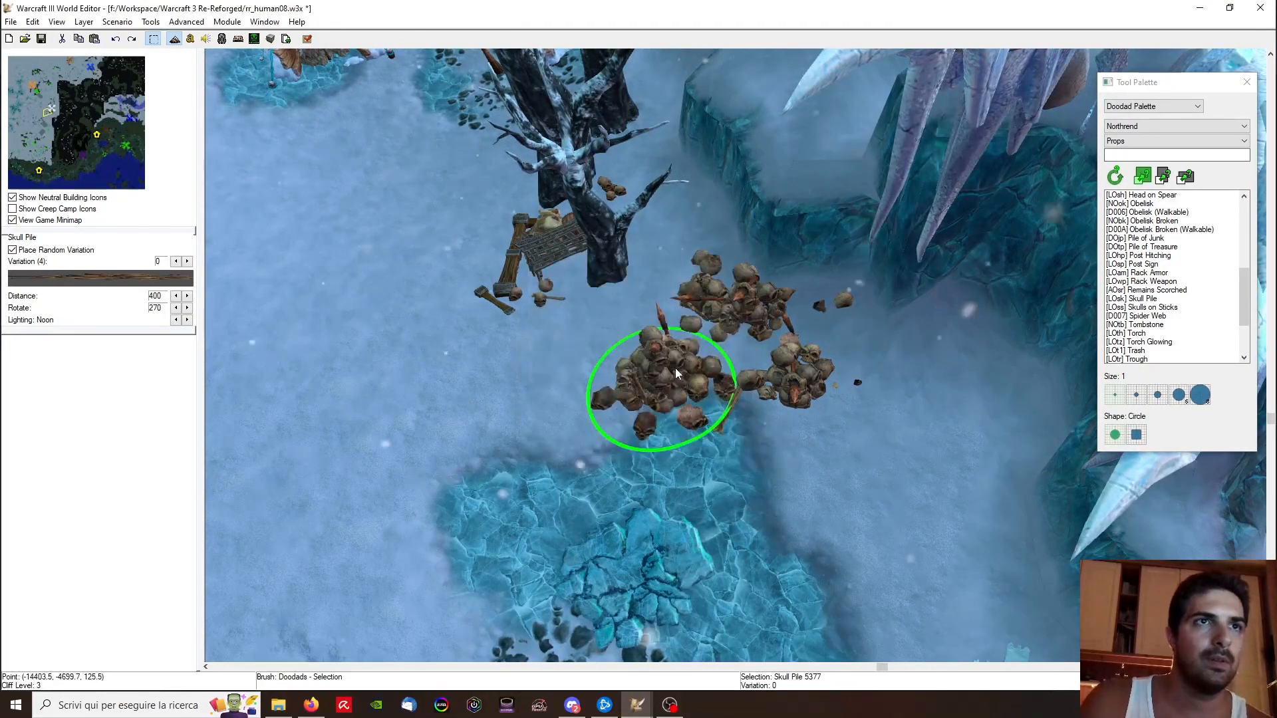
# Step: Set the skull pile at the pond's edge to variation 3 and move it in between the larger piles
pyautogui.doubleClick(677, 374)
pyautogui.press('Return')
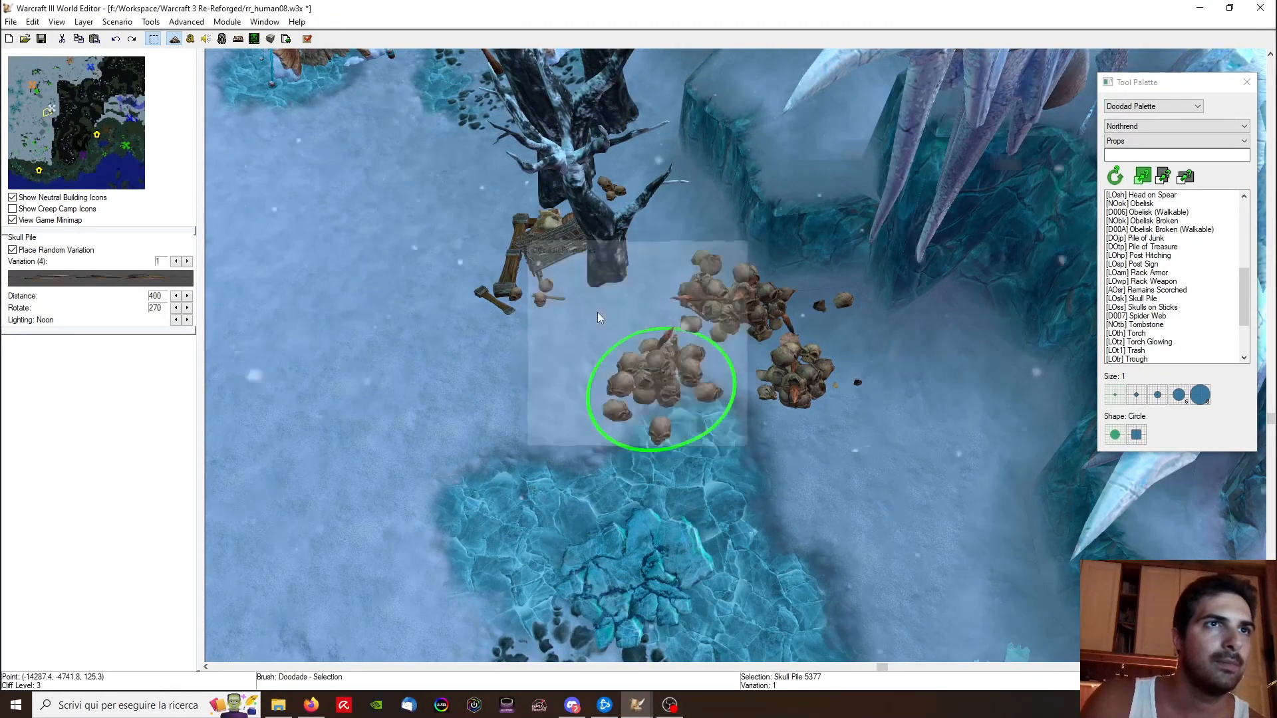
pyautogui.press('Return')
pyautogui.scroll(-2, 599, 316)
pyautogui.press('Return')
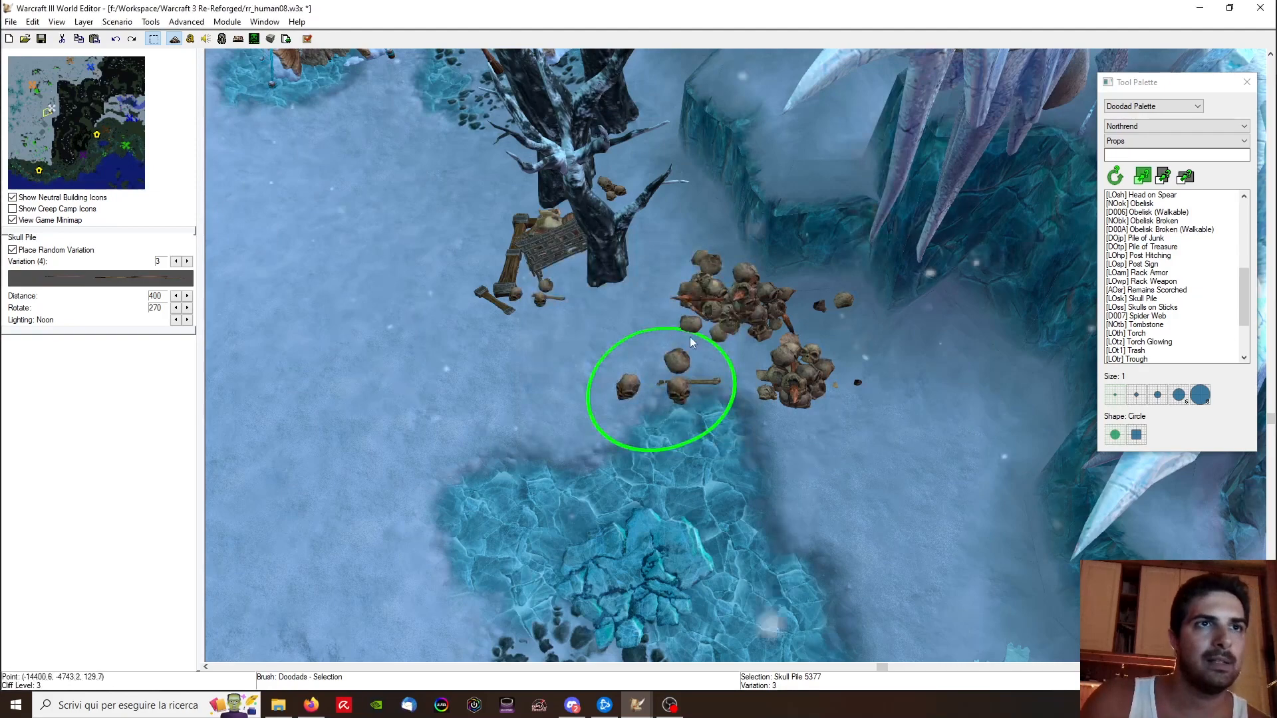
pyautogui.hotkey('ctrl', 'v')
pyautogui.click(739, 363)
pyautogui.keyDown('ctrl'); pyautogui.moveTo(784, 401); pyautogui.dragTo(587, 439, button='right'); pyautogui.keyUp('ctrl')
# Step: Move the outer skull pile closer to the ice cliff and sink it deep into the snow
pyautogui.click(806, 401)
pyautogui.scroll(-3, 837, 430)
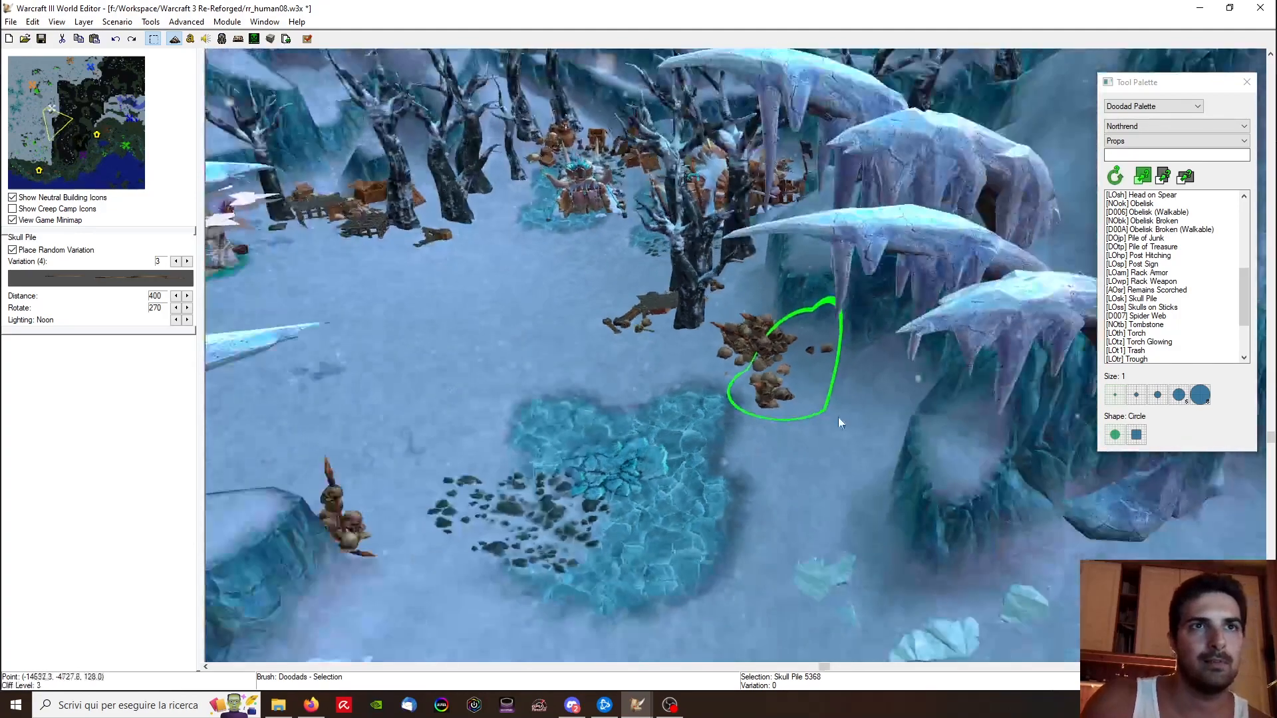
pyautogui.click(837, 357)
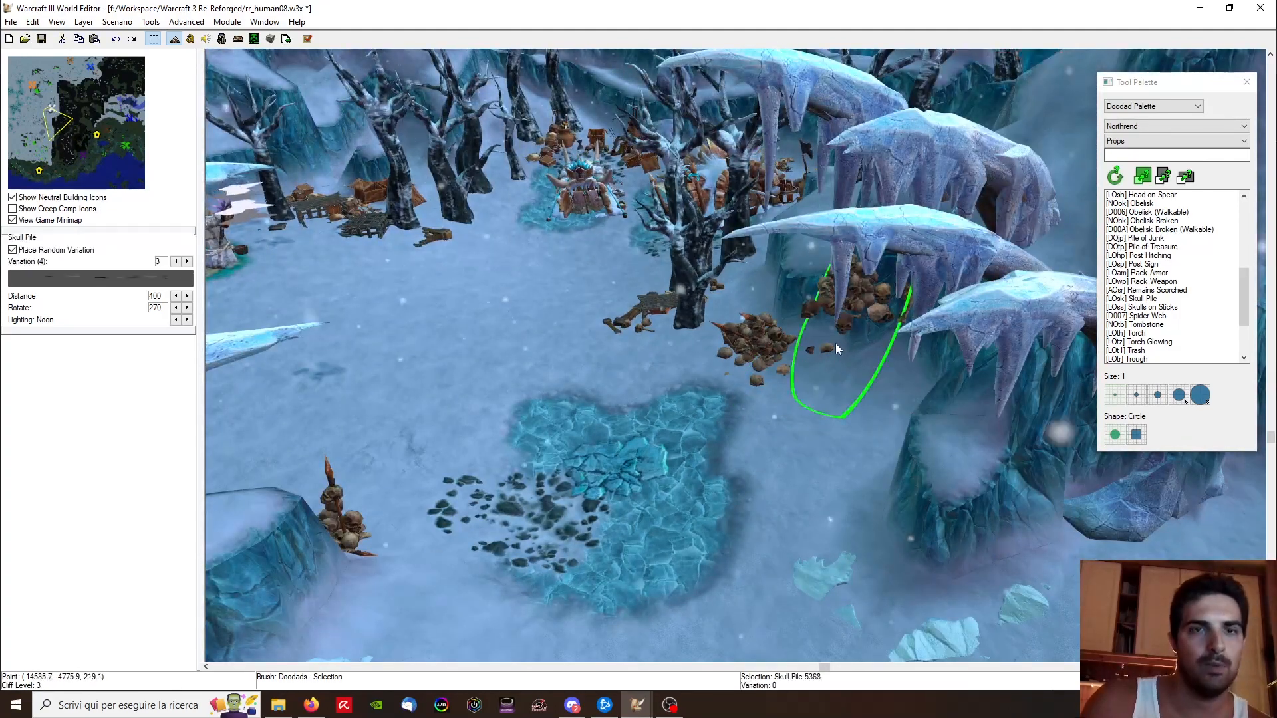
pyautogui.hotkey('ctrl', 'pagedown')
pyautogui.hotkey('ctrl', 'pagedown')
pyautogui.hotkey('ctrl', 'pagedown')
pyautogui.hotkey('ctrl', 'pagedown')
pyautogui.hotkey('ctrl', 'pagedown')
pyautogui.hotkey('ctrl', 'pagedown')
pyautogui.hotkey('ctrl', 'pagedown')
pyautogui.hotkey('ctrl', 'pagedown')
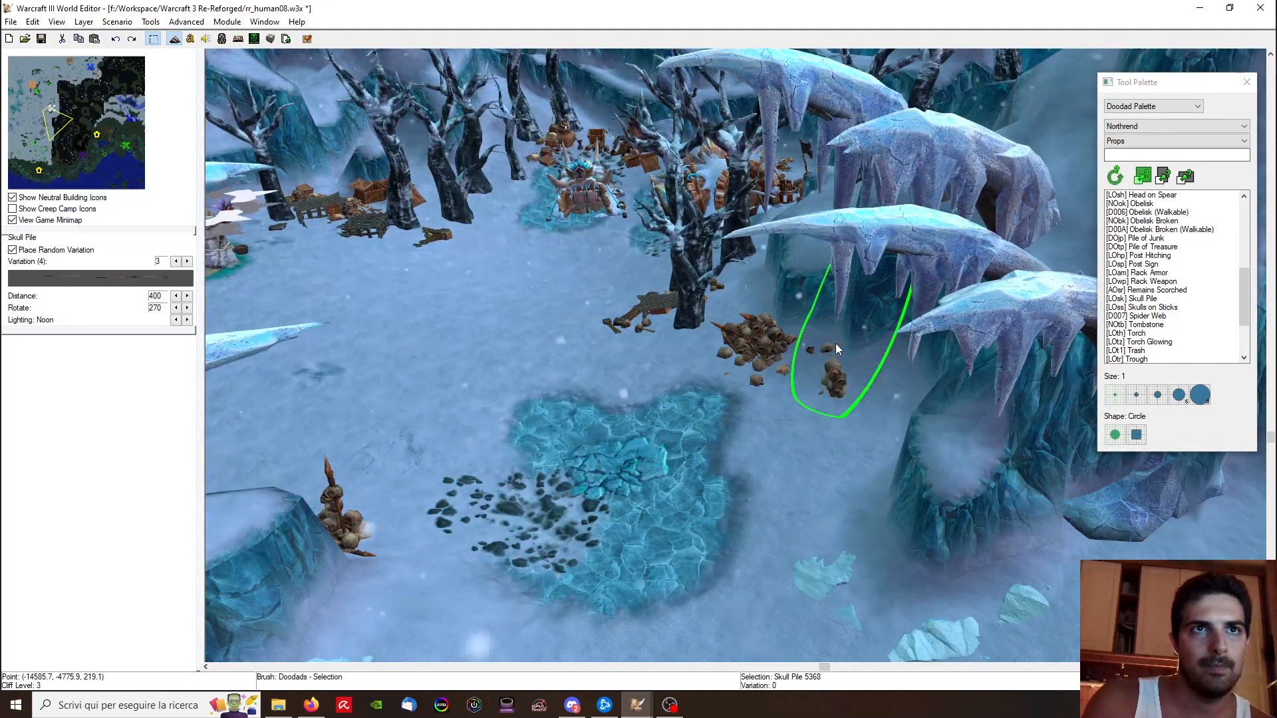
# Step: Place a copy of the variation 3 skull pile in the gap between the large heap and the deeply buried pile
pyautogui.scroll(6, 835, 343)
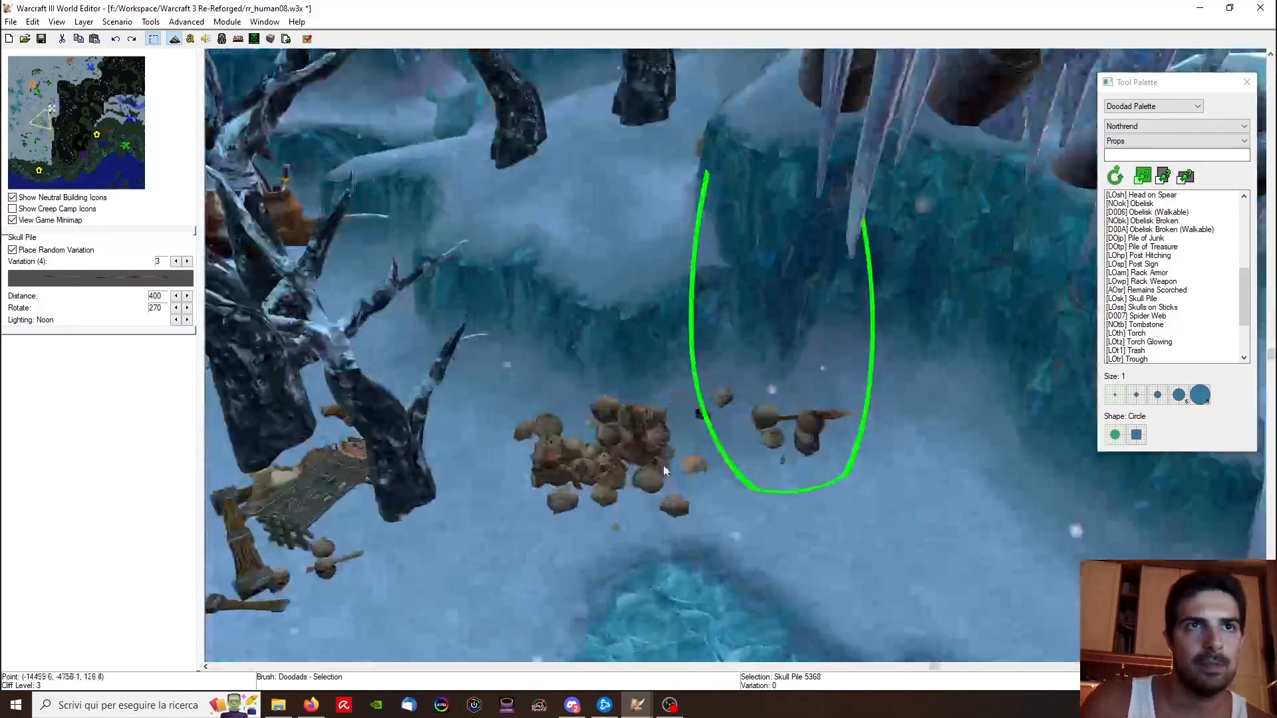
pyautogui.keyDown('ctrl'); pyautogui.moveTo(663, 466); pyautogui.dragTo(711, 495, button='right'); pyautogui.keyUp('ctrl')
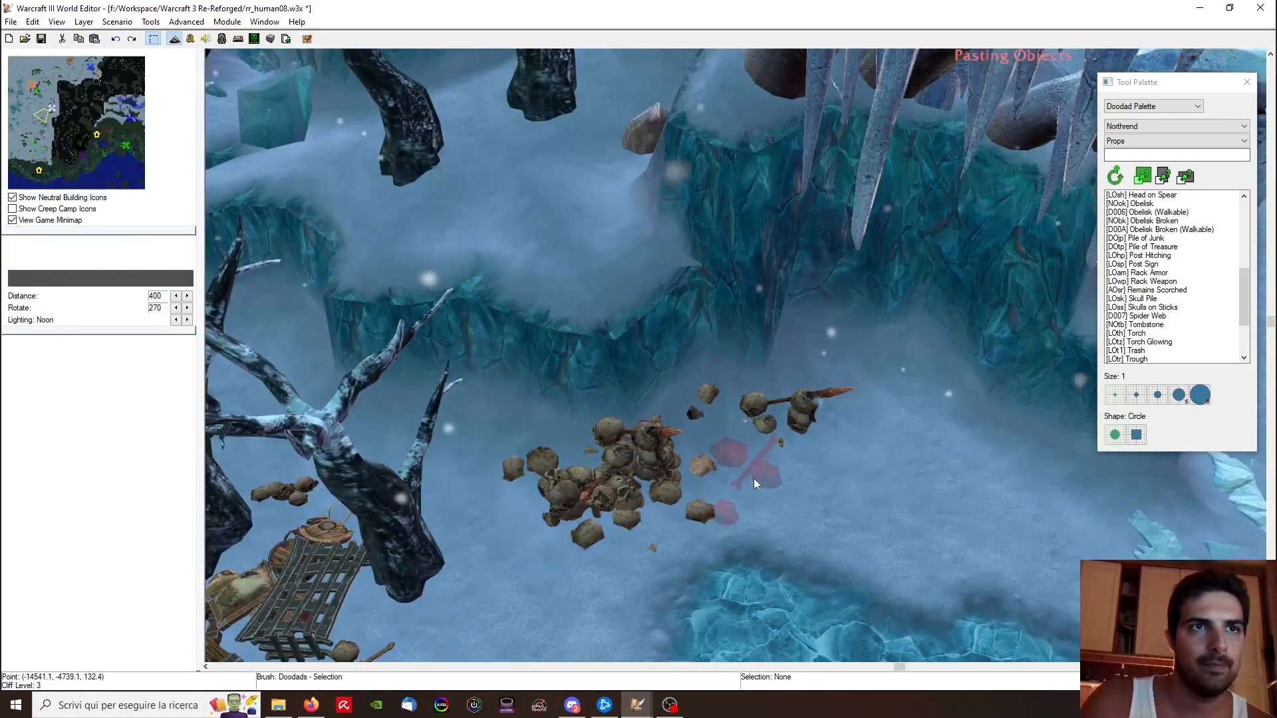
pyautogui.click(754, 480)
pyautogui.moveTo(755, 479); pyautogui.dragTo(888, 540)
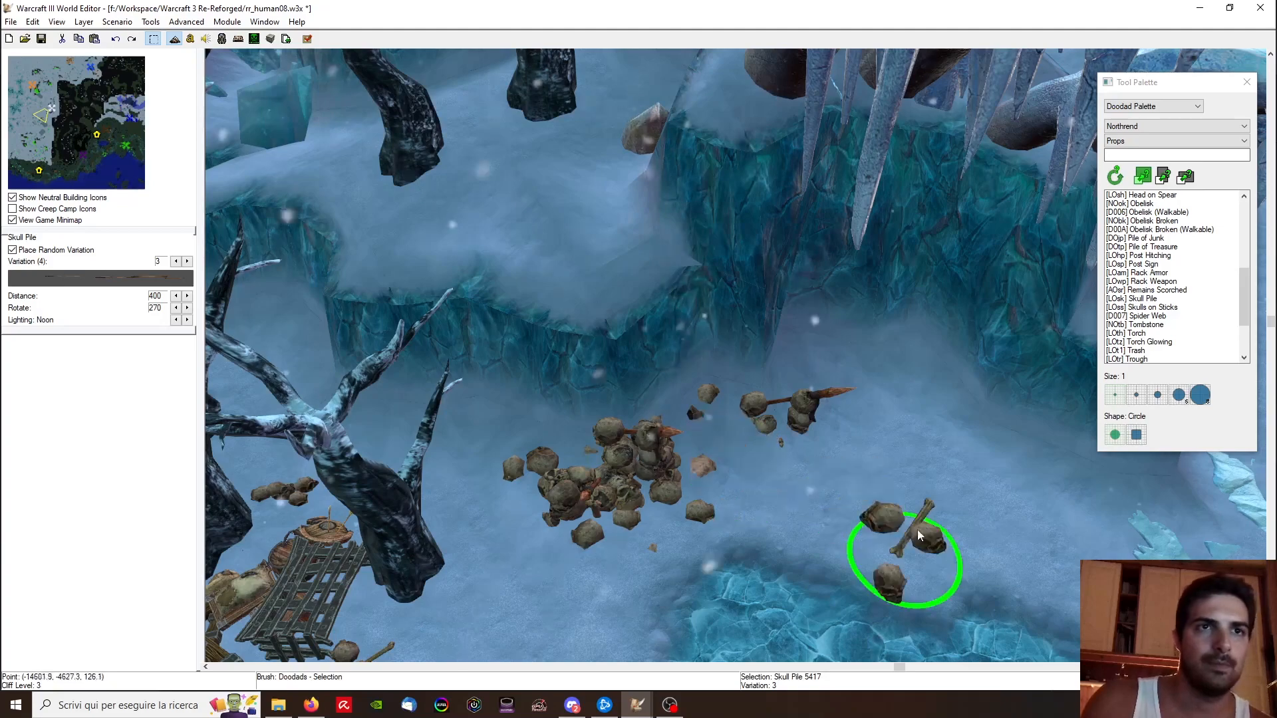
pyautogui.press('Delete')
pyautogui.click(759, 459)
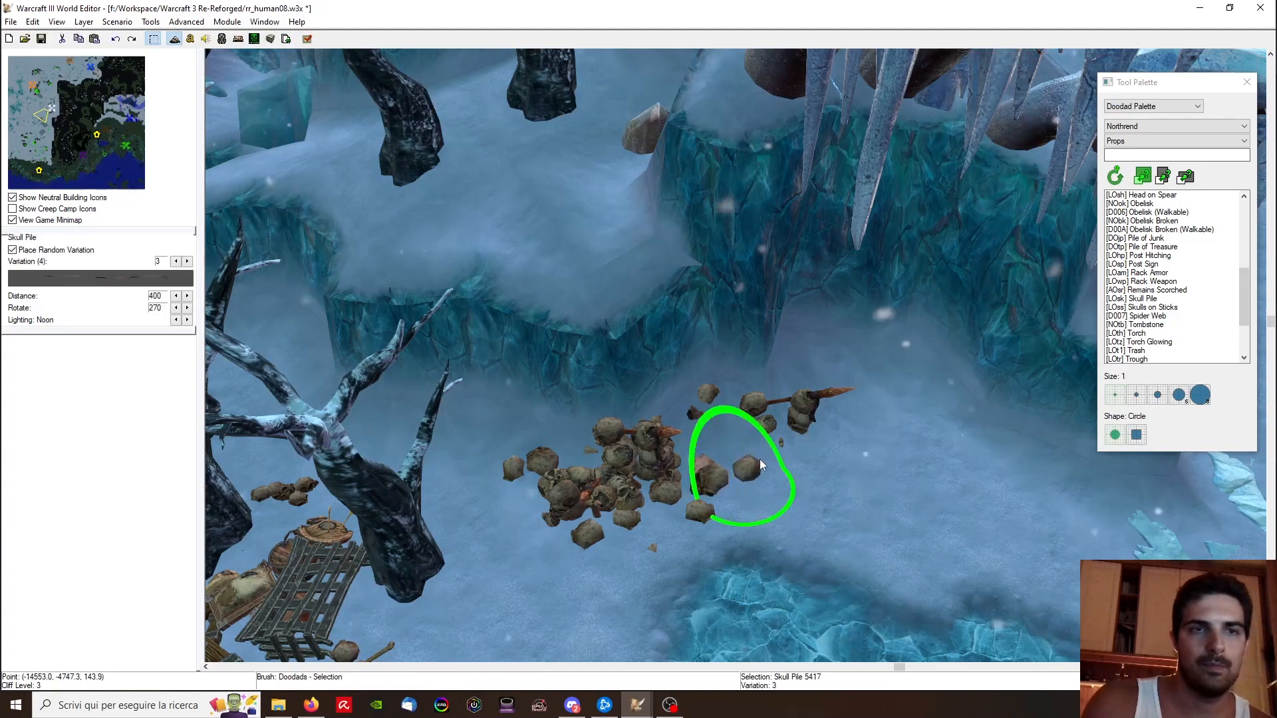
pyautogui.click(870, 536)
# Step: Paste a variation 1 skull pile at the ice ledge across the pond and set it against the spiked skull pile there
pyautogui.scroll(-3, 869, 536)
pyautogui.moveTo(870, 536); pyautogui.dragTo(602, 461, button='right')
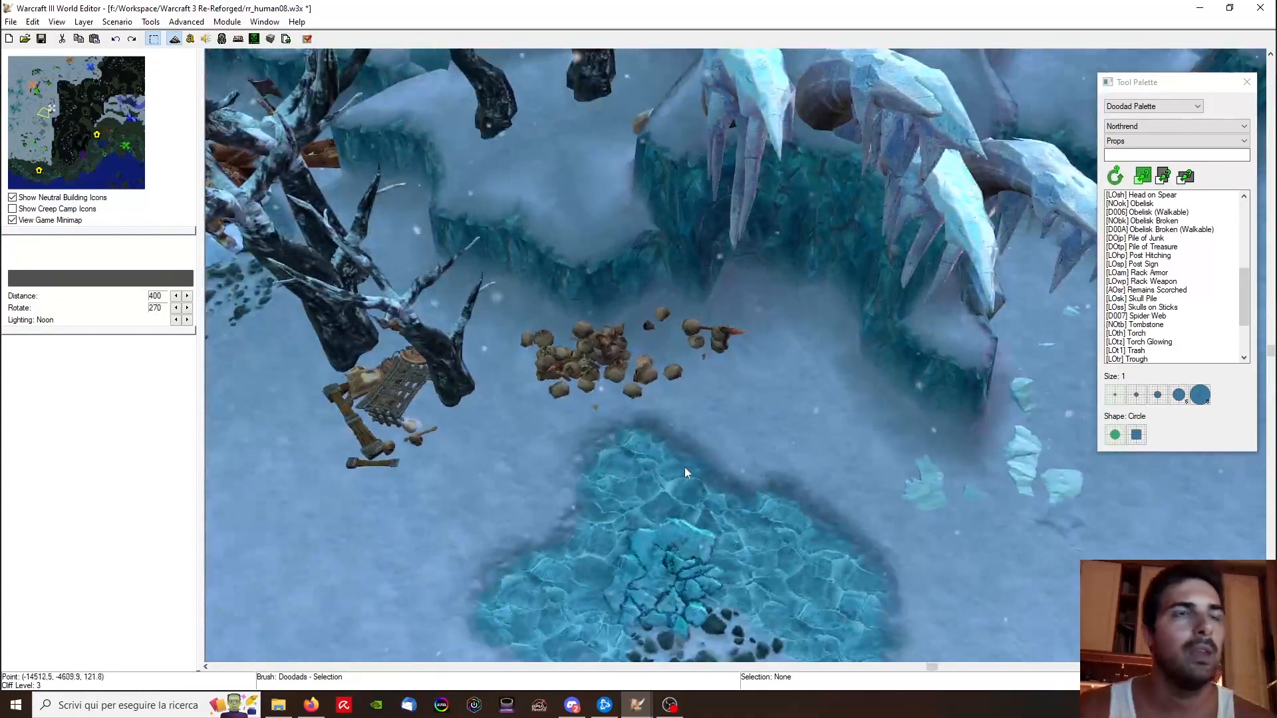
pyautogui.keyDown('ctrl'); pyautogui.moveTo(806, 529); pyautogui.dragTo(806, 440, button='right'); pyautogui.keyUp('ctrl')
pyautogui.hotkey('ctrl', 'c')
pyautogui.moveTo(425, 459); pyautogui.dragTo(486, 492, button='right')
pyautogui.hotkey('ctrl', 'v')
pyautogui.moveTo(389, 569); pyautogui.dragTo(498, 406, button='right')
pyautogui.click(640, 500)
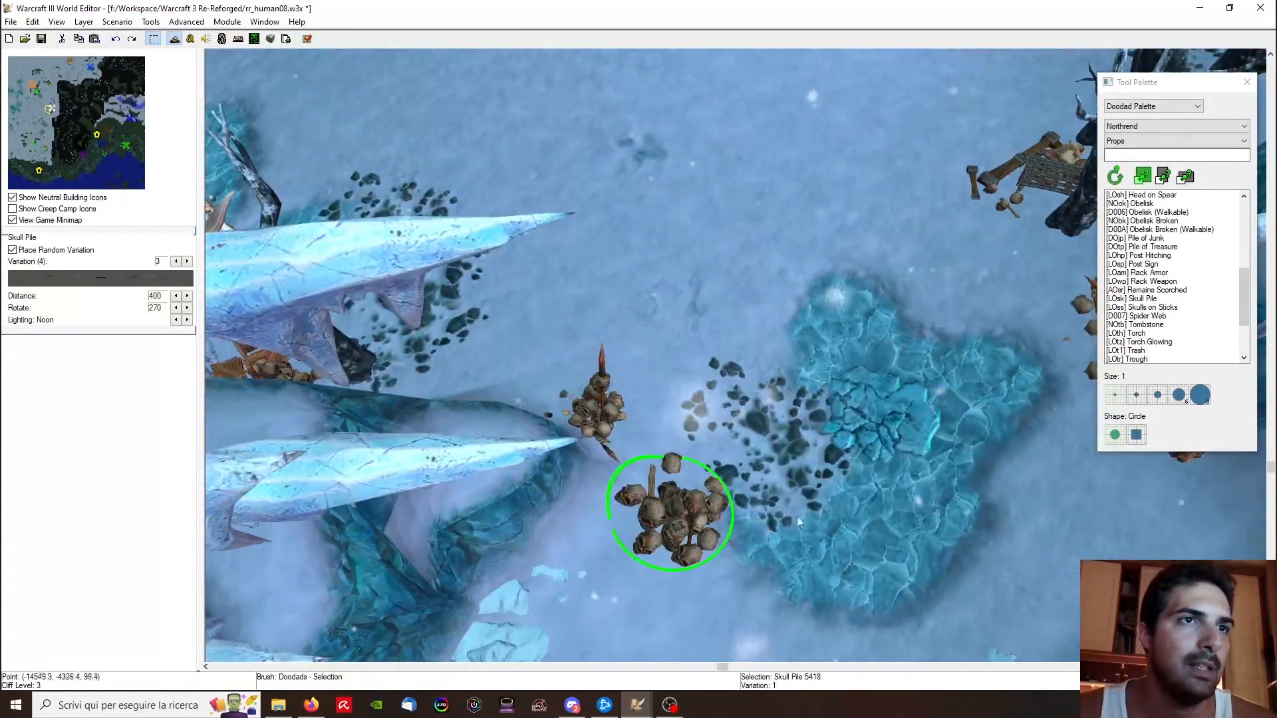
pyautogui.press('Delete')
pyautogui.click(624, 488)
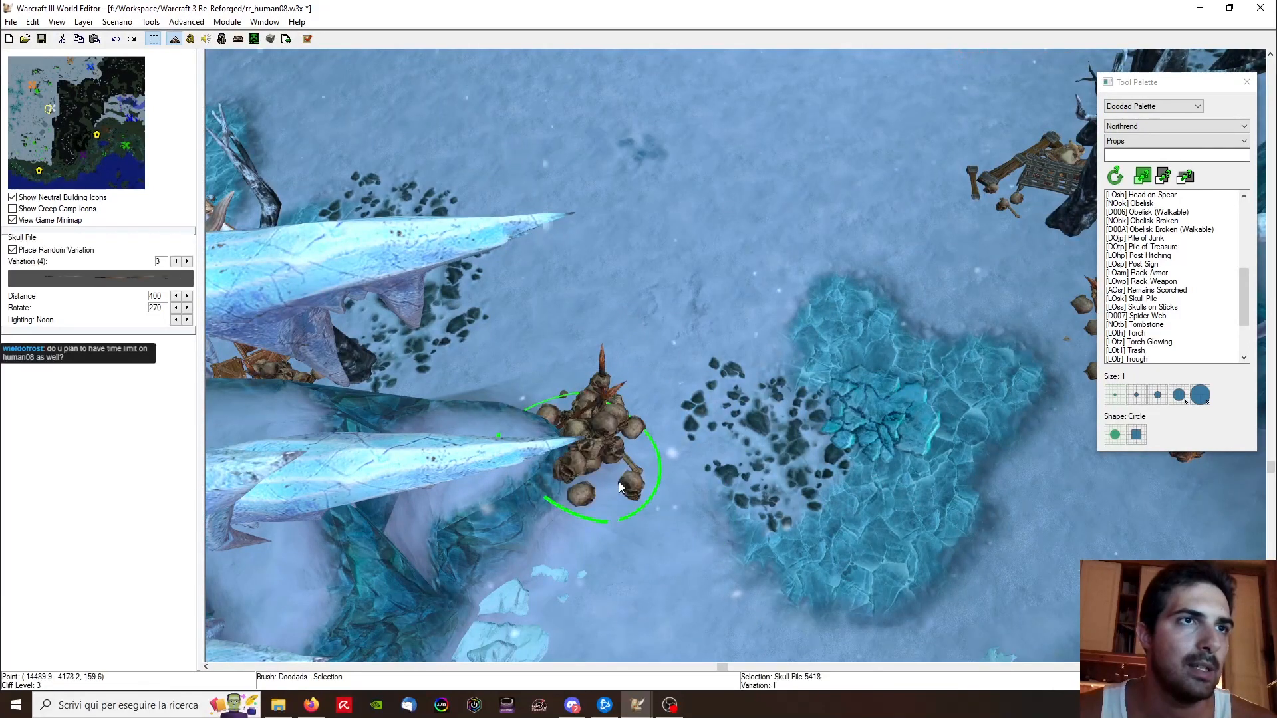
# Step: Sink the skull pile at the ice ledge deeper into the snow
pyautogui.hotkey('ctrl', 'pagedown')
pyautogui.hotkey('ctrl', 'pagedown')
pyautogui.hotkey('ctrl', 'pagedown')
pyautogui.keyDown('ctrl'); pyautogui.moveTo(618, 482); pyautogui.dragTo(876, 472, button='right'); pyautogui.keyUp('ctrl')
pyautogui.scroll(-2, 876, 473)
pyautogui.click(876, 472)
# Step: Place a Skulls on Sticks doodad in the large skull heap across the pond
pyautogui.click(1174, 309)
pyautogui.moveTo(940, 335); pyautogui.dragTo(859, 418, button='right')
pyautogui.click(900, 396)
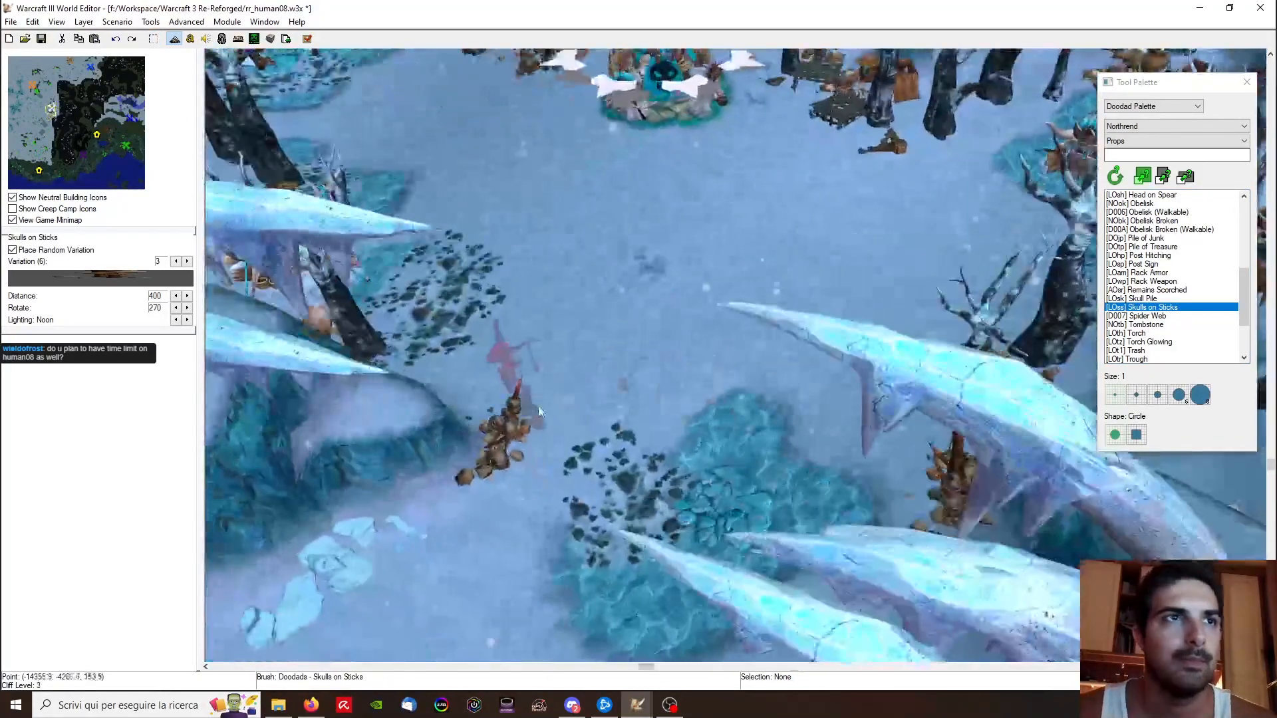
# Step: Place a horned Skulls on Sticks doodad near the spiked skull pile at the ice ledge and turn it
pyautogui.moveTo(553, 376); pyautogui.dragTo(894, 153, button='right')
pyautogui.moveTo(588, 497); pyautogui.dragTo(746, 393, button='right')
pyautogui.keyDown('ctrl'); pyautogui.moveTo(701, 329); pyautogui.dragTo(604, 405, button='right'); pyautogui.keyUp('ctrl')
pyautogui.click(616, 381)
pyautogui.press('space')
pyautogui.click(593, 344)
pyautogui.moveTo(600, 438)
pyautogui.keyDown('ctrl'); pyautogui.mouseDown()
pyautogui.moveTo(802, 409)
pyautogui.moveTo(764, 284)
pyautogui.mouseUp(); pyautogui.keyUp('ctrl')
# Step: Move the horned skull post against the ice ledge, directly behind the spiked skull pile
pyautogui.hotkey('ctrl', 'x')
pyautogui.hotkey('ctrl', 'v')
pyautogui.click(576, 380)
pyautogui.keyDown('ctrl'); pyautogui.moveTo(575, 380); pyautogui.dragTo(693, 497, button='right'); pyautogui.keyUp('ctrl')
pyautogui.hotkey('ctrl', 'x')
pyautogui.hotkey('ctrl', 'v')
pyautogui.click(692, 322)
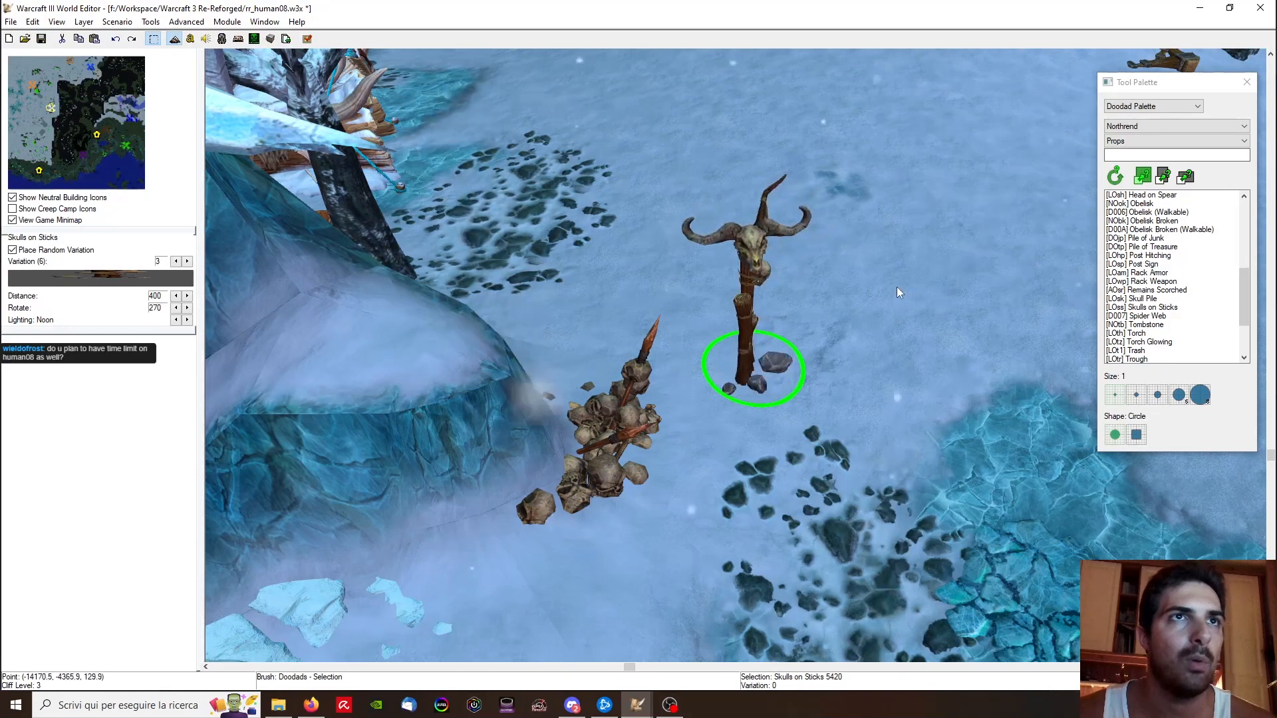
pyautogui.hotkey('ctrl', 'x')
pyautogui.hotkey('ctrl', 'v')
pyautogui.click(536, 330)
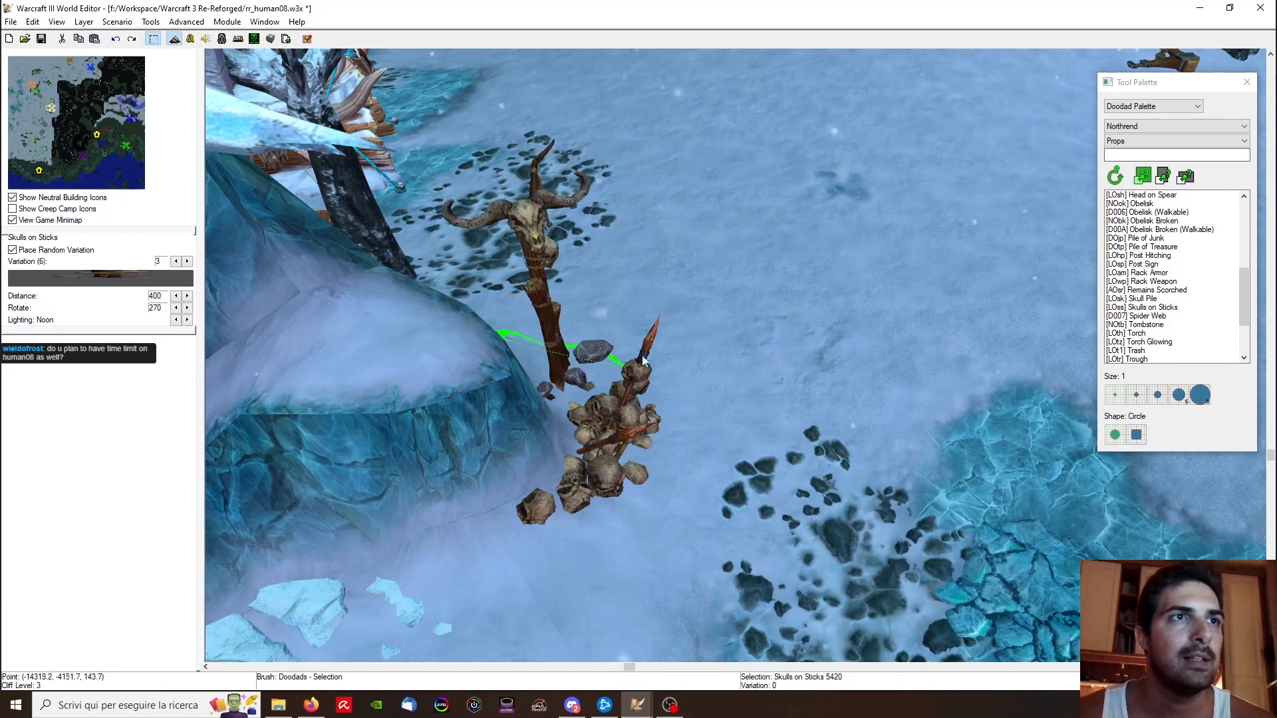
pyautogui.keyDown('ctrl'); pyautogui.moveTo(661, 361); pyautogui.dragTo(793, 379, button='right'); pyautogui.keyUp('ctrl')
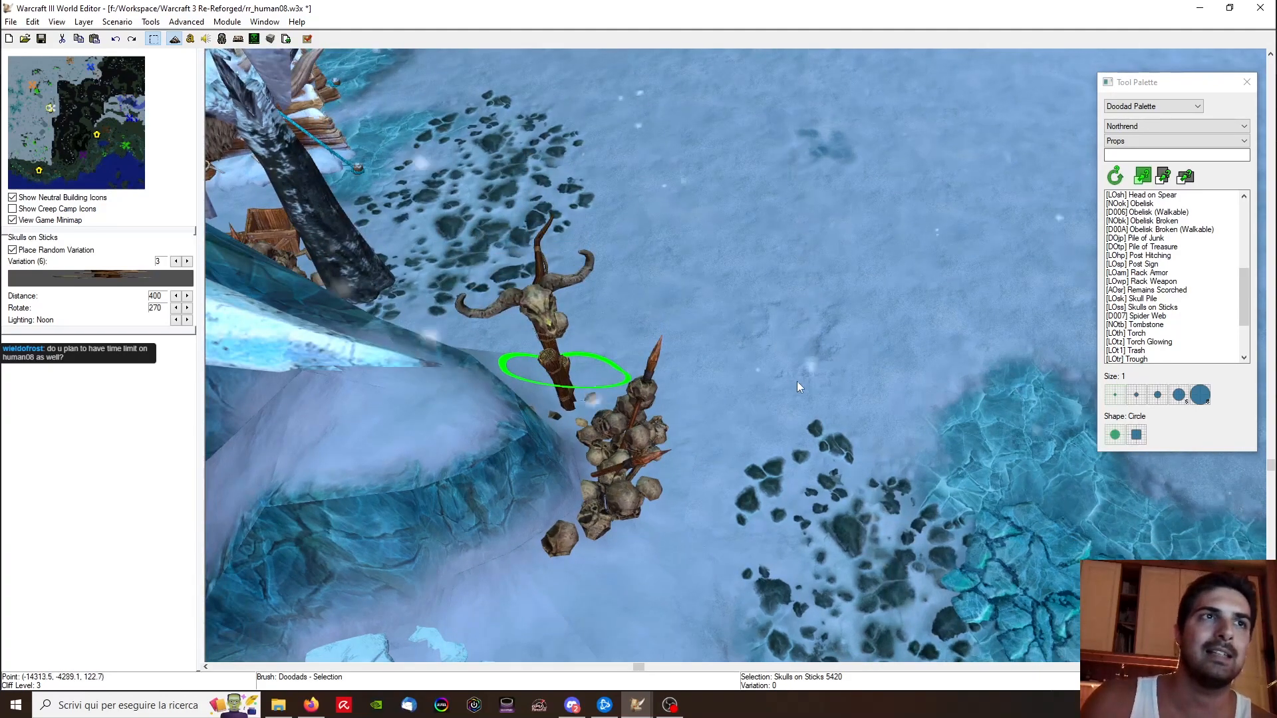
pyautogui.scroll(-3, 798, 382)
pyautogui.click(912, 399)
# Step: Lower the wooden skull post in the large heap across the pond so its base sinks among the skulls
pyautogui.keyDown('ctrl'); pyautogui.moveTo(916, 396); pyautogui.dragTo(800, 411, button='right'); pyautogui.keyUp('ctrl')
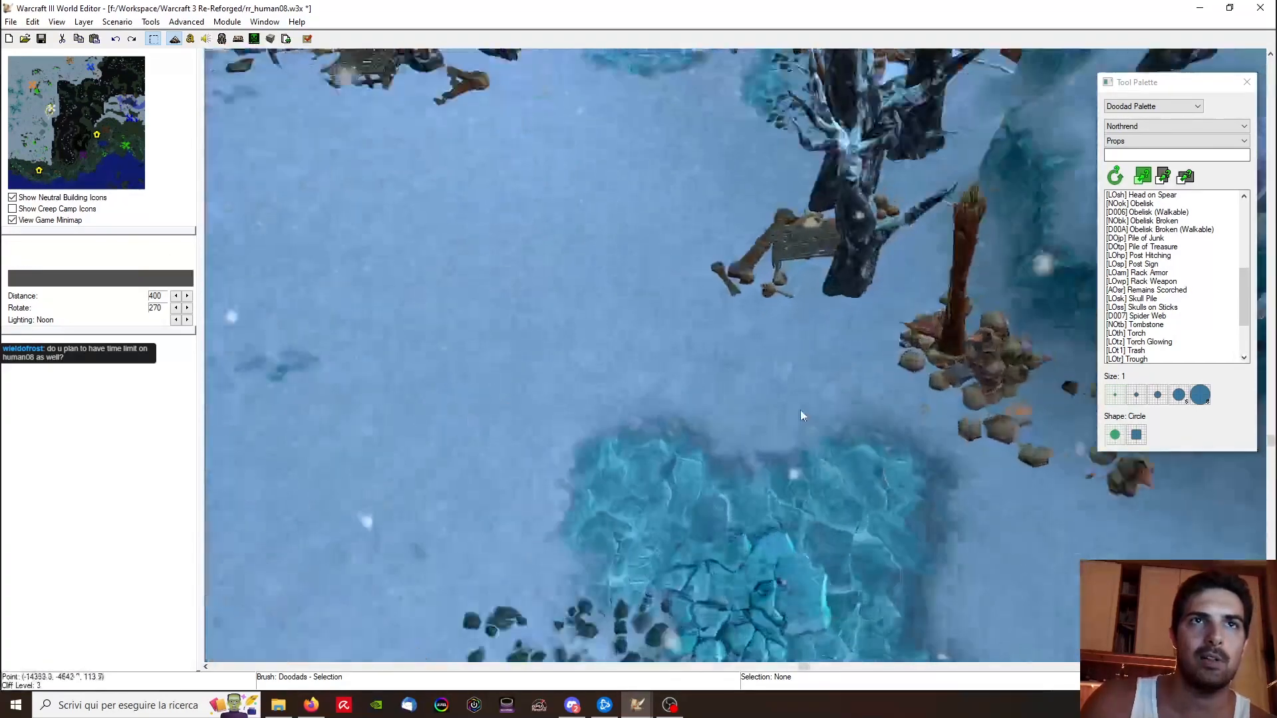
pyautogui.scroll(3, 800, 411)
pyautogui.click(952, 344)
pyautogui.click(940, 336)
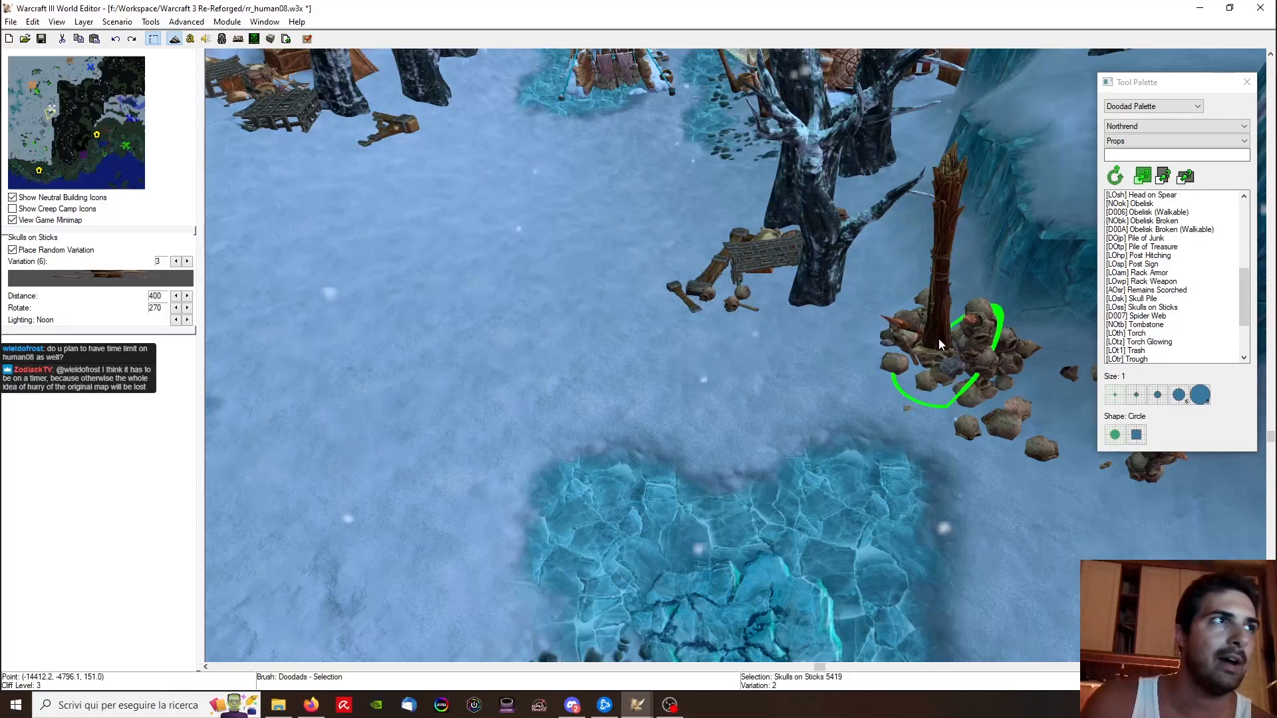
pyautogui.hotkey('ctrl', 'pagedown')
pyautogui.hotkey('ctrl', 'pagedown')
pyautogui.hotkey('ctrl', 'pagedown')
pyautogui.hotkey('ctrl', 'pagedown')
pyautogui.hotkey('ctrl', 'pagedown')
pyautogui.hotkey('ctrl', 'pagedown')
pyautogui.hotkey('ctrl', 'pagedown')
pyautogui.hotkey('ctrl', 'pagedown')
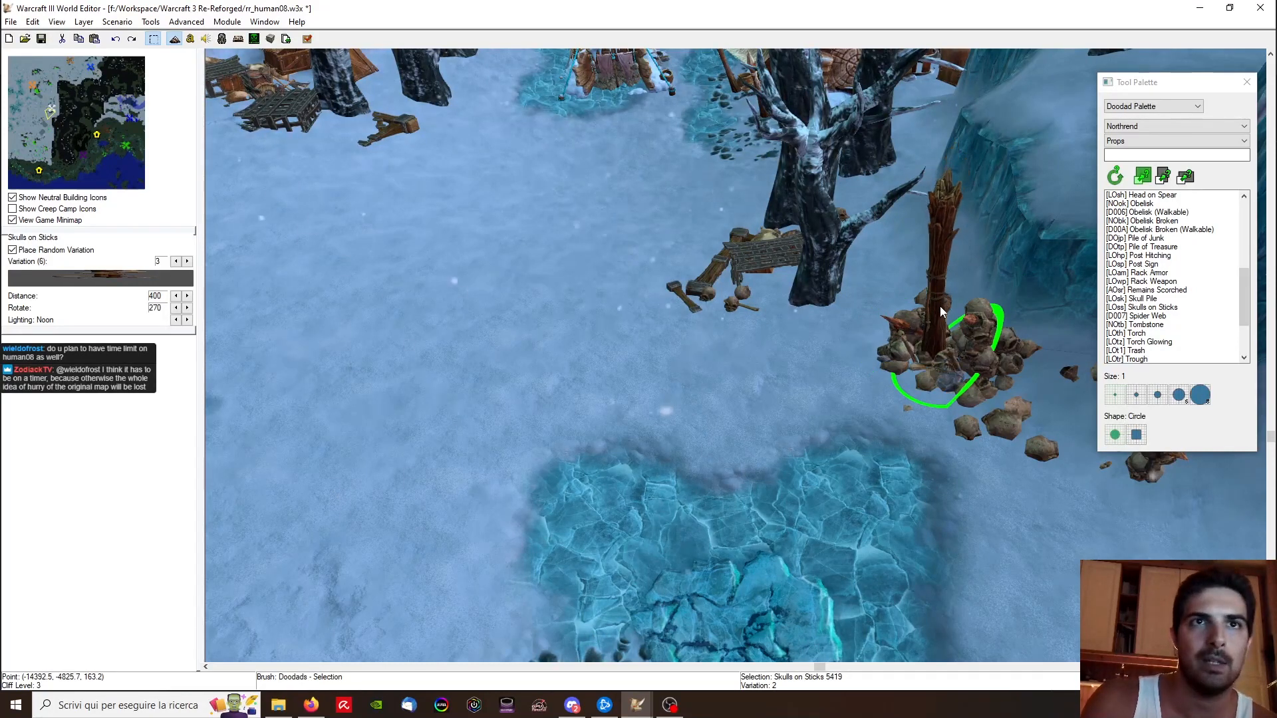
# Step: Place a copy of the skull post at the pond and set its variation to 3
pyautogui.moveTo(668, 353); pyautogui.dragTo(652, 328, button='right')
pyautogui.hotkey('ctrl', 'v')
pyautogui.click(628, 412)
pyautogui.press('Return')
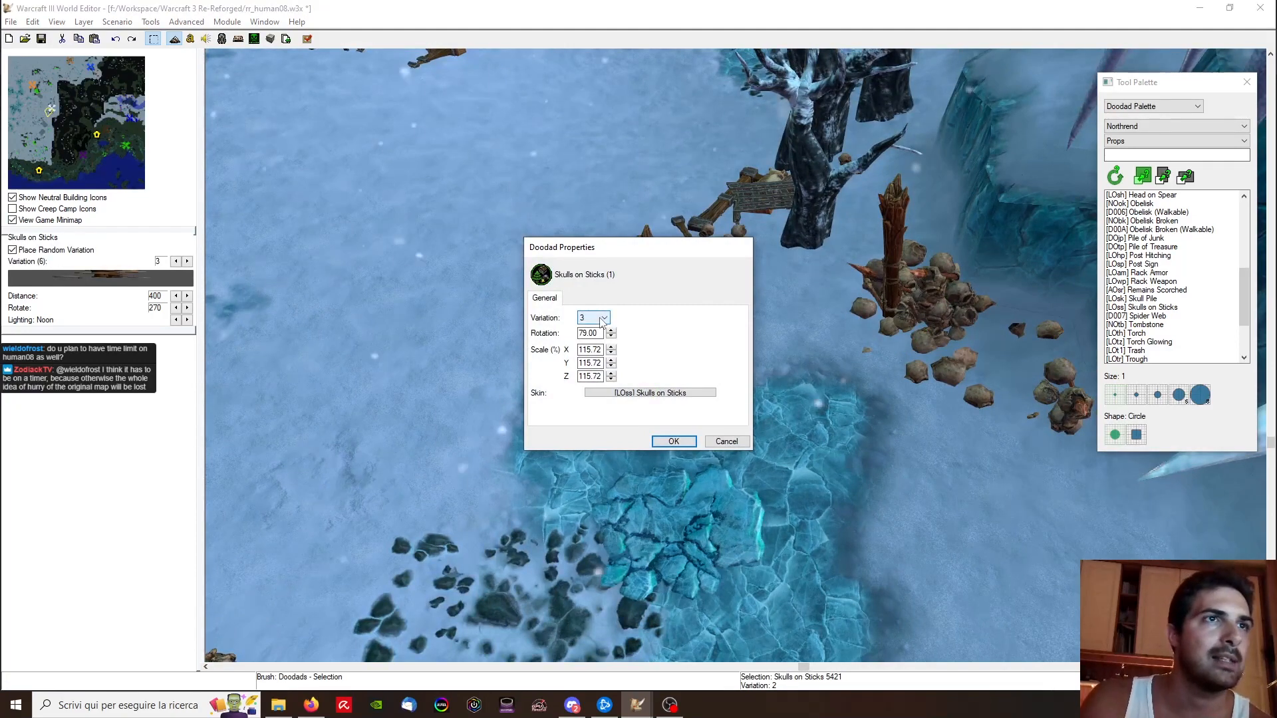
pyautogui.press('Return')
pyautogui.scroll(-3, 835, 436)
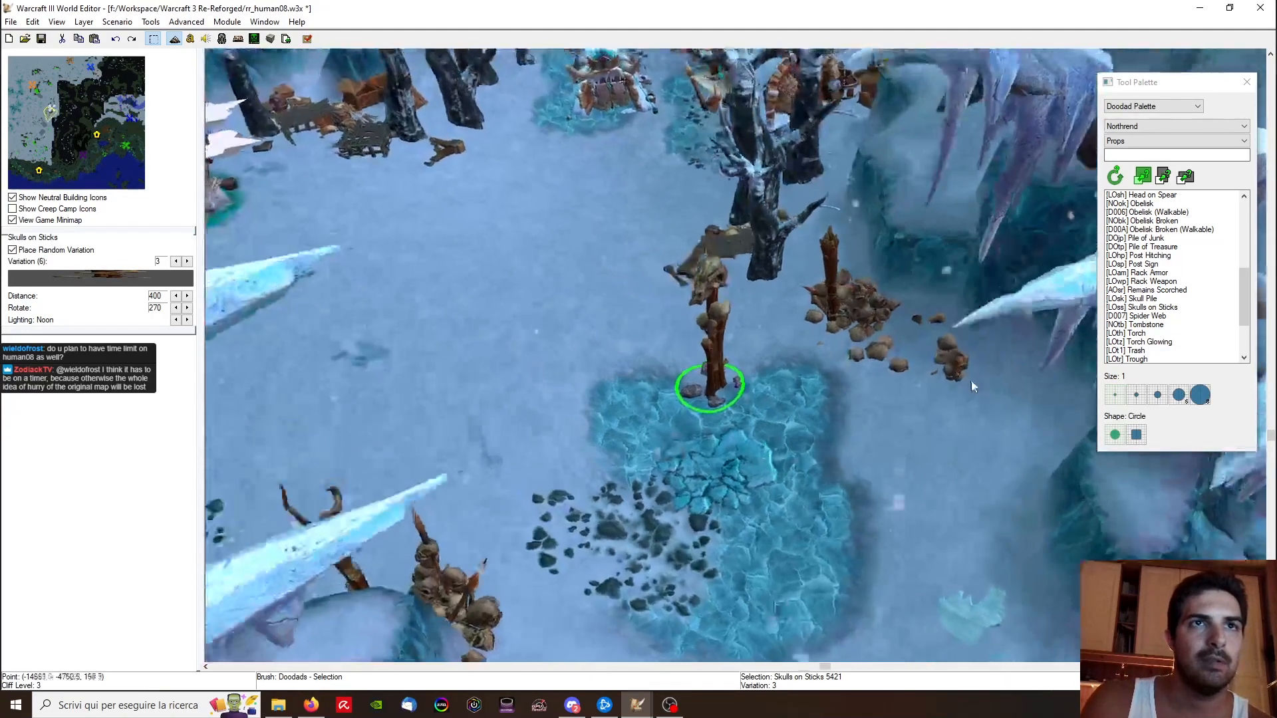
# Step: Set the copied skull post to variation 5 and move it beside the skull heap at the ice cliff
pyautogui.doubleClick(720, 346)
pyautogui.press('Return')
pyautogui.hotkey('ctrl', 'x')
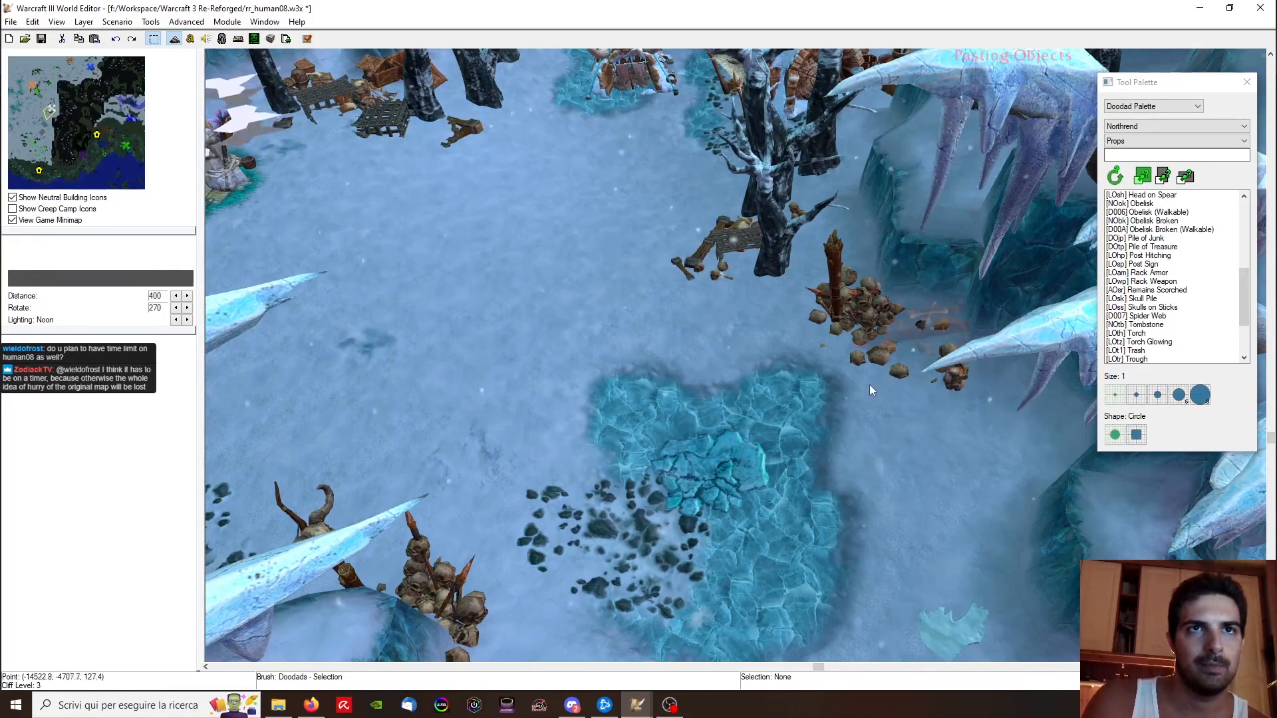
pyautogui.click(891, 350)
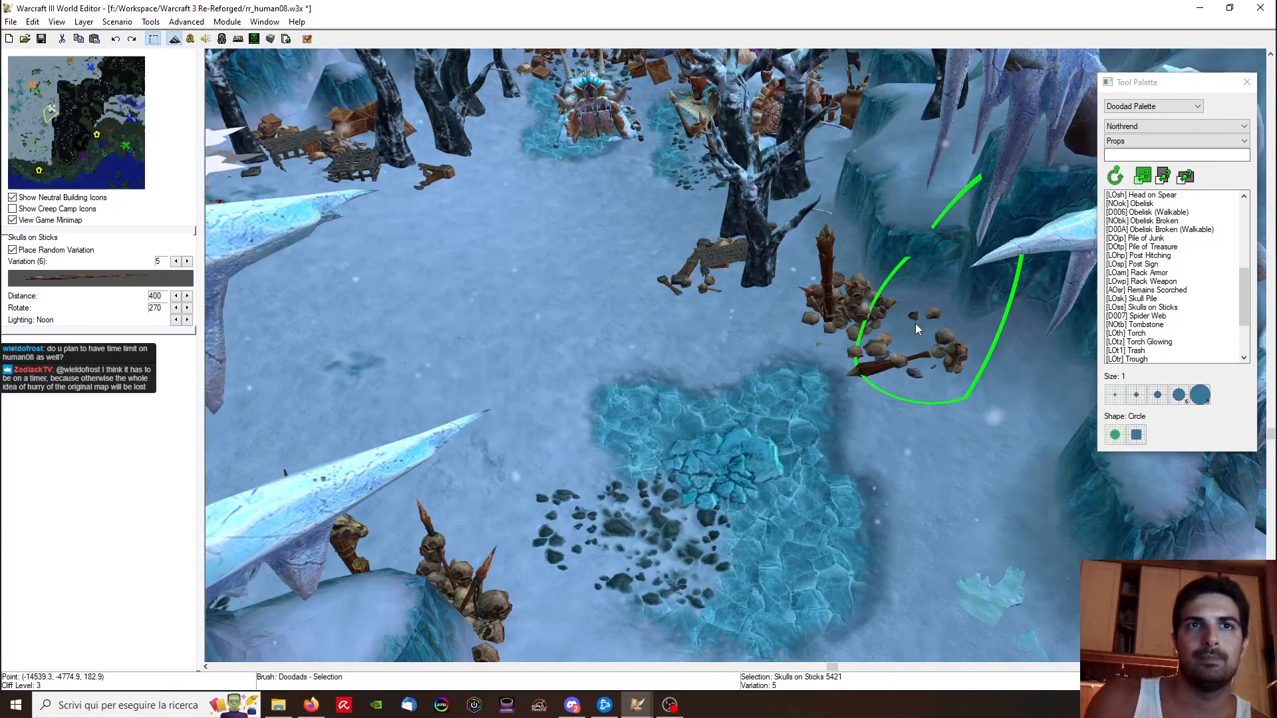
pyautogui.keyDown('ctrl'); pyautogui.moveTo(911, 321); pyautogui.dragTo(1270, 246, button='right'); pyautogui.keyUp('ctrl')
pyautogui.click(697, 428)
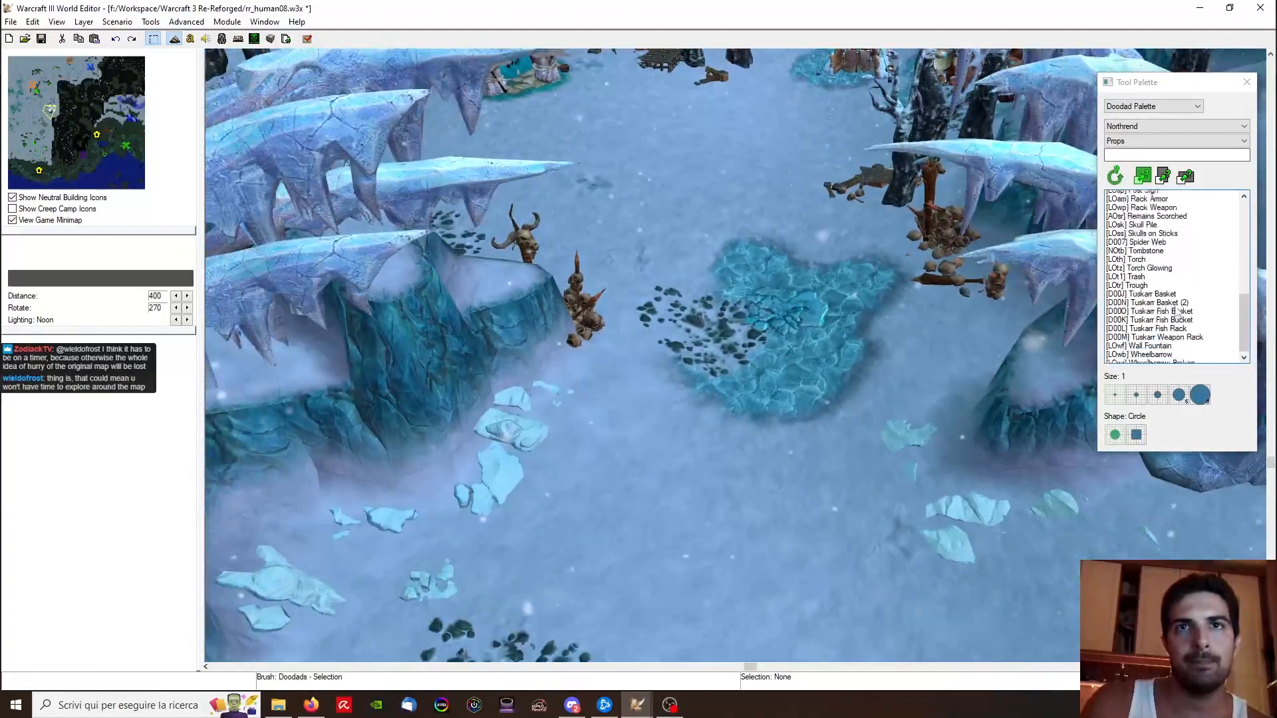
# Step: Inspect the decorated icy entrance and the surrounding snowfield from several sides
pyautogui.scroll(-5, 1072, 311)
pyautogui.moveTo(465, 426); pyautogui.dragTo(299, 448, button='right')
pyautogui.moveTo(984, 419); pyautogui.dragTo(465, 426, button='right')
pyautogui.moveTo(811, 406); pyautogui.dragTo(360, 492, button='right')
pyautogui.scroll(6, 732, 442)
pyautogui.scroll(-6, 578, 427)
pyautogui.moveTo(1015, 533); pyautogui.dragTo(312, 519, button='right')
pyautogui.keyDown('ctrl'); pyautogui.moveTo(445, 296); pyautogui.dragTo(646, 324, button='right'); pyautogui.keyUp('ctrl')
pyautogui.keyDown('ctrl'); pyautogui.moveTo(805, 420); pyautogui.dragTo(704, 392, button='right'); pyautogui.keyUp('ctrl')
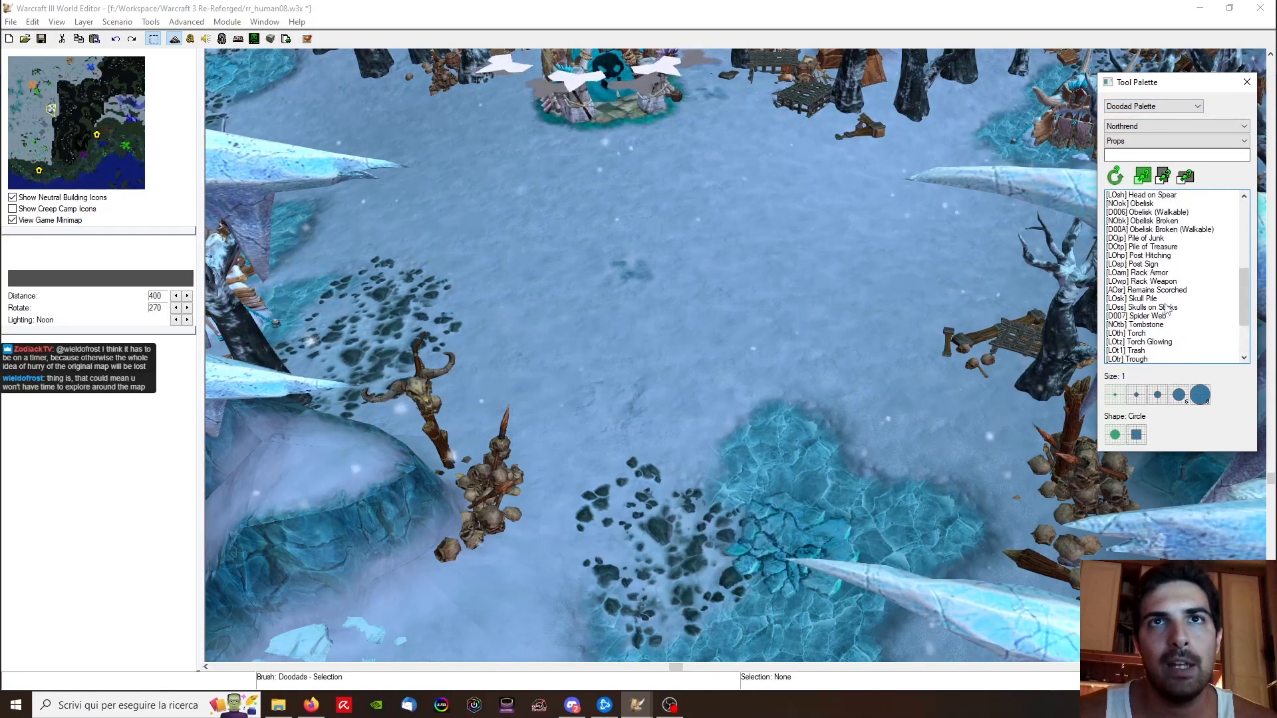
# Step: Place a Brazier Glowing doodad in the spiked skull pile at the ice ledge
pyautogui.scroll(1, 1186, 280)
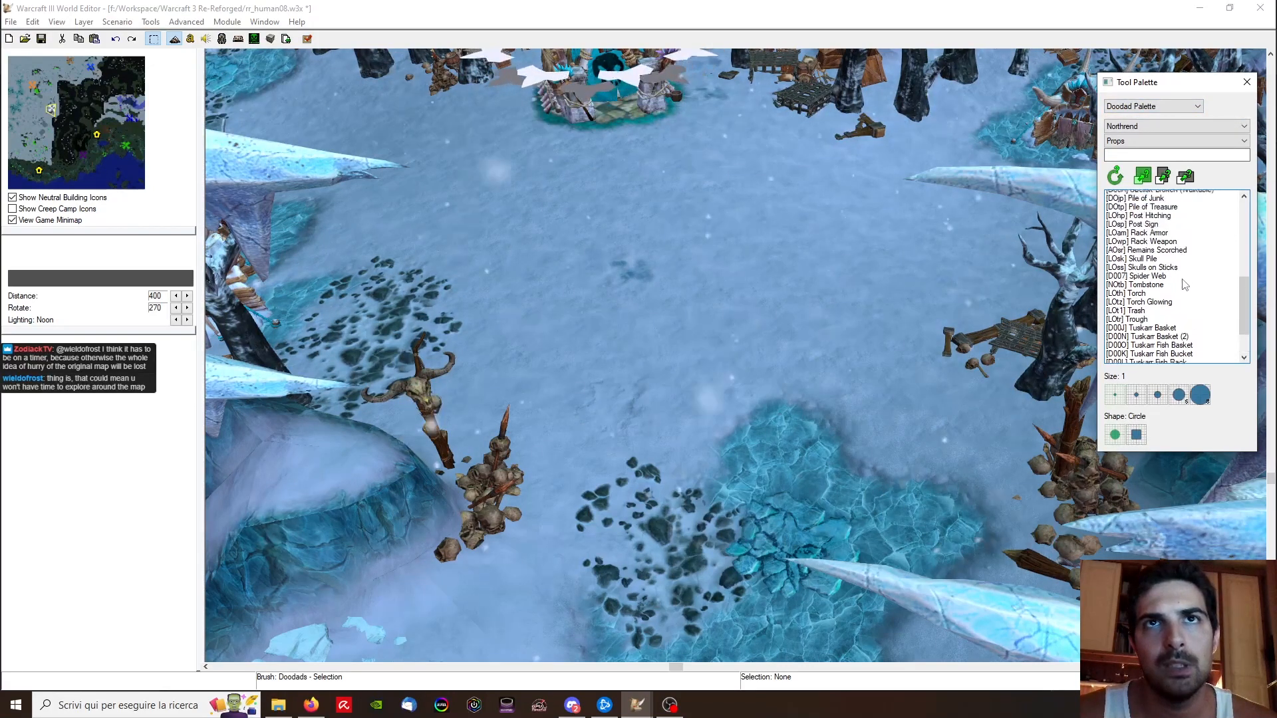
pyautogui.scroll(-2, 1187, 286)
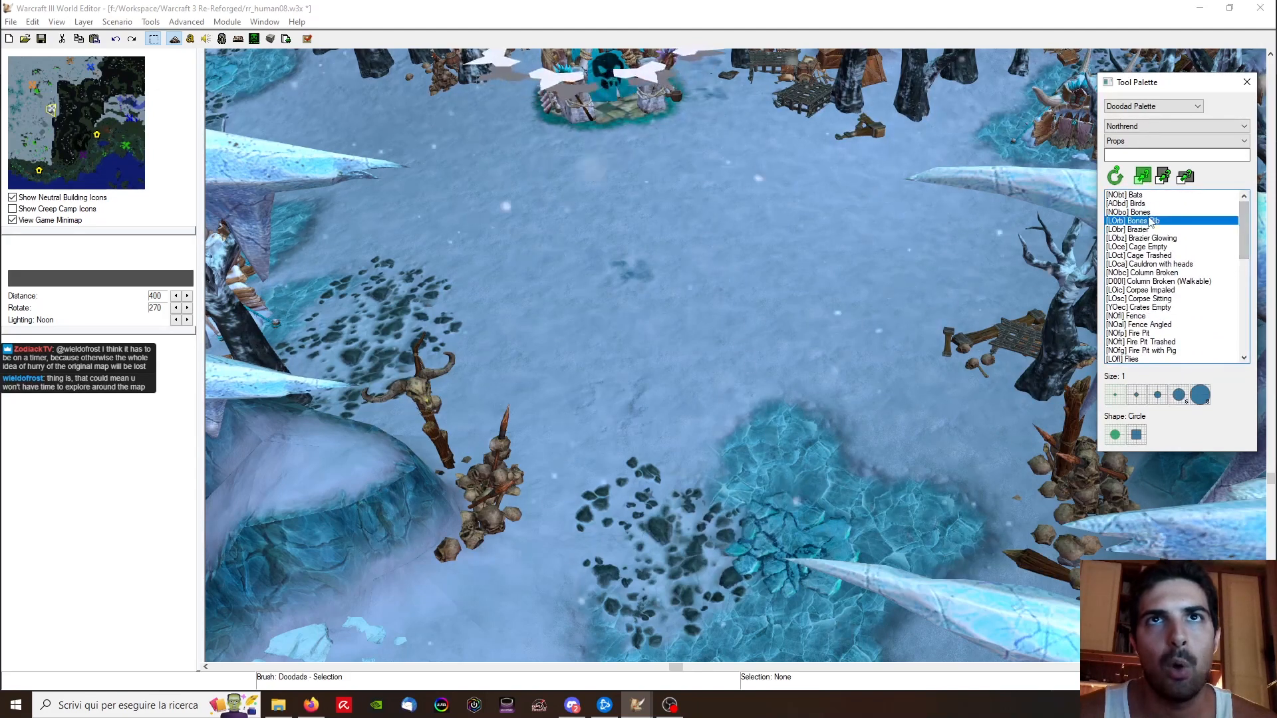
pyautogui.click(1141, 238)
pyautogui.scroll(3, 598, 426)
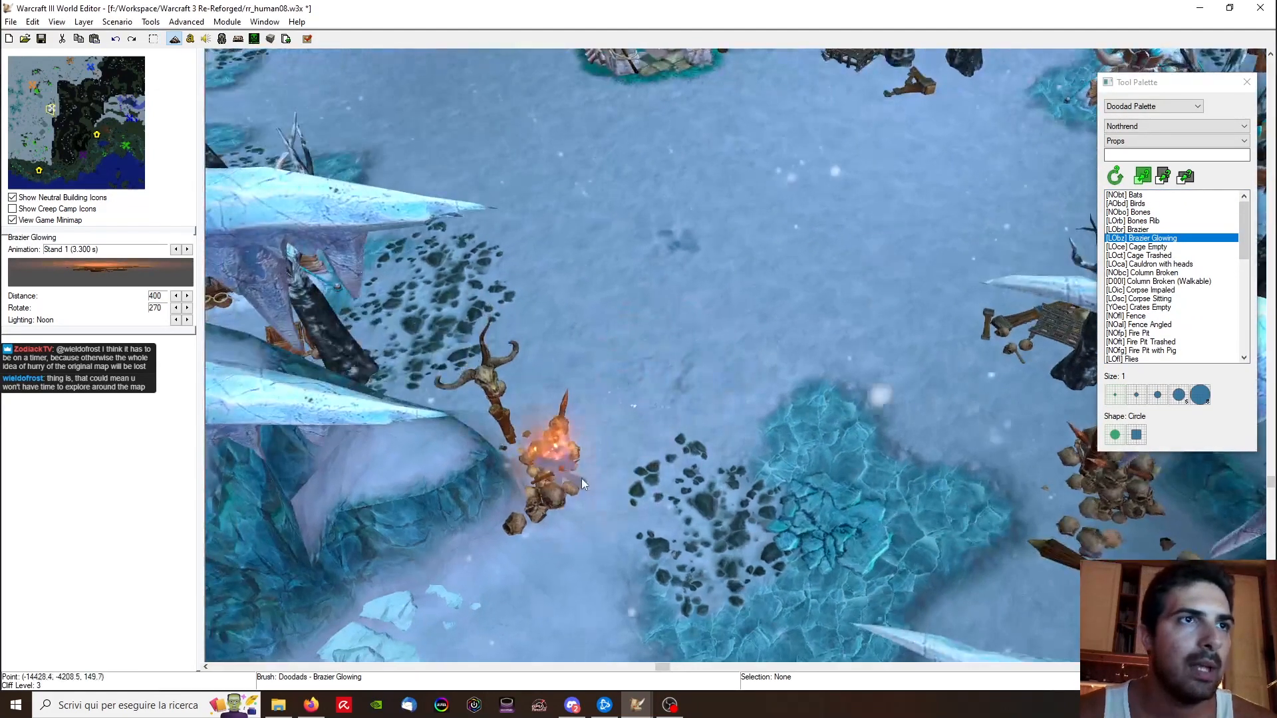
pyautogui.scroll(-2, 820, 397)
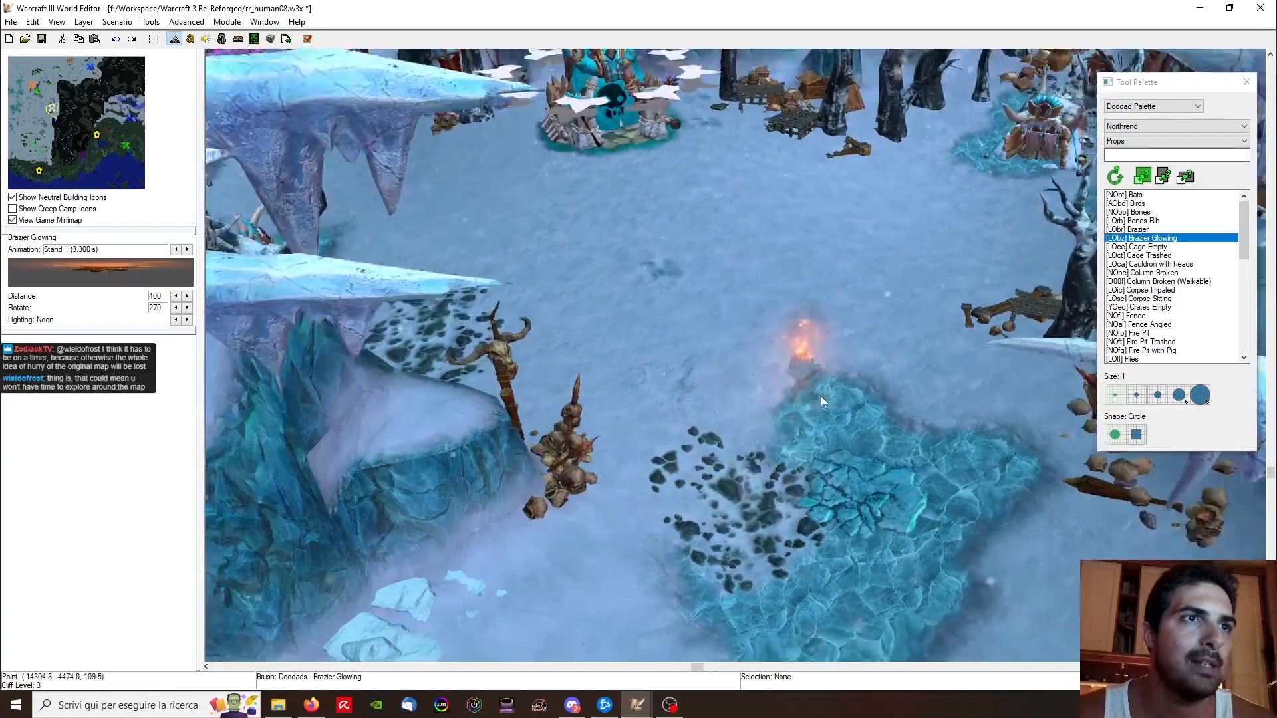
pyautogui.scroll(2, 609, 481)
pyautogui.click(589, 488)
# Step: Place a second glowing brazier at the large skull heap across the pond and shift it in among the skulls
pyautogui.moveTo(883, 392); pyautogui.dragTo(680, 409, button='right')
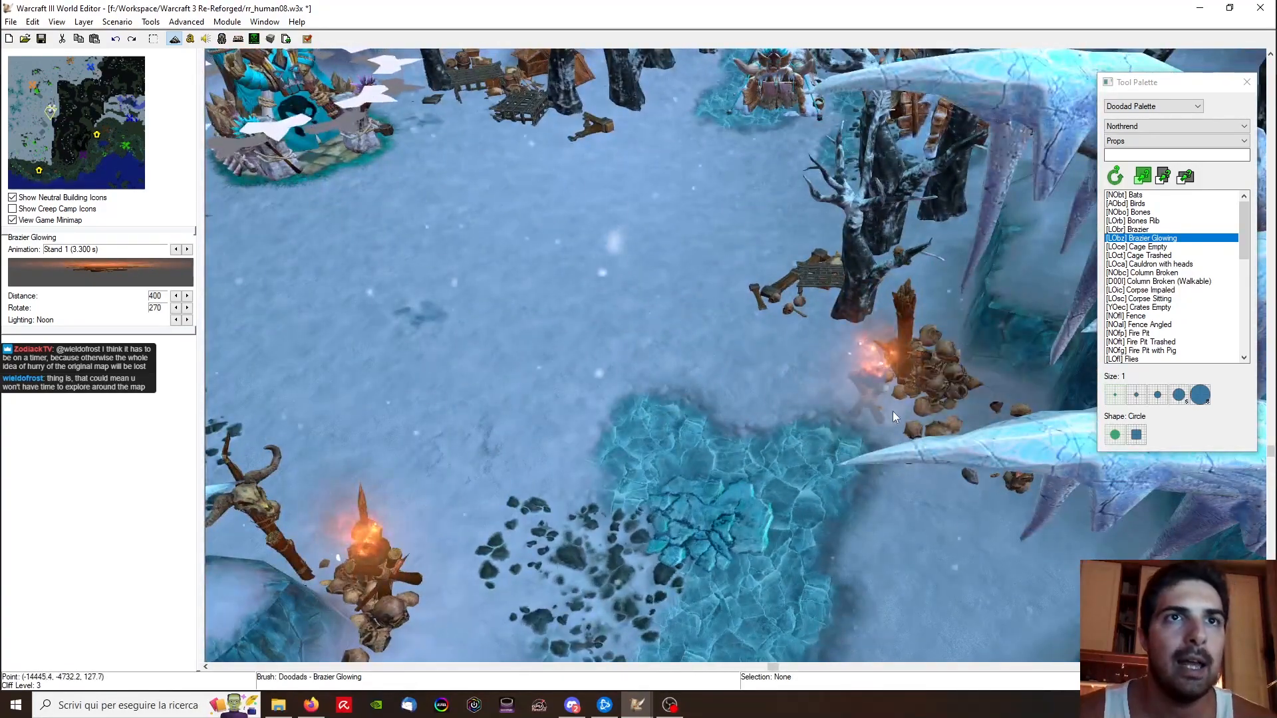
pyautogui.click(912, 411)
pyautogui.keyDown('ctrl'); pyautogui.moveTo(913, 411); pyautogui.dragTo(948, 396, button='right'); pyautogui.keyUp('ctrl')
pyautogui.press('space')
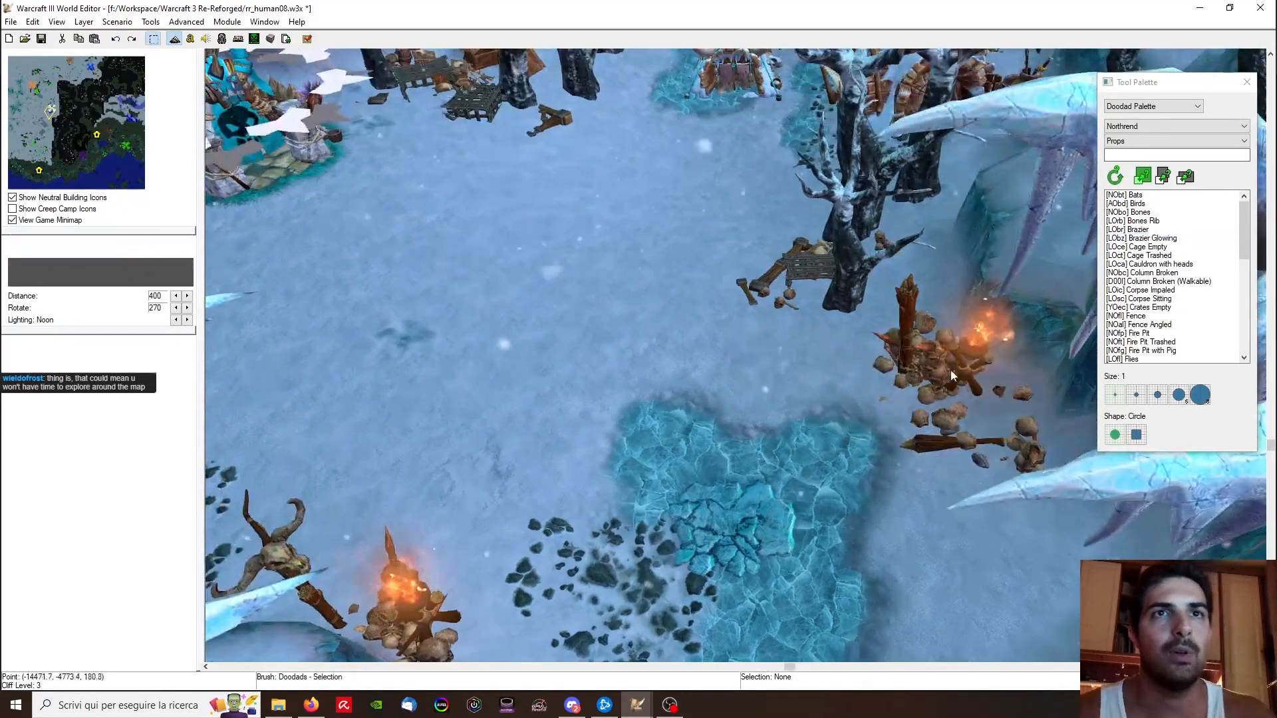
pyautogui.click(970, 370)
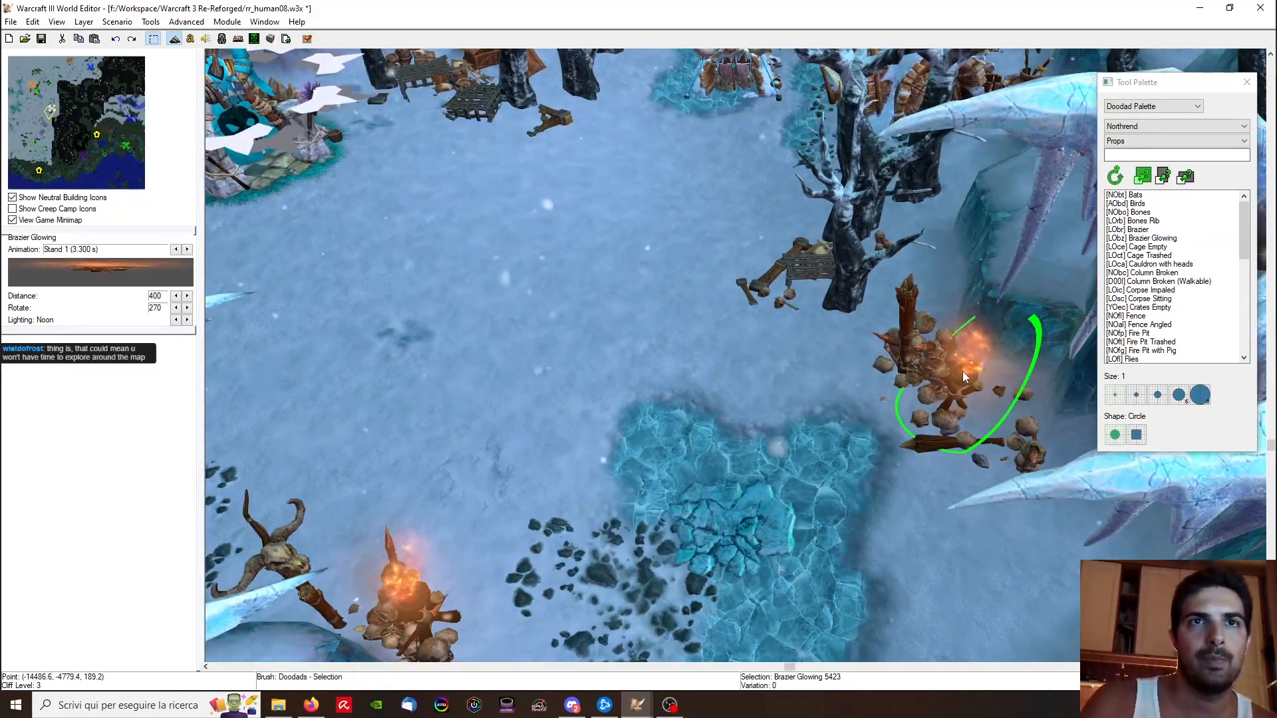
pyautogui.keyDown('ctrl'); pyautogui.moveTo(879, 385); pyautogui.dragTo(752, 425, button='right'); pyautogui.keyUp('ctrl')
# Step: Try placing the ice ledge brazier among the upper skulls of the spiked pile
pyautogui.click(557, 457)
pyautogui.keyDown('ctrl'); pyautogui.moveTo(532, 373); pyautogui.dragTo(573, 448, button='right'); pyautogui.keyUp('ctrl')
pyautogui.click(572, 448)
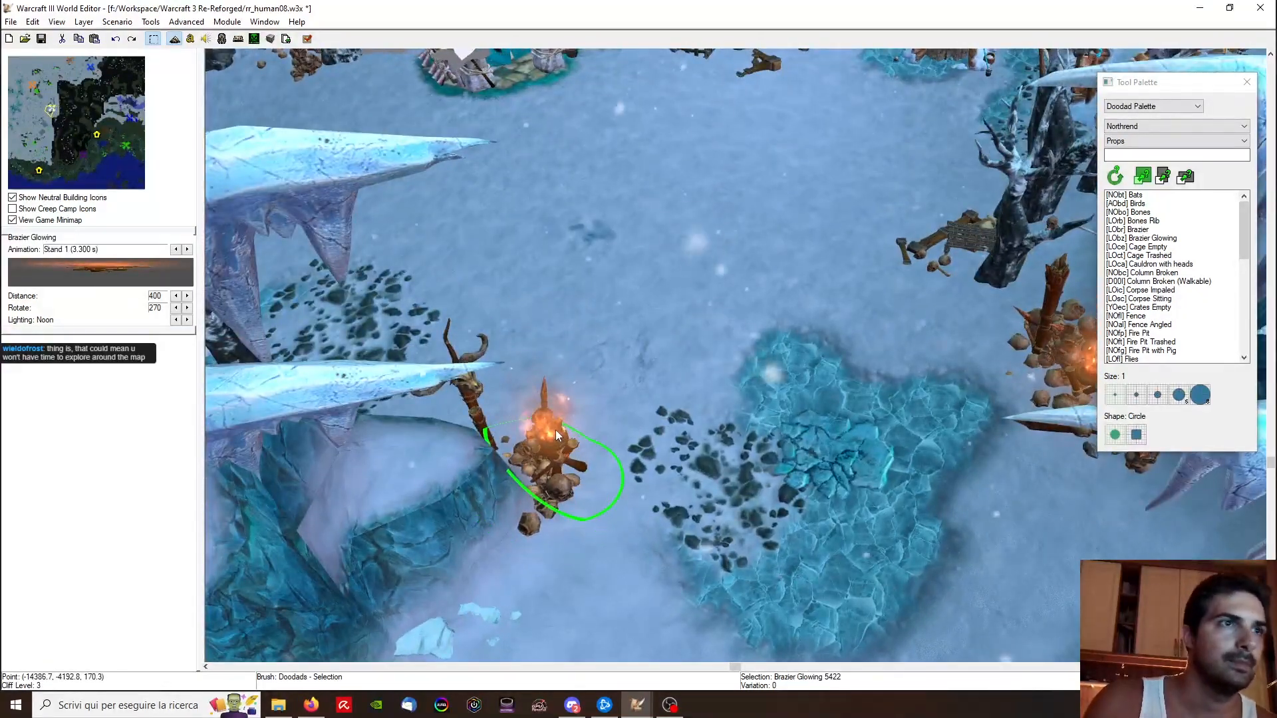
pyautogui.keyDown('ctrl'); pyautogui.moveTo(581, 428); pyautogui.dragTo(583, 387, button='right'); pyautogui.keyUp('ctrl')
pyautogui.scroll(4, 530, 518)
pyautogui.moveTo(488, 389); pyautogui.dragTo(512, 474)
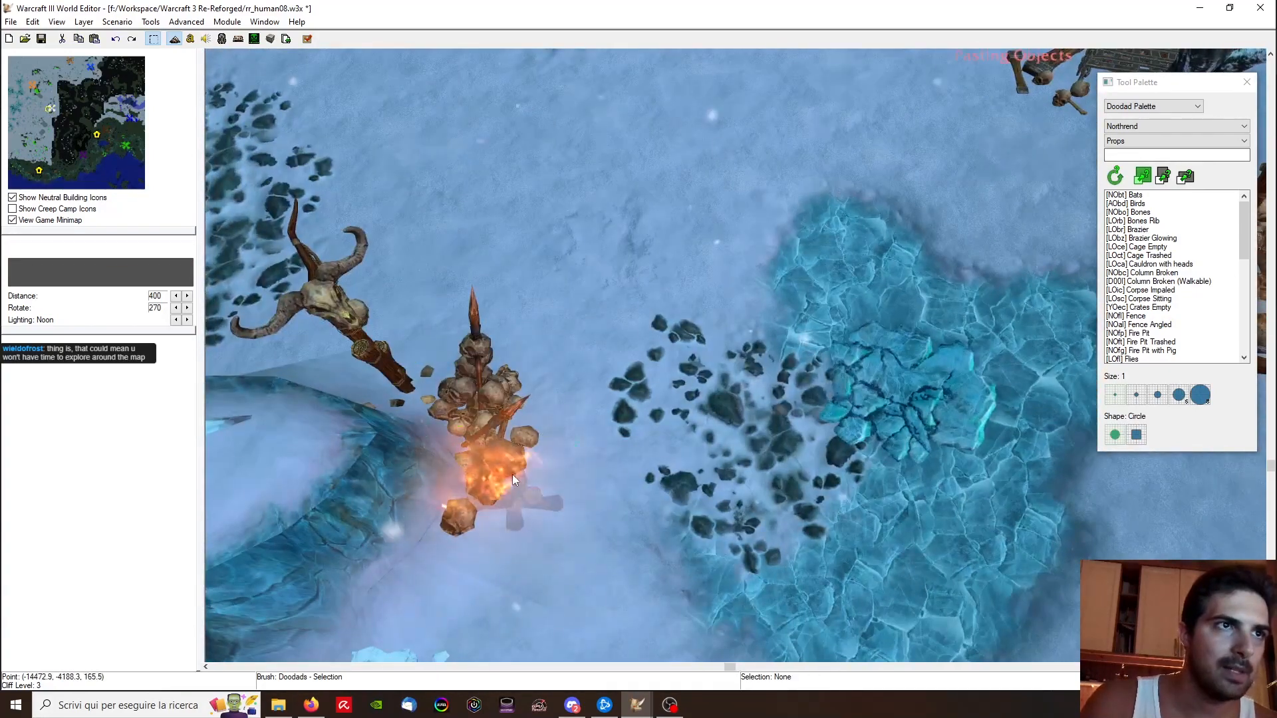
pyautogui.hotkey('ctrl', 'x')
pyautogui.hotkey('ctrl', 'v')
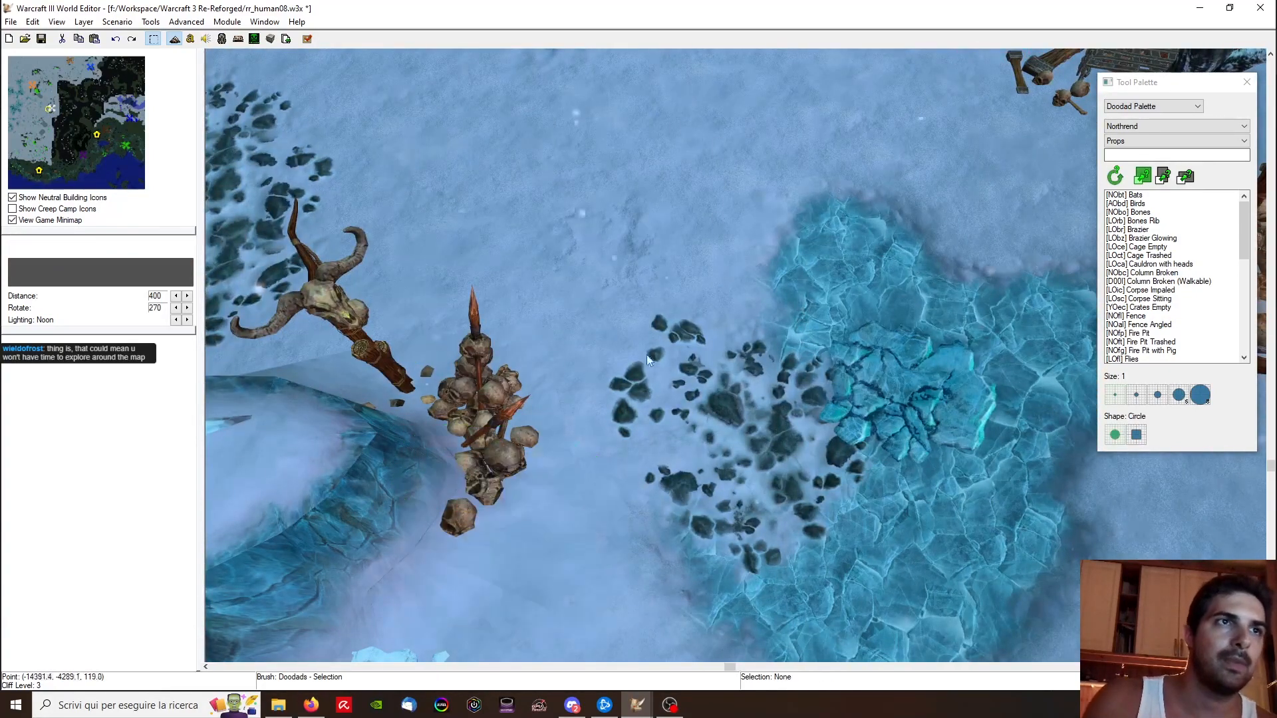
pyautogui.click(478, 391)
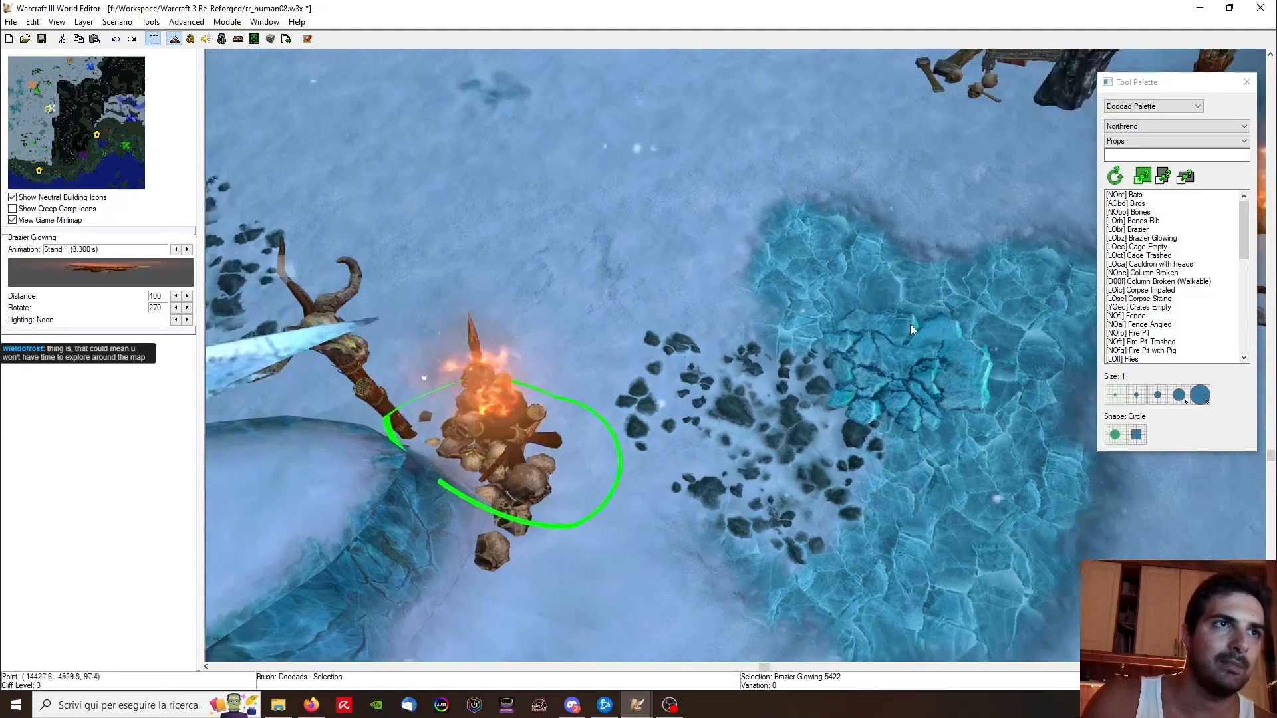
# Step: Try the ice ledge brazier at the end of the skull pile farthest from the horned post
pyautogui.keyDown('ctrl'); pyautogui.moveTo(910, 325); pyautogui.dragTo(829, 355, button='right'); pyautogui.keyUp('ctrl')
pyautogui.hotkey('ctrl', 'x')
pyautogui.hotkey('ctrl', 'v')
pyautogui.click(504, 500)
pyautogui.scroll(-4, 636, 332)
pyautogui.scroll(-1, 777, 373)
pyautogui.click(869, 366)
pyautogui.scroll(3, 739, 325)
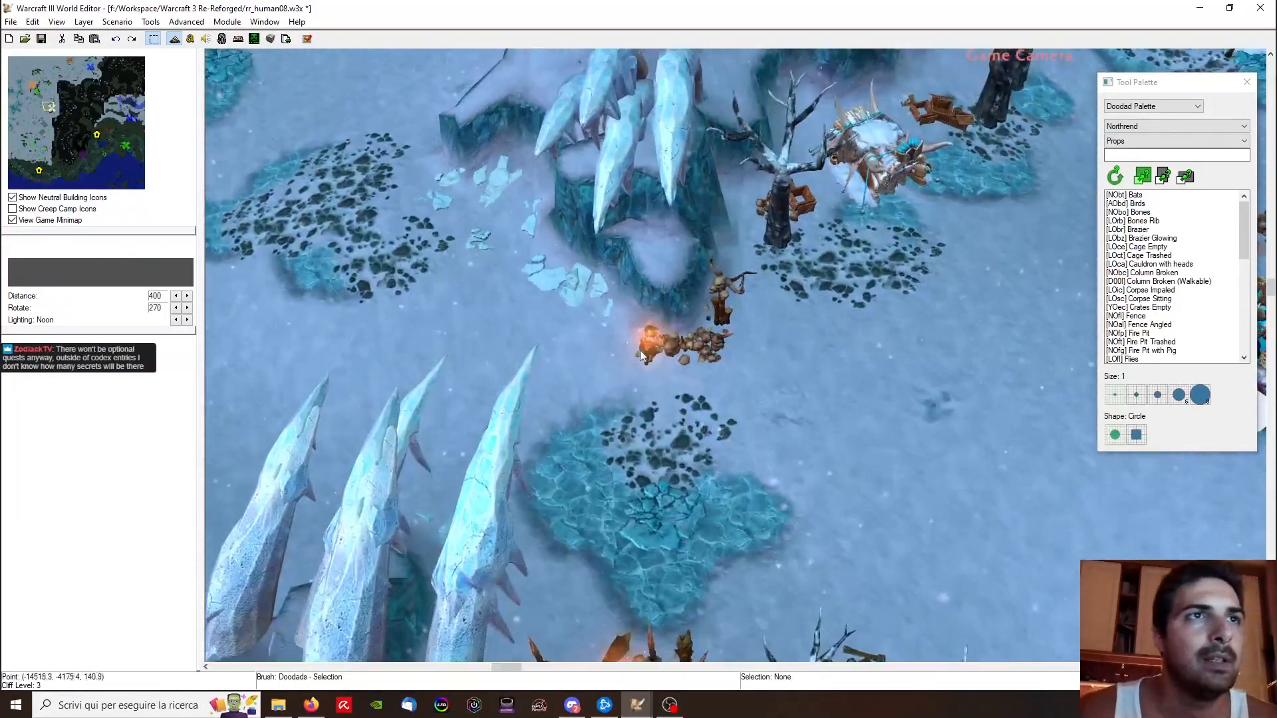
# Step: Move the brazier to the end of the skull pile nearest the horned skull post
pyautogui.click(639, 350)
pyautogui.scroll(3, 665, 378)
pyautogui.moveTo(710, 373); pyautogui.dragTo(835, 342)
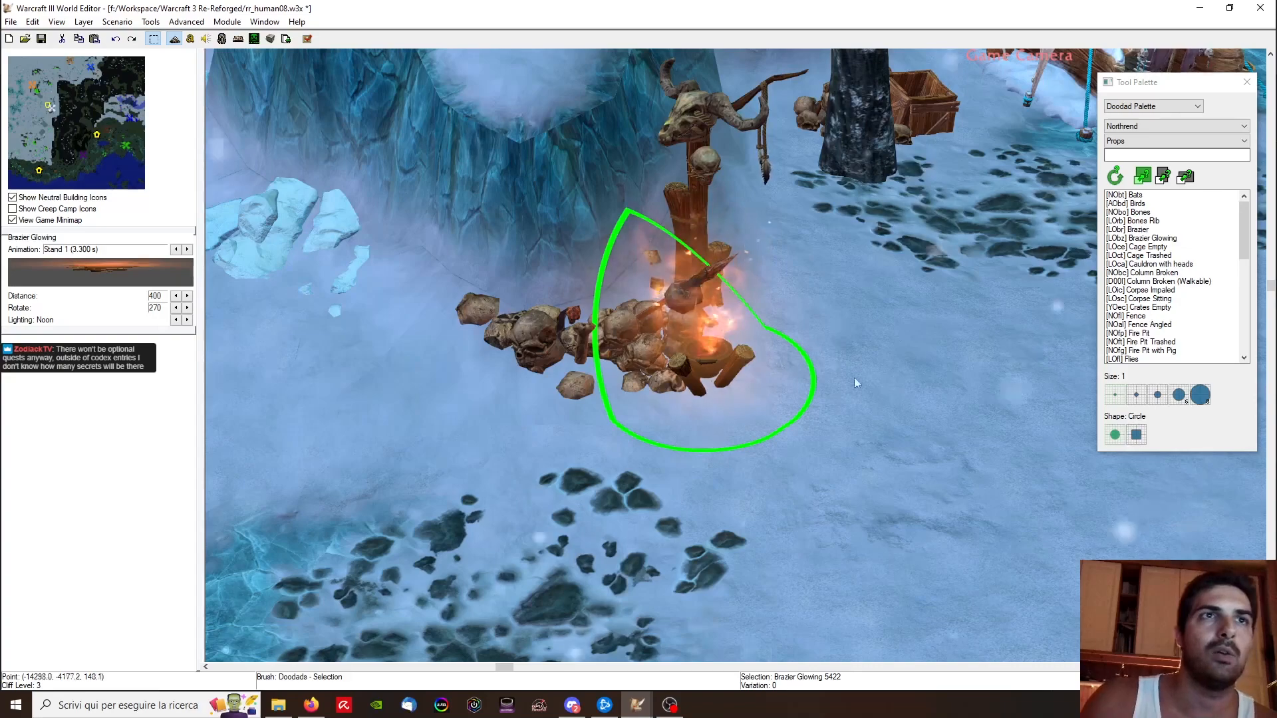
pyautogui.scroll(-5, 864, 392)
pyautogui.click(934, 393)
pyautogui.scroll(8, 831, 416)
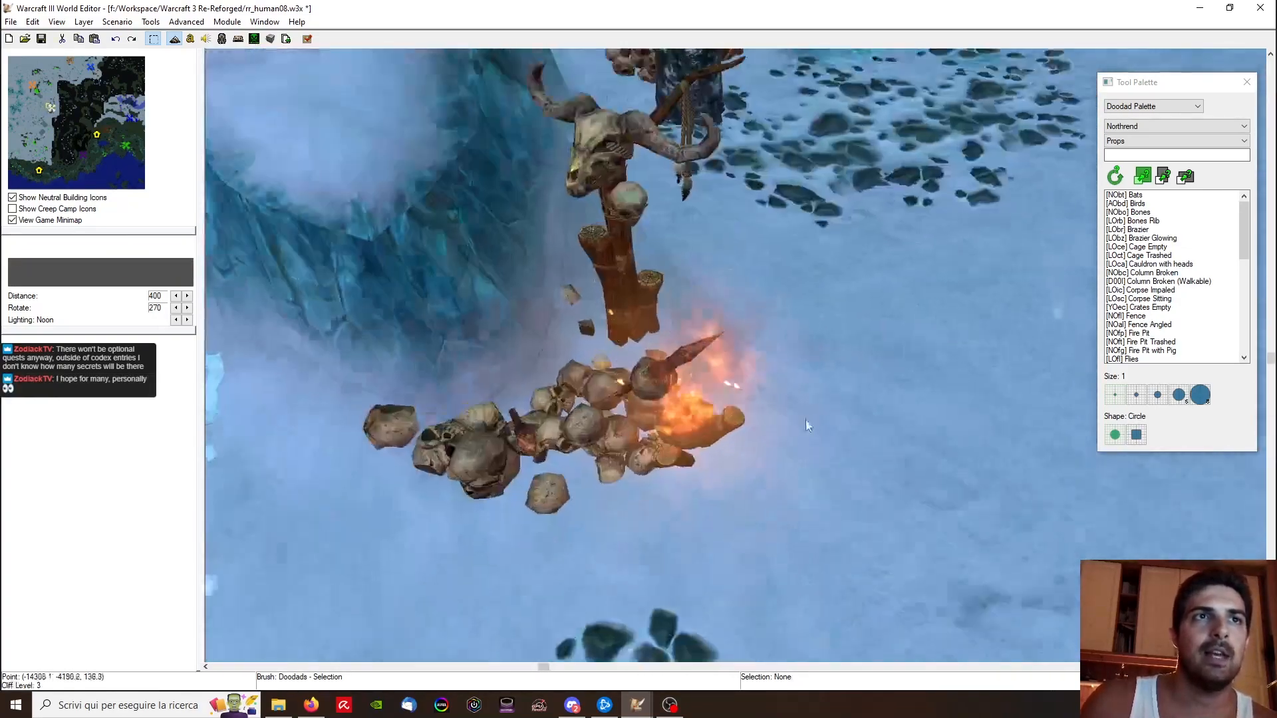
# Step: Move the spiked skull pile out onto the open snow away from the brazier and turn it
pyautogui.keyDown('ctrl'); pyautogui.moveTo(804, 419); pyautogui.dragTo(612, 408, button='right'); pyautogui.keyUp('ctrl')
pyautogui.scroll(-3, 641, 379)
pyautogui.scroll(3, 604, 395)
pyautogui.moveTo(612, 408); pyautogui.dragTo(900, 274)
pyautogui.keyDown('ctrl'); pyautogui.moveTo(1032, 348); pyautogui.dragTo(858, 132); pyautogui.keyUp('ctrl')
# Step: Place a copy of the spiked skull pile between the ice ledge and the brazier and lower it into the snow
pyautogui.hotkey('ctrl', 'c')
pyautogui.hotkey('ctrl', 'v')
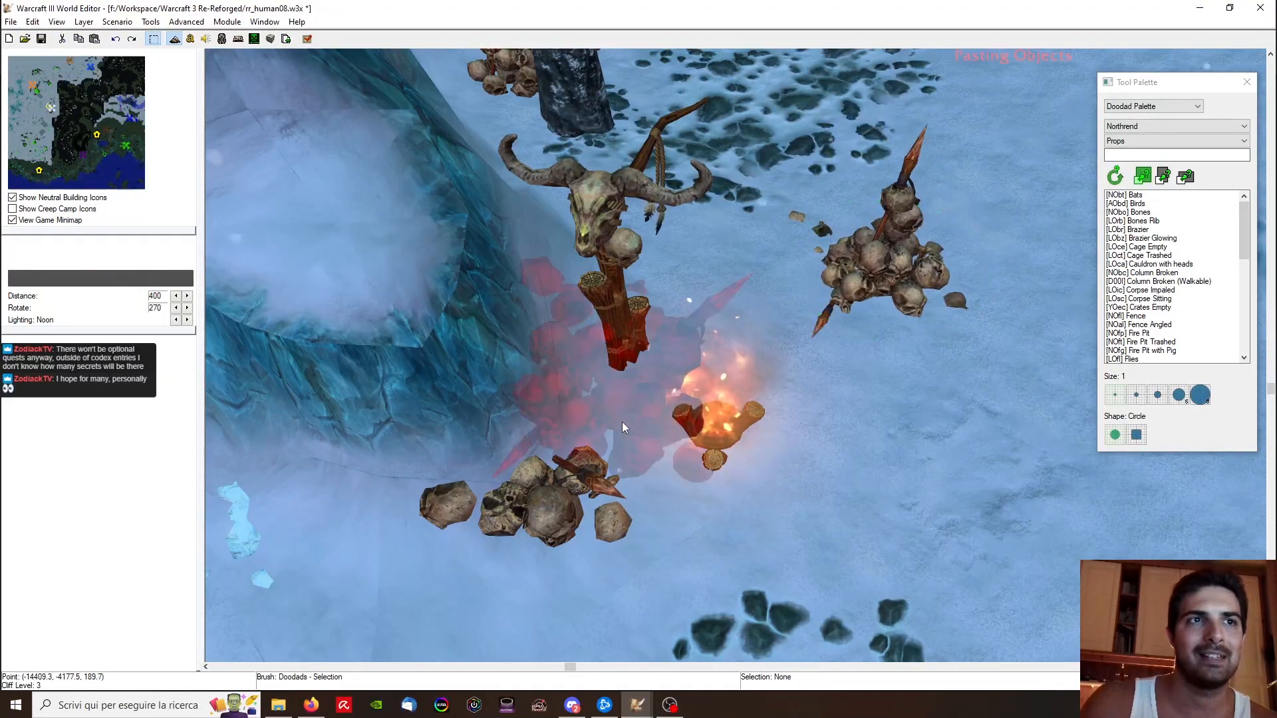
pyautogui.click(621, 421)
pyautogui.keyDown('ctrl'); pyautogui.moveTo(621, 422); pyautogui.dragTo(767, 485, button='right'); pyautogui.keyUp('ctrl')
pyautogui.hotkey('ctrl', 'pagedown')
pyautogui.hotkey('ctrl', 'pagedown')
pyautogui.hotkey('ctrl', 'pagedown')
# Step: Move the copied skull pile next to the brazier, turn it and sink it until only a few skulls protrude
pyautogui.hotkey('ctrl', 'x')
pyautogui.hotkey('ctrl', 'v')
pyautogui.click(954, 425)
pyautogui.keyDown('ctrl'); pyautogui.moveTo(1024, 512); pyautogui.dragTo(1049, 545); pyautogui.keyUp('ctrl')
pyautogui.hotkey('ctrl', 'x')
pyautogui.hotkey('ctrl', 'v')
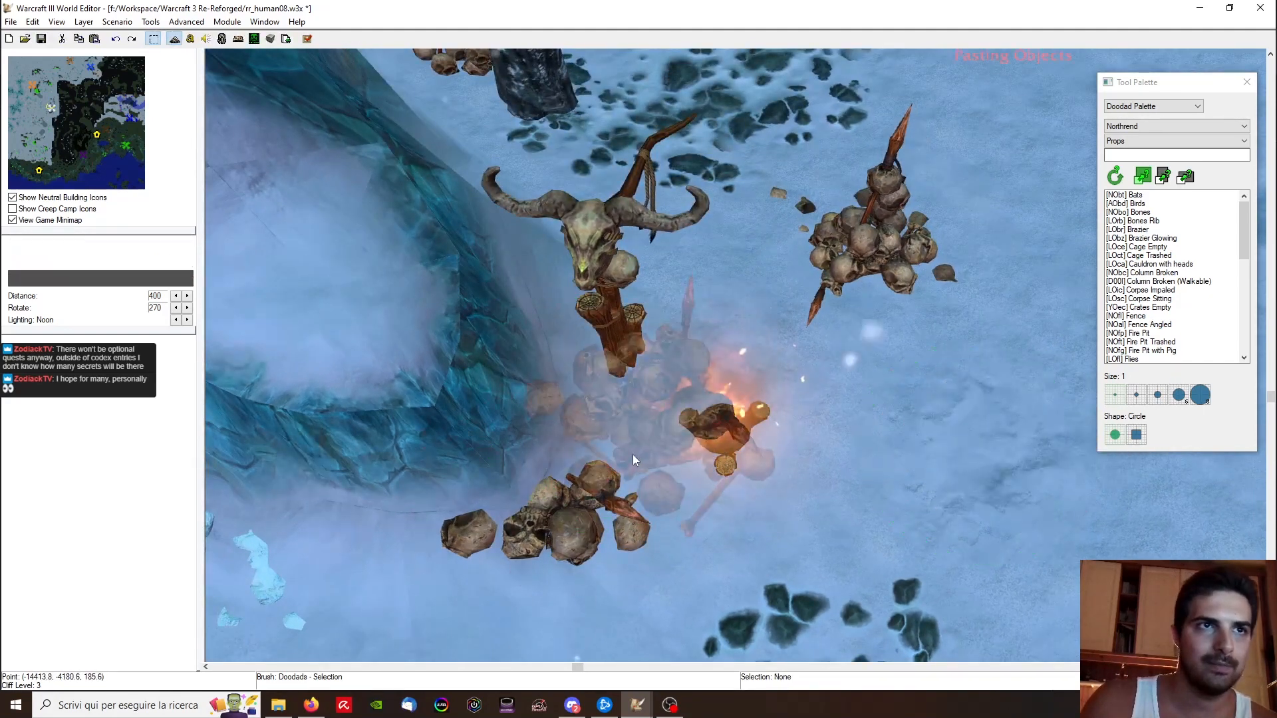
pyautogui.click(632, 453)
pyautogui.keyDown('ctrl'); pyautogui.click(747, 437); pyautogui.keyUp('ctrl')
pyautogui.hotkey('ctrl', 'pagedown')
pyautogui.hotkey('ctrl', 'pagedown')
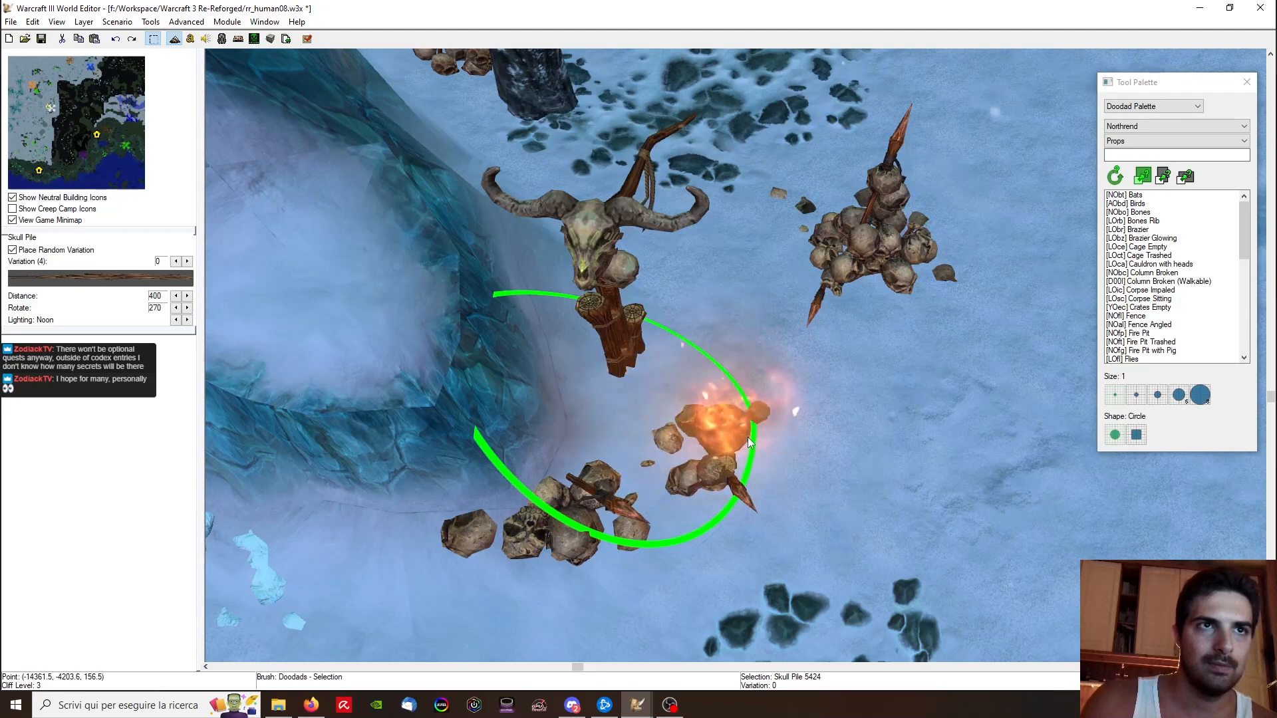
# Step: Place another copy of the outer spiked skull pile behind the horned skull post and bury it deep in the snow
pyautogui.keyDown('ctrl'); pyautogui.moveTo(747, 437); pyautogui.dragTo(806, 305, button='right'); pyautogui.keyUp('ctrl')
pyautogui.click(815, 291)
pyautogui.keyDown('ctrl'); pyautogui.moveTo(667, 374); pyautogui.dragTo(636, 384, button='right'); pyautogui.keyUp('ctrl')
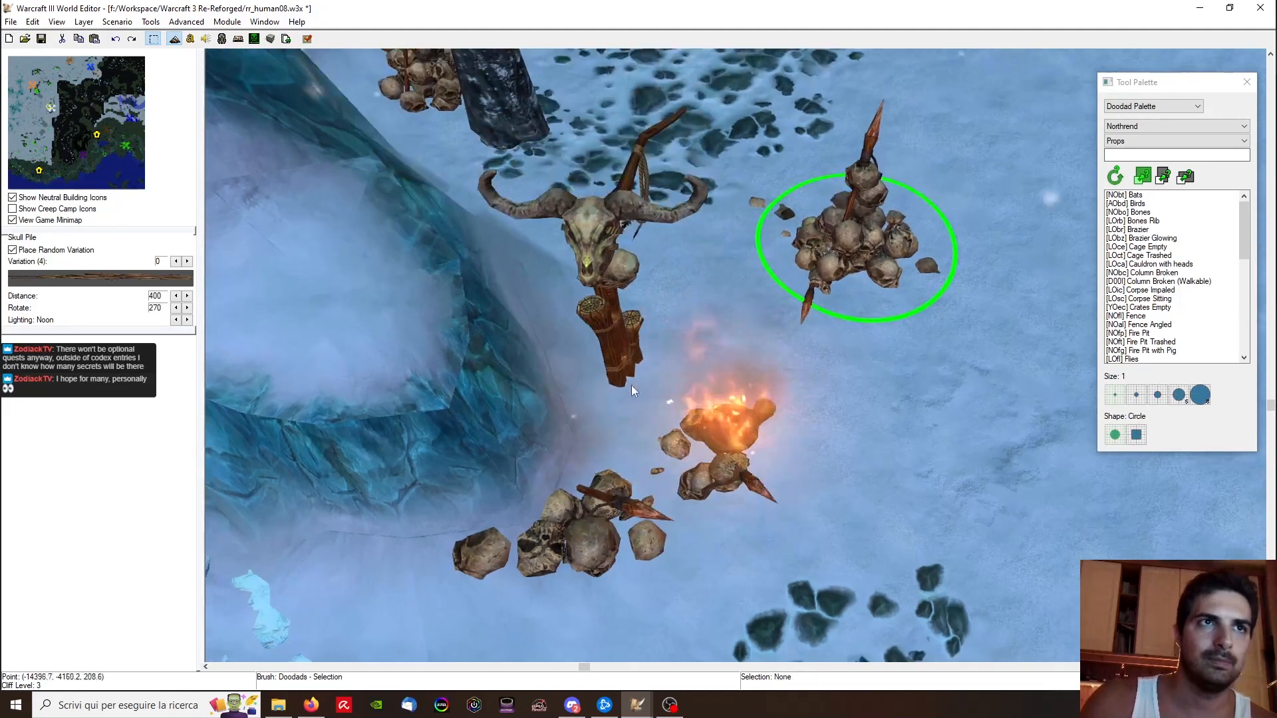
pyautogui.hotkey('ctrl', 'c')
pyautogui.hotkey('ctrl', 'v')
pyautogui.click(577, 321)
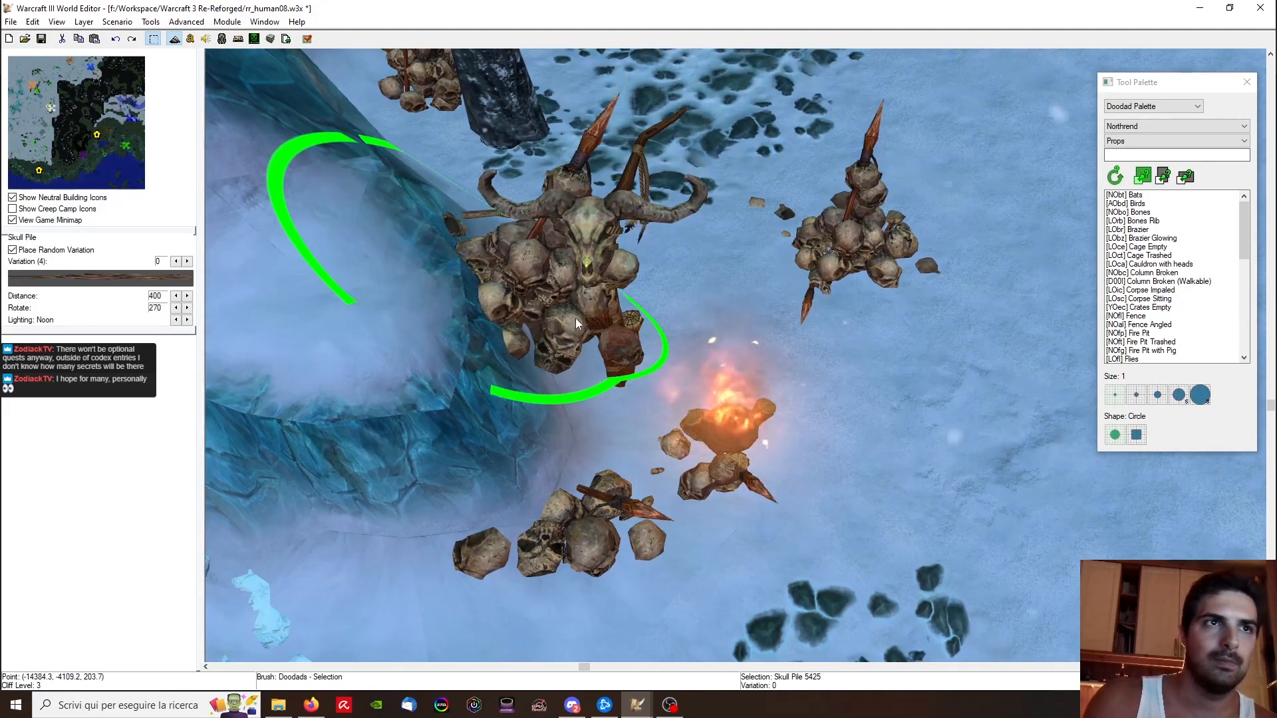
pyautogui.keyDown('ctrl'); pyautogui.moveTo(576, 318); pyautogui.dragTo(803, 289, button='right'); pyautogui.keyUp('ctrl')
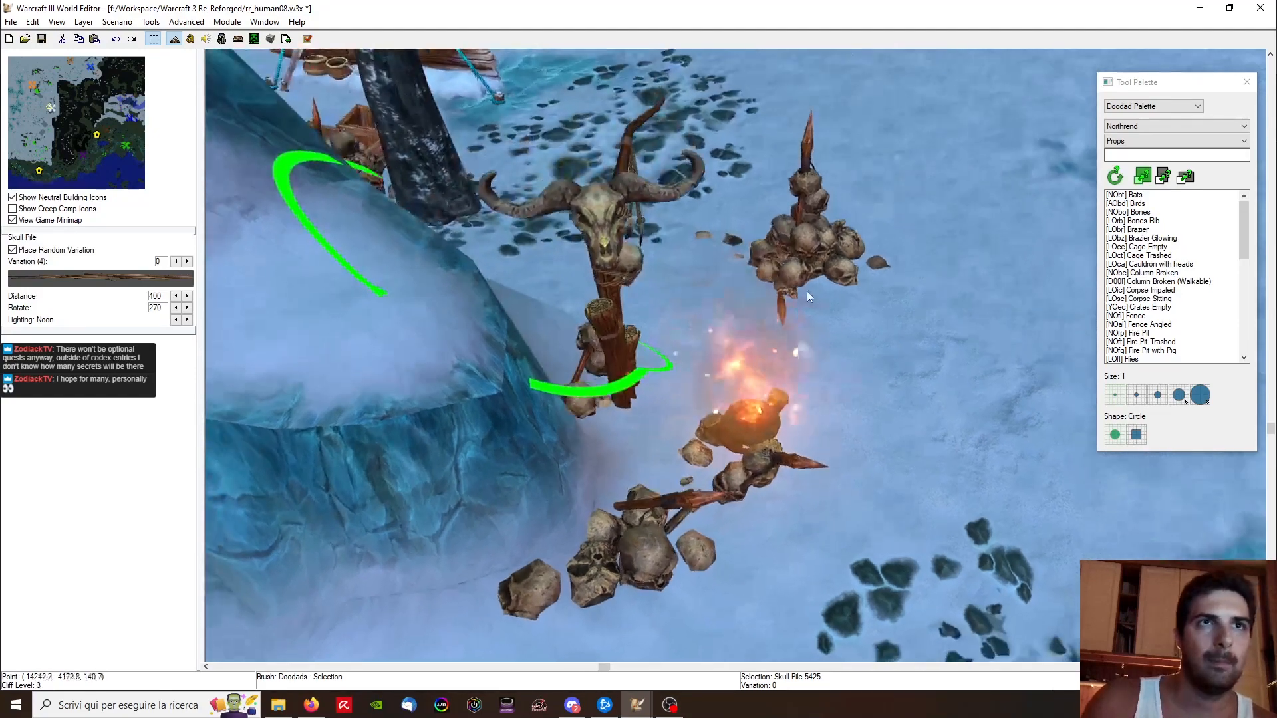
# Step: Change the spiked skull pile on the open snow to variation 3 and move it beside the brazier
pyautogui.click(821, 262)
pyautogui.doubleClick(821, 261)
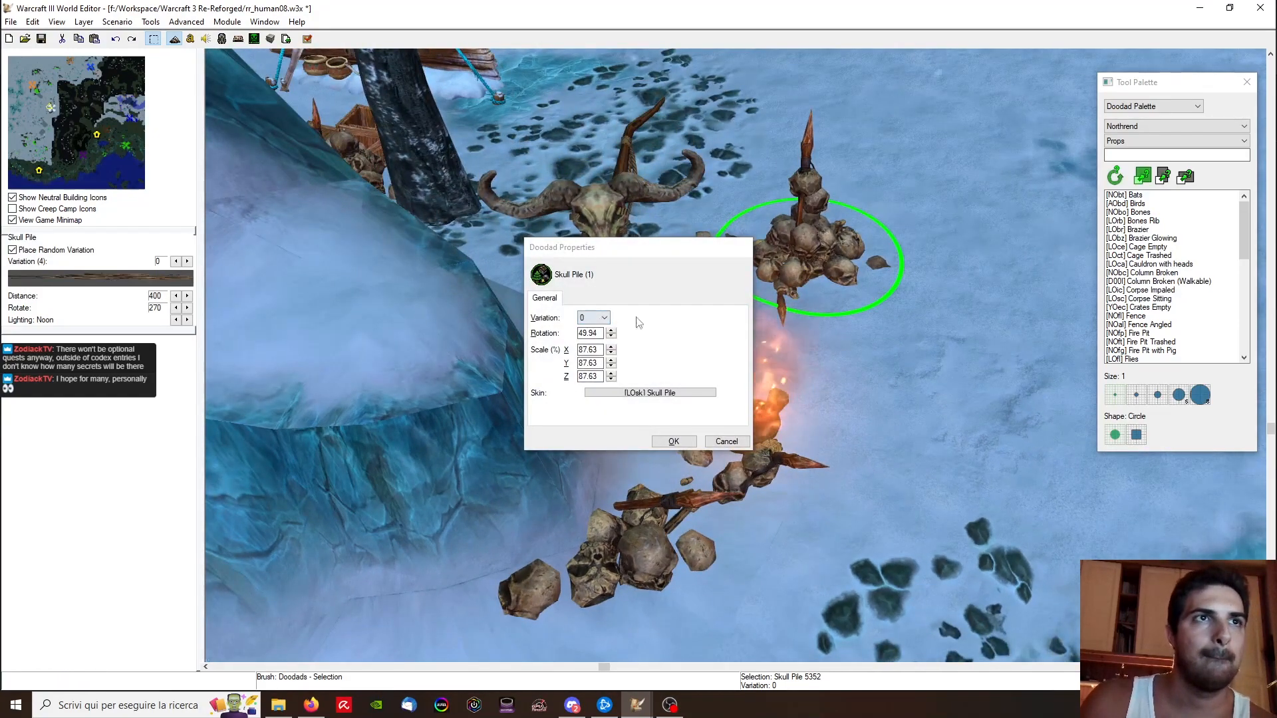
pyautogui.click(689, 440)
pyautogui.doubleClick(771, 275)
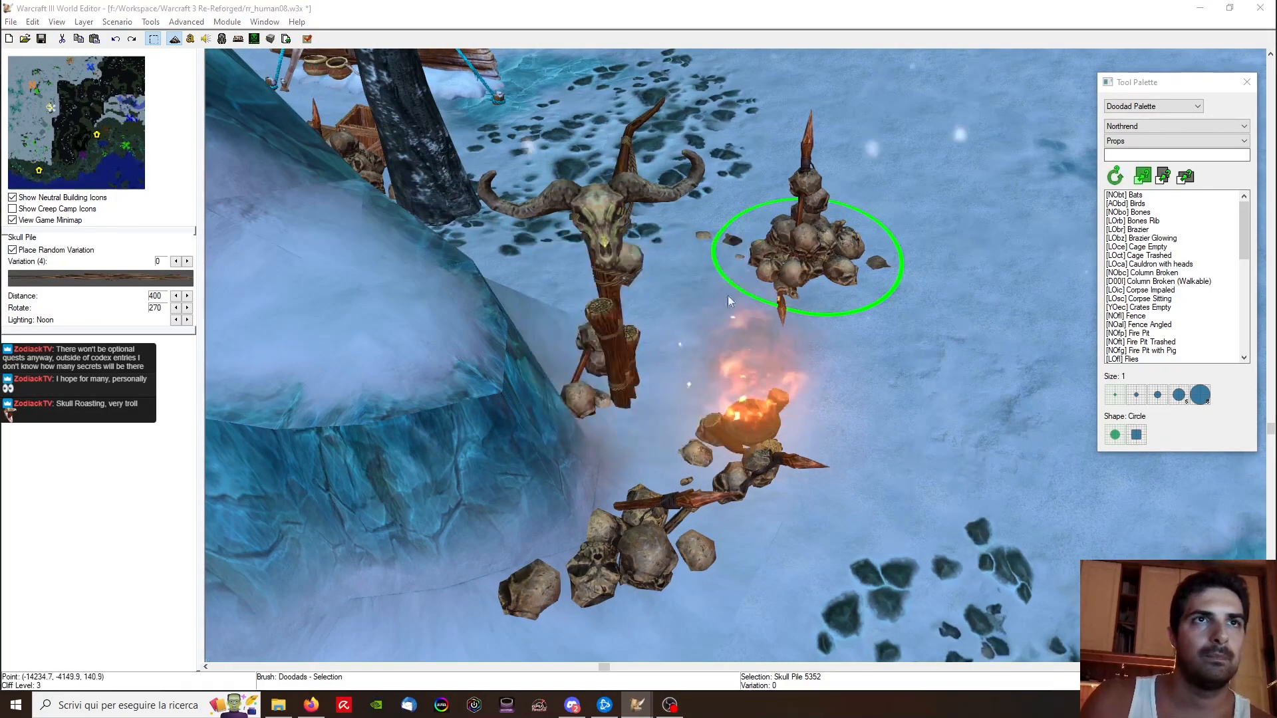
pyautogui.click(681, 440)
pyautogui.keyDown('ctrl'); pyautogui.moveTo(758, 313); pyautogui.dragTo(769, 352, button='right'); pyautogui.keyUp('ctrl')
pyautogui.hotkey('ctrl', 'x')
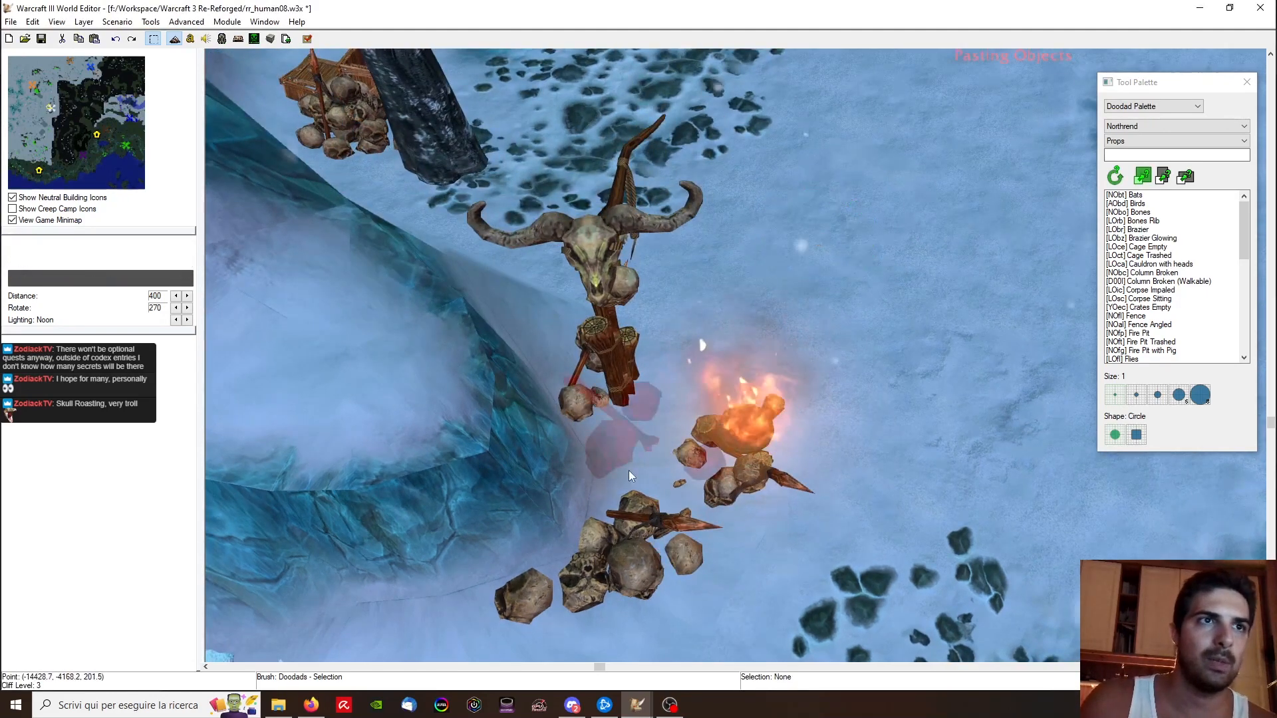
pyautogui.hotkey('ctrl', 'v')
pyautogui.click(775, 300)
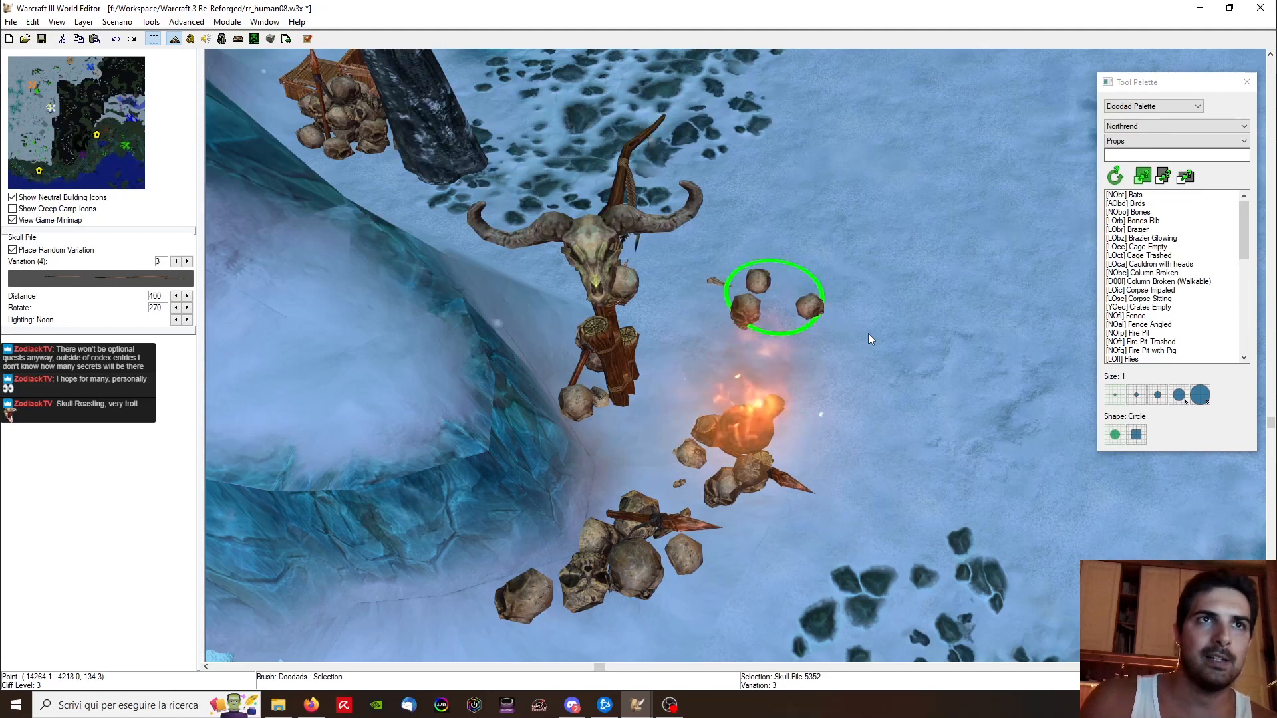
pyautogui.hotkey('ctrl', 'x')
pyautogui.hotkey('ctrl', 'v')
pyautogui.click(695, 363)
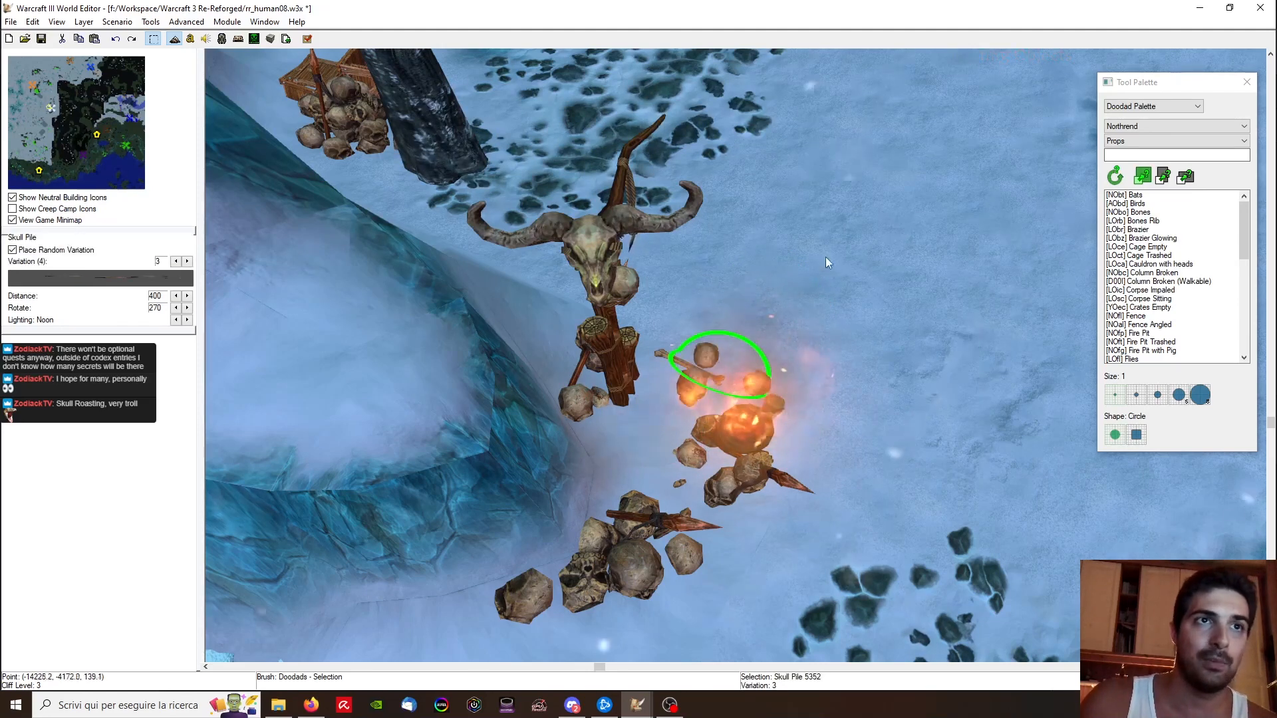
# Step: Place a copy of the scattered skull pile as variation 2 behind the horned skull post
pyautogui.hotkey('ctrl', 'c')
pyautogui.hotkey('ctrl', 'v')
pyautogui.click(882, 270)
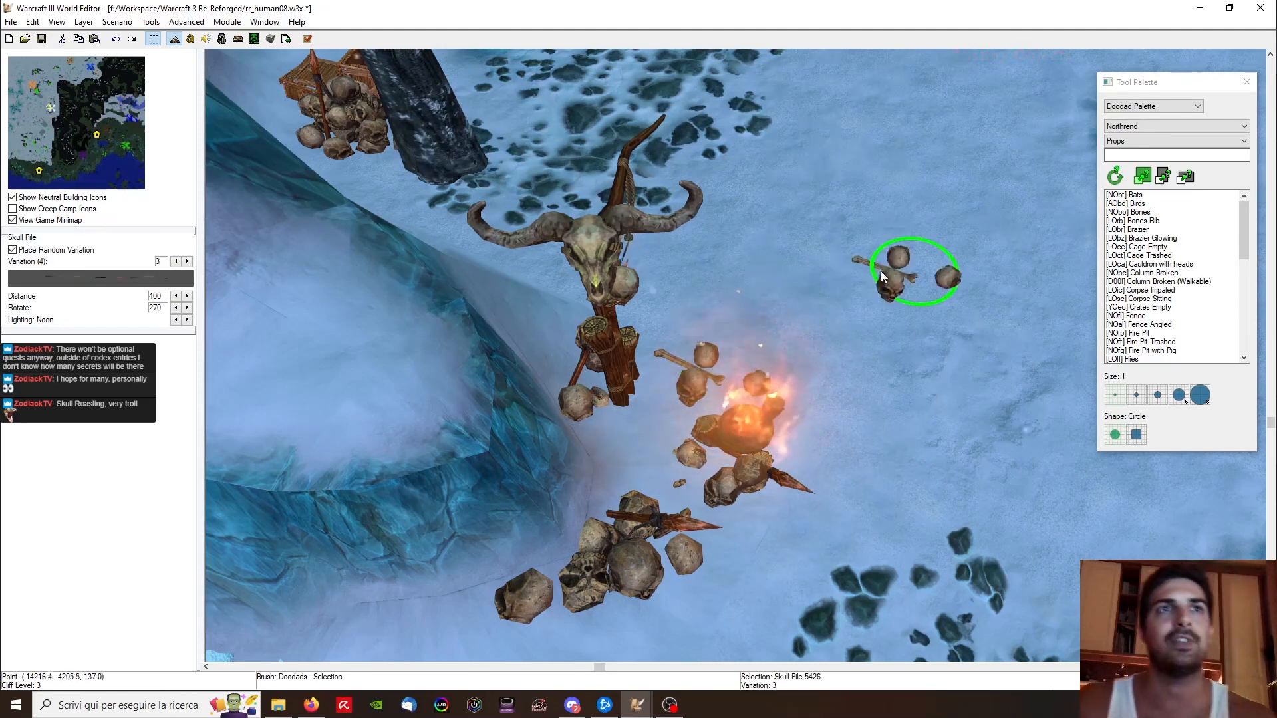
pyautogui.press('Return')
pyautogui.press('Escape')
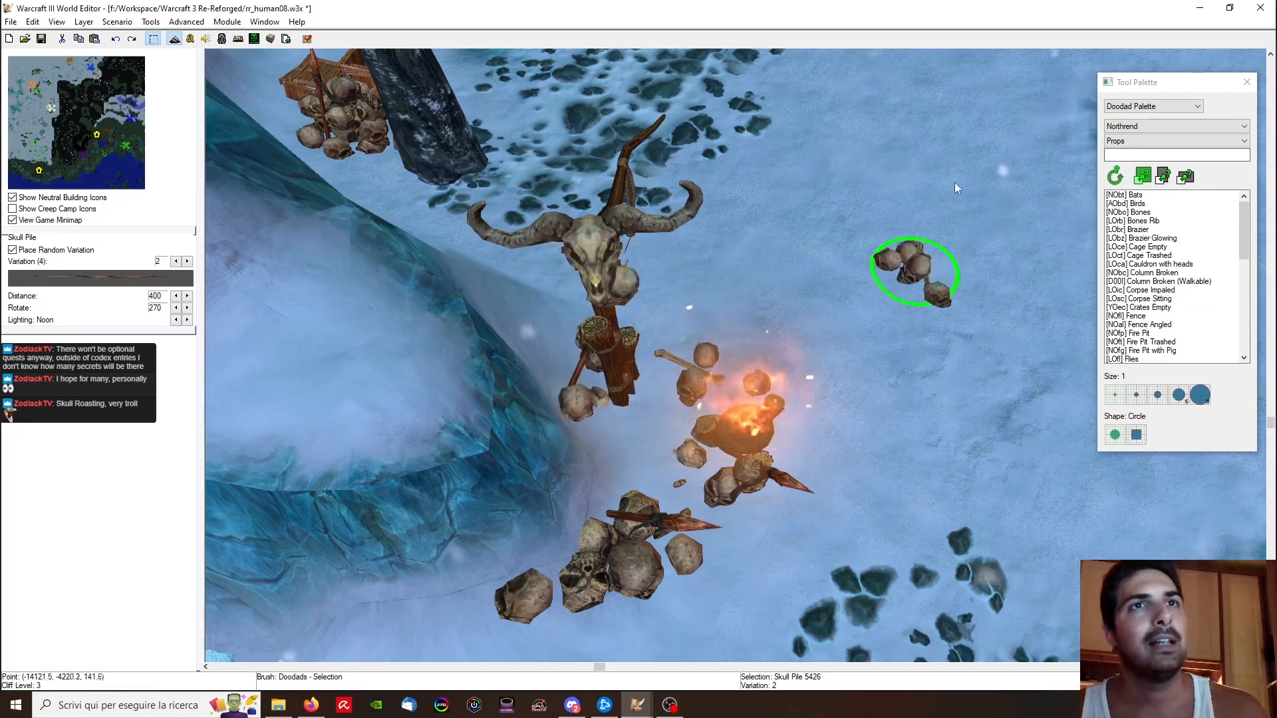
pyautogui.press('Delete')
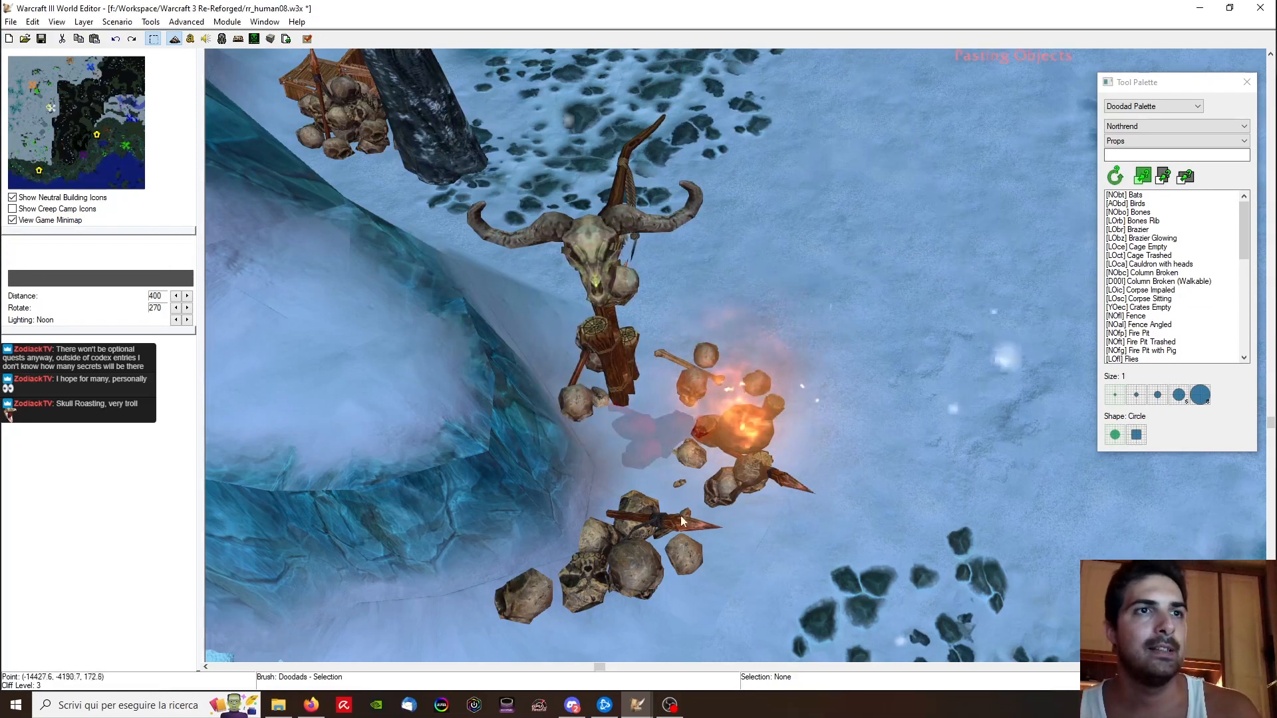
pyautogui.hotkey('ctrl', 'v')
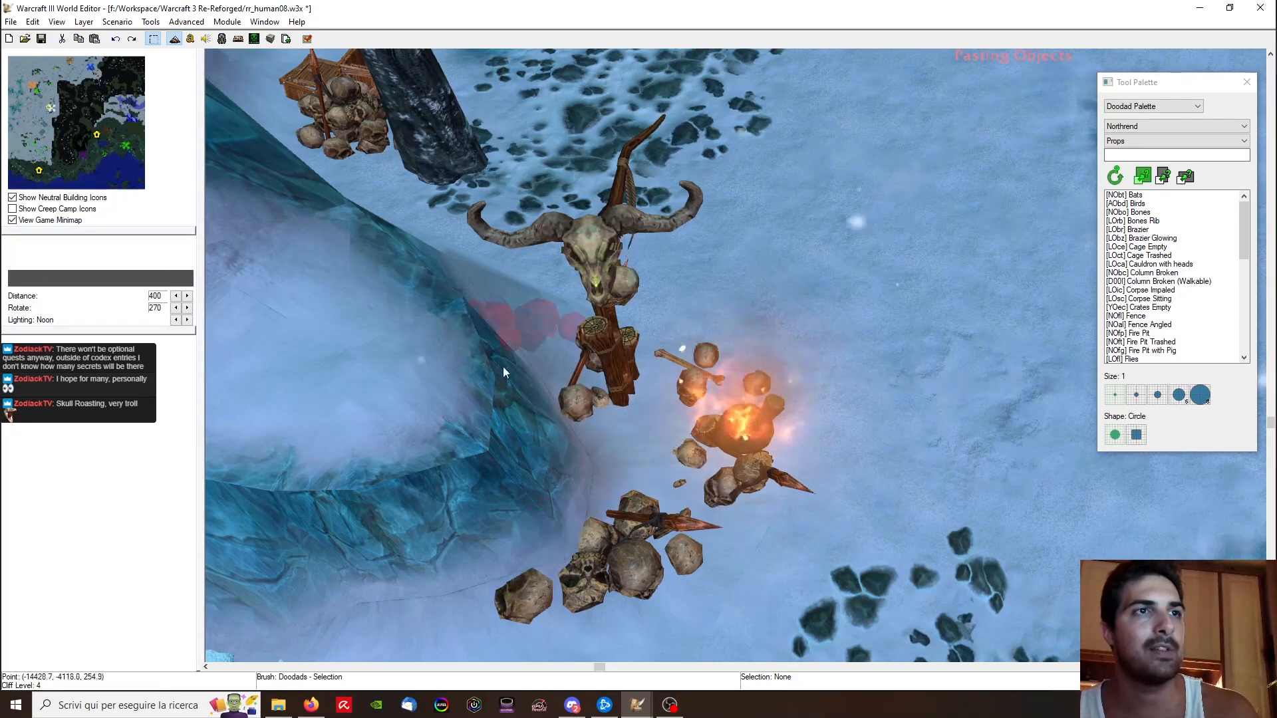
pyautogui.keyDown('ctrl'); pyautogui.moveTo(776, 525); pyautogui.dragTo(178, 516, button='right'); pyautogui.keyUp('ctrl')
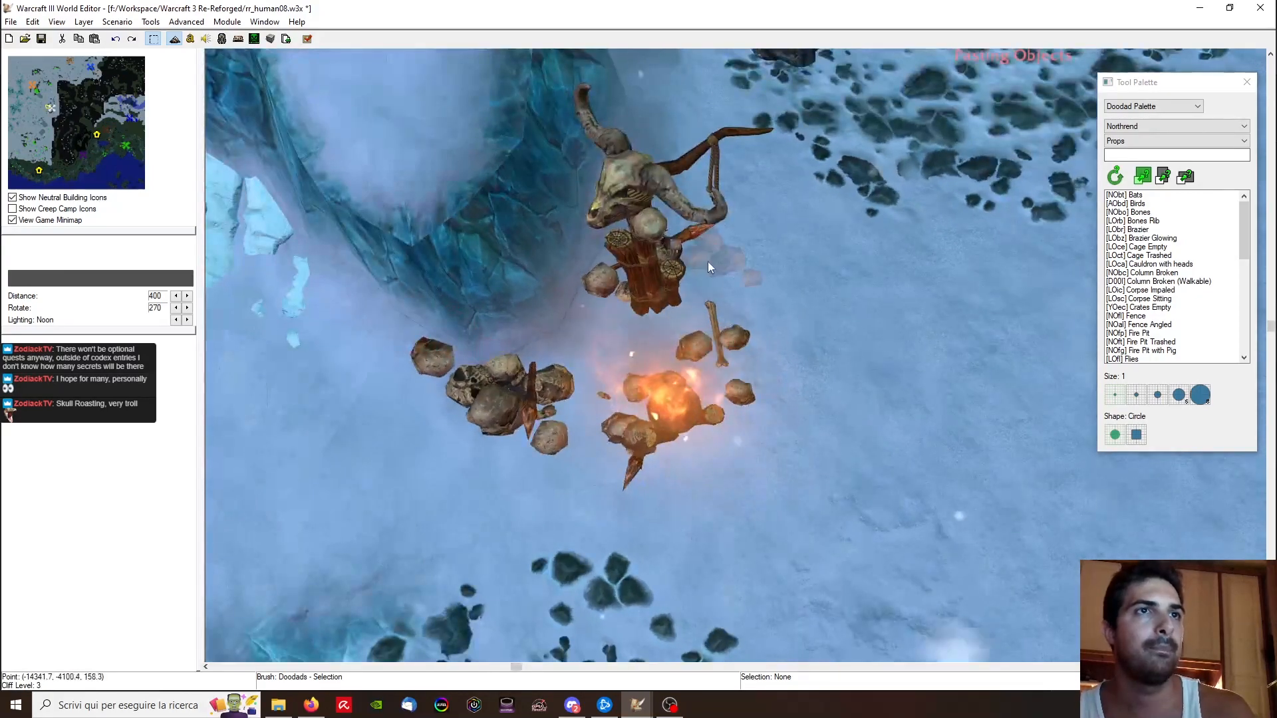
pyautogui.click(701, 269)
pyautogui.keyDown('ctrl'); pyautogui.moveTo(689, 284); pyautogui.dragTo(781, 386, button='right'); pyautogui.keyUp('ctrl')
pyautogui.click(796, 224)
pyautogui.hotkey('ctrl', 'shift', 'c')
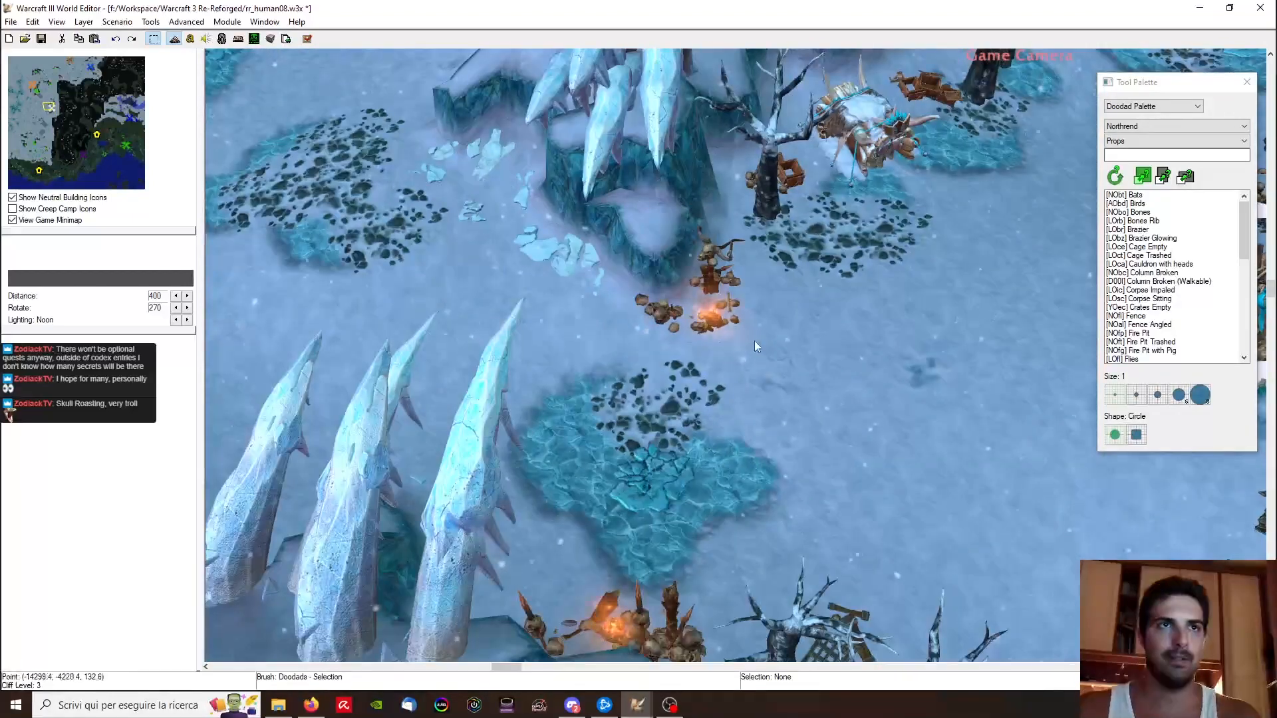
# Step: Examine the brazier and skull groups on both sides of the frozen pool at the entrance
pyautogui.click(709, 328)
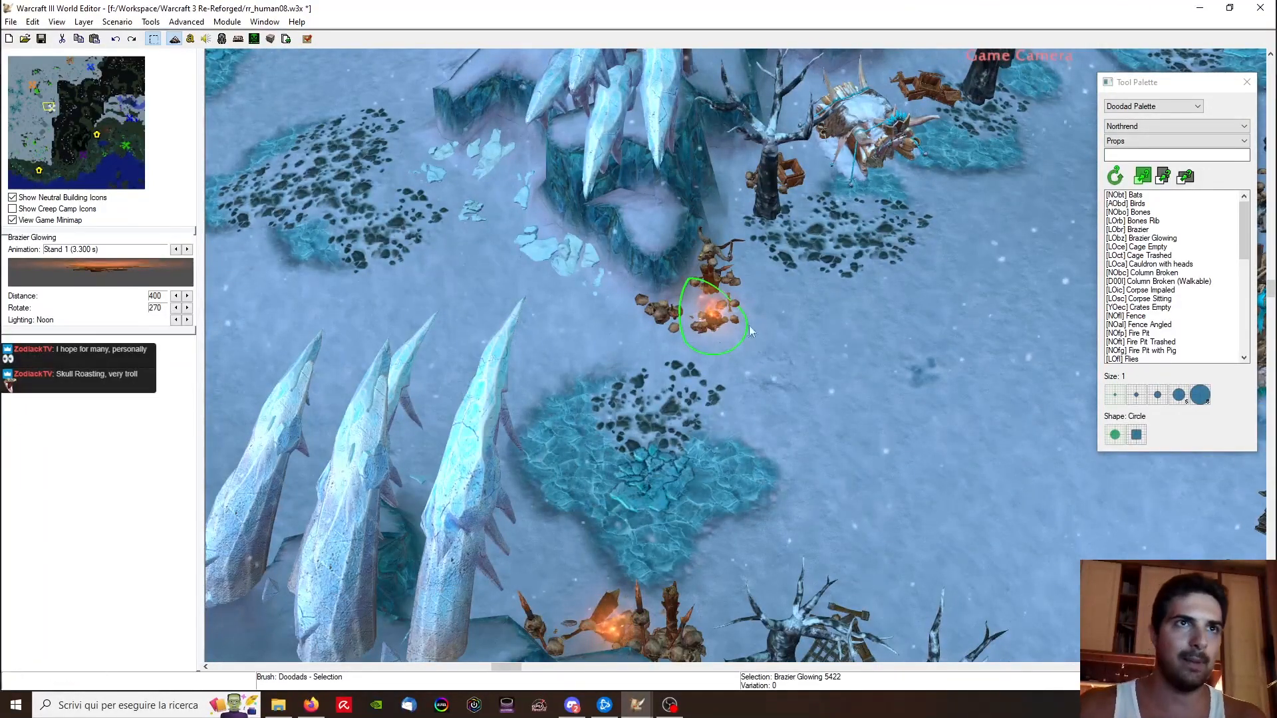
pyautogui.moveTo(867, 420); pyautogui.dragTo(919, 383, button='right')
pyautogui.scroll(3, 693, 482)
pyautogui.keyDown('ctrl'); pyautogui.moveTo(692, 482); pyautogui.dragTo(783, 390, button='right'); pyautogui.keyUp('ctrl')
pyautogui.scroll(3, 891, 357)
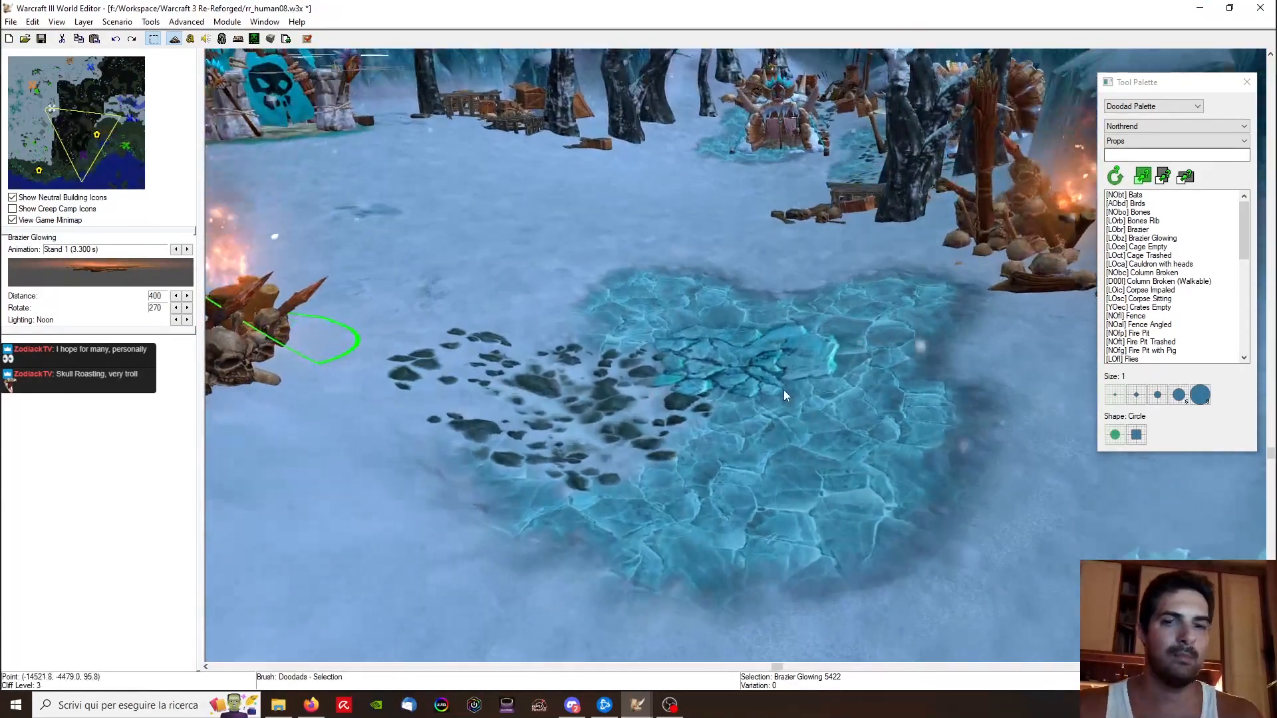
pyautogui.scroll(-3, 773, 400)
pyautogui.click(866, 462)
pyautogui.keyDown('ctrl'); pyautogui.moveTo(866, 461); pyautogui.dragTo(767, 512, button='right'); pyautogui.keyUp('ctrl')
pyautogui.click(1154, 106)
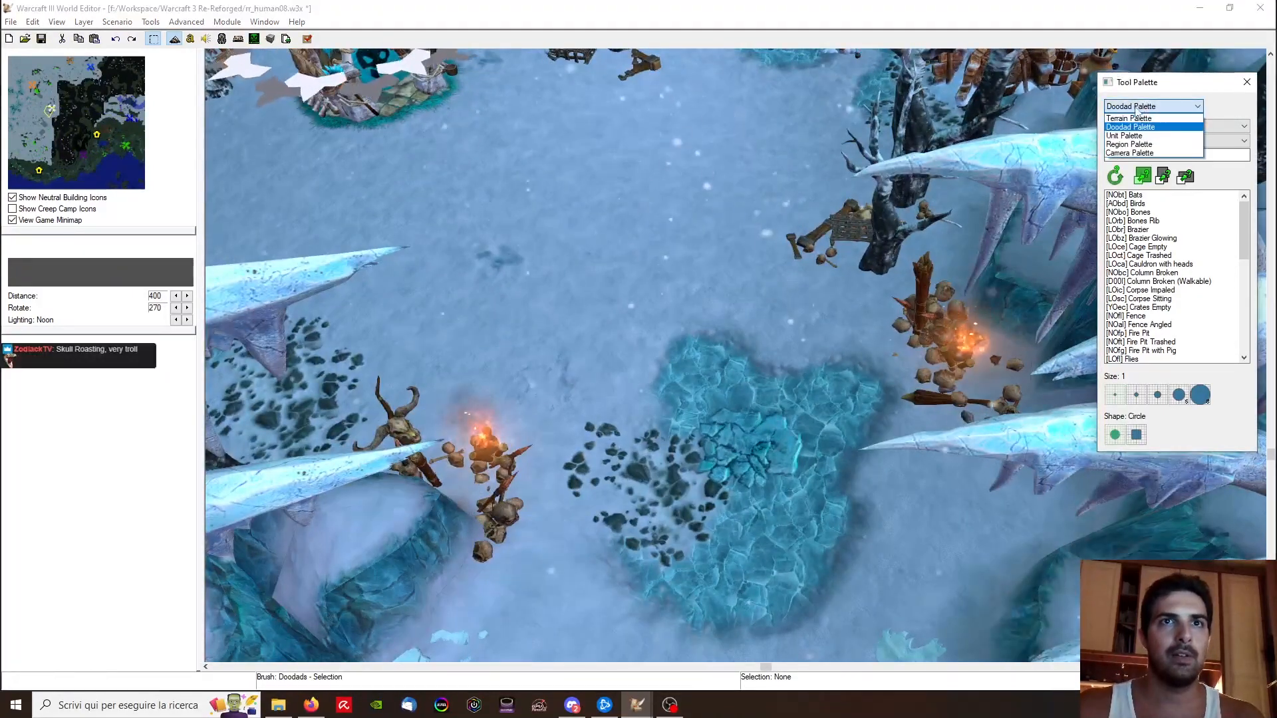
pyautogui.click(1132, 119)
pyautogui.click(1153, 154)
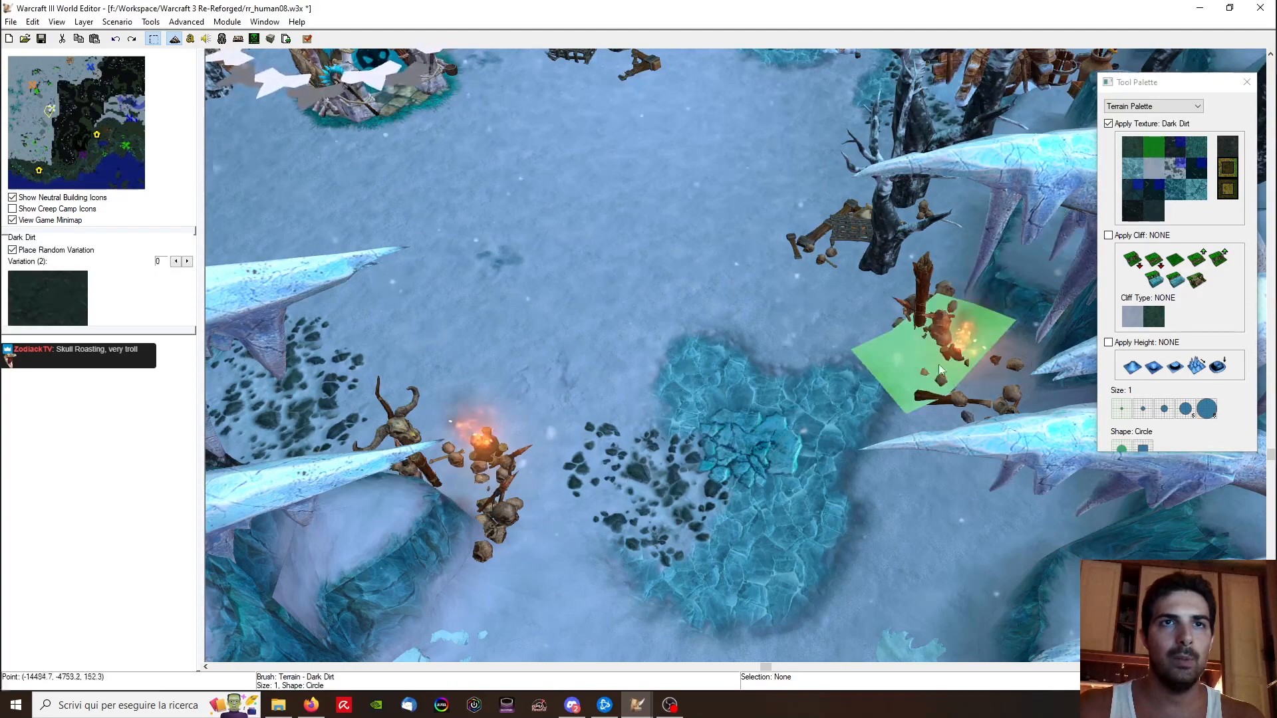
pyautogui.moveTo(643, 322); pyautogui.dragTo(723, 282, button='right')
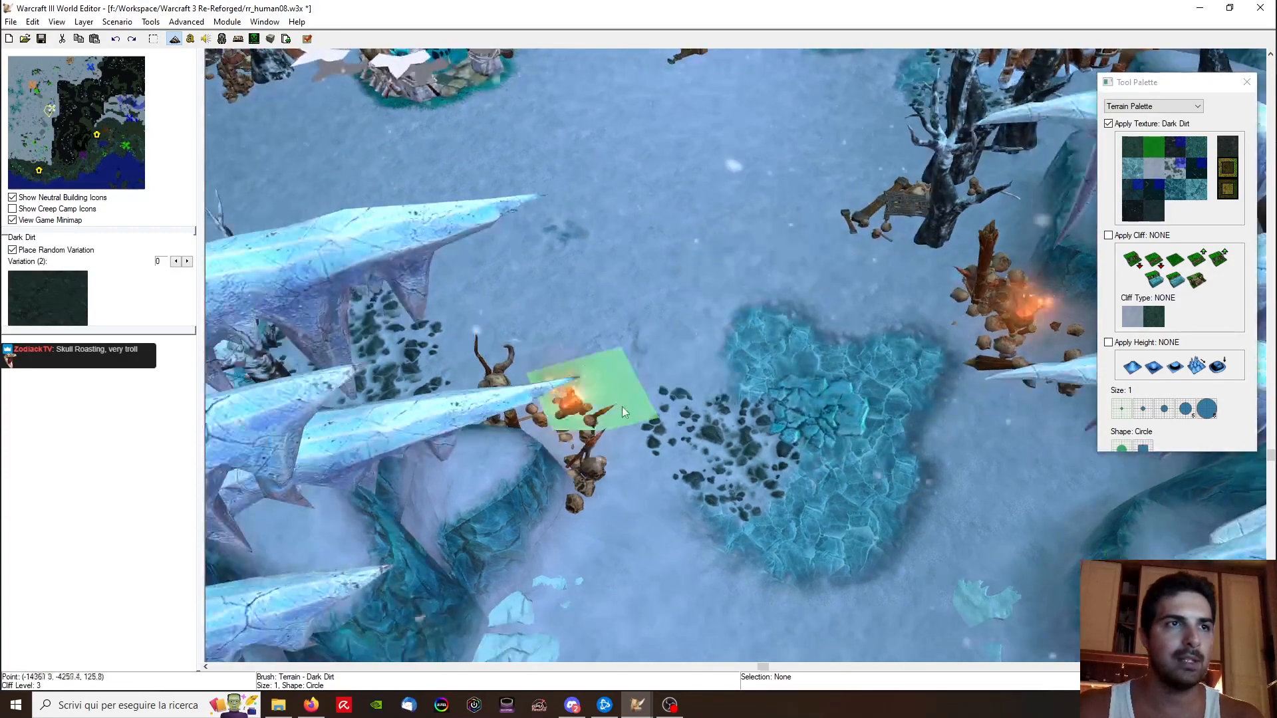
pyautogui.moveTo(744, 338); pyautogui.dragTo(715, 368, button='right')
pyautogui.press('space')
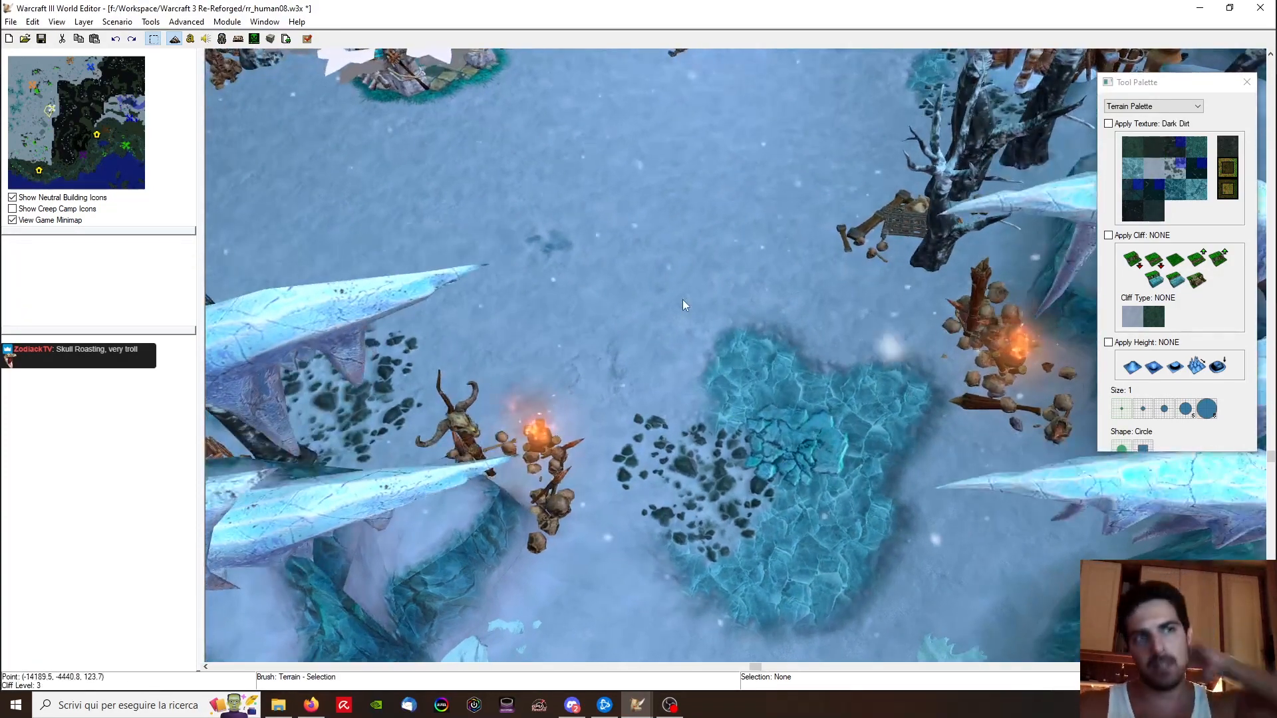
pyautogui.moveTo(612, 228); pyautogui.dragTo(612, 256, button='right')
# Step: Switch back to doodad editing and save the map
pyautogui.click(1167, 107)
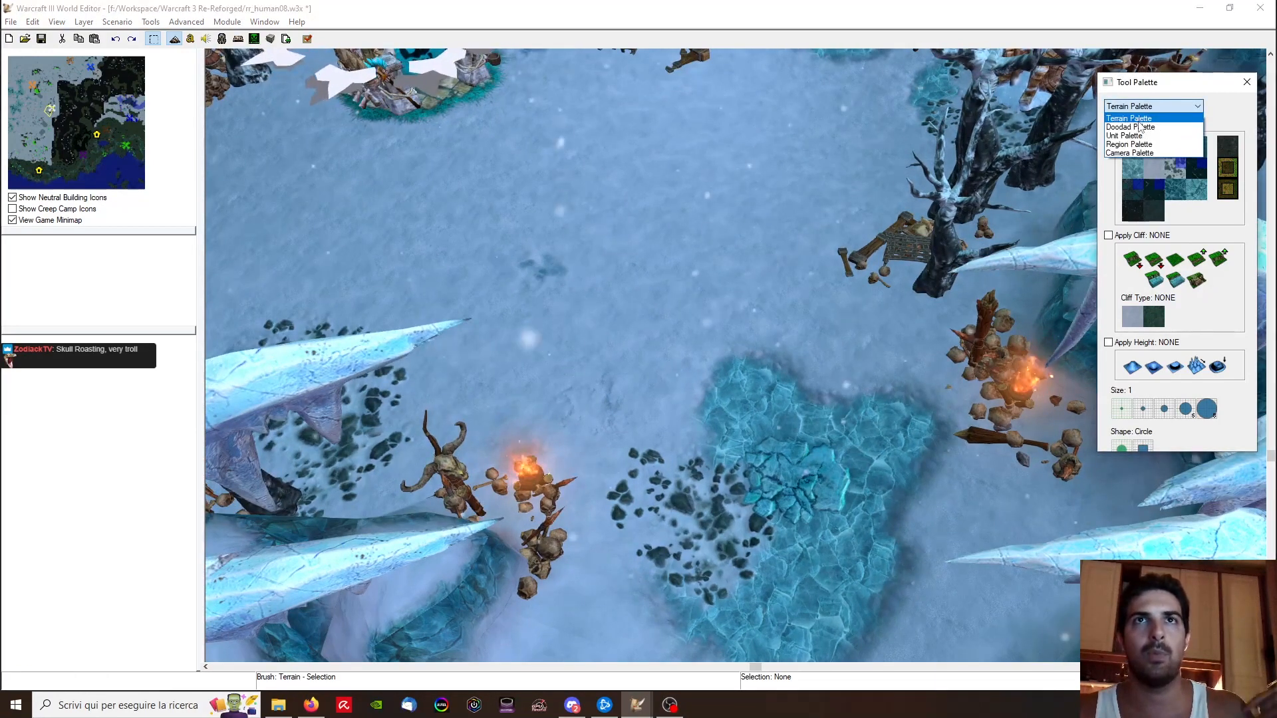
pyautogui.click(1141, 127)
pyautogui.click(41, 39)
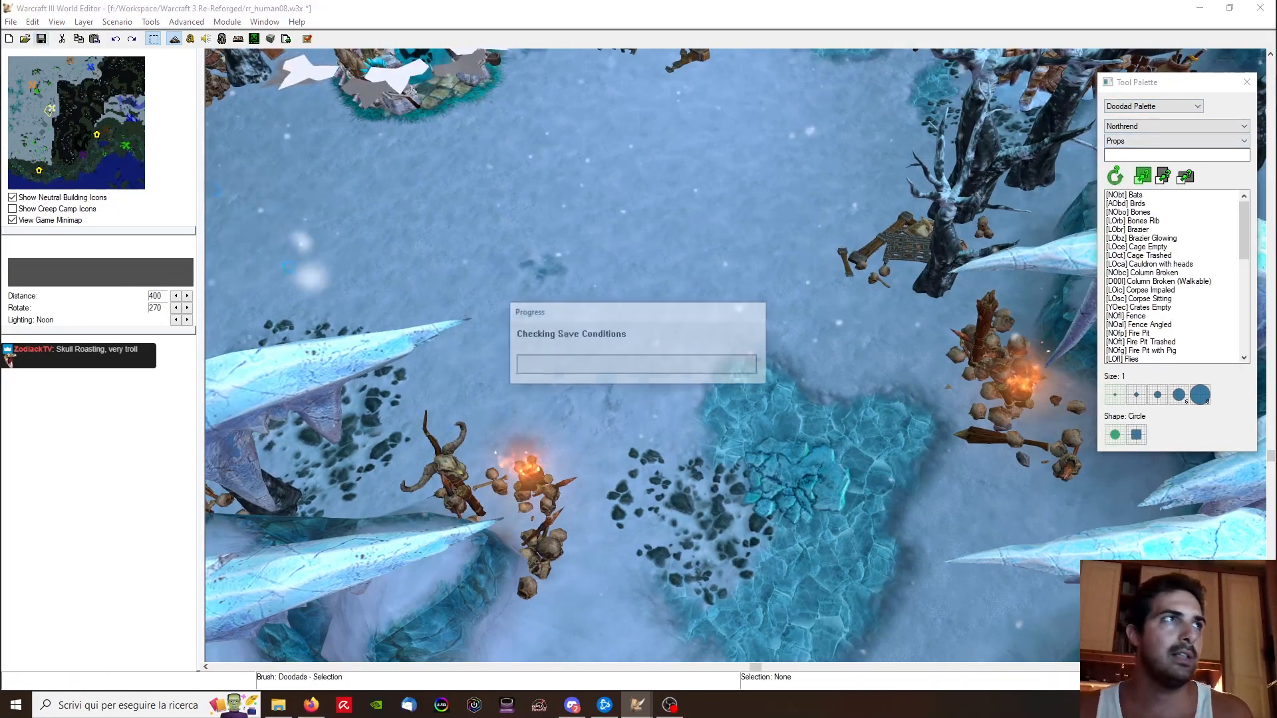
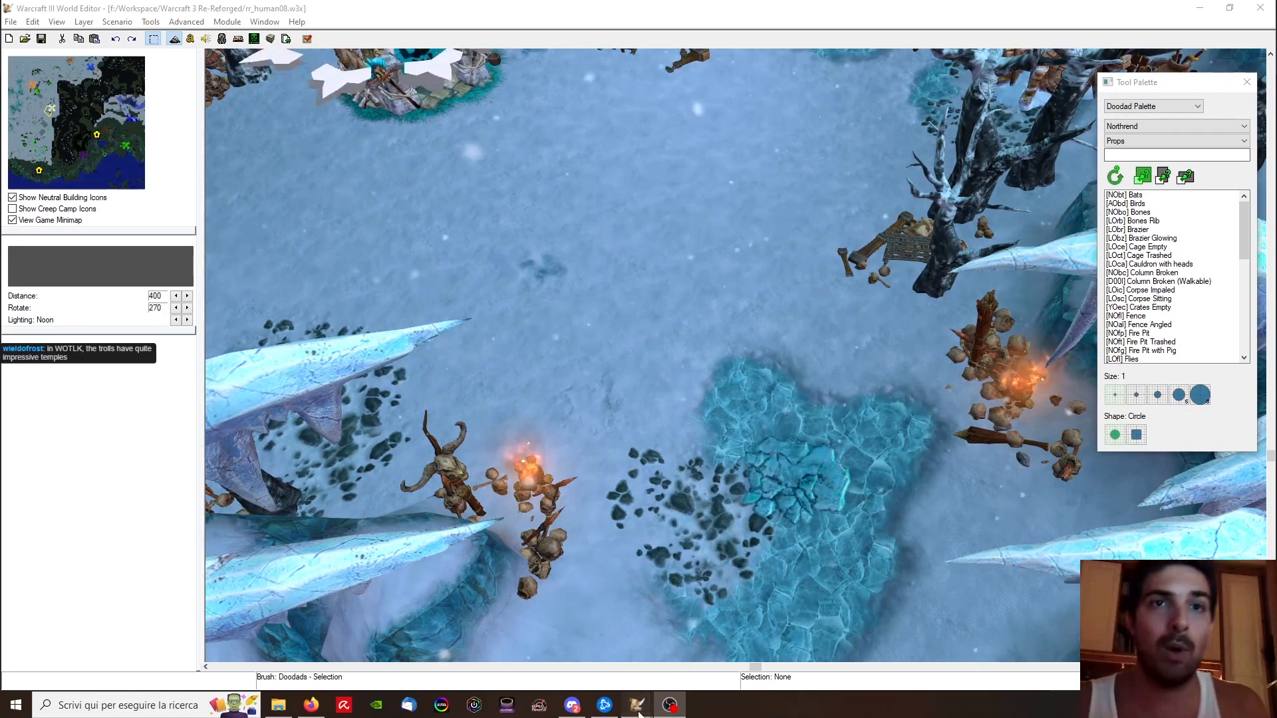
# Step: Place a Brazier Glowing doodad on the ice patch between the broken crates and the horned tent
pyautogui.moveTo(637, 705)
pyautogui.click(525, 645)
pyautogui.keyDown('ctrl'); pyautogui.moveTo(680, 412); pyautogui.dragTo(705, 519, button='right'); pyautogui.keyUp('ctrl')
pyautogui.moveTo(702, 359); pyautogui.dragTo(824, 495, button='right')
pyautogui.click(1155, 238)
pyautogui.moveTo(885, 392); pyautogui.dragTo(696, 469, button='right')
pyautogui.scroll(5, 695, 469)
pyautogui.click(606, 418)
# Step: Place a Brazier Glowing doodad in the village beside the tusk-roofed totem hut, next to the pots
pyautogui.moveTo(601, 309); pyautogui.dragTo(586, 564, button='right')
pyautogui.moveTo(709, 346); pyautogui.dragTo(706, 459, button='right')
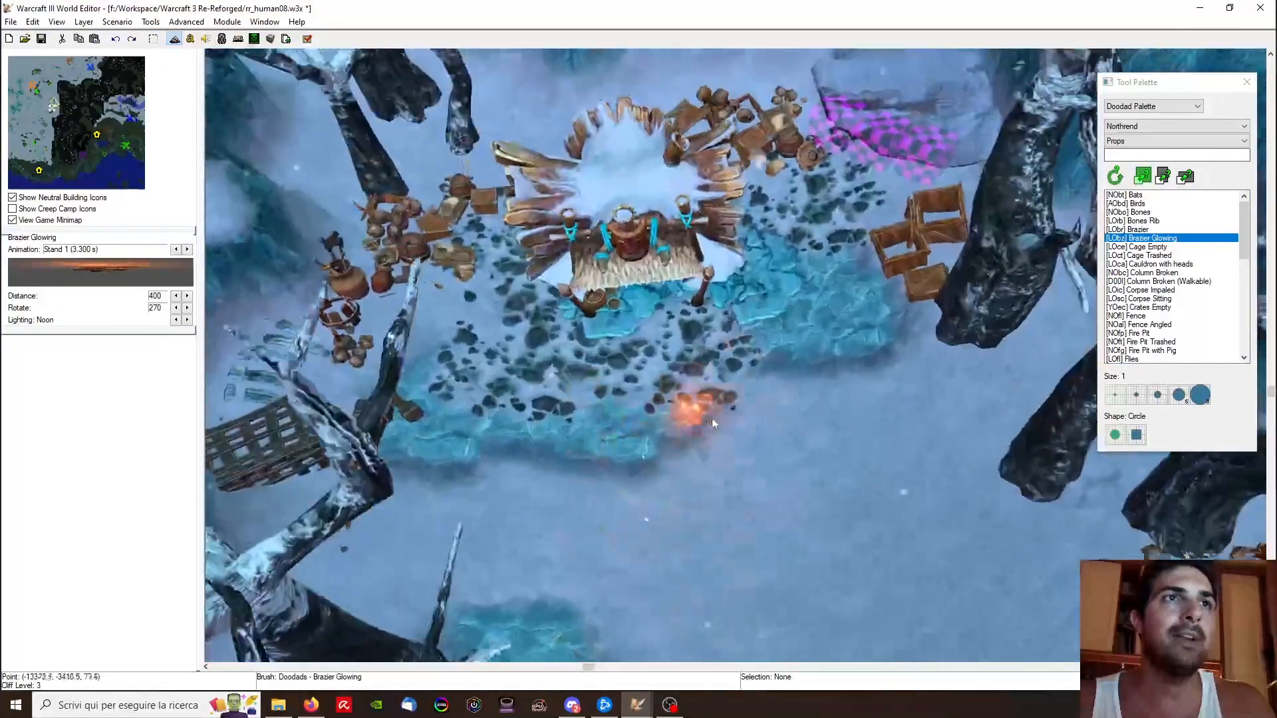
pyautogui.click(520, 326)
pyautogui.moveTo(1024, 502)
pyautogui.keyDown('ctrl'); pyautogui.mouseDown(button='right')
pyautogui.moveTo(918, 476)
pyautogui.moveTo(562, 466)
pyautogui.moveTo(577, 329)
pyautogui.mouseUp(button='right'); pyautogui.keyUp('ctrl')
pyautogui.scroll(-3, 918, 475)
pyautogui.press('space')
# Step: Remove the glowing brazier from the ice patch between the broken crates and the horned tent
pyautogui.keyDown('ctrl'); pyautogui.moveTo(838, 415); pyautogui.dragTo(698, 426, button='right'); pyautogui.keyUp('ctrl')
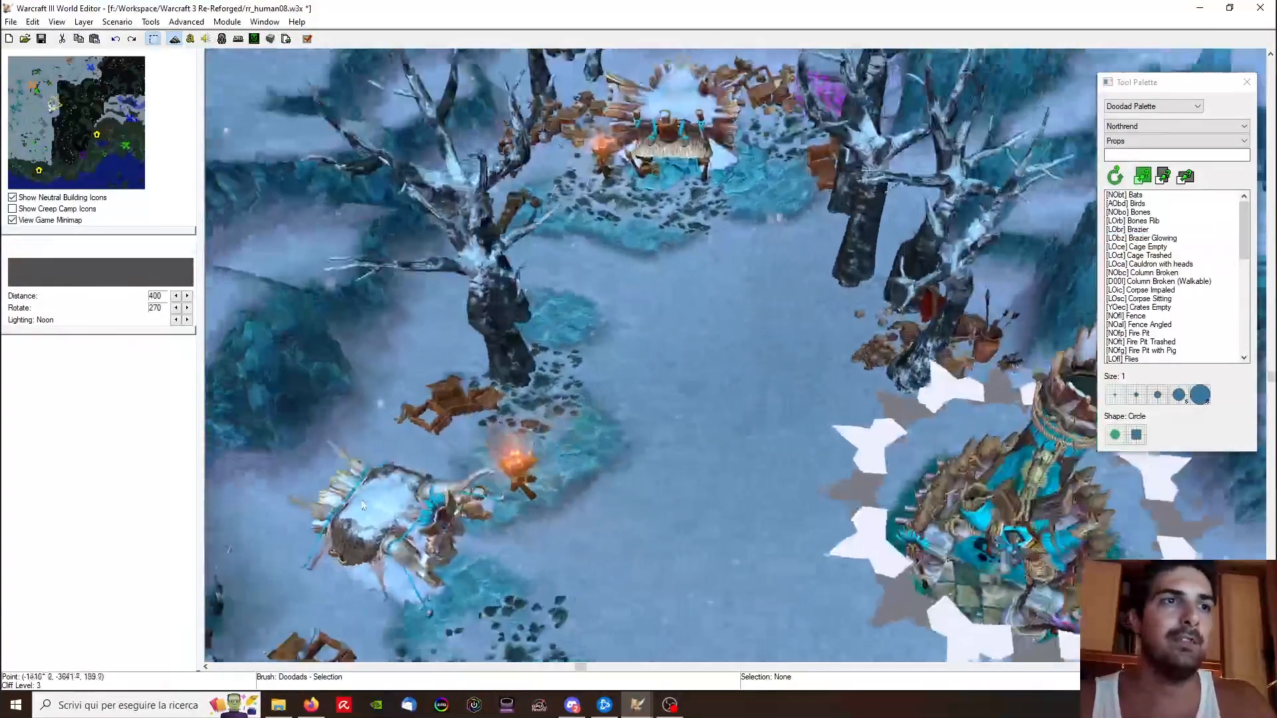
pyautogui.click(525, 460)
pyautogui.click(622, 390)
# Step: Place a copy of the totem hut's glowing brazier at the outer front side of the horned tent
pyautogui.moveTo(622, 390); pyautogui.dragTo(705, 479, button='right')
pyautogui.scroll(4, 665, 372)
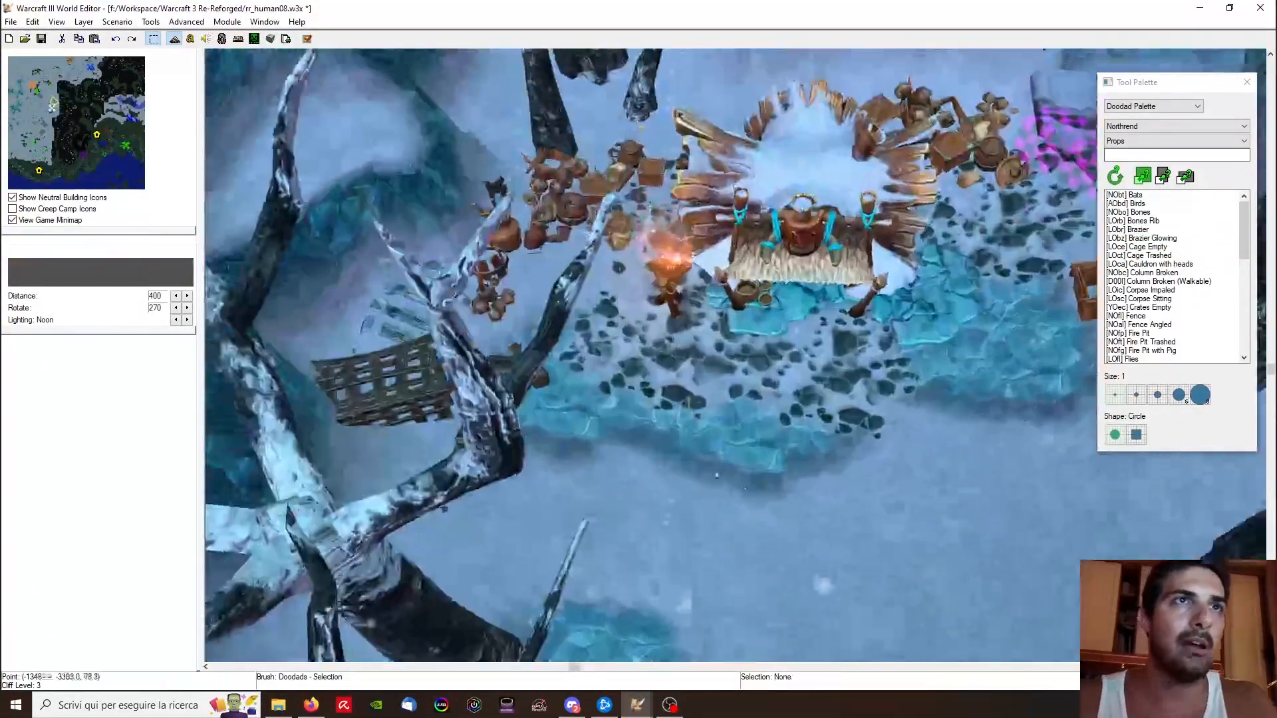
pyautogui.click(650, 266)
pyautogui.moveTo(650, 267)
pyautogui.keyDown('ctrl'); pyautogui.mouseDown(button='right')
pyautogui.moveTo(596, 332)
pyautogui.moveTo(586, 424)
pyautogui.moveTo(672, 273)
pyautogui.mouseUp(button='right'); pyautogui.keyUp('ctrl')
pyautogui.hotkey('ctrl', 'c')
pyautogui.hotkey('ctrl', 'v')
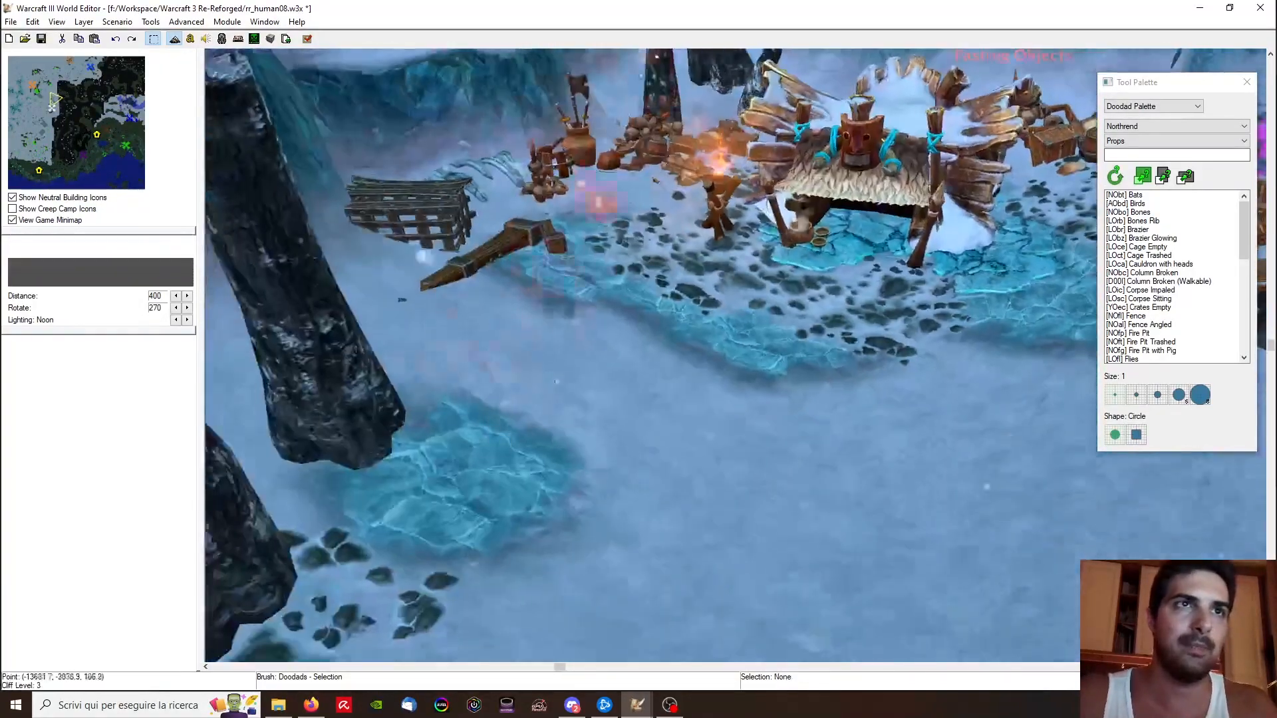
pyautogui.moveTo(506, 412); pyautogui.dragTo(658, 286, button='right')
pyautogui.moveTo(465, 432); pyautogui.dragTo(630, 288, button='right')
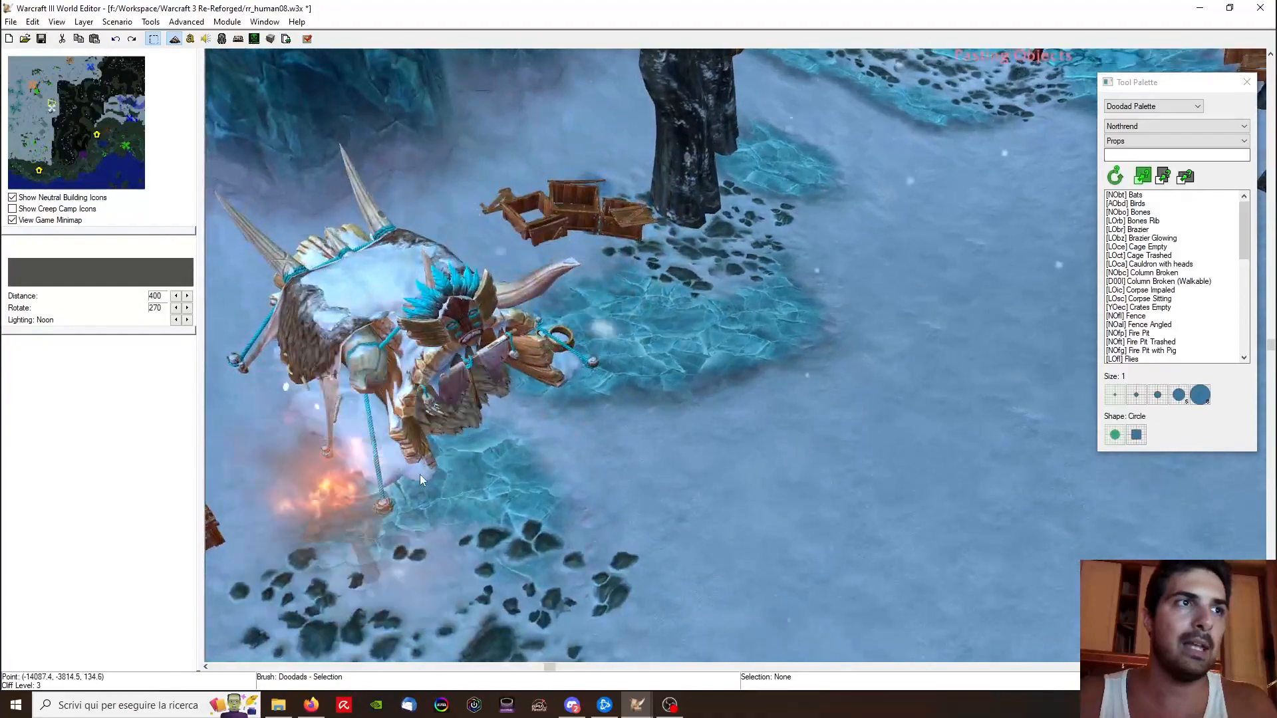
pyautogui.click(413, 514)
# Step: Place another copy of the glowing brazier beside the horned tent on the opposite side of the tower
pyautogui.scroll(-4, 412, 513)
pyautogui.moveTo(412, 513); pyautogui.dragTo(1037, 409, button='right')
pyautogui.moveTo(1037, 409); pyautogui.dragTo(924, 411, button='right')
pyautogui.moveTo(625, 365); pyautogui.dragTo(617, 397, button='right')
pyautogui.hotkey('ctrl', 'v')
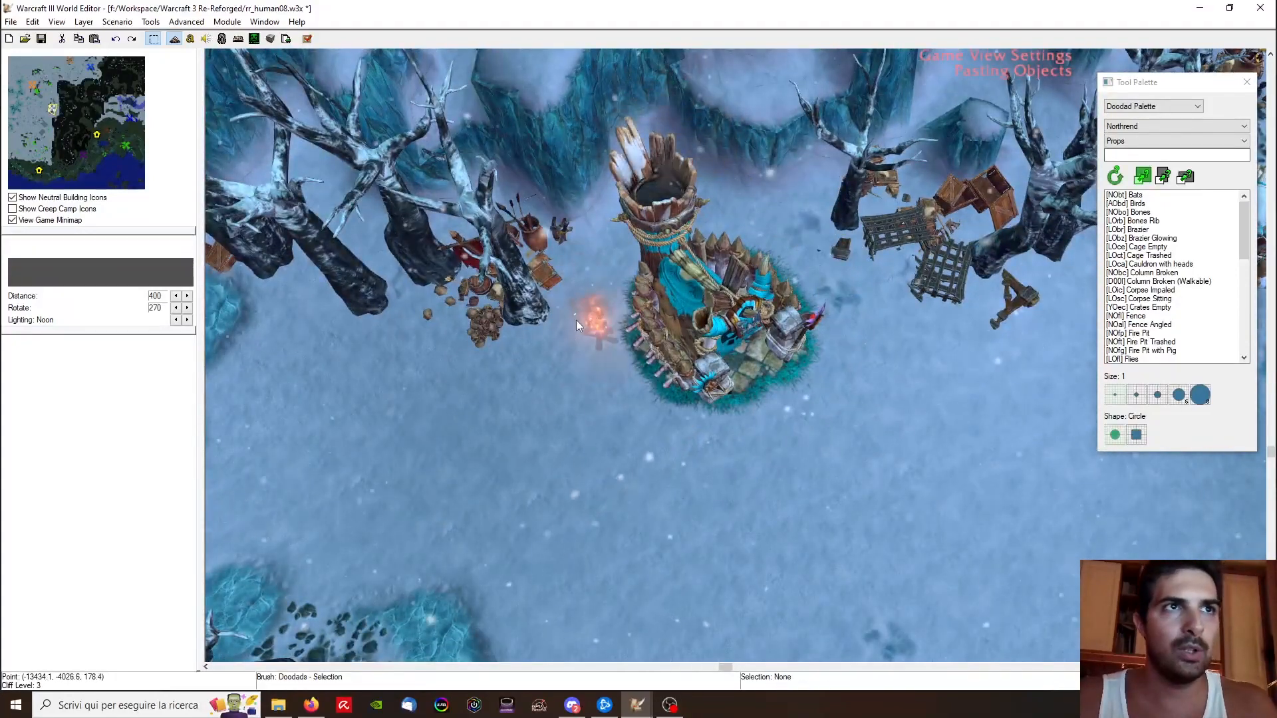
pyautogui.moveTo(792, 373); pyautogui.dragTo(458, 399, button='right')
pyautogui.keyDown('ctrl'); pyautogui.moveTo(458, 399); pyautogui.dragTo(426, 296, button='right'); pyautogui.keyUp('ctrl')
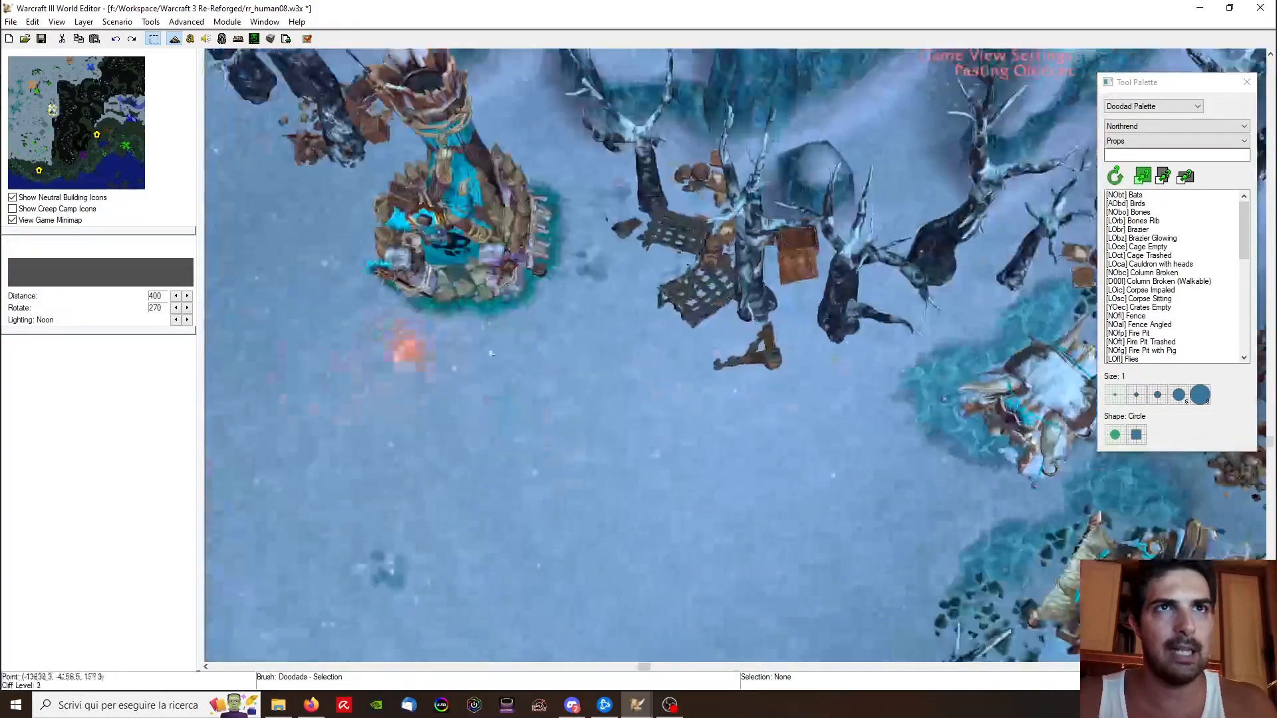
pyautogui.click(484, 268)
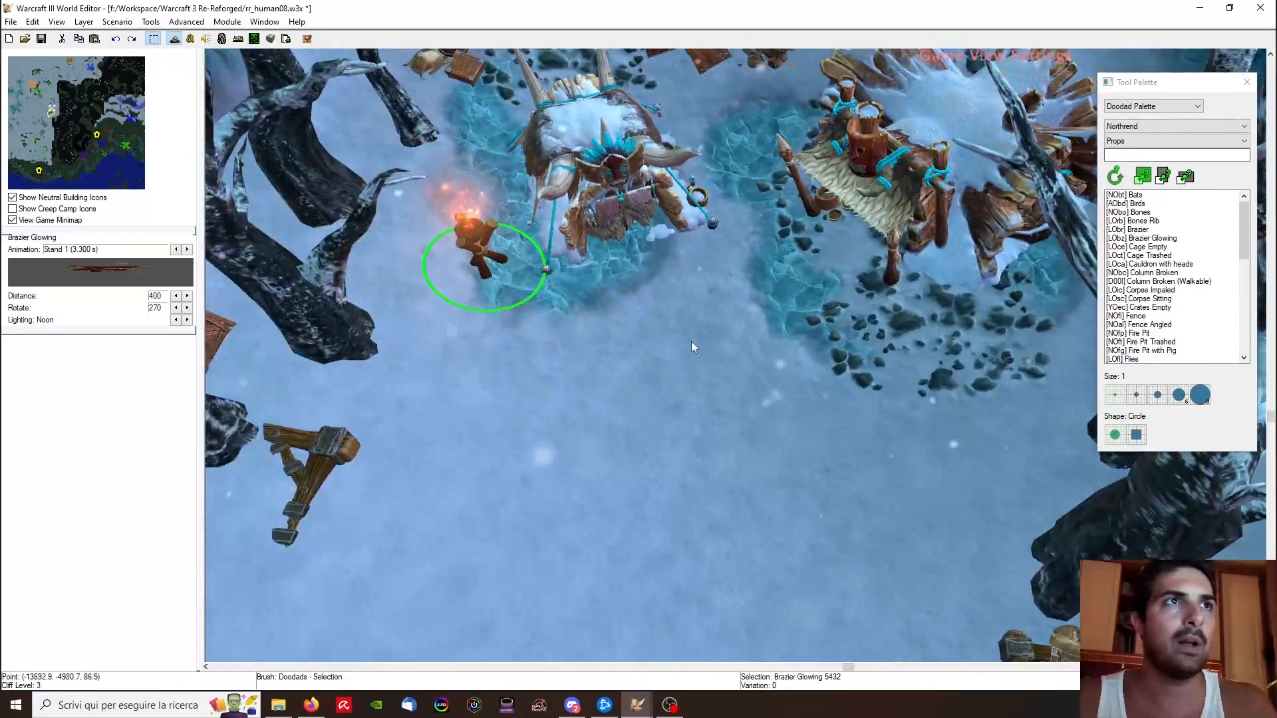
# Step: Place another copy of the glowing brazier near the totem hut beside the second horned tent
pyautogui.keyDown('ctrl'); pyautogui.moveTo(553, 316); pyautogui.dragTo(937, 254, button='right'); pyautogui.keyUp('ctrl')
pyautogui.hotkey('ctrl', 'v')
pyautogui.click(908, 306)
# Step: Try placing a copy of the glowing brazier on the snow in front of the tower
pyautogui.scroll(-4, 908, 306)
pyautogui.keyDown('ctrl'); pyautogui.moveTo(909, 306); pyautogui.dragTo(648, 446, button='right'); pyautogui.keyUp('ctrl')
pyautogui.scroll(3, 648, 446)
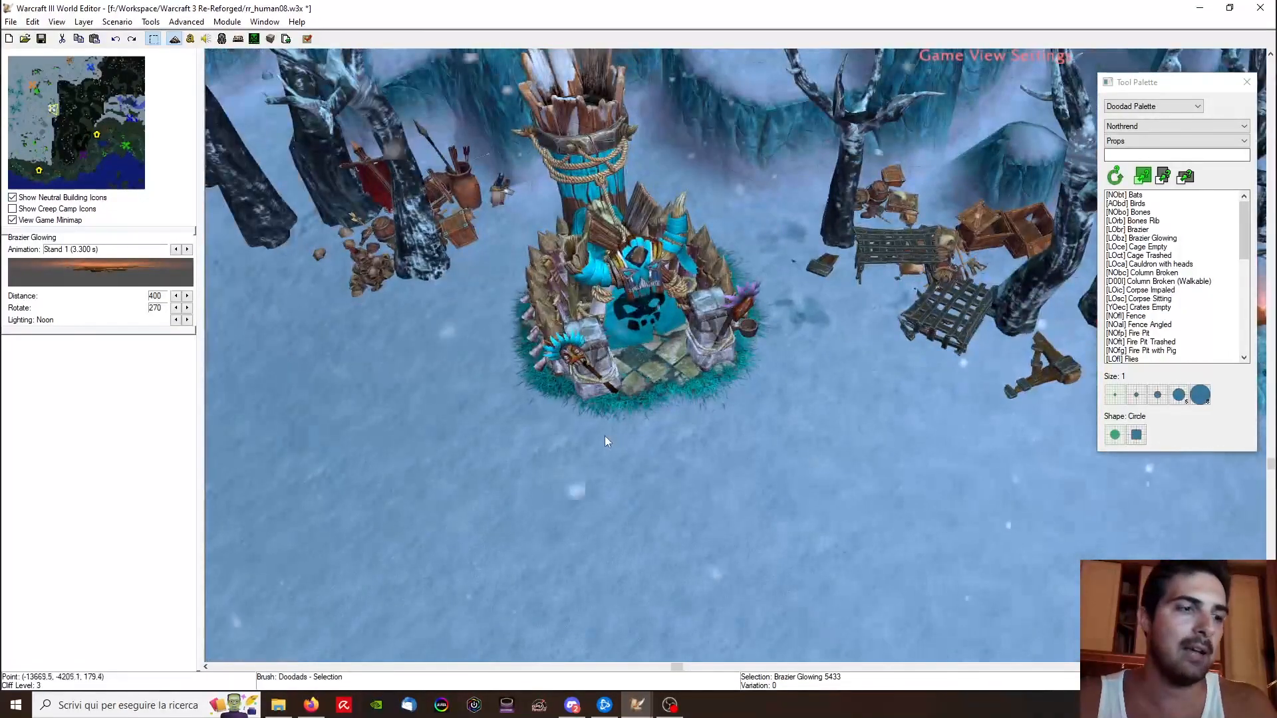
pyautogui.hotkey('ctrl', 'v')
pyautogui.click(588, 475)
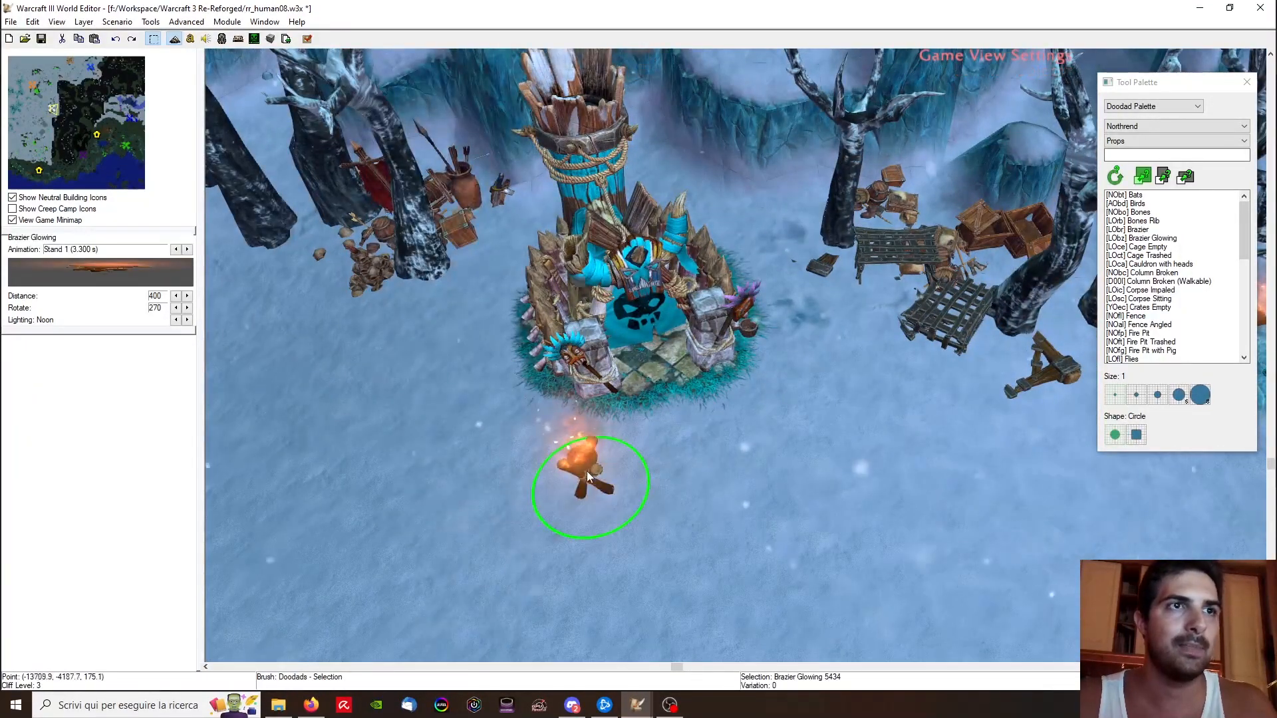
pyautogui.press('Delete')
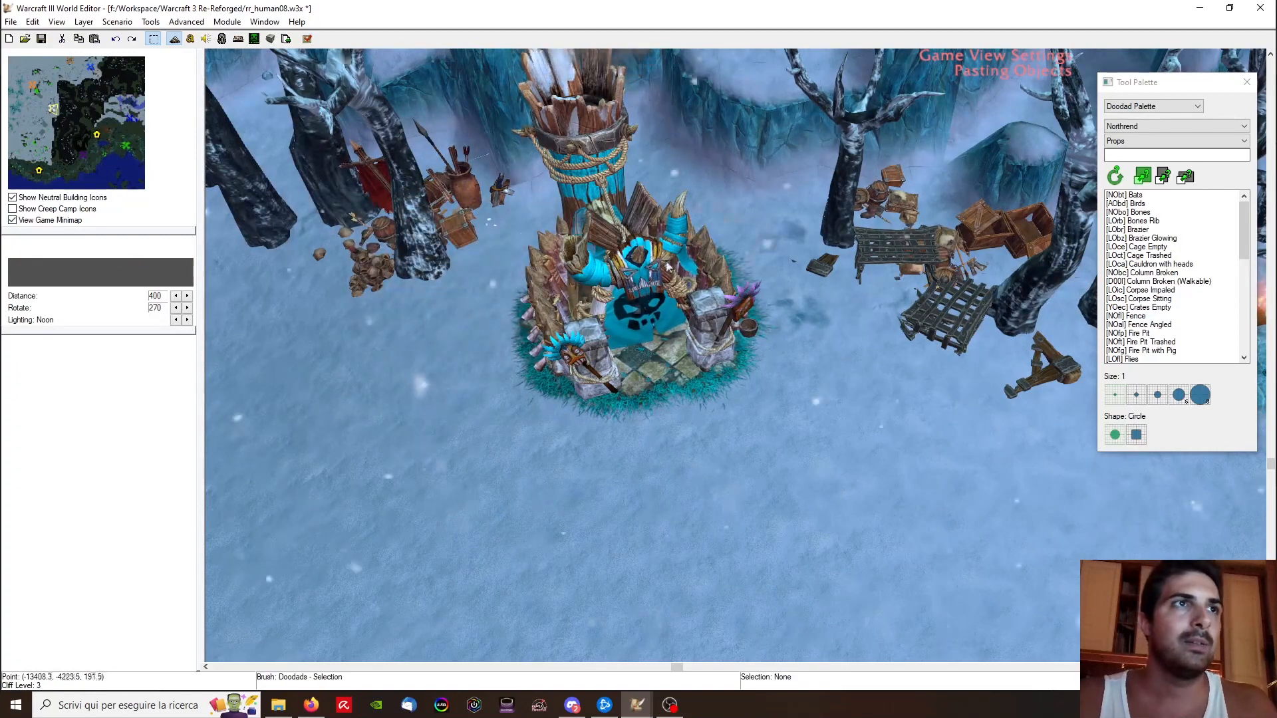
pyautogui.scroll(-2, 821, 432)
pyautogui.moveTo(821, 439); pyautogui.dragTo(914, 455, button='right')
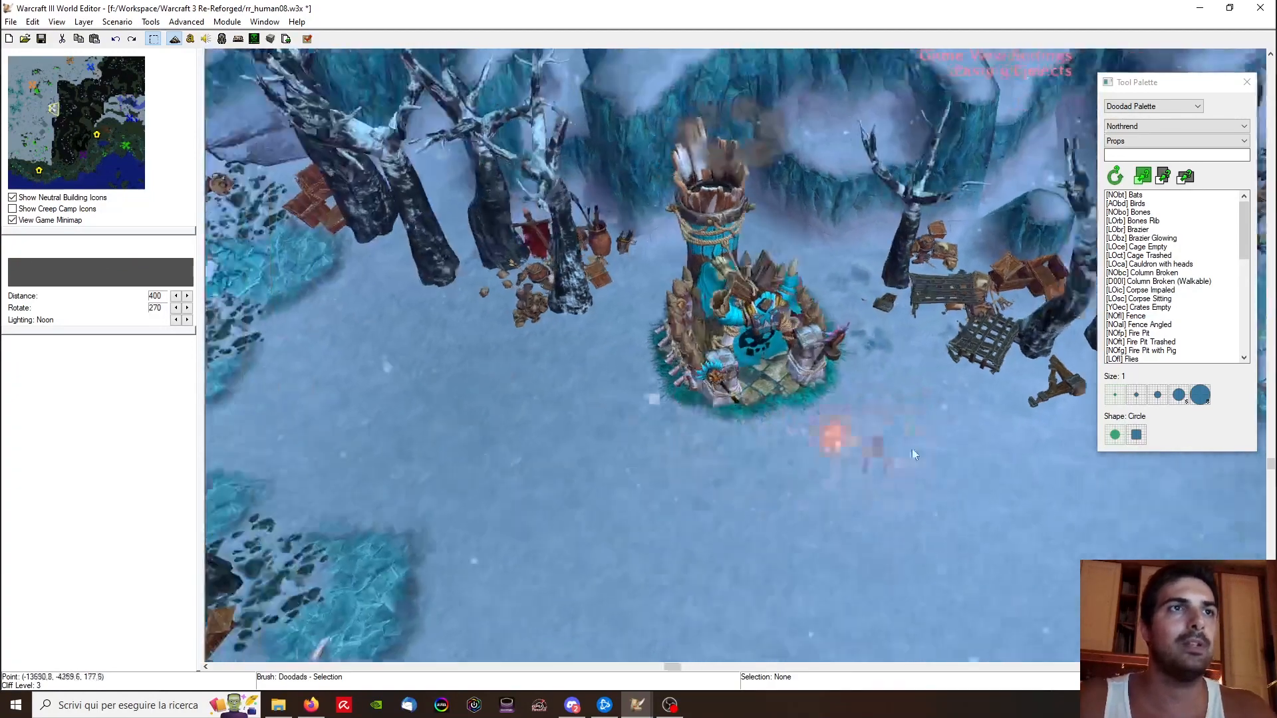
# Step: Examine the stats and techtree fields of the Mercenary Camp (Ice Trolls) unit in the Object Editor
pyautogui.press('F6')
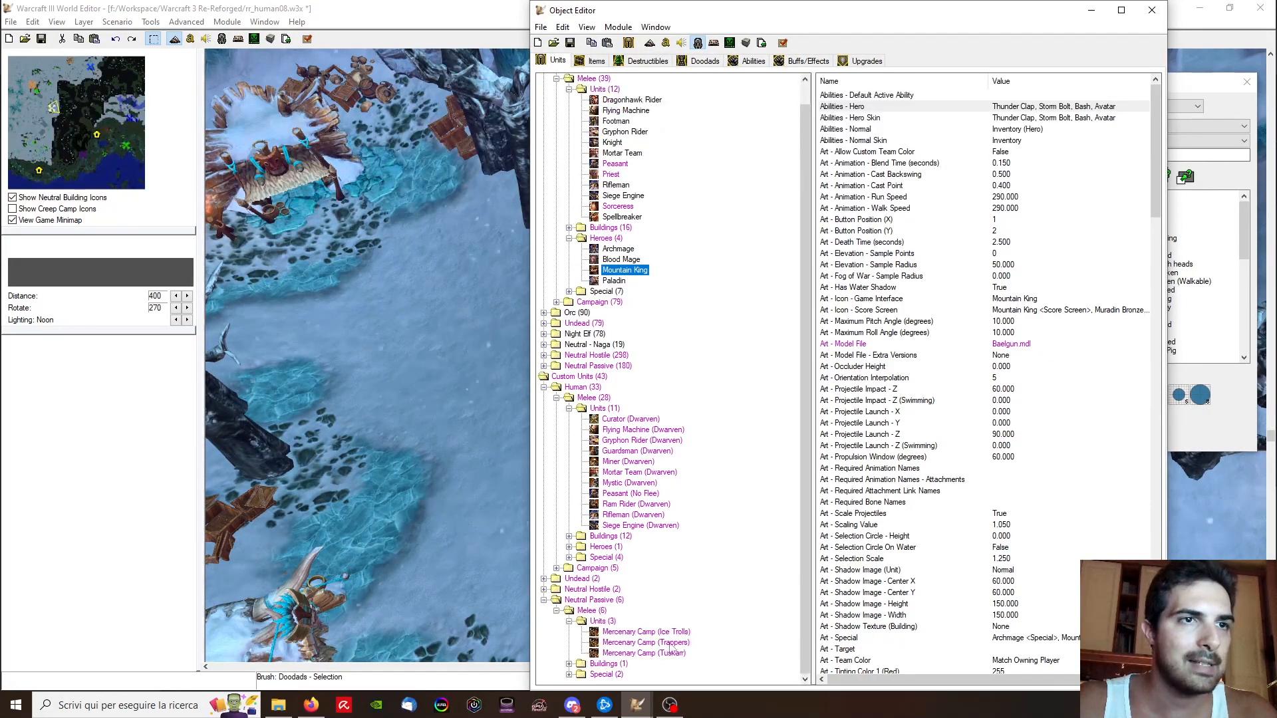
pyautogui.click(680, 634)
pyautogui.scroll(-15, 1048, 503)
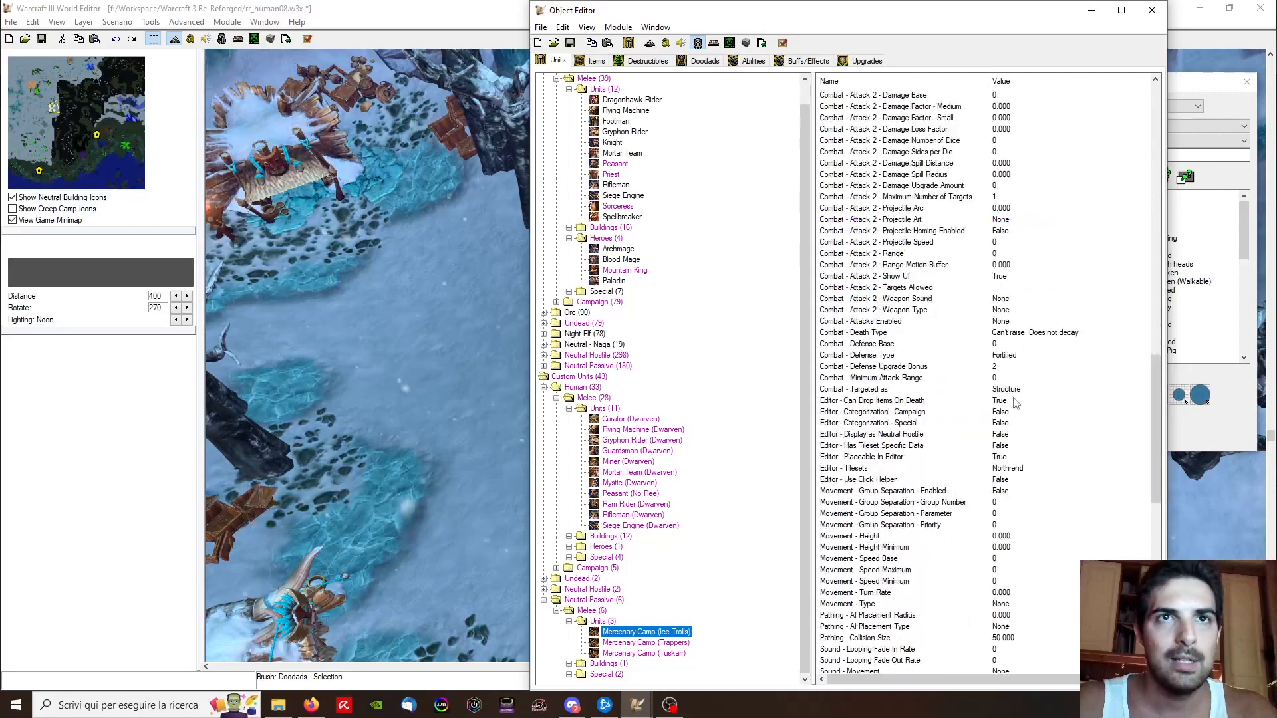
pyautogui.scroll(-4, 1011, 392)
pyautogui.scroll(-3, 984, 423)
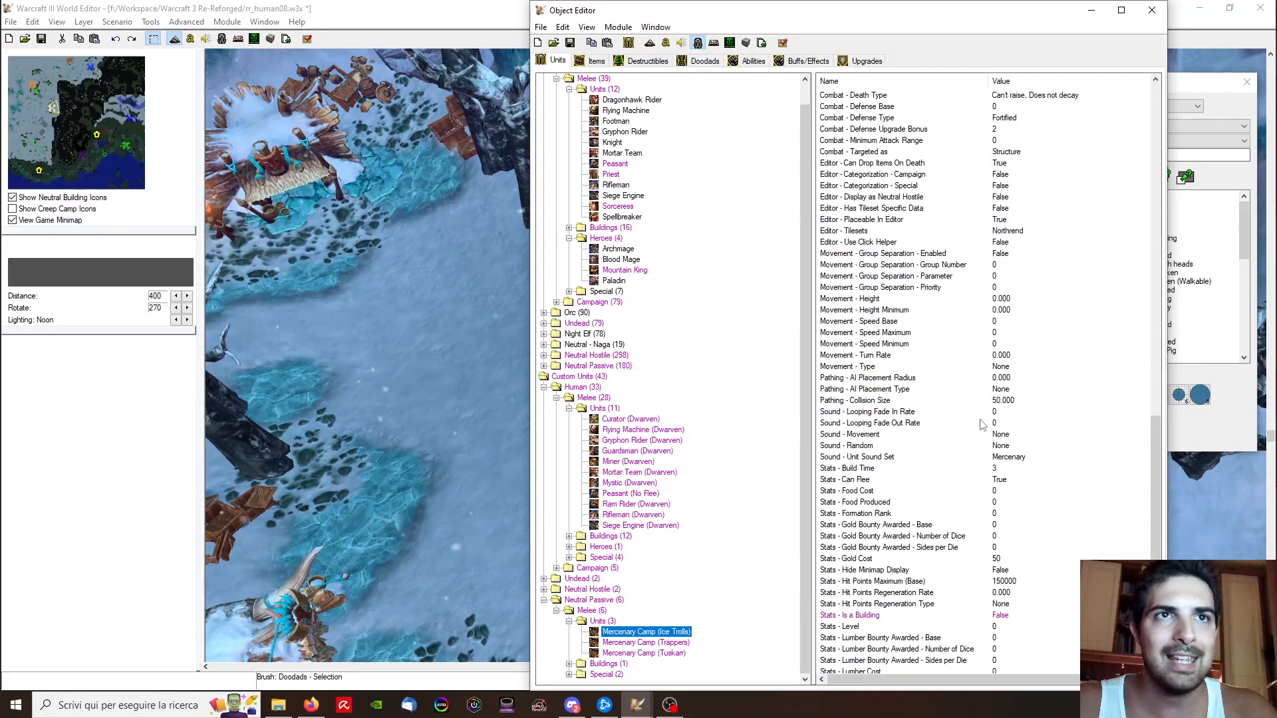
pyautogui.scroll(3, 974, 406)
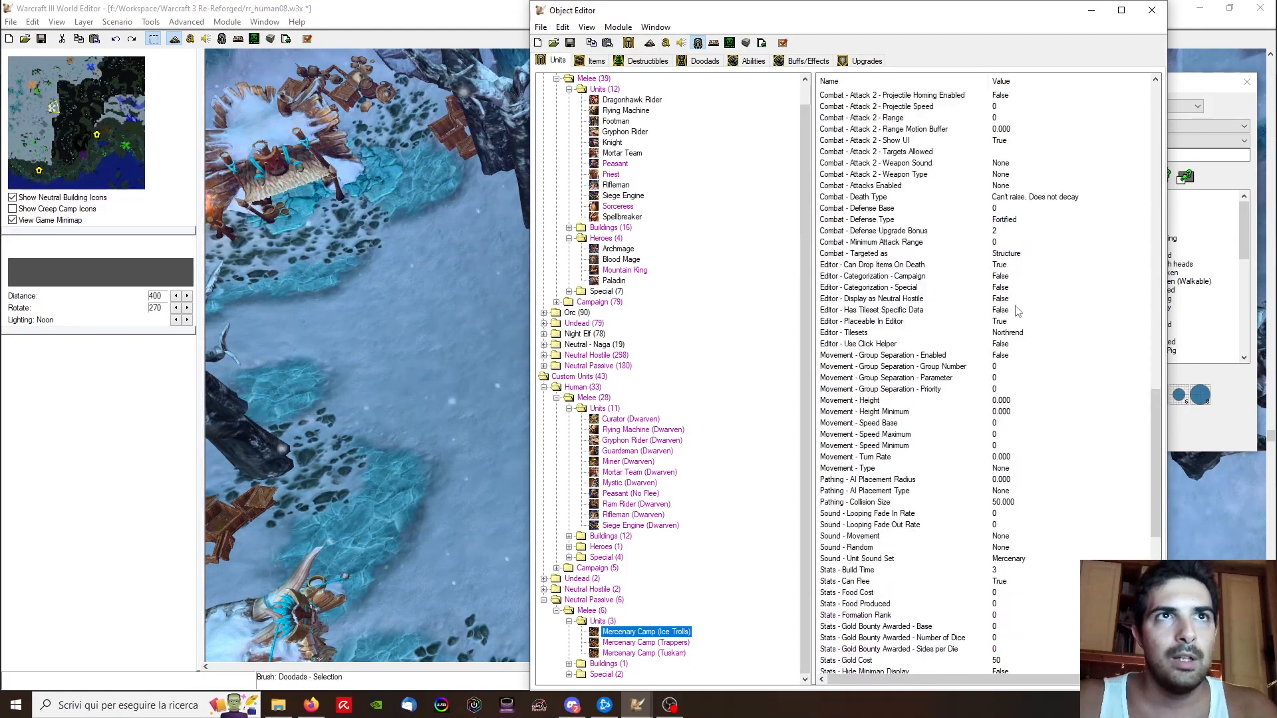
pyautogui.scroll(-9, 1024, 386)
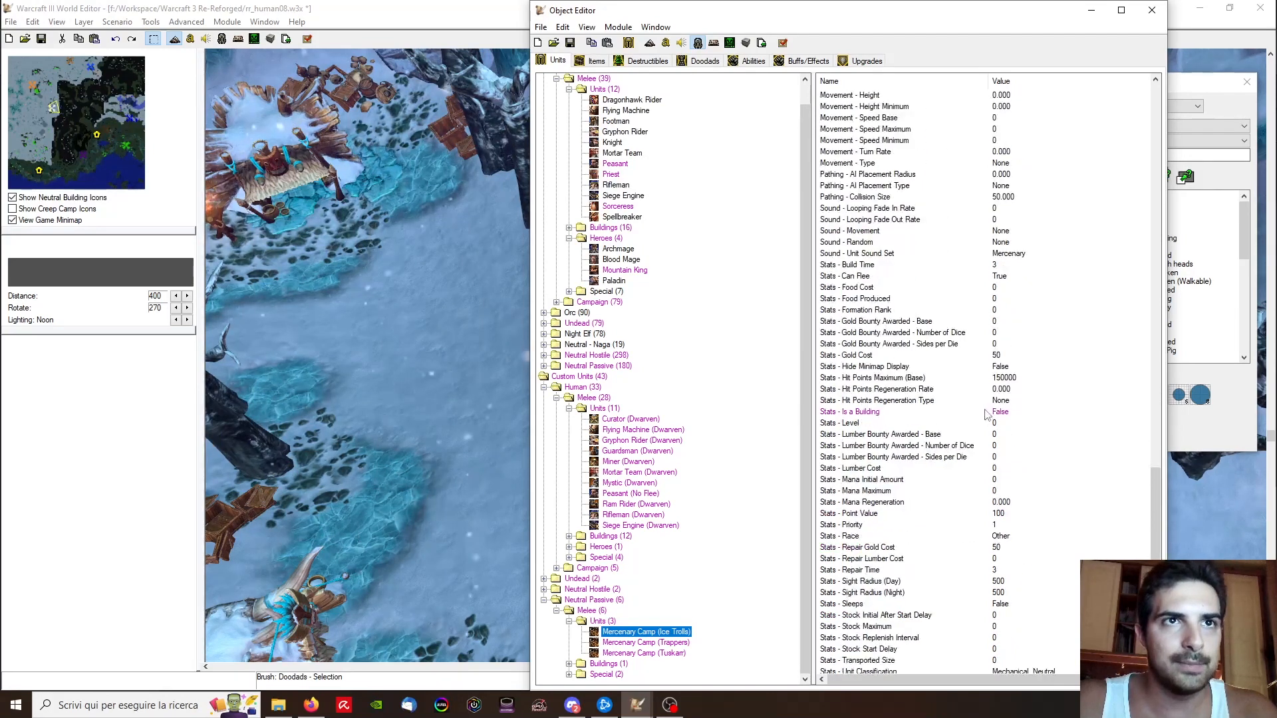
pyautogui.click(999, 414)
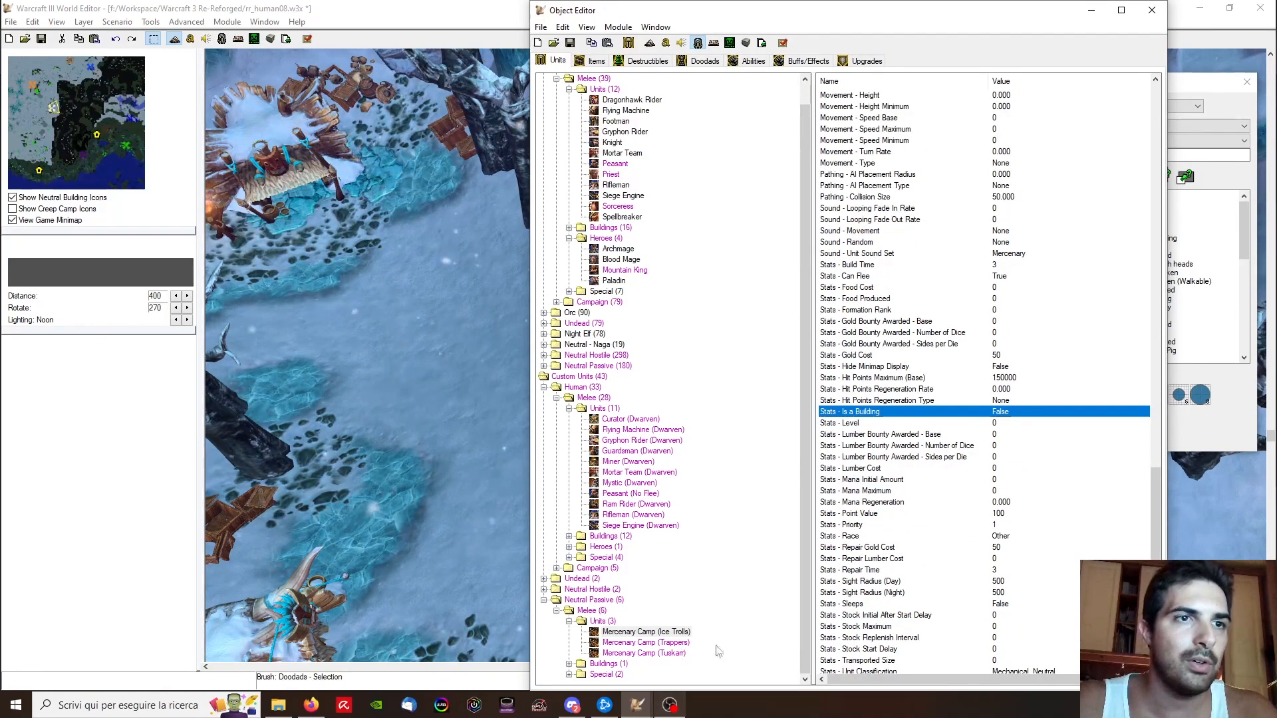
pyautogui.scroll(-6, 969, 477)
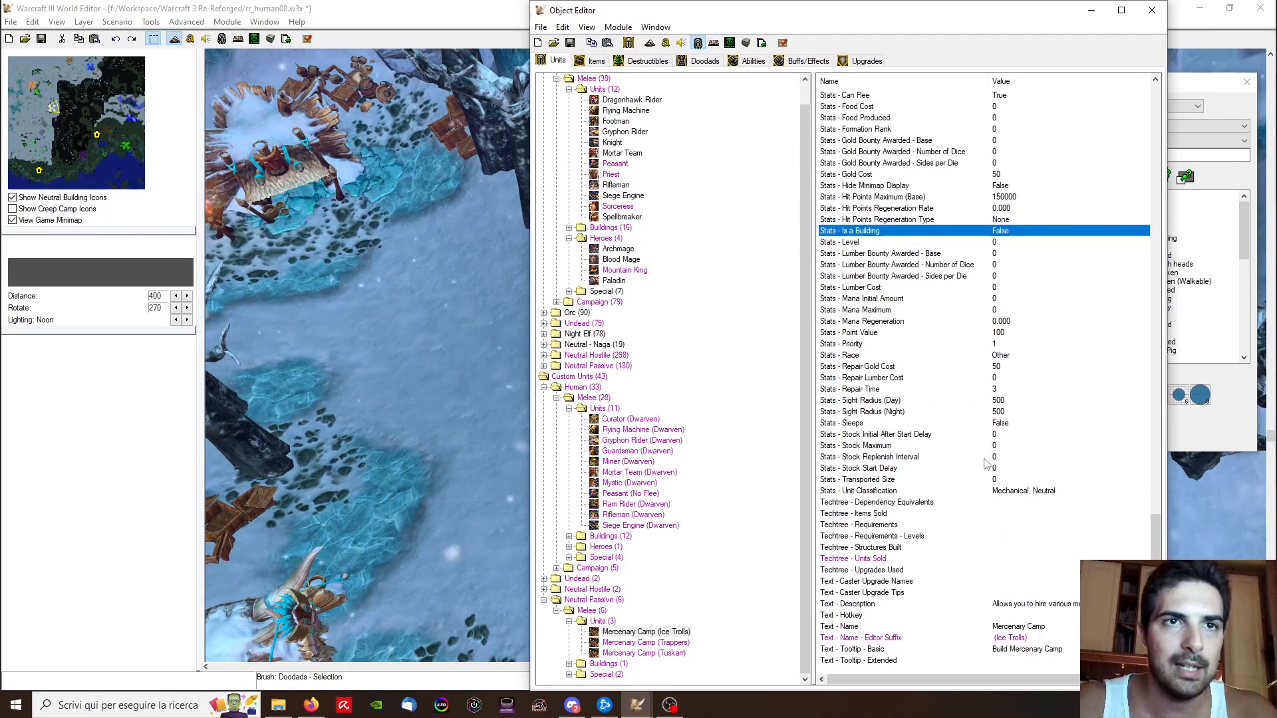
pyautogui.scroll(9, 1006, 431)
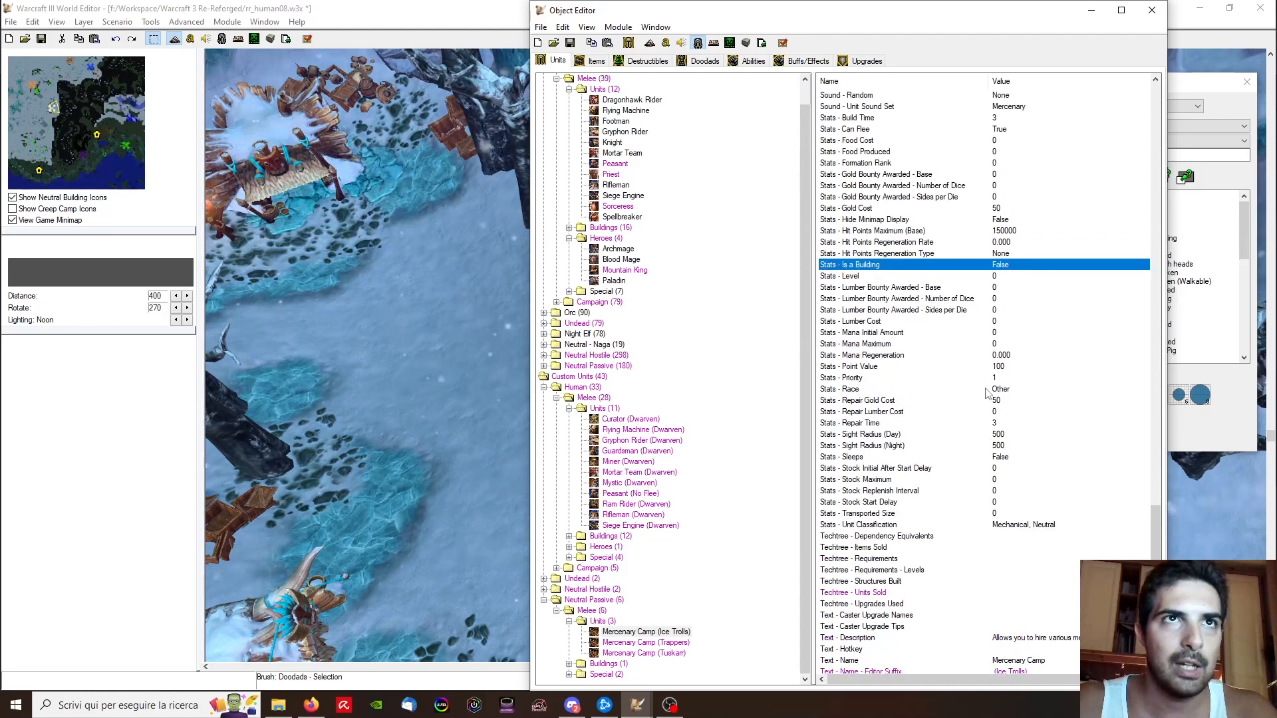
# Step: Examine the art, combat, movement, pathing and stats properties of the Mercenary Camp (Ice Trolls) unit
pyautogui.scroll(-5, 1006, 379)
pyautogui.scroll(6, 991, 379)
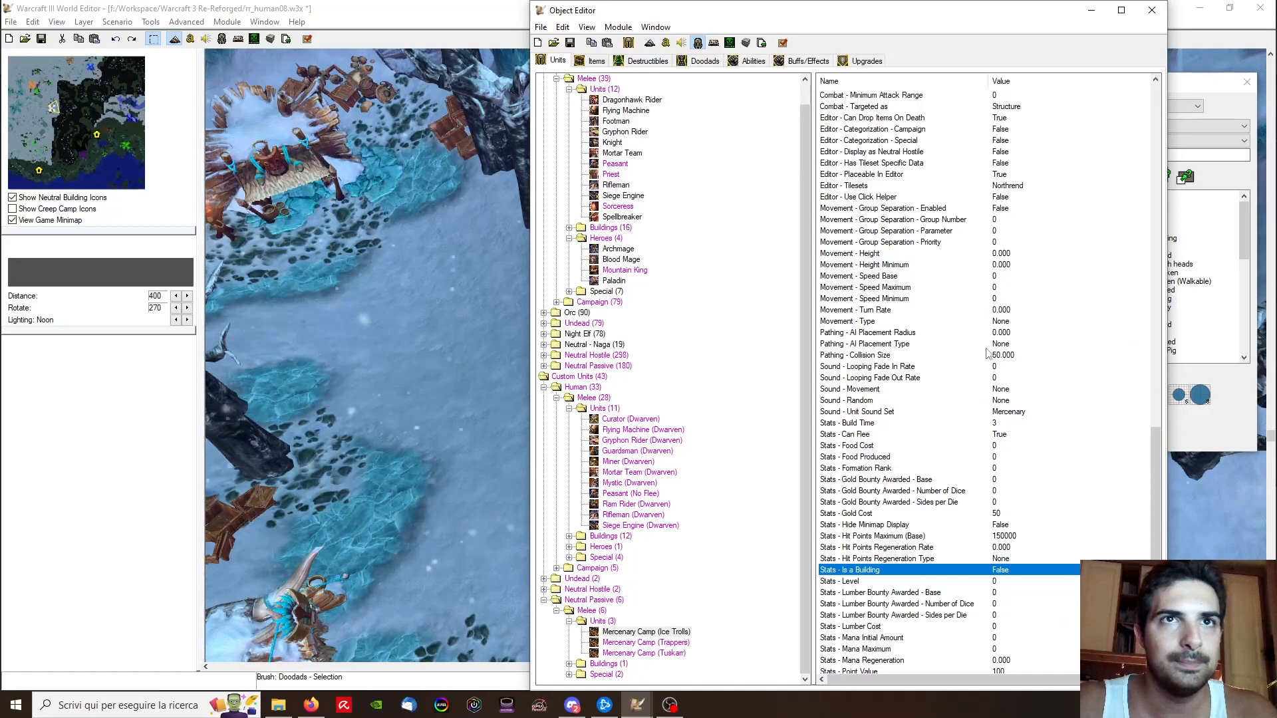
pyautogui.click(999, 356)
pyautogui.click(1011, 377)
pyautogui.scroll(-6, 1022, 401)
pyautogui.scroll(-4, 1011, 412)
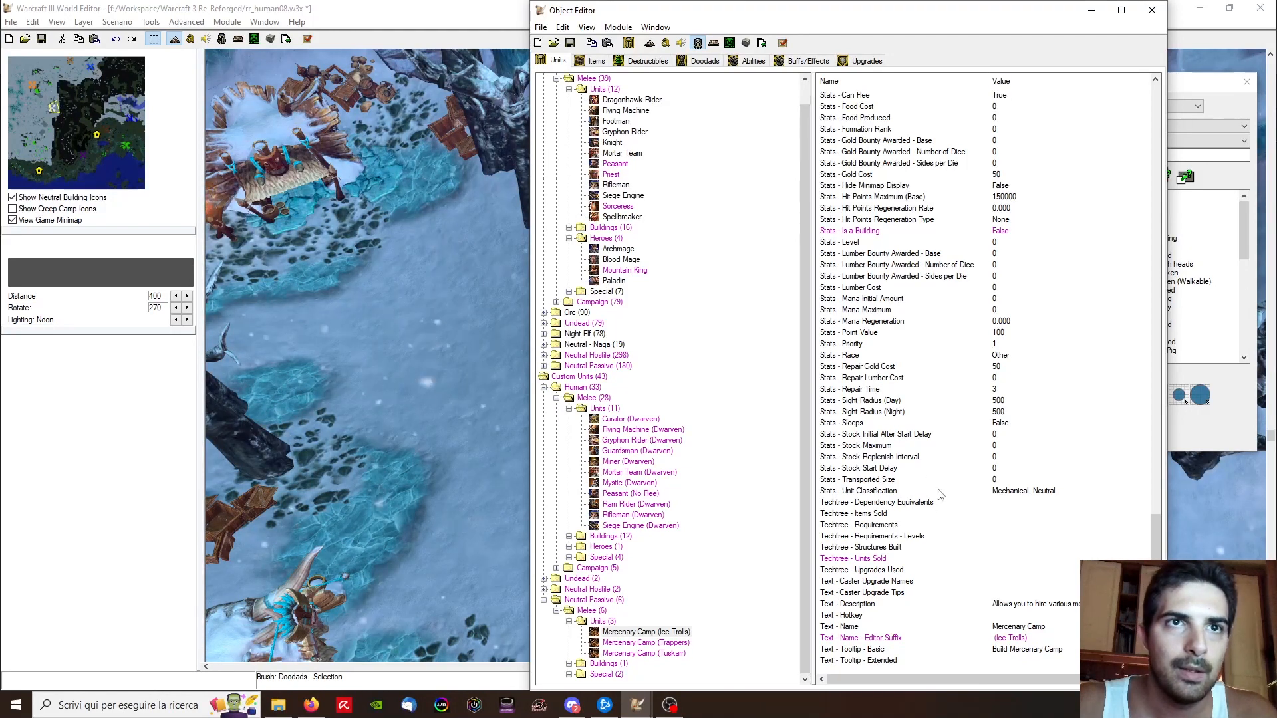
pyautogui.scroll(8, 1023, 399)
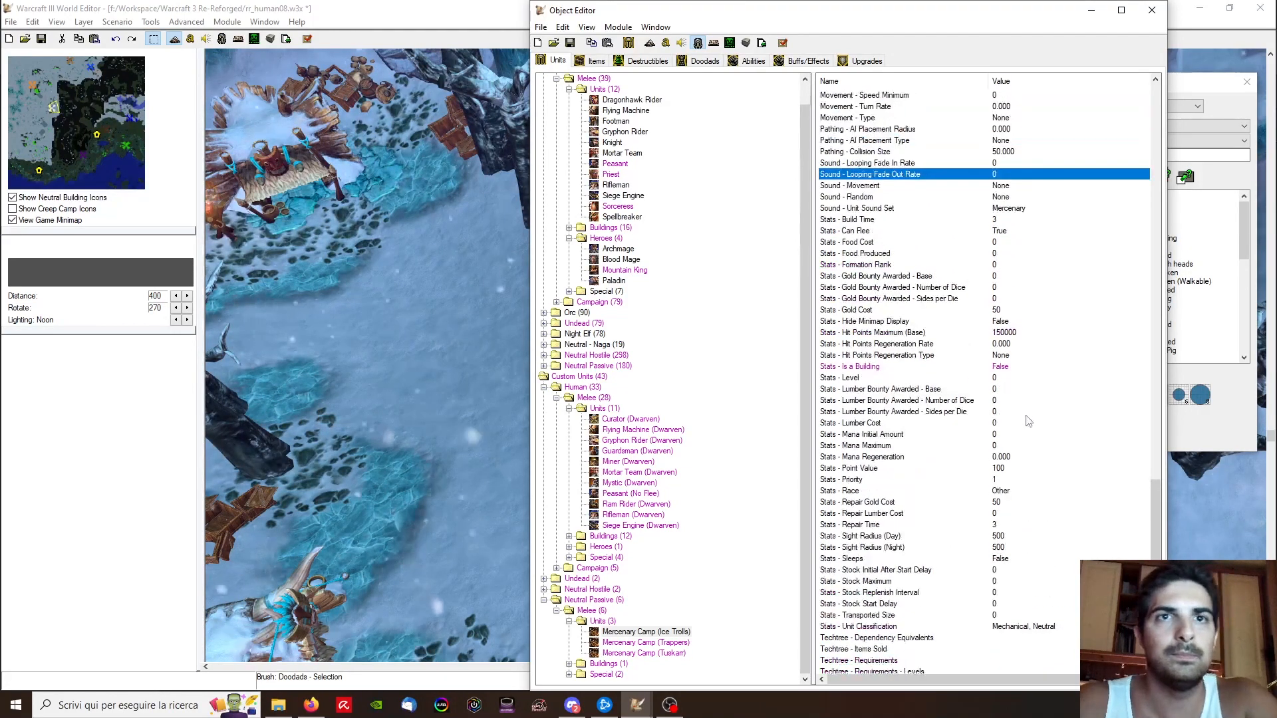
pyautogui.scroll(20, 1043, 376)
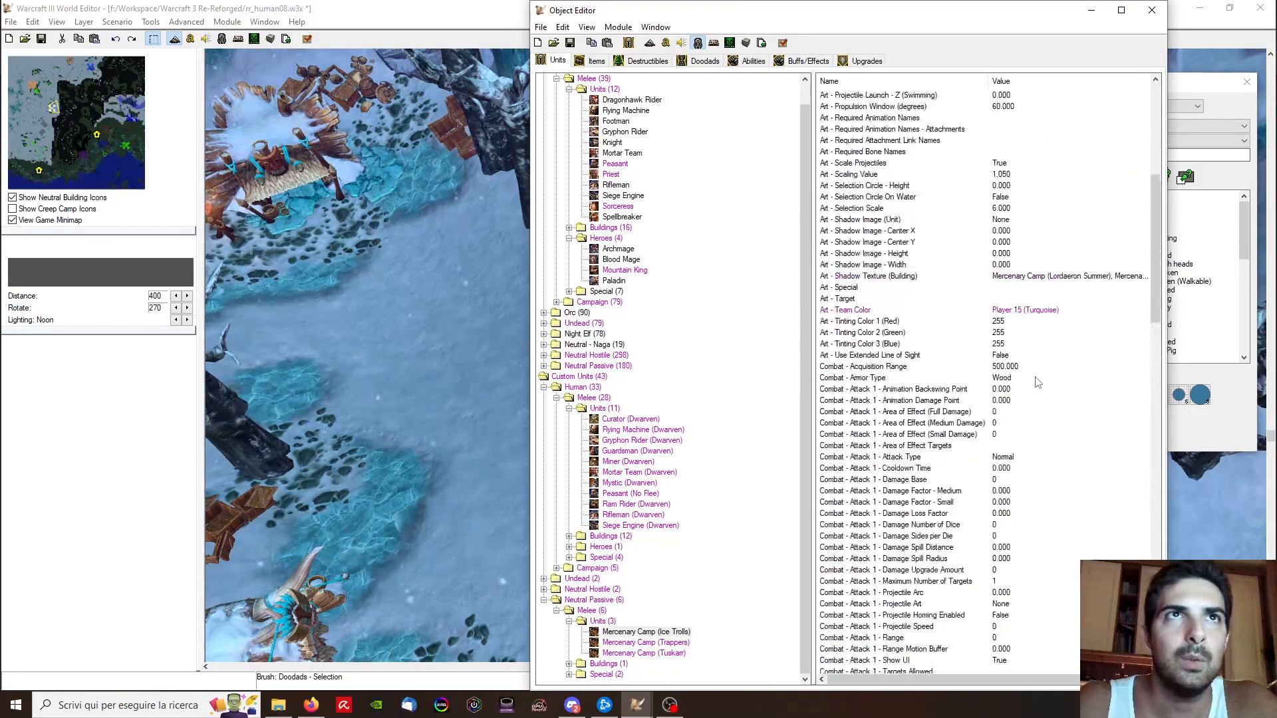
pyautogui.scroll(-3, 1044, 359)
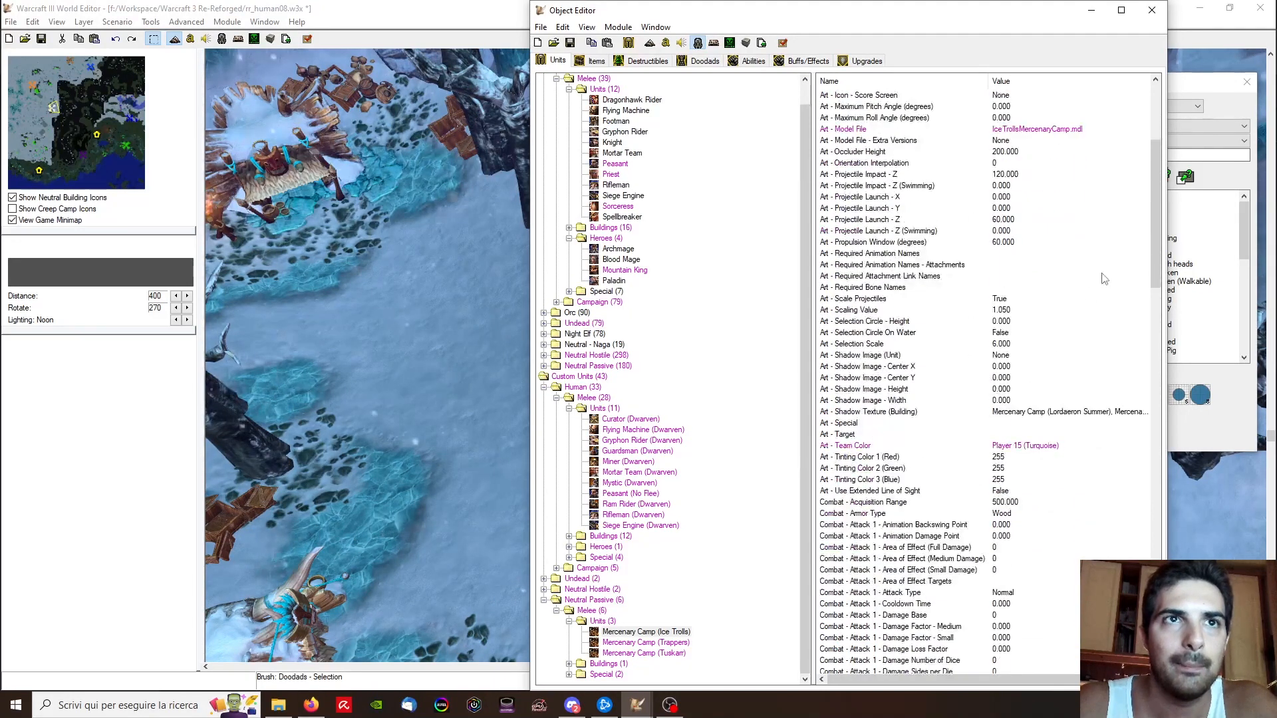
pyautogui.moveTo(1156, 223); pyautogui.dragTo(1129, 484)
pyautogui.scroll(-4, 1003, 500)
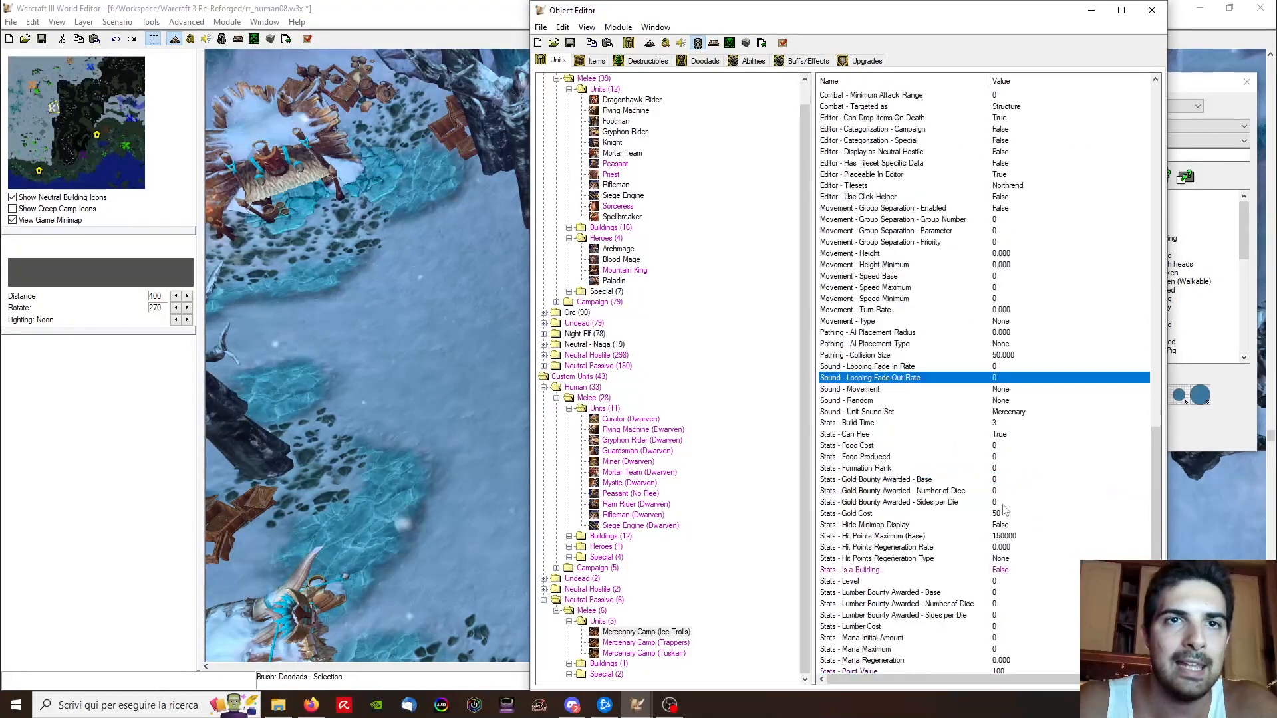
# Step: Set Is a Building to True for the Mercenary Camp (Ice Trolls) and set its pathing map preset to NONE
pyautogui.doubleClick(998, 537)
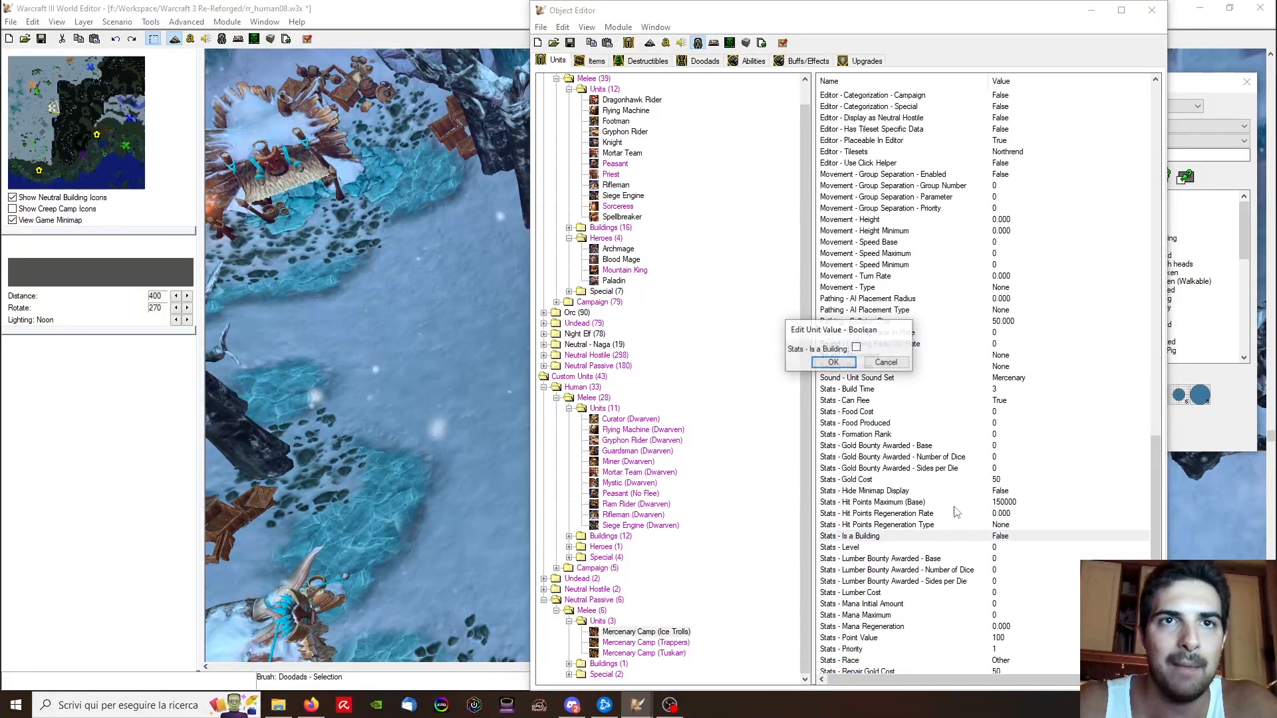
pyautogui.click(832, 362)
pyautogui.scroll(-10, 1024, 500)
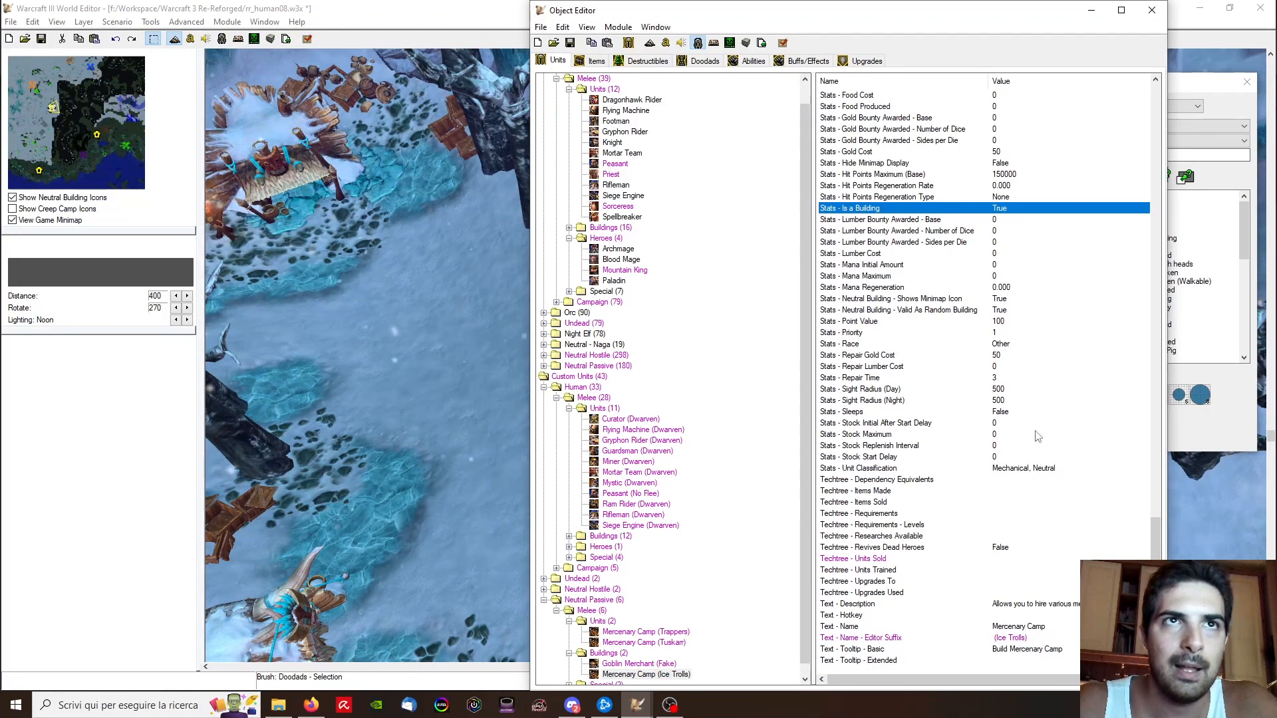
pyautogui.scroll(8, 1037, 441)
pyautogui.doubleClick(1030, 208)
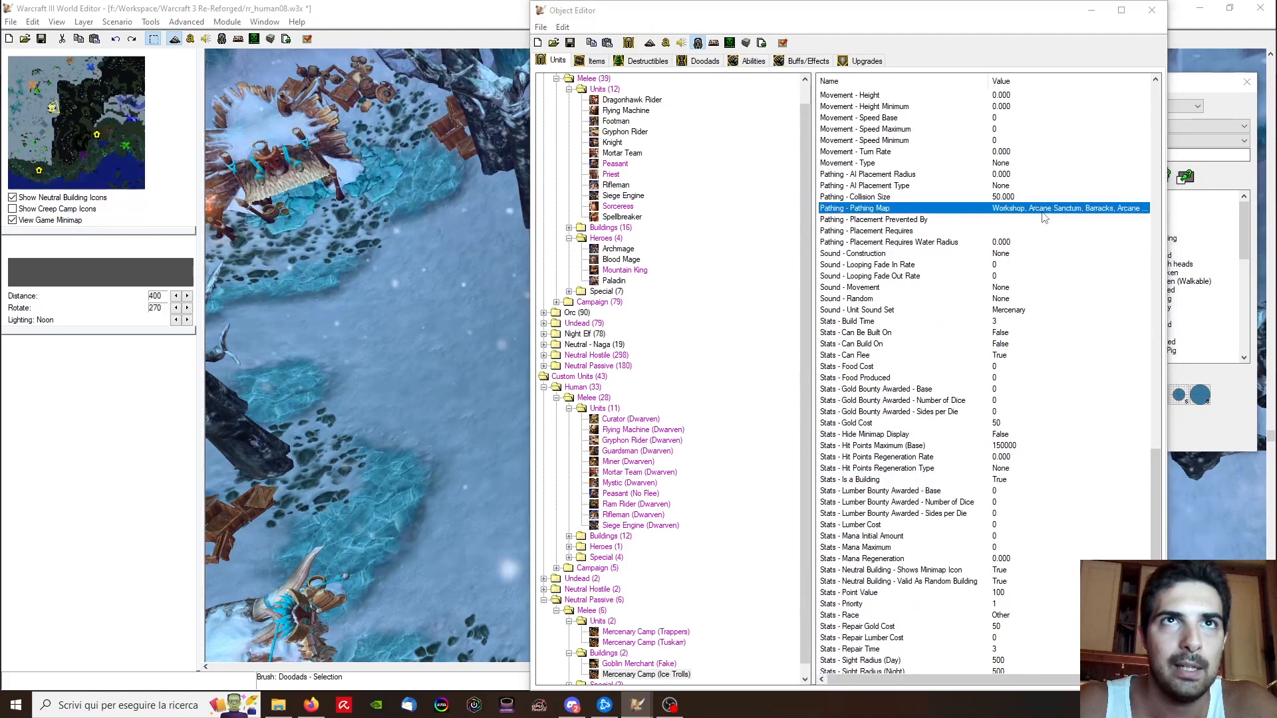
pyautogui.click(738, 348)
pyautogui.click(735, 359)
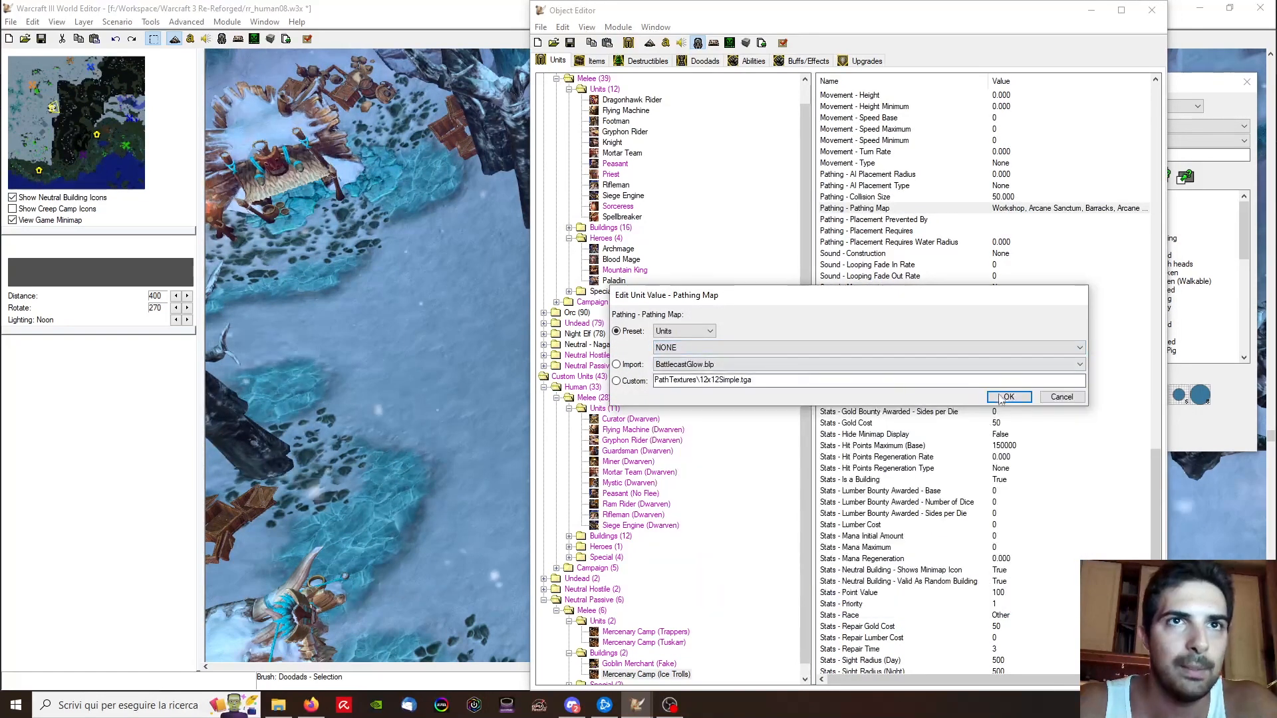
pyautogui.click(999, 396)
# Step: Set Is a Building to False for the Mercenary Camp (Ice Trolls) and return to the map view
pyautogui.scroll(-5, 1002, 591)
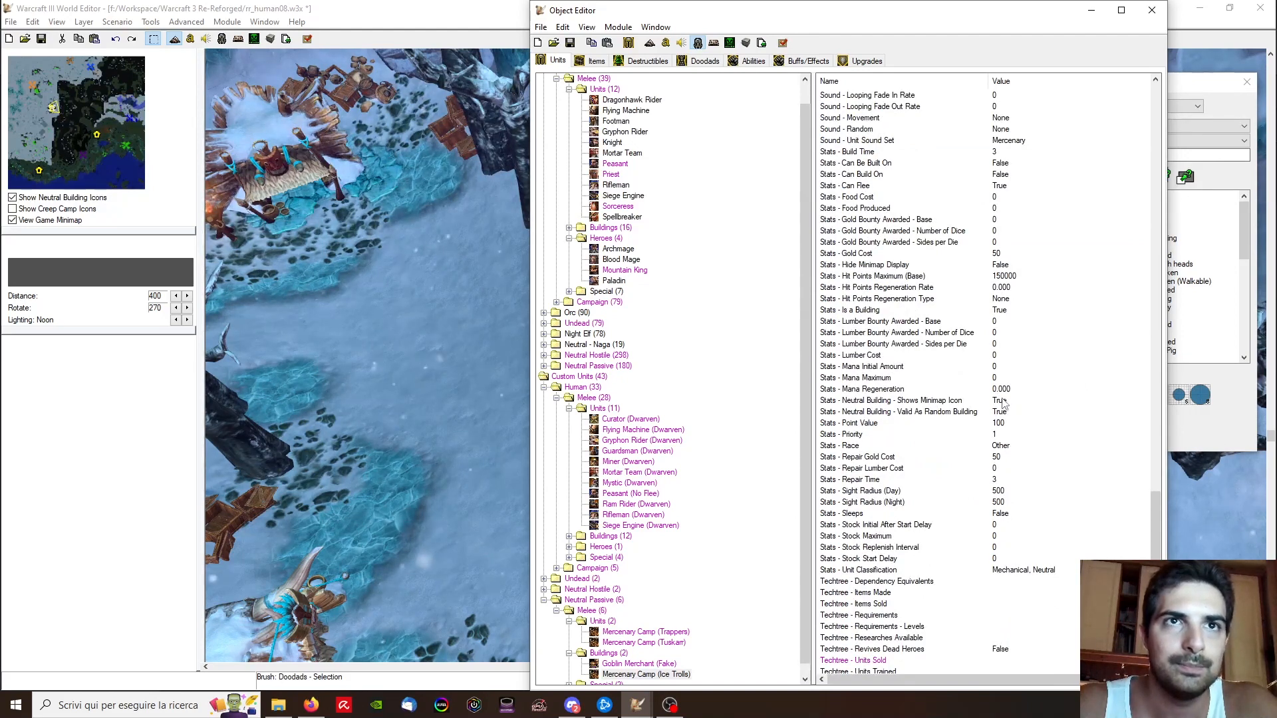
pyautogui.doubleClick(997, 310)
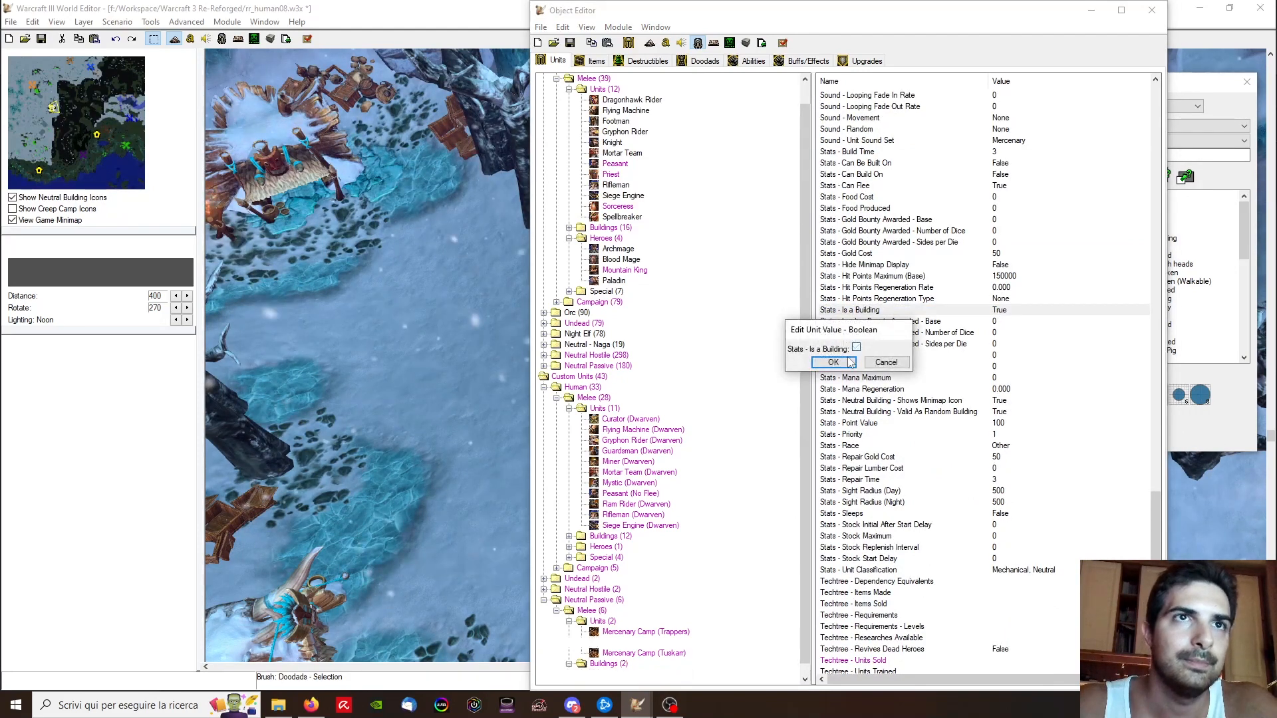
pyautogui.click(833, 363)
pyautogui.moveTo(637, 704)
pyautogui.click(476, 655)
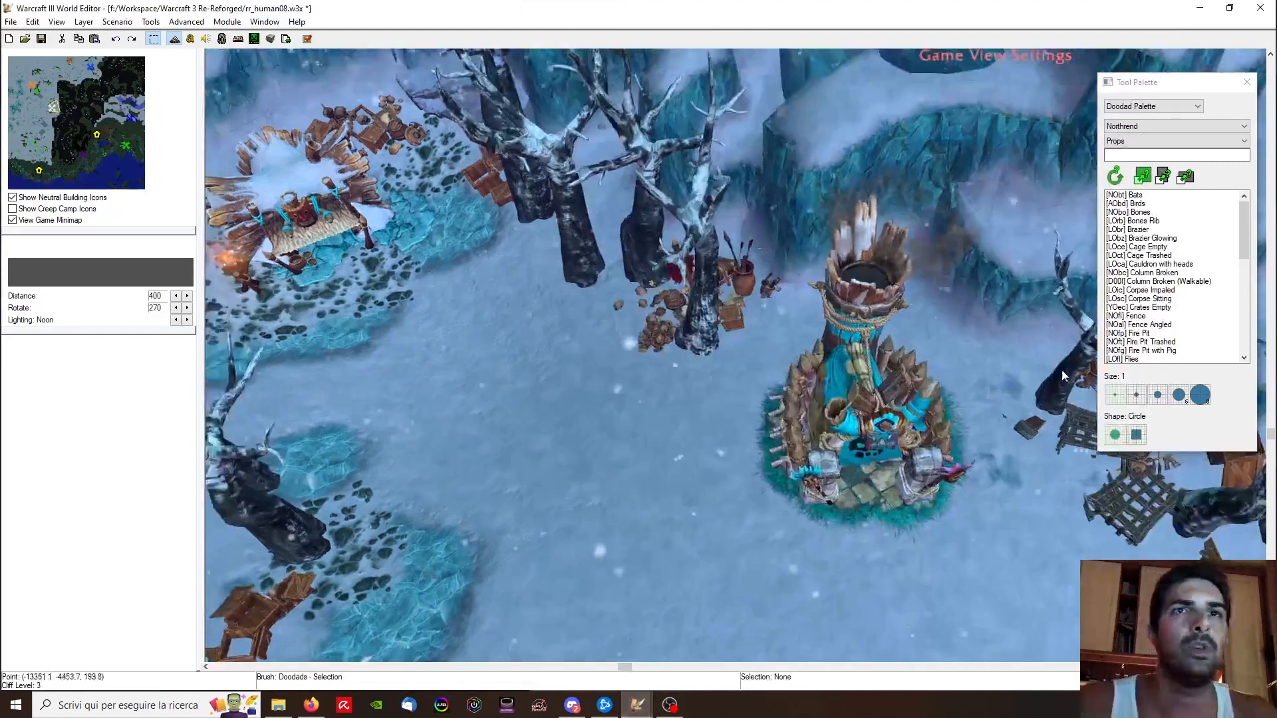
# Step: Place two Brazier Glowing doodads, one on each side of the troll tower's entrance
pyautogui.click(1150, 264)
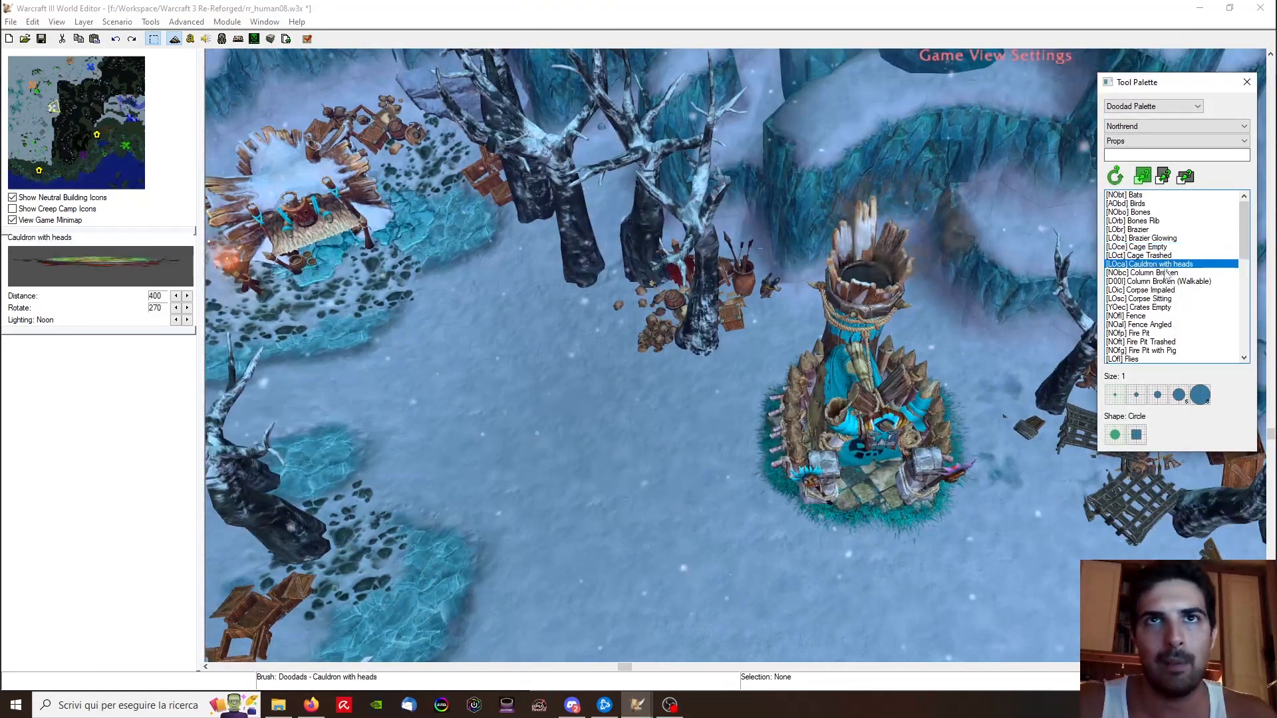
pyautogui.click(1157, 238)
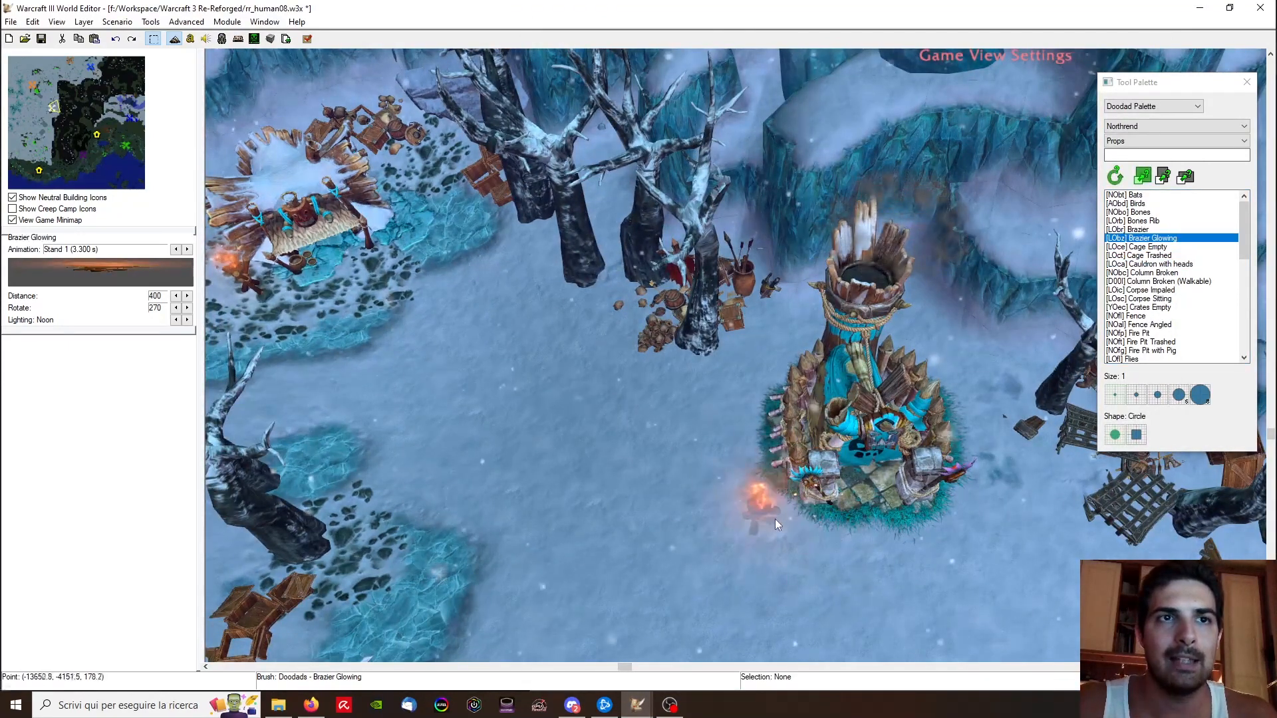
pyautogui.click(772, 501)
pyautogui.keyDown('ctrl'); pyautogui.moveTo(772, 500); pyautogui.dragTo(597, 417, button='right'); pyautogui.keyUp('ctrl')
pyautogui.click(819, 461)
pyautogui.moveTo(819, 461)
pyautogui.keyDown('ctrl'); pyautogui.mouseDown(button='right')
pyautogui.moveTo(776, 315)
pyautogui.moveTo(751, 405)
pyautogui.mouseUp(button='right'); pyautogui.keyUp('ctrl')
pyautogui.scroll(3, 752, 406)
pyautogui.press('space')
# Step: Check both new braziers at the troll tower's entrance and adjust the position of the one beside the blue-feathered mask
pyautogui.keyDown('ctrl'); pyautogui.moveTo(572, 485); pyautogui.dragTo(544, 440, button='right'); pyautogui.keyUp('ctrl')
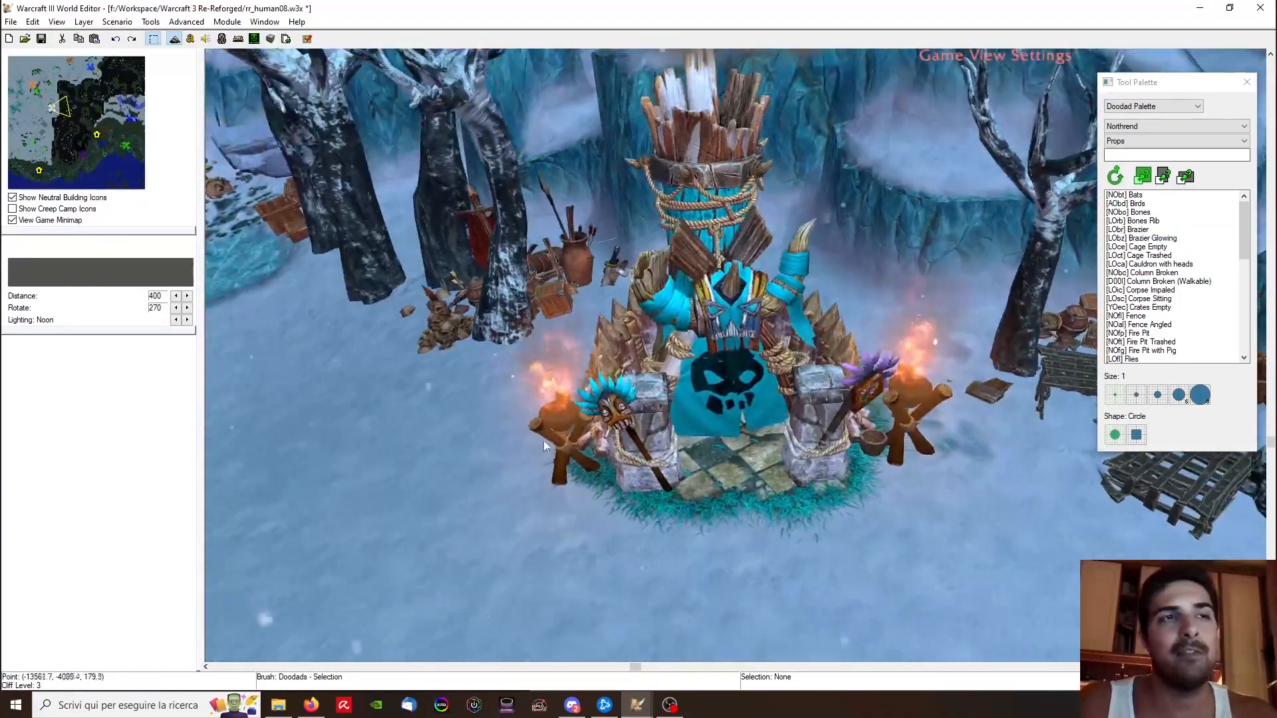
pyautogui.click(552, 438)
pyautogui.keyDown('shift'); pyautogui.click(913, 420); pyautogui.keyUp('shift')
pyautogui.keyDown('ctrl'); pyautogui.moveTo(708, 398); pyautogui.dragTo(632, 484, button='right'); pyautogui.keyUp('ctrl')
pyautogui.scroll(-4, 633, 484)
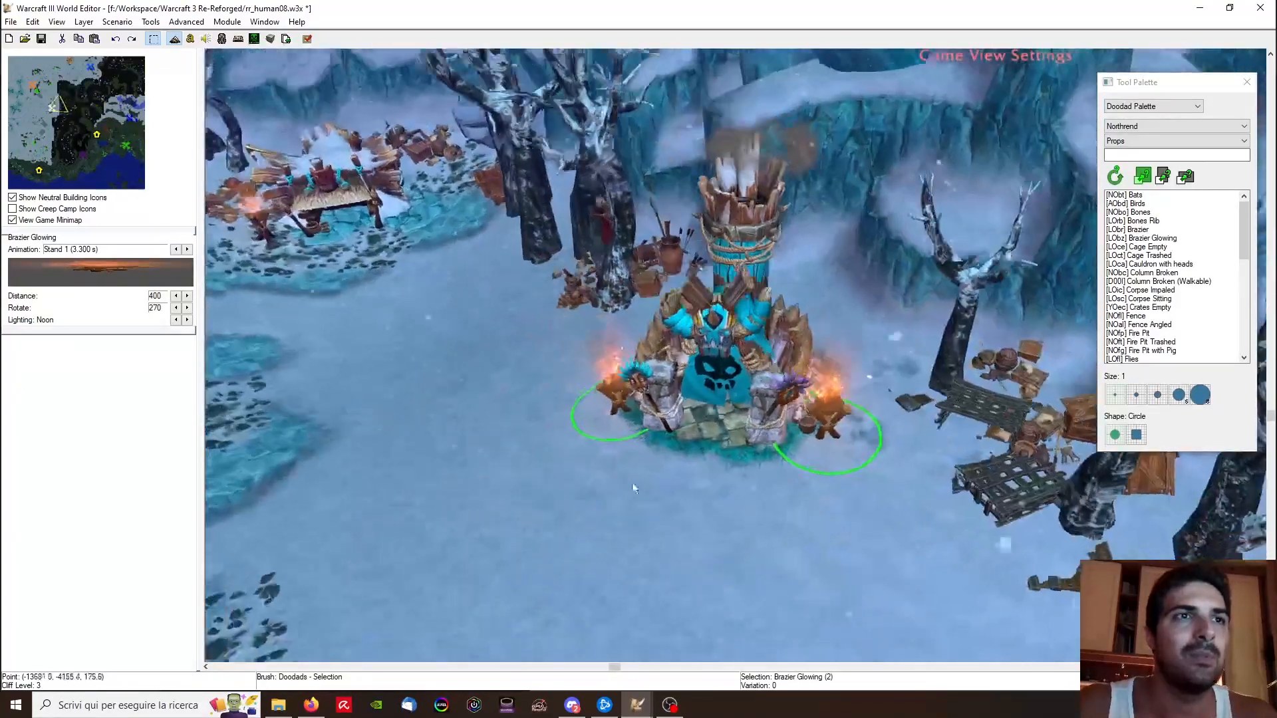
pyautogui.click(537, 557)
pyautogui.keyDown('ctrl'); pyautogui.moveTo(536, 557); pyautogui.dragTo(630, 565, button='right'); pyautogui.keyUp('ctrl')
pyautogui.scroll(4, 665, 466)
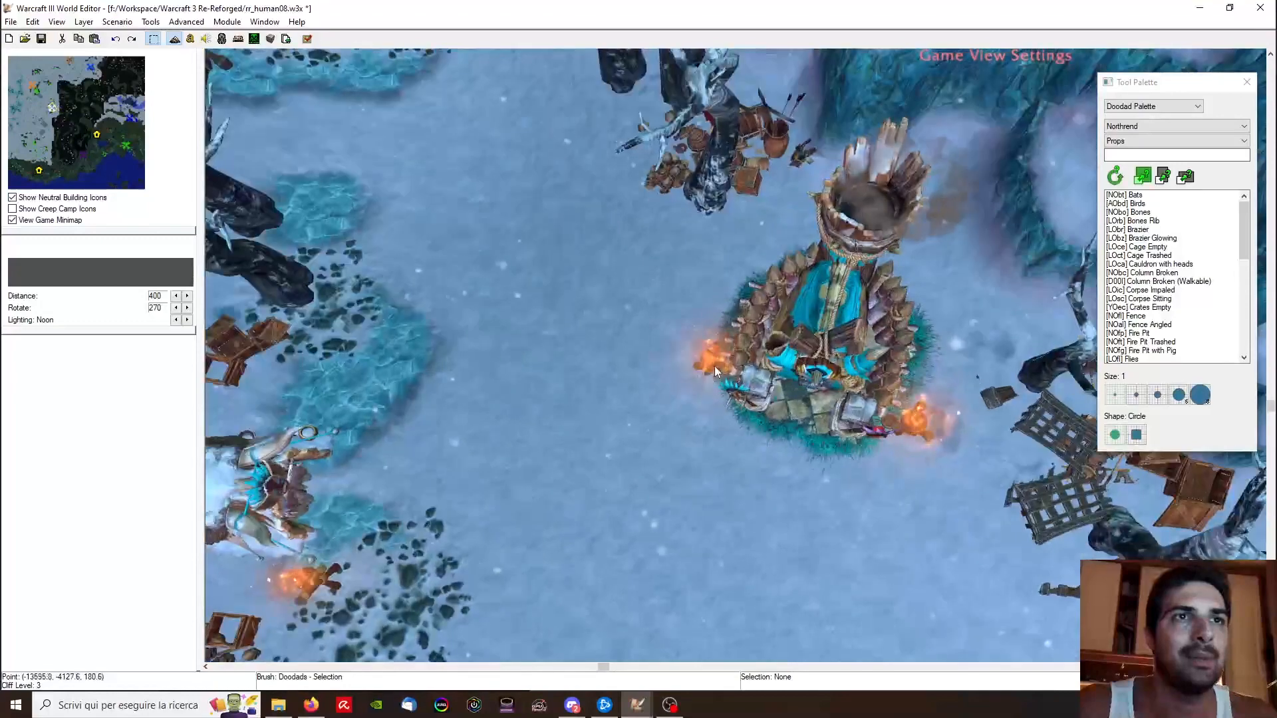
pyautogui.click(714, 332)
pyautogui.moveTo(702, 361); pyautogui.dragTo(710, 388)
pyautogui.keyDown('ctrl'); pyautogui.moveTo(606, 386); pyautogui.dragTo(823, 386, button='right'); pyautogui.keyUp('ctrl')
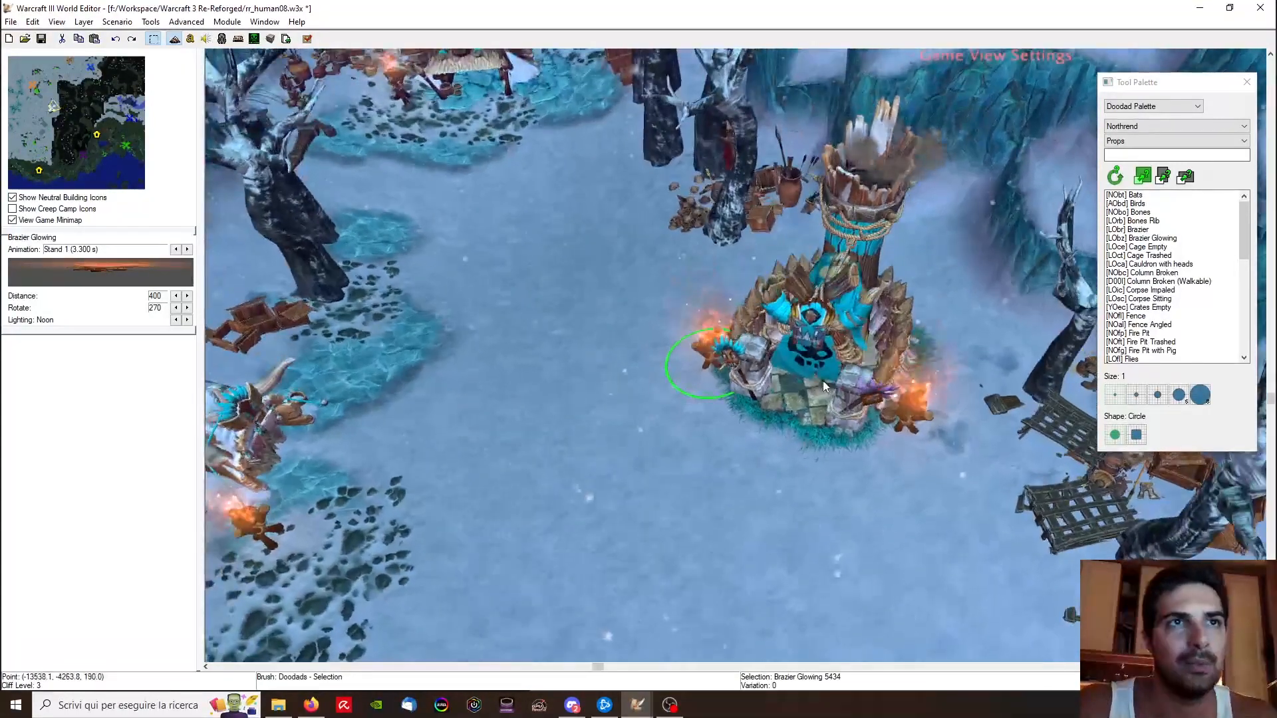
# Step: Inspect the glowing braziers beside the snow-covered huts around the camp, gathering four of them into one selection
pyautogui.moveTo(625, 305); pyautogui.dragTo(835, 502, button='right')
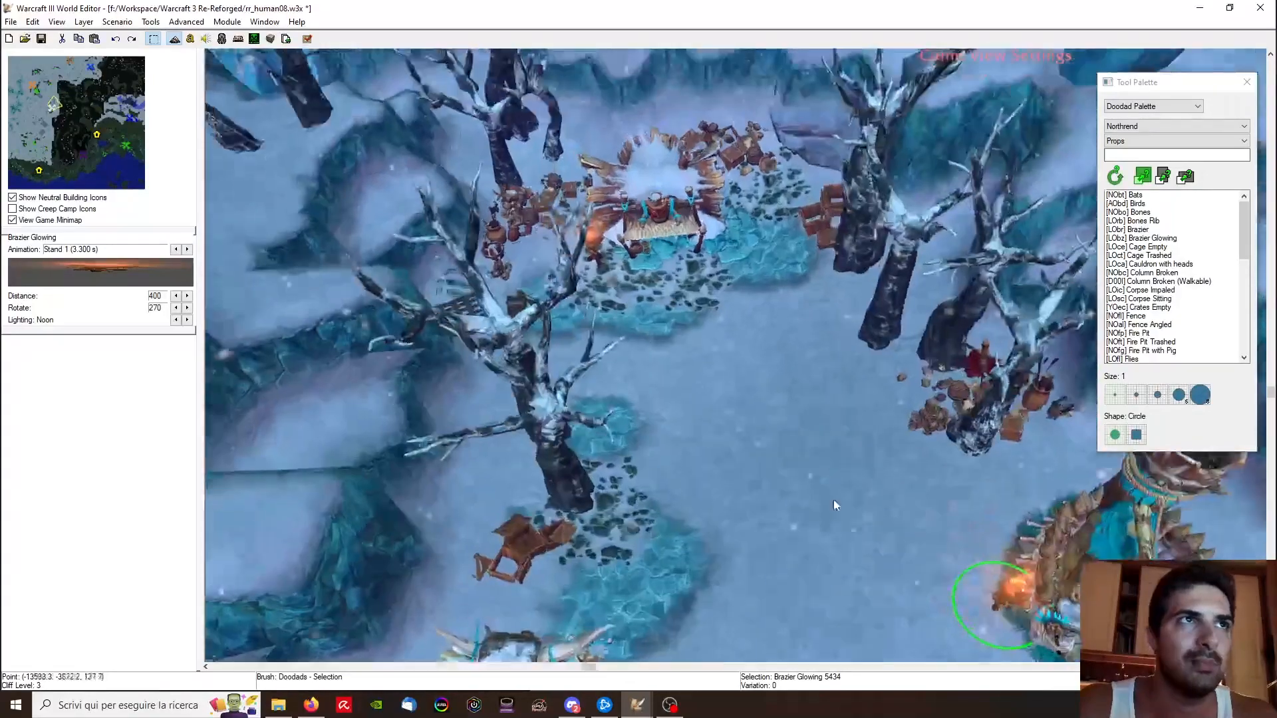
pyautogui.click(596, 251)
pyautogui.keyDown('ctrl'); pyautogui.moveTo(630, 298); pyautogui.dragTo(778, 470, button='right'); pyautogui.keyUp('ctrl')
pyautogui.scroll(4, 718, 442)
pyautogui.click(629, 403)
pyautogui.scroll(-4, 630, 407)
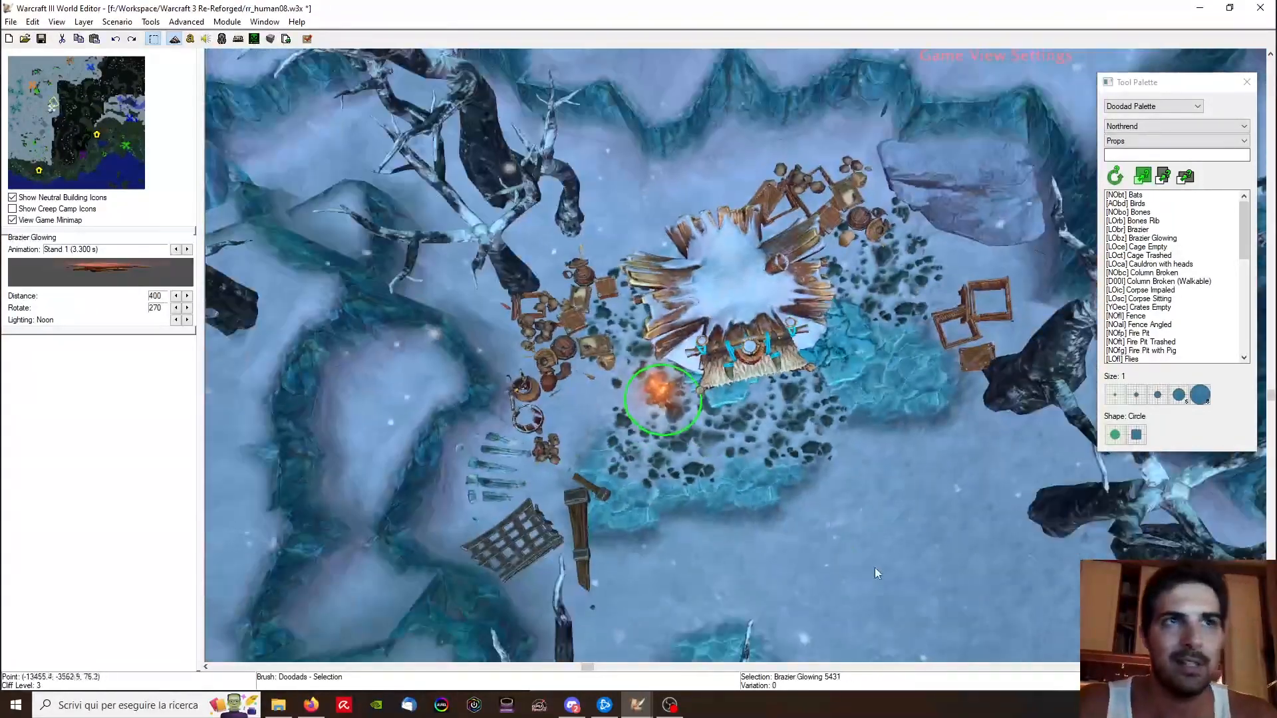
pyautogui.moveTo(603, 487); pyautogui.dragTo(442, 204, button='right')
pyautogui.moveTo(698, 516); pyautogui.dragTo(522, 419, button='right')
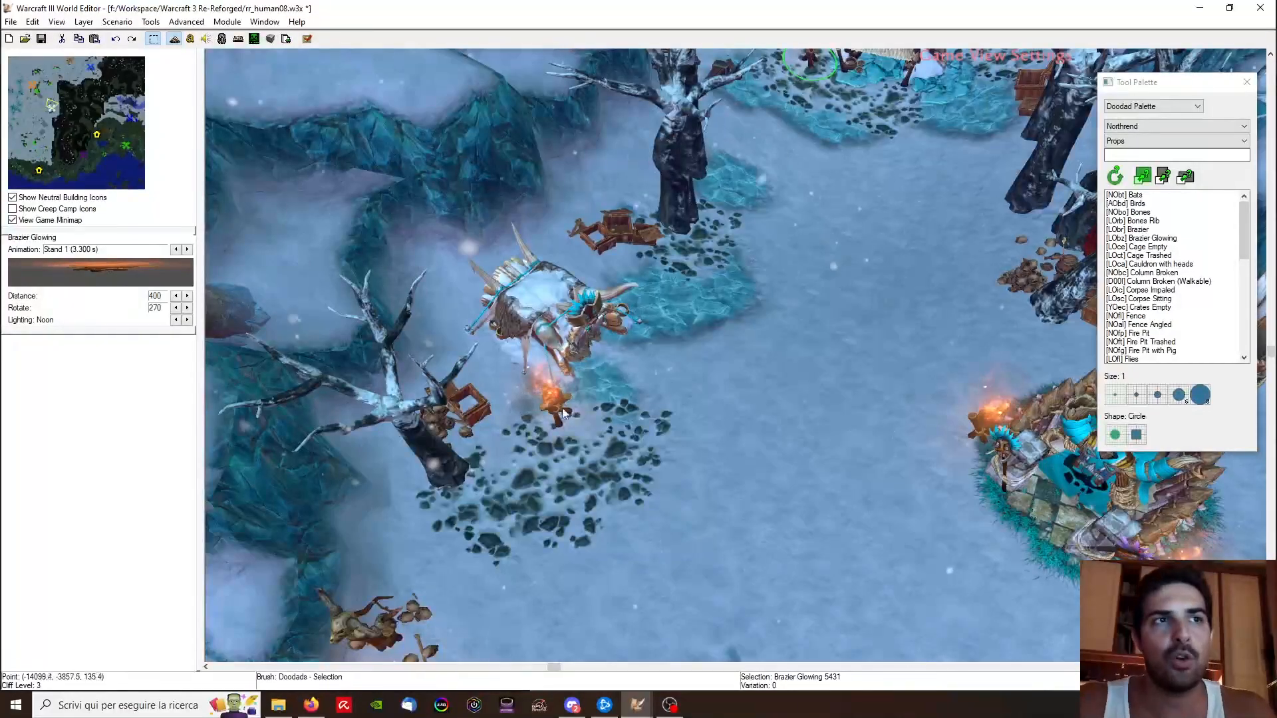
pyautogui.moveTo(584, 386); pyautogui.dragTo(725, 392, button='right')
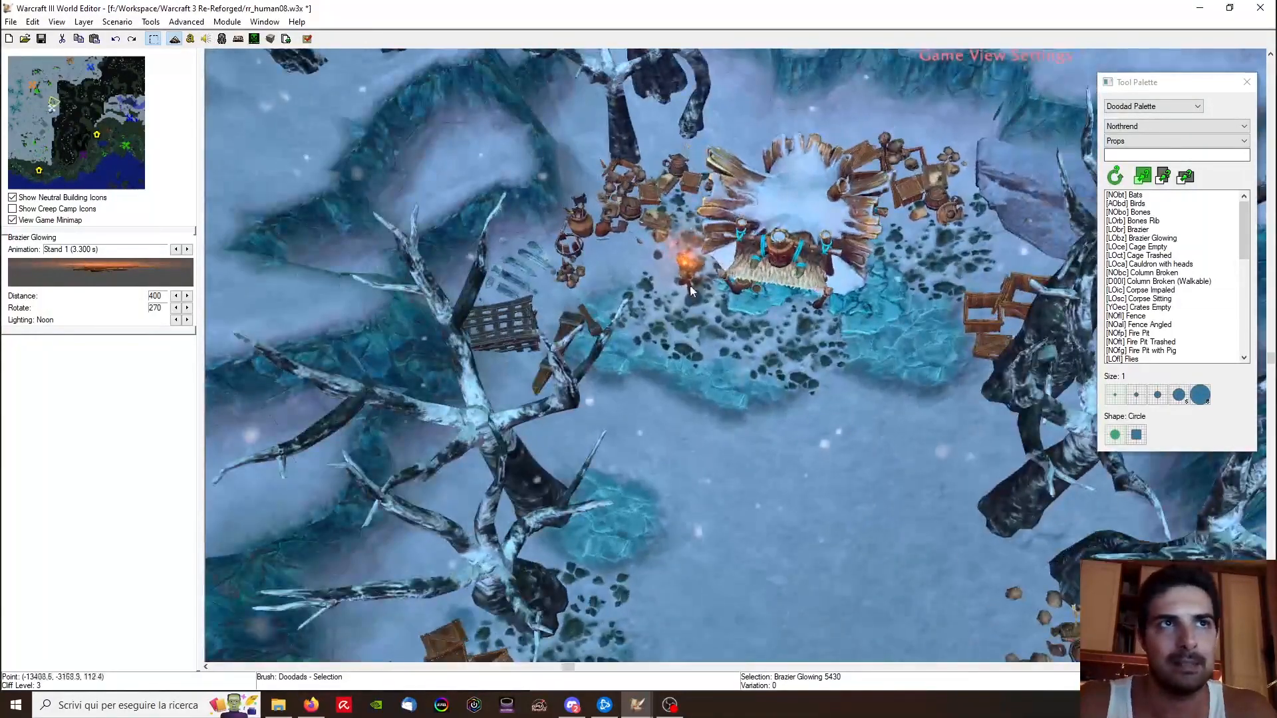
pyautogui.keyDown('shift'); pyautogui.click(689, 288); pyautogui.keyUp('shift')
pyautogui.scroll(-4, 694, 299)
pyautogui.moveTo(781, 523); pyautogui.dragTo(696, 435, button='right')
pyautogui.scroll(4, 696, 436)
pyautogui.moveTo(824, 416); pyautogui.dragTo(675, 515, button='right')
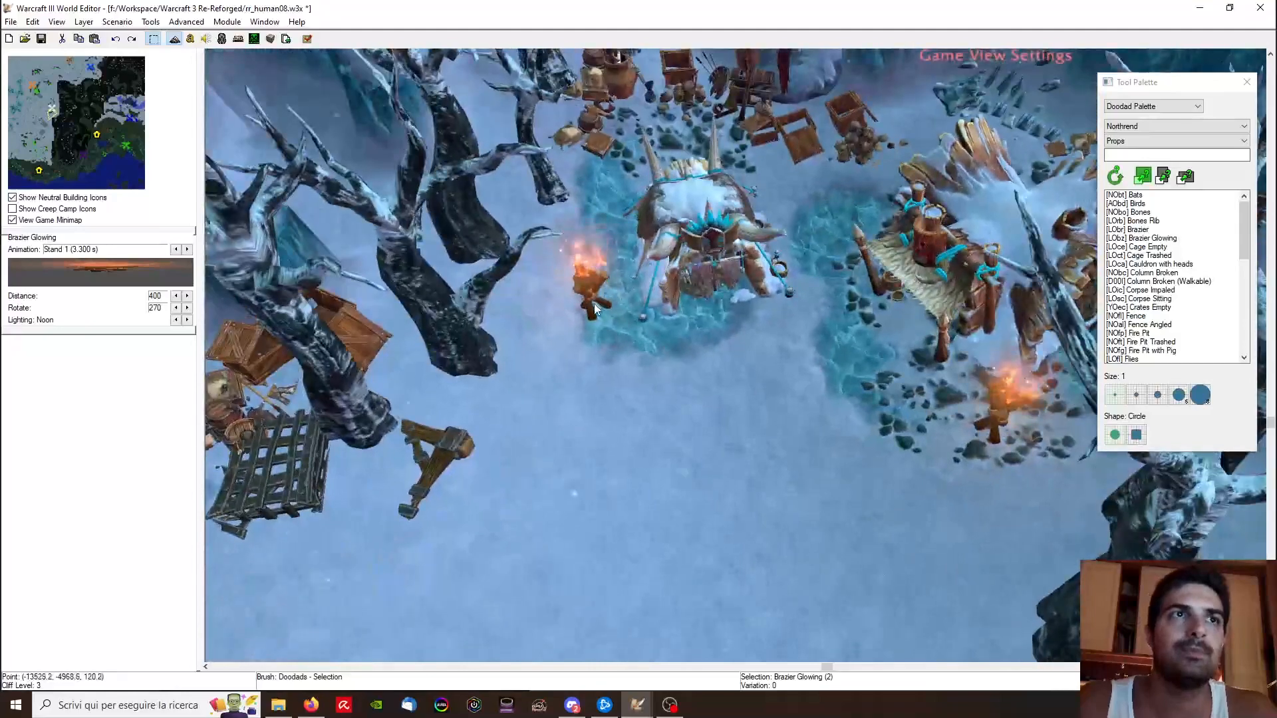
pyautogui.keyDown('shift'); pyautogui.click(592, 294); pyautogui.keyUp('shift')
pyautogui.moveTo(665, 319); pyautogui.dragTo(539, 285, button='right')
pyautogui.keyDown('ctrl'); pyautogui.moveTo(539, 286); pyautogui.dragTo(698, 289, button='right'); pyautogui.keyUp('ctrl')
pyautogui.moveTo(698, 289); pyautogui.dragTo(732, 386, button='right')
pyautogui.keyDown('shift'); pyautogui.click(847, 332); pyautogui.keyUp('shift')
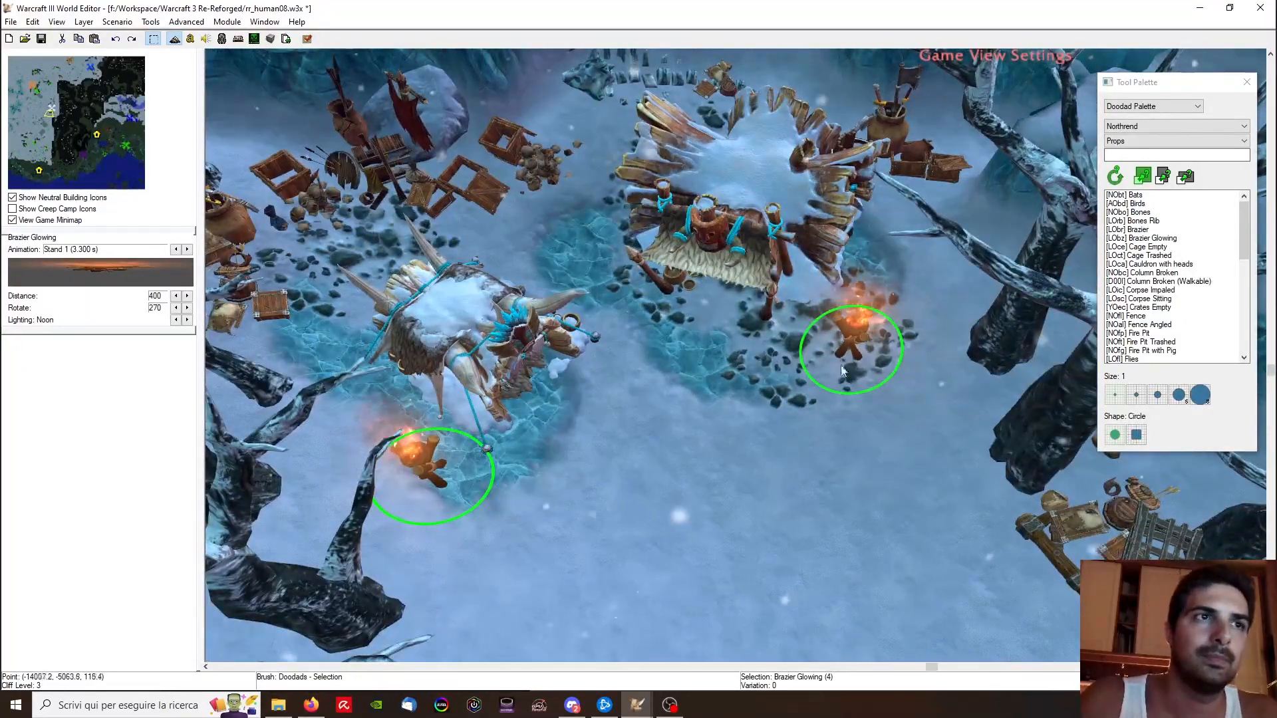
pyautogui.keyDown('ctrl'); pyautogui.moveTo(758, 489); pyautogui.dragTo(642, 505, button='right'); pyautogui.keyUp('ctrl')
pyautogui.click(640, 508)
# Step: Place a Fire Pit doodad on the open snow near the dead trees, between the two snow-covered huts facing the tower
pyautogui.scroll(-4, 639, 508)
pyautogui.moveTo(718, 526); pyautogui.dragTo(798, 319, button='right')
pyautogui.keyDown('ctrl'); pyautogui.moveTo(798, 319); pyautogui.dragTo(783, 344, button='right'); pyautogui.keyUp('ctrl')
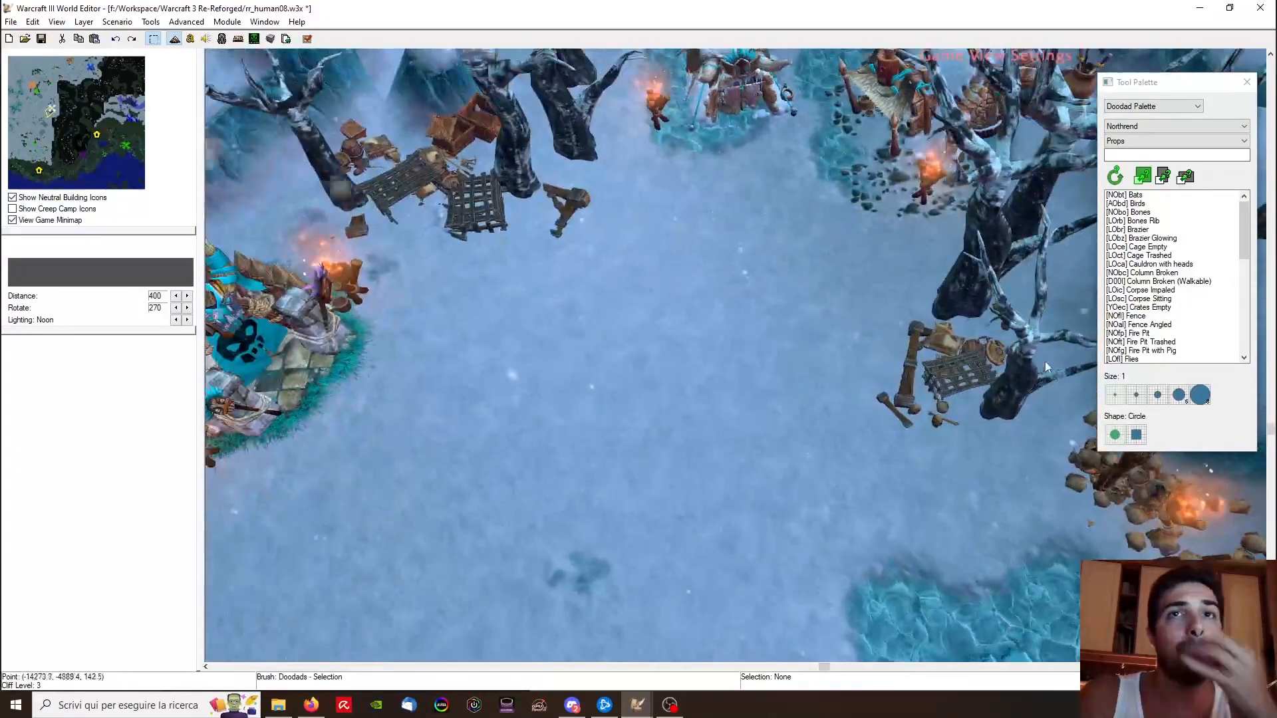
pyautogui.click(1144, 334)
pyautogui.moveTo(641, 319); pyautogui.dragTo(807, 242, button='right')
pyautogui.moveTo(705, 538); pyautogui.dragTo(541, 538, button='right')
pyautogui.moveTo(825, 439); pyautogui.dragTo(1013, 513, button='right')
pyautogui.moveTo(645, 266); pyautogui.dragTo(1024, 238, button='right')
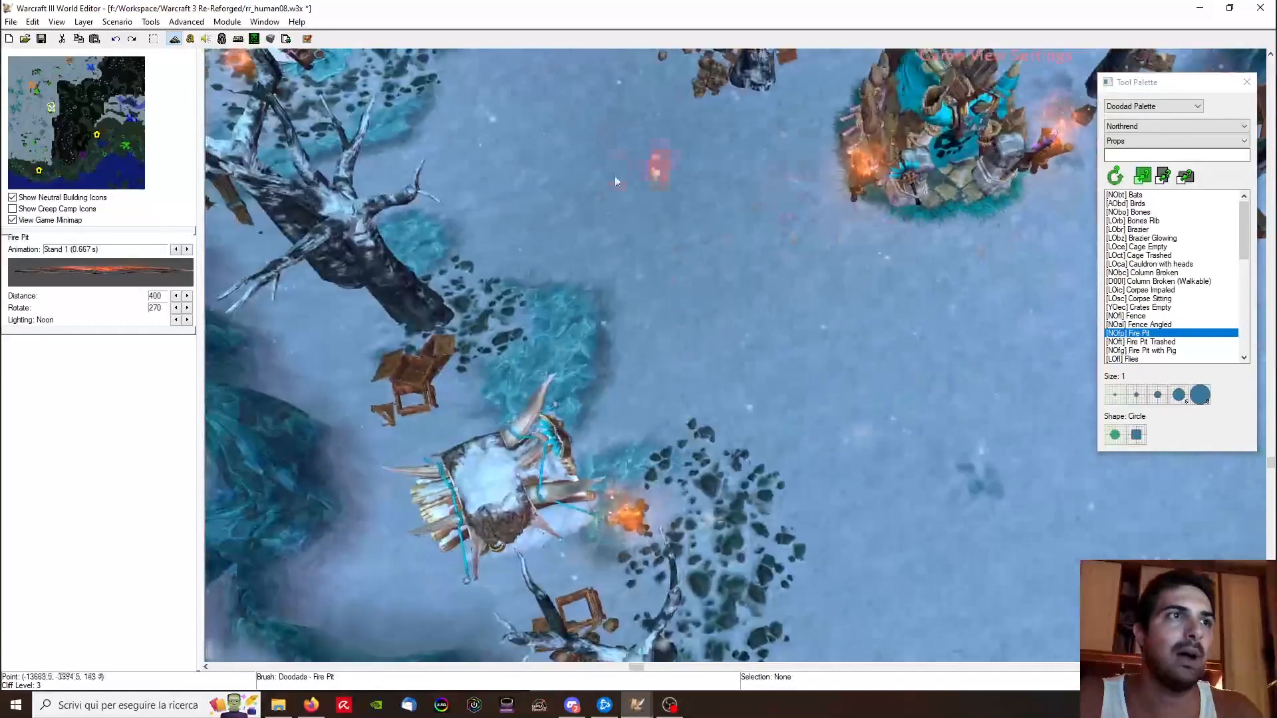
pyautogui.moveTo(614, 181); pyautogui.dragTo(705, 346, button='right')
pyautogui.moveTo(573, 377); pyautogui.dragTo(601, 439, button='right')
pyautogui.moveTo(532, 319); pyautogui.dragTo(568, 414, button='right')
pyautogui.moveTo(452, 382); pyautogui.dragTo(507, 408, button='right')
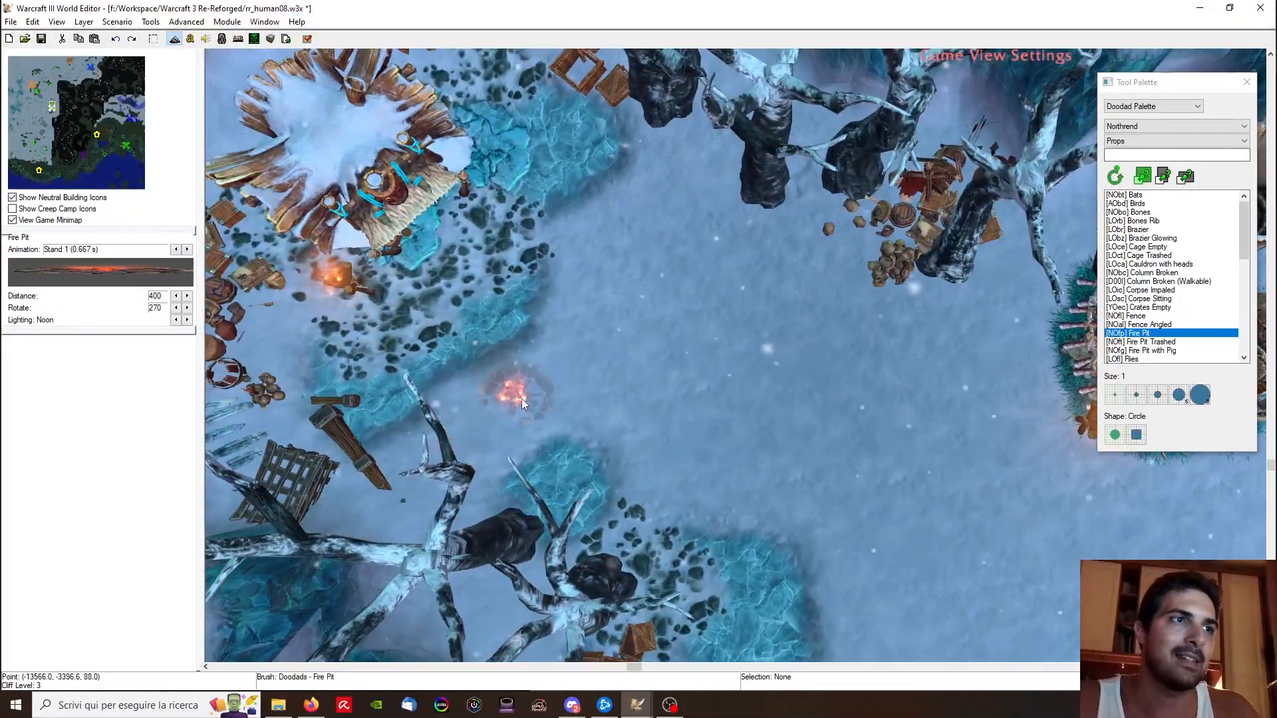
pyautogui.scroll(-5, 565, 397)
pyautogui.moveTo(682, 459); pyautogui.dragTo(625, 379, button='right')
pyautogui.keyDown('ctrl'); pyautogui.moveTo(906, 450); pyautogui.dragTo(748, 359, button='right'); pyautogui.keyUp('ctrl')
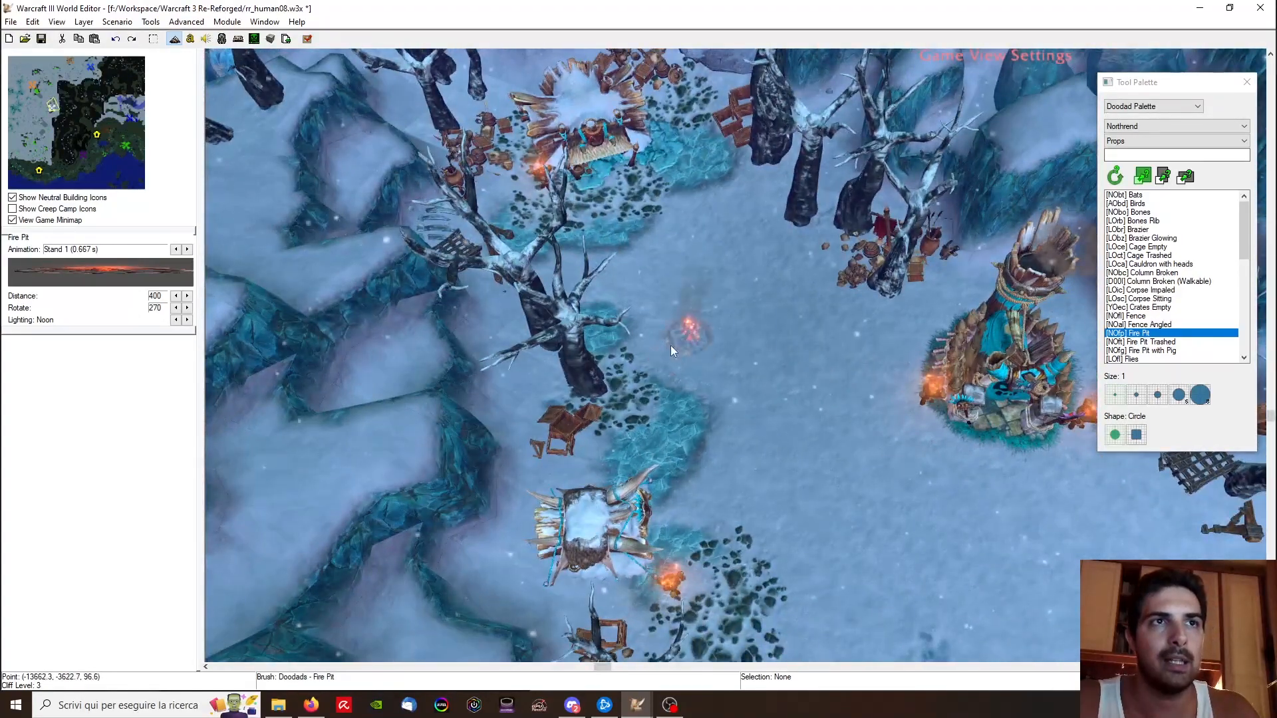
pyautogui.click(670, 345)
# Step: Place a Fire Pit Trashed doodad at the edge of the clearing, by the dead trees across from the tower
pyautogui.keyDown('ctrl'); pyautogui.moveTo(788, 449); pyautogui.dragTo(730, 416, button='right'); pyautogui.keyUp('ctrl')
pyautogui.moveTo(635, 455); pyautogui.dragTo(565, 361, button='right')
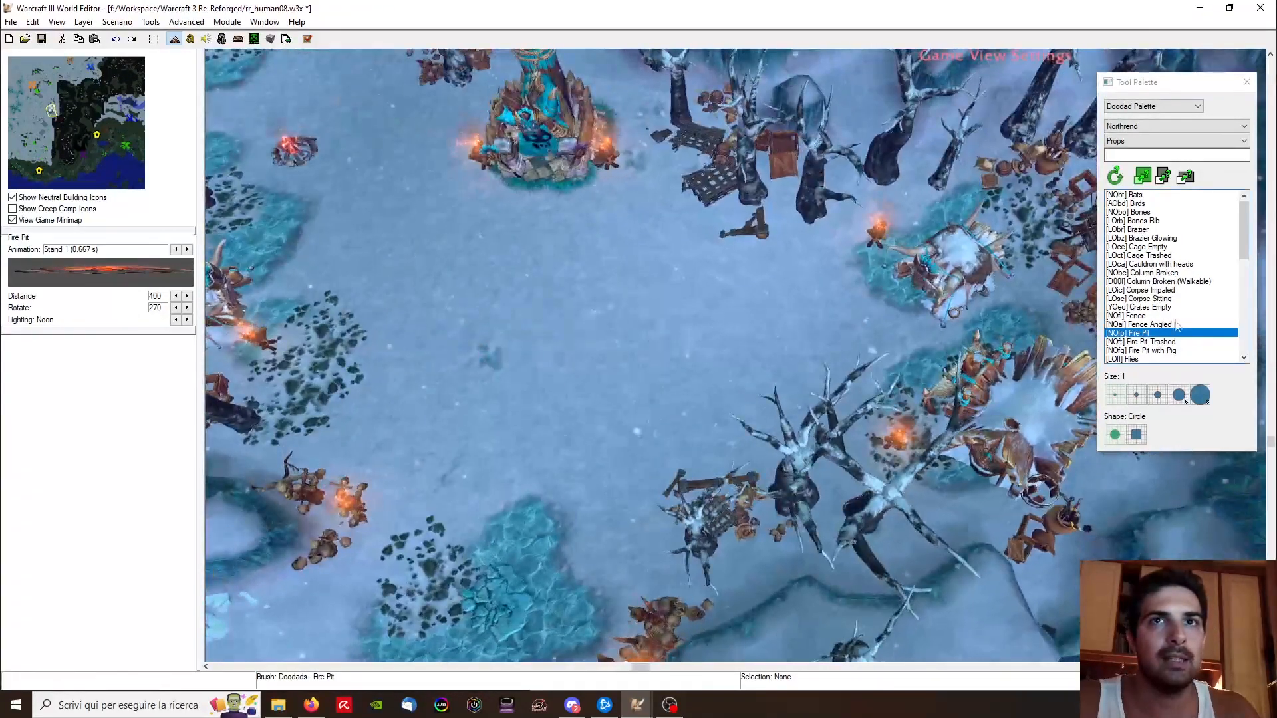
pyautogui.click(1165, 342)
pyautogui.keyDown('ctrl'); pyautogui.moveTo(857, 400); pyautogui.dragTo(825, 403, button='right'); pyautogui.keyUp('ctrl')
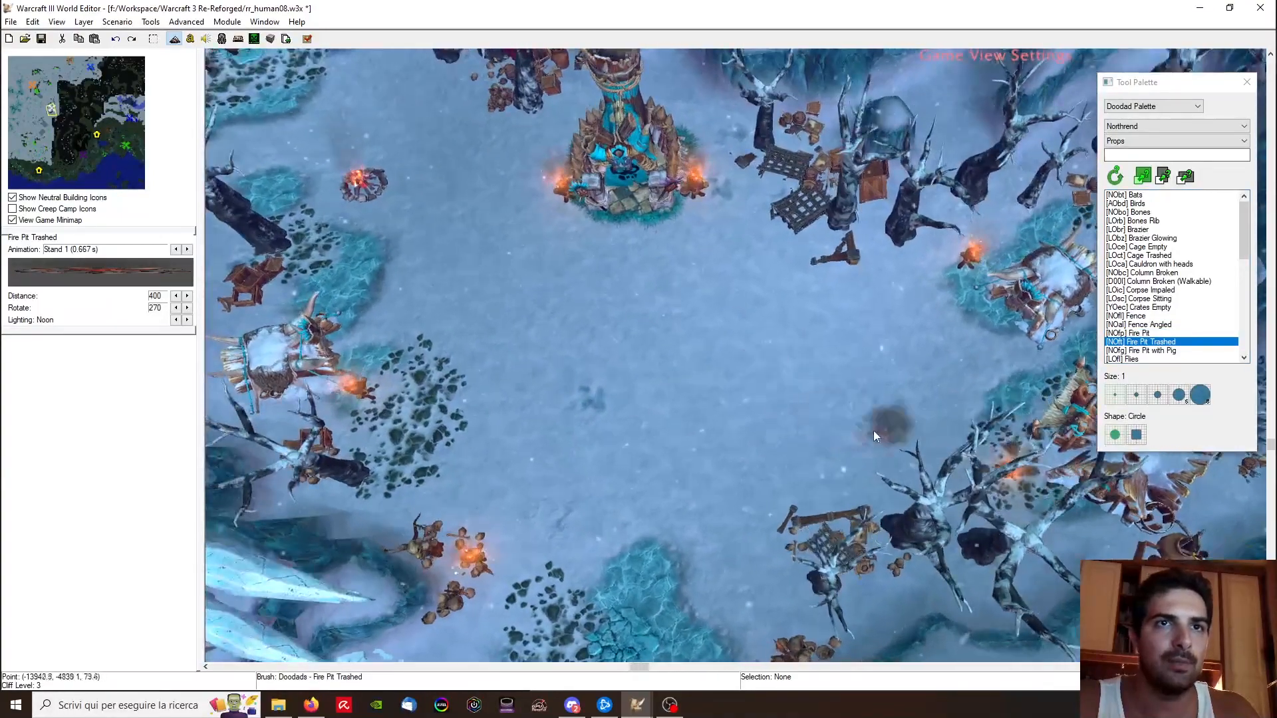
pyautogui.click(900, 450)
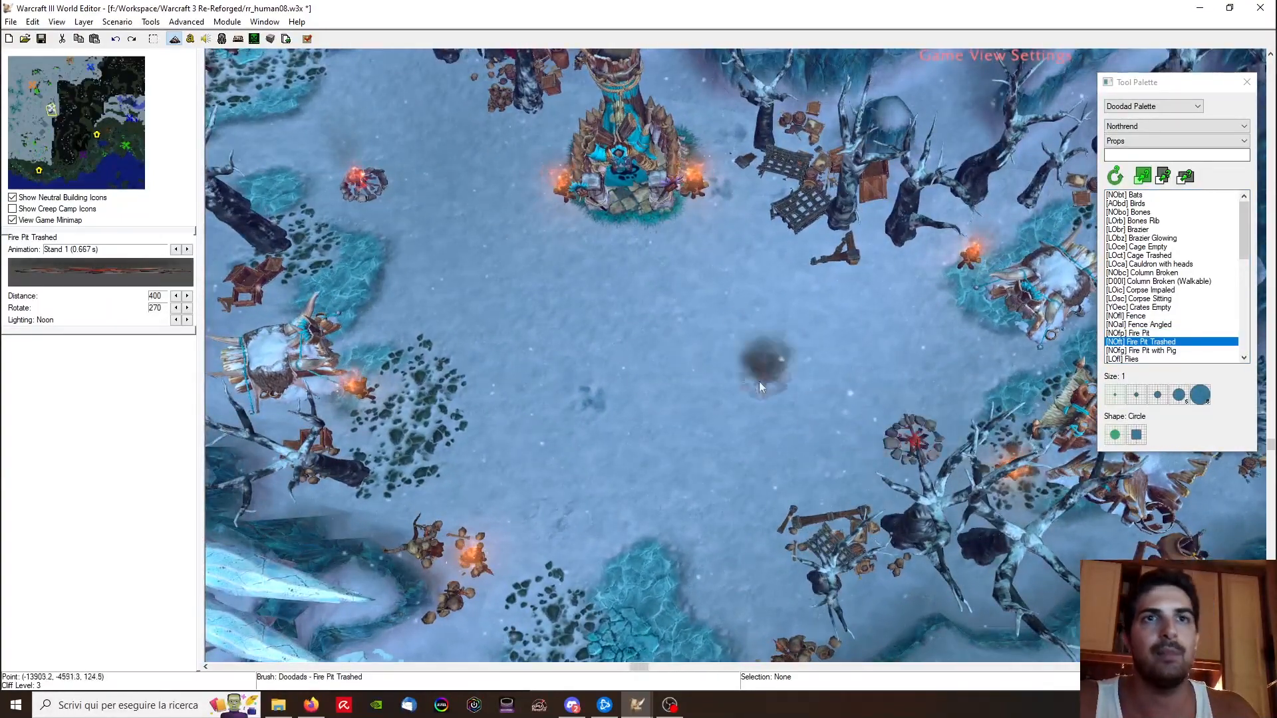
# Step: Show the ground pathing overlay and inspect the blocked and walkable areas around the troll camp
pyautogui.moveTo(639, 334); pyautogui.dragTo(515, 342, button='right')
pyautogui.keyDown('ctrl'); pyautogui.moveTo(479, 356); pyautogui.dragTo(425, 358, button='right'); pyautogui.keyUp('ctrl')
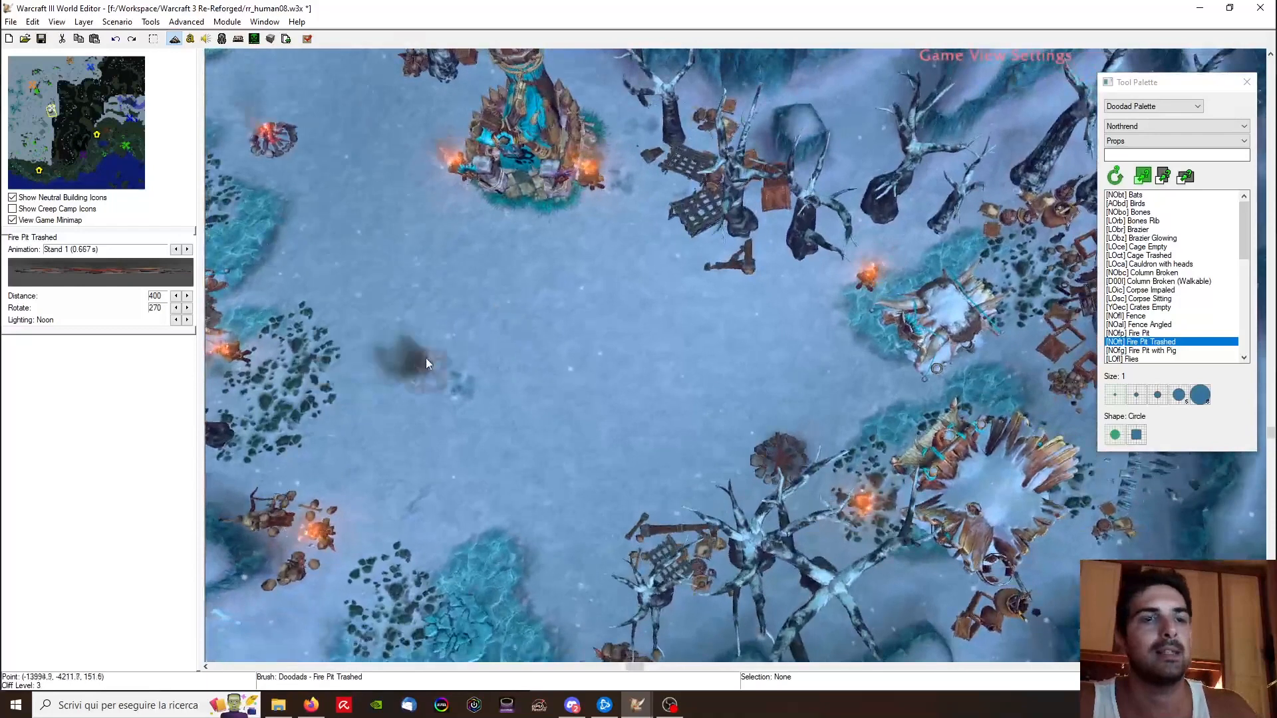
pyautogui.press('p')
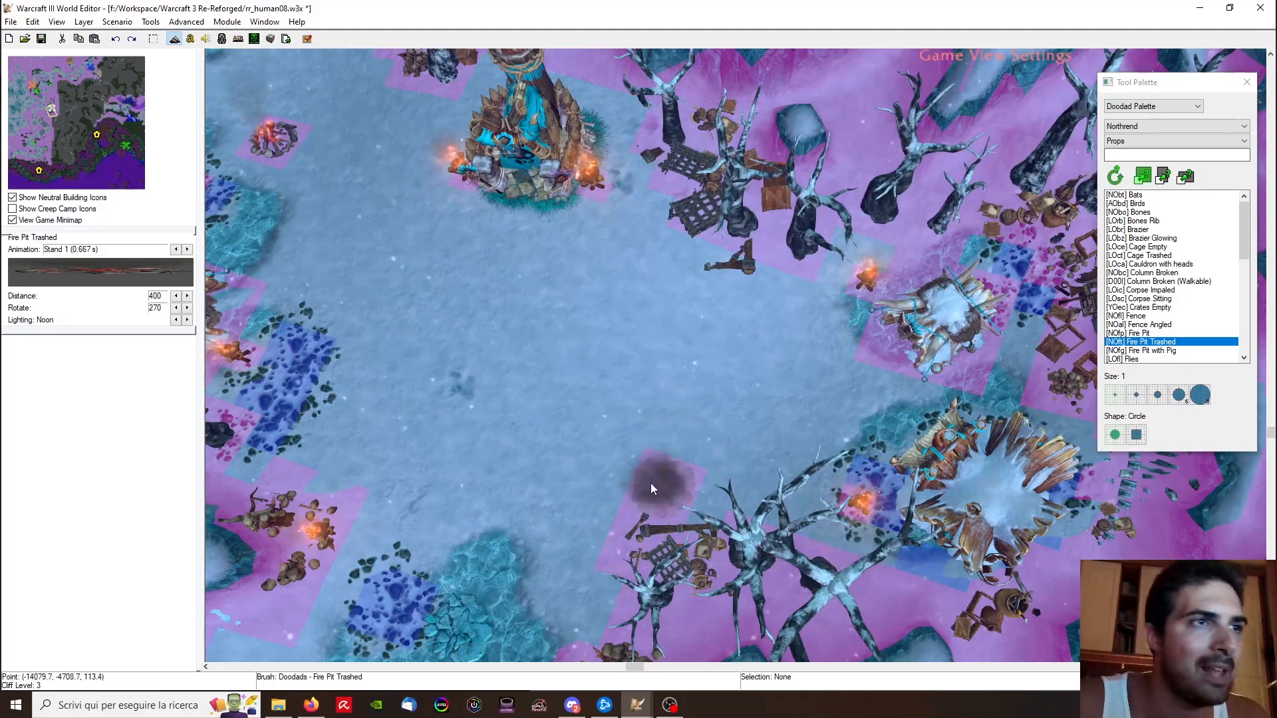
pyautogui.keyDown('ctrl'); pyautogui.moveTo(508, 464); pyautogui.dragTo(766, 470, button='right'); pyautogui.keyUp('ctrl')
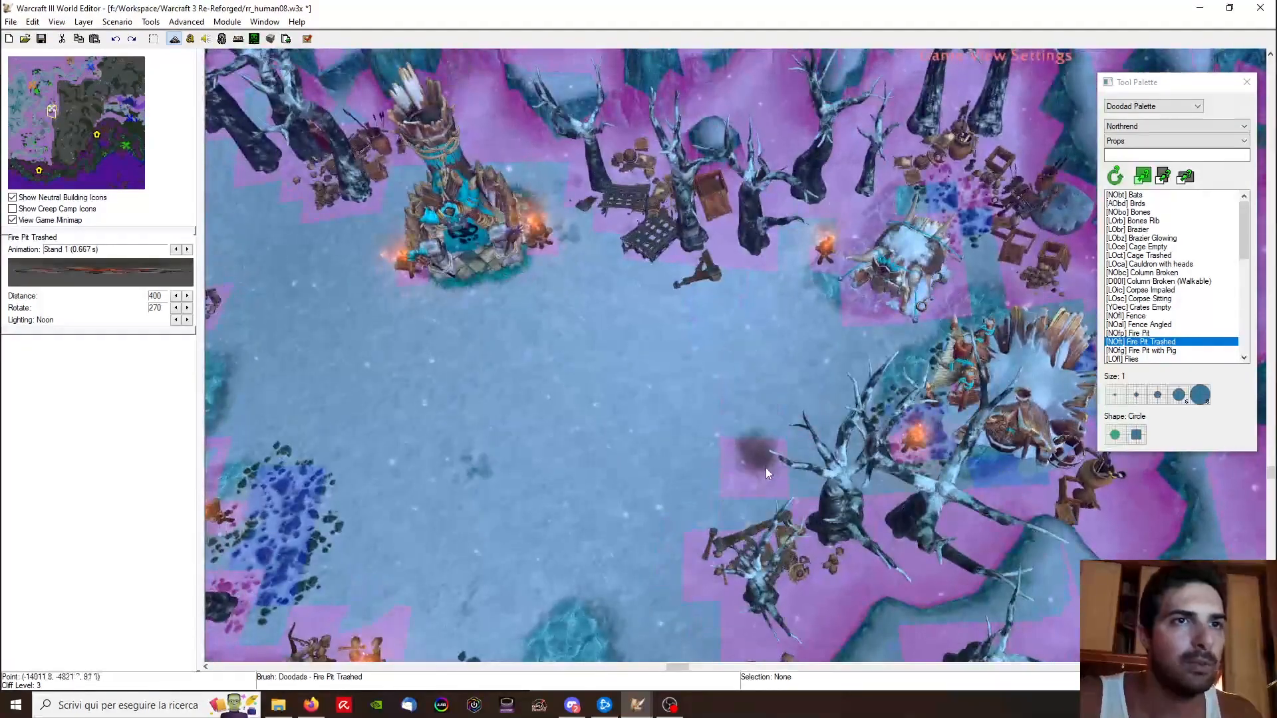
# Step: Check the blocked and walkable ground around the trashed fire pit by the dead trees
pyautogui.moveTo(501, 424); pyautogui.dragTo(589, 373, button='right')
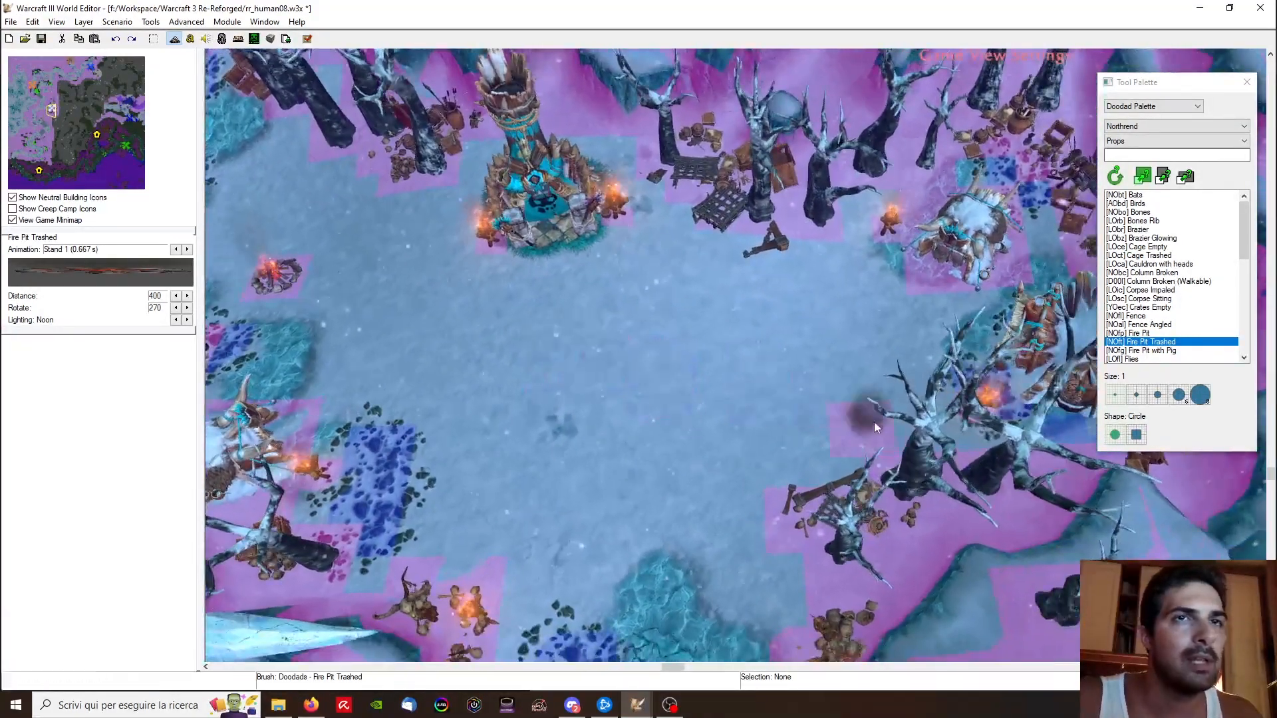
pyautogui.keyDown('ctrl'); pyautogui.moveTo(874, 421); pyautogui.dragTo(861, 445, button='right'); pyautogui.keyUp('ctrl')
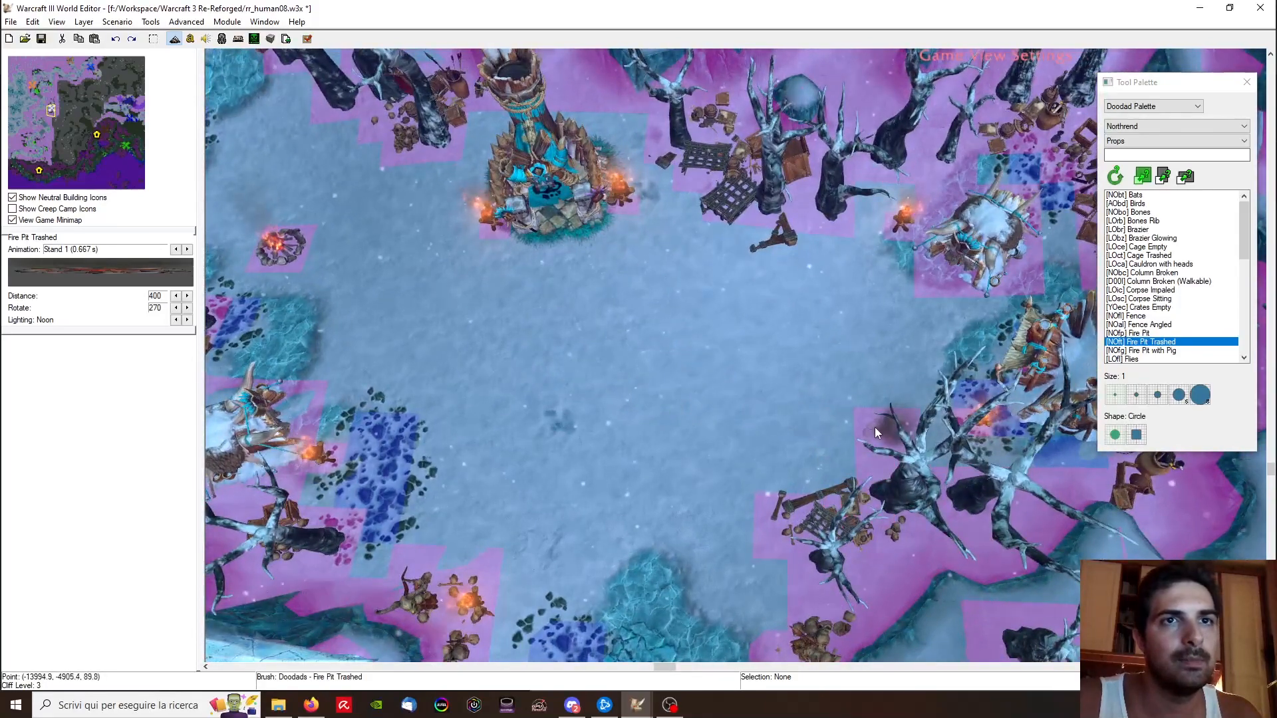
pyautogui.click(816, 421)
pyautogui.moveTo(585, 373)
pyautogui.mouseDown(button='right')
pyautogui.moveTo(459, 352)
pyautogui.moveTo(525, 322)
pyautogui.mouseUp(button='right')
pyautogui.scroll(2, 439, 366)
pyautogui.press('space')
# Step: Set up terrain texture painting with Dirt and hide the ground pathing overlay
pyautogui.click(1184, 105)
pyautogui.click(1130, 117)
pyautogui.click(1132, 148)
pyautogui.keyDown('ctrl'); pyautogui.moveTo(647, 414); pyautogui.dragTo(776, 347, button='right'); pyautogui.keyUp('ctrl')
pyautogui.press('p')
pyautogui.scroll(2, 775, 347)
pyautogui.keyDown('ctrl'); pyautogui.moveTo(541, 427); pyautogui.dragTo(840, 433, button='right'); pyautogui.keyUp('ctrl')
pyautogui.scroll(3, 692, 439)
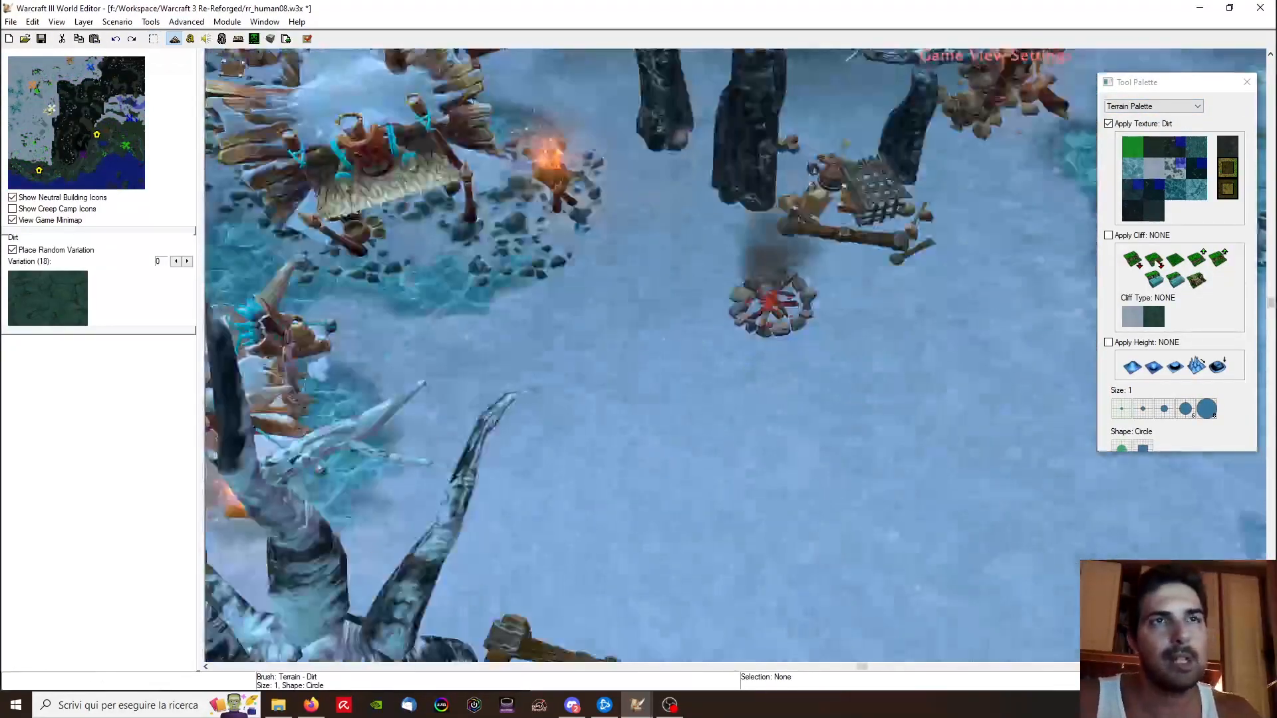
# Step: Paint a Dirt patch under and around the trashed fire pit beside the dead trees
pyautogui.scroll(-3, 674, 460)
pyautogui.moveTo(495, 286)
pyautogui.mouseDown(button='right')
pyautogui.moveTo(651, 309)
pyautogui.moveTo(829, 364)
pyautogui.moveTo(804, 212)
pyautogui.moveTo(745, 299)
pyautogui.mouseUp(button='right')
pyautogui.scroll(3, 828, 364)
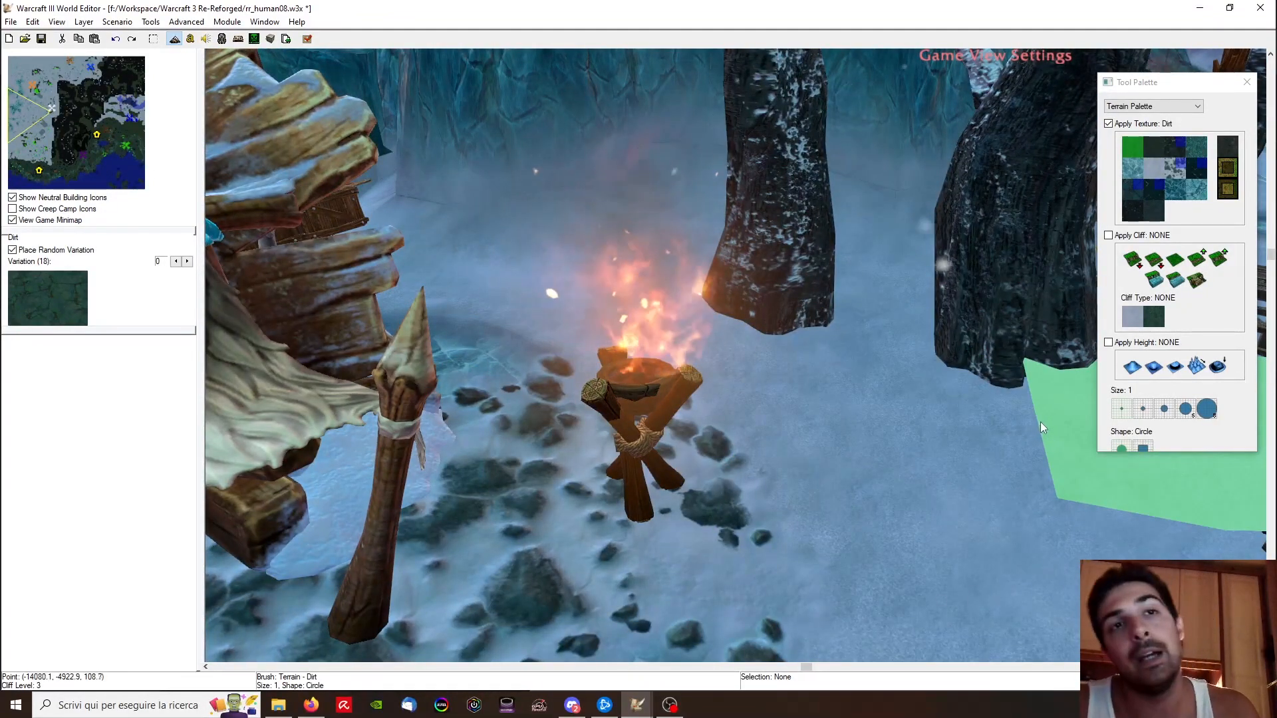
pyautogui.scroll(-2, 752, 458)
pyautogui.moveTo(751, 458); pyautogui.dragTo(508, 436, button='right')
pyautogui.moveTo(1024, 373)
pyautogui.keyDown('ctrl'); pyautogui.mouseDown(button='right')
pyautogui.moveTo(838, 401)
pyautogui.moveTo(681, 308)
pyautogui.moveTo(677, 356)
pyautogui.mouseUp(button='right'); pyautogui.keyUp('ctrl')
pyautogui.scroll(-3, 838, 401)
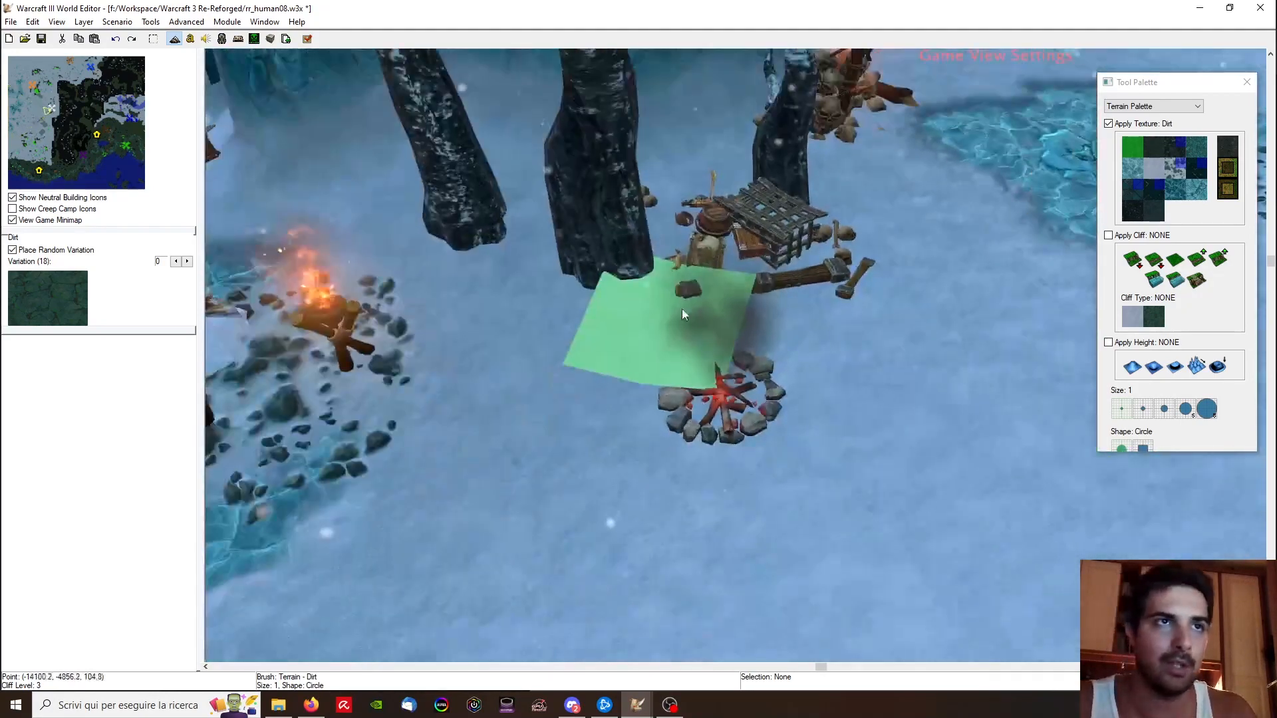
pyautogui.moveTo(677, 356)
pyautogui.mouseDown()
pyautogui.moveTo(733, 296)
pyautogui.moveTo(841, 341)
pyautogui.moveTo(824, 416)
pyautogui.mouseUp()
pyautogui.scroll(-3, 824, 417)
pyautogui.keyDown('ctrl'); pyautogui.moveTo(824, 416); pyautogui.dragTo(652, 147, button='right'); pyautogui.keyUp('ctrl')
# Step: Paint a Dirt patch under the burning fire pit between the two snow-covered huts
pyautogui.moveTo(652, 146)
pyautogui.mouseDown(button='right')
pyautogui.moveTo(967, 370)
pyautogui.moveTo(1064, 478)
pyautogui.mouseUp(button='right')
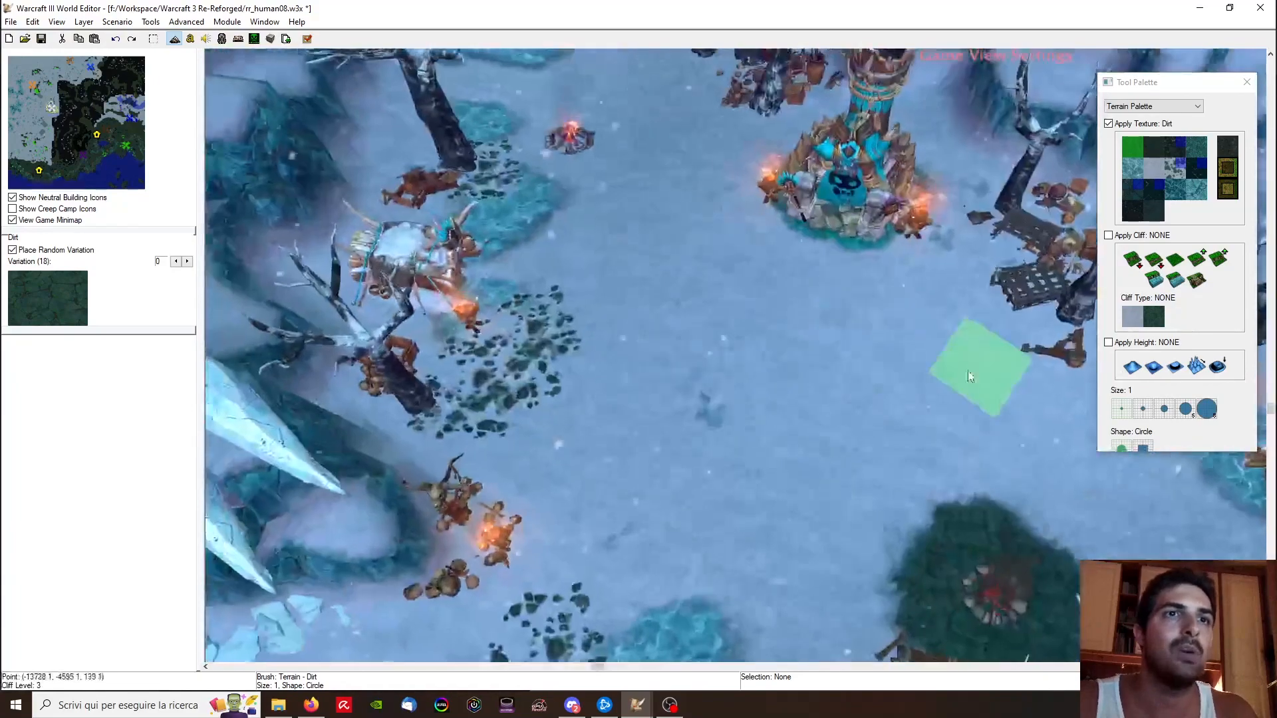
pyautogui.scroll(4, 802, 312)
pyautogui.moveTo(801, 312)
pyautogui.mouseDown(button='right')
pyautogui.moveTo(639, 298)
pyautogui.moveTo(608, 404)
pyautogui.mouseUp(button='right')
pyautogui.moveTo(608, 404)
pyautogui.mouseDown()
pyautogui.moveTo(594, 323)
pyautogui.moveTo(684, 345)
pyautogui.mouseUp()
pyautogui.moveTo(793, 349)
pyautogui.keyDown('ctrl'); pyautogui.mouseDown(button='right')
pyautogui.moveTo(821, 273)
pyautogui.moveTo(855, 303)
pyautogui.mouseUp(button='right'); pyautogui.keyUp('ctrl')
pyautogui.scroll(-4, 856, 302)
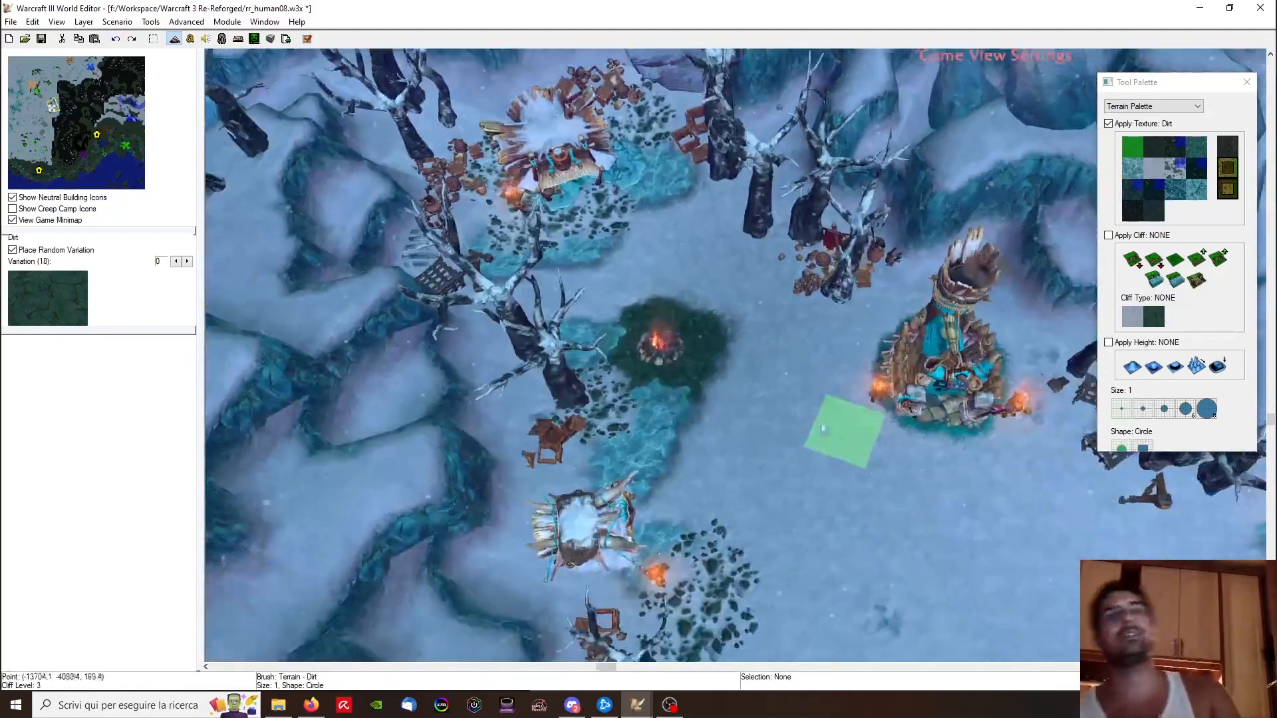
# Step: Compare the ground texturing around the burning fire pit with that around the fire pits in the human base
pyautogui.scroll(-3, 798, 399)
pyautogui.scroll(2, 746, 343)
pyautogui.scroll(3, 746, 343)
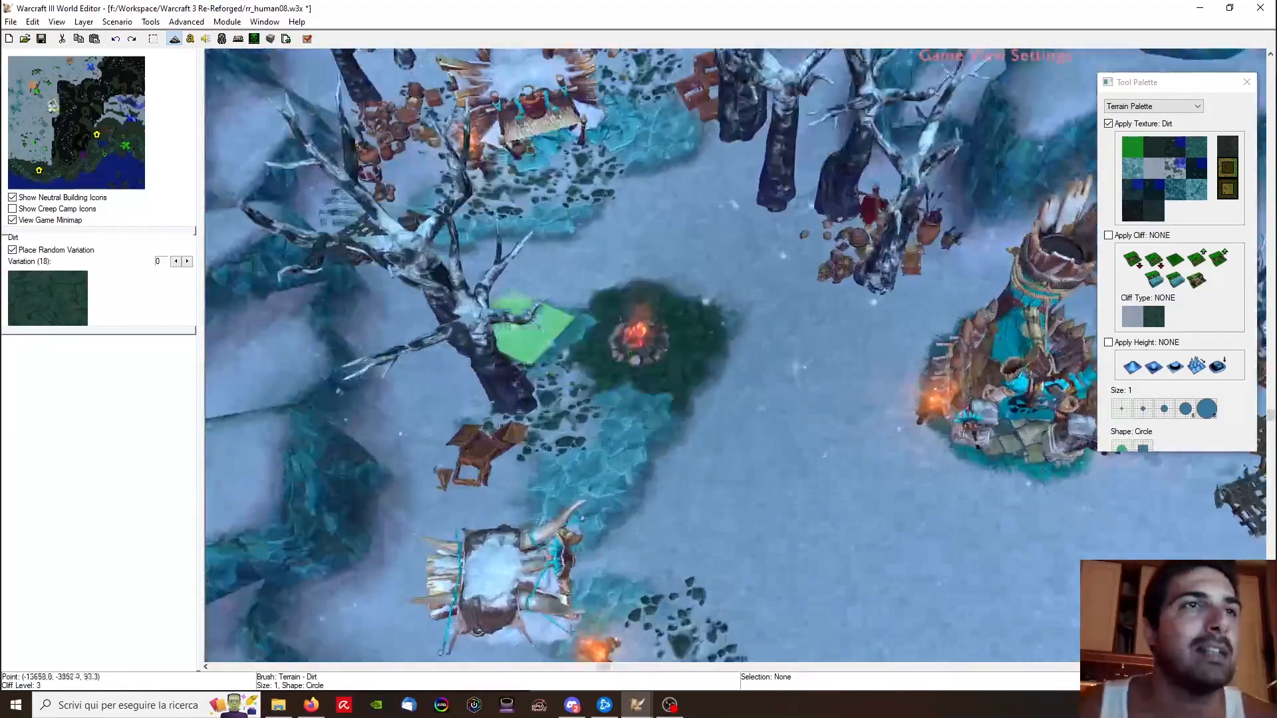
pyautogui.click(131, 118)
pyautogui.moveTo(131, 118); pyautogui.dragTo(134, 122)
pyautogui.scroll(-3, 442, 249)
pyautogui.moveTo(794, 286); pyautogui.dragTo(585, 426, button='right')
pyautogui.moveTo(585, 425)
pyautogui.keyDown('ctrl'); pyautogui.mouseDown(button='right')
pyautogui.moveTo(271, 381)
pyautogui.moveTo(417, 300)
pyautogui.moveTo(731, 286)
pyautogui.mouseUp(button='right'); pyautogui.keyUp('ctrl')
pyautogui.scroll(3, 605, 253)
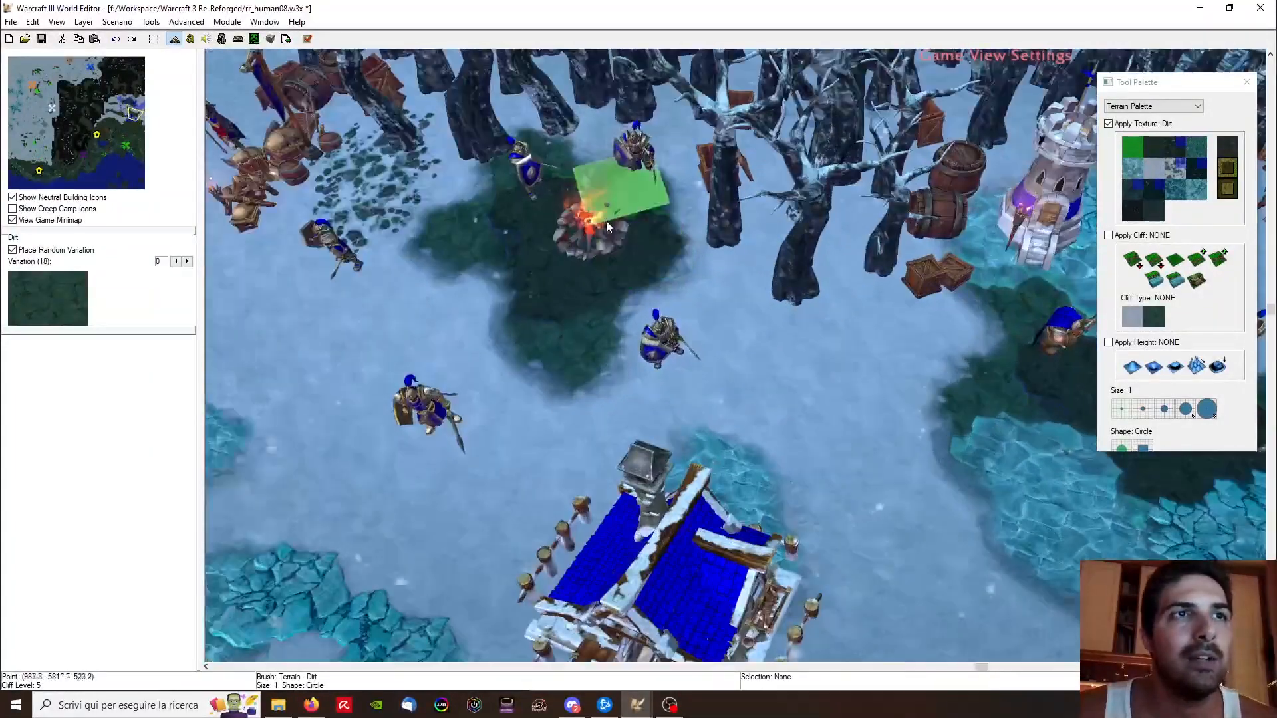
pyautogui.scroll(-2, 512, 246)
pyautogui.moveTo(479, 283)
pyautogui.mouseDown(button='right')
pyautogui.moveTo(666, 404)
pyautogui.moveTo(1037, 519)
pyautogui.mouseUp(button='right')
pyautogui.moveTo(252, 273); pyautogui.dragTo(628, 426, button='right')
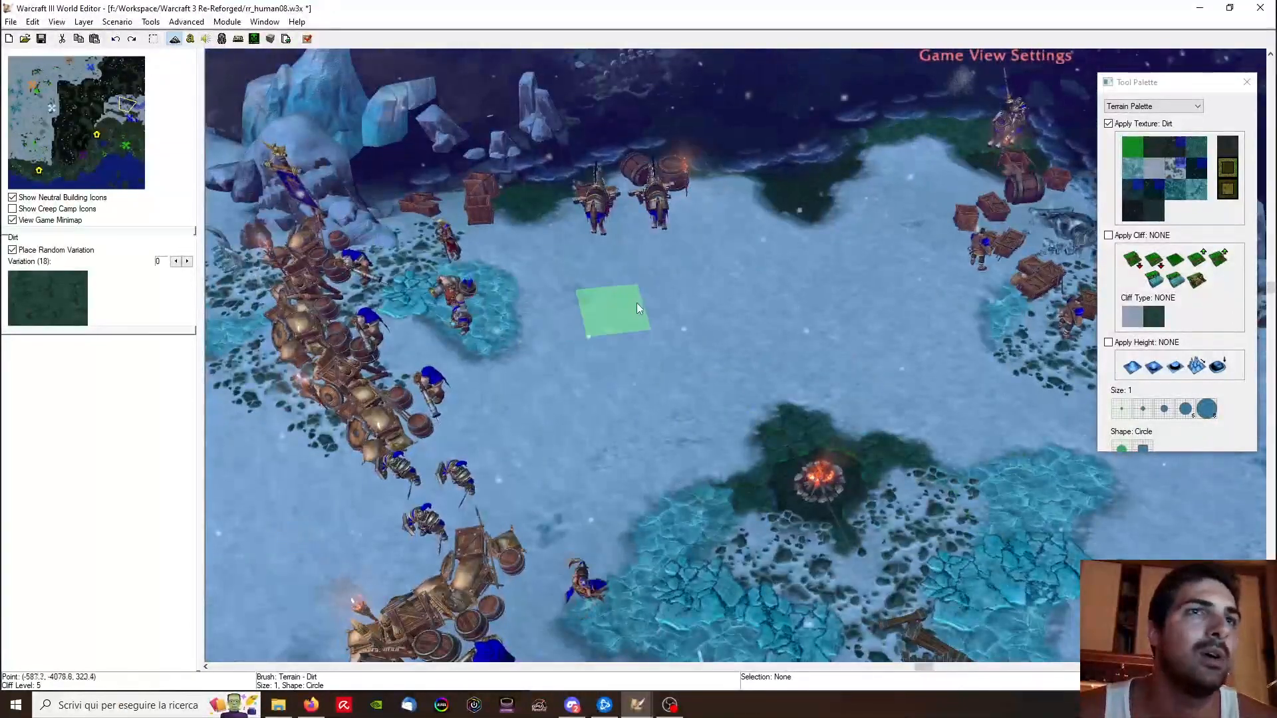
# Step: Return to the troll camp and blend Dark Dirt patches into the ground around the burning fire pit
pyautogui.click(44, 94)
pyautogui.scroll(5, 599, 413)
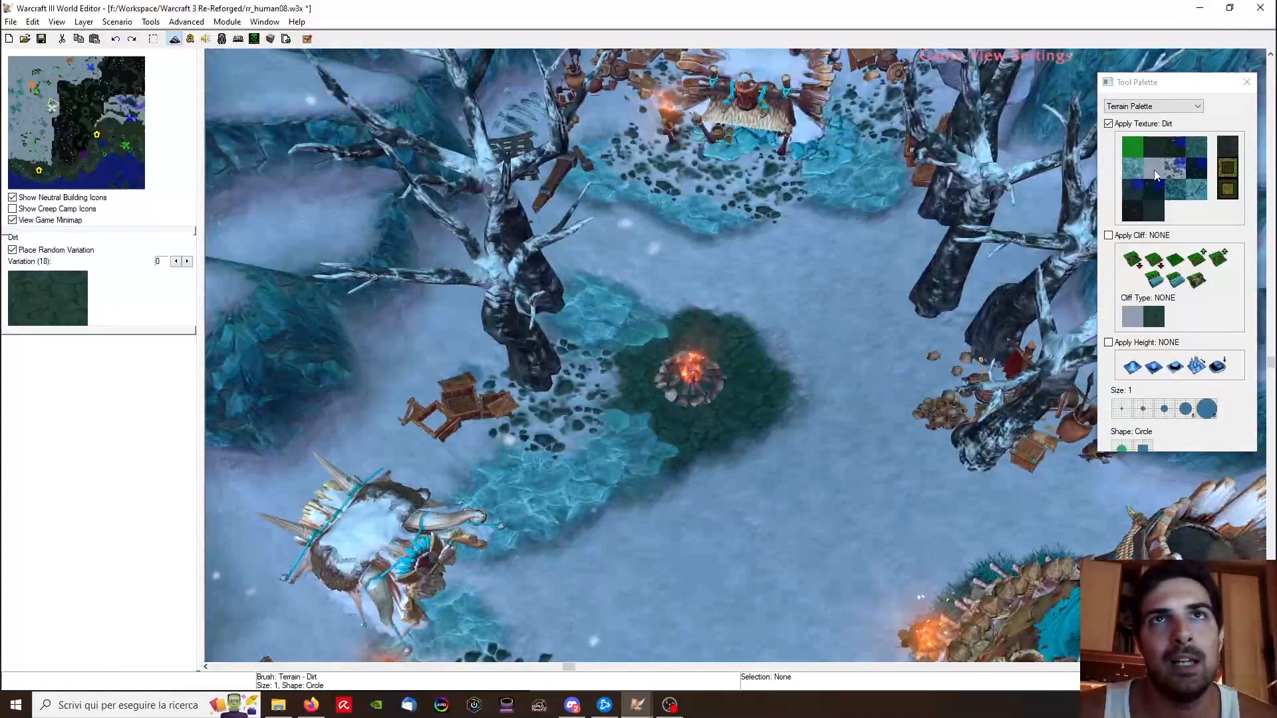
pyautogui.click(1153, 148)
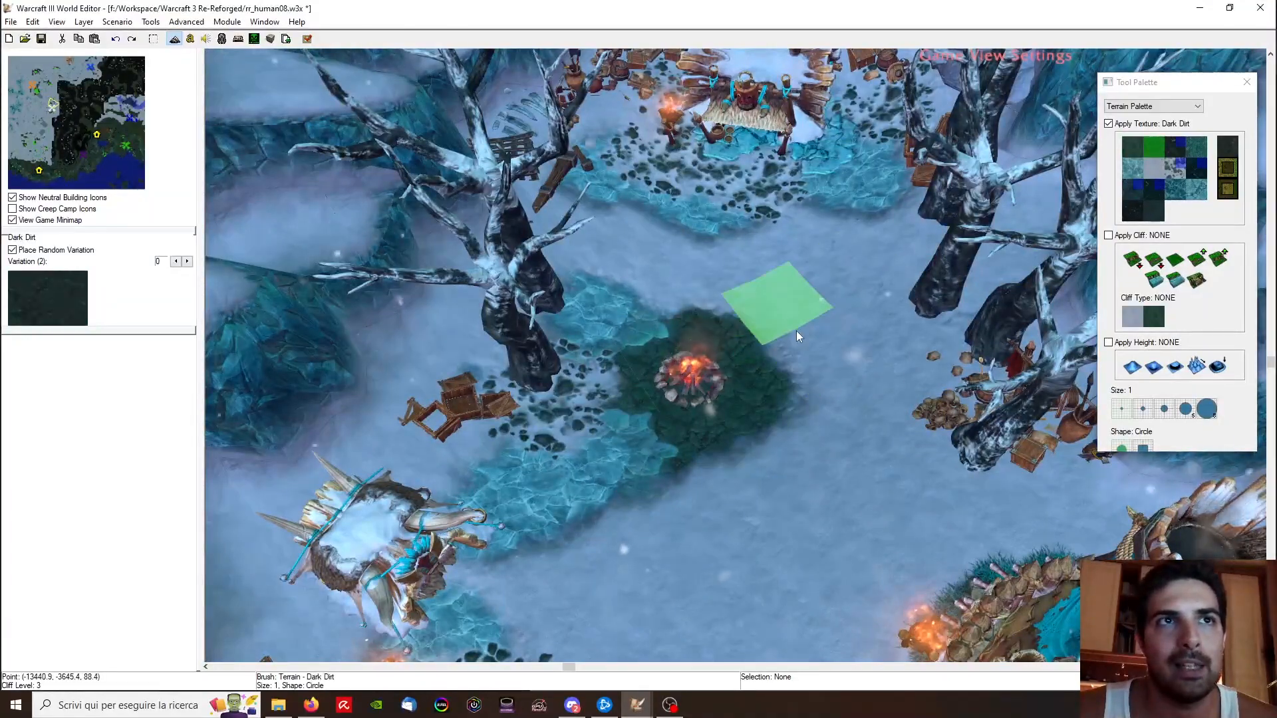
pyautogui.moveTo(796, 330); pyautogui.dragTo(653, 353)
pyautogui.click(732, 382)
pyautogui.click(641, 376)
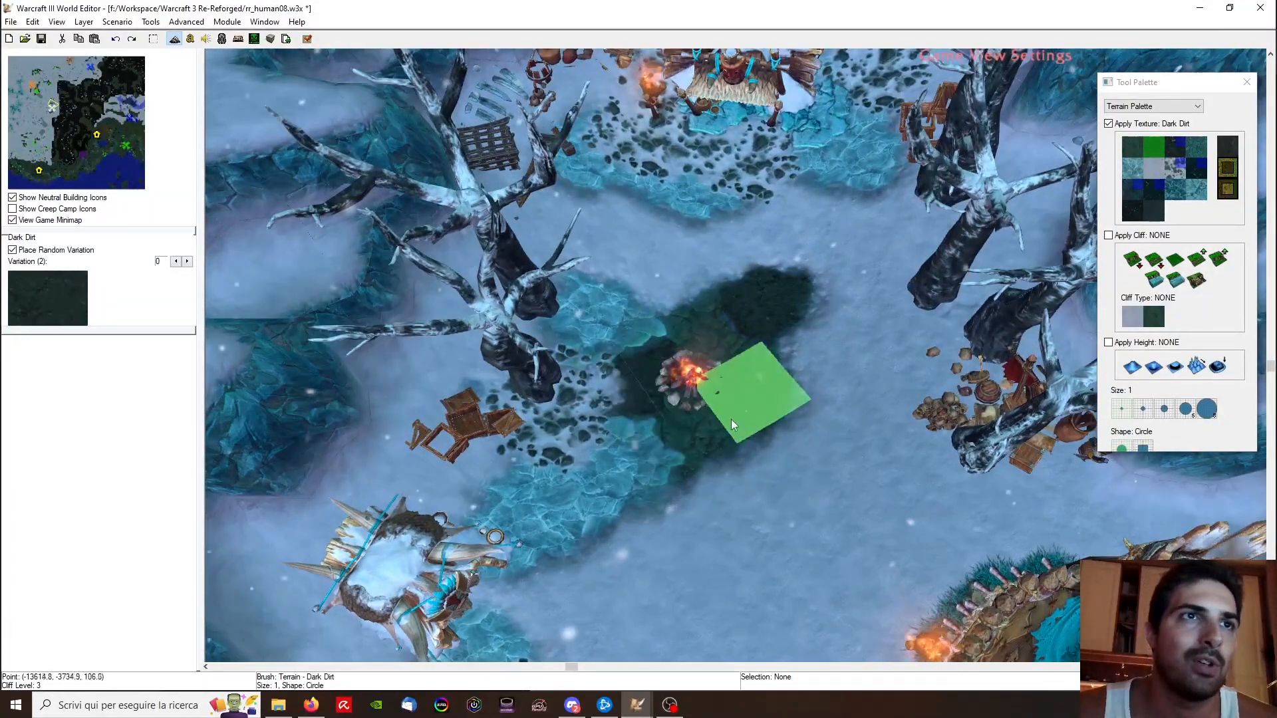
pyautogui.keyDown('ctrl'); pyautogui.moveTo(642, 477); pyautogui.dragTo(1019, 330, button='right'); pyautogui.keyUp('ctrl')
pyautogui.scroll(-2, 1011, 580)
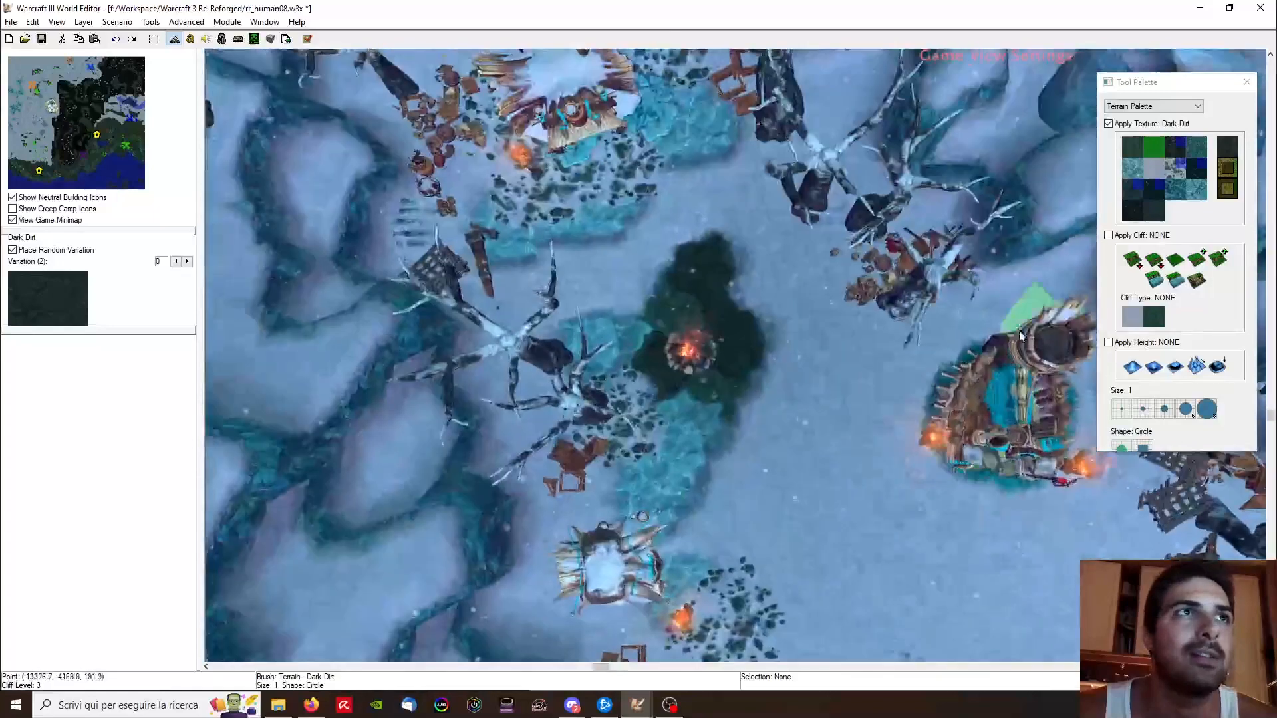
# Step: Extend the burning fire pit's ground patch with Dirt toward the dead trees
pyautogui.click(1134, 153)
pyautogui.click(638, 288)
pyautogui.moveTo(790, 287)
pyautogui.keyDown('ctrl'); pyautogui.mouseDown(button='right')
pyautogui.moveTo(805, 184)
pyautogui.moveTo(828, 233)
pyautogui.mouseUp(button='right'); pyautogui.keyUp('ctrl')
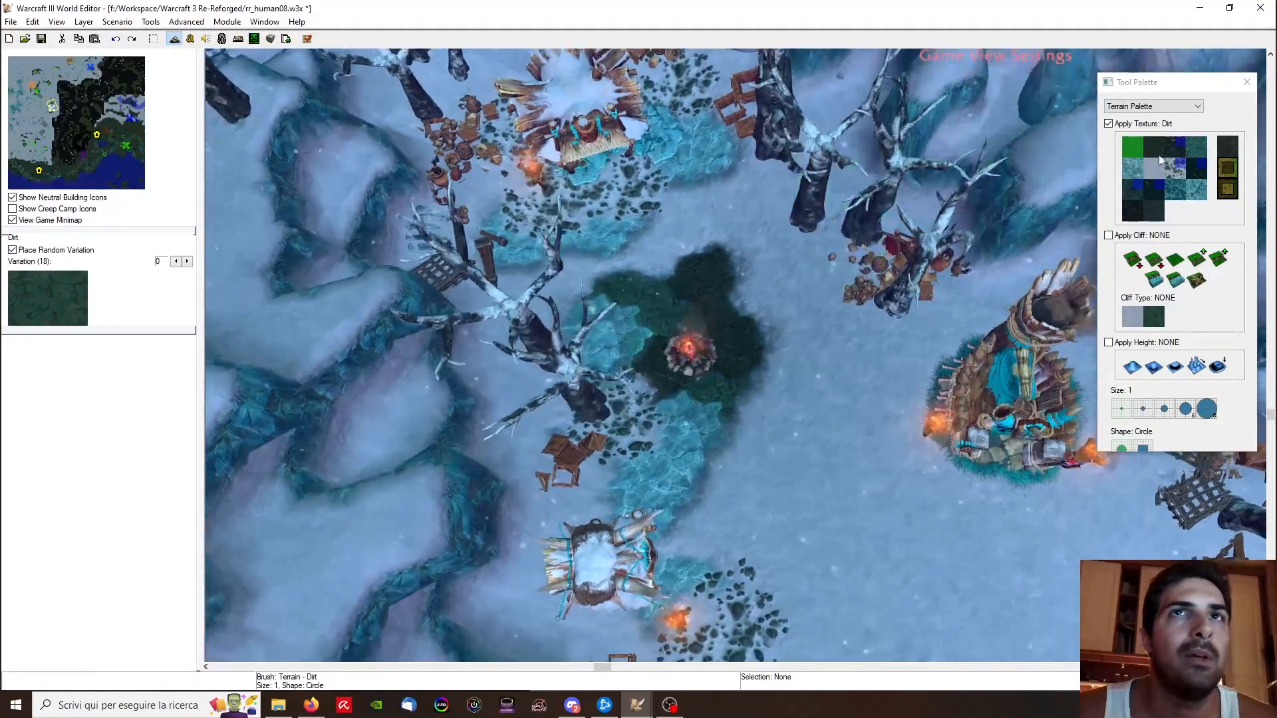
# Step: Touch up the edge of the dirt around the burning fire pit with Snow
pyautogui.click(1160, 161)
pyautogui.moveTo(629, 337); pyautogui.dragTo(549, 266, button='right')
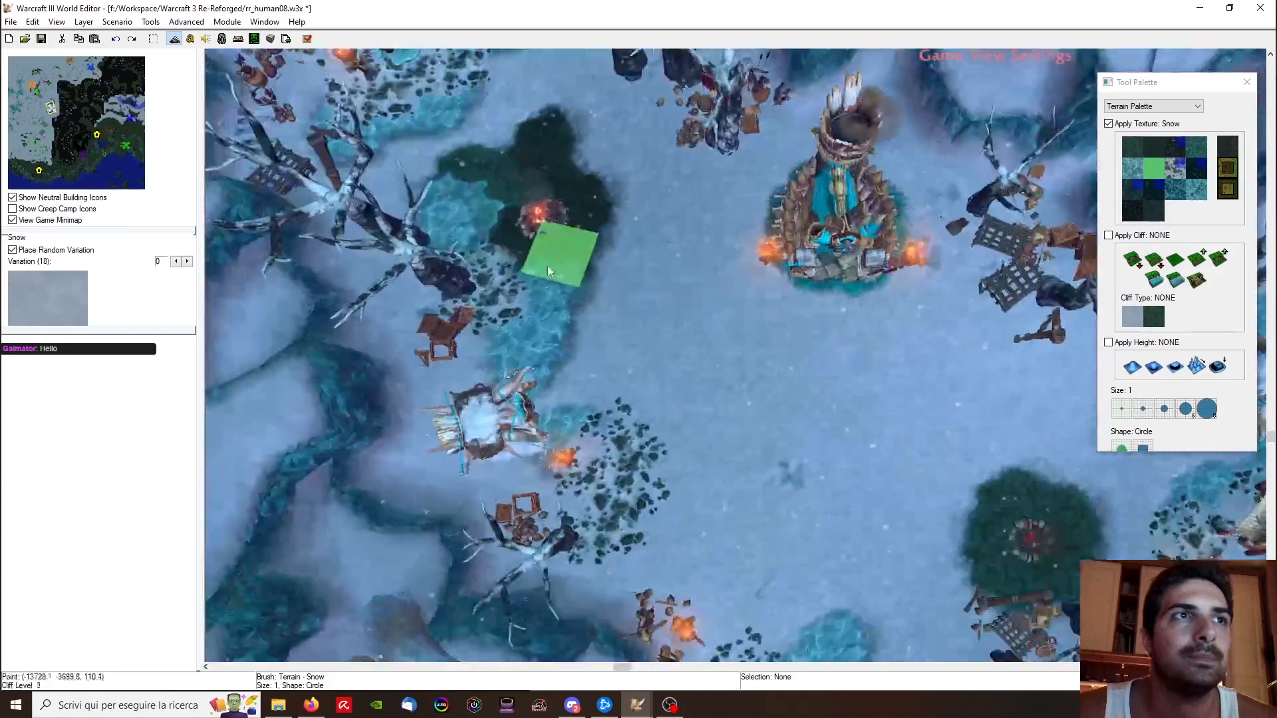
pyautogui.moveTo(699, 348); pyautogui.dragTo(809, 426, button='right')
pyautogui.click(559, 294)
pyautogui.keyDown('ctrl'); pyautogui.moveTo(665, 352); pyautogui.dragTo(621, 234, button='right'); pyautogui.keyUp('ctrl')
pyautogui.moveTo(706, 345); pyautogui.dragTo(647, 298, button='right')
pyautogui.moveTo(779, 356); pyautogui.dragTo(748, 319, button='right')
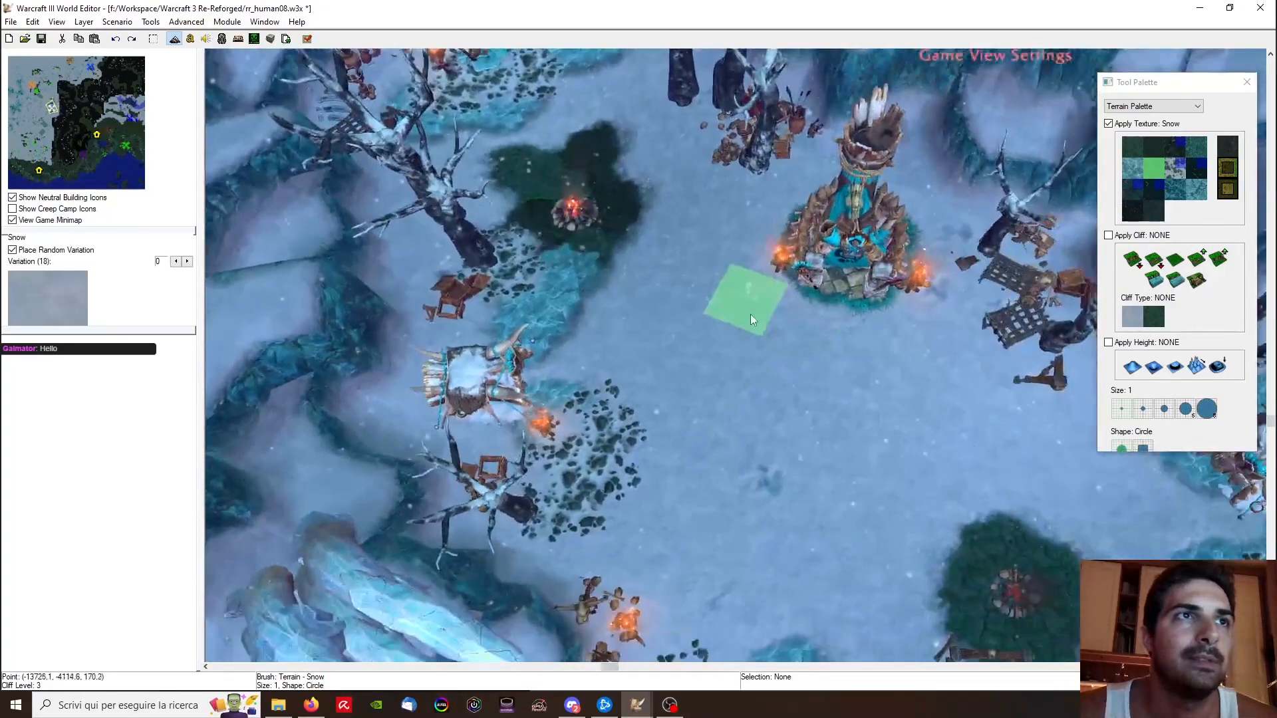
# Step: Extend the ice patch between the burning fire pit and the nearby hut
pyautogui.click(1133, 170)
pyautogui.click(616, 301)
pyautogui.keyDown('ctrl'); pyautogui.moveTo(816, 405); pyautogui.dragTo(1091, 340, button='right'); pyautogui.keyUp('ctrl')
pyautogui.moveTo(745, 352)
pyautogui.mouseDown(button='right')
pyautogui.moveTo(608, 276)
pyautogui.moveTo(552, 226)
pyautogui.mouseUp(button='right')
pyautogui.keyDown('ctrl'); pyautogui.moveTo(825, 326); pyautogui.dragTo(701, 310, button='right'); pyautogui.keyUp('ctrl')
pyautogui.scroll(3, 841, 318)
pyautogui.keyDown('ctrl'); pyautogui.moveTo(840, 317); pyautogui.dragTo(707, 284, button='right'); pyautogui.keyUp('ctrl')
pyautogui.moveTo(806, 207)
pyautogui.mouseDown(button='right')
pyautogui.moveTo(661, 221)
pyautogui.moveTo(712, 365)
pyautogui.moveTo(787, 429)
pyautogui.moveTo(751, 351)
pyautogui.mouseUp(button='right')
pyautogui.scroll(-2, 659, 256)
pyautogui.moveTo(878, 422); pyautogui.dragTo(911, 517, button='right')
# Step: Paint Grass terrain around the base of the troll tower and under its two braziers
pyautogui.click(1196, 147)
pyautogui.scroll(3, 824, 263)
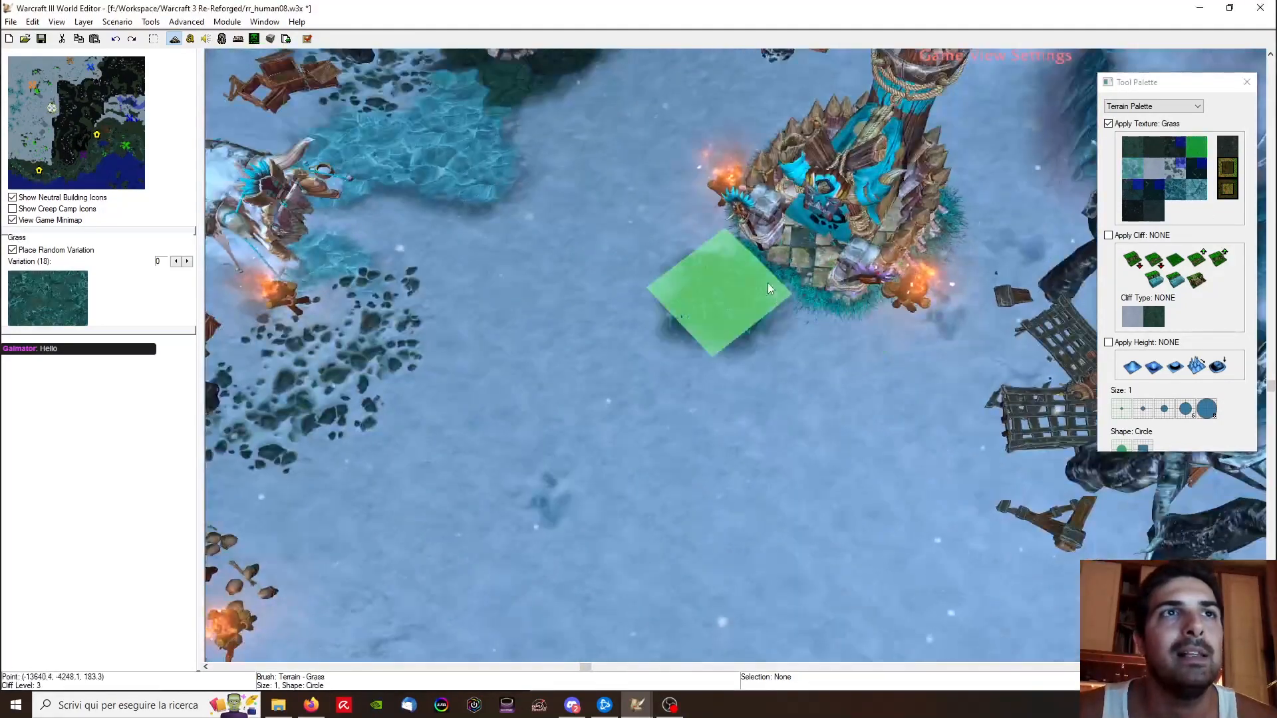
pyautogui.moveTo(744, 294); pyautogui.dragTo(795, 364)
pyautogui.hotkey('ctrl', 'z')
pyautogui.hotkey('ctrl', 'z')
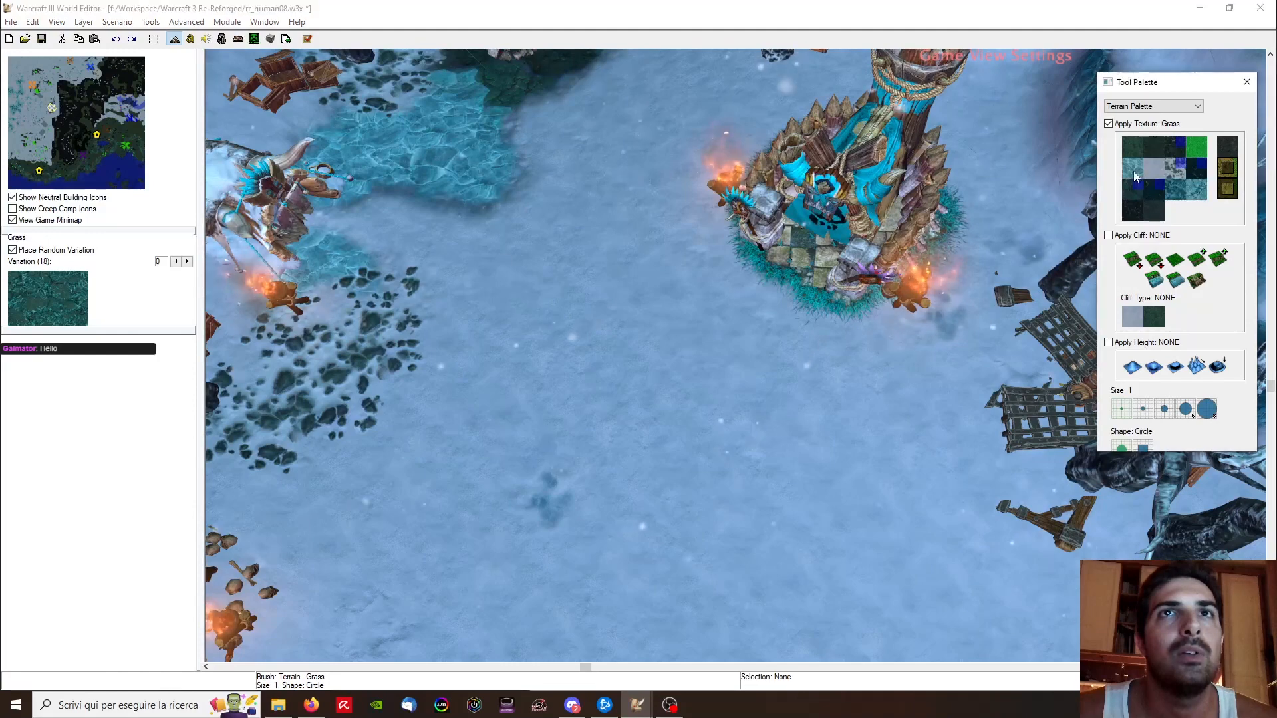
pyautogui.moveTo(777, 238)
pyautogui.mouseDown()
pyautogui.moveTo(813, 293)
pyautogui.moveTo(847, 307)
pyautogui.mouseUp()
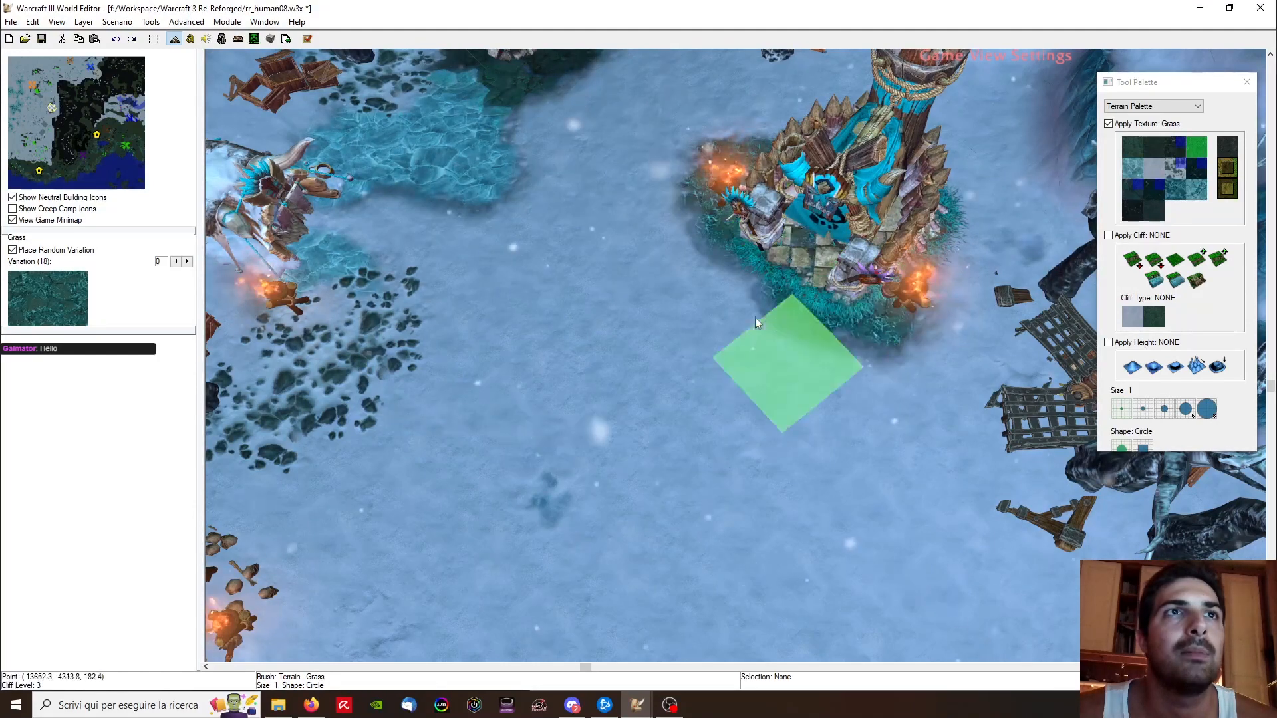
pyautogui.click(940, 246)
pyautogui.moveTo(752, 219)
pyautogui.mouseDown(button='right')
pyautogui.moveTo(752, 397)
pyautogui.moveTo(857, 313)
pyautogui.moveTo(919, 160)
pyautogui.mouseUp(button='right')
pyautogui.click(731, 443)
pyautogui.scroll(-5, 971, 150)
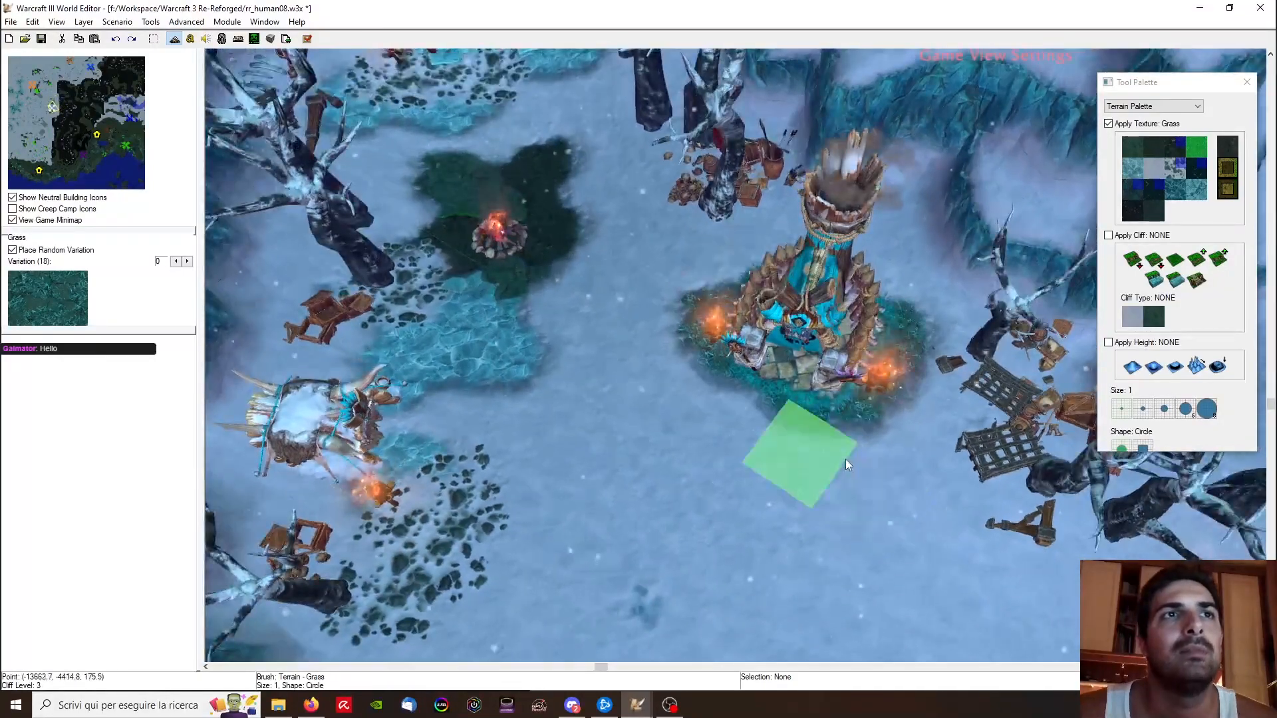
# Step: Blend Dark Dirt into the Dirt patch around the trashed fire pit
pyautogui.moveTo(914, 429)
pyautogui.keyDown('ctrl'); pyautogui.mouseDown(button='right')
pyautogui.moveTo(891, 317)
pyautogui.moveTo(766, 189)
pyautogui.moveTo(649, 270)
pyautogui.moveTo(943, 437)
pyautogui.moveTo(568, 314)
pyautogui.mouseUp(button='right'); pyautogui.keyUp('ctrl')
pyautogui.scroll(3, 958, 463)
pyautogui.scroll(-3, 568, 314)
pyautogui.moveTo(547, 443); pyautogui.dragTo(546, 295, button='right')
pyautogui.scroll(-2, 555, 313)
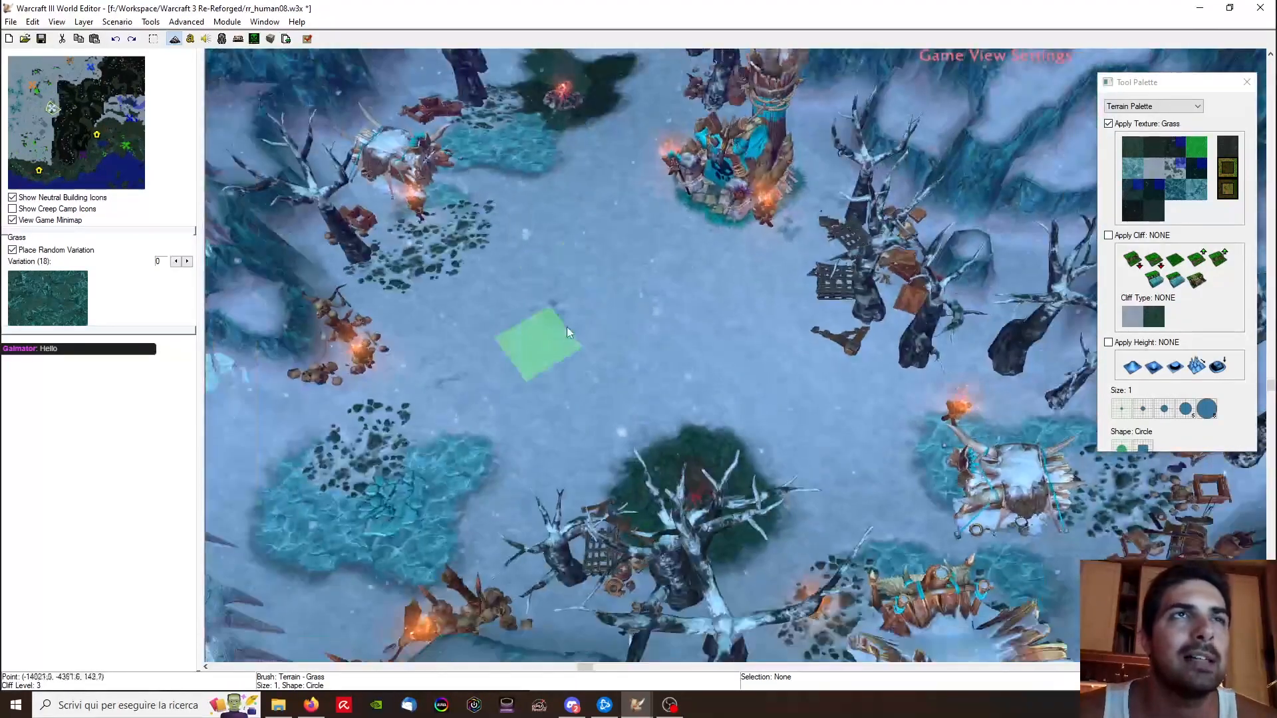
pyautogui.keyDown('ctrl'); pyautogui.moveTo(618, 275); pyautogui.dragTo(680, 425, button='right'); pyautogui.keyUp('ctrl')
pyautogui.click(1134, 148)
pyautogui.moveTo(767, 313); pyautogui.dragTo(799, 210, button='right')
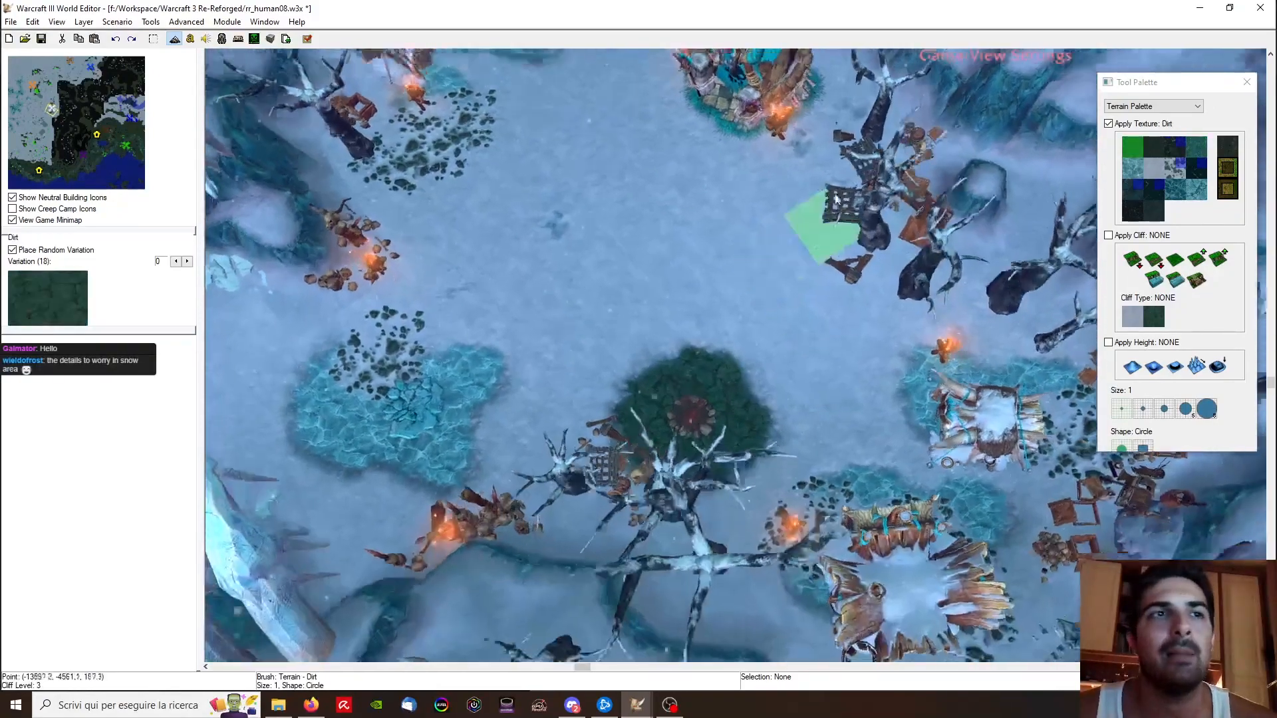
pyautogui.scroll(1, 799, 210)
pyautogui.click(1154, 147)
pyautogui.scroll(1, 803, 299)
pyautogui.click(760, 434)
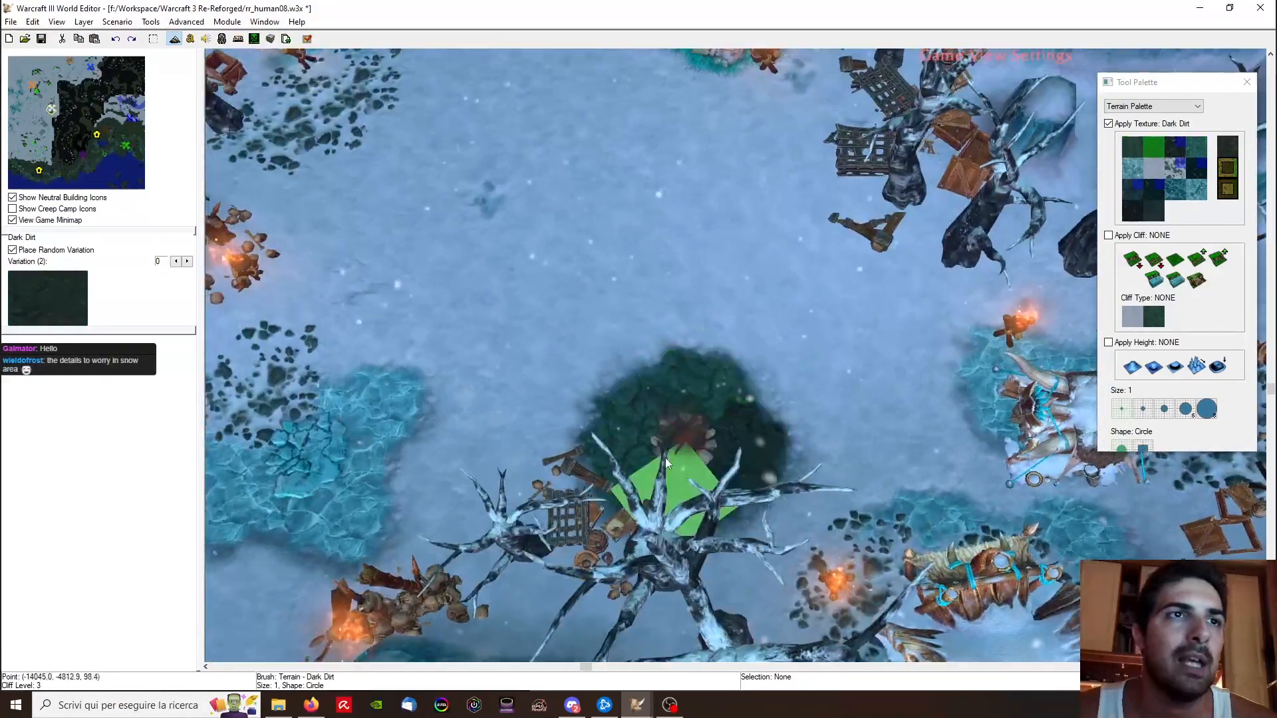
pyautogui.click(617, 447)
# Step: Trim the edge of the dirt around the trashed fire pit with Snow
pyautogui.moveTo(773, 422)
pyautogui.keyDown('ctrl'); pyautogui.mouseDown(button='right')
pyautogui.moveTo(436, 230)
pyautogui.moveTo(379, 211)
pyautogui.mouseUp(button='right'); pyautogui.keyUp('ctrl')
pyautogui.click(1135, 148)
pyautogui.keyDown('ctrl'); pyautogui.moveTo(615, 313); pyautogui.dragTo(512, 283, button='right'); pyautogui.keyUp('ctrl')
pyautogui.click(1154, 169)
pyautogui.click(596, 424)
pyautogui.moveTo(384, 371)
pyautogui.keyDown('ctrl'); pyautogui.mouseDown(button='right')
pyautogui.moveTo(365, 208)
pyautogui.moveTo(685, 306)
pyautogui.moveTo(650, 349)
pyautogui.mouseUp(button='right'); pyautogui.keyUp('ctrl')
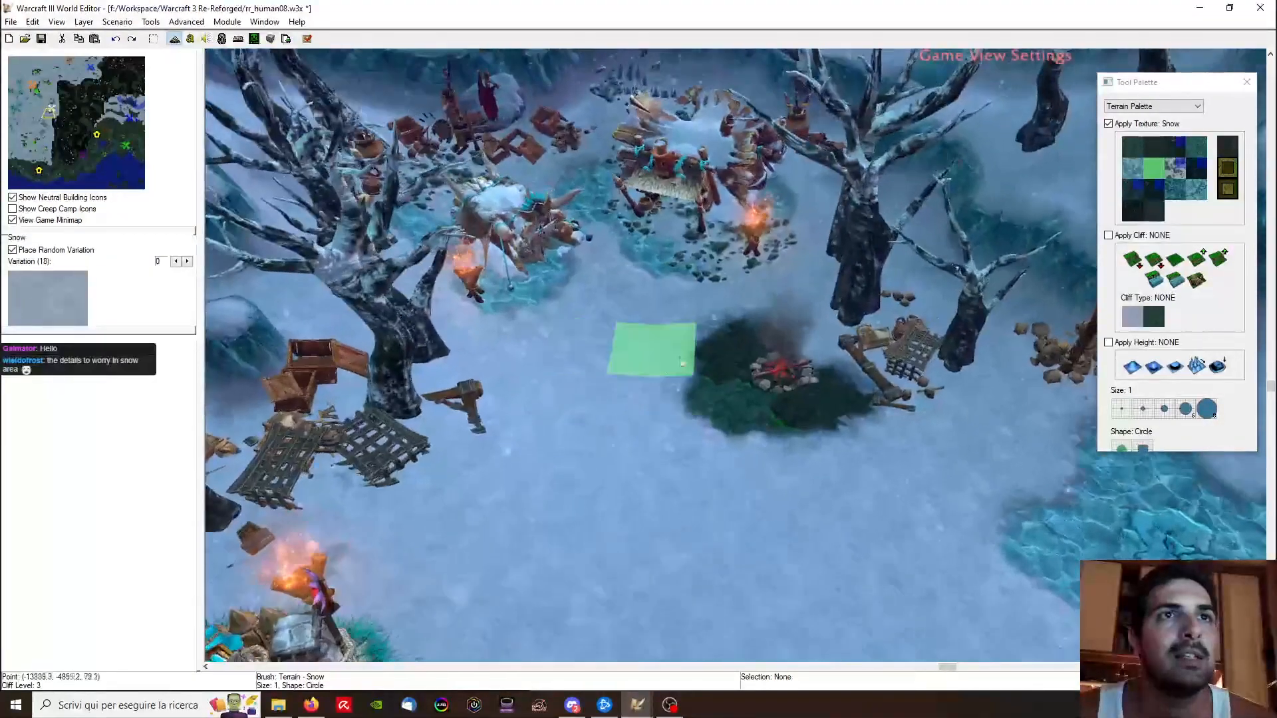
# Step: Try covering more of the dirt directly beside the trashed fire pit with Snow
pyautogui.scroll(-3, 740, 306)
pyautogui.keyDown('ctrl'); pyautogui.moveTo(737, 308); pyautogui.dragTo(735, 431, button='right'); pyautogui.keyUp('ctrl')
pyautogui.click(789, 393)
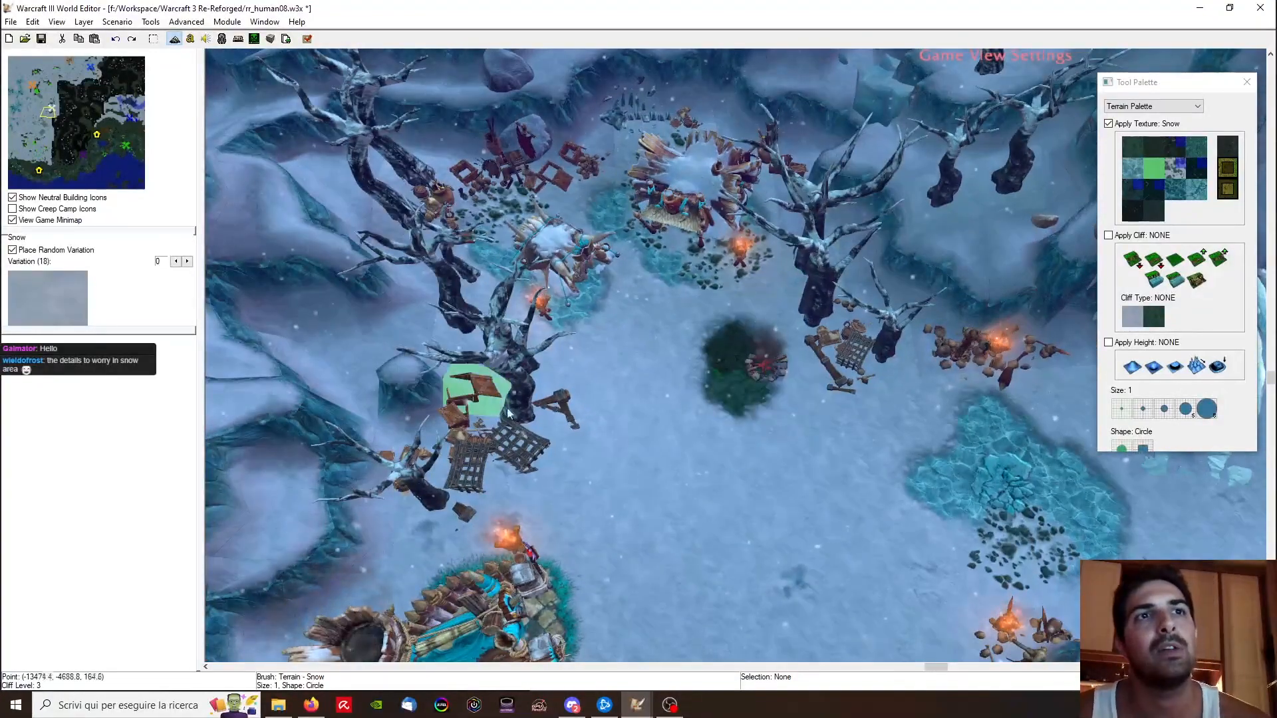
pyautogui.keyDown('ctrl'); pyautogui.moveTo(476, 399); pyautogui.dragTo(875, 361, button='right'); pyautogui.keyUp('ctrl')
pyautogui.hotkey('ctrl', 'z')
# Step: Review the painted ground around the tower, the ice pool and both fire pits
pyautogui.moveTo(990, 400)
pyautogui.keyDown('ctrl'); pyautogui.mouseDown(button='right')
pyautogui.moveTo(708, 464)
pyautogui.moveTo(792, 403)
pyautogui.moveTo(828, 356)
pyautogui.mouseUp(button='right'); pyautogui.keyUp('ctrl')
pyautogui.press('space')
pyautogui.press('c')
pyautogui.moveTo(685, 344); pyautogui.dragTo(552, 436, button='right')
pyautogui.scroll(-2, 623, 372)
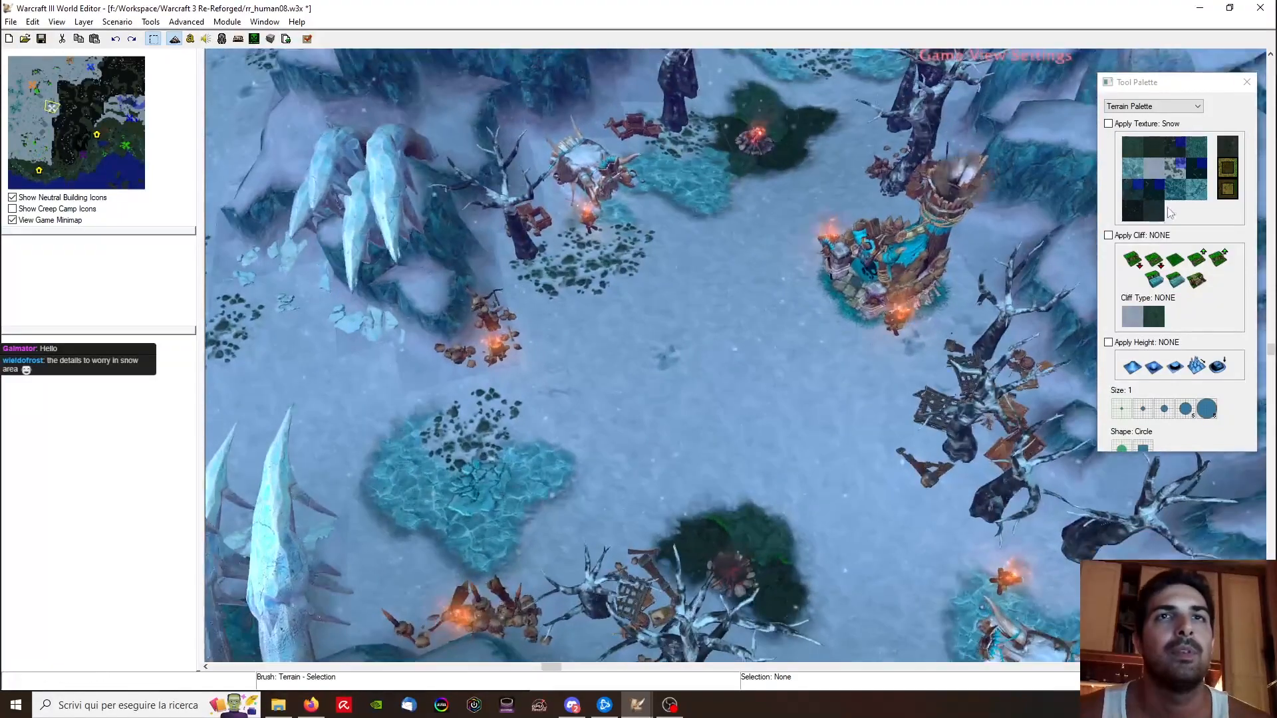
pyautogui.click(1131, 151)
pyautogui.keyDown('ctrl'); pyautogui.moveTo(412, 302); pyautogui.dragTo(566, 346, button='right'); pyautogui.keyUp('ctrl')
pyautogui.moveTo(695, 392); pyautogui.dragTo(725, 308, button='right')
# Step: Paint a Rocky Snow patch beside the trashed fire pit's dirt, on the side facing the ice pool
pyautogui.click(1167, 170)
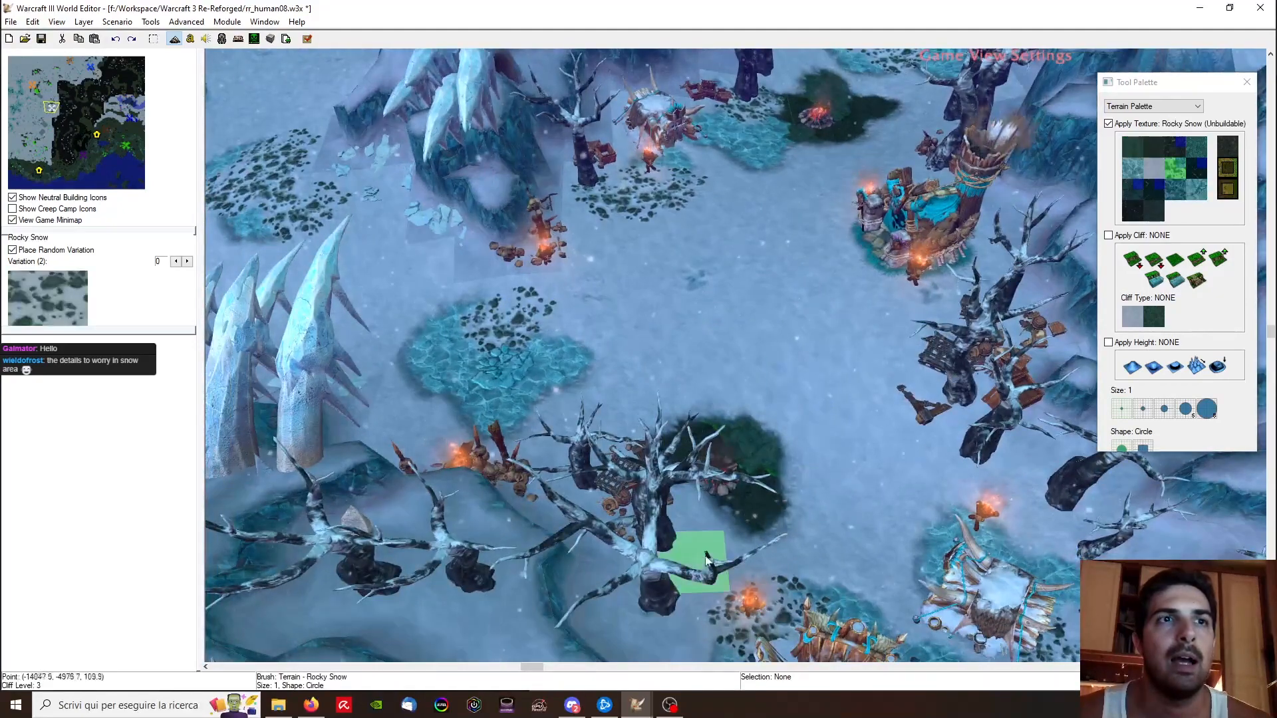
pyautogui.keyDown('ctrl'); pyautogui.moveTo(714, 525); pyautogui.dragTo(734, 381, button='right'); pyautogui.keyUp('ctrl')
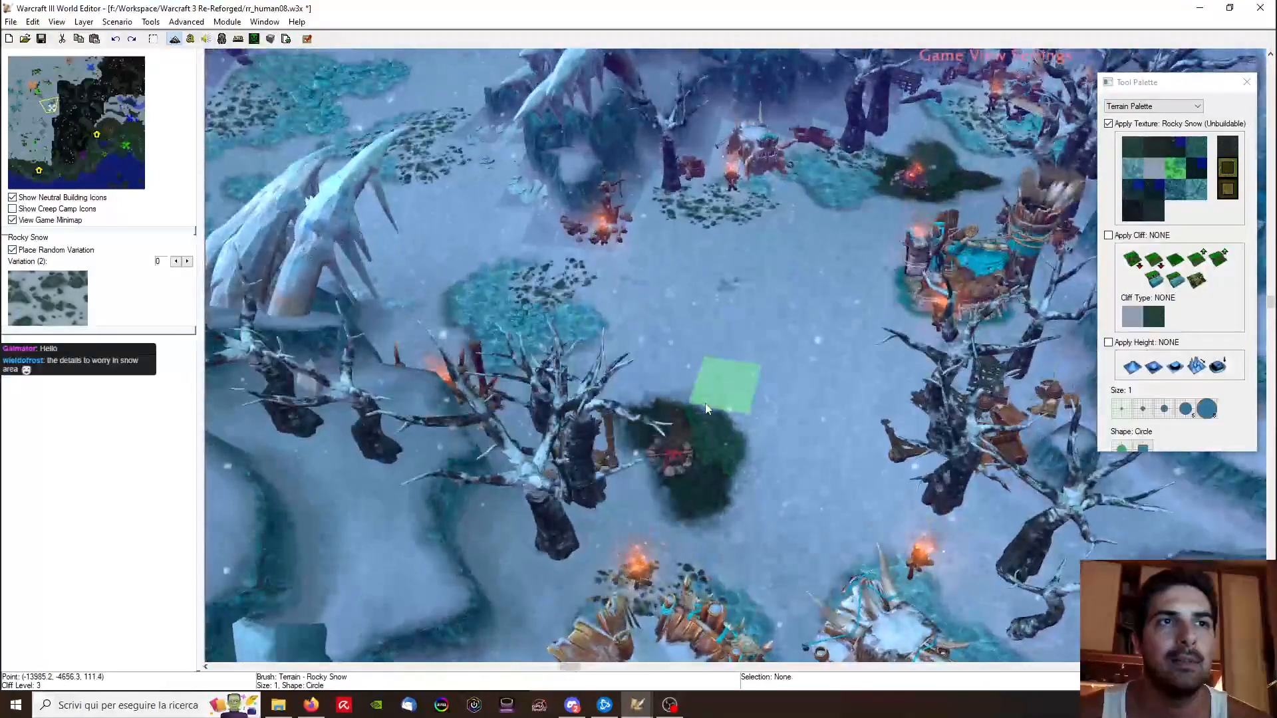
pyautogui.click(732, 387)
pyautogui.moveTo(644, 376)
pyautogui.keyDown('ctrl'); pyautogui.mouseDown(button='right')
pyautogui.moveTo(840, 436)
pyautogui.moveTo(868, 366)
pyautogui.moveTo(844, 420)
pyautogui.mouseUp(button='right'); pyautogui.keyUp('ctrl')
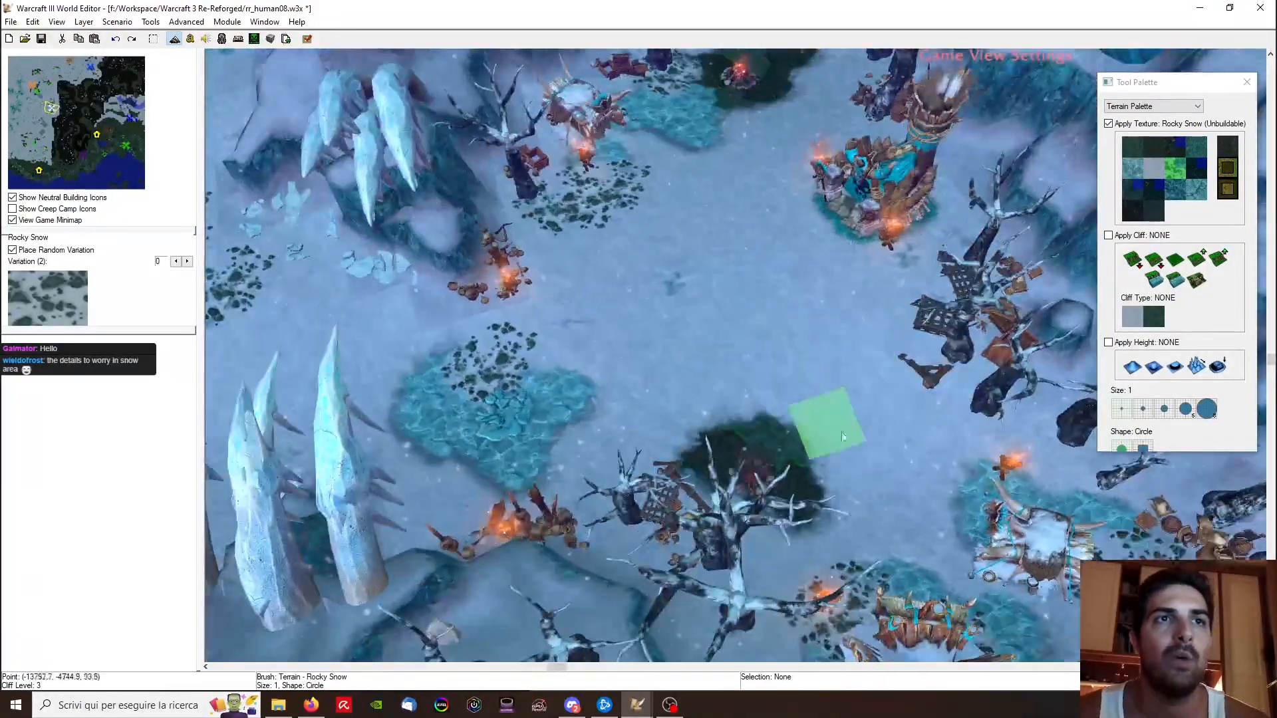
pyautogui.hotkey('ctrl', 'z')
pyautogui.moveTo(841, 484)
pyautogui.keyDown('ctrl'); pyautogui.mouseDown(button='right')
pyautogui.moveTo(758, 405)
pyautogui.moveTo(712, 383)
pyautogui.moveTo(755, 398)
pyautogui.moveTo(558, 282)
pyautogui.moveTo(598, 352)
pyautogui.mouseUp(button='right'); pyautogui.keyUp('ctrl')
pyautogui.click(756, 398)
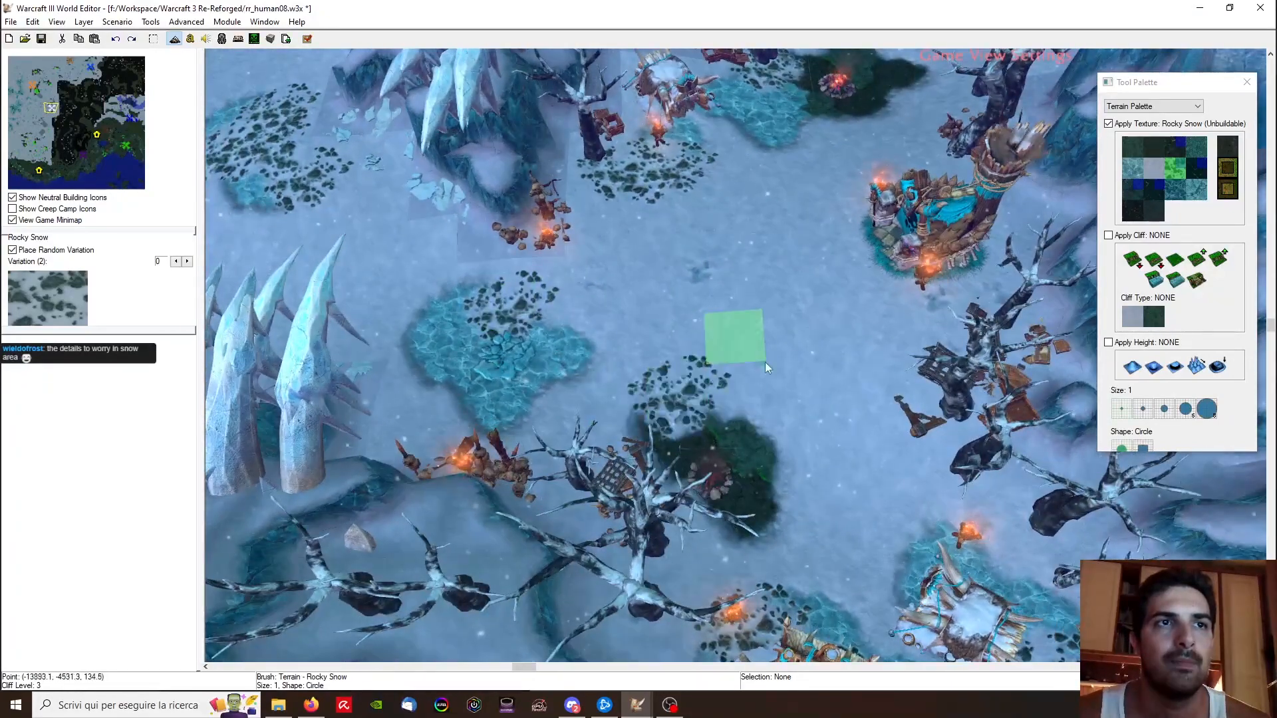
pyautogui.scroll(5, 778, 392)
pyautogui.scroll(-5, 820, 245)
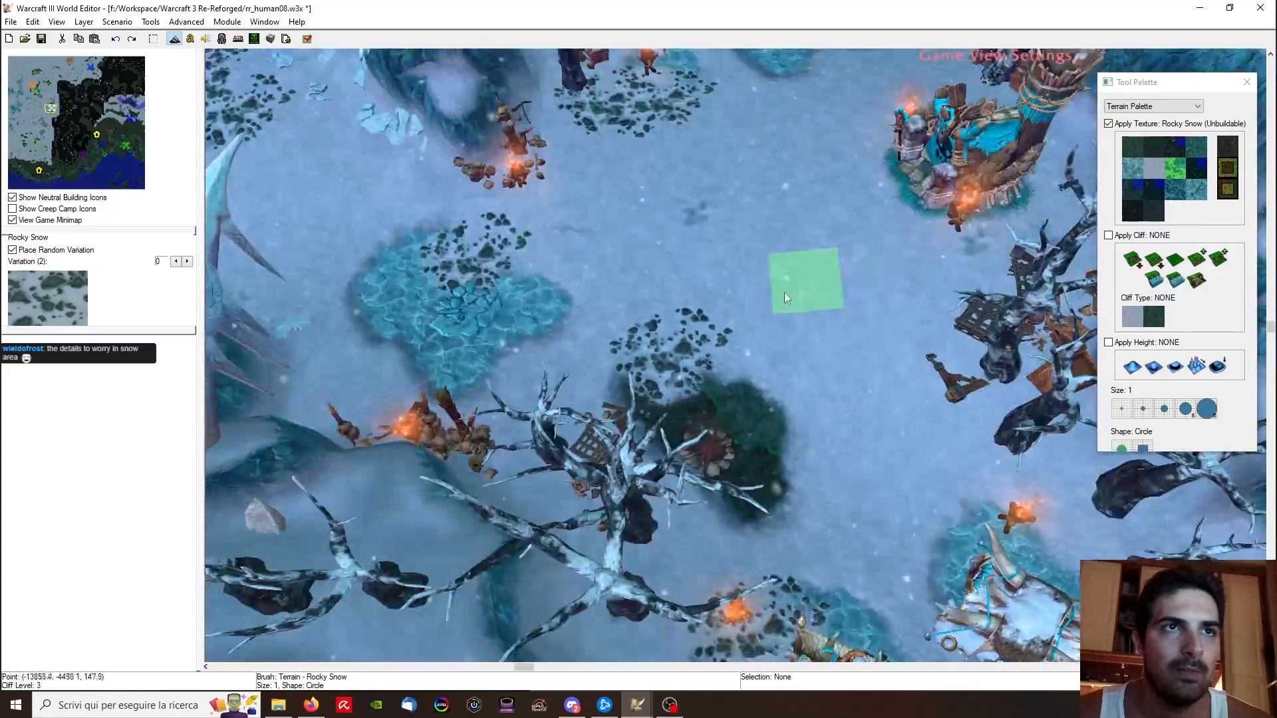
# Step: Undo the last terrain stroke and paint Rocky Snow again near the trashed fire pit's dirt
pyautogui.scroll(-5, 839, 286)
pyautogui.keyDown('ctrl'); pyautogui.moveTo(652, 286); pyautogui.dragTo(935, 225, button='right'); pyautogui.keyUp('ctrl')
pyautogui.scroll(5, 891, 326)
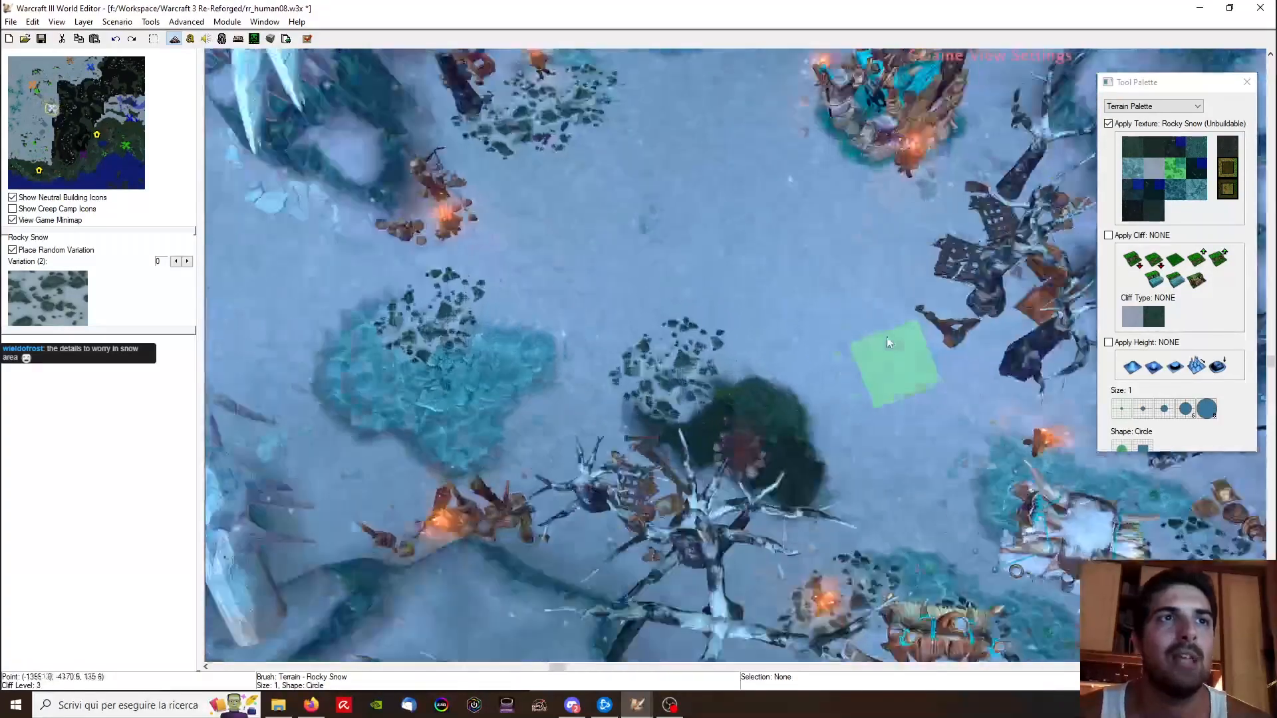
pyautogui.hotkey('ctrl', 'z')
pyautogui.click(853, 385)
pyautogui.keyDown('ctrl'); pyautogui.moveTo(619, 243); pyautogui.dragTo(552, 182, button='right'); pyautogui.keyUp('ctrl')
pyautogui.scroll(-4, 799, 294)
pyautogui.moveTo(800, 294)
pyautogui.keyDown('ctrl'); pyautogui.mouseDown(button='right')
pyautogui.moveTo(673, 258)
pyautogui.moveTo(821, 242)
pyautogui.mouseUp(button='right'); pyautogui.keyUp('ctrl')
pyautogui.keyDown('ctrl'); pyautogui.moveTo(672, 230); pyautogui.dragTo(989, 245, button='right'); pyautogui.keyUp('ctrl')
# Step: Leave terrain painting and return to the Northrend Props doodads, with the burning fire pit and tower in view
pyautogui.press('space')
pyautogui.scroll(-4, 674, 354)
pyautogui.keyDown('ctrl'); pyautogui.moveTo(625, 325); pyautogui.dragTo(826, 440, button='right'); pyautogui.keyUp('ctrl')
pyautogui.scroll(5, 826, 440)
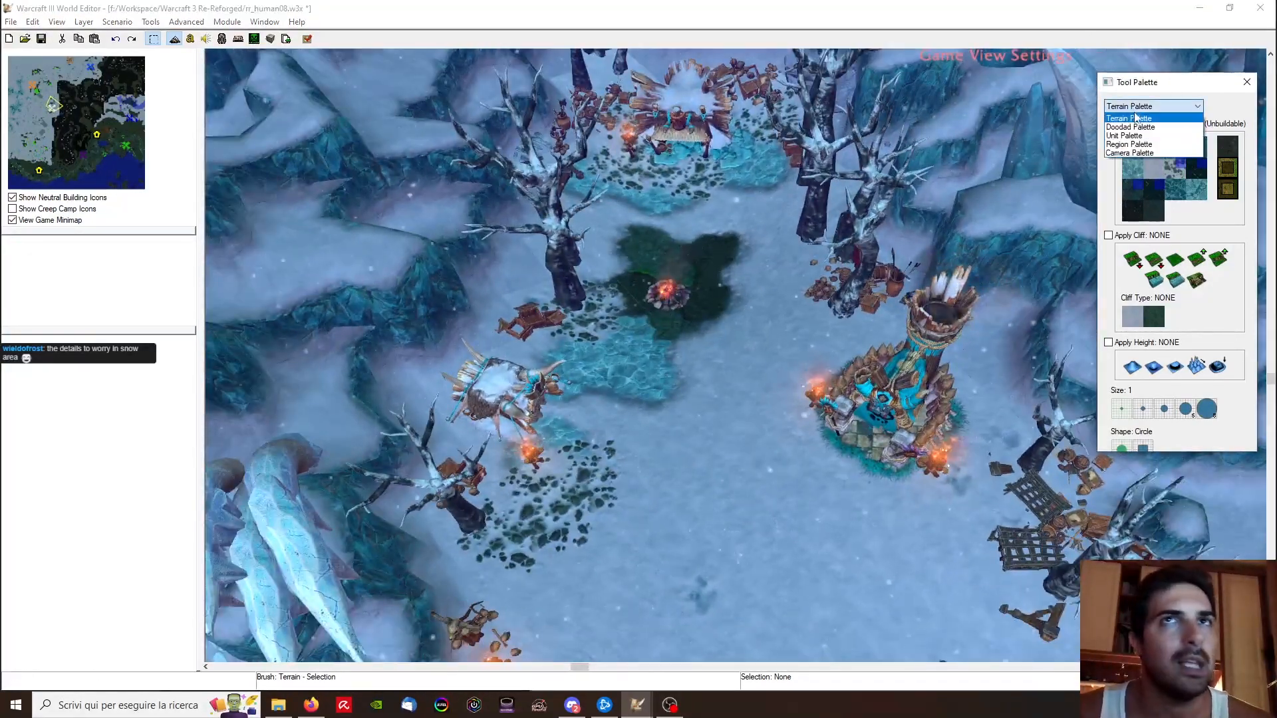
pyautogui.click(1142, 127)
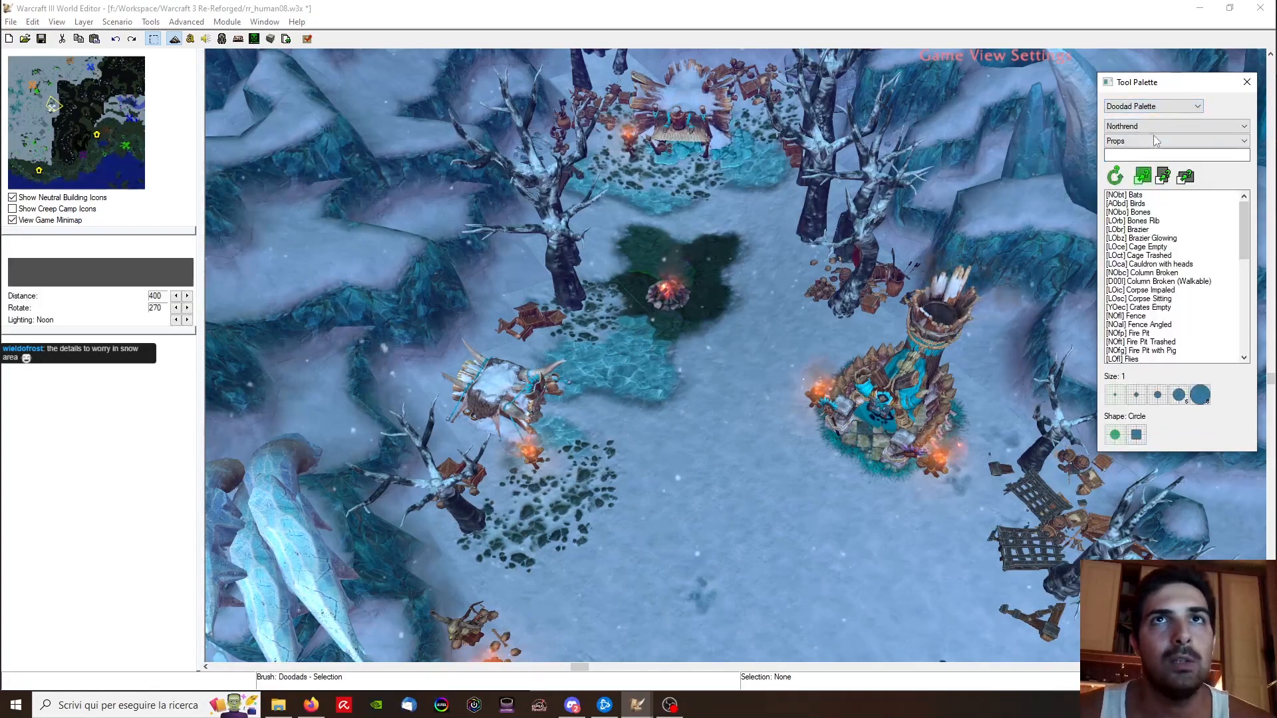
# Step: List the Northrend Trees/Destructibles doodads and choose Crates for the area behind the tusked troll hut
pyautogui.click(1142, 214)
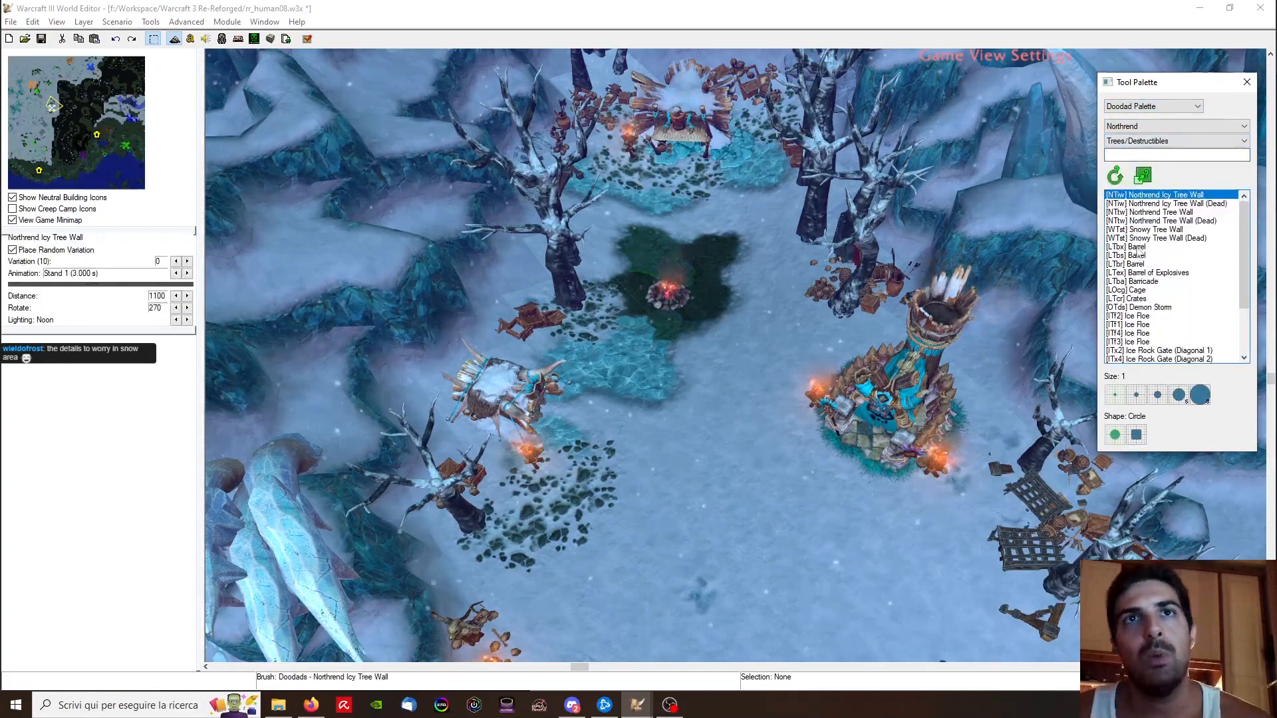
pyautogui.click(1126, 298)
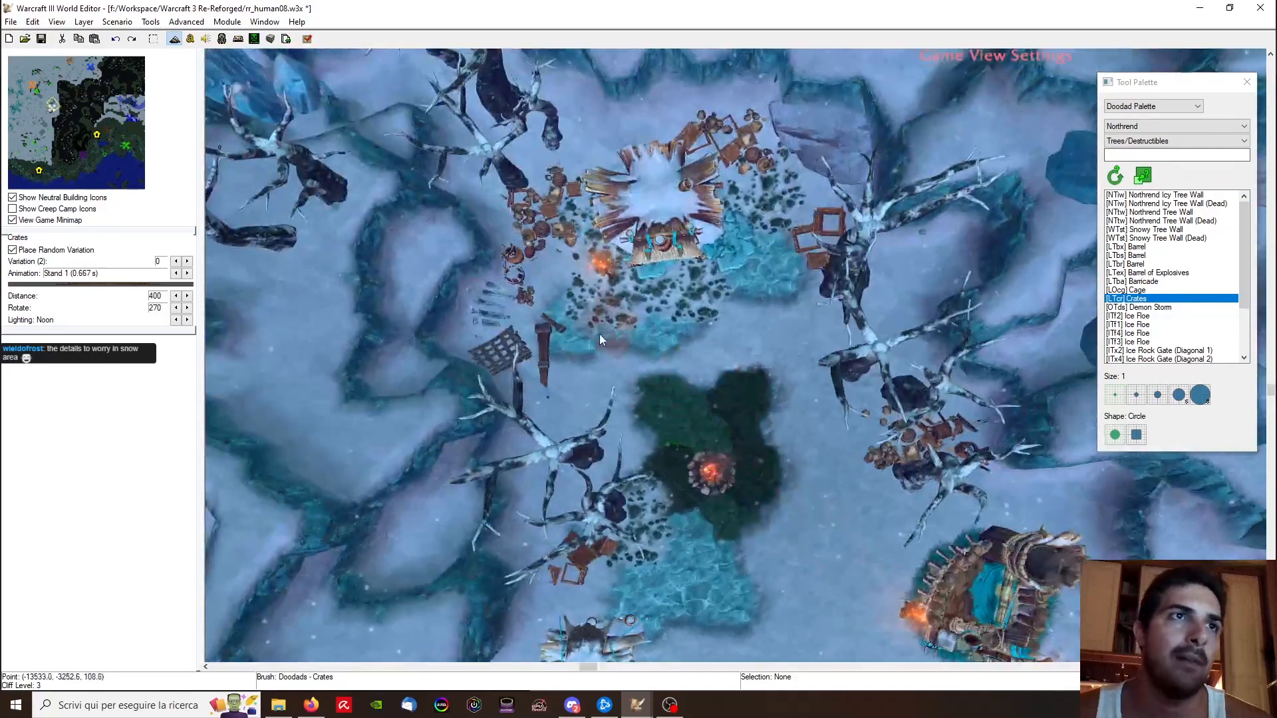
pyautogui.moveTo(638, 500); pyautogui.dragTo(379, 323, button='right')
pyautogui.moveTo(865, 266); pyautogui.dragTo(772, 293, button='right')
pyautogui.scroll(4, 773, 292)
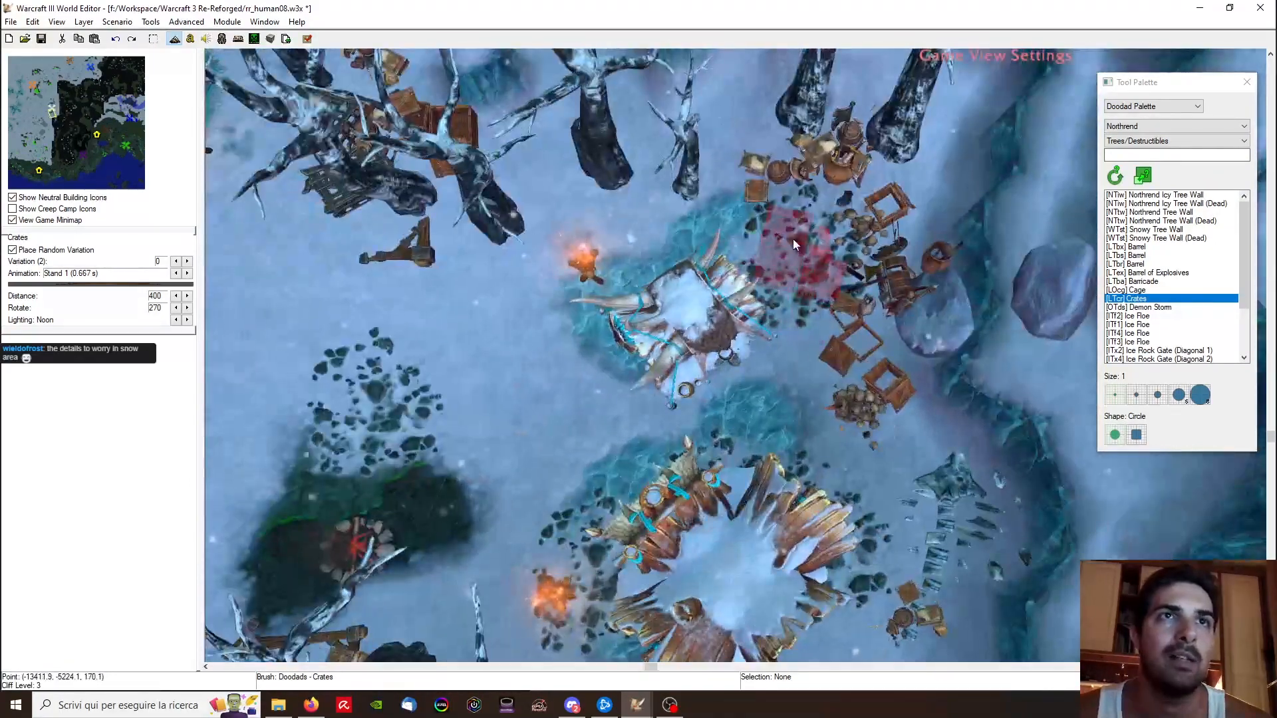
# Step: Try a wooden Barrel on the rocky ground behind the tusked hut, shifting it beside the piled props
pyautogui.click(1130, 247)
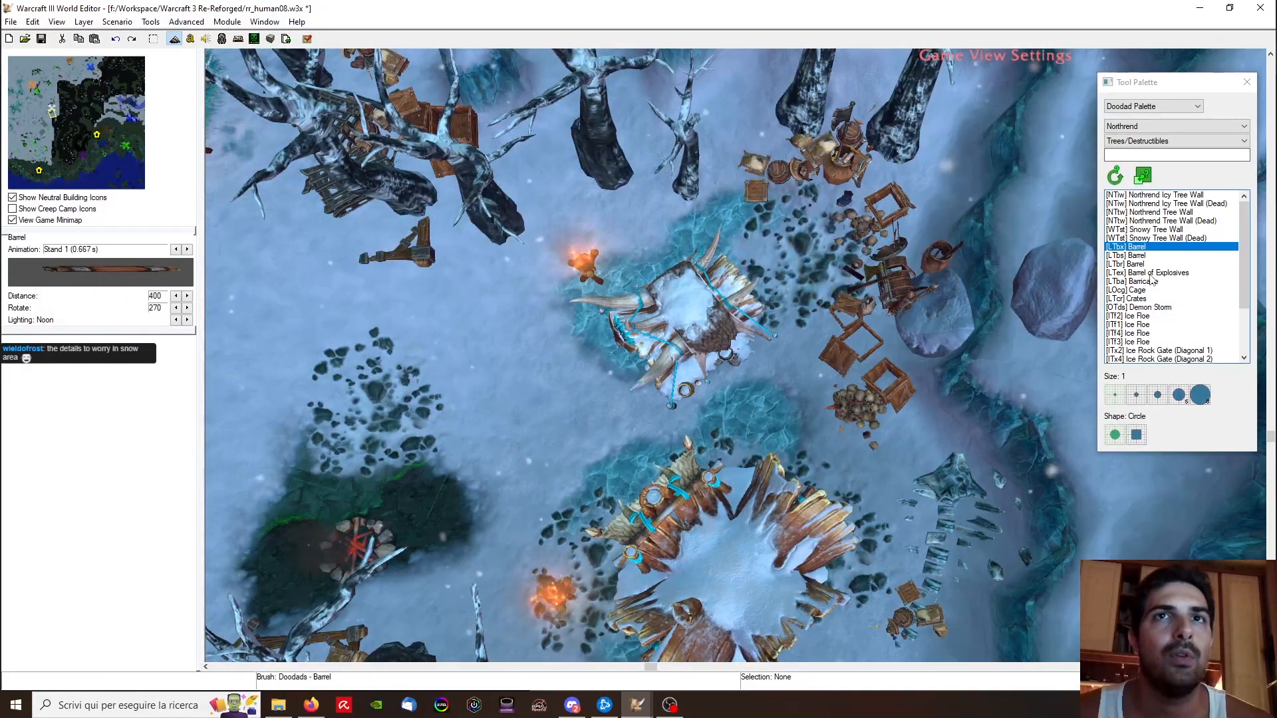
pyautogui.click(1130, 264)
pyautogui.click(794, 222)
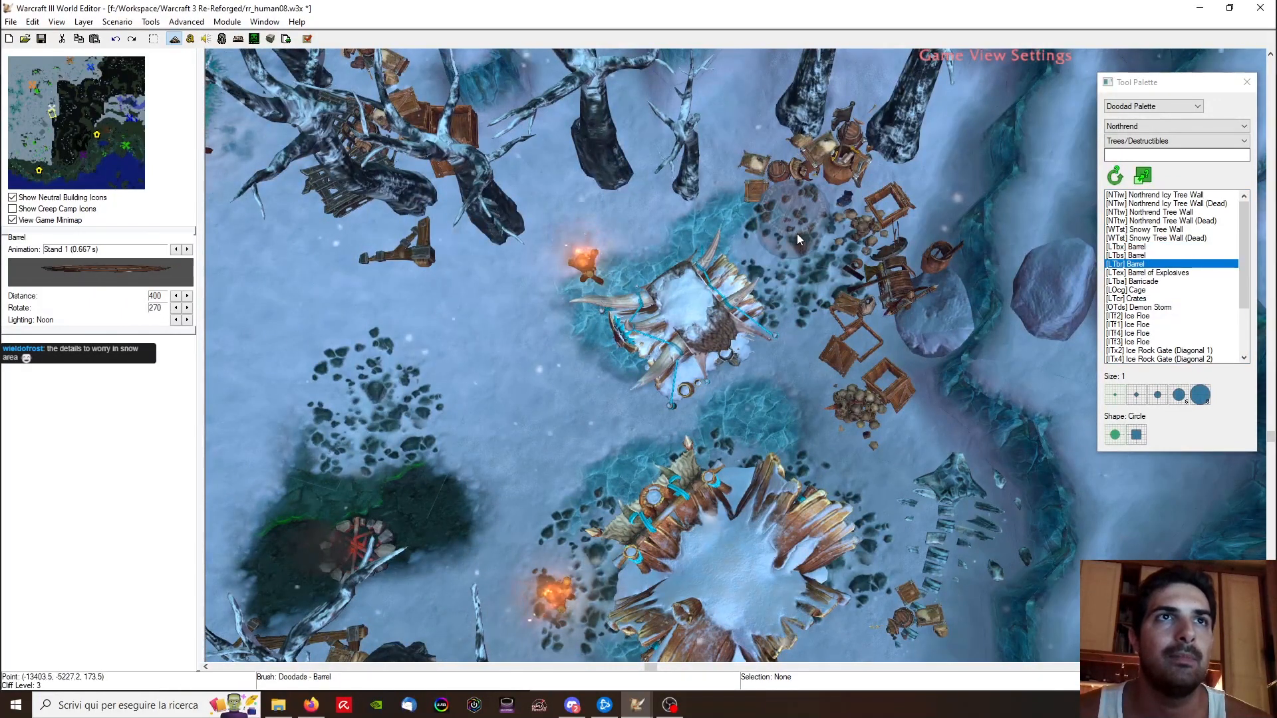
pyautogui.press('Escape')
pyautogui.click(783, 233)
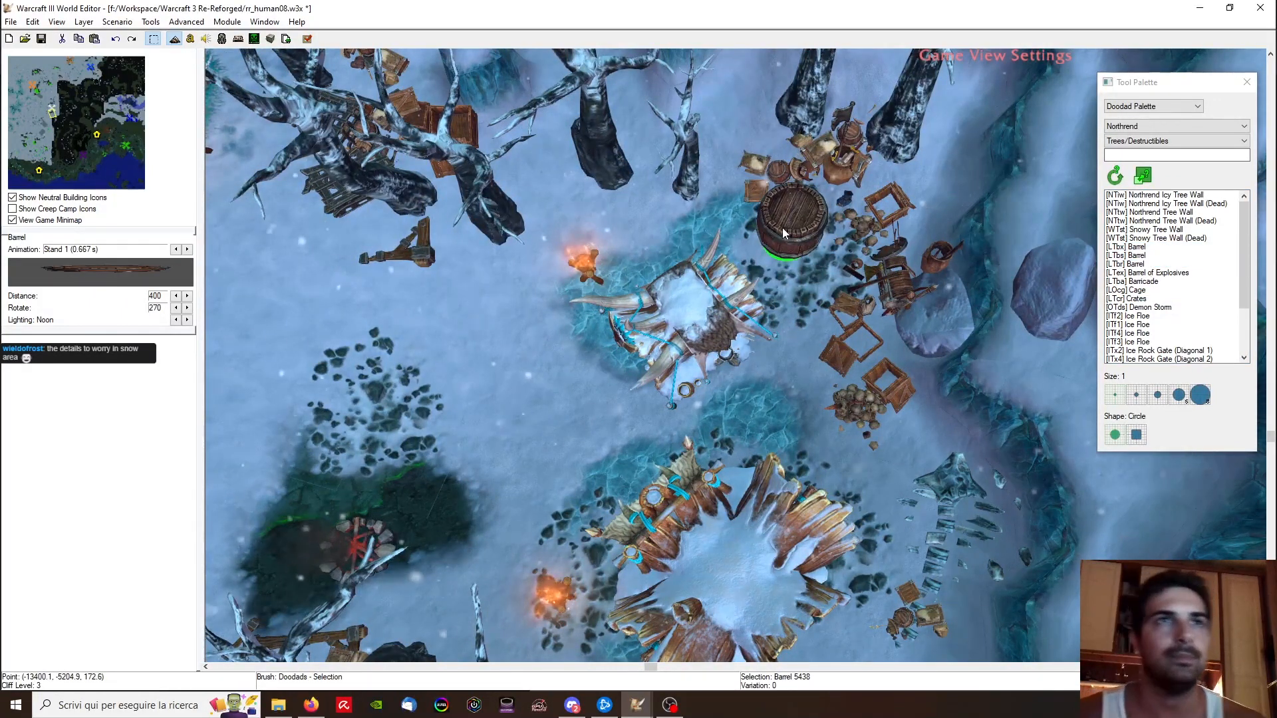
pyautogui.keyDown('ctrl'); pyautogui.moveTo(782, 229); pyautogui.dragTo(747, 190, button='right'); pyautogui.keyUp('ctrl')
pyautogui.press('Delete')
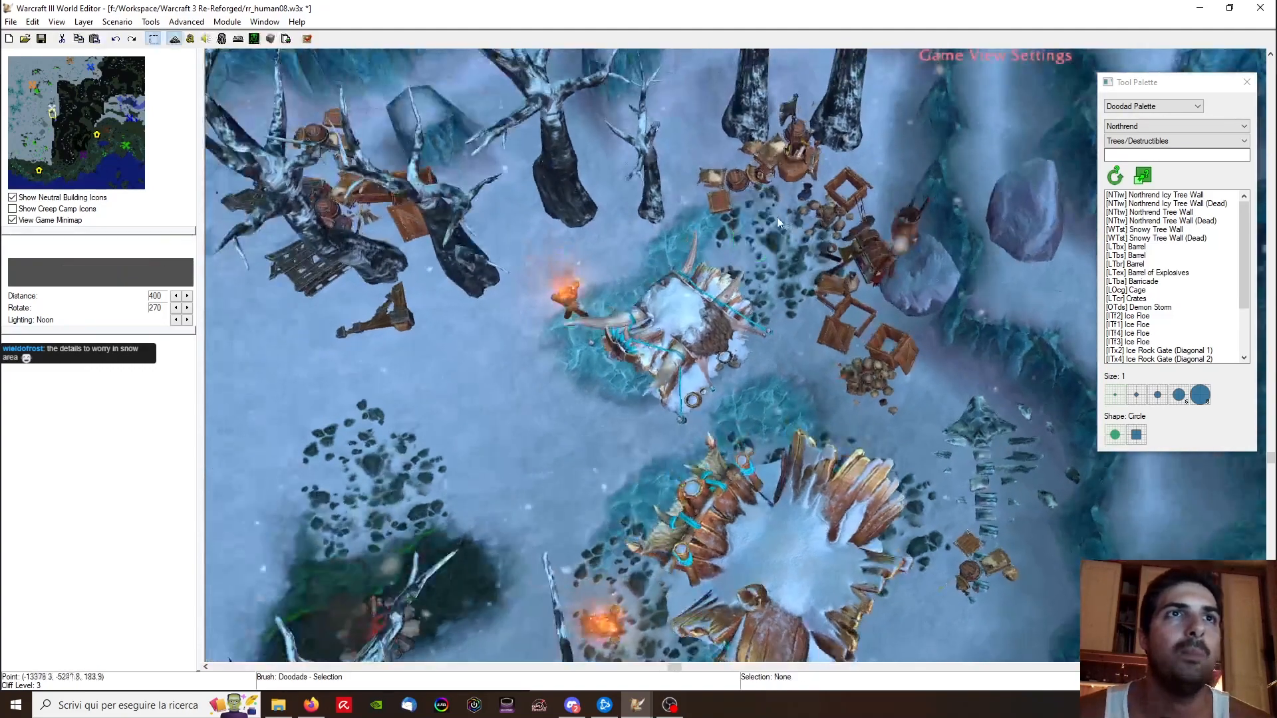
pyautogui.hotkey('ctrl', 'v')
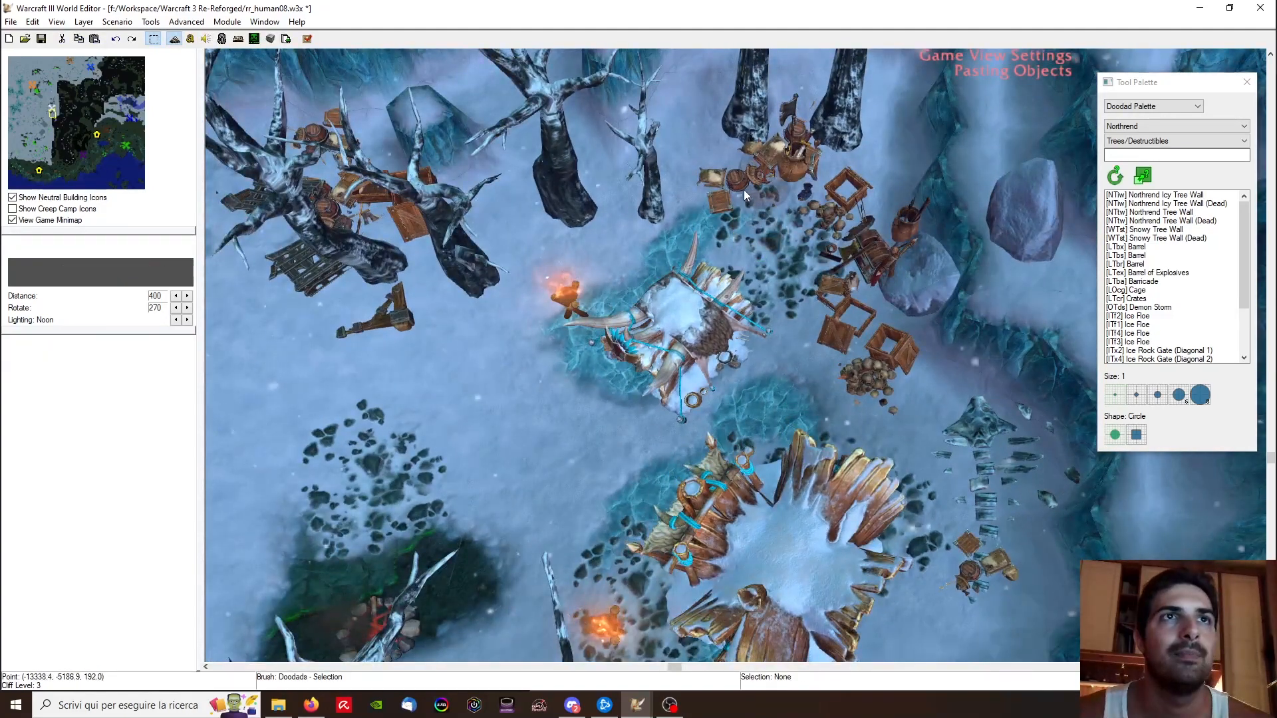
pyautogui.click(742, 190)
pyautogui.moveTo(796, 315); pyautogui.dragTo(815, 431, button='right')
pyautogui.scroll(4, 802, 379)
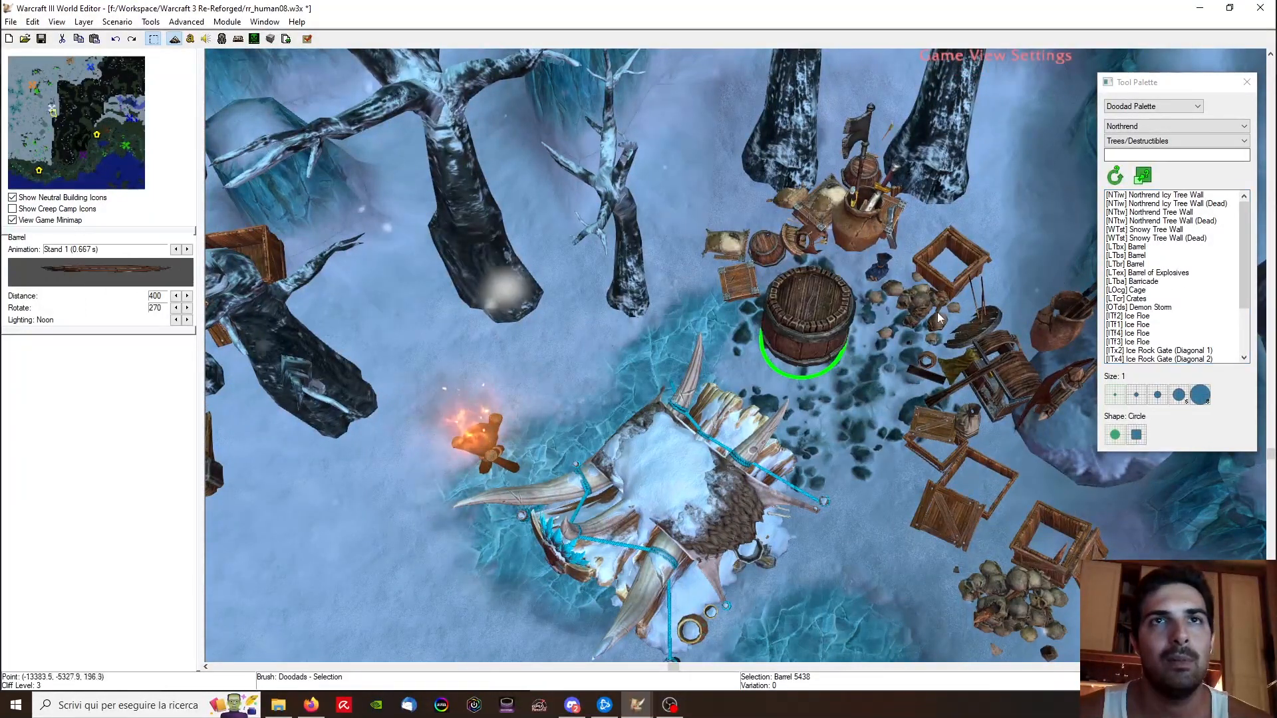
pyautogui.press('Delete')
# Step: Place a Crates destructible on the rocky ground among the props behind the tusked hut
pyautogui.click(1130, 298)
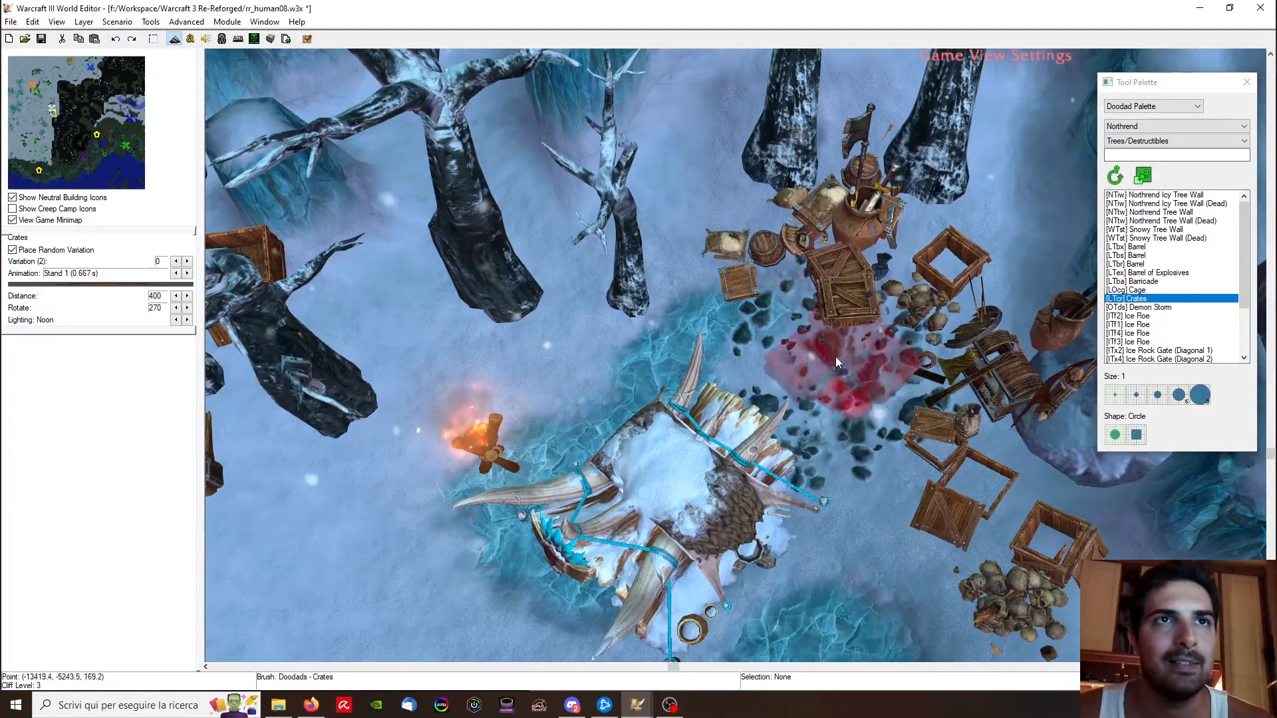
pyautogui.click(829, 313)
pyautogui.rightClick(830, 311)
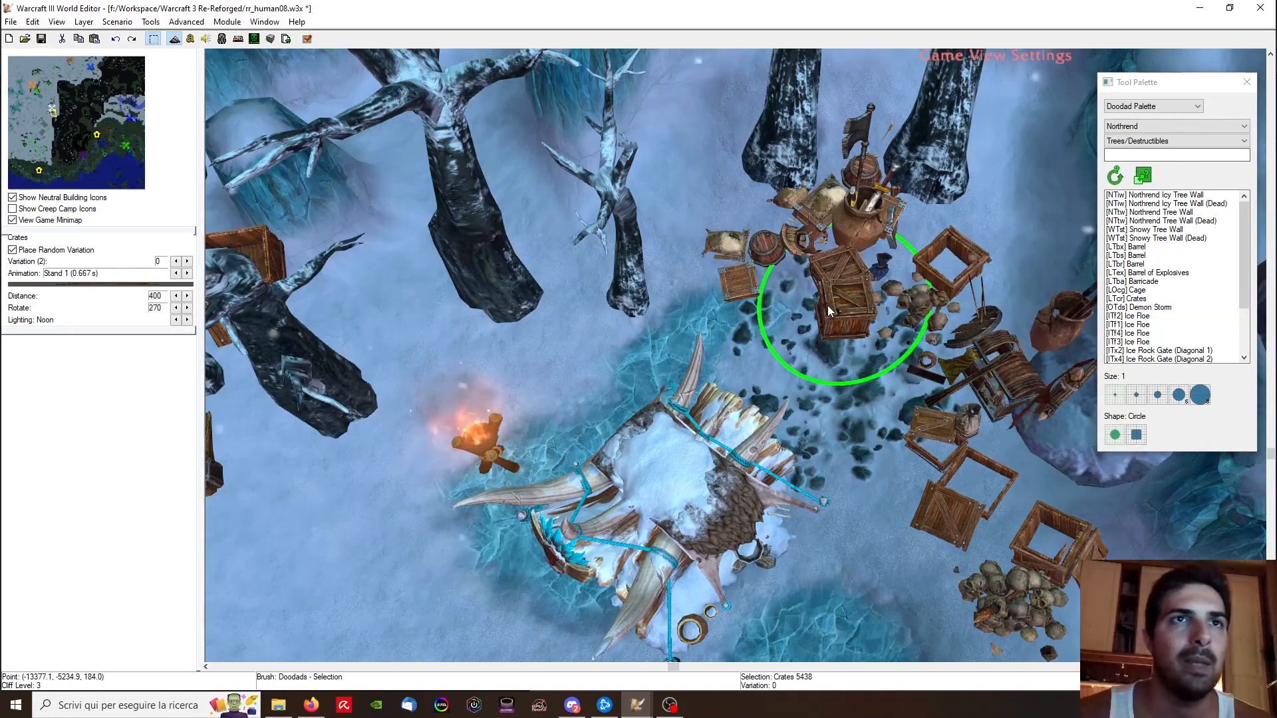
# Step: Cut the crates, try them in other spots, and paste them close behind the tusked hut
pyautogui.scroll(-4, 648, 380)
pyautogui.hotkey('ctrl', 'x')
pyautogui.moveTo(648, 380); pyautogui.dragTo(698, 334, button='right')
pyautogui.hotkey('ctrl', 'v')
pyautogui.click(503, 399)
pyautogui.keyDown('ctrl'); pyautogui.moveTo(558, 452); pyautogui.dragTo(655, 440); pyautogui.keyUp('ctrl')
pyautogui.hotkey('ctrl', 'x')
pyautogui.hotkey('ctrl', 'v')
pyautogui.click(861, 226)
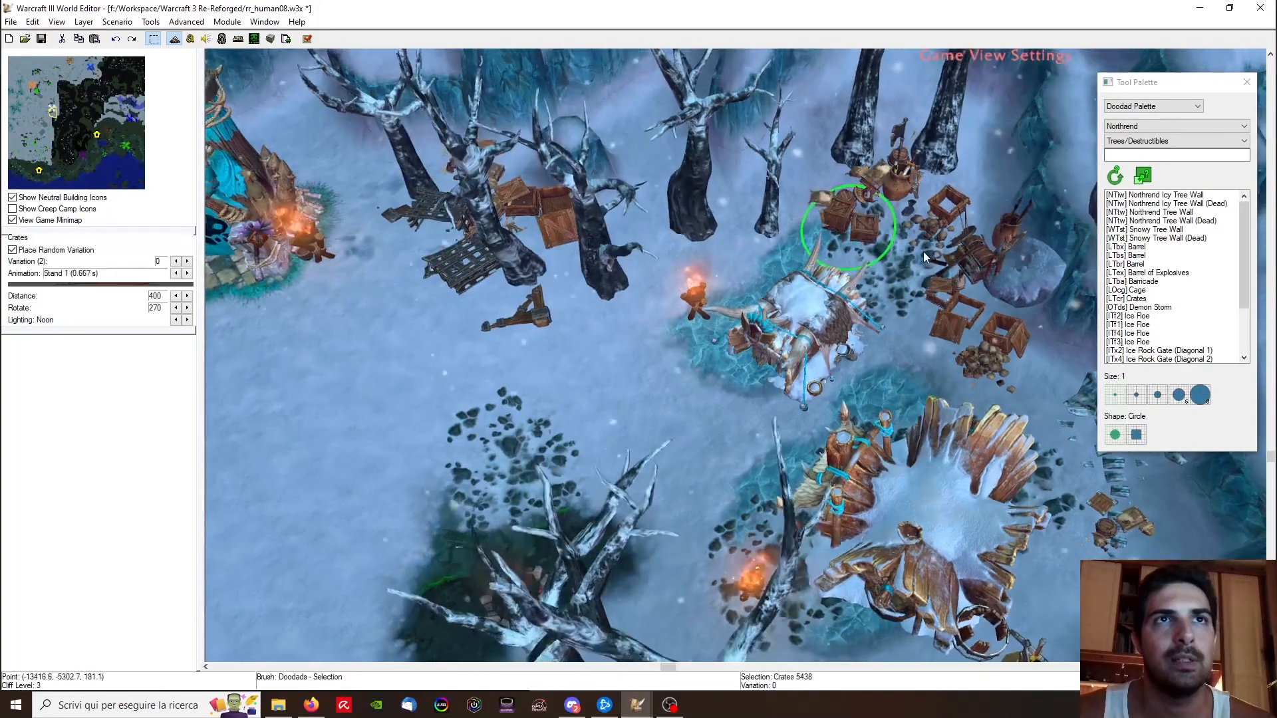
# Step: Move the crates onto the rocky patch between the tusked hut and the piled barrels and pots
pyautogui.keyDown('ctrl'); pyautogui.moveTo(916, 277); pyautogui.dragTo(847, 411, button='right'); pyautogui.keyUp('ctrl')
pyautogui.scroll(4, 847, 411)
pyautogui.hotkey('ctrl', 'x')
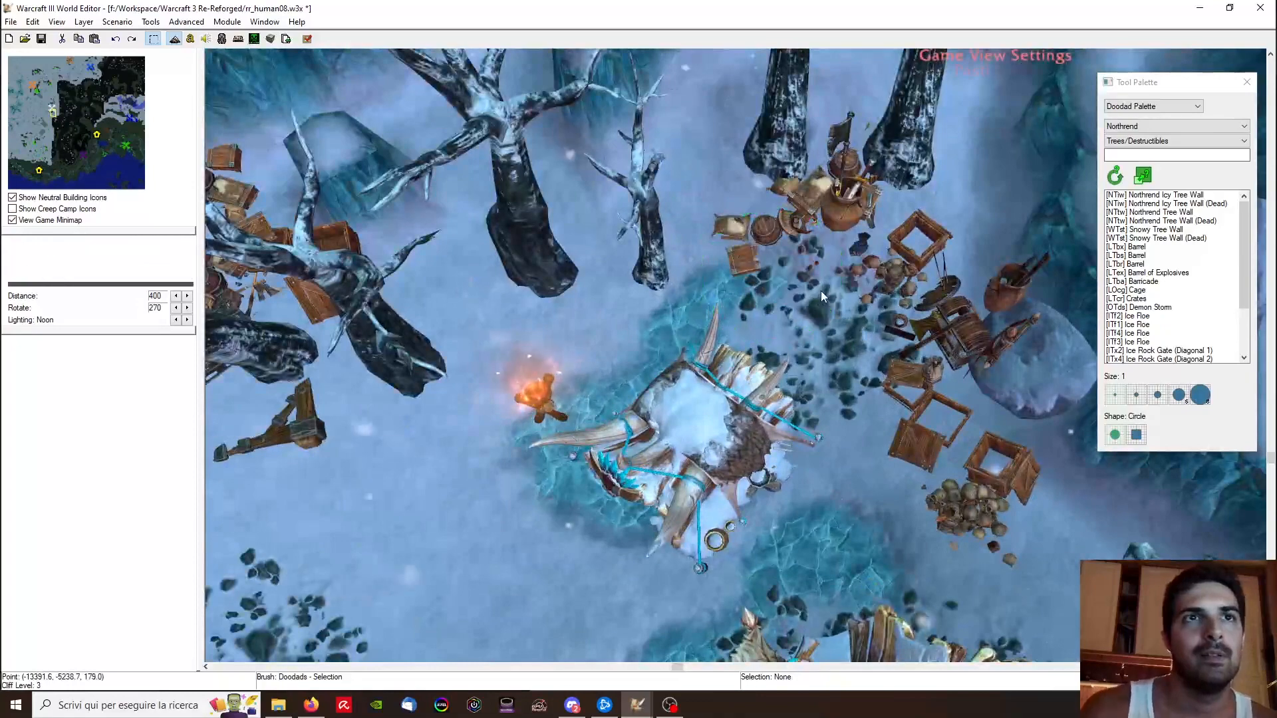
pyautogui.hotkey('ctrl', 'v')
pyautogui.click(827, 297)
pyautogui.keyDown('ctrl'); pyautogui.moveTo(886, 360); pyautogui.dragTo(968, 359, button='right'); pyautogui.keyUp('ctrl')
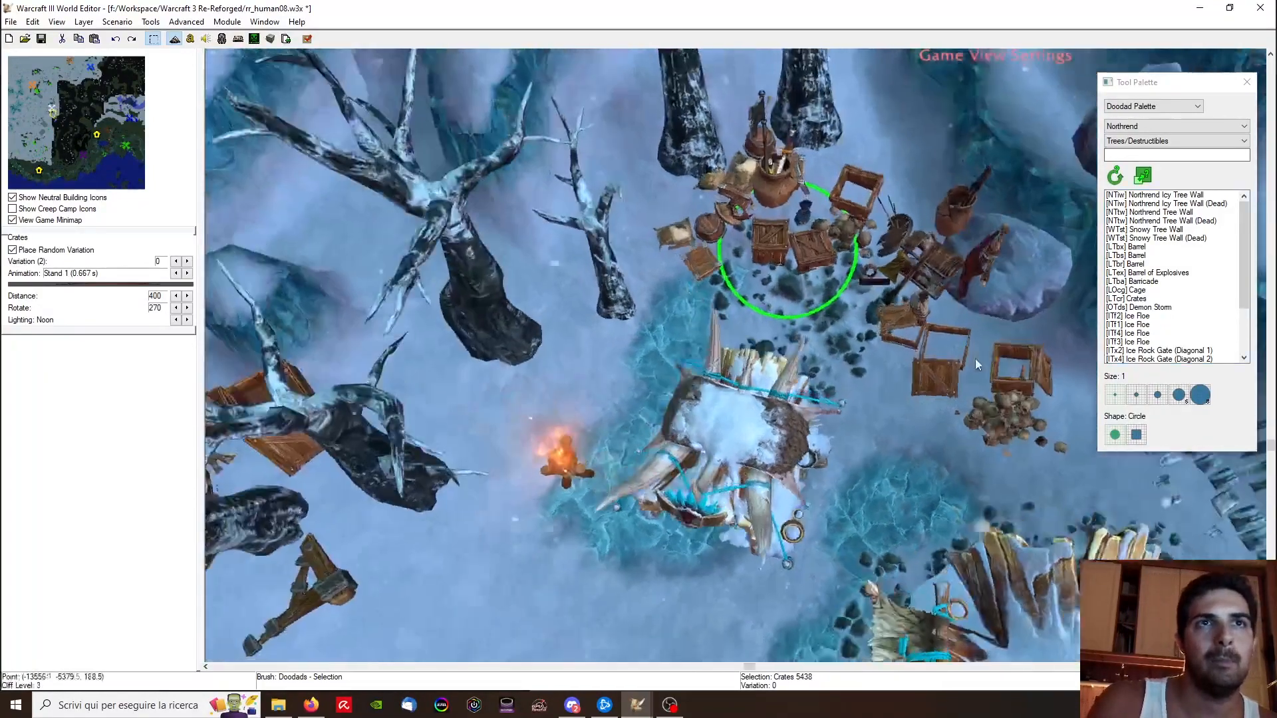
# Step: Copy the crates and paste the duplicate on the open snow in front of the tusked hut's brazier
pyautogui.hotkey('ctrl', 'c')
pyautogui.hotkey('ctrl', 'v')
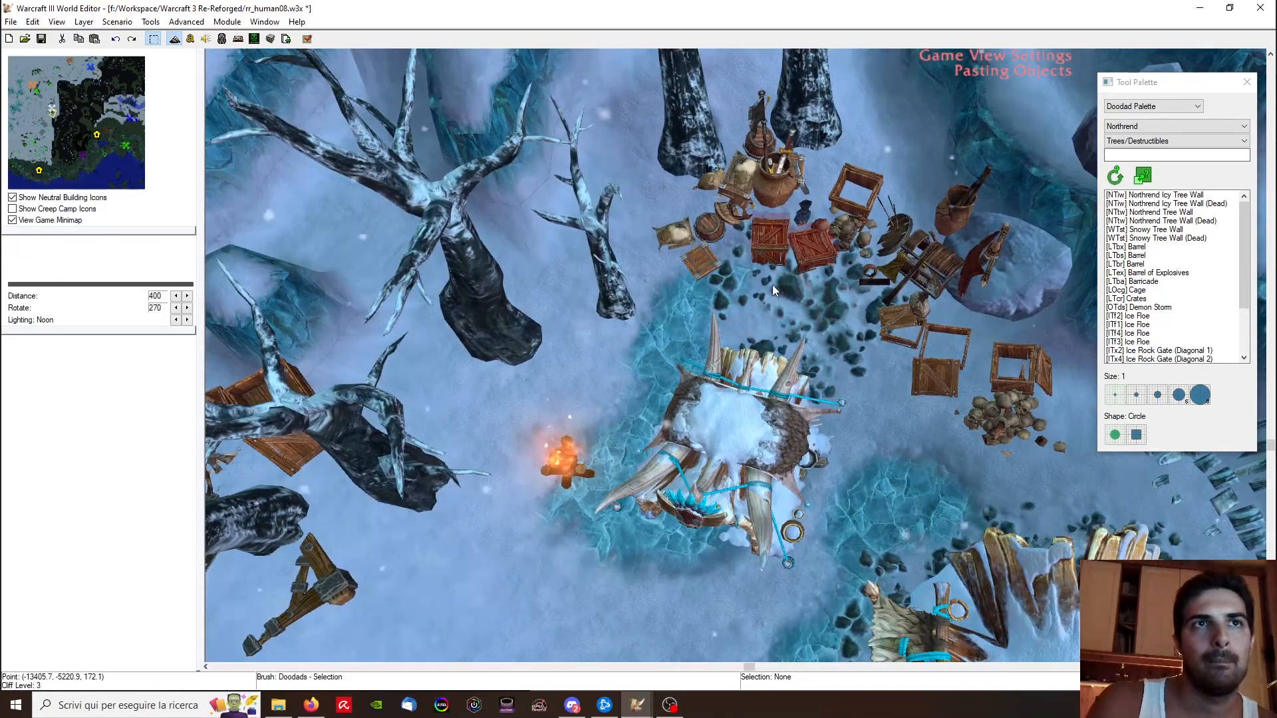
pyautogui.moveTo(687, 333); pyautogui.dragTo(758, 264, button='right')
pyautogui.scroll(-2, 758, 266)
pyautogui.press('p')
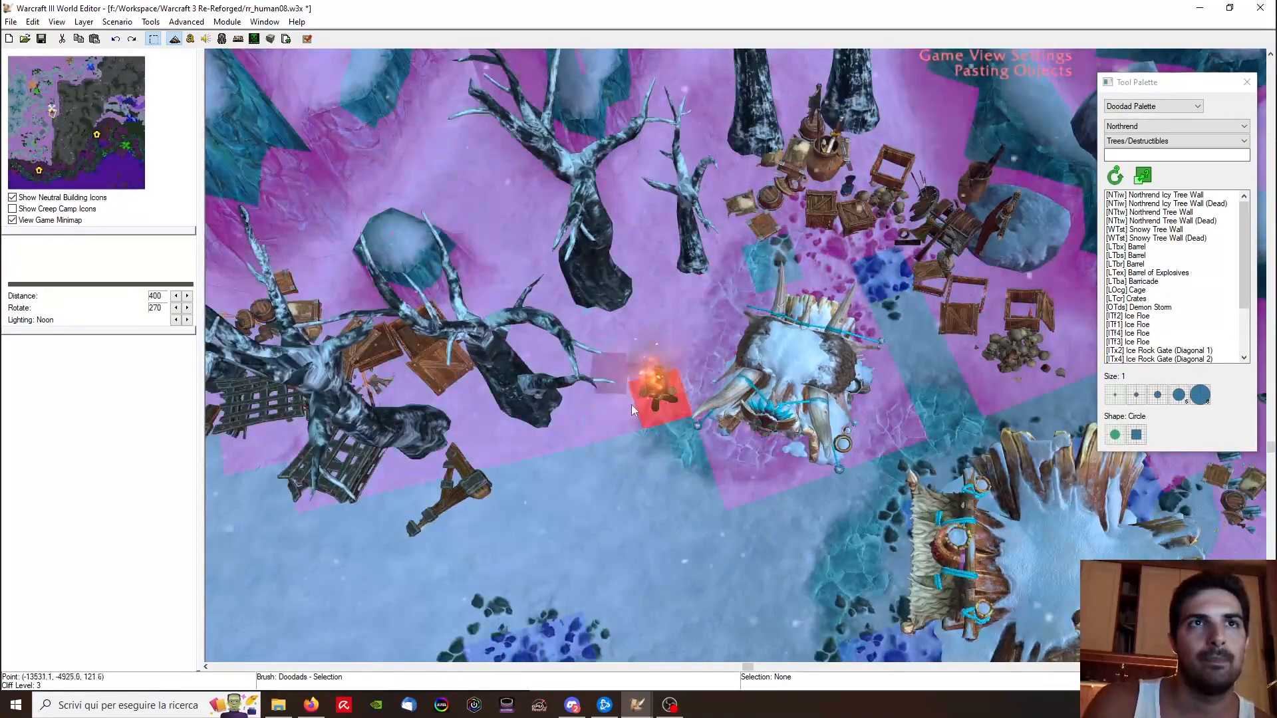
pyautogui.press('p')
pyautogui.moveTo(649, 509); pyautogui.dragTo(621, 433, button='right')
pyautogui.click(647, 442)
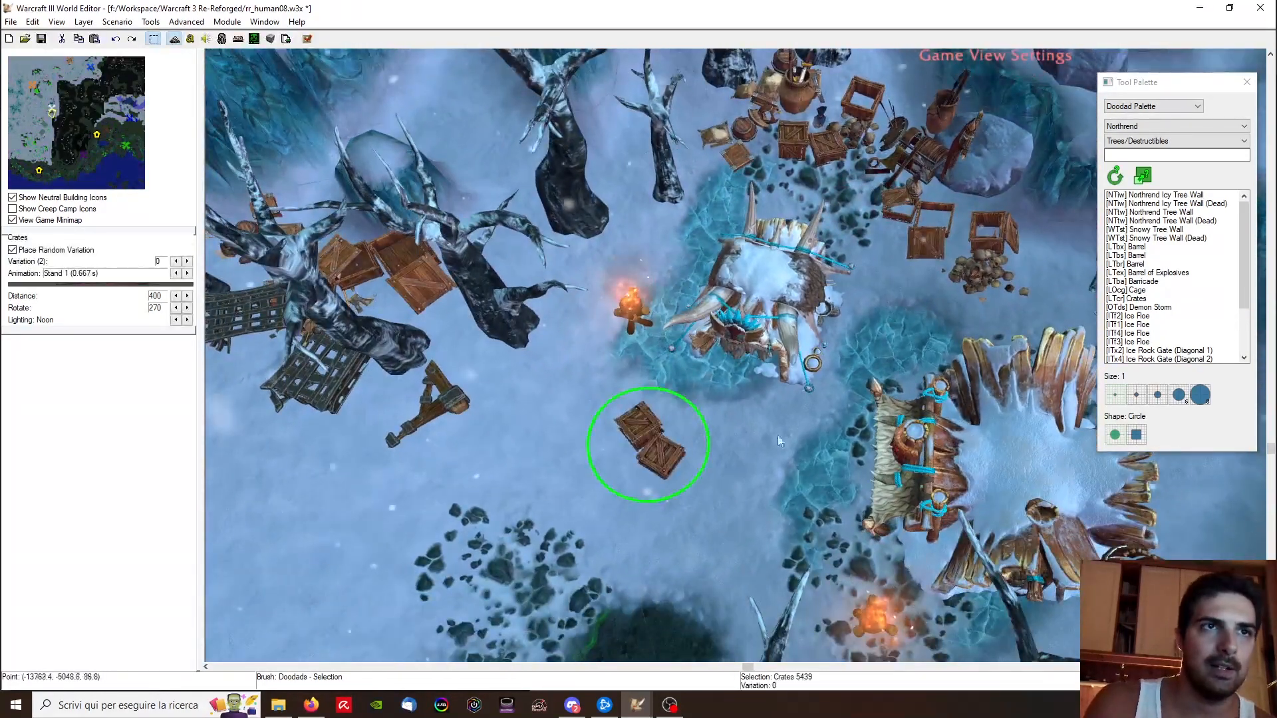
# Step: Cut the duplicate crates from the open snow and show the pathing overlay around the tusked hut
pyautogui.hotkey('ctrl', 'x')
pyautogui.hotkey('ctrl', 'v')
pyautogui.press('p')
pyautogui.moveTo(668, 285); pyautogui.dragTo(958, 252, button='right')
pyautogui.keyDown('ctrl'); pyautogui.moveTo(722, 422); pyautogui.dragTo(792, 308, button='right'); pyautogui.keyUp('ctrl')
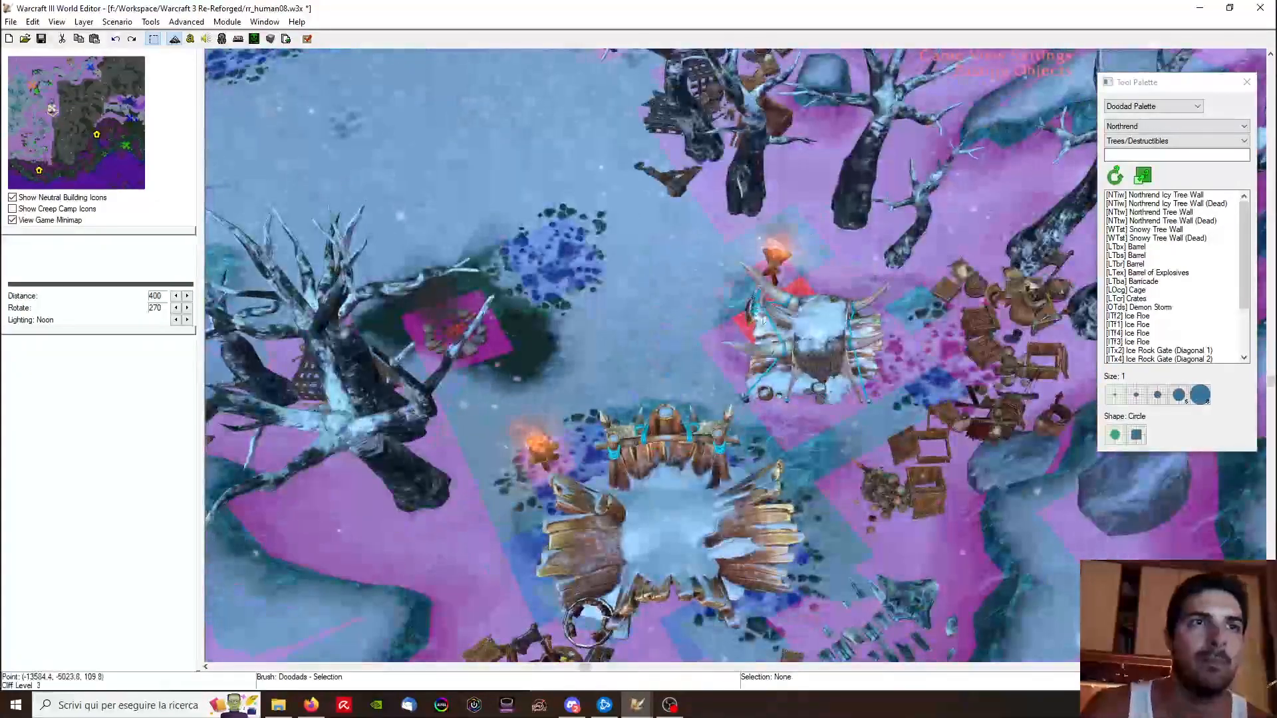
pyautogui.scroll(-3, 679, 339)
pyautogui.scroll(3, 725, 342)
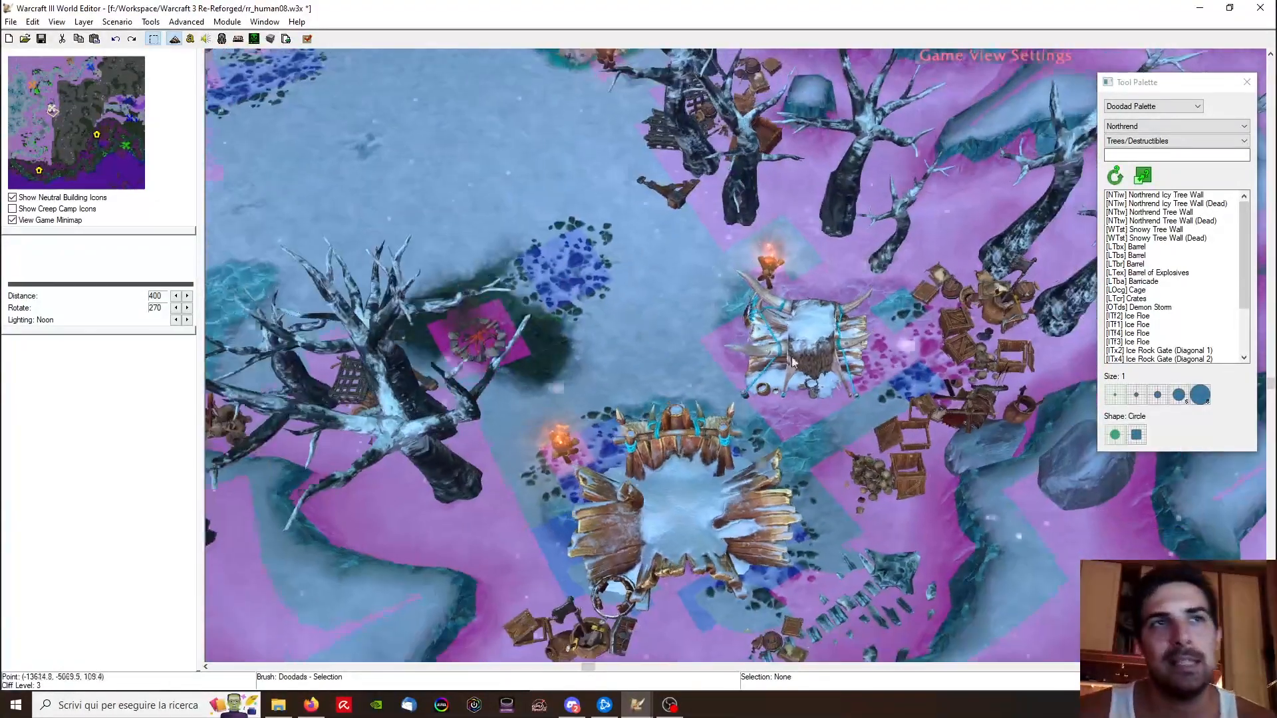
# Step: Examine the village's pathing overlay from the tusked hut past the fire pits and tower to the large wooden hut
pyautogui.keyDown('ctrl'); pyautogui.moveTo(762, 345); pyautogui.dragTo(783, 379, button='right'); pyautogui.keyUp('ctrl')
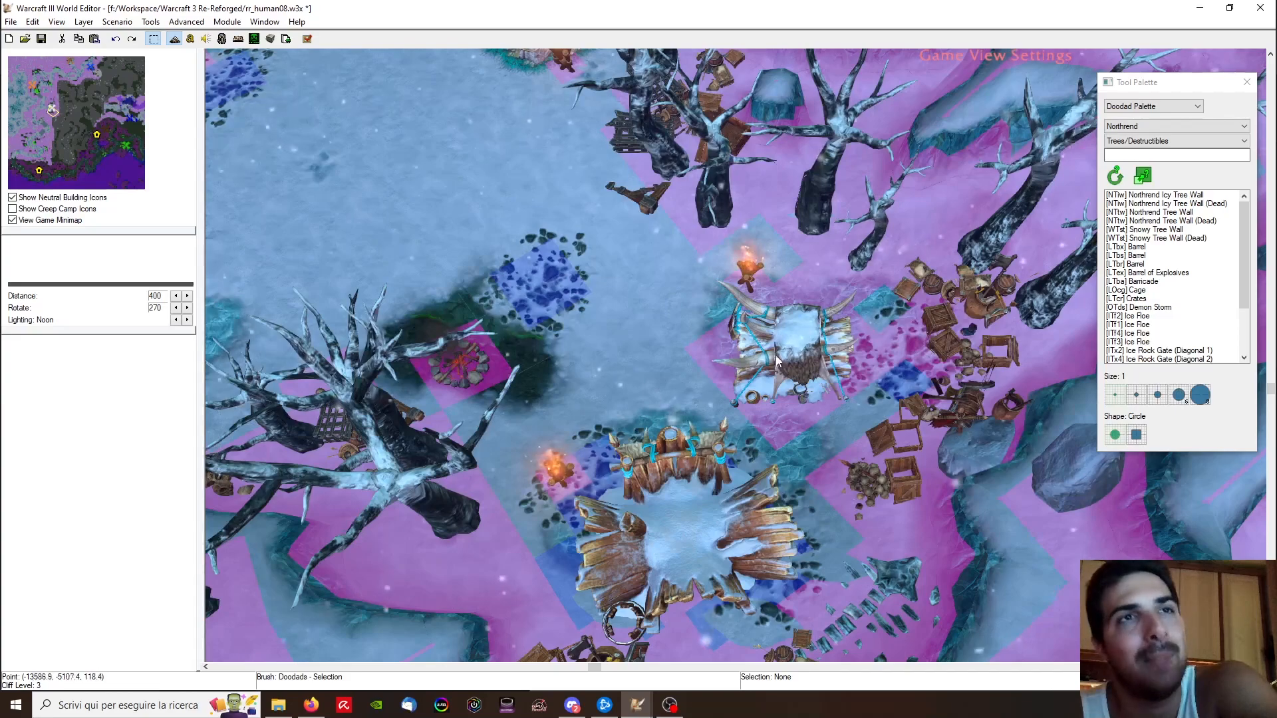
pyautogui.moveTo(467, 197); pyautogui.dragTo(572, 309, button='right')
pyautogui.scroll(-1, 572, 309)
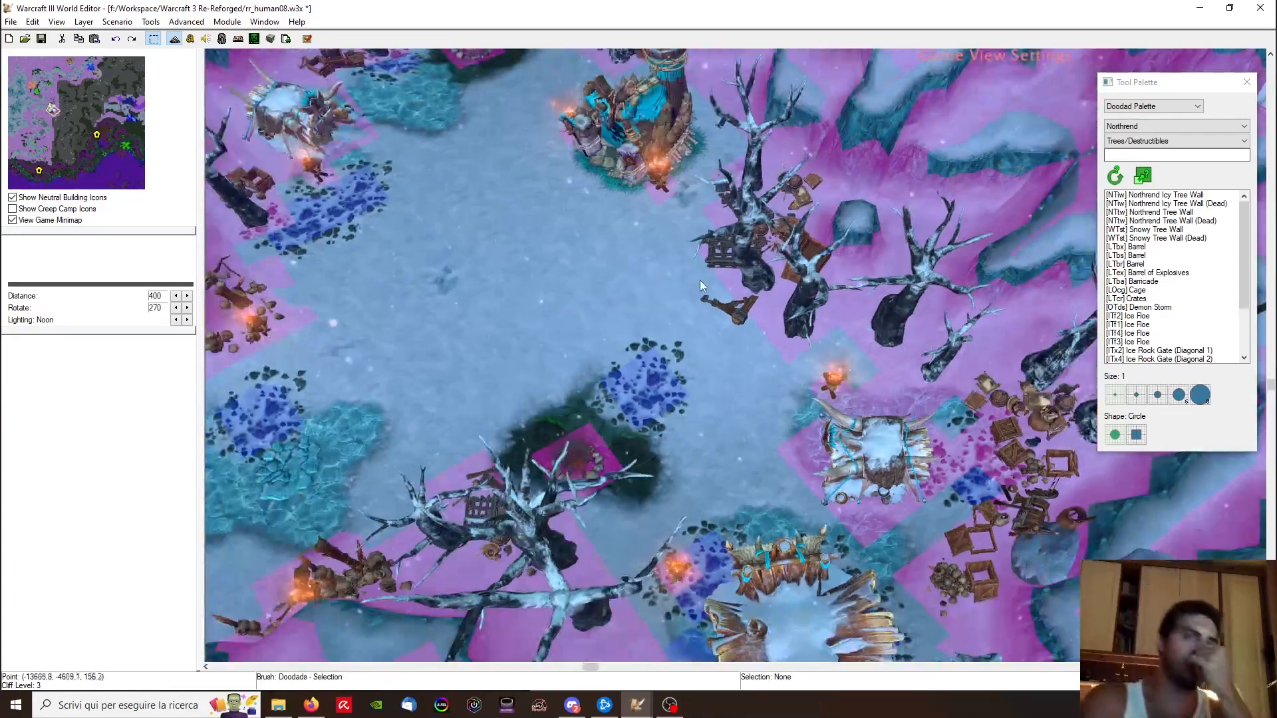
pyautogui.moveTo(793, 416); pyautogui.dragTo(699, 298, button='right')
pyautogui.scroll(1, 699, 298)
pyautogui.moveTo(701, 398); pyautogui.dragTo(776, 395, button='right')
pyautogui.moveTo(636, 353); pyautogui.dragTo(760, 432, button='right')
pyautogui.moveTo(480, 123); pyautogui.dragTo(603, 325, button='right')
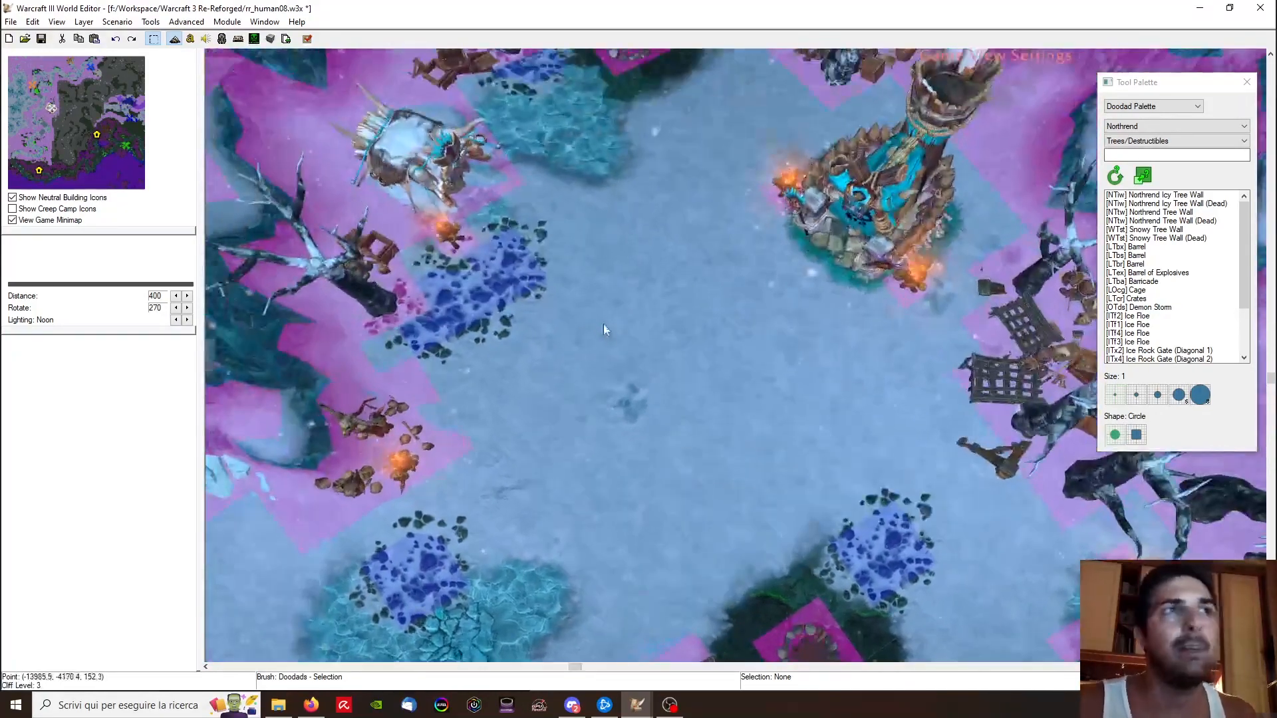
pyautogui.moveTo(589, 198); pyautogui.dragTo(762, 297, button='right')
pyautogui.moveTo(553, 126); pyautogui.dragTo(645, 441, button='right')
pyautogui.moveTo(495, 435)
pyautogui.mouseDown(button='right')
pyautogui.moveTo(615, 437)
pyautogui.moveTo(472, 570)
pyautogui.moveTo(768, 422)
pyautogui.moveTo(796, 258)
pyautogui.moveTo(632, 359)
pyautogui.moveTo(444, 437)
pyautogui.moveTo(517, 321)
pyautogui.moveTo(644, 344)
pyautogui.moveTo(574, 470)
pyautogui.mouseUp(button='right')
pyautogui.scroll(2, 615, 437)
pyautogui.moveTo(748, 414); pyautogui.dragTo(513, 375, button='right')
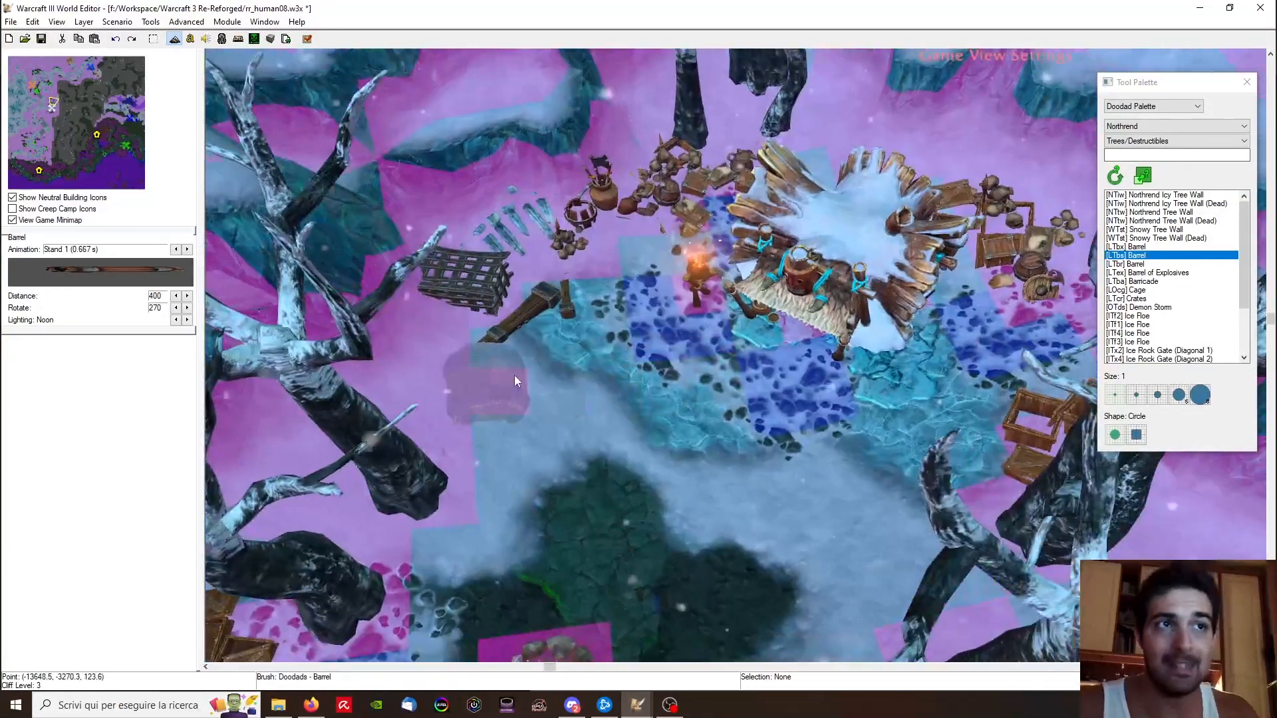
# Step: Place a tilted Barrel beside the trashed cage near the large wooden hut and shrink it slightly
pyautogui.press('space')
pyautogui.click(515, 392)
pyautogui.press('KP_Subtract')
pyautogui.press('KP_Subtract')
pyautogui.press('KP_Subtract')
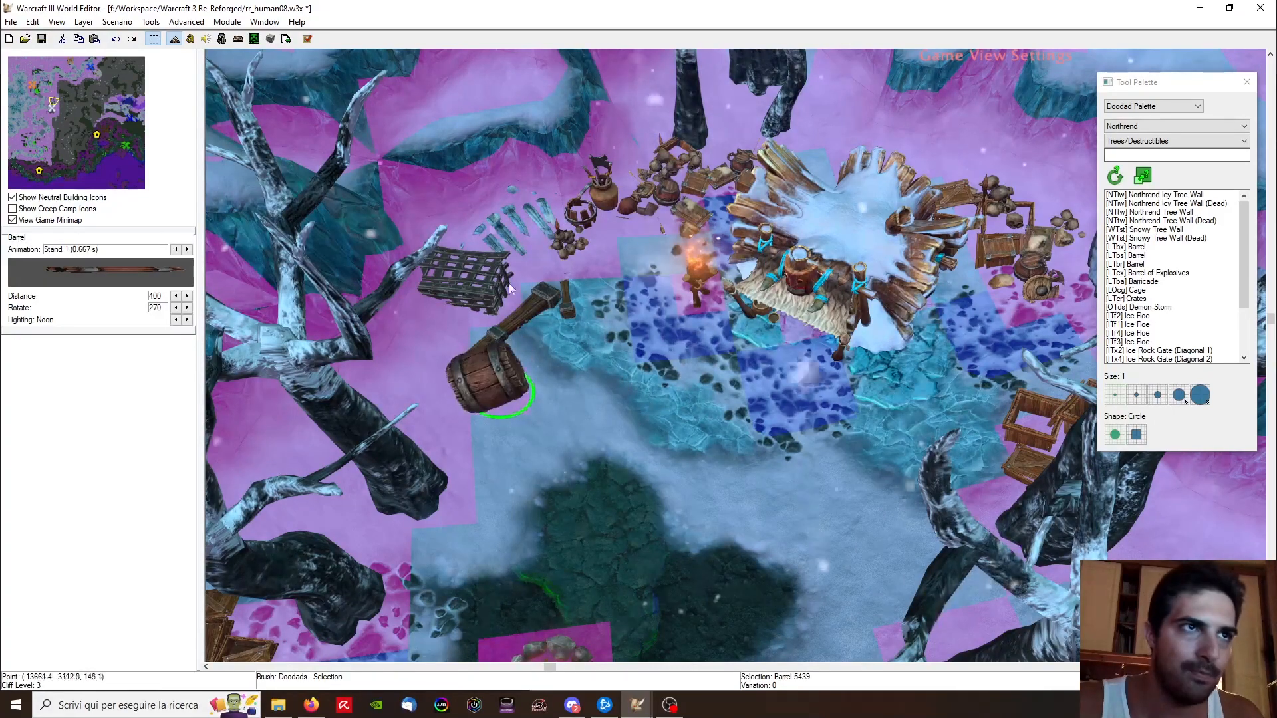
# Step: Move the tilted barrel to the rocky ground between the large hut's prop pile and the empty crates
pyautogui.keyDown('ctrl'); pyautogui.moveTo(581, 408); pyautogui.dragTo(785, 427, button='right'); pyautogui.keyUp('ctrl')
pyautogui.press('Delete')
pyautogui.moveTo(751, 372); pyautogui.dragTo(788, 269, button='right')
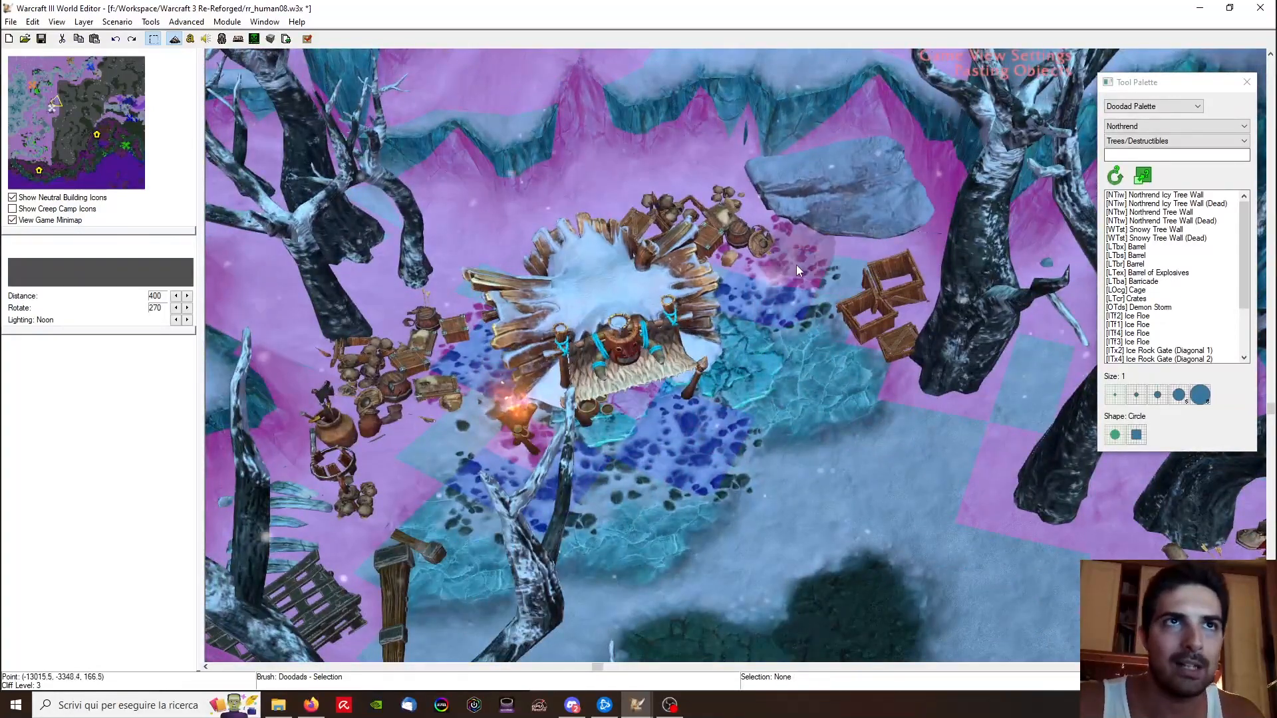
pyautogui.keyDown('ctrl'); pyautogui.moveTo(780, 327); pyautogui.dragTo(840, 465, button='right'); pyautogui.keyUp('ctrl')
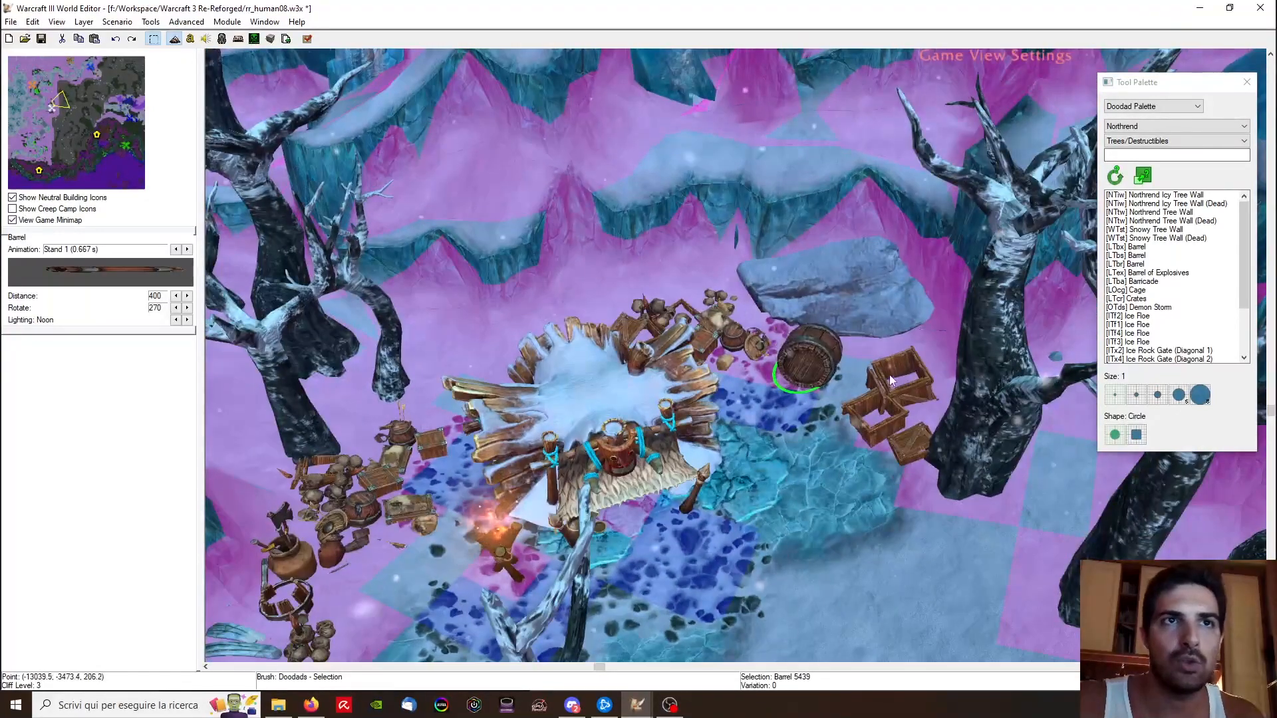
pyautogui.keyDown('ctrl'); pyautogui.click(862, 372); pyautogui.keyUp('ctrl')
pyautogui.keyDown('ctrl'); pyautogui.moveTo(862, 371); pyautogui.dragTo(898, 332, button='right'); pyautogui.keyUp('ctrl')
# Step: Place Crates between the large hut and the empty crates, then turn and shrink them
pyautogui.click(1137, 298)
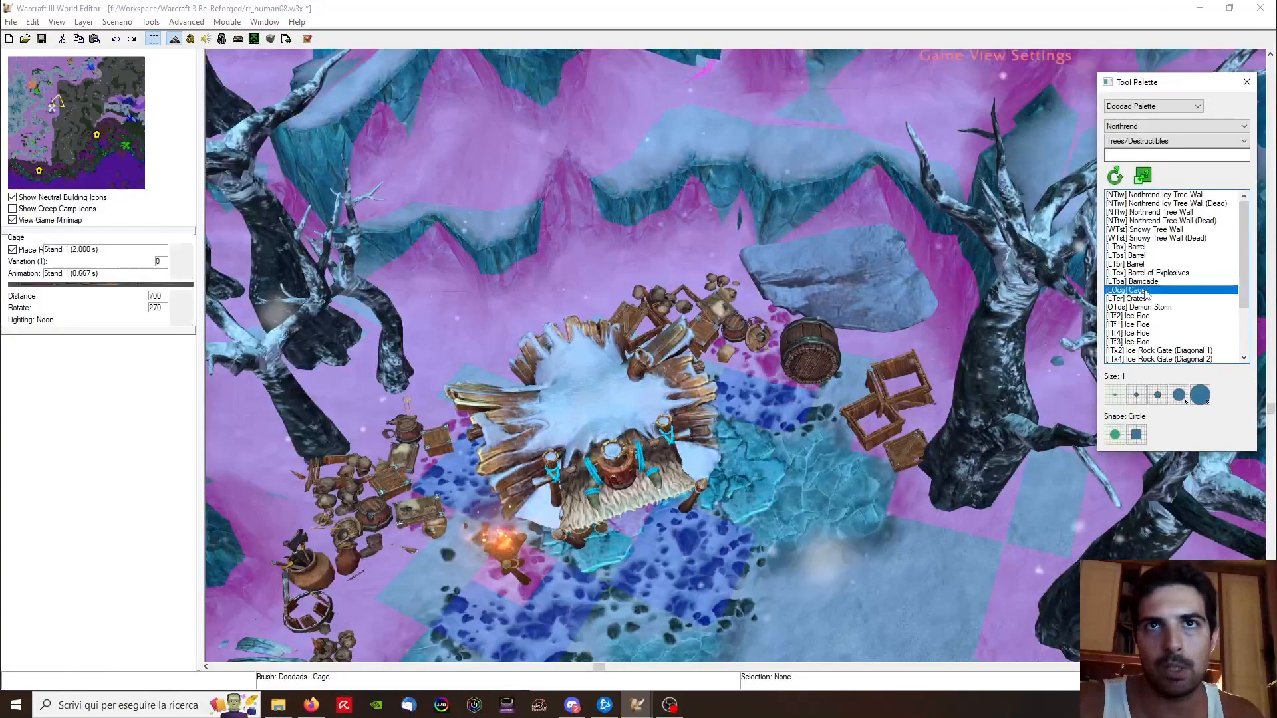
pyautogui.click(782, 431)
pyautogui.press('space')
pyautogui.click(833, 458)
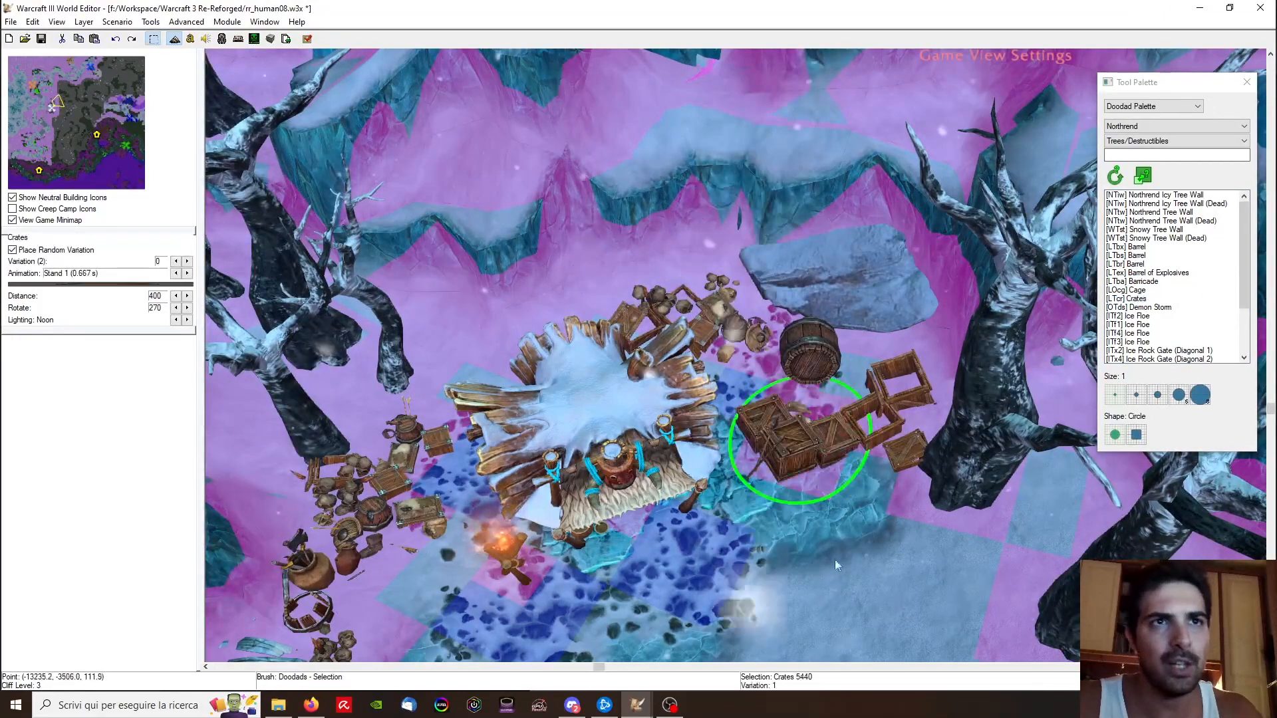
pyautogui.keyDown('ctrl'); pyautogui.click(838, 557); pyautogui.keyUp('ctrl')
pyautogui.press('KP_Subtract')
pyautogui.press('KP_Subtract')
pyautogui.press('KP_Subtract')
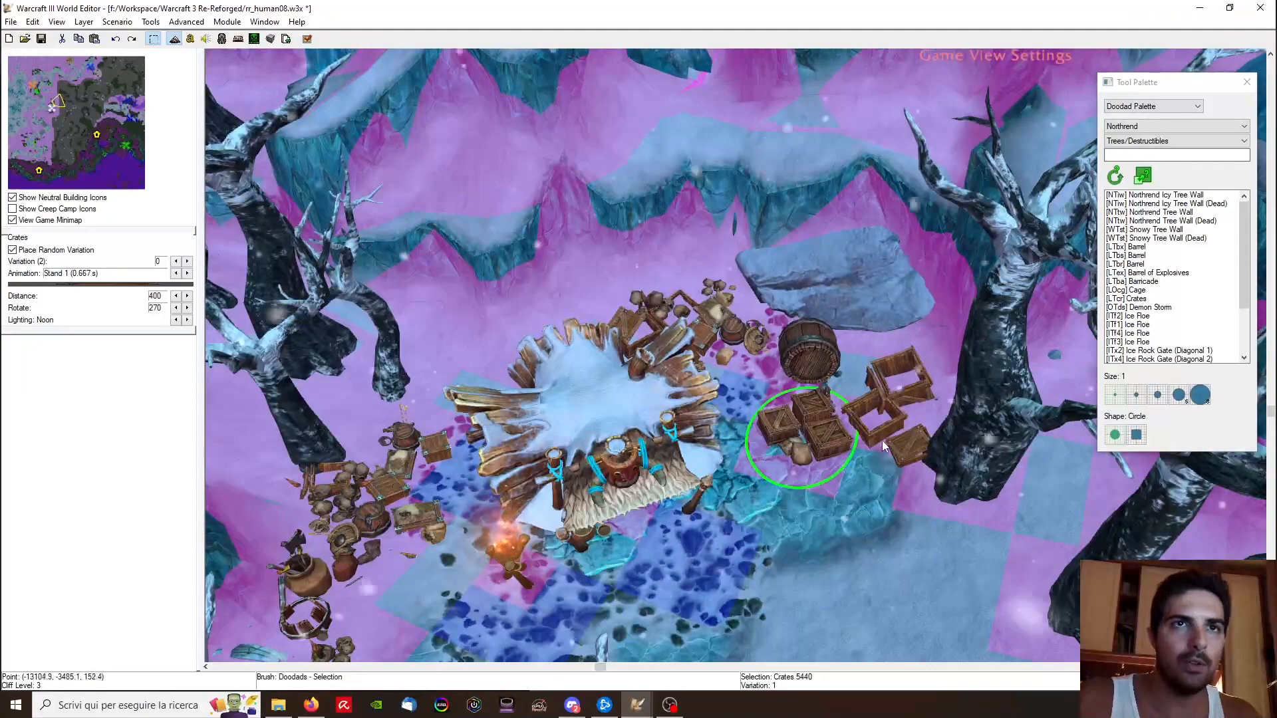
# Step: Shrink the empty crates standing between the new crates and the dead tree
pyautogui.click(885, 439)
pyautogui.press('KP_Subtract')
pyautogui.press('KP_Subtract')
pyautogui.moveTo(884, 437)
pyautogui.keyDown('ctrl'); pyautogui.mouseDown(button='right')
pyautogui.moveTo(826, 350)
pyautogui.moveTo(811, 537)
pyautogui.mouseUp(button='right'); pyautogui.keyUp('ctrl')
# Step: Replace the tilted barrel behind the new crates with the upright LTbr Barrel
pyautogui.click(802, 359)
pyautogui.press('Delete')
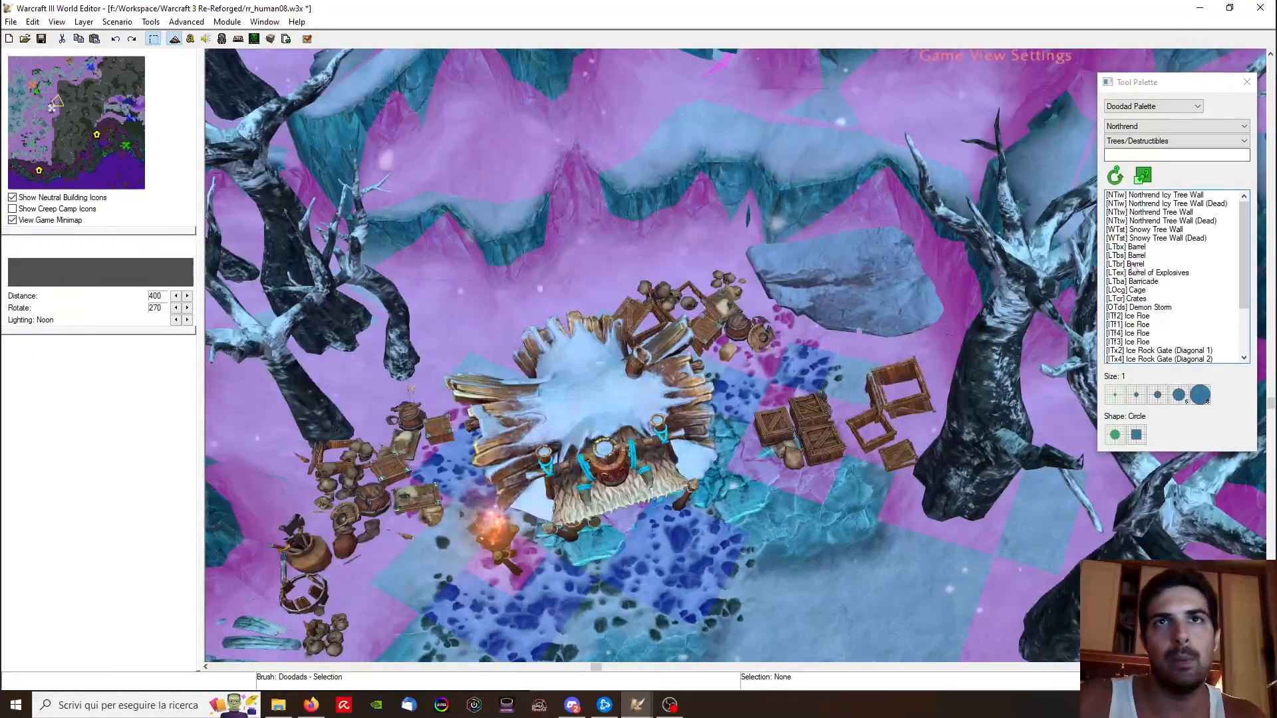
pyautogui.click(1153, 264)
pyautogui.click(803, 369)
pyautogui.rightClick(817, 372)
pyautogui.click(819, 361)
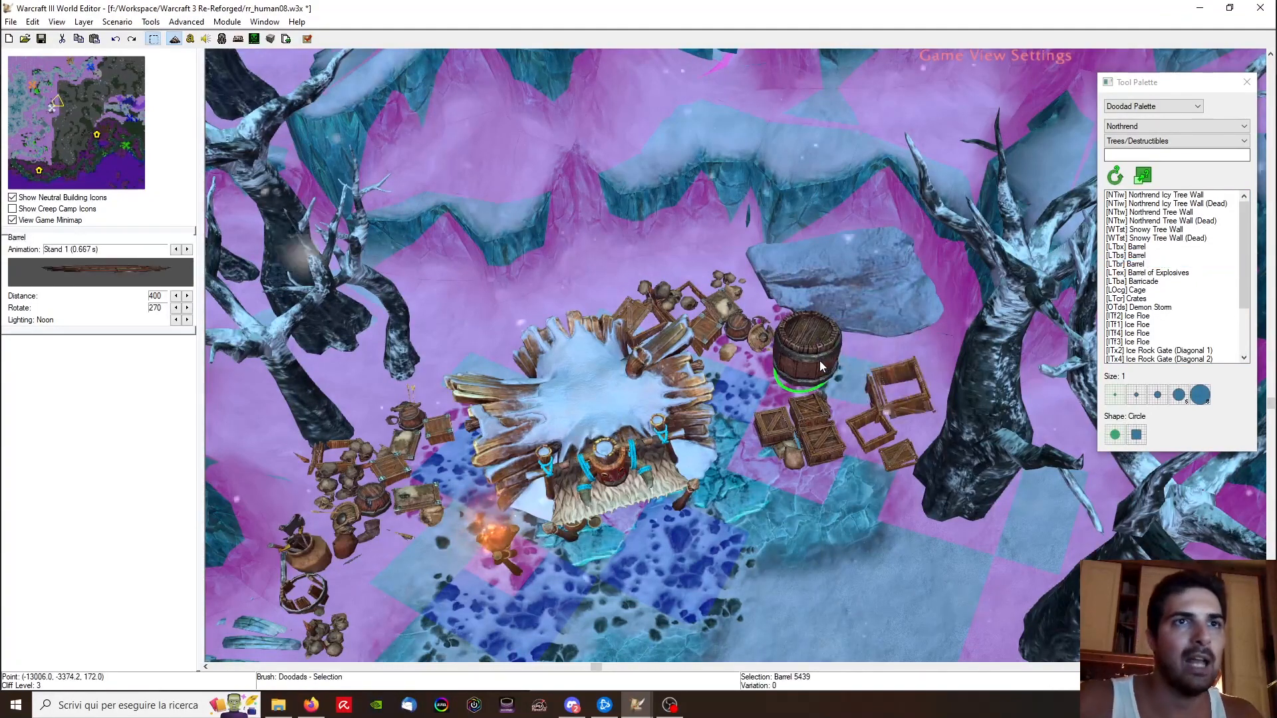
pyautogui.click(1154, 264)
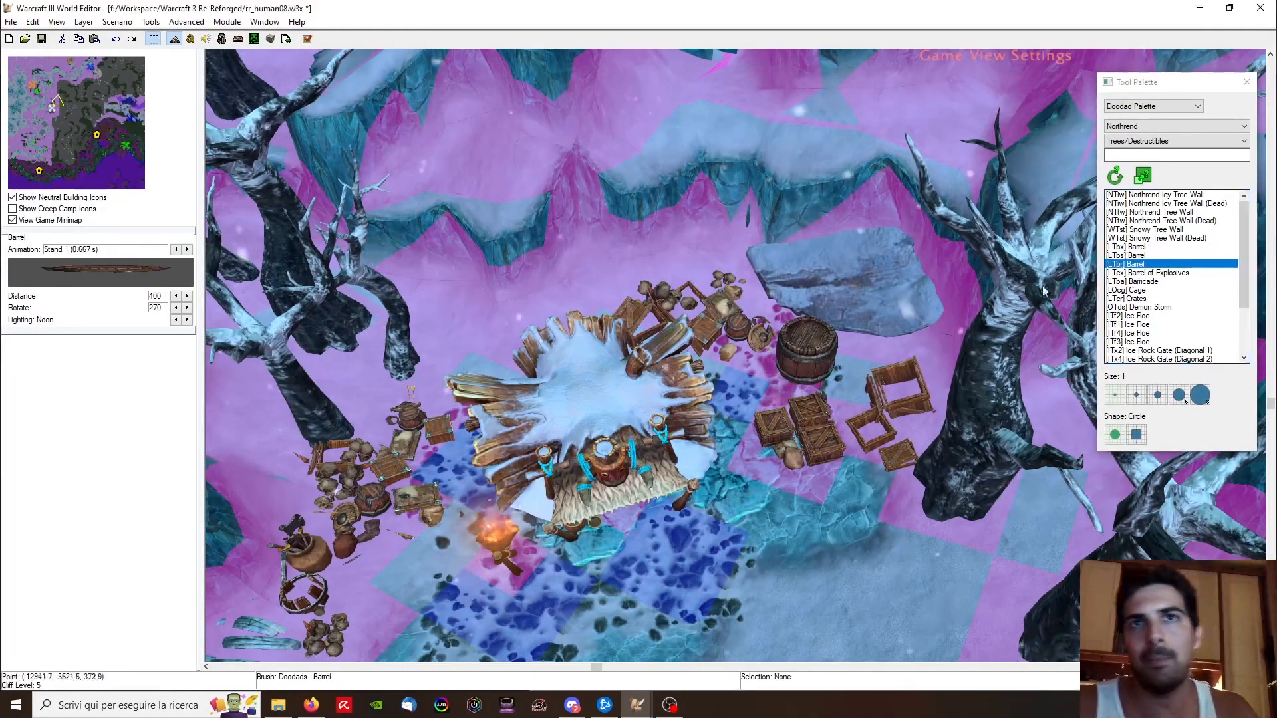
pyautogui.keyDown('ctrl'); pyautogui.moveTo(751, 383); pyautogui.dragTo(728, 388, button='right'); pyautogui.keyUp('ctrl')
pyautogui.moveTo(859, 385)
pyautogui.mouseDown(button='right')
pyautogui.moveTo(871, 423)
pyautogui.moveTo(1071, 464)
pyautogui.moveTo(958, 353)
pyautogui.moveTo(978, 386)
pyautogui.mouseUp(button='right')
# Step: Place another Crates destructible on the snow in front of the large hut, beside the rocky patch
pyautogui.click(1136, 299)
pyautogui.click(782, 383)
pyautogui.press('space')
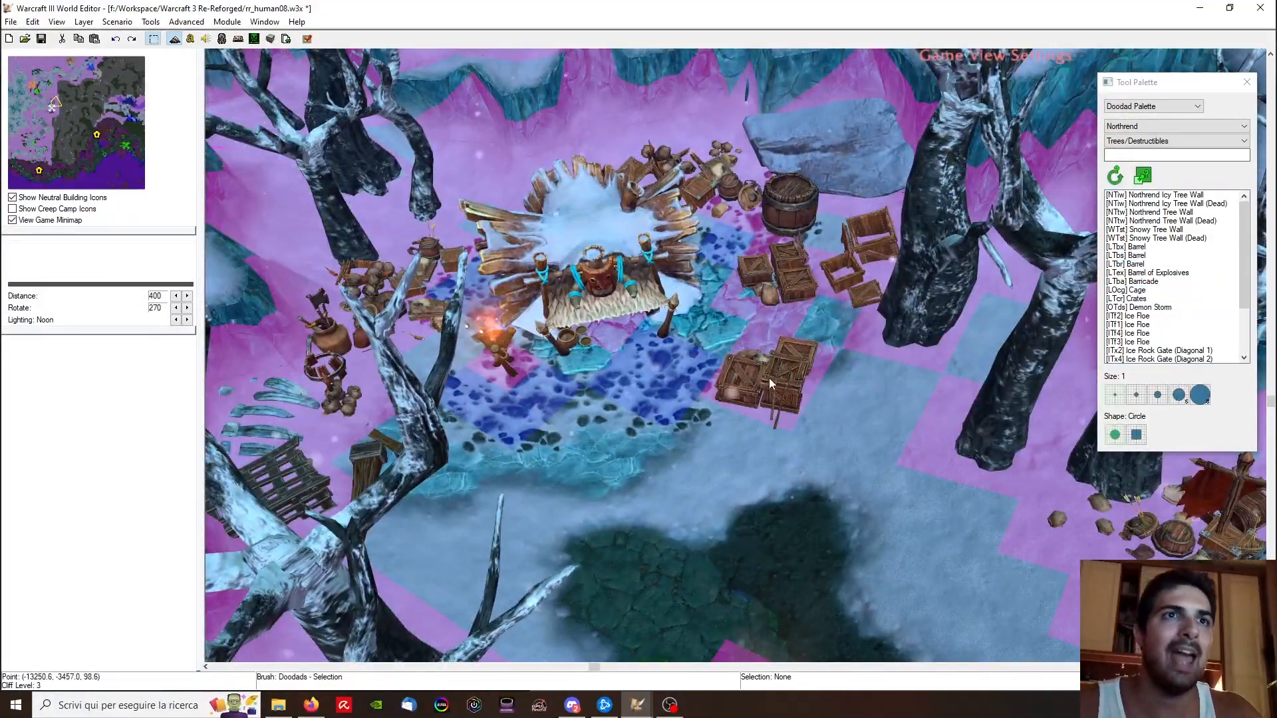
pyautogui.doubleClick(779, 383)
pyautogui.press('Return')
# Step: Cut the newest Crates and paste them on the snow just in front of the other crates beside the large hut
pyautogui.keyDown('ctrl'); pyautogui.moveTo(801, 358); pyautogui.dragTo(890, 470, button='right'); pyautogui.keyUp('ctrl')
pyautogui.click(794, 457)
pyautogui.click(782, 380)
pyautogui.scroll(-2, 798, 433)
pyautogui.hotkey('ctrl', 'x')
pyautogui.scroll(-2, 755, 501)
pyautogui.hotkey('ctrl', 'v')
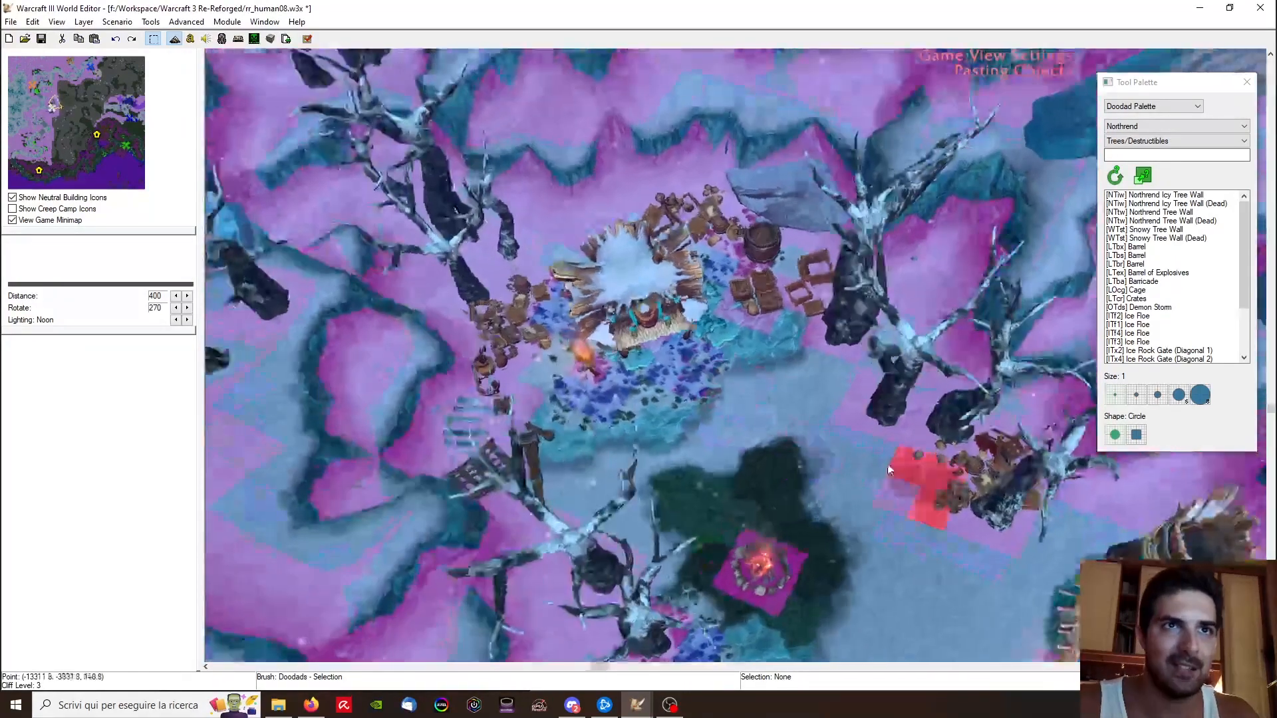
pyautogui.scroll(3, 890, 470)
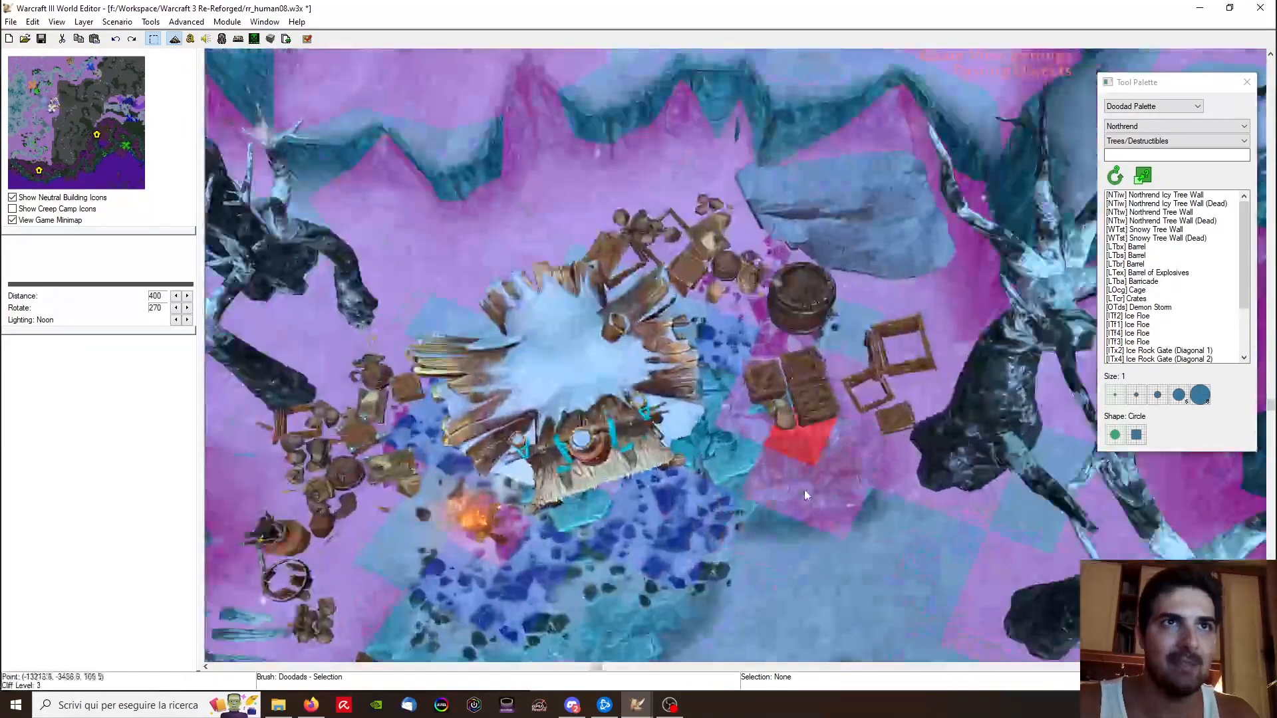
pyautogui.click(823, 519)
# Step: Move the empty crates back toward the flat rock and the dead tree
pyautogui.moveTo(878, 350); pyautogui.dragTo(898, 306)
pyautogui.moveTo(883, 390); pyautogui.dragTo(903, 343)
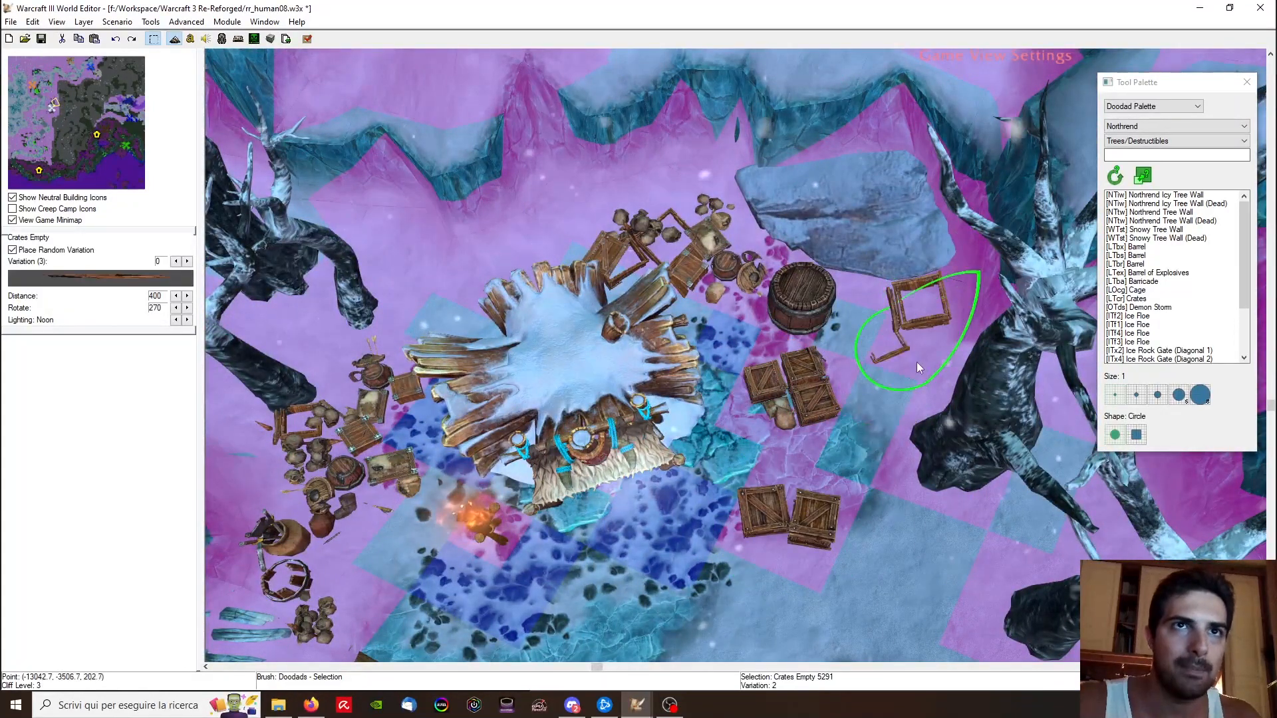
pyautogui.moveTo(920, 384)
pyautogui.keyDown('ctrl'); pyautogui.mouseDown(button='right')
pyautogui.moveTo(982, 366)
pyautogui.moveTo(920, 363)
pyautogui.mouseUp(button='right'); pyautogui.keyUp('ctrl')
pyautogui.moveTo(920, 363); pyautogui.dragTo(980, 387)
# Step: Move the front Crates into the gap beside the empty crates and turn them to a new angle
pyautogui.click(800, 454)
pyautogui.moveTo(853, 404); pyautogui.dragTo(891, 366)
pyautogui.keyDown('ctrl'); pyautogui.click(858, 501); pyautogui.keyUp('ctrl')
pyautogui.scroll(-3, 821, 502)
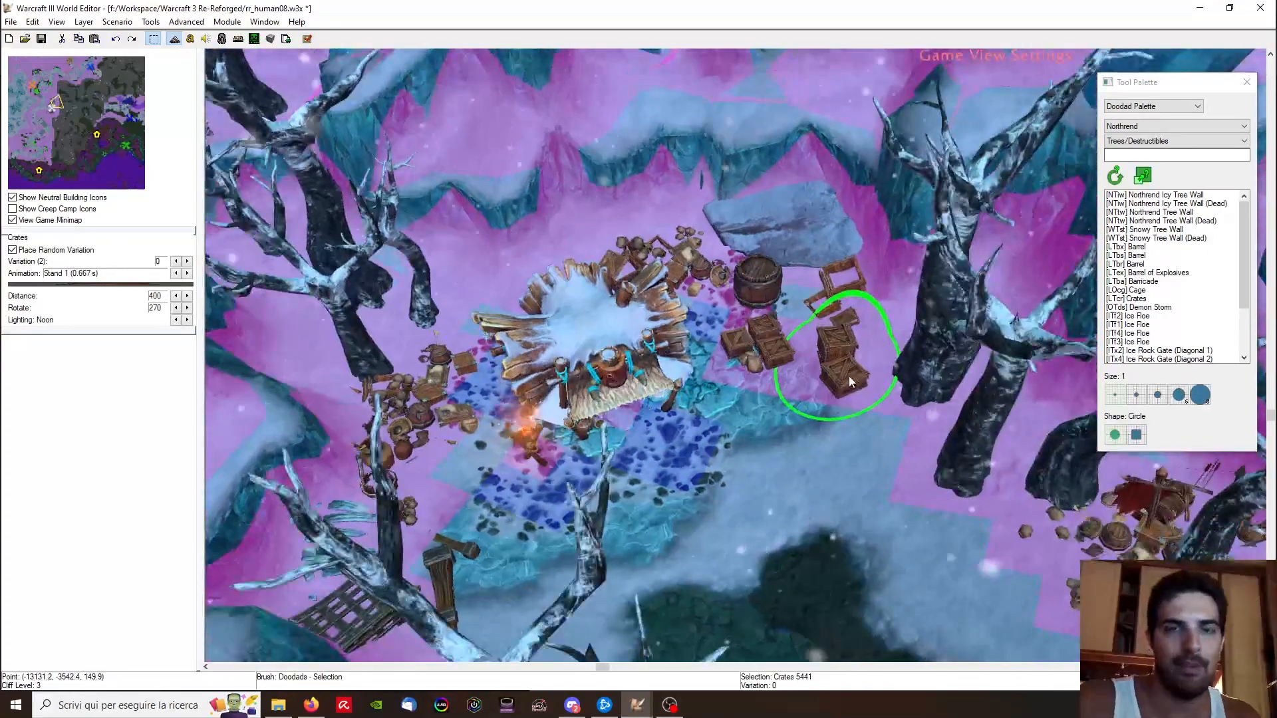
pyautogui.scroll(-1, 845, 393)
pyautogui.click(785, 478)
# Step: Turn the Crates closest to the large hut to a different angle
pyautogui.scroll(-3, 764, 465)
pyautogui.keyDown('ctrl'); pyautogui.moveTo(731, 432); pyautogui.dragTo(711, 332, button='right'); pyautogui.keyUp('ctrl')
pyautogui.scroll(4, 782, 364)
pyautogui.click(783, 364)
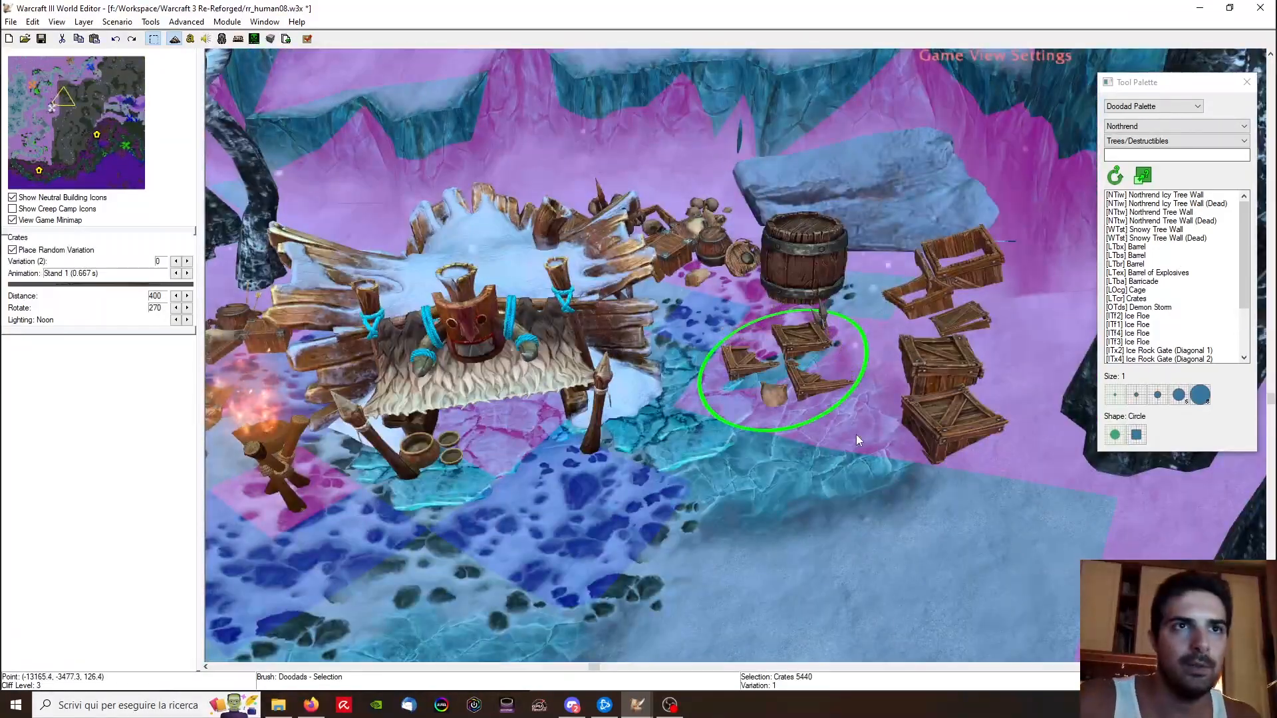
pyautogui.keyDown('ctrl'); pyautogui.moveTo(856, 459); pyautogui.dragTo(748, 455); pyautogui.keyUp('ctrl')
pyautogui.keyDown('ctrl'); pyautogui.moveTo(721, 466); pyautogui.dragTo(1064, 166, button='right'); pyautogui.keyUp('ctrl')
# Step: Smooth the terrain height around the crates beside the large hut with a size 1 circle brush
pyautogui.click(1142, 106)
pyautogui.click(1138, 116)
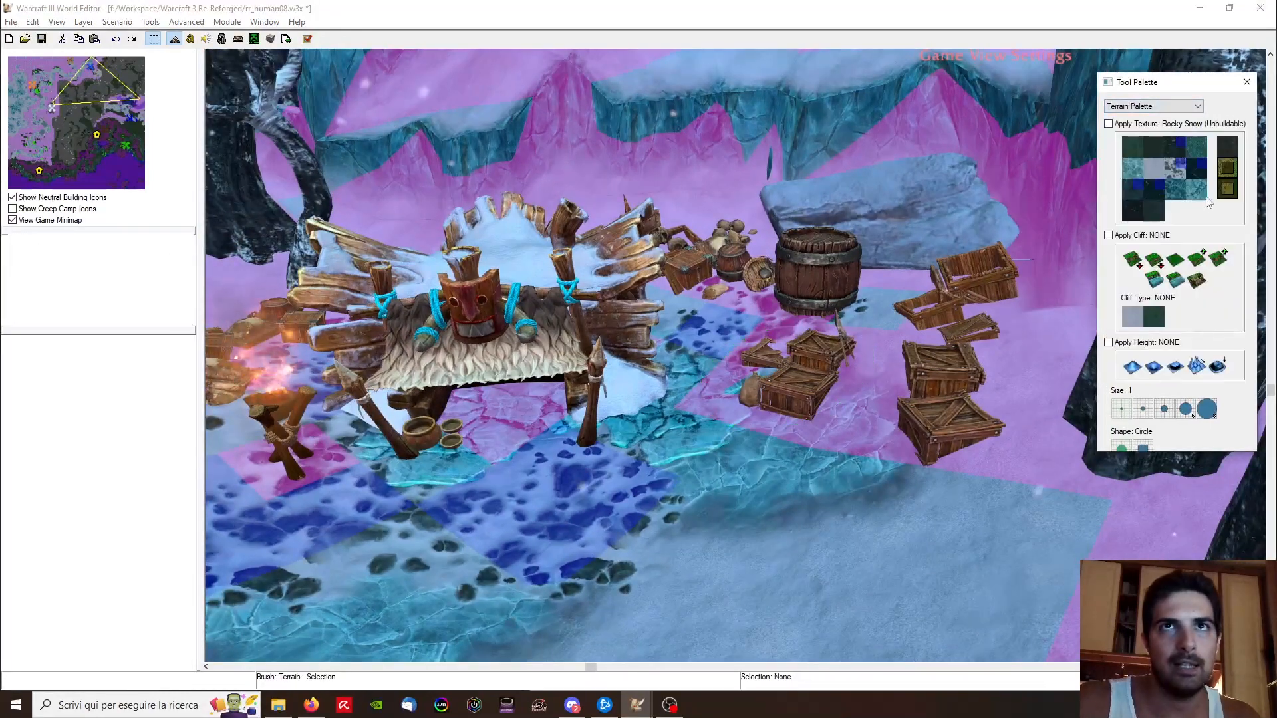
pyautogui.click(1217, 366)
pyautogui.keyDown('ctrl'); pyautogui.moveTo(815, 454); pyautogui.dragTo(803, 384, button='right'); pyautogui.keyUp('ctrl')
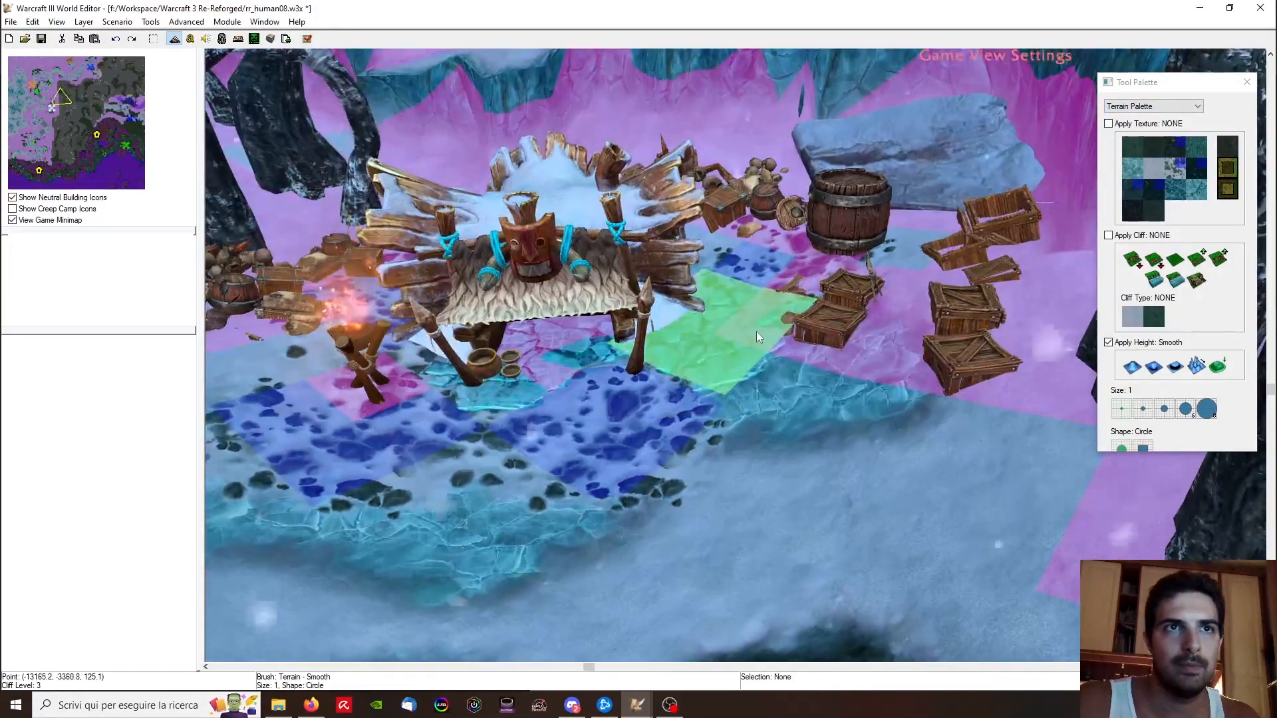
pyautogui.click(1152, 107)
pyautogui.click(1151, 127)
pyautogui.scroll(2, 865, 346)
pyautogui.click(849, 324)
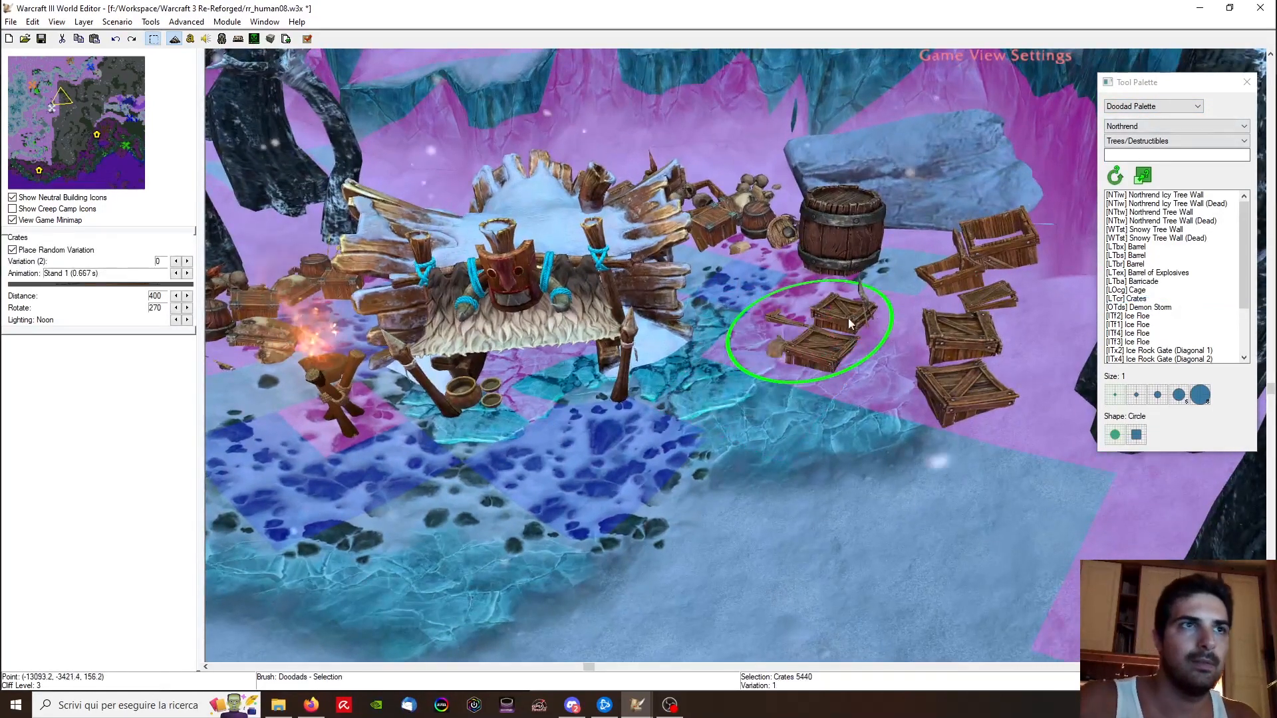
pyautogui.keyDown('ctrl'); pyautogui.moveTo(849, 323); pyautogui.dragTo(841, 346, button='right'); pyautogui.keyUp('ctrl')
pyautogui.click(1160, 106)
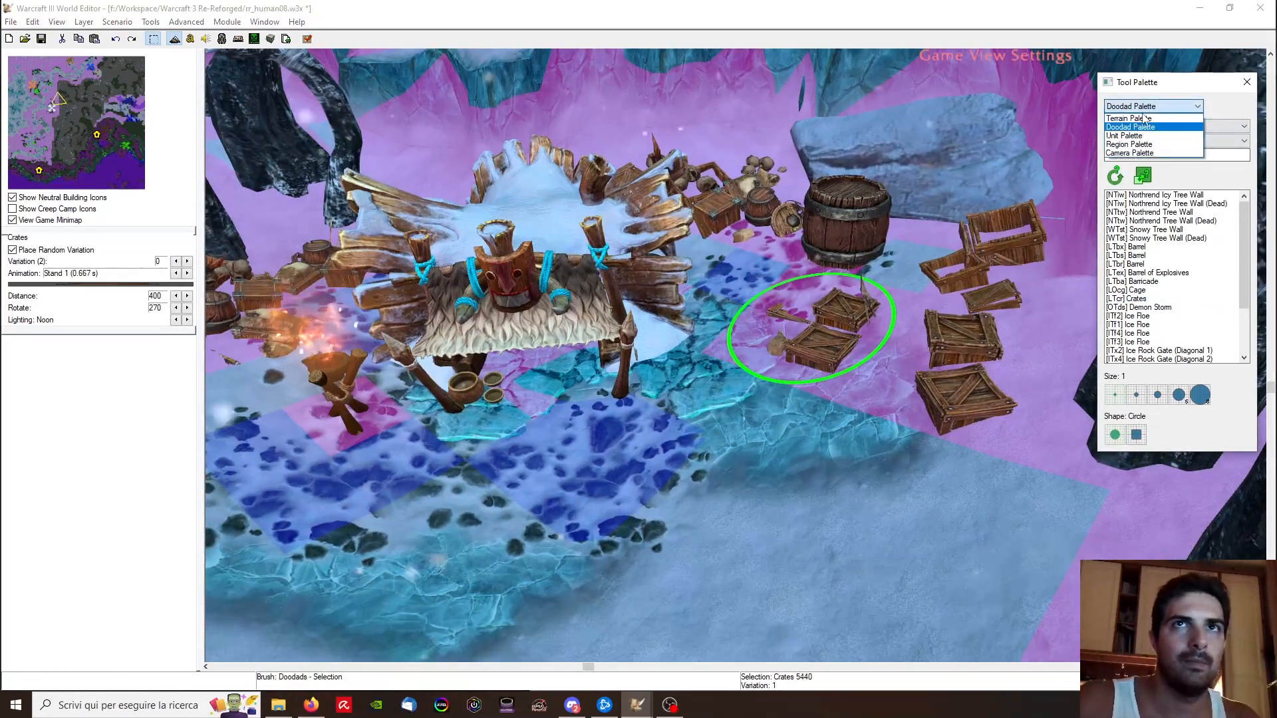
pyautogui.click(1152, 117)
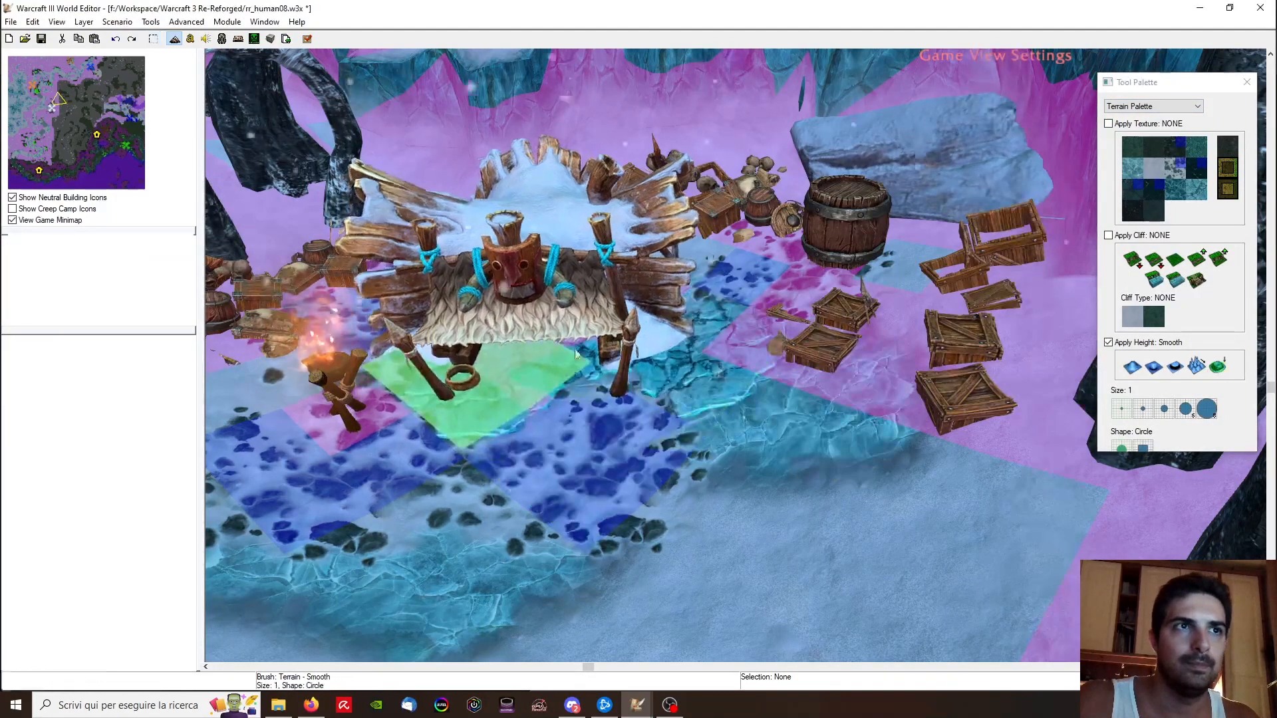
pyautogui.keyDown('ctrl'); pyautogui.moveTo(766, 421); pyautogui.dragTo(814, 431, button='right'); pyautogui.keyUp('ctrl')
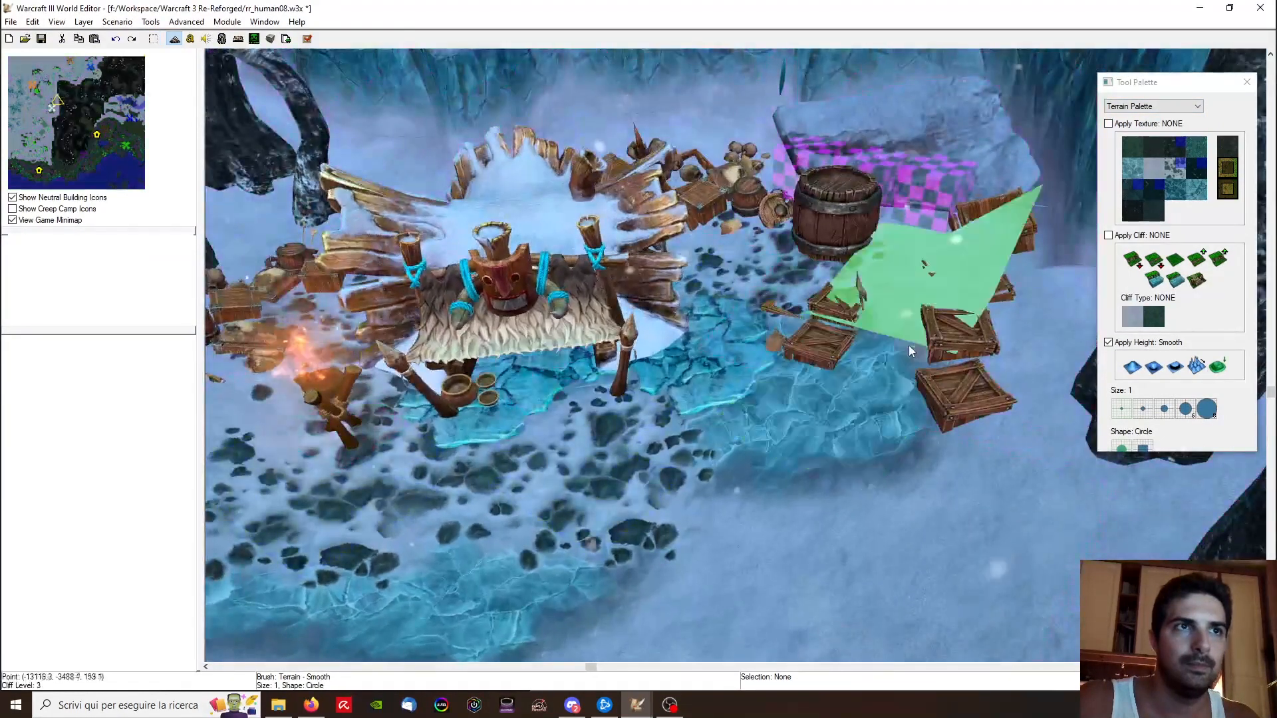
pyautogui.rightClick(1027, 185)
# Step: Paint ground texture from the front of the large hut across to the neighbouring crates
pyautogui.click(1160, 106)
pyautogui.click(1137, 119)
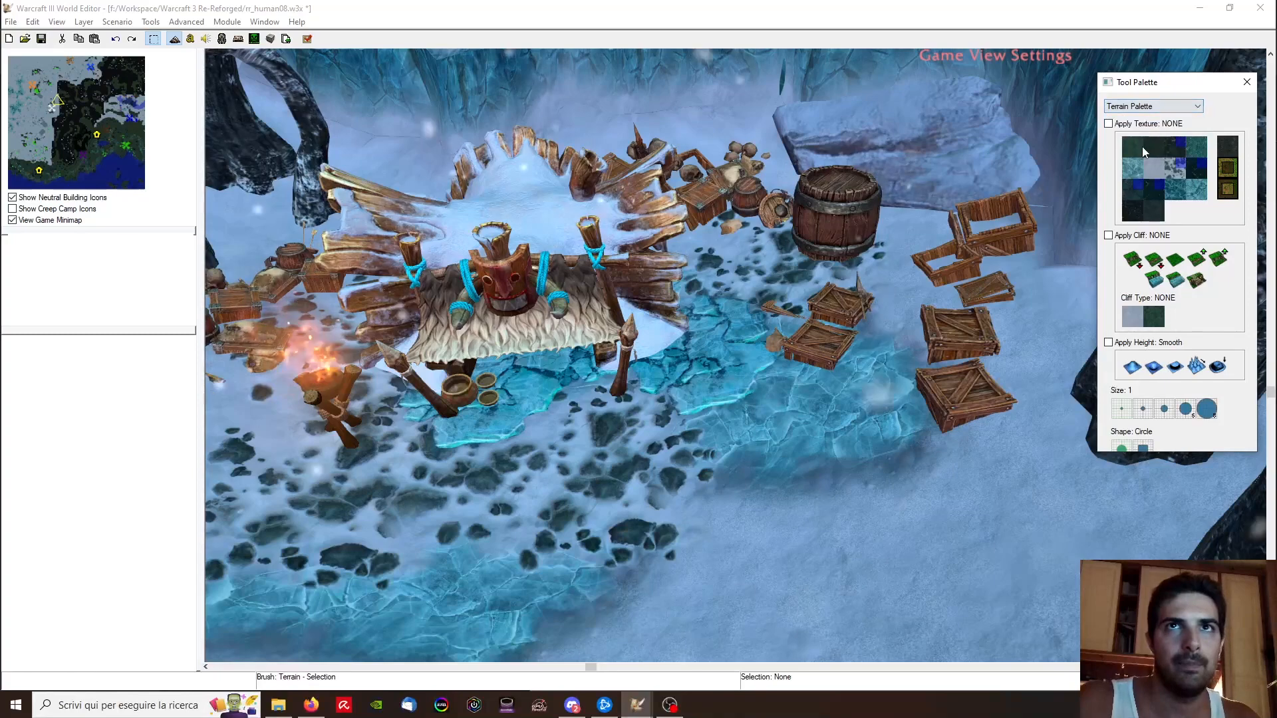
pyautogui.click(1152, 168)
pyautogui.keyDown('ctrl'); pyautogui.moveTo(698, 301); pyautogui.dragTo(689, 333, button='right'); pyautogui.keyUp('ctrl')
pyautogui.moveTo(618, 359)
pyautogui.mouseDown()
pyautogui.moveTo(492, 382)
pyautogui.moveTo(803, 360)
pyautogui.mouseUp()
pyautogui.moveTo(804, 375)
pyautogui.keyDown('ctrl'); pyautogui.mouseDown(button='right')
pyautogui.moveTo(894, 273)
pyautogui.moveTo(904, 234)
pyautogui.moveTo(864, 254)
pyautogui.mouseUp(button='right'); pyautogui.keyUp('ctrl')
pyautogui.rightClick(864, 254)
pyautogui.click(1165, 107)
pyautogui.click(1139, 126)
# Step: Select both Crates beside the large hut and examine how they fit in with the surrounding village
pyautogui.click(823, 361)
pyautogui.keyDown('shift'); pyautogui.click(928, 367); pyautogui.keyUp('shift')
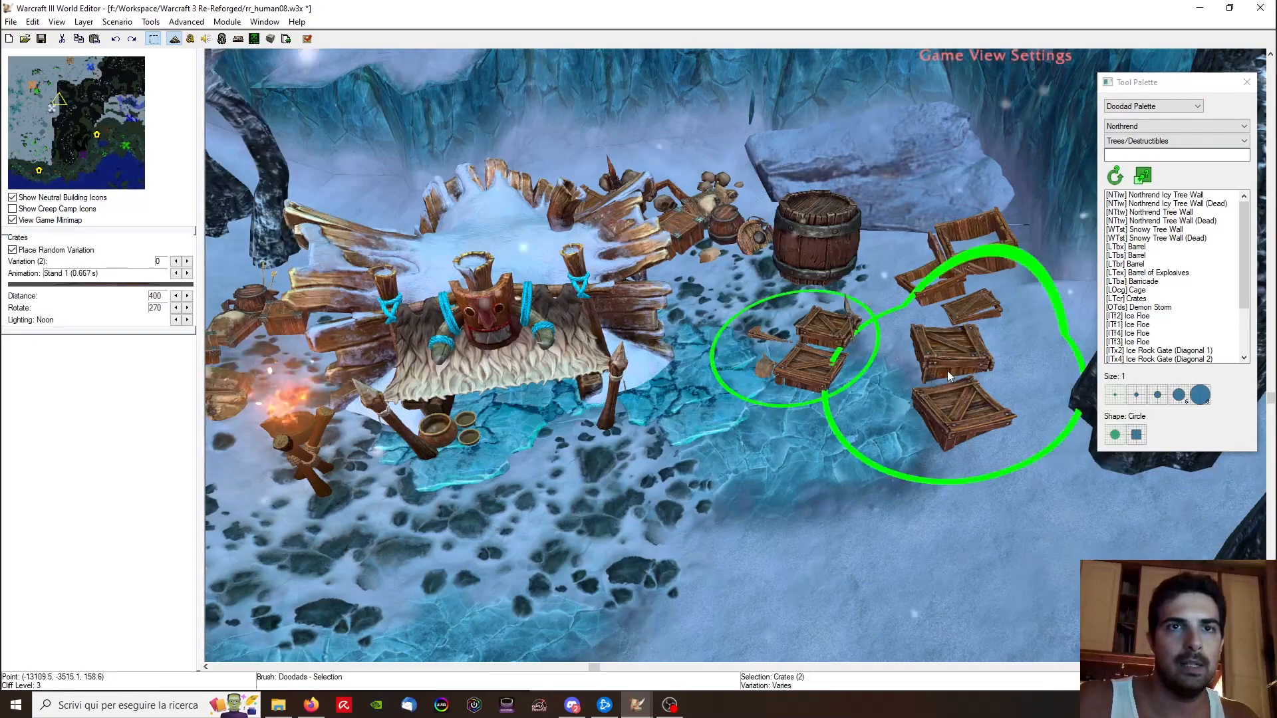
pyautogui.scroll(-6, 903, 494)
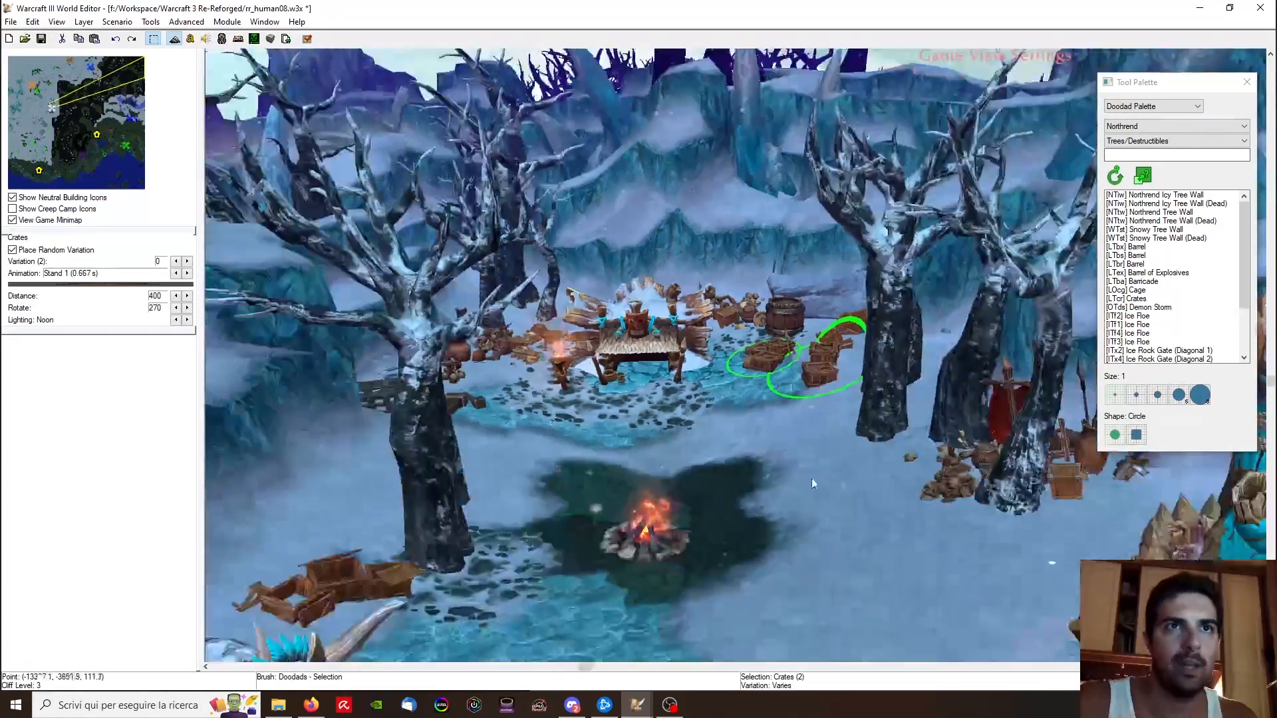
pyautogui.click(812, 479)
pyautogui.scroll(-5, 811, 479)
pyautogui.keyDown('ctrl'); pyautogui.moveTo(811, 478); pyautogui.dragTo(566, 278, button='right'); pyautogui.keyUp('ctrl')
pyautogui.keyDown('ctrl'); pyautogui.moveTo(960, 361); pyautogui.dragTo(773, 380, button='right'); pyautogui.keyUp('ctrl')
# Step: Place an LTbs Barrel on the rocky patch beside the dead tree, near the small hut and the ice spikes
pyautogui.scroll(3, 730, 380)
pyautogui.click(1154, 273)
pyautogui.click(1147, 265)
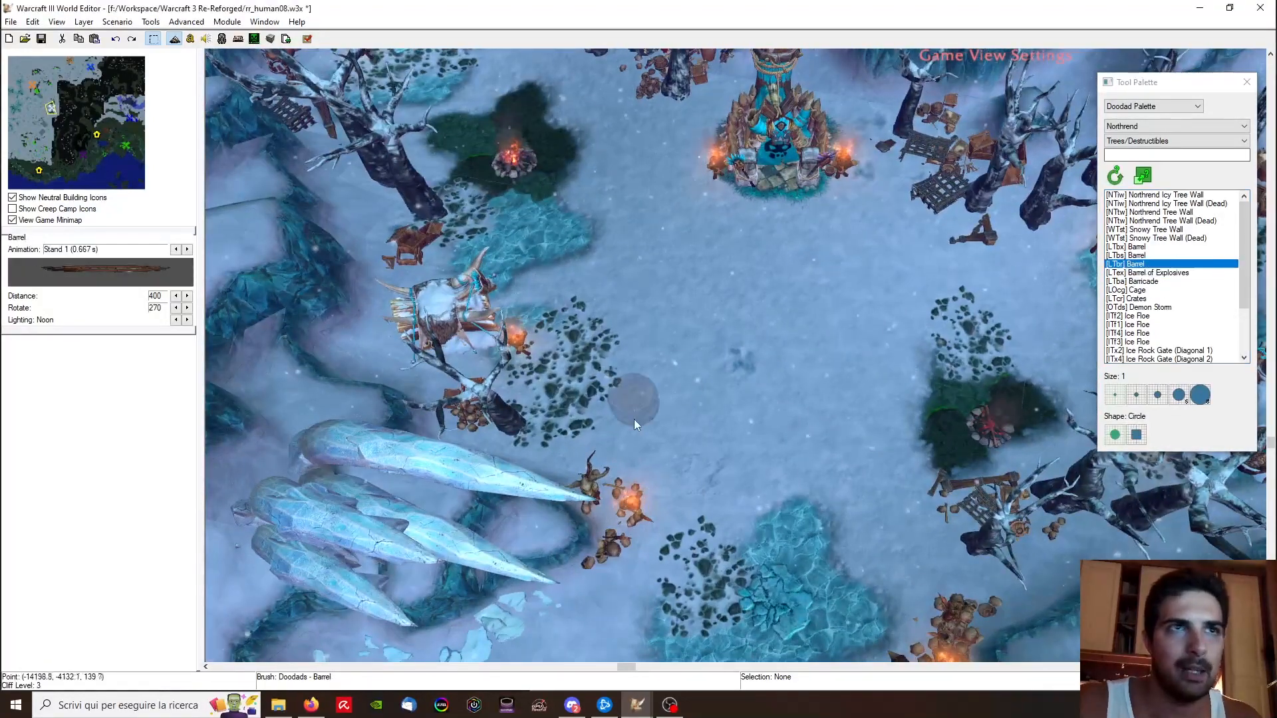
pyautogui.scroll(-1, 637, 416)
pyautogui.moveTo(636, 417); pyautogui.dragTo(717, 410, button='right')
pyautogui.scroll(2, 718, 413)
pyautogui.press('Up')
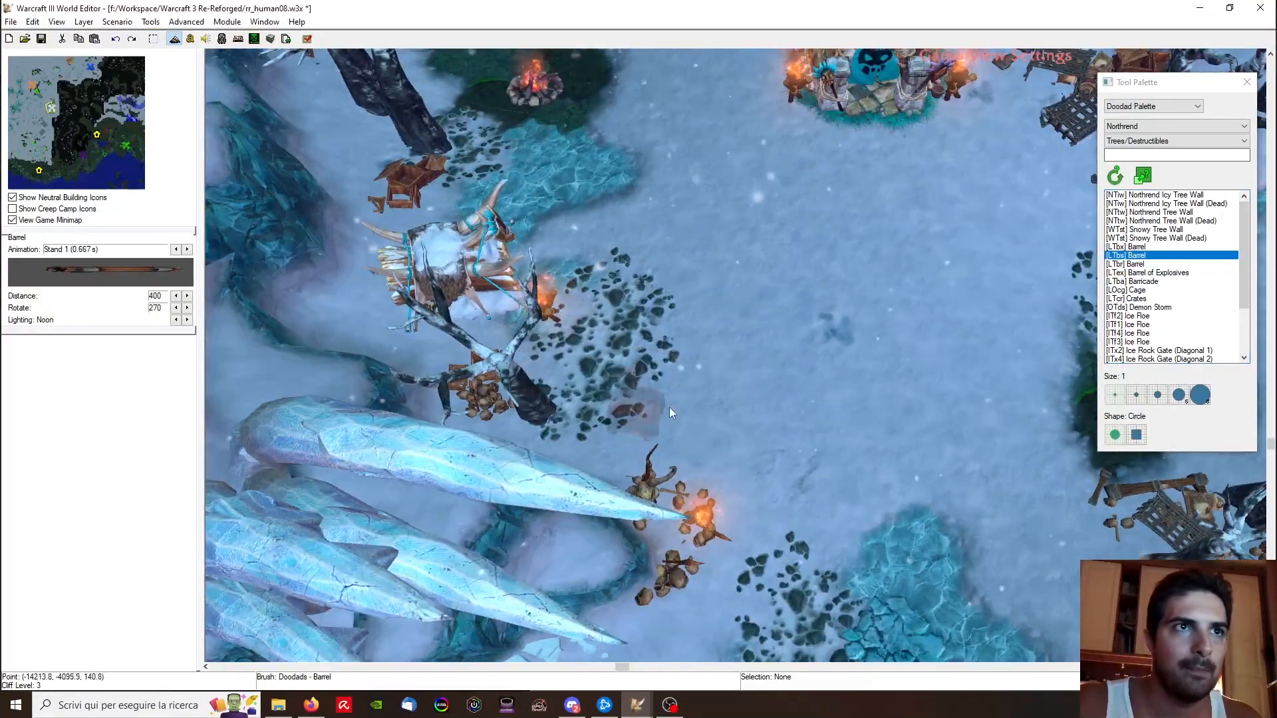
pyautogui.click(601, 403)
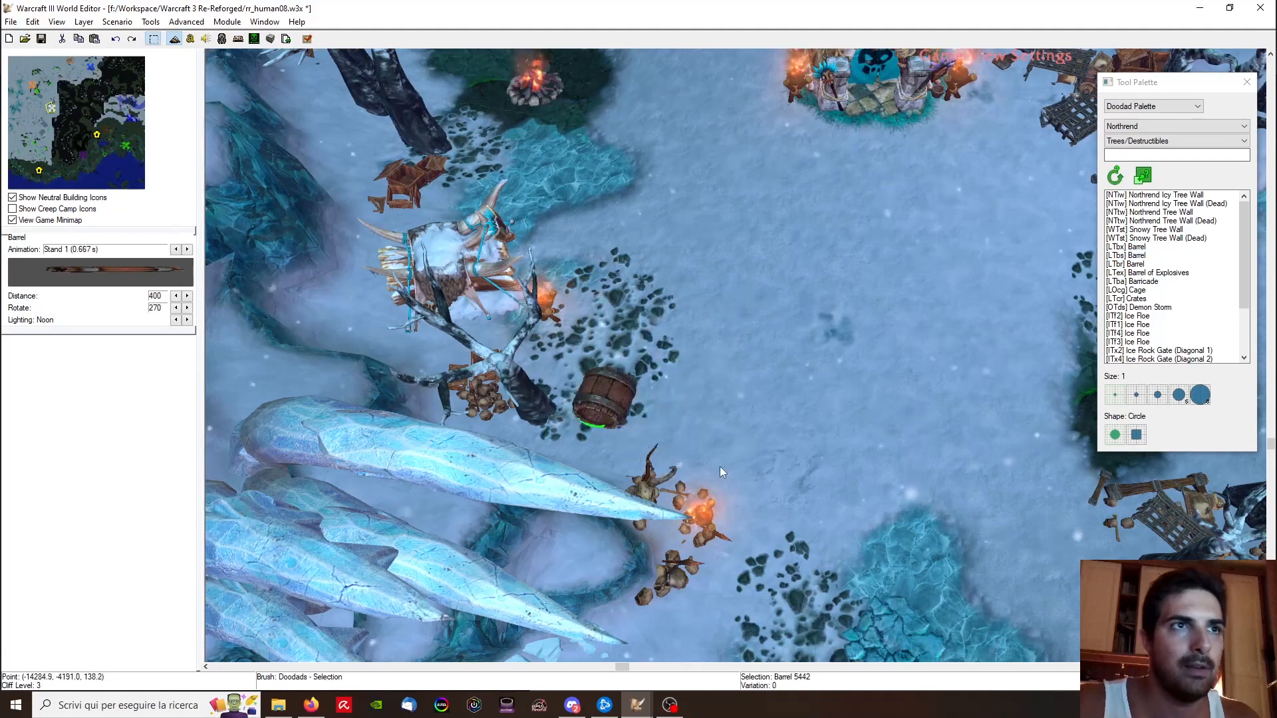
pyautogui.press('space')
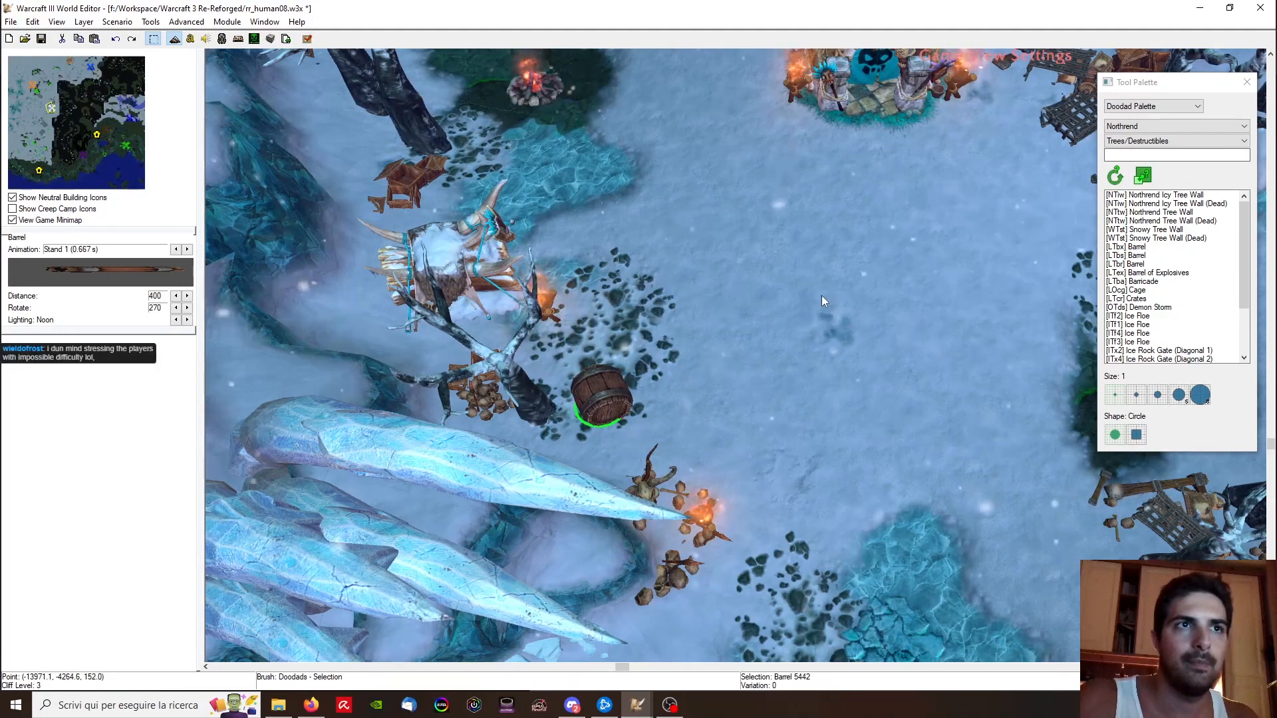
# Step: Place Crates on the snow near the new barrel and shift them closer to the tip of the ice spikes
pyautogui.click(1126, 299)
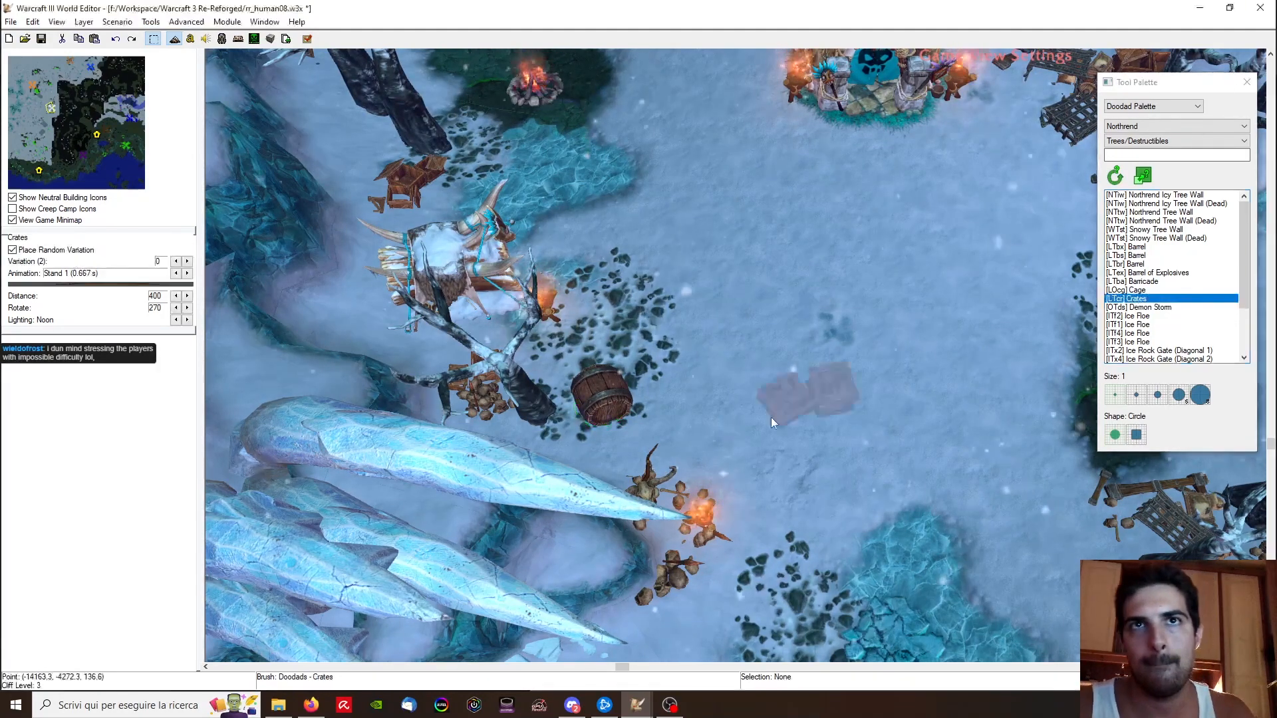
pyautogui.click(701, 431)
pyautogui.press('space')
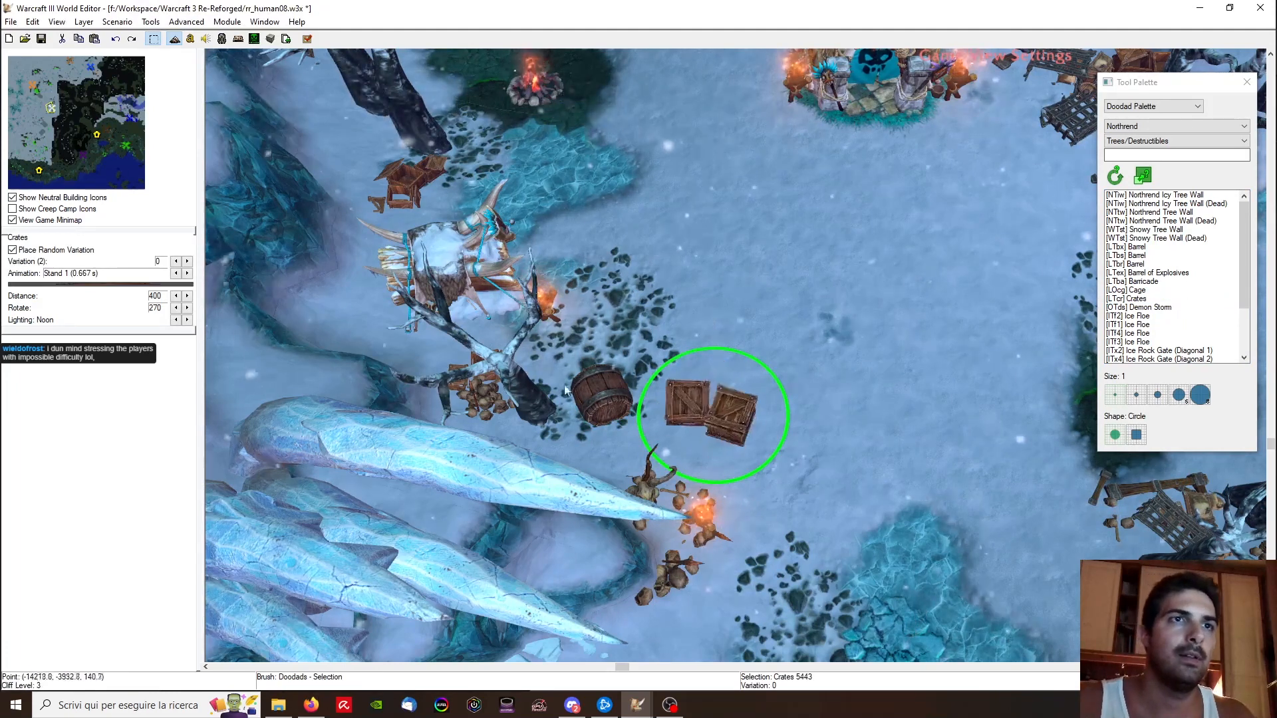
pyautogui.press('Delete')
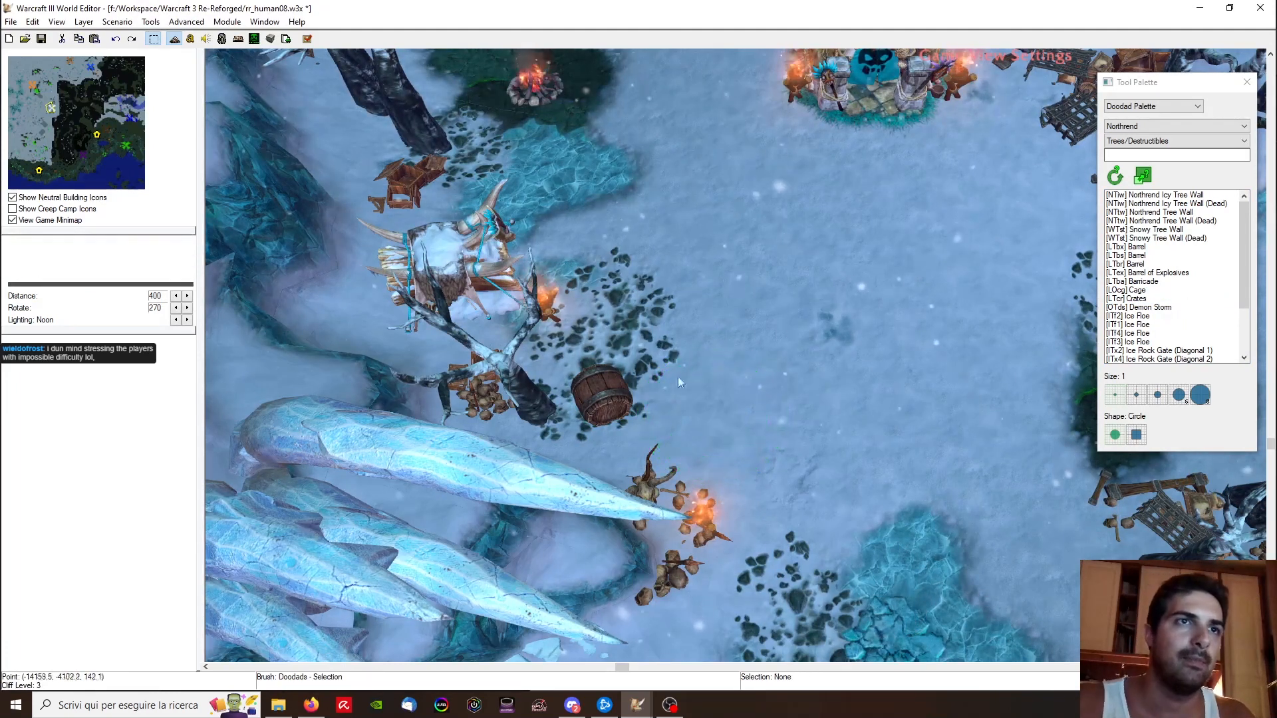
pyautogui.click(649, 450)
# Step: Turn the new Crates and reposition them between the barrel and the brazier by the ice spikes
pyautogui.keyDown('ctrl'); pyautogui.moveTo(755, 429); pyautogui.dragTo(705, 439, button='right'); pyautogui.keyUp('ctrl')
pyautogui.moveTo(695, 441); pyautogui.dragTo(744, 410)
pyautogui.keyDown('ctrl'); pyautogui.click(699, 485); pyautogui.keyUp('ctrl')
pyautogui.keyDown('ctrl'); pyautogui.moveTo(699, 486); pyautogui.dragTo(665, 475); pyautogui.keyUp('ctrl')
pyautogui.hotkey('ctrl', 'x')
pyautogui.hotkey('ctrl', 'v')
pyautogui.click(664, 448)
pyautogui.keyDown('ctrl'); pyautogui.moveTo(664, 448); pyautogui.dragTo(705, 393, button='right'); pyautogui.keyUp('ctrl')
# Step: Turn the barrel on the rocky patch to a different angle
pyautogui.click(602, 397)
pyautogui.keyDown('ctrl'); pyautogui.click(828, 413); pyautogui.keyUp('ctrl')
pyautogui.click(839, 429)
pyautogui.keyDown('ctrl'); pyautogui.moveTo(840, 429); pyautogui.dragTo(760, 343, button='right'); pyautogui.keyUp('ctrl')
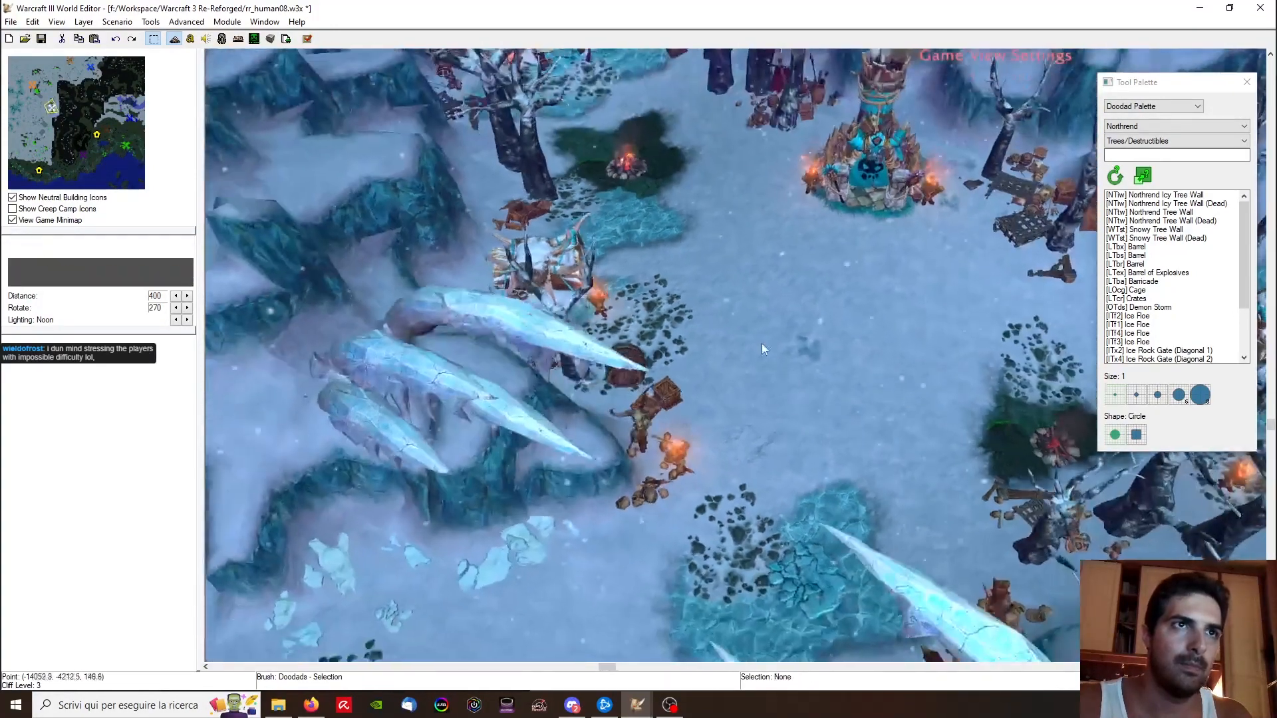
# Step: Reset the view to the game camera, look over the village and save the map
pyautogui.hotkey('ctrl', 'shift', 'c')
pyautogui.moveTo(854, 299)
pyautogui.mouseDown(button='right')
pyautogui.moveTo(784, 352)
pyautogui.moveTo(642, 302)
pyautogui.mouseUp(button='right')
pyautogui.moveTo(838, 445)
pyautogui.mouseDown(button='right')
pyautogui.moveTo(836, 304)
pyautogui.moveTo(750, 254)
pyautogui.moveTo(712, 207)
pyautogui.mouseUp(button='right')
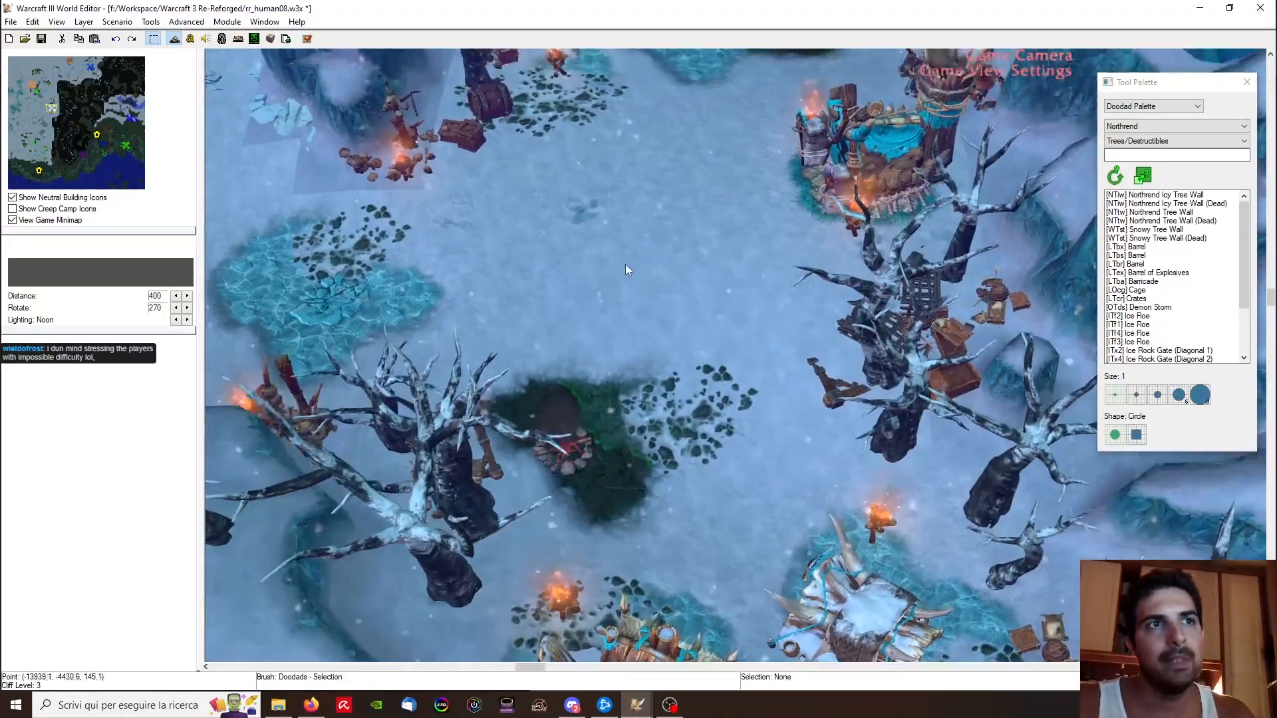
pyautogui.keyDown('ctrl'); pyautogui.moveTo(625, 265); pyautogui.dragTo(649, 316, button='right'); pyautogui.keyUp('ctrl')
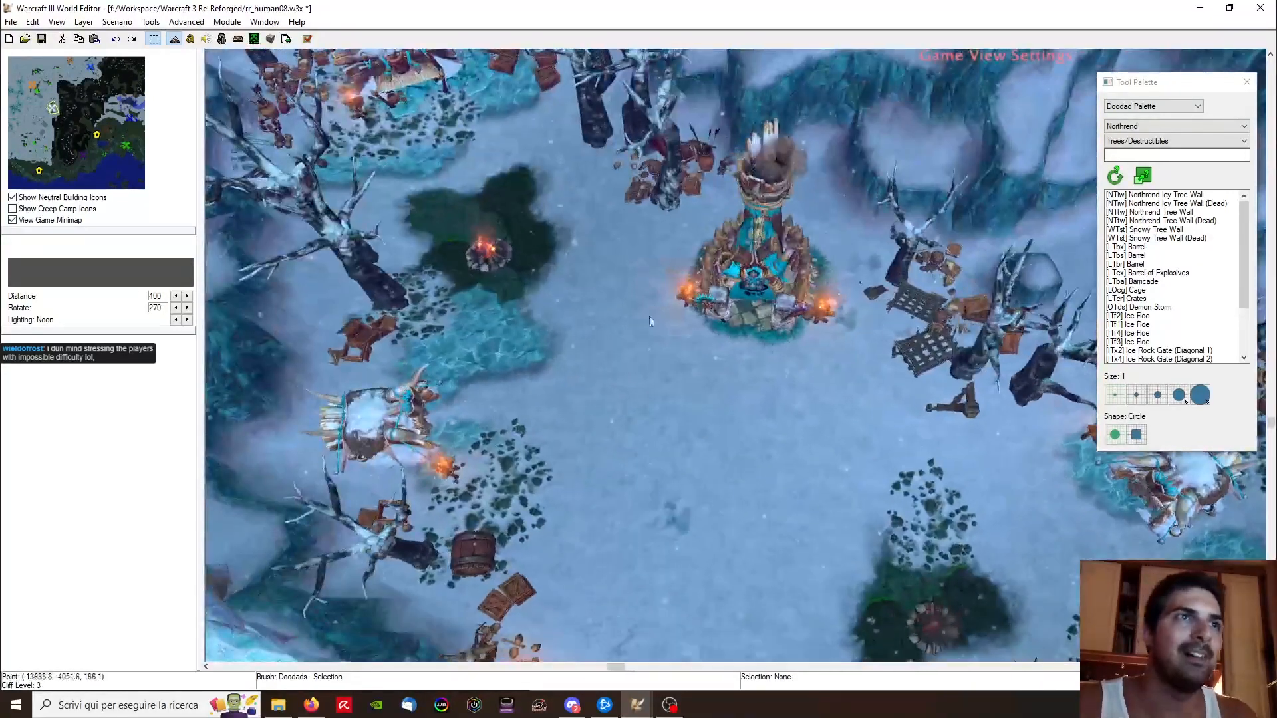
pyautogui.click(1157, 108)
pyautogui.click(1155, 125)
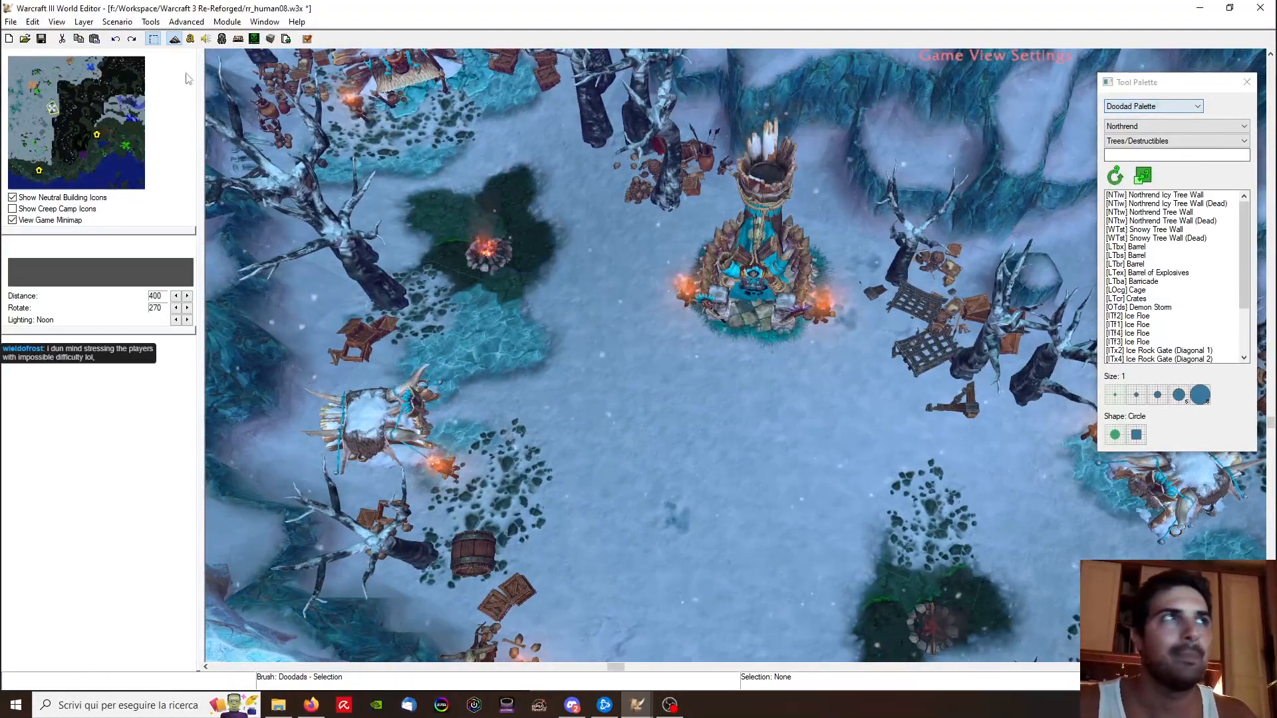
pyautogui.click(41, 39)
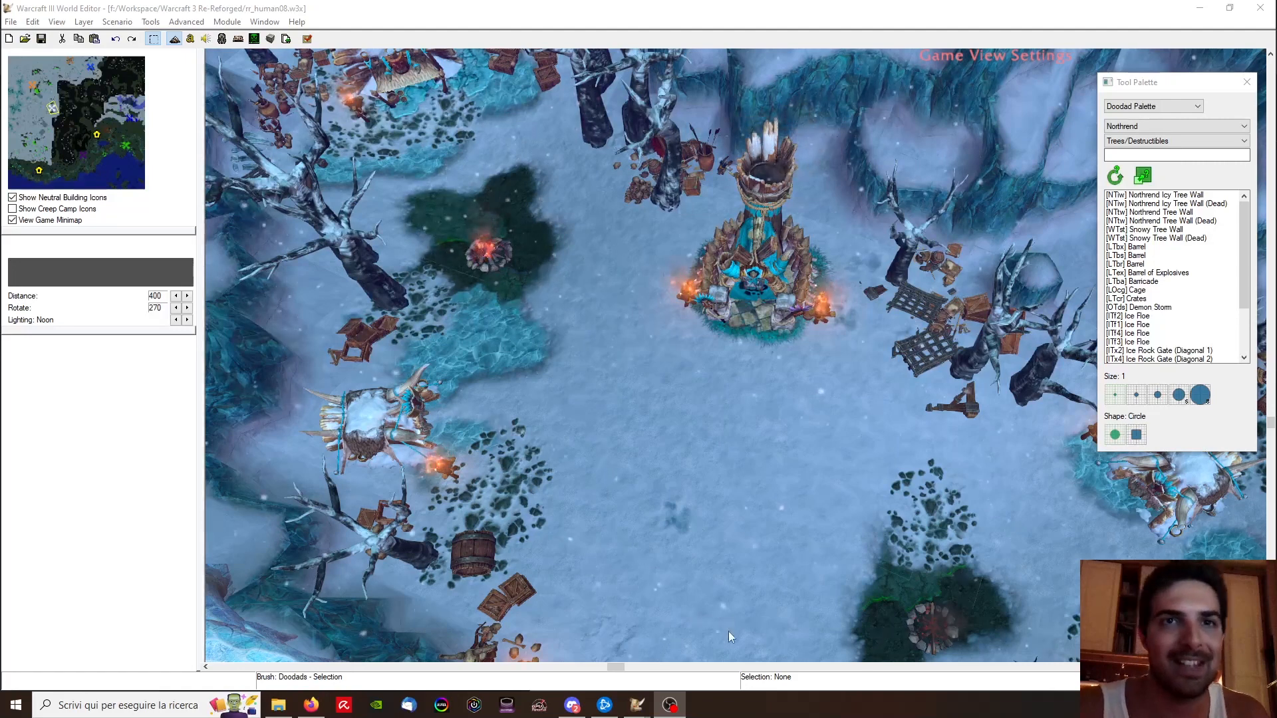
# Step: Return to the main map window and survey the decorated huts, fire pits and watchtower across the village
pyautogui.moveTo(643, 711)
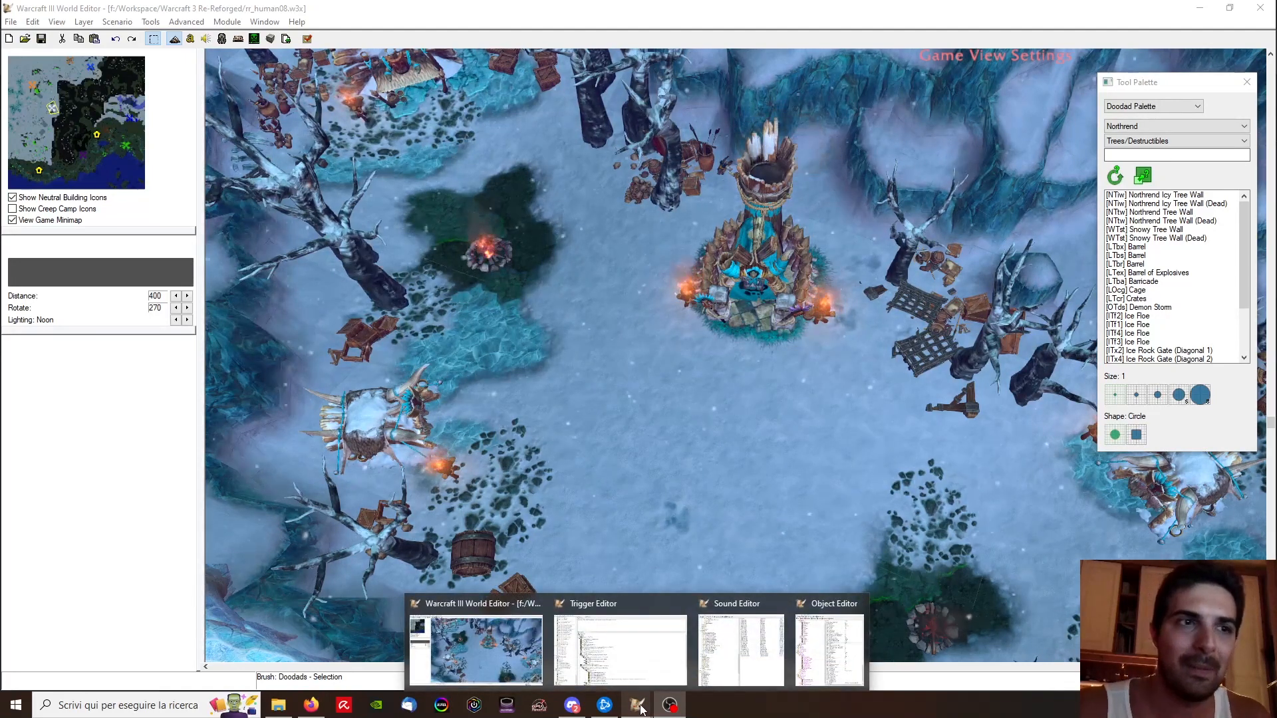
pyautogui.click(511, 648)
pyautogui.keyDown('ctrl'); pyautogui.moveTo(553, 405); pyautogui.dragTo(859, 468, button='right'); pyautogui.keyUp('ctrl')
pyautogui.moveTo(628, 273); pyautogui.dragTo(671, 314, button='right')
pyautogui.scroll(-3, 670, 313)
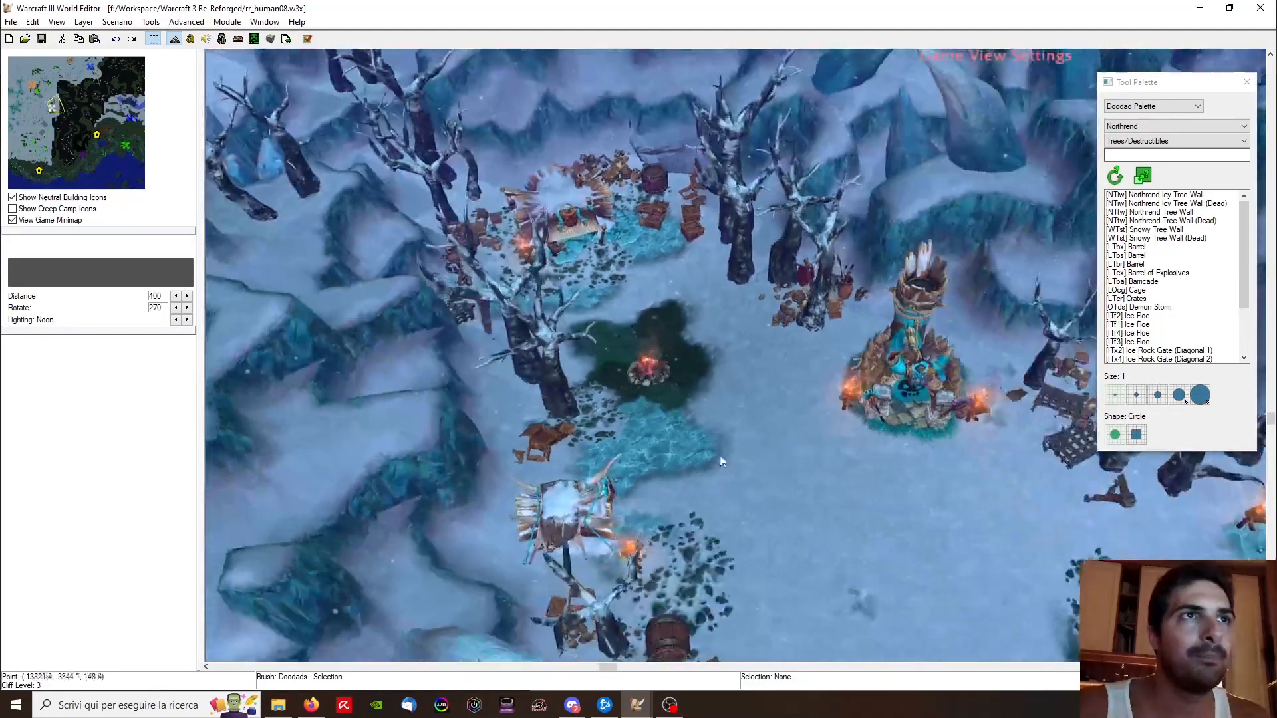
pyautogui.moveTo(728, 460); pyautogui.dragTo(638, 404, button='right')
pyautogui.moveTo(829, 500); pyautogui.dragTo(623, 349, button='right')
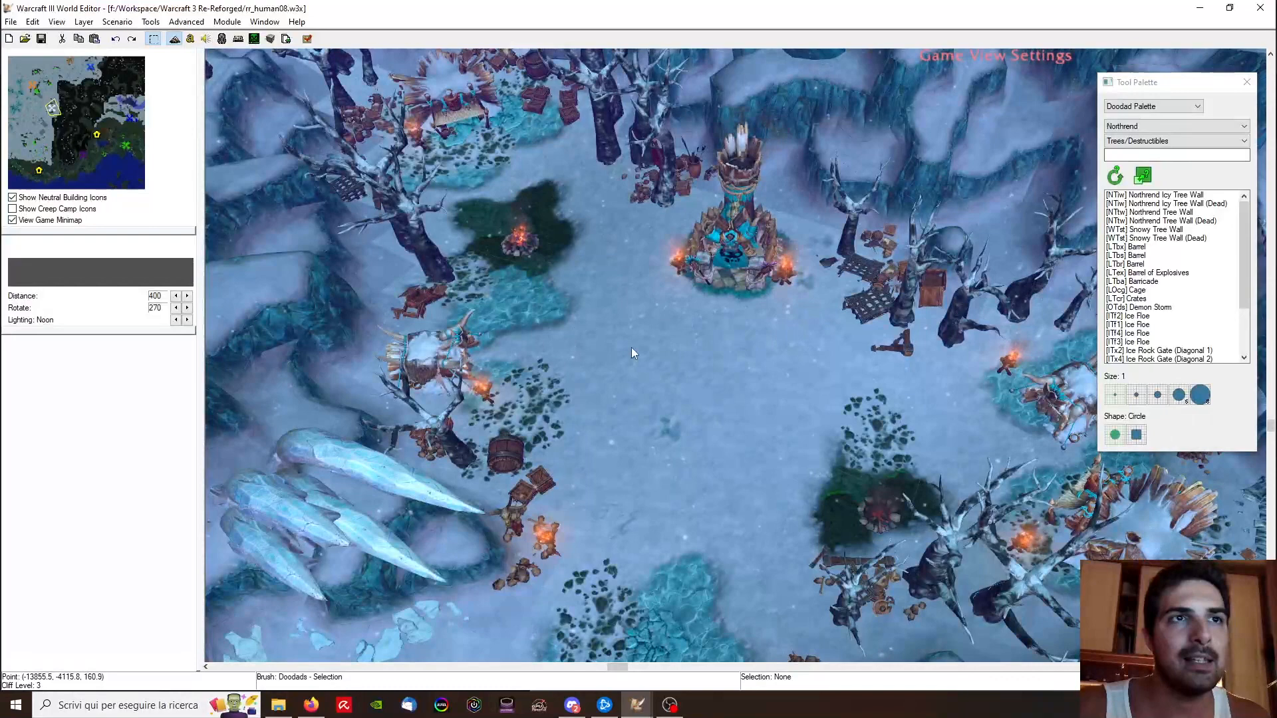
# Step: Switch to unit placement for the Ice Trolls (Snow) player with the Neutral race and Northrend units
pyautogui.click(1154, 107)
pyautogui.click(1160, 135)
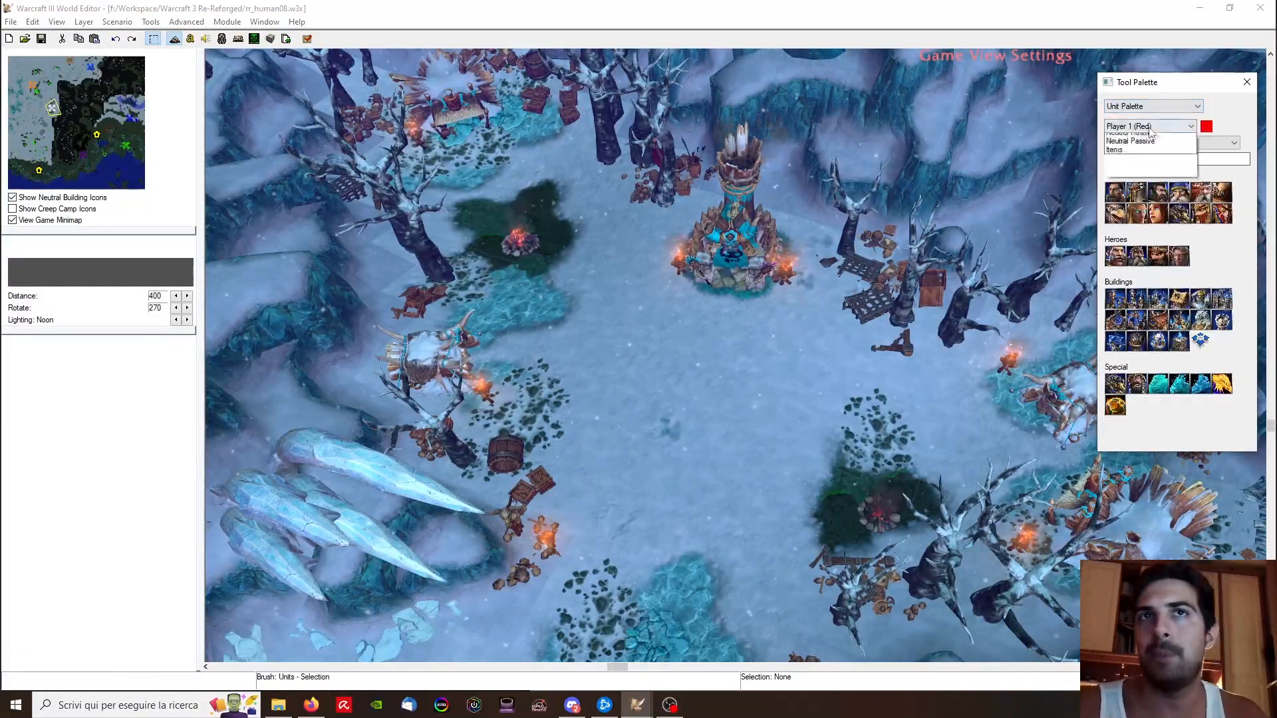
pyautogui.click(1148, 127)
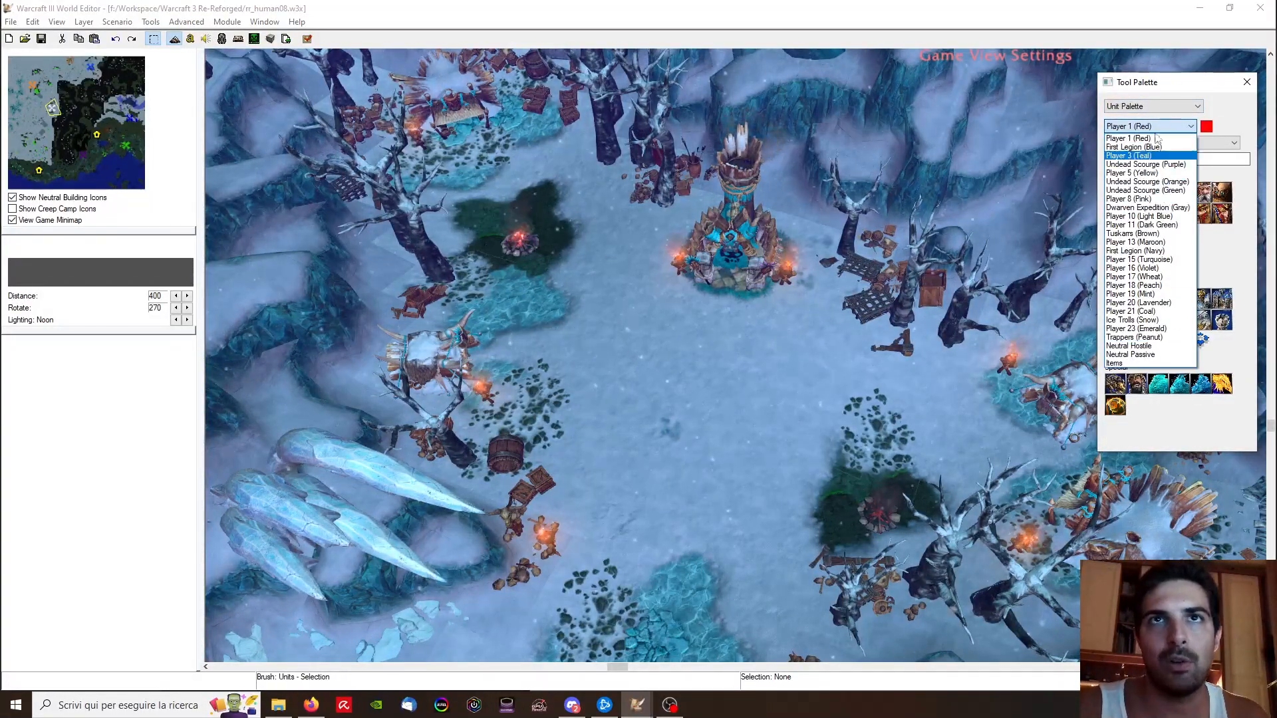
pyautogui.click(1158, 319)
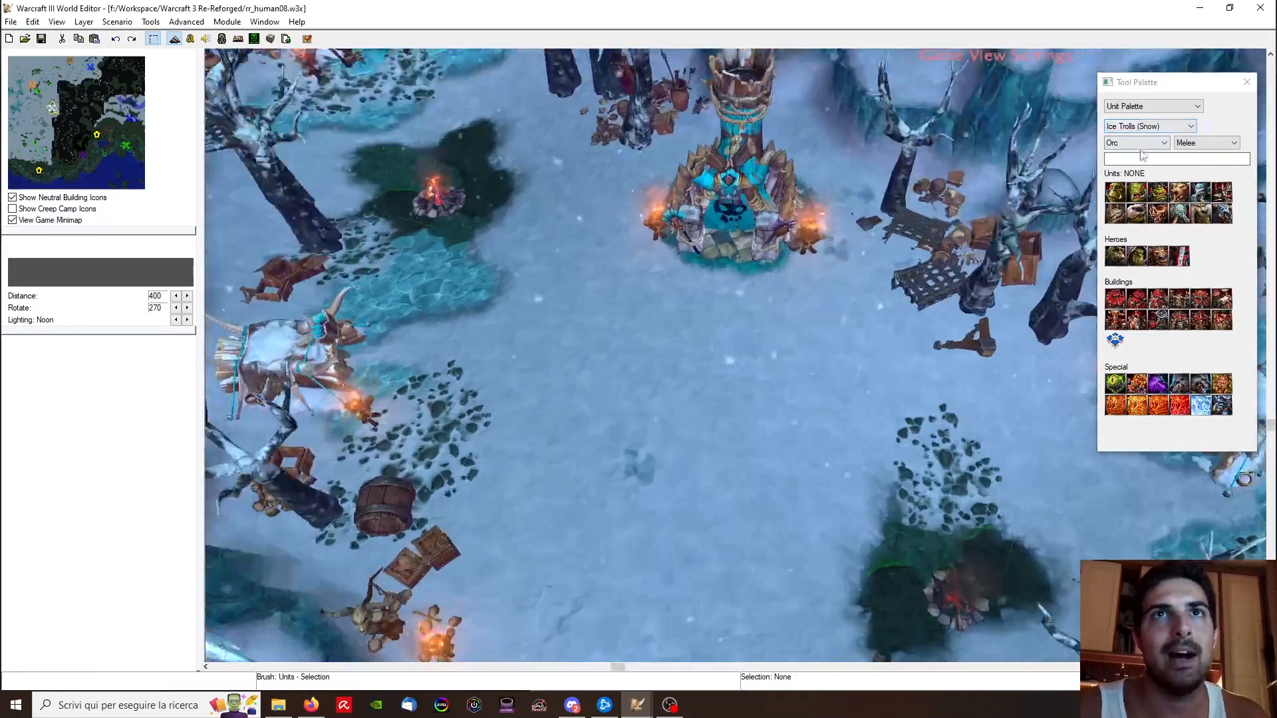
pyautogui.click(1135, 142)
pyautogui.click(1130, 189)
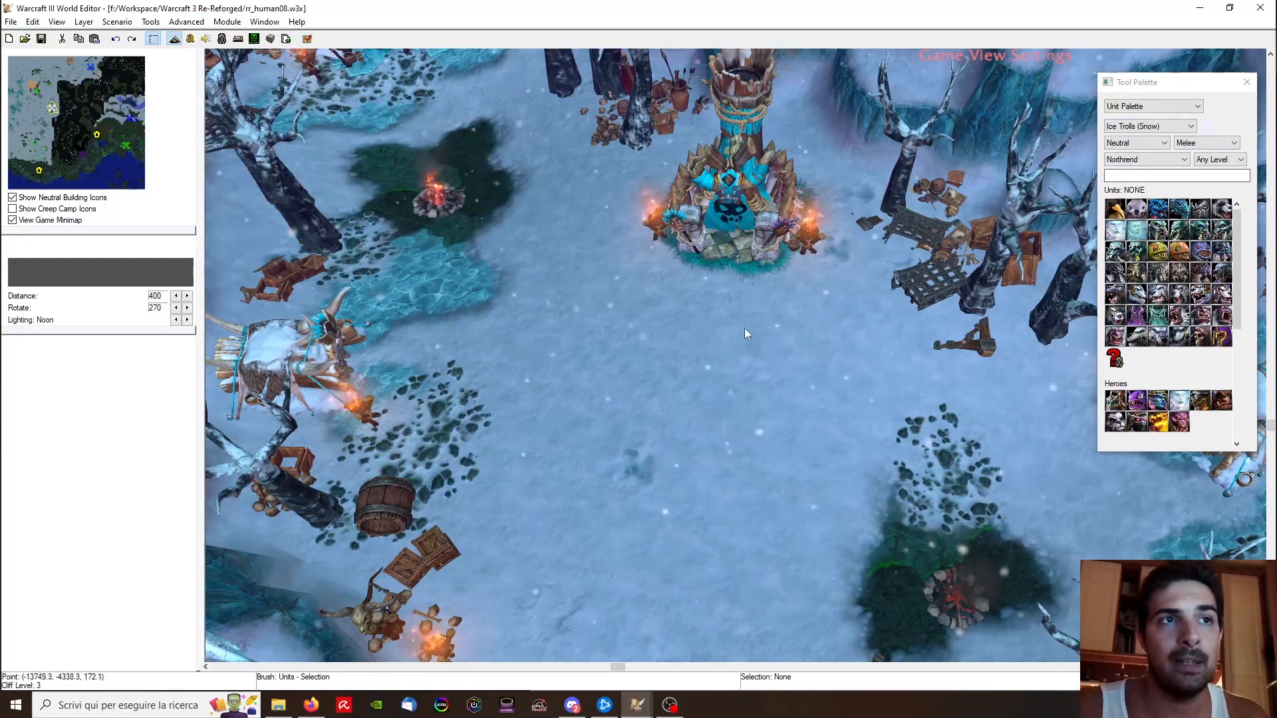
# Step: Place an Ice Troll High Priest near the broken racks and crates beside the watchtower and adjust its position
pyautogui.moveTo(744, 328); pyautogui.dragTo(800, 283, button='right')
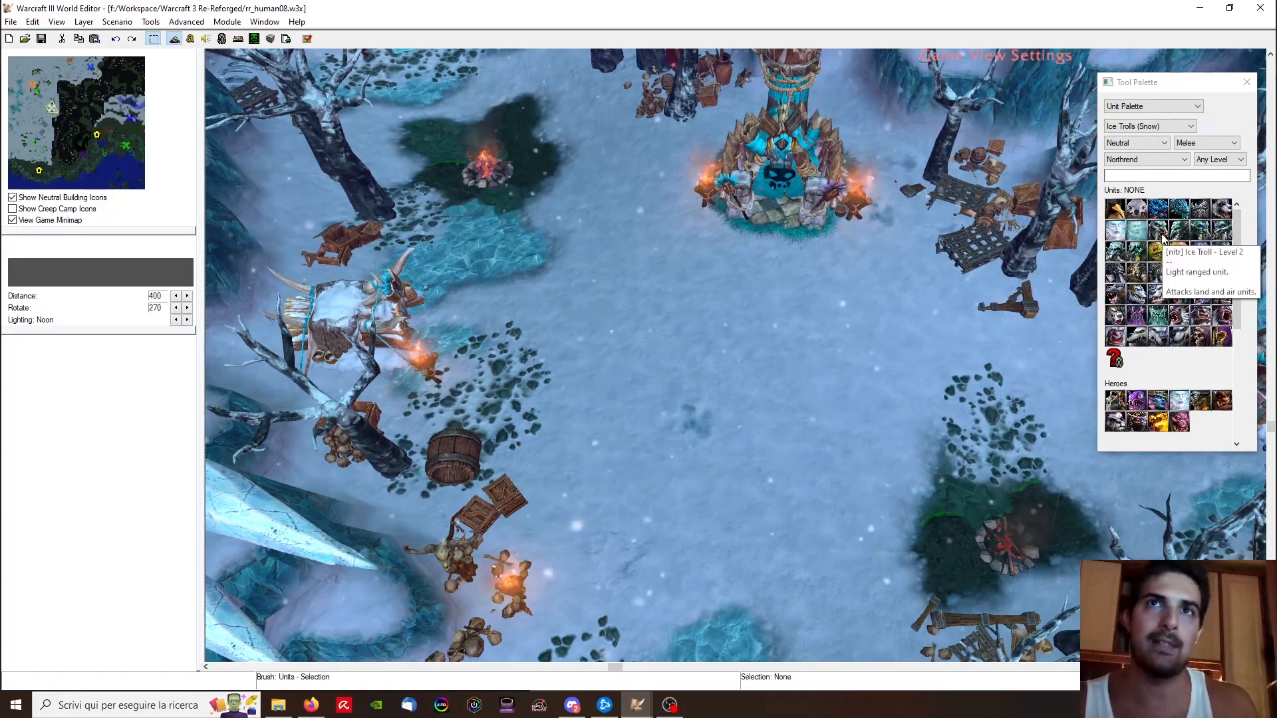
pyautogui.click(1121, 258)
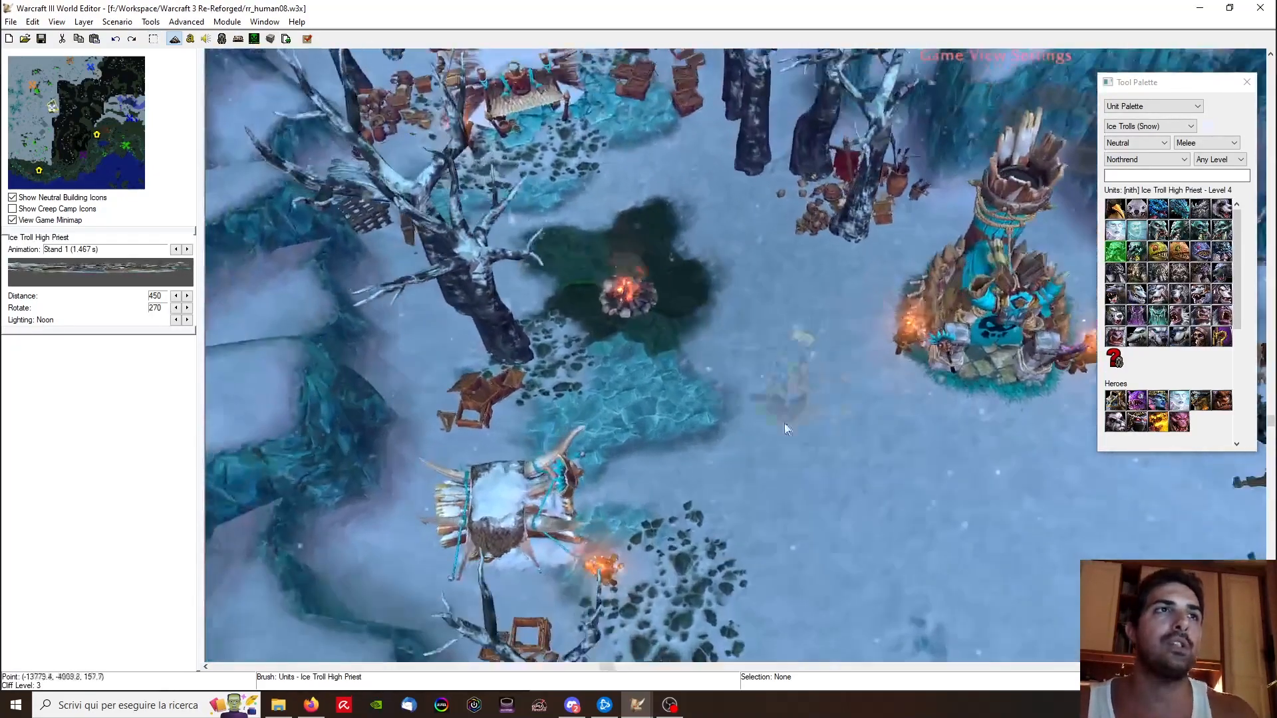
pyautogui.moveTo(784, 423); pyautogui.dragTo(557, 278, button='right')
pyautogui.moveTo(702, 286); pyautogui.dragTo(683, 315, button='right')
pyautogui.moveTo(738, 365); pyautogui.dragTo(624, 401, button='right')
pyautogui.click(824, 324)
pyautogui.press('space')
pyautogui.click(824, 320)
pyautogui.keyDown('ctrl'); pyautogui.moveTo(768, 393); pyautogui.dragTo(823, 301, button='right'); pyautogui.keyUp('ctrl')
pyautogui.moveTo(824, 301); pyautogui.dragTo(839, 291)
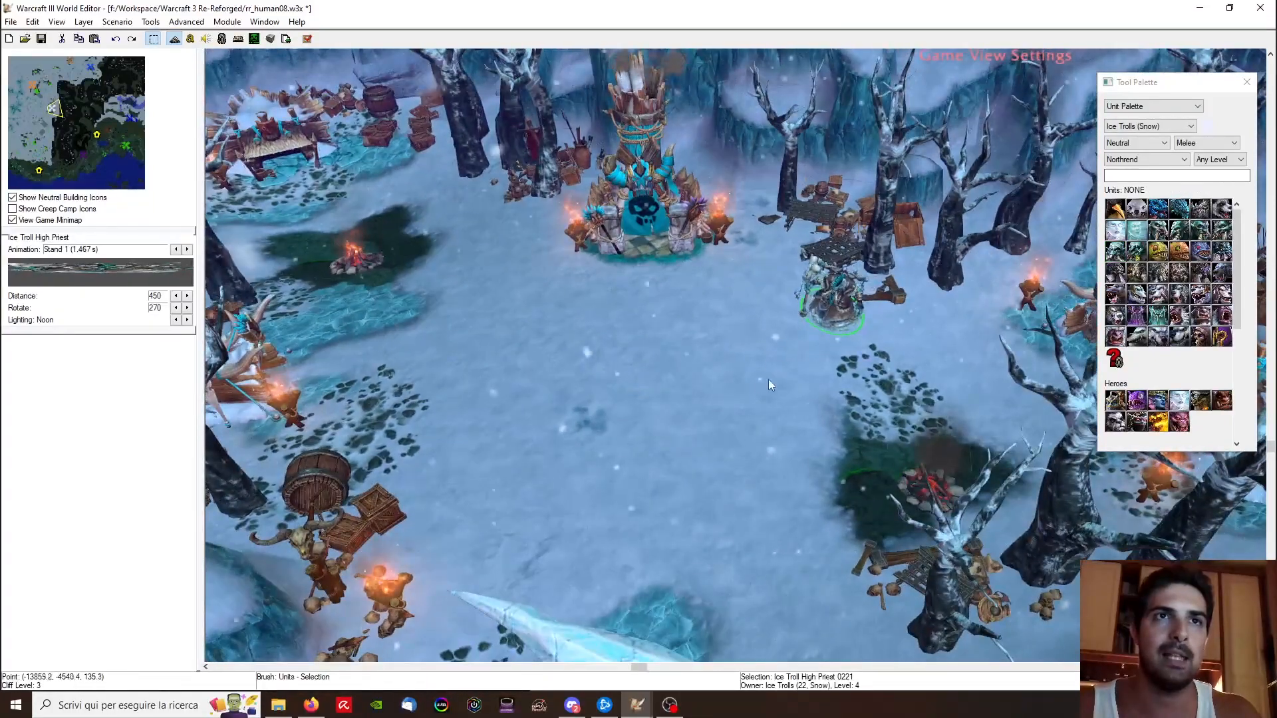
# Step: Examine the placed Ice Troll High Priest model up close from different angles
pyautogui.keyDown('ctrl'); pyautogui.moveTo(768, 381); pyautogui.dragTo(833, 382, button='right'); pyautogui.keyUp('ctrl')
pyautogui.scroll(8, 772, 439)
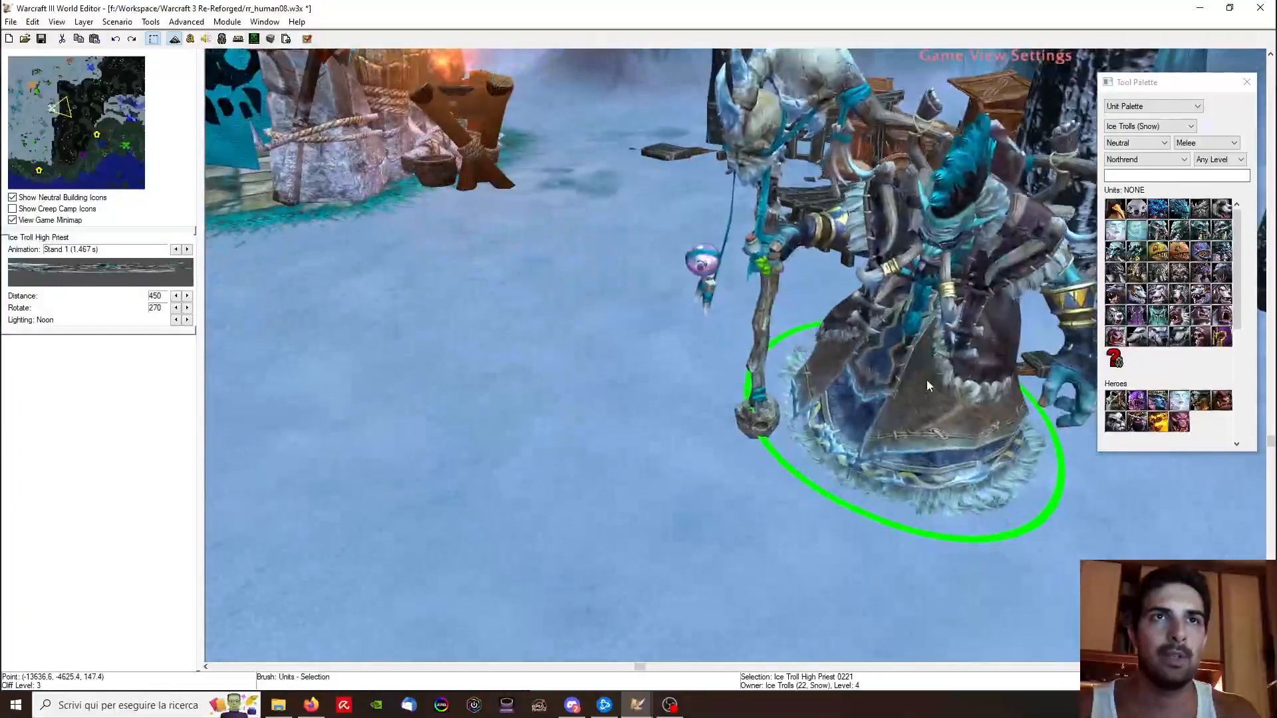
pyautogui.doubleClick(787, 376)
pyautogui.click(732, 441)
pyautogui.keyDown('ctrl'); pyautogui.moveTo(738, 447); pyautogui.dragTo(912, 412, button='right'); pyautogui.keyUp('ctrl')
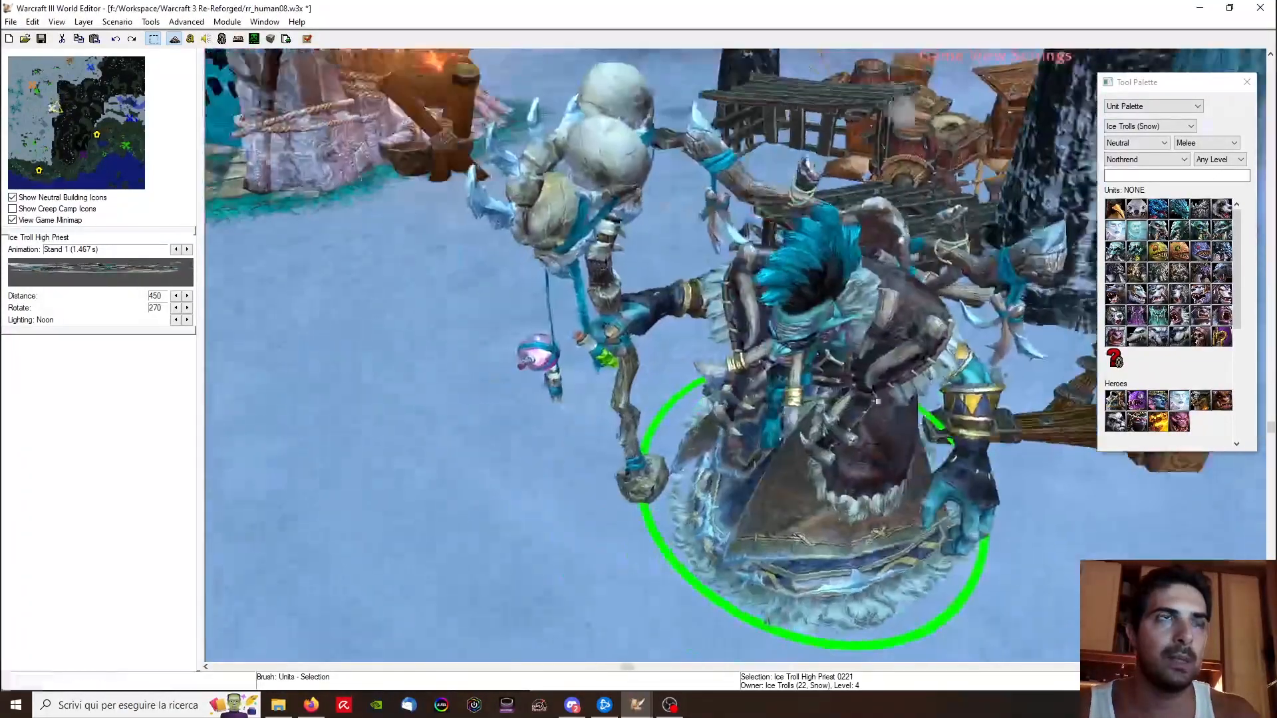
pyautogui.scroll(-5, 879, 302)
pyautogui.scroll(-5, 672, 417)
pyautogui.click(678, 418)
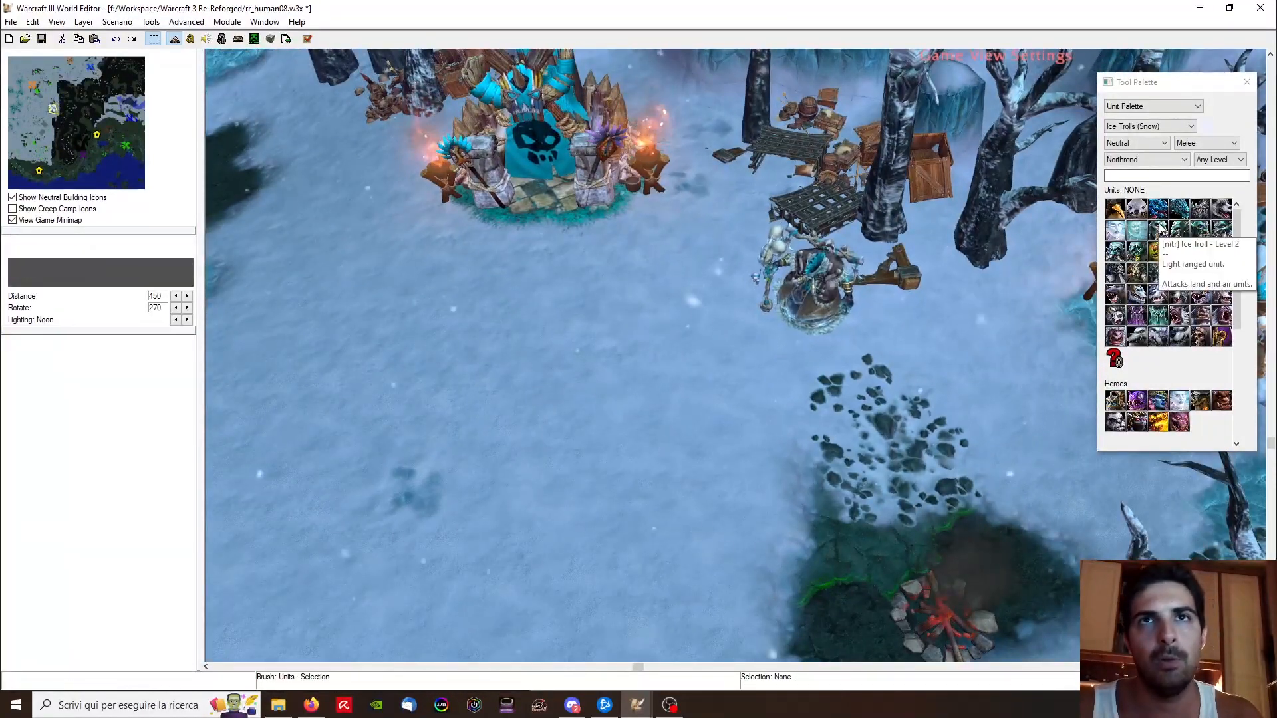
# Step: Place an Ice Troll Warlord in front of the round hut surrounded by crates and barrels
pyautogui.click(1137, 254)
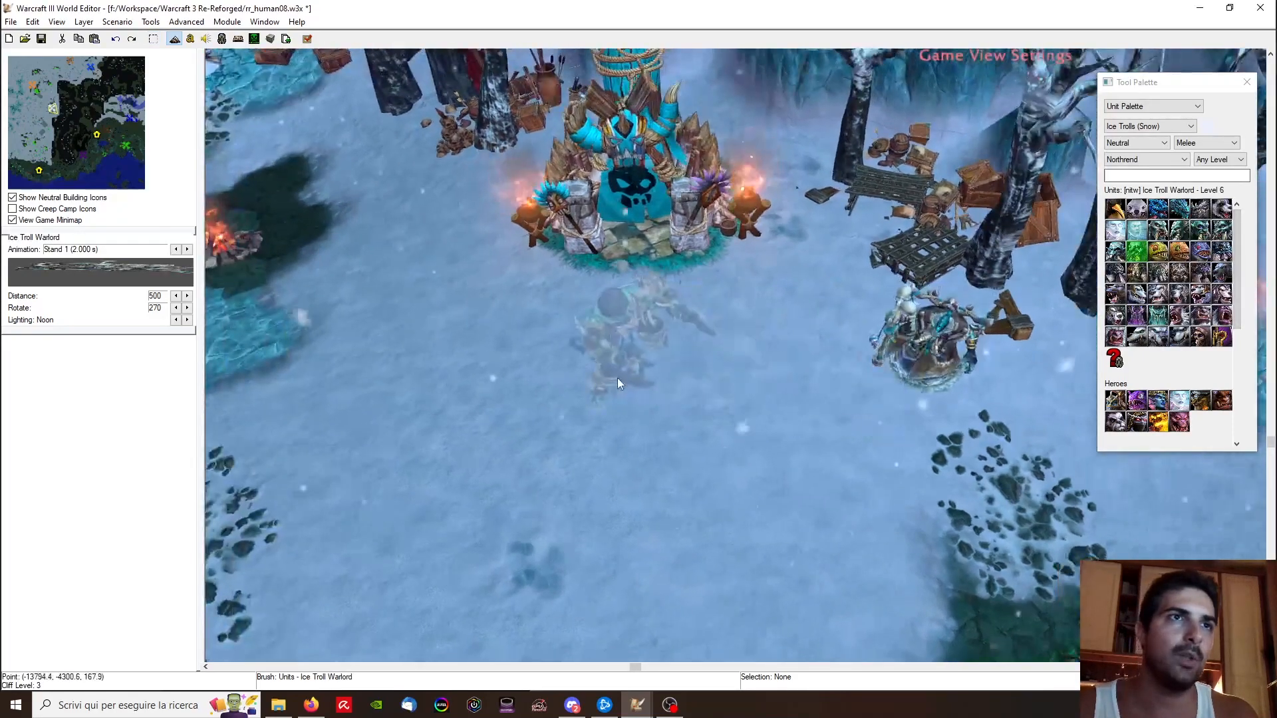
pyautogui.moveTo(493, 309); pyautogui.dragTo(900, 543, button='right')
pyautogui.moveTo(565, 333); pyautogui.dragTo(754, 489, button='right')
pyautogui.click(601, 419)
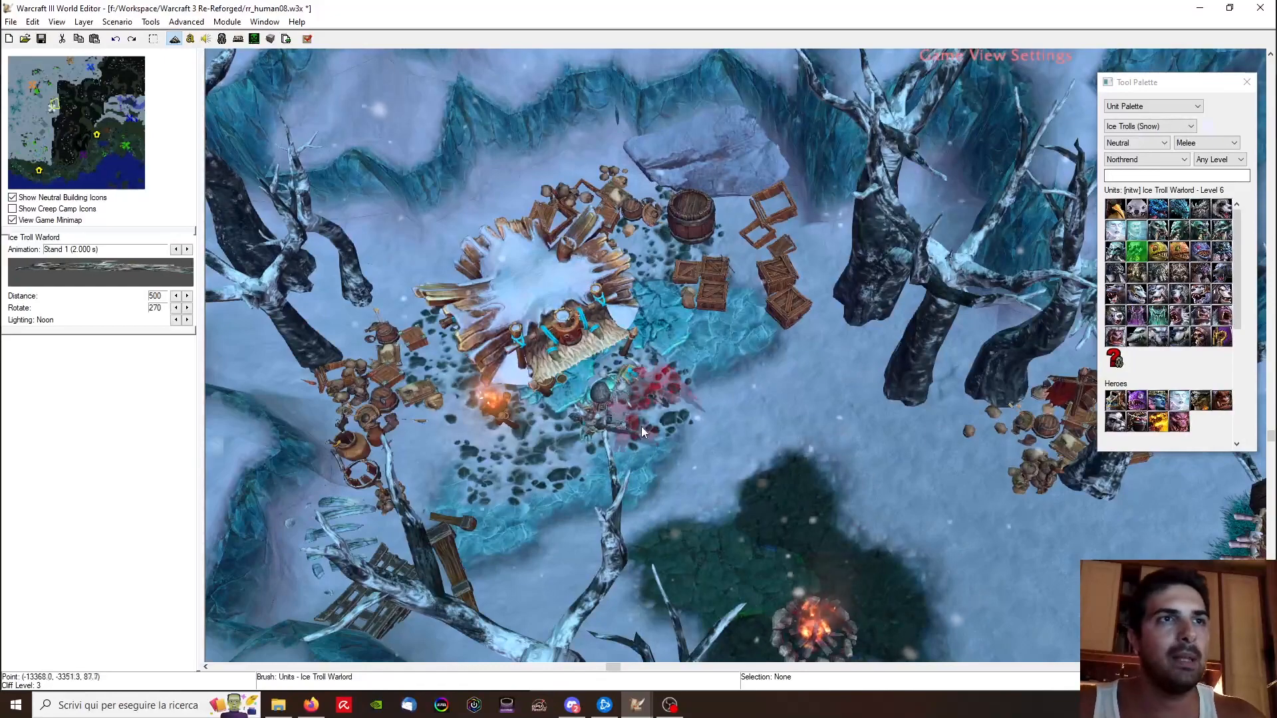
pyautogui.rightClick(661, 430)
pyautogui.keyDown('ctrl'); pyautogui.moveTo(831, 513); pyautogui.dragTo(733, 464, button='right'); pyautogui.keyUp('ctrl')
pyautogui.click(752, 476)
# Step: Look over the area between the warlord's hut, the campfire and the watchtower
pyautogui.scroll(-4, 744, 444)
pyautogui.scroll(6, 742, 440)
pyautogui.scroll(-5, 798, 482)
pyautogui.scroll(5, 811, 488)
pyautogui.moveTo(891, 545); pyautogui.dragTo(798, 346, button='right')
pyautogui.scroll(-2, 798, 346)
pyautogui.keyDown('ctrl'); pyautogui.moveTo(798, 346); pyautogui.dragTo(726, 287, button='right'); pyautogui.keyUp('ctrl')
pyautogui.scroll(-1, 726, 288)
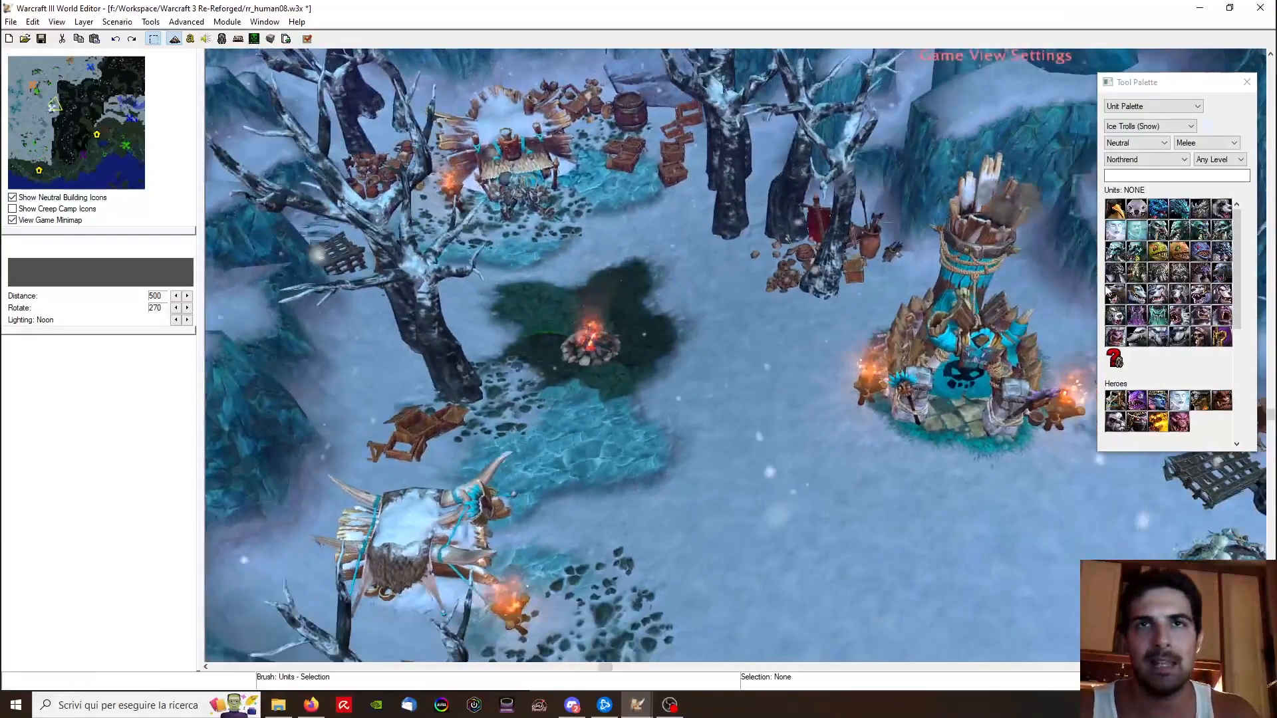
# Step: Place an Ice Troll Berserker between the watchtower and the High Priest, moving it close to the watchtower's torch
pyautogui.click(1221, 231)
pyautogui.moveTo(707, 404)
pyautogui.keyDown('ctrl'); pyautogui.mouseDown(button='right')
pyautogui.moveTo(836, 385)
pyautogui.moveTo(611, 335)
pyautogui.mouseUp(button='right'); pyautogui.keyUp('ctrl')
pyautogui.moveTo(623, 310)
pyautogui.mouseDown(button='right')
pyautogui.moveTo(863, 424)
pyautogui.moveTo(984, 559)
pyautogui.moveTo(899, 402)
pyautogui.mouseUp(button='right')
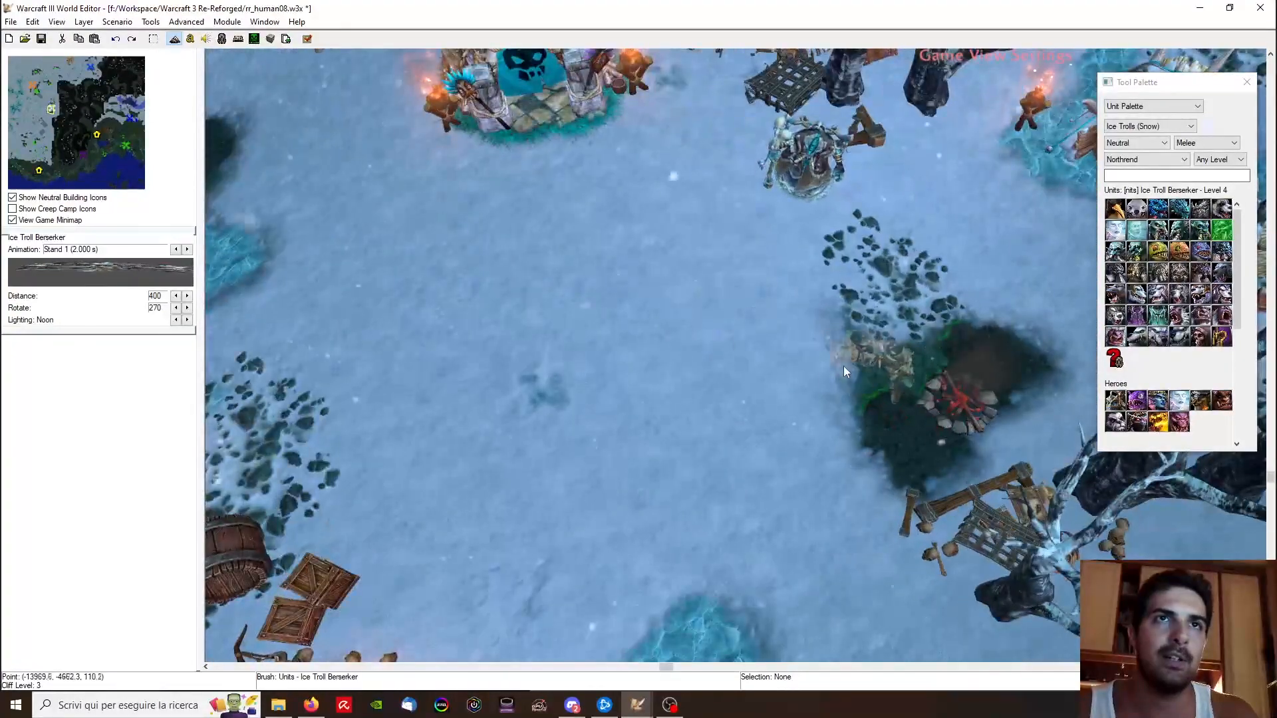
pyautogui.moveTo(848, 368); pyautogui.dragTo(724, 505, button='right')
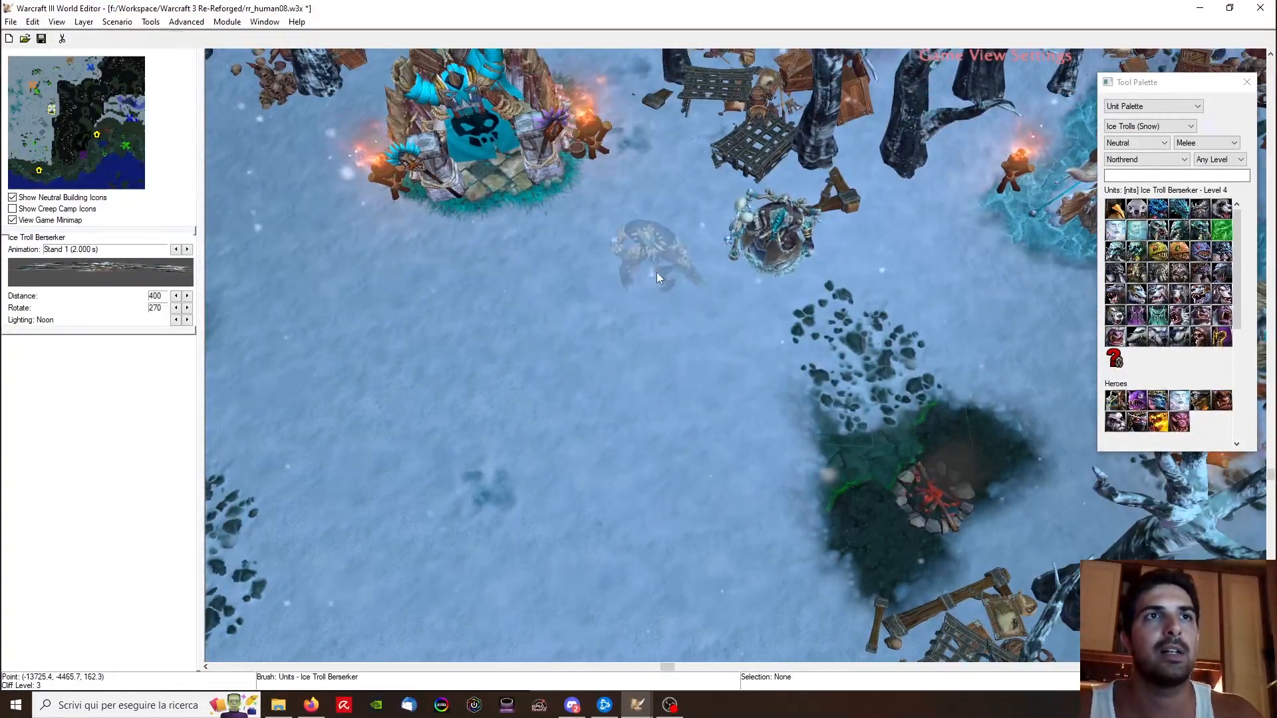
pyautogui.click(652, 273)
pyautogui.press('space')
pyautogui.moveTo(653, 272); pyautogui.dragTo(655, 202)
# Step: Turn the Ice Troll Berserker and the Ice Troll High Priest to face each other
pyautogui.keyDown('ctrl'); pyautogui.click(767, 238); pyautogui.keyUp('ctrl')
pyautogui.click(779, 245)
pyautogui.keyDown('ctrl'); pyautogui.click(692, 193); pyautogui.keyUp('ctrl')
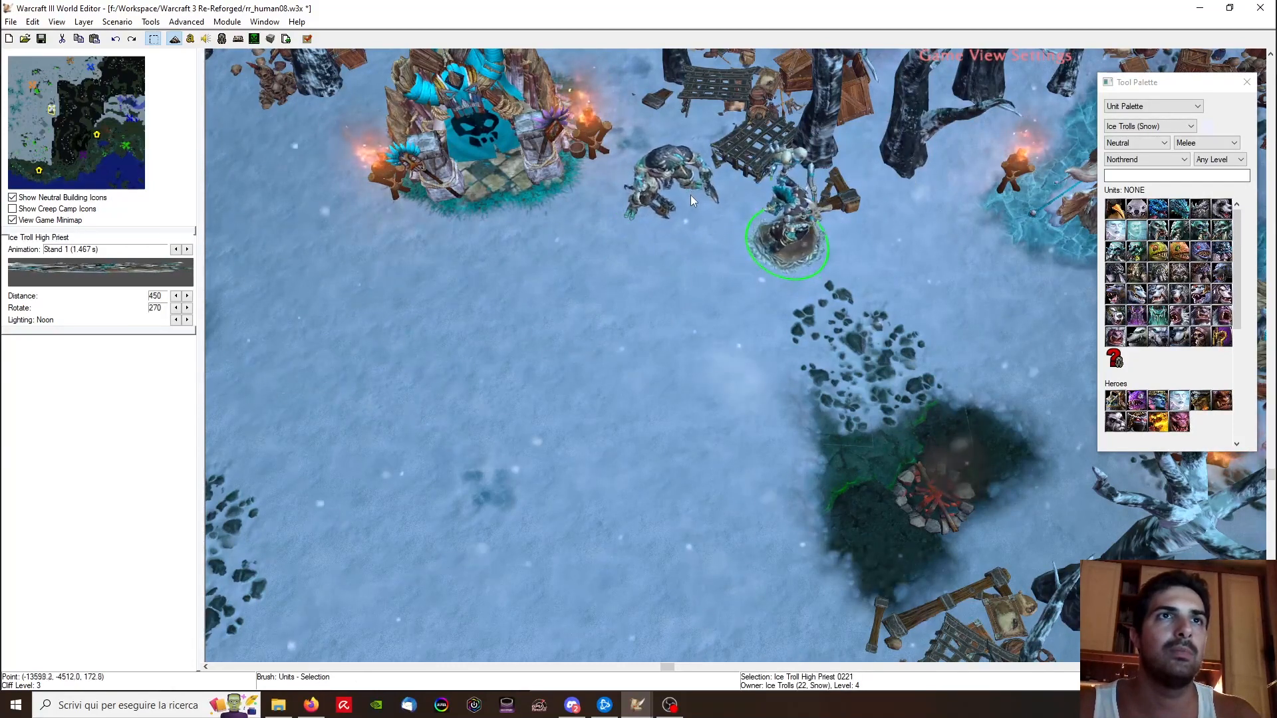
pyautogui.click(669, 184)
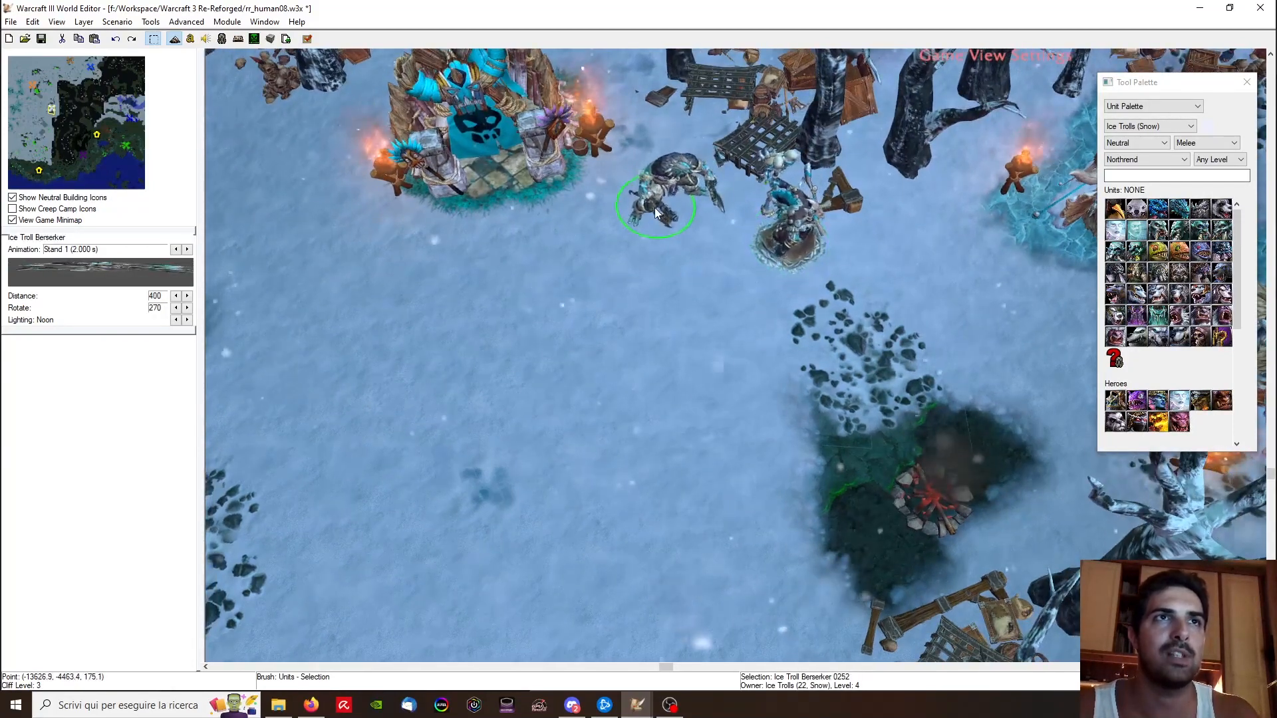
# Step: Examine the Ice Troll Berserker model up close
pyautogui.scroll(4, 759, 260)
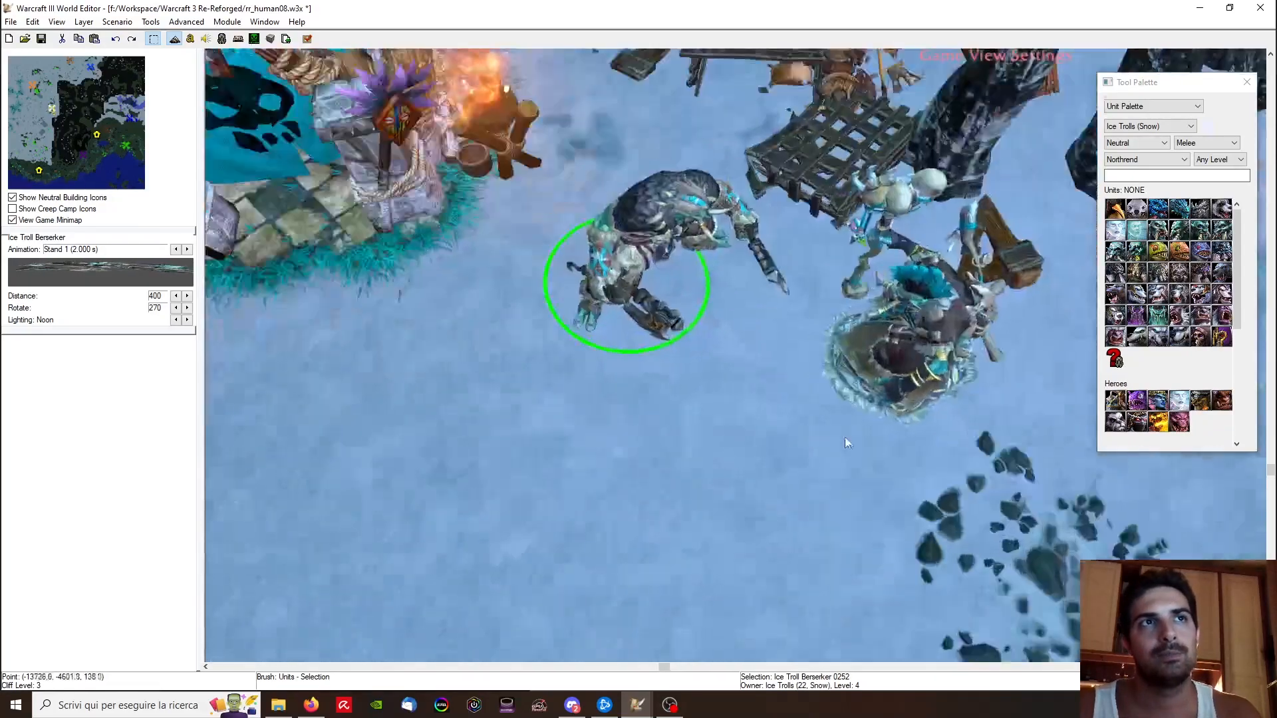
pyautogui.scroll(3, 650, 366)
pyautogui.keyDown('ctrl'); pyautogui.moveTo(650, 366); pyautogui.dragTo(619, 352, button='right'); pyautogui.keyUp('ctrl')
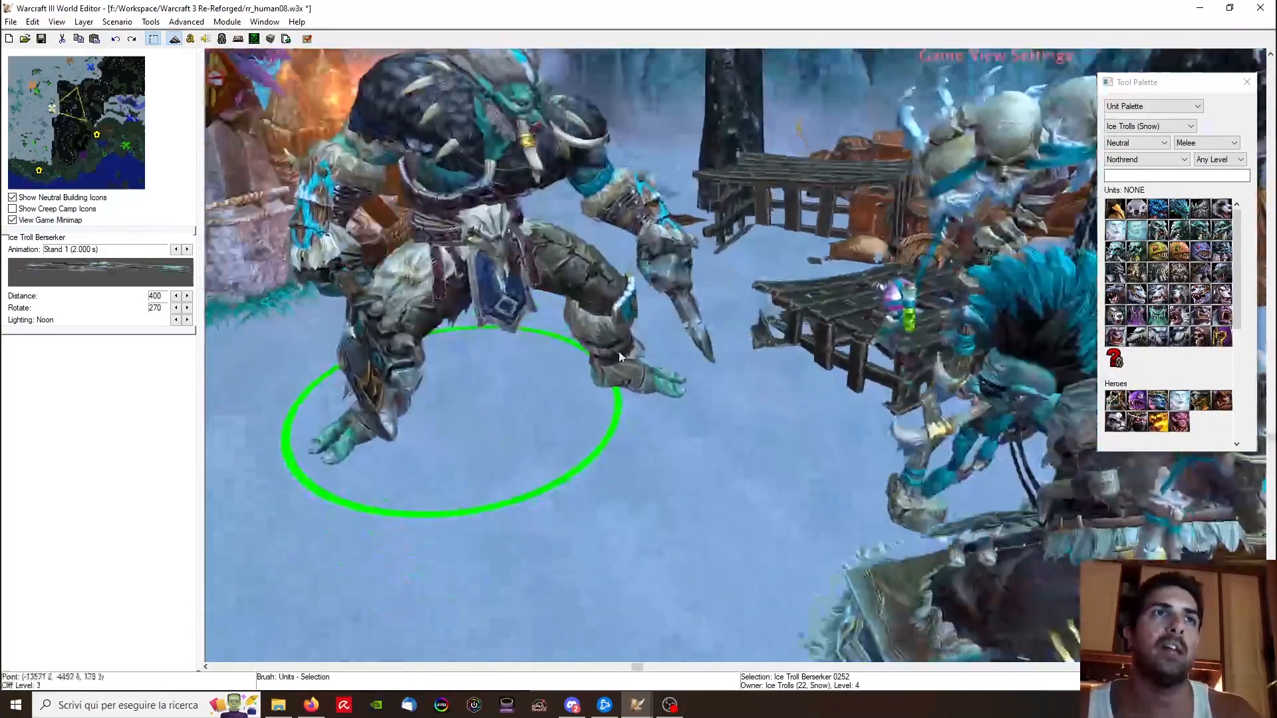
pyautogui.scroll(6, 620, 357)
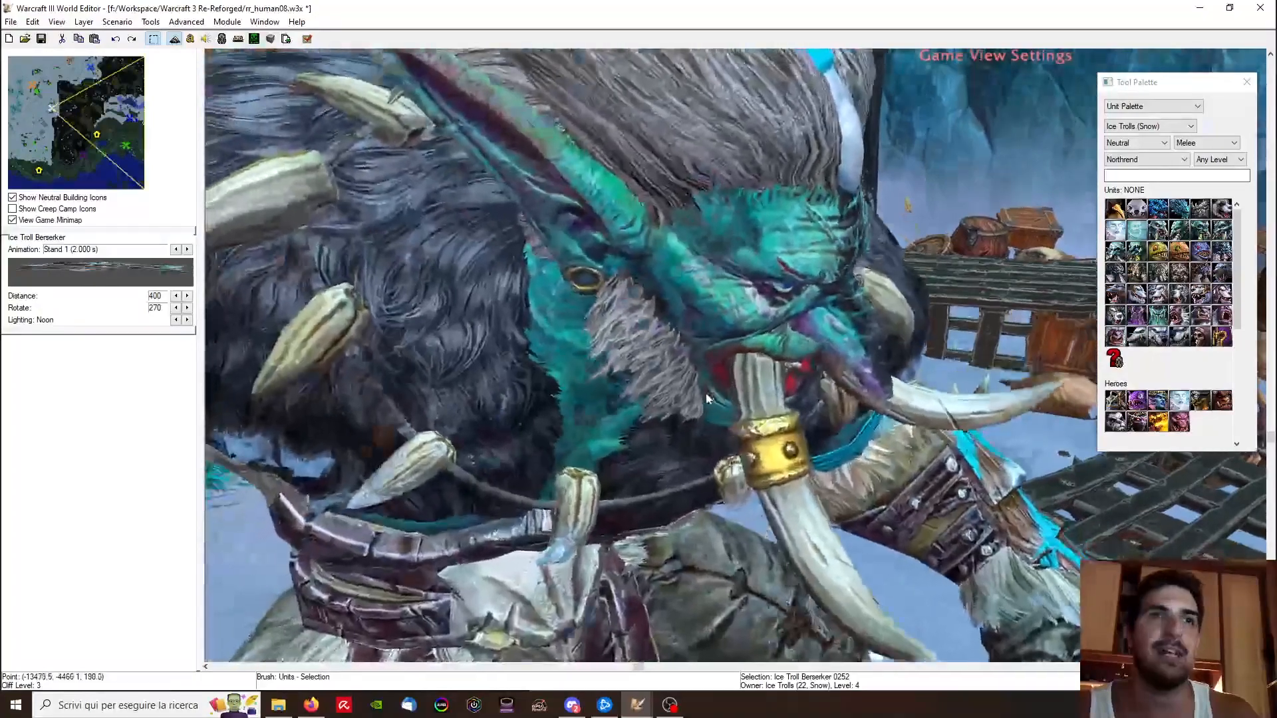
pyautogui.scroll(-8, 706, 399)
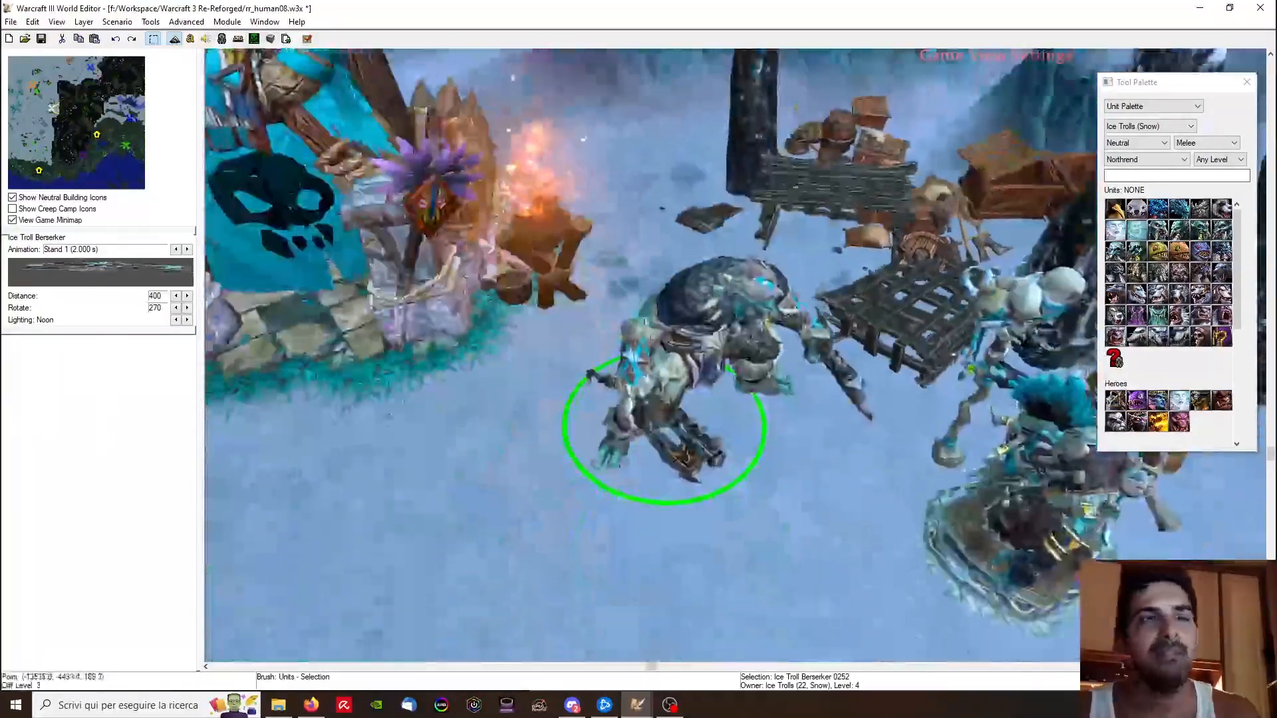
pyautogui.scroll(-5, 629, 302)
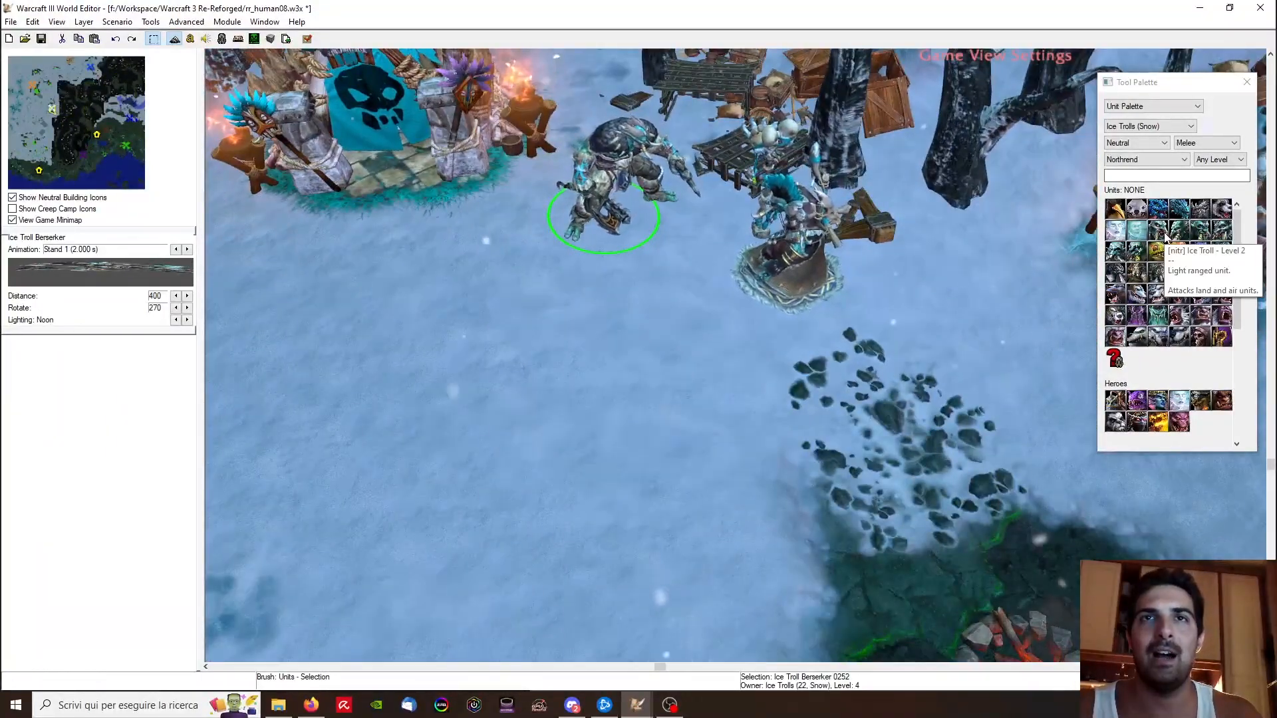
# Step: Place two Ice Trolls as guards on opposite sides of the village entrance near the frozen patch
pyautogui.click(1165, 237)
pyautogui.scroll(-3, 624, 572)
pyautogui.moveTo(624, 577)
pyautogui.mouseDown(button='right')
pyautogui.moveTo(904, 190)
pyautogui.moveTo(556, 299)
pyautogui.moveTo(712, 302)
pyautogui.mouseUp(button='right')
pyautogui.scroll(-1, 572, 306)
pyautogui.click(560, 307)
pyautogui.click(908, 302)
pyautogui.press('space')
pyautogui.click(912, 304)
pyautogui.keyDown('ctrl'); pyautogui.moveTo(864, 365); pyautogui.dragTo(745, 293, button='right'); pyautogui.keyUp('ctrl')
pyautogui.click(563, 307)
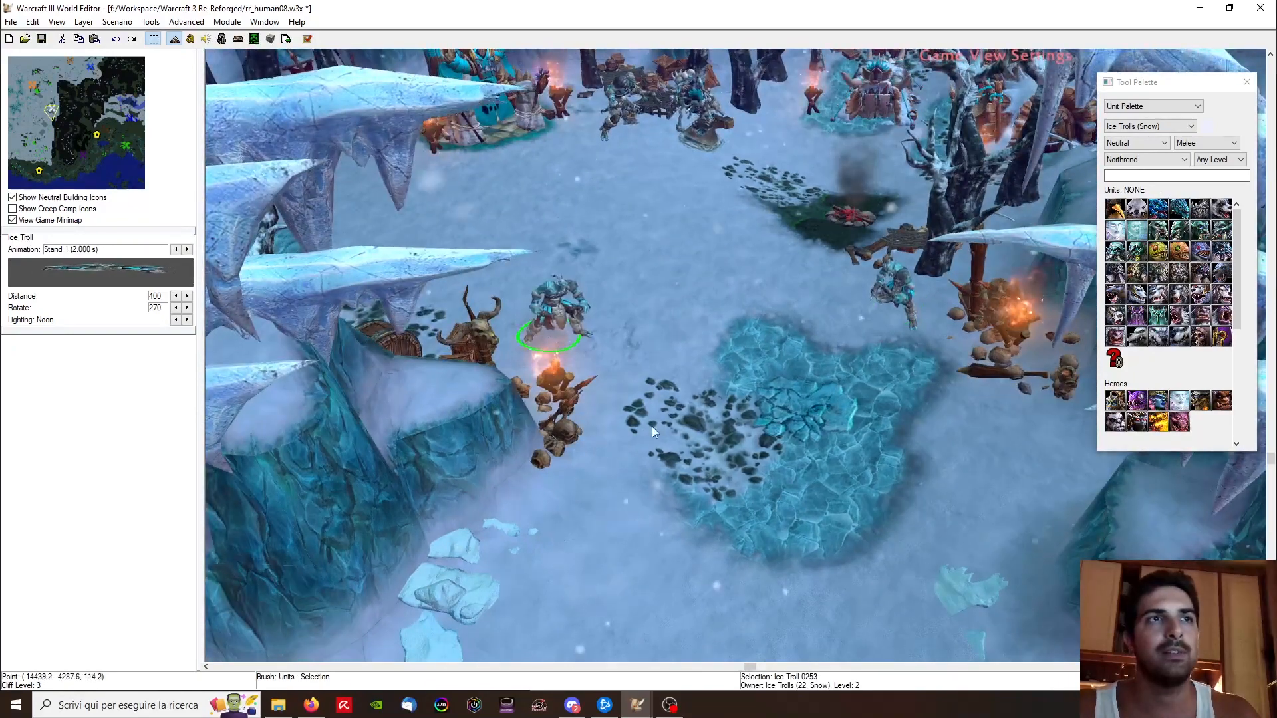
pyautogui.keyDown('ctrl'); pyautogui.moveTo(705, 199); pyautogui.dragTo(688, 399, button='right'); pyautogui.keyUp('ctrl')
pyautogui.click(662, 322)
# Step: Place two Ice Troll Trappers around the campfire between the two huts
pyautogui.moveTo(662, 322); pyautogui.dragTo(570, 477, button='right')
pyautogui.moveTo(499, 352); pyautogui.dragTo(659, 465, button='right')
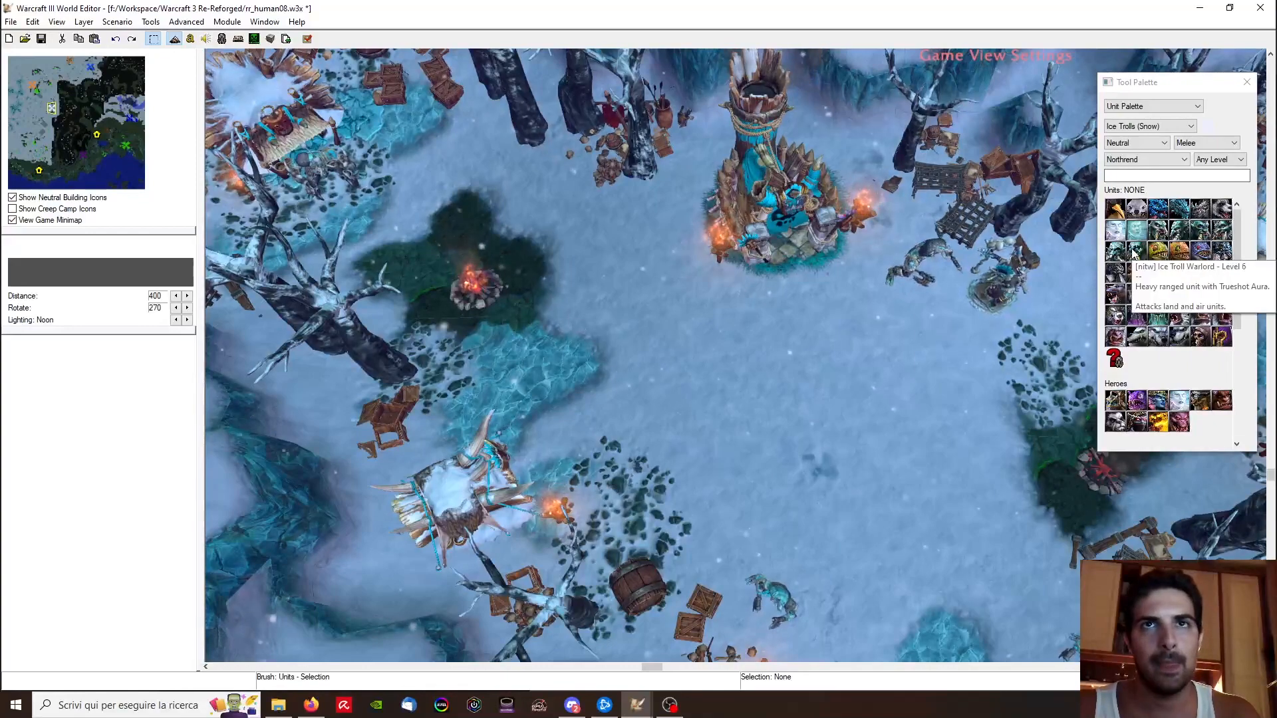
pyautogui.click(1200, 229)
pyautogui.moveTo(760, 328); pyautogui.dragTo(540, 362, button='right')
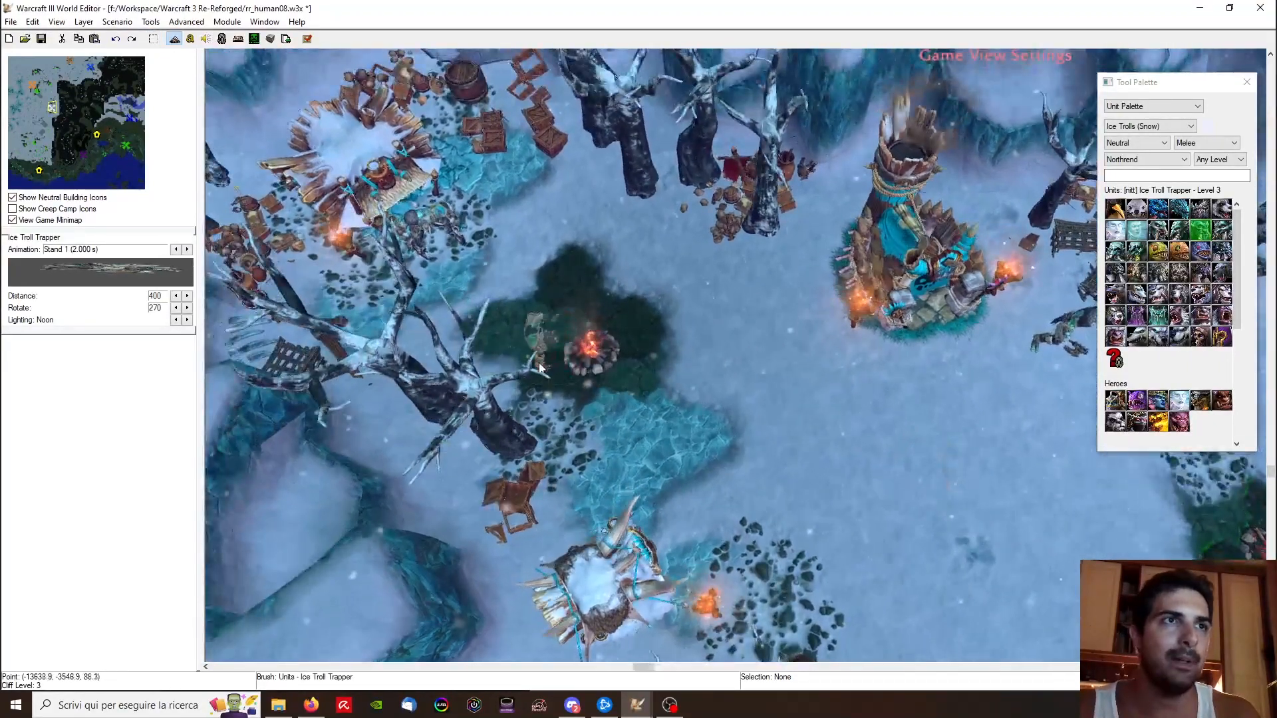
pyautogui.click(561, 321)
pyautogui.click(676, 349)
pyautogui.press('space')
# Step: Turn both Ice Troll Trappers toward the campfire, shifting one of them closer to it
pyautogui.click(666, 341)
pyautogui.keyDown('ctrl'); pyautogui.click(600, 366); pyautogui.keyUp('ctrl')
pyautogui.click(571, 293)
pyautogui.moveTo(572, 293); pyautogui.dragTo(572, 308)
pyautogui.keyDown('ctrl'); pyautogui.click(588, 350); pyautogui.keyUp('ctrl')
pyautogui.keyDown('ctrl'); pyautogui.moveTo(613, 395); pyautogui.dragTo(651, 344, button='right'); pyautogui.keyUp('ctrl')
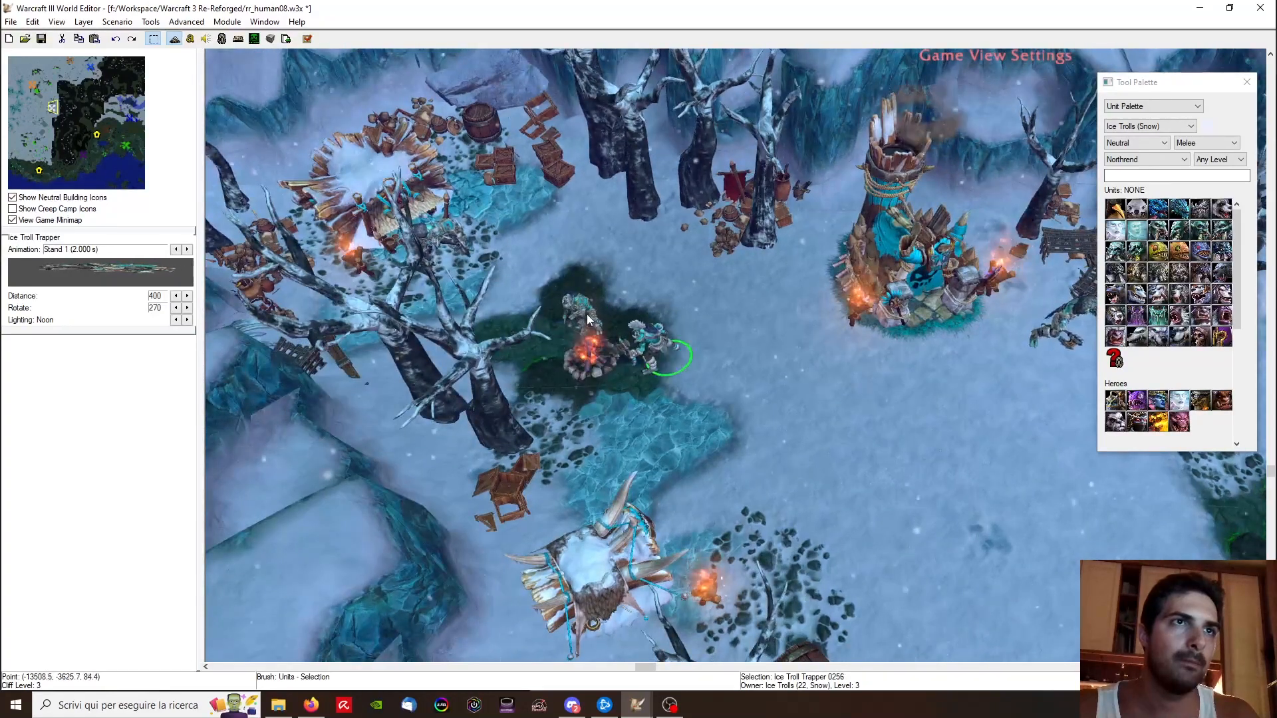
# Step: Place an Ice Troll Priest beside the horned hut near the ice patch and turn it toward the village square
pyautogui.click(1222, 229)
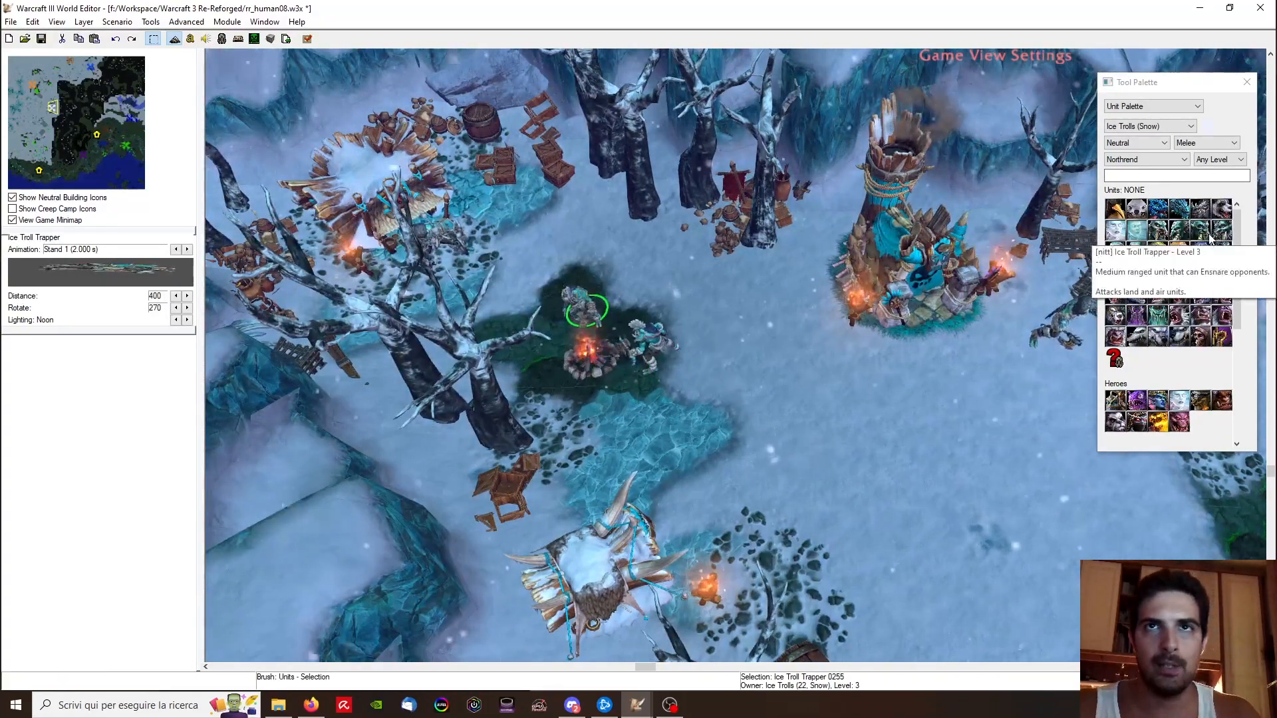
pyautogui.click(1179, 230)
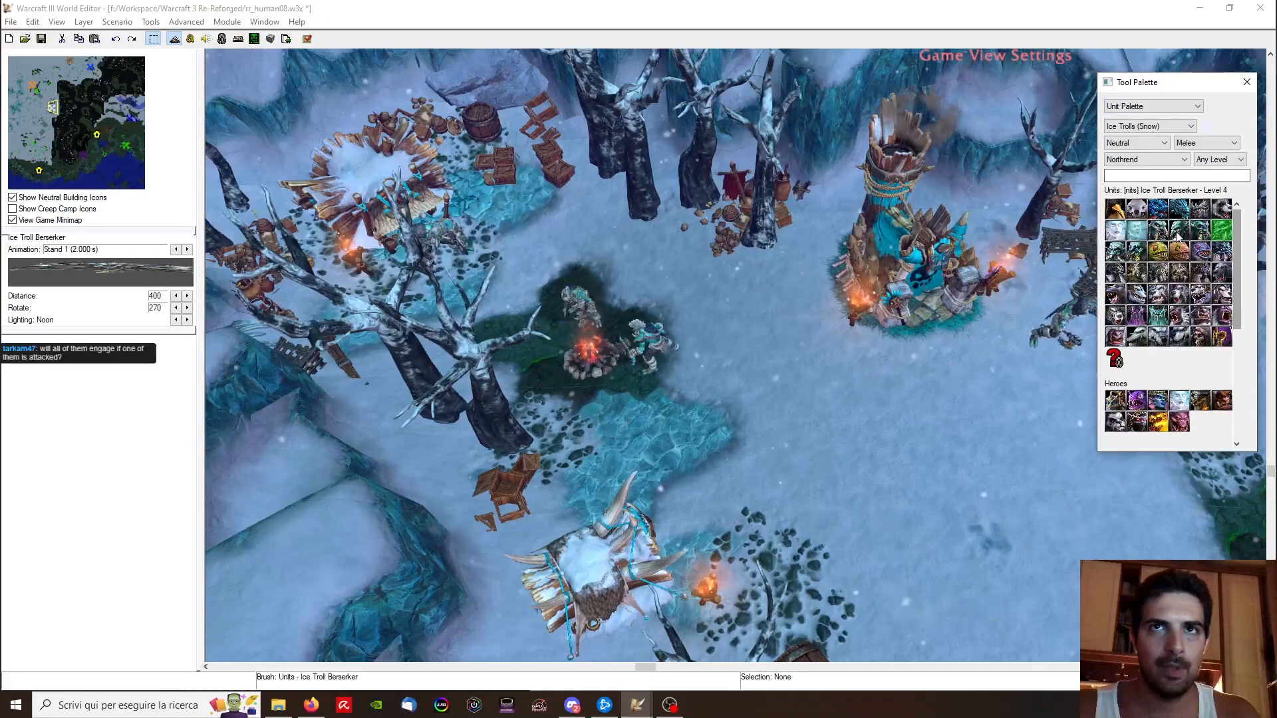
pyautogui.click(709, 509)
pyautogui.press('space')
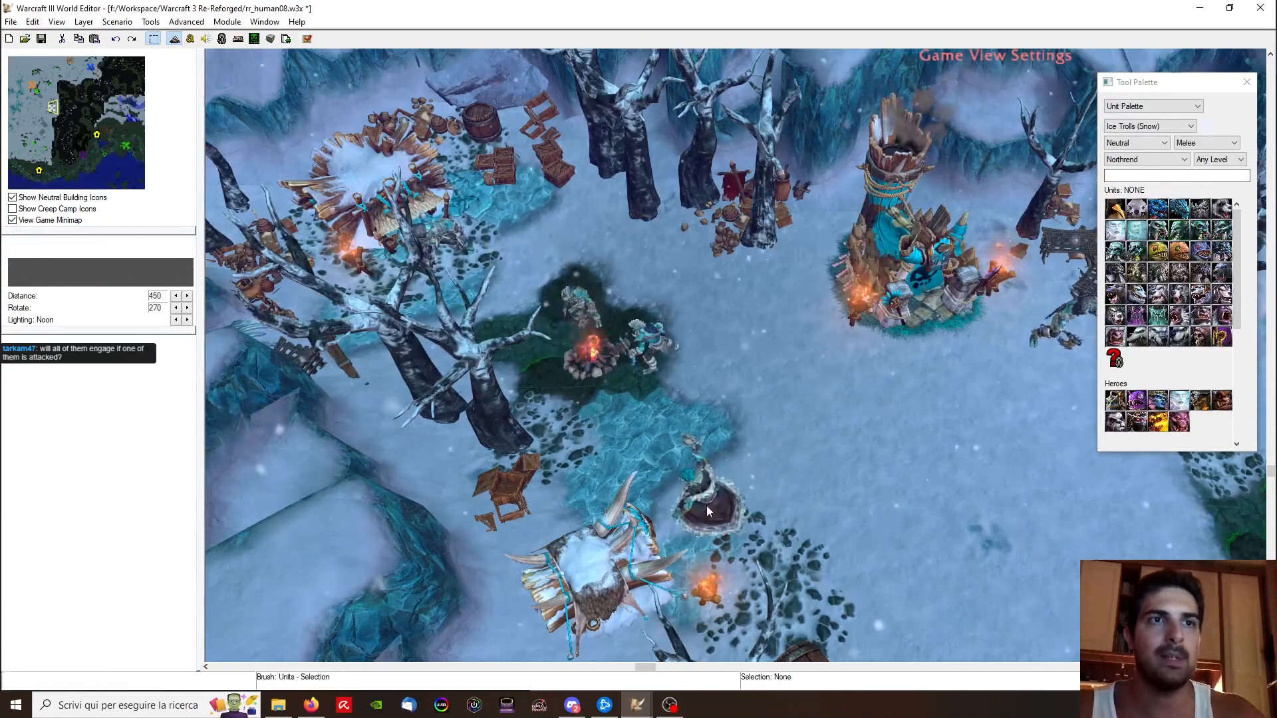
pyautogui.click(712, 500)
pyautogui.keyDown('ctrl'); pyautogui.click(758, 469); pyautogui.keyUp('ctrl')
# Step: Paste a copy of the Ice Troll Priest across the village and move it beside the horned hut's torch
pyautogui.moveTo(987, 464); pyautogui.dragTo(983, 341, button='right')
pyautogui.hotkey('ctrl', 'c')
pyautogui.hotkey('ctrl', 'v')
pyautogui.moveTo(820, 362); pyautogui.dragTo(755, 390, button='right')
pyautogui.scroll(3, 795, 341)
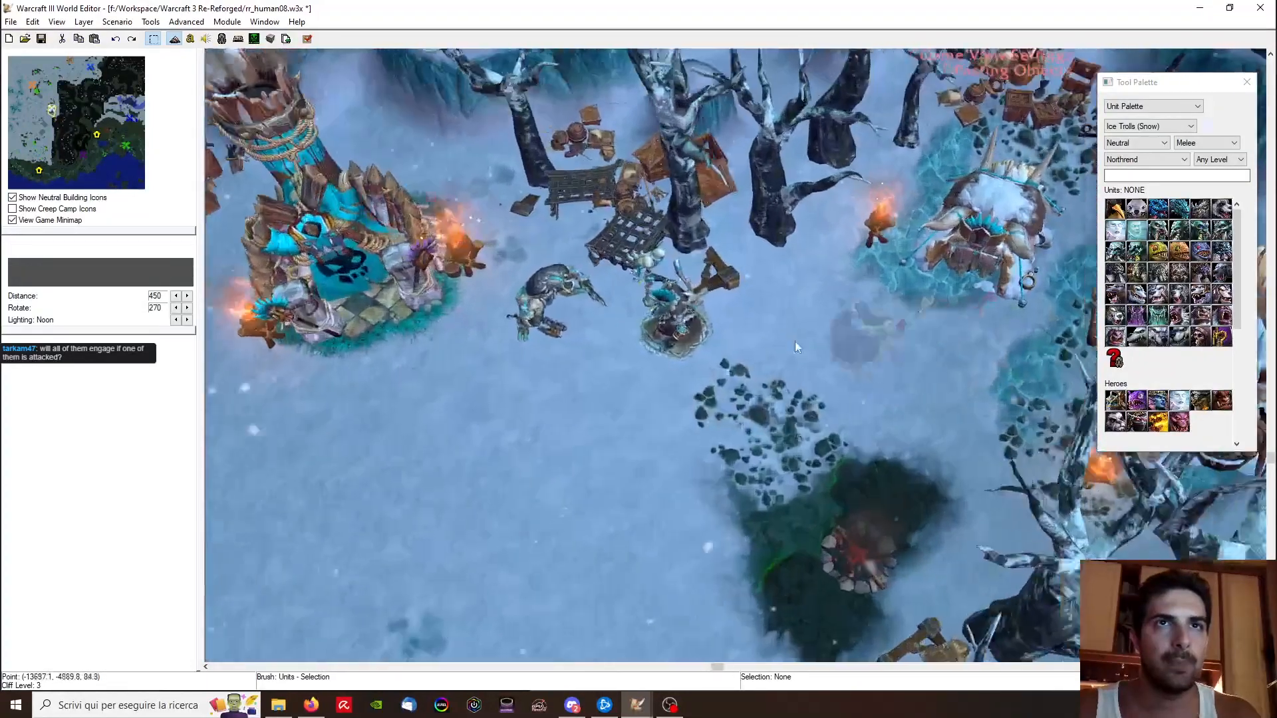
pyautogui.moveTo(795, 341); pyautogui.dragTo(725, 352, button='right')
pyautogui.keyDown('ctrl'); pyautogui.moveTo(724, 353); pyautogui.dragTo(870, 378, button='right'); pyautogui.keyUp('ctrl')
pyautogui.click(931, 342)
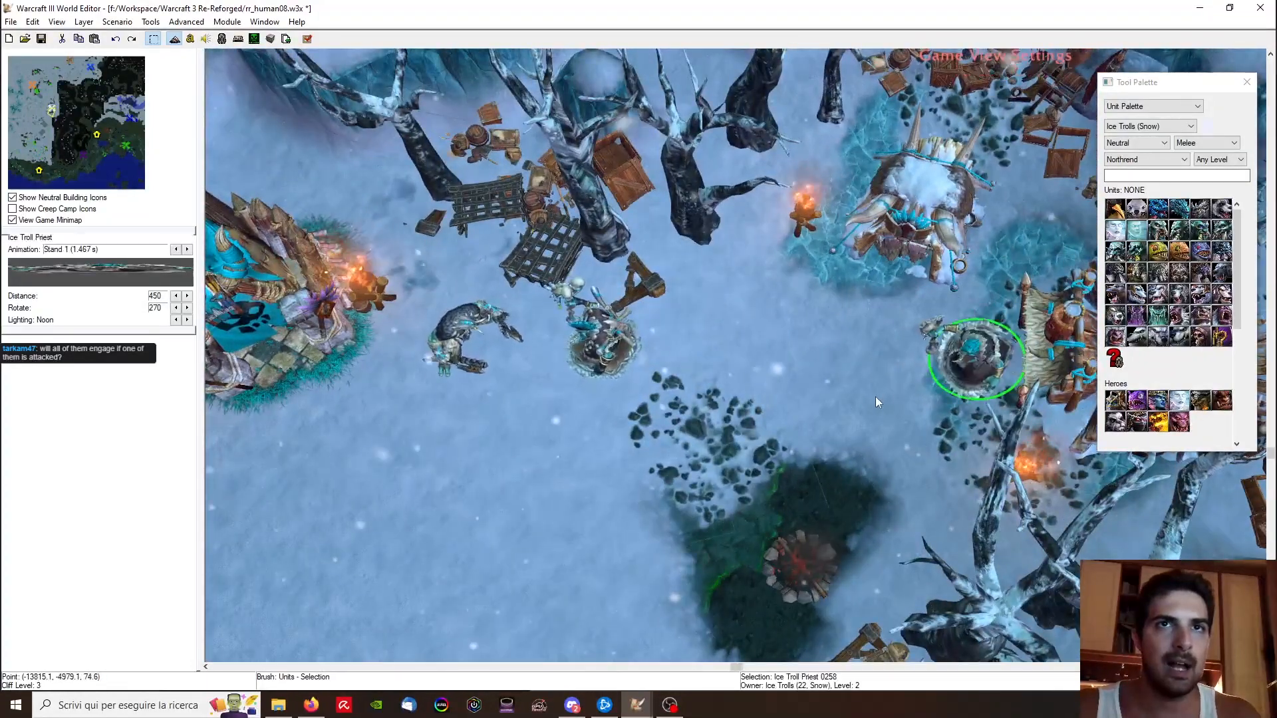
pyautogui.moveTo(928, 340); pyautogui.dragTo(825, 287)
# Step: Place two Ice Trolls in front of the hut next to the copied priest and adjust their positions
pyautogui.click(1157, 229)
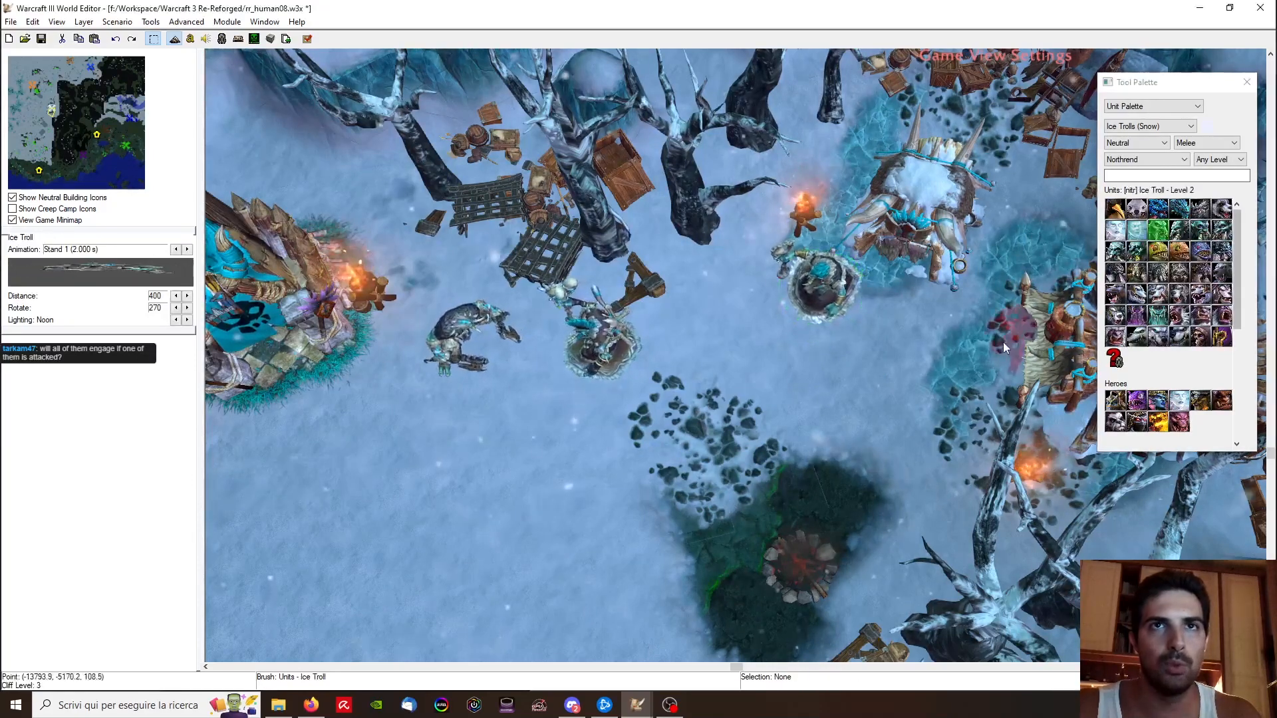
pyautogui.keyDown('ctrl'); pyautogui.moveTo(854, 411); pyautogui.dragTo(1035, 314, button='right'); pyautogui.keyUp('ctrl')
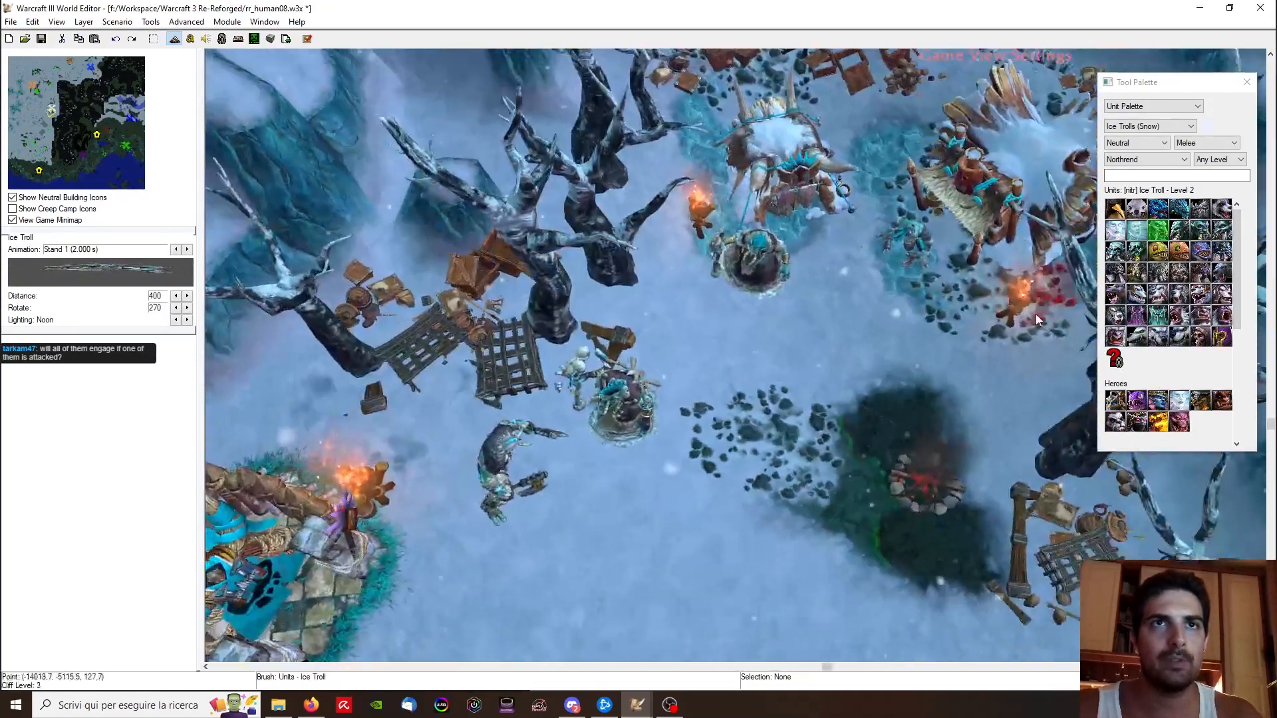
pyautogui.click(947, 309)
pyautogui.press('space')
pyautogui.moveTo(908, 239); pyautogui.dragTo(896, 231)
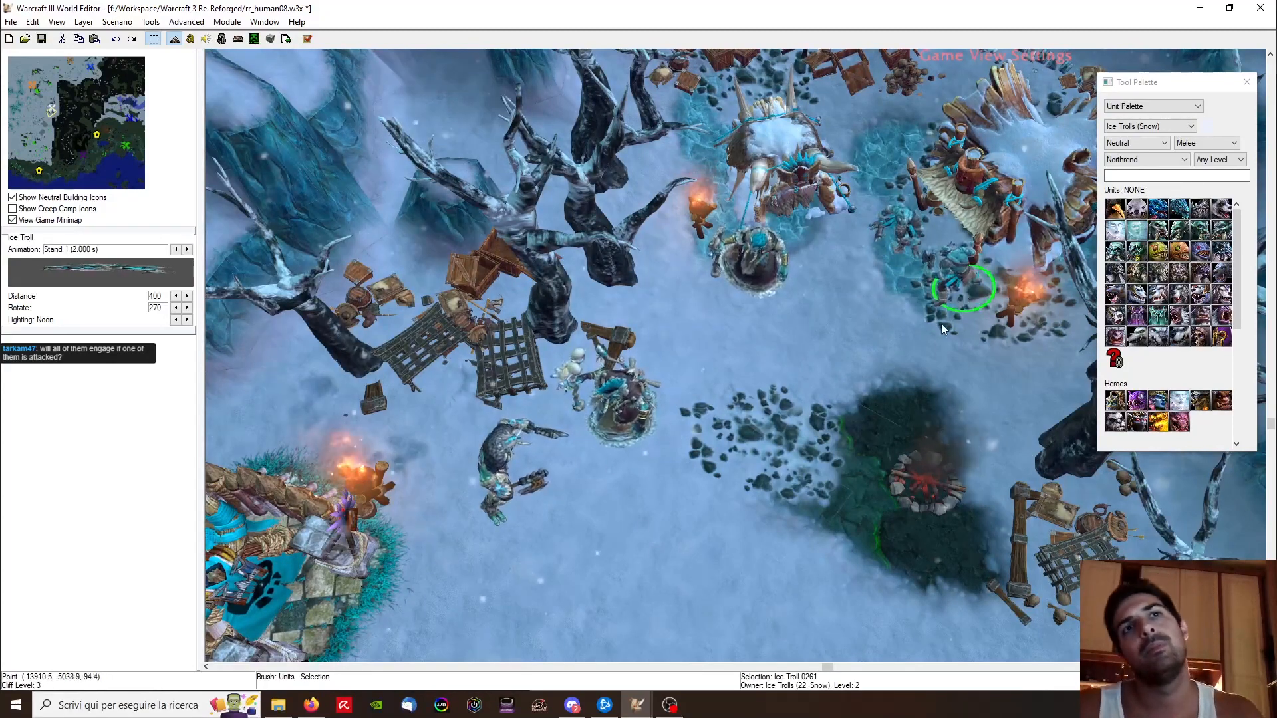
pyautogui.click(871, 379)
# Step: Copy the Ice Troll Berserker near the watchtower and paste it beside the campfire across the square
pyautogui.moveTo(798, 399); pyautogui.dragTo(971, 147, button='right')
pyautogui.scroll(-3, 971, 146)
pyautogui.moveTo(592, 332); pyautogui.dragTo(633, 382, button='right')
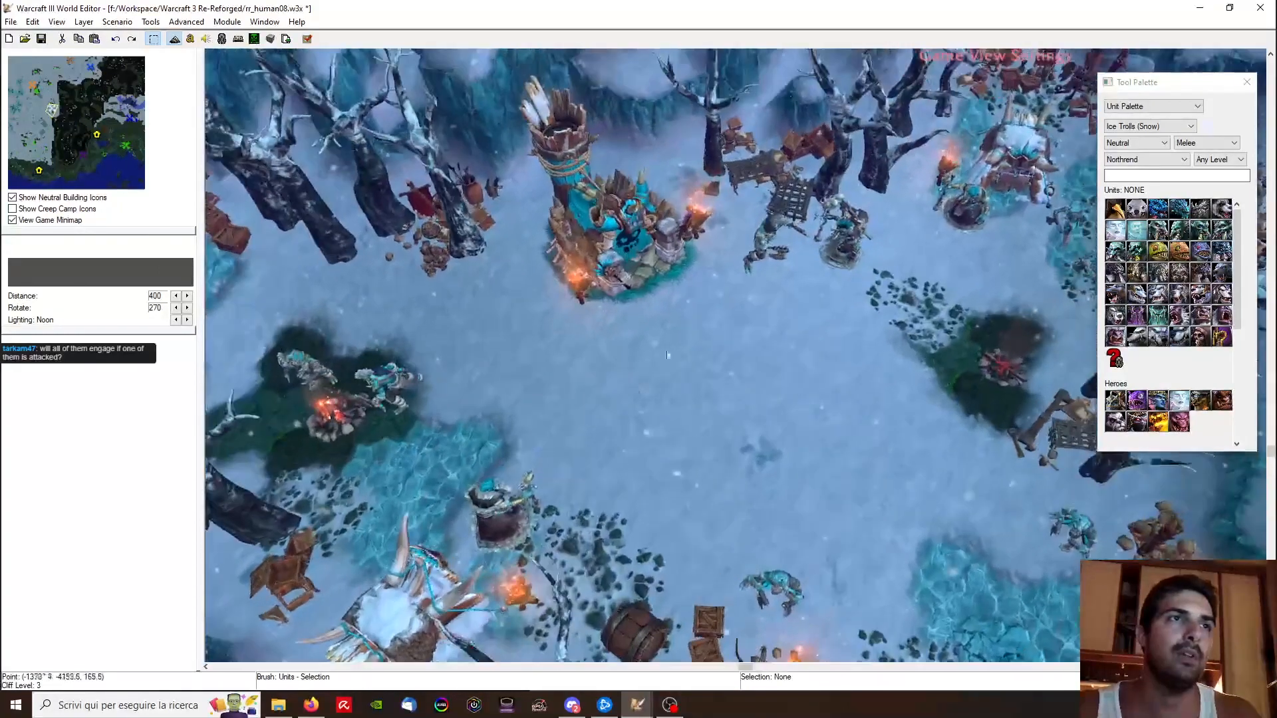
pyautogui.click(774, 231)
pyautogui.moveTo(731, 330); pyautogui.dragTo(665, 352, button='right')
pyautogui.hotkey('ctrl', 'c')
pyautogui.hotkey('ctrl', 'v')
pyautogui.moveTo(917, 320); pyautogui.dragTo(735, 463, button='right')
pyautogui.scroll(3, 735, 463)
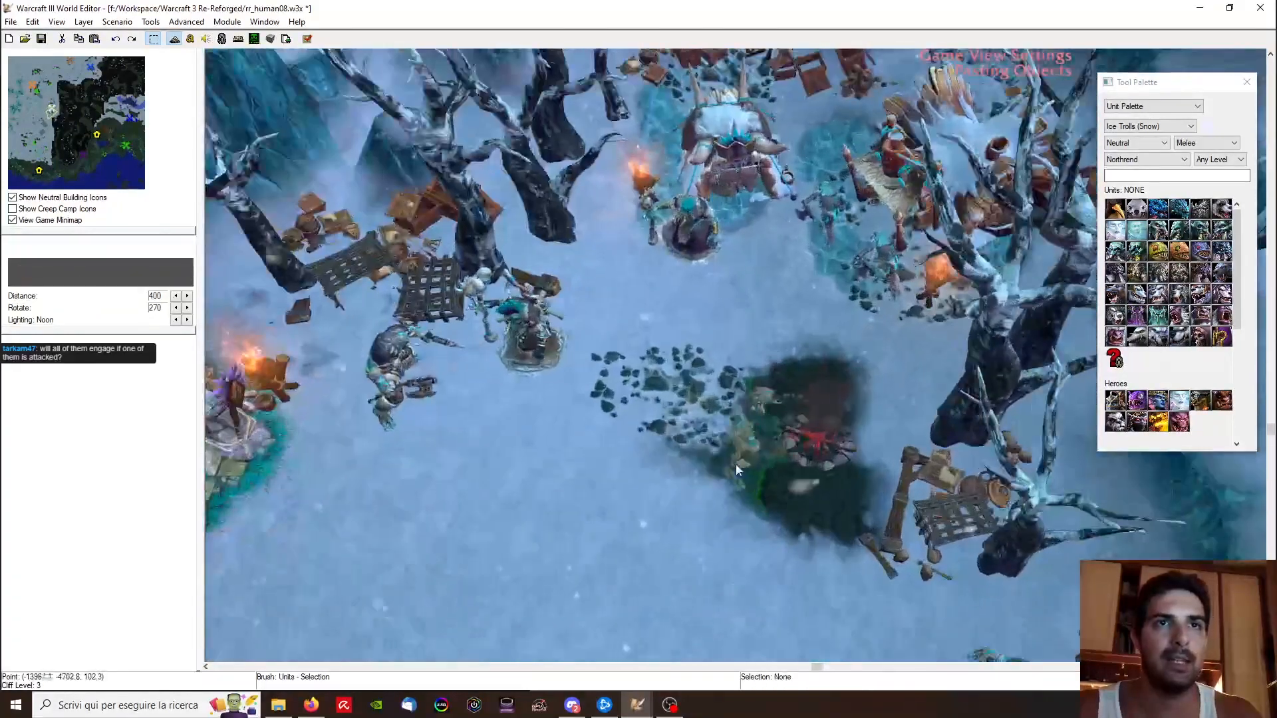
pyautogui.click(729, 494)
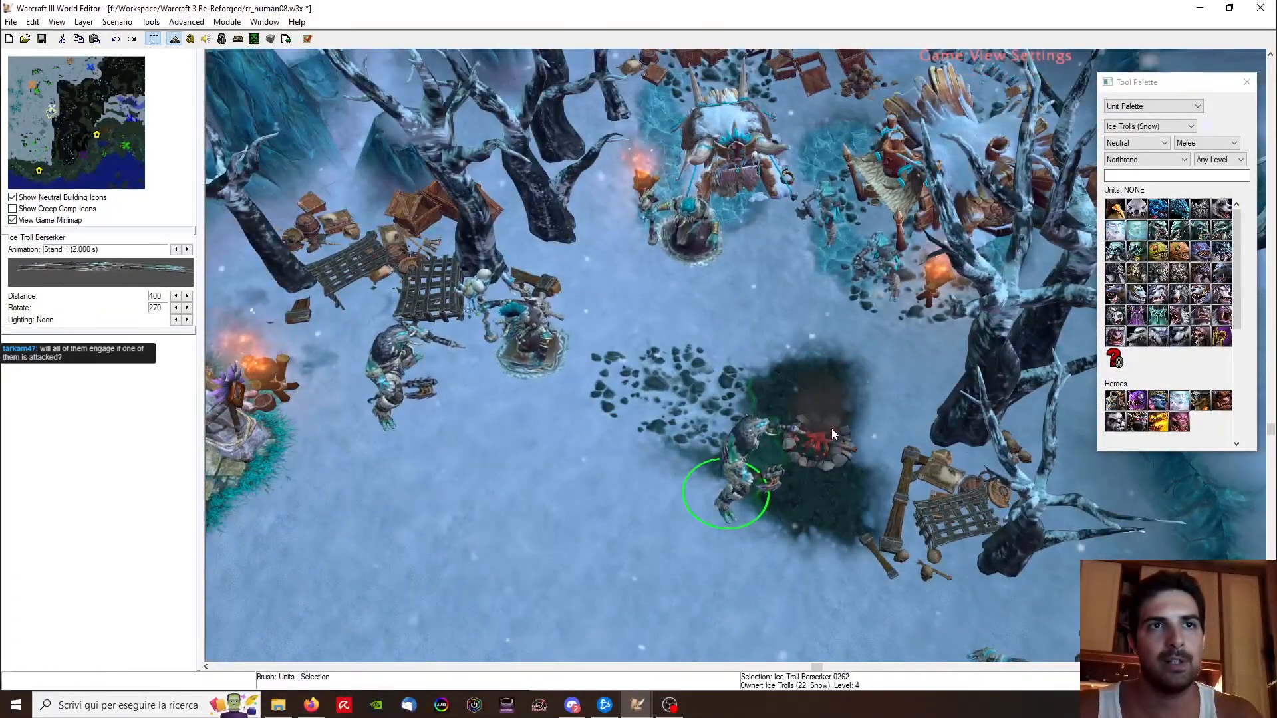
# Step: Place an Ice Troll at the campfire across the square, opposite the copied Ice Troll Berserker
pyautogui.moveTo(891, 356); pyautogui.dragTo(839, 316, button='right')
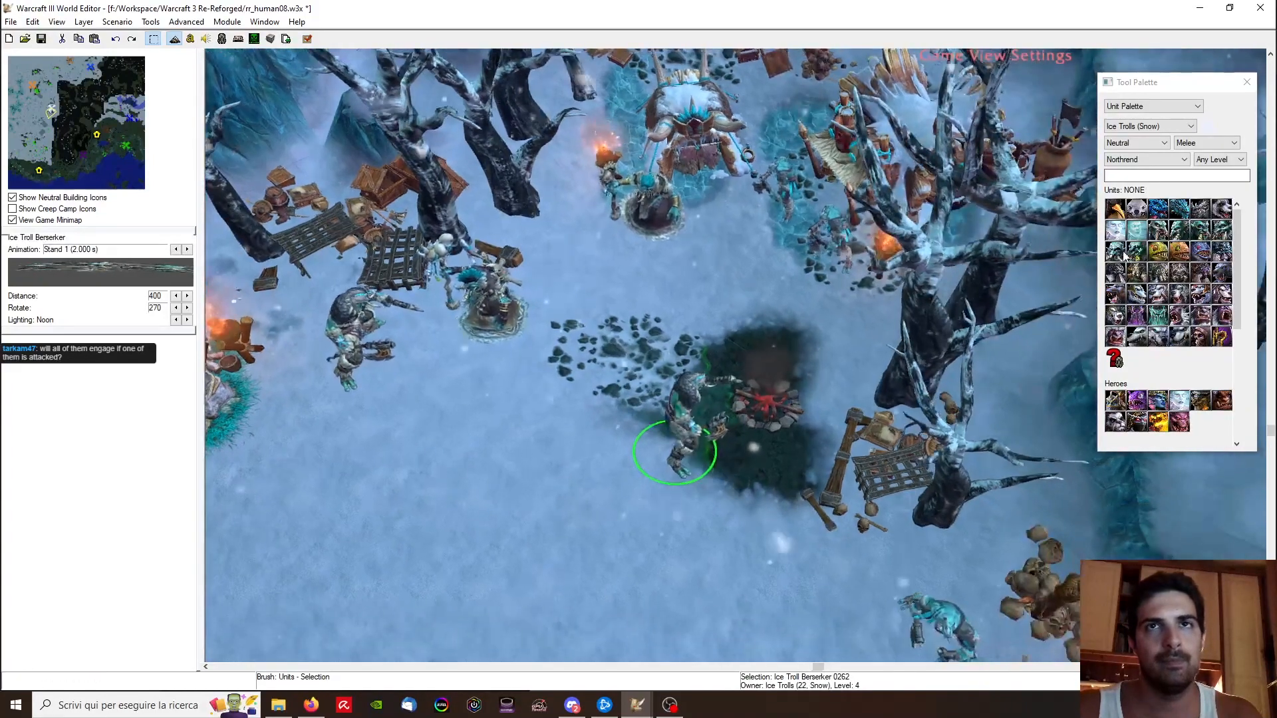
pyautogui.click(1164, 230)
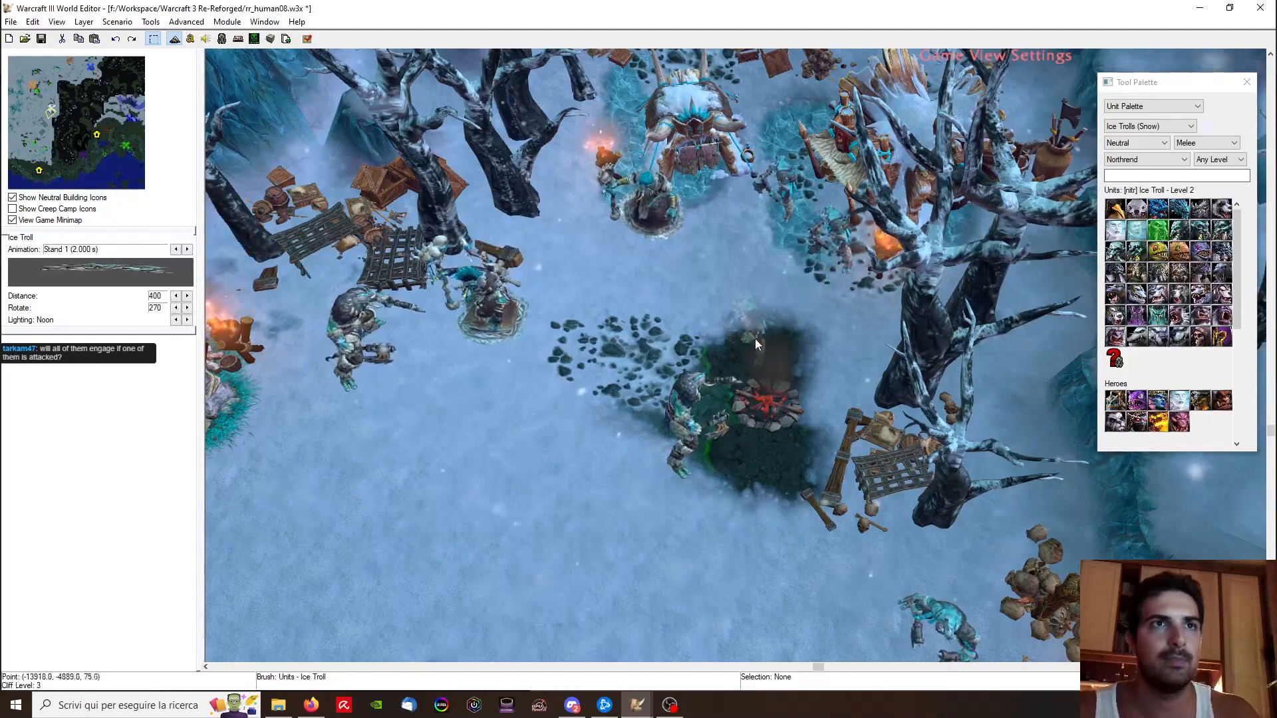
pyautogui.click(786, 347)
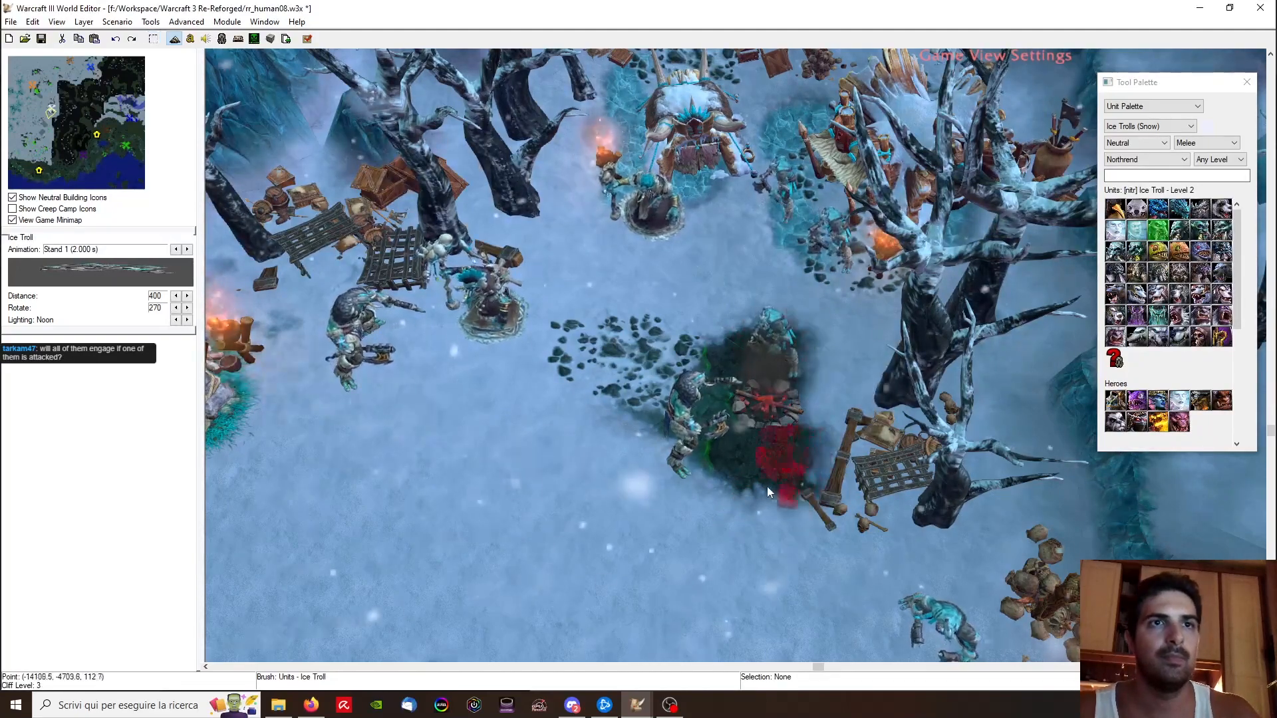
pyautogui.press('Escape')
pyautogui.click(789, 355)
pyautogui.scroll(-5, 609, 469)
pyautogui.click(609, 468)
# Step: Check the walkable ground in the village square using the pathing overlay
pyautogui.moveTo(726, 411); pyautogui.dragTo(625, 369, button='right')
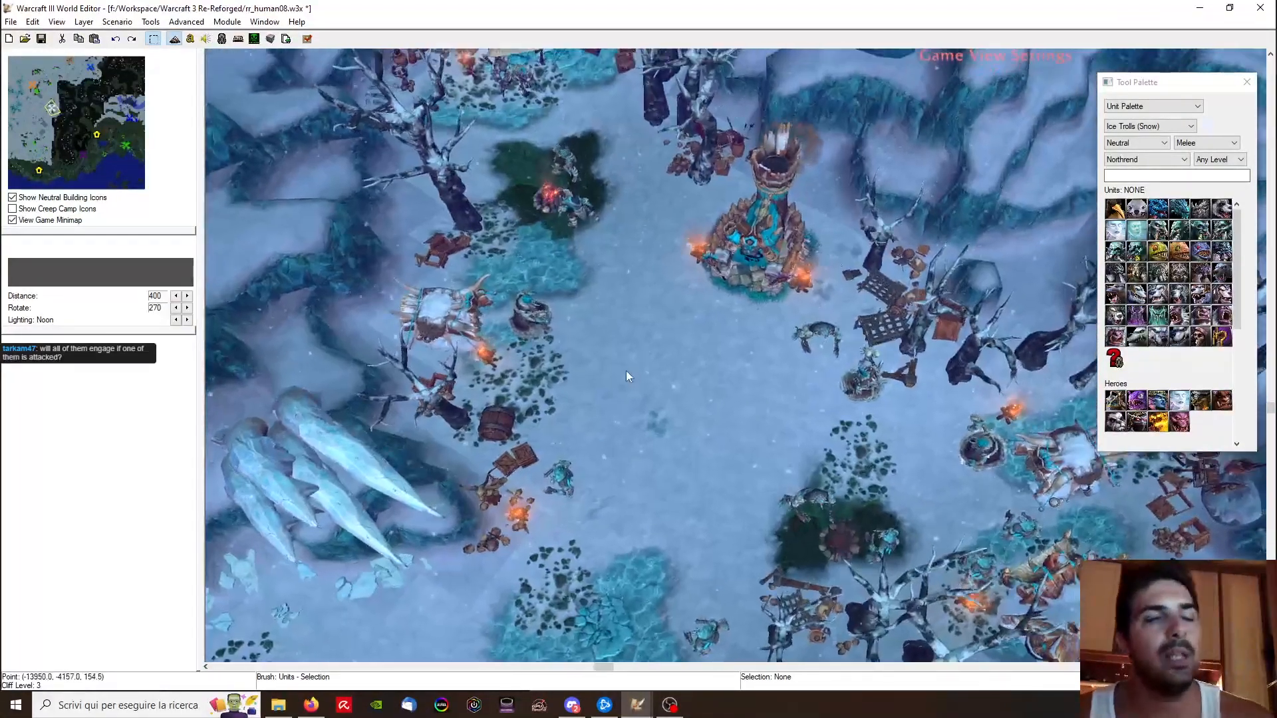
pyautogui.press('p')
pyautogui.moveTo(642, 472); pyautogui.dragTo(713, 472, button='right')
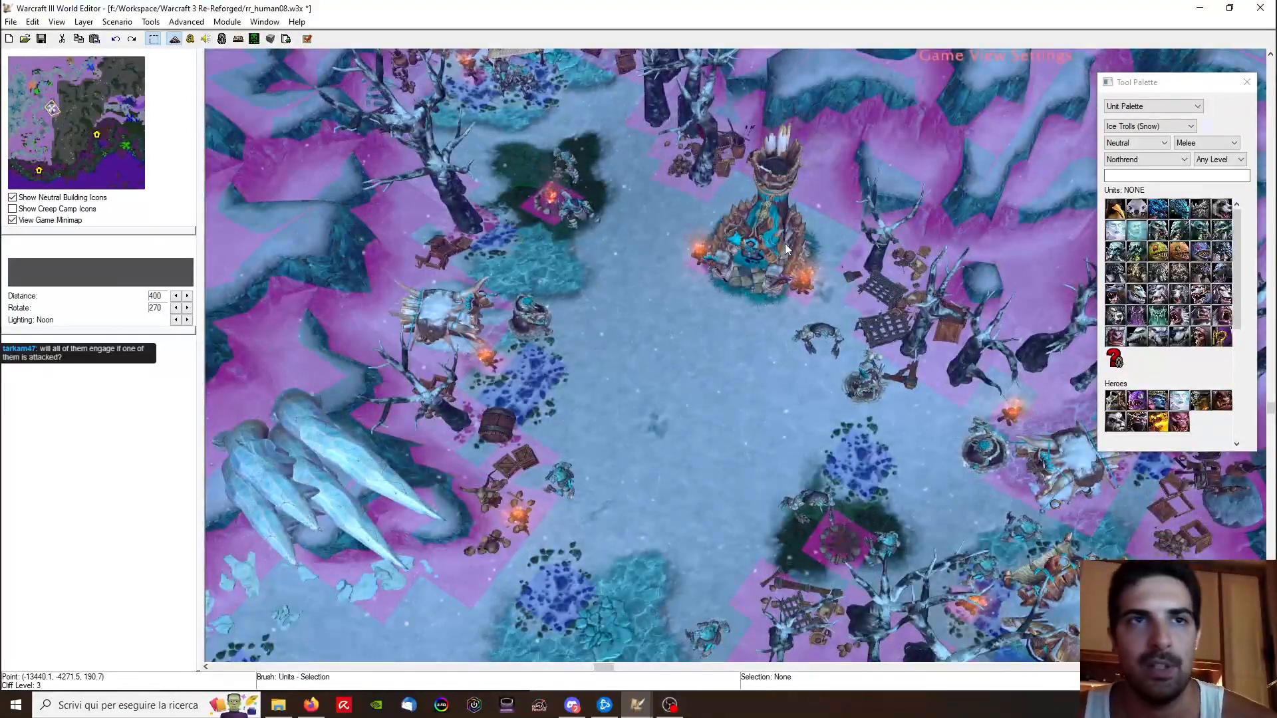
pyautogui.moveTo(776, 359); pyautogui.dragTo(739, 313, button='right')
pyautogui.press('p')
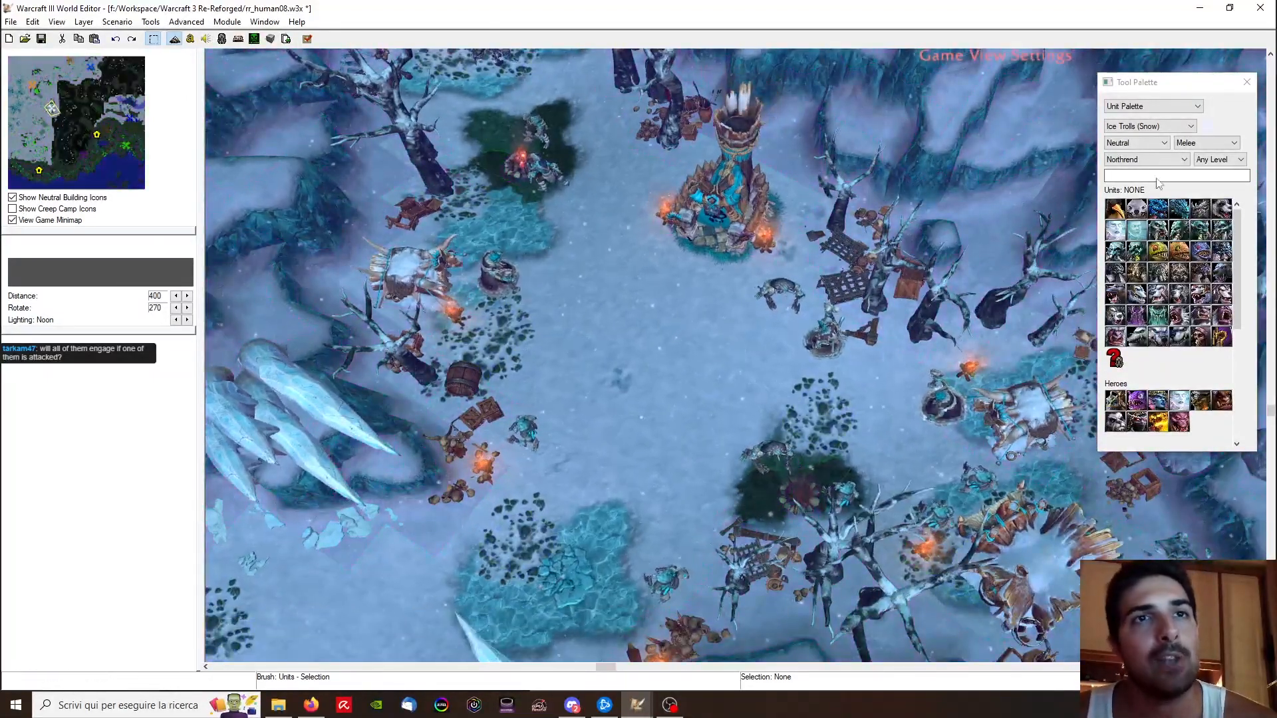
# Step: Inspect the Ice Troll Priests and Ice Trolls placed beside the horned huts on both sides of the village
pyautogui.click(492, 273)
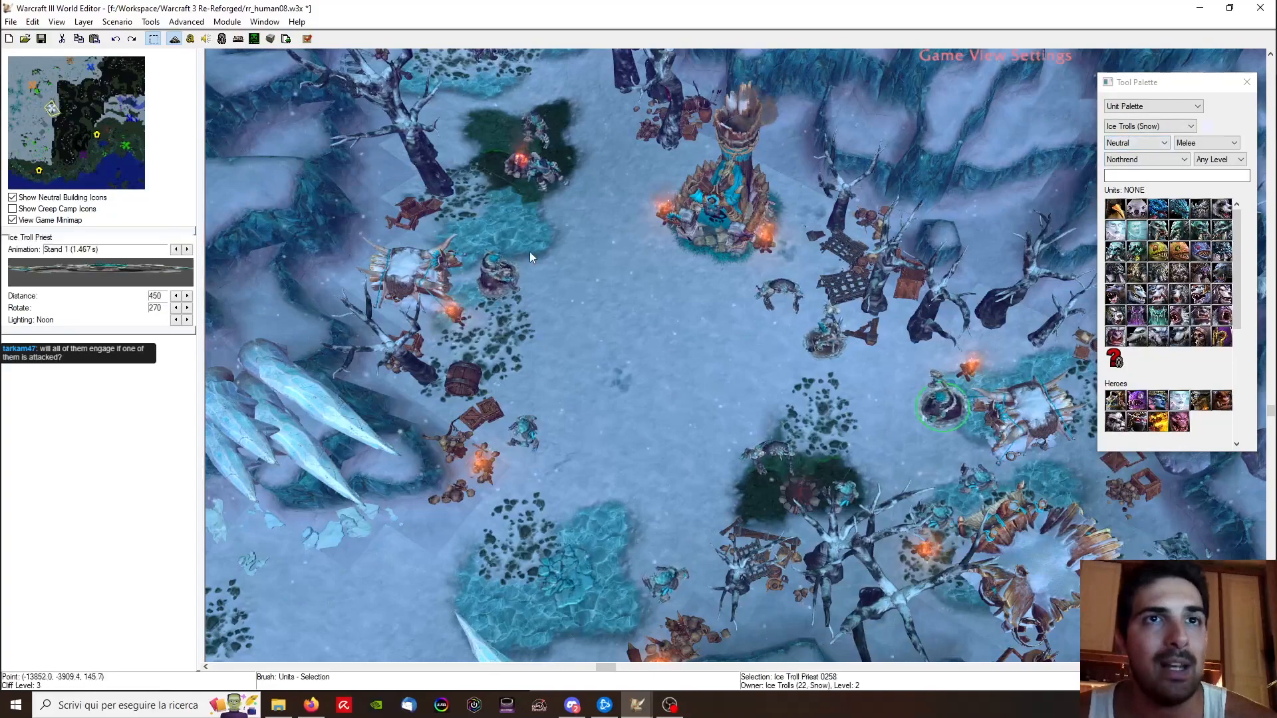
pyautogui.moveTo(473, 286); pyautogui.dragTo(539, 393, button='right')
pyautogui.moveTo(522, 301); pyautogui.dragTo(587, 403, button='right')
pyautogui.click(588, 207)
pyautogui.moveTo(1005, 565); pyautogui.dragTo(887, 395, button='right')
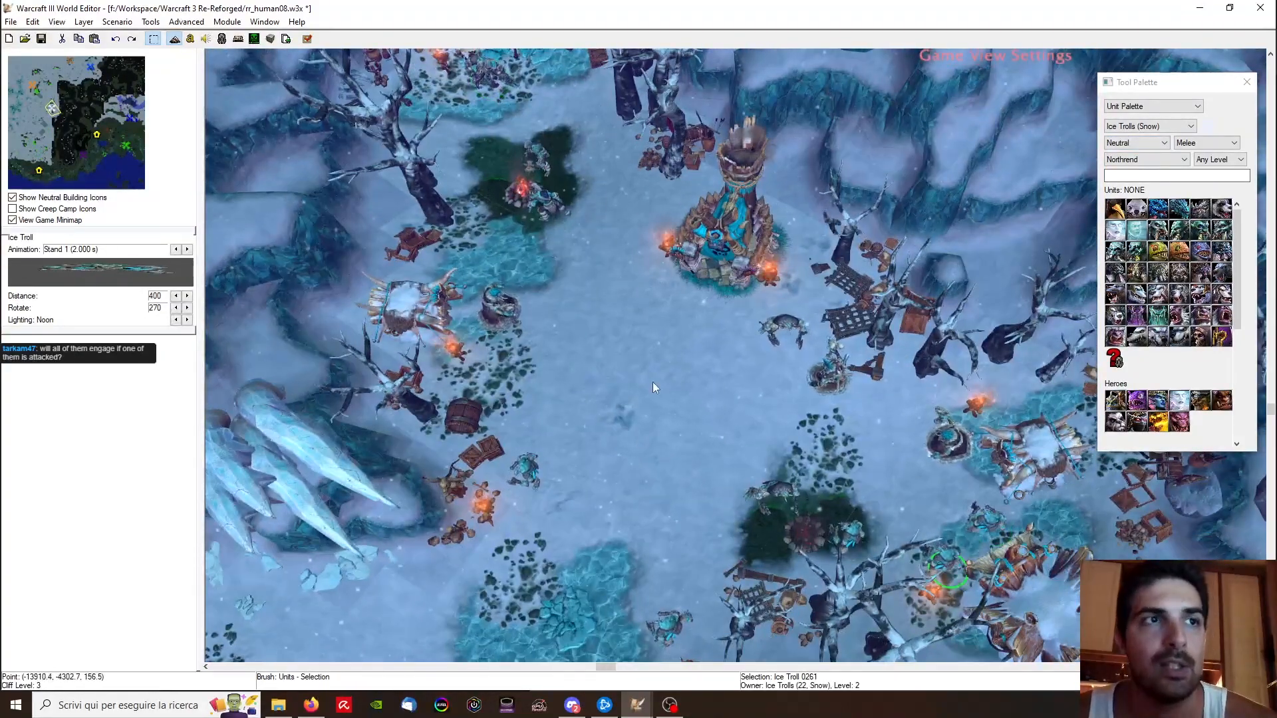
pyautogui.click(492, 306)
pyautogui.moveTo(550, 306); pyautogui.dragTo(607, 454, button='right')
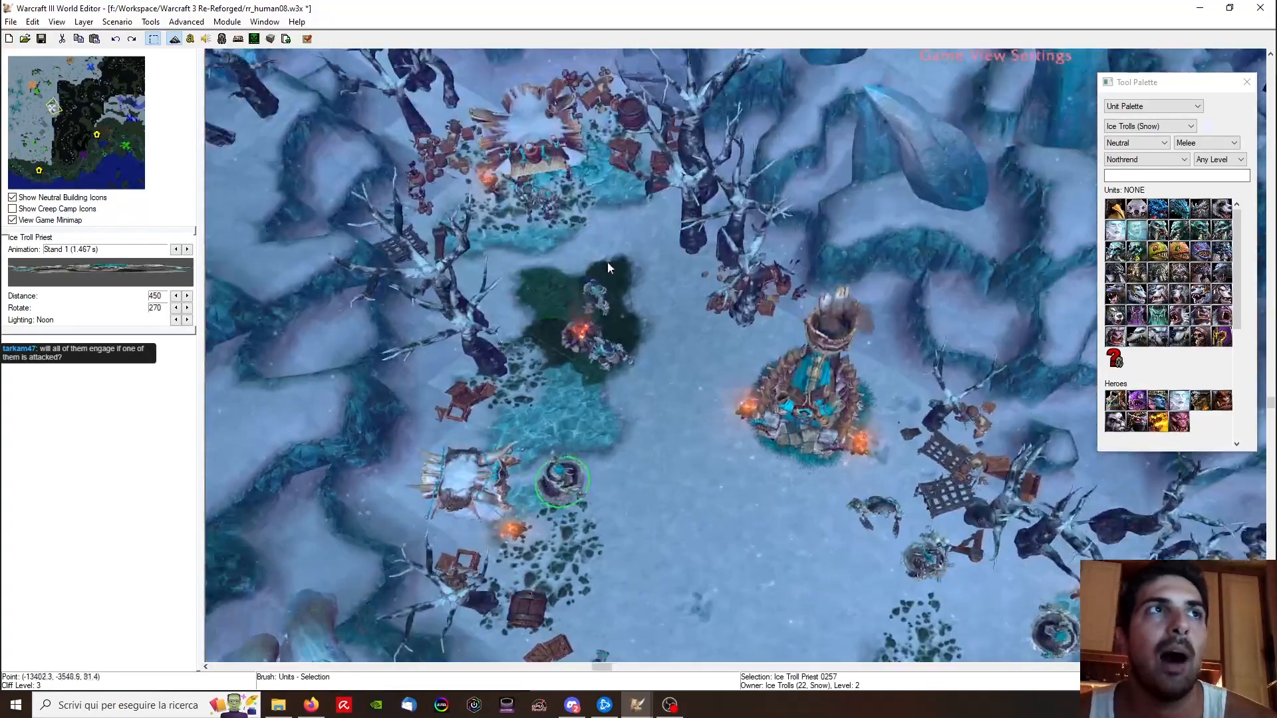
pyautogui.moveTo(639, 505); pyautogui.dragTo(610, 426, button='right')
pyautogui.click(700, 511)
pyautogui.moveTo(701, 511); pyautogui.dragTo(485, 199, button='right')
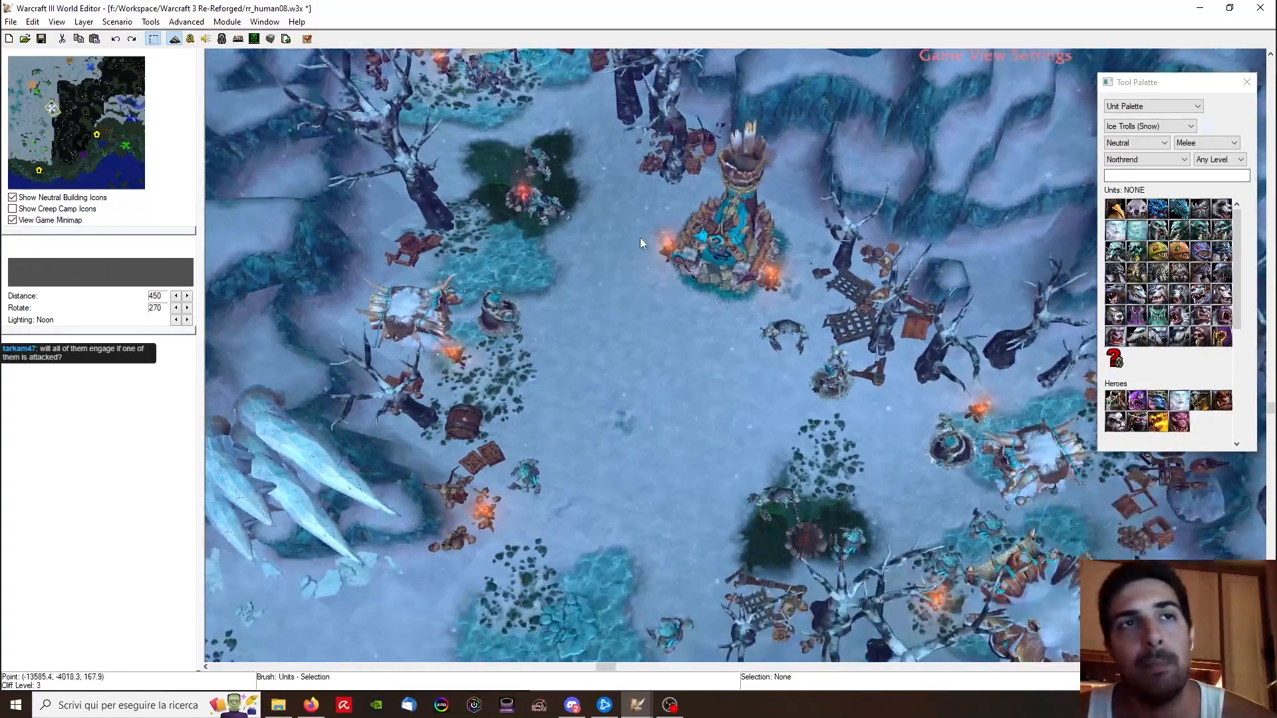
# Step: Examine the village layout and pathing around the campfires, huts and Ice Troll Mercenary Camp
pyautogui.moveTo(729, 395); pyautogui.dragTo(499, 341, button='right')
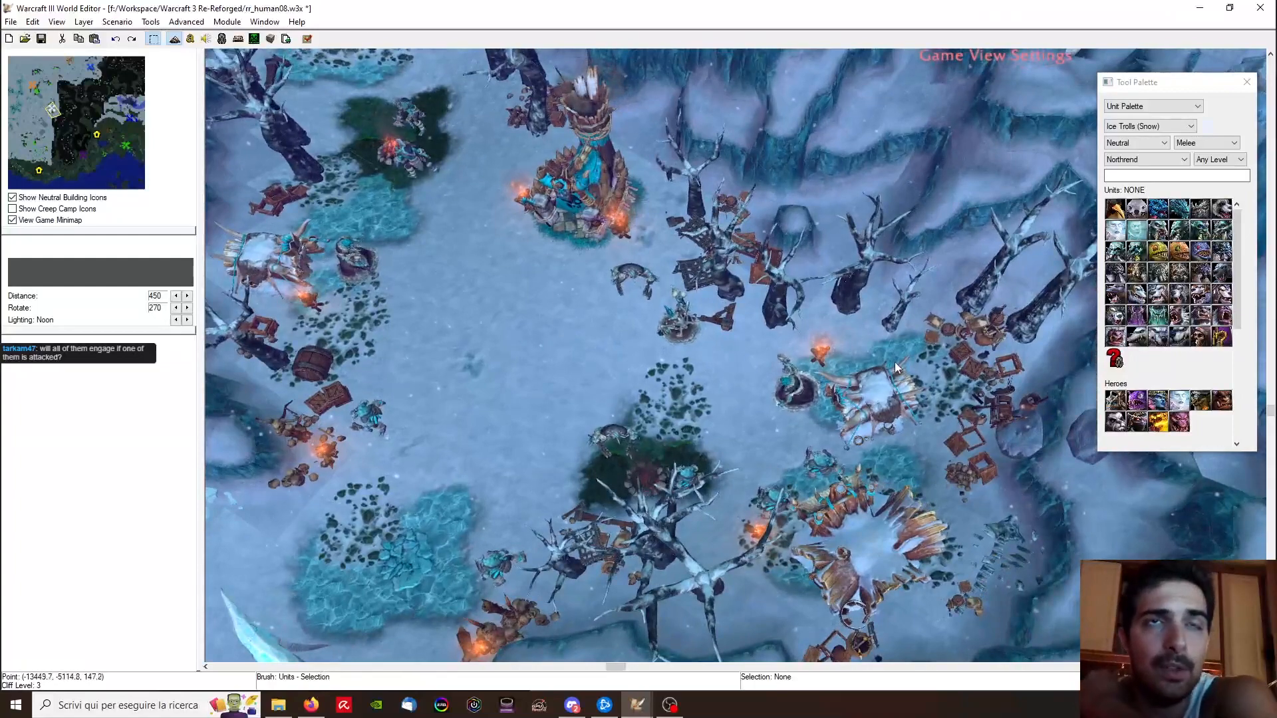
pyautogui.moveTo(664, 347); pyautogui.dragTo(744, 399, button='right')
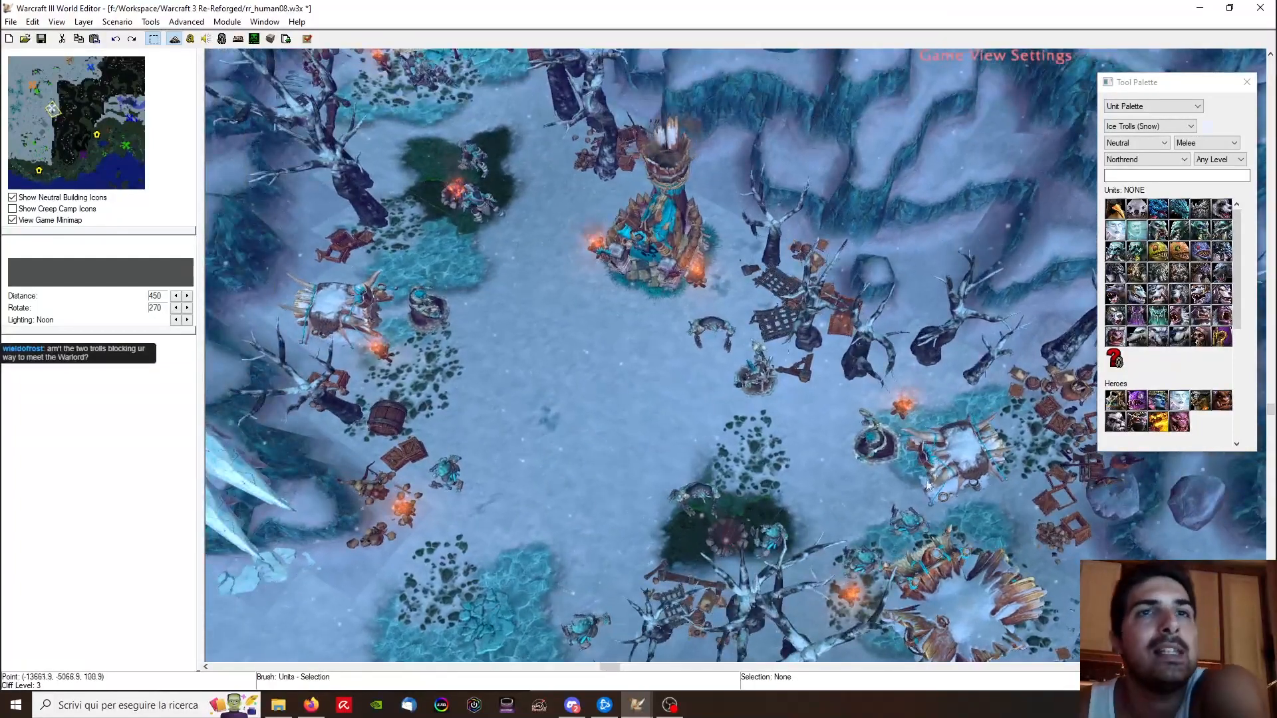
pyautogui.moveTo(499, 206); pyautogui.dragTo(577, 373, button='right')
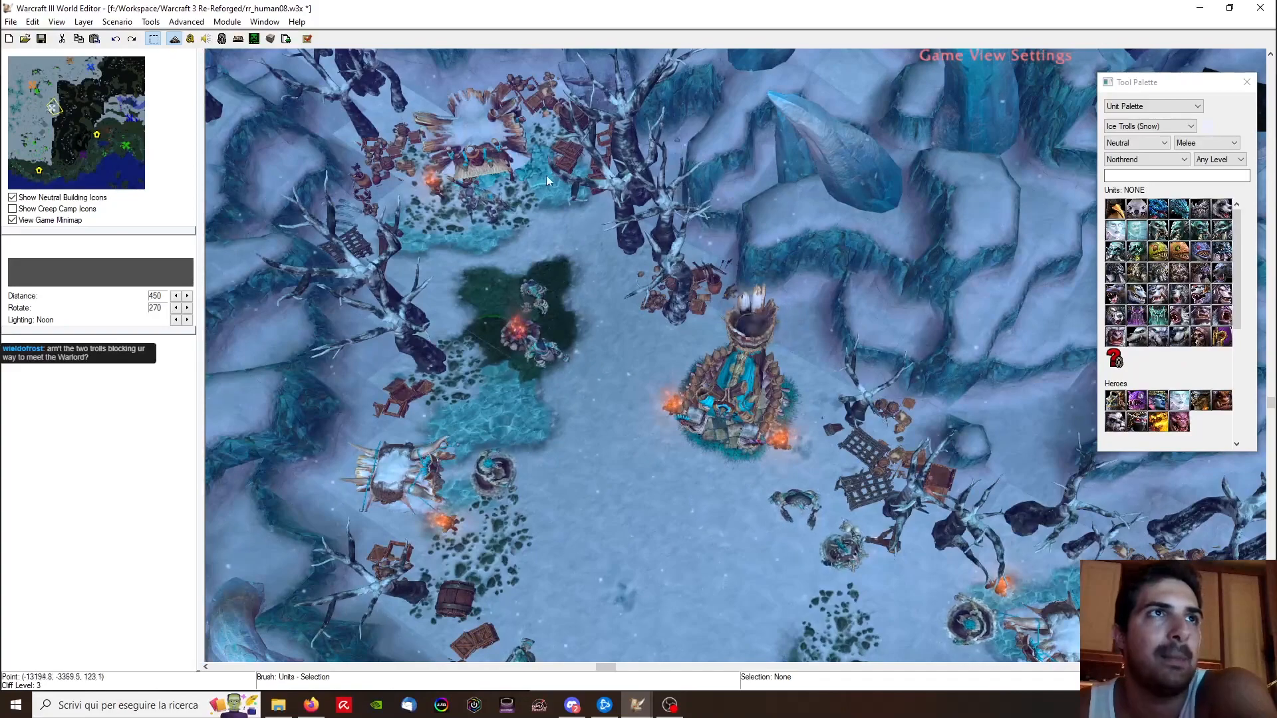
pyautogui.moveTo(542, 174); pyautogui.dragTo(615, 253, button='right')
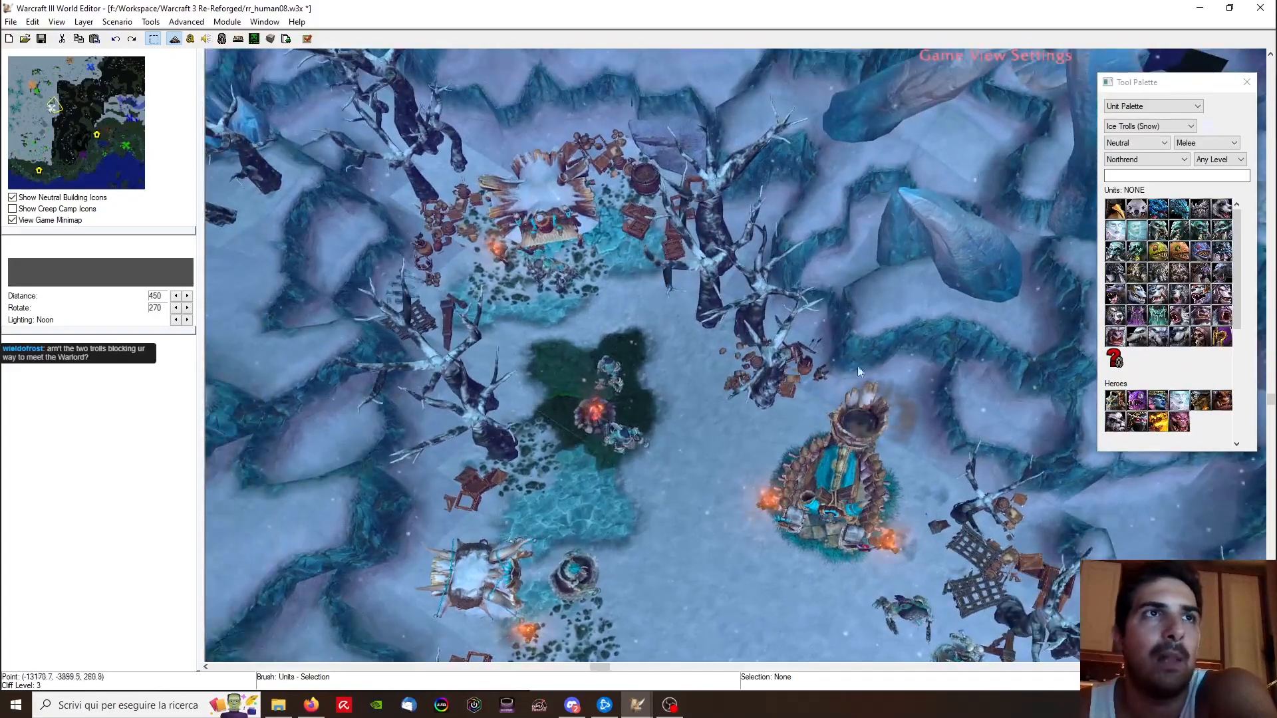
pyautogui.moveTo(664, 466); pyautogui.dragTo(747, 459, button='right')
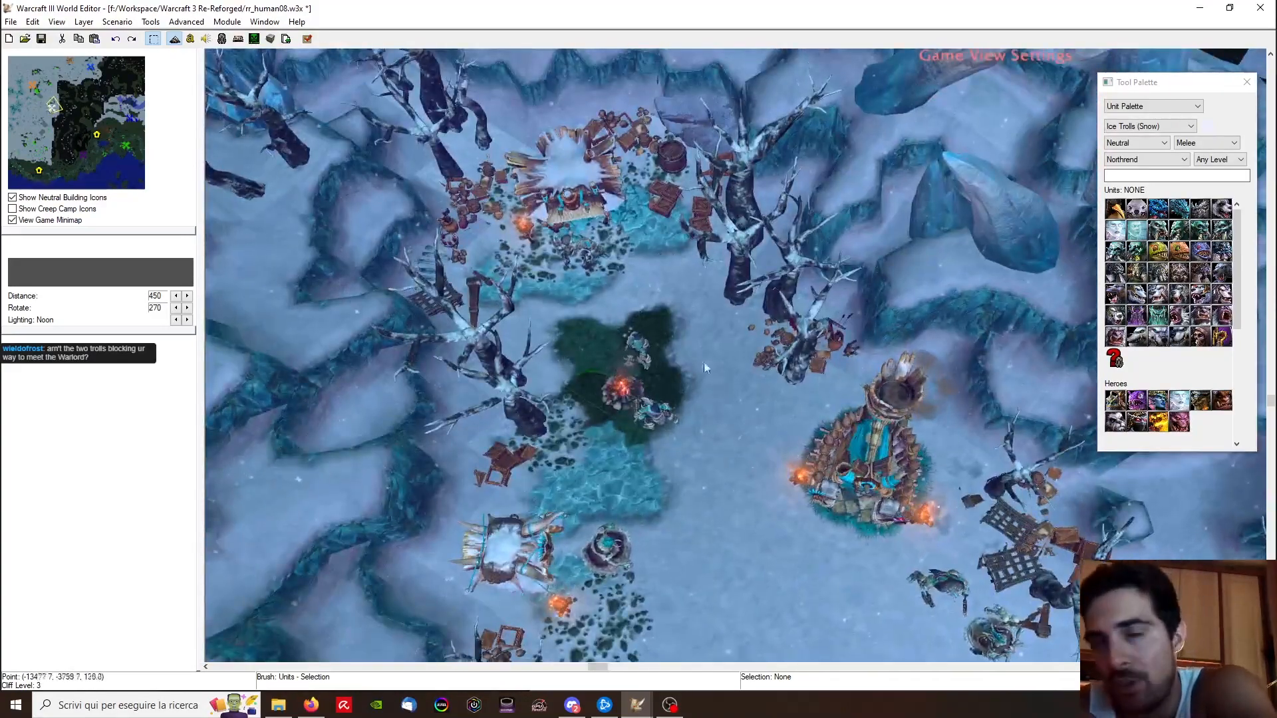
pyautogui.moveTo(703, 361); pyautogui.dragTo(713, 283, button='right')
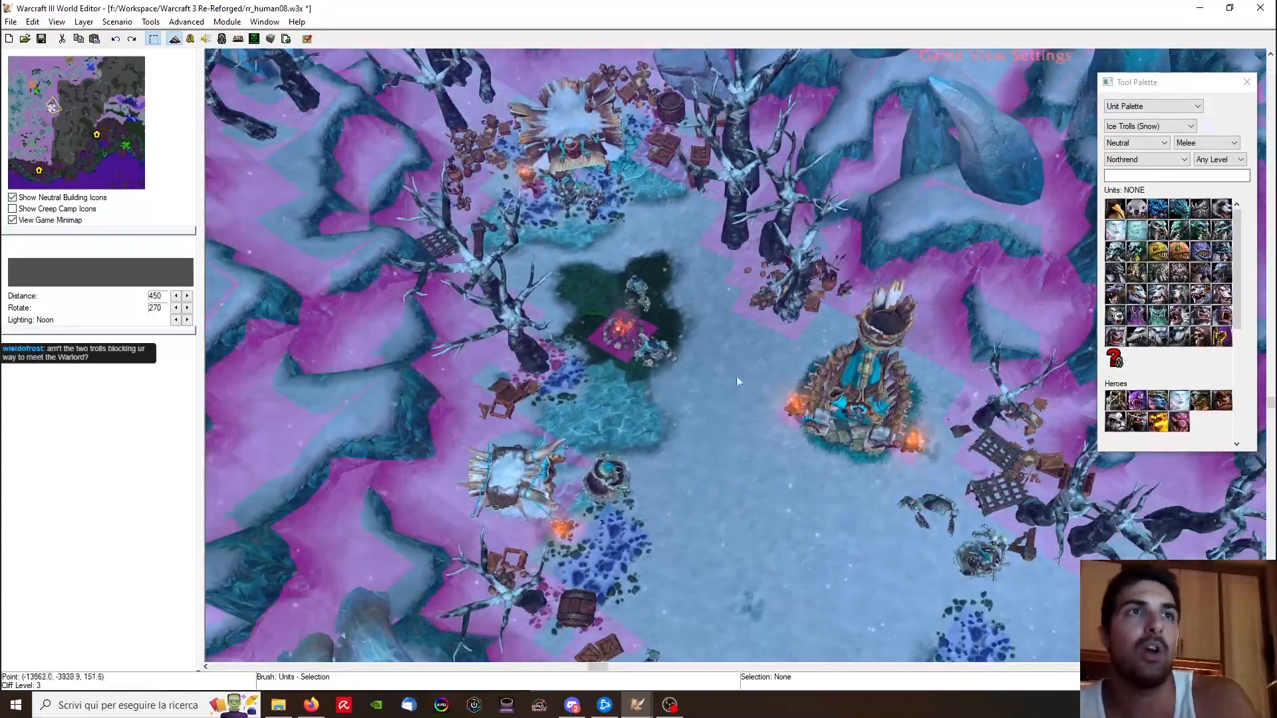
pyautogui.moveTo(750, 476); pyautogui.dragTo(725, 189, button='right')
pyautogui.moveTo(592, 495); pyautogui.dragTo(532, 561, button='right')
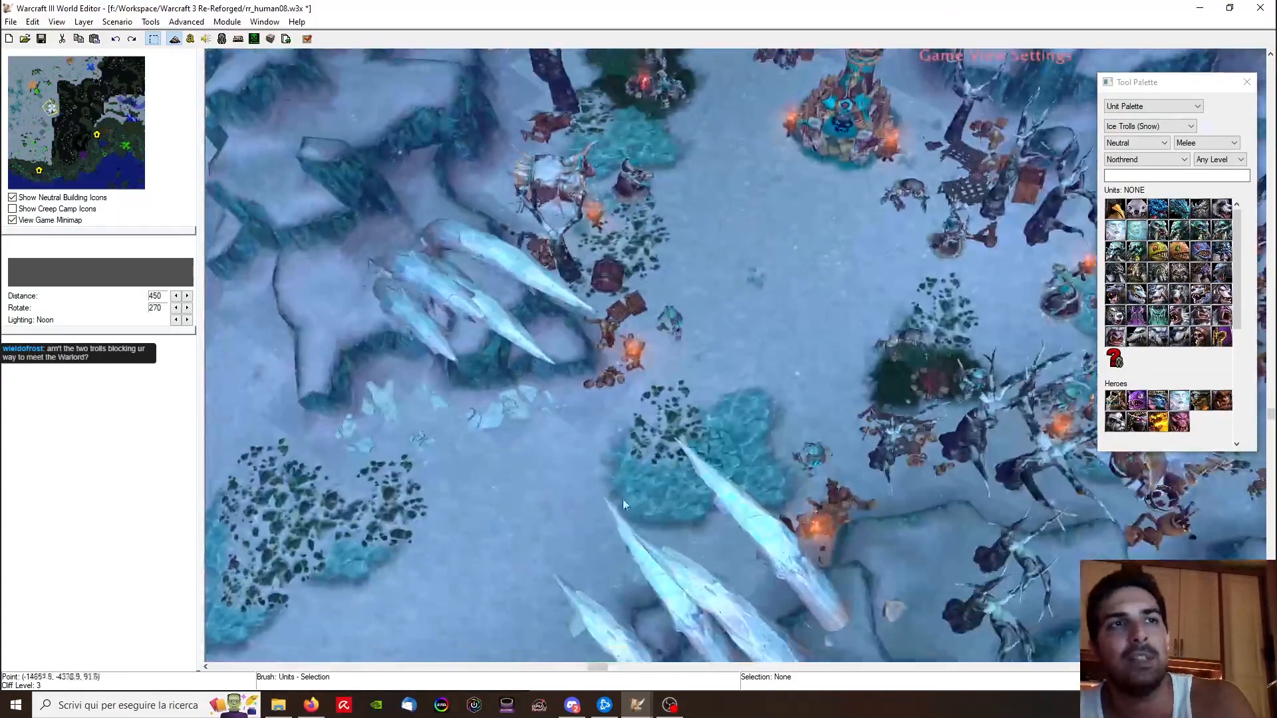
pyautogui.moveTo(797, 260); pyautogui.dragTo(693, 440, button='right')
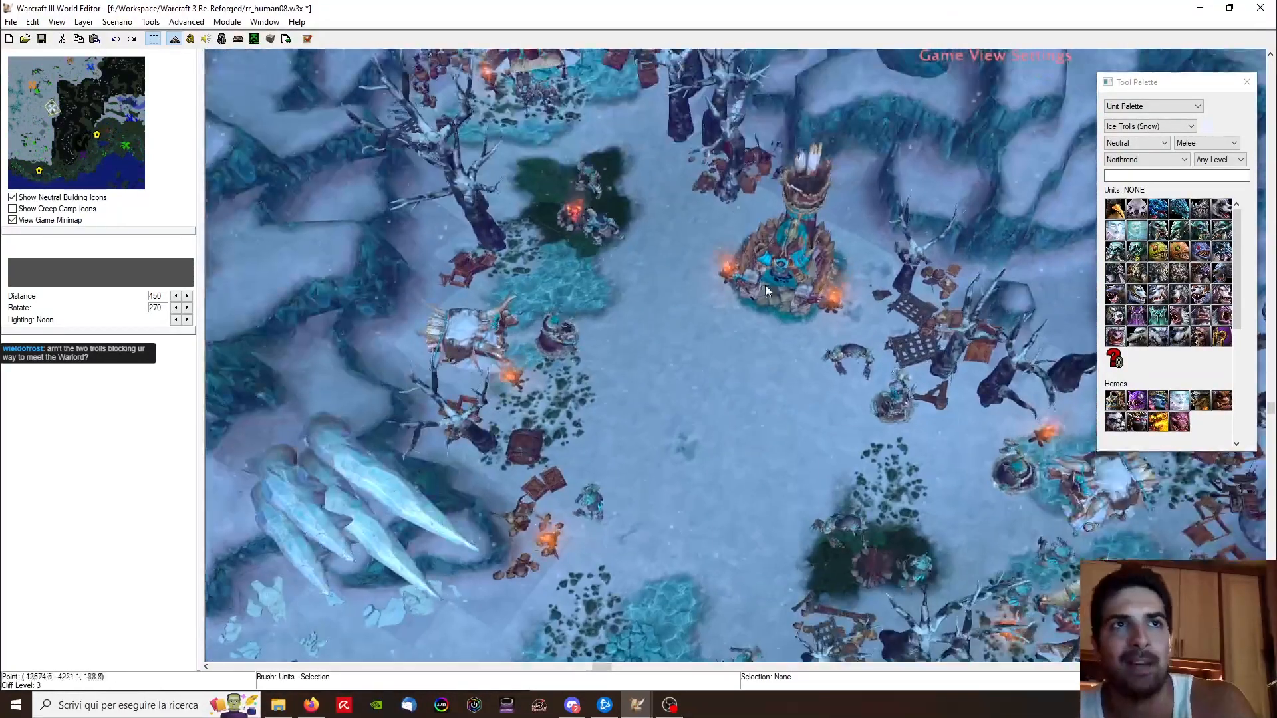
pyautogui.click(775, 233)
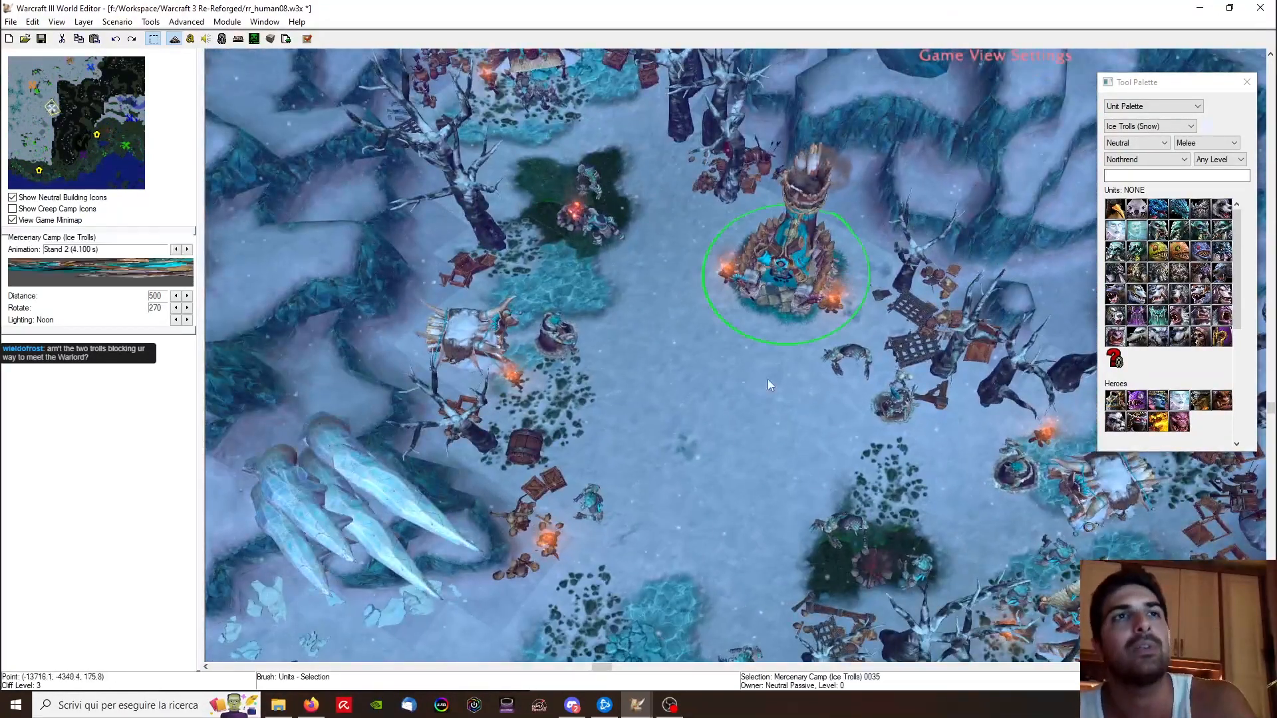
pyautogui.click(730, 471)
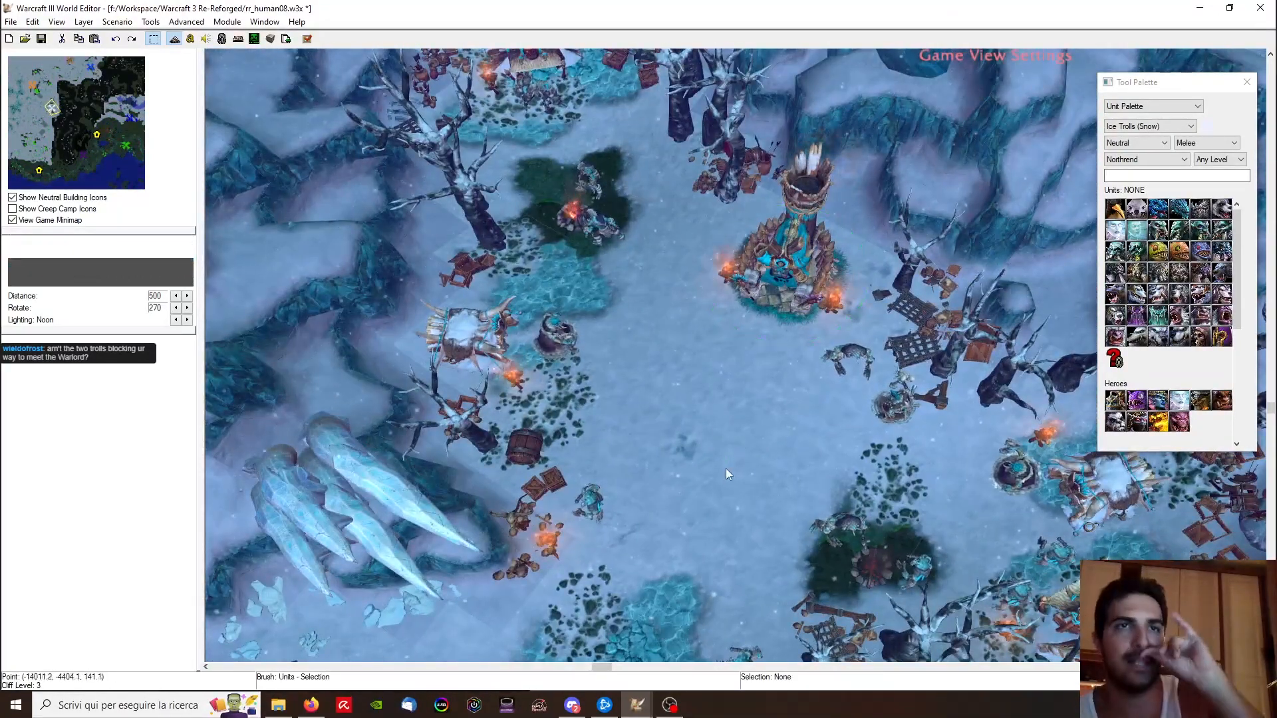
pyautogui.scroll(-2, 665, 386)
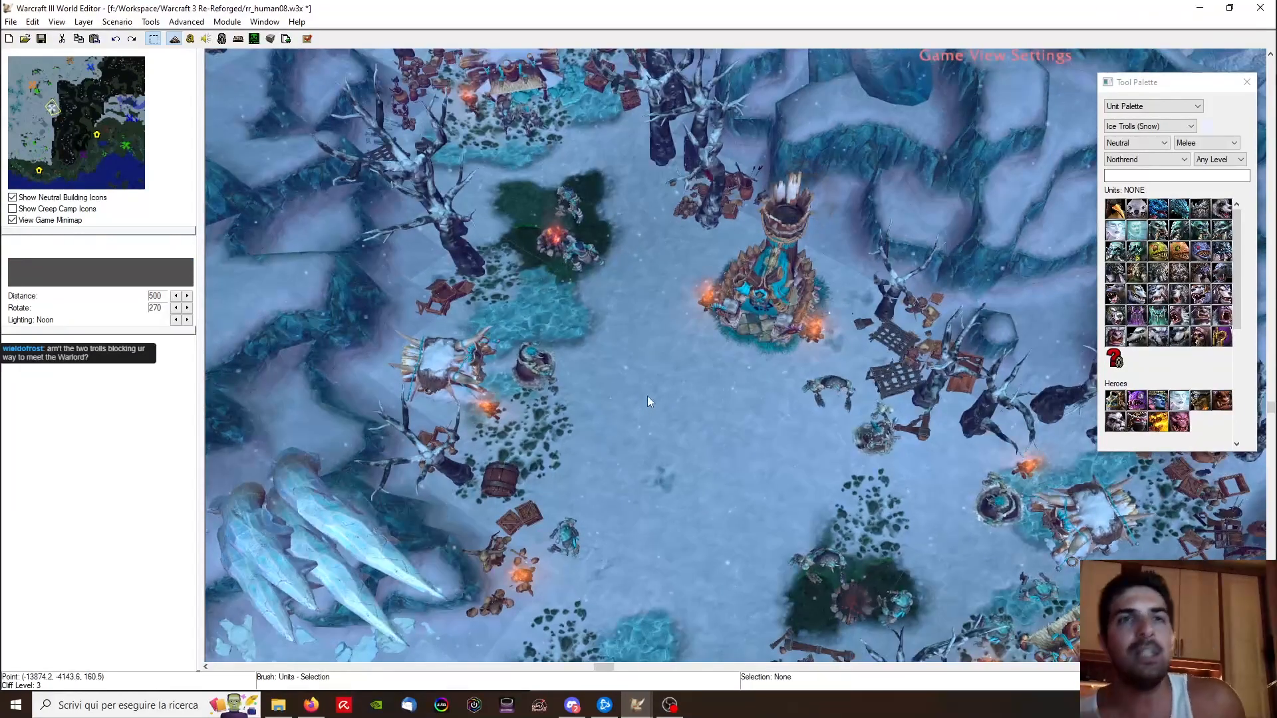
pyautogui.scroll(-3, 648, 373)
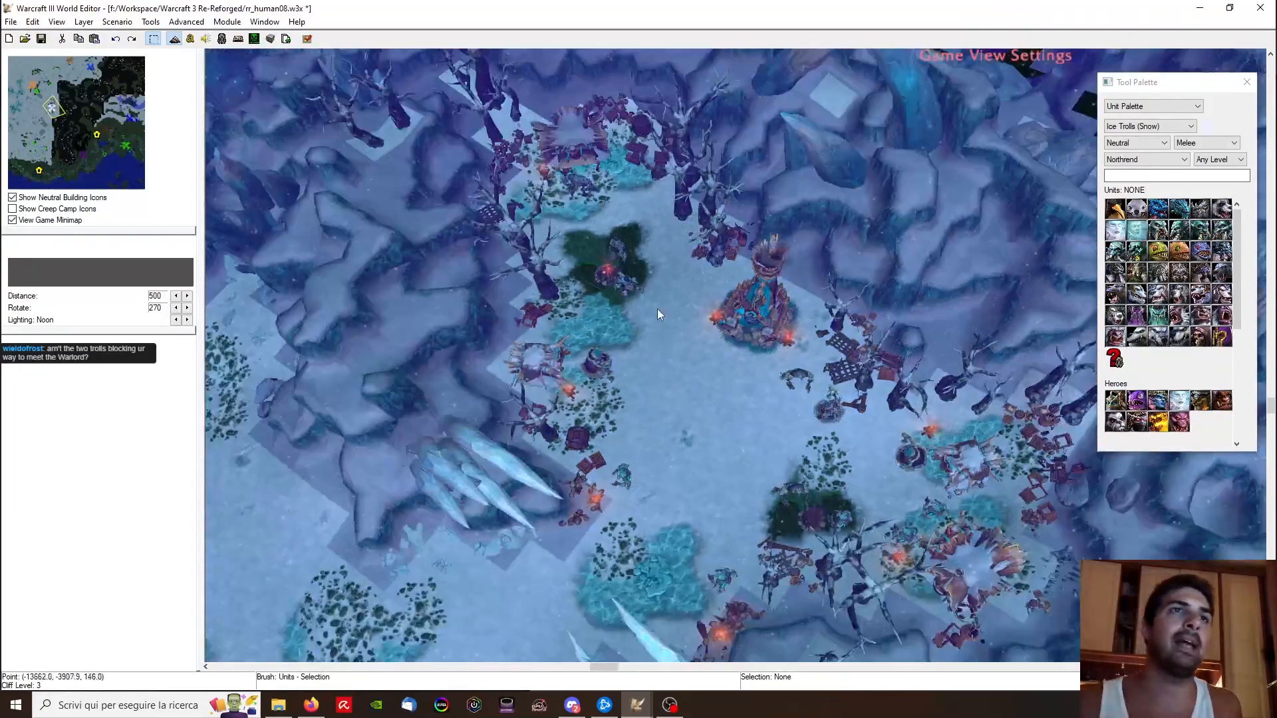
pyautogui.scroll(4, 648, 312)
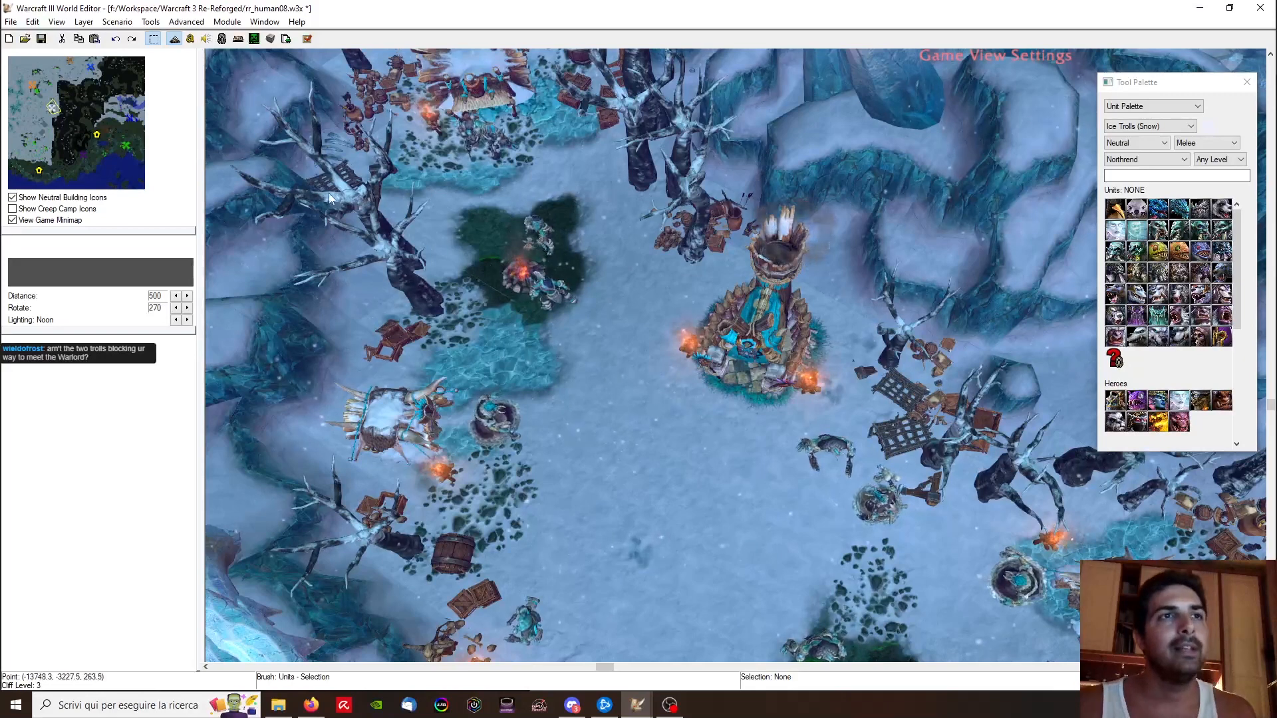
# Step: Save the map and return to the main map window
pyautogui.click(41, 40)
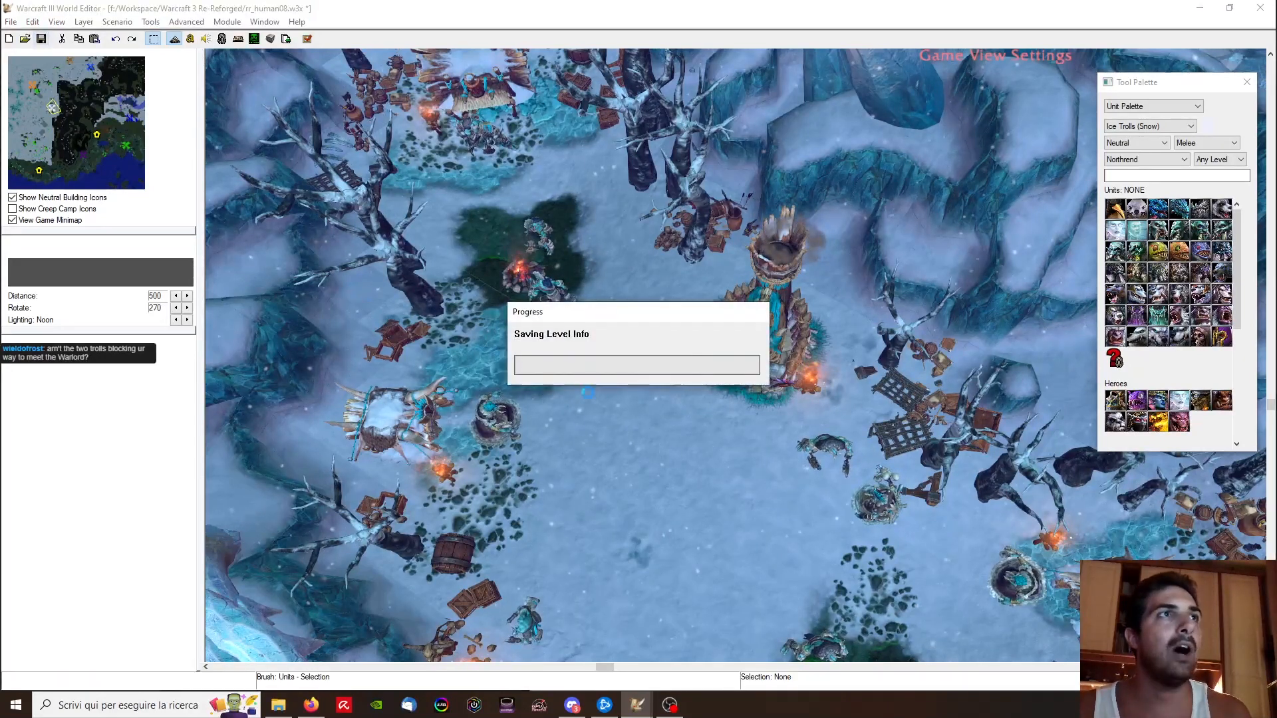
pyautogui.moveTo(667, 710)
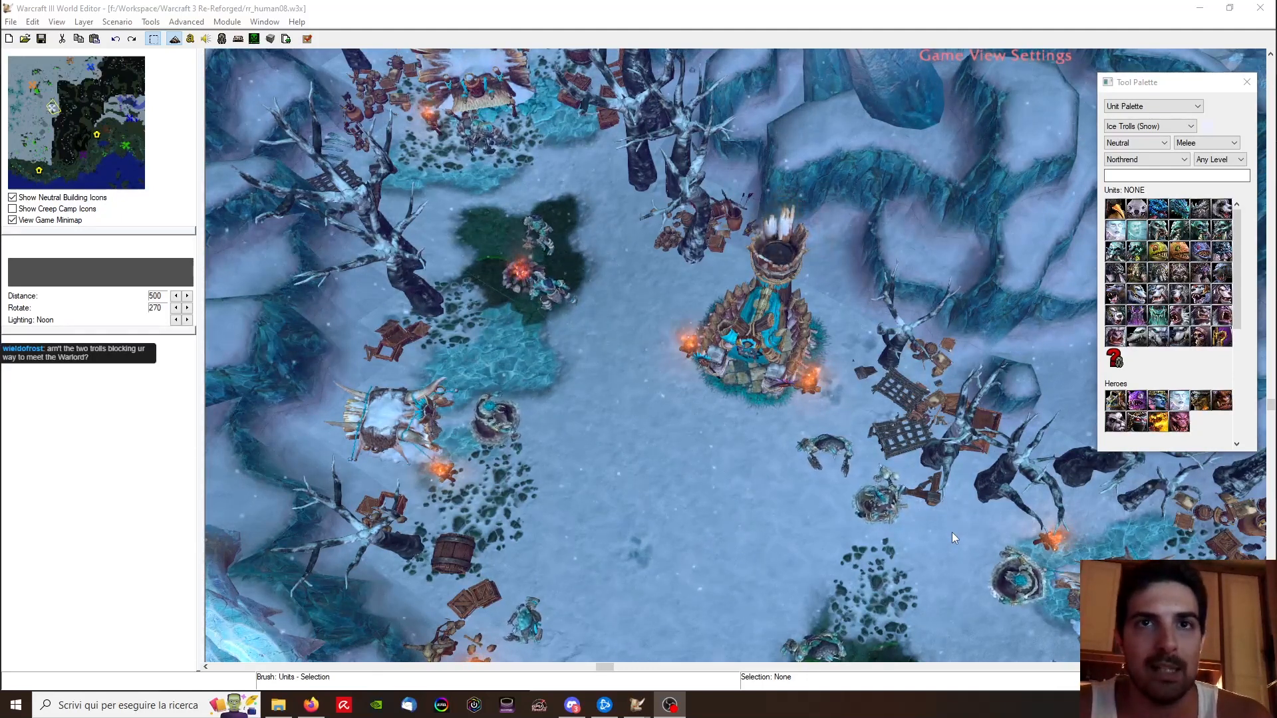
pyautogui.click(637, 705)
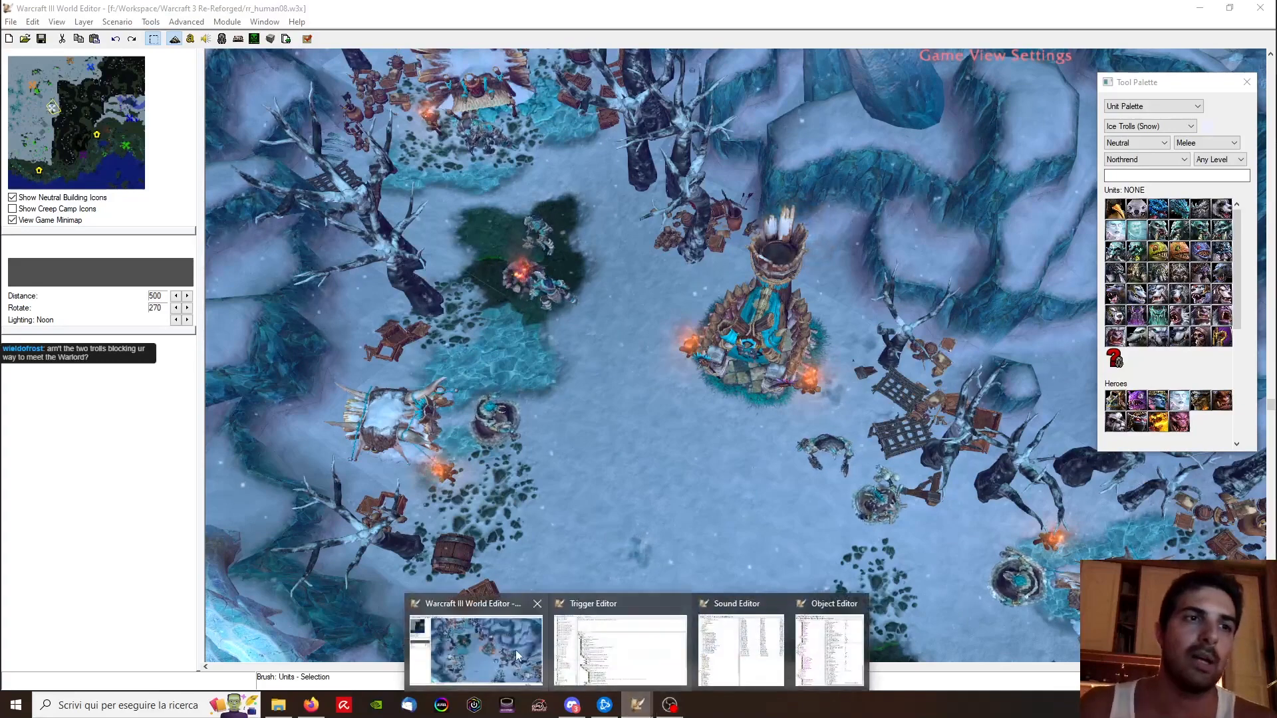
pyautogui.click(484, 647)
# Step: Inspect the pathing around the northern hut and its campfire with the pathing overlay on
pyautogui.moveTo(657, 333); pyautogui.dragTo(708, 383, button='right')
pyautogui.press('p')
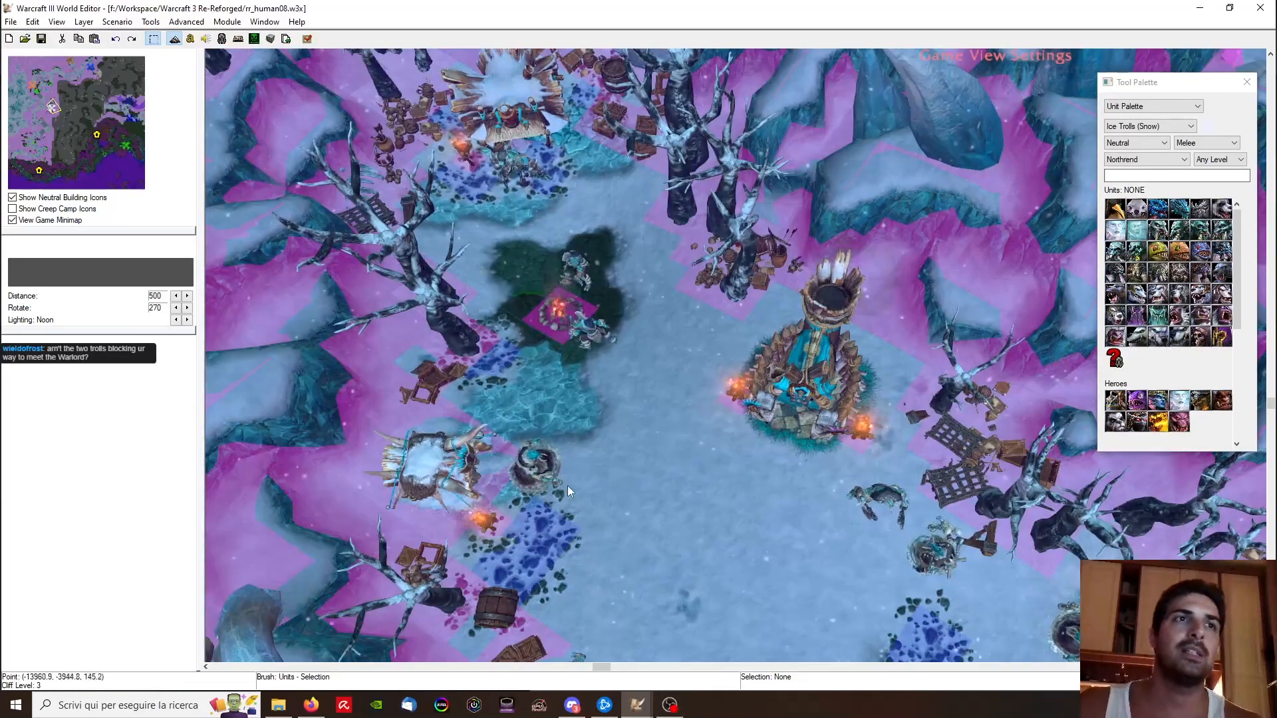
pyautogui.click(1134, 211)
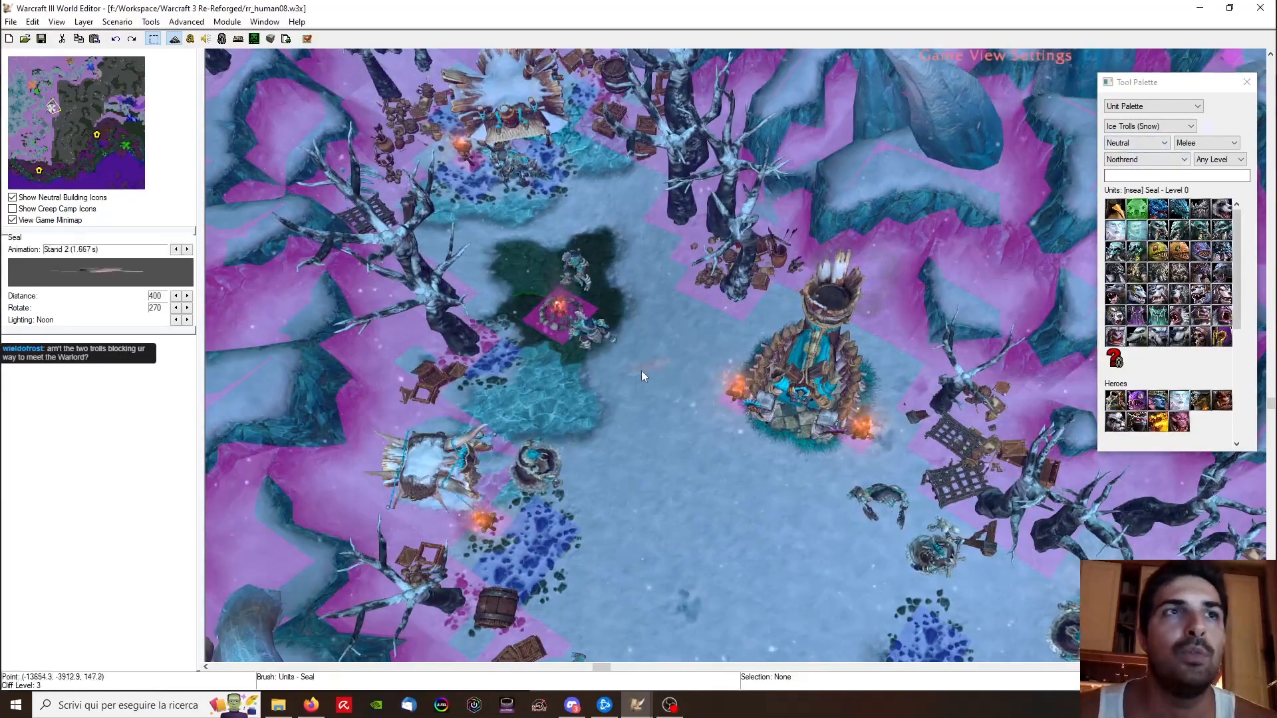
pyautogui.moveTo(559, 199); pyautogui.dragTo(703, 367, button='right')
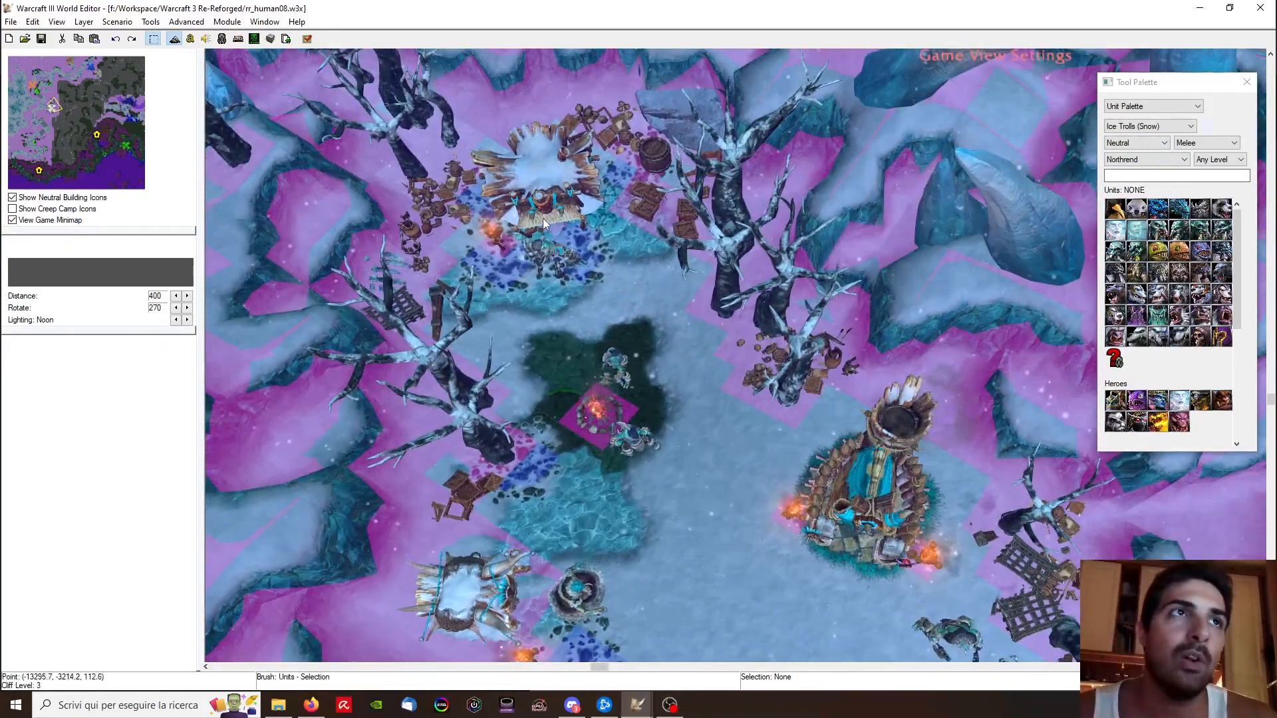
# Step: Examine the snowy passage and its pathing in the northern part of the map, using the minimap to get there
pyautogui.moveTo(637, 705)
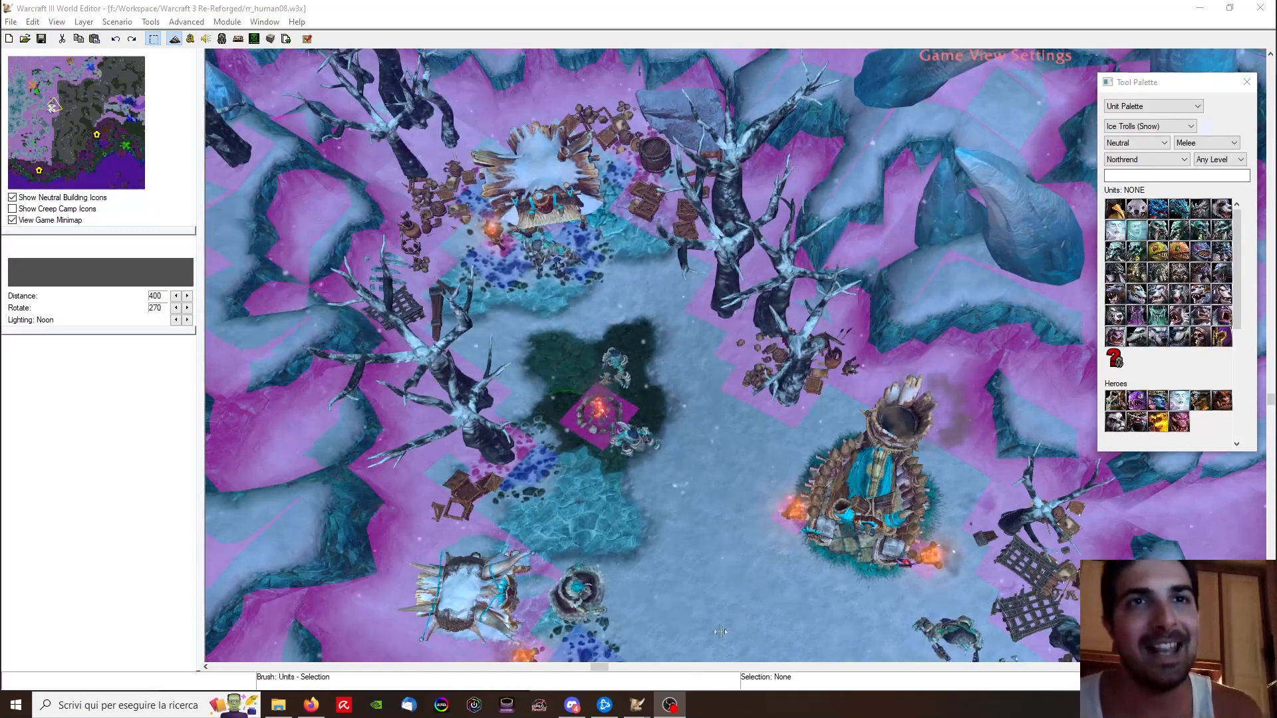
pyautogui.moveTo(644, 713)
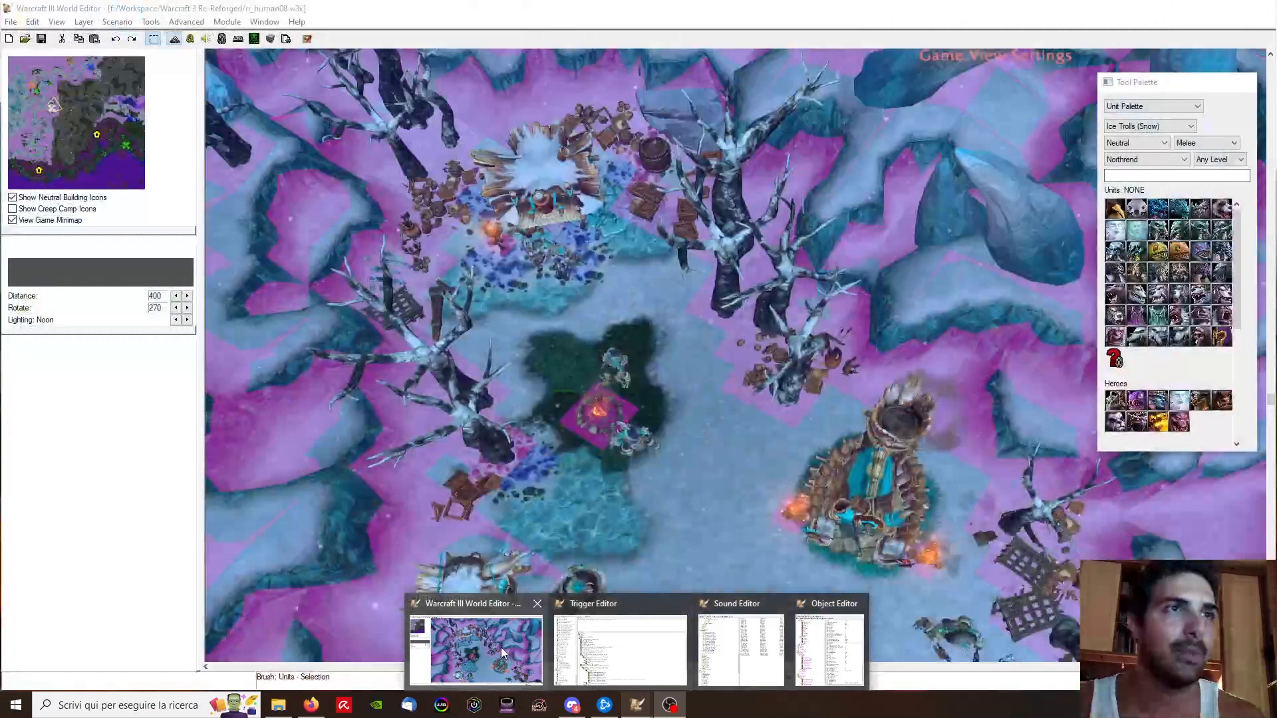
pyautogui.click(500, 645)
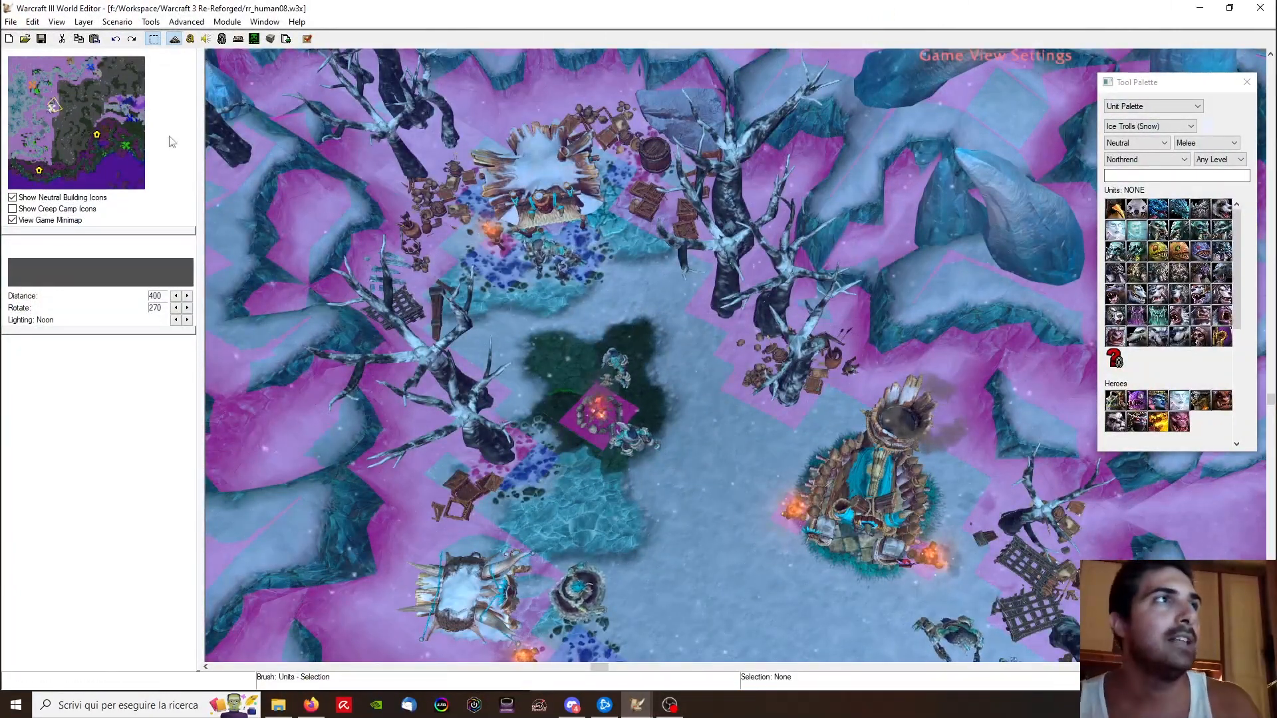
pyautogui.click(37, 92)
pyautogui.moveTo(38, 91); pyautogui.dragTo(61, 76)
pyautogui.scroll(-5, 675, 246)
pyautogui.moveTo(818, 209); pyautogui.dragTo(709, 303, button='right')
pyautogui.moveTo(950, 186); pyautogui.dragTo(732, 292, button='right')
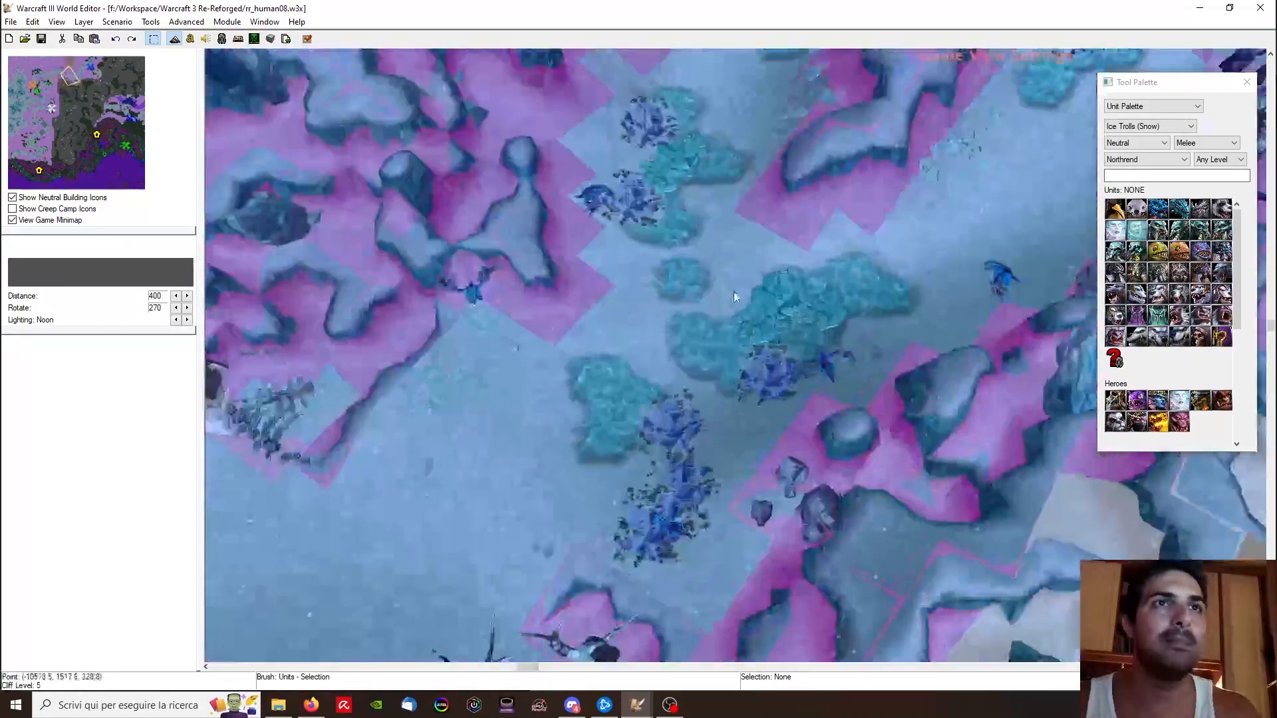
pyautogui.press('v')
pyautogui.moveTo(970, 152); pyautogui.dragTo(718, 452, button='right')
pyautogui.moveTo(1051, 200); pyautogui.dragTo(807, 562, button='right')
pyautogui.moveTo(764, 80); pyautogui.dragTo(628, 363, button='right')
# Step: Open the Trigger Editor and examine the Cache variables for the Scourge bases, the Tuskarrs, Bonniker and Clydow
pyautogui.click(190, 40)
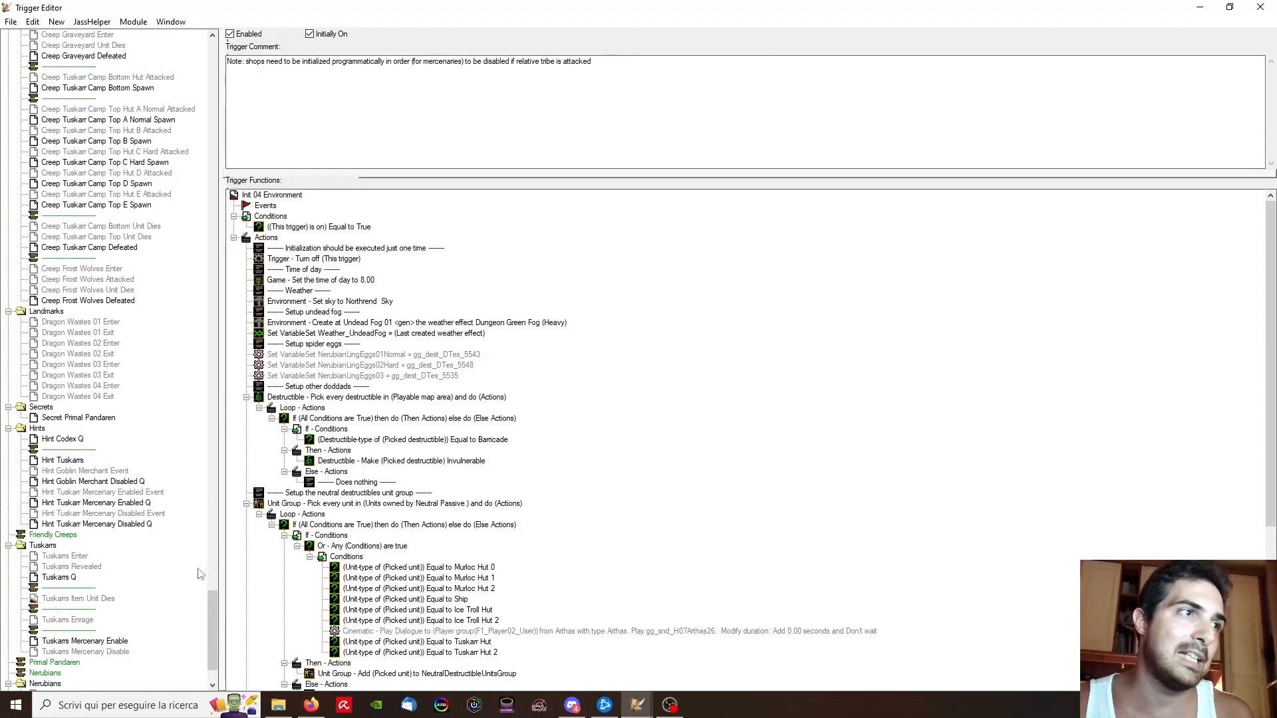
pyautogui.moveTo(214, 604); pyautogui.dragTo(208, 60)
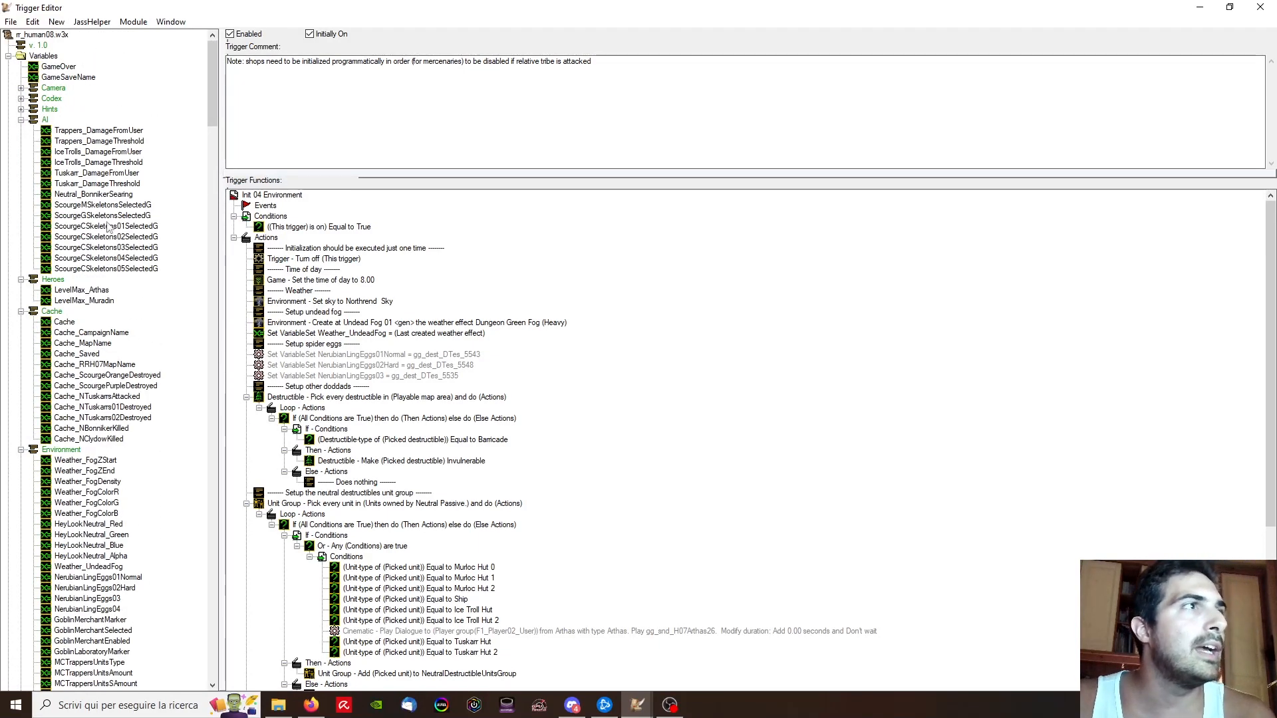
pyautogui.scroll(-3, 87, 297)
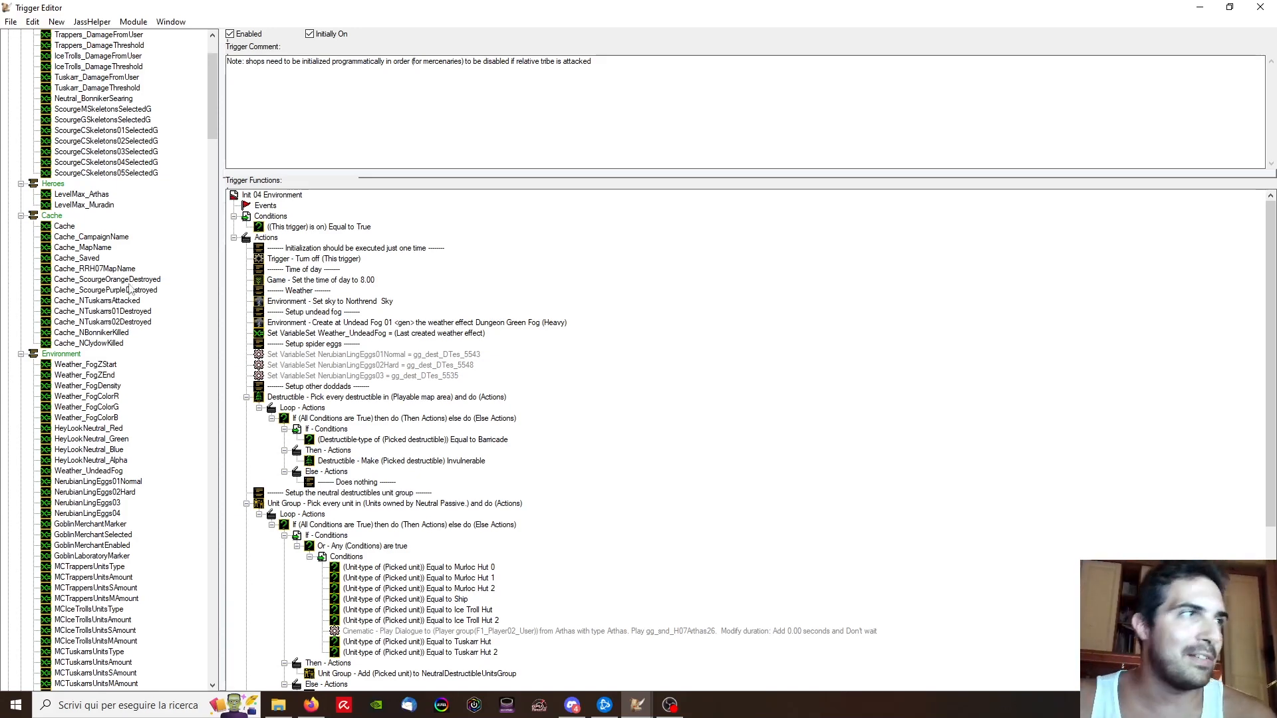
pyautogui.click(125, 291)
pyautogui.click(130, 302)
pyautogui.click(131, 319)
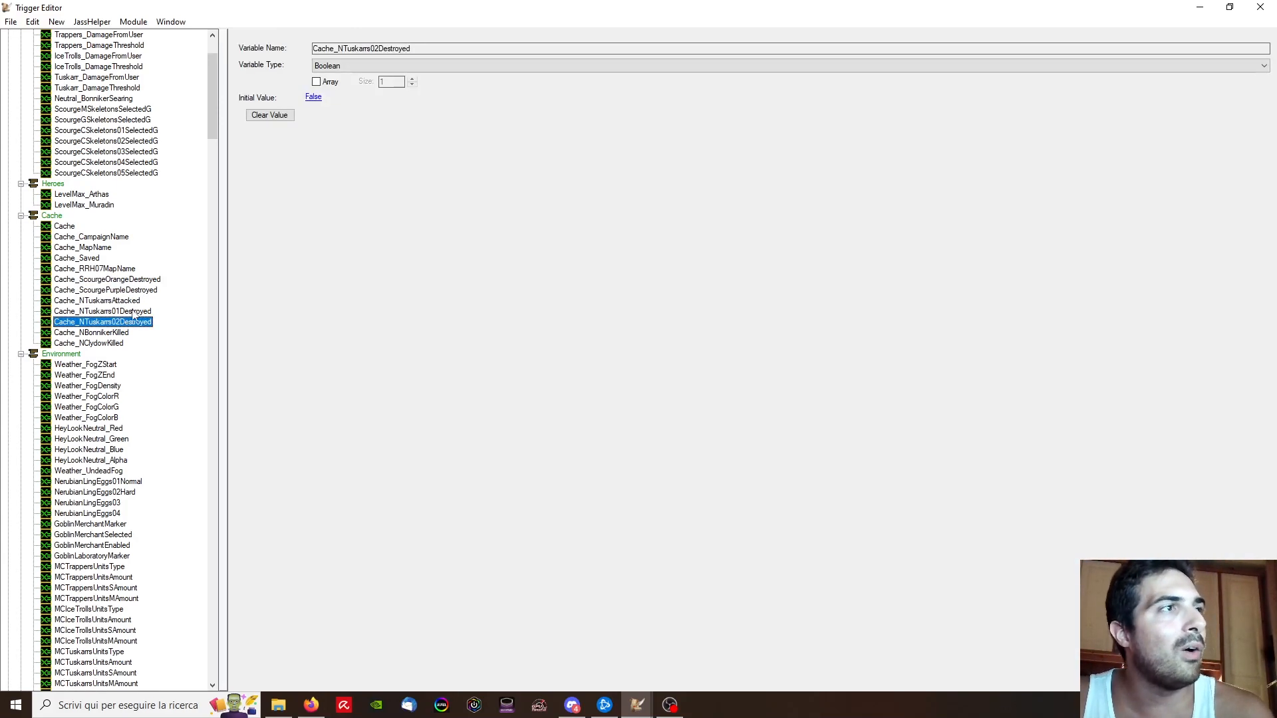
pyautogui.click(113, 343)
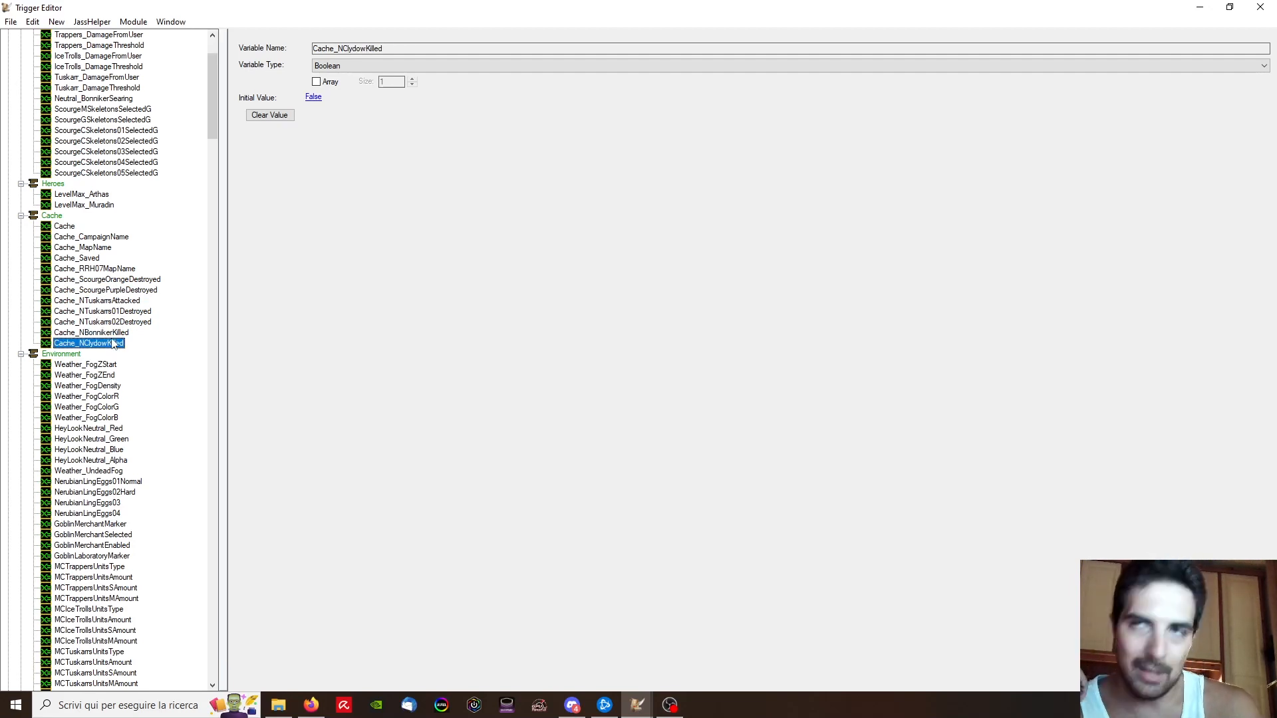
pyautogui.click(127, 331)
pyautogui.click(123, 342)
pyautogui.click(119, 332)
pyautogui.click(113, 343)
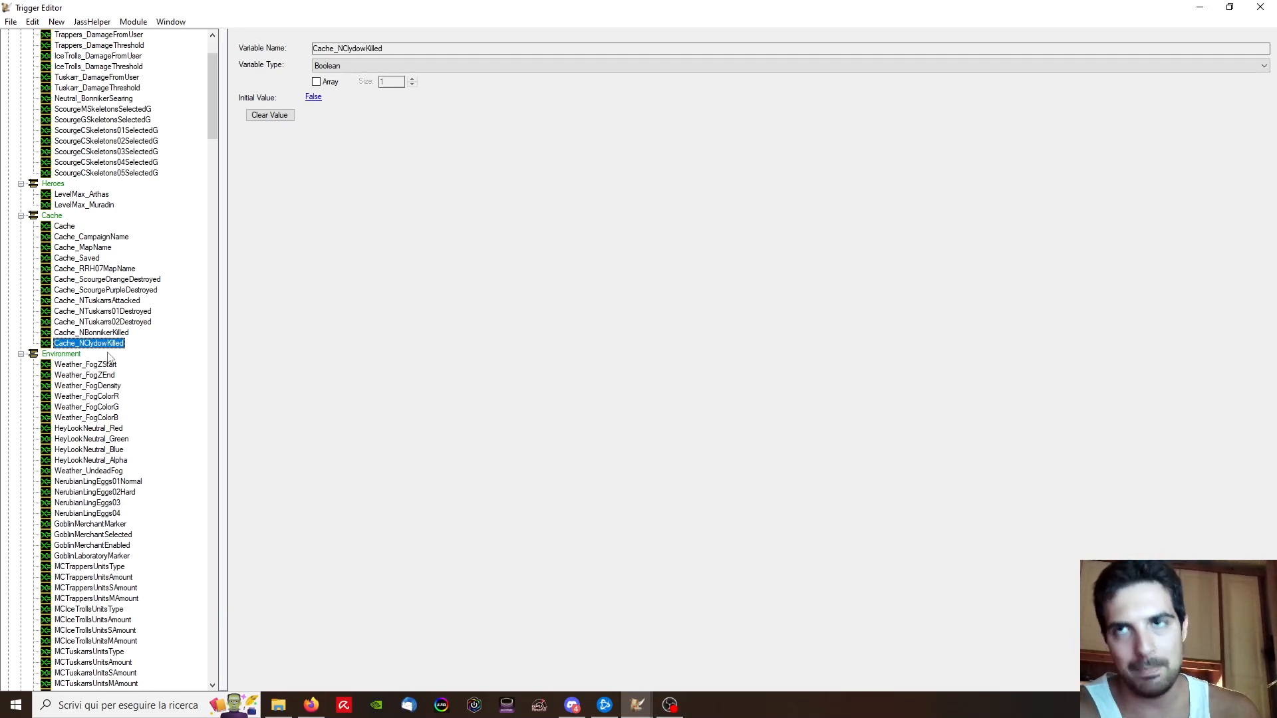
pyautogui.click(133, 301)
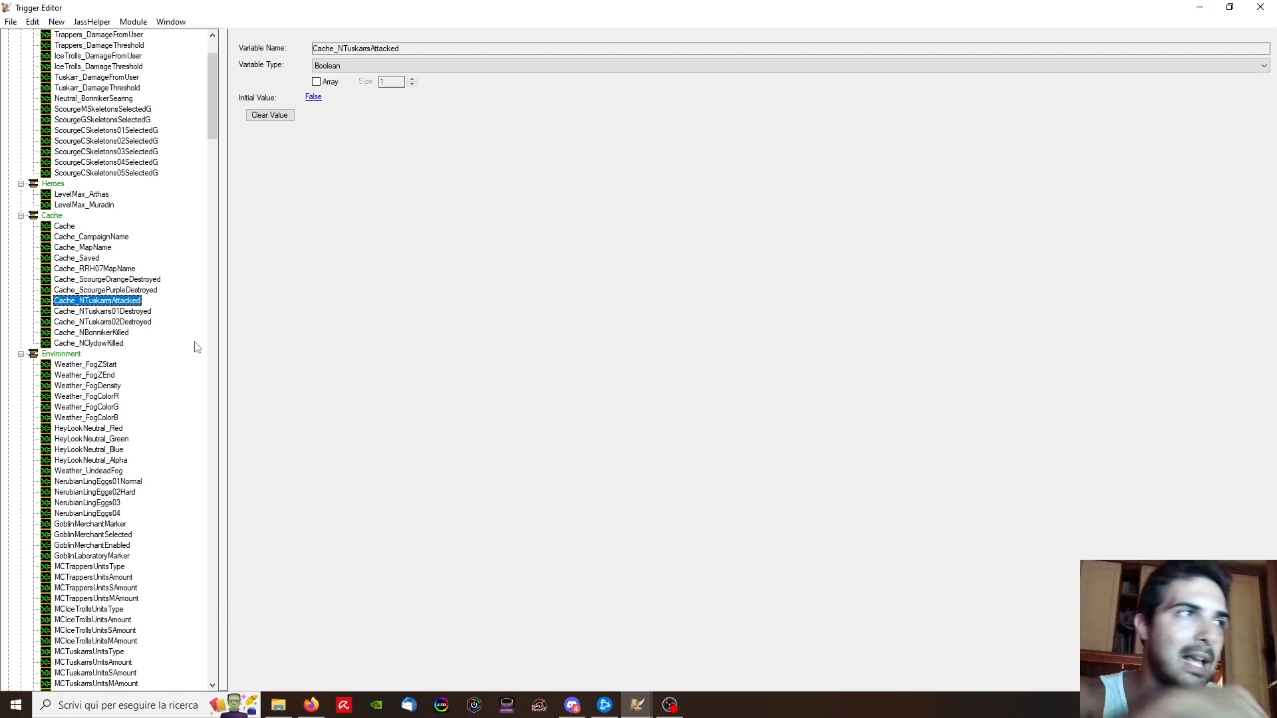
pyautogui.click(141, 321)
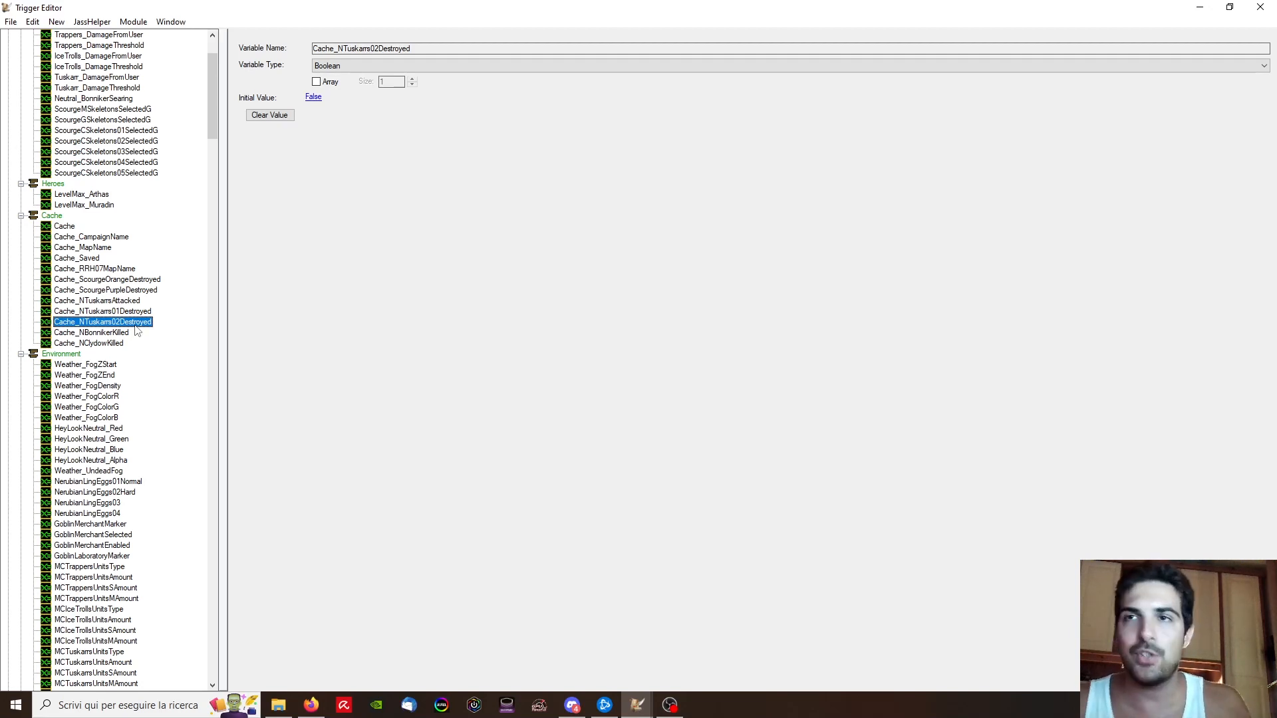
pyautogui.click(139, 281)
pyautogui.click(151, 292)
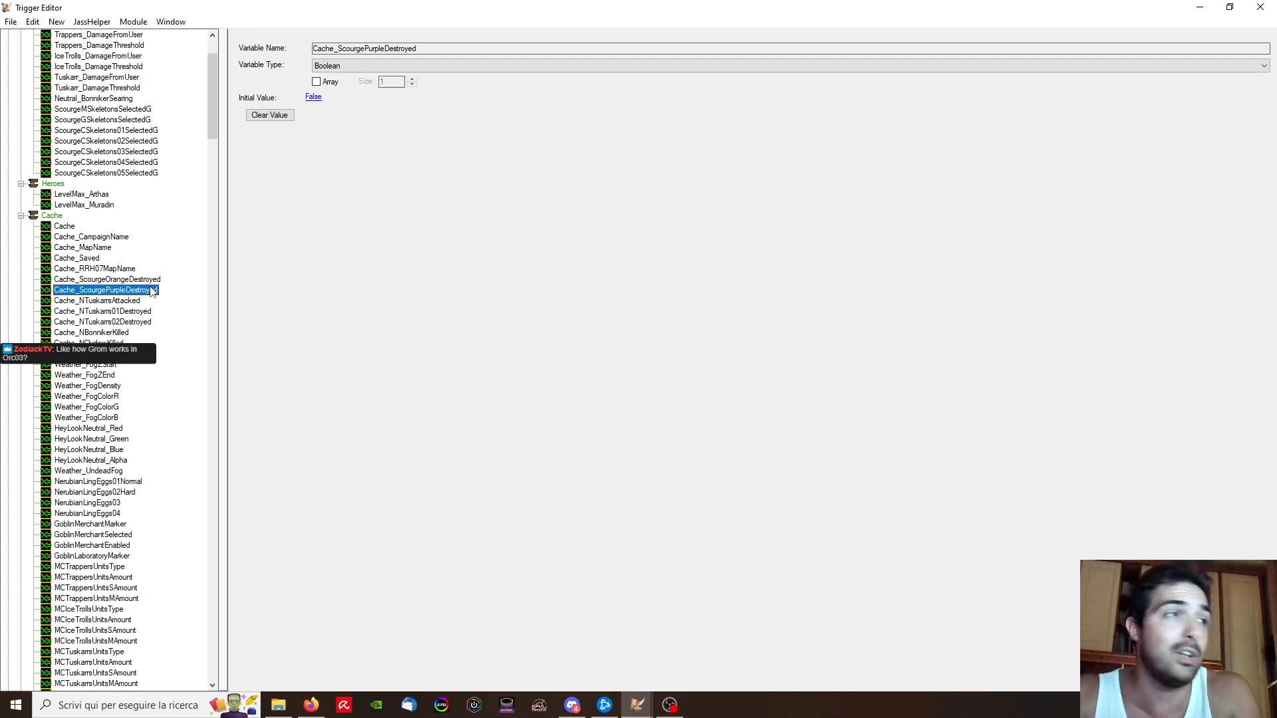
# Step: Examine the Creep Ice Troll Camp triggers for huts A Normal, B Hard and C in the Creep Camps category
pyautogui.scroll(-7, 173, 166)
pyautogui.moveTo(209, 145); pyautogui.dragTo(218, 587)
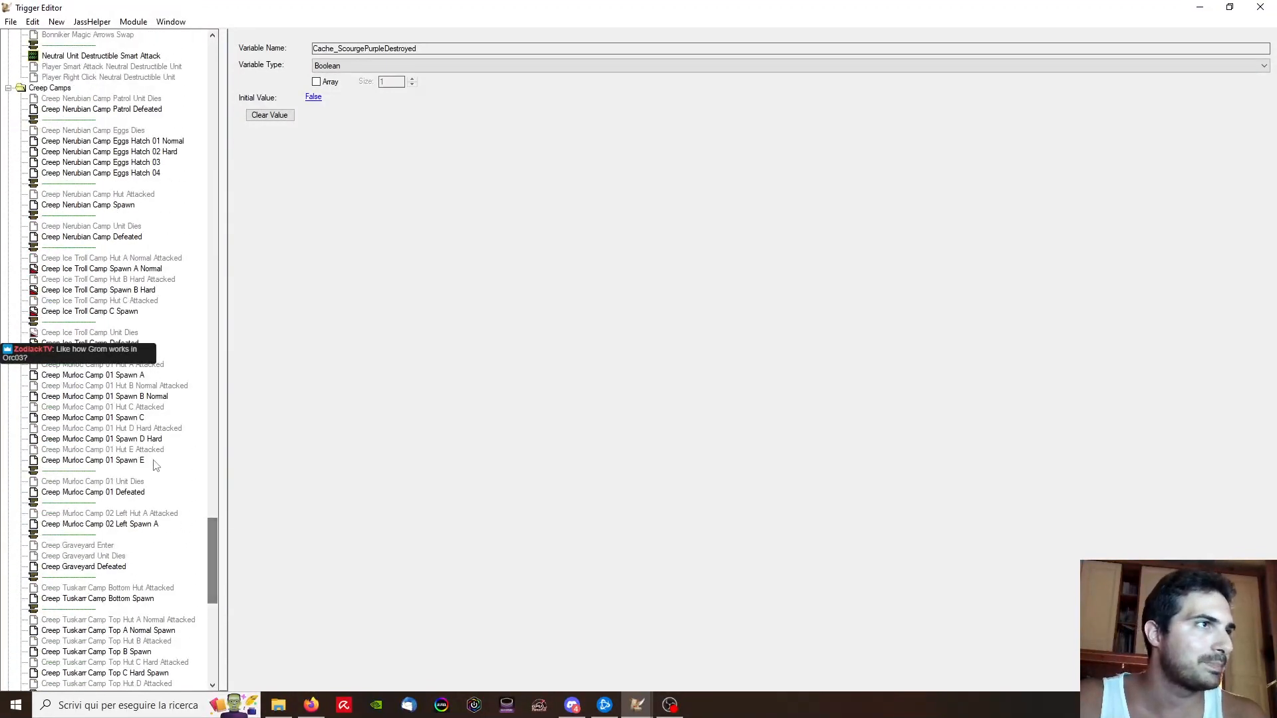
pyautogui.scroll(3, 137, 439)
pyautogui.click(123, 355)
pyautogui.click(134, 365)
pyautogui.click(135, 375)
pyautogui.click(135, 386)
pyautogui.click(136, 396)
pyautogui.click(137, 407)
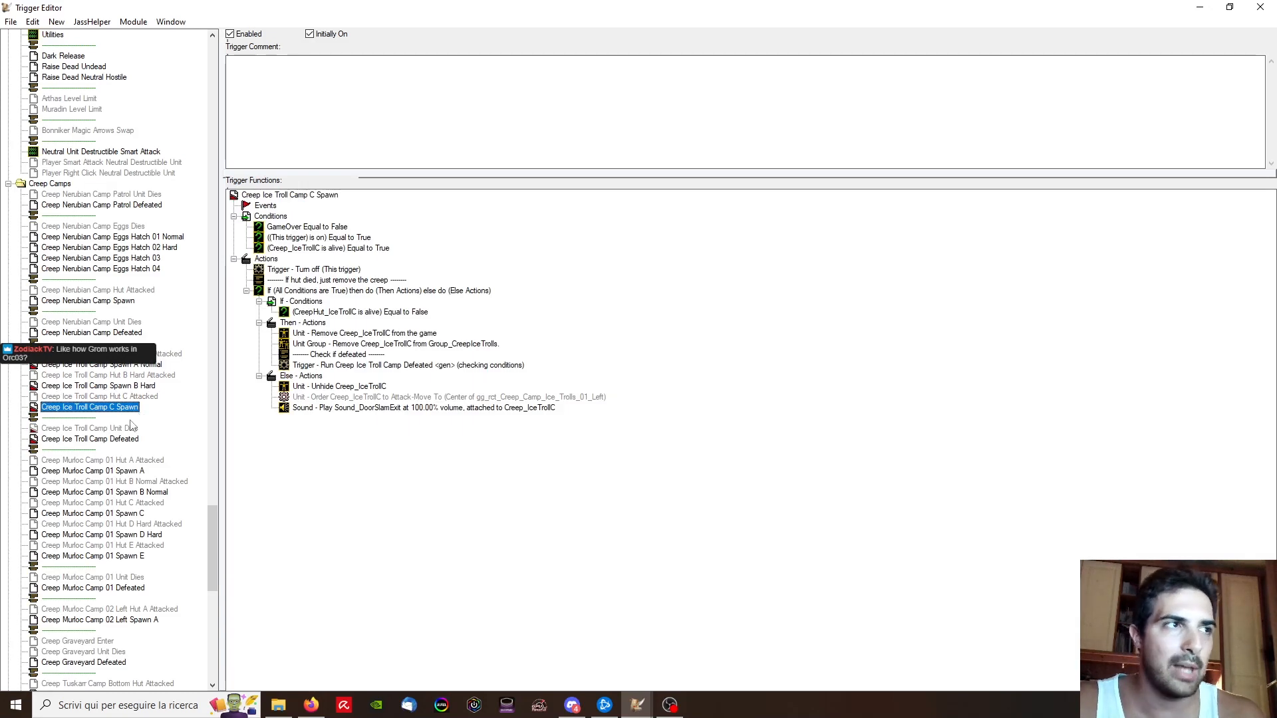
pyautogui.click(151, 354)
pyautogui.click(150, 365)
pyautogui.click(150, 376)
pyautogui.click(149, 386)
pyautogui.click(148, 397)
pyautogui.click(147, 407)
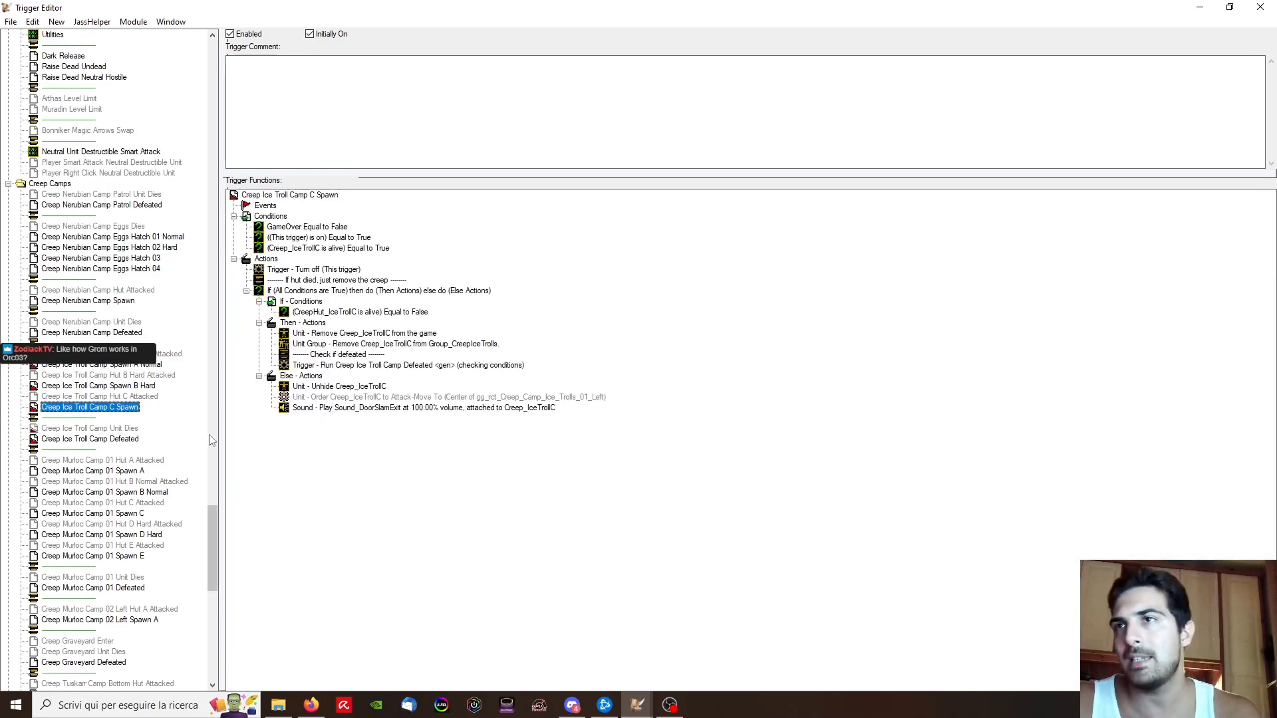
pyautogui.moveTo(213, 546); pyautogui.dragTo(199, 110)
# Step: Switch to the main map window and inspect the Ice Troll units standing by the village's huts and campfires
pyautogui.moveTo(637, 705)
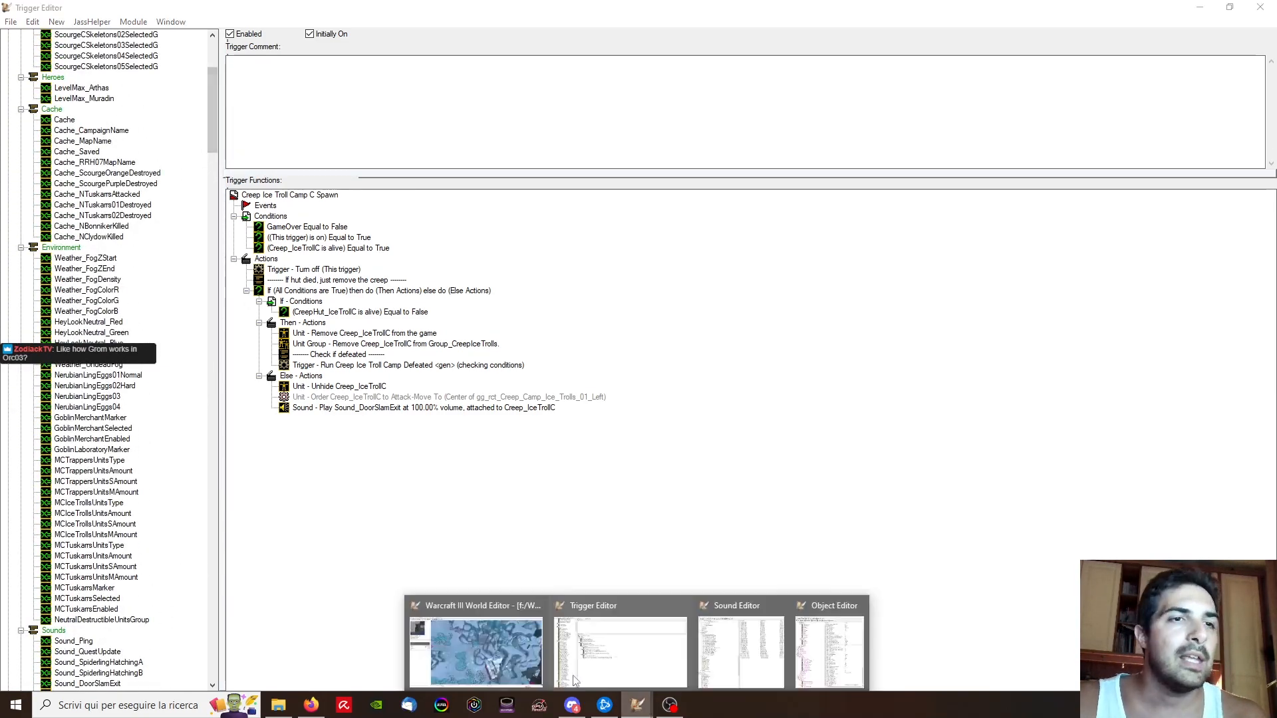
pyautogui.click(474, 649)
pyautogui.moveTo(65, 110); pyautogui.dragTo(53, 108)
pyautogui.moveTo(998, 599); pyautogui.dragTo(836, 399, button='right')
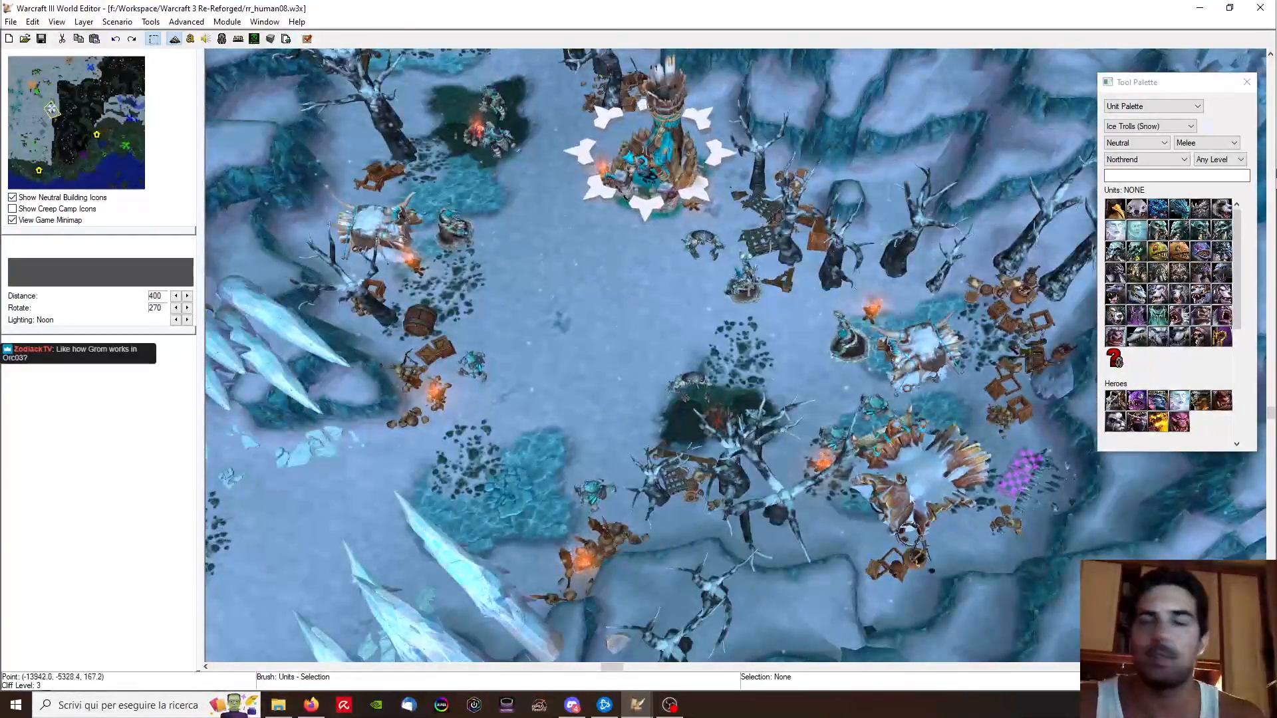
pyautogui.moveTo(597, 305); pyautogui.dragTo(695, 414, button='right')
pyautogui.moveTo(852, 419); pyautogui.dragTo(725, 383, button='right')
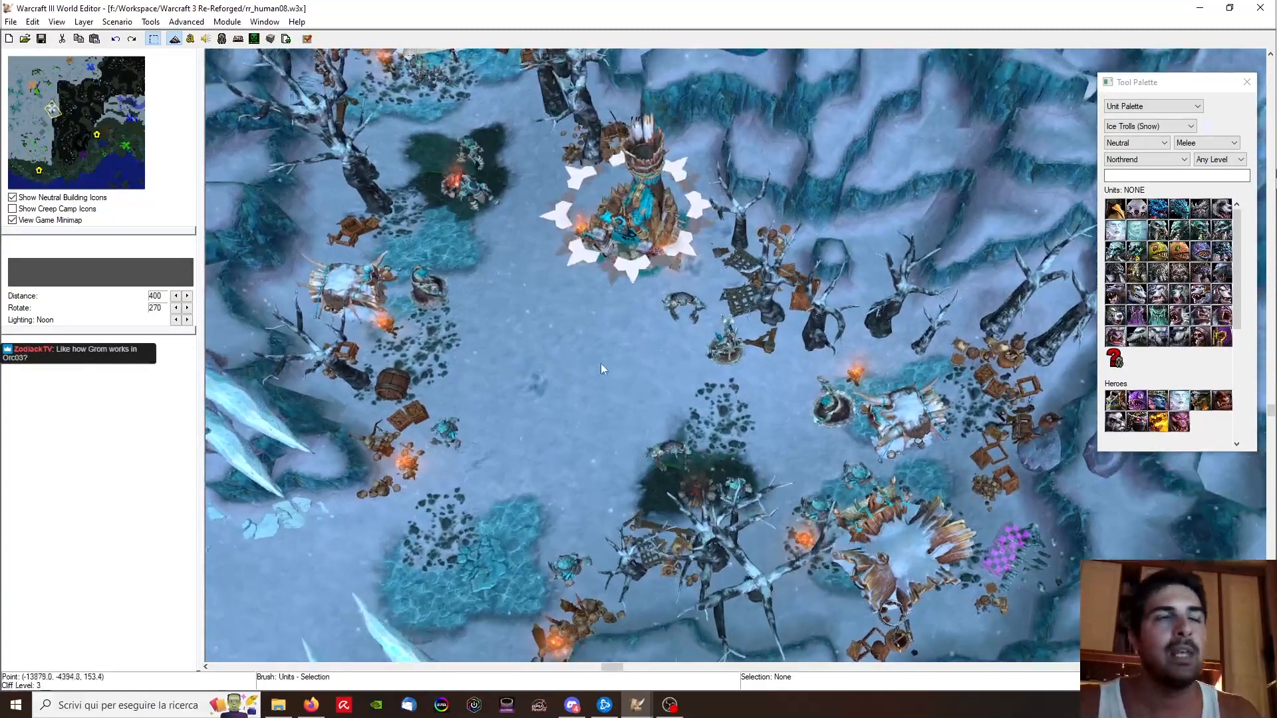
pyautogui.moveTo(513, 341); pyautogui.dragTo(533, 375, button='right')
pyautogui.click(436, 330)
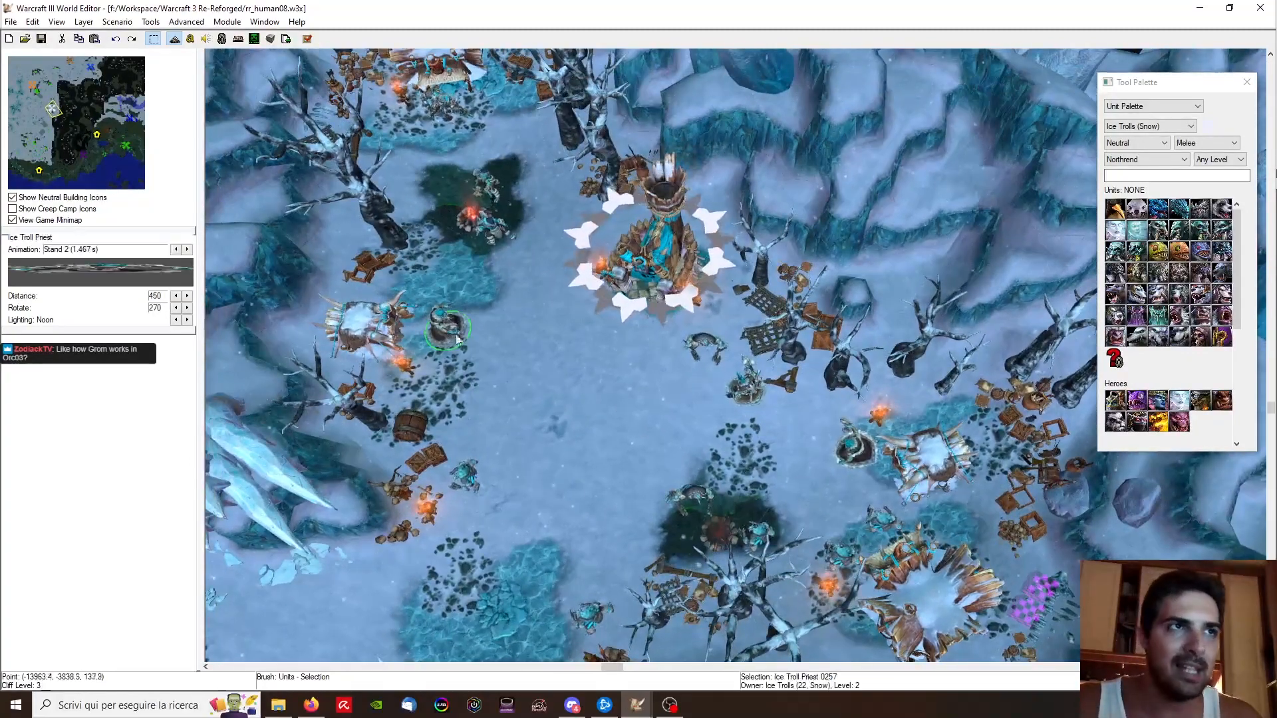
pyautogui.moveTo(788, 476); pyautogui.dragTo(713, 406, button='right')
pyautogui.click(758, 484)
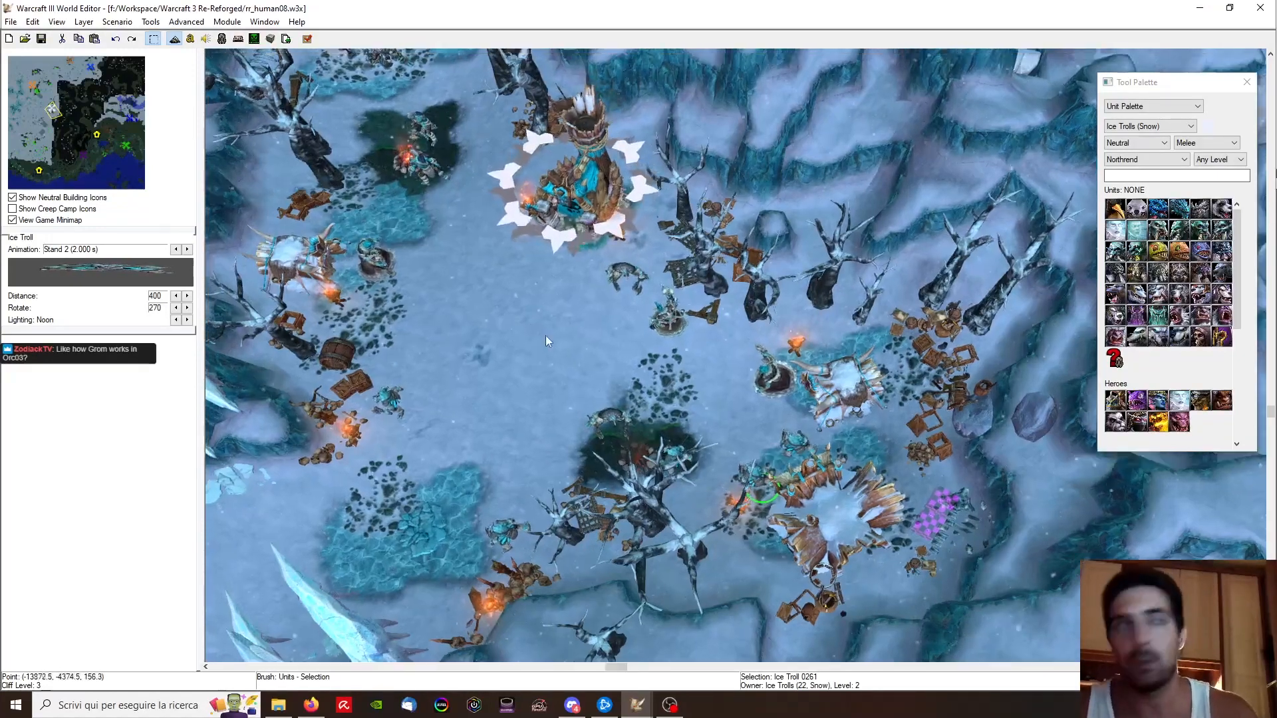
pyautogui.moveTo(545, 335); pyautogui.dragTo(644, 479, button='right')
pyautogui.click(407, 137)
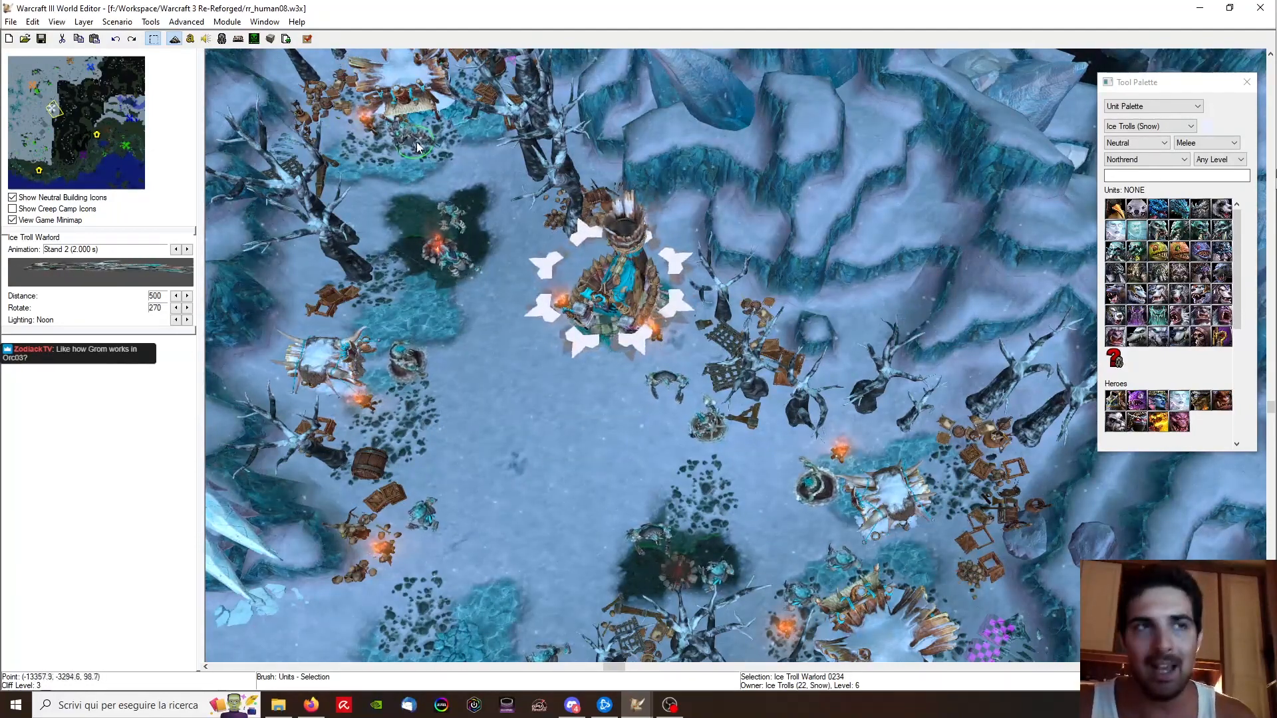
pyautogui.click(815, 489)
pyautogui.moveTo(828, 555); pyautogui.dragTo(796, 477, button='right')
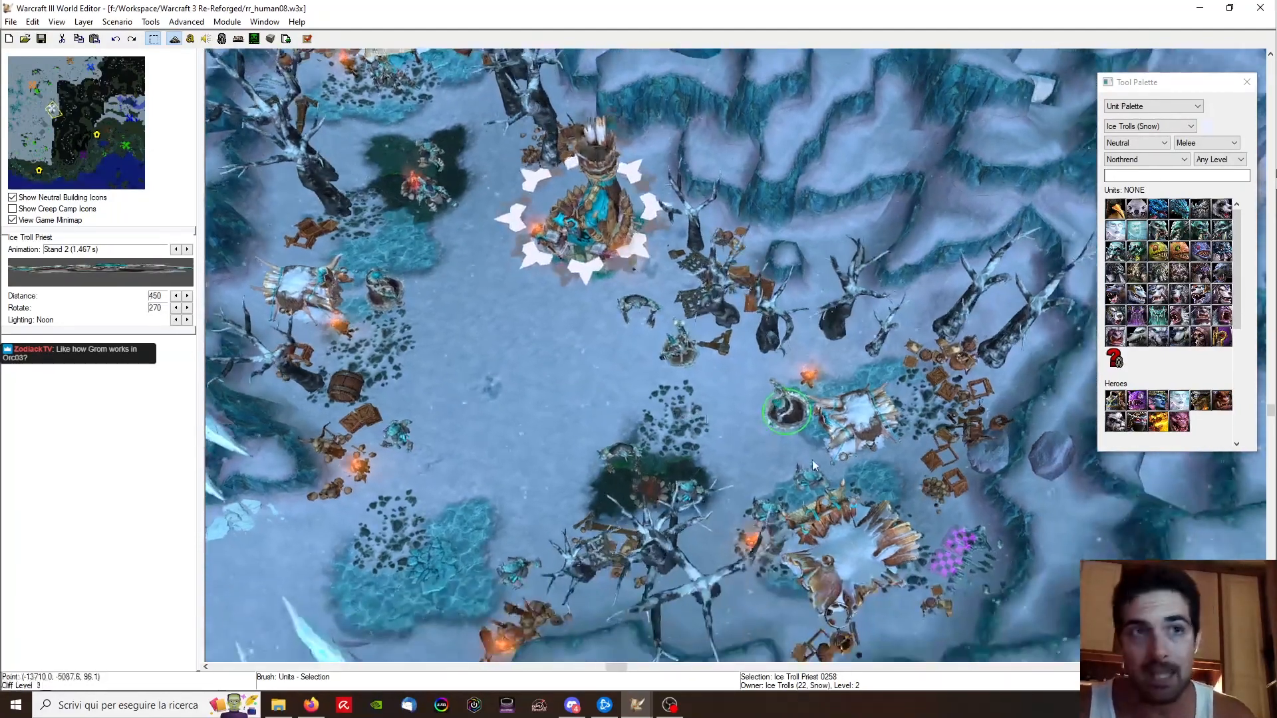
pyautogui.click(801, 493)
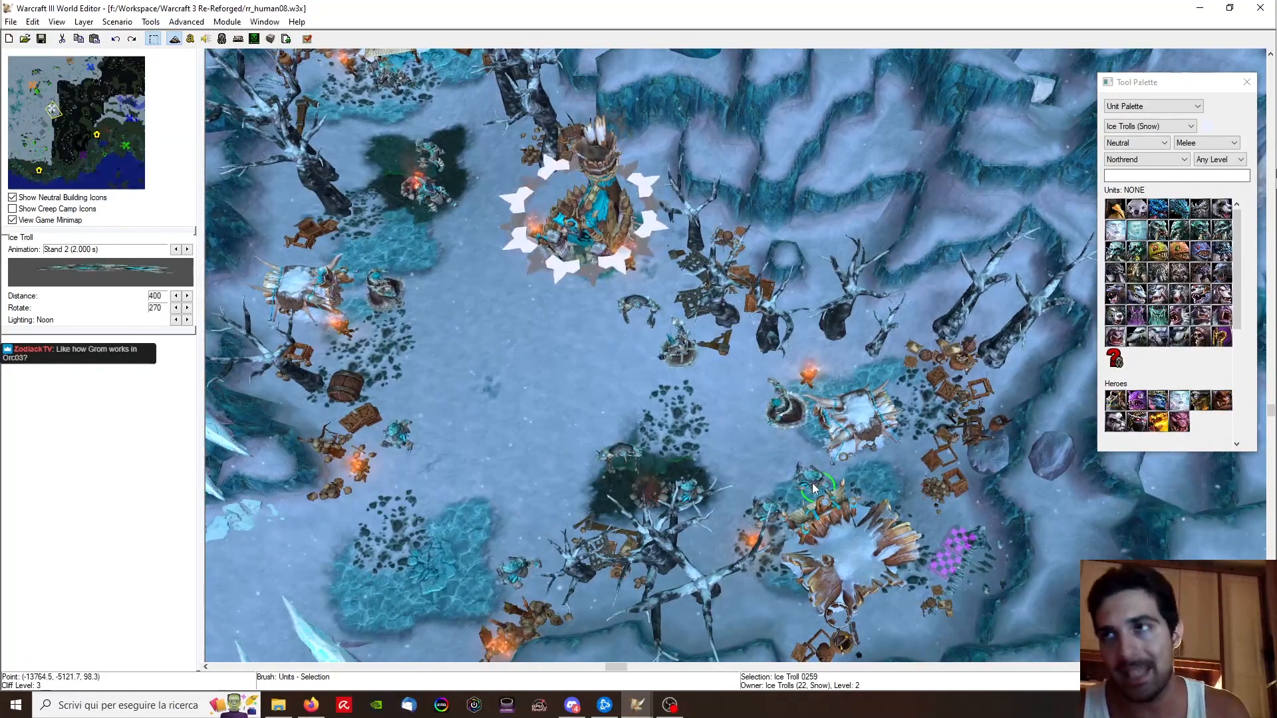
pyautogui.click(763, 517)
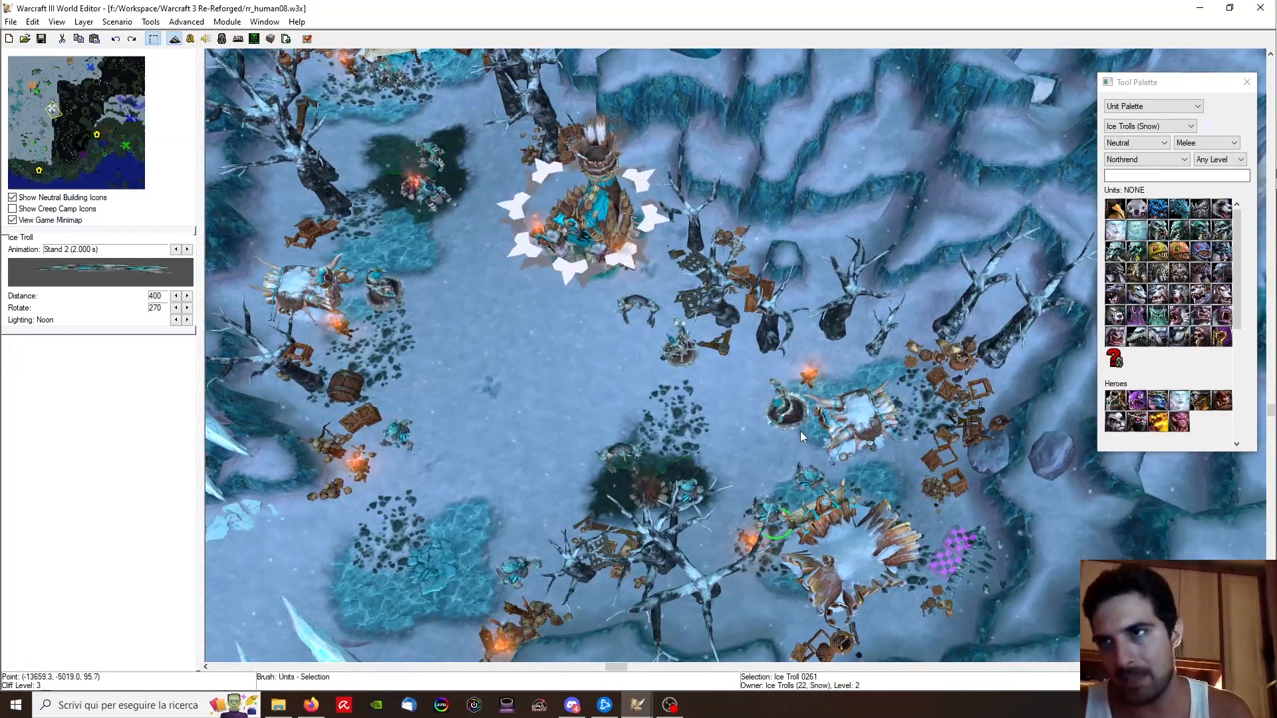
pyautogui.click(381, 289)
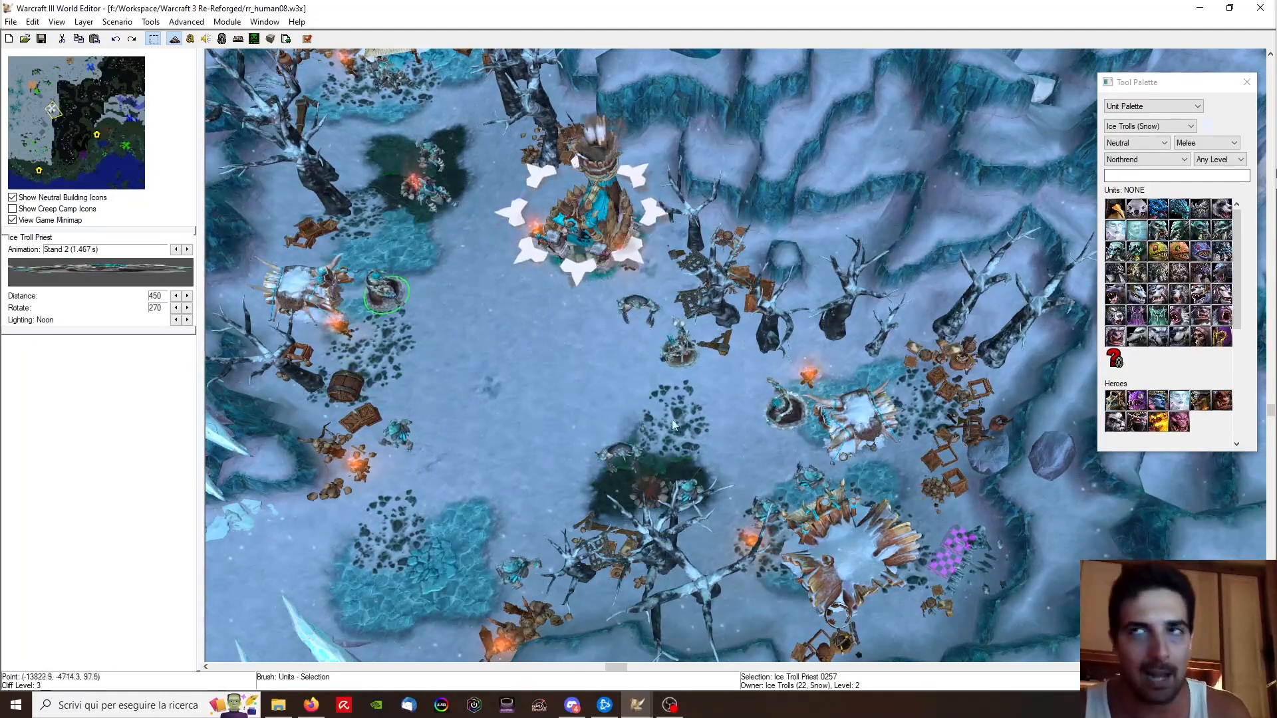
# Step: Back in the Trigger Editor, rename the unit variables Creep_IceTrollANormal and Creep_IceTrollBHard to Creep_IceTrollA and Creep_IceTrollB
pyautogui.click(642, 710)
pyautogui.click(638, 679)
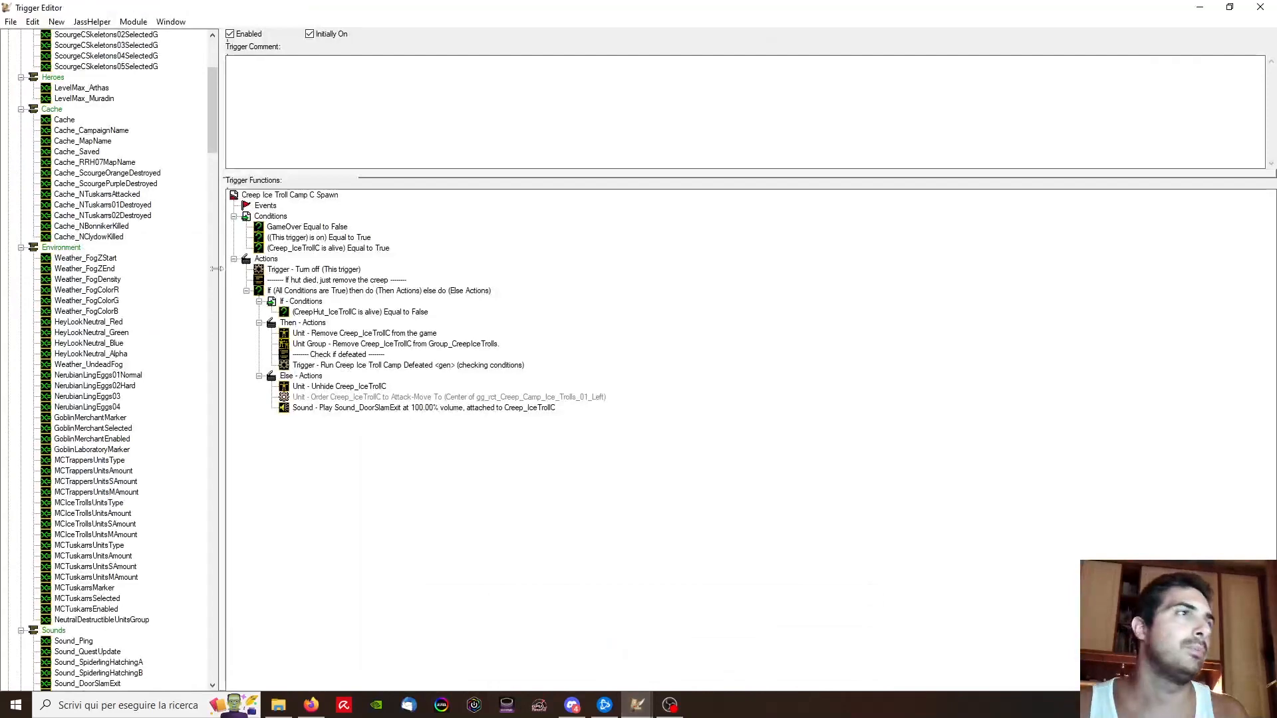
pyautogui.scroll(7, 154, 290)
pyautogui.scroll(-12, 160, 303)
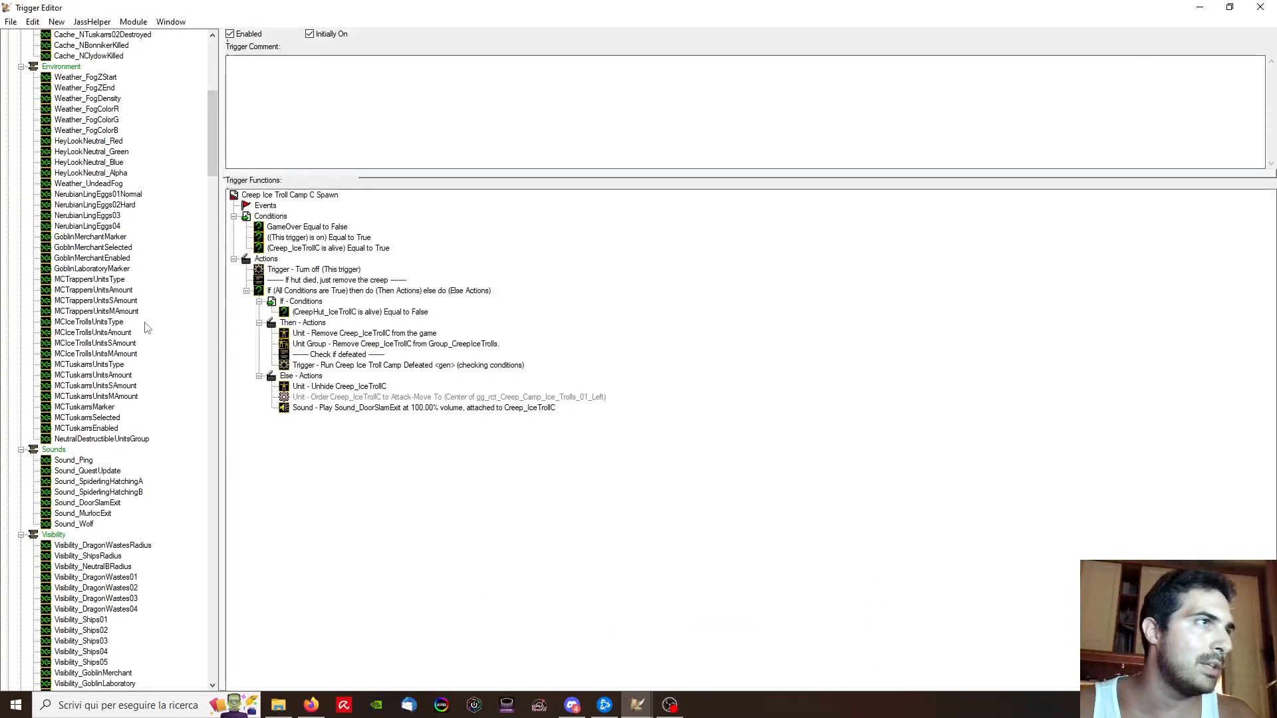
pyautogui.scroll(-20, 147, 327)
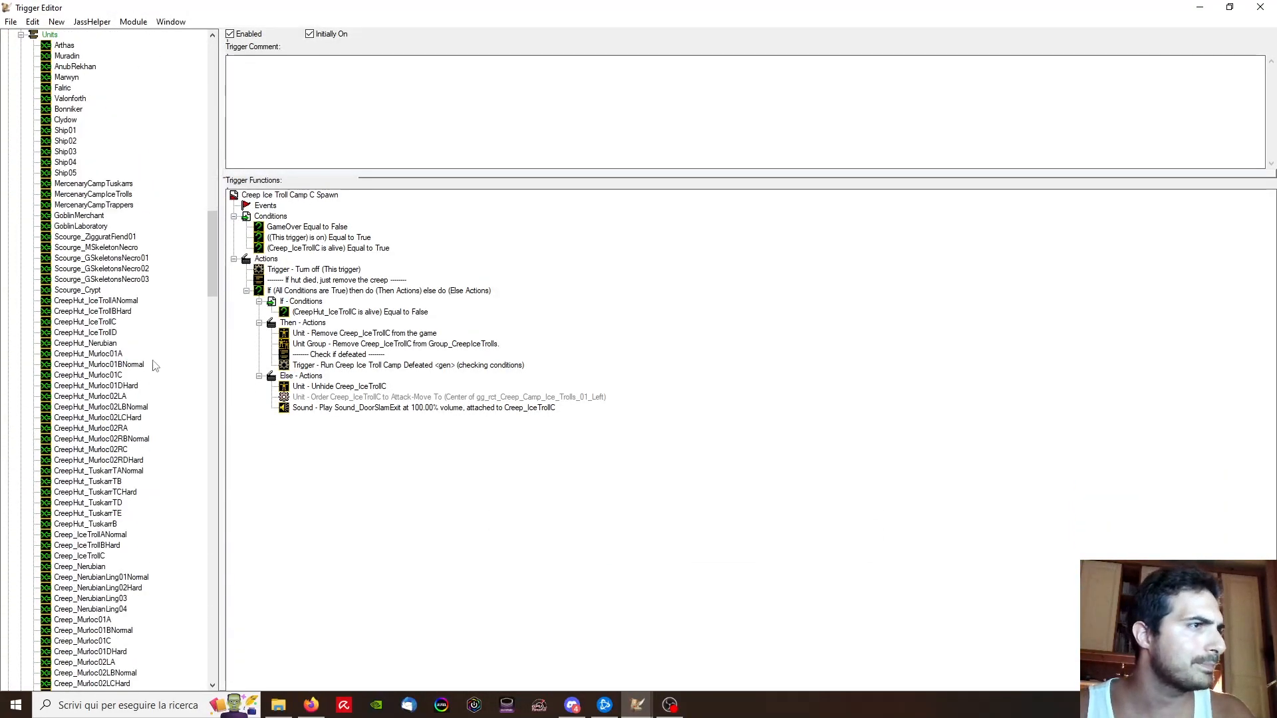
pyautogui.scroll(-6, 153, 371)
pyautogui.moveTo(212, 290)
pyautogui.mouseDown()
pyautogui.moveTo(211, 333)
pyautogui.moveTo(236, 278)
pyautogui.moveTo(226, 295)
pyautogui.mouseUp()
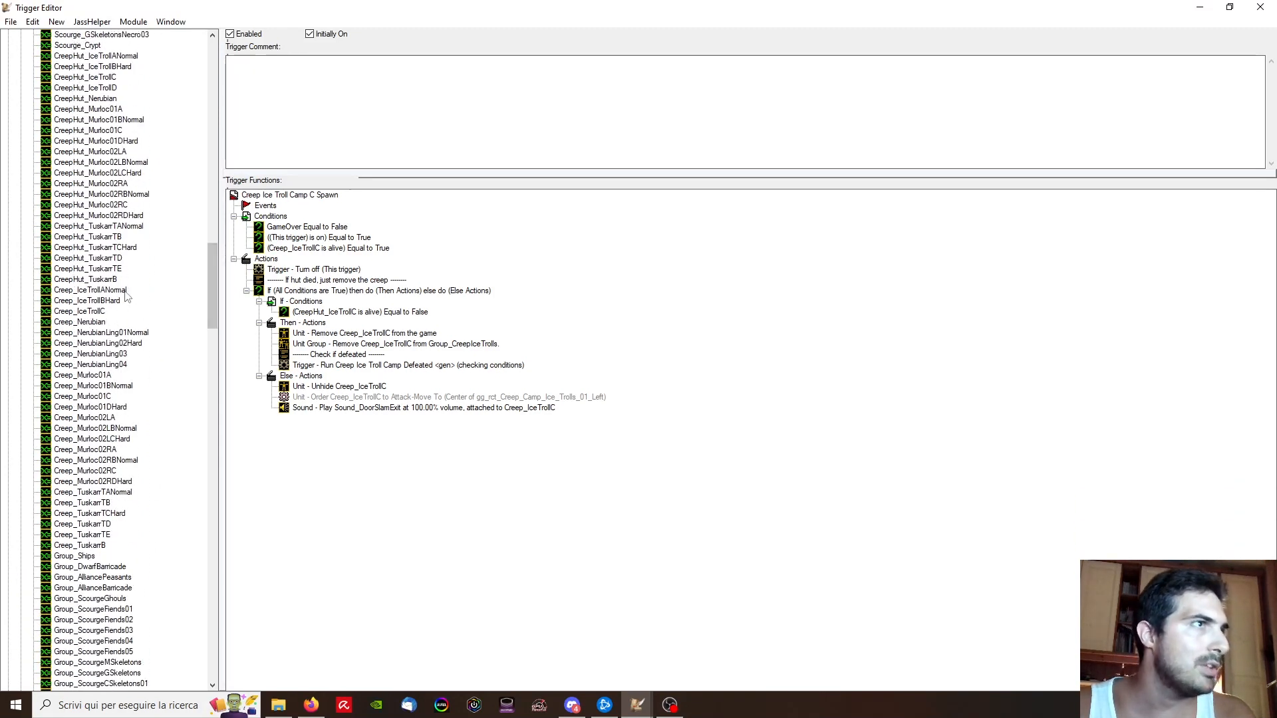
pyautogui.click(101, 291)
pyautogui.press('F2')
pyautogui.moveTo(104, 290); pyautogui.dragTo(172, 305)
pyautogui.press('BackSpace')
pyautogui.press('Return')
pyautogui.click(112, 303)
pyautogui.press('F2')
pyautogui.press('BackSpace')
pyautogui.press('Return')
# Step: Duplicate the Creep_IceTrollC unit variable and rename the original to Creep_IceTrollC01
pyautogui.click(103, 313)
pyautogui.hotkey('ctrl', 'c')
pyautogui.hotkey('ctrl', 'v')
pyautogui.press('F2')
pyautogui.click(107, 322)
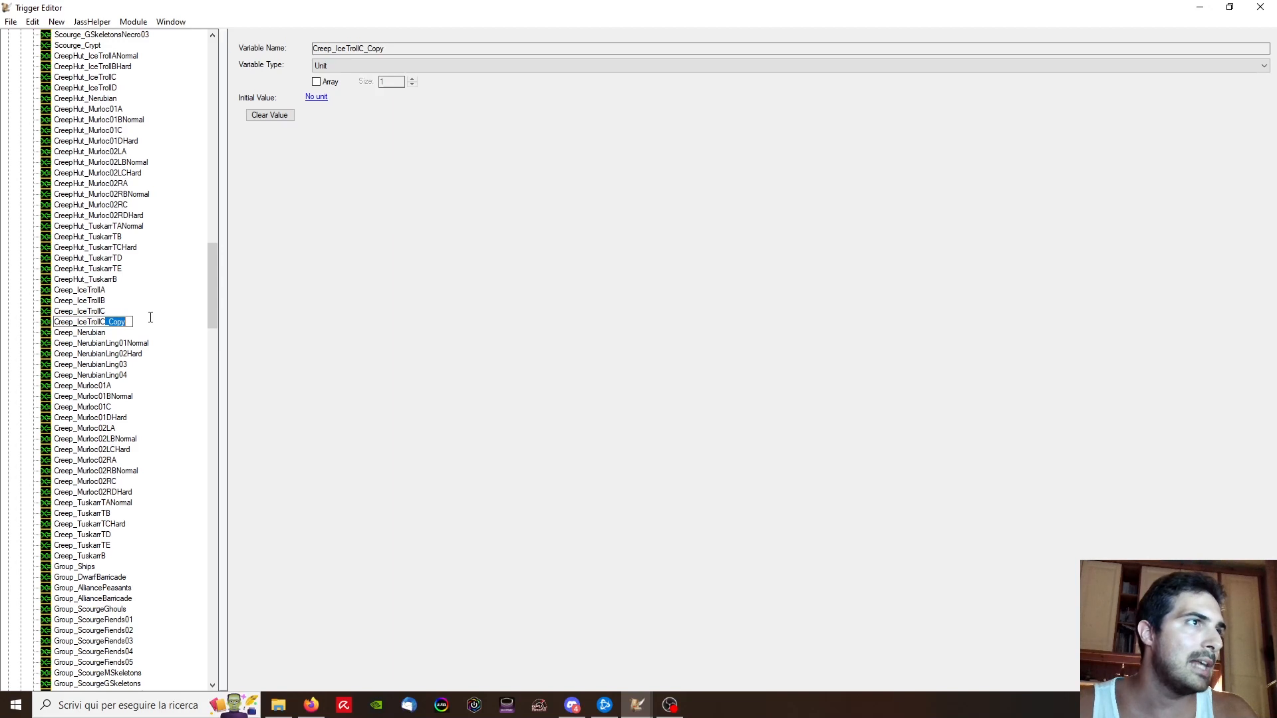
pyautogui.click(103, 312)
pyautogui.press('F2')
pyautogui.click(107, 312)
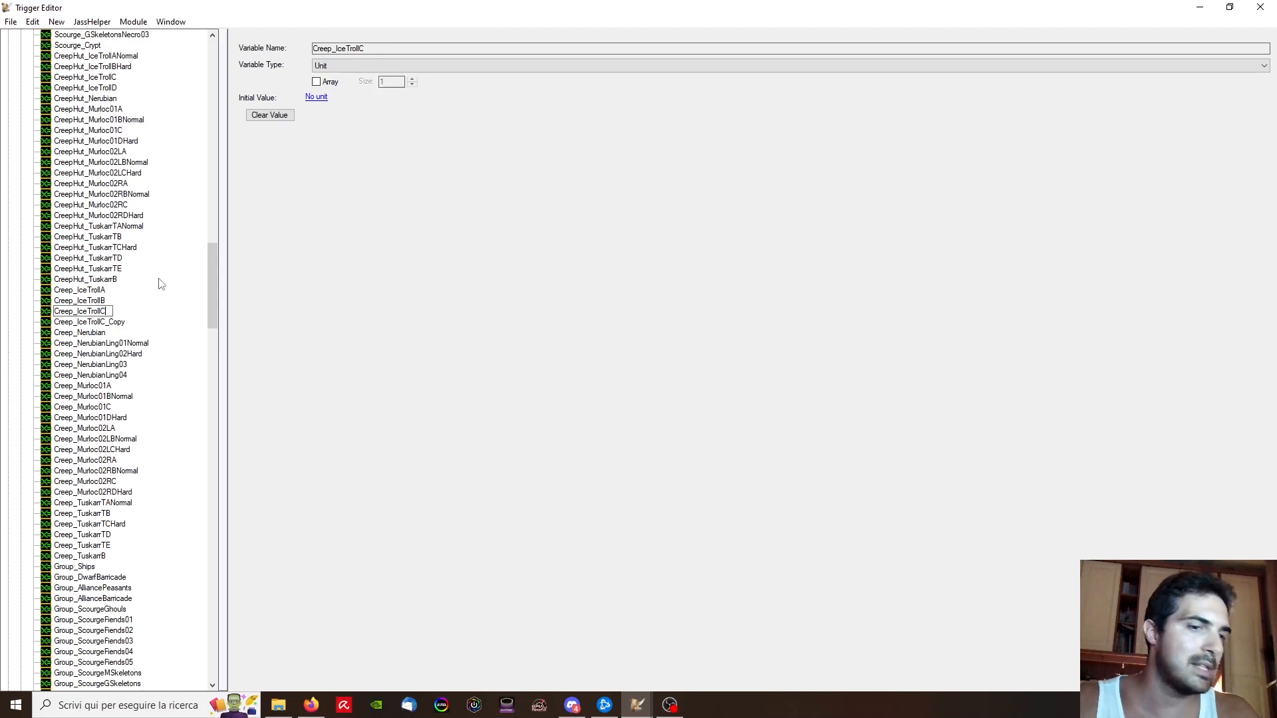
pyautogui.press('Return')
# Step: Rename the copy of the Creep_IceTrollC variable to Creep_IceTrollC02Normal
pyautogui.click(113, 324)
pyautogui.press('F2')
pyautogui.moveTo(108, 322); pyautogui.dragTo(204, 323)
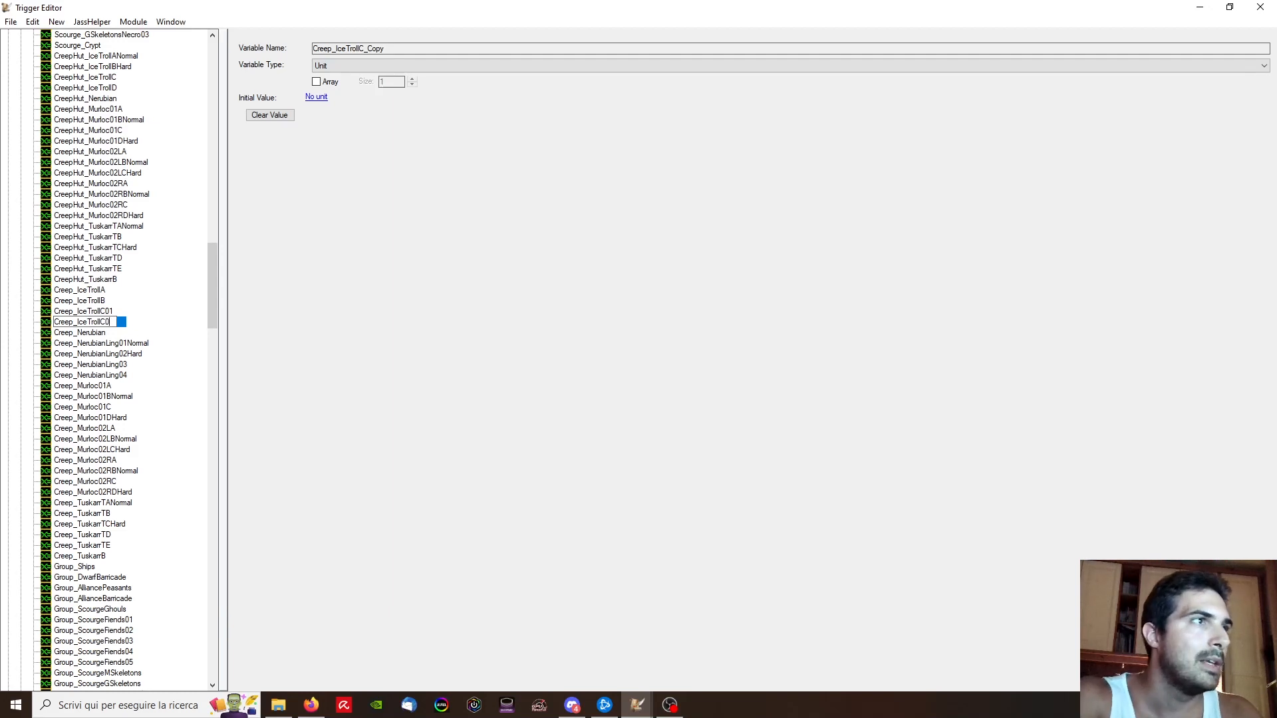
pyautogui.write('02Normal')
pyautogui.press('Return')
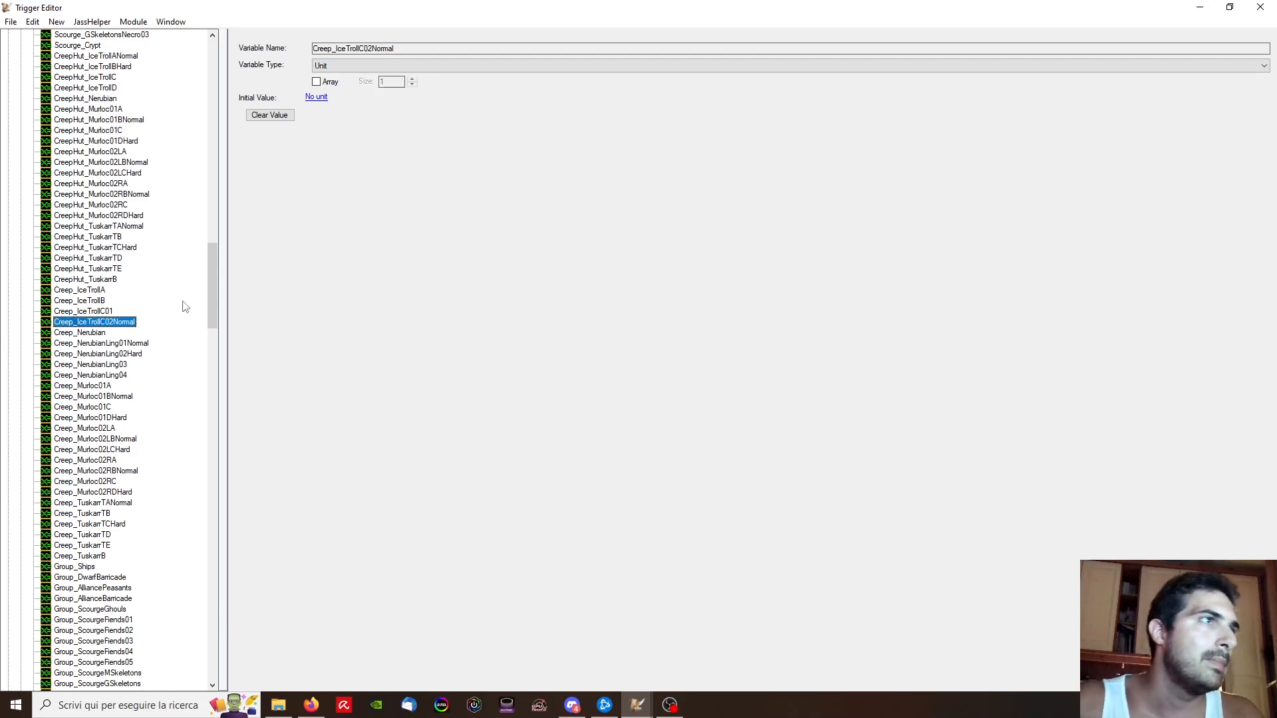
# Step: Duplicate the Creep_IceTrollC02Normal variable, name the copy Creep_IceTrollDHard, and check the Ice Troll creep variables
pyautogui.hotkey('ctrl', 'c')
pyautogui.hotkey('ctrl', 'v')
pyautogui.click(102, 335)
pyautogui.moveTo(102, 334); pyautogui.dragTo(338, 341)
pyautogui.write('D')
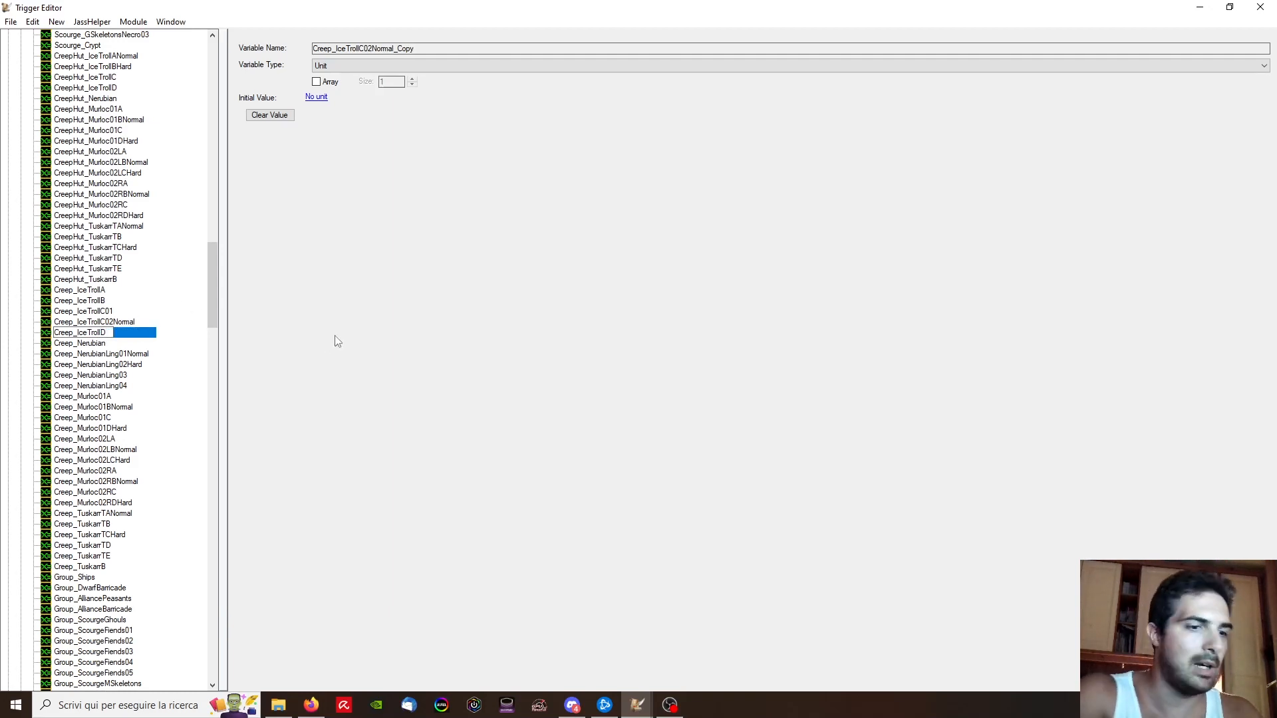
pyautogui.write('Hard')
pyautogui.press('Return')
pyautogui.click(103, 301)
pyautogui.click(104, 312)
pyautogui.click(109, 323)
pyautogui.click(113, 332)
# Step: Rename the hut variables CreepHut_IceTrollANormal and CreepHut_IceTrollBHard to CreepHut_IceTrollA and CreepHut_IceTrollB
pyautogui.scroll(6, 140, 226)
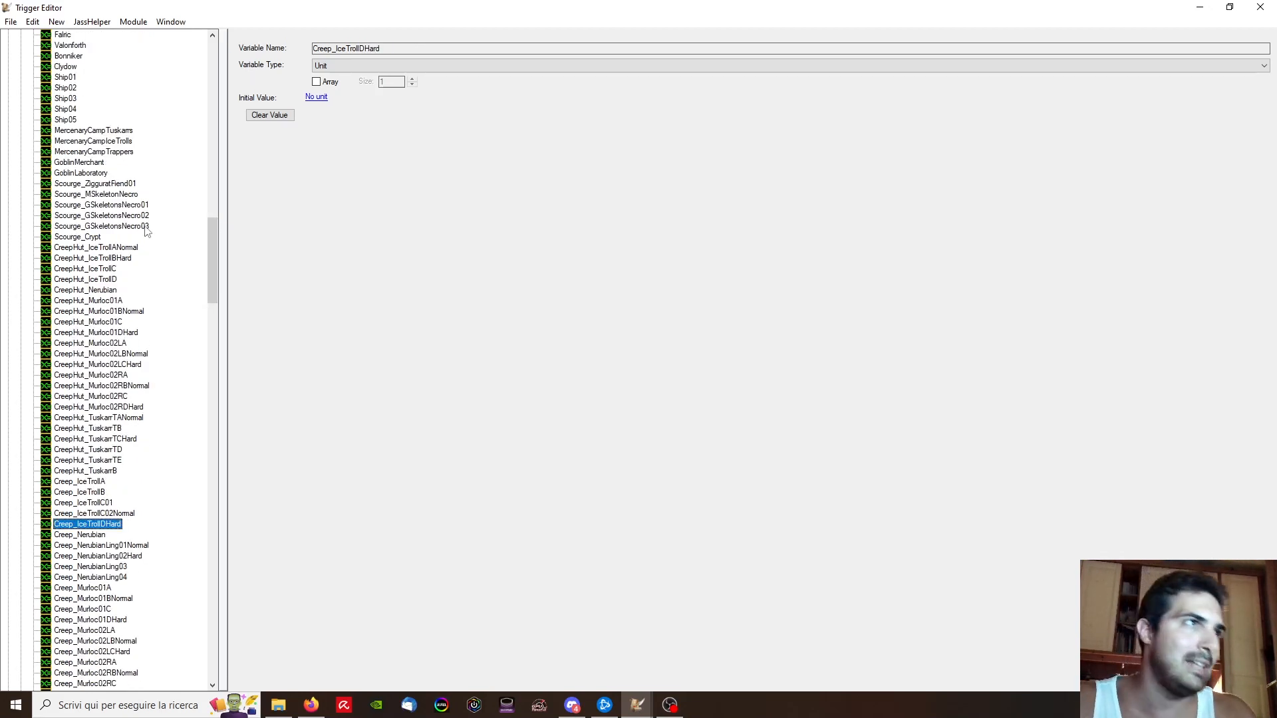
pyautogui.click(119, 248)
pyautogui.press('F2')
pyautogui.moveTo(117, 248); pyautogui.dragTo(195, 250)
pyautogui.press('BackSpace')
pyautogui.click(120, 258)
pyautogui.moveTo(117, 258); pyautogui.dragTo(163, 259)
pyautogui.press('BackSpace')
# Step: Rename the hut variables CreepHut_IceTrollC and CreepHut_IceTrollD to CreepHut_IceTrollCNormal and CreepHut_IceTrollDHard
pyautogui.click(119, 270)
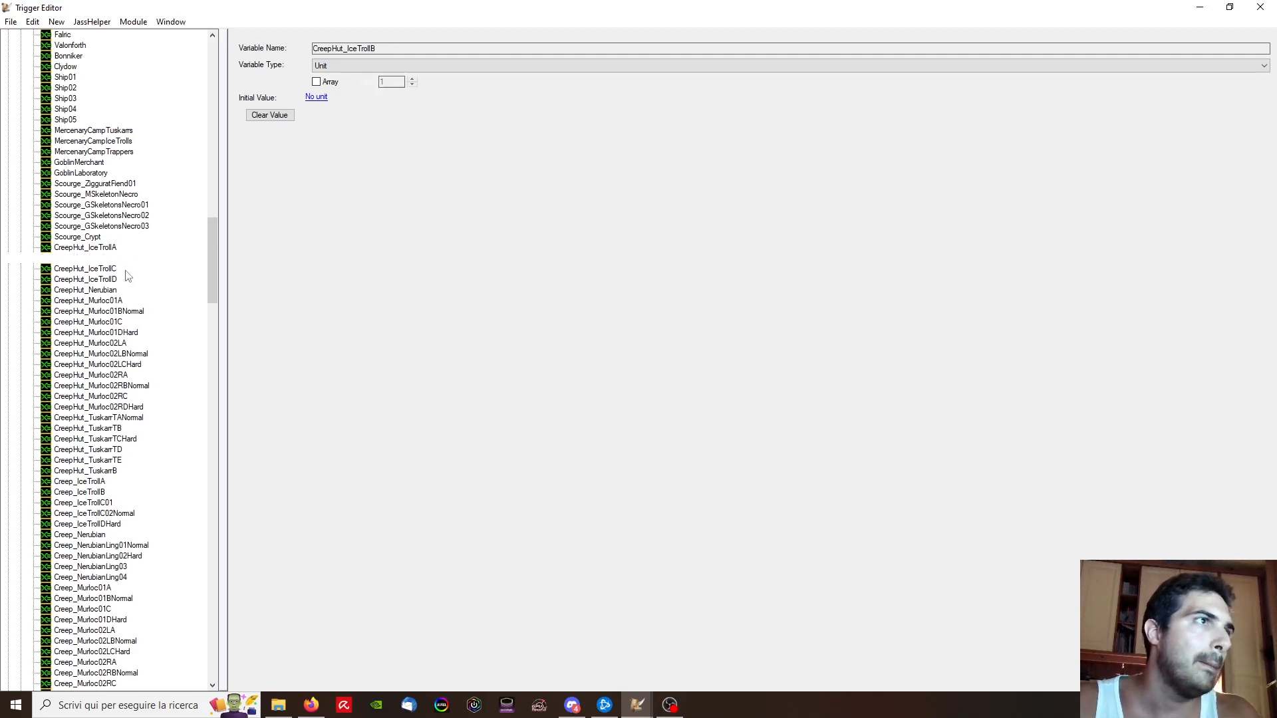
pyautogui.press('F2')
pyautogui.click(118, 269)
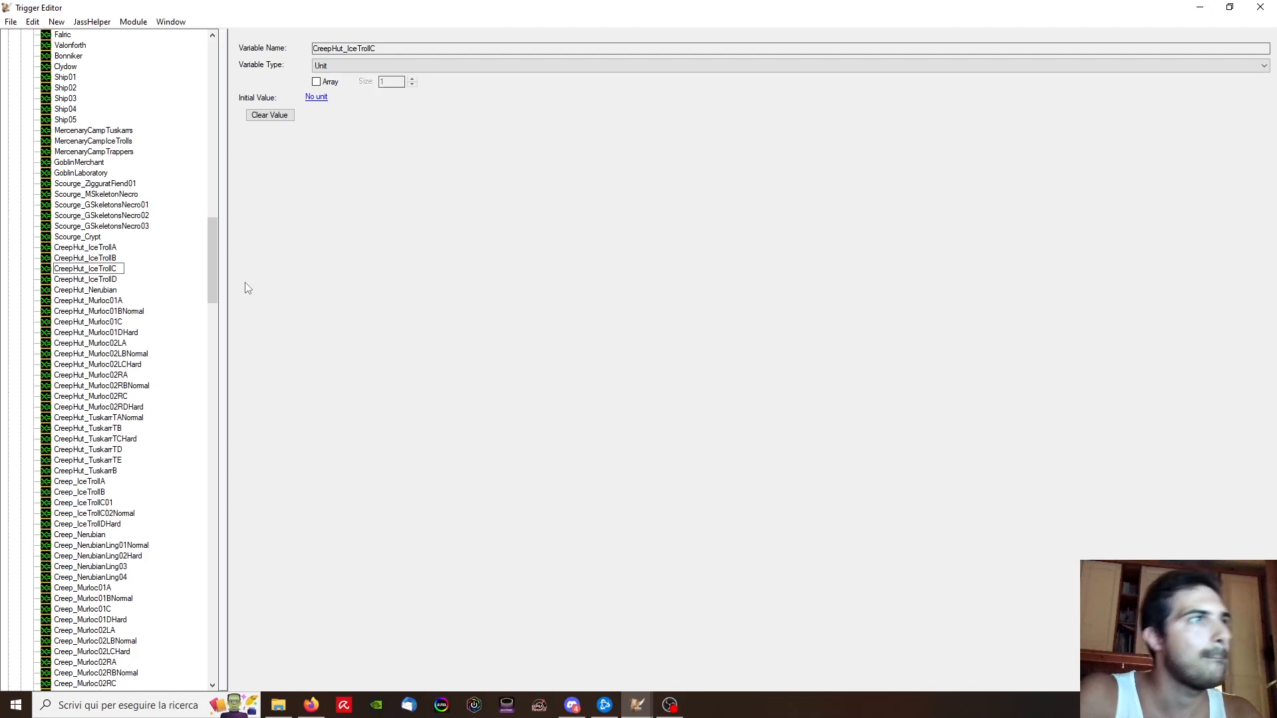
pyautogui.write('Normal')
pyautogui.press('Return')
pyautogui.click(114, 280)
pyautogui.click(121, 280)
pyautogui.write('Hard')
pyautogui.press('Return')
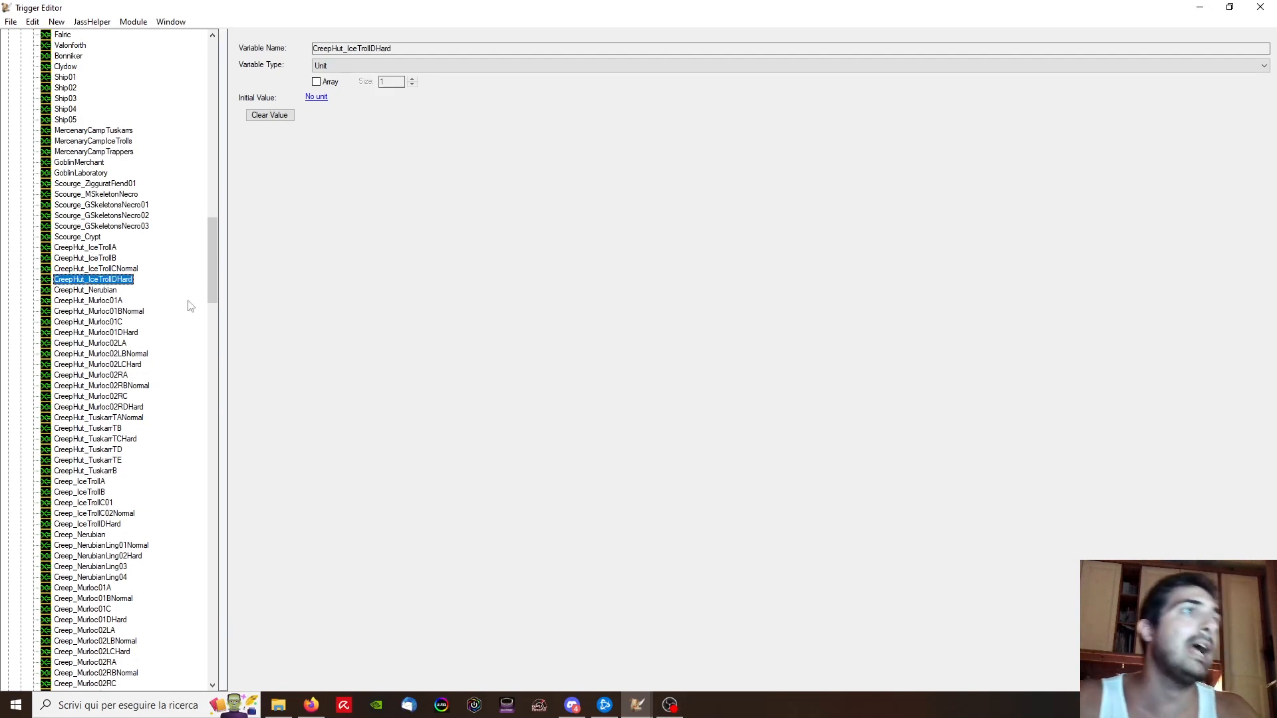
# Step: Switch to the World Editor map and check which Ice Troll Priest and Ice Troll units stand beside the village huts
pyautogui.scroll(-2, 158, 321)
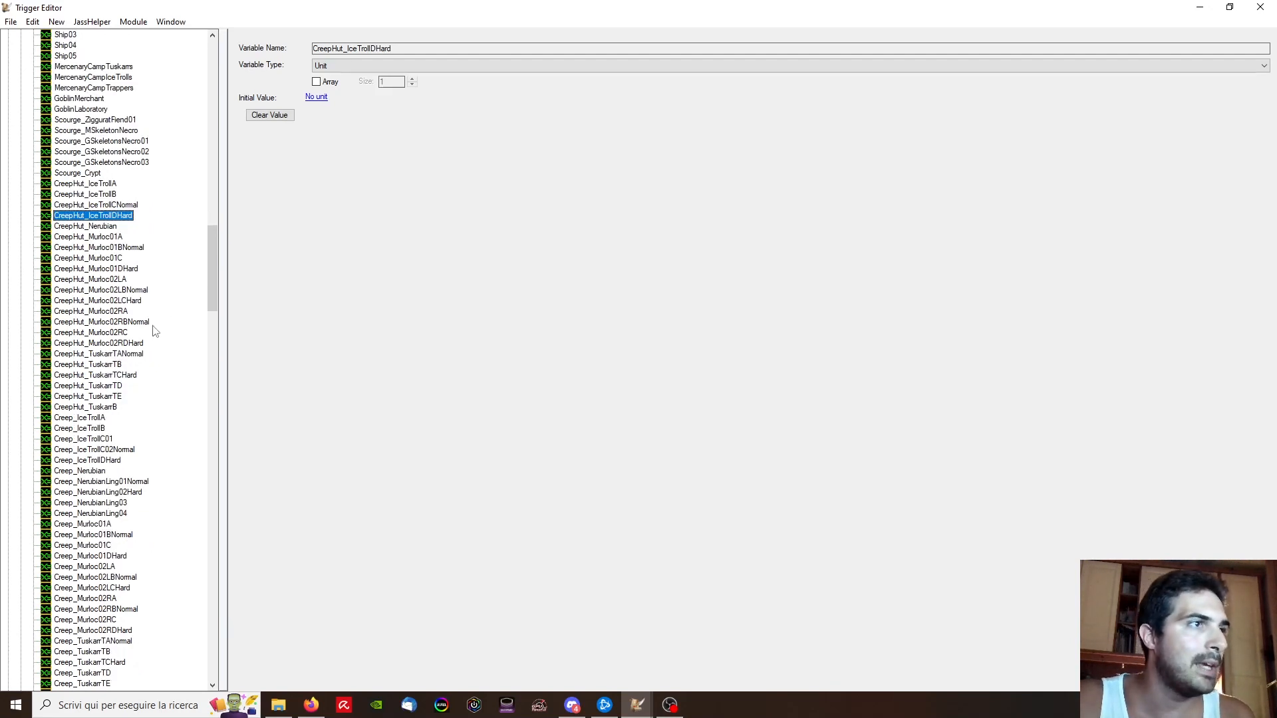
pyautogui.click(643, 707)
pyautogui.click(489, 638)
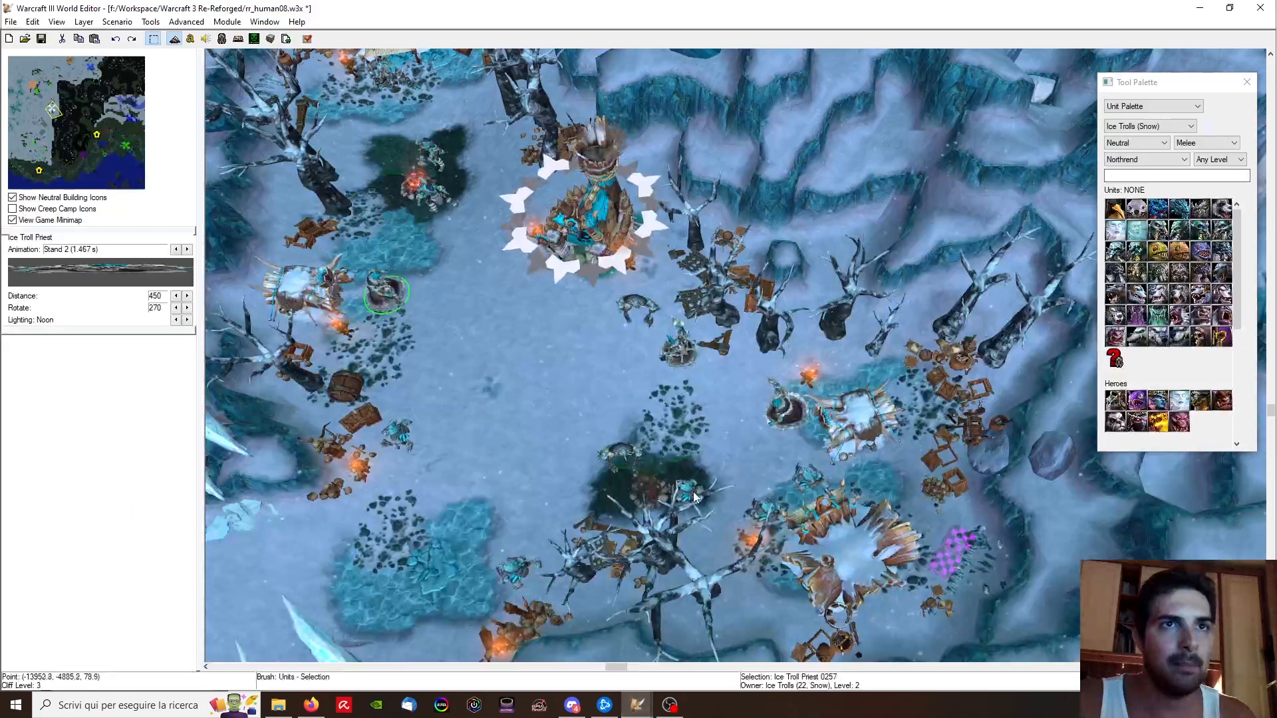
pyautogui.click(785, 407)
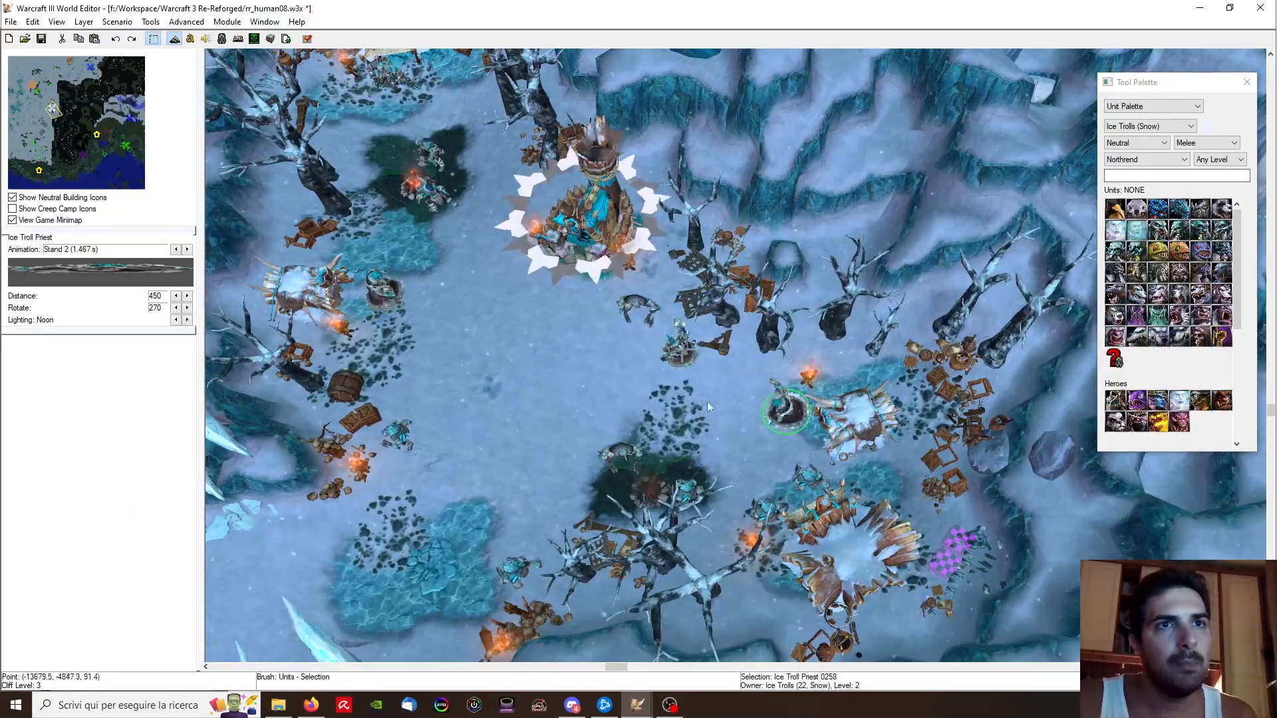
pyautogui.click(766, 512)
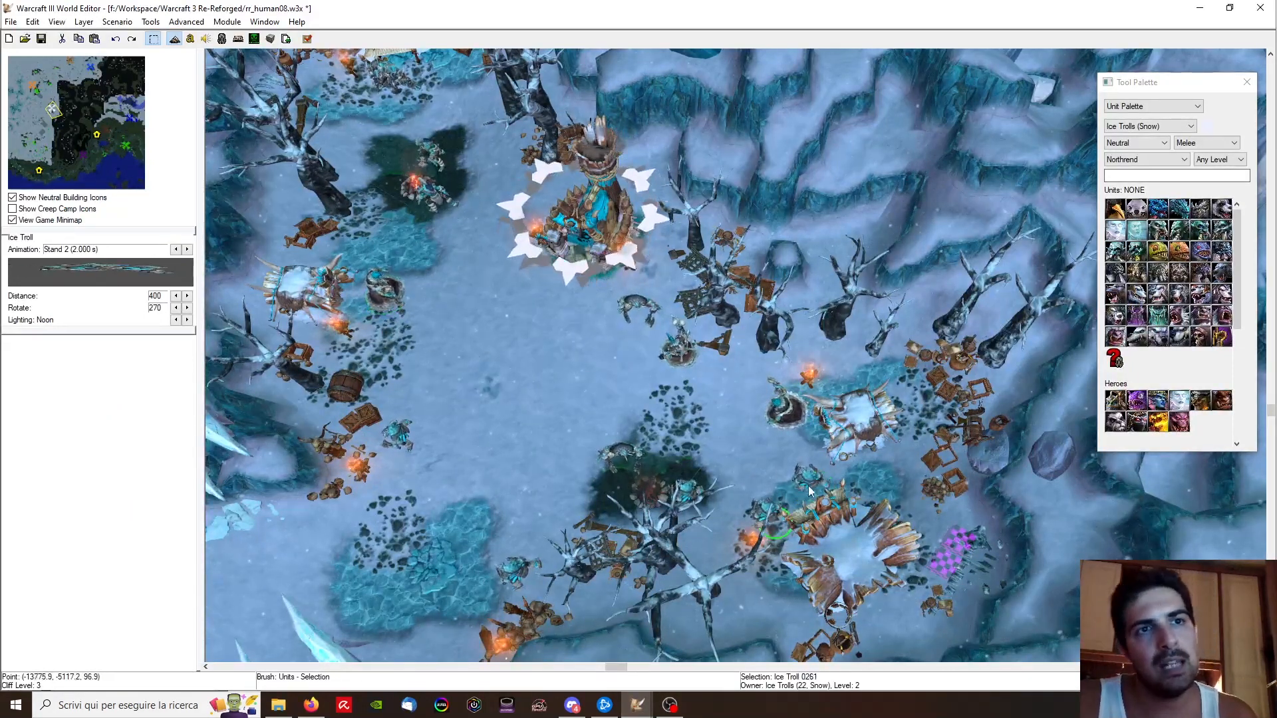
pyautogui.click(770, 426)
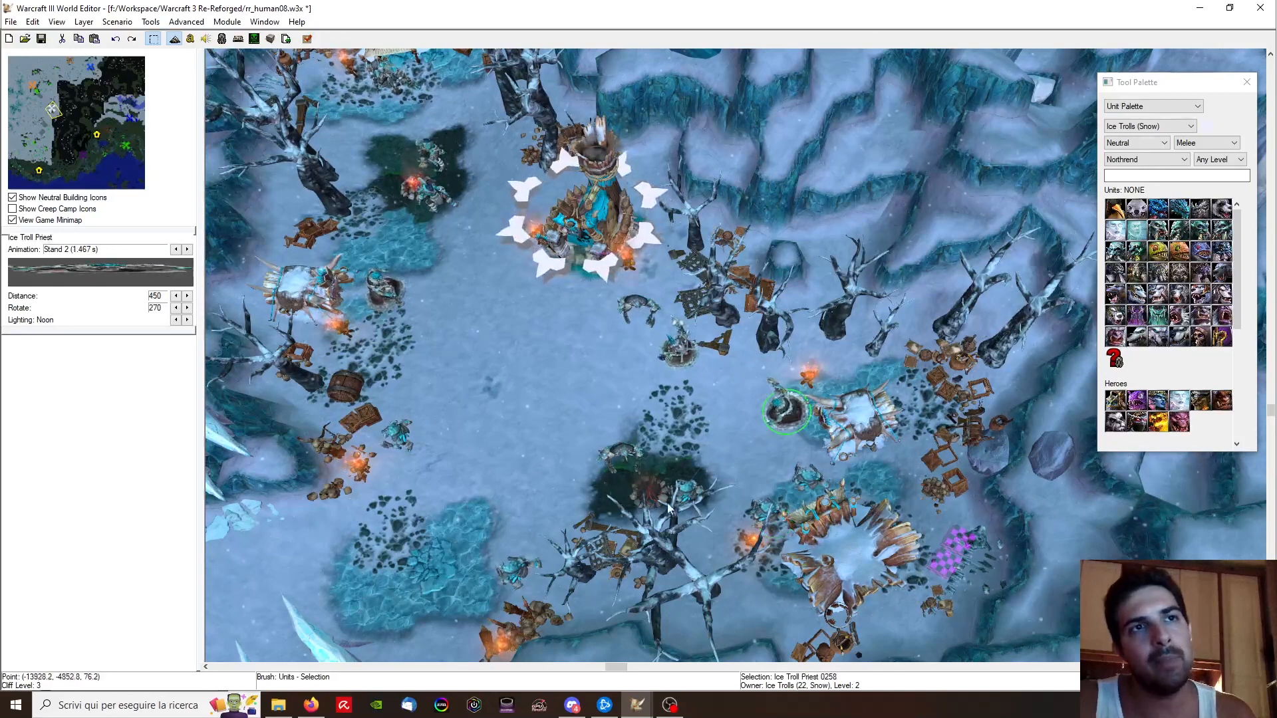
# Step: Switch back to the Trigger Editor and rename the variable CreepHut_IceTrollCNormal to CreepHut_IceTrollC
pyautogui.click(637, 705)
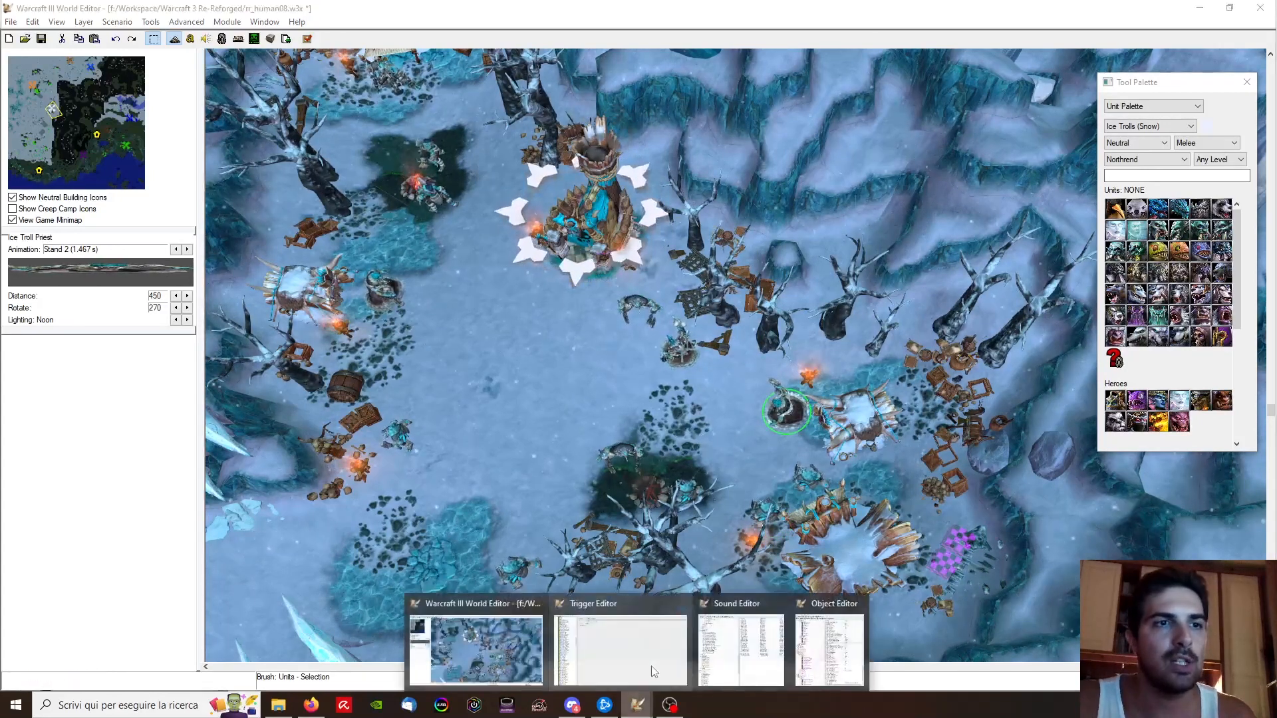
pyautogui.click(656, 645)
pyautogui.click(123, 207)
pyautogui.click(123, 207)
pyautogui.press('BackSpace')
pyautogui.press('BackSpace')
pyautogui.press('BackSpace')
pyautogui.press('BackSpace')
pyautogui.press('BackSpace')
pyautogui.press('BackSpace')
pyautogui.press('Return')
# Step: Rename the hut variable CreepHut_IceTrollB to CreepHut_IceTrollBNormal
pyautogui.click(118, 194)
pyautogui.click(118, 194)
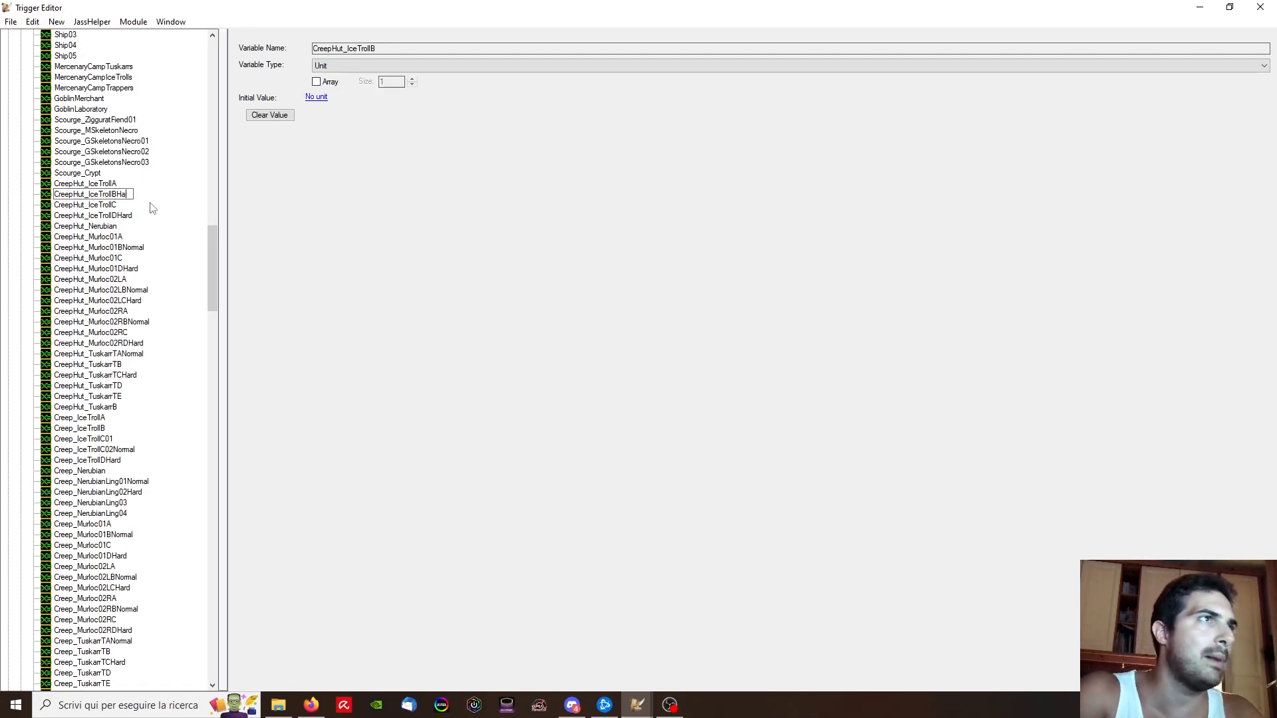
pyautogui.write('Normal')
pyautogui.press('Return')
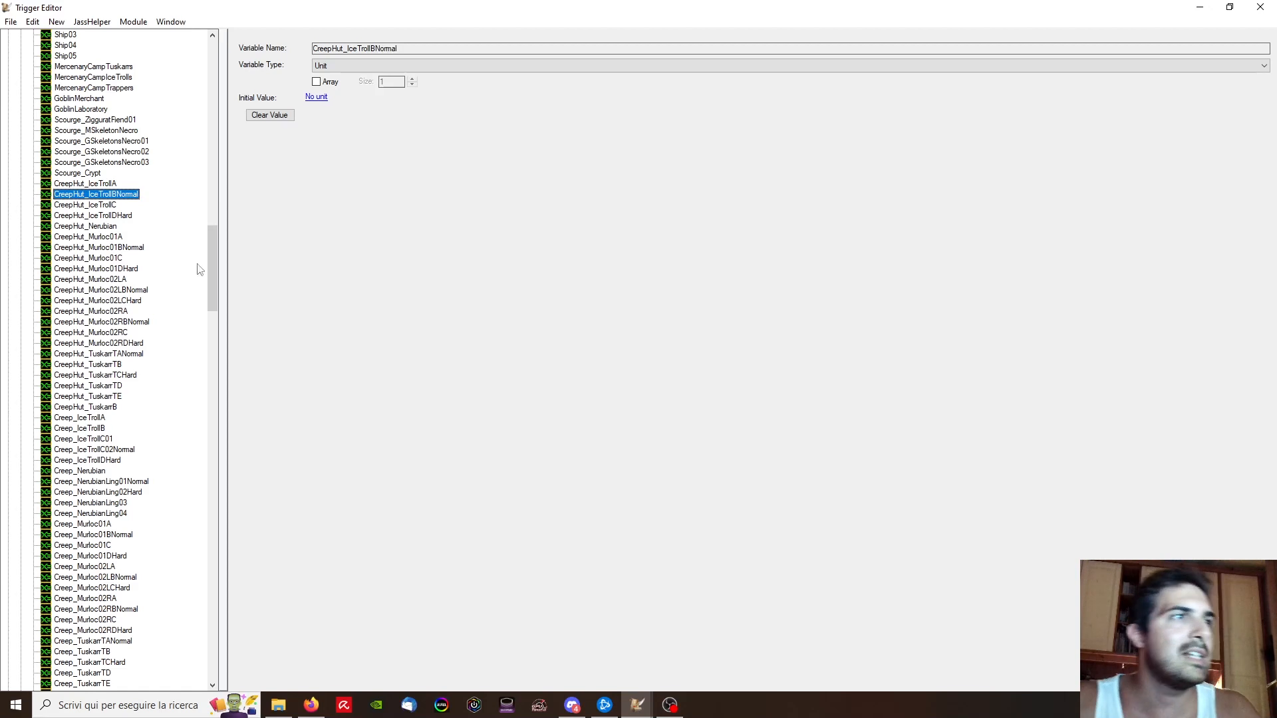
# Step: Rename the creep variable Creep_IceTrollC02Normal to Creep_IceTrollC02
pyautogui.scroll(-2, 164, 319)
pyautogui.click(120, 386)
pyautogui.click(117, 386)
pyautogui.moveTo(113, 386); pyautogui.dragTo(151, 386)
pyautogui.press('BackSpace')
pyautogui.press('Return')
# Step: Rename the creep variable Creep_IceTrollB to Creep_IceTrollBNormal
pyautogui.click(98, 365)
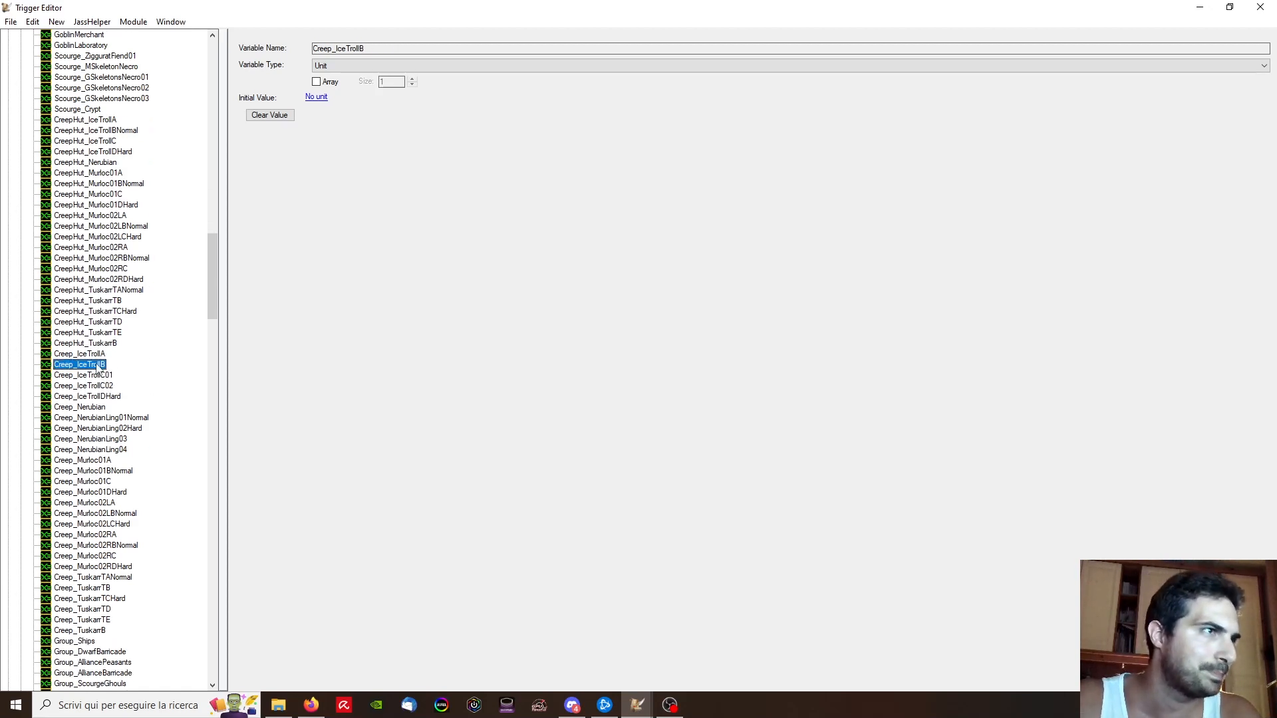
pyautogui.click(97, 365)
pyautogui.click(107, 366)
pyautogui.hotkey('ctrl', 'v')
pyautogui.press('Return')
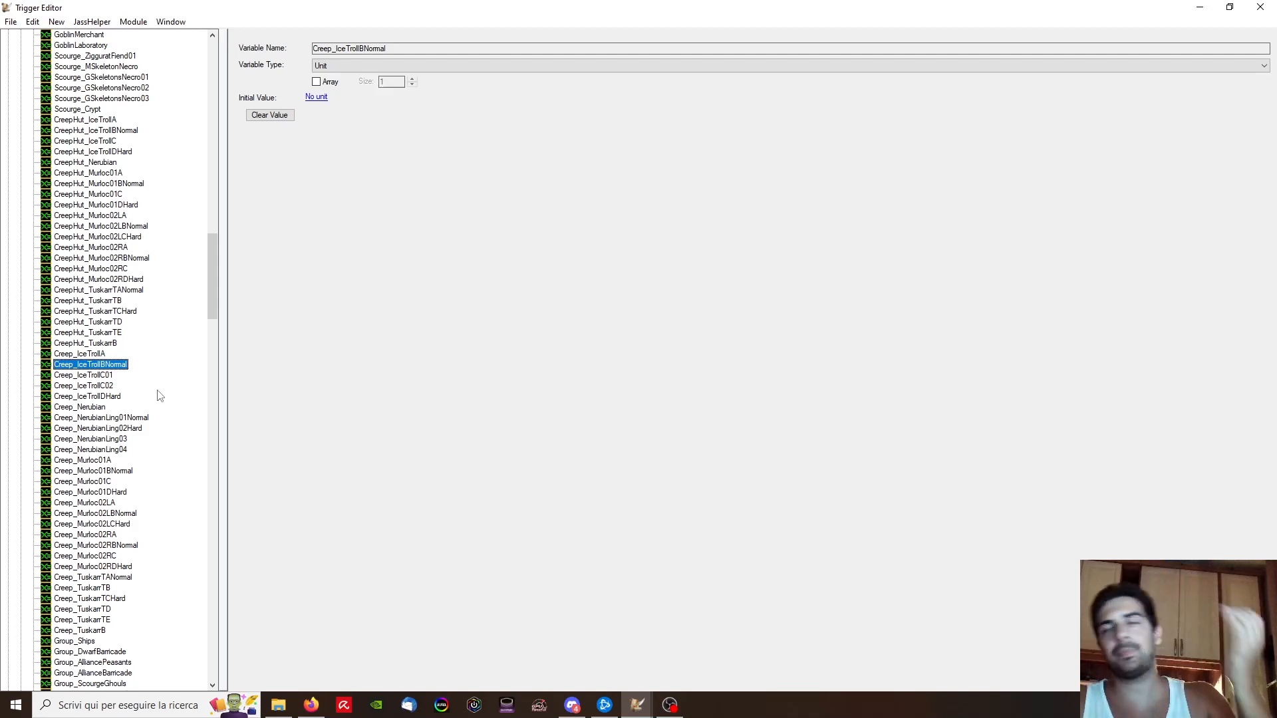
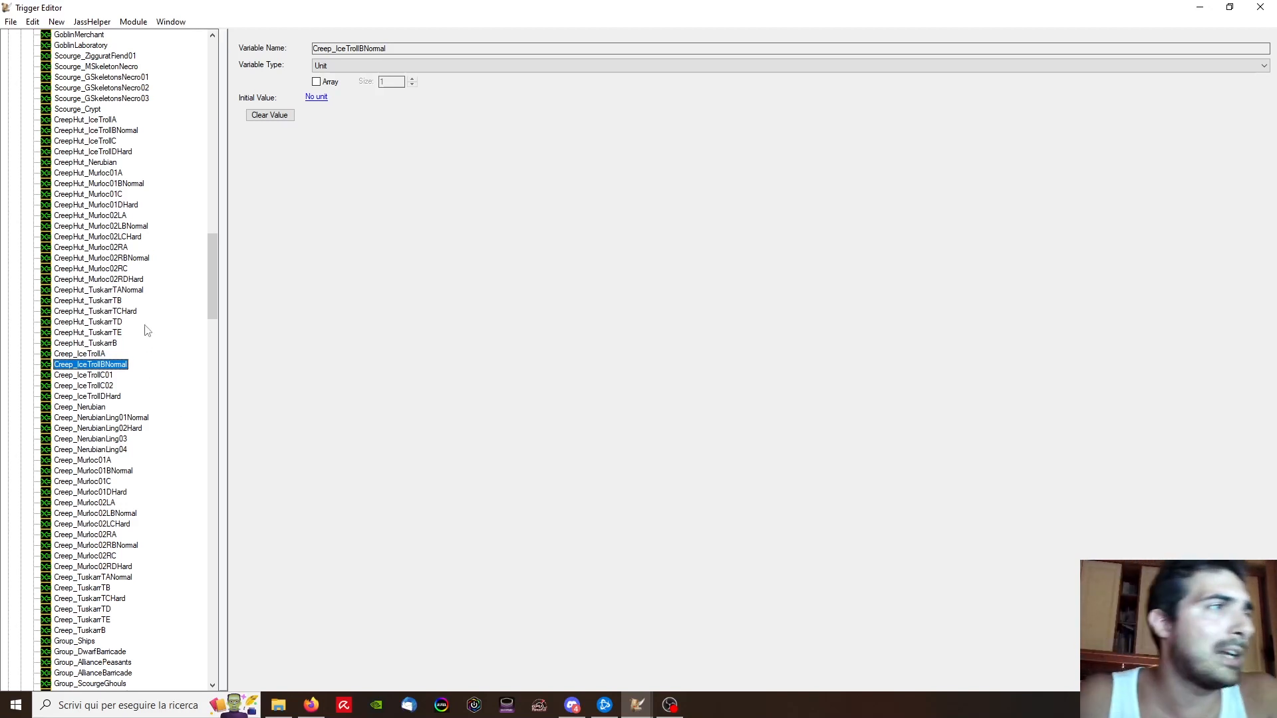
# Step: Remove "Normal" from the two Ice Troll hut A trigger names, giving Creep Ice Troll Camp Hut A Attacked and Creep Ice Troll Camp Spawn A
pyautogui.scroll(5, 130, 308)
pyautogui.click(636, 705)
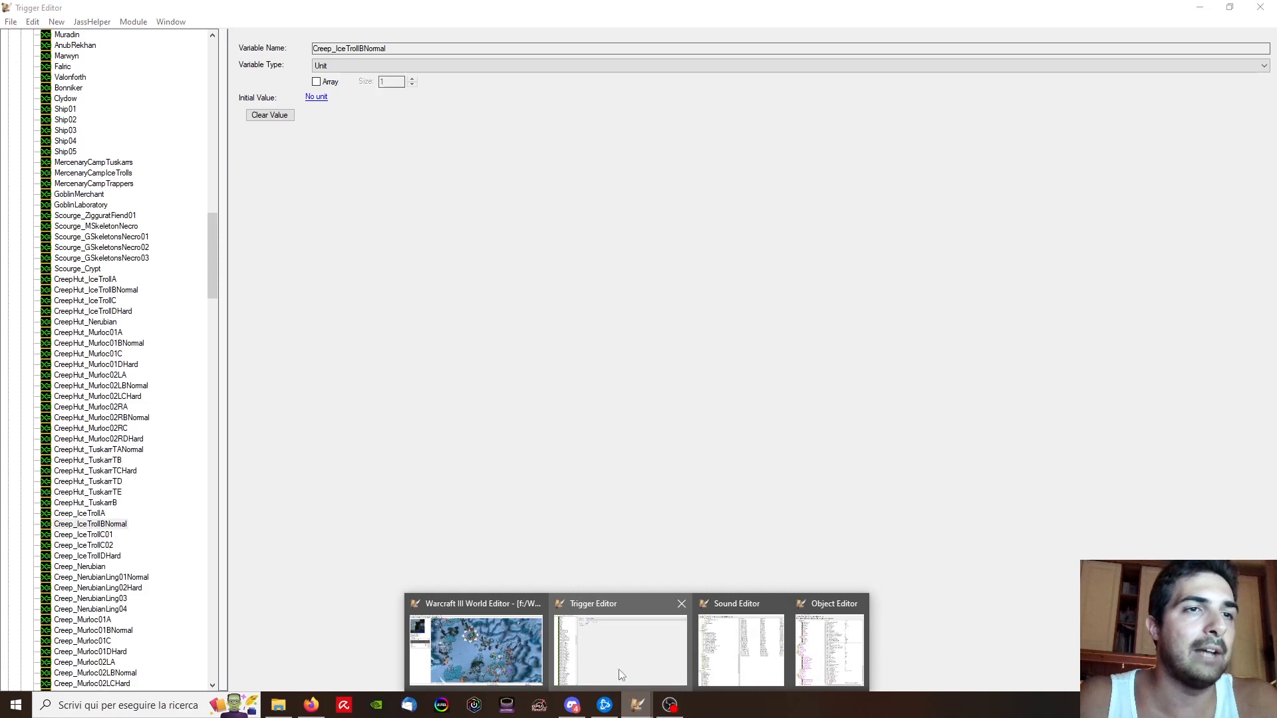
pyautogui.click(107, 449)
pyautogui.moveTo(213, 259); pyautogui.dragTo(234, 582)
pyautogui.scroll(4, 164, 333)
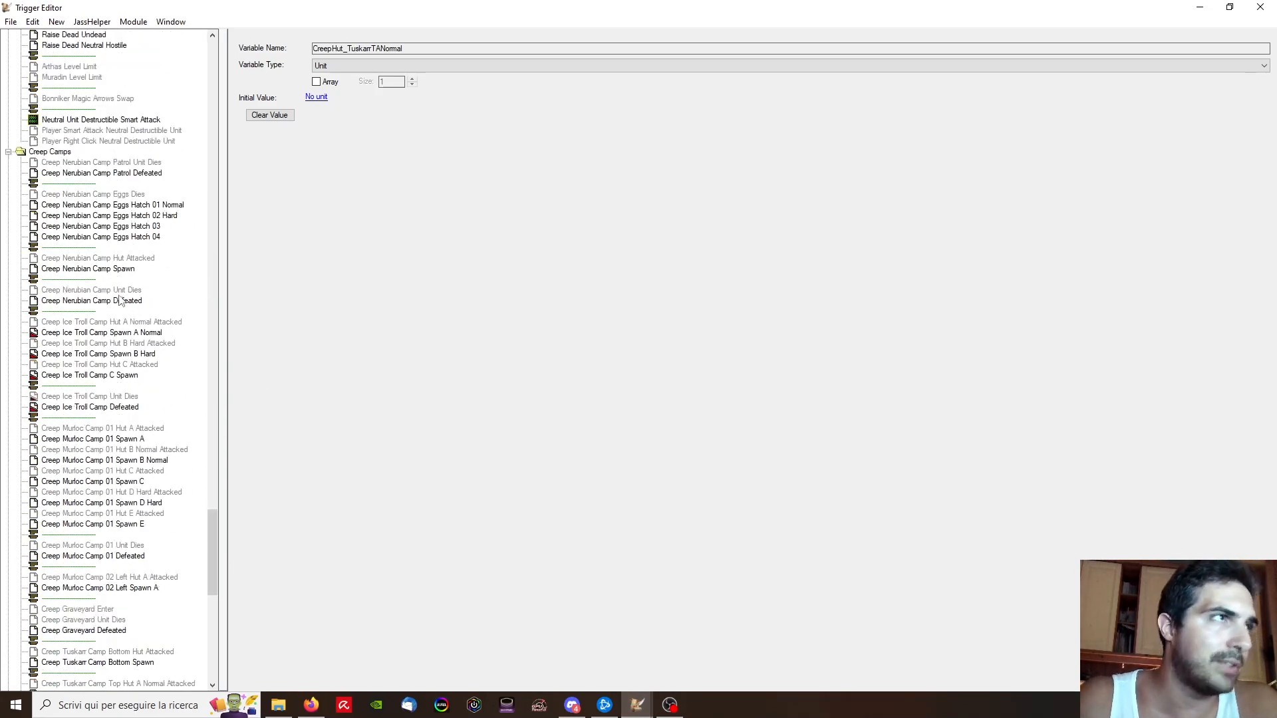
pyautogui.click(172, 356)
pyautogui.click(125, 363)
pyautogui.click(126, 355)
pyautogui.press('F2')
pyautogui.moveTo(130, 356); pyautogui.dragTo(151, 358)
pyautogui.press('BackSpace')
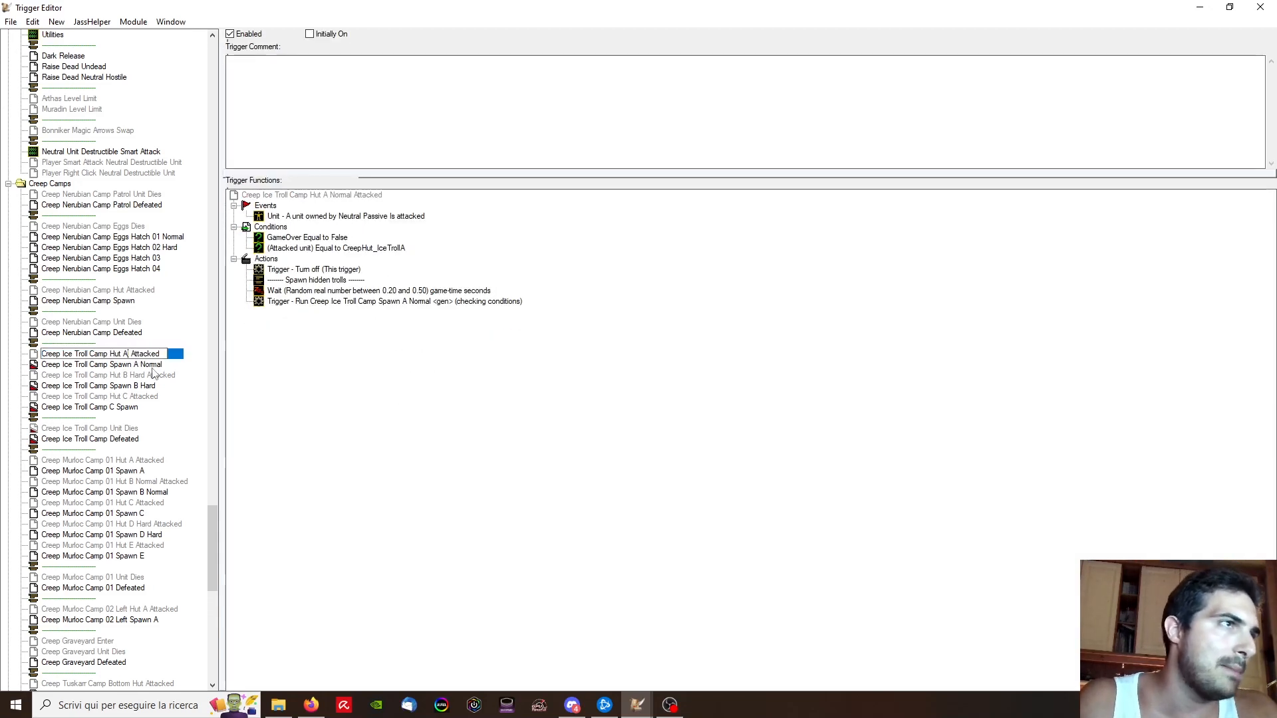
pyautogui.click(151, 375)
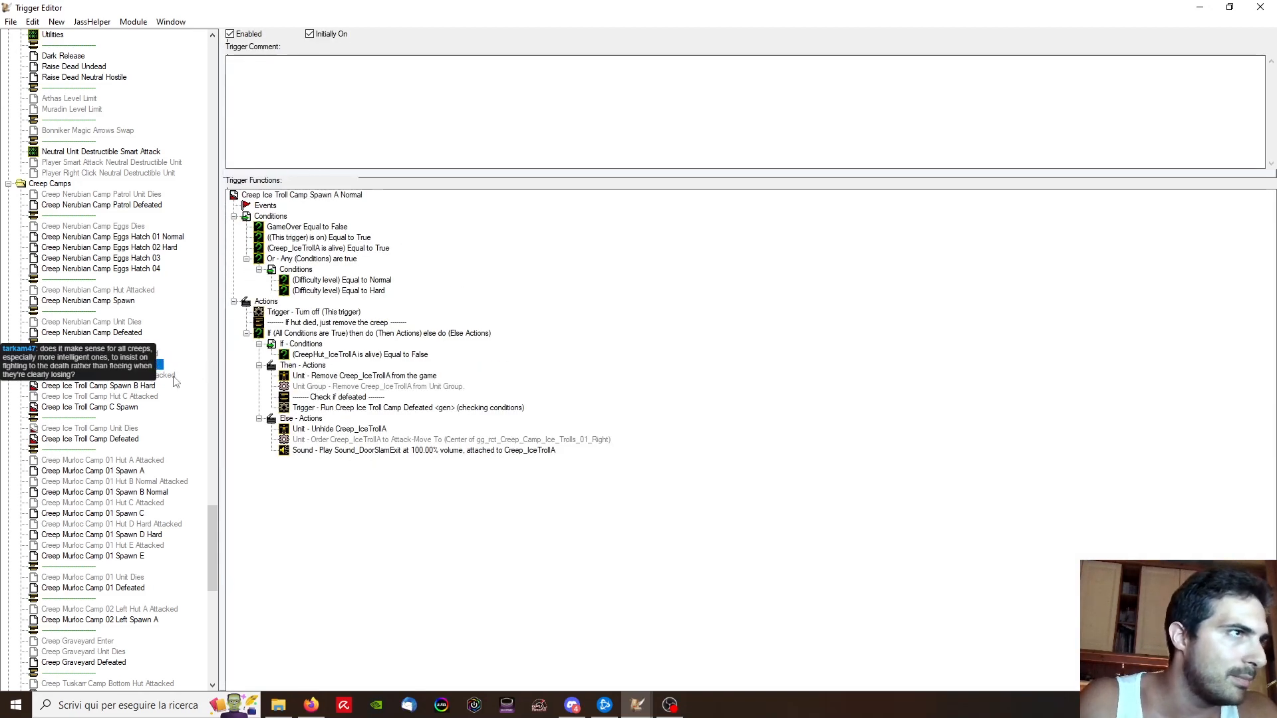
pyautogui.press('BackSpace')
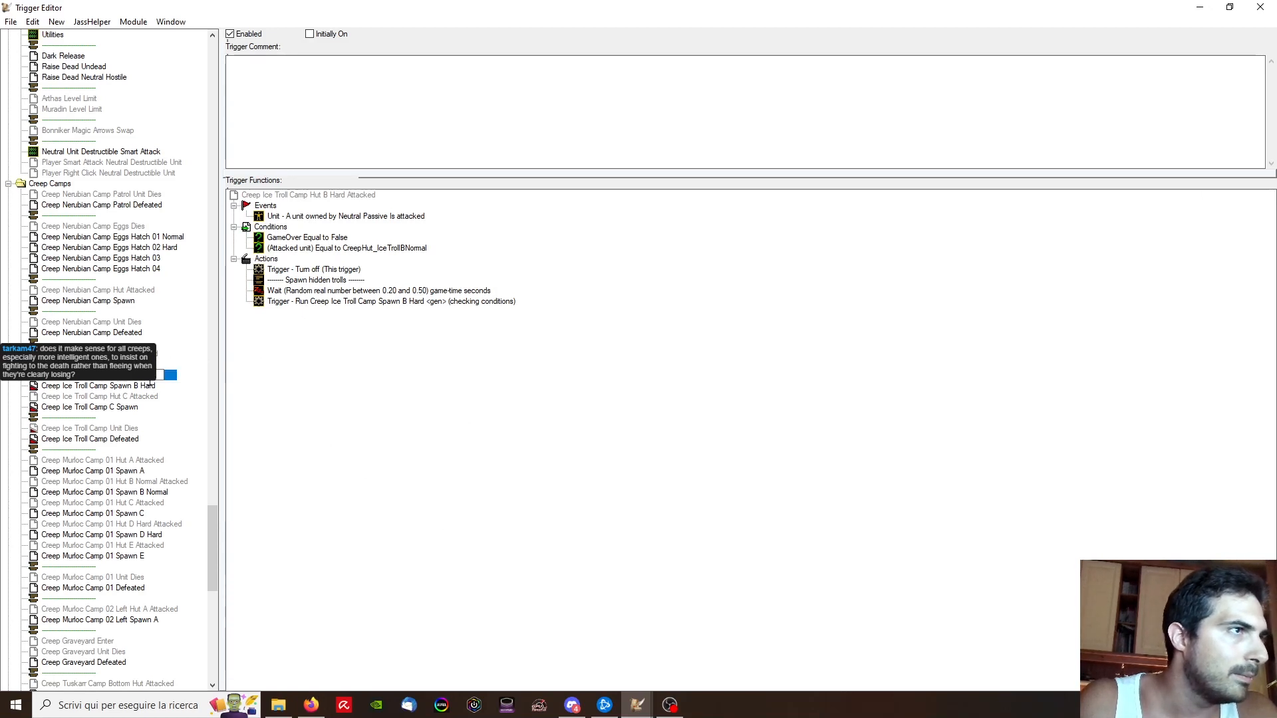
# Step: Replace "Hard" with "Normal" in the names of the Creep Ice Troll Camp Hut B Attacked and Spawn B triggers
pyautogui.write('Normal')
pyautogui.press('Return')
pyautogui.click(149, 387)
pyautogui.press('F2')
pyautogui.moveTo(139, 386); pyautogui.dragTo(197, 395)
pyautogui.write('Normal')
pyautogui.press('Return')
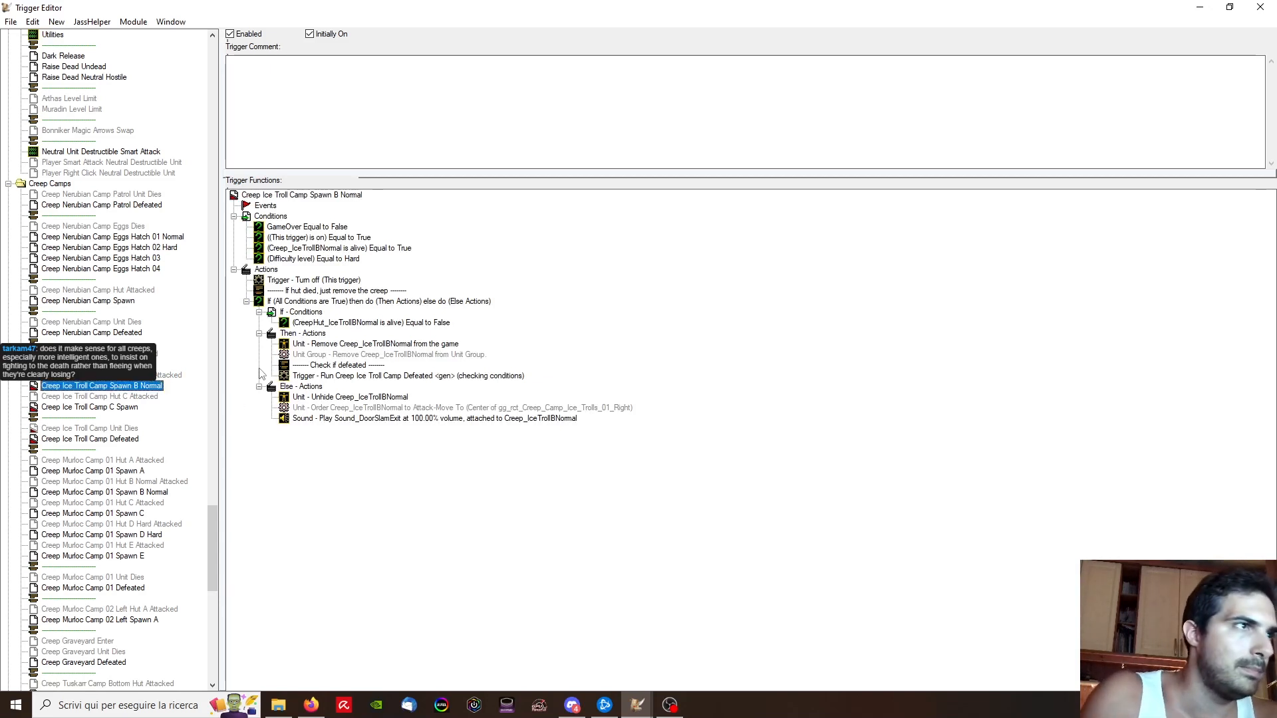
# Step: Rename the Creep Ice Troll Camp C Spawn trigger to Creep Ice Troll Camp C 01 Spawn
pyautogui.press('Down')
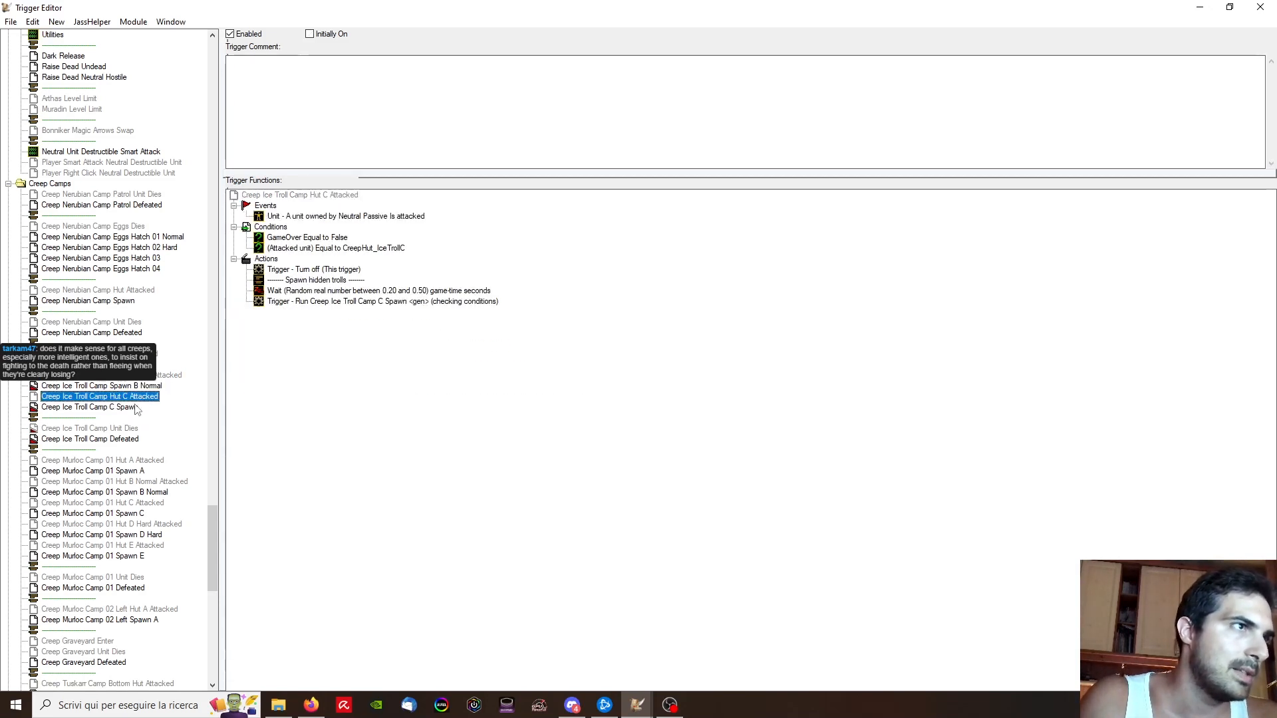
pyautogui.press('Down')
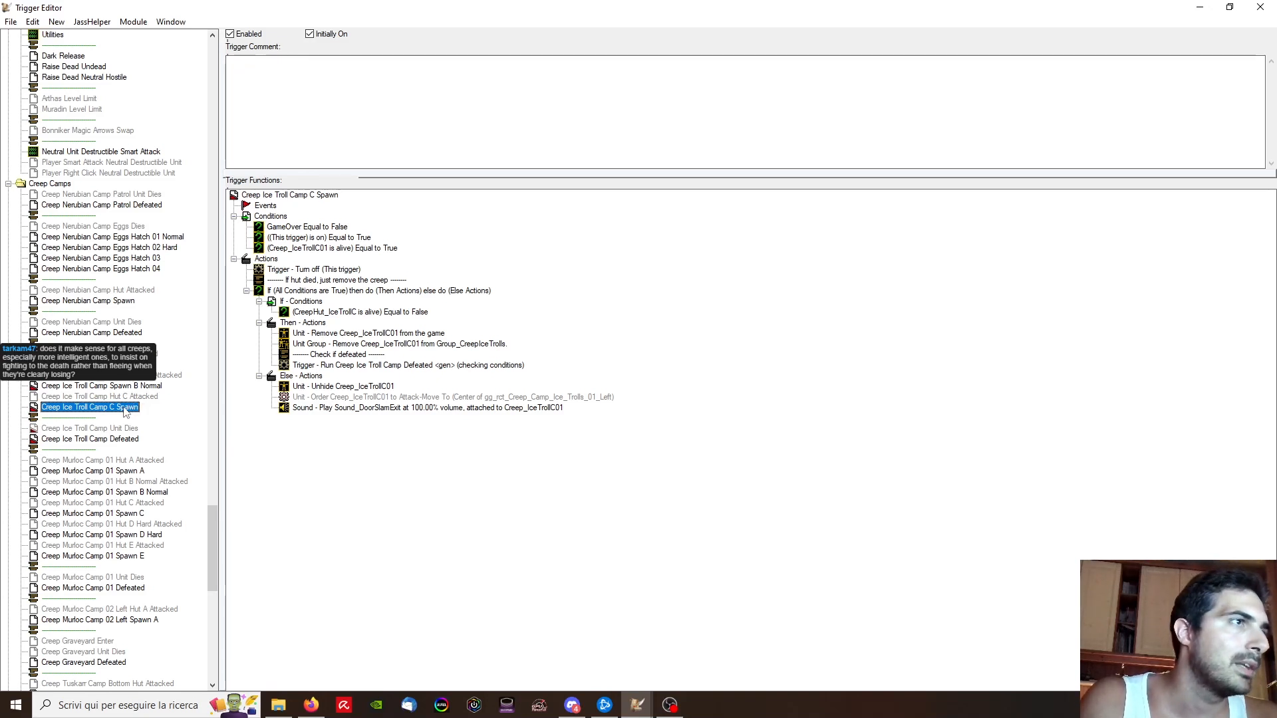
pyautogui.click(115, 407)
pyautogui.write('01')
pyautogui.press('Return')
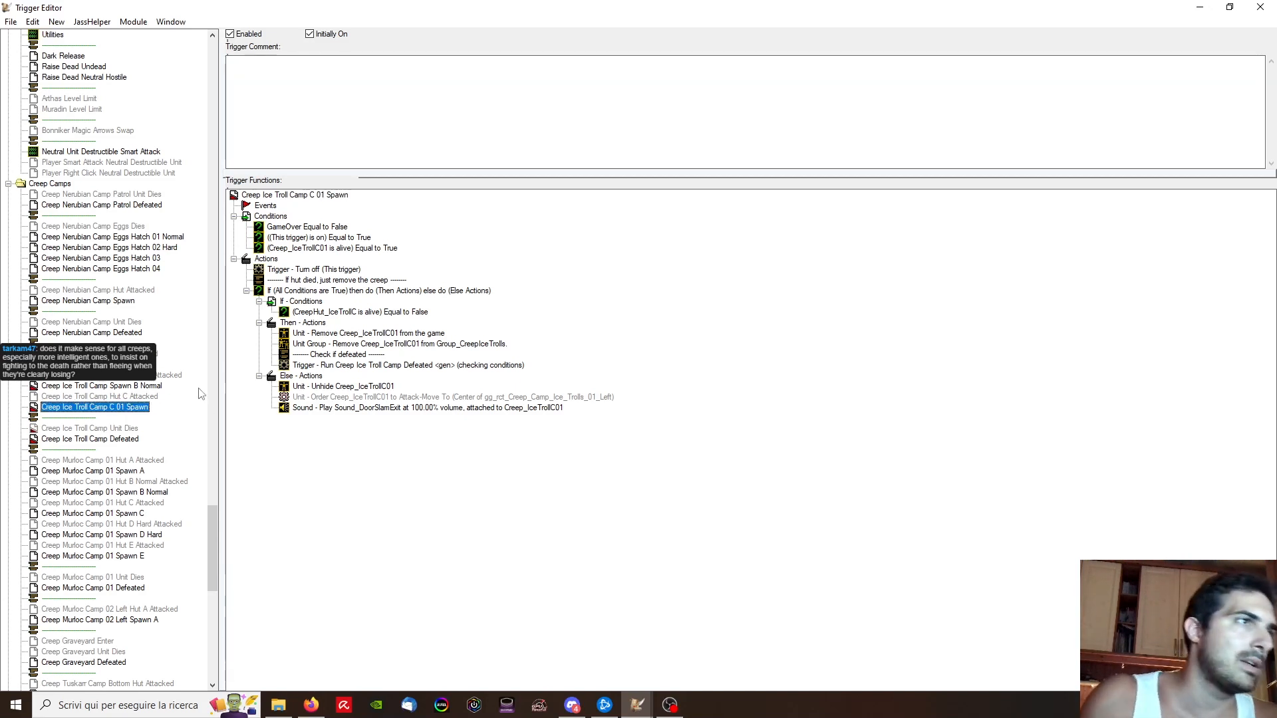
# Step: Duplicate the Creep Ice Troll Camp C 01 Spawn trigger and name the copy Creep Ice Troll Camp C 02 Spawn
pyautogui.hotkey('ctrl', 'c')
pyautogui.hotkey('ctrl', 'v')
pyautogui.click(131, 418)
pyautogui.click(127, 417)
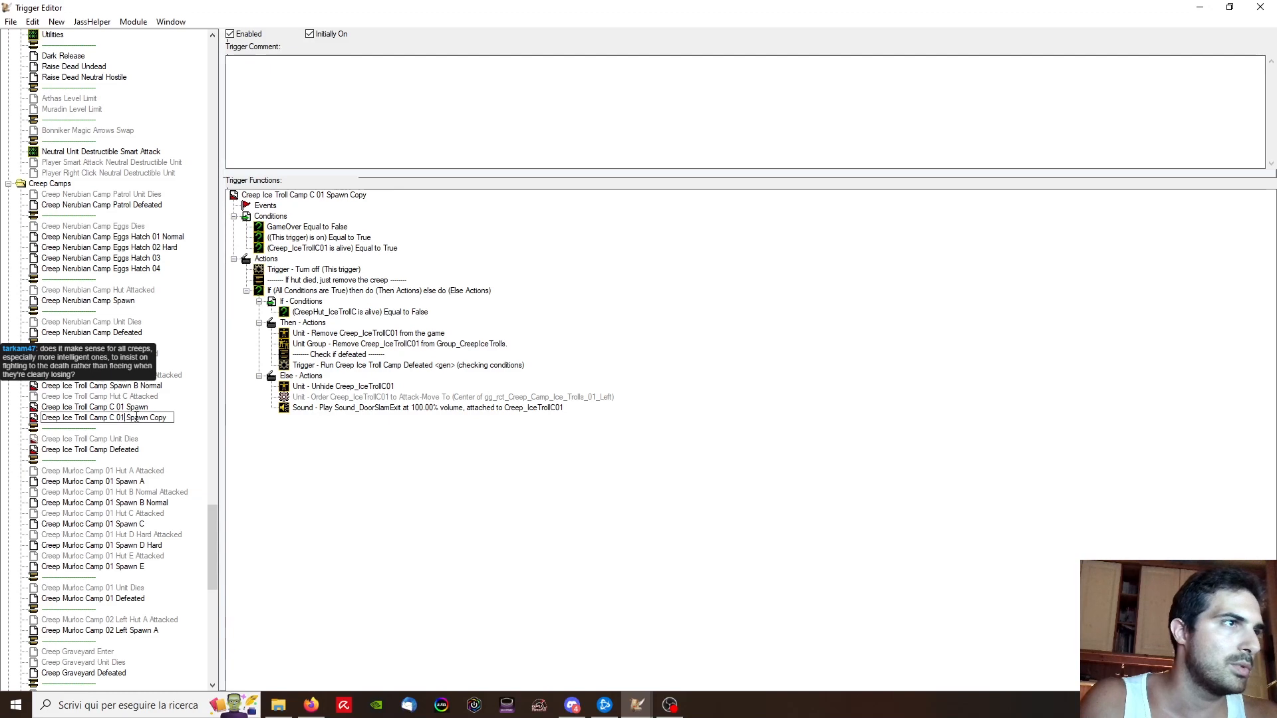
pyautogui.press('BackSpace')
pyautogui.moveTo(150, 417); pyautogui.dragTo(215, 419)
pyautogui.press('BackSpace')
pyautogui.press('Return')
pyautogui.click(141, 409)
pyautogui.click(140, 417)
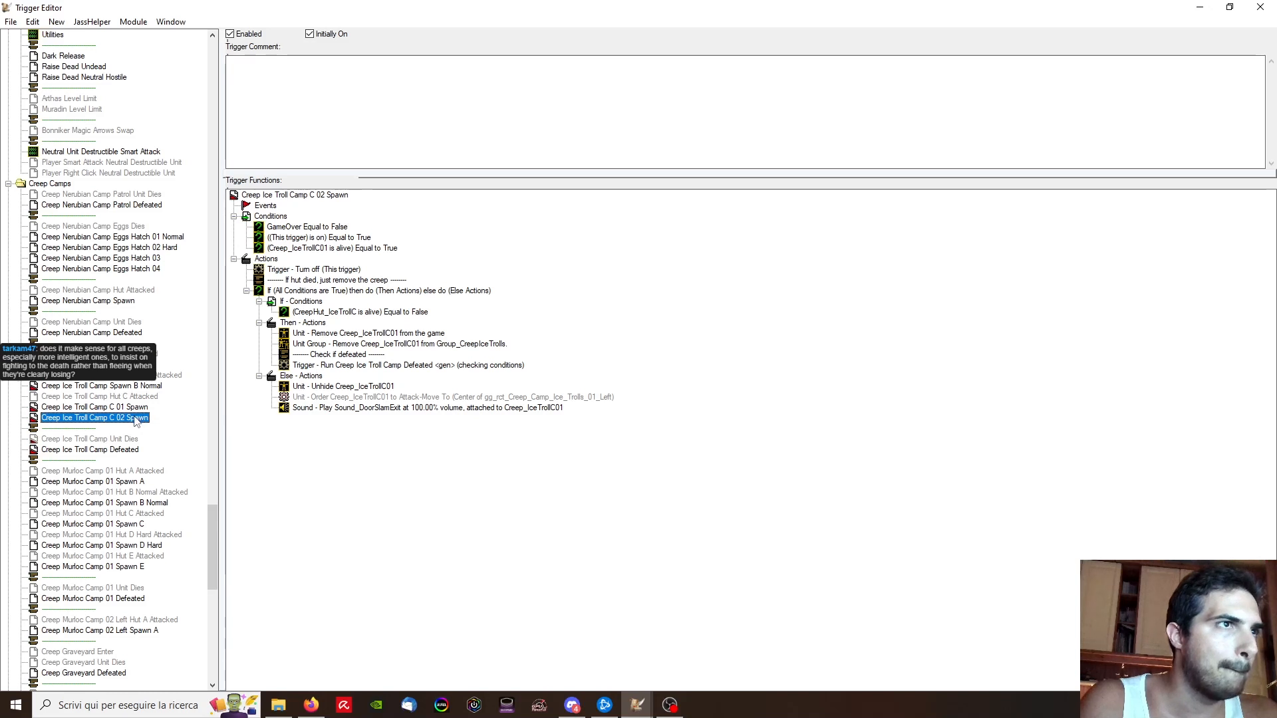
# Step: Delete the C 02 Spawn trigger and rename the C 01 Spawn trigger back to Creep Ice Troll Camp C Spawn
pyautogui.press('Delete')
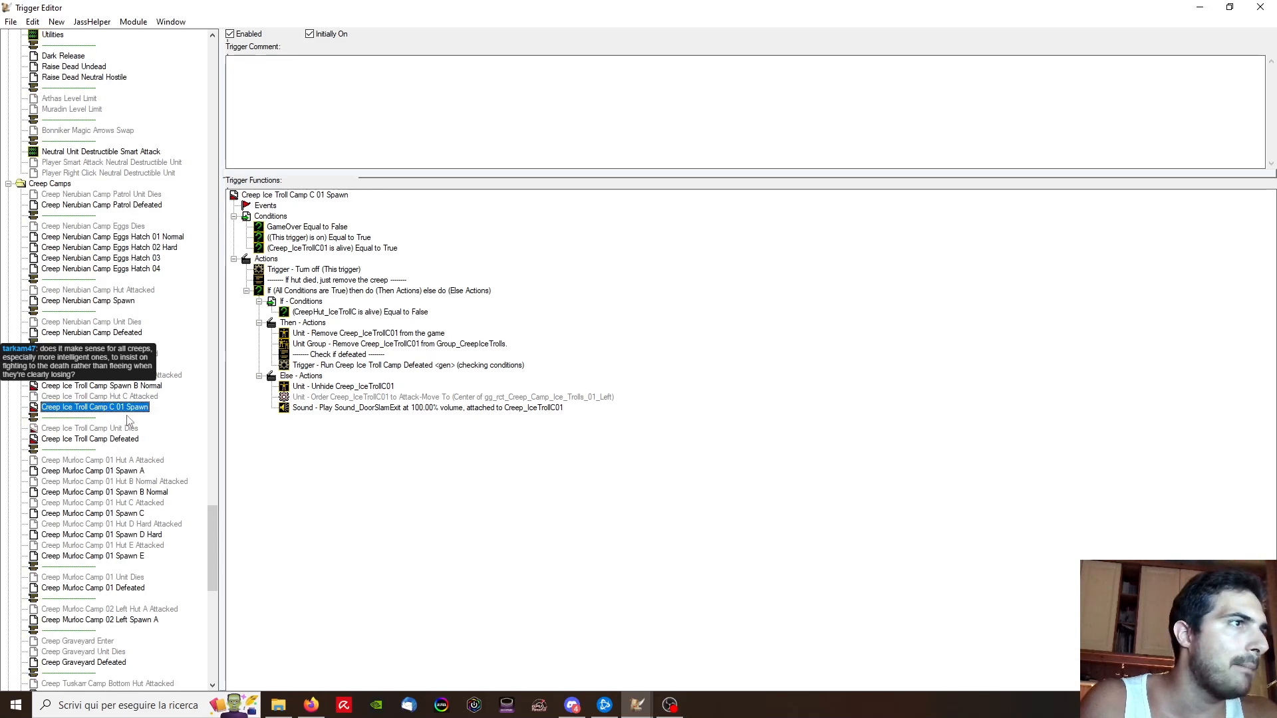
pyautogui.press('F2')
pyautogui.doubleClick(120, 407)
pyautogui.press('BackSpace')
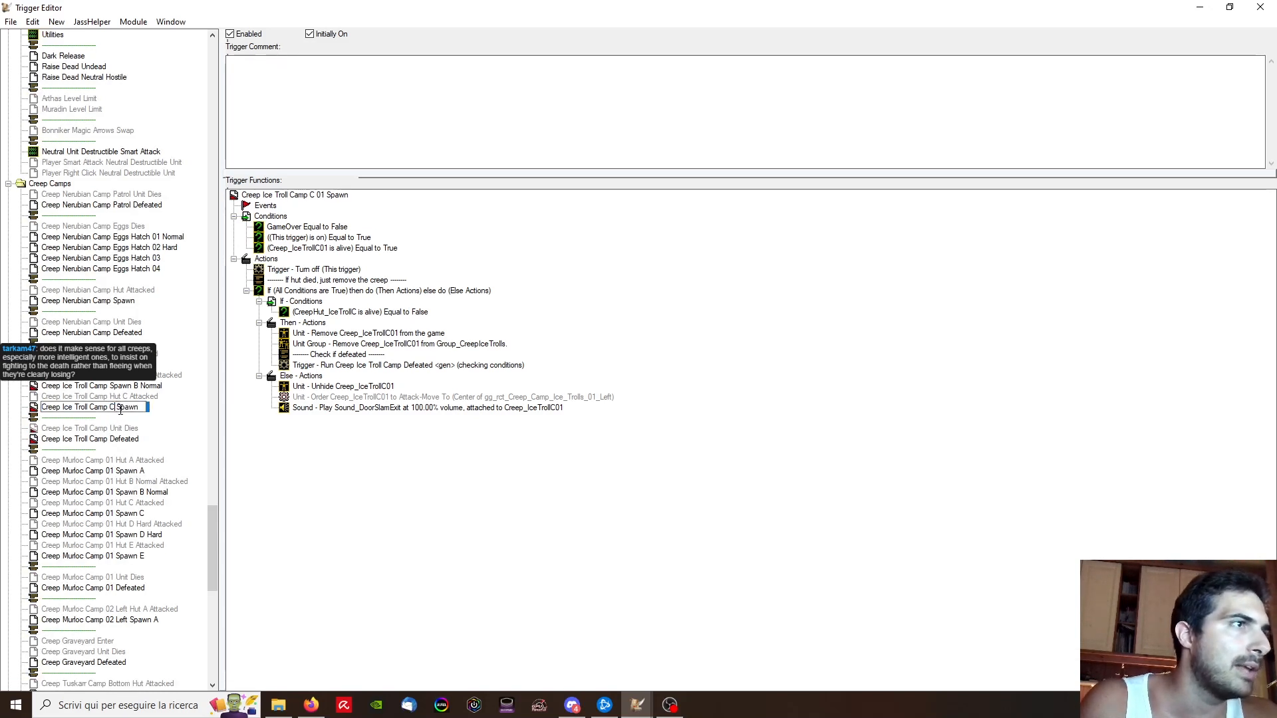
pyautogui.press('Return')
# Step: Duplicate the Creep Ice Troll Camp Hut C Attacked trigger below C Spawn and name the copy Creep Ice Troll Camp Hut D Hard Attacked
pyautogui.press('Up')
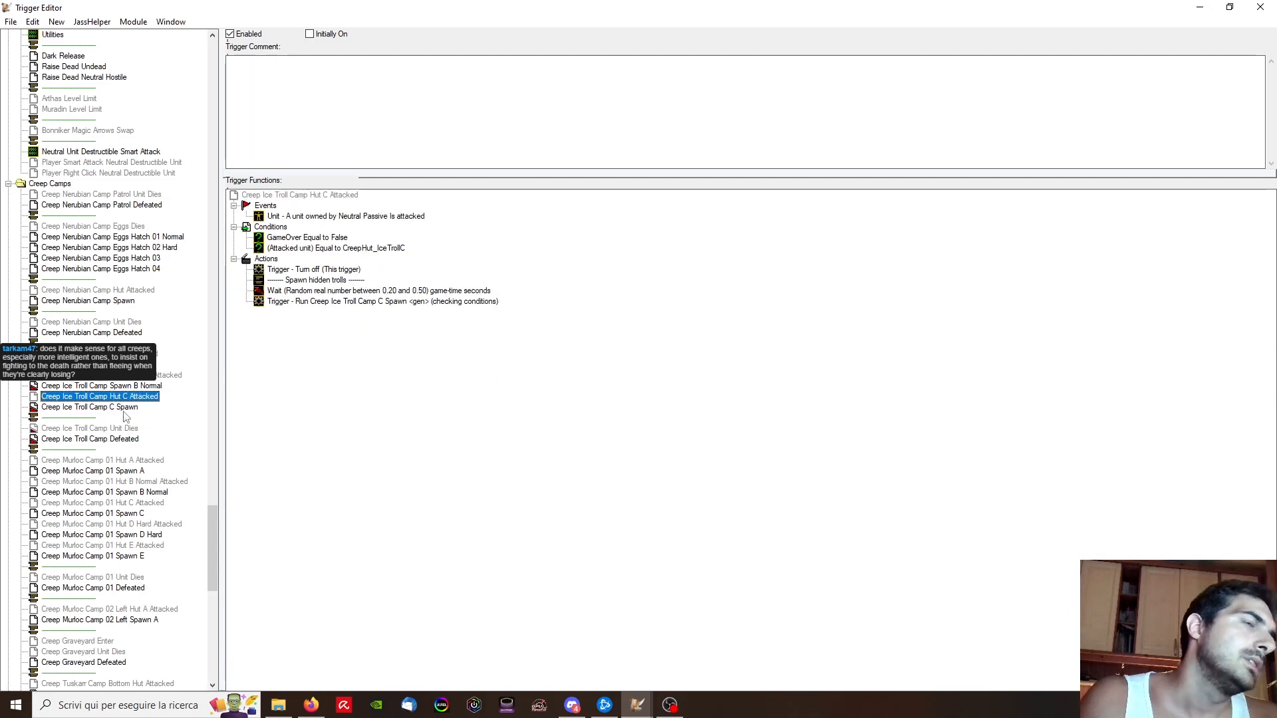
pyautogui.hotkey('ctrl', 'c')
pyautogui.click(124, 407)
pyautogui.hotkey('ctrl', 'v')
pyautogui.press('F2')
pyautogui.doubleClick(125, 417)
pyautogui.write('D Hard')
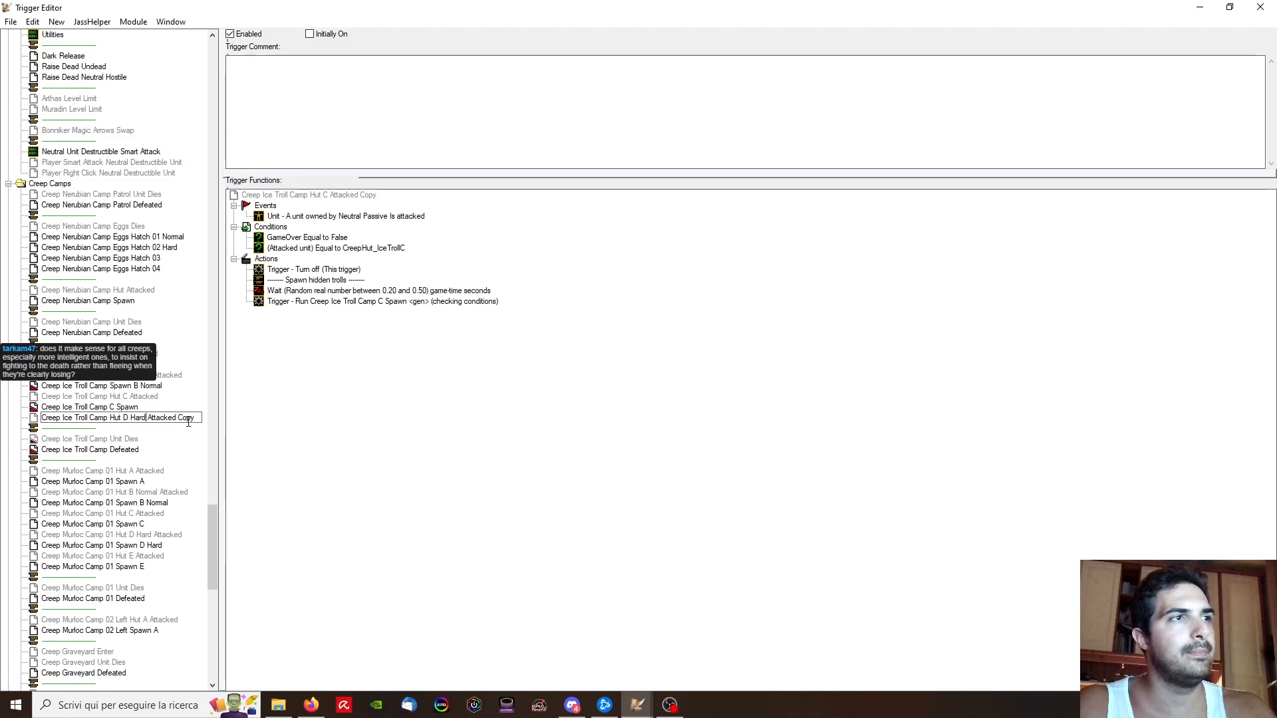
pyautogui.press('BackSpace')
pyautogui.press('Return')
# Step: Duplicate the C Spawn trigger below Hut D Hard Attacked and name the copy Creep Ice Troll Camp D Hard Spawn
pyautogui.click(124, 407)
pyautogui.hotkey('ctrl', 'c')
pyautogui.click(133, 417)
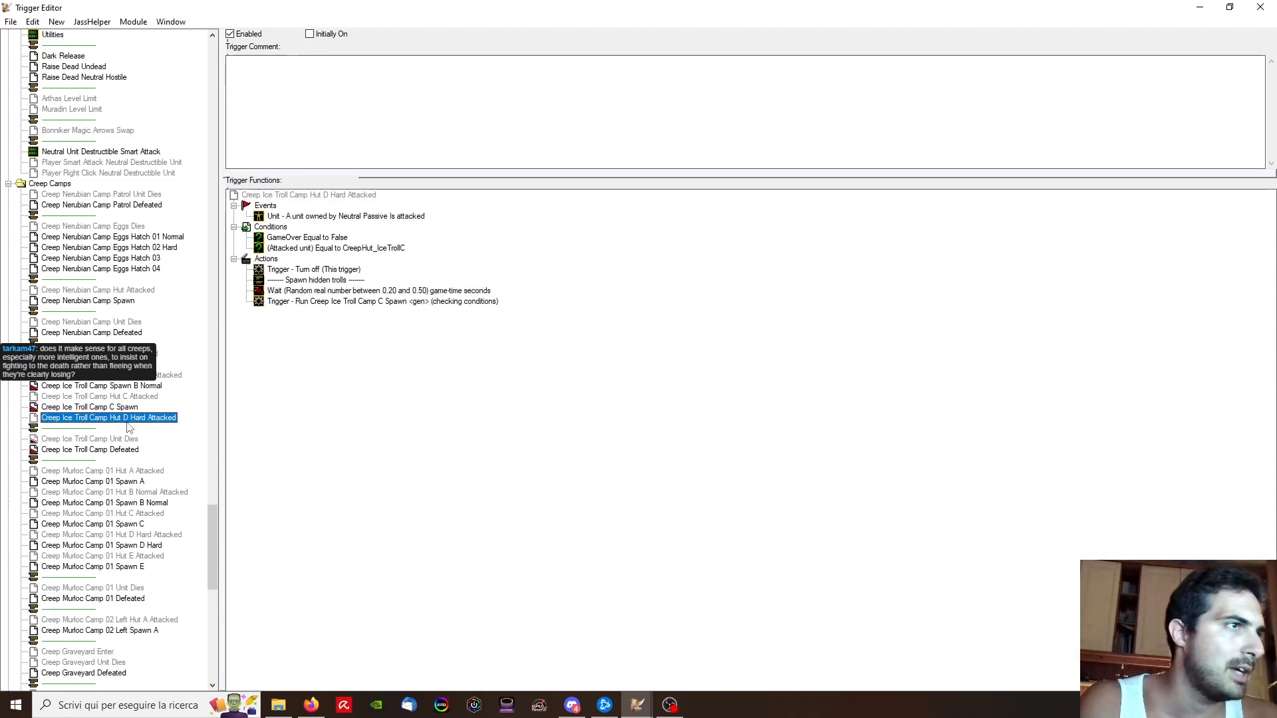
pyautogui.hotkey('ctrl', 'v')
pyautogui.press('F2')
pyautogui.doubleClick(114, 429)
pyautogui.write('D H')
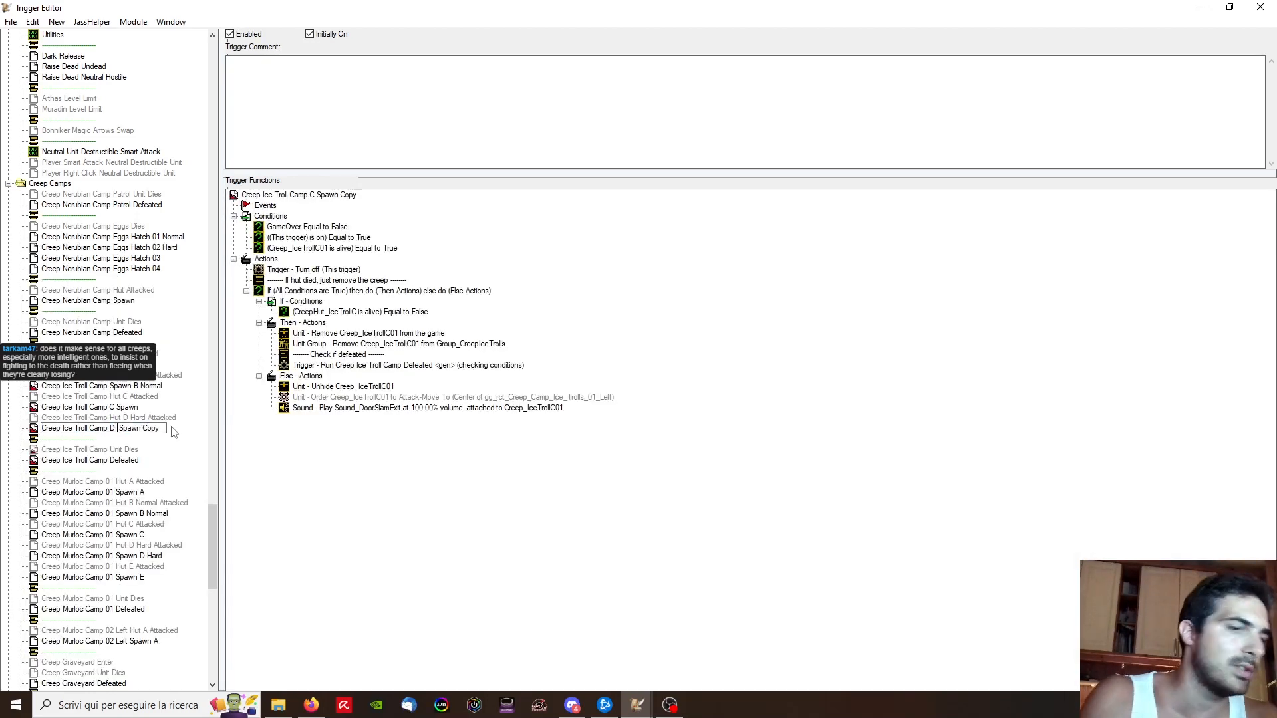
pyautogui.write('ard')
pyautogui.doubleClick(167, 429)
pyautogui.press('BackSpace')
pyautogui.press('BackSpace')
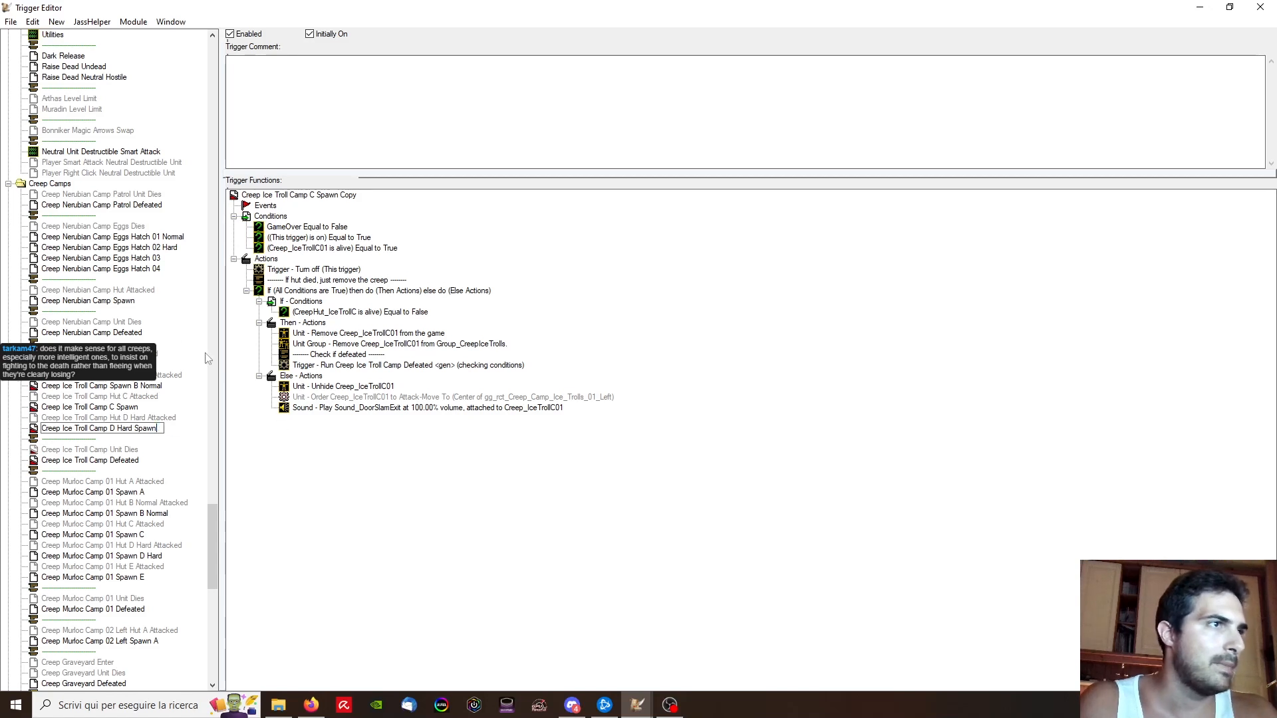
pyautogui.press('Return')
# Step: Check the event and hut condition of Hut A Attacked, and cut the Normal-or-Hard difficulty condition block from Creep Ice Troll Camp Spawn A
pyautogui.click(133, 354)
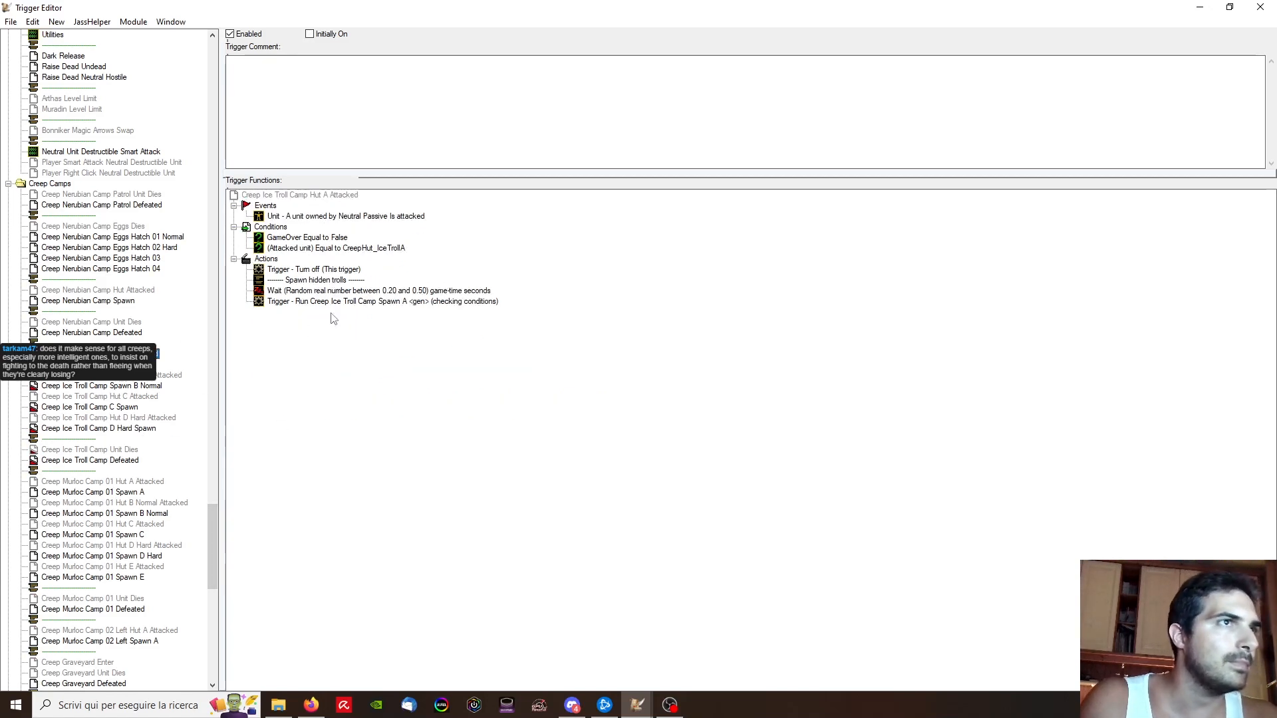
pyautogui.click(401, 217)
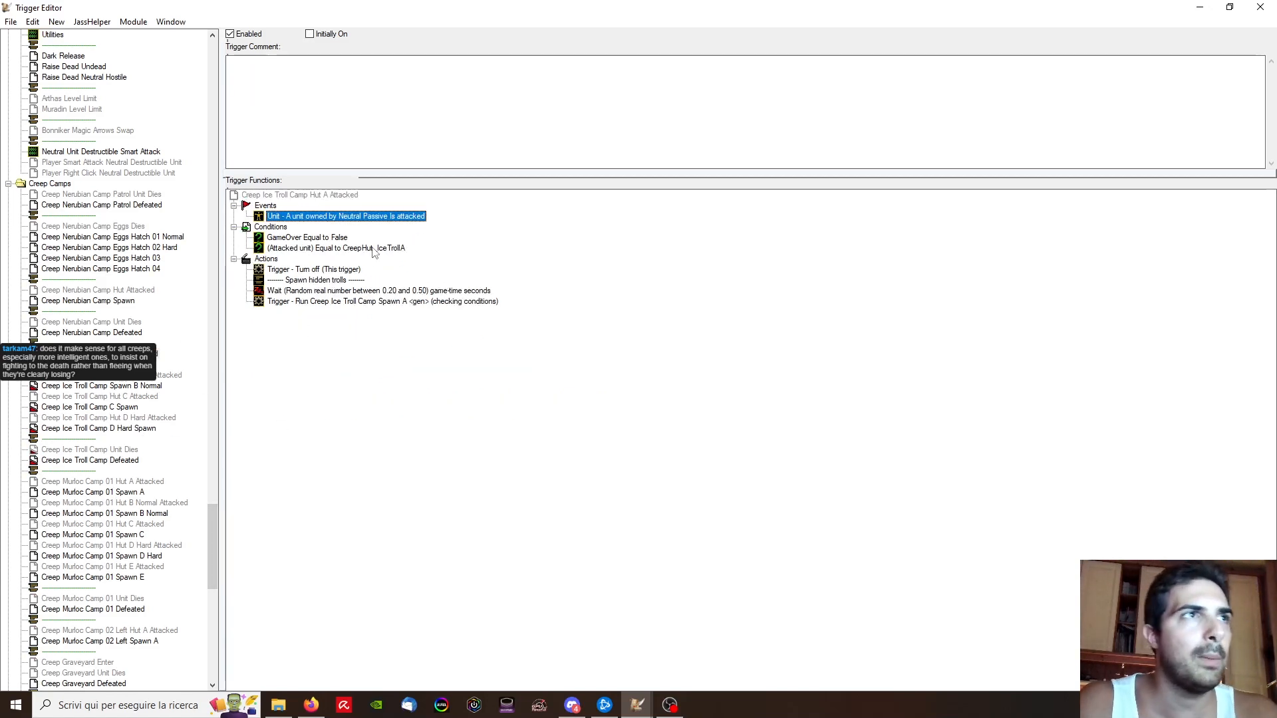
pyautogui.click(371, 248)
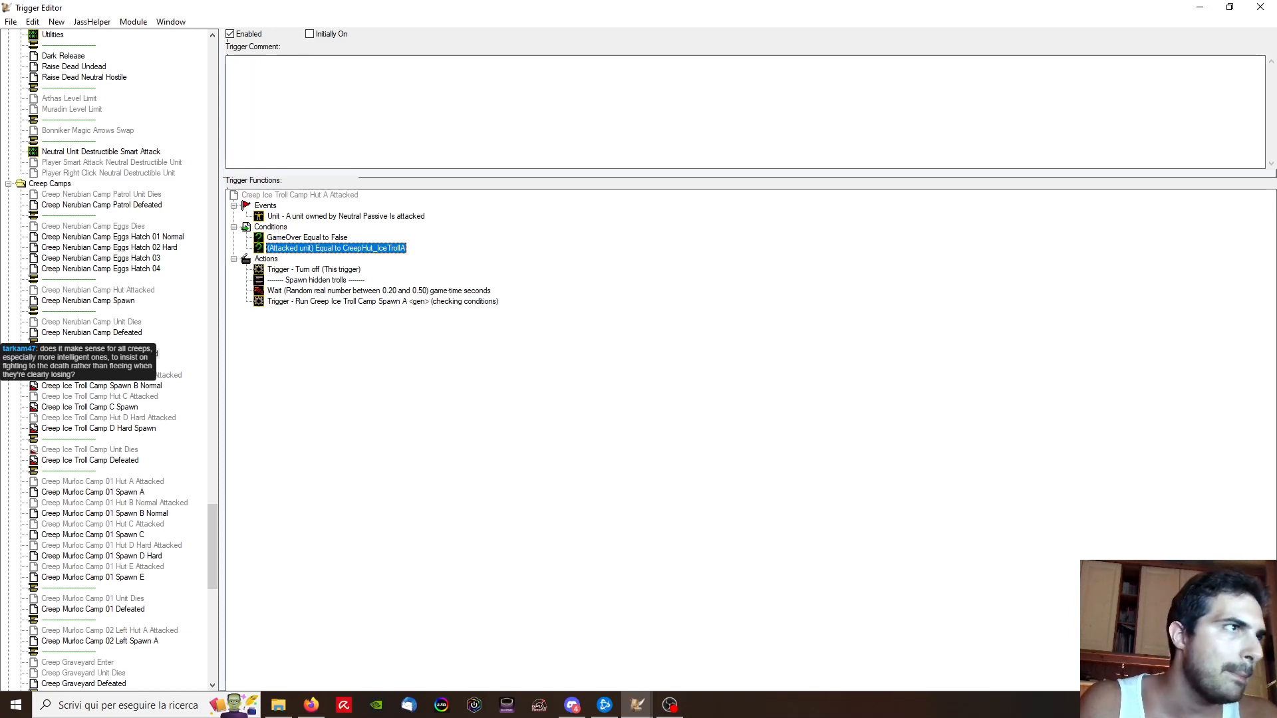
pyautogui.click(127, 365)
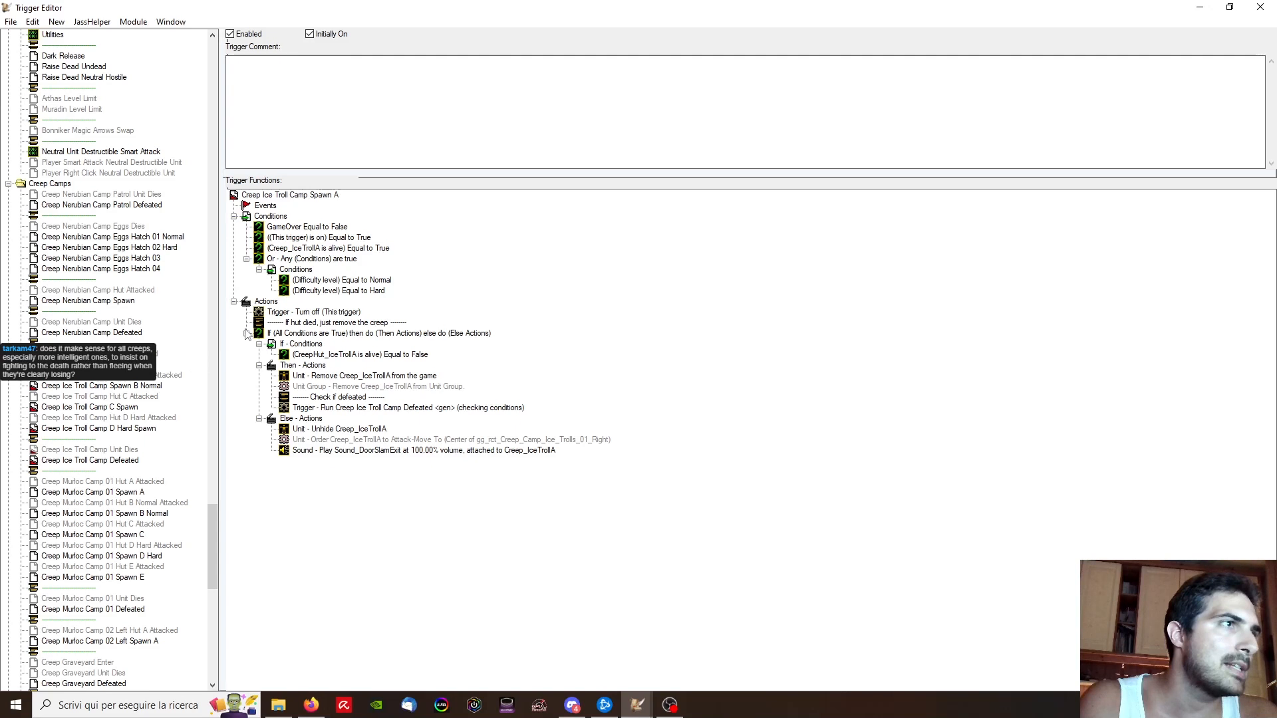
pyautogui.click(335, 289)
pyautogui.click(337, 260)
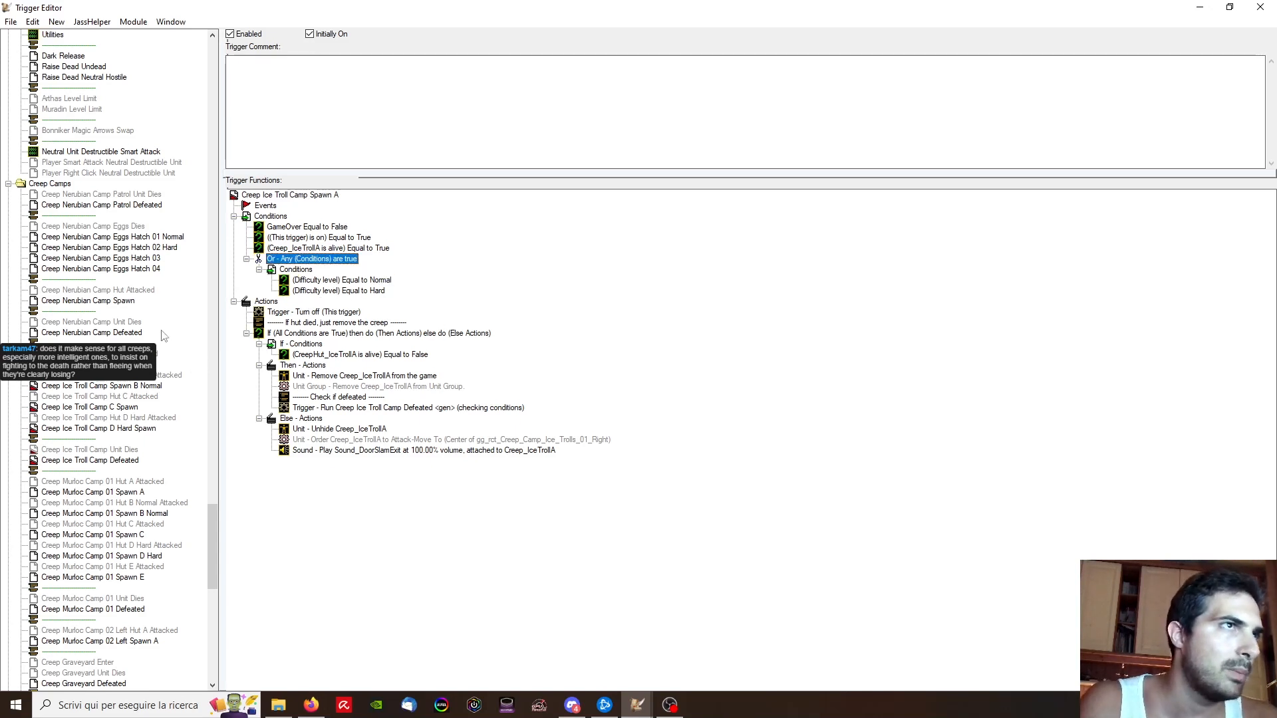
# Step: Inspect the conditions of the Hut B Normal Attacked, Spawn B Normal and D Hard Spawn triggers, especially the difficulty level condition
pyautogui.click(145, 375)
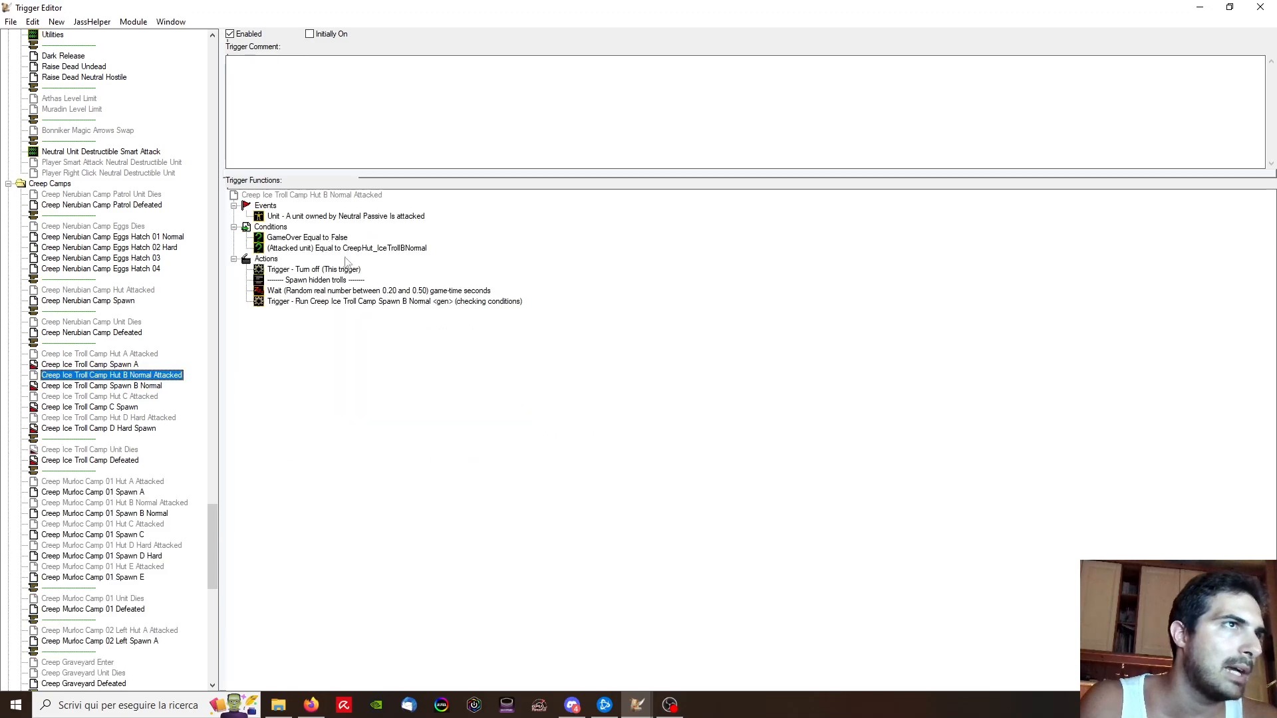
pyautogui.click(157, 386)
pyautogui.click(233, 340)
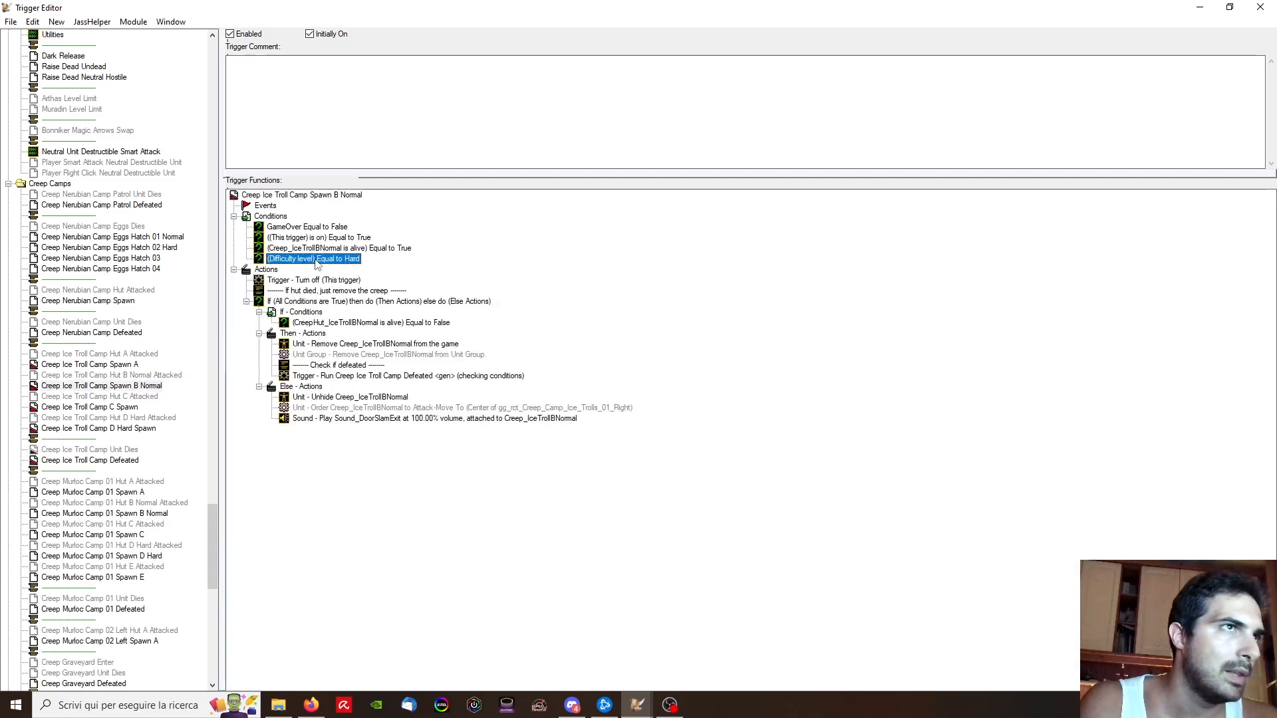
pyautogui.click(143, 428)
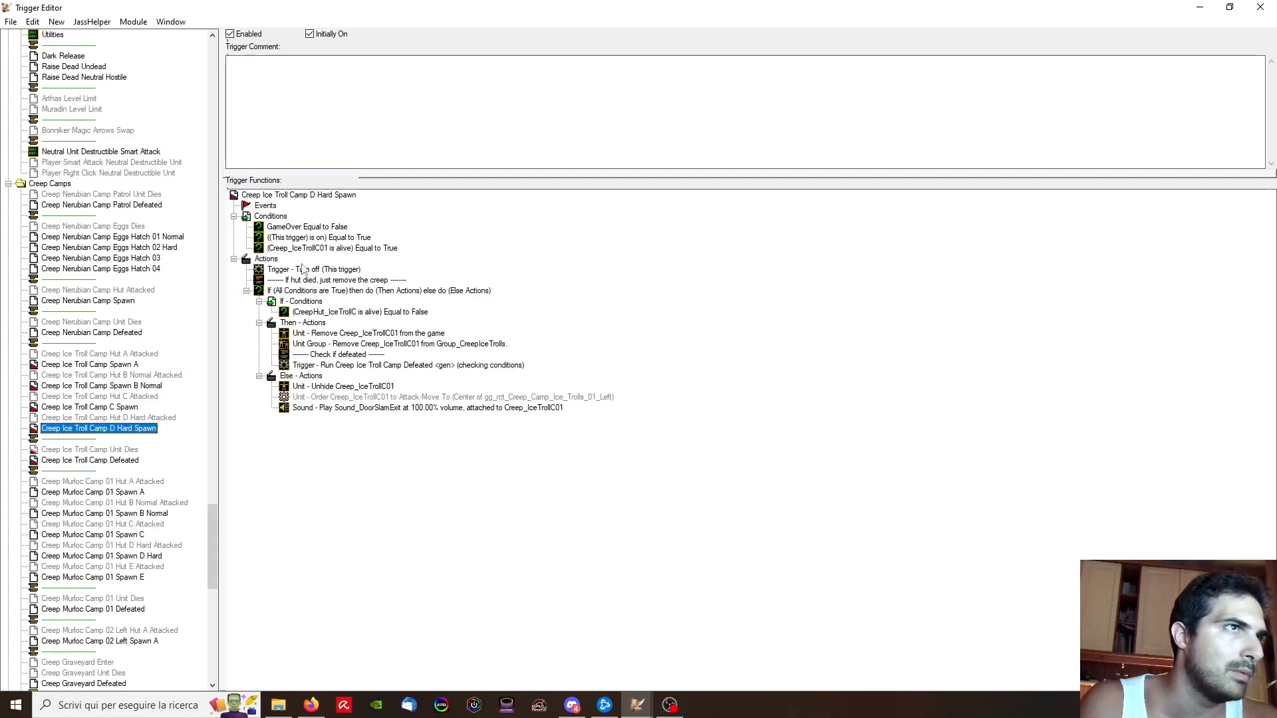
# Step: In Creep Ice Troll Camp Spawn A, set the unit group that Creep_IceTrollA is removed from to Group_CreepIceTrolls
pyautogui.click(129, 364)
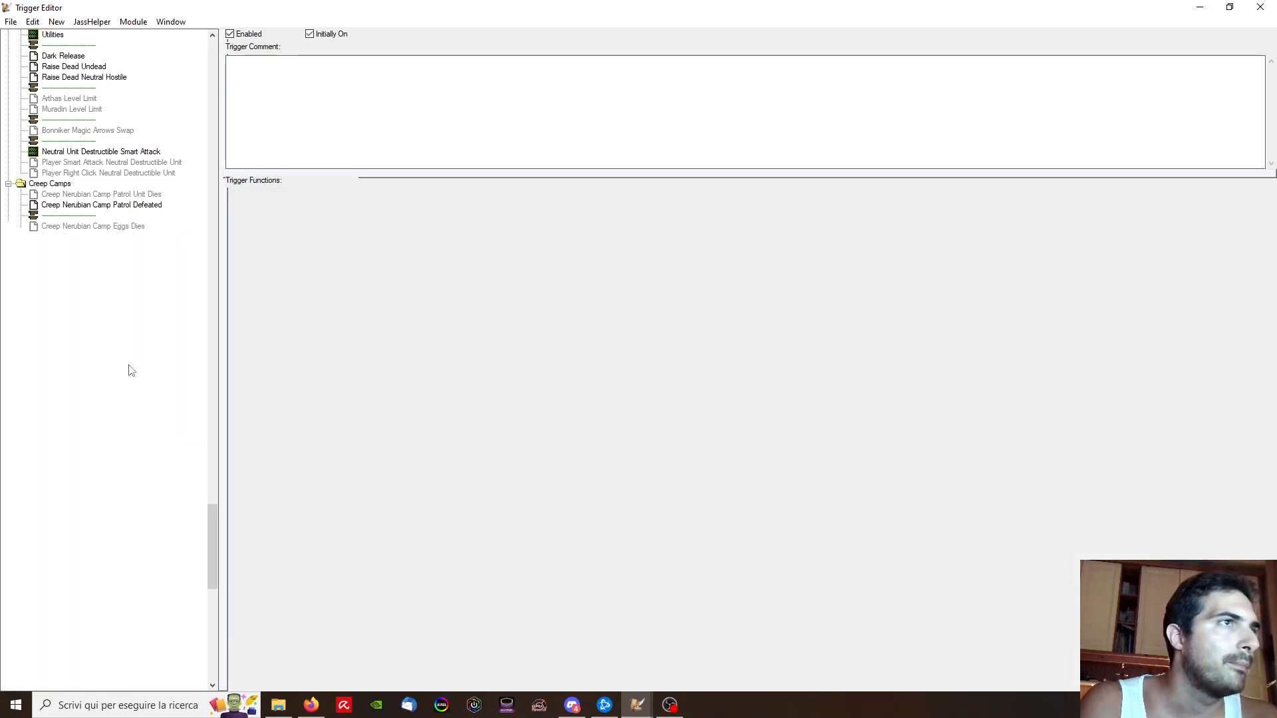
pyautogui.click(335, 250)
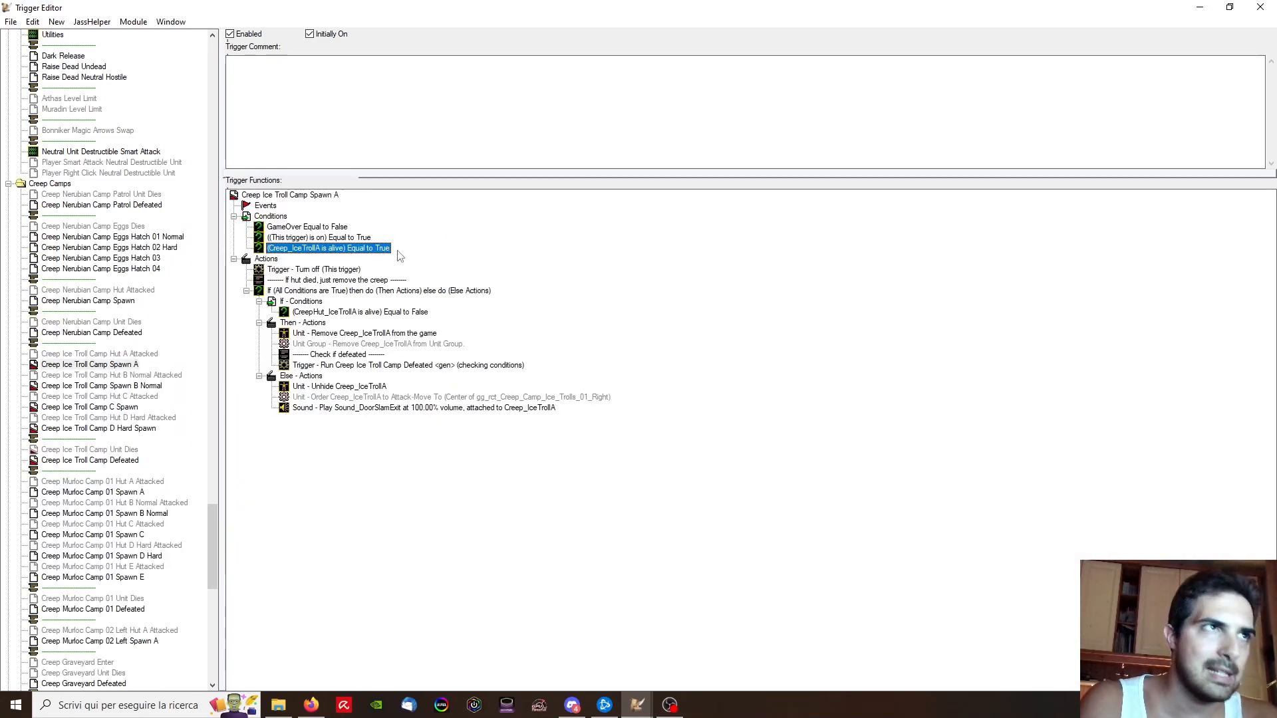
pyautogui.doubleClick(372, 344)
pyautogui.click(588, 346)
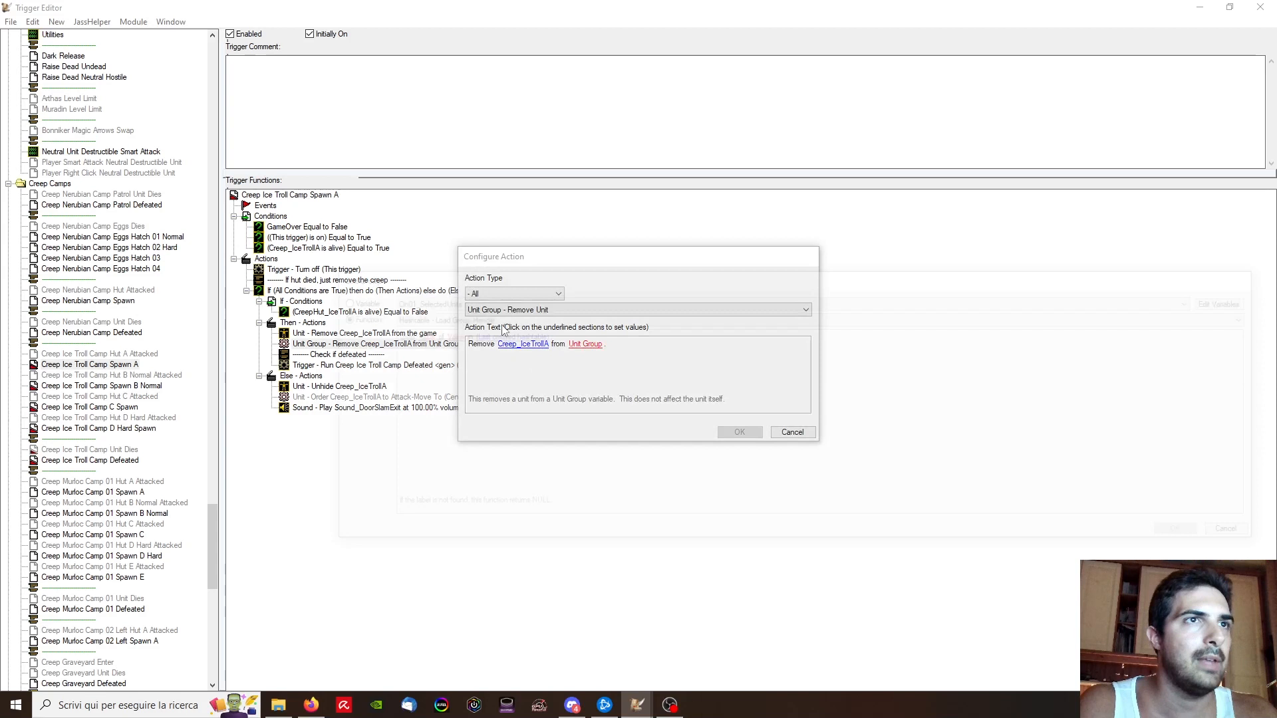
pyautogui.click(436, 300)
pyautogui.scroll(-5, 447, 395)
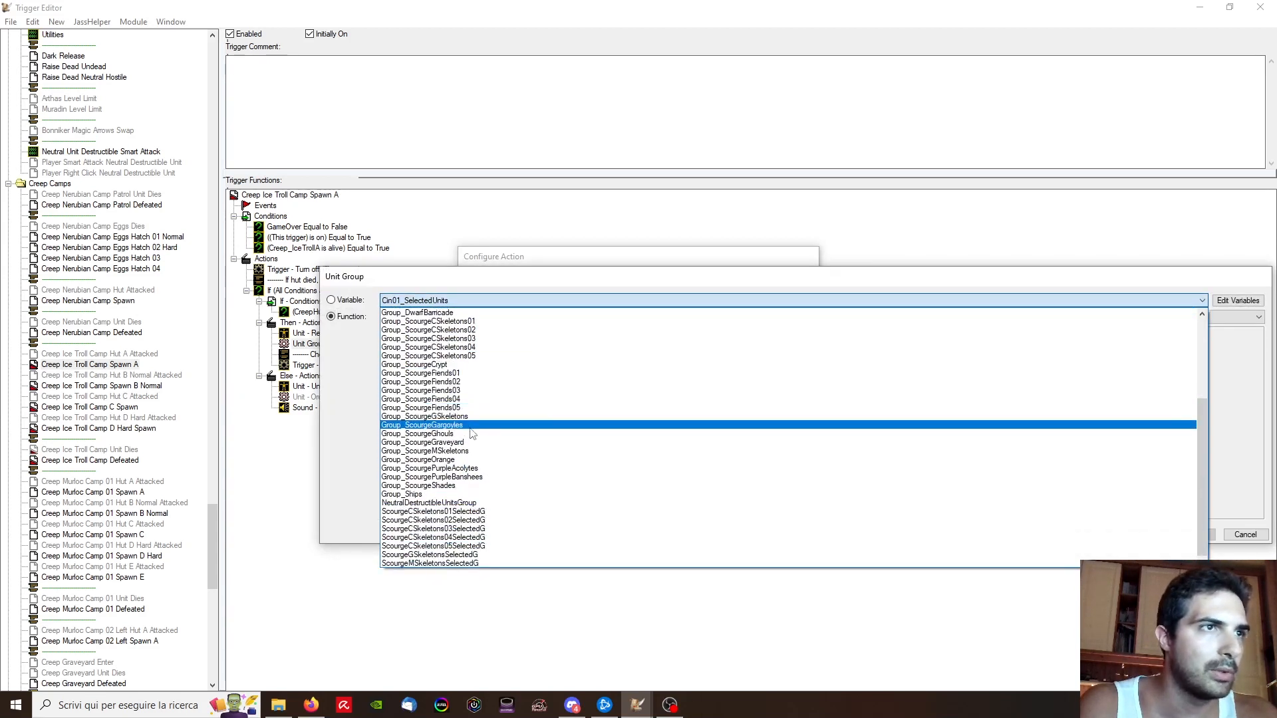
pyautogui.scroll(3, 467, 427)
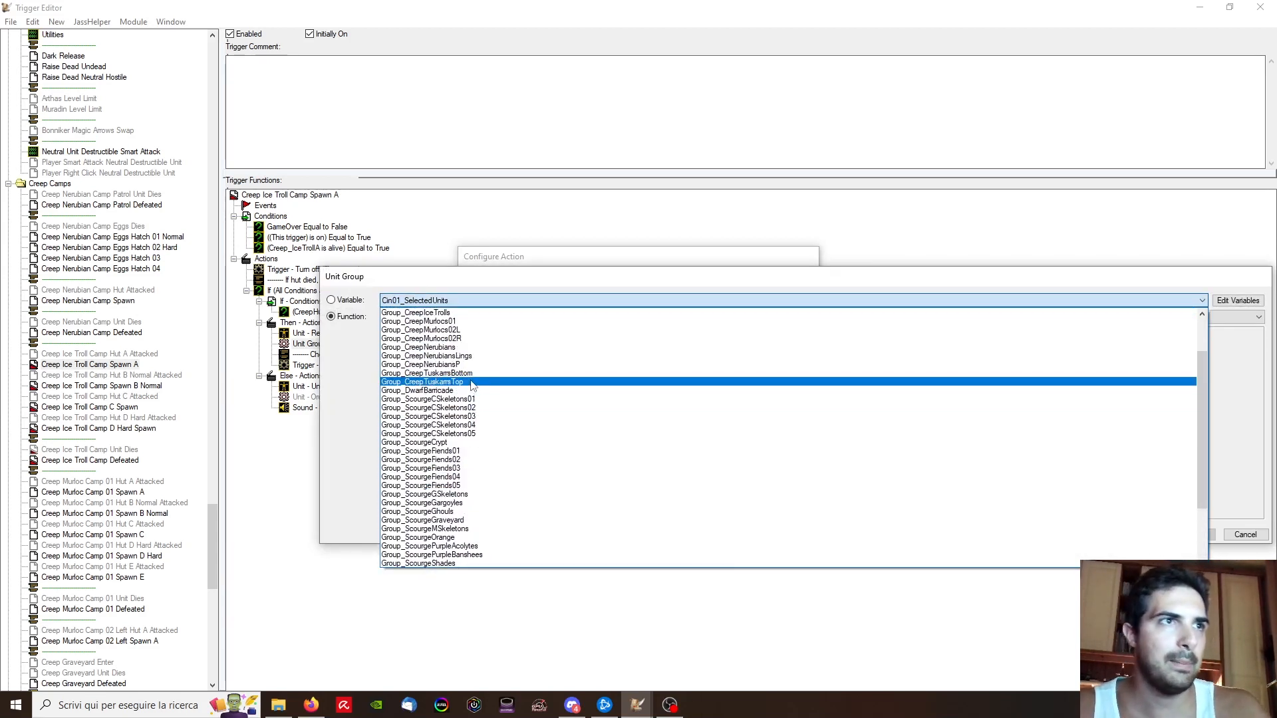
pyautogui.scroll(1, 471, 386)
pyautogui.click(461, 340)
pyautogui.press('Return')
pyautogui.press('Return')
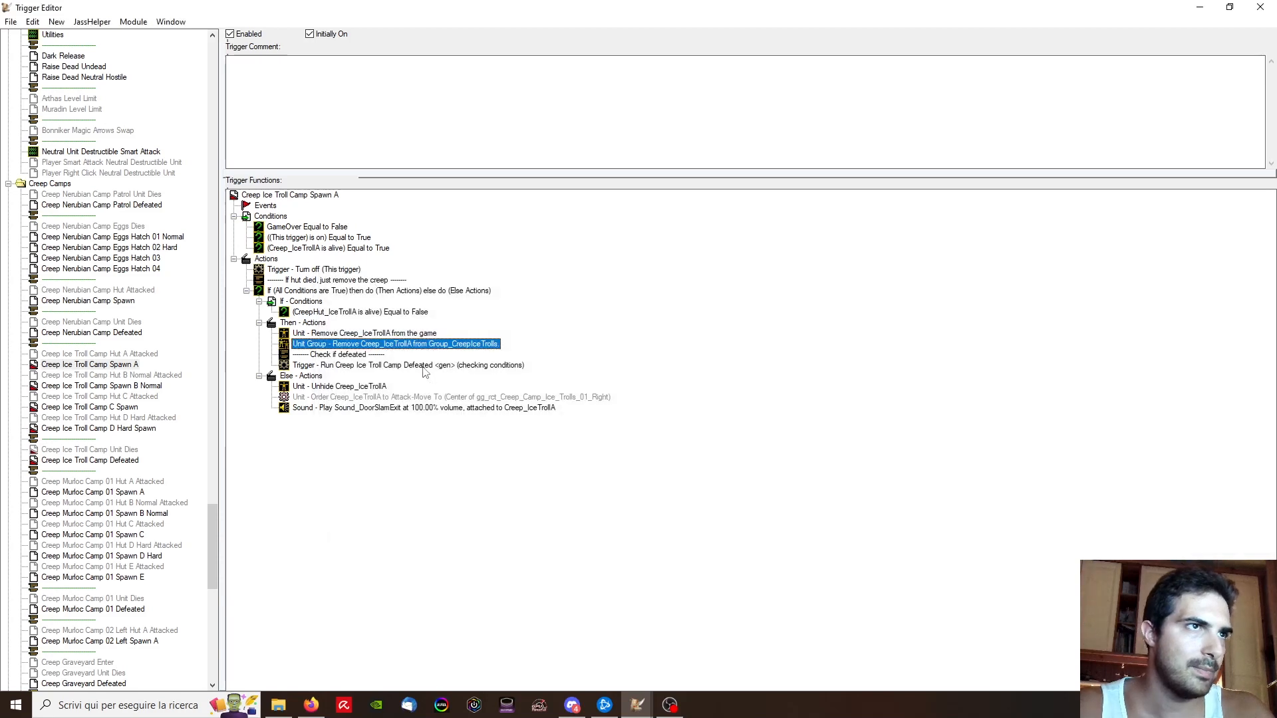
# Step: Open the Attack-Move order for Creep_IceTrollA in the Spawn A trigger for editing
pyautogui.doubleClick(414, 399)
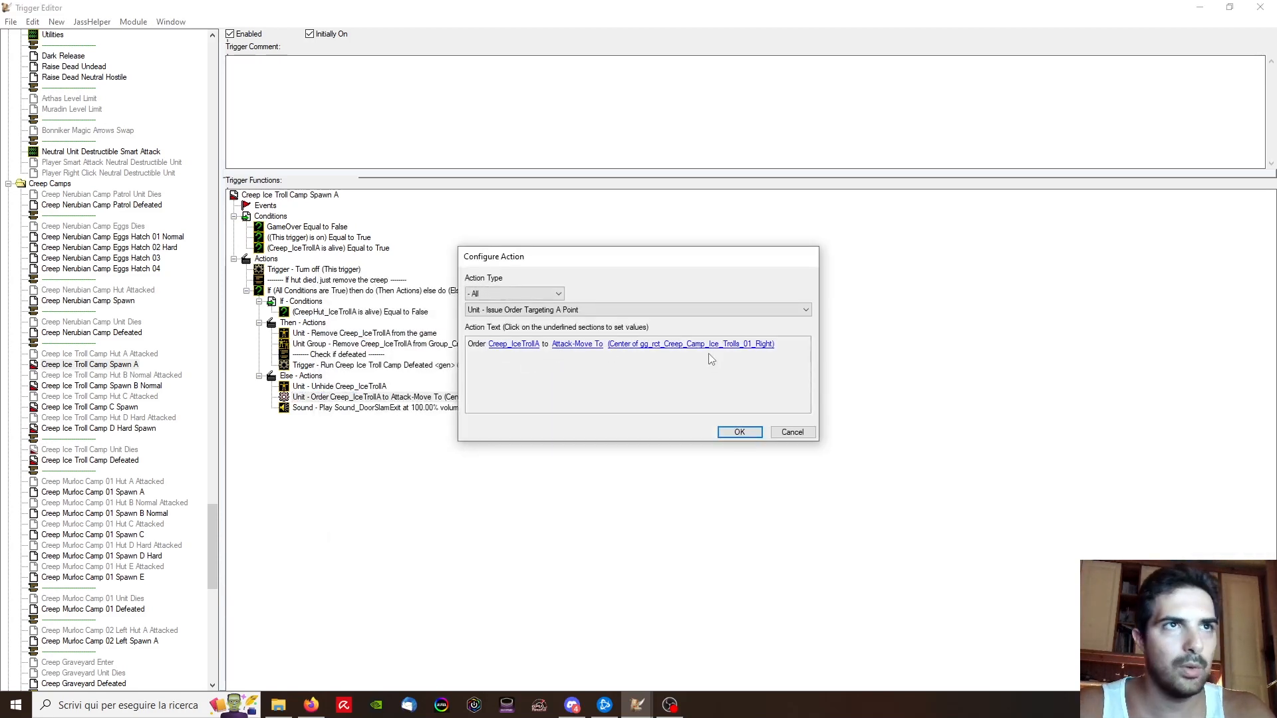
pyautogui.click(704, 345)
pyautogui.click(1248, 537)
pyautogui.click(796, 432)
# Step: Switch to the map view at the ice troll camp and show the Region Palette
pyautogui.click(637, 705)
pyautogui.click(492, 644)
pyautogui.scroll(-3, 552, 368)
pyautogui.scroll(-4, 552, 365)
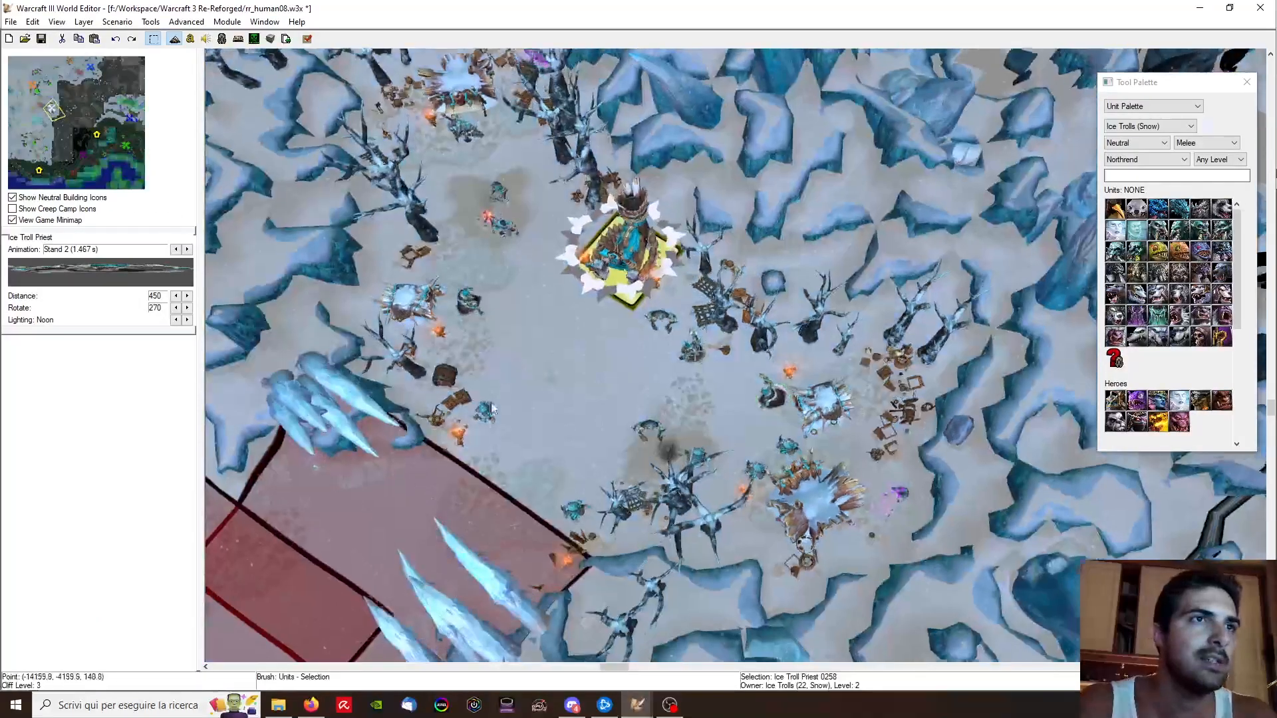
pyautogui.click(1139, 108)
pyautogui.click(1136, 144)
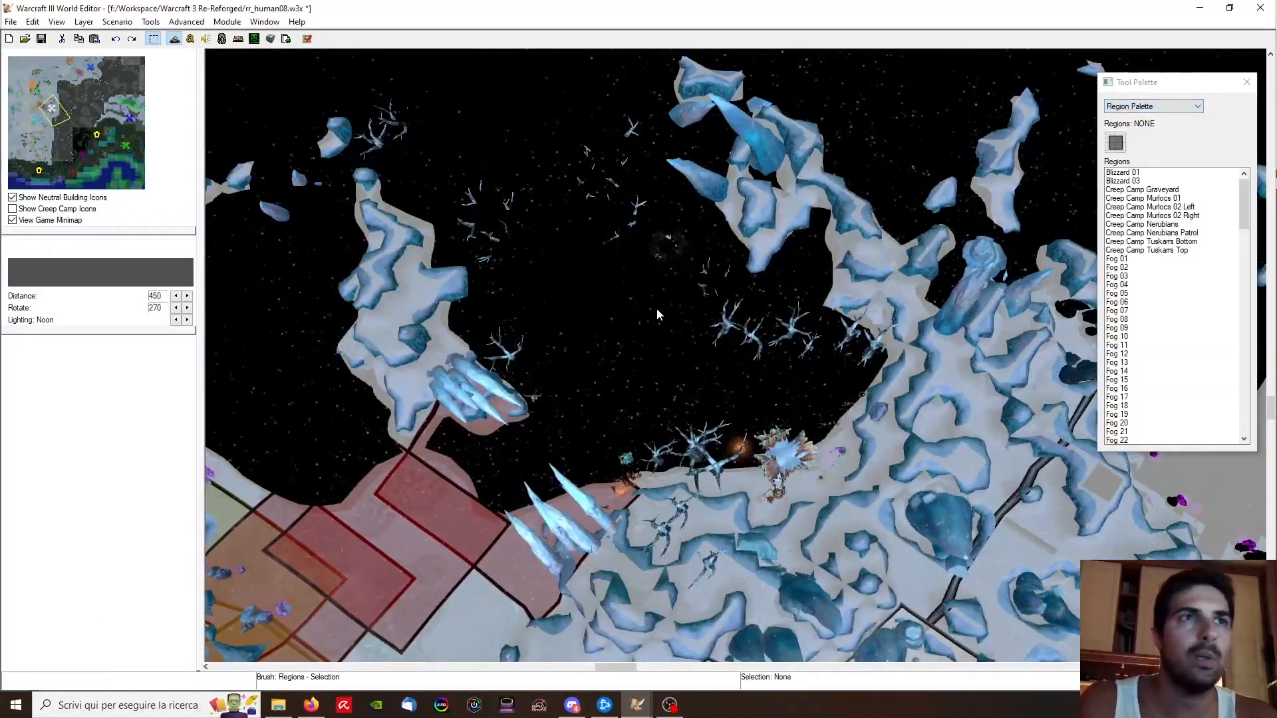
# Step: Copy the Creep Camp Nerubians Patrol region and paste the copy onto the ice troll camp
pyautogui.scroll(5, 664, 306)
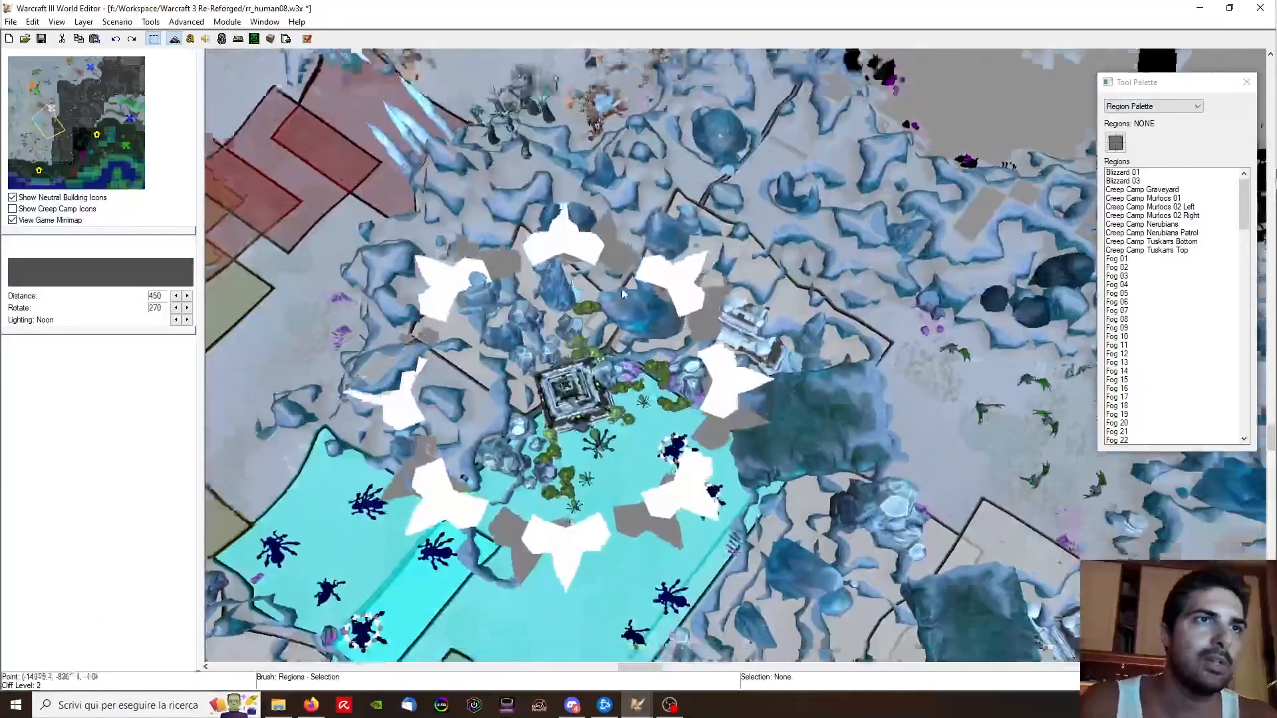
pyautogui.moveTo(621, 289); pyautogui.dragTo(604, 96, button='right')
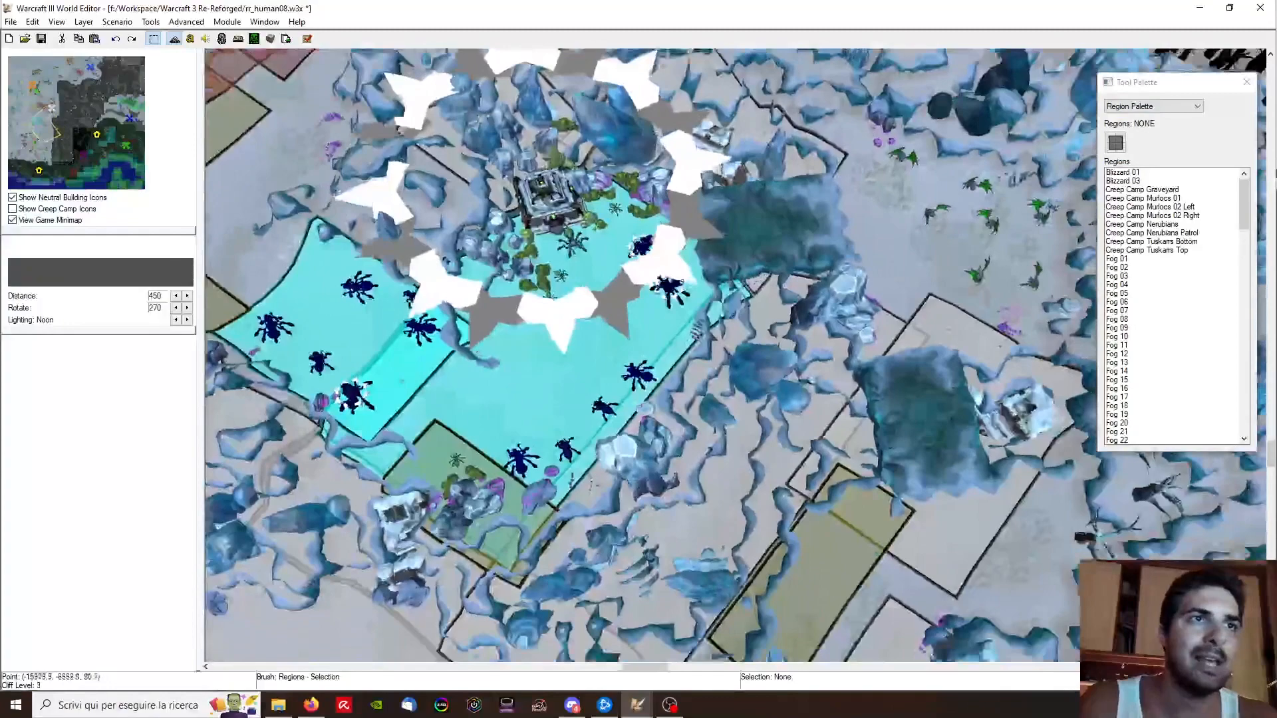
pyautogui.click(397, 389)
pyautogui.moveTo(406, 405); pyautogui.dragTo(524, 569, button='right')
pyautogui.moveTo(618, 173); pyautogui.dragTo(643, 363, button='right')
pyautogui.hotkey('ctrl', 'v')
pyautogui.click(574, 228)
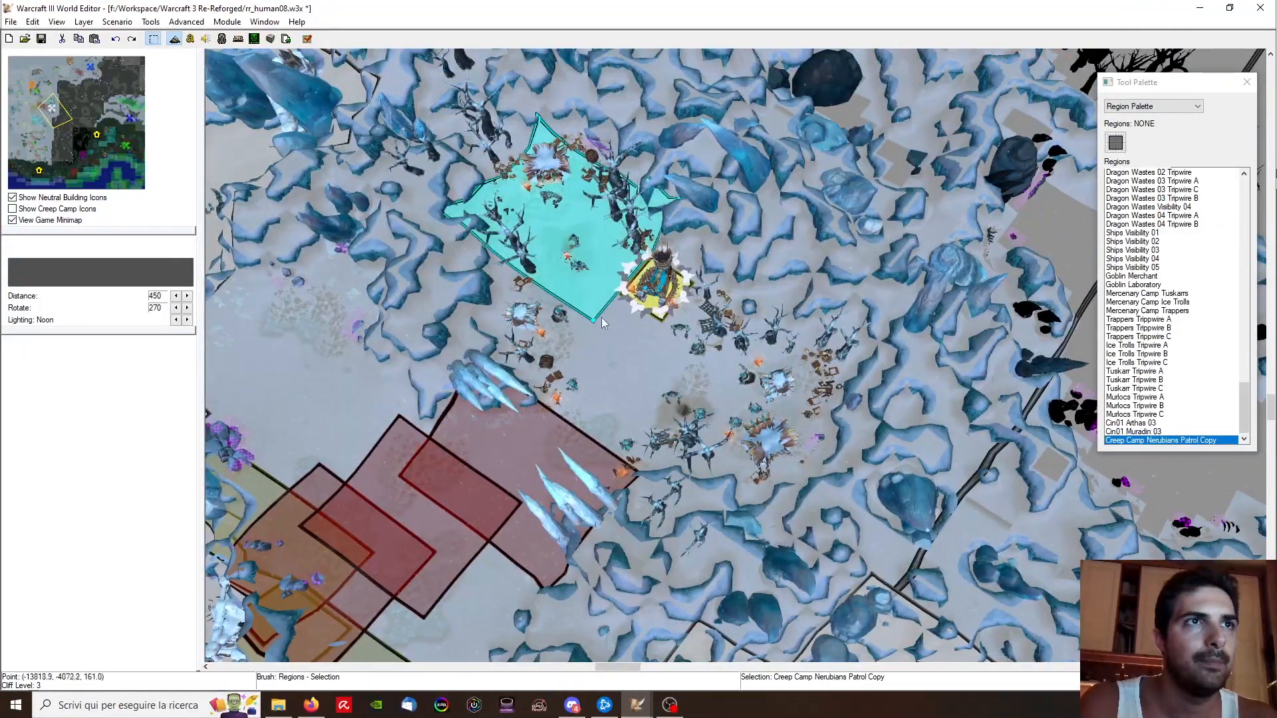
# Step: Stretch the pasted region over the whole ice troll camp and rename it Creep Camp Ice Trolls
pyautogui.moveTo(601, 338); pyautogui.dragTo(724, 590)
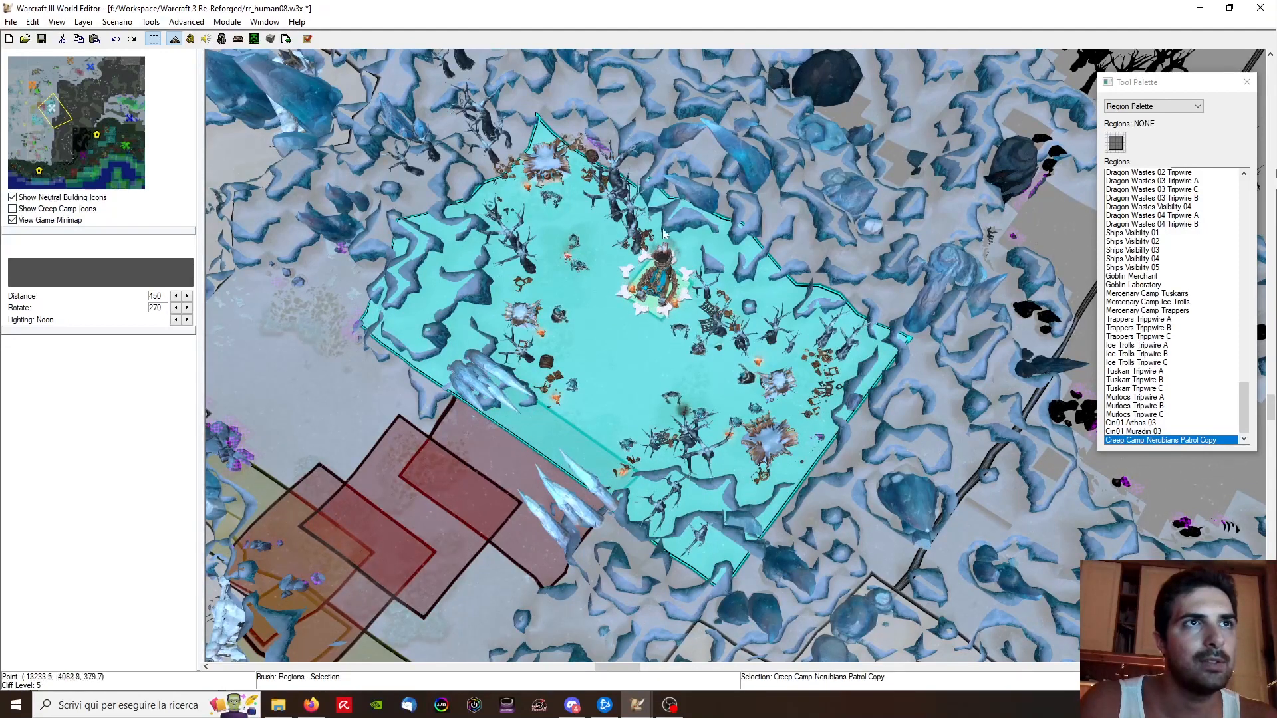
pyautogui.moveTo(591, 289)
pyautogui.mouseDown()
pyautogui.moveTo(628, 313)
pyautogui.moveTo(604, 293)
pyautogui.mouseUp()
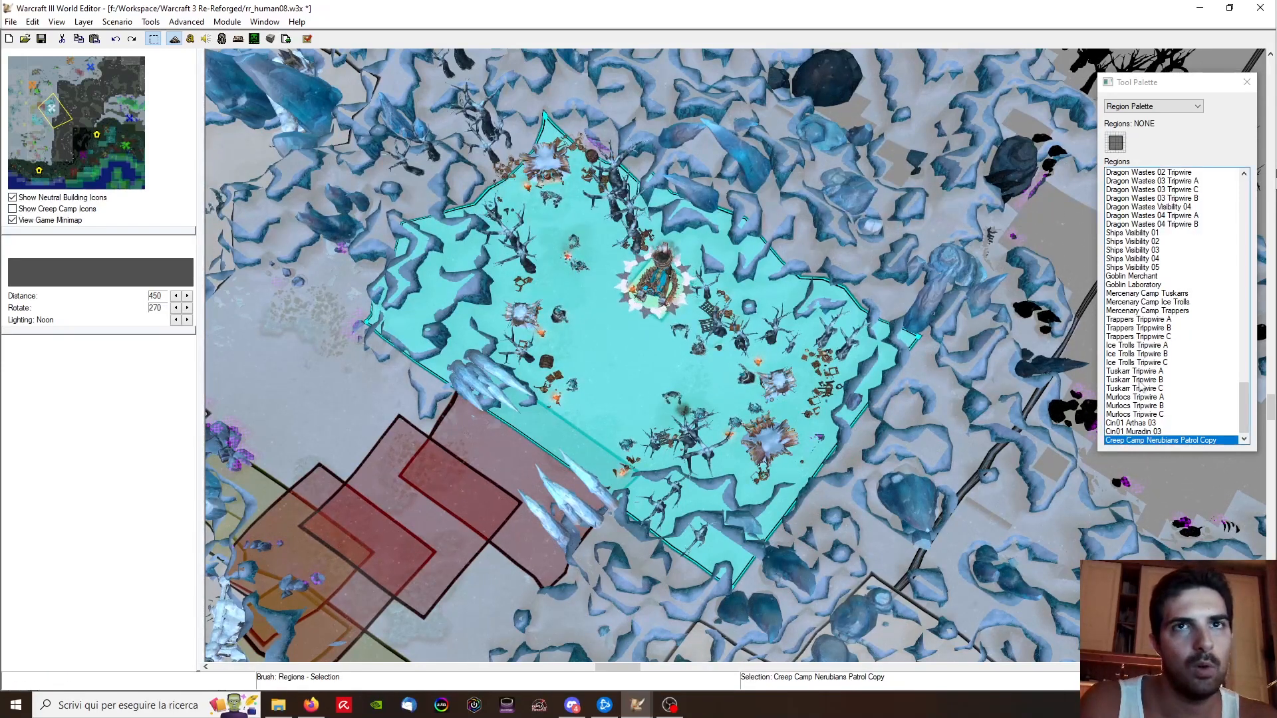
pyautogui.doubleClick(1165, 440)
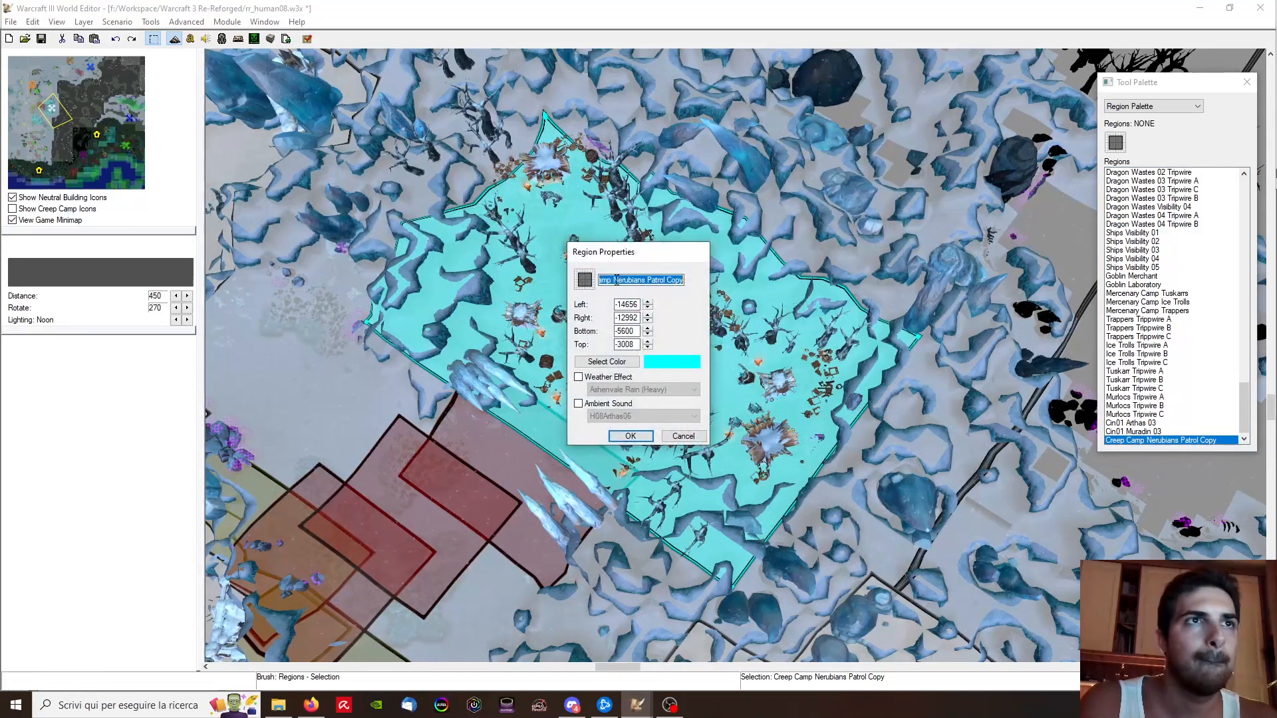
pyautogui.moveTo(612, 280); pyautogui.dragTo(998, 275)
pyautogui.write('Trol')
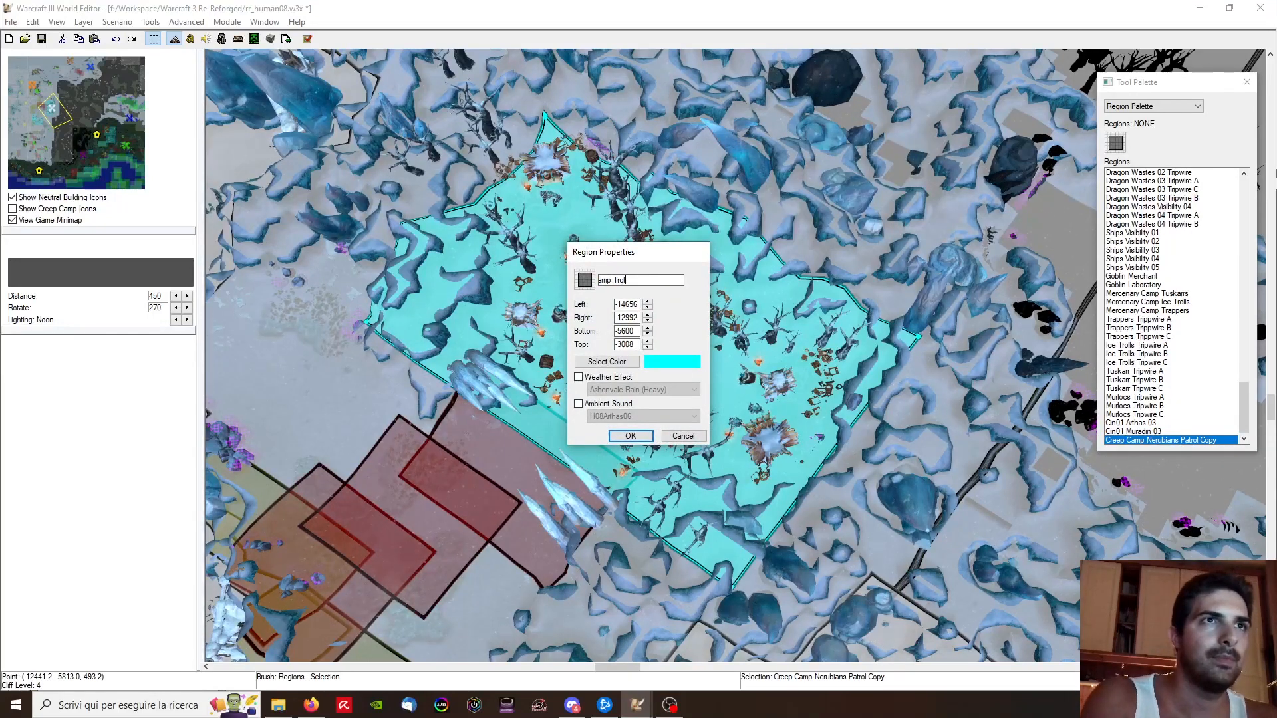
pyautogui.write('ice ')
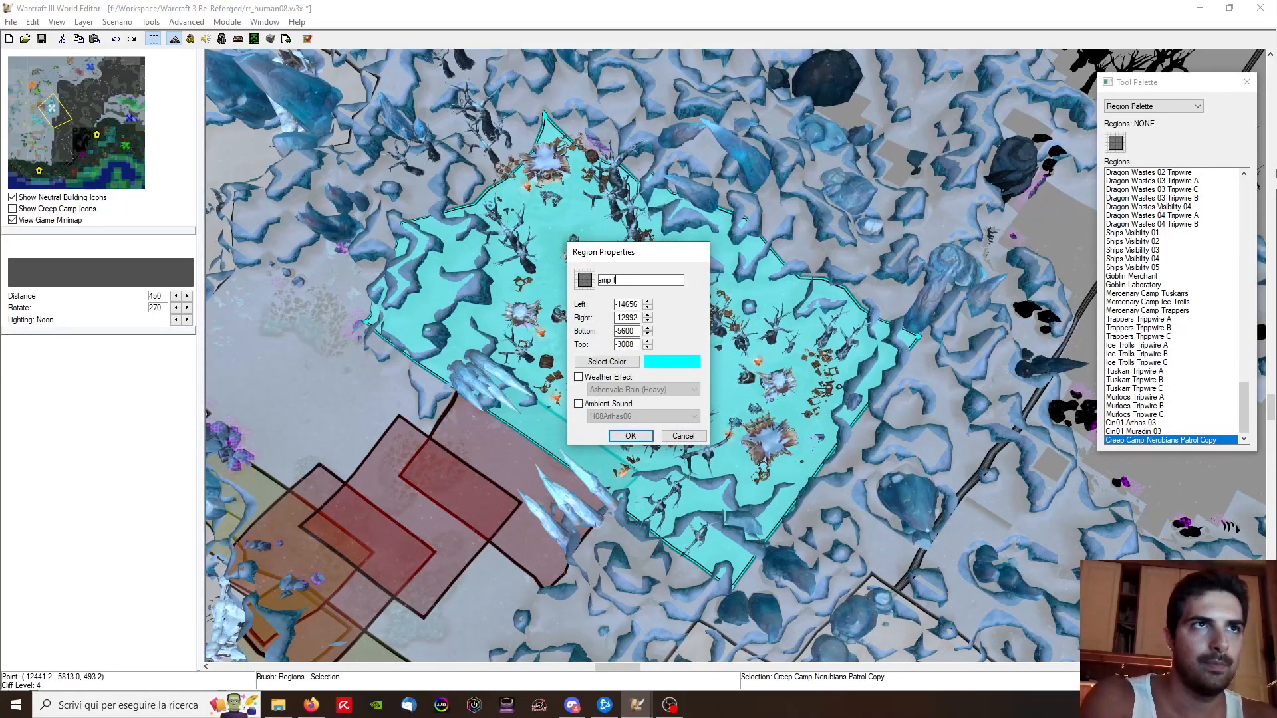
pyautogui.write('Trolls')
pyautogui.press('Return')
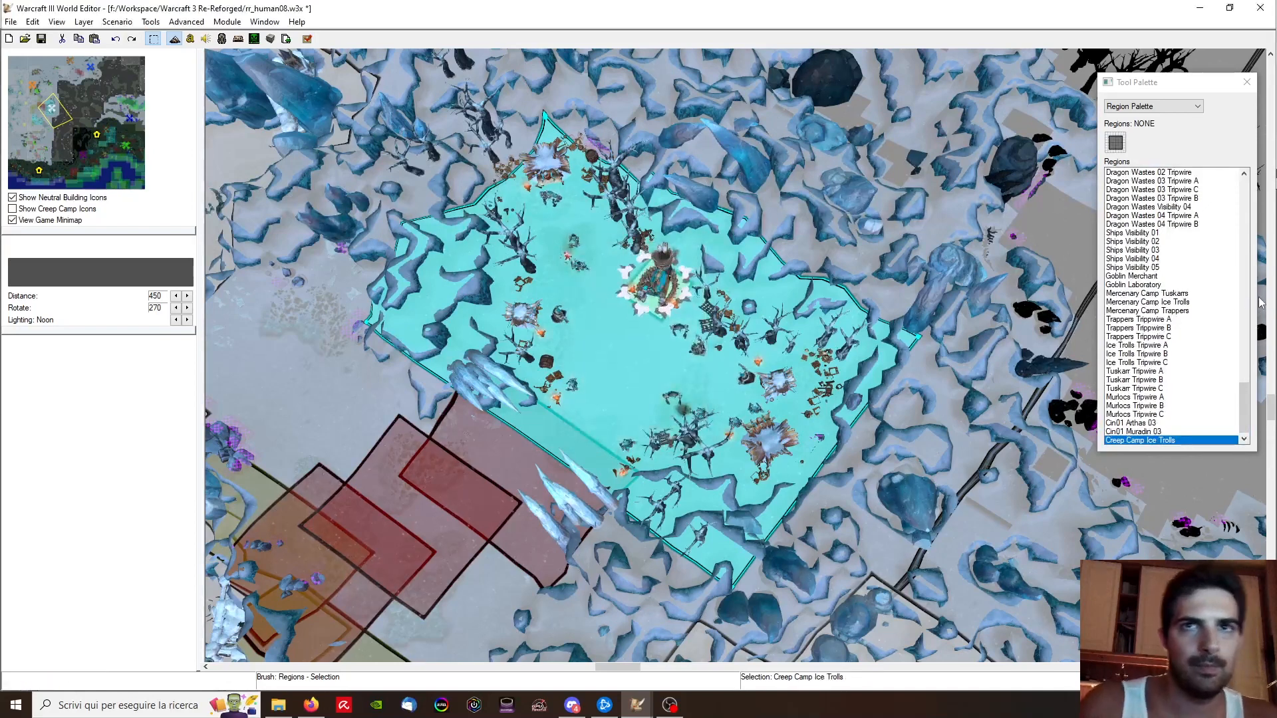
# Step: In the Trigger Editor's Creep Ice Troll Camp Spawn A, set the Attack-Move order's target to the center of Creep Camp Ice Trolls
pyautogui.click(601, 635)
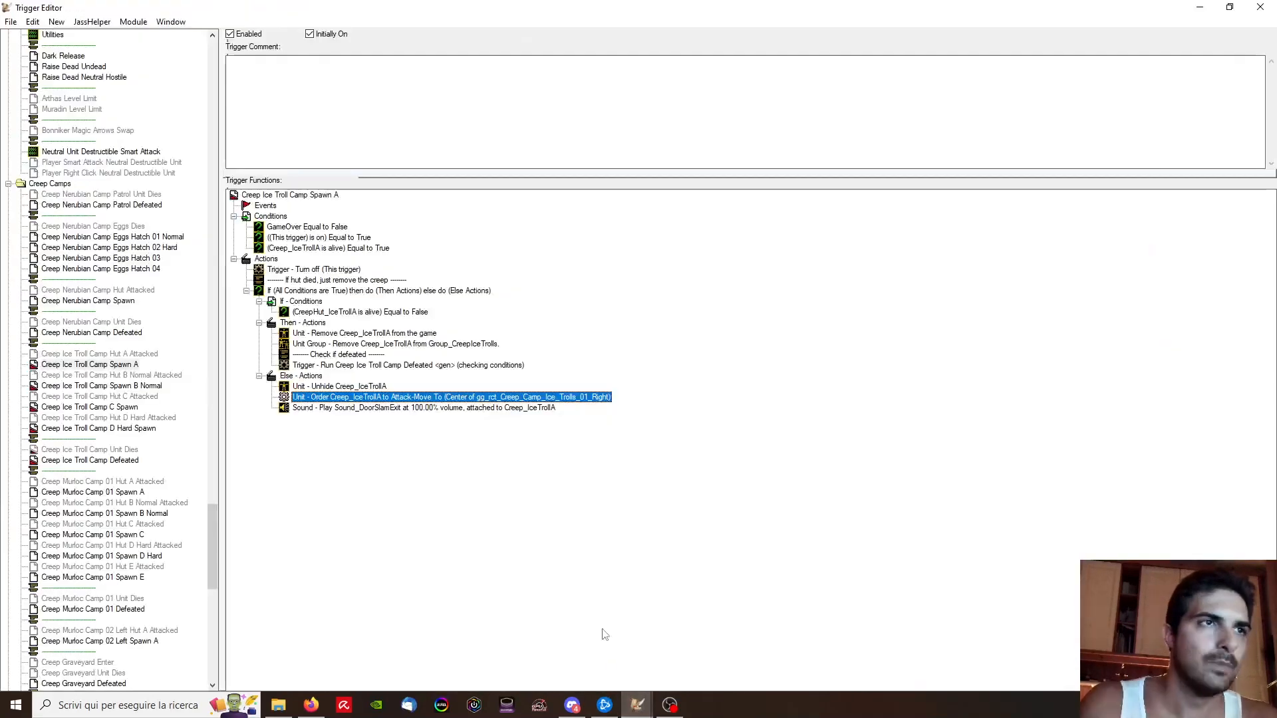
pyautogui.doubleClick(448, 397)
pyautogui.click(728, 347)
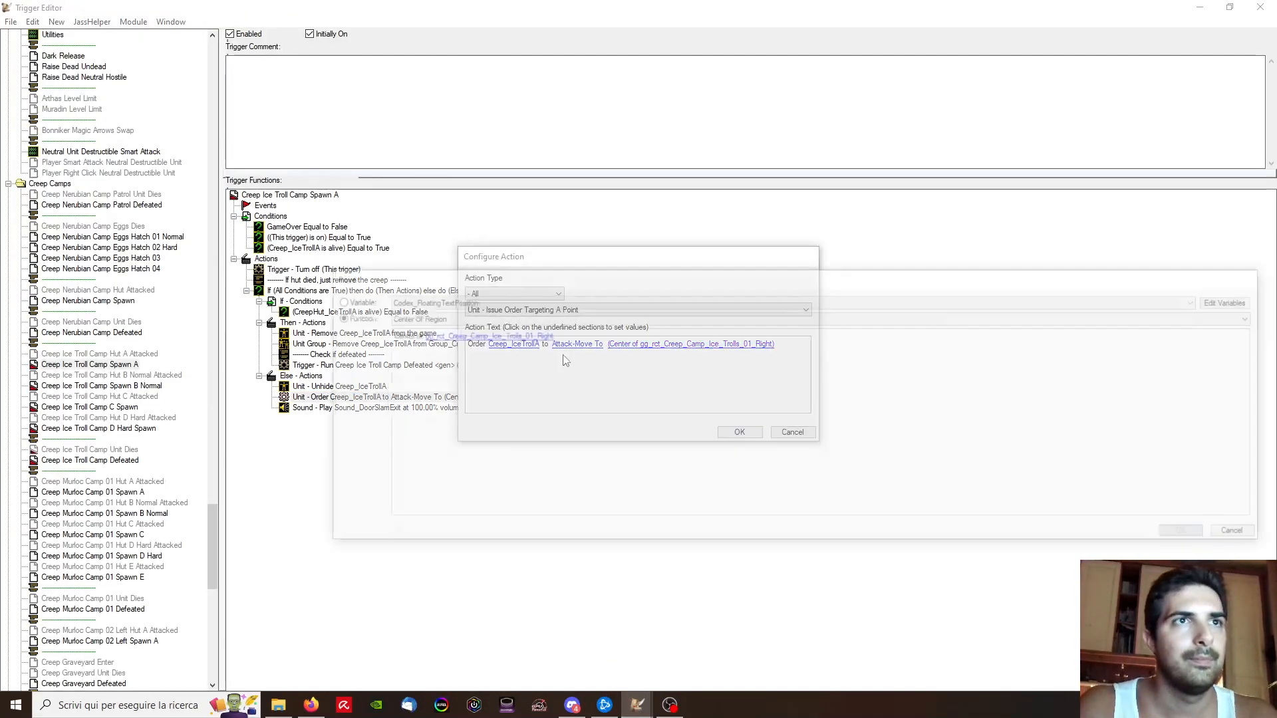
pyautogui.click(470, 339)
pyautogui.click(469, 338)
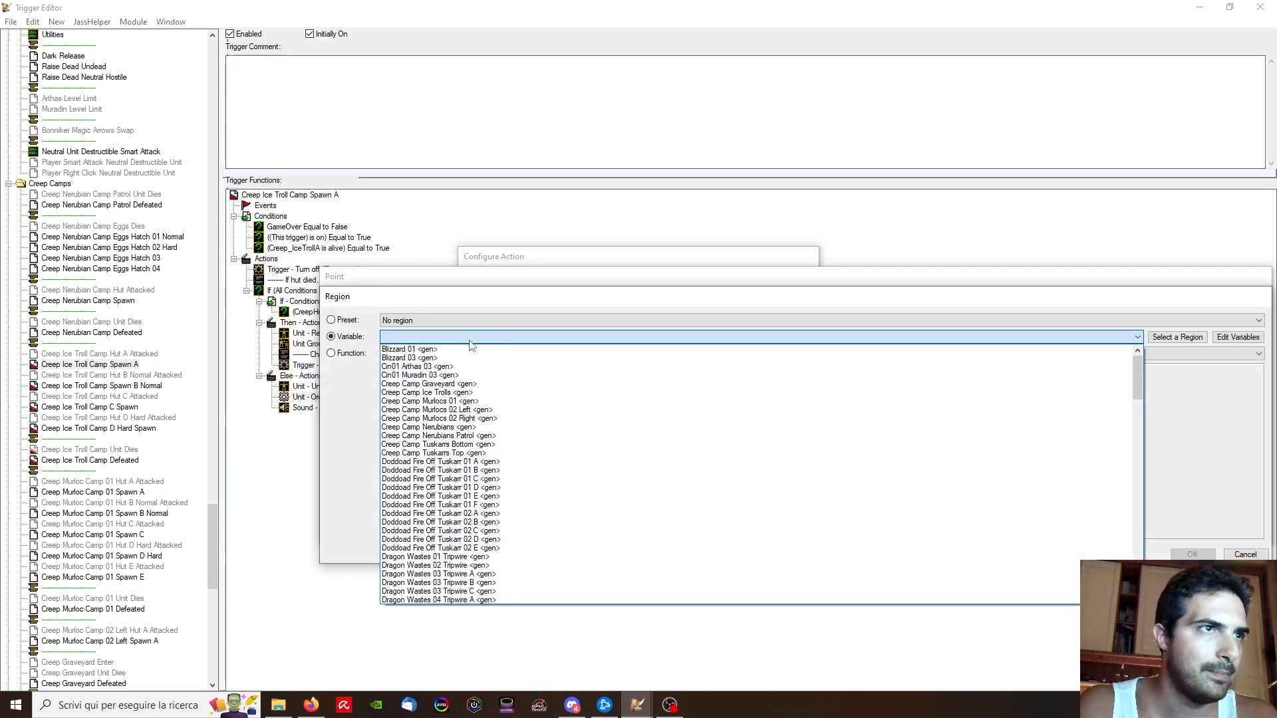
pyautogui.click(453, 393)
pyautogui.press('Return')
pyautogui.press('Return')
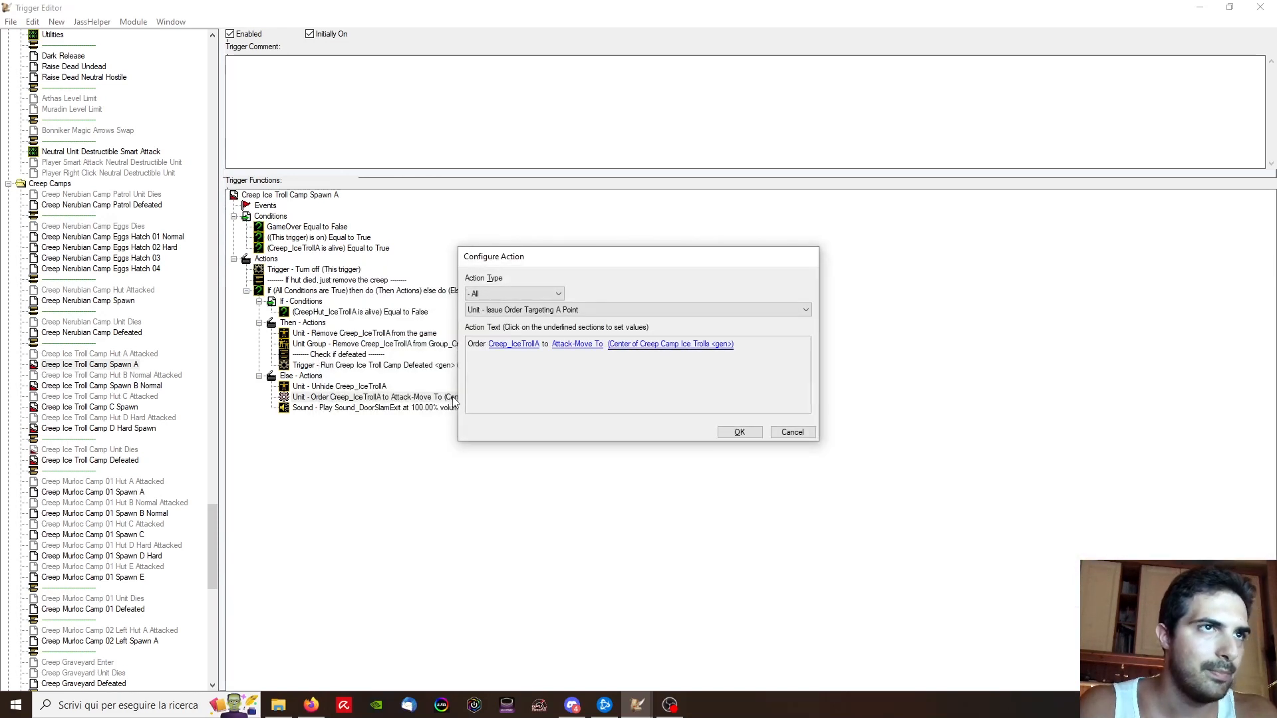
pyautogui.press('Return')
# Step: In Creep Ice Troll Camp Spawn B Normal, set the unit group of the disabled Remove Unit action to Group_CreepIceTrolls
pyautogui.click(169, 376)
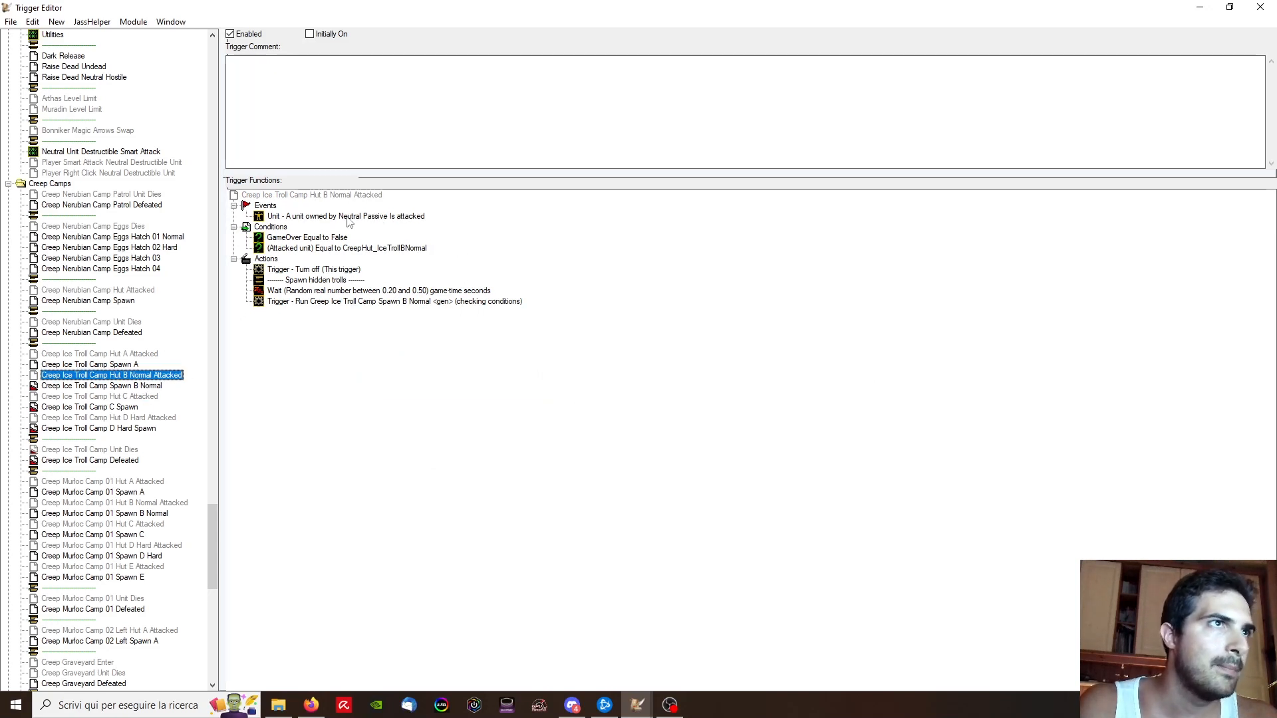
pyautogui.click(382, 291)
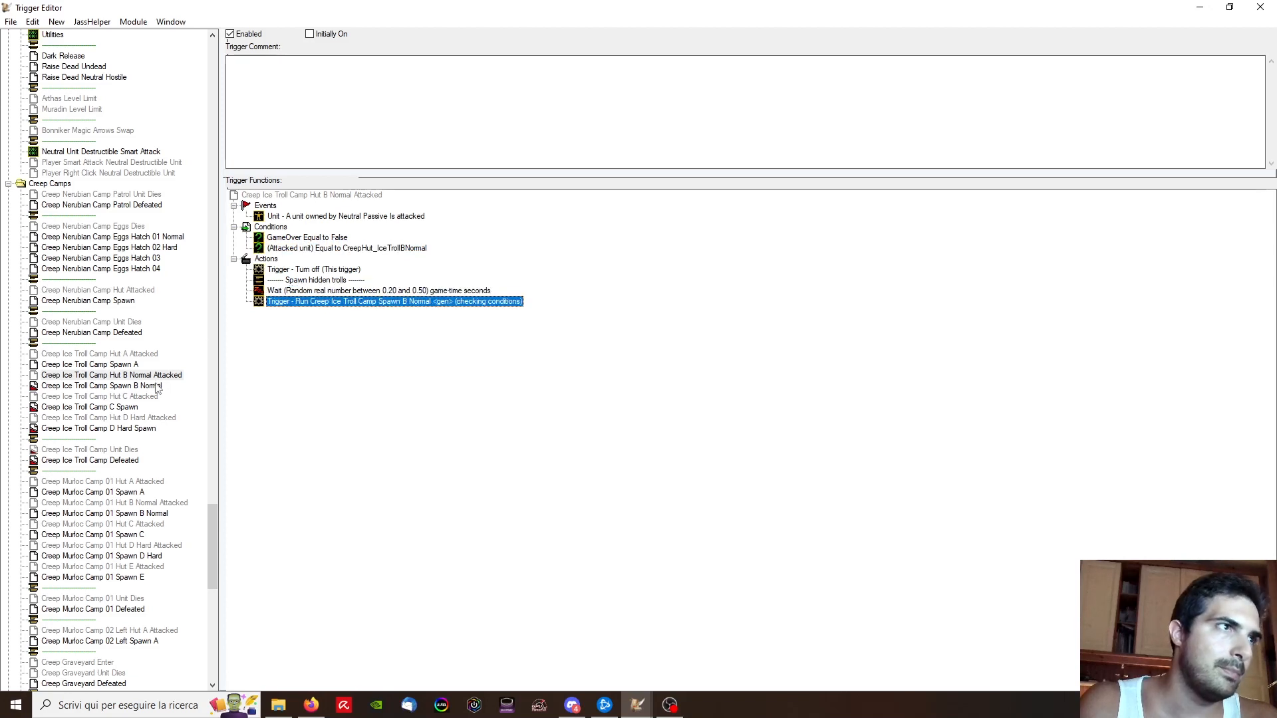
pyautogui.doubleClick(346, 301)
pyautogui.click(379, 291)
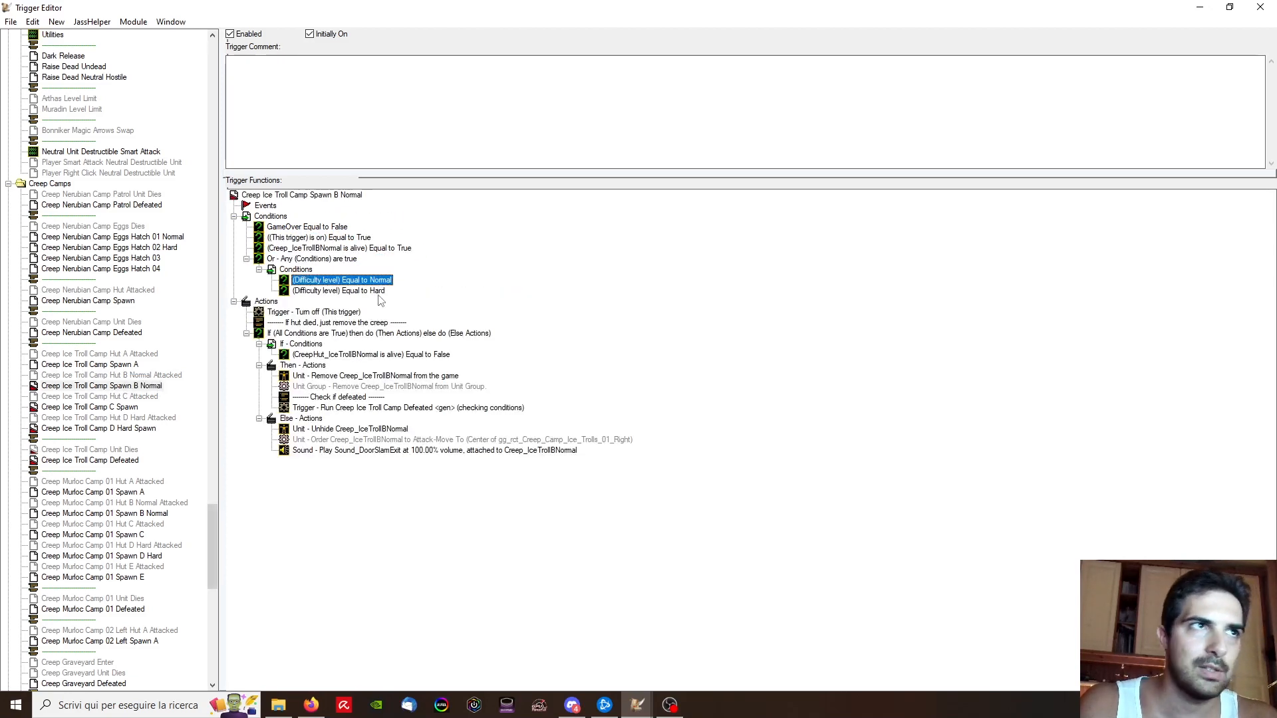
pyautogui.doubleClick(439, 384)
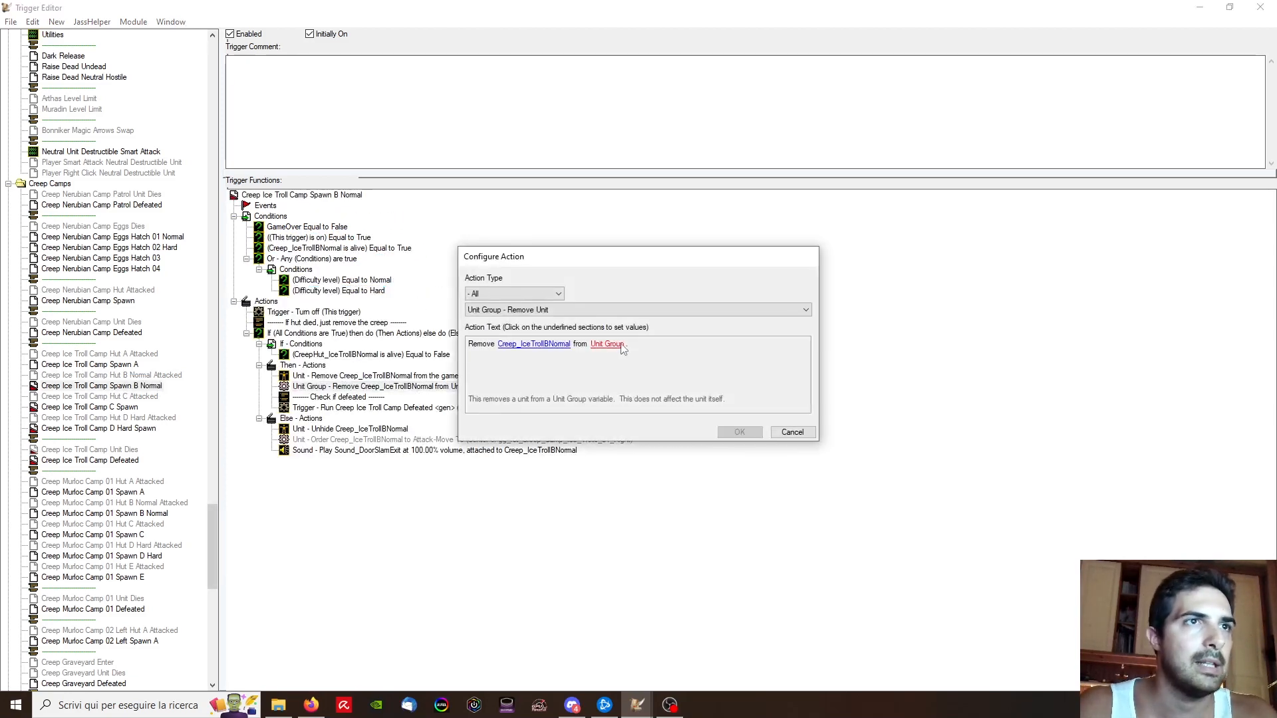
pyautogui.click(605, 345)
pyautogui.click(465, 300)
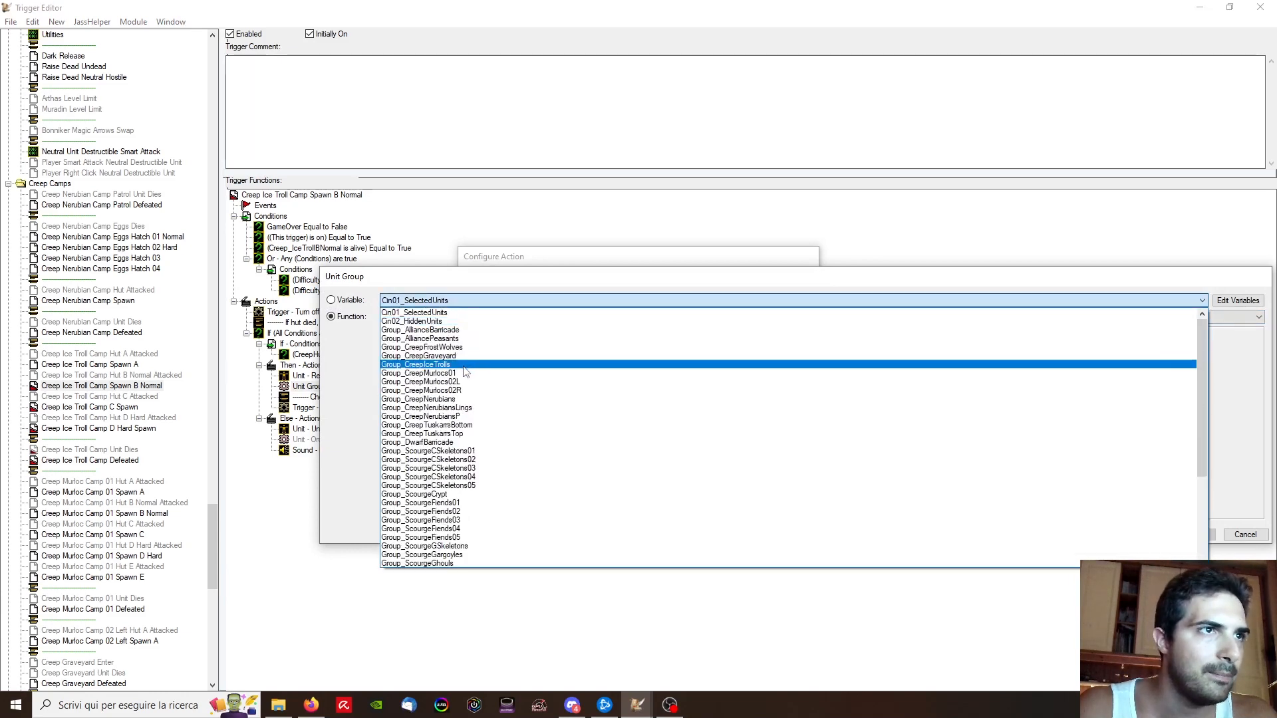
pyautogui.click(460, 365)
pyautogui.press('Return')
pyautogui.press('Return')
# Step: Set the target of Creep_IceTrollBNormal's Attack-Move order to the center of the Creep Camp Ice Trolls region
pyautogui.doubleClick(475, 439)
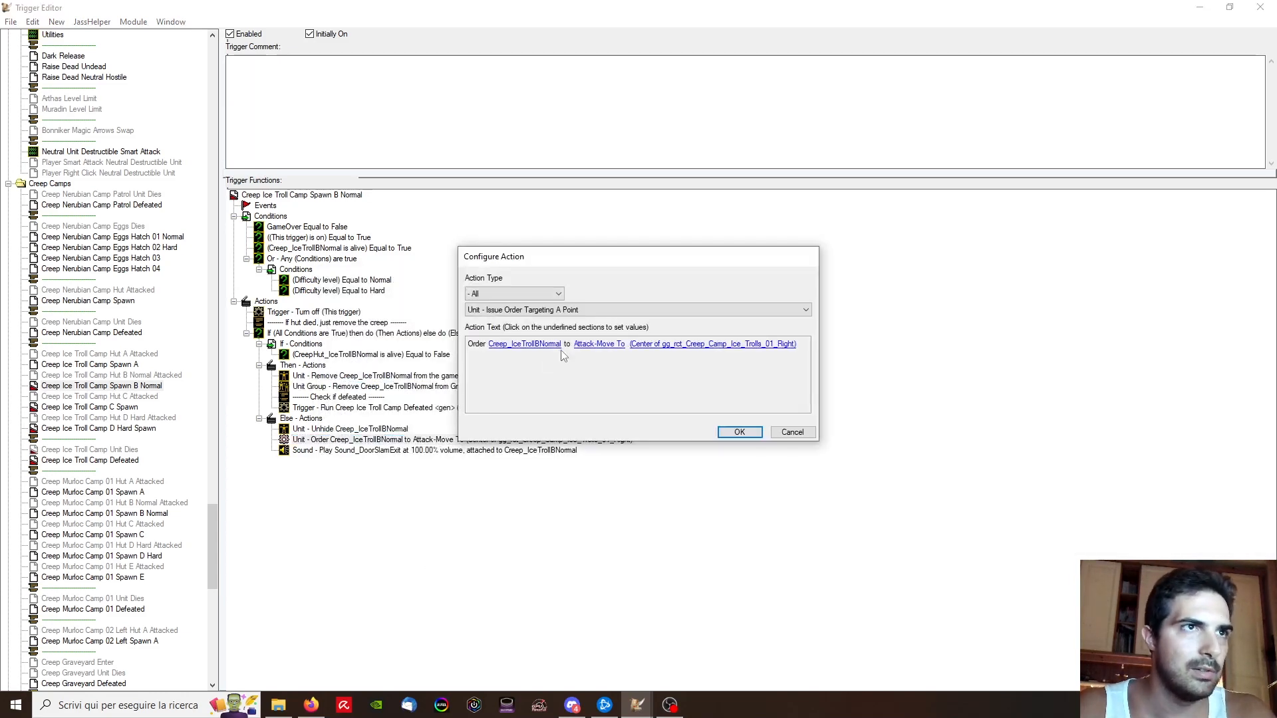
pyautogui.click(671, 344)
pyautogui.click(490, 339)
pyautogui.click(490, 336)
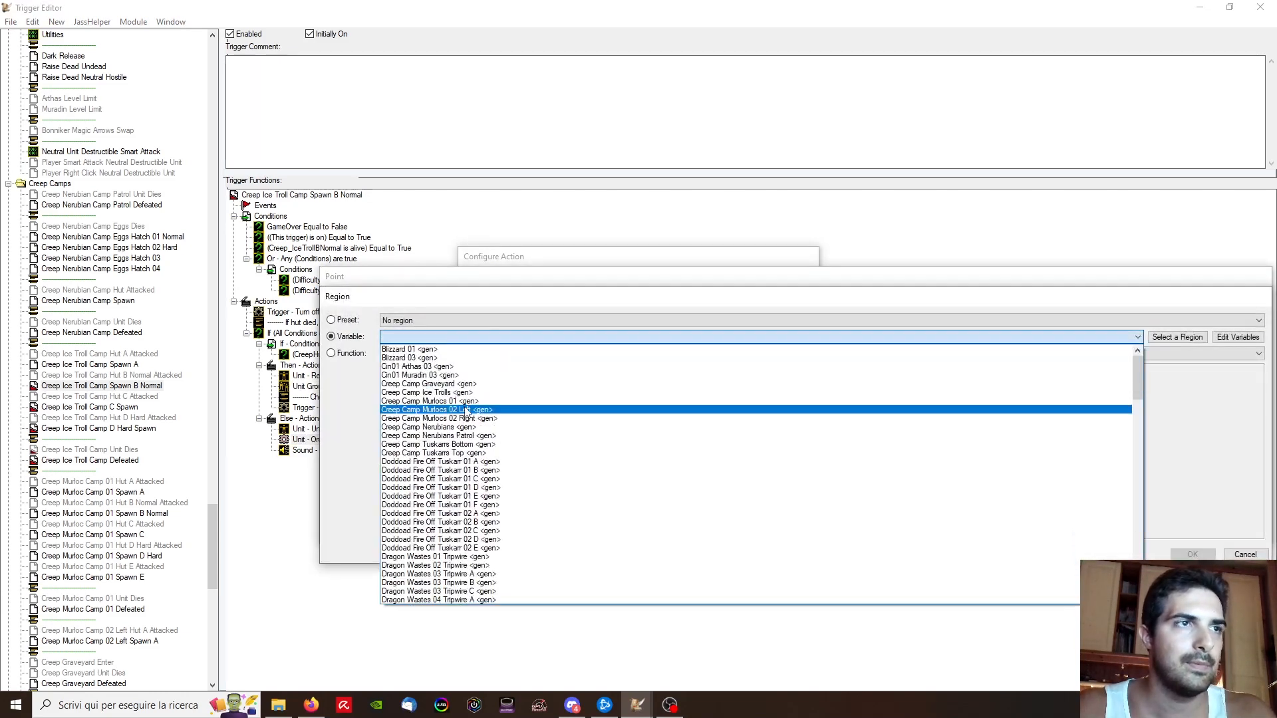
pyautogui.click(425, 393)
pyautogui.press('Return')
pyautogui.press('Return')
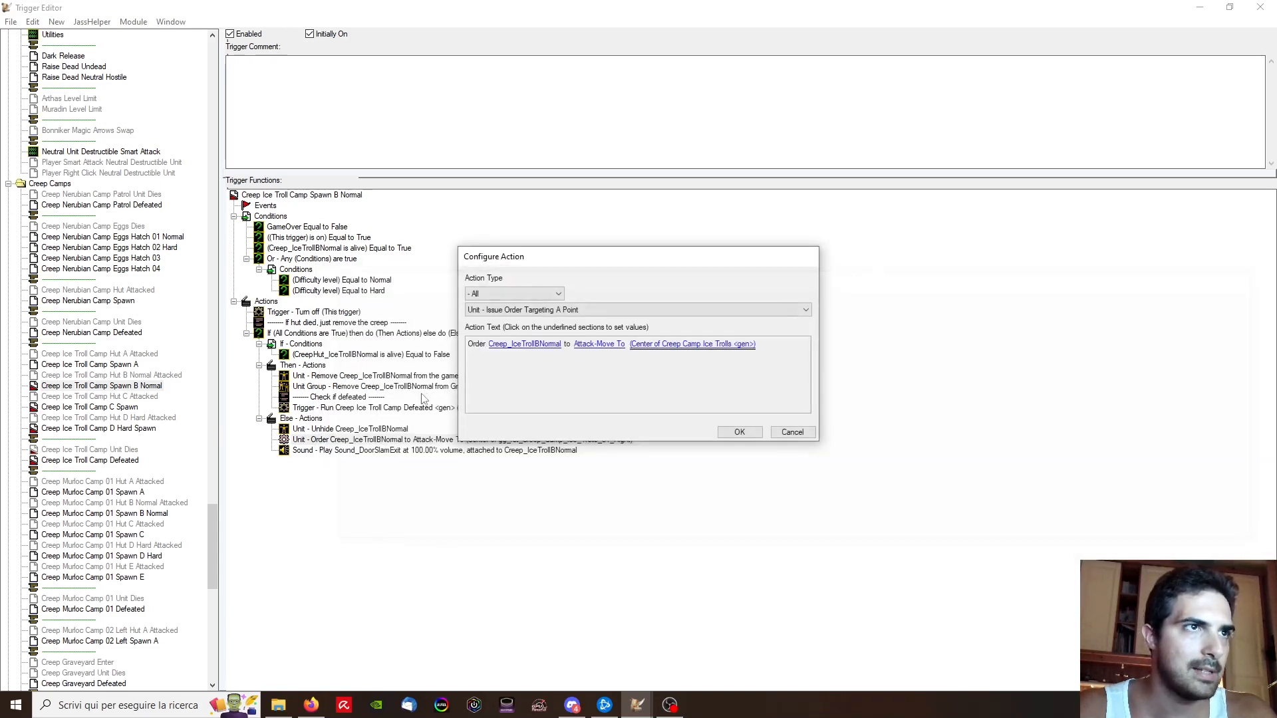
pyautogui.press('Return')
# Step: In Creep Ice Troll Camp C Spawn, set the Attack-Move order's target to the center of the Creep Camp Ice Trolls region
pyautogui.click(120, 406)
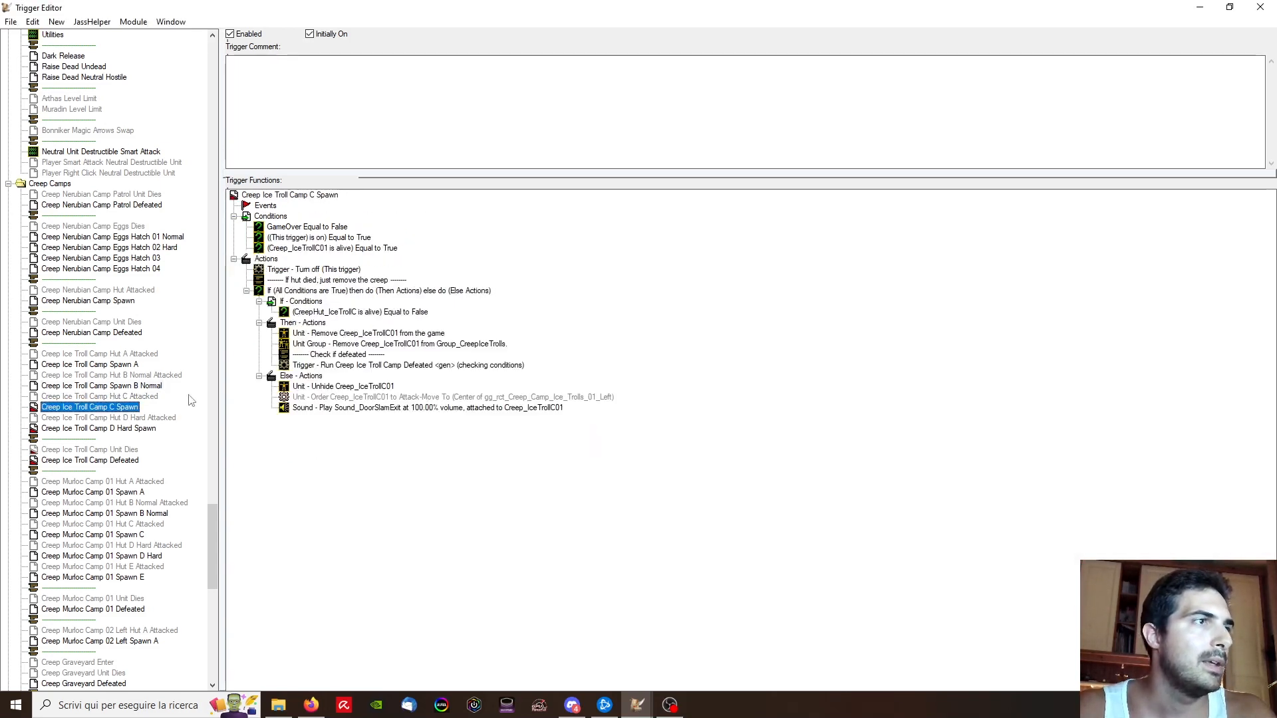
pyautogui.doubleClick(343, 397)
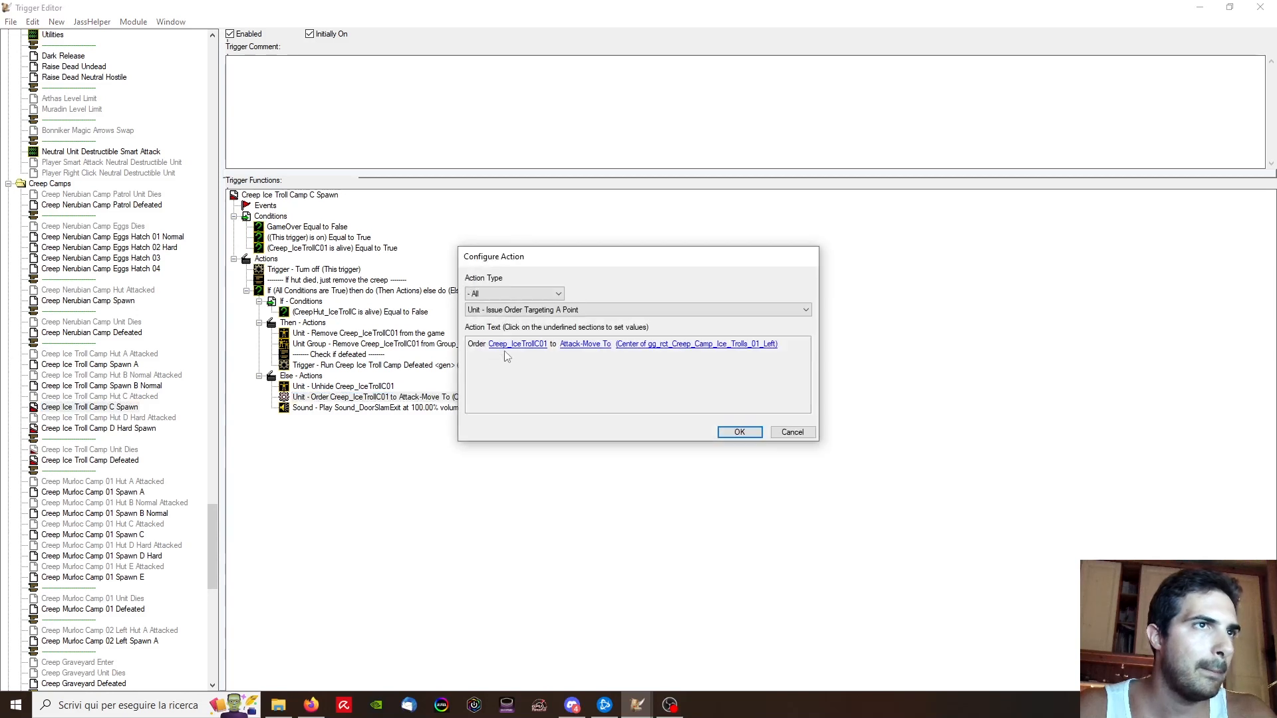
pyautogui.click(657, 345)
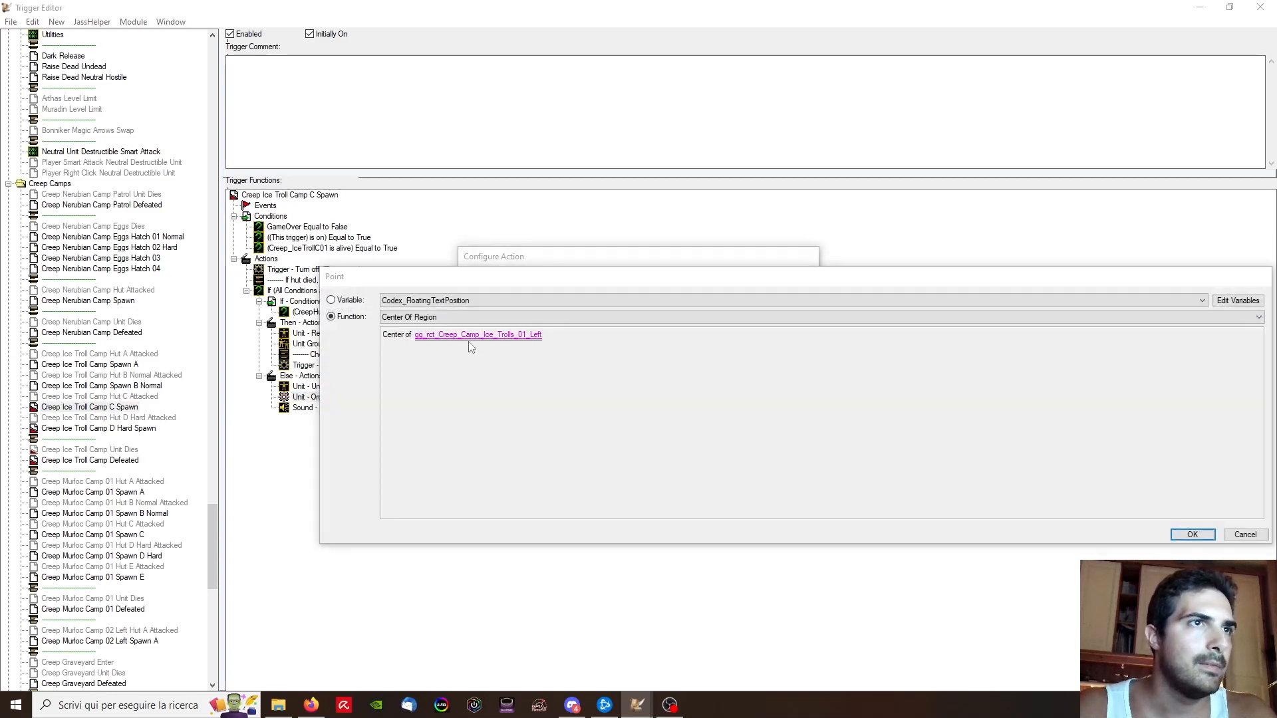
pyautogui.click(473, 343)
pyautogui.click(430, 337)
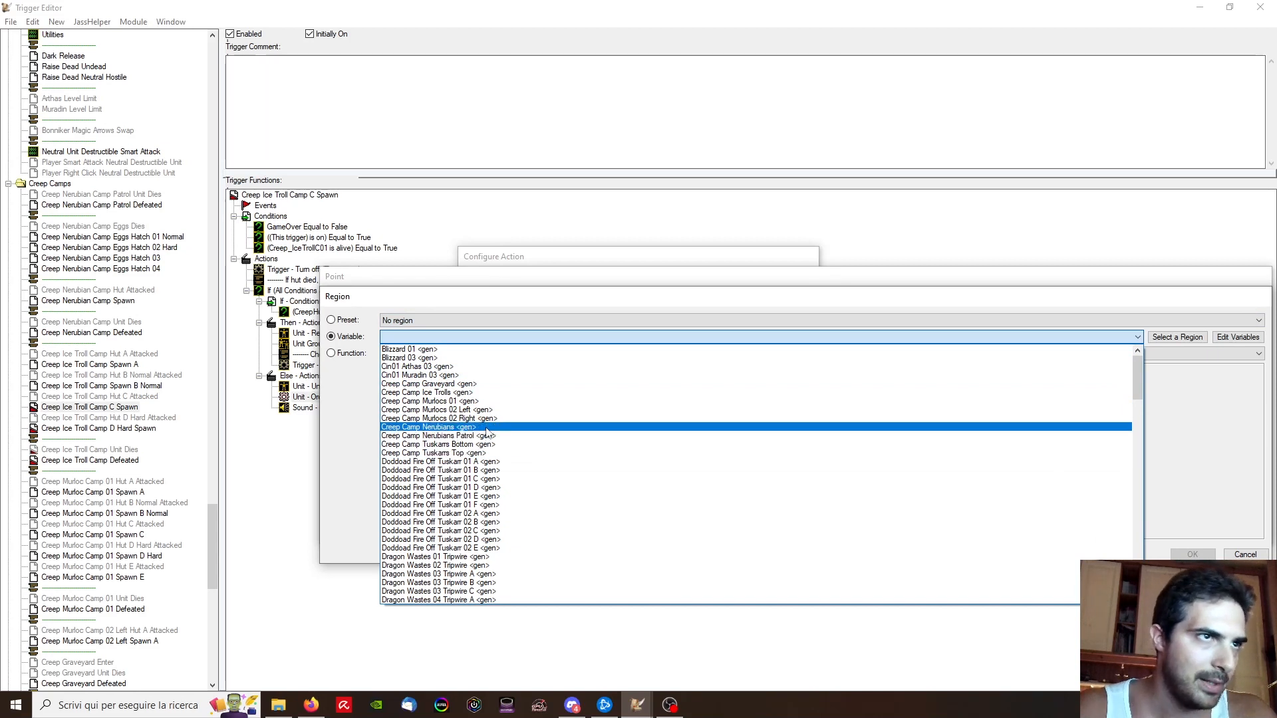
pyautogui.click(480, 394)
pyautogui.press('Return')
pyautogui.press('Return')
pyautogui.press('Return')
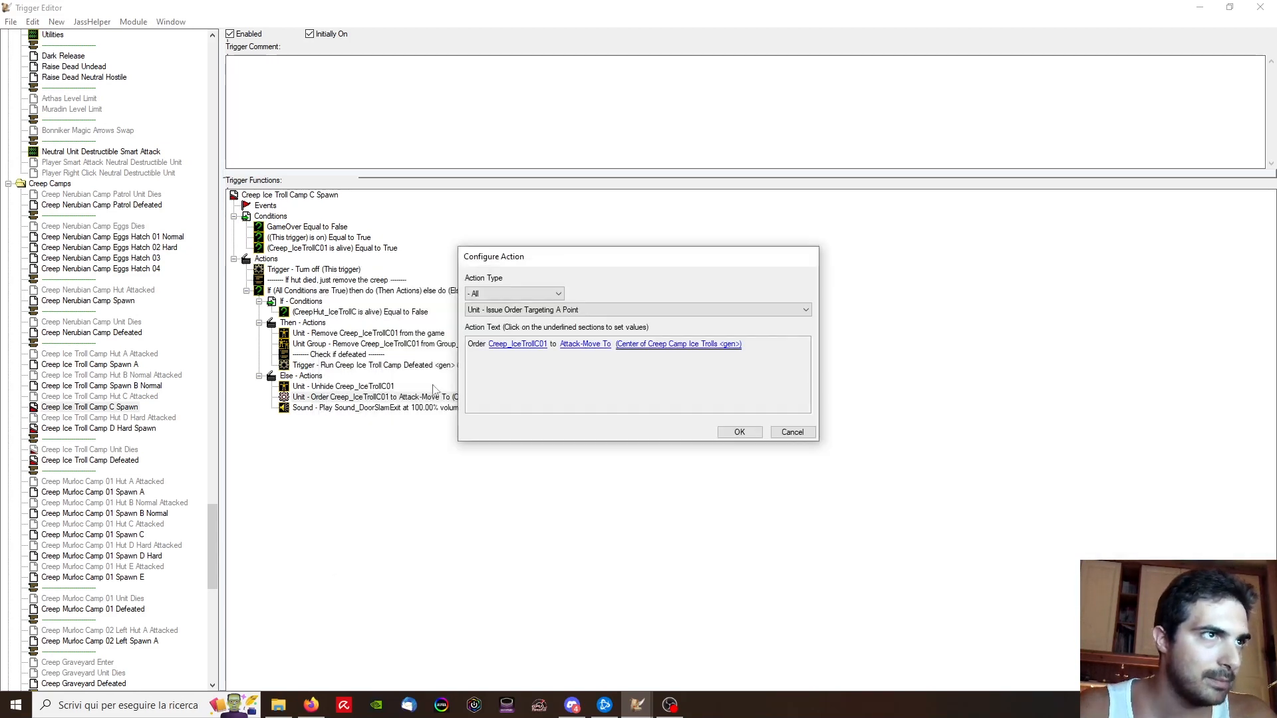
# Step: Duplicate the hut-died comment and its If/Then/Else block within the C Spawn trigger's actions
pyautogui.click(343, 290)
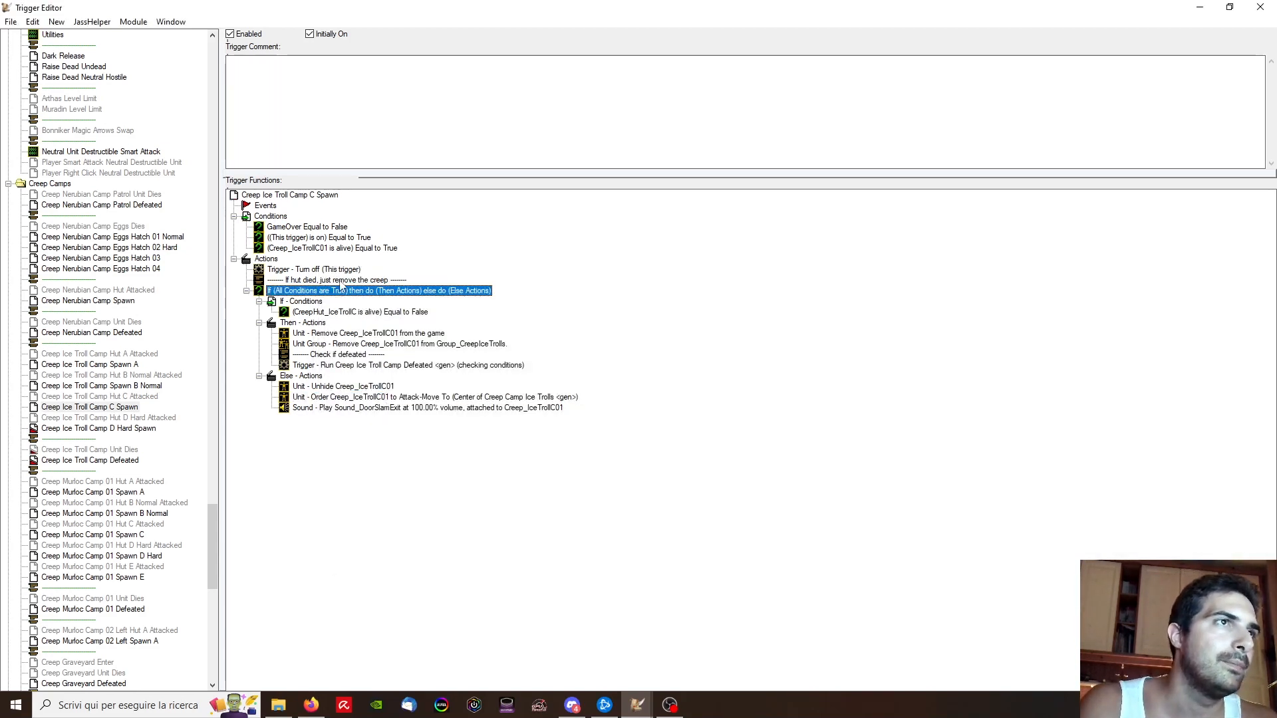
pyautogui.hotkey('ctrl', 'c')
pyautogui.hotkey('ctrl', 'v')
# Step: Insert an If / Then / Else, Multiple Functions action directly after the action that turns off the trigger
pyautogui.click(343, 248)
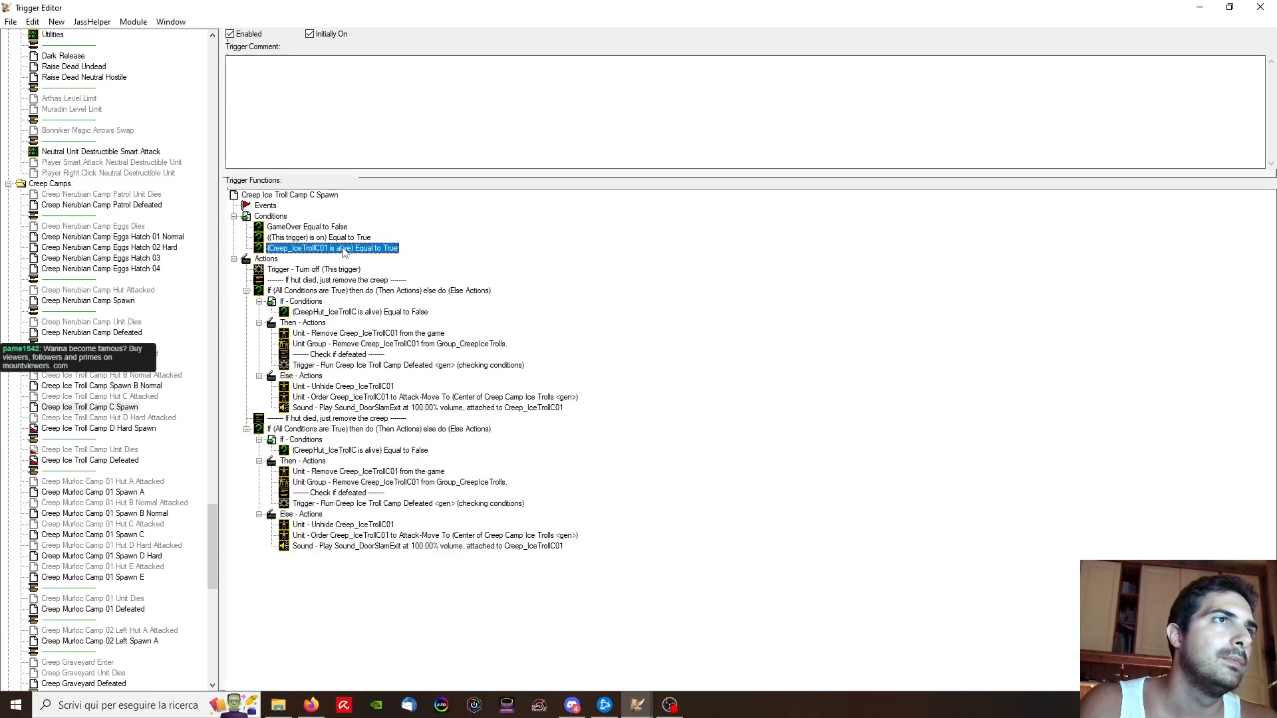
pyautogui.click(341, 450)
pyautogui.click(324, 291)
pyautogui.click(326, 280)
pyautogui.click(328, 290)
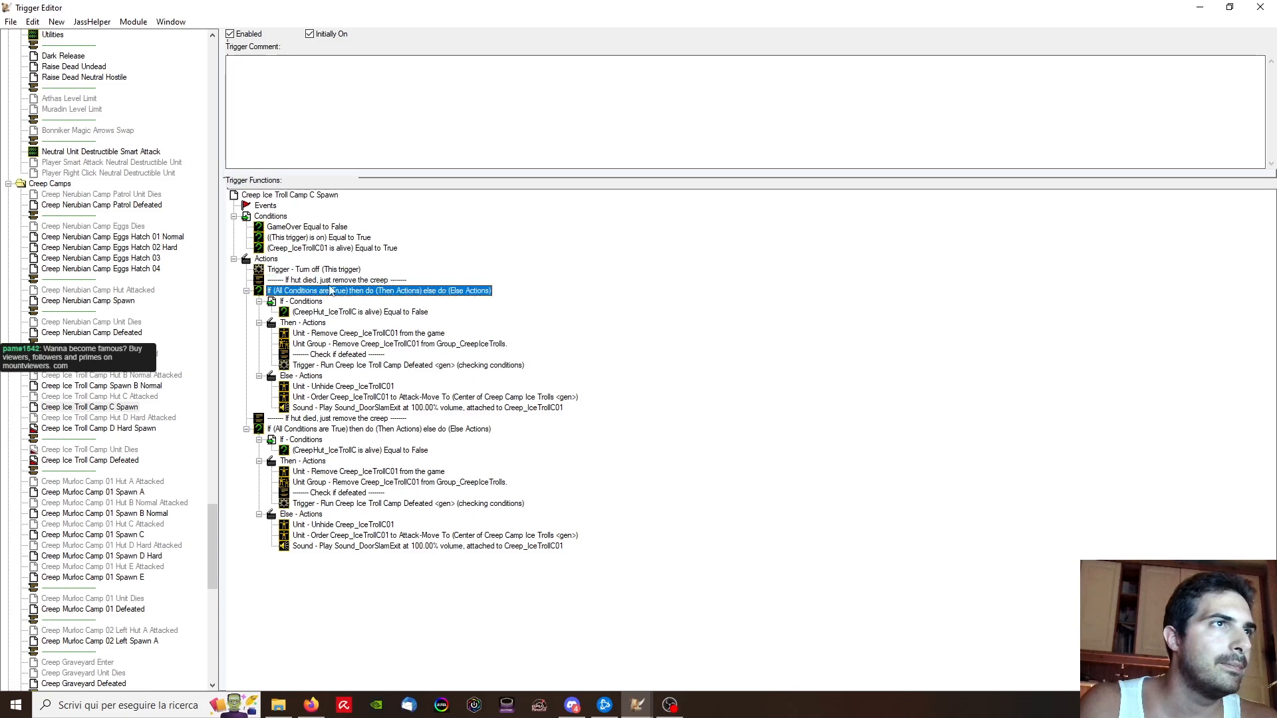
pyautogui.click(326, 280)
pyautogui.click(323, 270)
pyautogui.rightClick(310, 273)
pyautogui.click(352, 403)
pyautogui.click(515, 310)
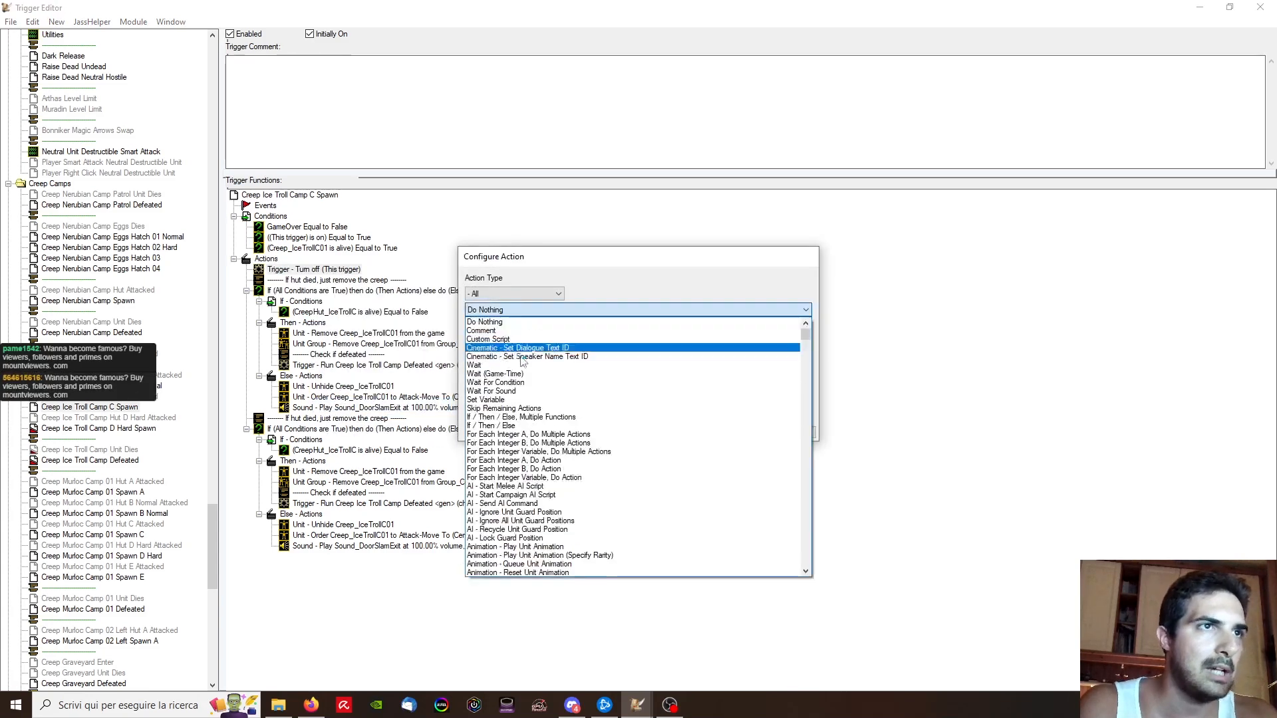
pyautogui.click(516, 417)
pyautogui.press('Return')
# Step: Move the first hut-died comment and block into the new Then actions, and the Creep_IceTrollC01 alive condition into its If conditions
pyautogui.moveTo(308, 325); pyautogui.dragTo(312, 336)
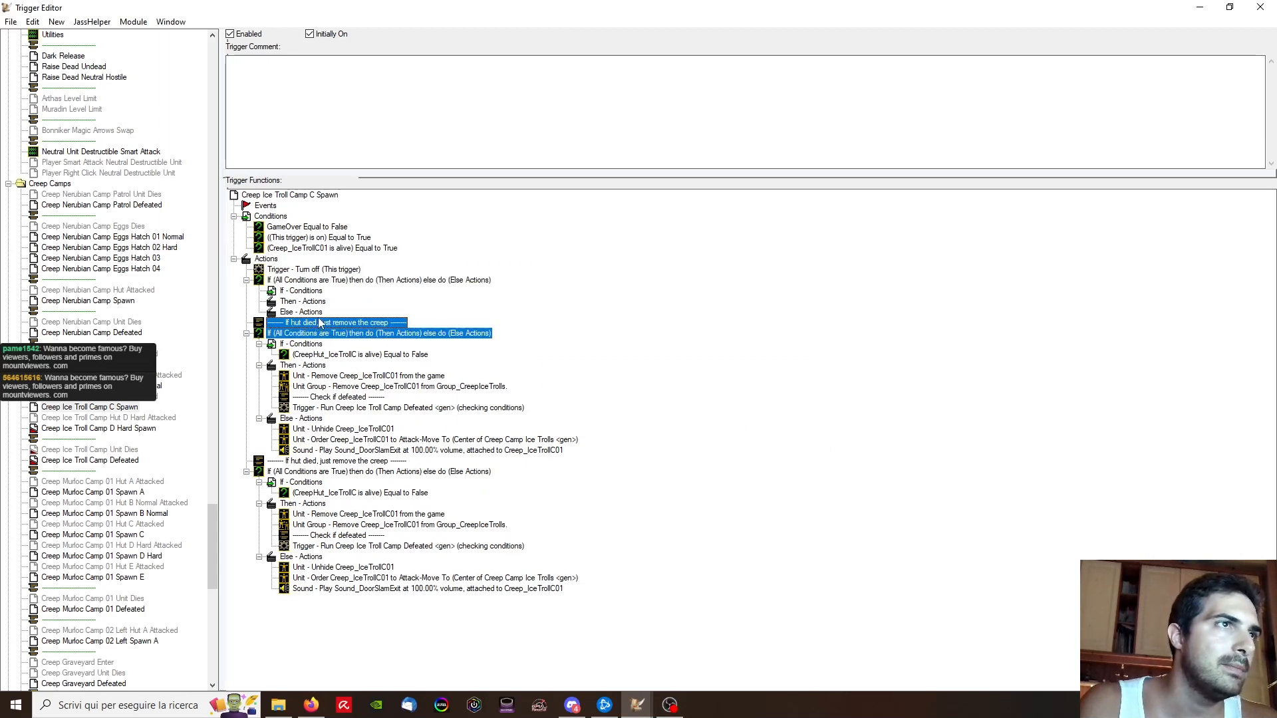
pyautogui.click(332, 325)
pyautogui.keyDown('shift'); pyautogui.click(322, 333); pyautogui.keyUp('shift')
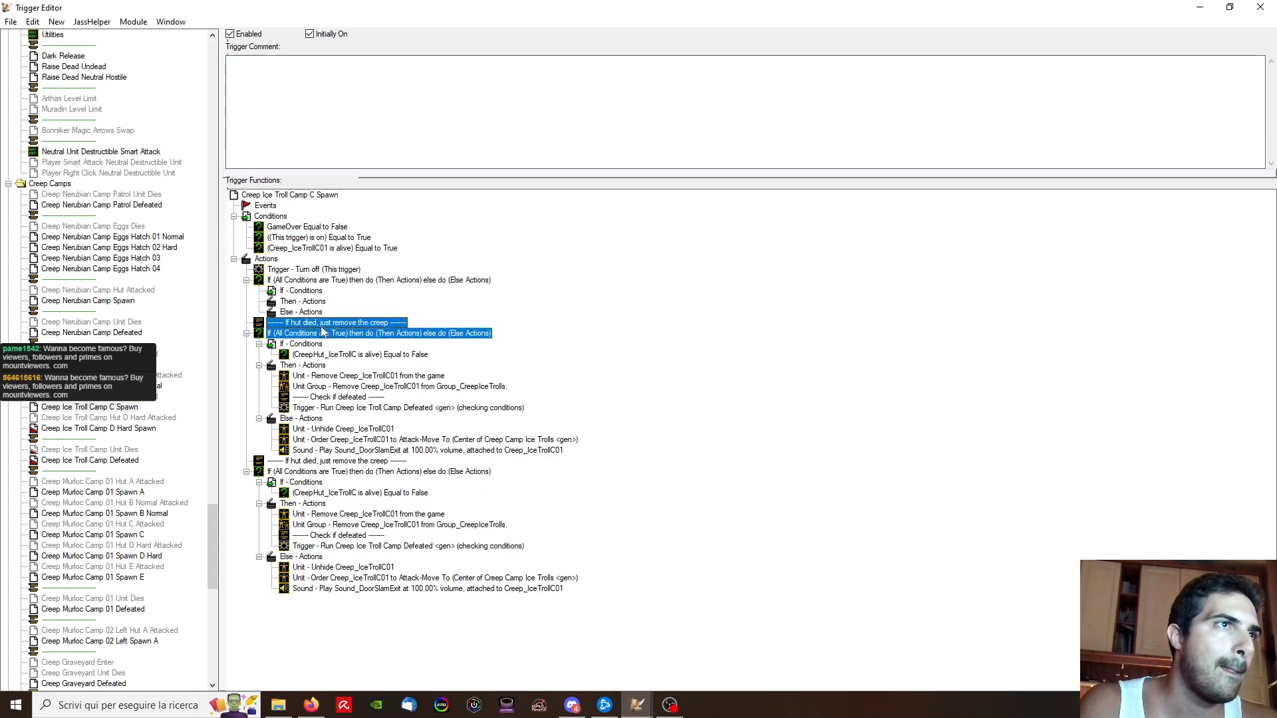
pyautogui.click(306, 303)
pyautogui.hotkey('ctrl', 'v')
pyautogui.moveTo(329, 249); pyautogui.dragTo(324, 297)
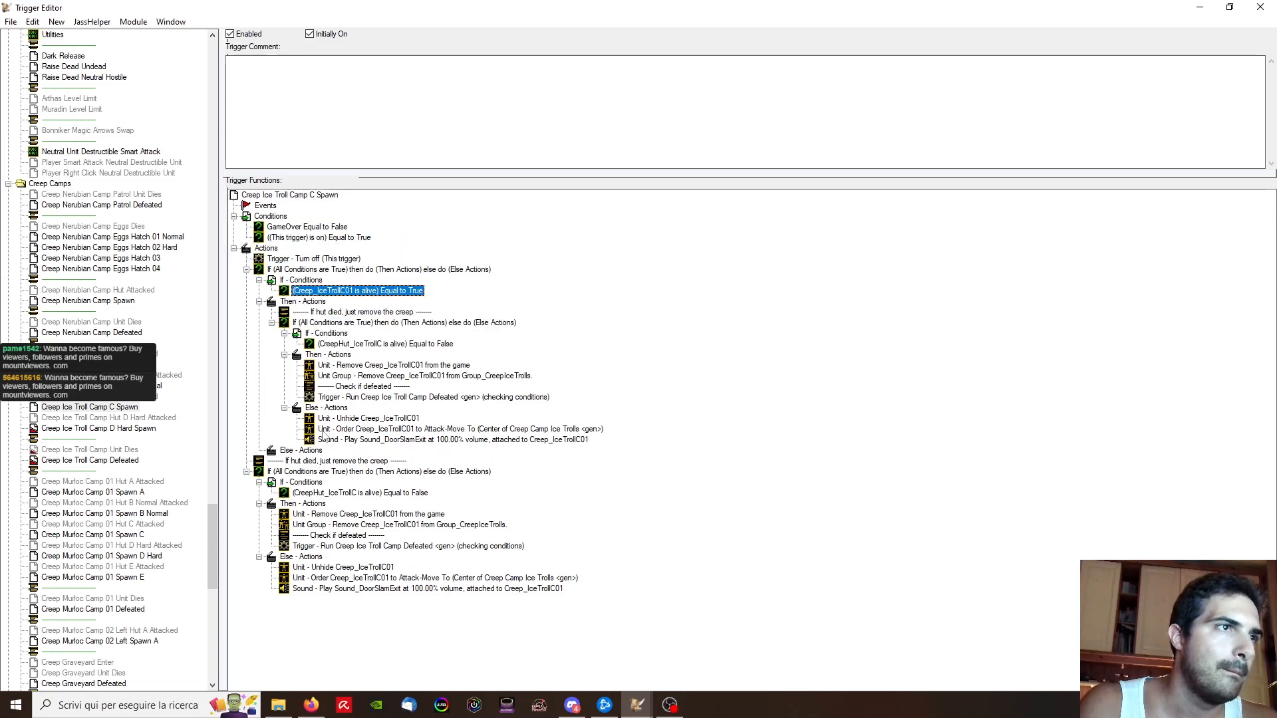
# Step: Duplicate the Creep_IceTrollC01 alive-check block and replace the copy's nested hut-died block with the remaining standalone one
pyautogui.click(332, 269)
pyautogui.hotkey('ctrl', 'c')
pyautogui.hotkey('ctrl', 'v')
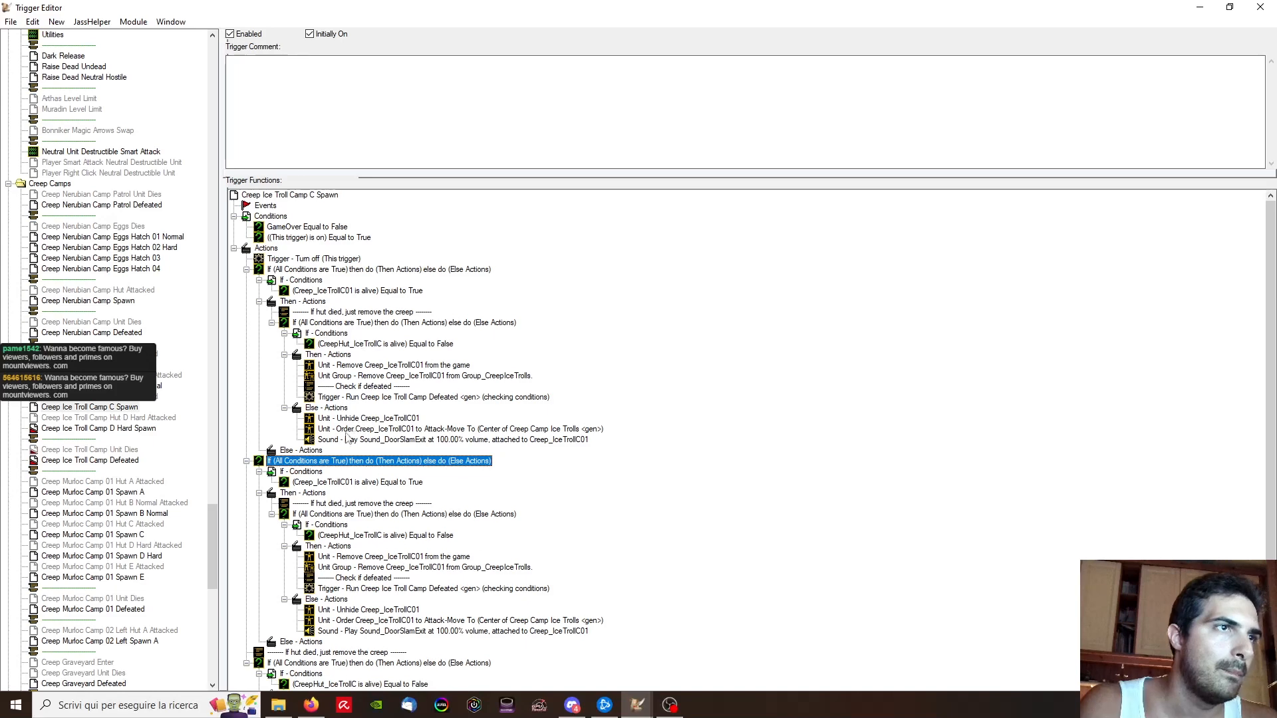
pyautogui.click(324, 512)
pyautogui.press('Delete')
pyautogui.click(321, 527)
pyautogui.press('Delete')
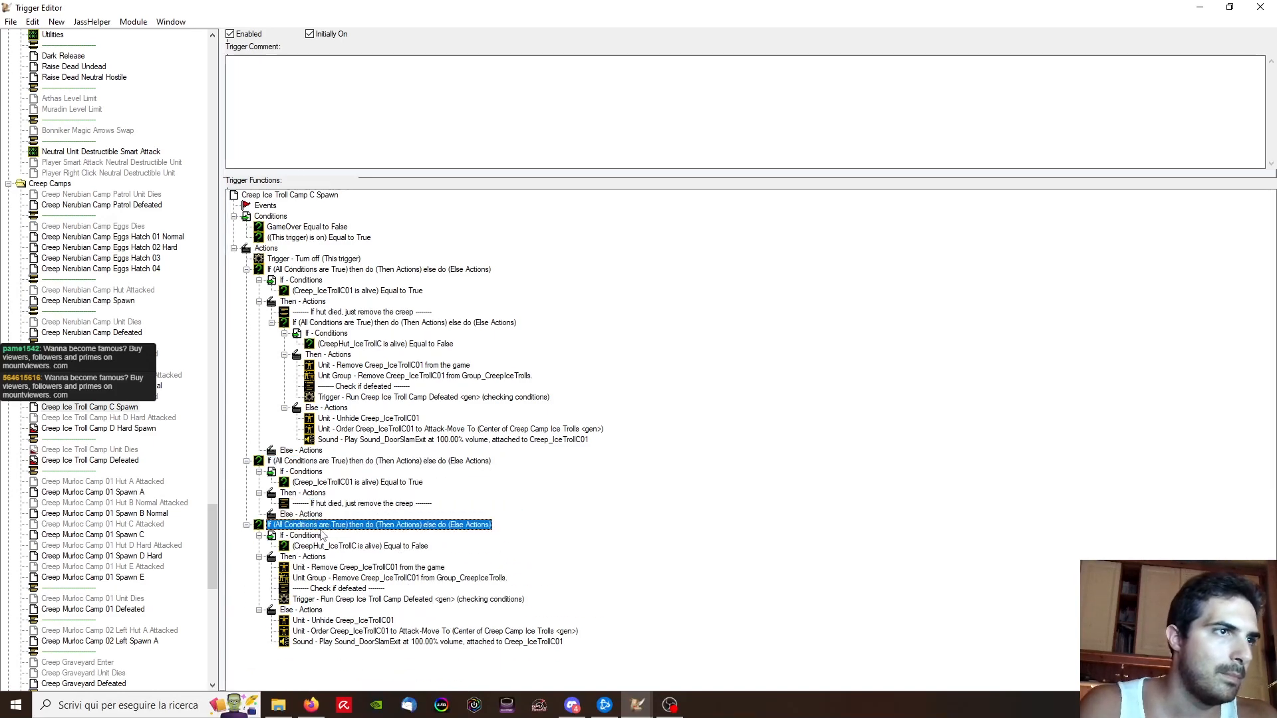
pyautogui.moveTo(326, 525); pyautogui.dragTo(343, 506)
# Step: Set the unit in the second block's alive condition to the variable Creep_IceTrollC02
pyautogui.doubleClick(332, 482)
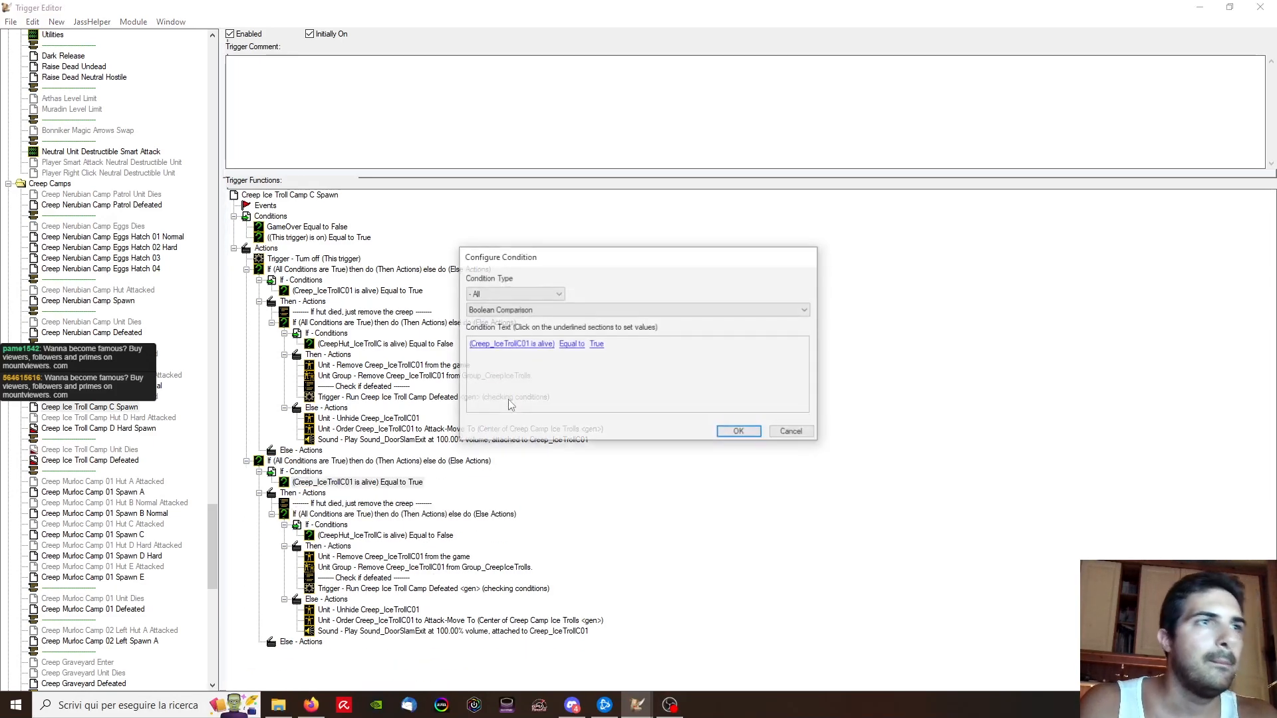
pyautogui.click(505, 344)
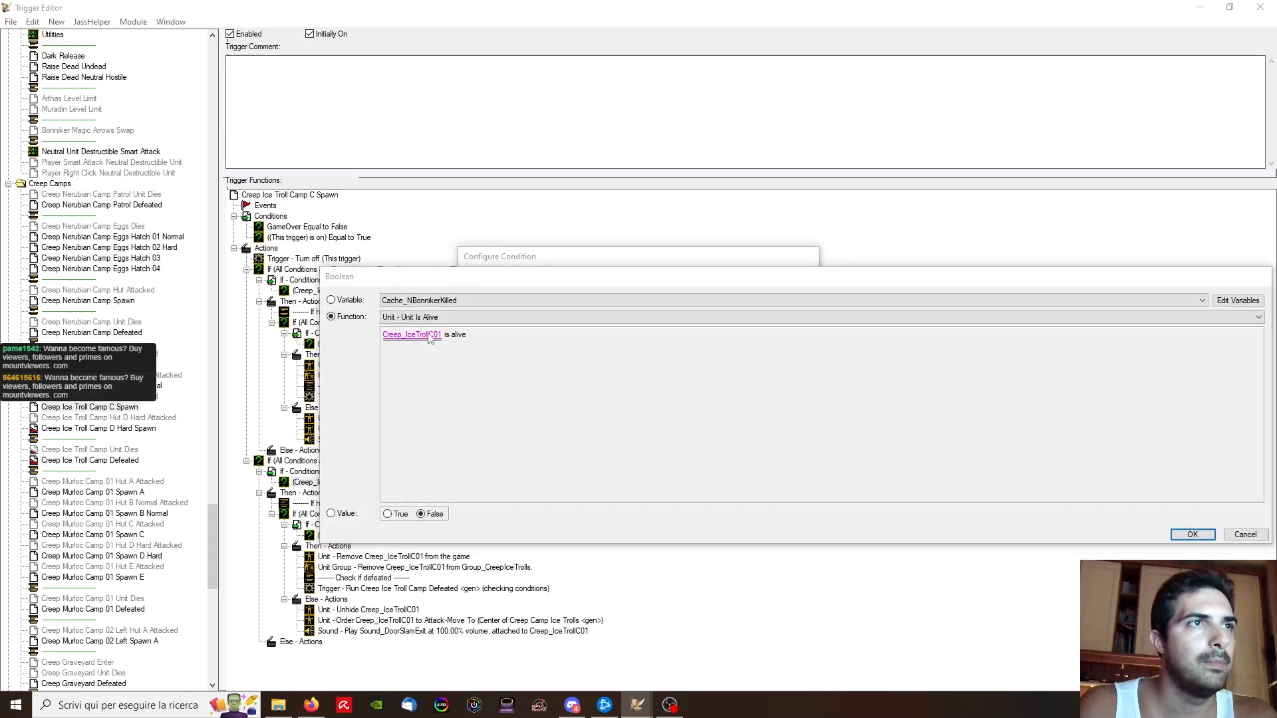
pyautogui.click(431, 337)
pyautogui.press('Down')
pyautogui.press('Return')
pyautogui.click(431, 339)
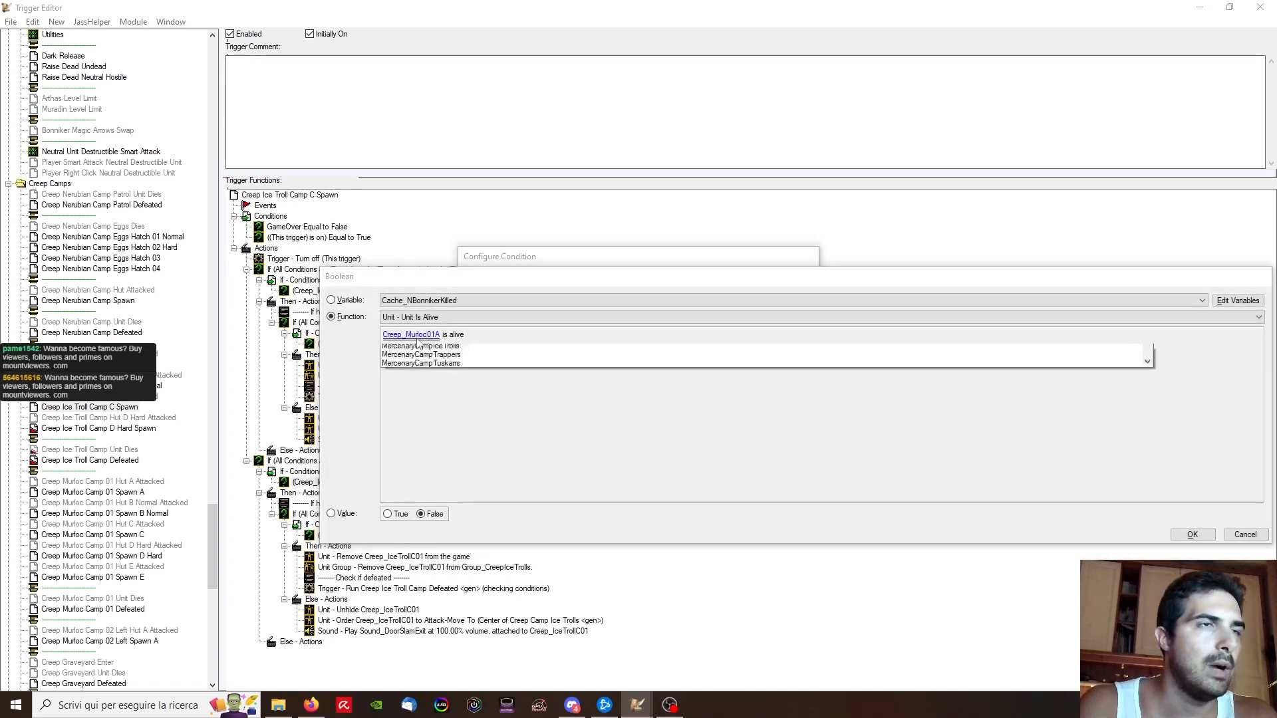
pyautogui.click(417, 338)
pyautogui.click(420, 339)
pyautogui.click(423, 339)
pyautogui.scroll(2, 447, 379)
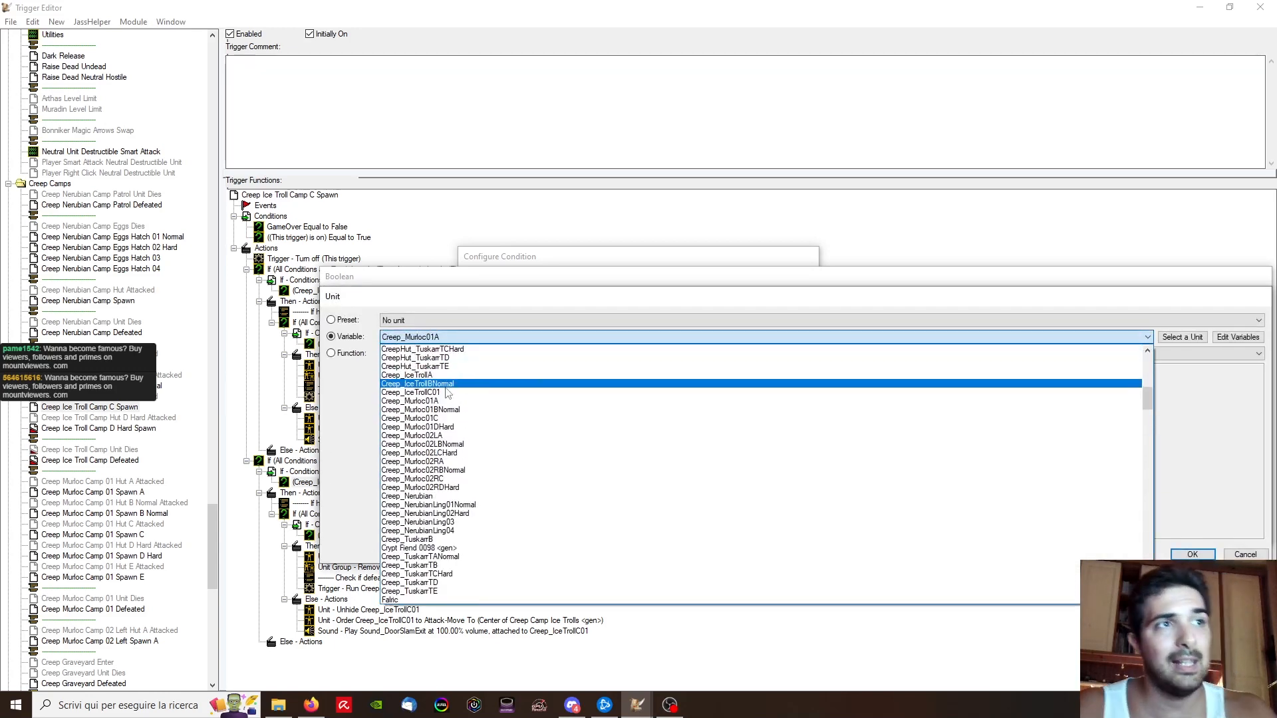
pyautogui.scroll(-6, 462, 398)
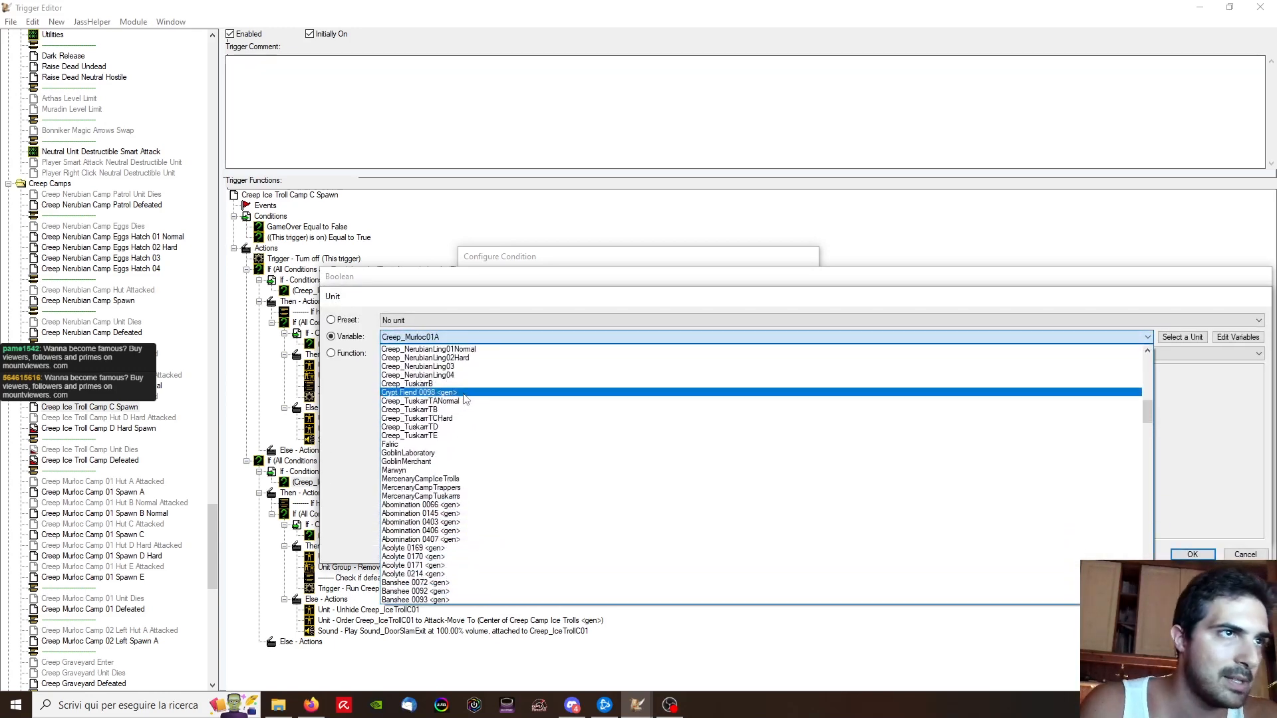
pyautogui.moveTo(1148, 414); pyautogui.dragTo(1129, 505)
pyautogui.scroll(-10, 557, 392)
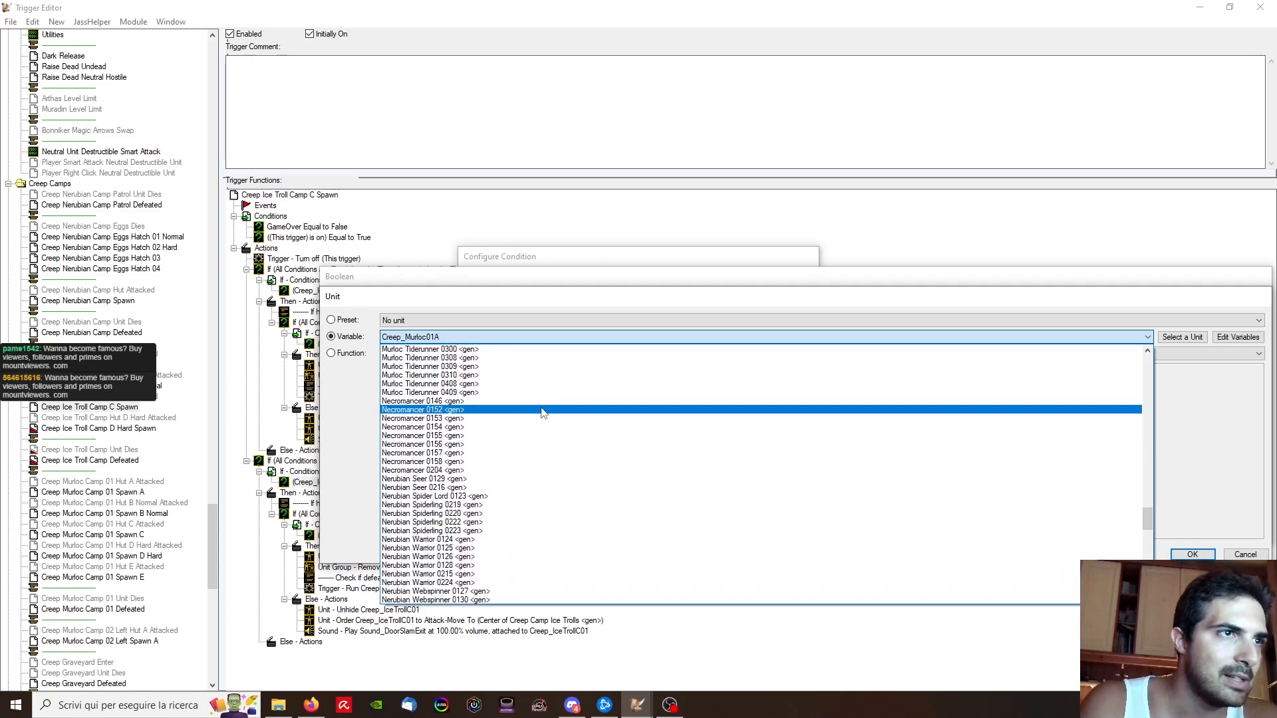
pyautogui.scroll(-10, 544, 412)
pyautogui.click(436, 600)
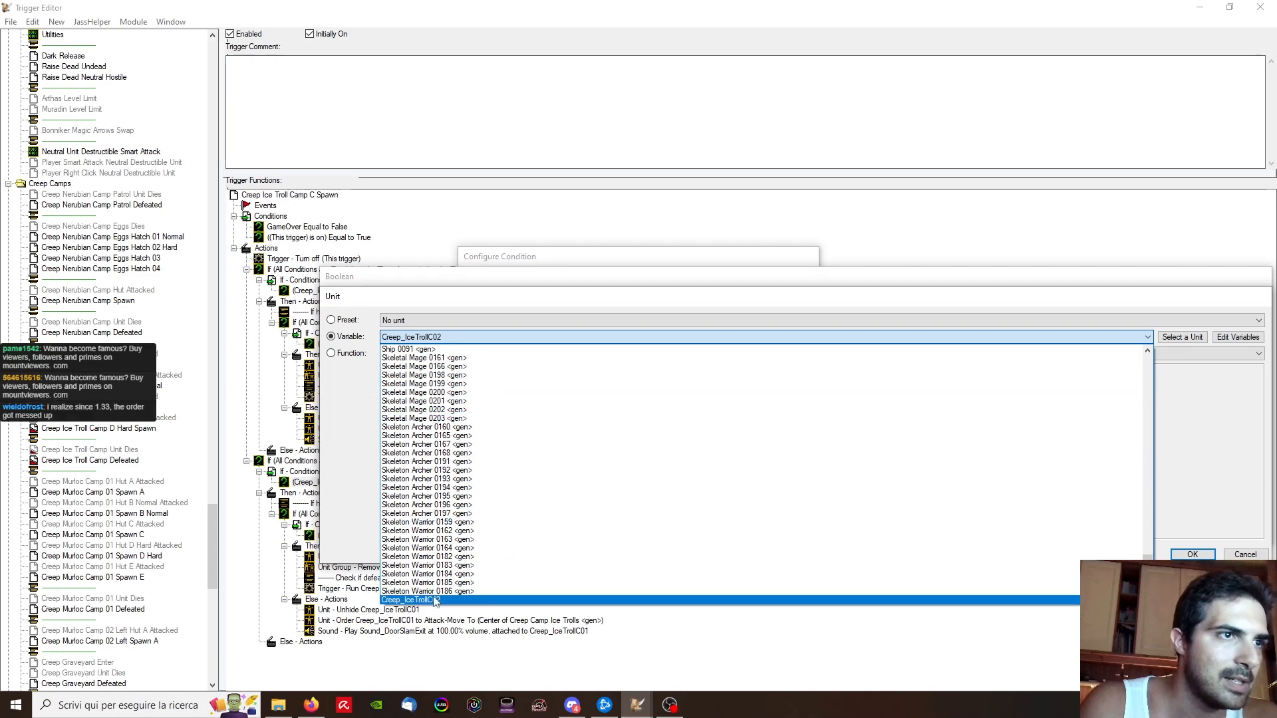
pyautogui.press('Return')
pyautogui.press('Return')
pyautogui.press('Return')
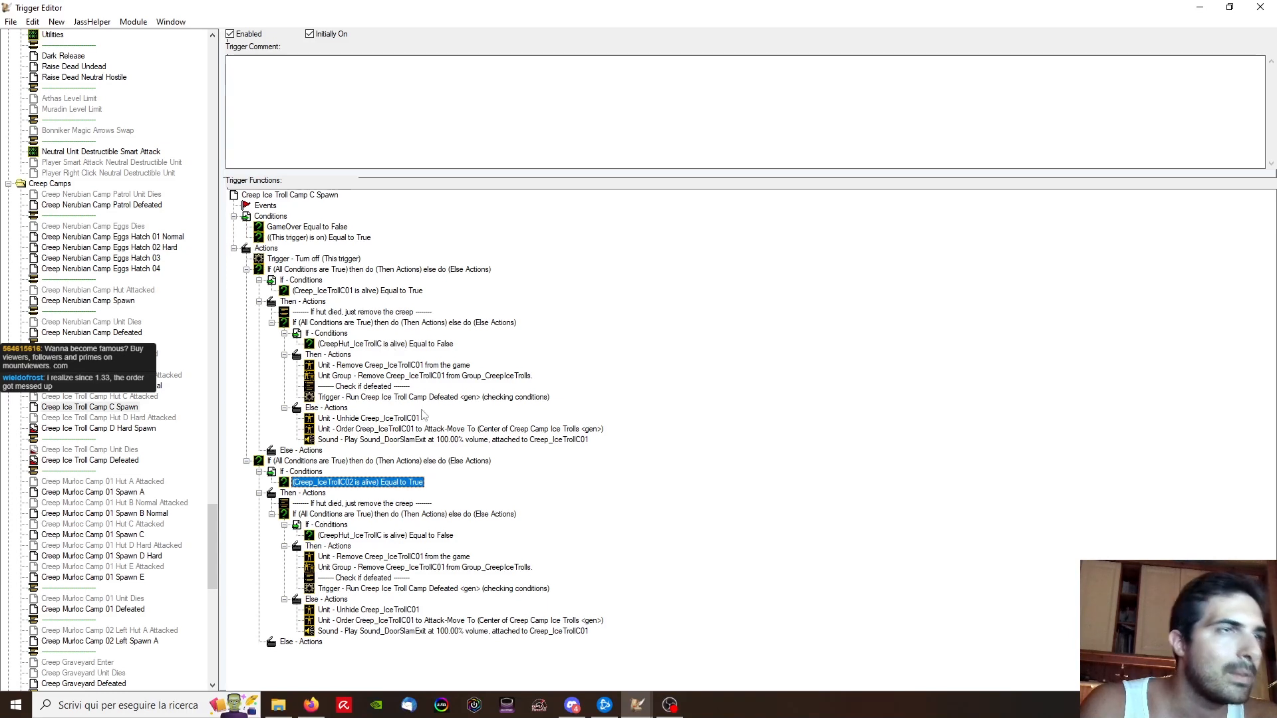
pyautogui.click(387, 515)
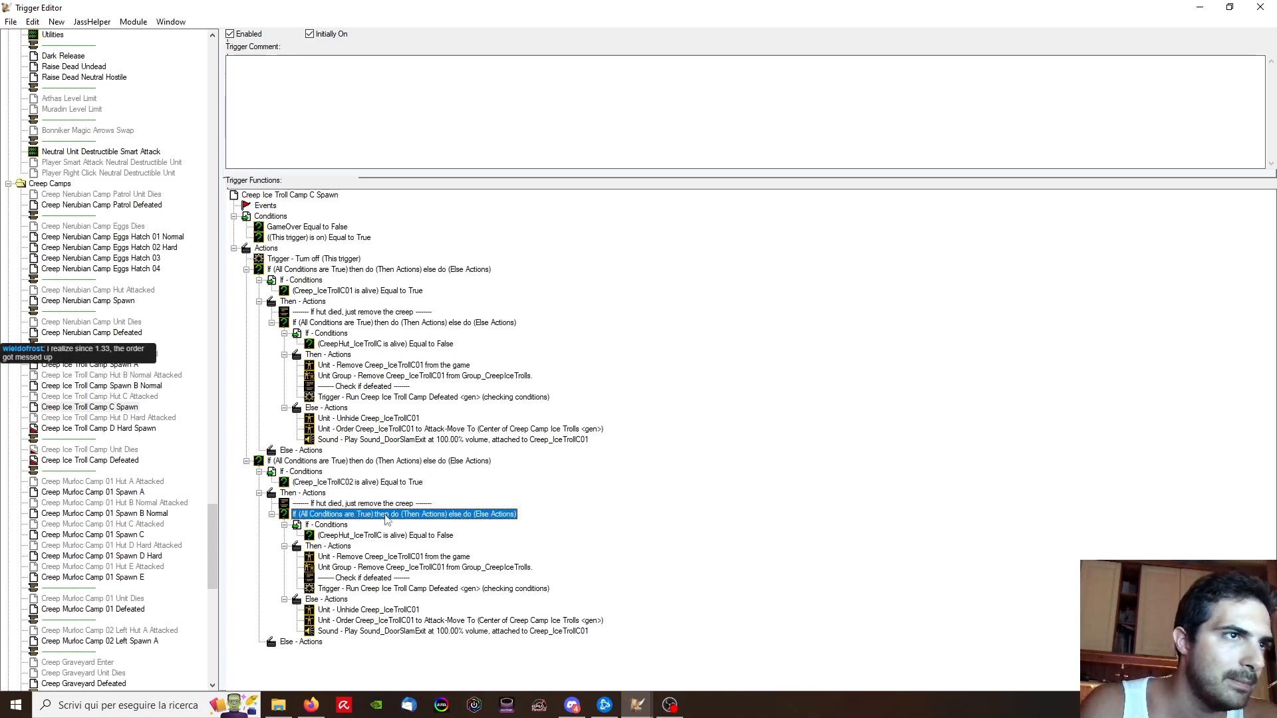
pyautogui.doubleClick(421, 558)
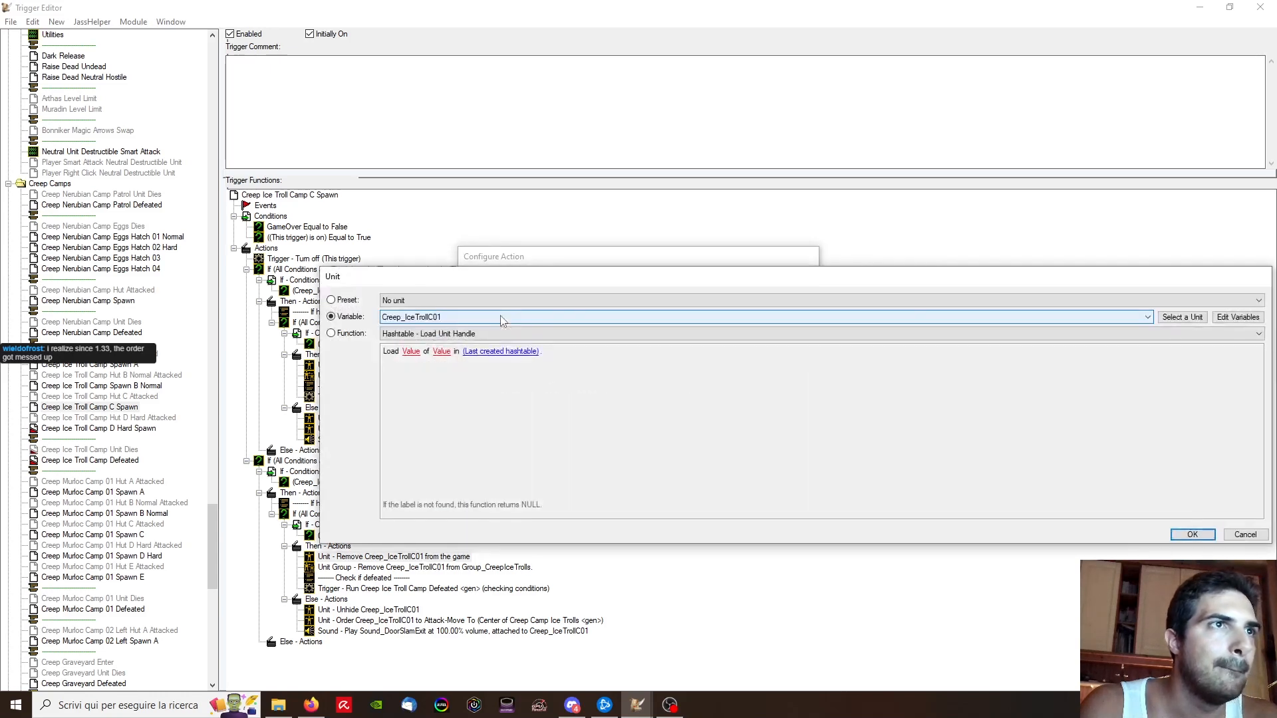
pyautogui.click(1242, 535)
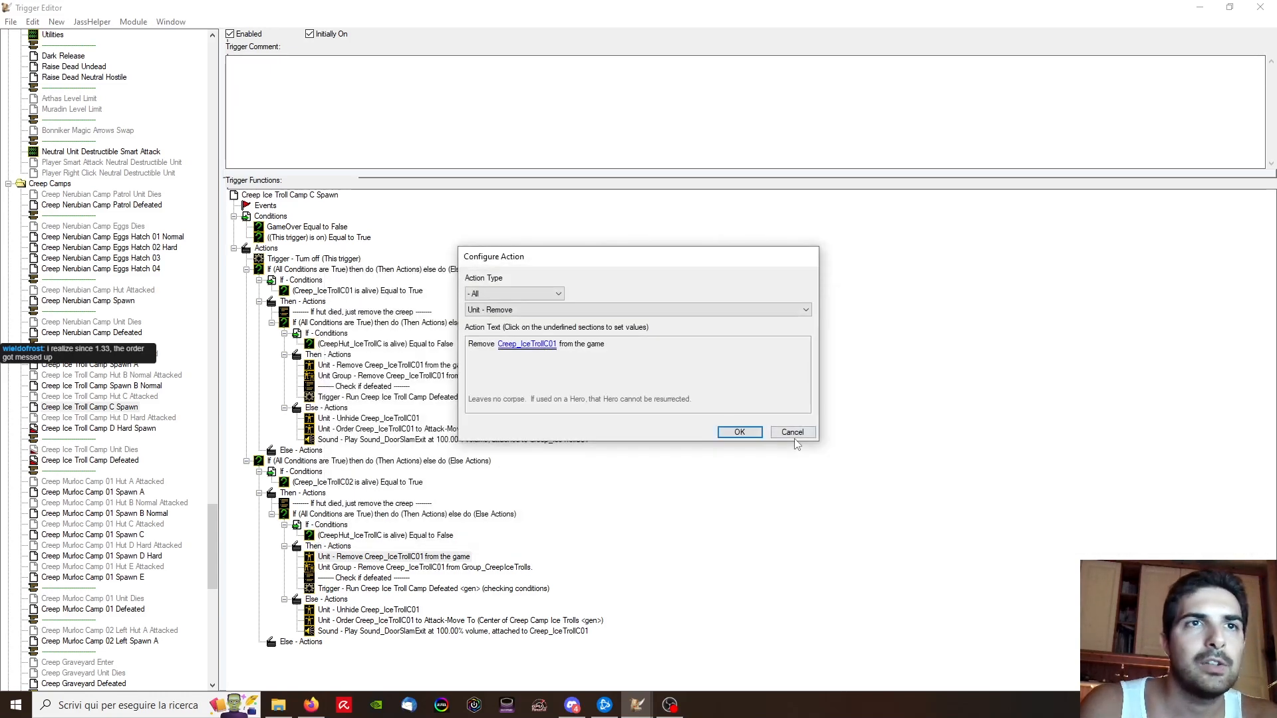
pyautogui.click(794, 435)
# Step: Rename the C Spawn trigger to Creep Ice Troll Camp C 01 Spawn and duplicate it as Creep Ice Troll Camp C 02 Spawn
pyautogui.click(122, 409)
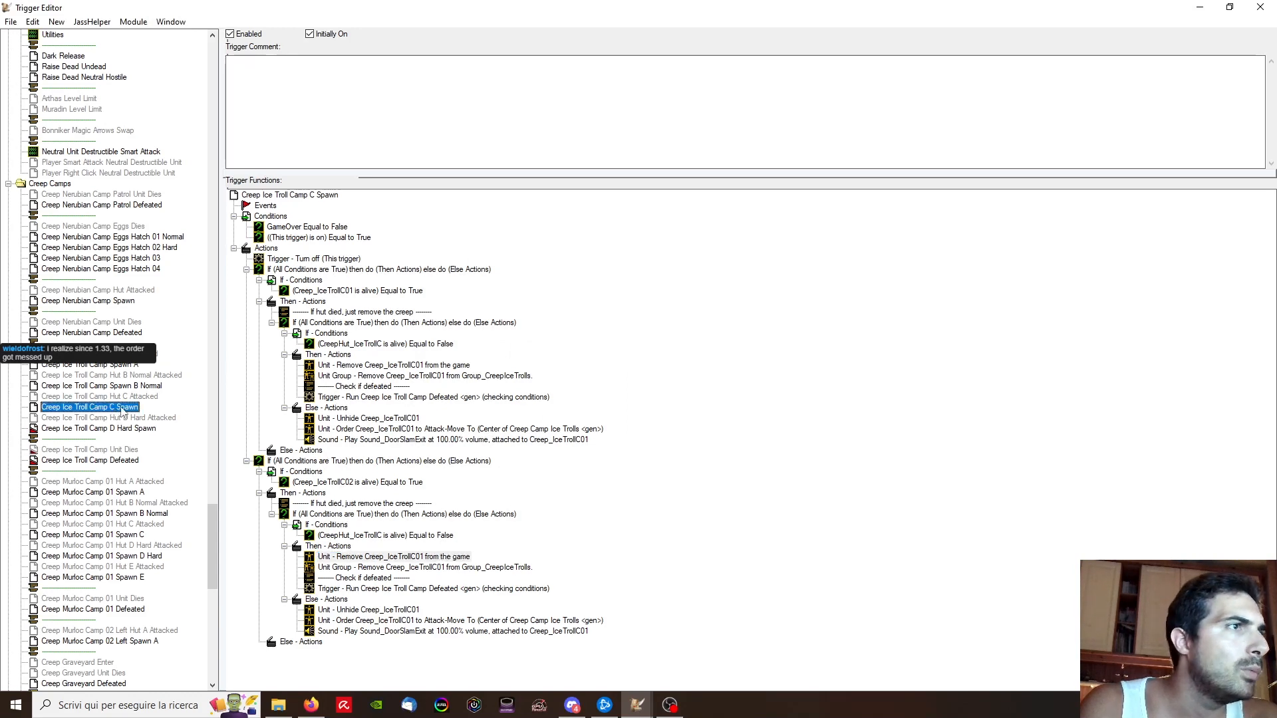
pyautogui.write('01')
pyautogui.press('Return')
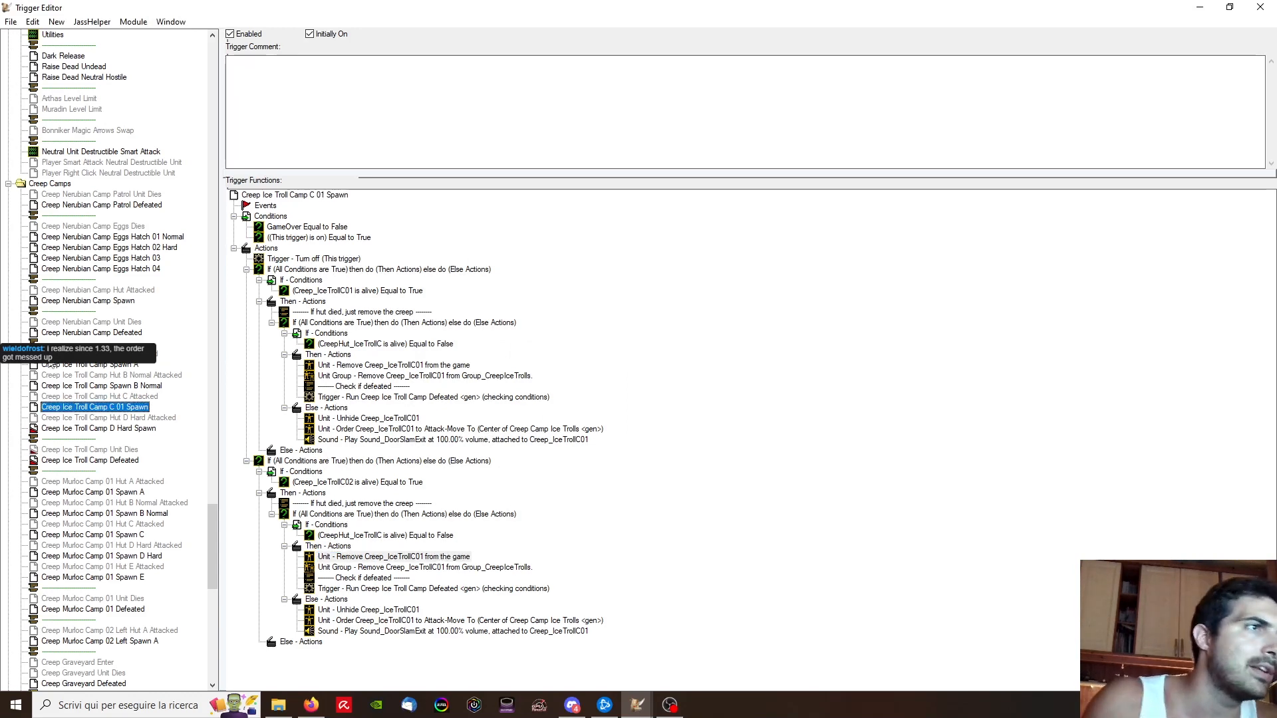
pyautogui.hotkey('ctrl', 'c')
pyautogui.hotkey('ctrl', 'v')
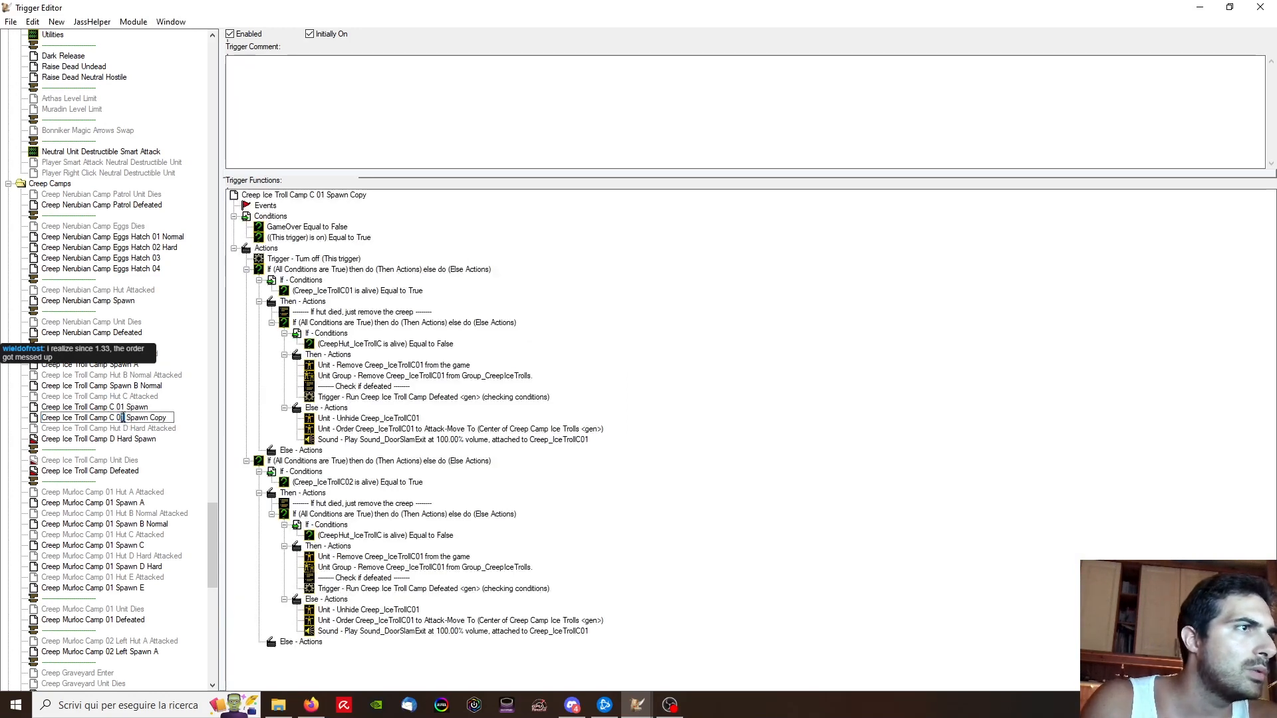
pyautogui.click(134, 397)
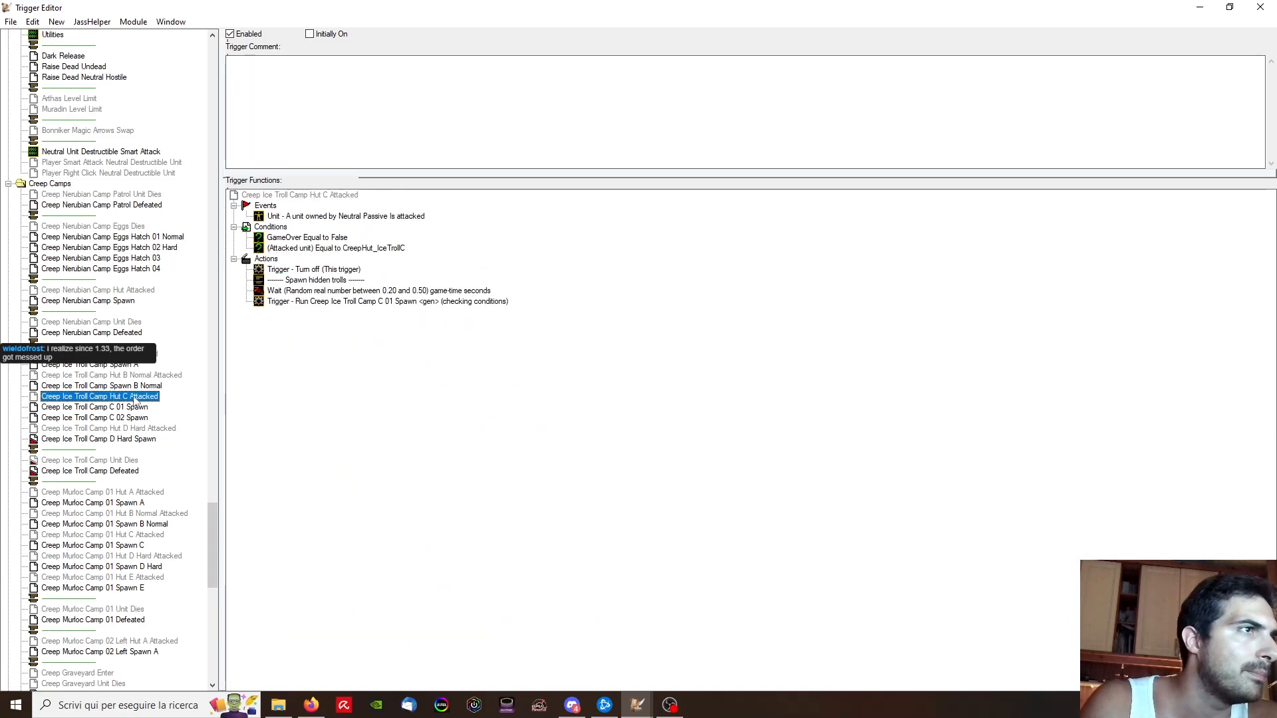
pyautogui.click(137, 406)
pyautogui.press('Up')
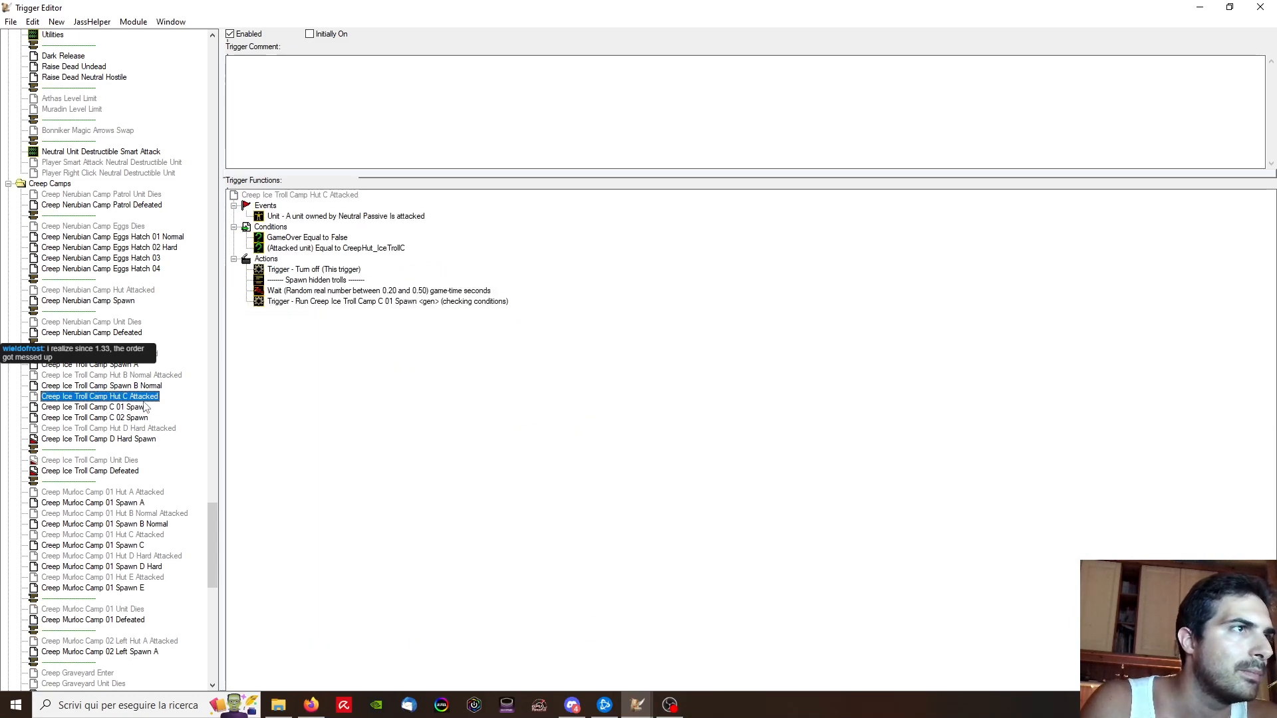
pyautogui.click(374, 291)
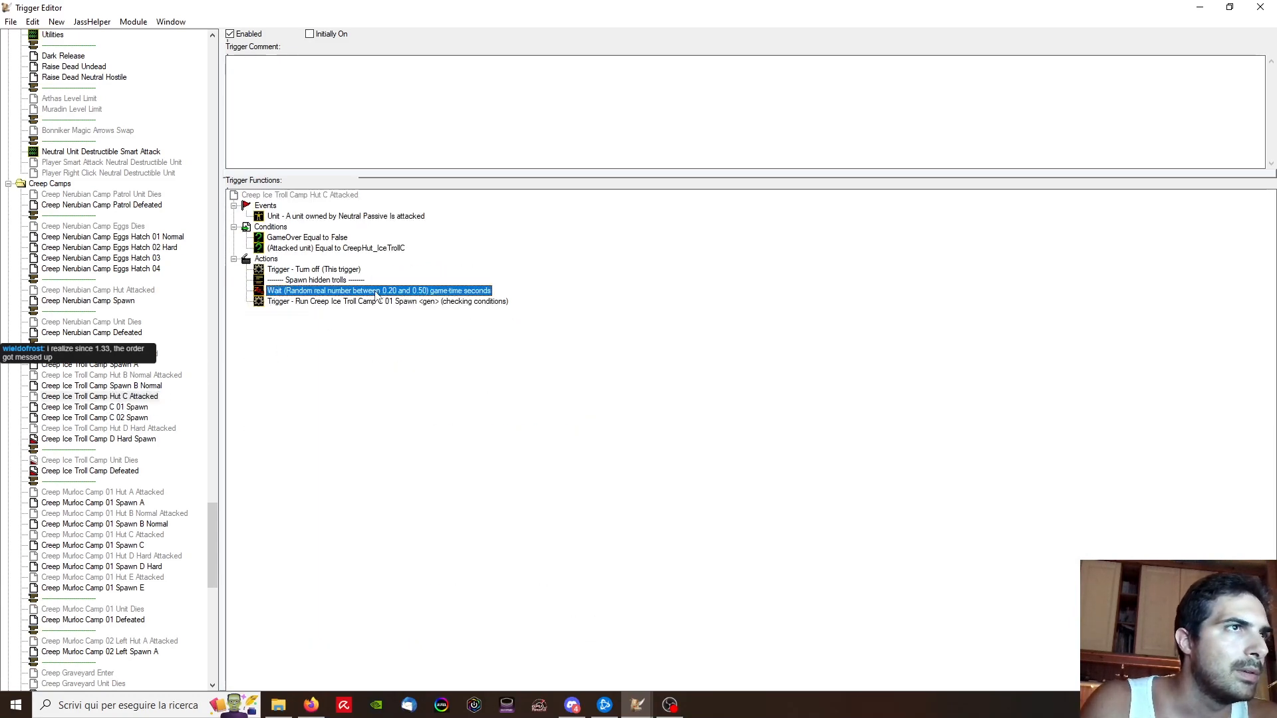
pyautogui.click(327, 303)
pyautogui.hotkey('ctrl', 'v')
pyautogui.doubleClick(342, 313)
pyautogui.click(793, 432)
pyautogui.press('Delete')
# Step: Copy the random 1.00 to 1.50 game-time wait action from the Creep Murloc Camp 01 Unit Dies trigger
pyautogui.click(122, 459)
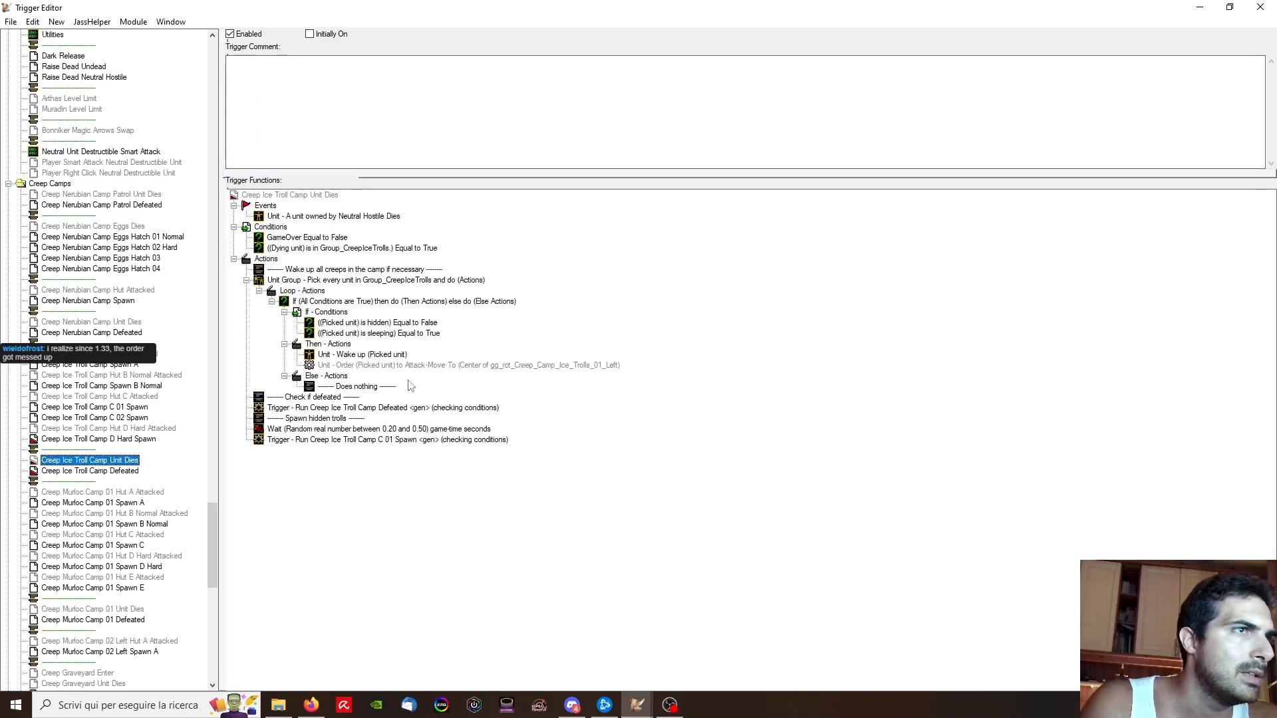
pyautogui.click(393, 429)
pyautogui.click(117, 440)
pyautogui.click(119, 430)
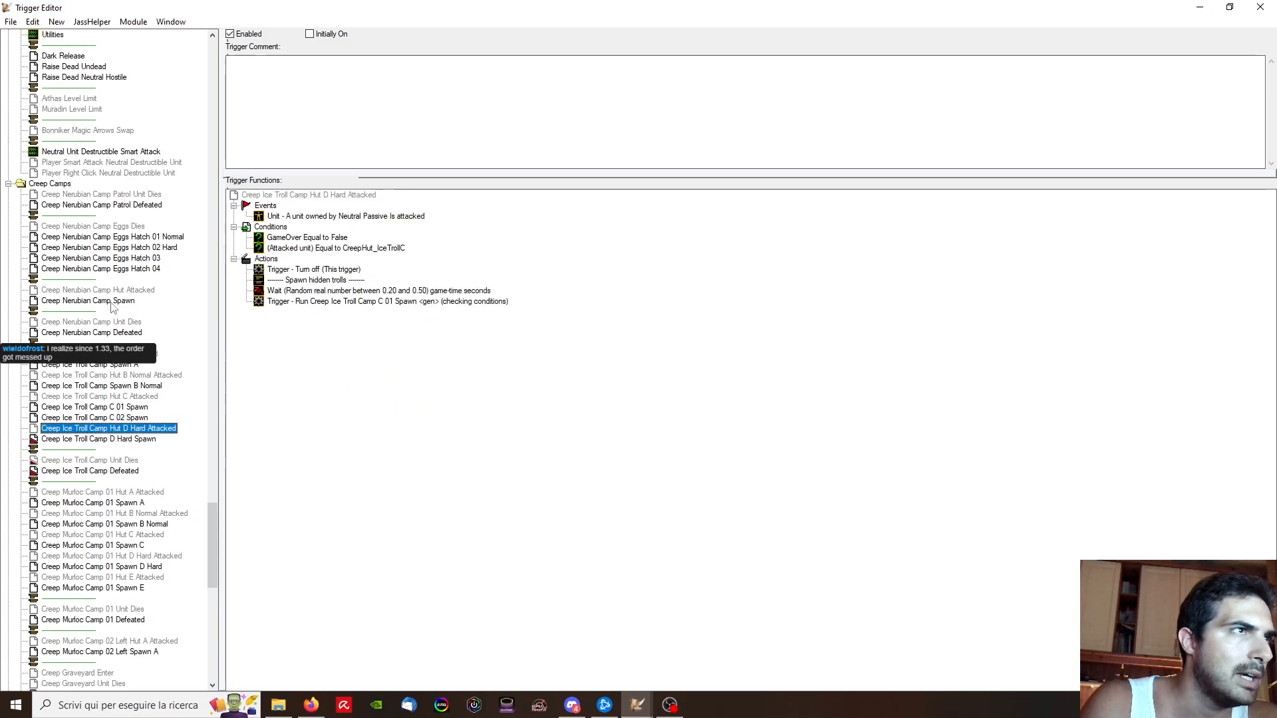
pyautogui.scroll(-2, 136, 346)
pyautogui.click(126, 429)
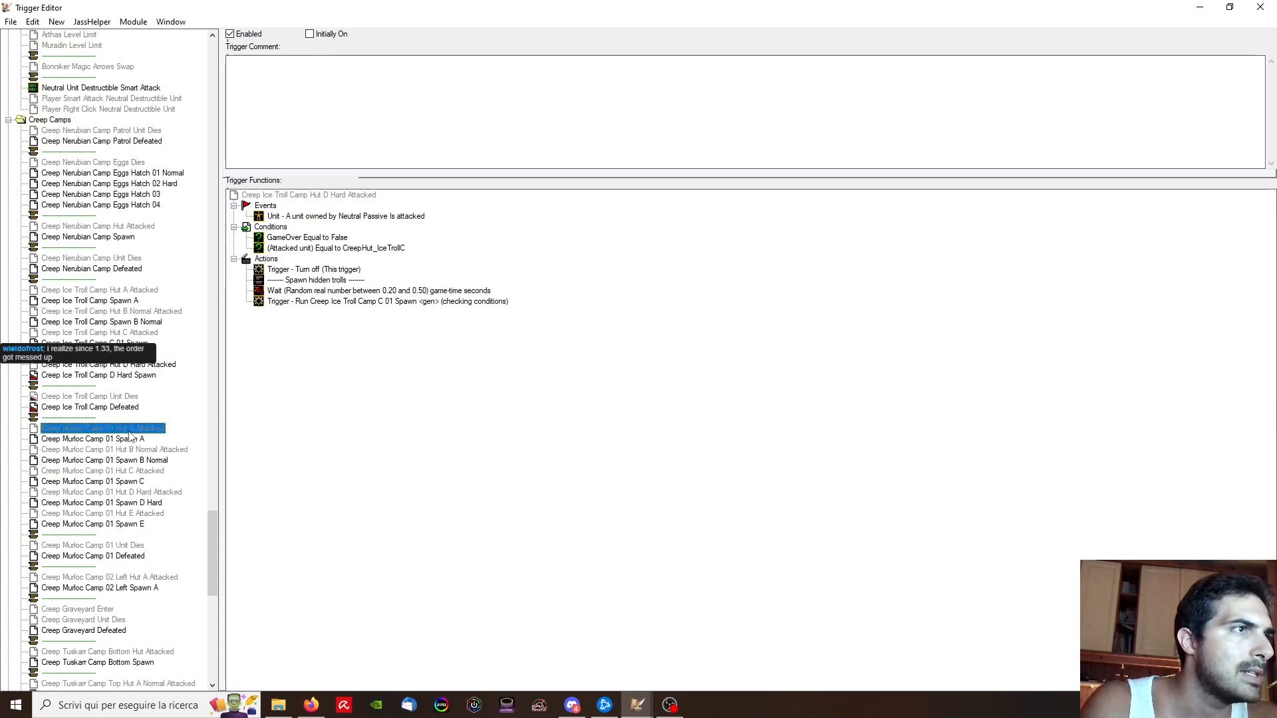
pyautogui.click(126, 545)
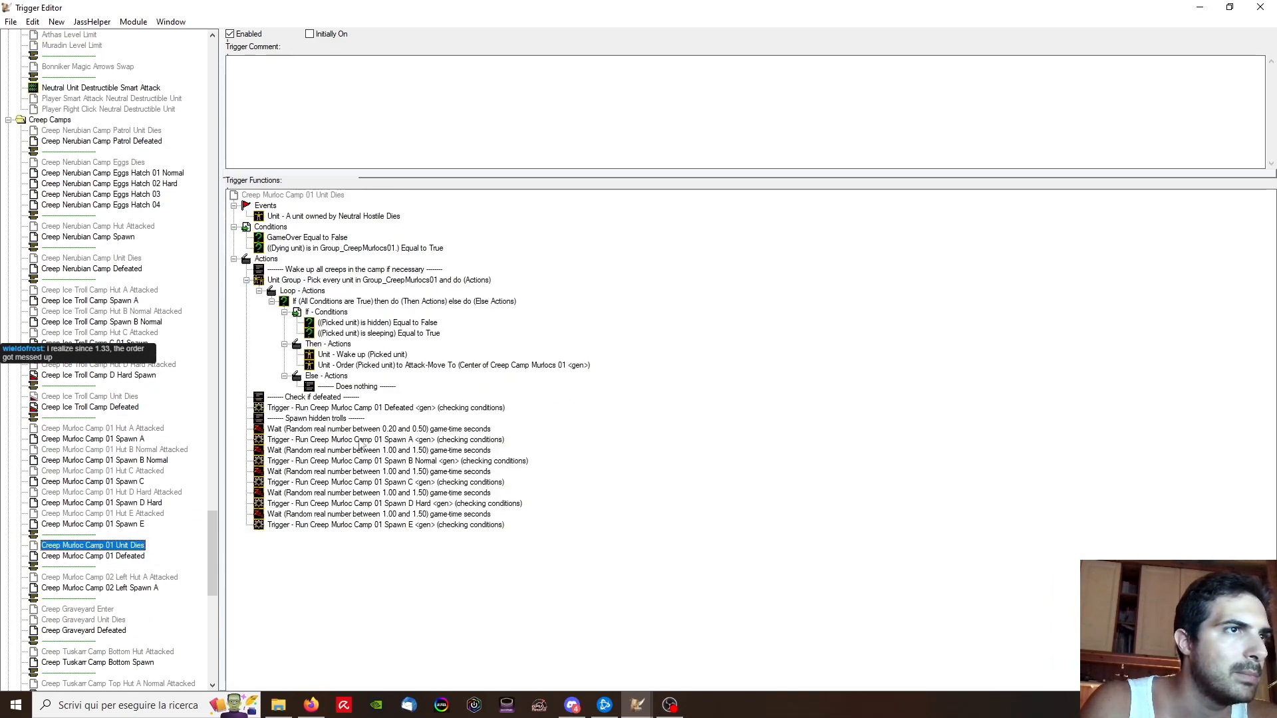
pyautogui.click(312, 451)
# Step: In Creep Ice Troll Camp Hut C Attacked, add the copied wait and a second Run trigger action after the existing C 01 Spawn run
pyautogui.click(125, 323)
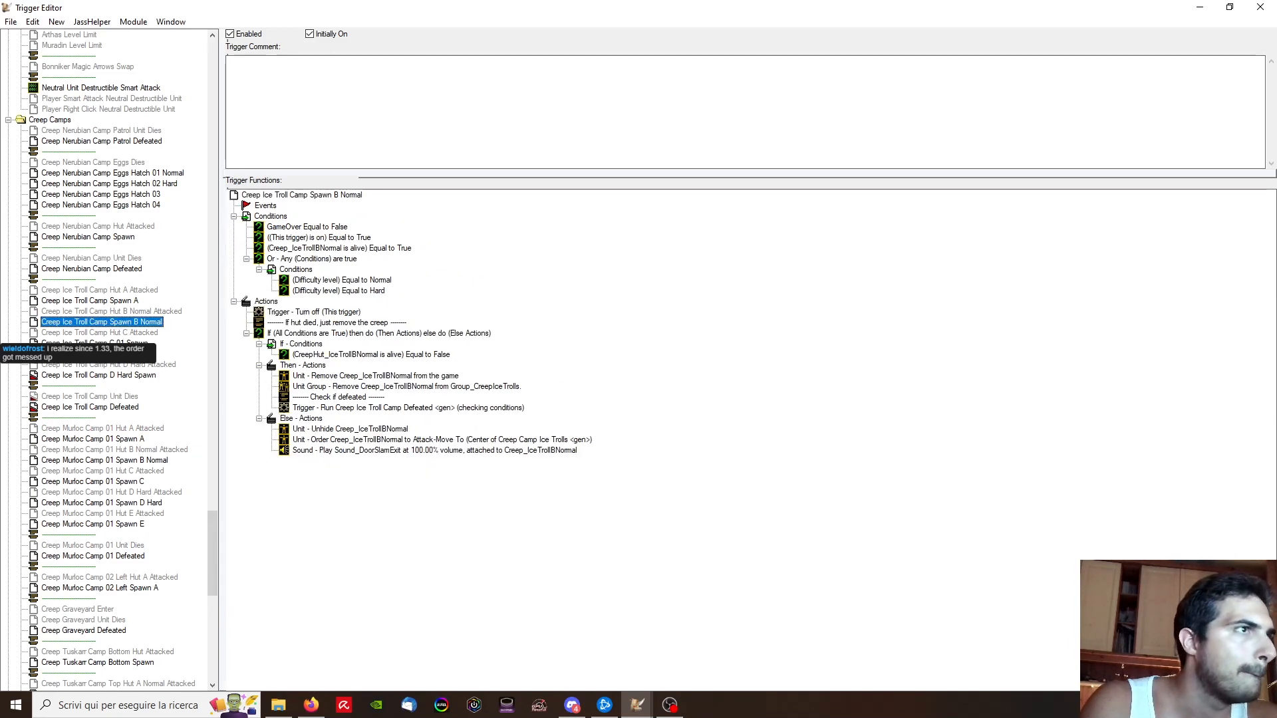
pyautogui.click(140, 333)
pyautogui.click(359, 304)
pyautogui.hotkey('ctrl', 'v')
pyautogui.click(368, 304)
pyautogui.hotkey('ctrl', 'c')
pyautogui.click(369, 314)
pyautogui.hotkey('ctrl', 'v')
pyautogui.doubleClick(363, 323)
pyautogui.click(565, 346)
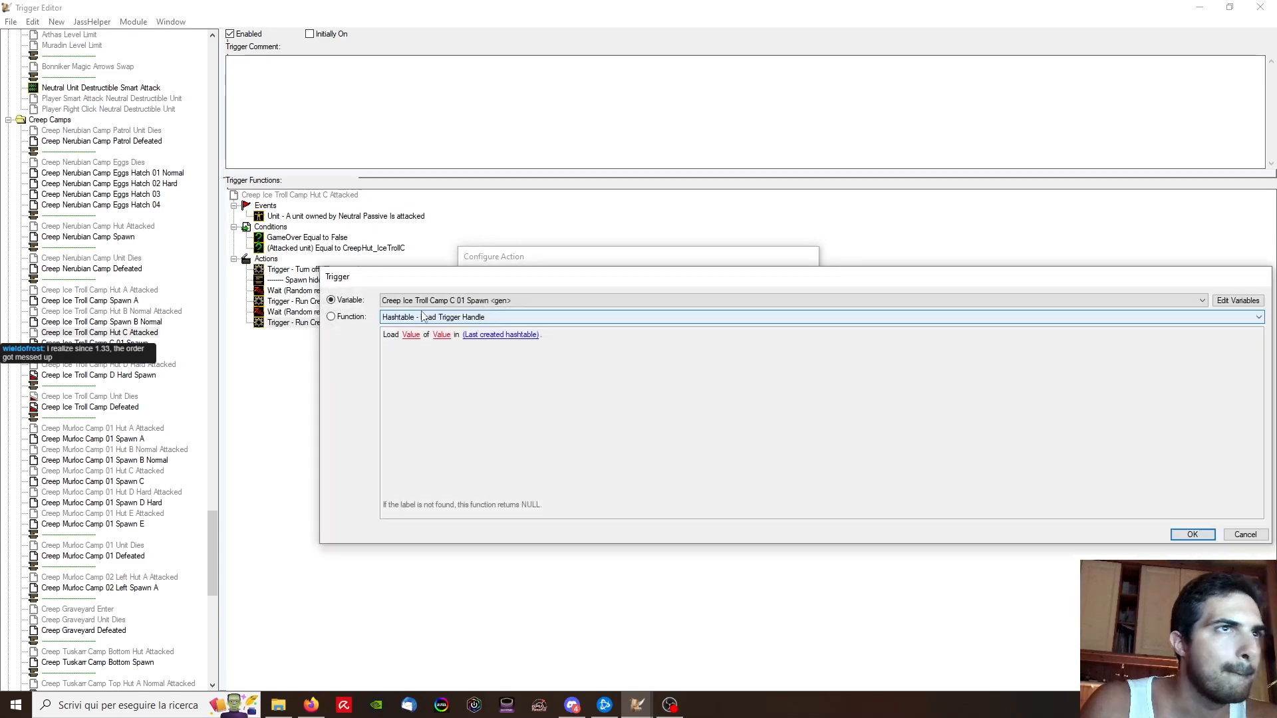
pyautogui.press('Return')
pyautogui.press('Return')
# Step: In Creep Ice Troll Camp C 02 Spawn, move the Creep_IceTrollC02 alive condition to the trigger's conditions and delete the first If/Then/Else block
pyautogui.click(132, 357)
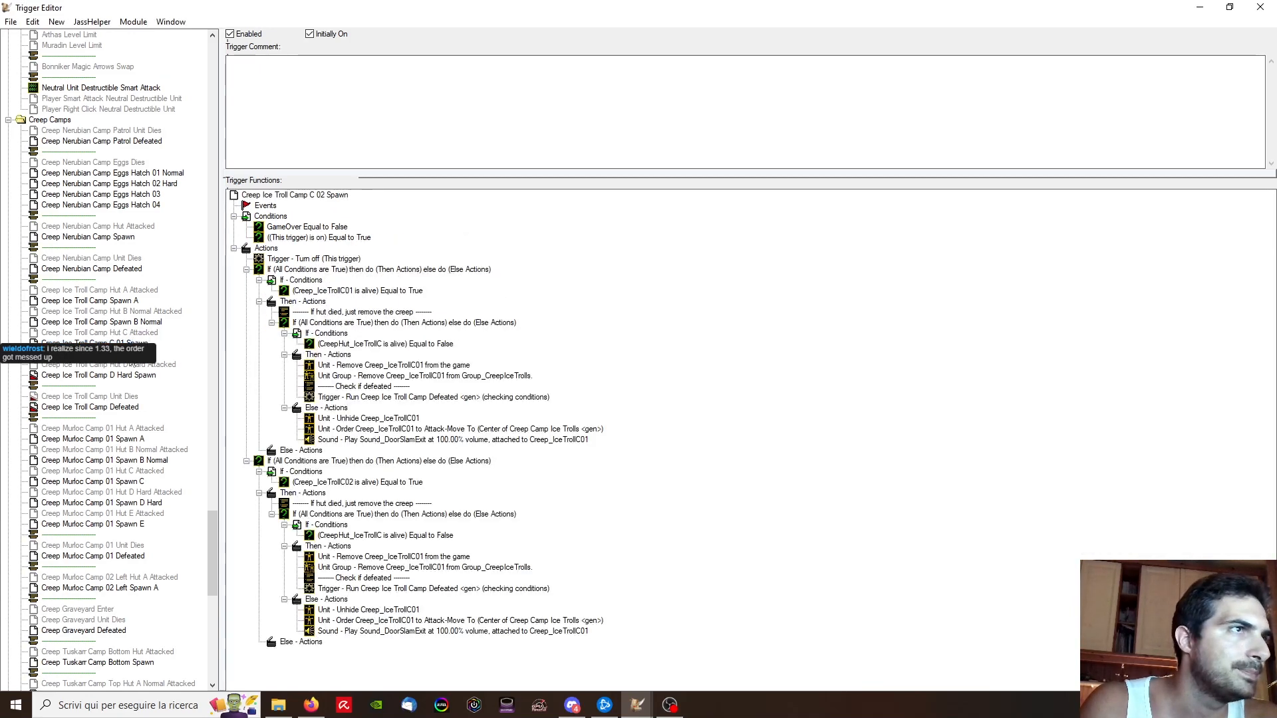
pyautogui.moveTo(353, 291); pyautogui.dragTo(324, 293)
pyautogui.moveTo(353, 483); pyautogui.dragTo(316, 250)
pyautogui.click(337, 280)
pyautogui.press('Delete')
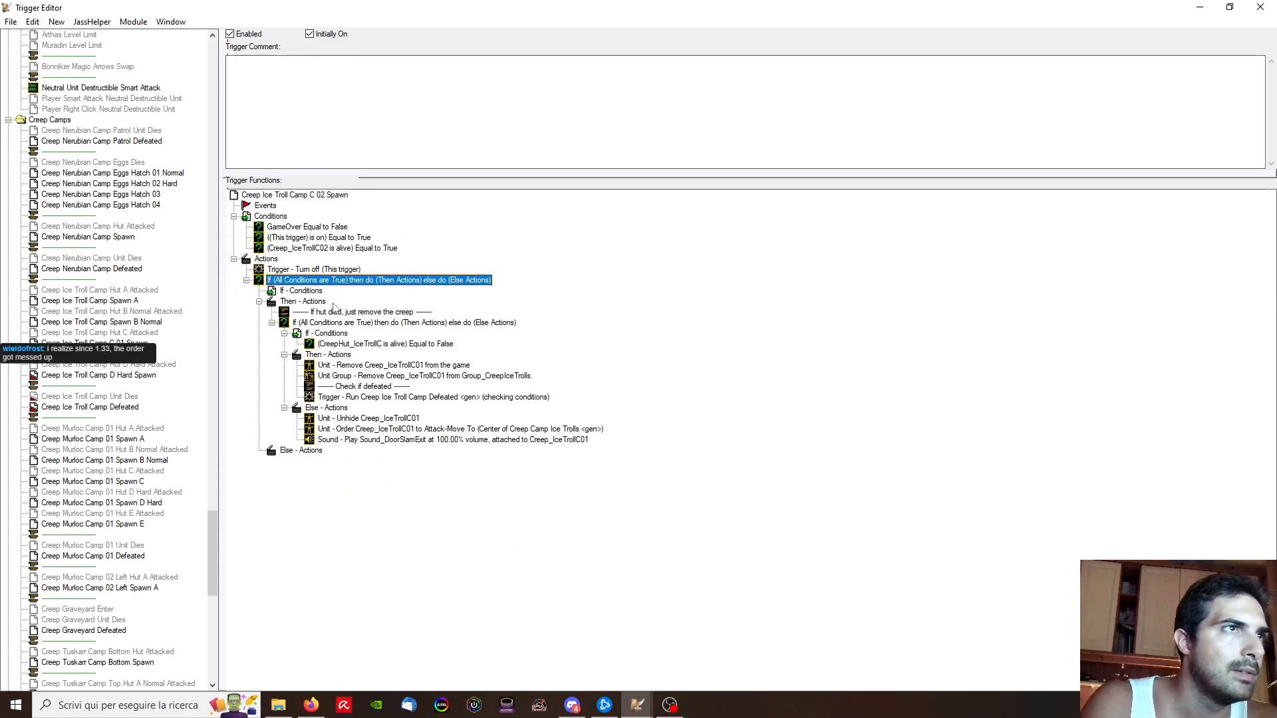
# Step: Move the hut-died comment and its If/Then/Else block directly after the turn-off action, and delete the emptied outer block
pyautogui.click(332, 312)
pyautogui.keyDown('shift'); pyautogui.click(338, 322); pyautogui.keyUp('shift')
pyautogui.moveTo(328, 311); pyautogui.dragTo(312, 272)
pyautogui.click(307, 418)
pyautogui.press('Delete')
# Step: Set the unit of the Unit - Remove action in the Then actions to Creep_IceTrollC02
pyautogui.doubleClick(366, 333)
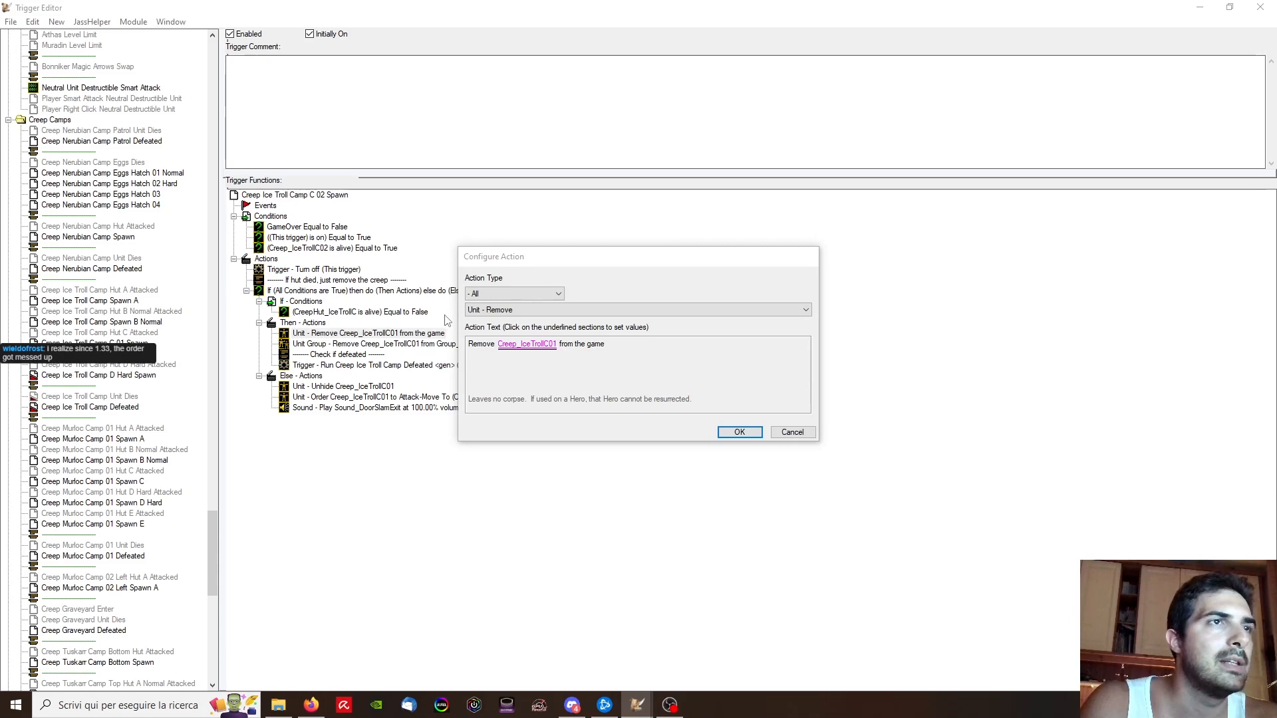
pyautogui.click(527, 344)
pyautogui.click(602, 317)
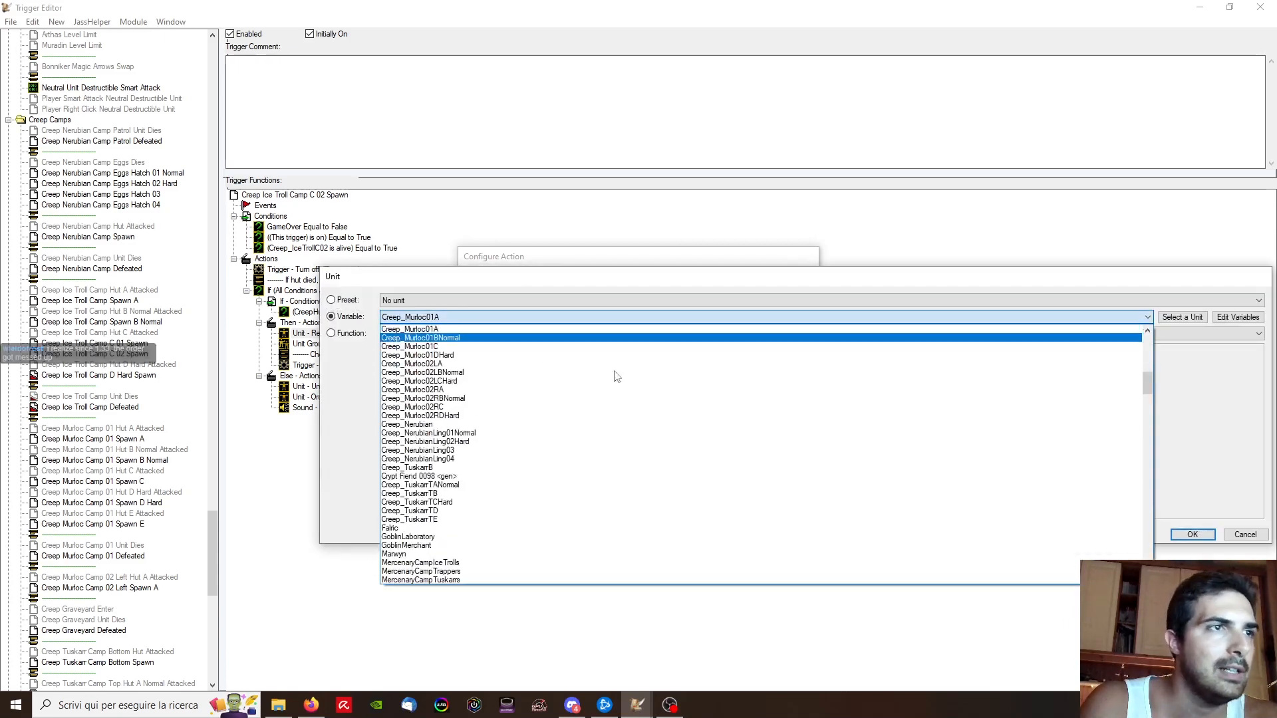
pyautogui.scroll(-20, 572, 412)
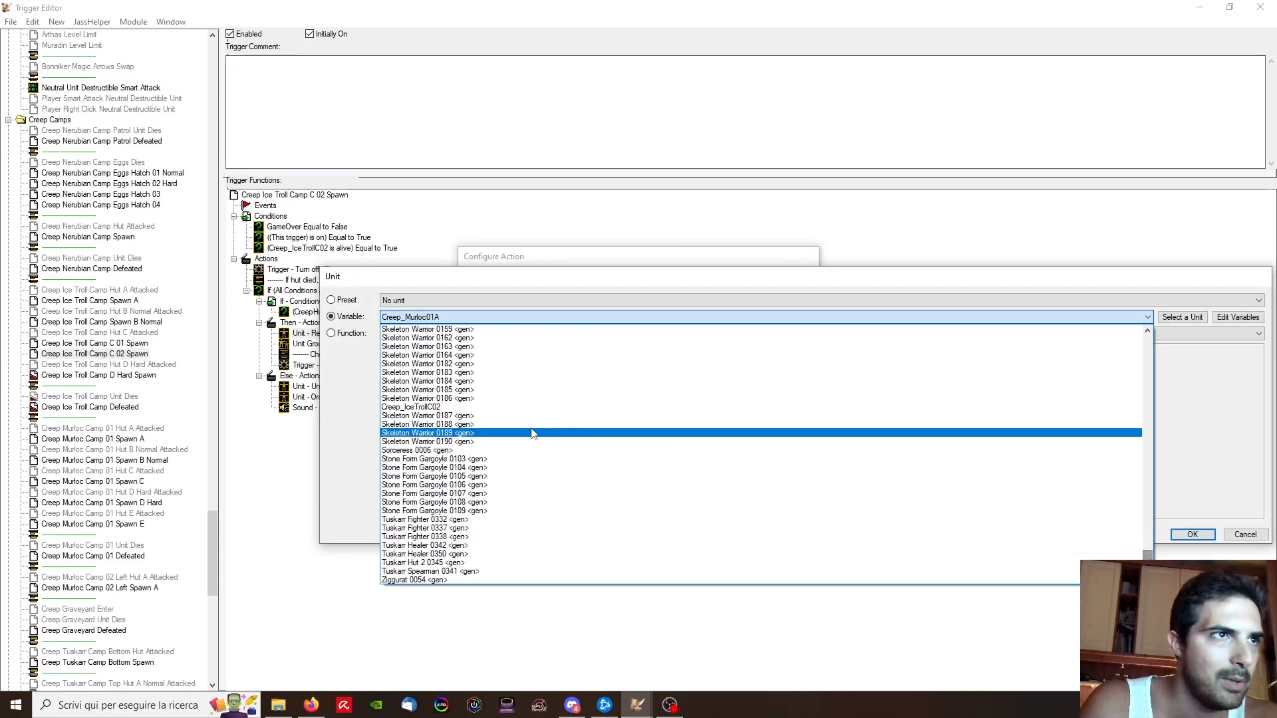
pyautogui.click(509, 407)
pyautogui.press('Return')
pyautogui.press('Return')
# Step: Change the unit removed from Group_CreepIceTrolls to Creep_IceTrollC02
pyautogui.doubleClick(449, 345)
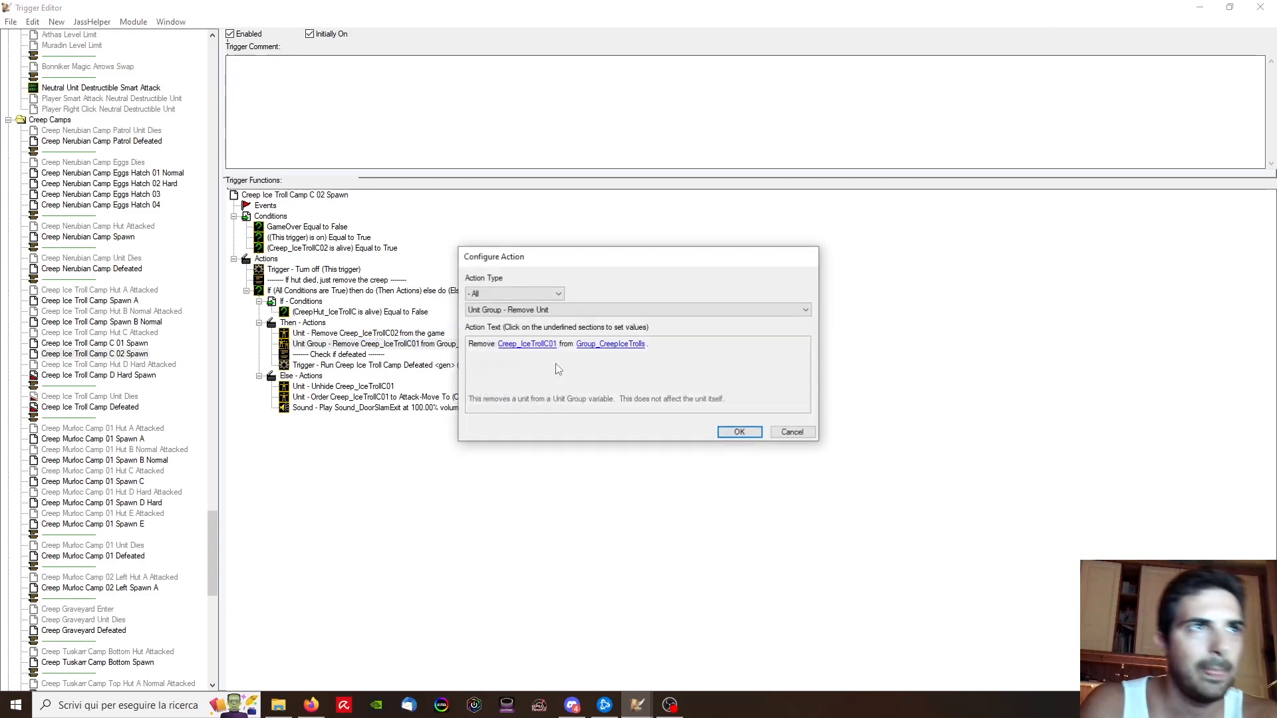
pyautogui.click(532, 346)
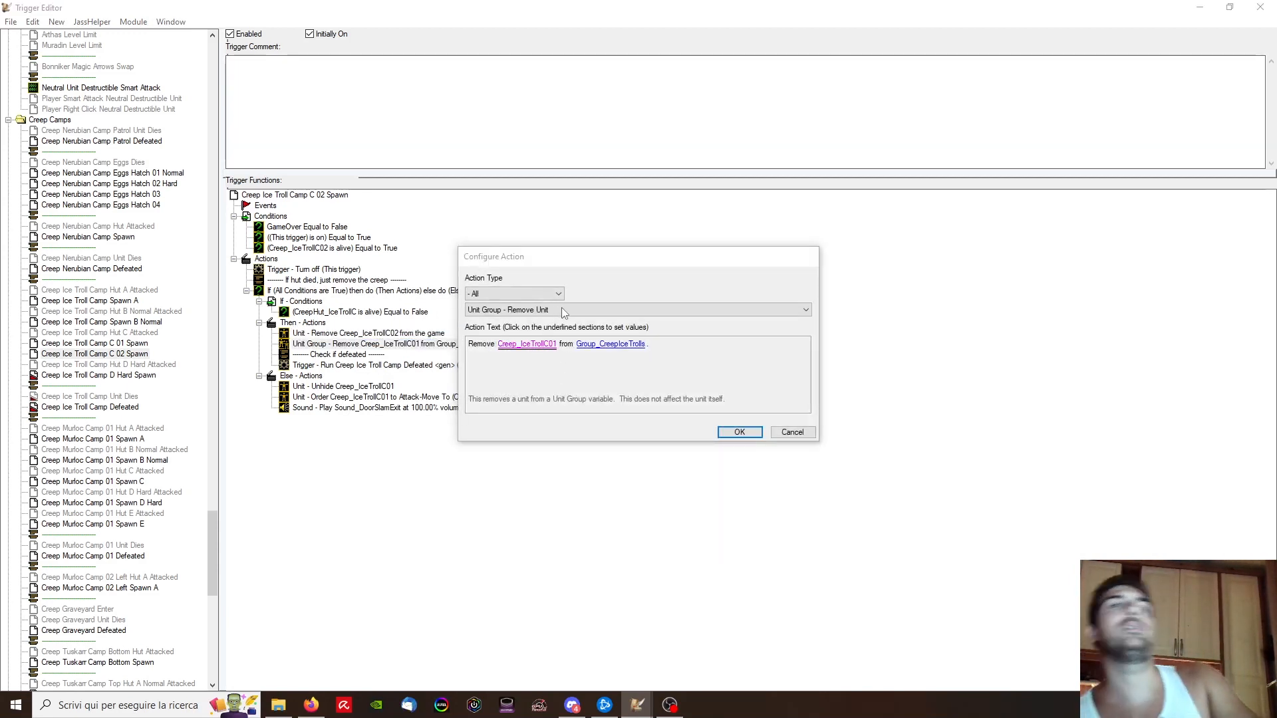
pyautogui.click(544, 301)
pyautogui.click(544, 312)
pyautogui.click(544, 317)
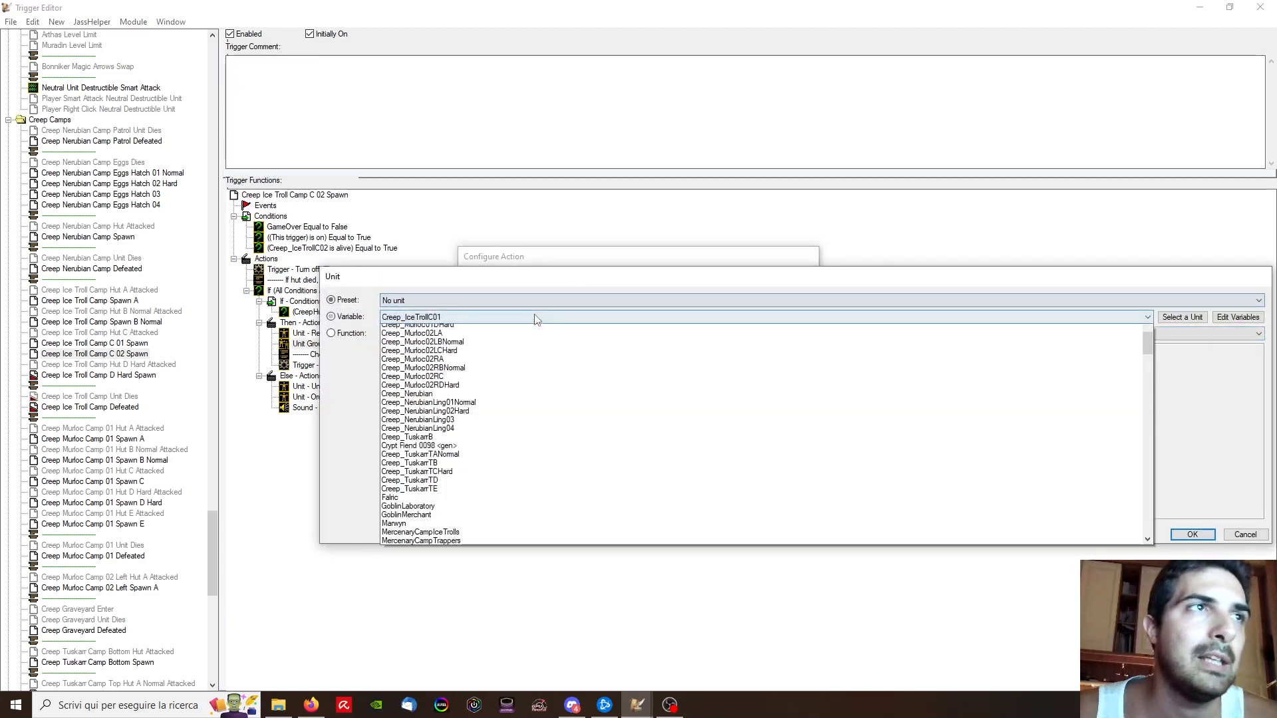
pyautogui.moveTo(1148, 387); pyautogui.dragTo(1148, 569)
pyautogui.click(430, 408)
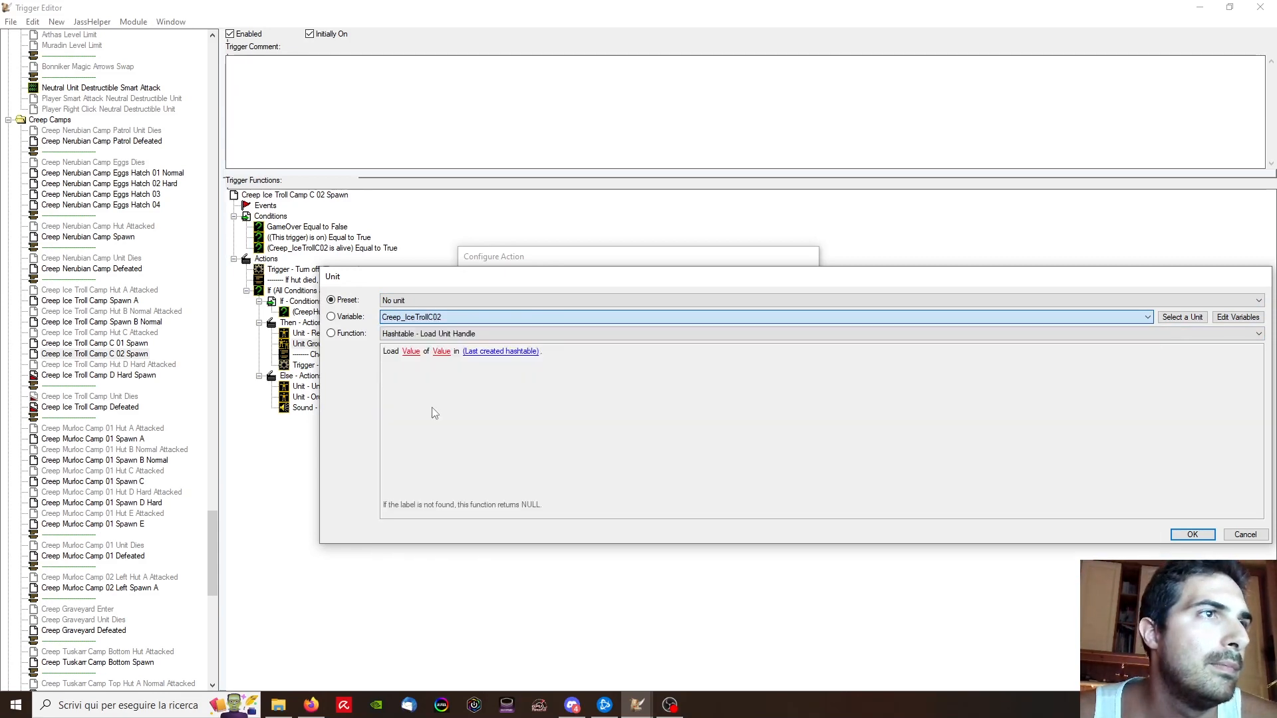
pyautogui.press('Return')
# Step: Set the unit of the Unit - Unhide action in the Else actions to Creep_IceTrollC02
pyautogui.doubleClick(359, 386)
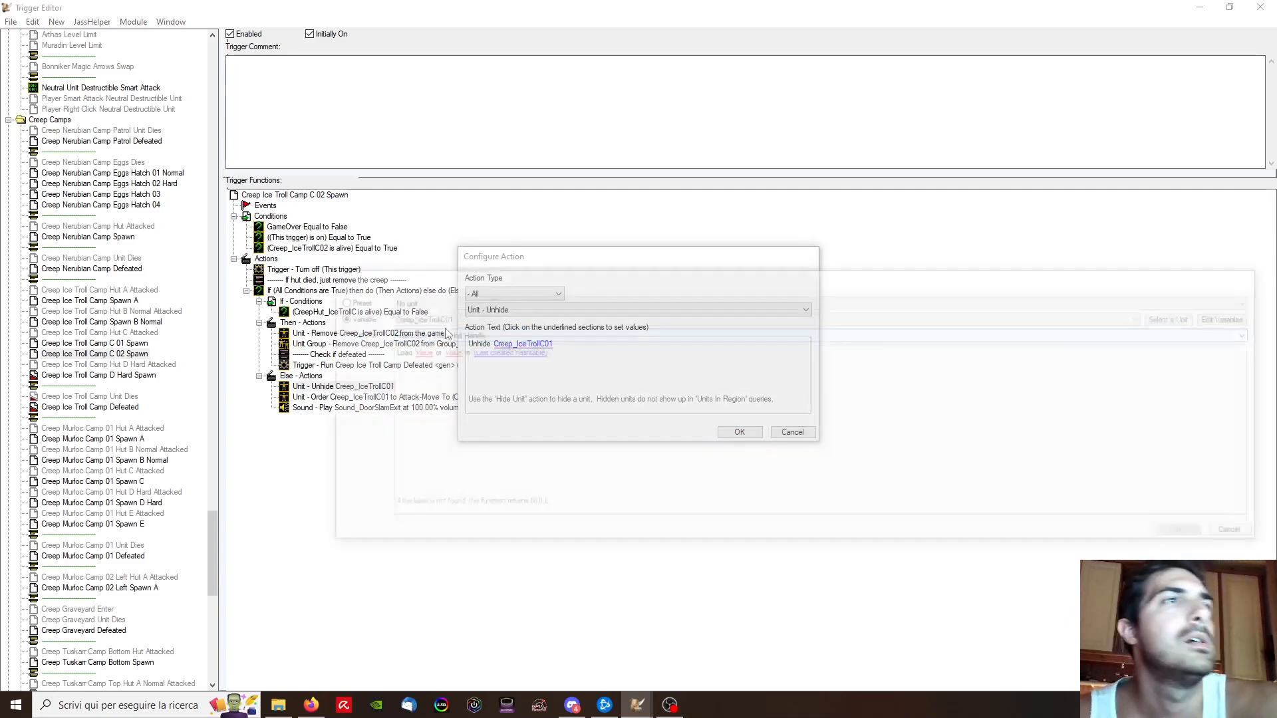
pyautogui.click(523, 343)
pyautogui.click(752, 318)
pyautogui.scroll(-10, 731, 426)
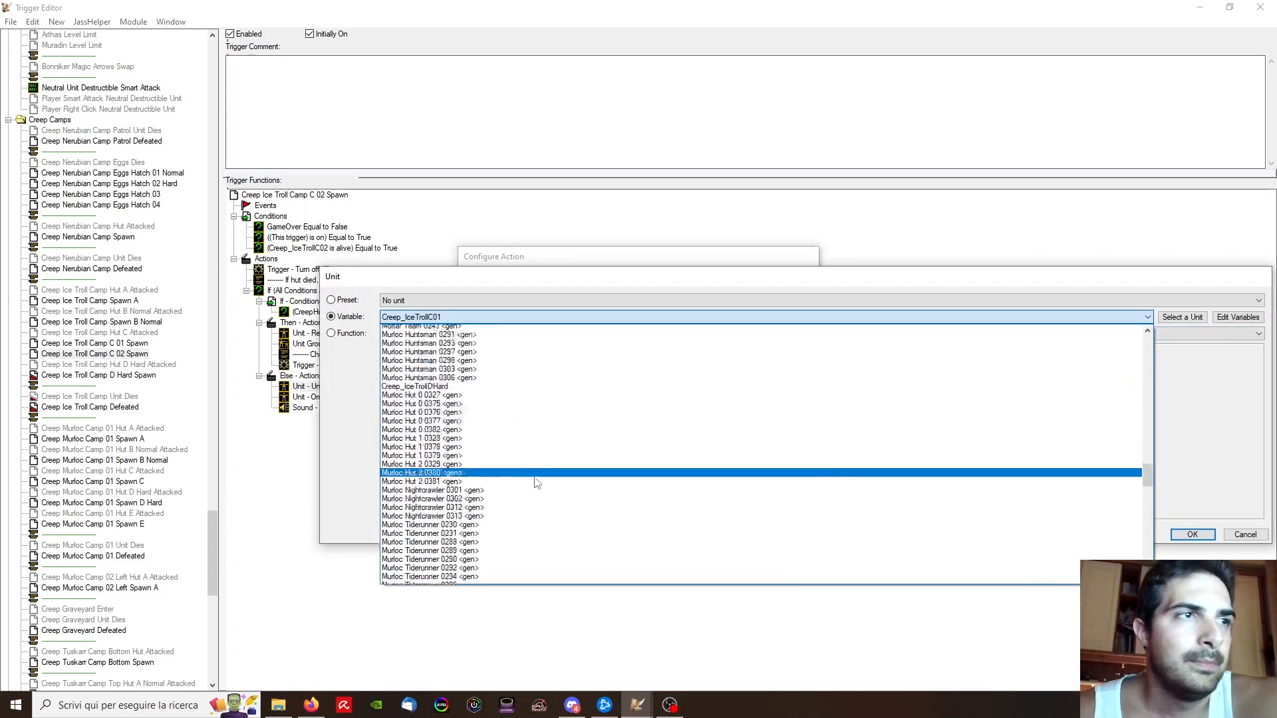
pyautogui.scroll(-15, 518, 486)
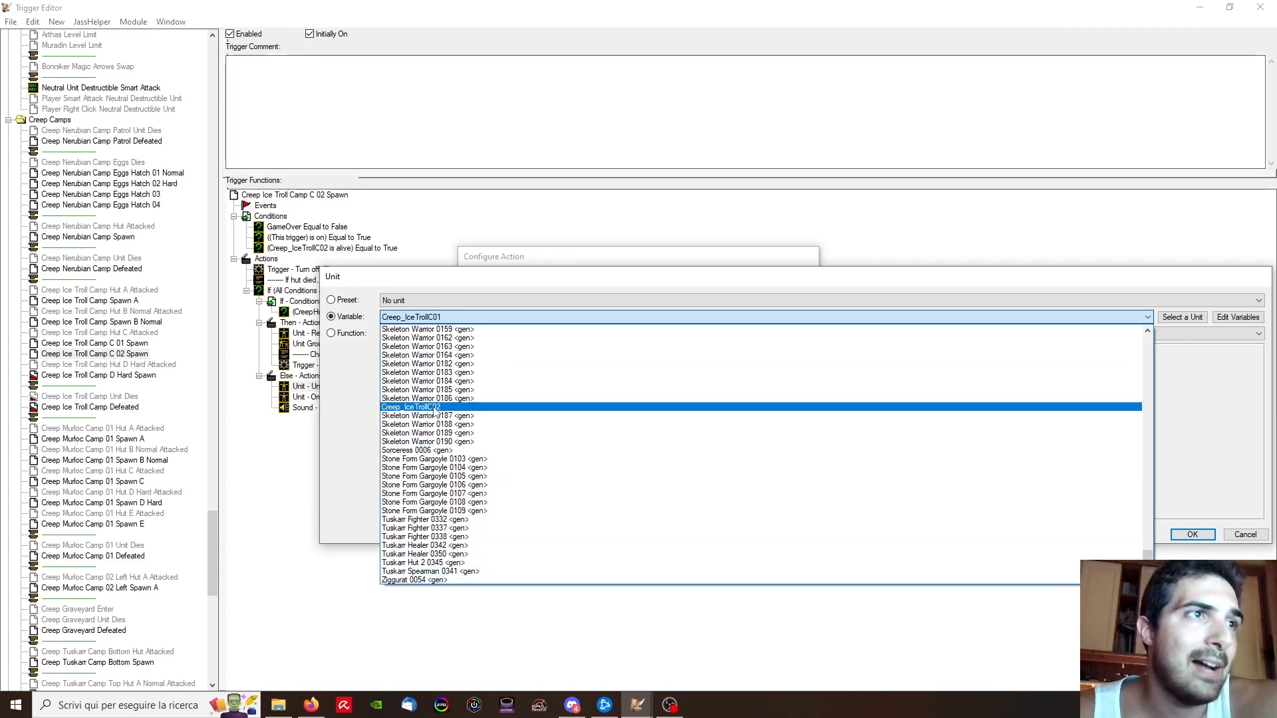
pyautogui.click(433, 408)
pyautogui.press('Return')
pyautogui.press('Return')
# Step: Set the unit receiving the Attack-Move To order in the Else actions to Creep_IceTrollC02
pyautogui.doubleClick(420, 397)
pyautogui.click(530, 347)
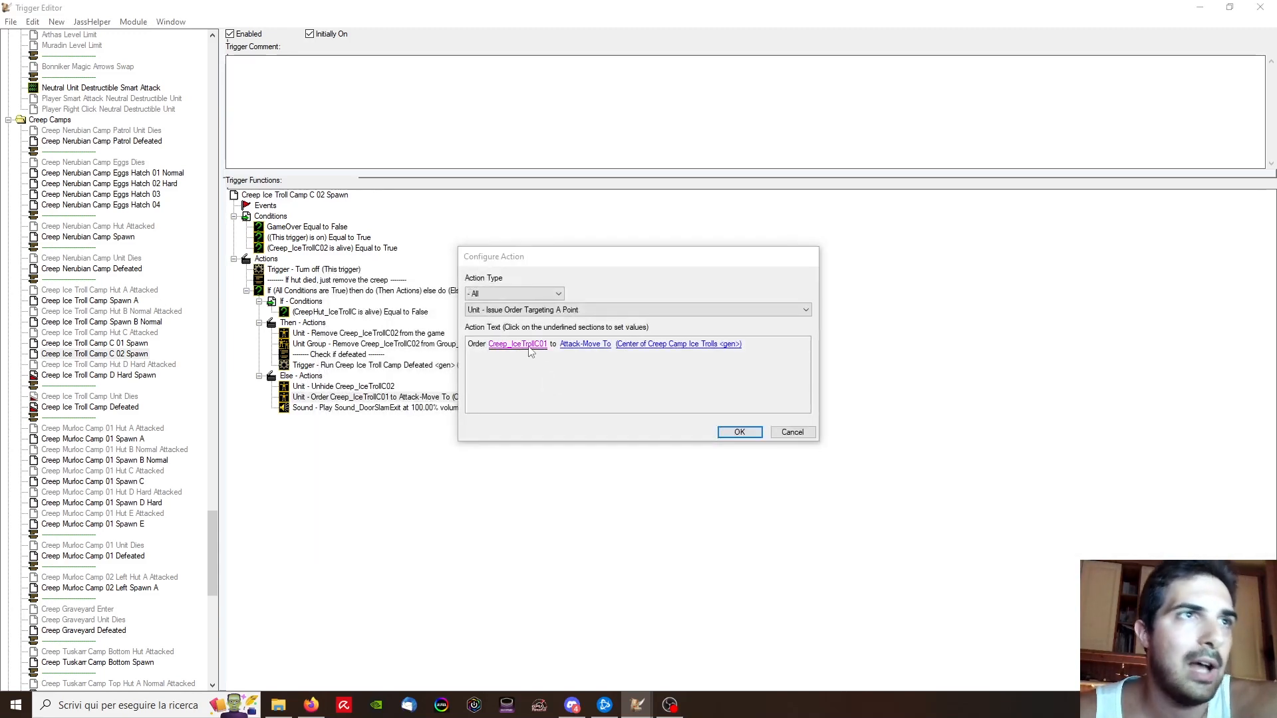
pyautogui.click(491, 319)
pyautogui.scroll(-8, 581, 458)
pyautogui.moveTo(1147, 410); pyautogui.dragTo(1147, 373)
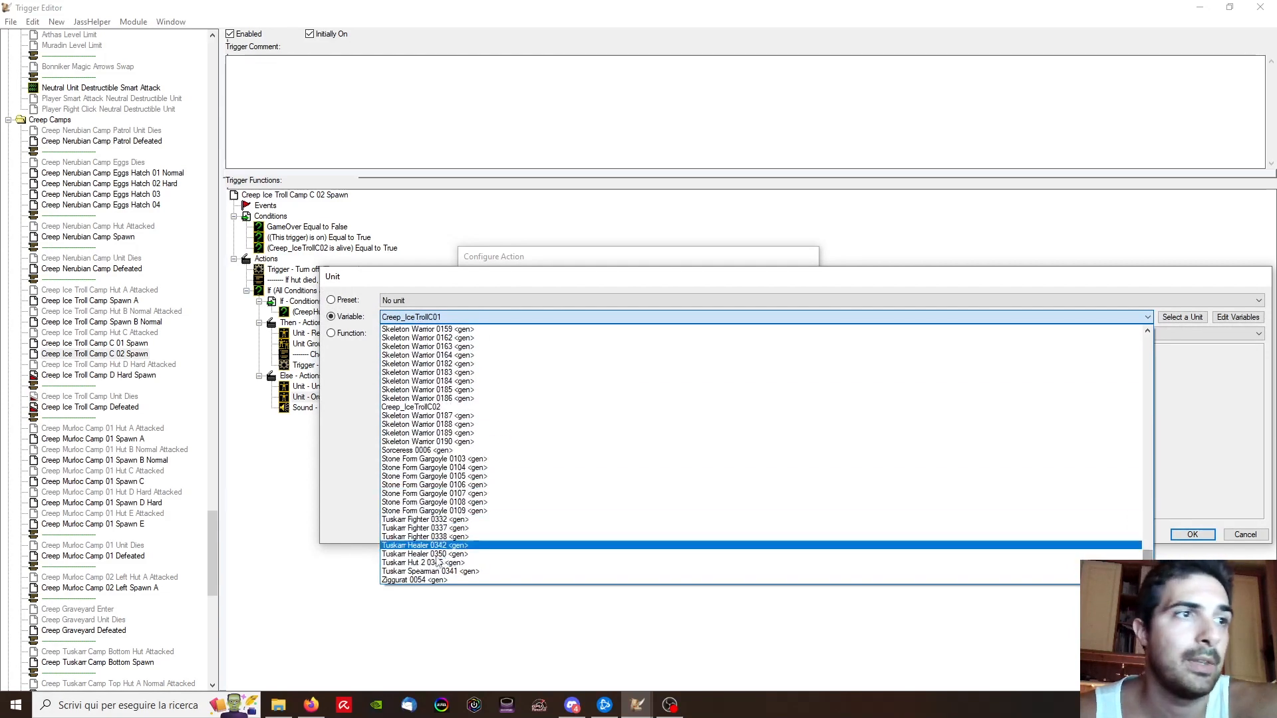
pyautogui.click(434, 412)
pyautogui.press('Return')
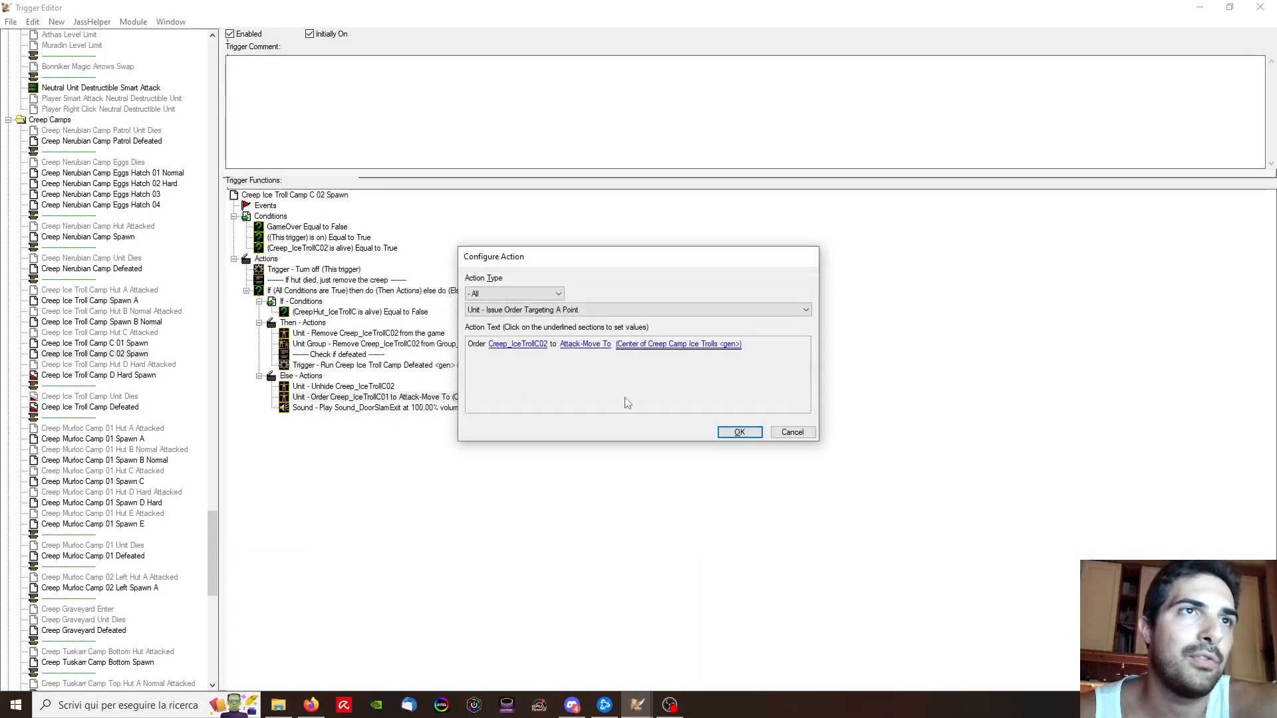
pyautogui.press('Return')
# Step: Attach the Sound_DoorSlamExit sound in the Else actions to Creep_IceTrollC02
pyautogui.doubleClick(542, 405)
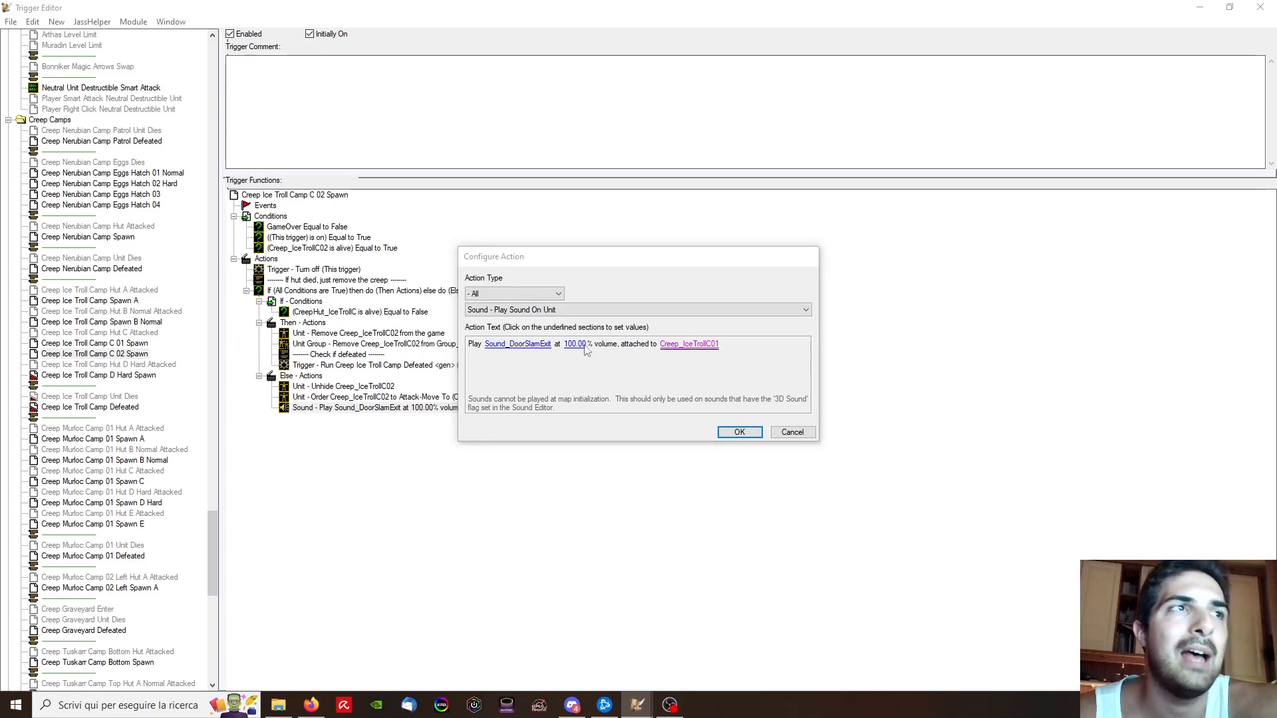
pyautogui.click(689, 343)
pyautogui.click(466, 318)
pyautogui.scroll(-10, 473, 520)
pyautogui.scroll(-10, 473, 521)
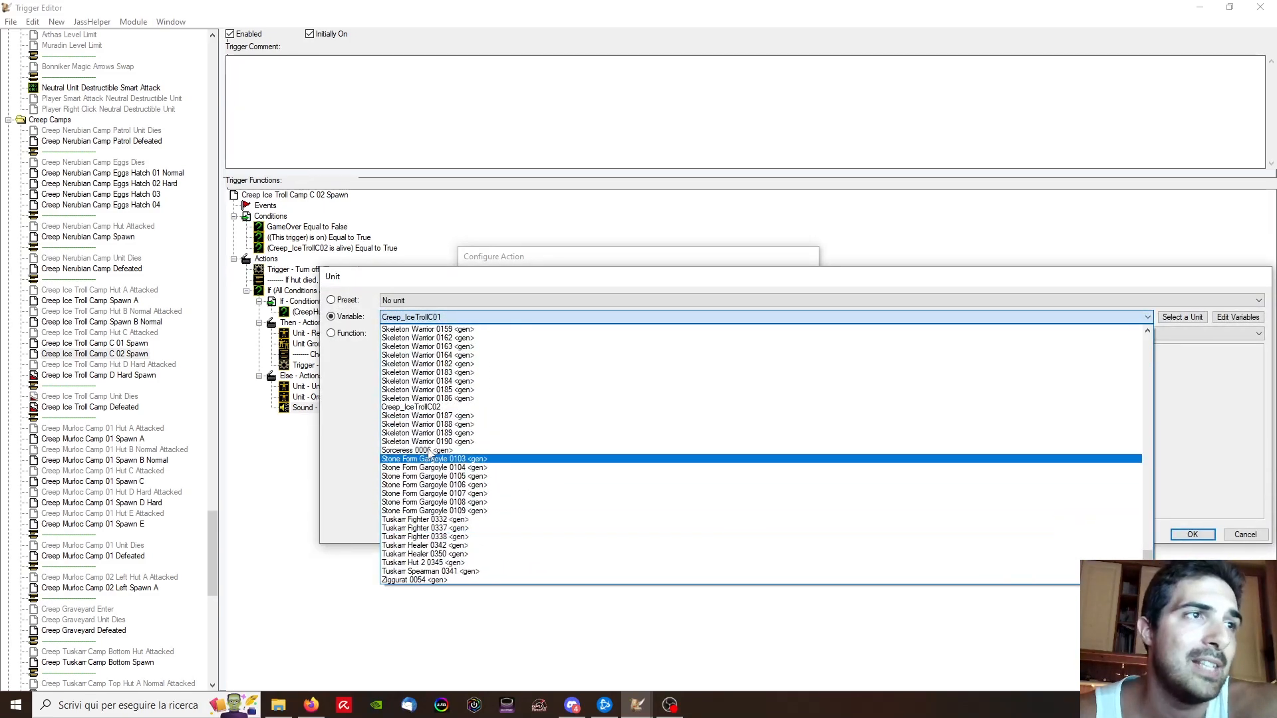
pyautogui.click(465, 405)
pyautogui.press('Return')
pyautogui.press('Return')
# Step: In Creep Ice Troll Camp C 01 Spawn, delete the second outer If/Then/Else block that checks Creep_IceTrollC02
pyautogui.click(140, 343)
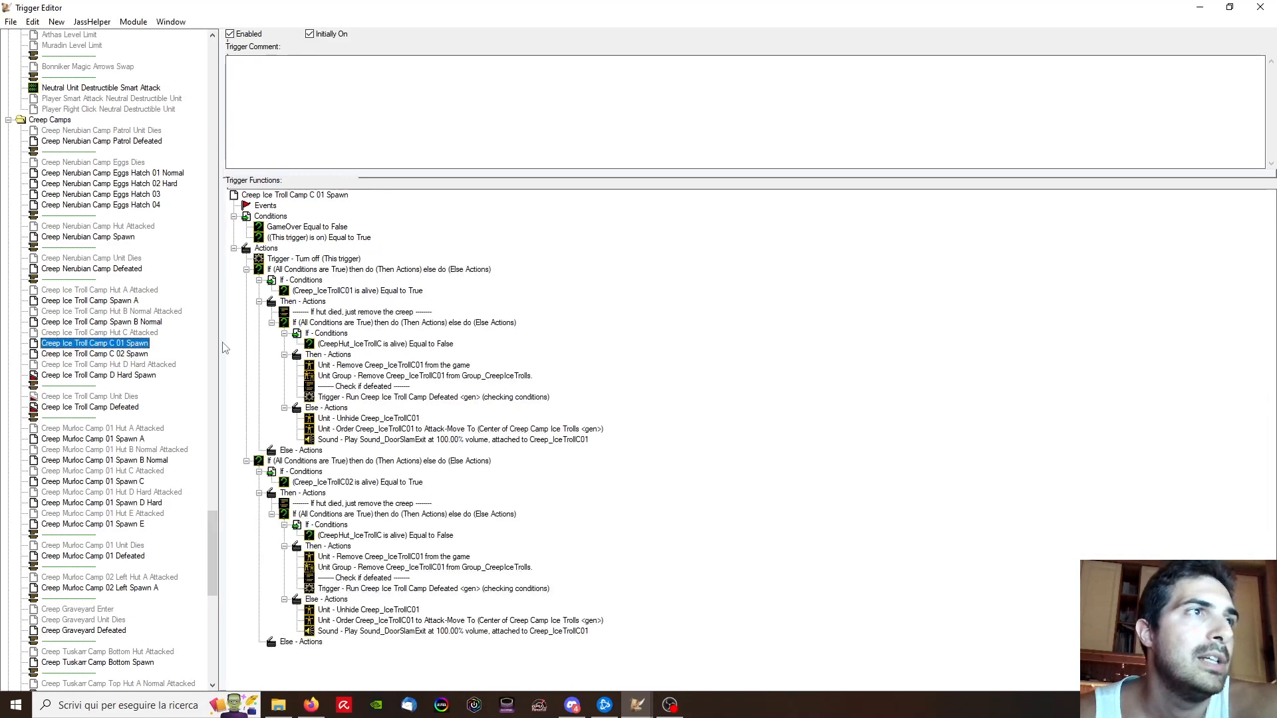
pyautogui.click(369, 460)
pyautogui.press('Delete')
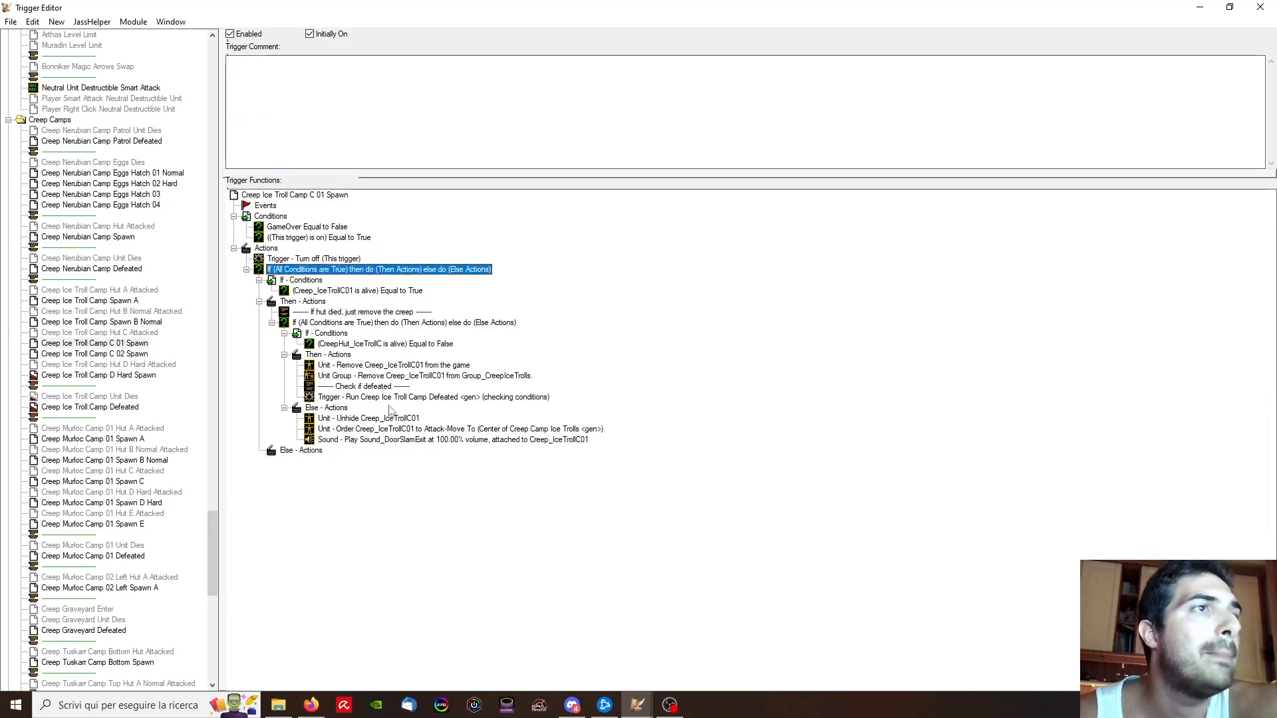
# Step: Move the Creep_IceTrollC01 alive check to the trigger's conditions and the hut-died comment and block out of the outer If/Then/Else, deleting that outer block
pyautogui.click(366, 314)
pyautogui.click(363, 292)
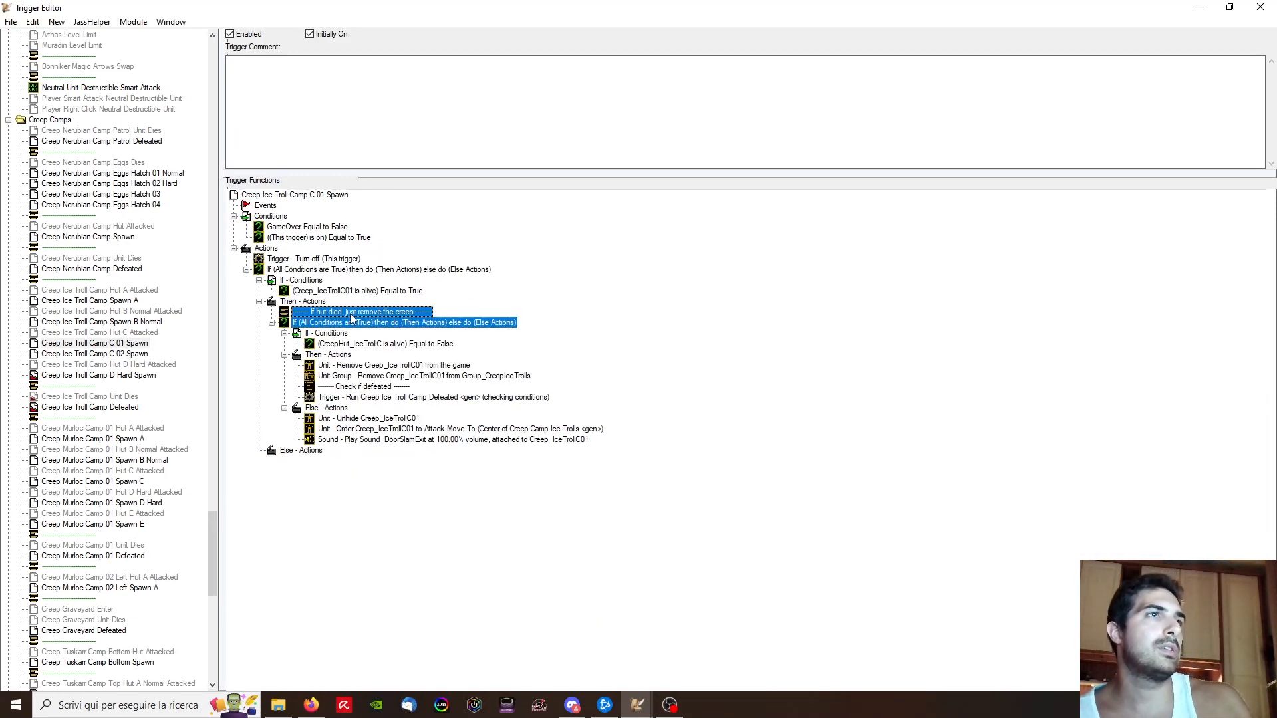
pyautogui.moveTo(268, 255); pyautogui.dragTo(314, 242)
pyautogui.click(342, 418)
pyautogui.press('Delete')
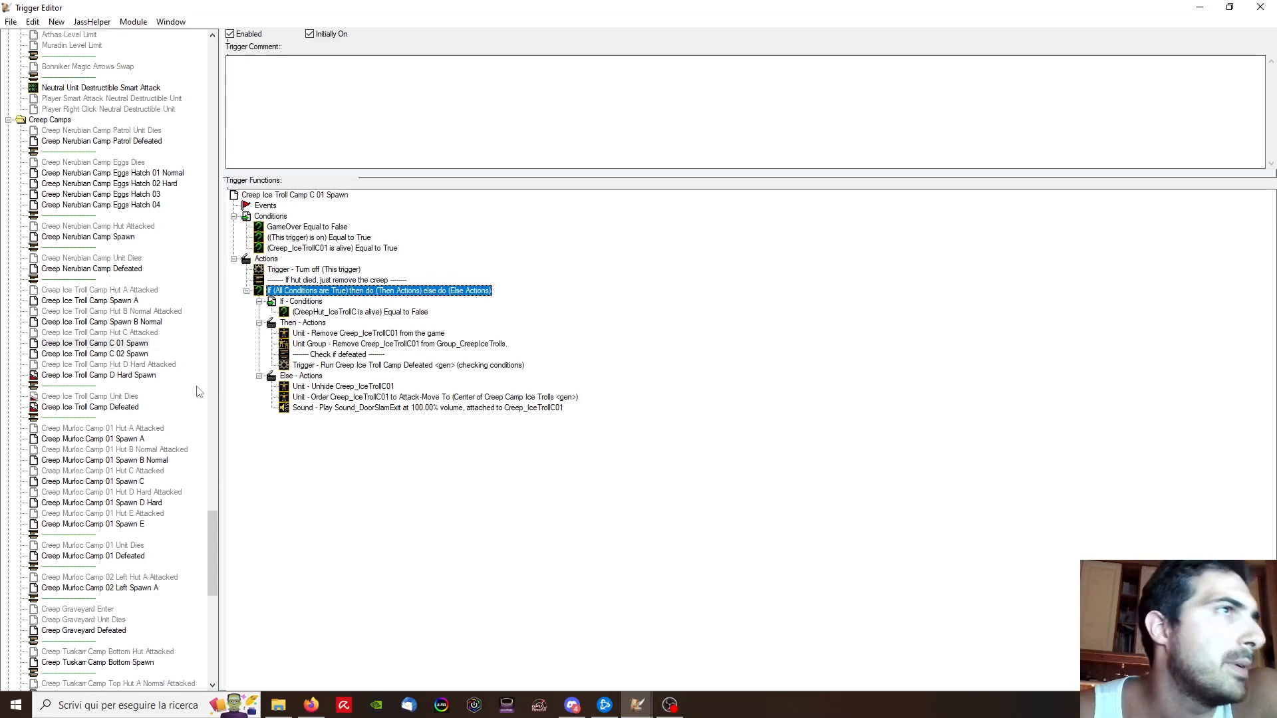
# Step: Compare the conditions and actions of the ice troll camp spawn triggers B Normal, C 01 and C 02
pyautogui.click(109, 350)
pyautogui.click(115, 342)
pyautogui.click(117, 335)
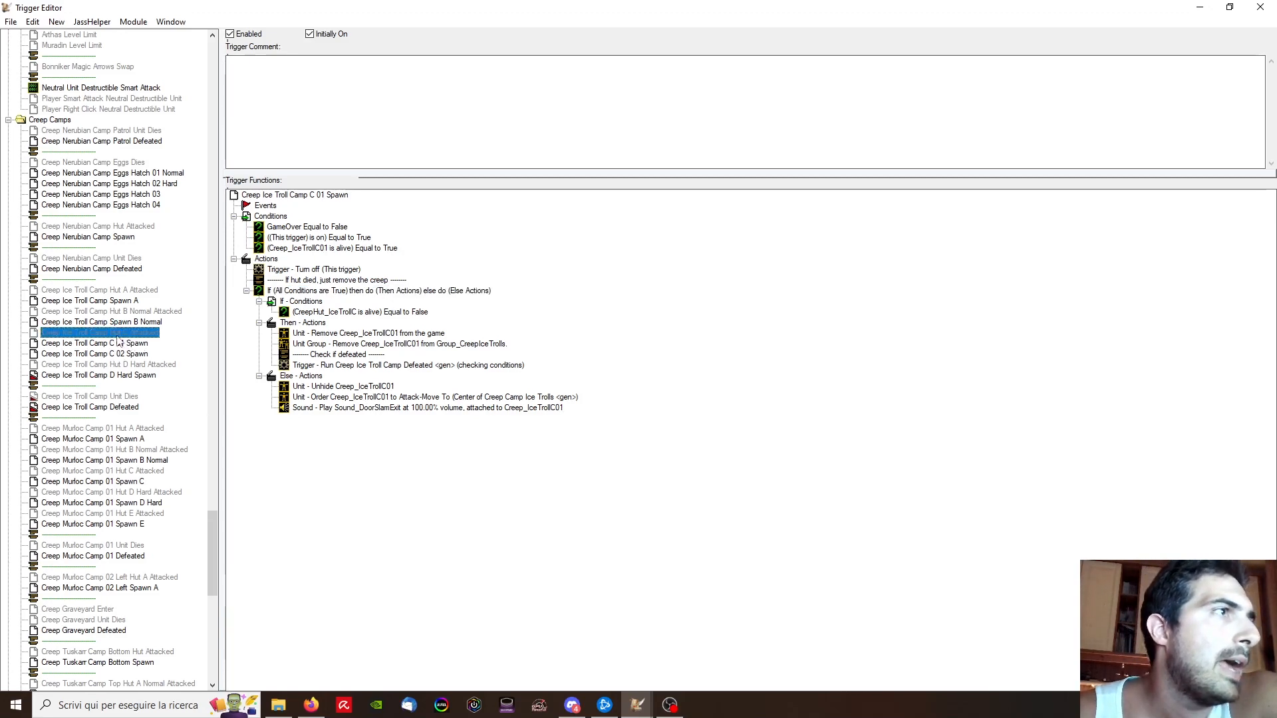
pyautogui.click(141, 323)
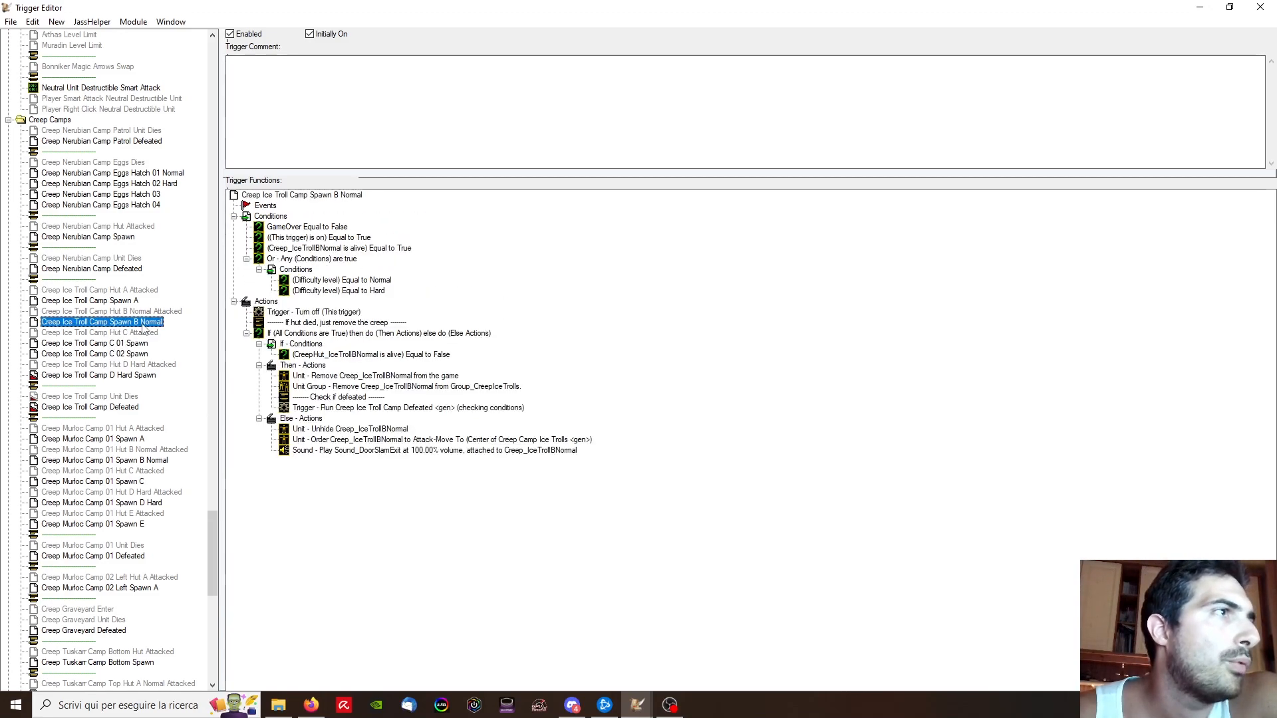
pyautogui.click(133, 343)
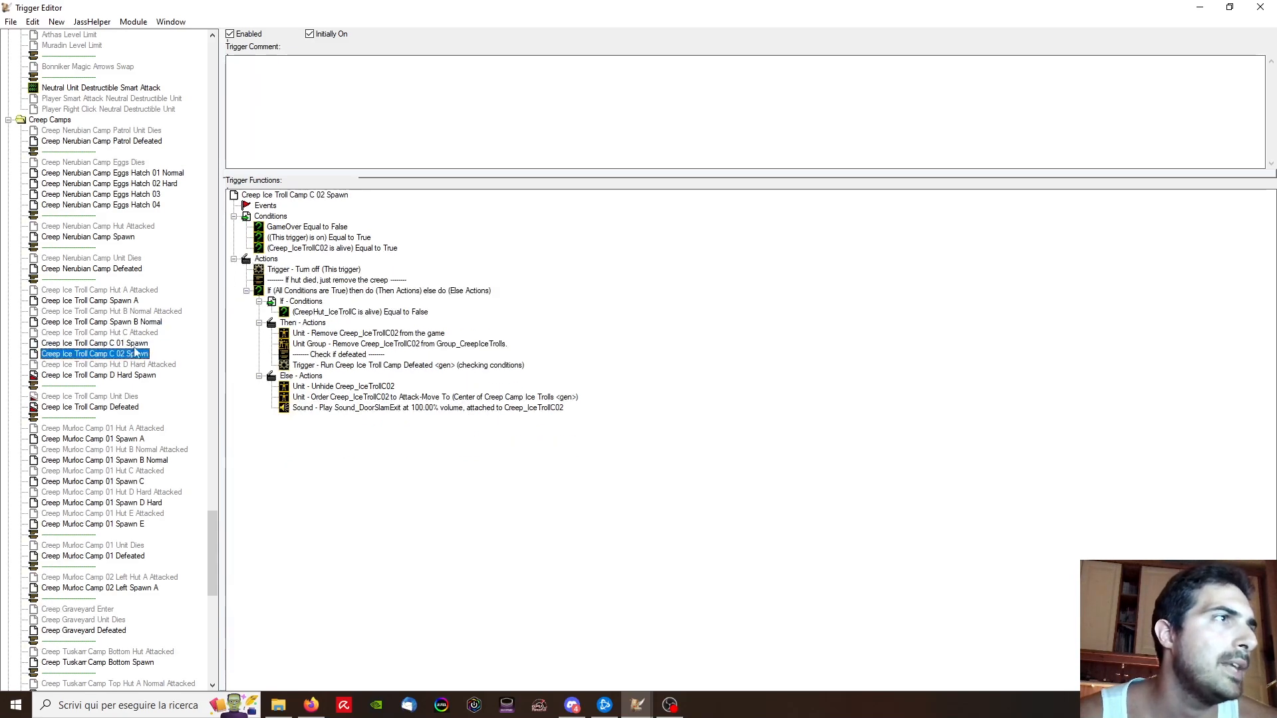
pyautogui.click(138, 354)
pyautogui.click(136, 332)
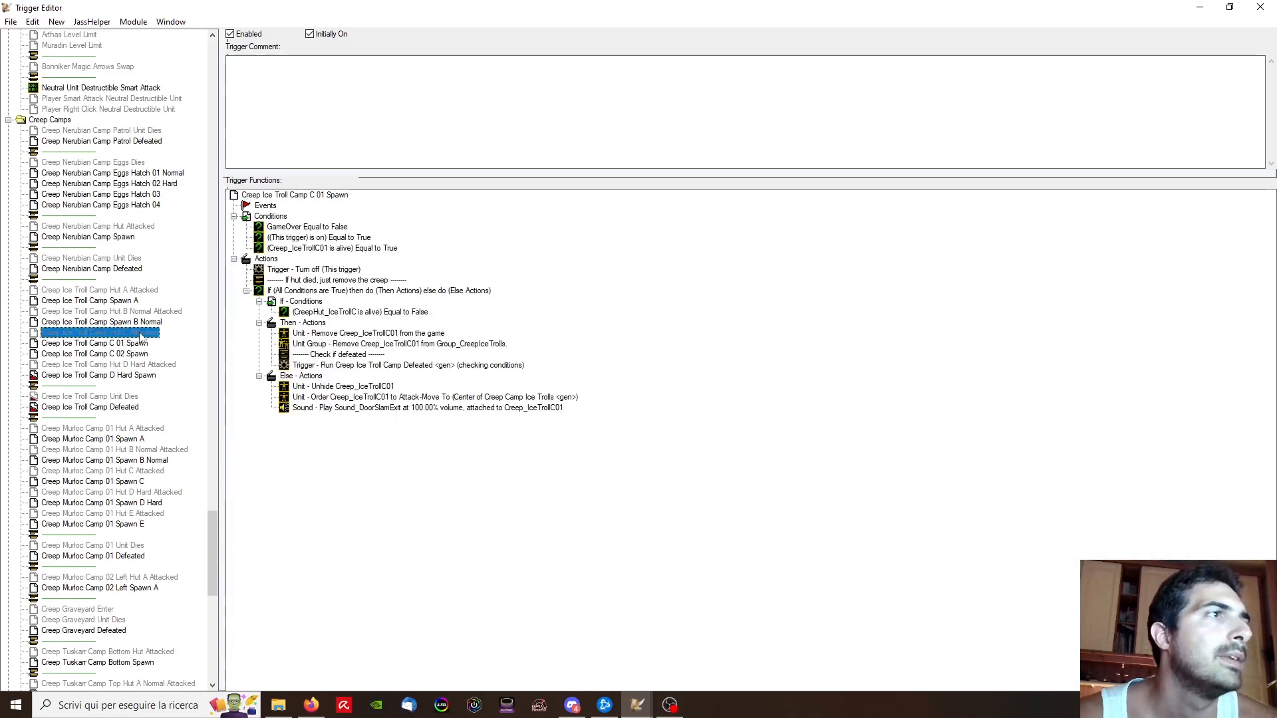
pyautogui.press('Down')
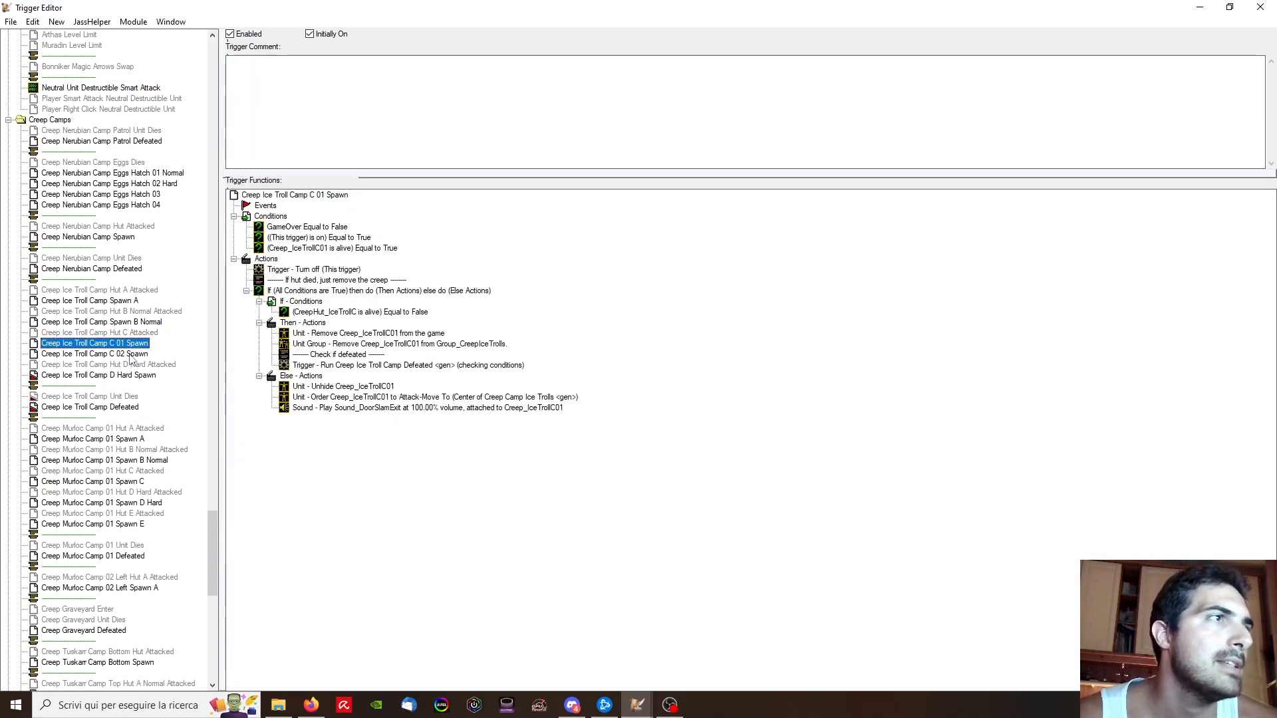
# Step: In Creep Ice Troll Camp Hut D Hard Attacked, set the trigger being run to Creep Ice Troll Camp D Hard Spawn
pyautogui.click(148, 365)
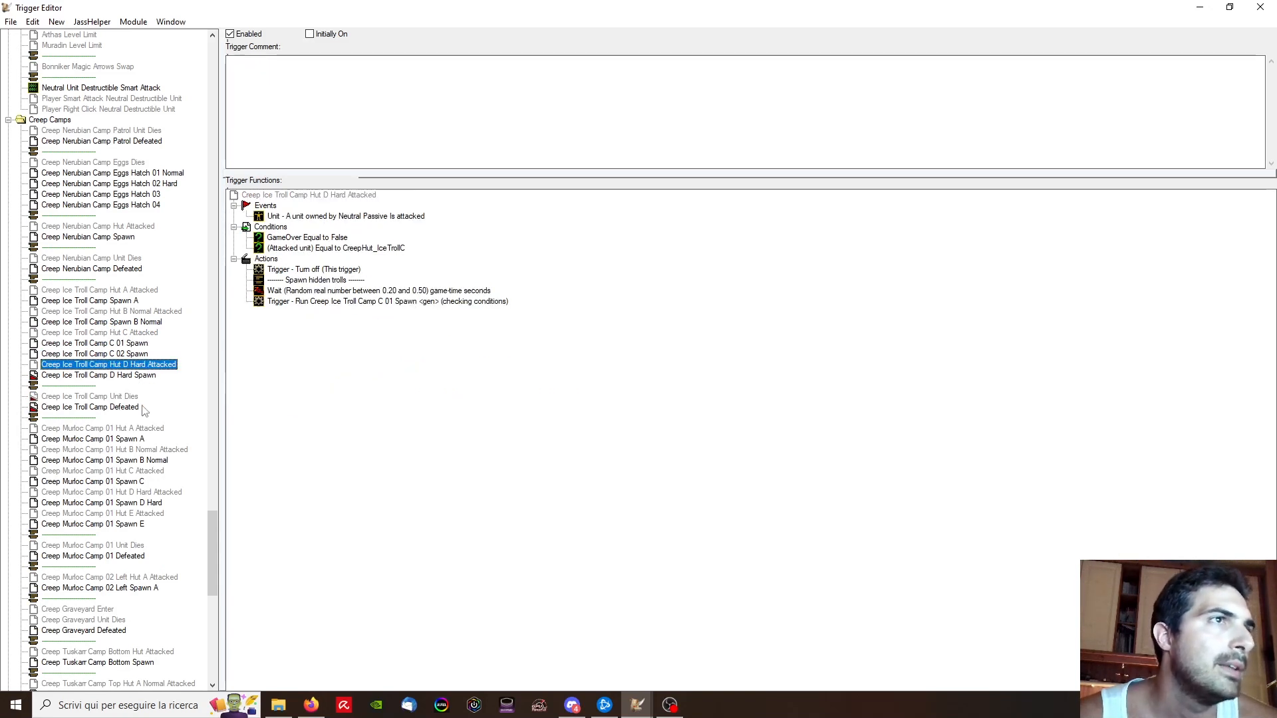
pyautogui.doubleClick(388, 302)
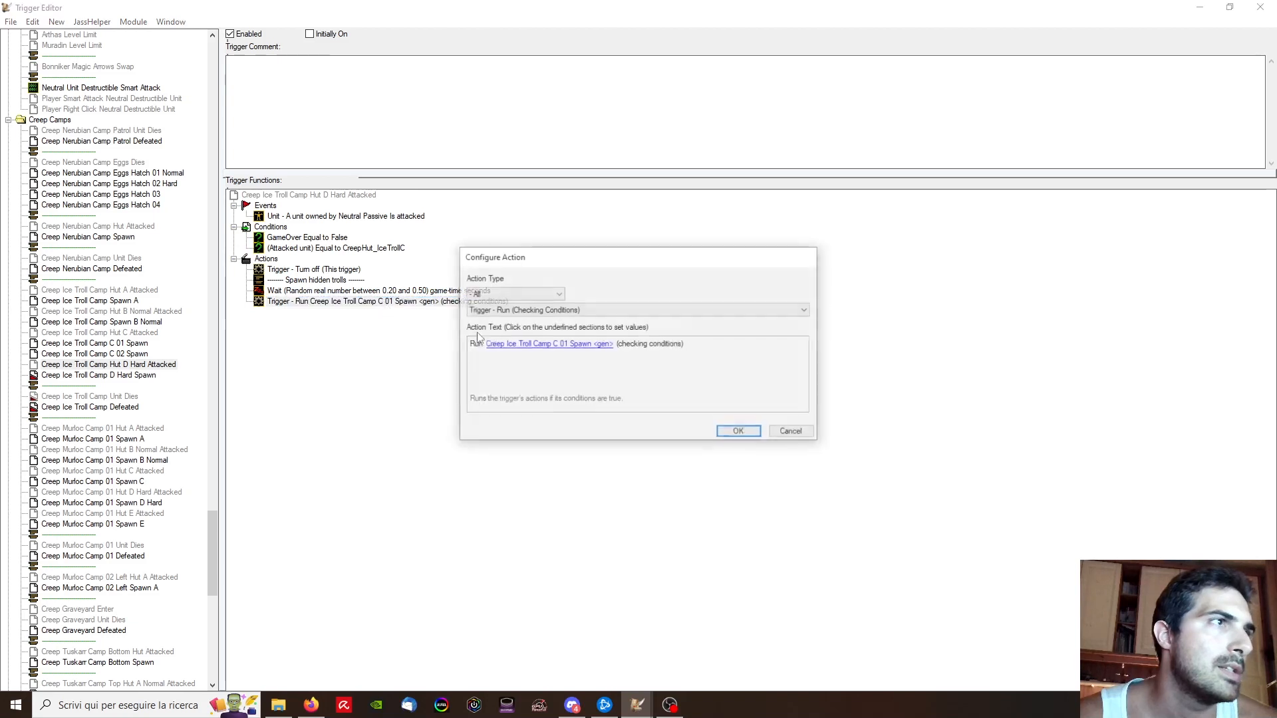
pyautogui.click(444, 301)
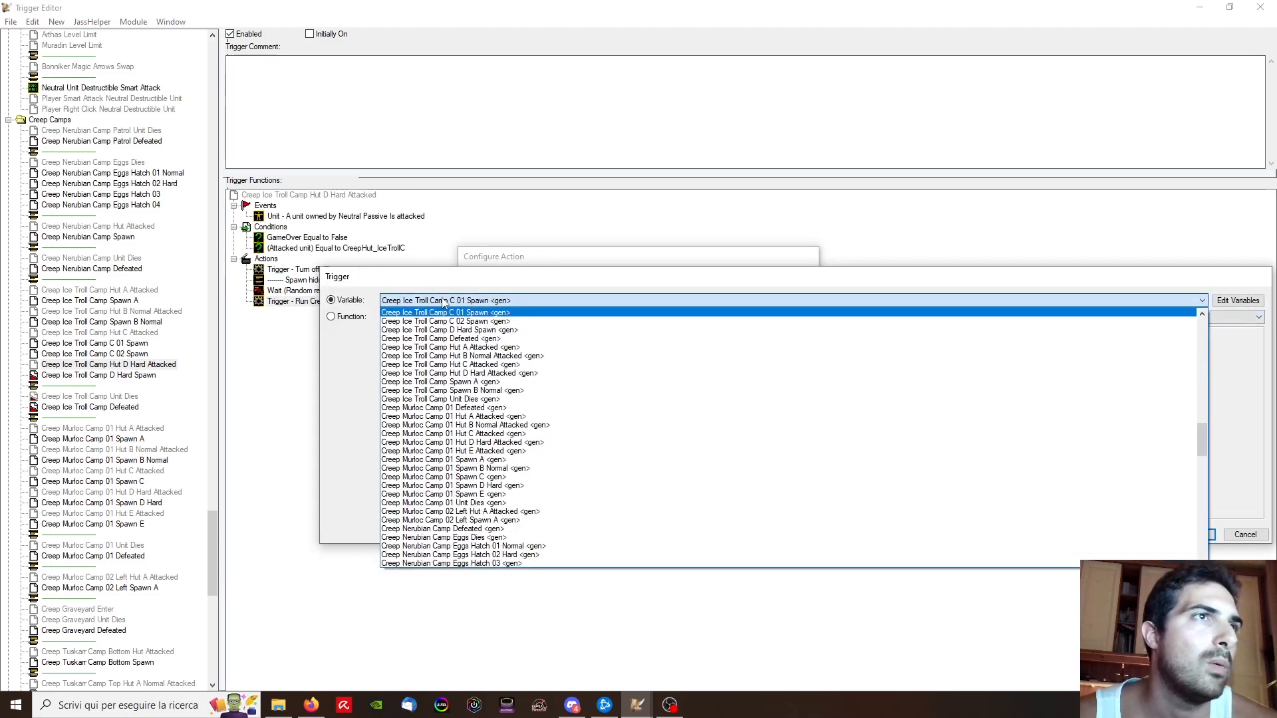
pyautogui.click(449, 330)
pyautogui.press('Return')
pyautogui.press('Return')
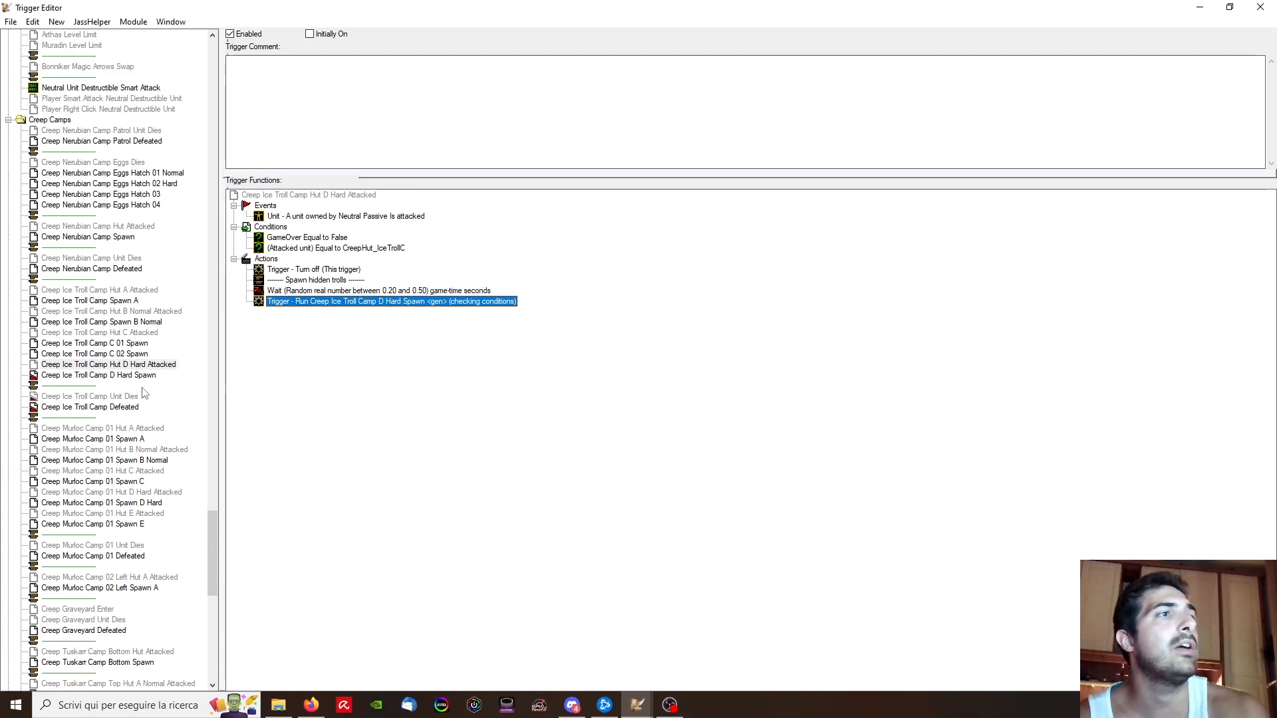
# Step: Set the unit compared with the attacked unit in the conditions to CreepHut_IceTrollDHard
pyautogui.doubleClick(346, 248)
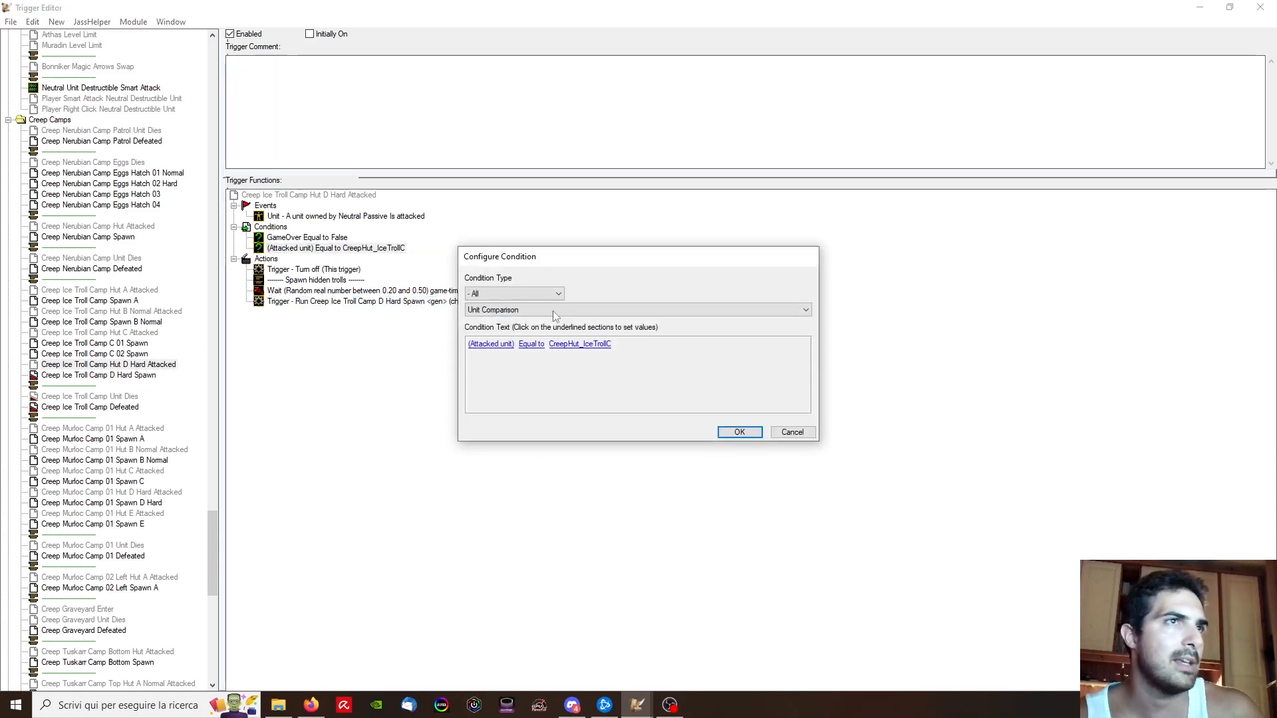
pyautogui.click(579, 344)
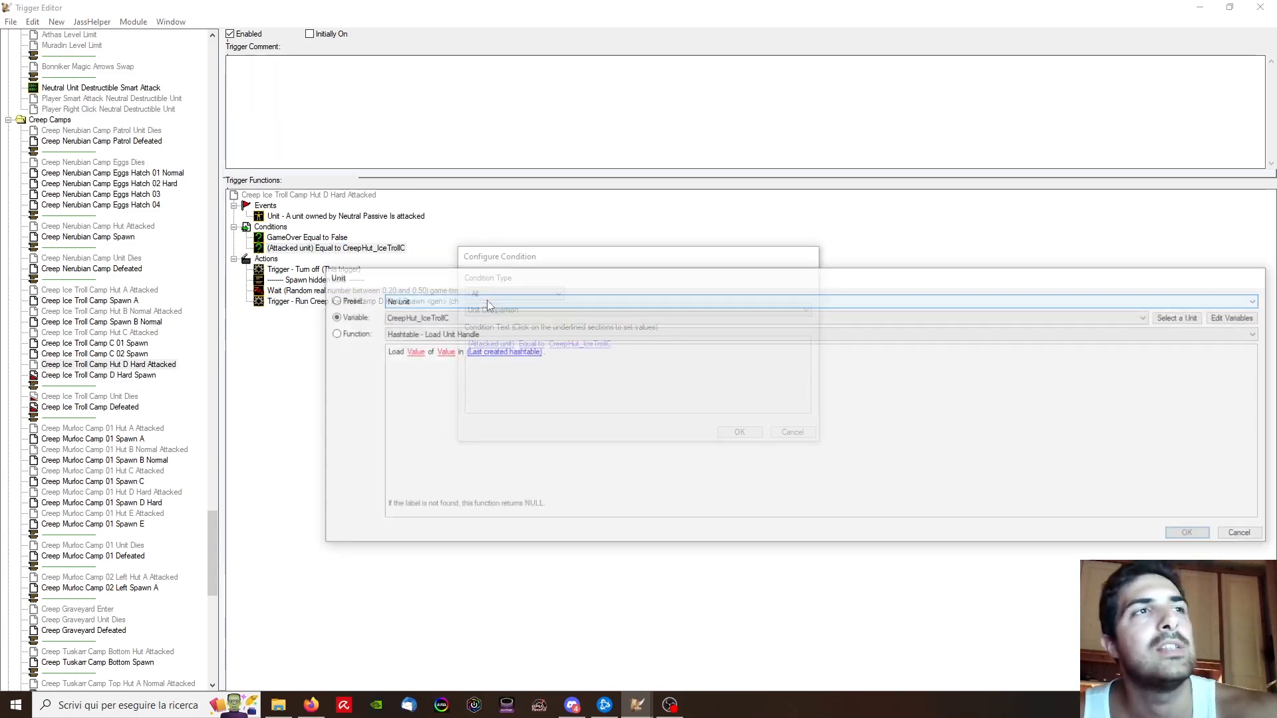
pyautogui.scroll(-1, 476, 320)
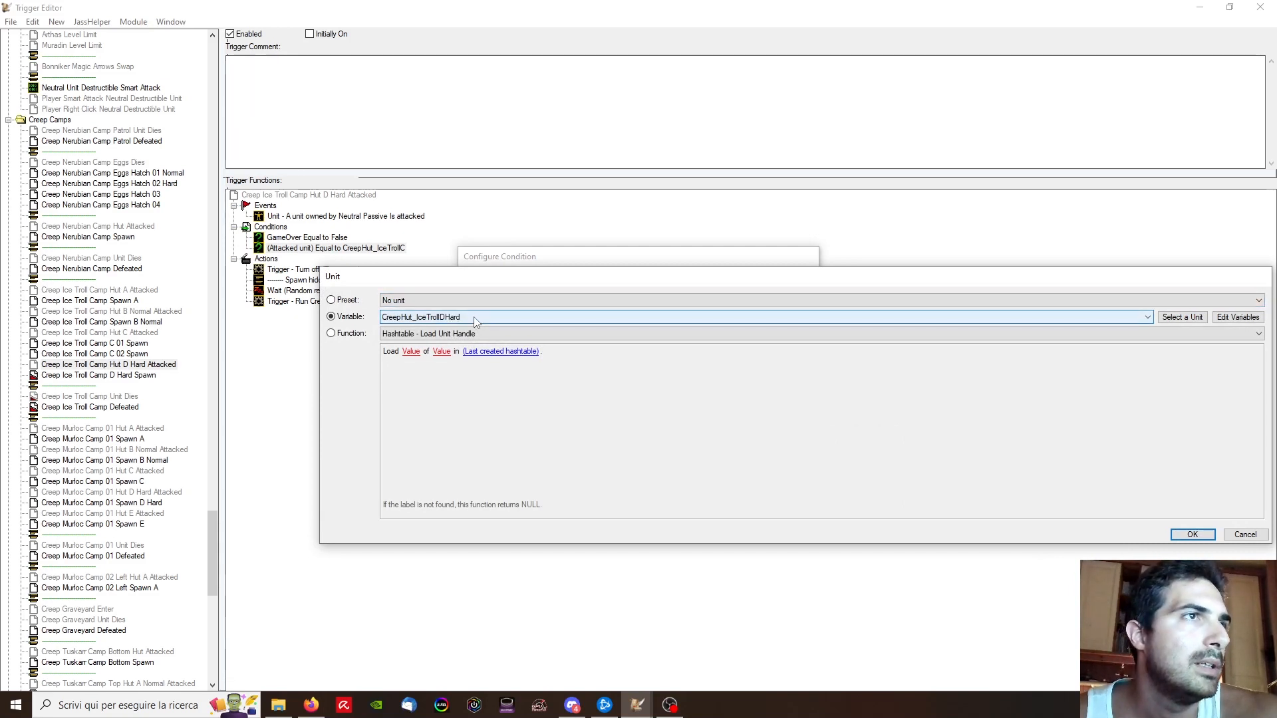
pyautogui.press('Return')
pyautogui.press('Return')
# Step: In Creep Ice Troll Camp D Hard Spawn, set the hut checked as alive in the If conditions to CreepHut_IceTrollDHard
pyautogui.click(141, 375)
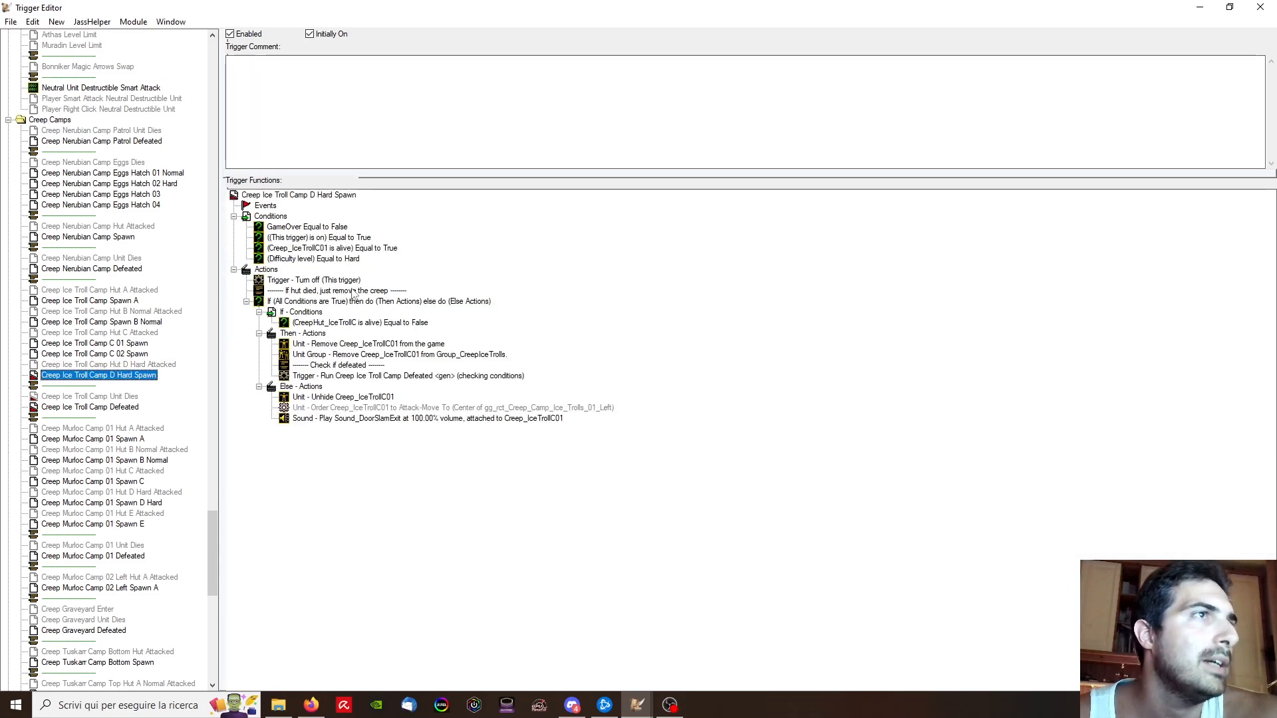
pyautogui.doubleClick(387, 324)
pyautogui.click(505, 341)
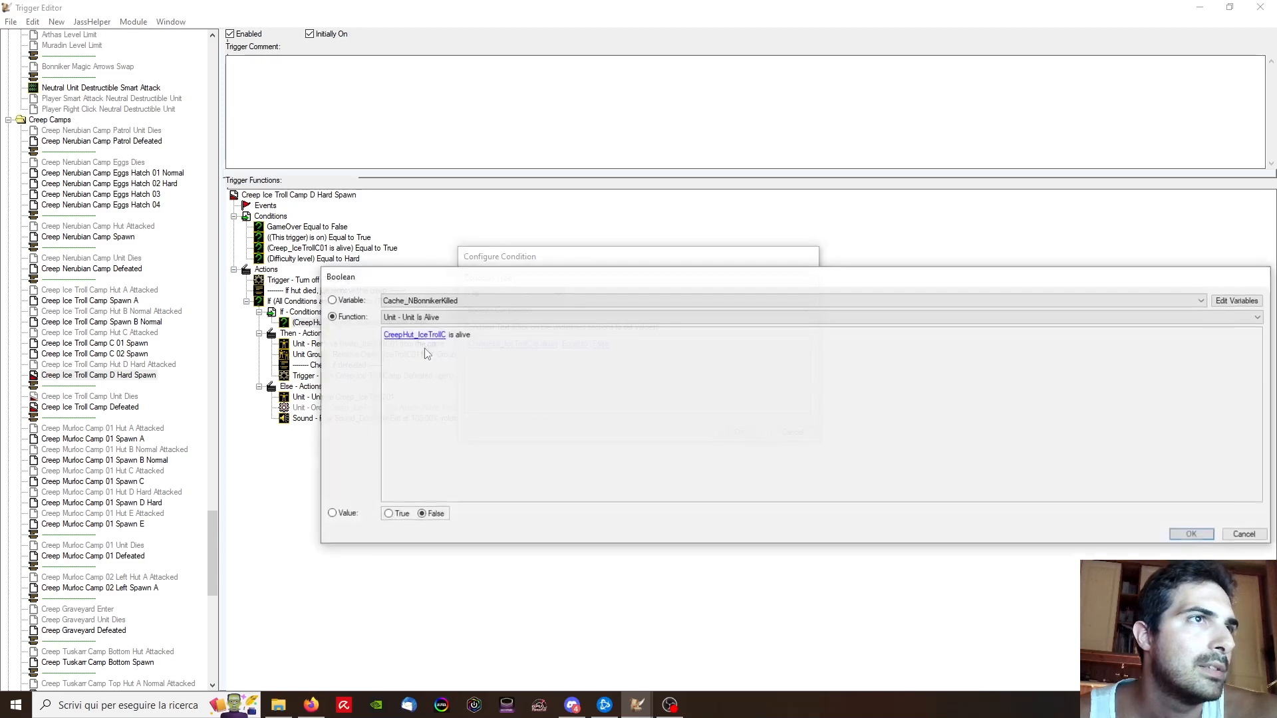
pyautogui.click(419, 338)
pyautogui.scroll(-1, 426, 337)
pyautogui.press('Return')
pyautogui.press('Return')
pyautogui.press('Return')
# Step: Set the unit of the Unit - Remove action in the Then actions to Creep_IceTrollDHard
pyautogui.doubleClick(372, 343)
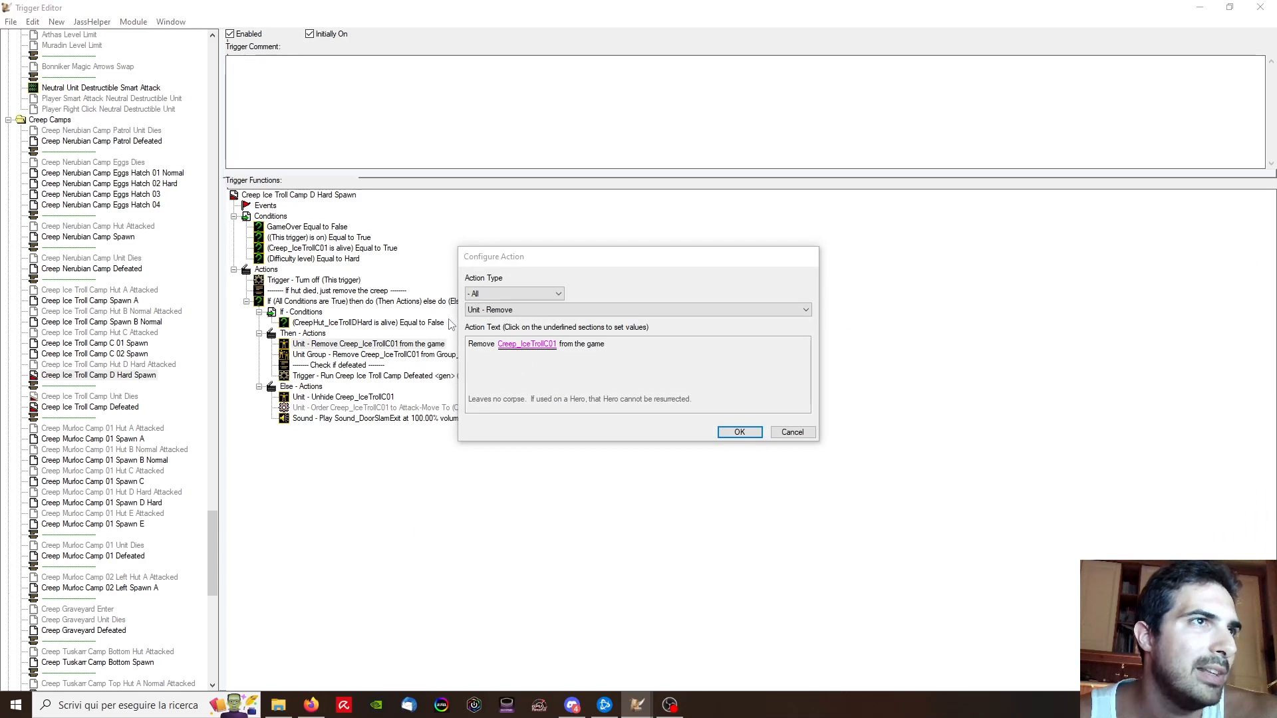
pyautogui.click(508, 344)
pyautogui.click(448, 318)
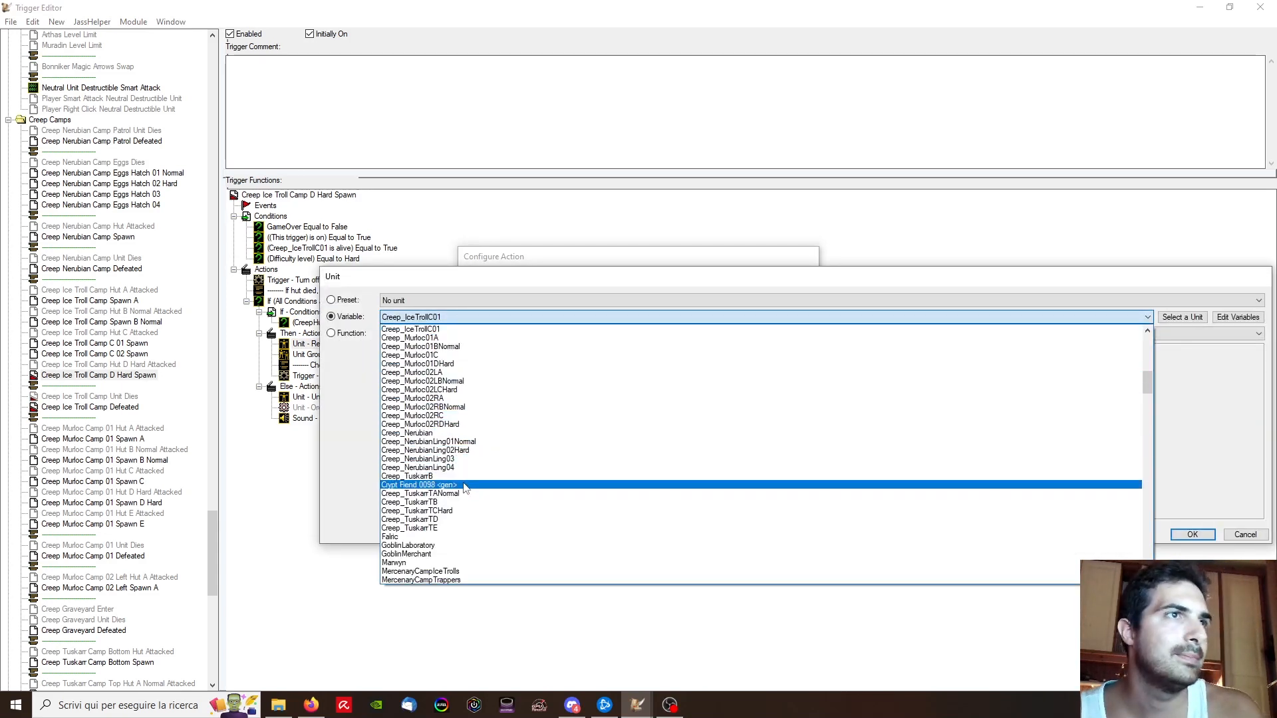
pyautogui.scroll(-9, 472, 478)
pyautogui.scroll(-1, 478, 470)
pyautogui.press('c')
pyautogui.press('c')
pyautogui.press('c')
pyautogui.press('c')
pyautogui.press('c')
pyautogui.press('c')
pyautogui.press('c')
pyautogui.press('c')
pyautogui.scroll(-9, 468, 458)
pyautogui.scroll(-11, 459, 463)
pyautogui.scroll(-5, 449, 460)
pyautogui.click(431, 368)
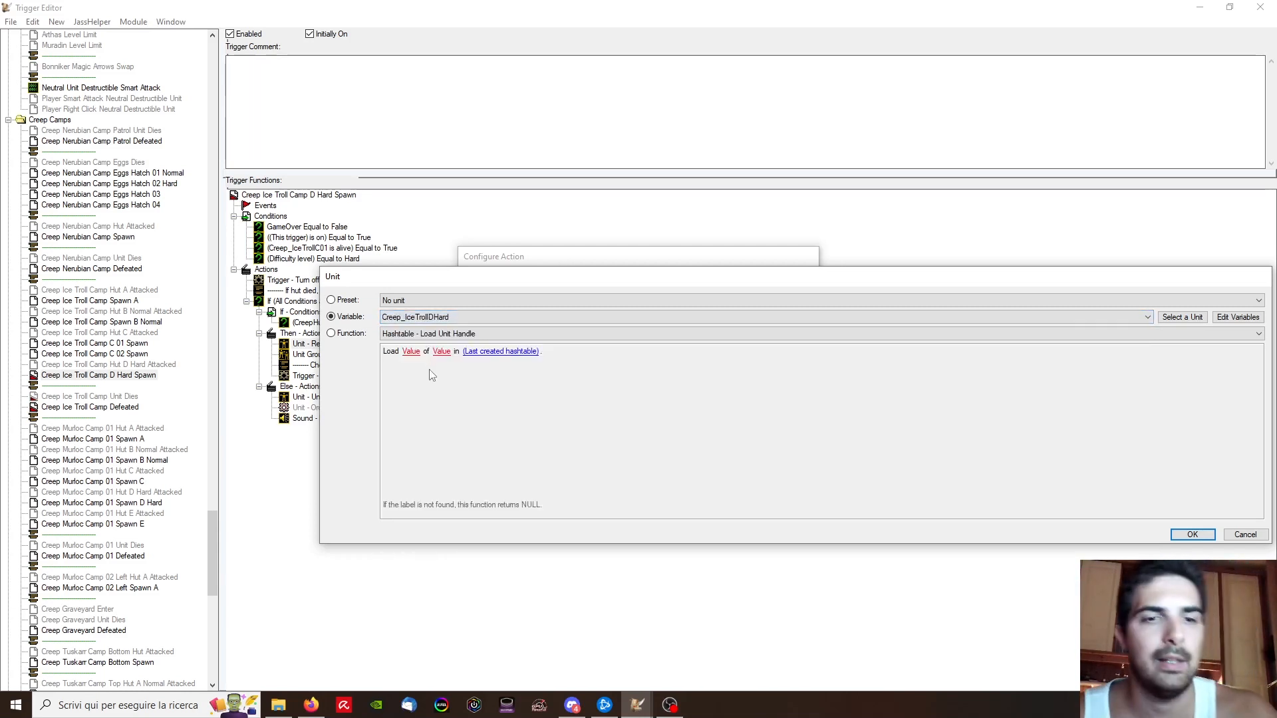
pyautogui.press('Return')
pyautogui.press('Return')
# Step: Change the unit removed from Group_CreepIceTrolls to Creep_IceTrollDHard
pyautogui.doubleClick(397, 355)
pyautogui.click(529, 344)
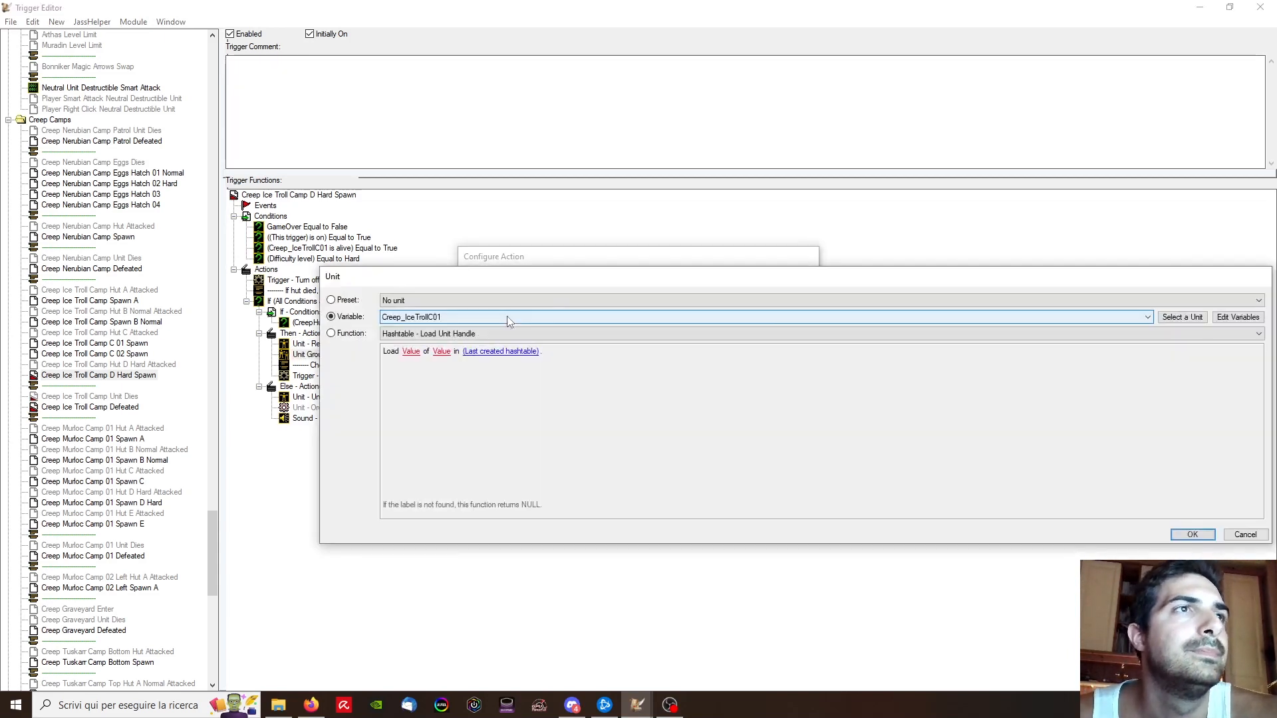
pyautogui.click(526, 317)
pyautogui.scroll(-10, 505, 433)
pyautogui.scroll(-20, 504, 433)
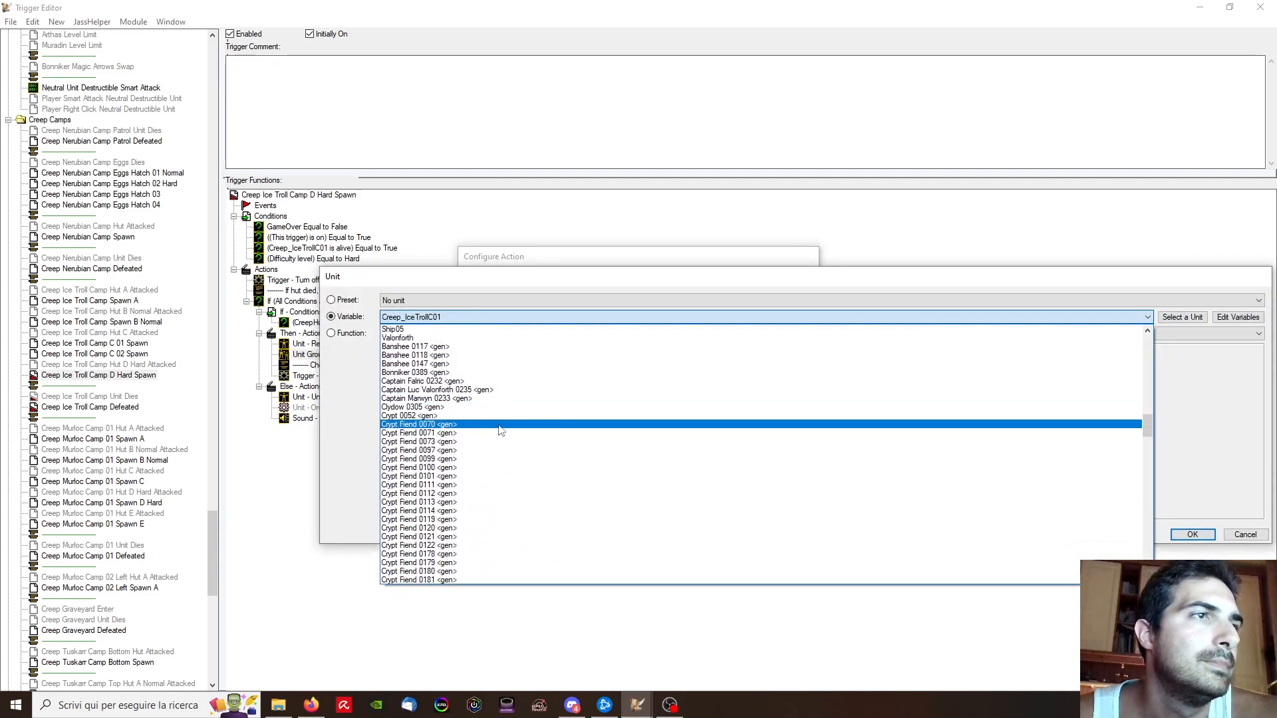
pyautogui.scroll(-3, 455, 431)
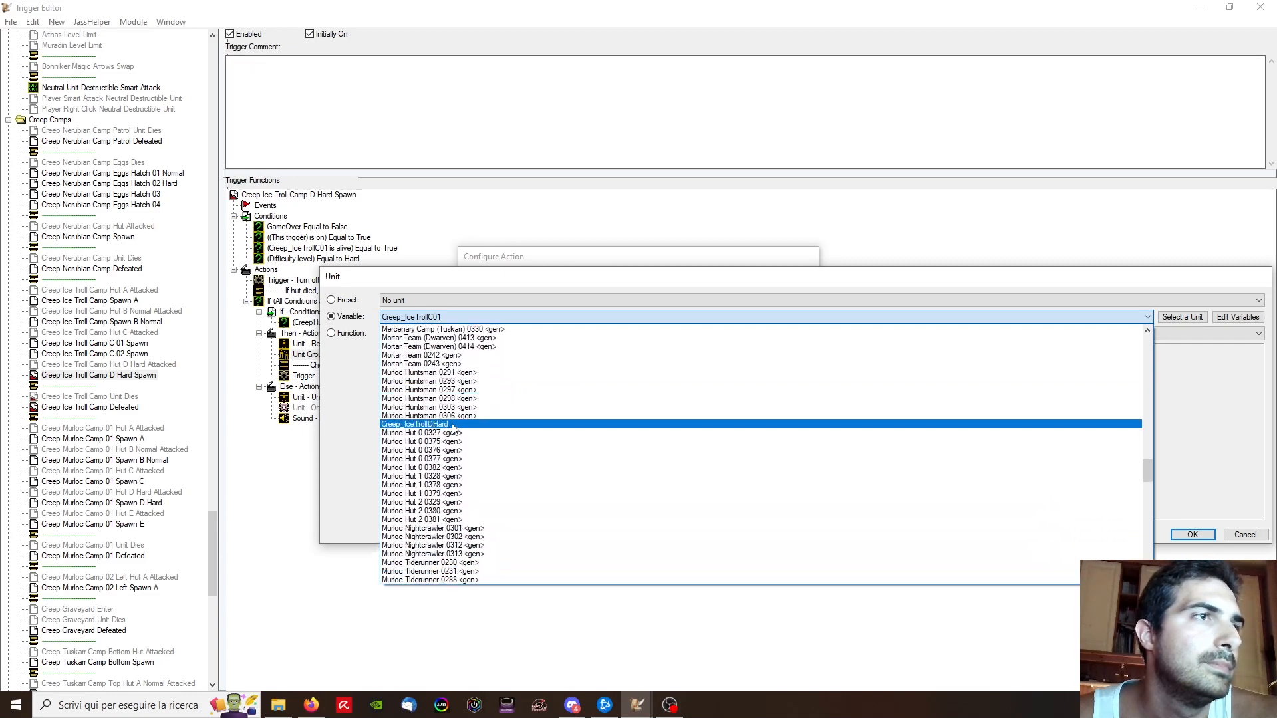
pyautogui.click(451, 426)
pyautogui.press('Return')
pyautogui.press('Return')
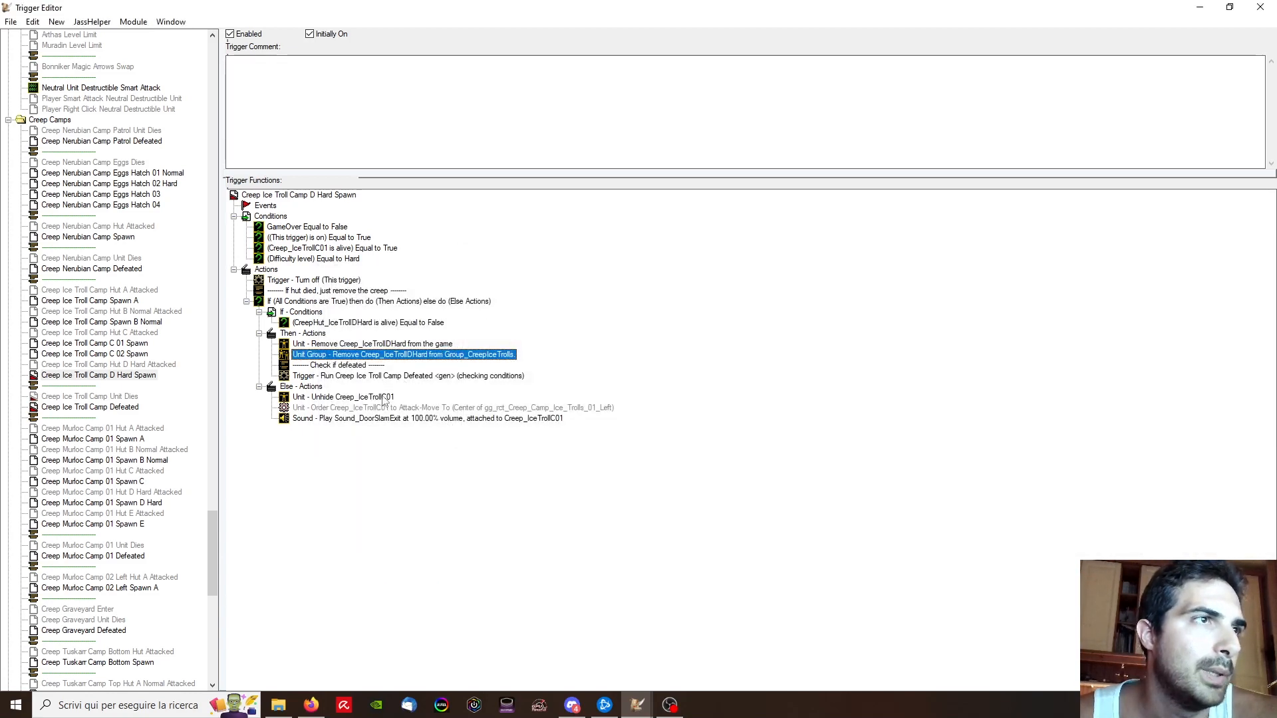
# Step: Set the unit of the Unit - Unhide action in the Else actions to Creep_IceTrollDHard
pyautogui.doubleClick(384, 398)
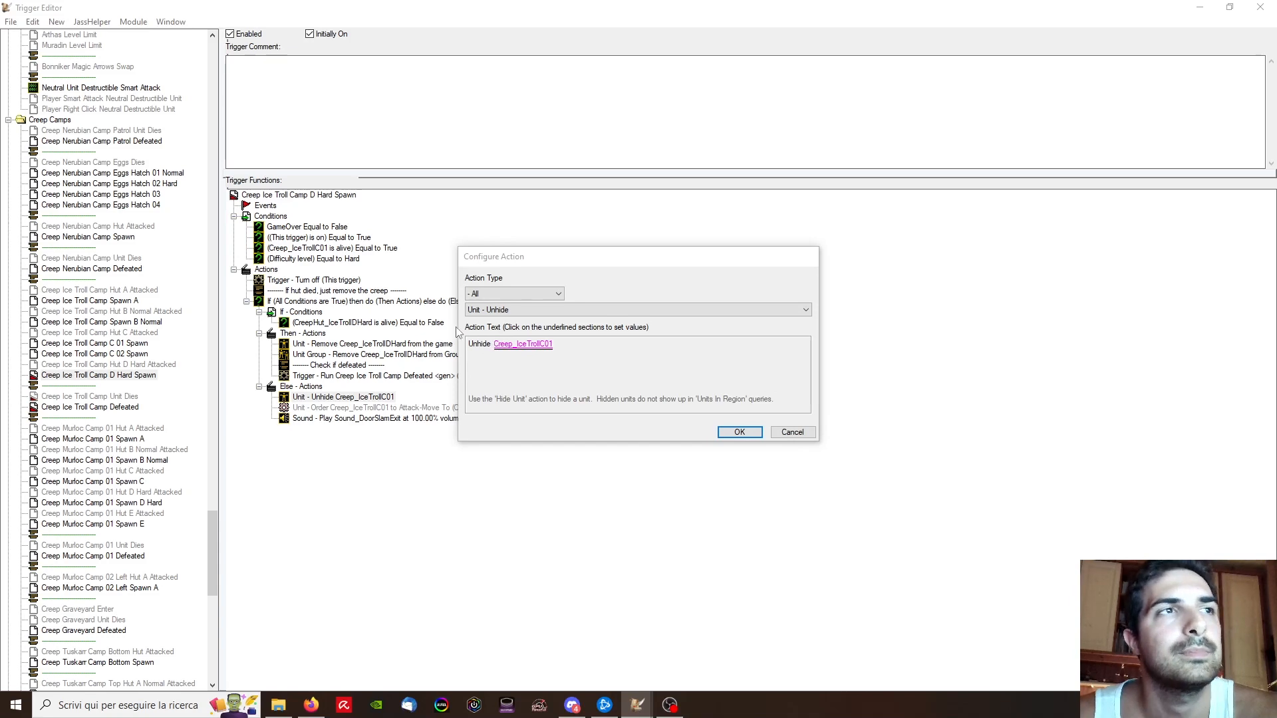
pyautogui.click(507, 343)
pyautogui.click(503, 336)
pyautogui.click(491, 319)
pyautogui.scroll(-20, 457, 449)
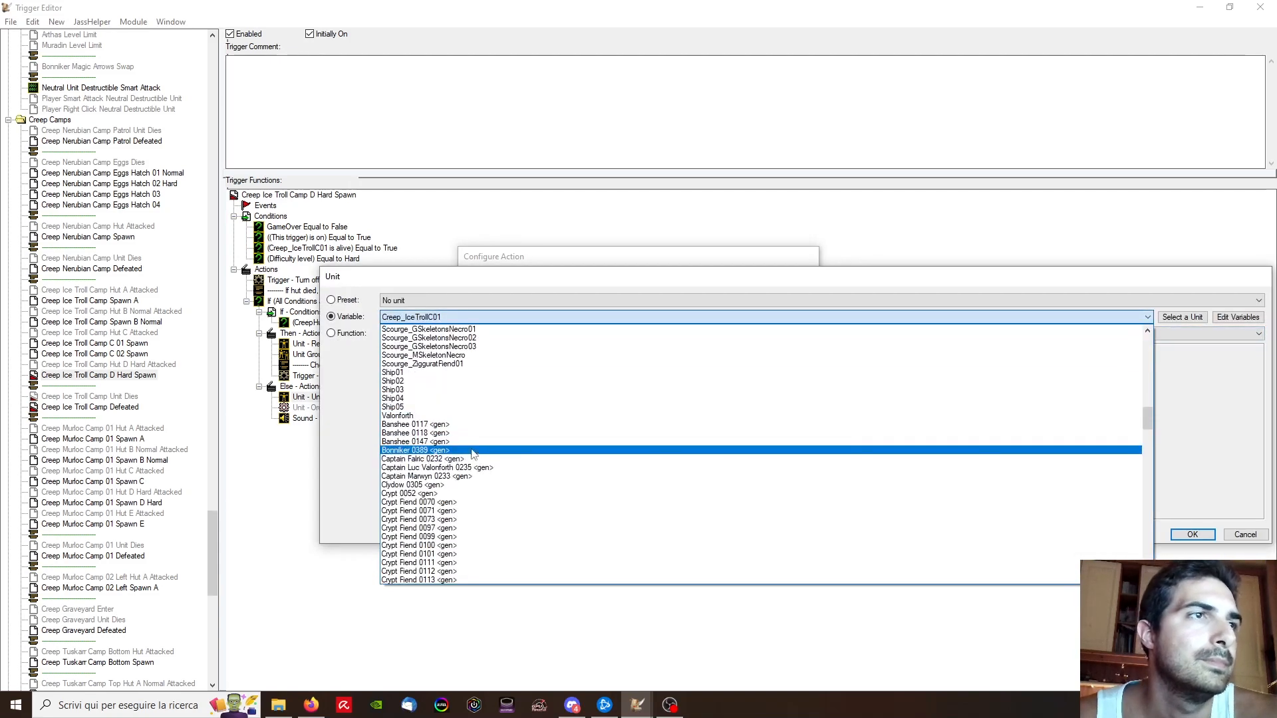
pyautogui.scroll(-15, 457, 452)
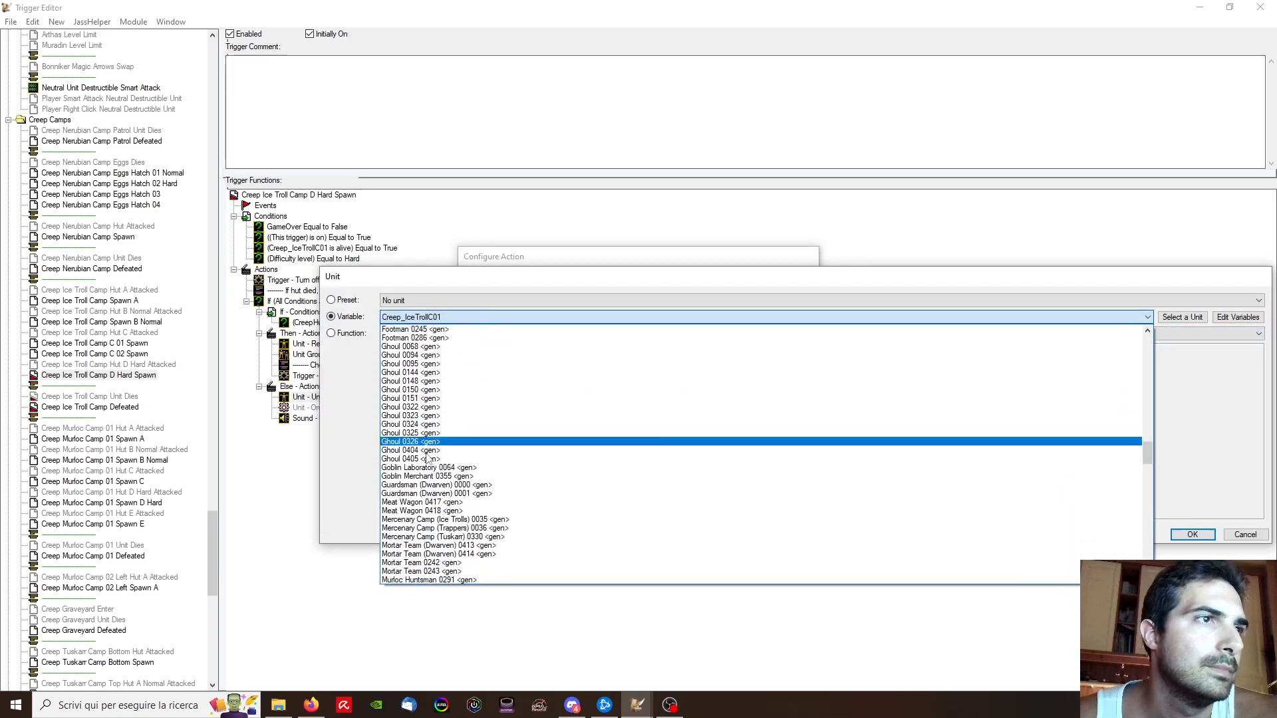
pyautogui.scroll(7, 433, 506)
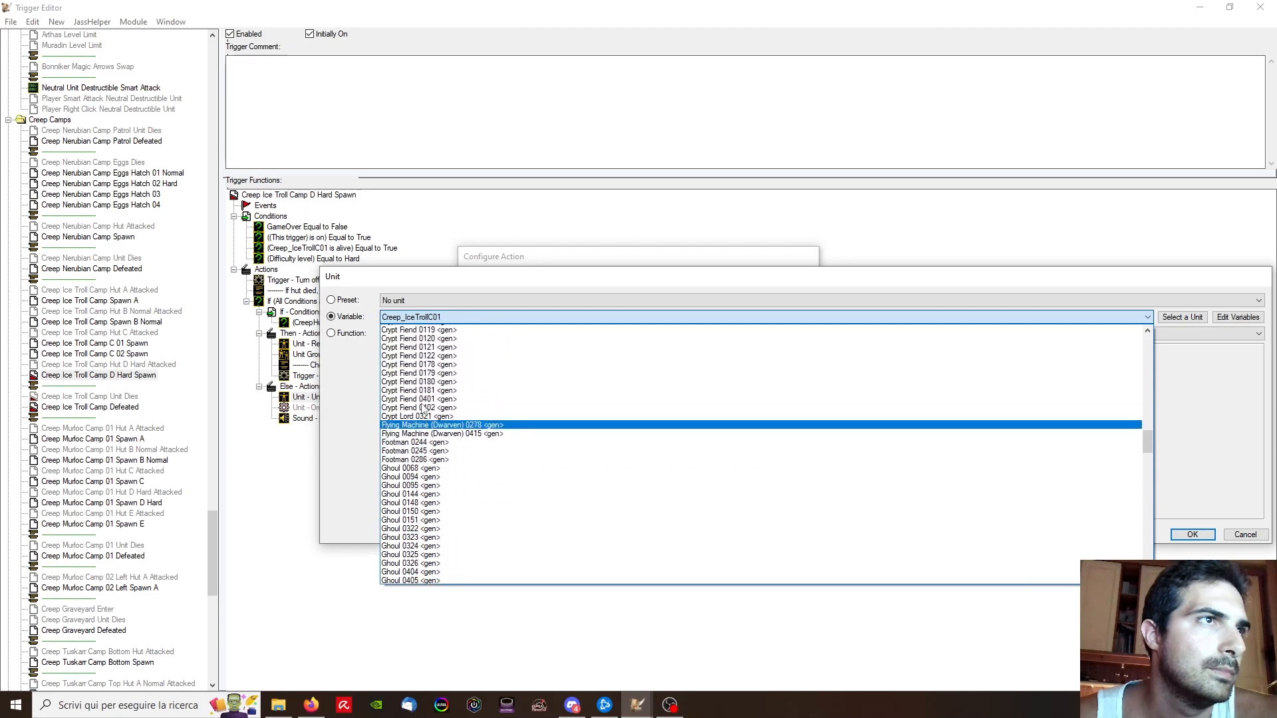
pyautogui.scroll(-20, 425, 417)
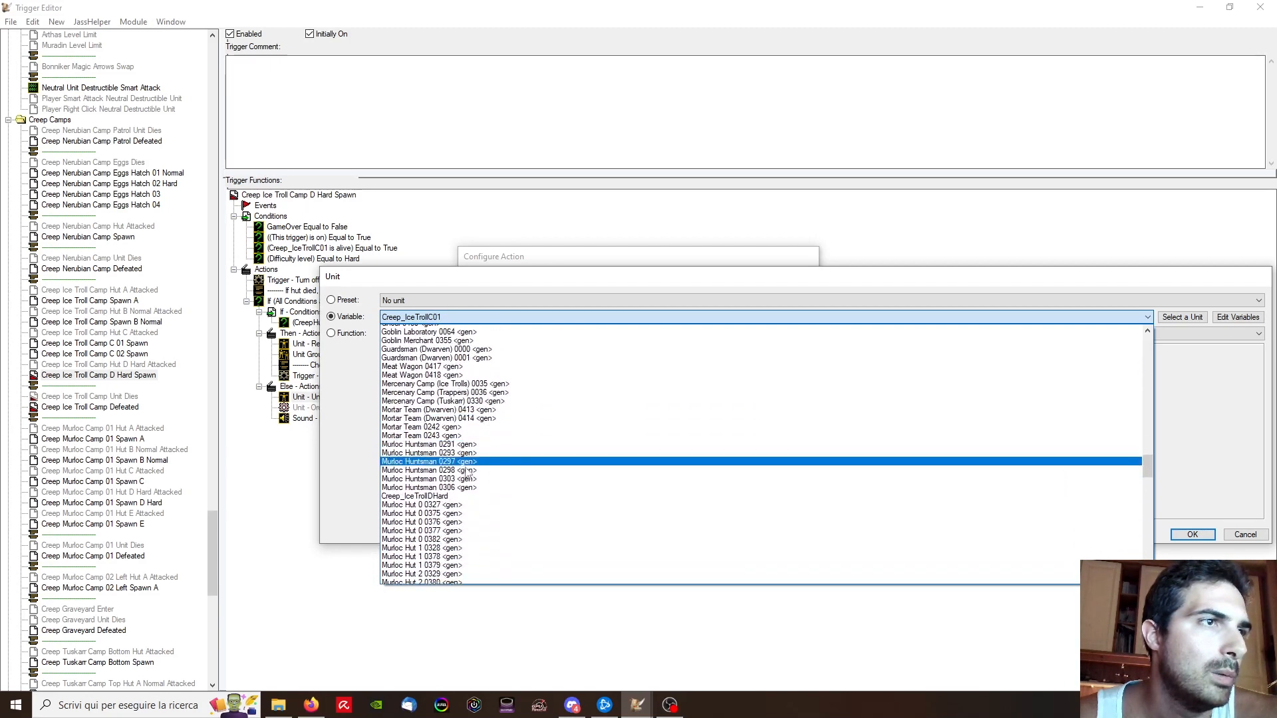
pyautogui.click(427, 424)
pyautogui.press('Return')
pyautogui.press('Return')
# Step: Change the unit ordered to Attack-Move in the Else actions to Creep_IceTrollDHard
pyautogui.doubleClick(423, 407)
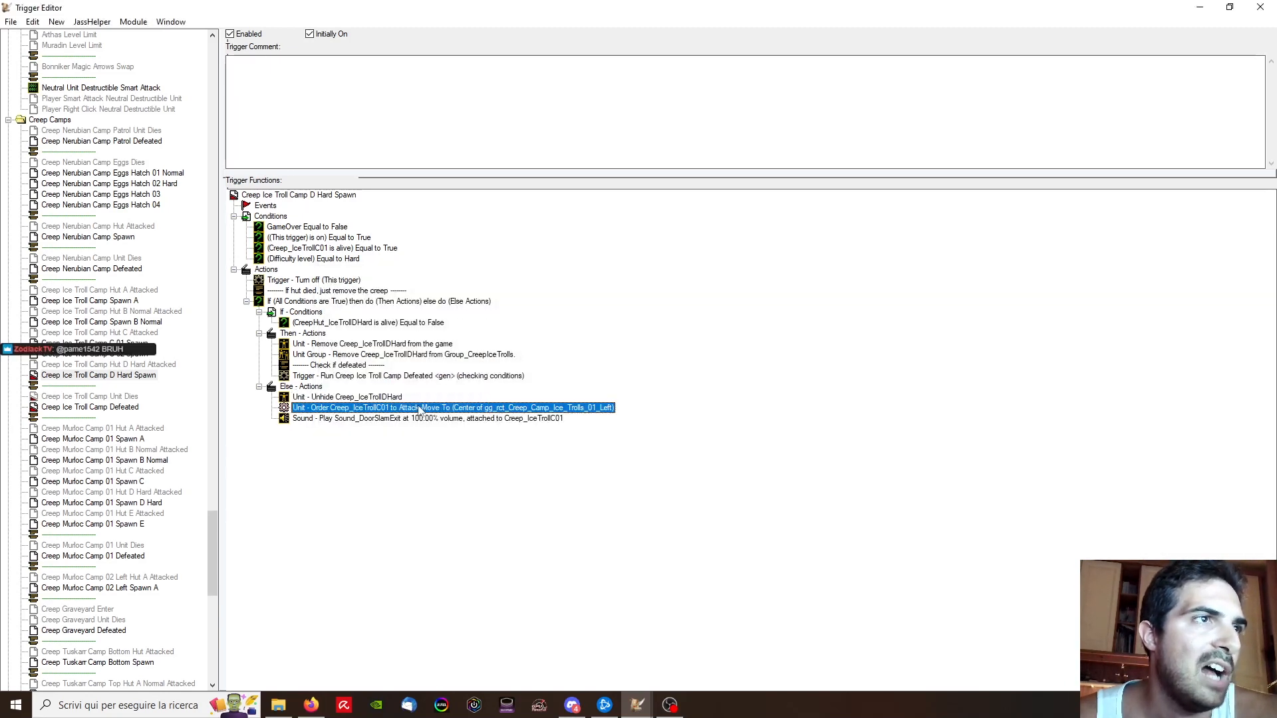
pyautogui.click(536, 344)
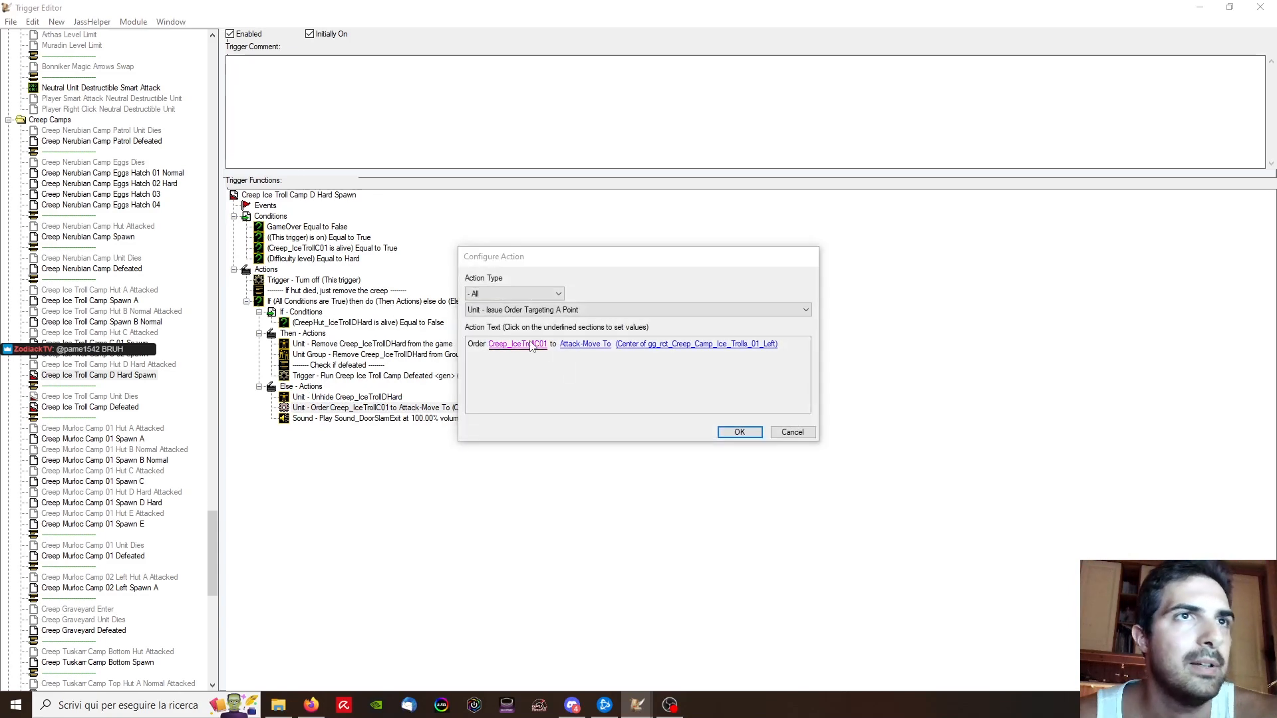
pyautogui.click(496, 316)
pyautogui.scroll(-10, 495, 418)
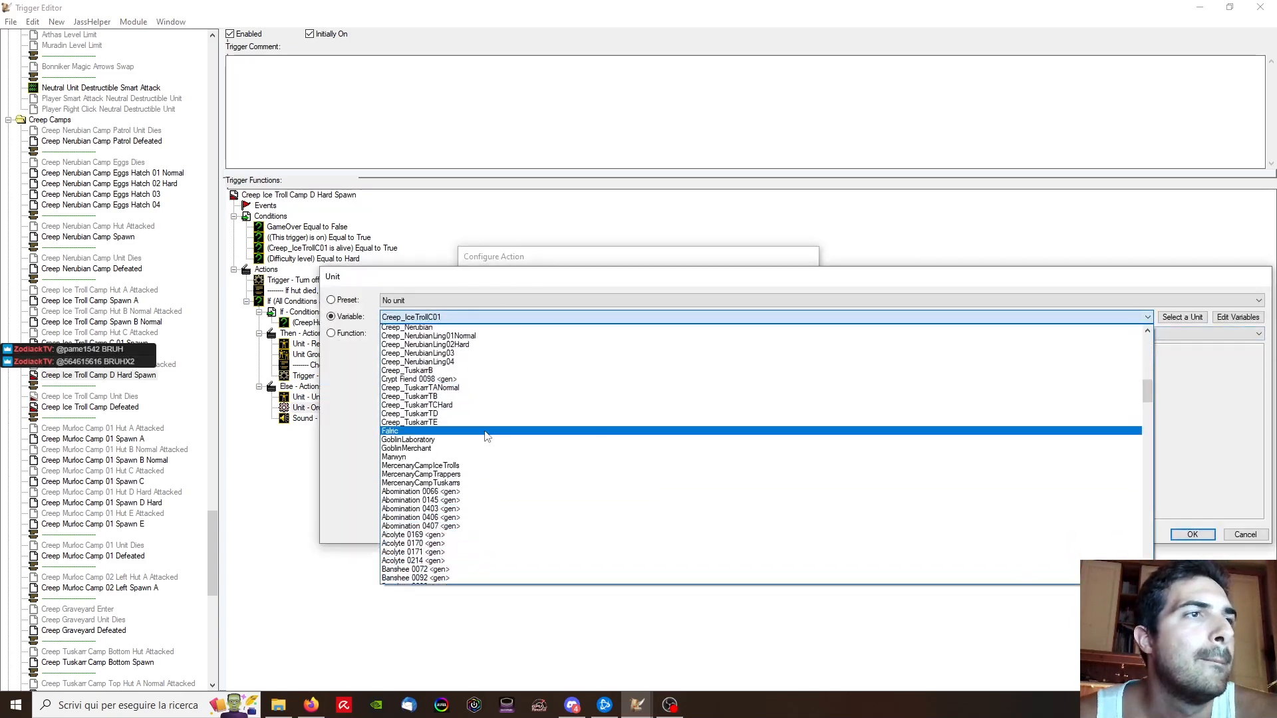
pyautogui.scroll(-15, 485, 434)
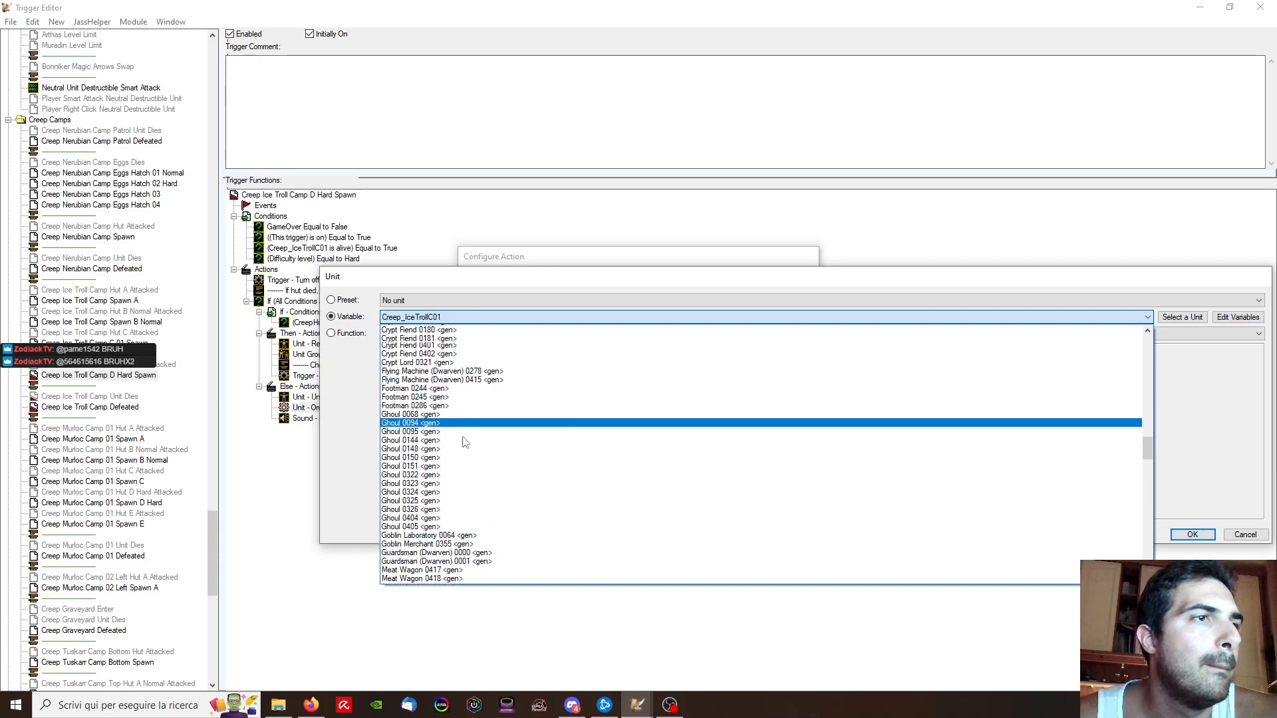
pyautogui.scroll(-5, 461, 446)
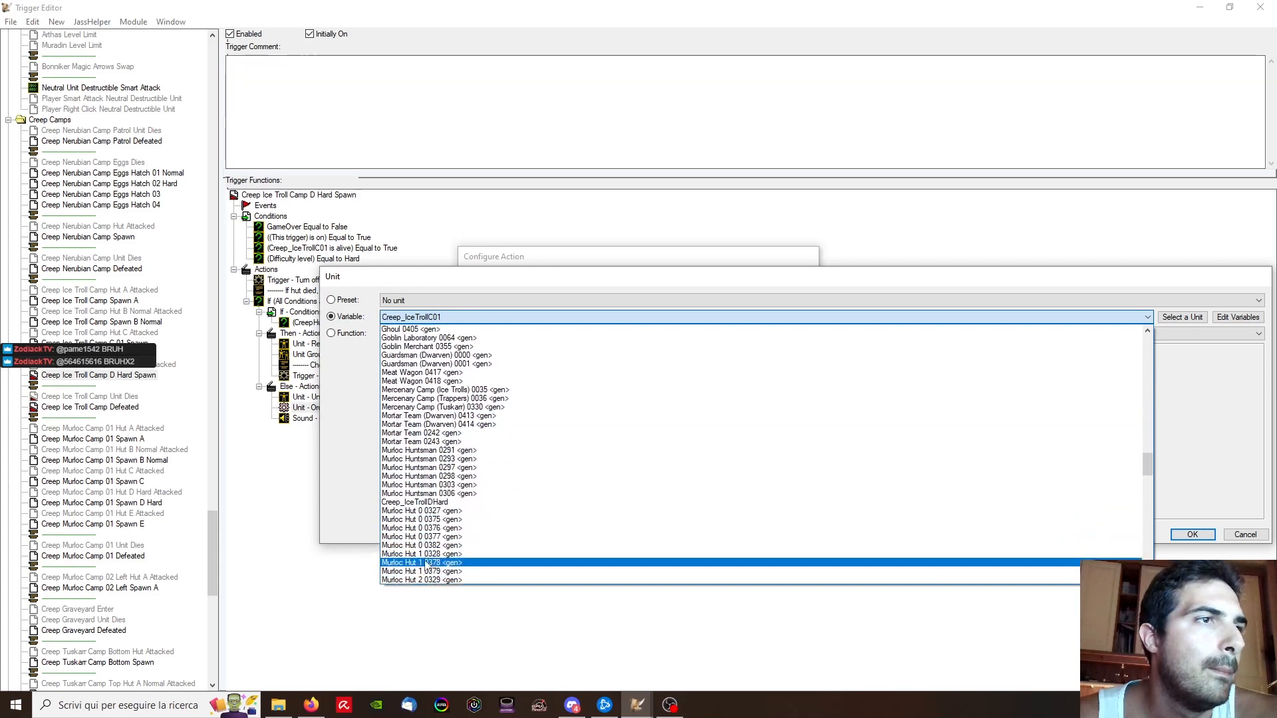
pyautogui.click(432, 502)
pyautogui.press('Return')
pyautogui.click(706, 400)
# Step: Set the Attack-Move order's target point to the center of the Creep Camp Ice Trolls <gen> region
pyautogui.doubleClick(373, 408)
pyautogui.click(732, 343)
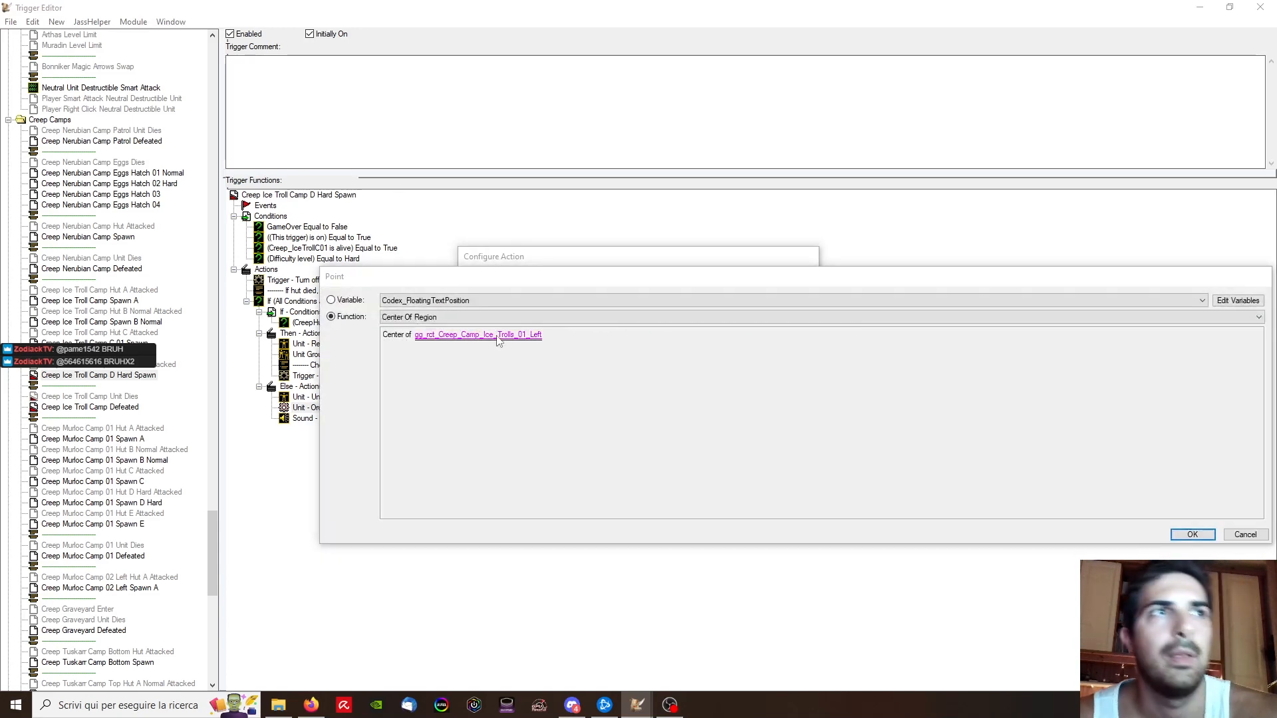
pyautogui.click(498, 335)
pyautogui.click(502, 337)
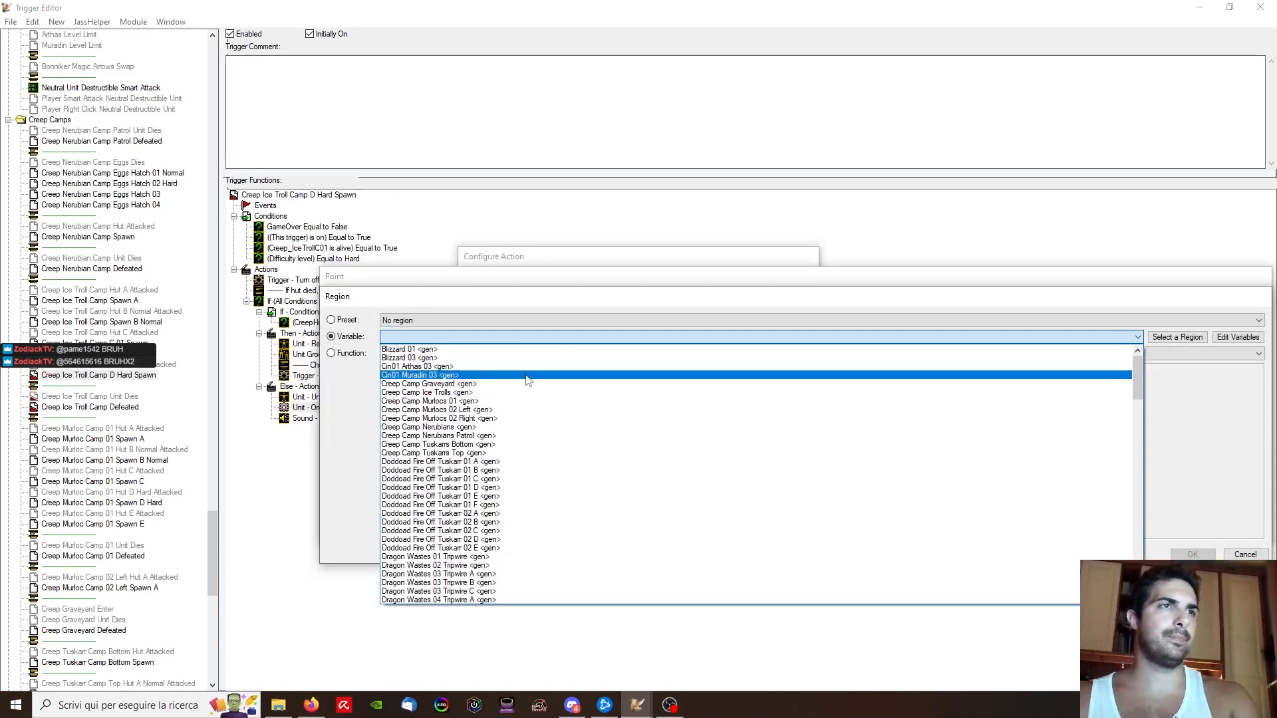
pyautogui.click(478, 392)
pyautogui.press('Return')
pyautogui.press('Return')
# Step: Attach the Sound_DoorSlamExit sound in the Else actions to Creep_IceTrollDHard
pyautogui.doubleClick(417, 419)
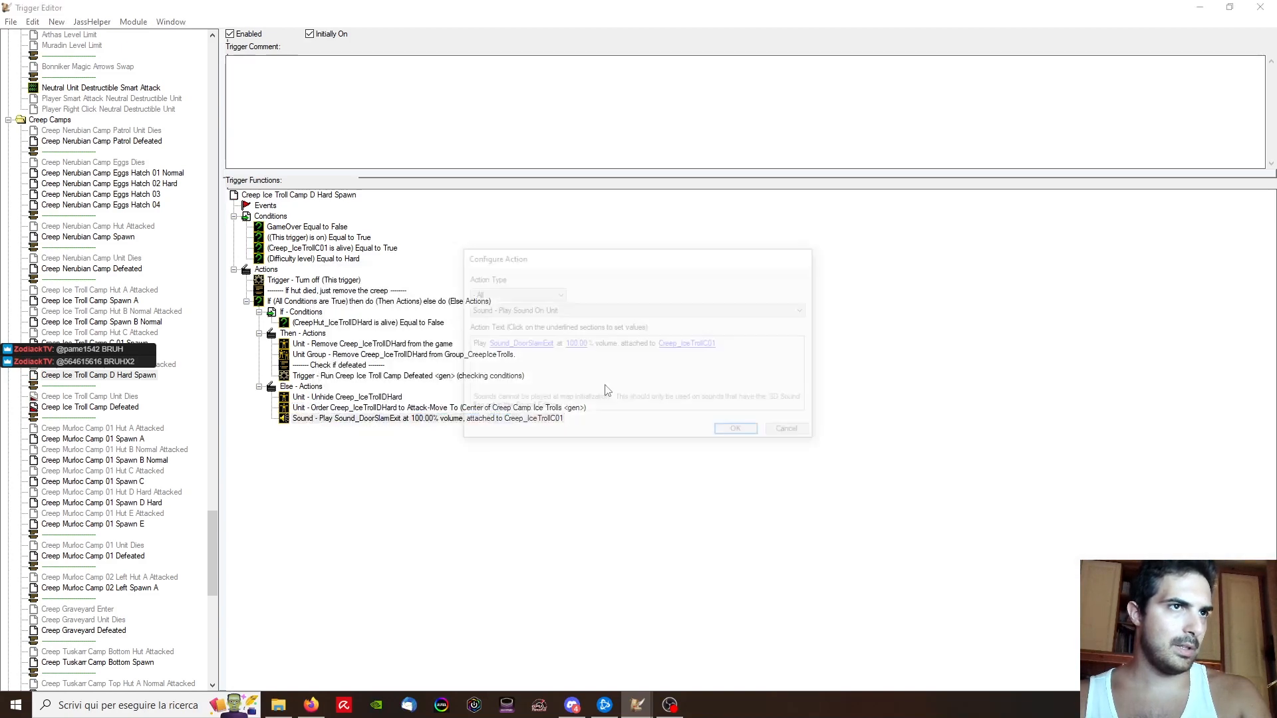
pyautogui.click(689, 344)
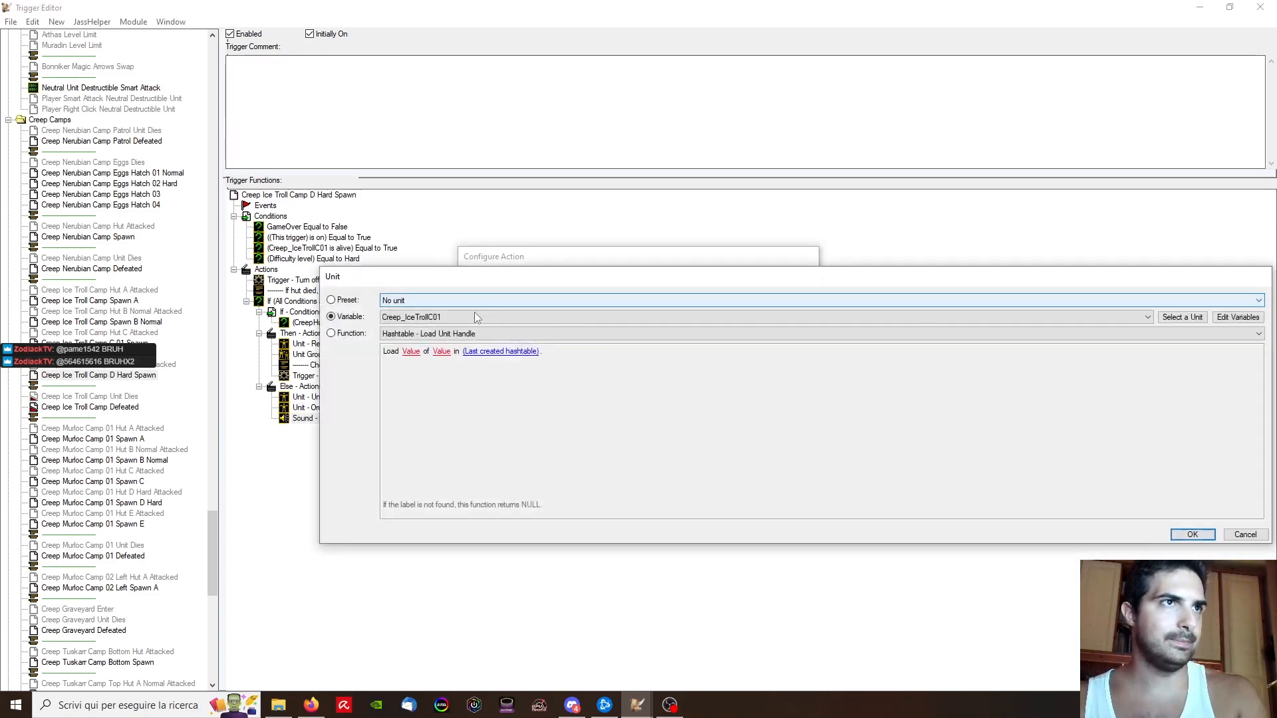
pyautogui.click(473, 317)
pyautogui.scroll(-20, 484, 399)
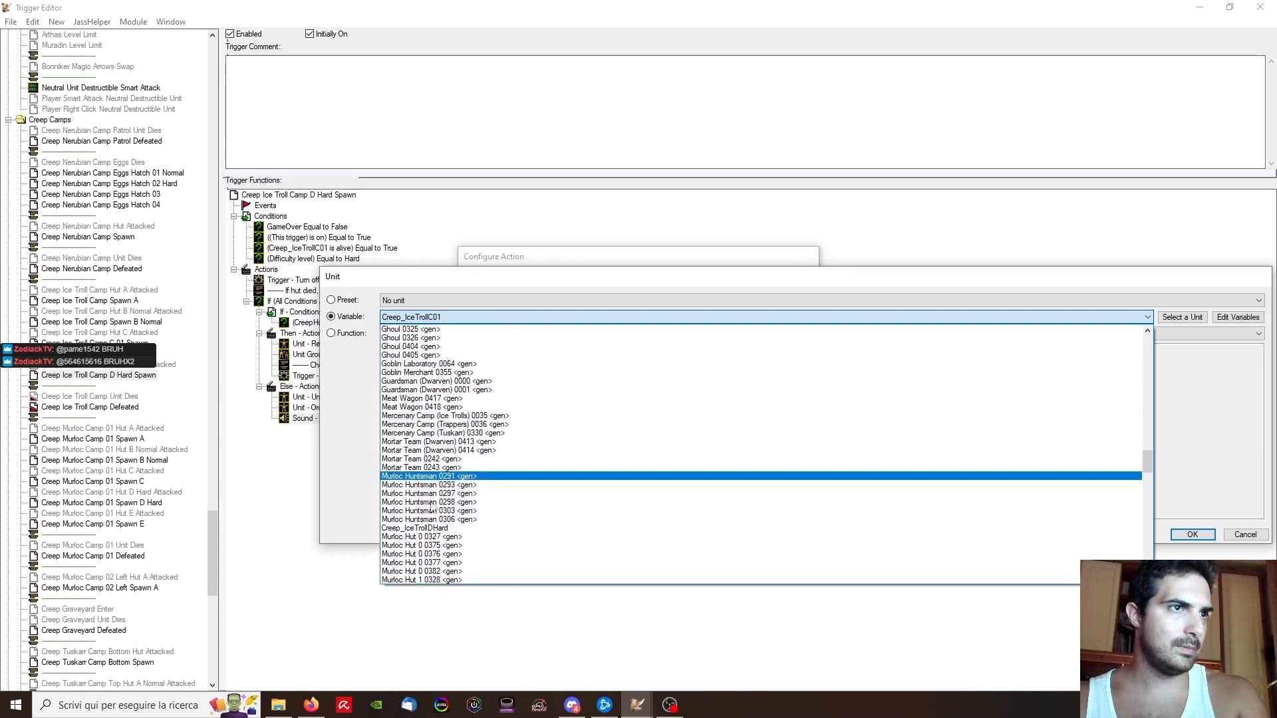
pyautogui.click(426, 528)
pyautogui.press('Return')
pyautogui.press('Return')
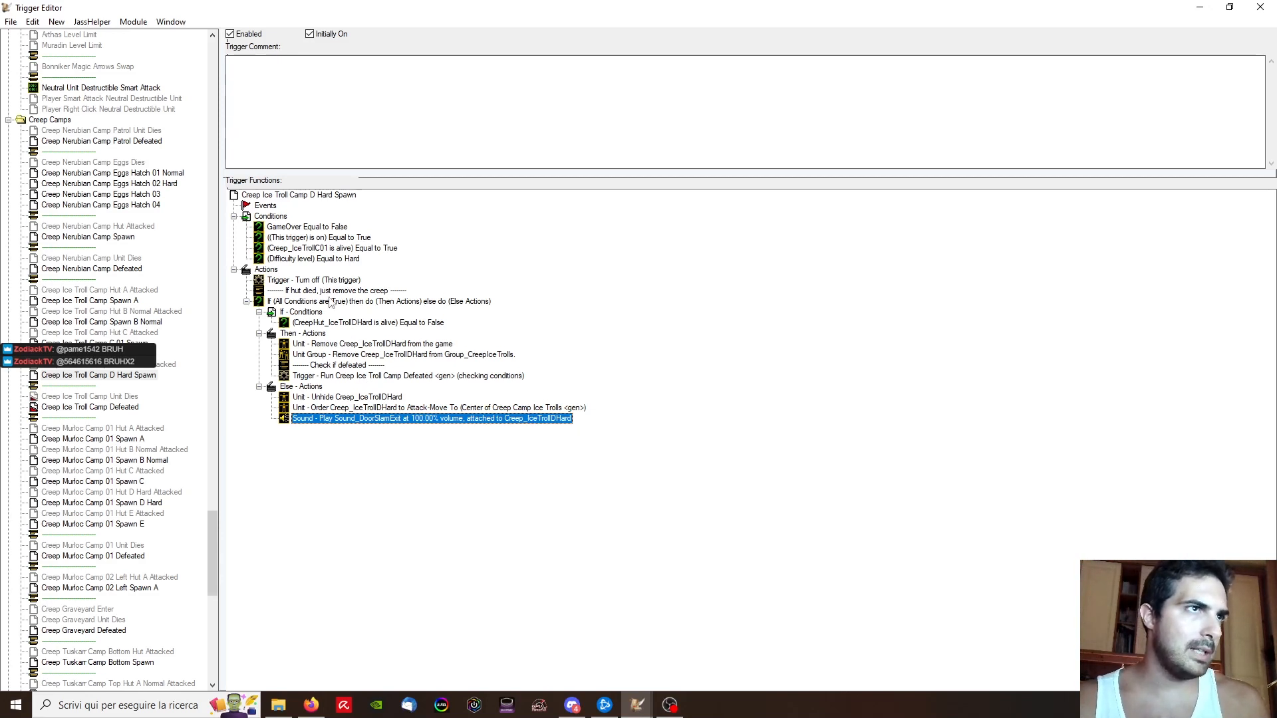
# Step: In the trigger's main conditions, set the unit checked as alive to Creep_IceTrollDHard
pyautogui.click(318, 248)
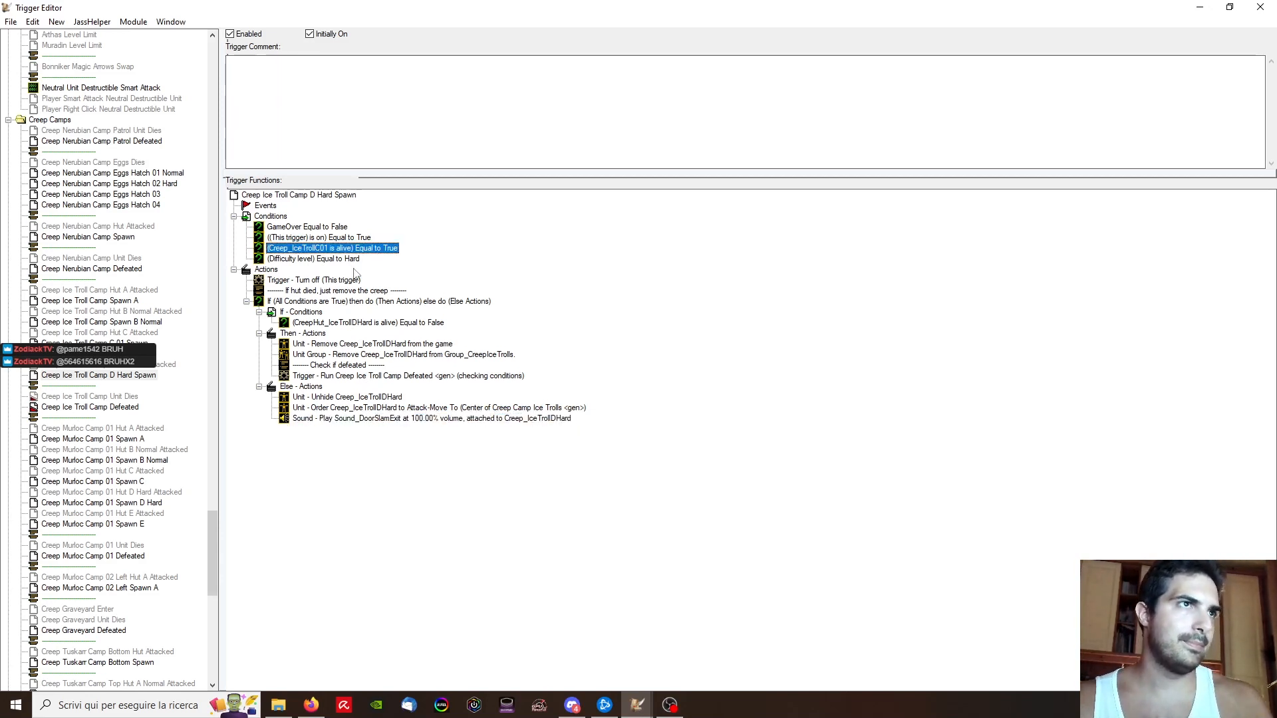
pyautogui.doubleClick(346, 255)
pyautogui.click(498, 342)
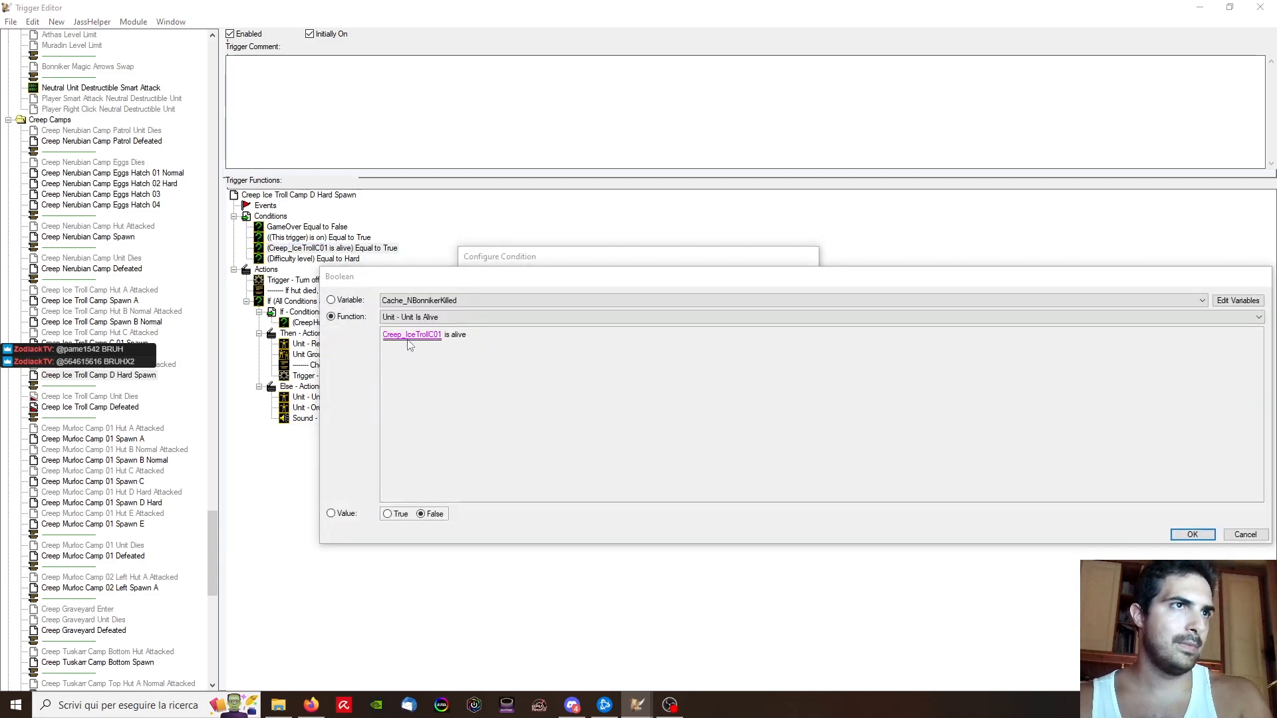
pyautogui.click(444, 336)
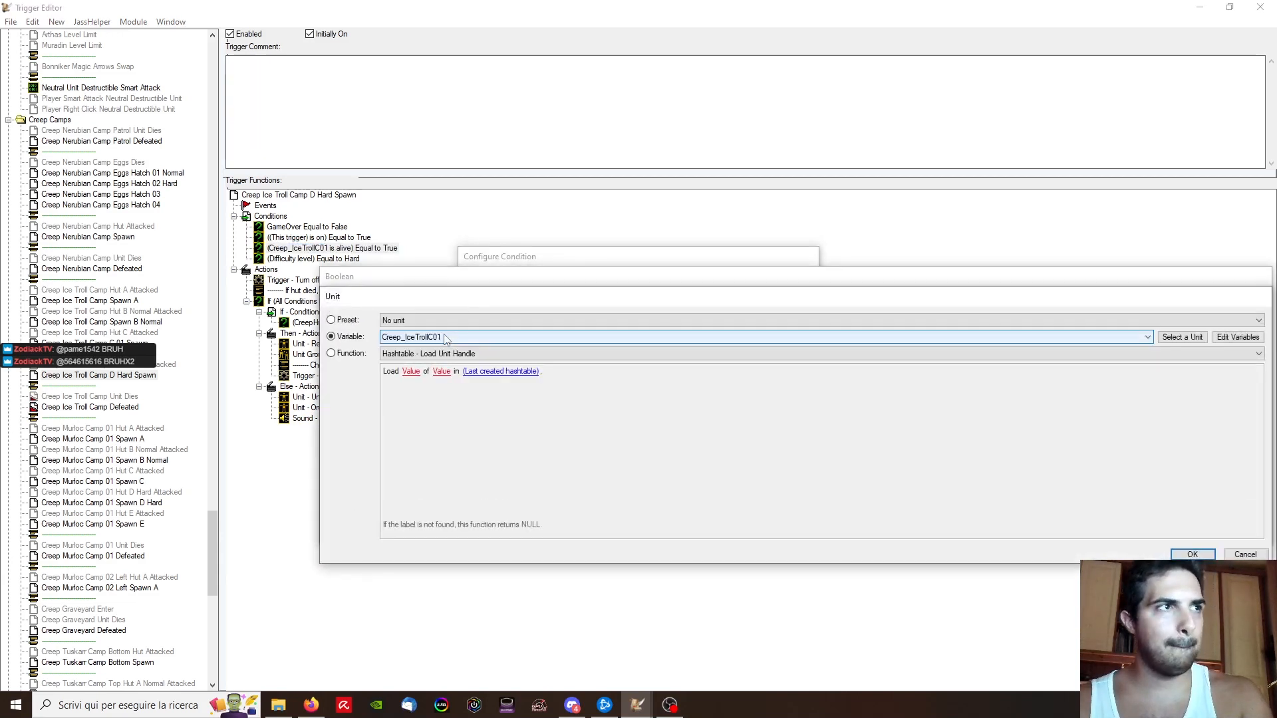
pyautogui.click(450, 338)
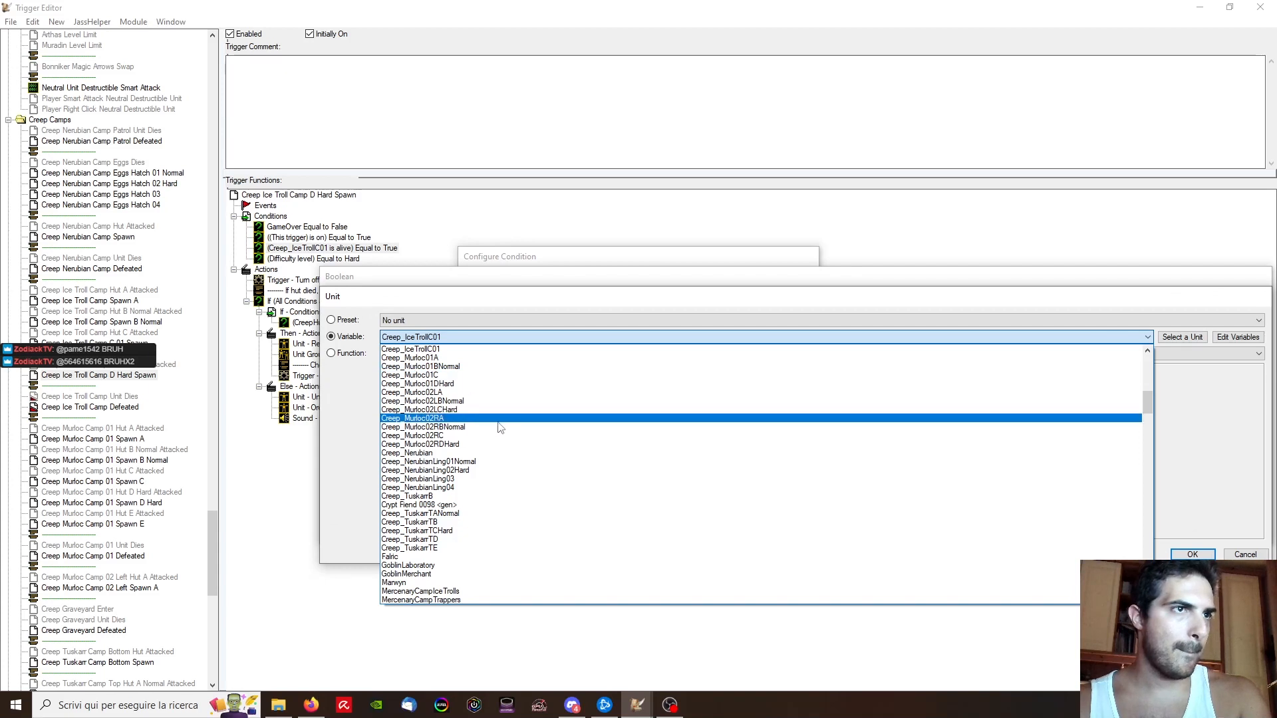
pyautogui.scroll(-5, 511, 479)
pyautogui.scroll(-20, 511, 470)
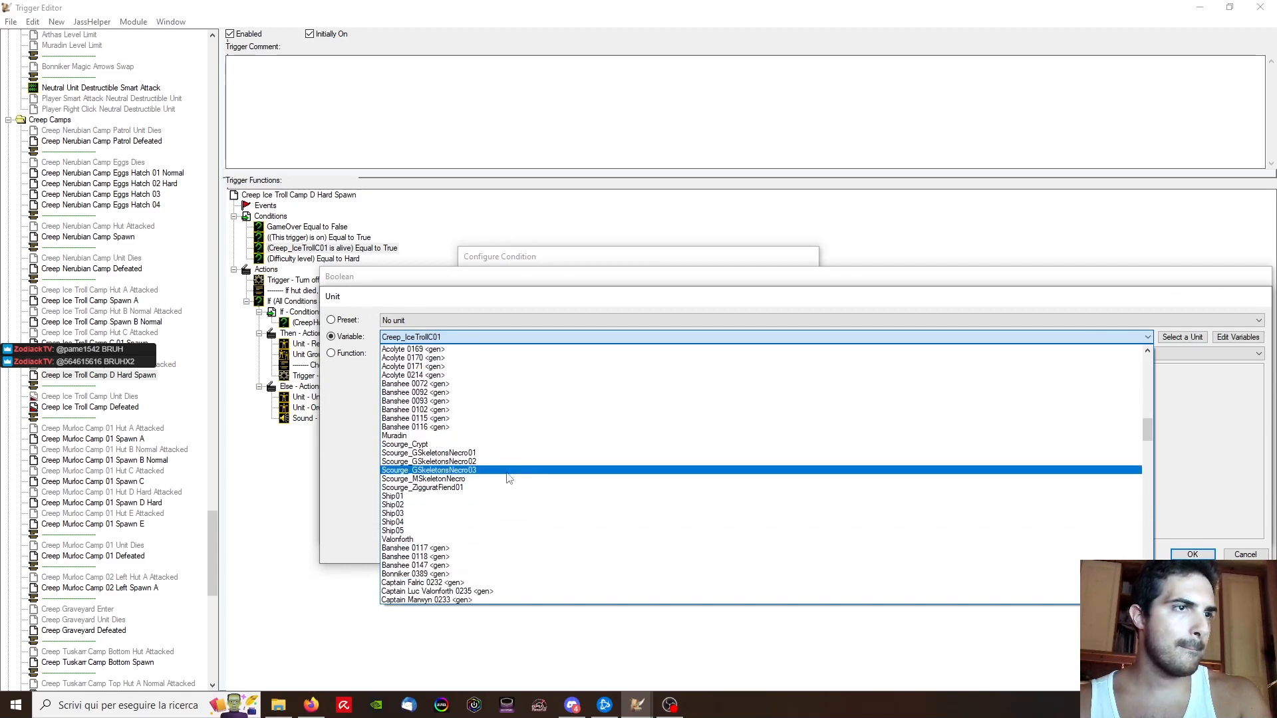
pyautogui.scroll(-6, 459, 508)
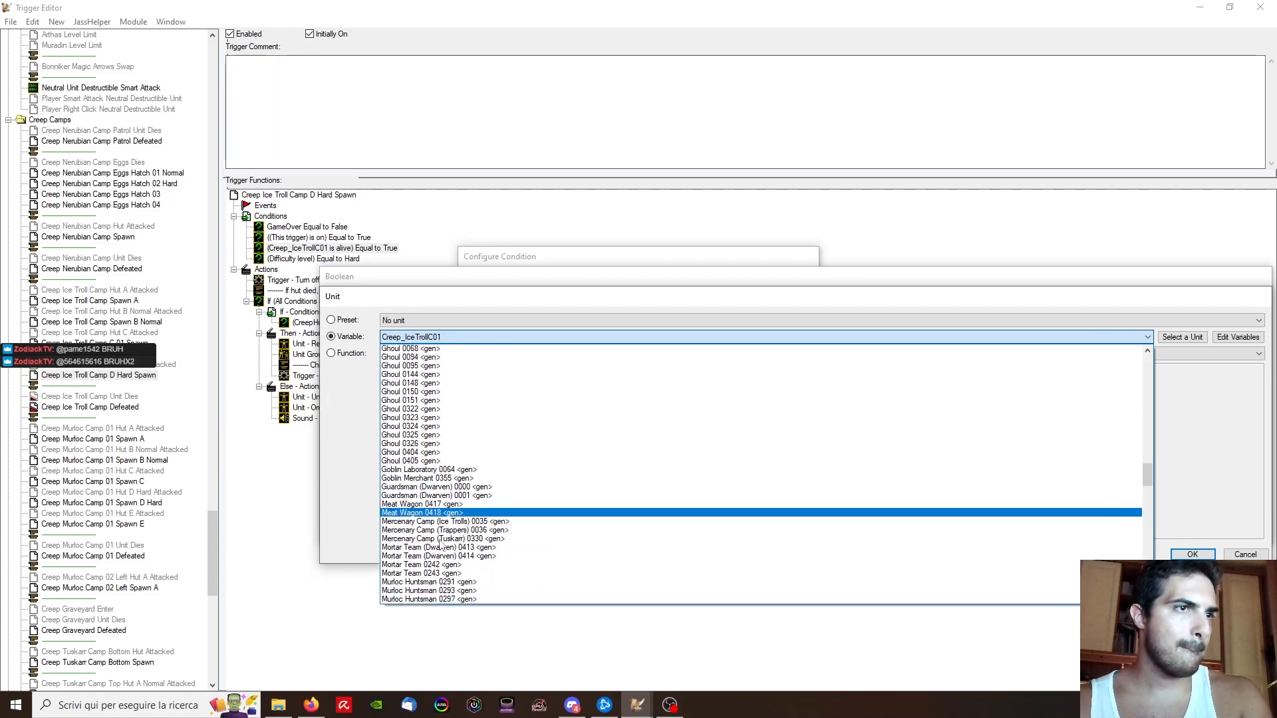
pyautogui.click(433, 497)
pyautogui.press('Return')
pyautogui.press('Return')
pyautogui.press('Return')
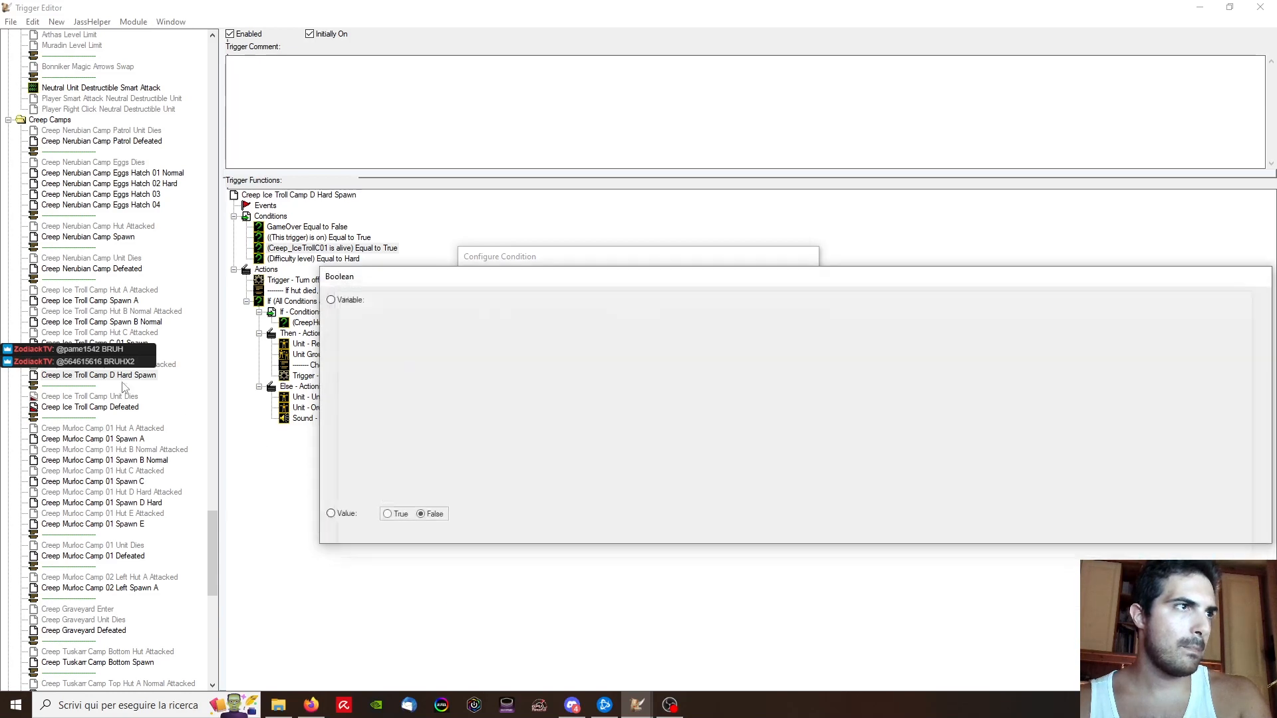
# Step: Review the unit references in the ice troll Hut D Hard Attacked, C 02, C 01, B Normal and A spawn triggers
pyautogui.click(148, 365)
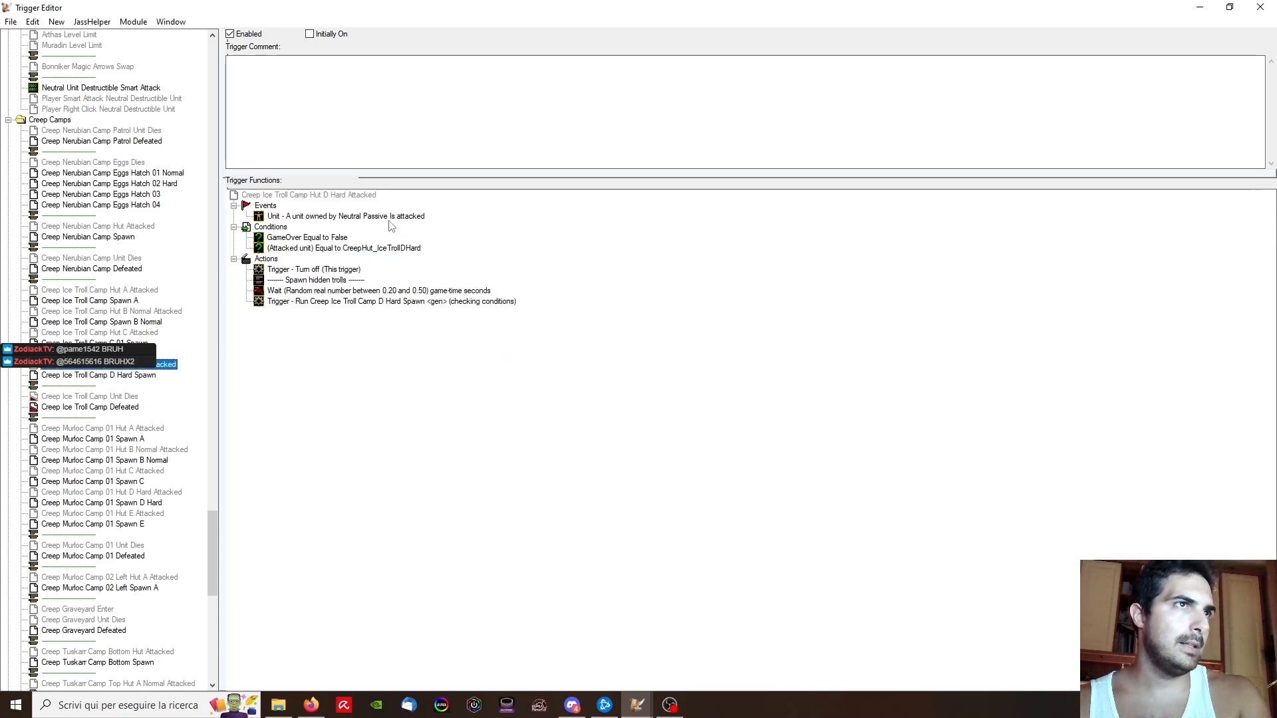
pyautogui.click(151, 342)
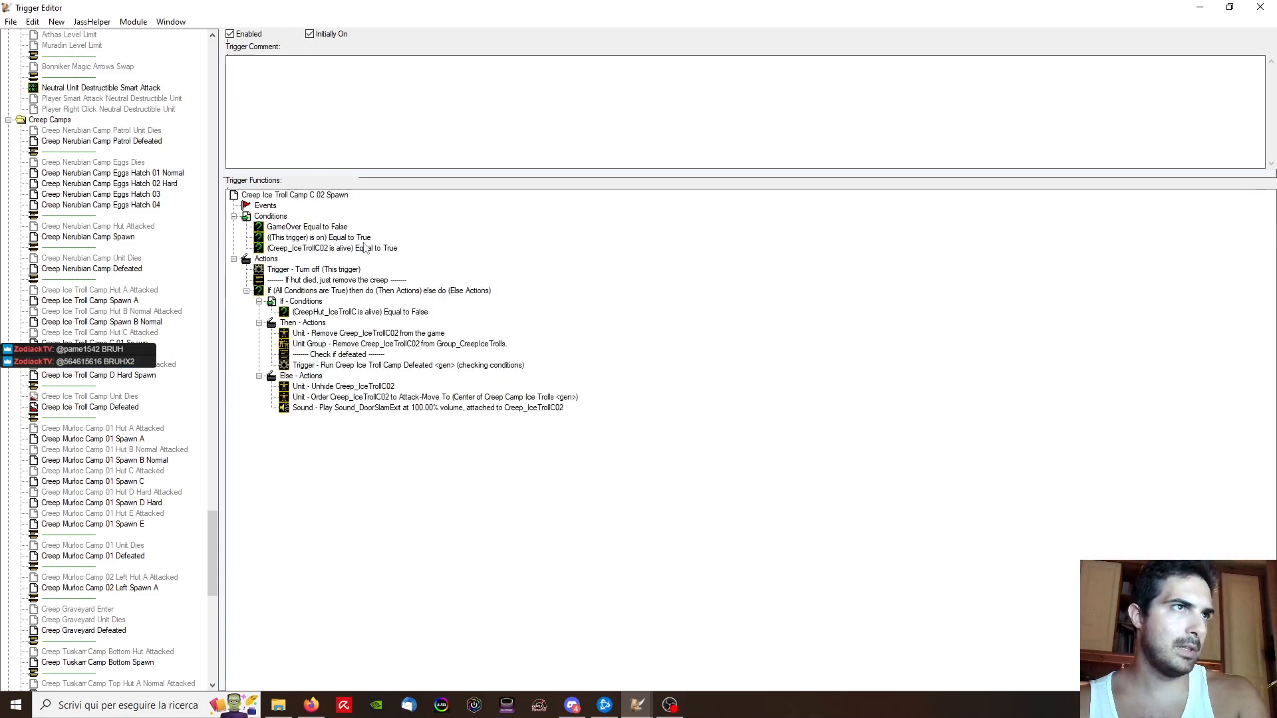
pyautogui.doubleClick(345, 313)
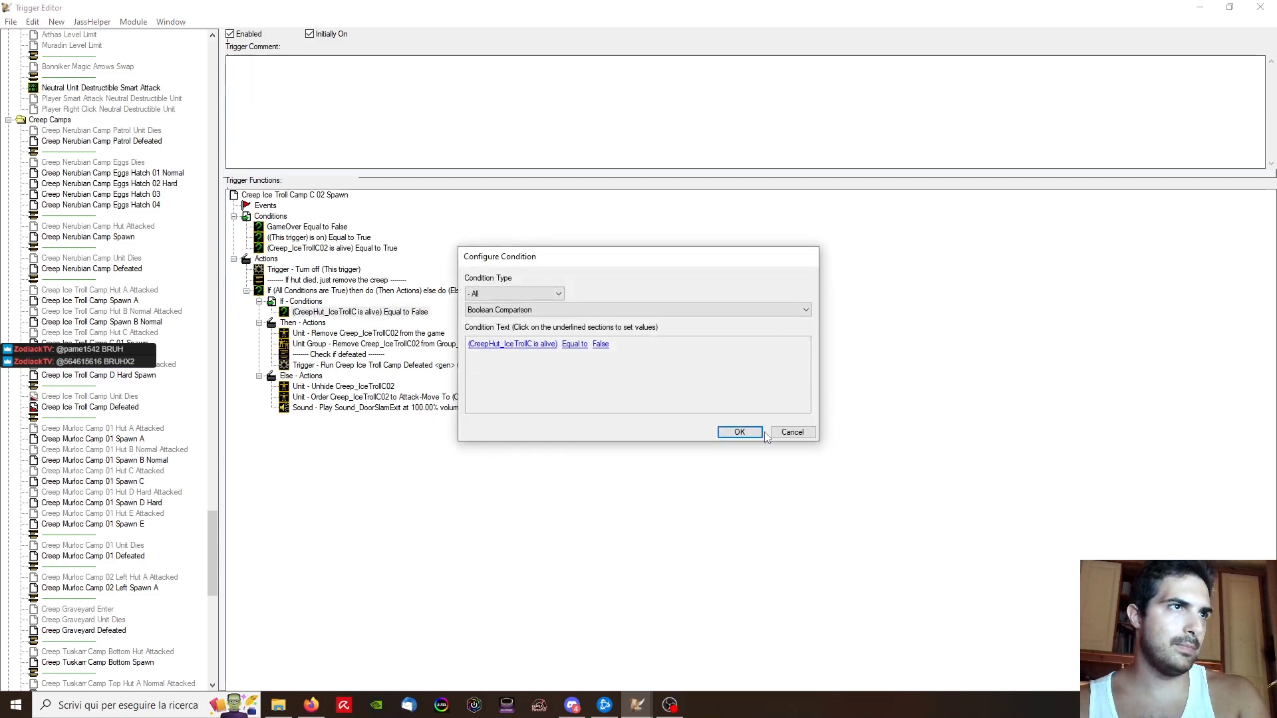
pyautogui.press('Return')
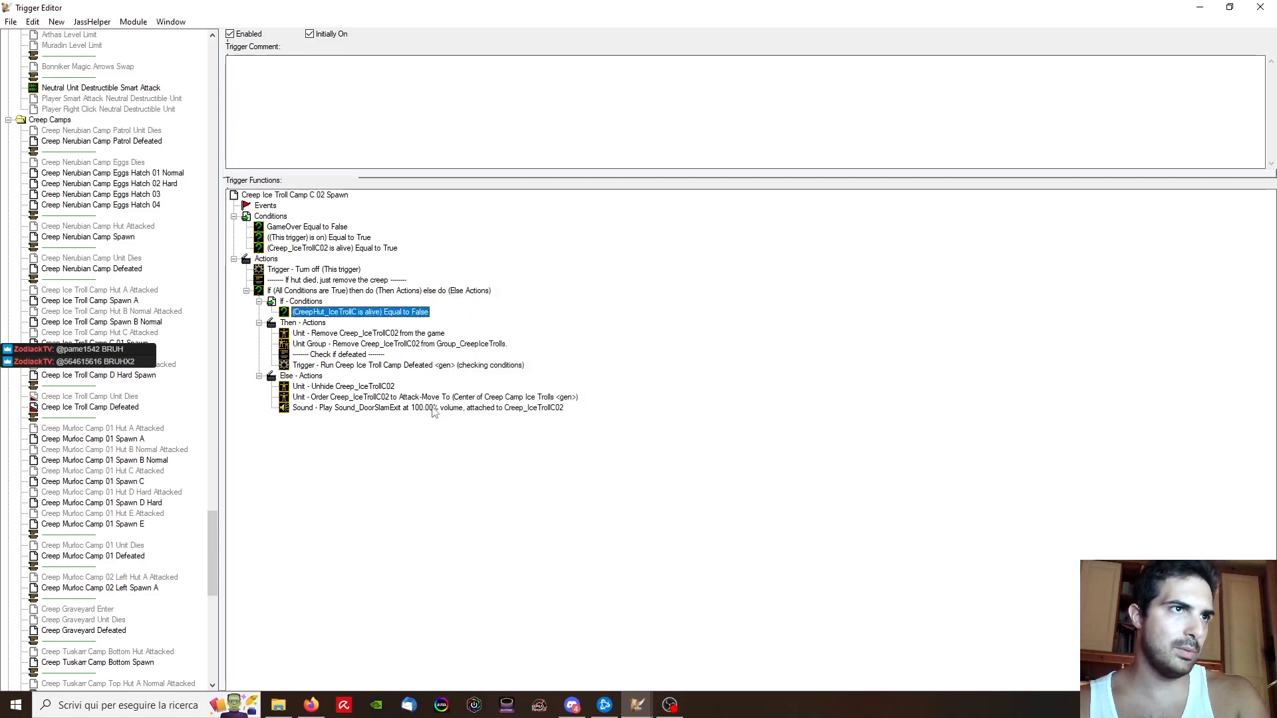
pyautogui.click(130, 344)
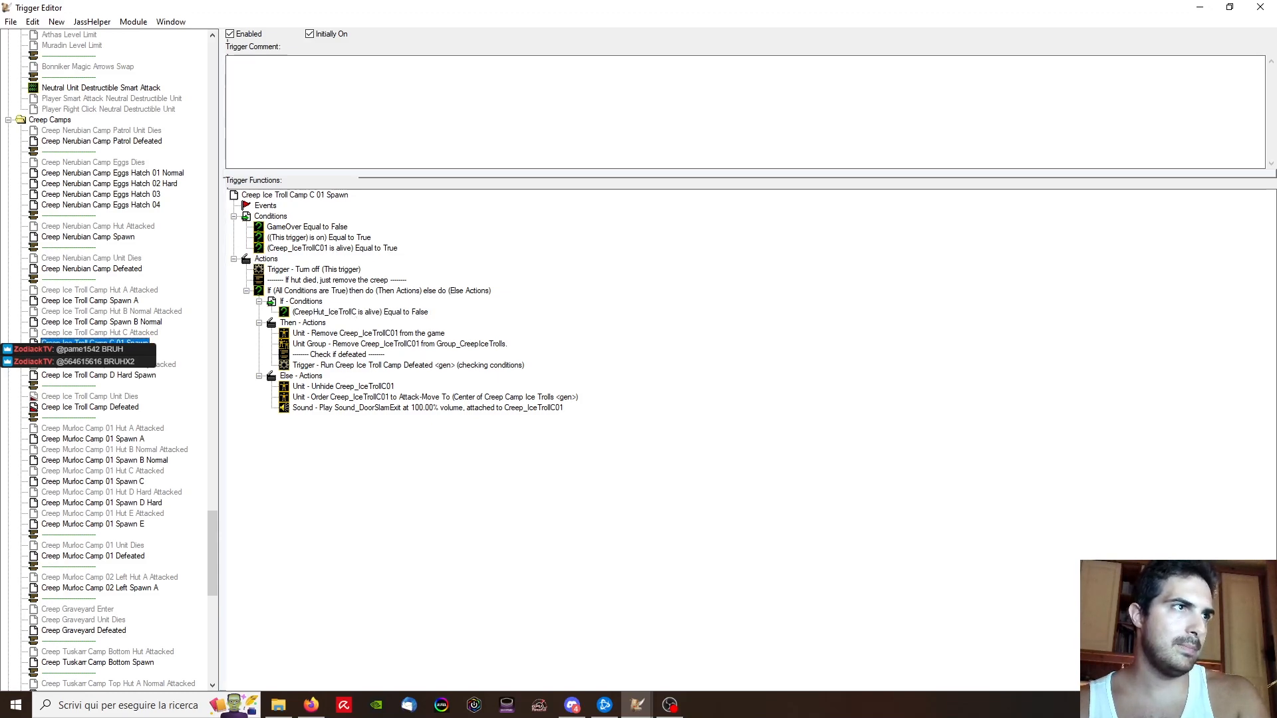
pyautogui.click(130, 364)
pyautogui.click(130, 345)
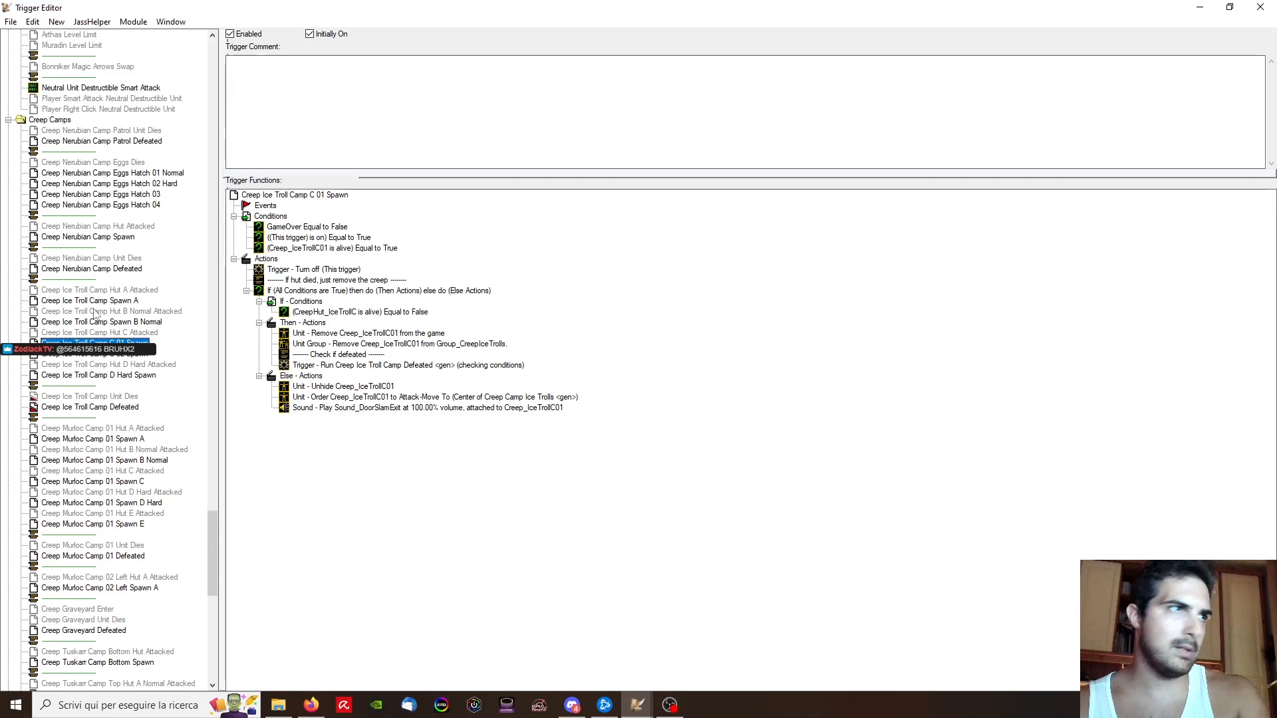
pyautogui.click(119, 323)
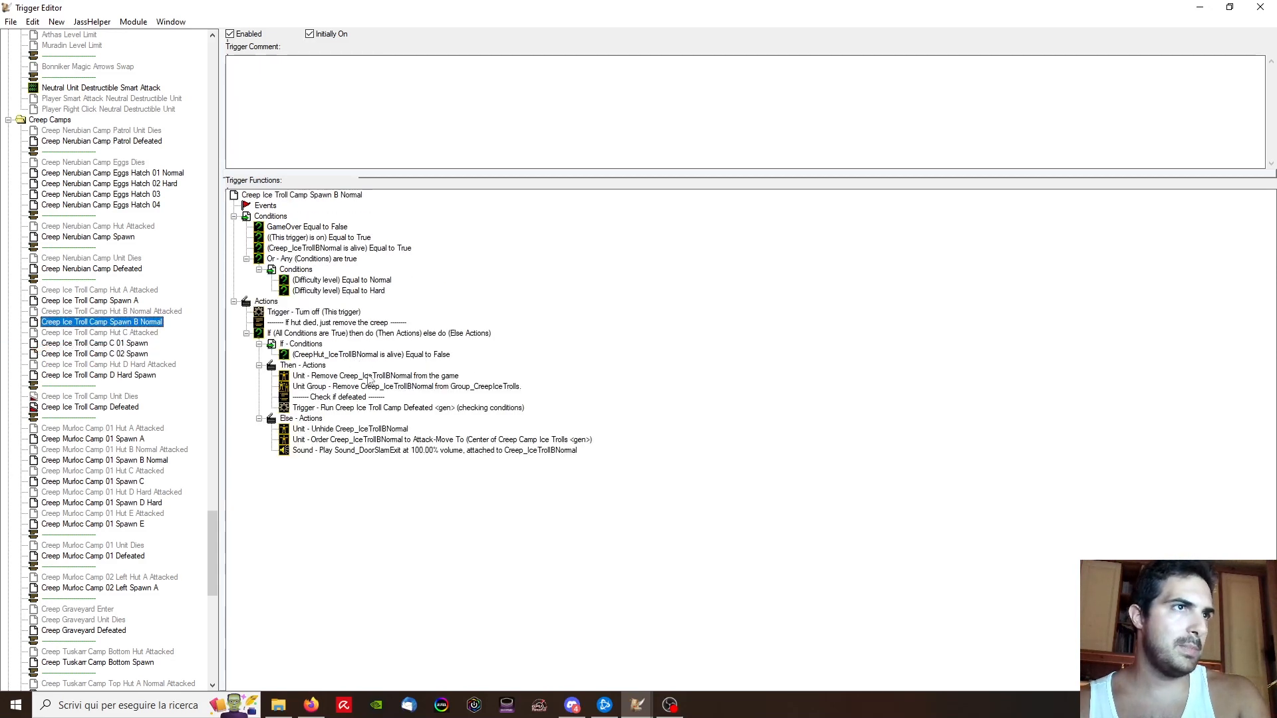
pyautogui.click(115, 302)
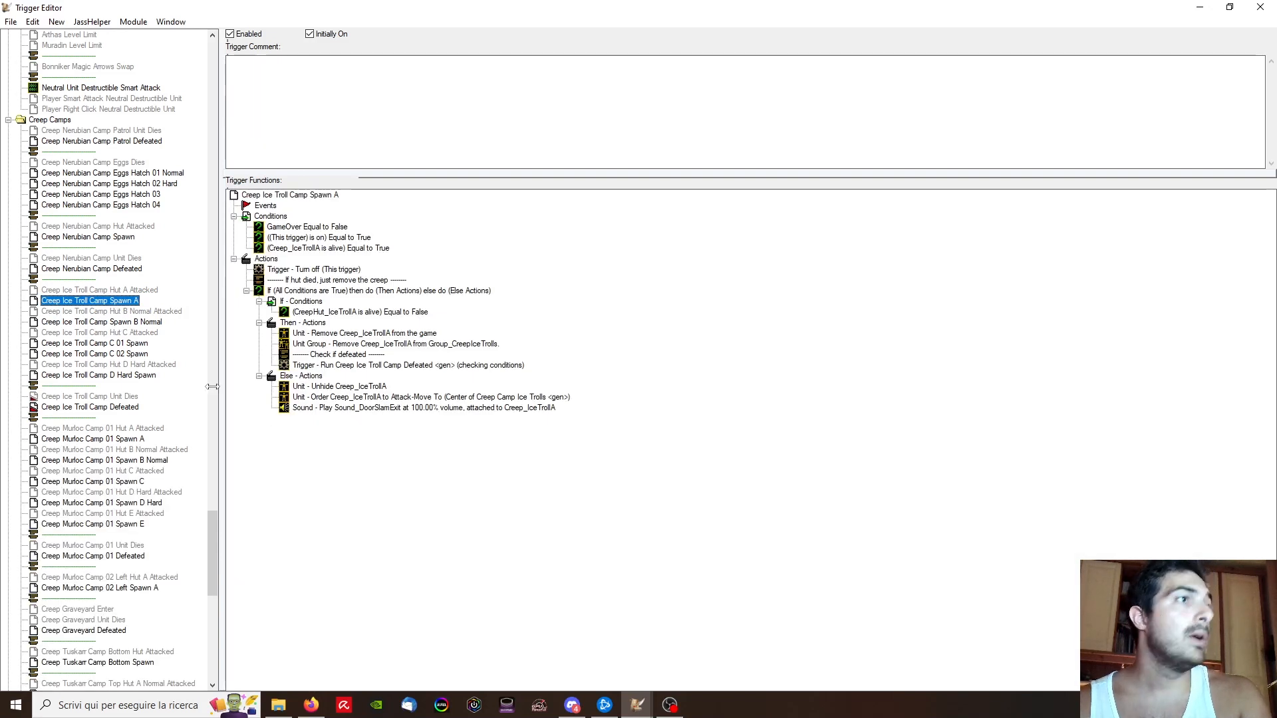
# Step: In Creep Ice Troll Camp Unit Dies, duplicate the event for a Neutral Hostile unit dying
pyautogui.click(118, 396)
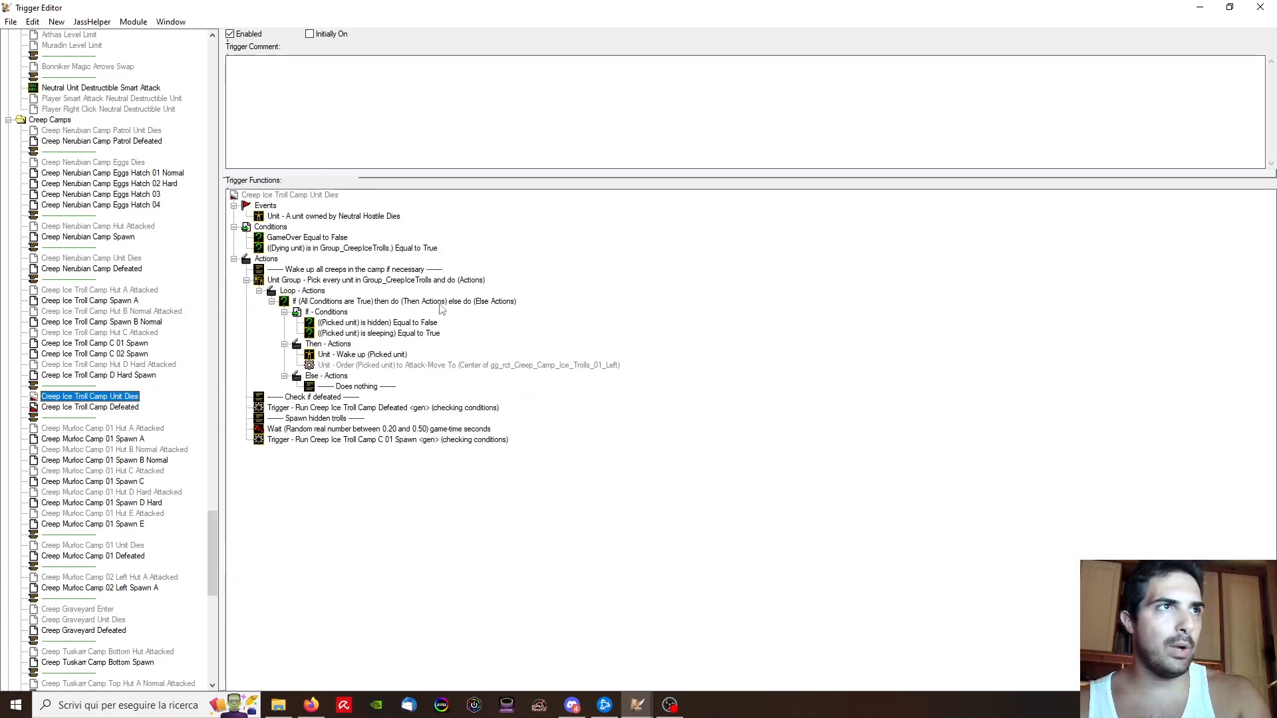
pyautogui.click(366, 230)
pyautogui.click(365, 218)
pyautogui.hotkey('ctrl', 'c')
pyautogui.hotkey('ctrl', 'v')
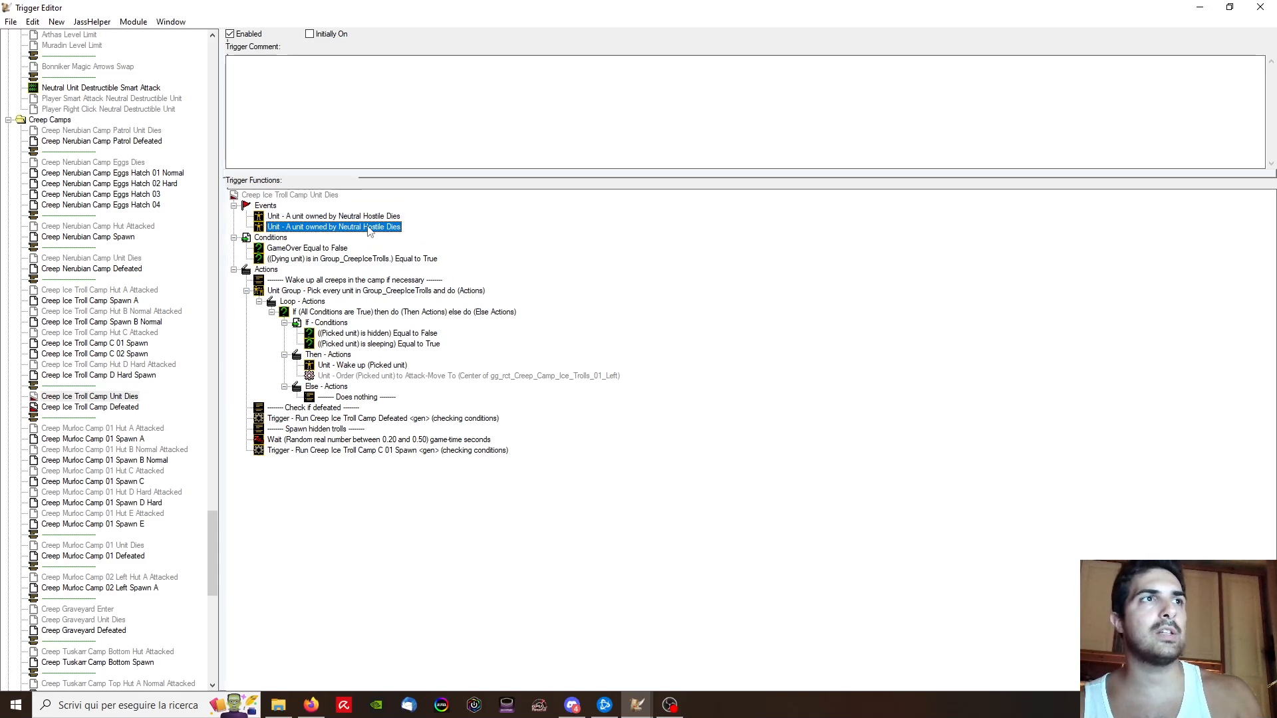
# Step: Set the owning player of the duplicated unit death event to Player 22 (Snow)
pyautogui.doubleClick(369, 227)
pyautogui.click(547, 345)
pyautogui.click(496, 300)
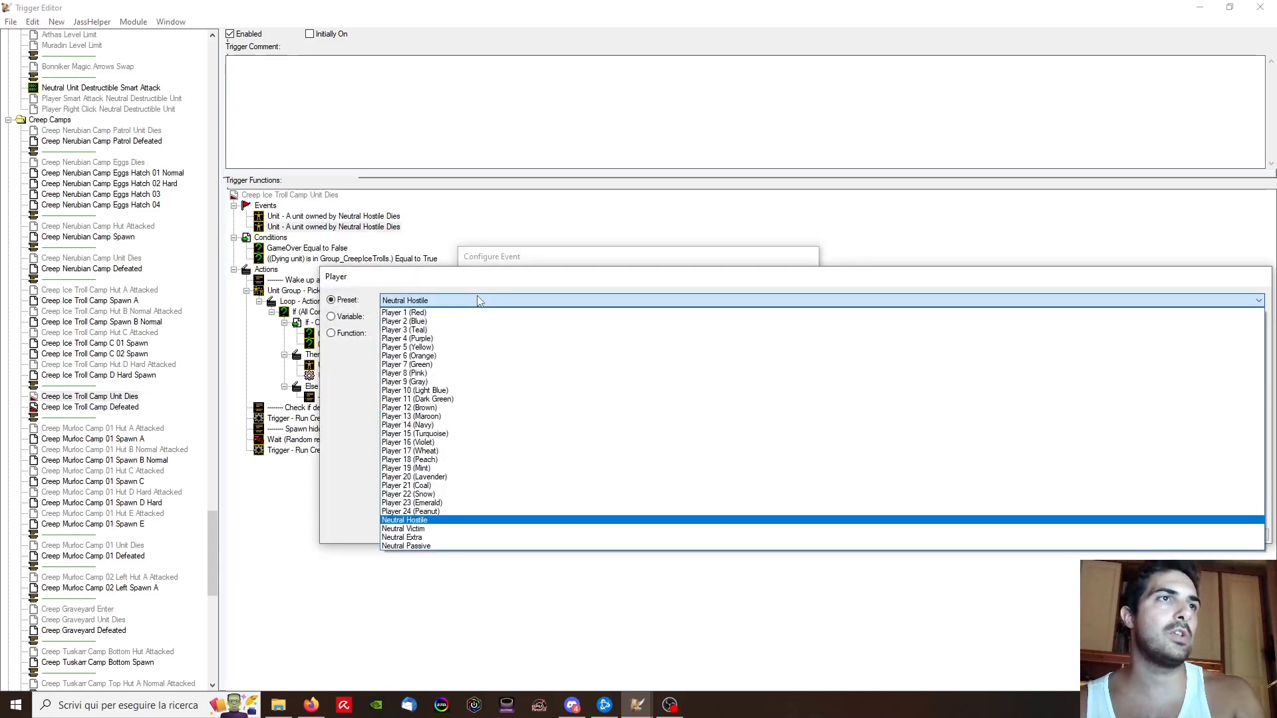
pyautogui.click(440, 494)
pyautogui.press('Return')
pyautogui.press('Return')
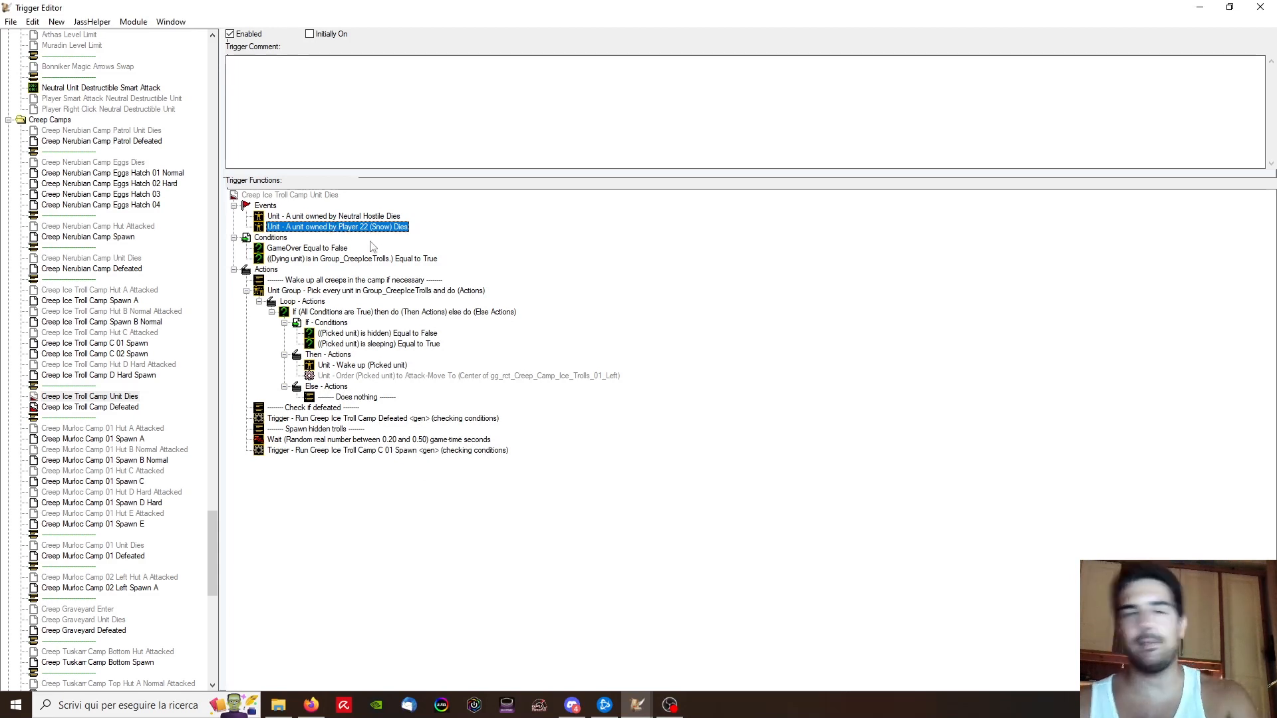
# Step: In Creep Ice Troll Camp Unit Dies, retarget the picked unit's Attack-Move order to the center of the Creep Camp Ice Trolls region
pyautogui.click(389, 259)
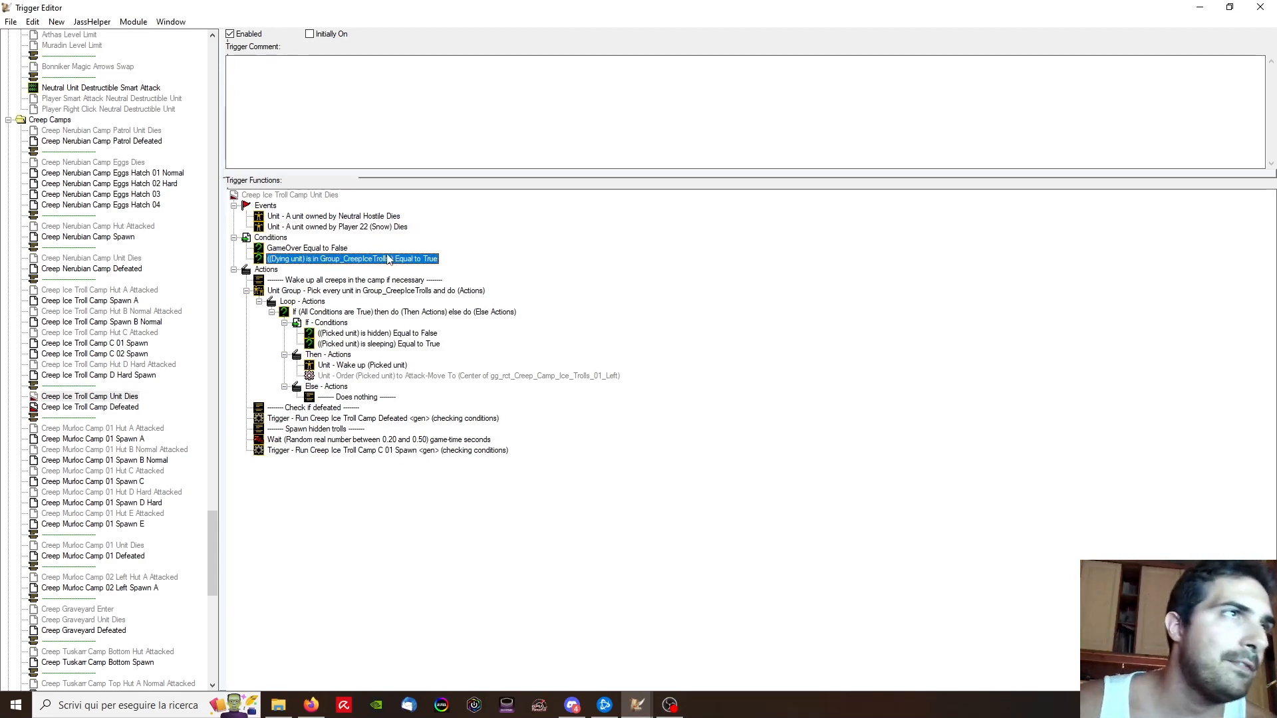
pyautogui.click(379, 344)
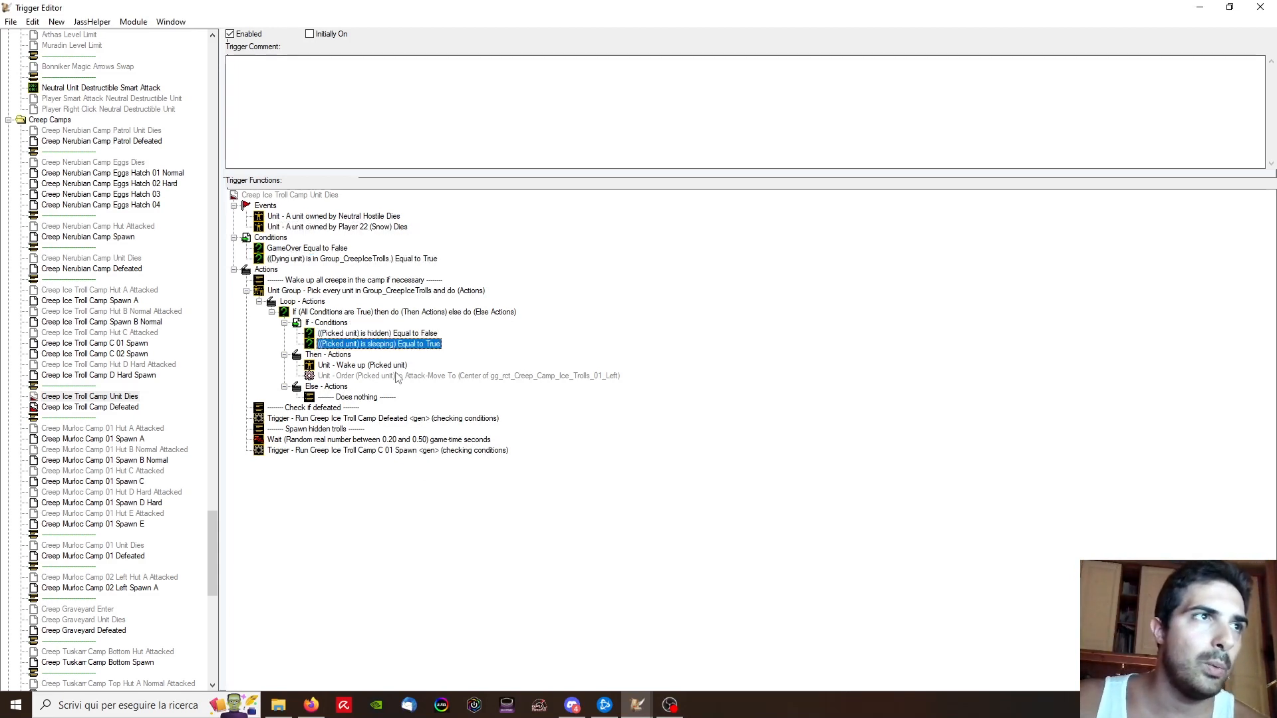
pyautogui.doubleClick(399, 376)
pyautogui.click(662, 344)
pyautogui.click(461, 335)
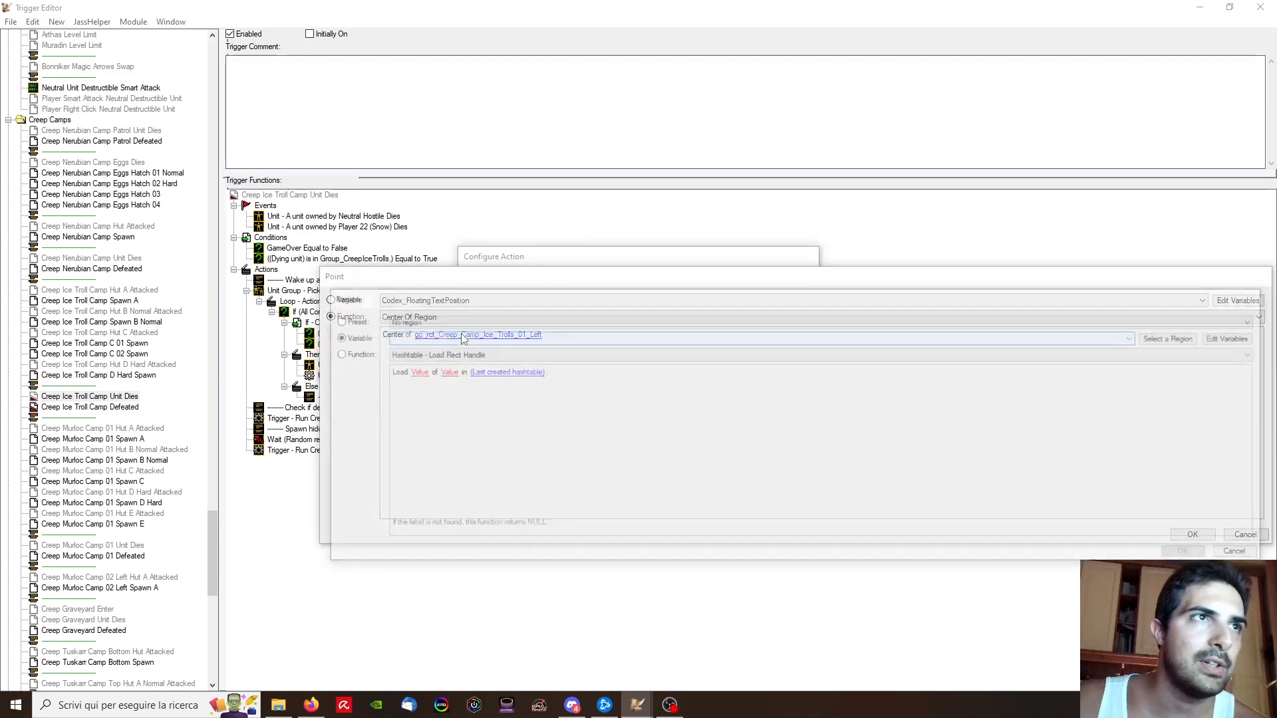
pyautogui.click(461, 336)
pyautogui.scroll(-20, 488, 386)
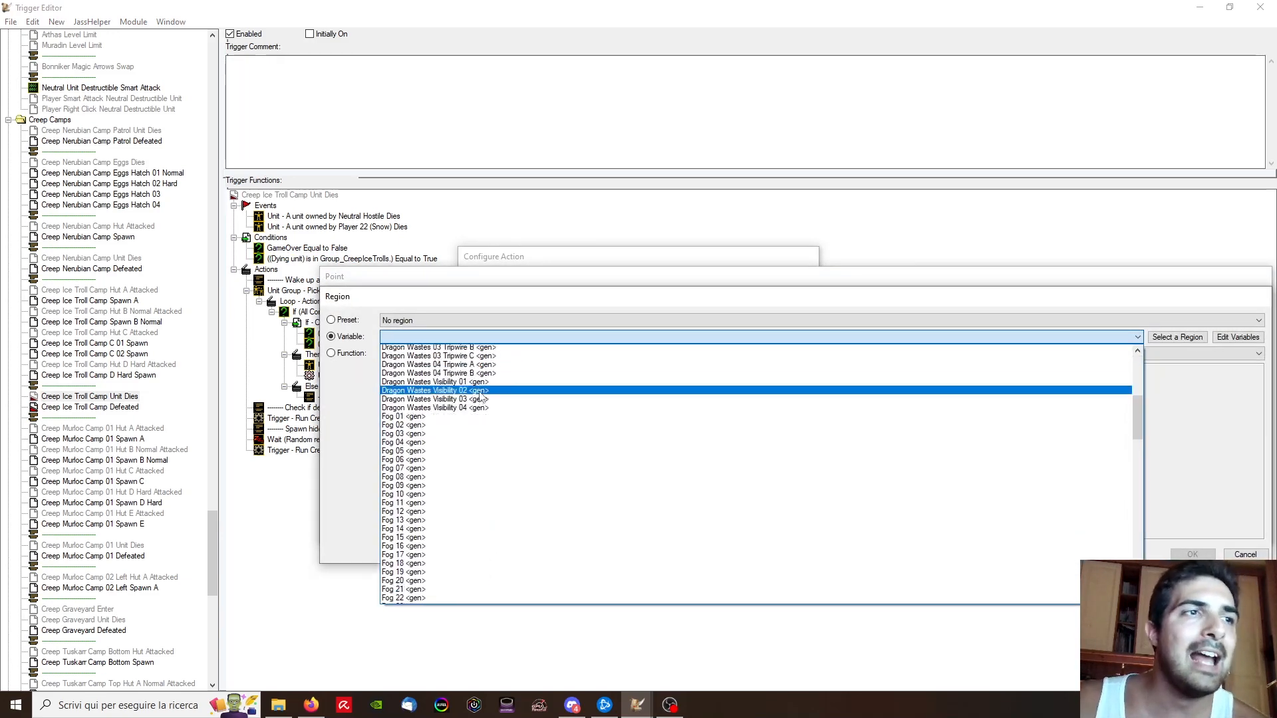
pyautogui.scroll(-2, 485, 400)
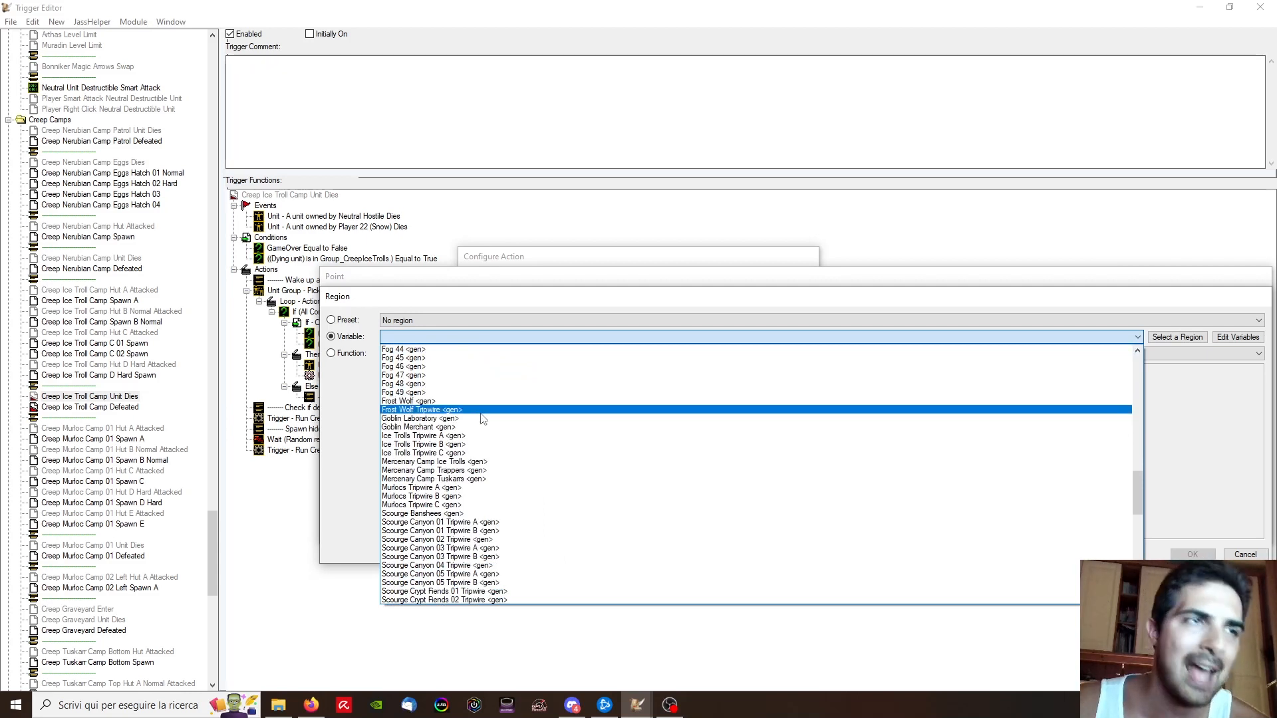
pyautogui.scroll(-3, 483, 419)
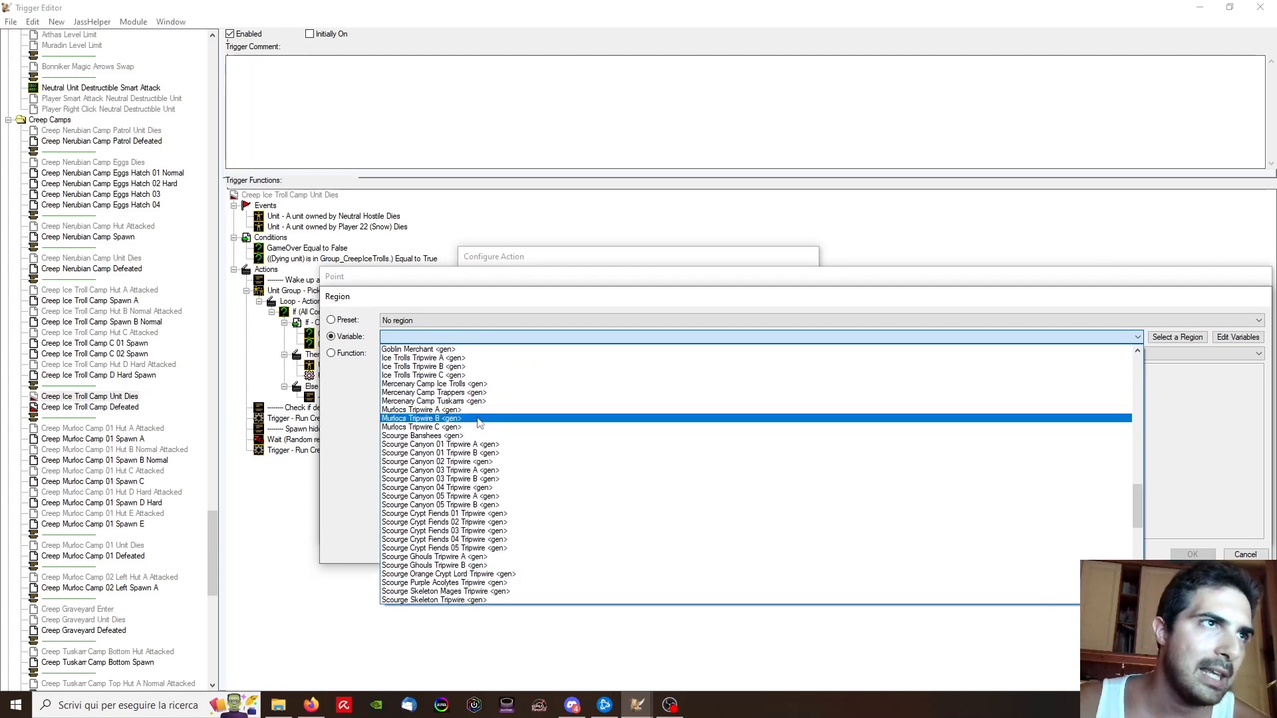
pyautogui.scroll(2, 476, 425)
pyautogui.scroll(-8, 474, 426)
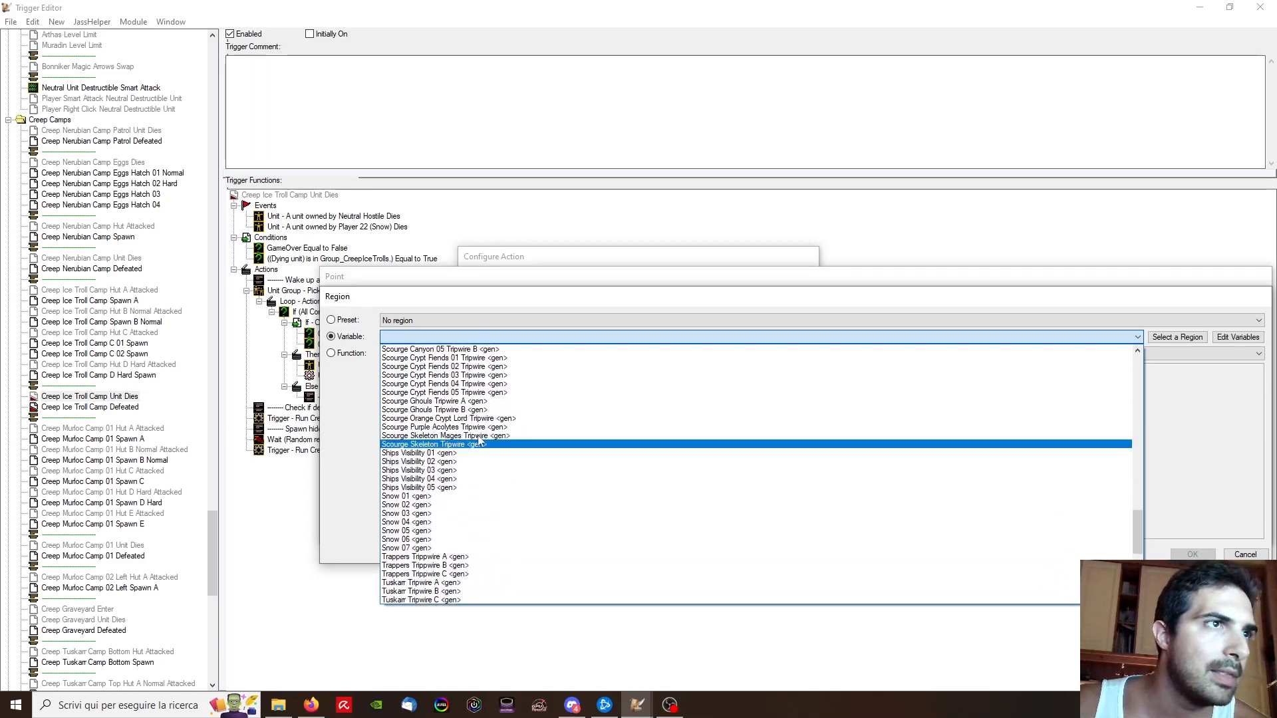
pyautogui.scroll(20, 479, 429)
pyautogui.scroll(12, 486, 426)
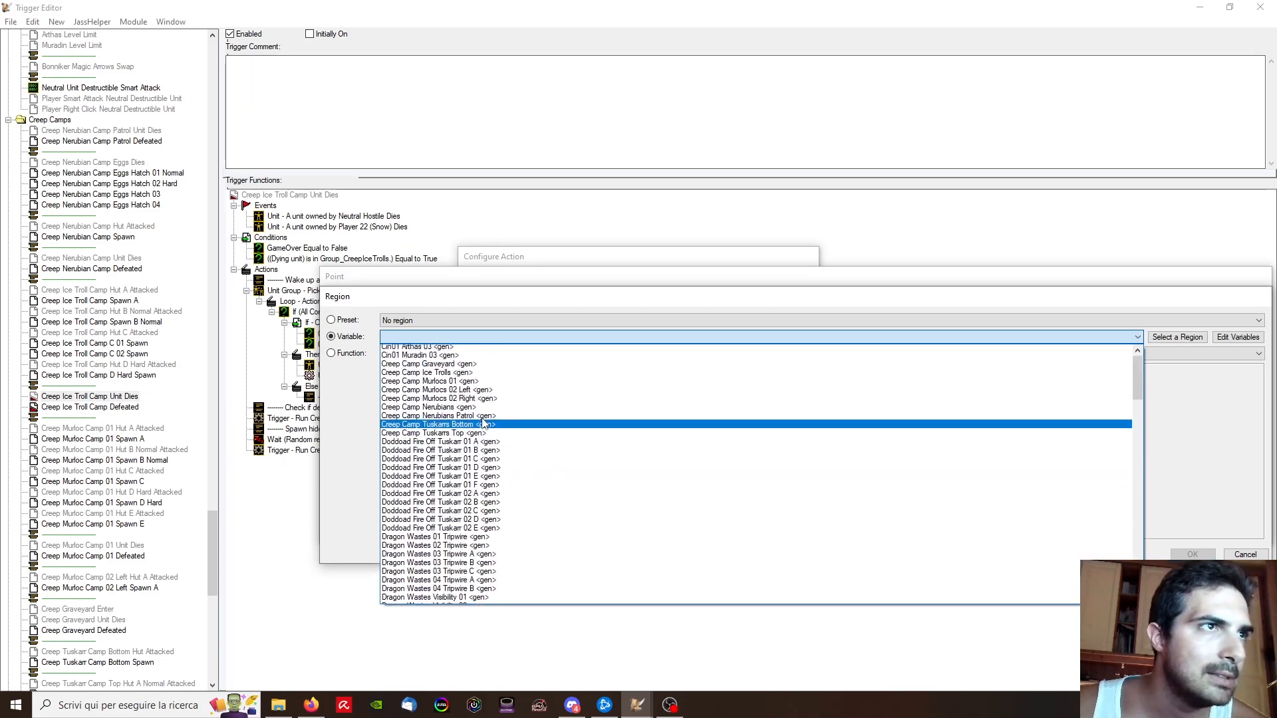
pyautogui.click(450, 392)
pyautogui.press('Return')
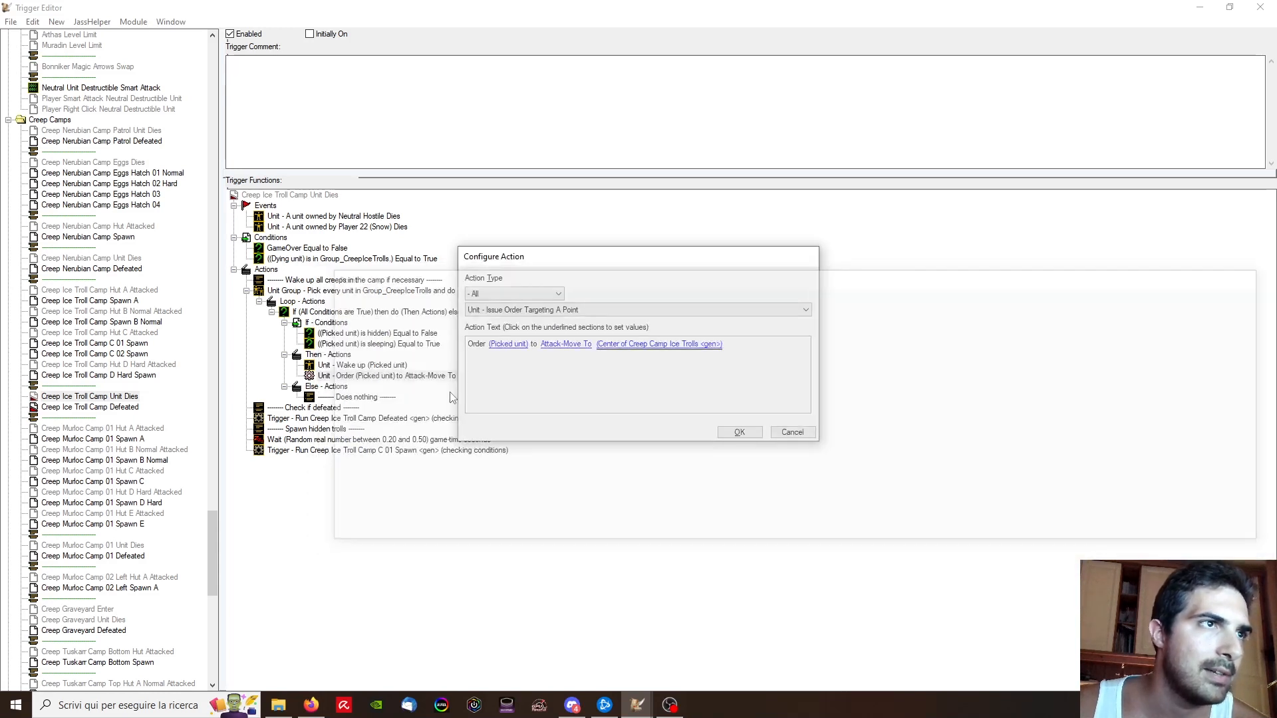
pyautogui.press('Return')
# Step: Copy the action running Creep Ice Troll Camp Spawn A from Hut A Attacked into Unit Dies, before the C 01 spawn
pyautogui.click(391, 419)
pyautogui.click(387, 440)
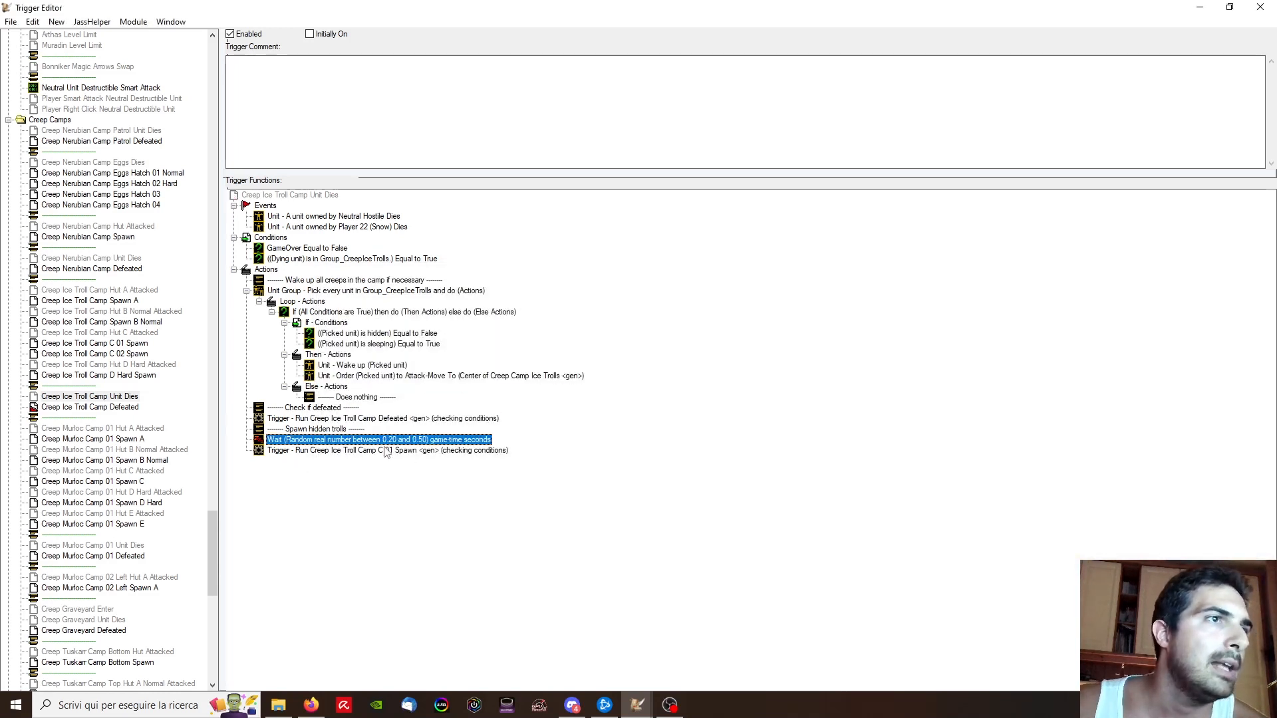
pyautogui.click(384, 449)
pyautogui.click(307, 430)
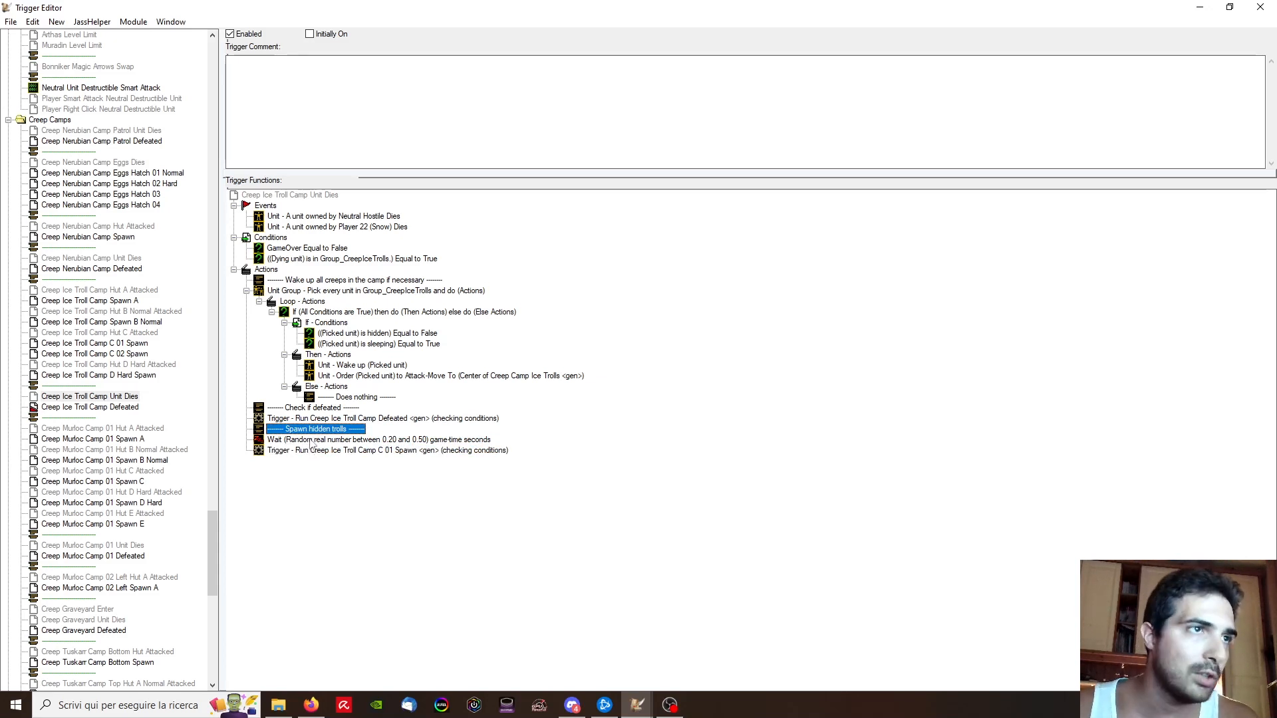
pyautogui.click(141, 291)
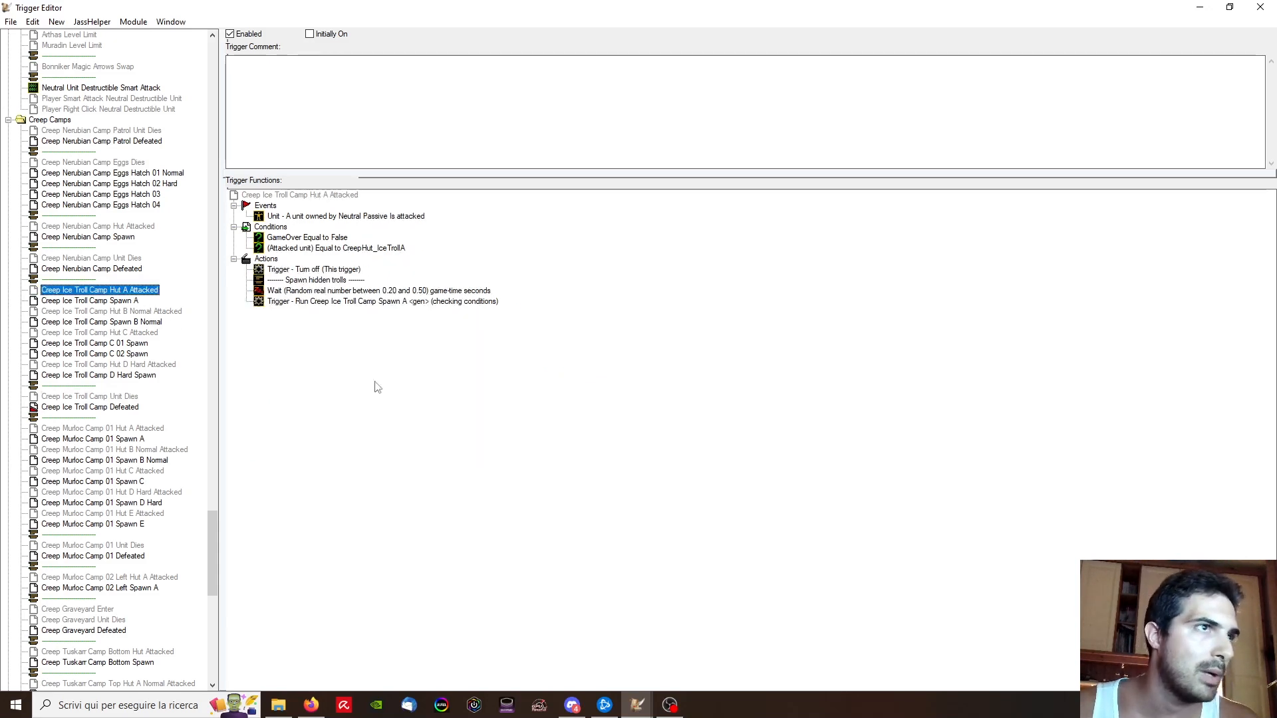
pyautogui.click(334, 303)
pyautogui.click(133, 376)
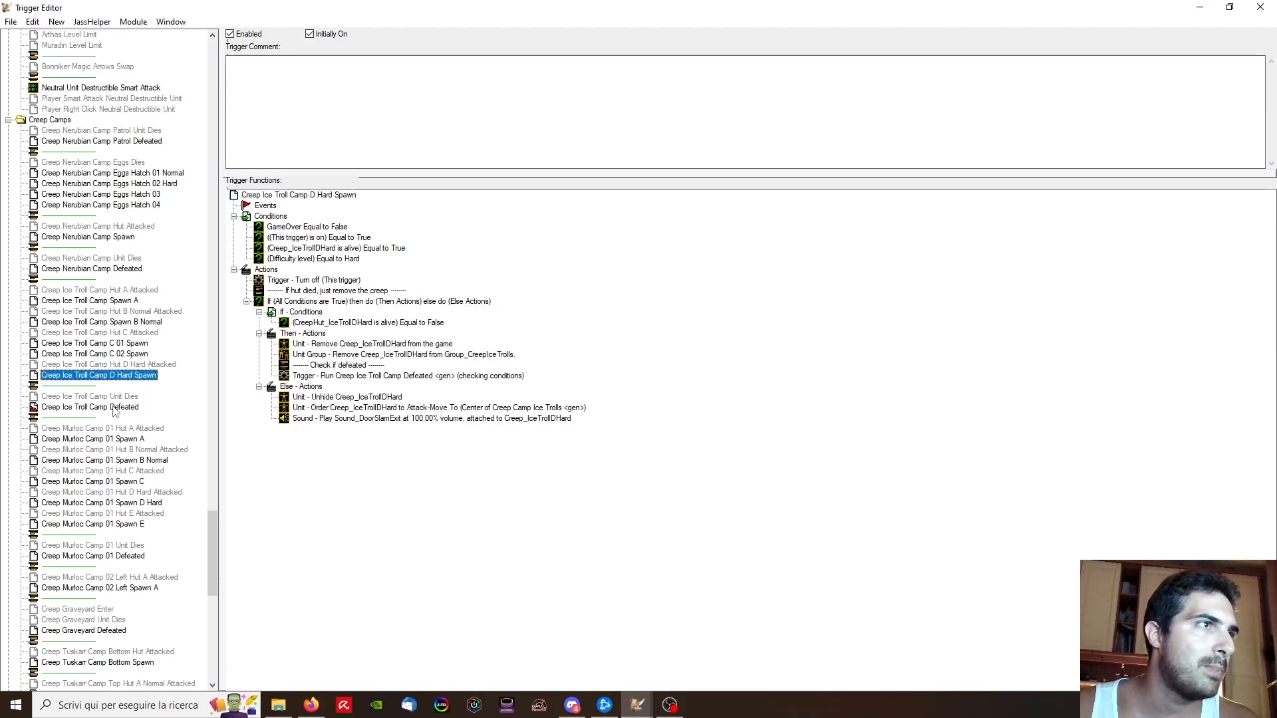
pyautogui.click(115, 397)
pyautogui.click(117, 407)
pyautogui.click(114, 396)
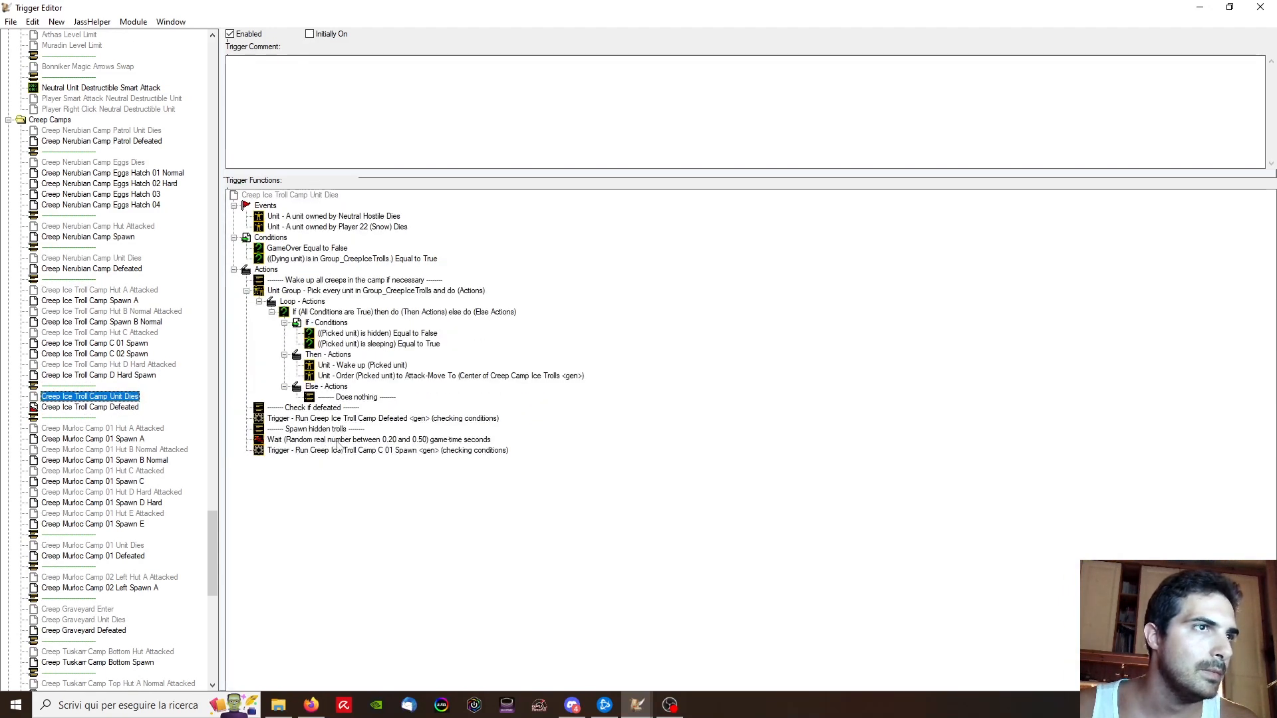
pyautogui.click(338, 449)
pyautogui.hotkey('ctrl', 'v')
# Step: Copy the random 1.00 to 1.50 second wait from an ice troll hut trigger into Unit Dies, after the Spawn A run
pyautogui.click(137, 334)
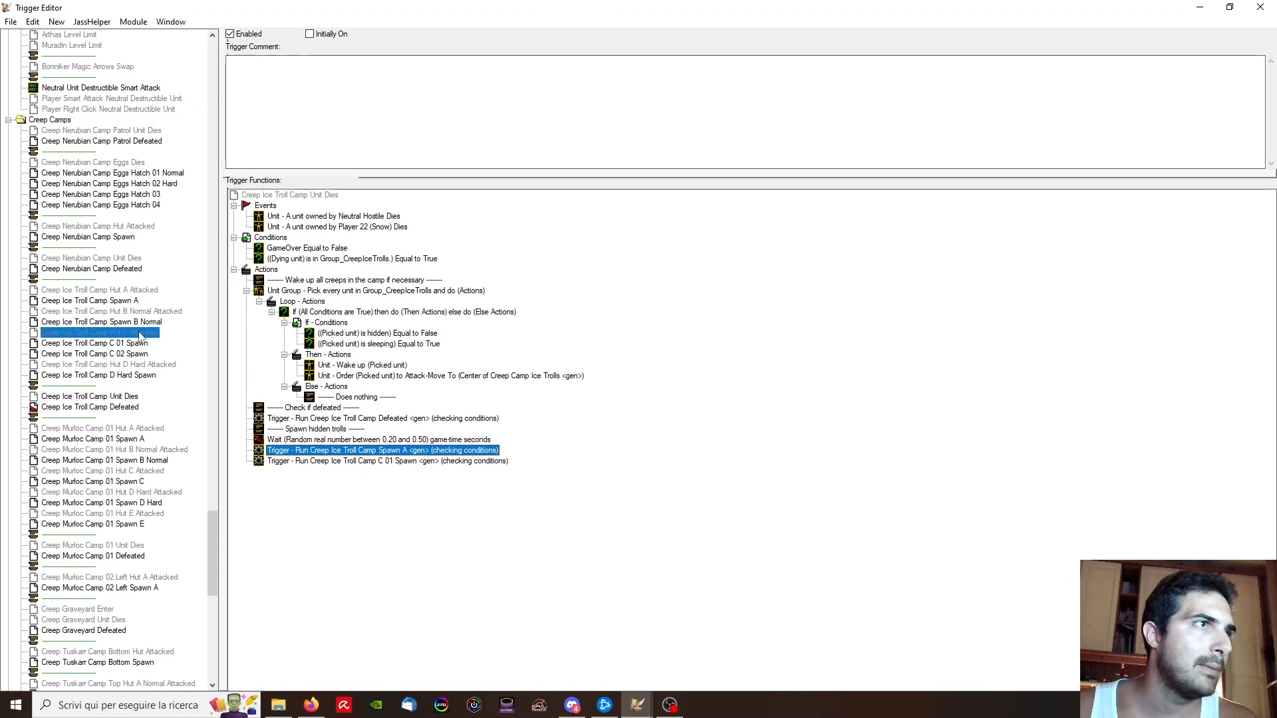
pyautogui.click(372, 313)
pyautogui.click(133, 398)
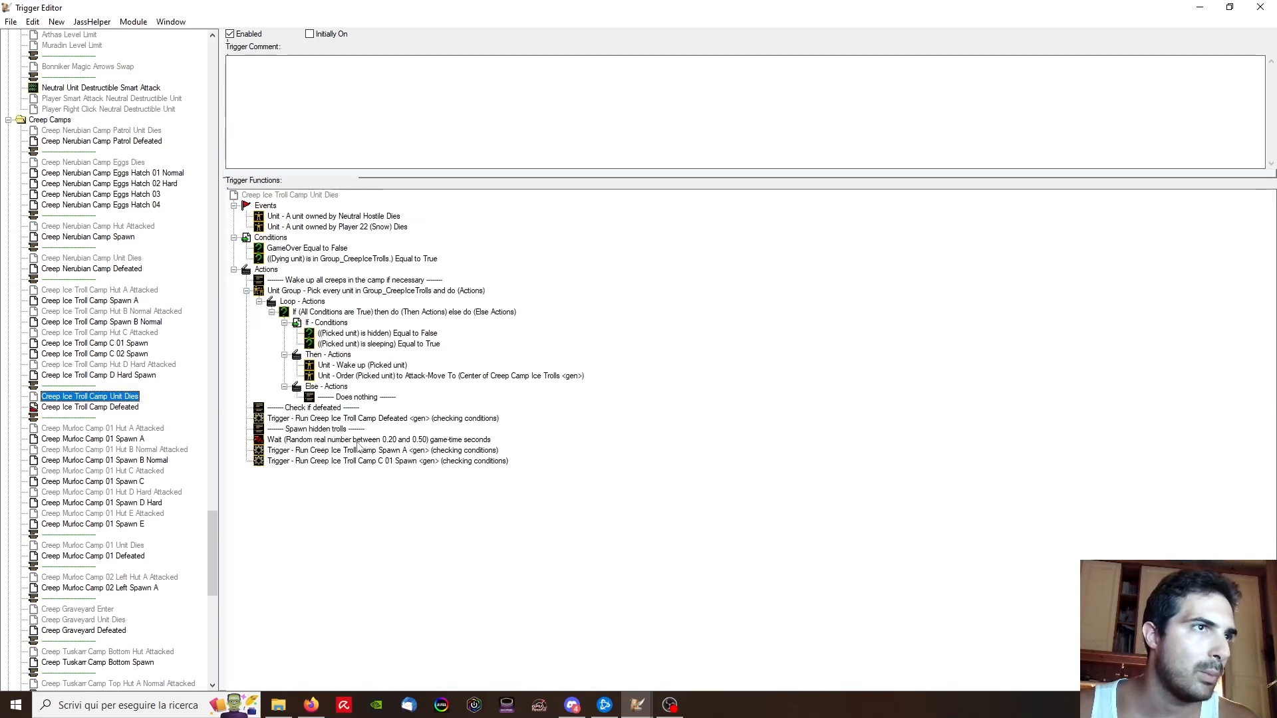
pyautogui.click(338, 455)
pyautogui.hotkey('ctrl', 'v')
# Step: Duplicate the Spawn A run action after the new wait and point the copy to Creep Ice Troll Camp Spawn B Normal
pyautogui.click(370, 452)
pyautogui.hotkey('ctrl', 'c')
pyautogui.click(373, 461)
pyautogui.hotkey('ctrl', 'v')
pyautogui.doubleClick(373, 472)
pyautogui.click(540, 343)
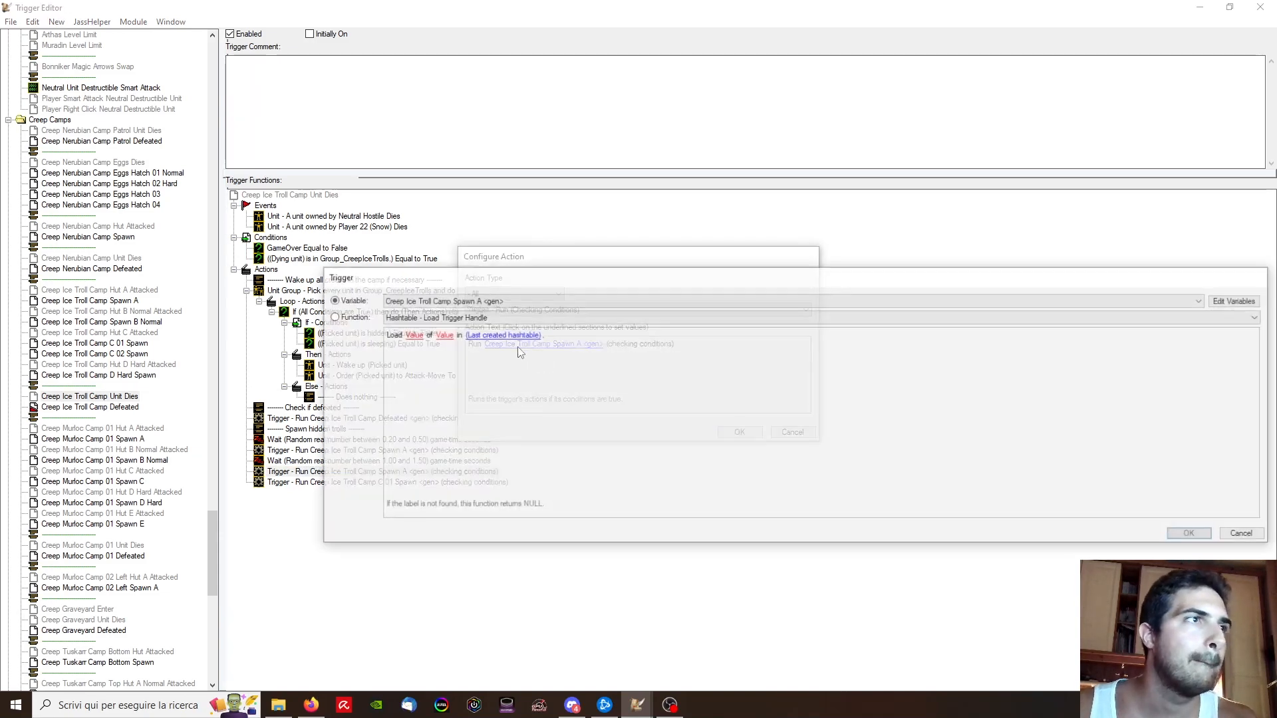
pyautogui.scroll(-2, 502, 303)
pyautogui.press('Return')
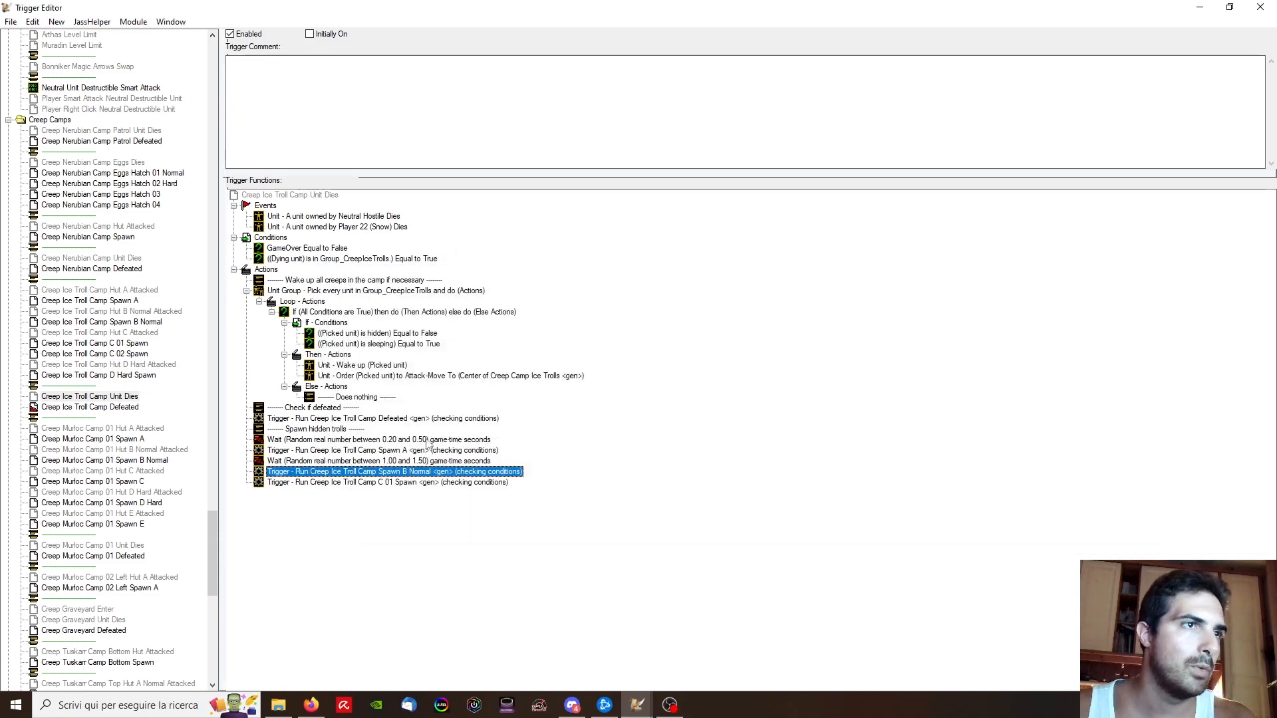
# Step: Add 1.00 to 1.50 second waits before and after the C 01 spawn run, followed by an action running Creep Ice Troll Camp C 02 Spawn
pyautogui.hotkey('ctrl', 'v')
pyautogui.click(402, 493)
pyautogui.hotkey('ctrl', 'v')
pyautogui.doubleClick(404, 514)
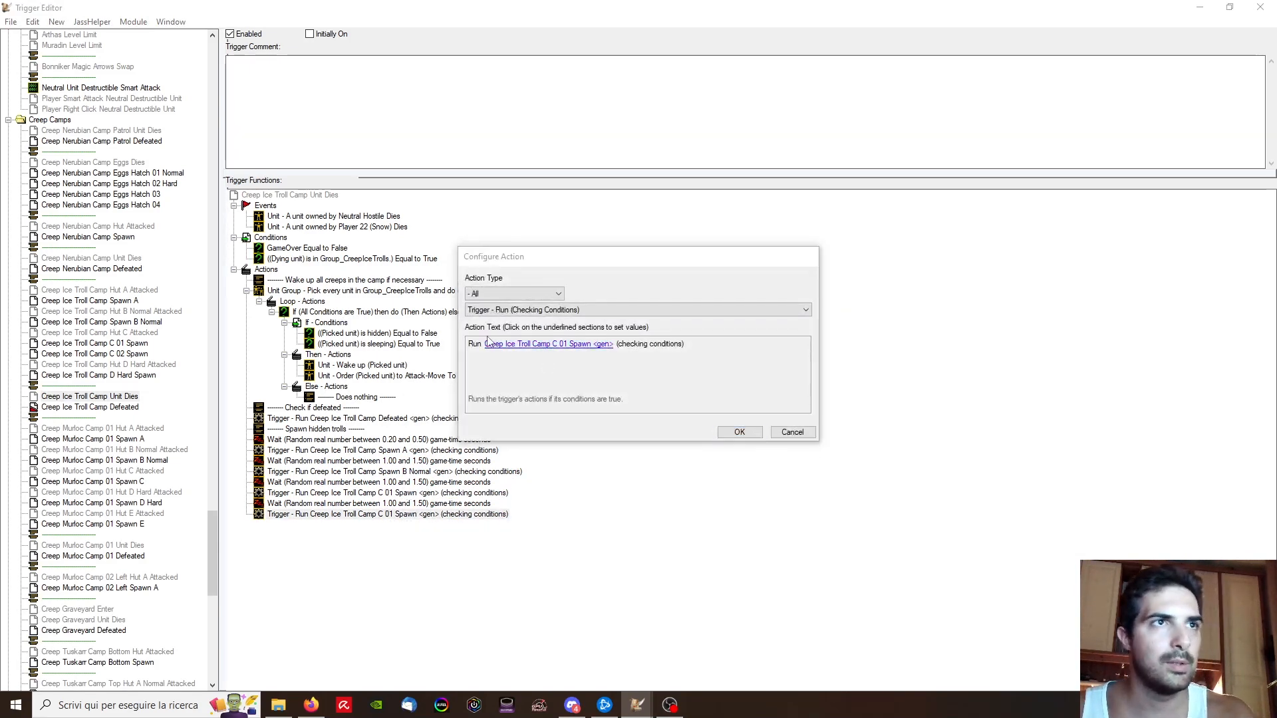
pyautogui.click(493, 343)
pyautogui.scroll(-1, 493, 302)
pyautogui.press('Return')
pyautogui.press('Return')
# Step: Append another 1.00 to 1.50 second wait and an action running Creep Ice Troll Camp D Hard Spawn
pyautogui.hotkey('ctrl', 'v')
pyautogui.doubleClick(390, 539)
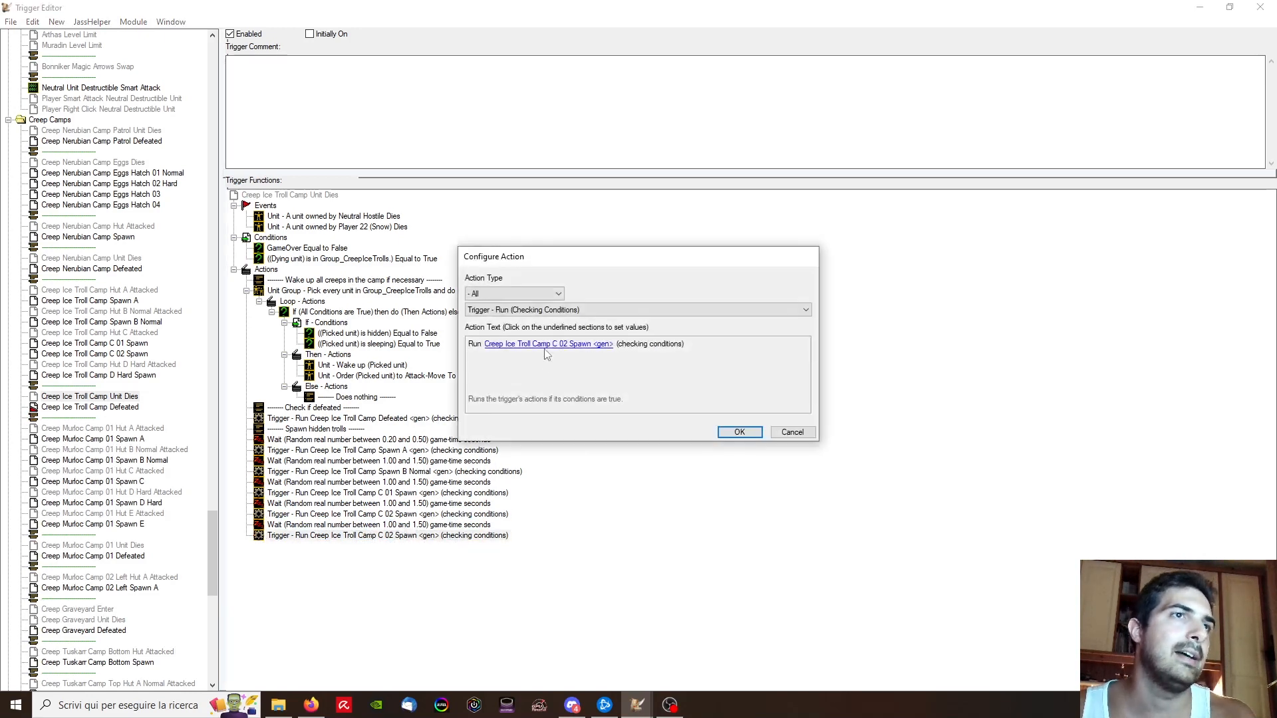
pyautogui.click(496, 348)
pyautogui.scroll(-1, 503, 306)
pyautogui.press('Return')
pyautogui.press('Return')
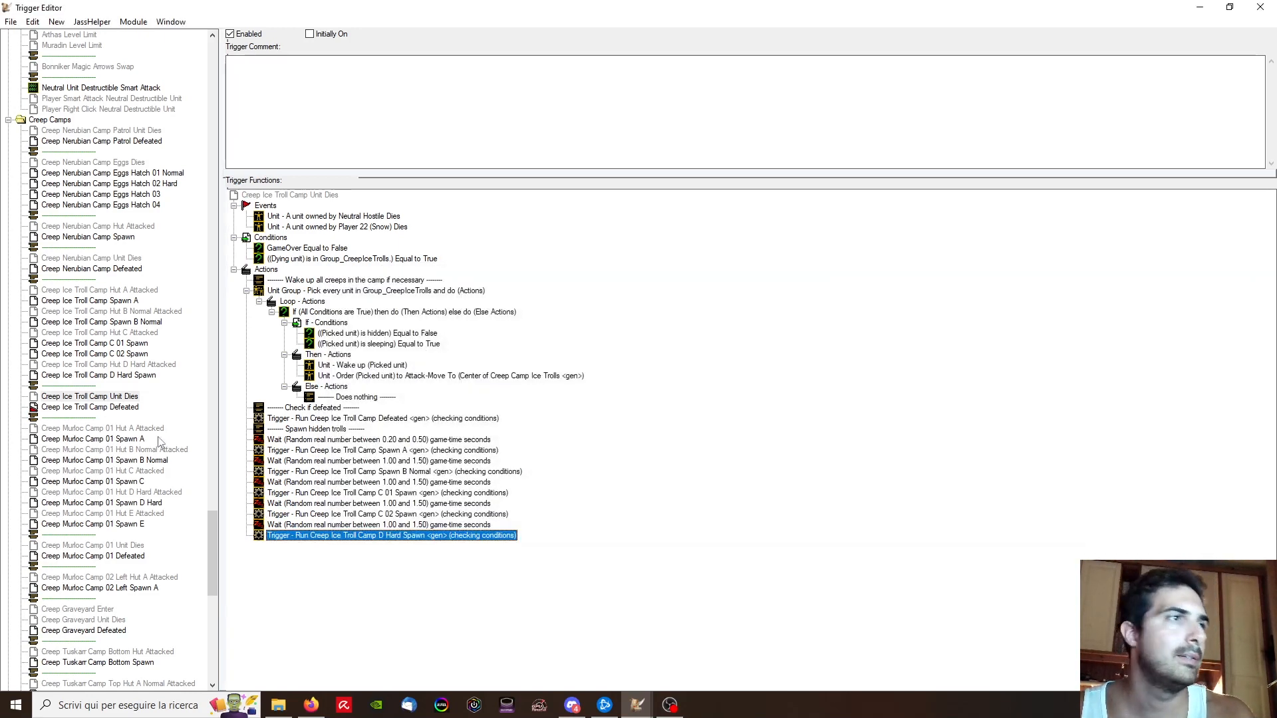
# Step: In Creep Ice Troll Camp Defeated, delete the incomplete Value Equal to True condition and the Turn off action with no trigger assigned
pyautogui.click(89, 407)
pyautogui.click(312, 259)
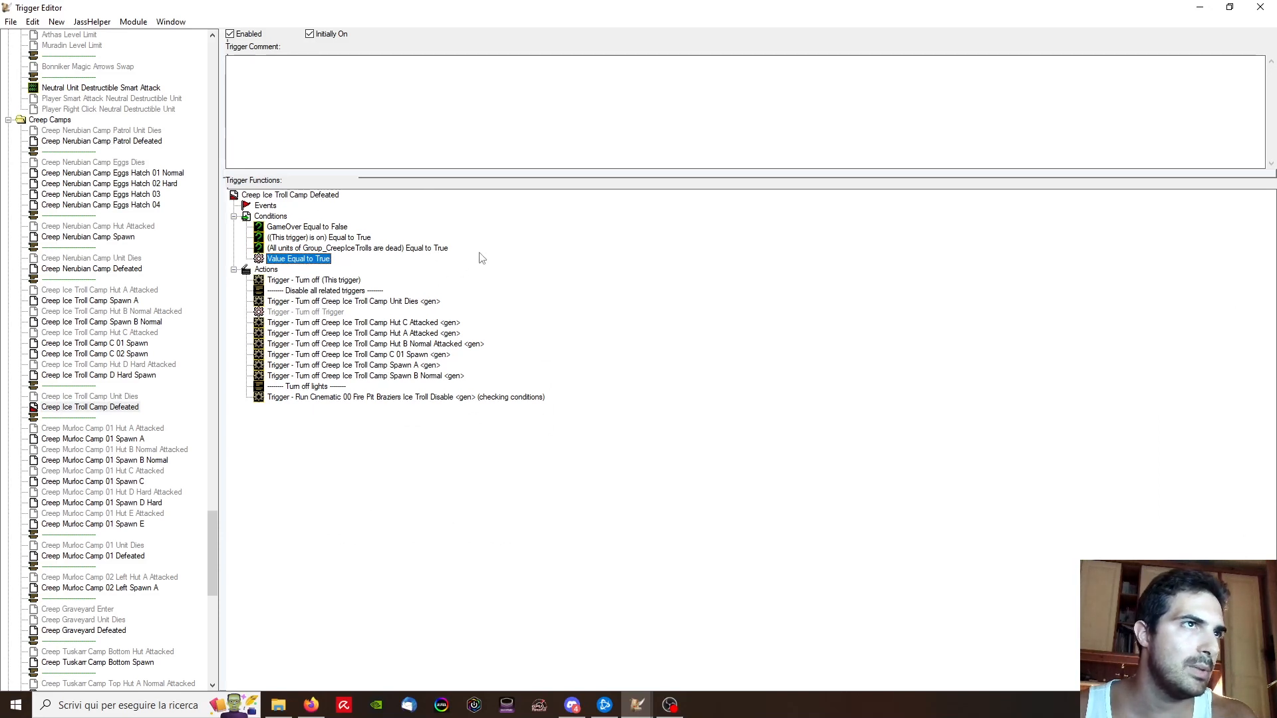
pyautogui.press('Delete')
pyautogui.click(334, 303)
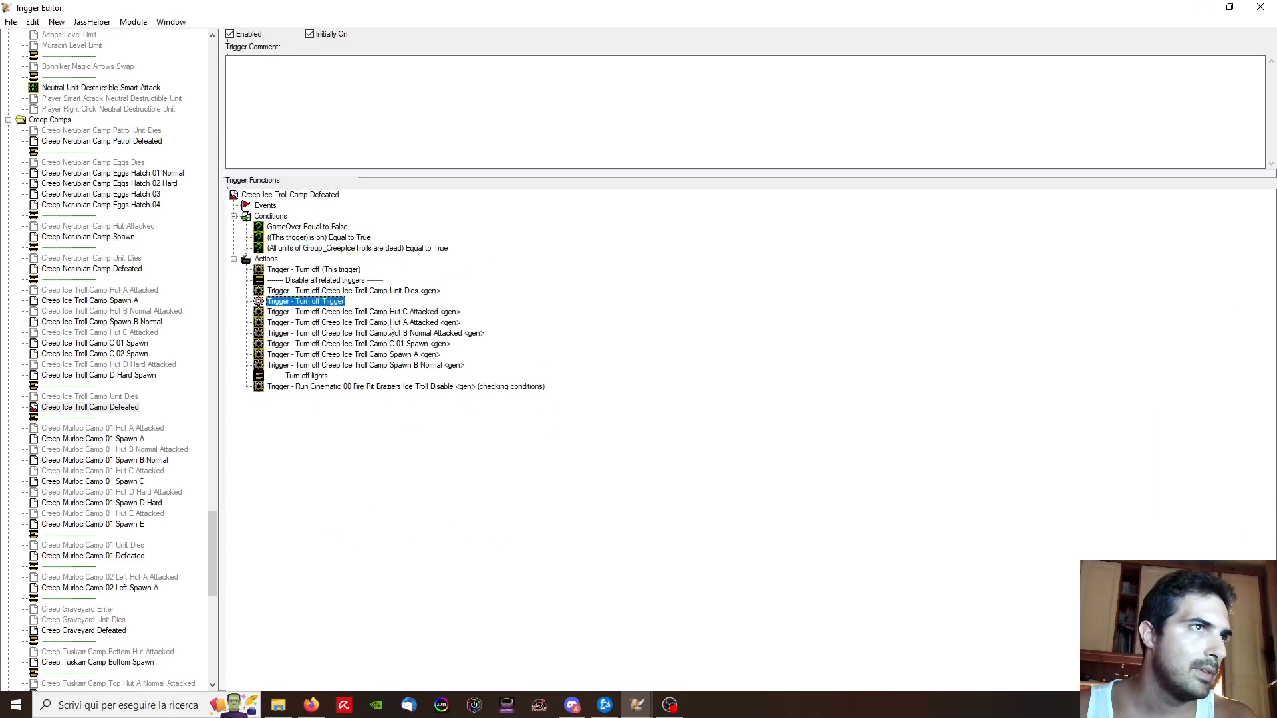
pyautogui.press('Delete')
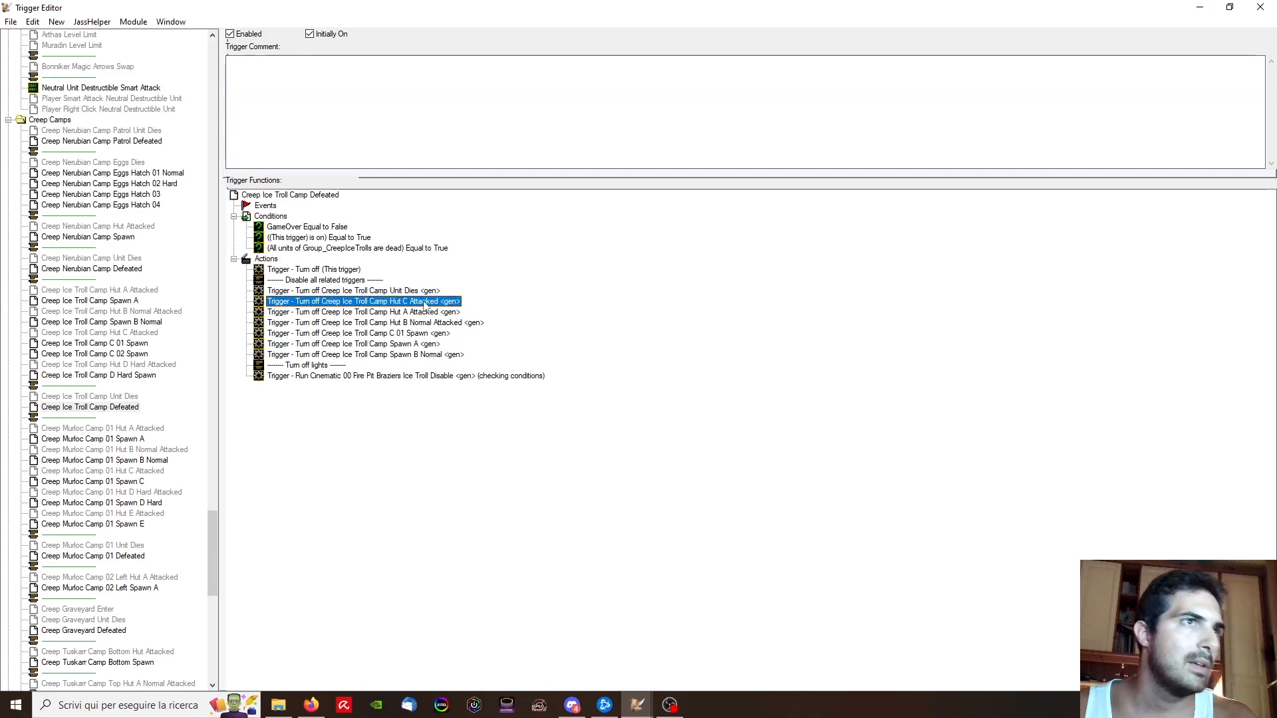
# Step: Order the hut Turn off actions A, B Normal, C, and add a copy that turns off Creep Ice Troll Camp Hut D Hard Attacked
pyautogui.moveTo(427, 314)
pyautogui.mouseDown()
pyautogui.moveTo(423, 301)
pyautogui.moveTo(429, 311)
pyautogui.mouseUp()
pyautogui.click(431, 324)
pyautogui.hotkey('ctrl', 'c')
pyautogui.hotkey('ctrl', 'v')
pyautogui.doubleClick(433, 335)
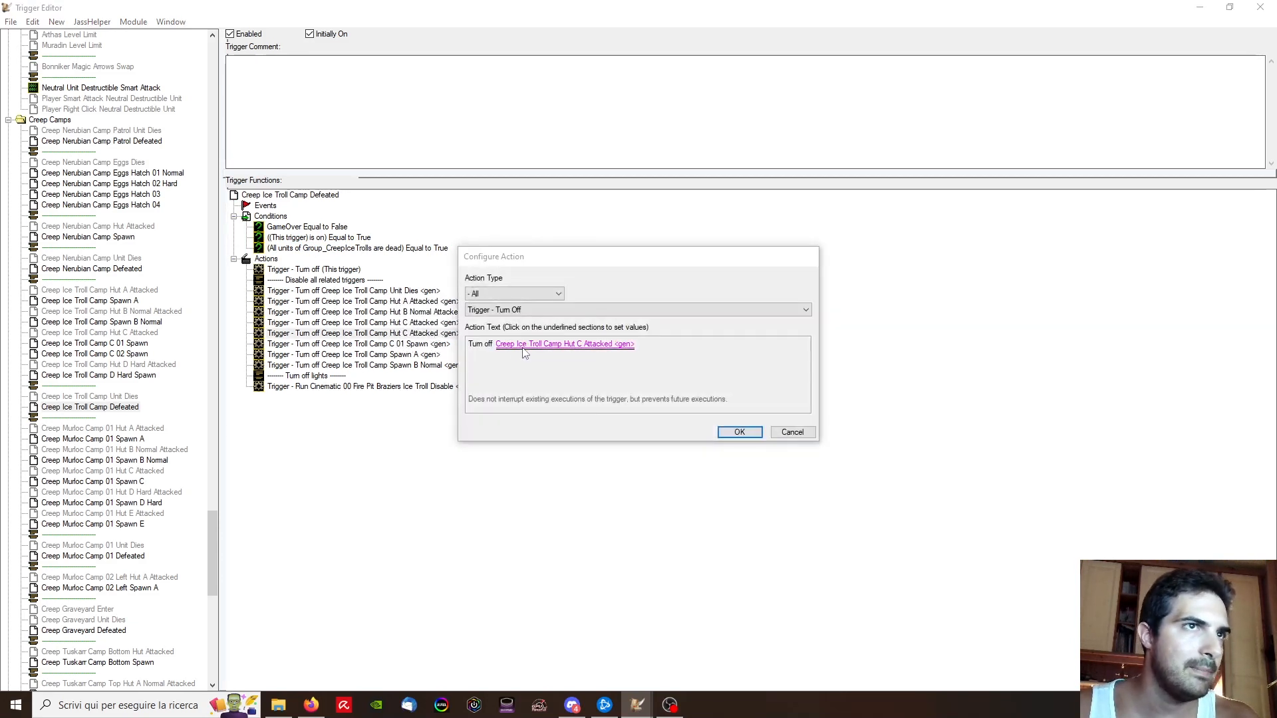
pyautogui.click(512, 342)
pyautogui.click(457, 301)
pyautogui.click(457, 320)
pyautogui.press('Return')
pyautogui.press('Return')
# Step: Move the Turn off actions for Spawn A and Spawn B Normal above the one for C 01 Spawn
pyautogui.click(409, 345)
pyautogui.moveTo(432, 357); pyautogui.dragTo(431, 345)
pyautogui.moveTo(429, 366); pyautogui.dragTo(427, 355)
# Step: Duplicate the Turn off action for C 01 Spawn and set the copy to Creep Ice Troll Camp C 02 Spawn
pyautogui.click(422, 365)
pyautogui.hotkey('ctrl', 'c')
pyautogui.hotkey('ctrl', 'v')
pyautogui.doubleClick(426, 376)
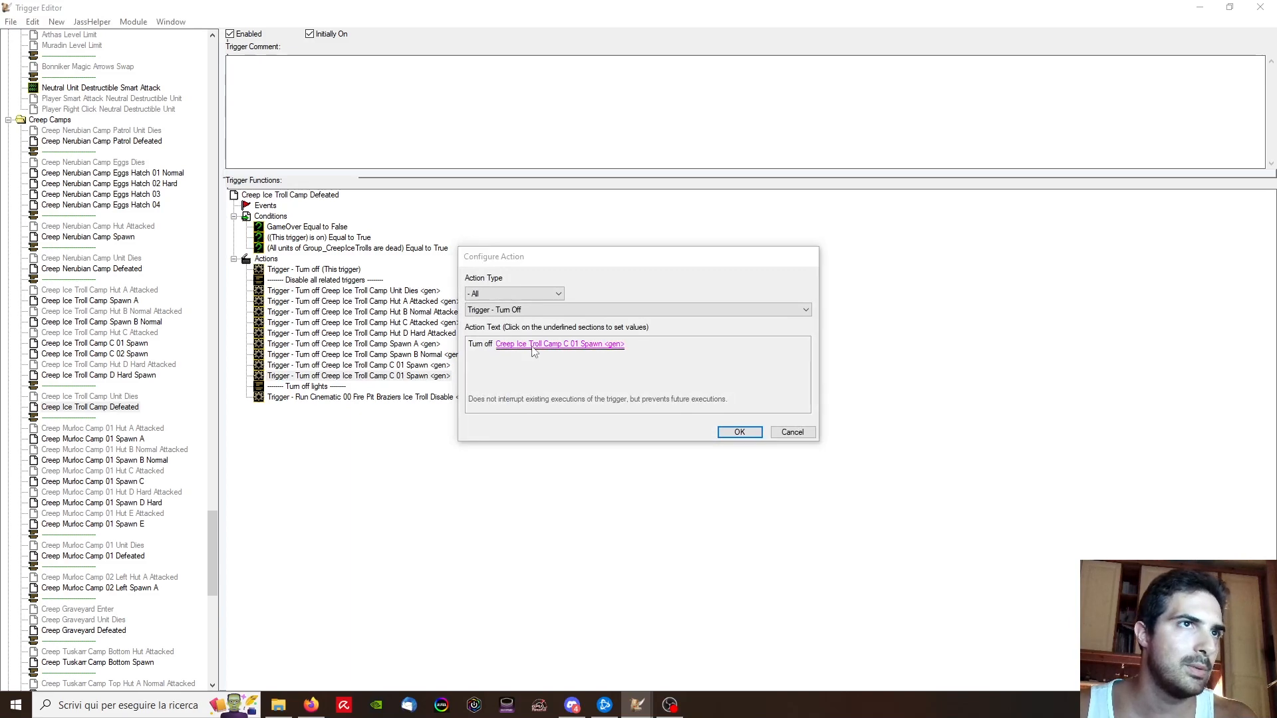
pyautogui.click(512, 342)
pyautogui.scroll(-1, 464, 305)
pyautogui.press('Return')
pyautogui.press('Return')
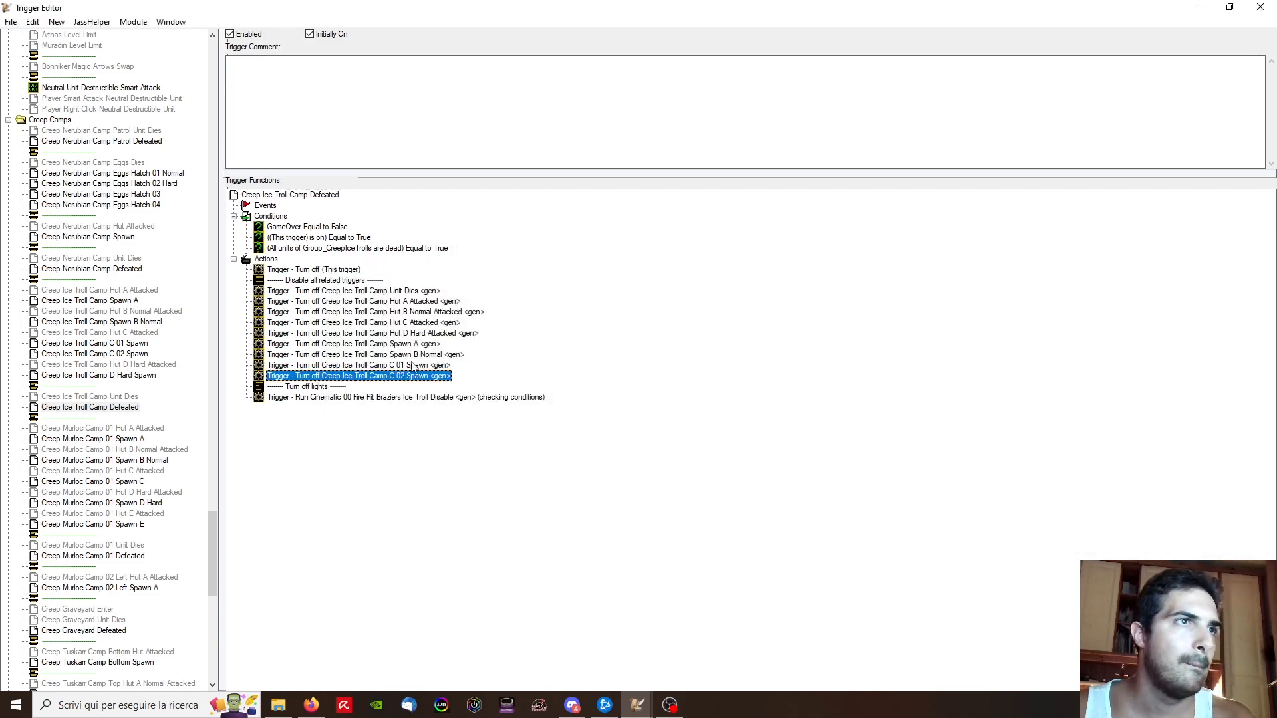
# Step: Duplicate the Turn off action for C 02 Spawn and set the copy to Creep Ice Troll Camp D Hard Spawn
pyautogui.hotkey('ctrl', 'c')
pyautogui.hotkey('ctrl', 'v')
pyautogui.doubleClick(445, 386)
pyautogui.click(532, 345)
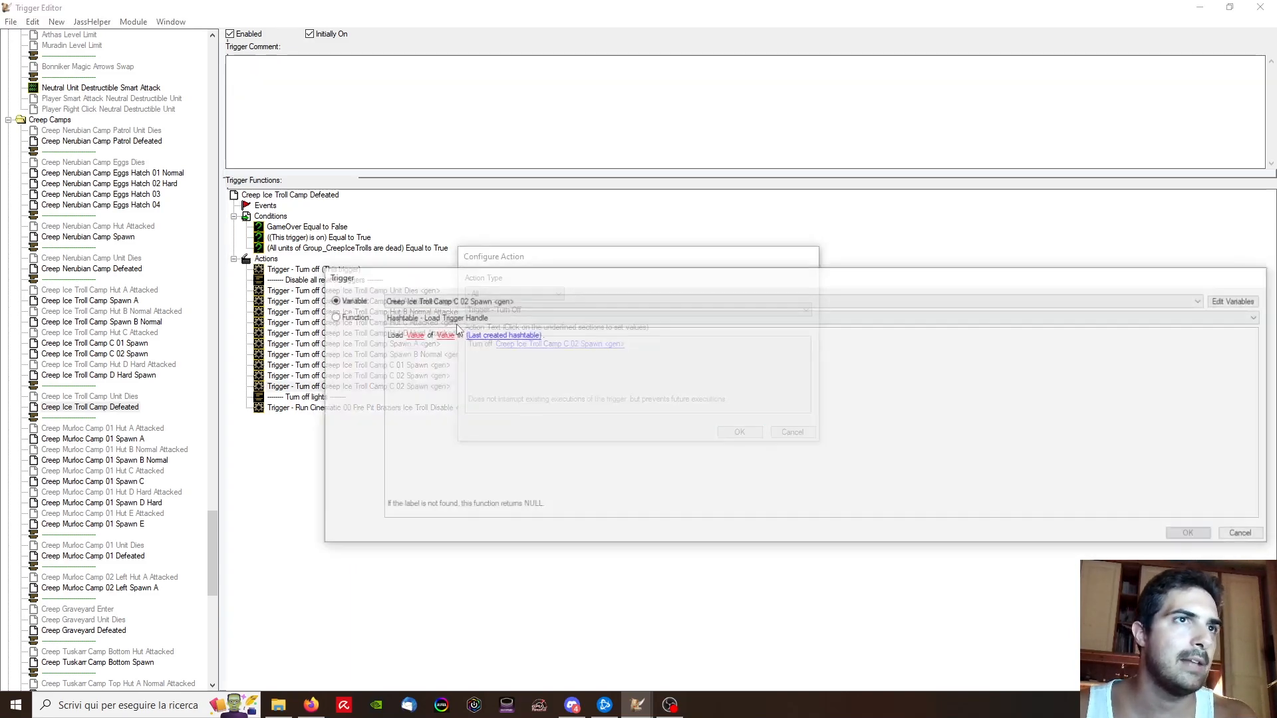
pyautogui.click(465, 300)
pyautogui.click(467, 322)
pyautogui.press('Return')
pyautogui.press('Return')
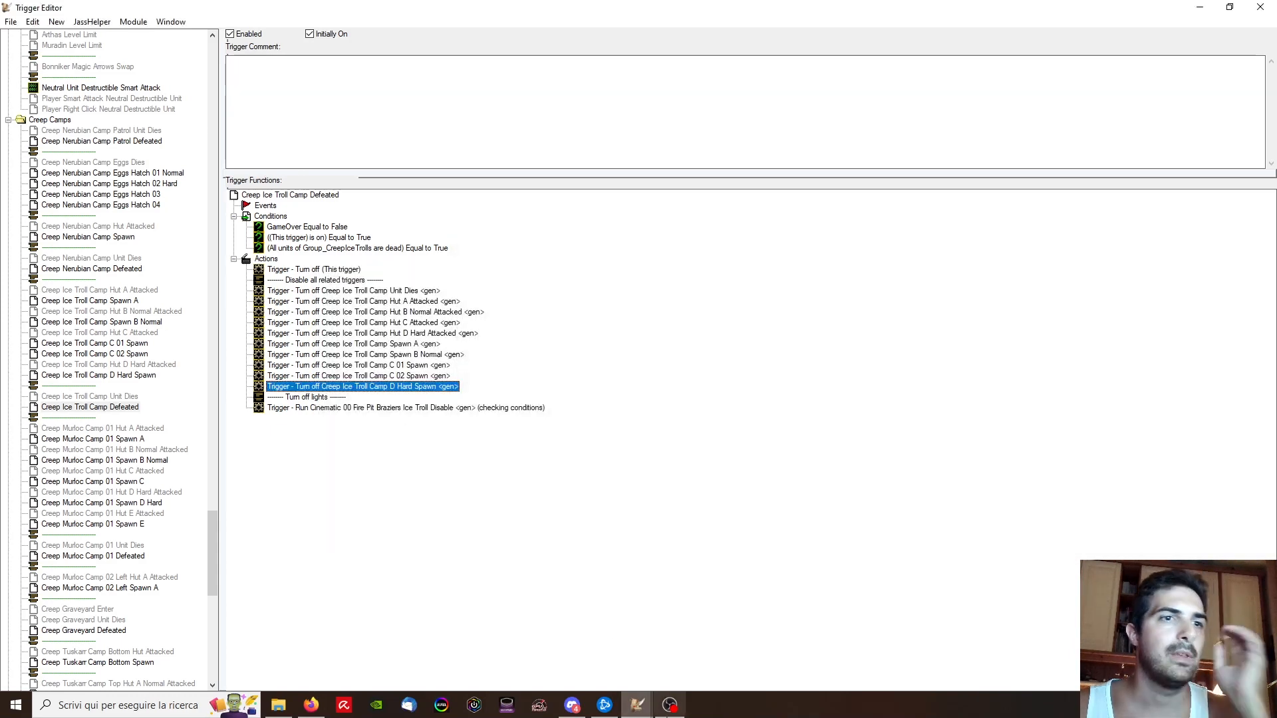
# Step: Switch to the main World Editor window and save the map
pyautogui.moveTo(637, 705)
pyautogui.click(459, 665)
pyautogui.hotkey('ctrl', 's')
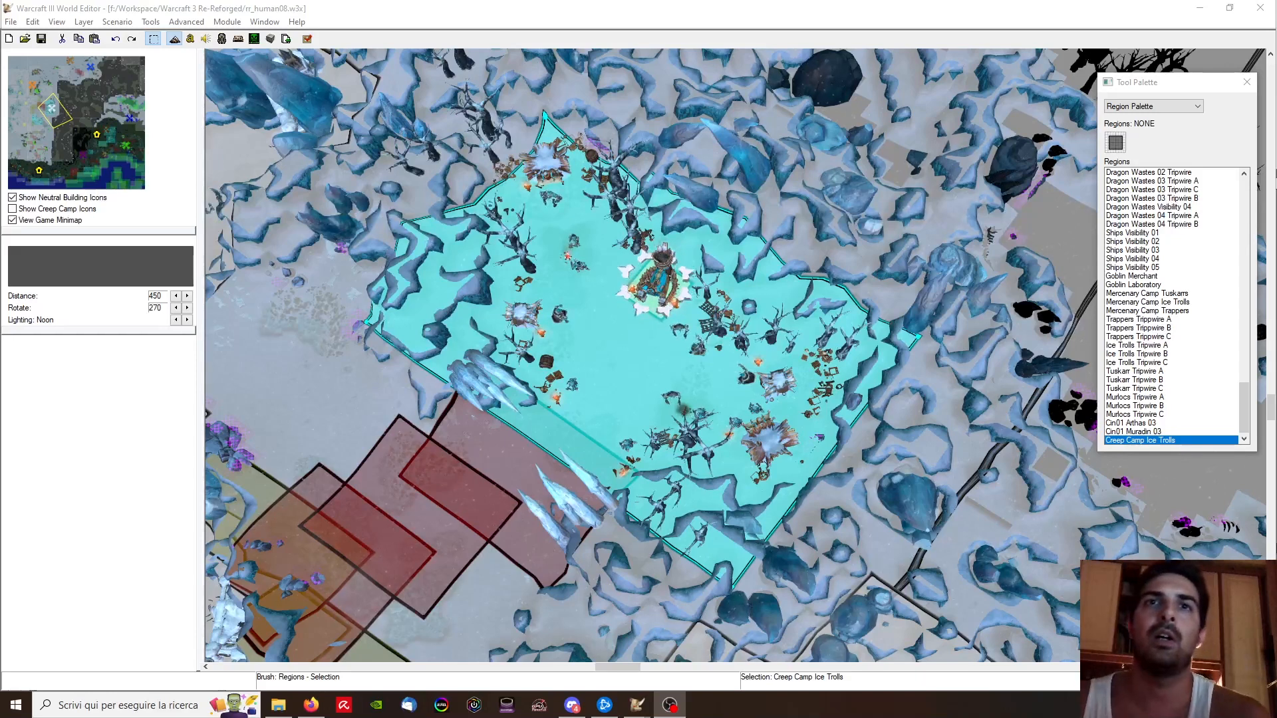
pyautogui.moveTo(1109, 362); pyautogui.dragTo(1106, 354, button='right')
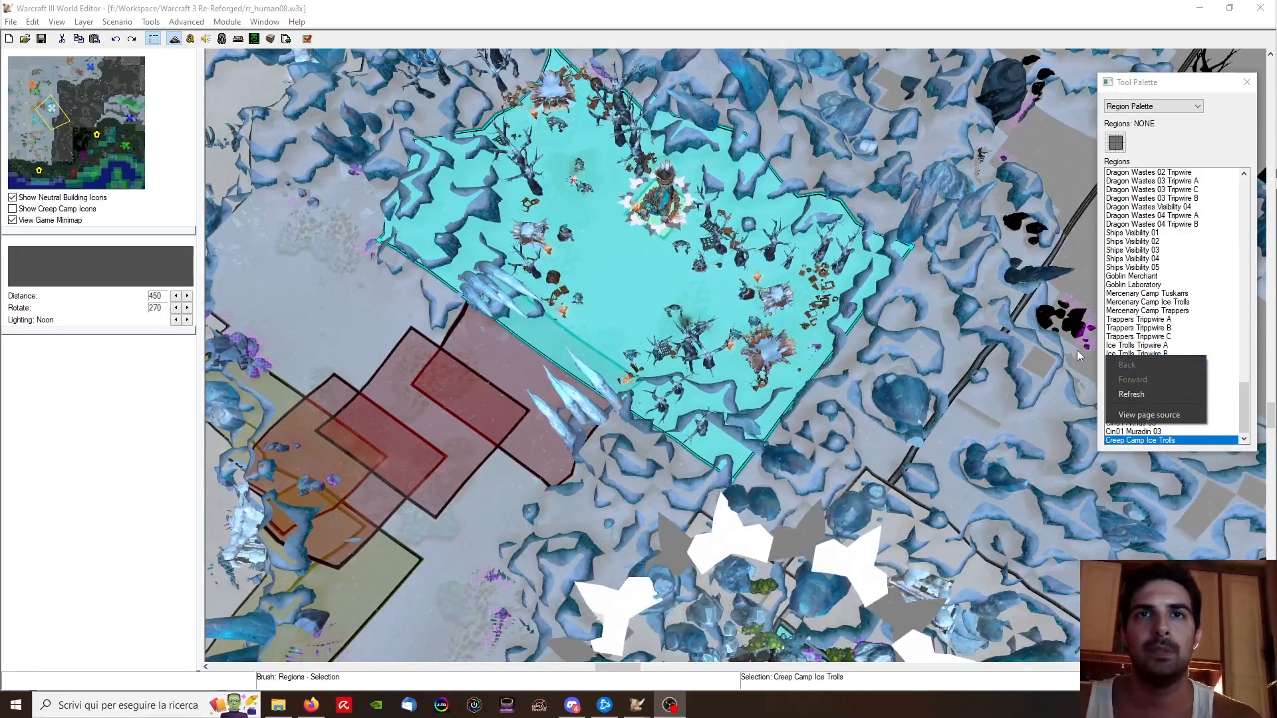
pyautogui.click(1093, 367)
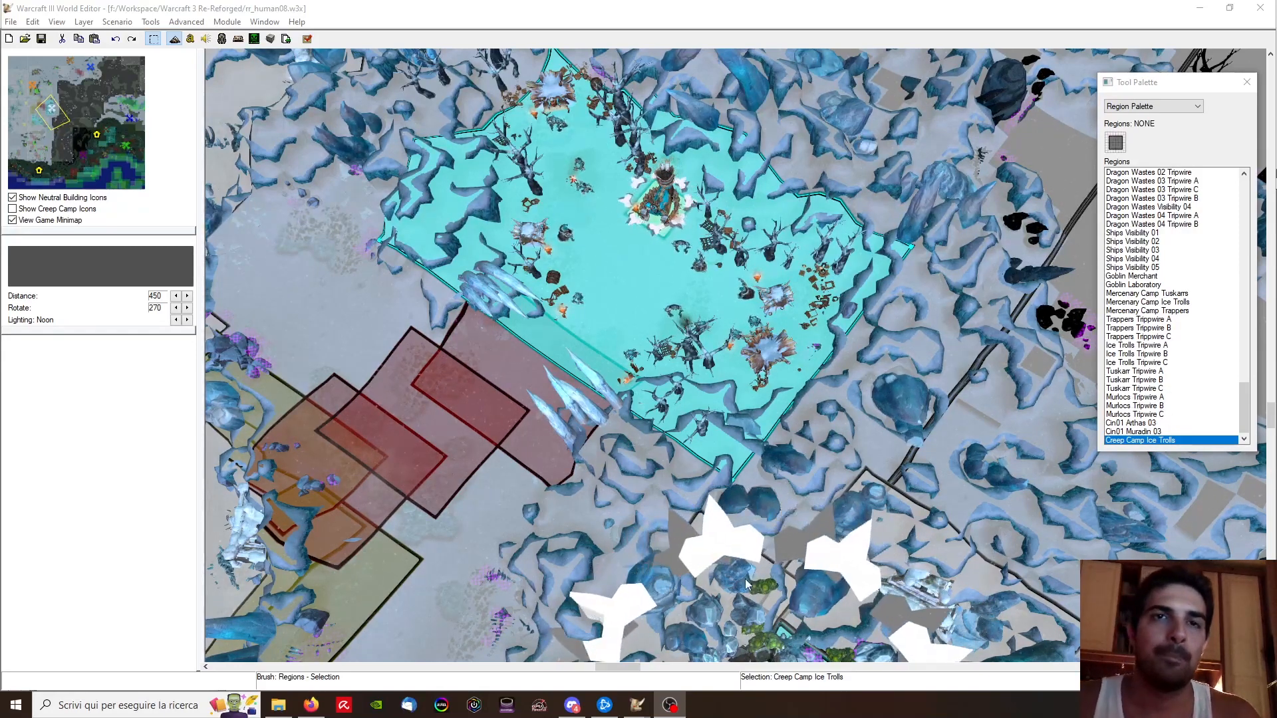
# Step: Return to the Trigger Editor and open the Init 04 Environment trigger
pyautogui.moveTo(636, 704)
pyautogui.click(648, 648)
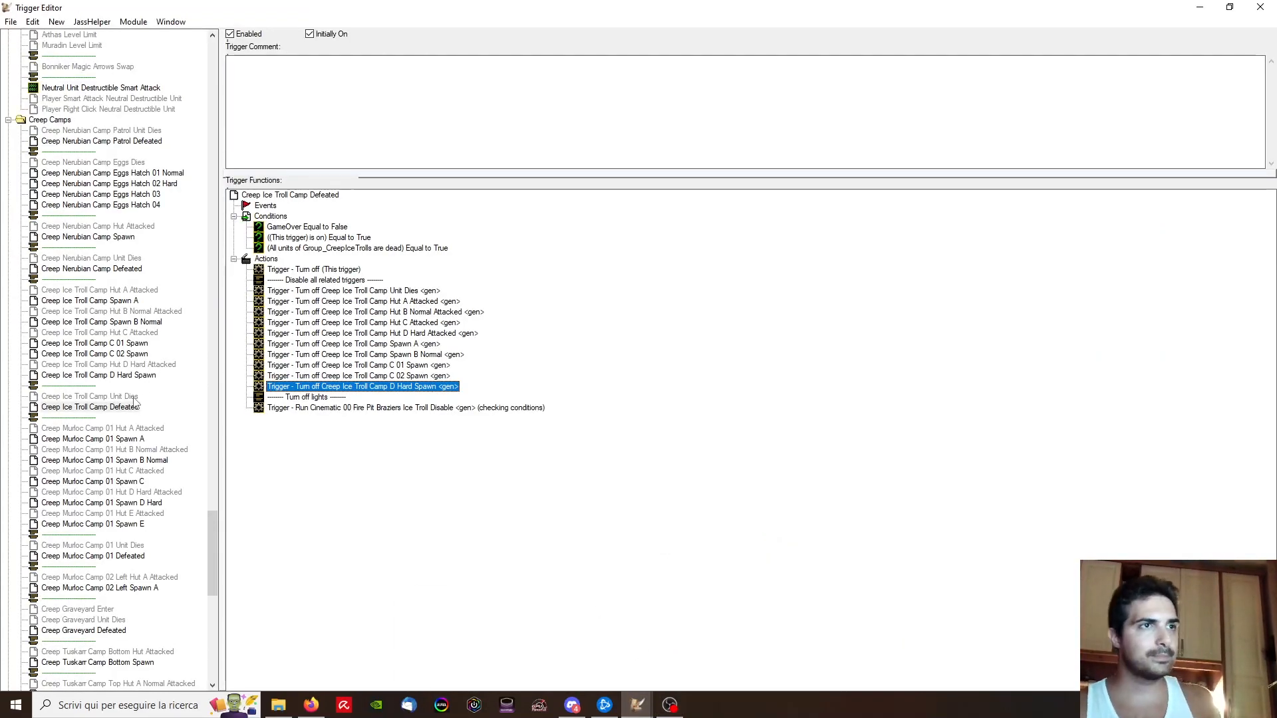
pyautogui.scroll(6, 127, 409)
pyautogui.scroll(20, 122, 417)
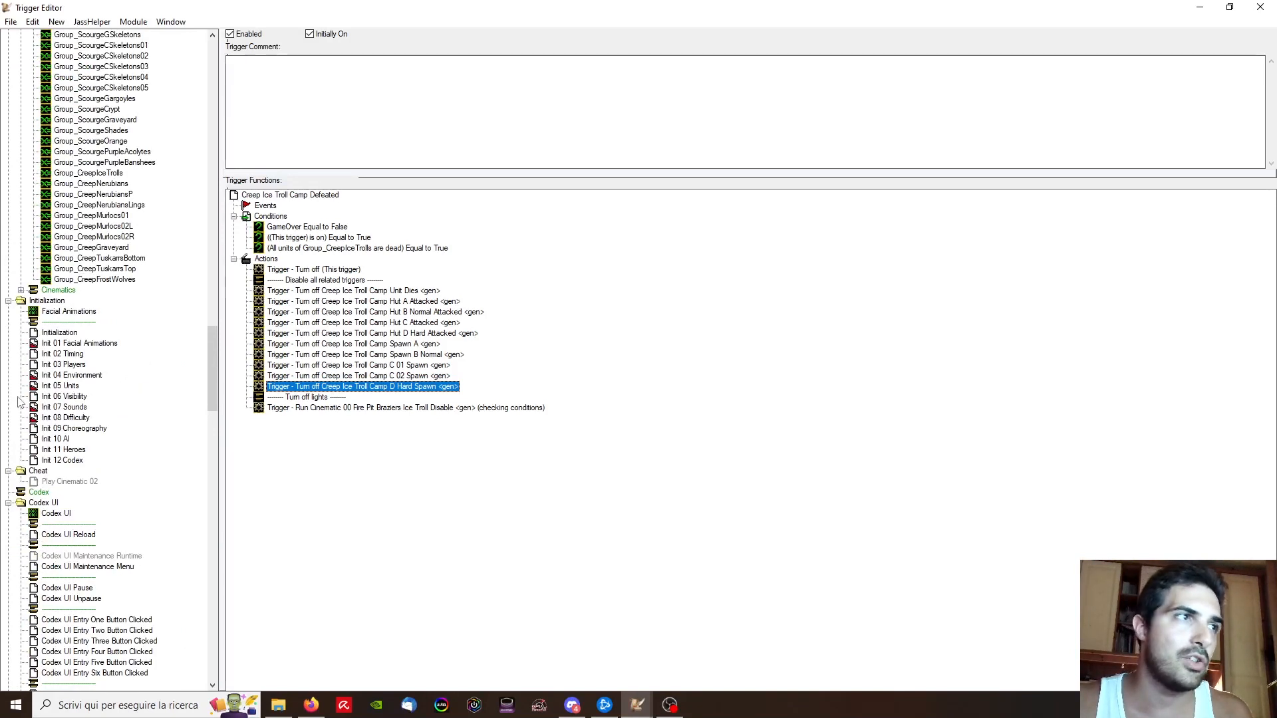
pyautogui.click(71, 375)
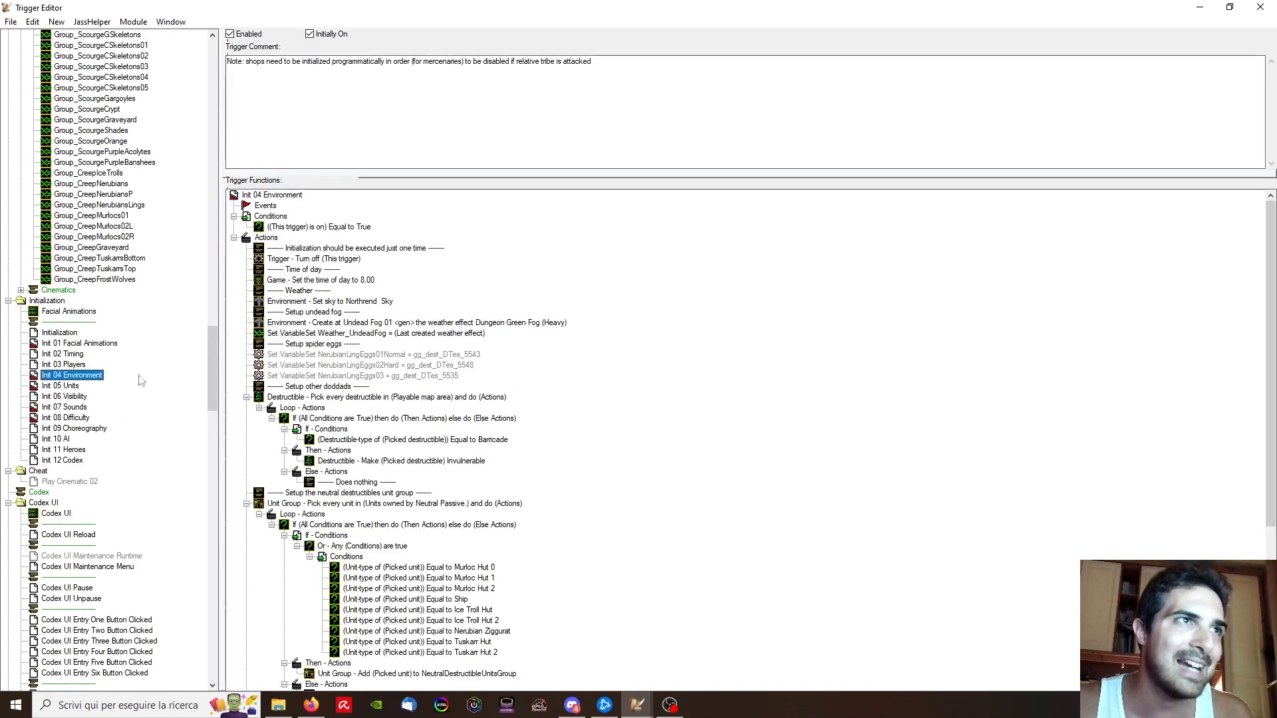
# Step: Open the Init 05 Units trigger and go to its Creep_IceTroll variable actions
pyautogui.scroll(-5, 458, 334)
pyautogui.click(61, 386)
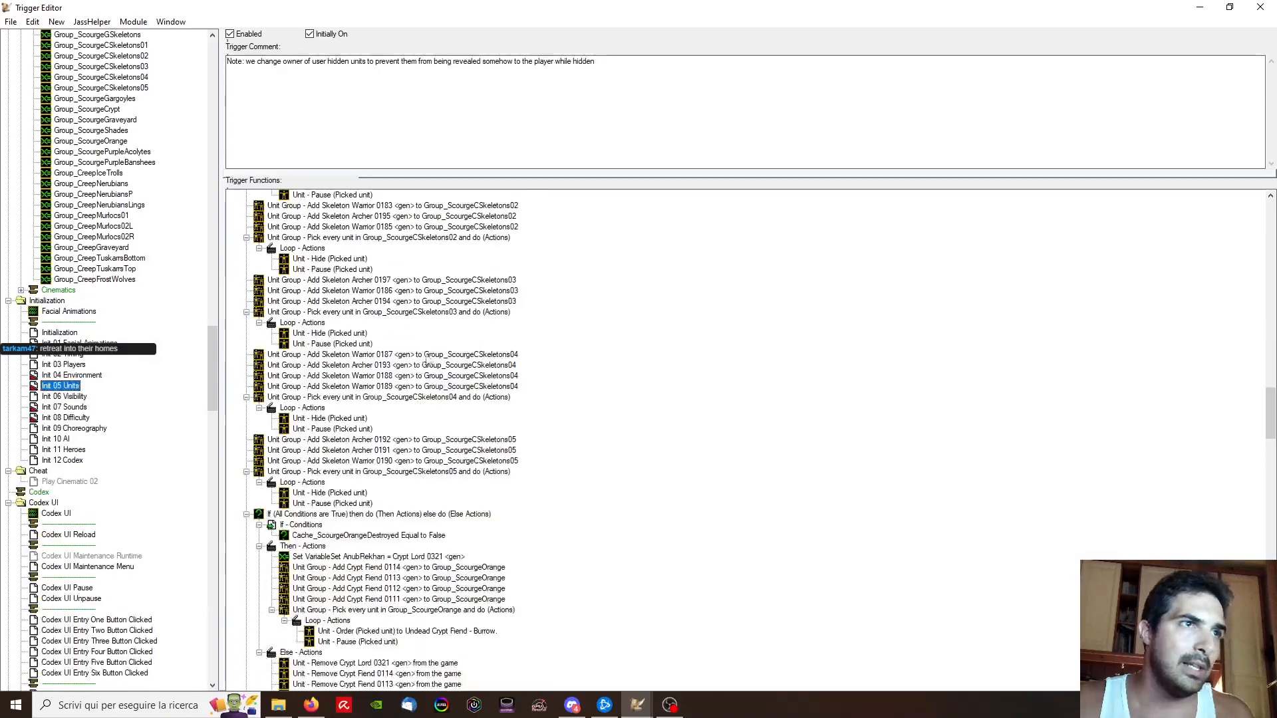
pyautogui.scroll(-10, 424, 347)
pyautogui.scroll(-12, 425, 345)
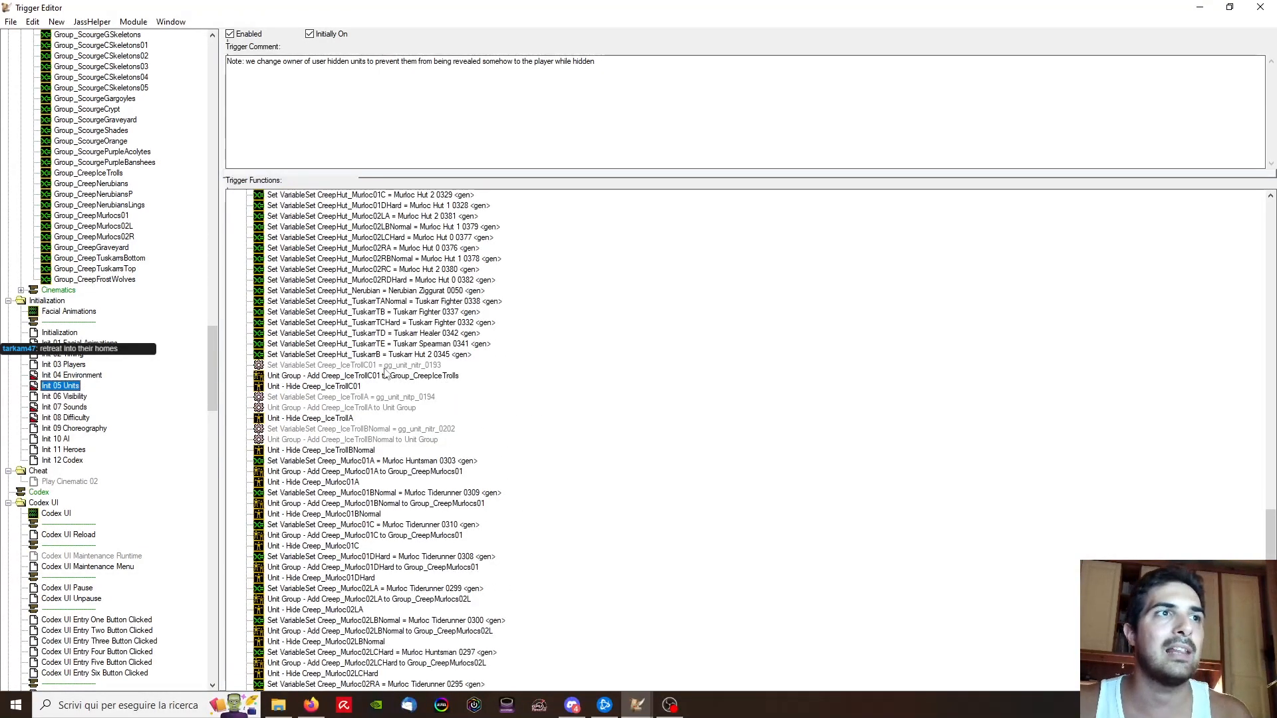
pyautogui.doubleClick(392, 366)
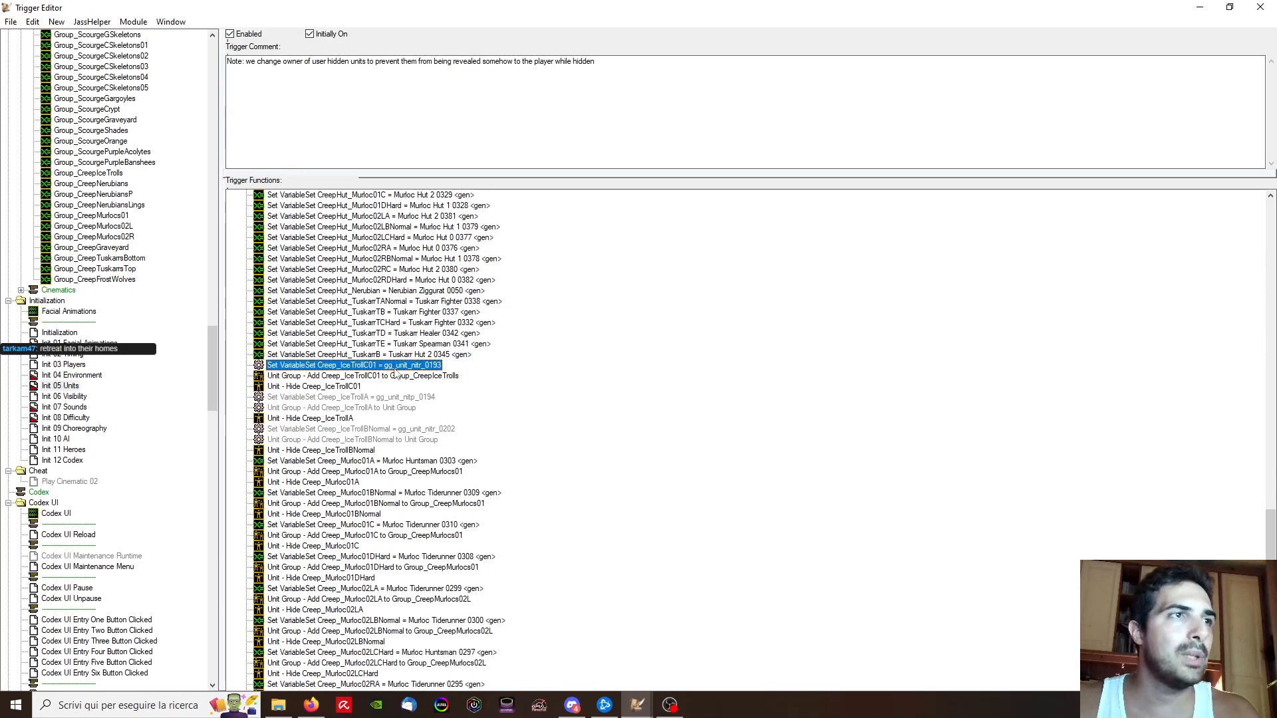
pyautogui.click(550, 345)
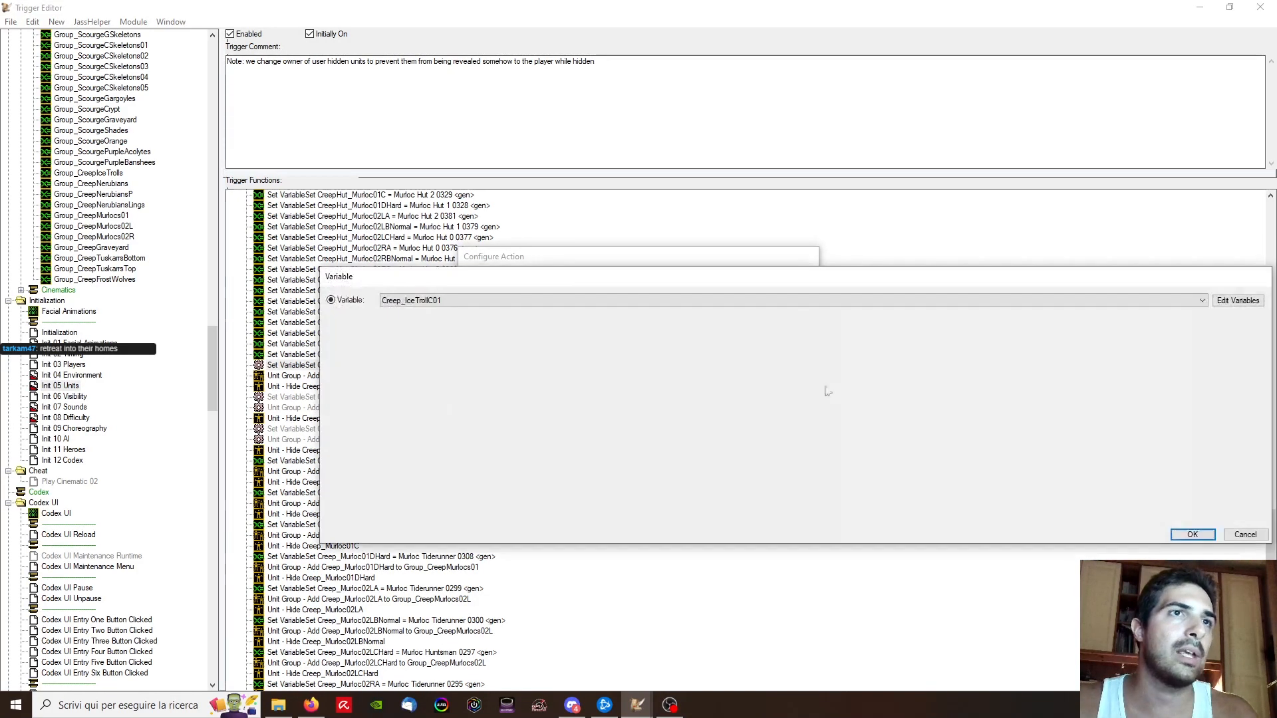
pyautogui.click(1244, 534)
pyautogui.click(790, 434)
# Step: Set the Creep_IceTrollC01 variable to the placed unit Ice Troll 0259, picked on the map
pyautogui.doubleClick(411, 366)
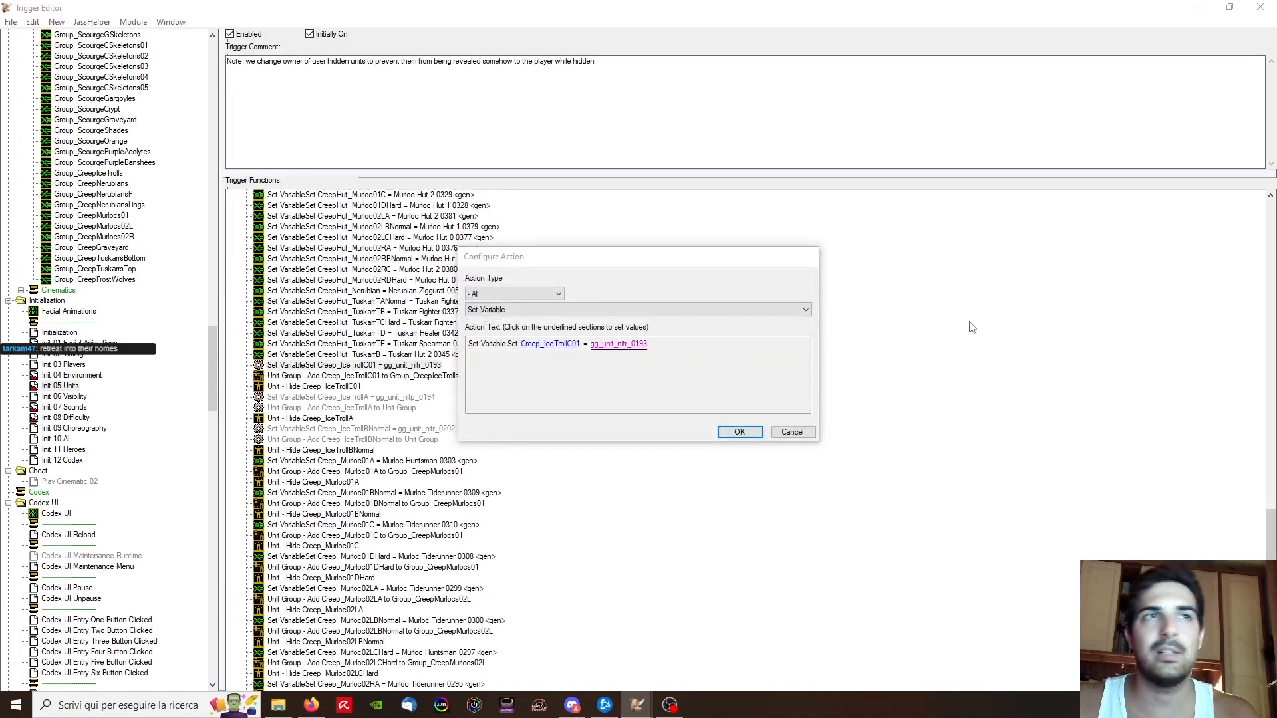
pyautogui.click(618, 344)
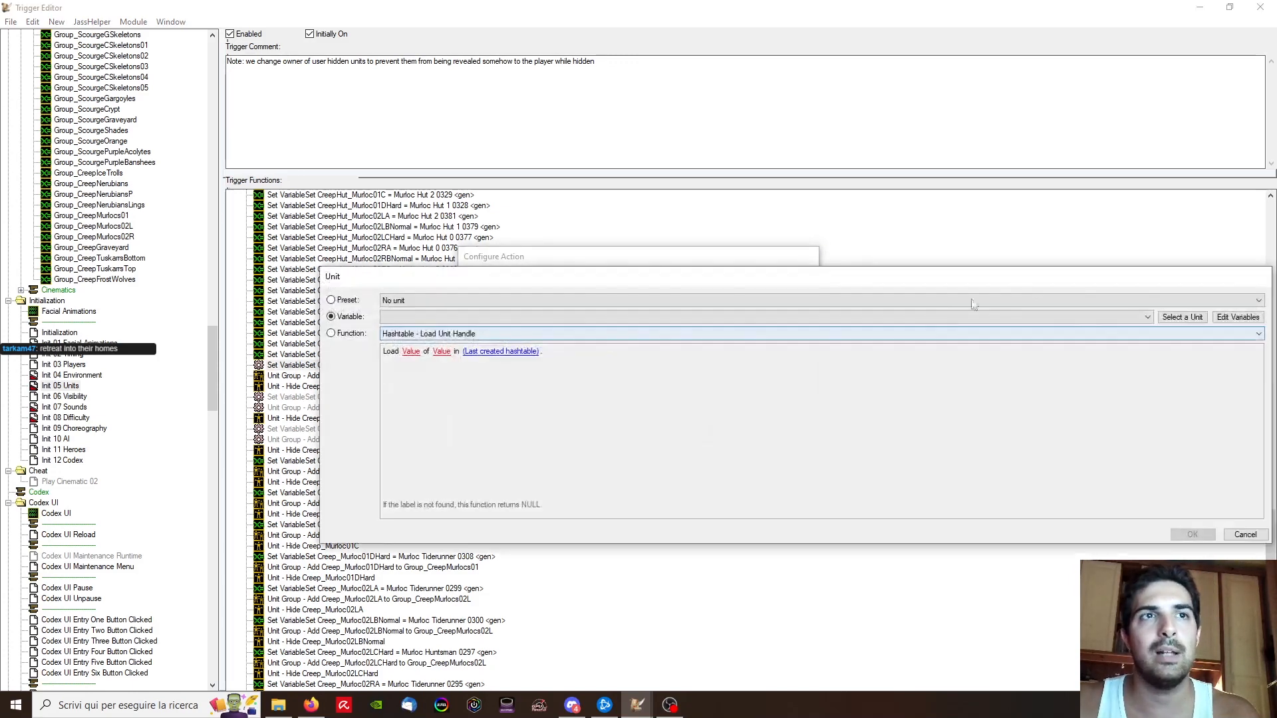
pyautogui.click(1184, 318)
pyautogui.scroll(5, 732, 301)
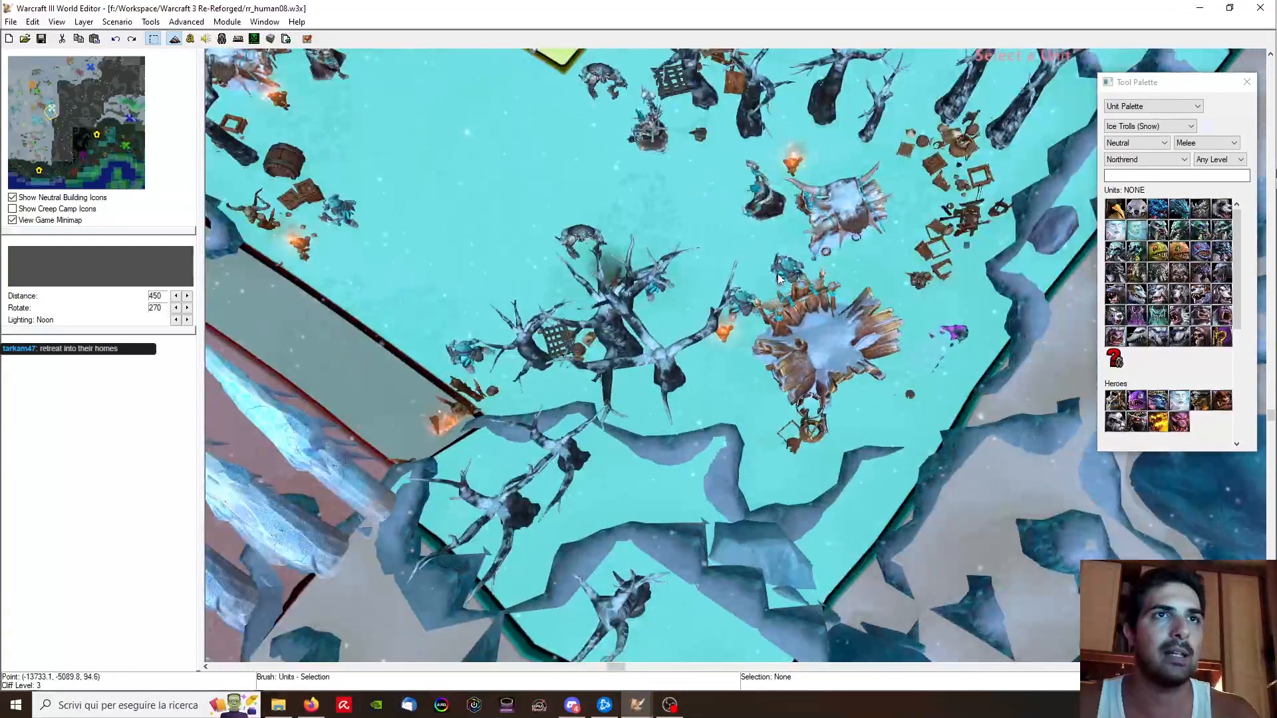
pyautogui.click(694, 319)
pyautogui.press('Return')
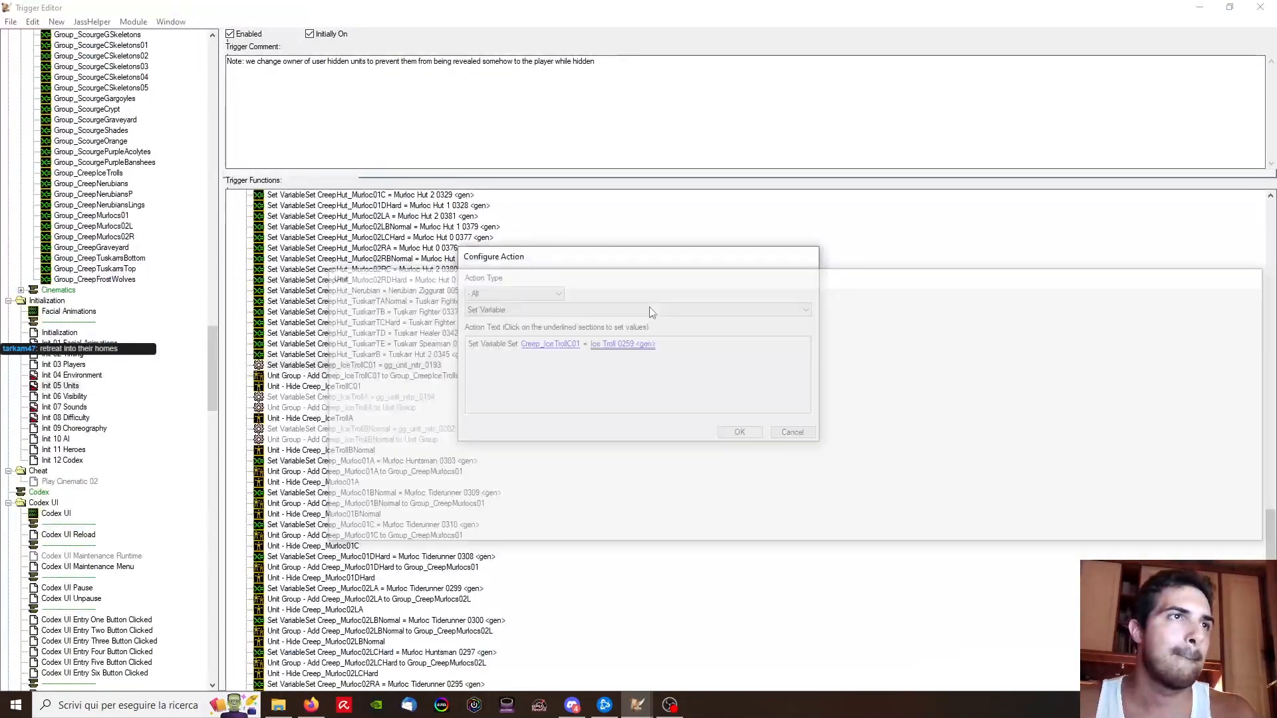
pyautogui.press('Return')
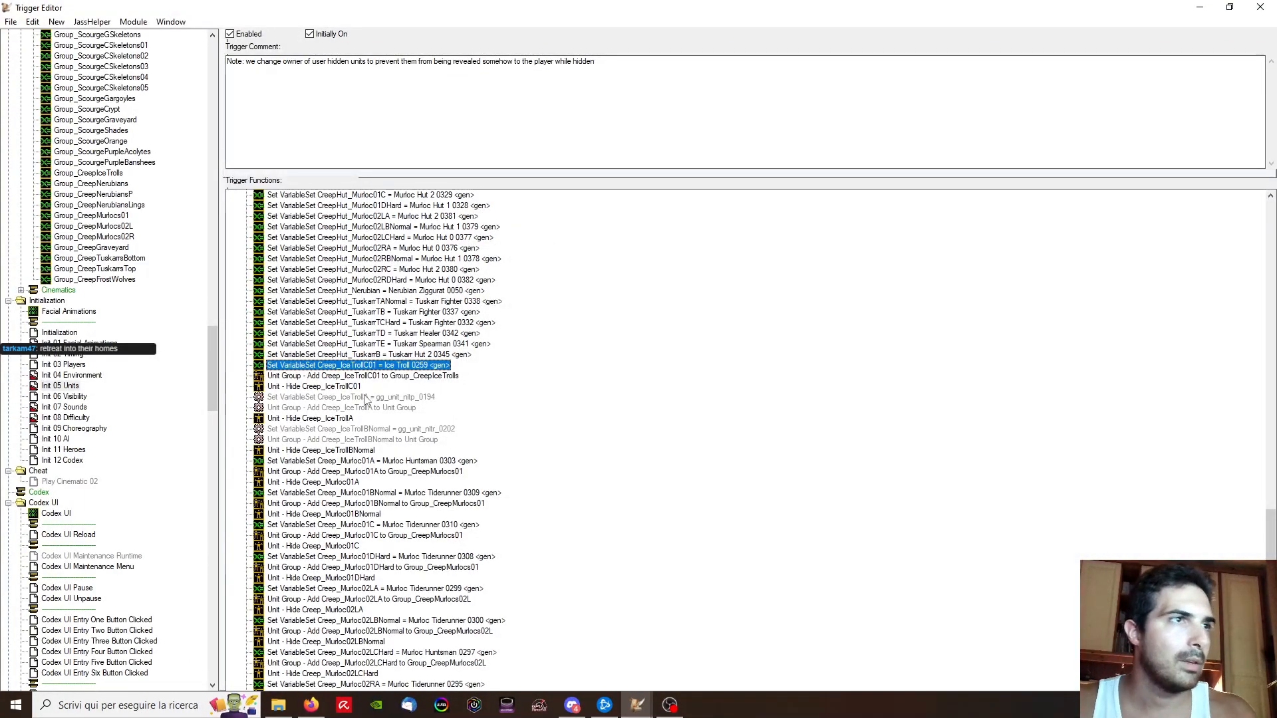
# Step: Set the Creep_IceTrollA variable to Ice Troll Warlord 0234, picked on the map near the camp's uppermost hut
pyautogui.click(388, 399)
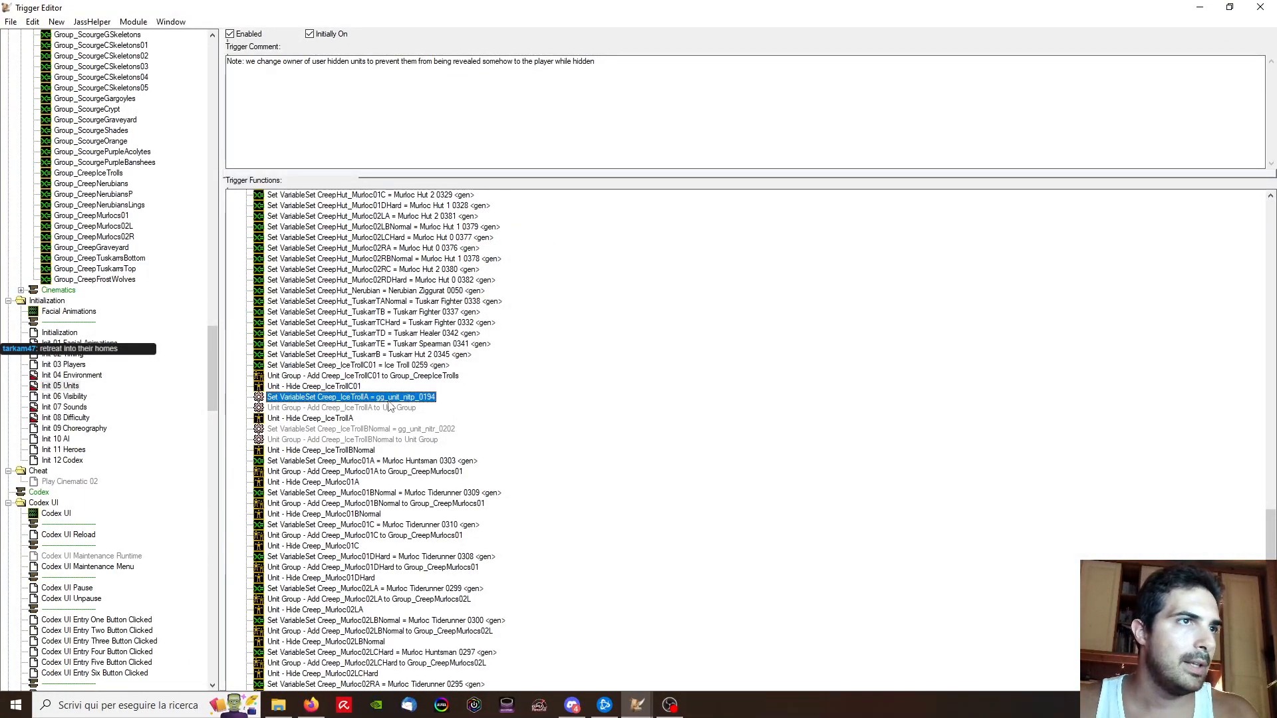
pyautogui.doubleClick(387, 403)
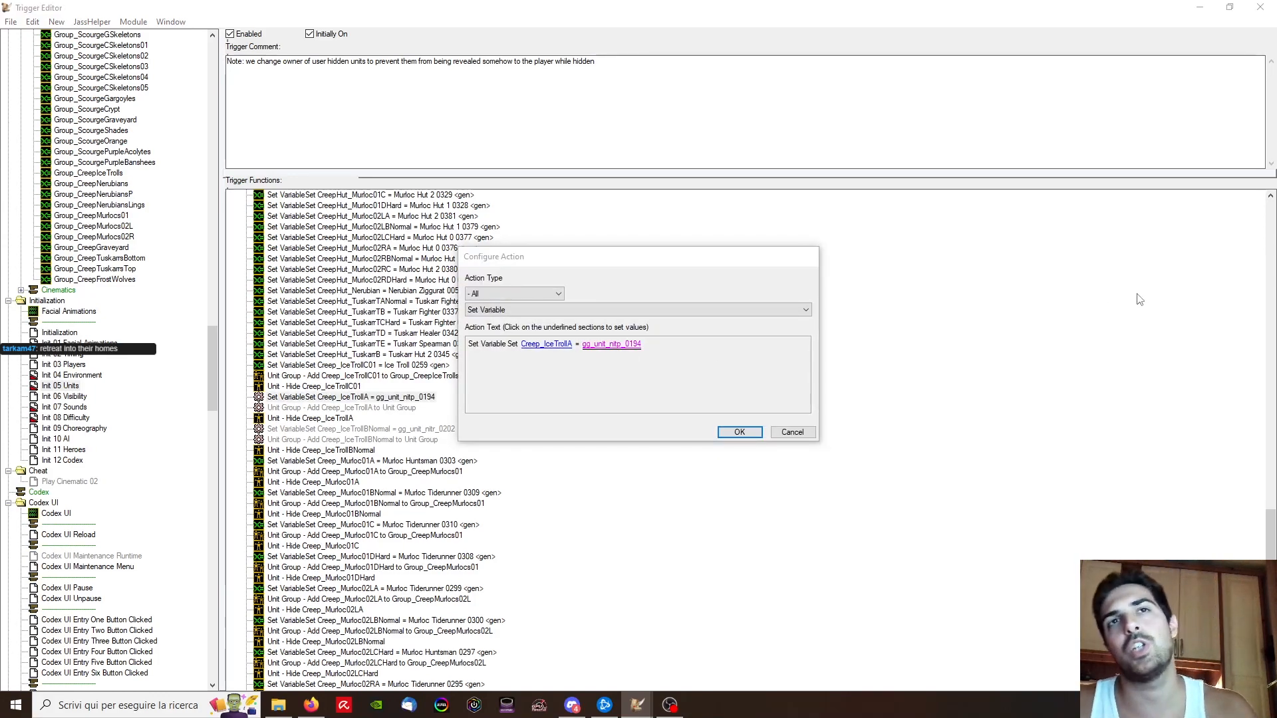
pyautogui.click(1178, 319)
pyautogui.scroll(-5, 914, 279)
pyautogui.moveTo(413, 80); pyautogui.dragTo(493, 296, button='right')
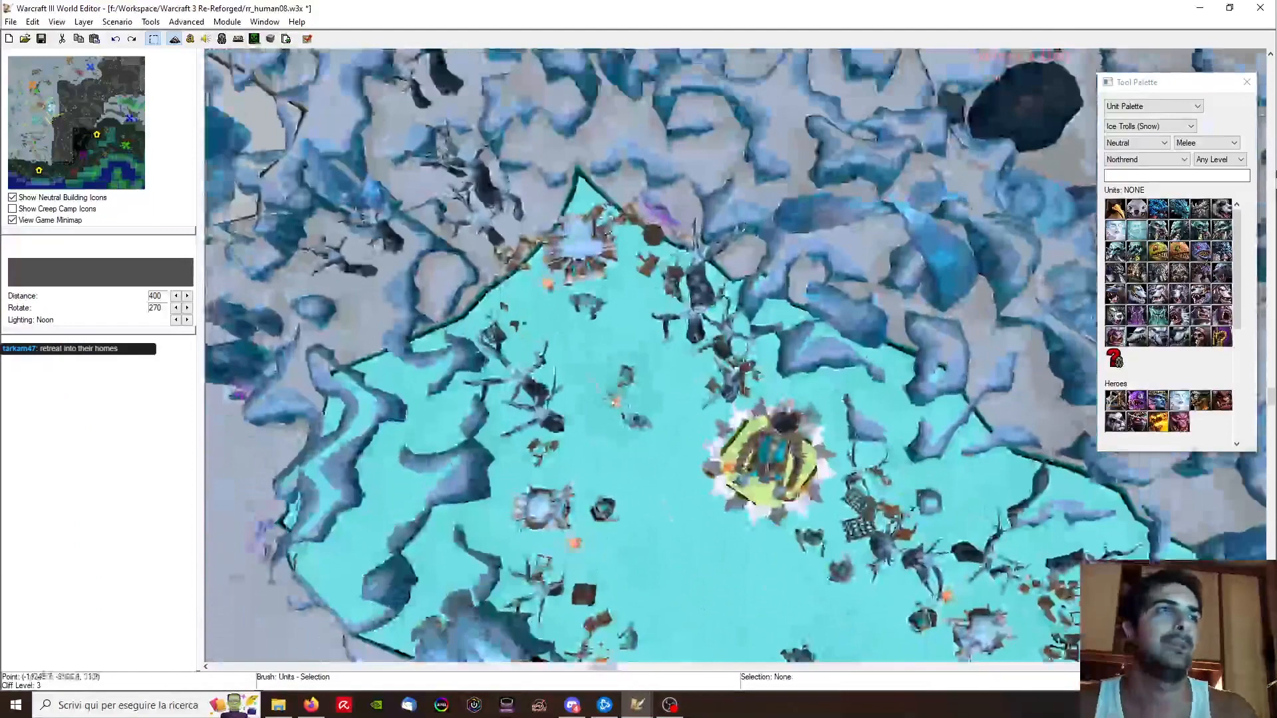
pyautogui.scroll(5, 494, 296)
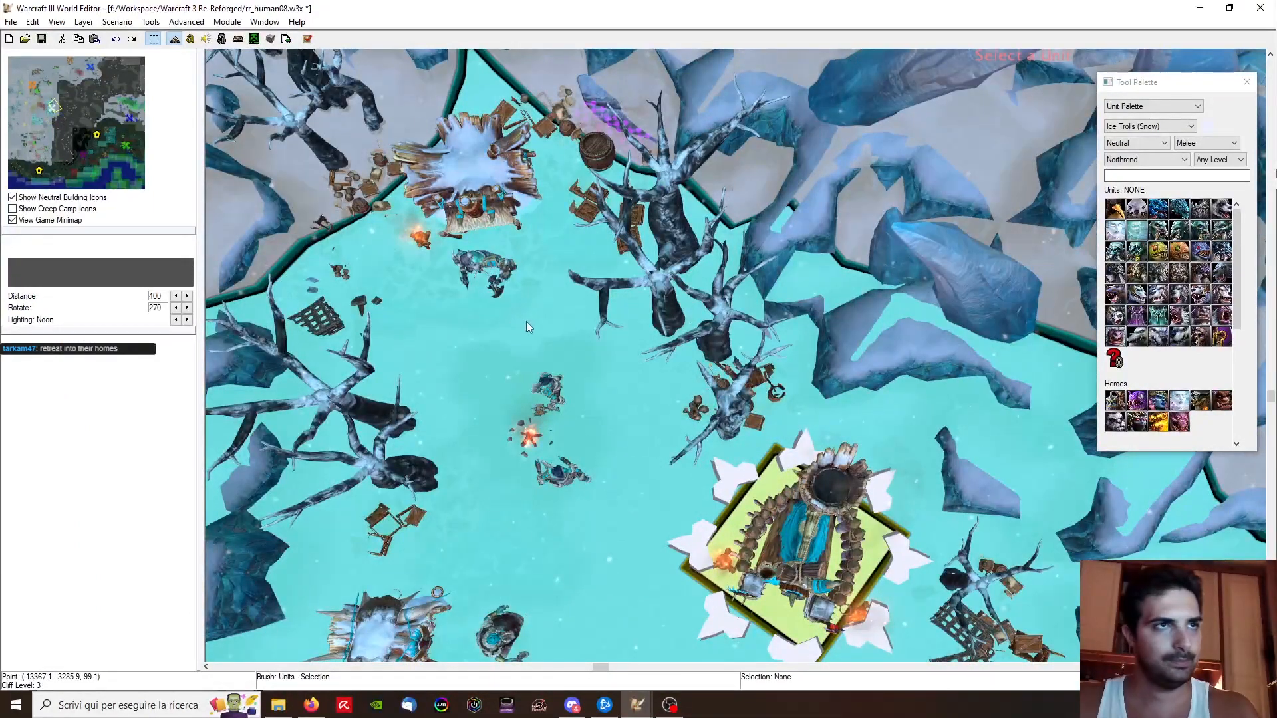
pyautogui.click(525, 321)
pyautogui.press('Return')
# Step: Set the unit group of the Add Creep_IceTrollA action to Group_CreepIceTrolls
pyautogui.doubleClick(409, 413)
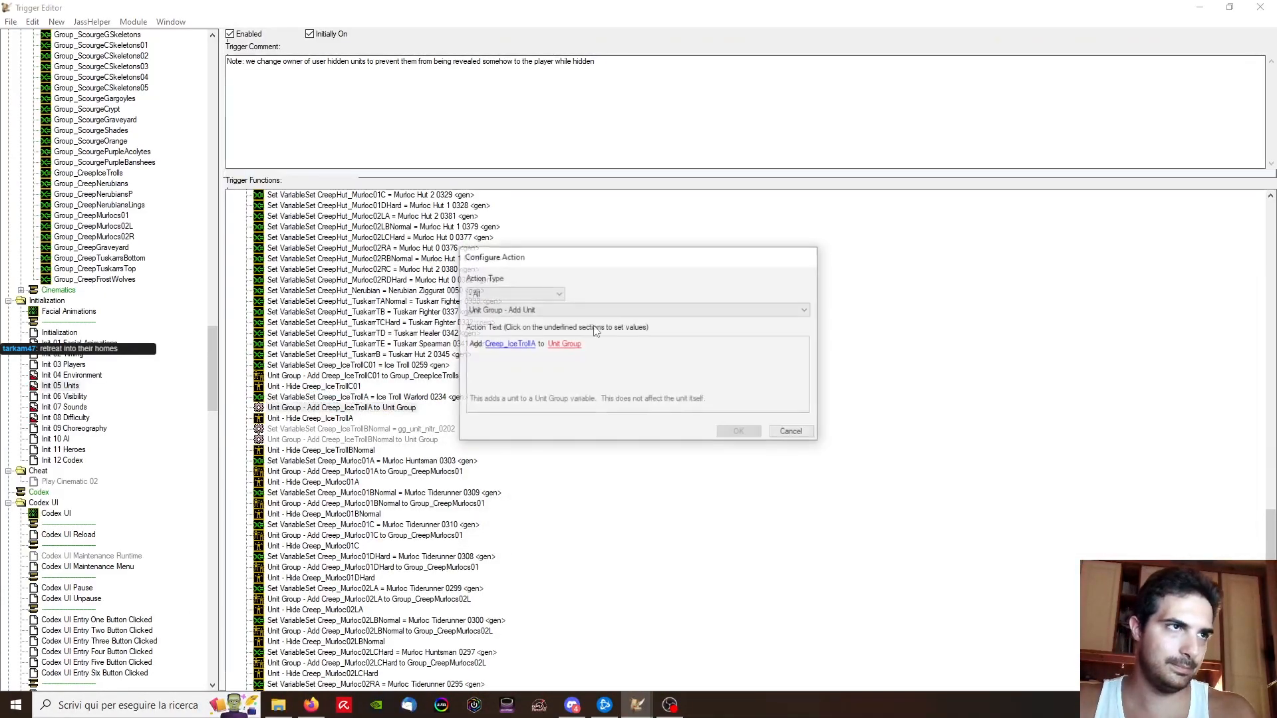
pyautogui.click(551, 345)
pyautogui.click(519, 300)
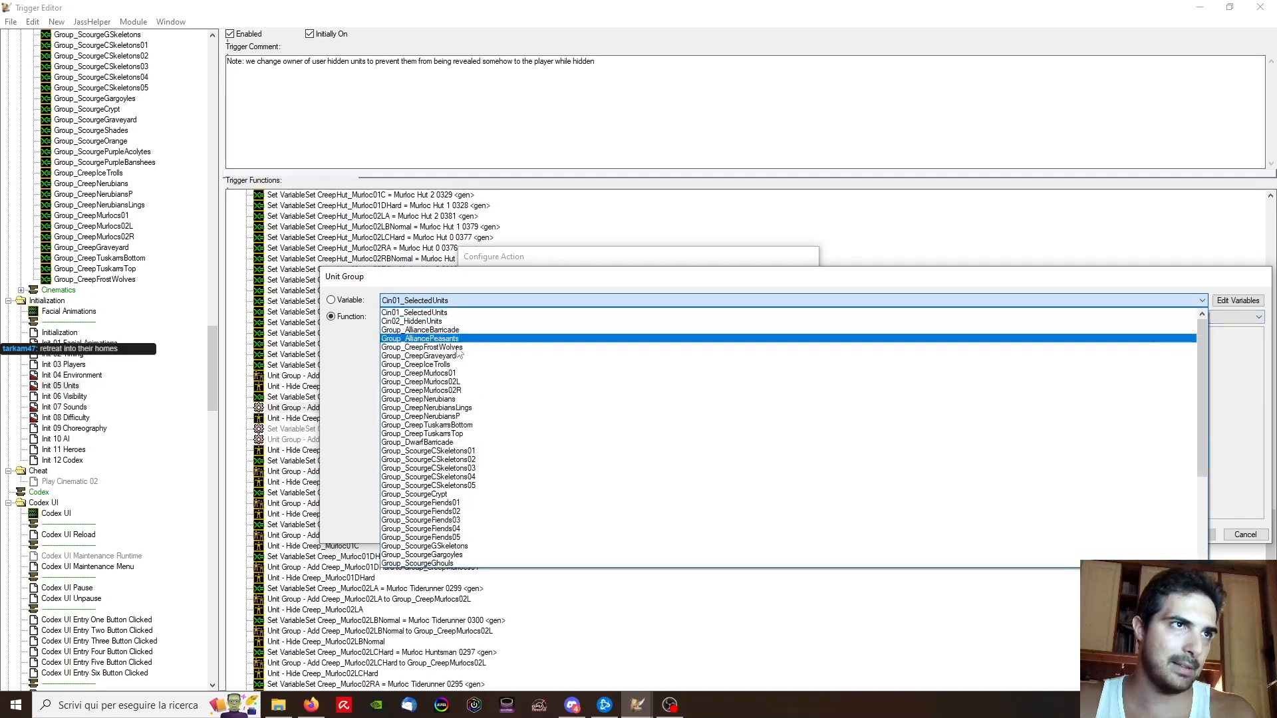
pyautogui.click(497, 364)
pyautogui.press('Return')
pyautogui.press('Return')
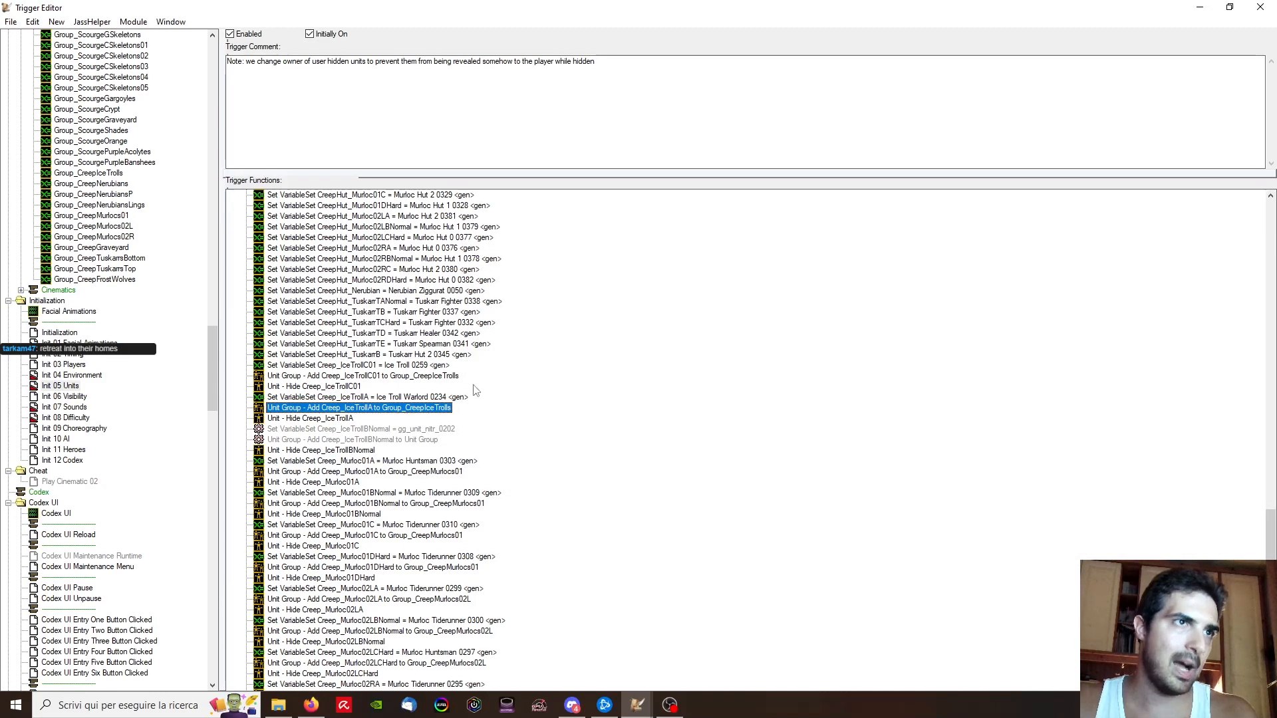
# Step: Set the Creep_IceTrollBNormal variable to the placed unit Ice Troll Priest 0258, picked on the map
pyautogui.doubleClick(440, 428)
pyautogui.click(619, 343)
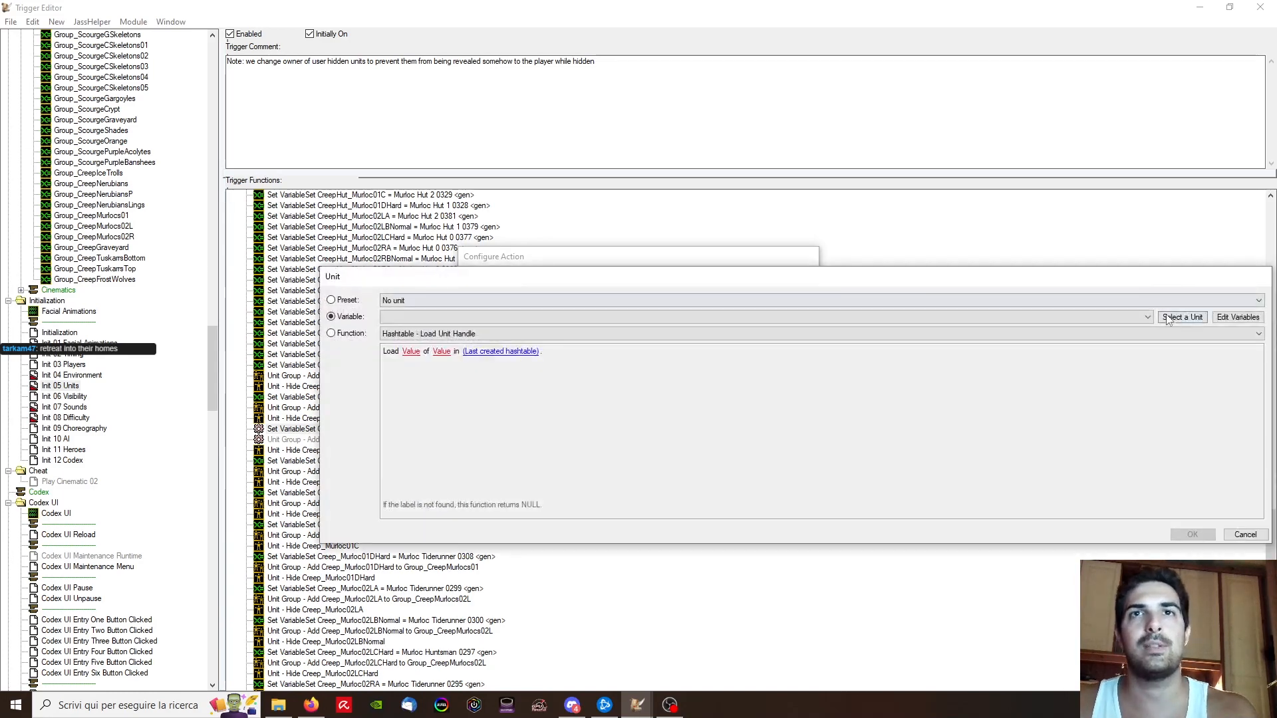
pyautogui.click(1170, 312)
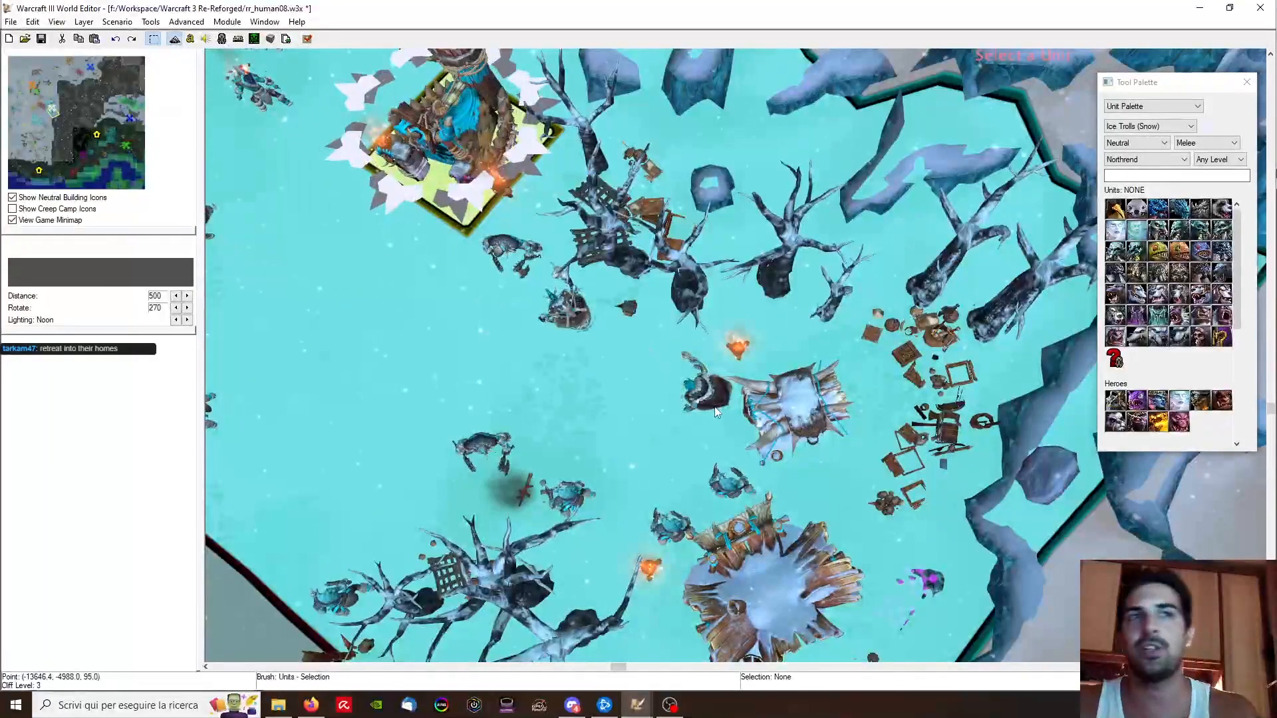
pyautogui.click(702, 407)
pyautogui.press('Return')
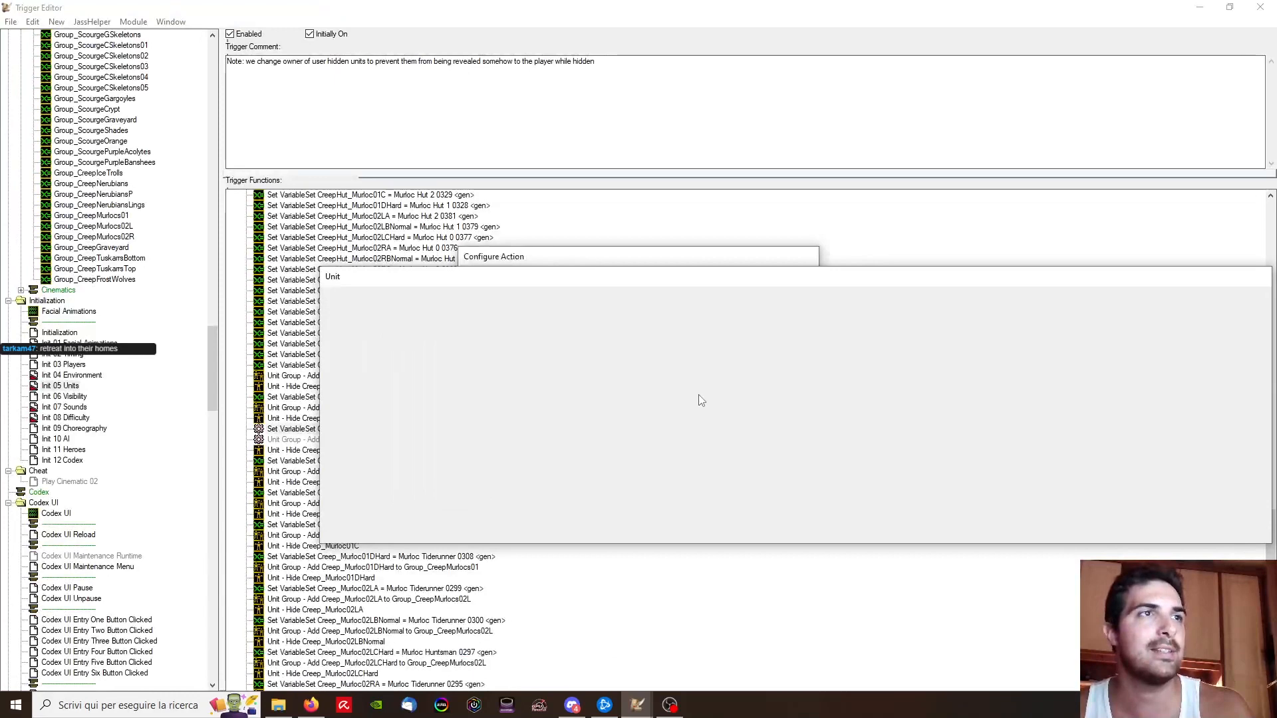
pyautogui.press('Return')
# Step: Set the unit group of the Add Creep_IceTrollBNormal action to Group_CreepIceTrolls
pyautogui.doubleClick(433, 443)
pyautogui.click(585, 341)
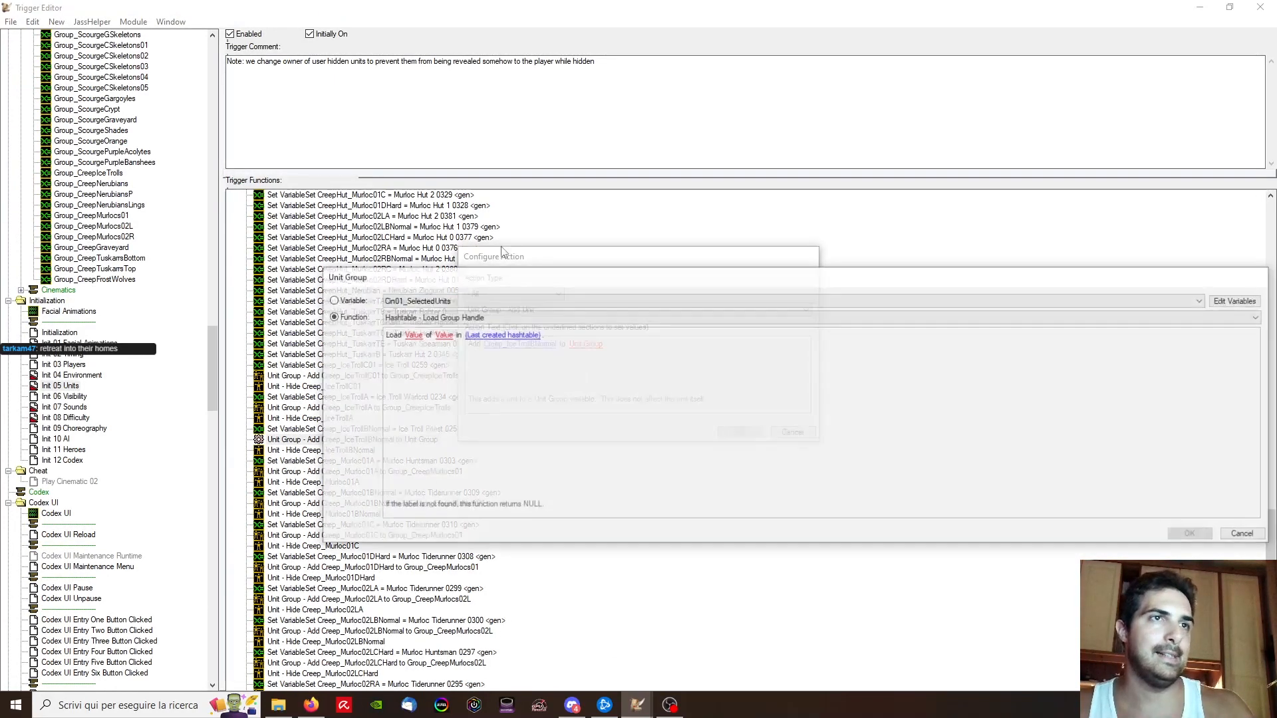
pyautogui.click(492, 301)
pyautogui.scroll(-4, 489, 379)
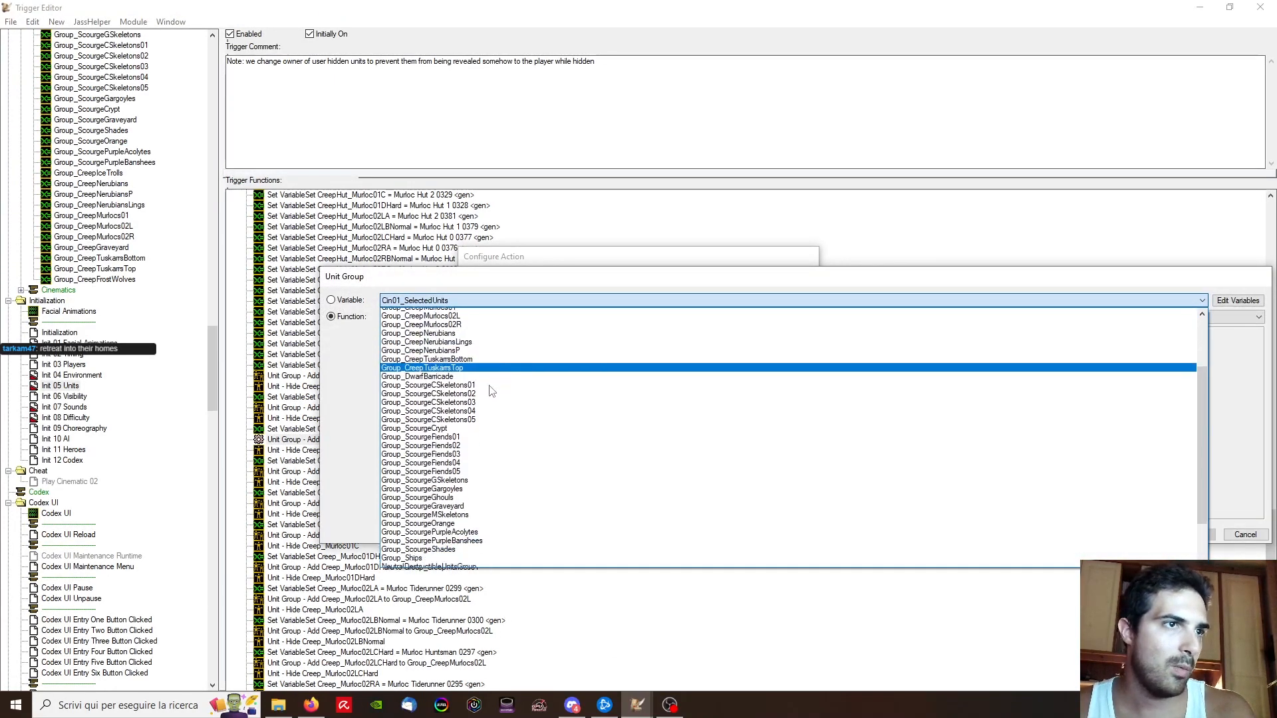
pyautogui.scroll(4, 476, 372)
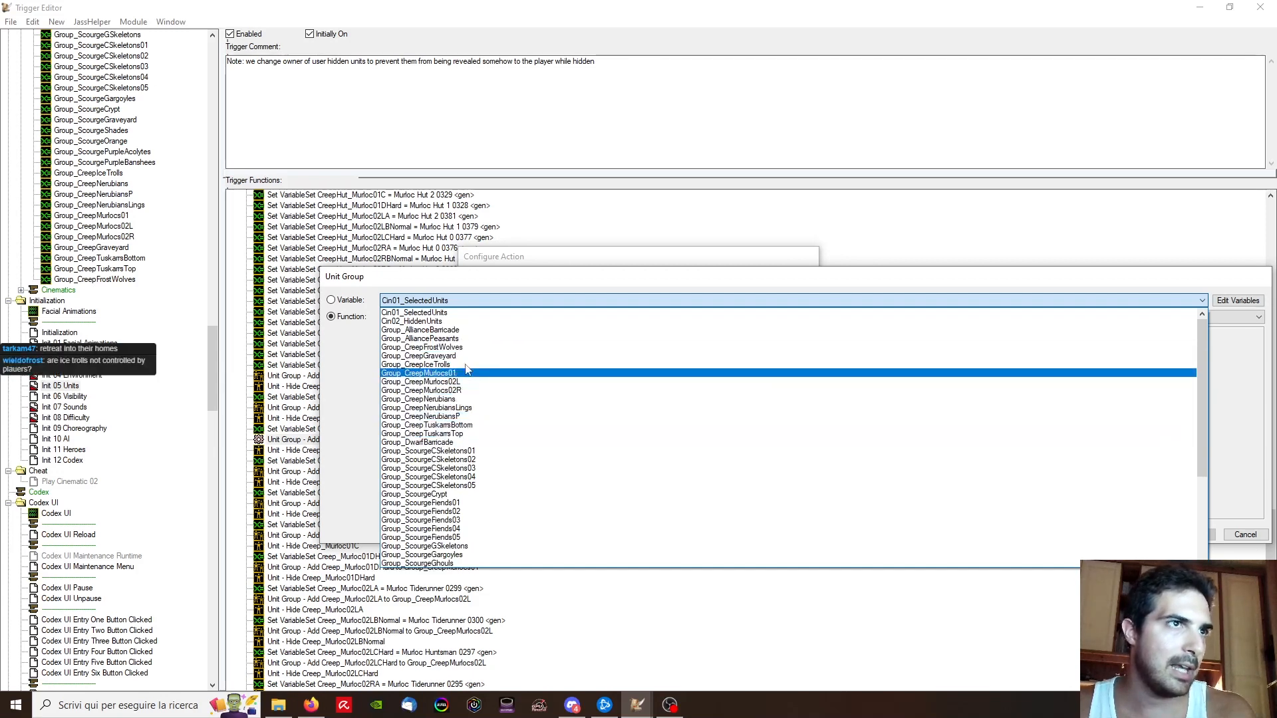
pyautogui.click(471, 365)
pyautogui.press('Return')
pyautogui.press('Return')
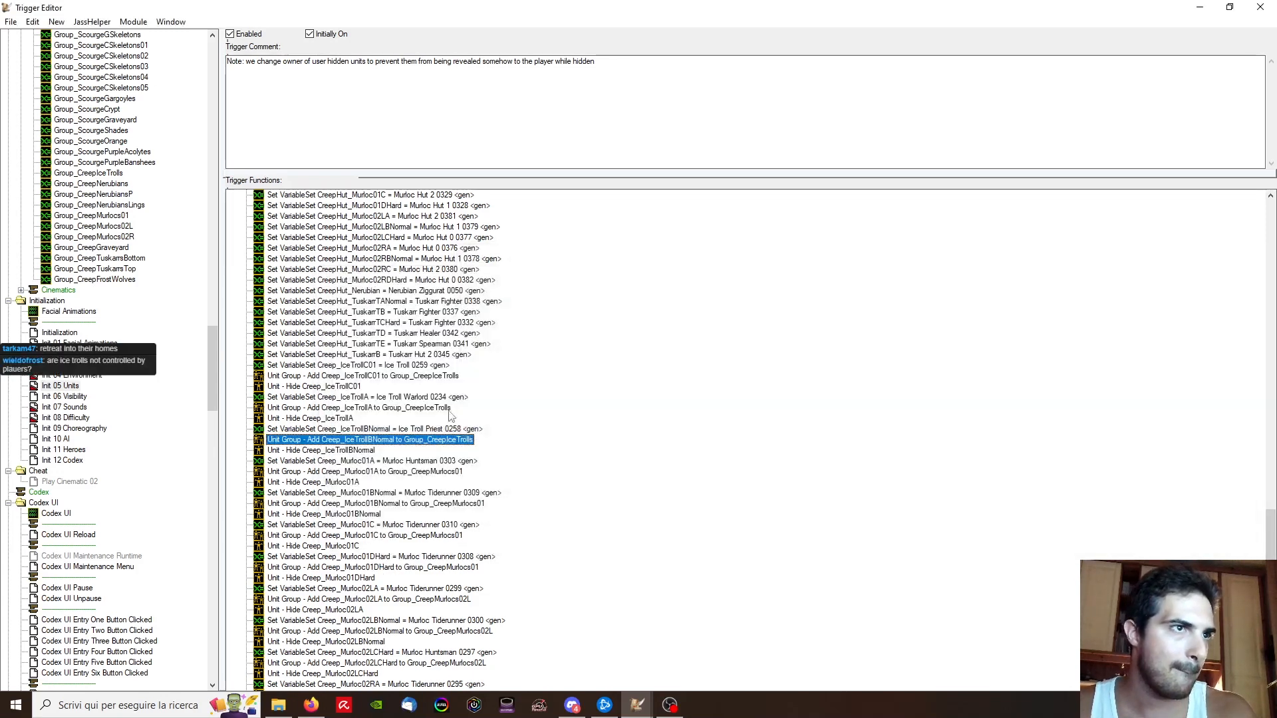
# Step: Move the three Creep_IceTrollC01 actions below the Hide Creep_IceTrollBNormal action
pyautogui.click(357, 450)
pyautogui.keyDown('shift'); pyautogui.click(370, 429); pyautogui.keyUp('shift')
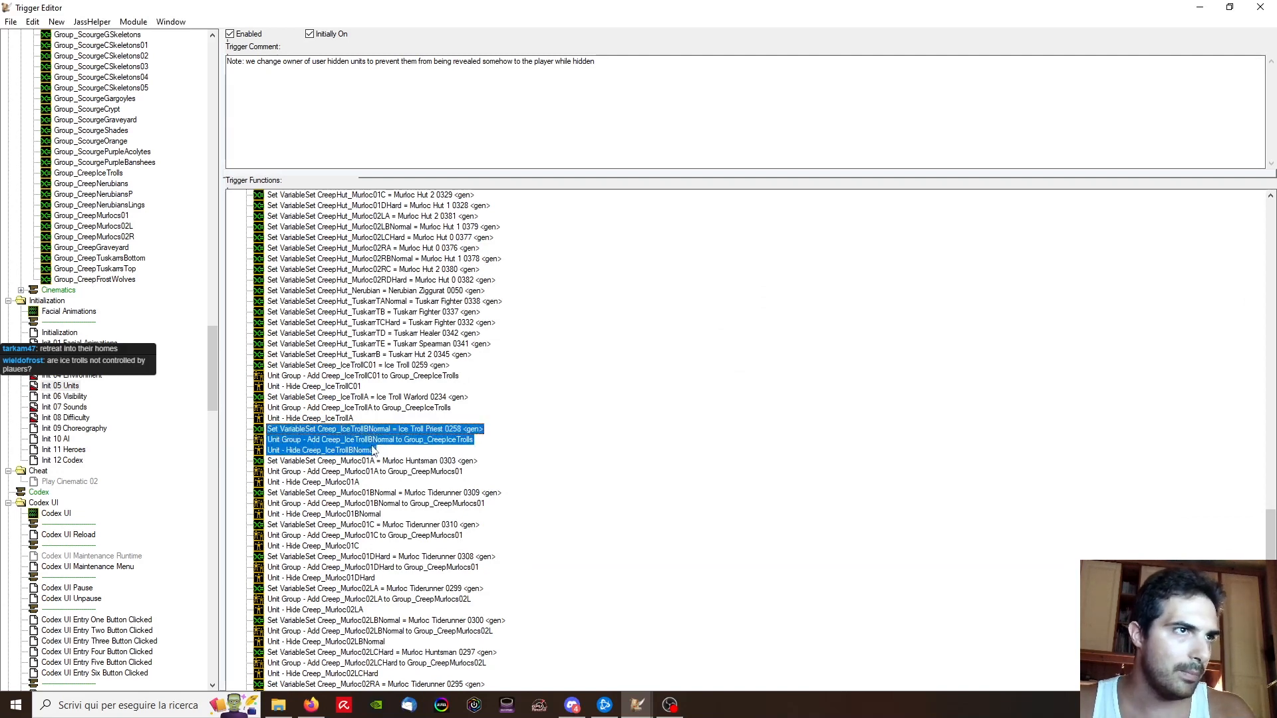
pyautogui.click(372, 365)
pyautogui.keyDown('shift'); pyautogui.click(367, 386); pyautogui.keyUp('shift')
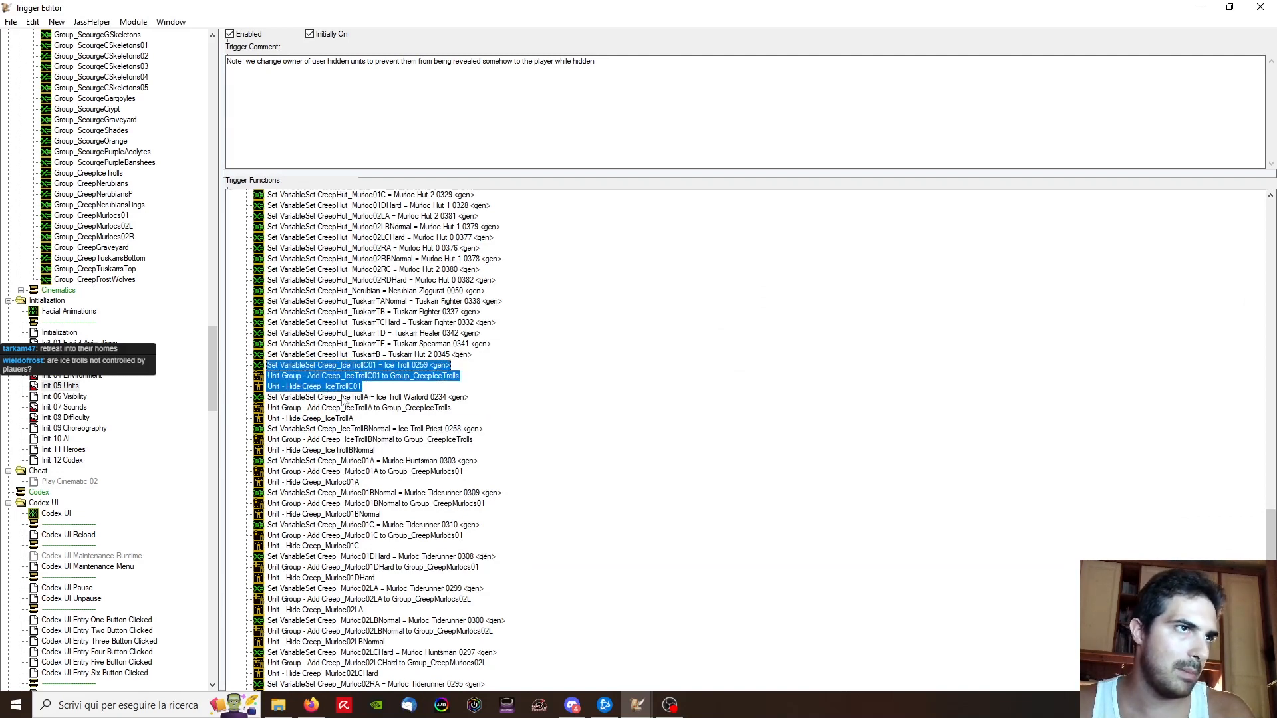
pyautogui.moveTo(367, 386); pyautogui.dragTo(363, 451)
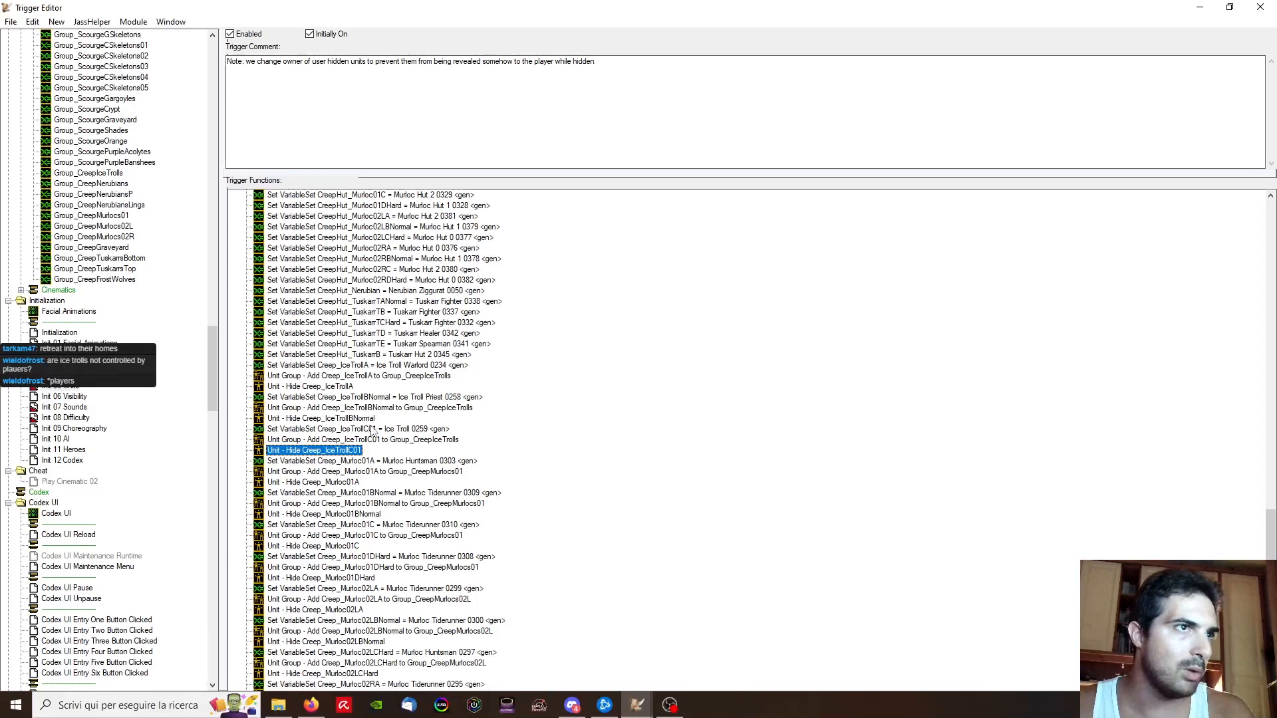
pyautogui.click(366, 396)
# Step: Duplicate the set, add-to-group and hide actions of Creep_IceTrollC01 directly below the originals
pyautogui.click(358, 431)
pyautogui.keyDown('shift'); pyautogui.click(350, 443); pyautogui.keyUp('shift')
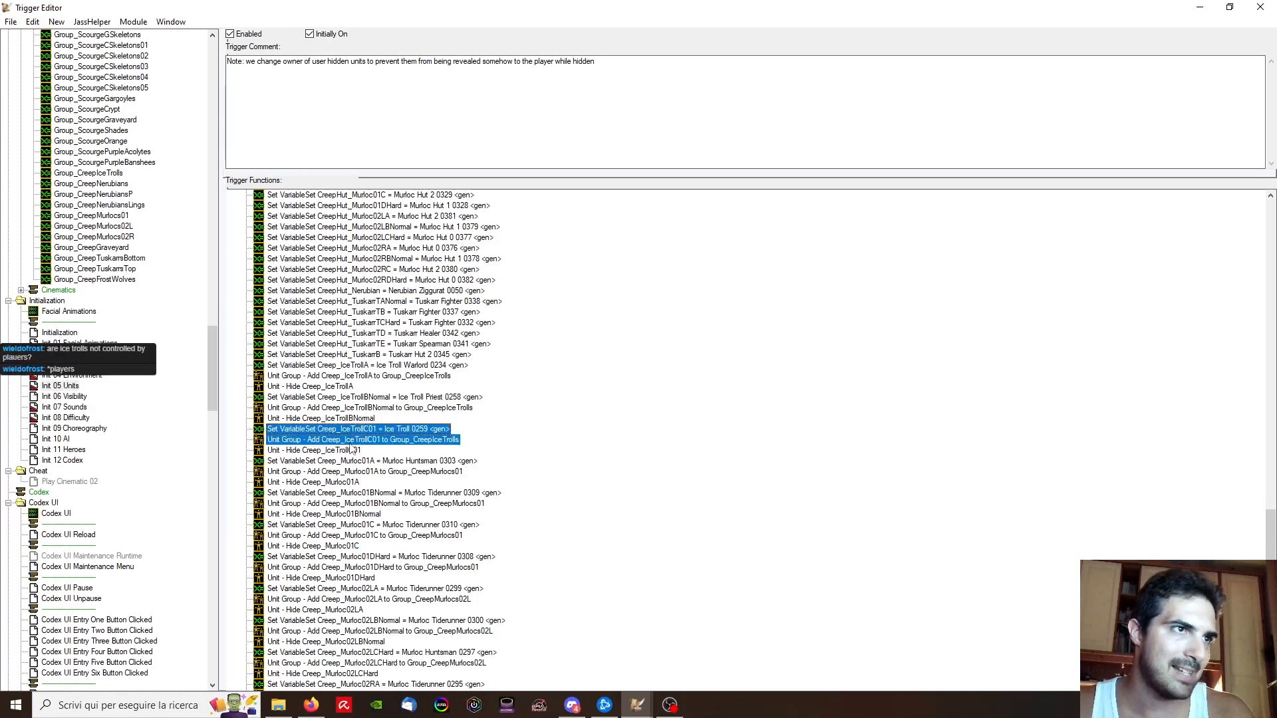
pyautogui.hotkey('ctrl', 'c')
pyautogui.click(351, 451)
pyautogui.hotkey('ctrl', 'v')
# Step: Change the copied Set Variable action to assign Ice Troll 0261, picked on the map, to Creep_IceTrollC02
pyautogui.doubleClick(377, 461)
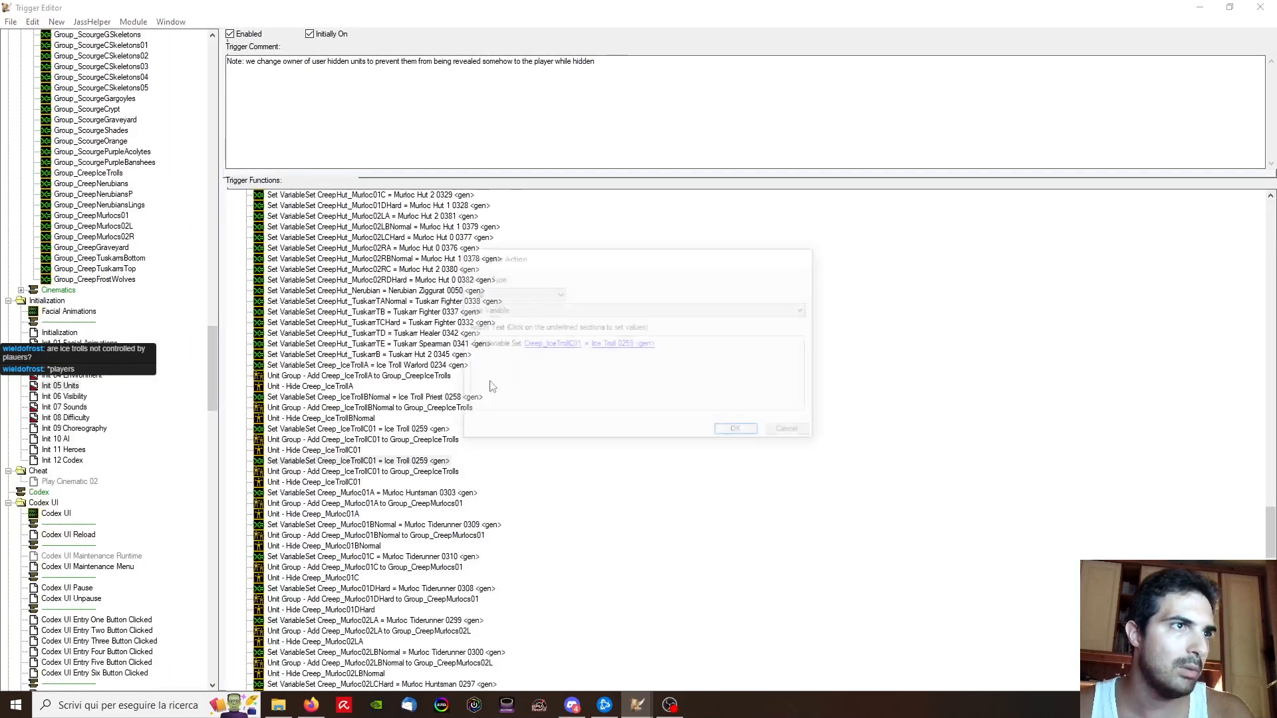
pyautogui.click(524, 348)
pyautogui.scroll(-1, 512, 300)
pyautogui.press('Return')
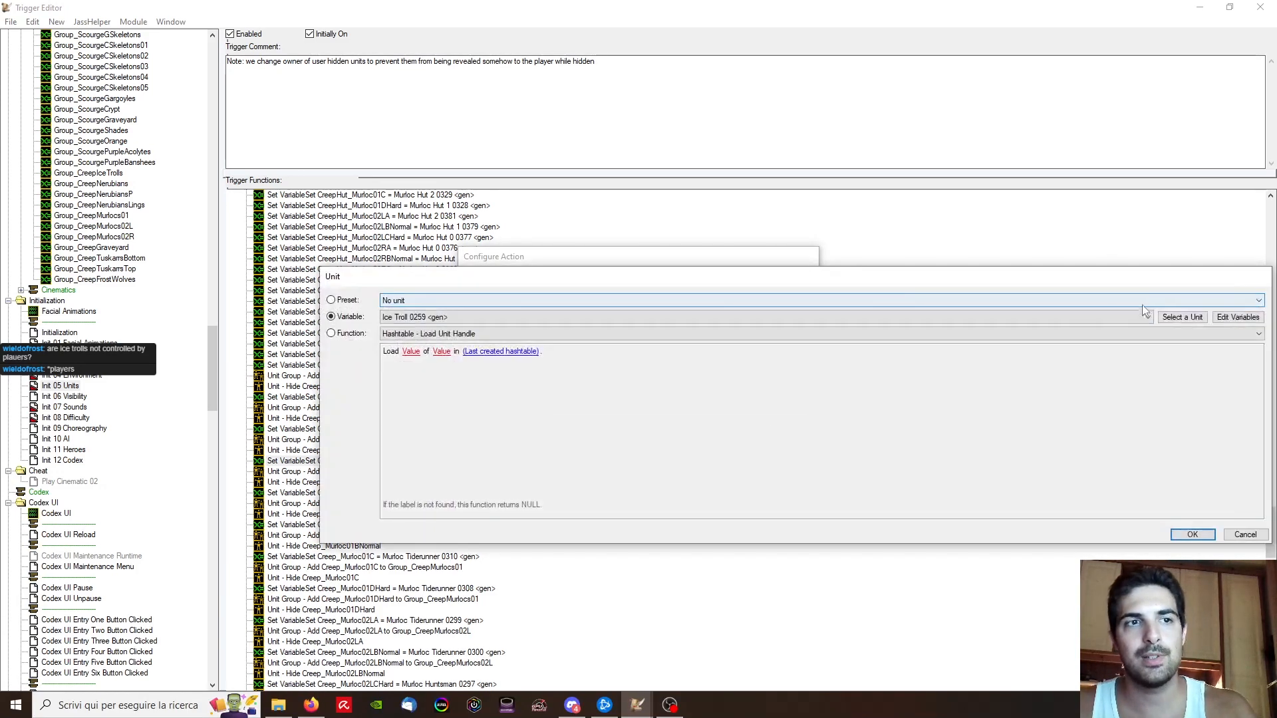
pyautogui.click(1142, 304)
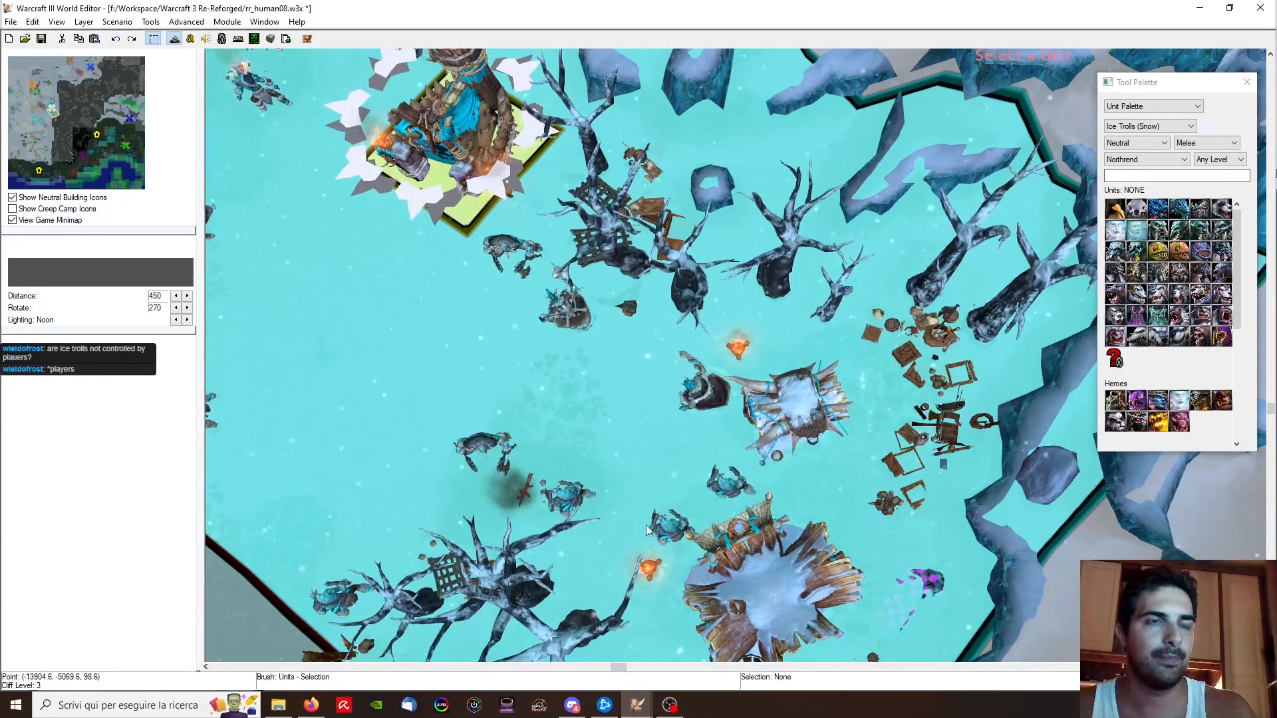
pyautogui.click(619, 508)
pyautogui.press('Return')
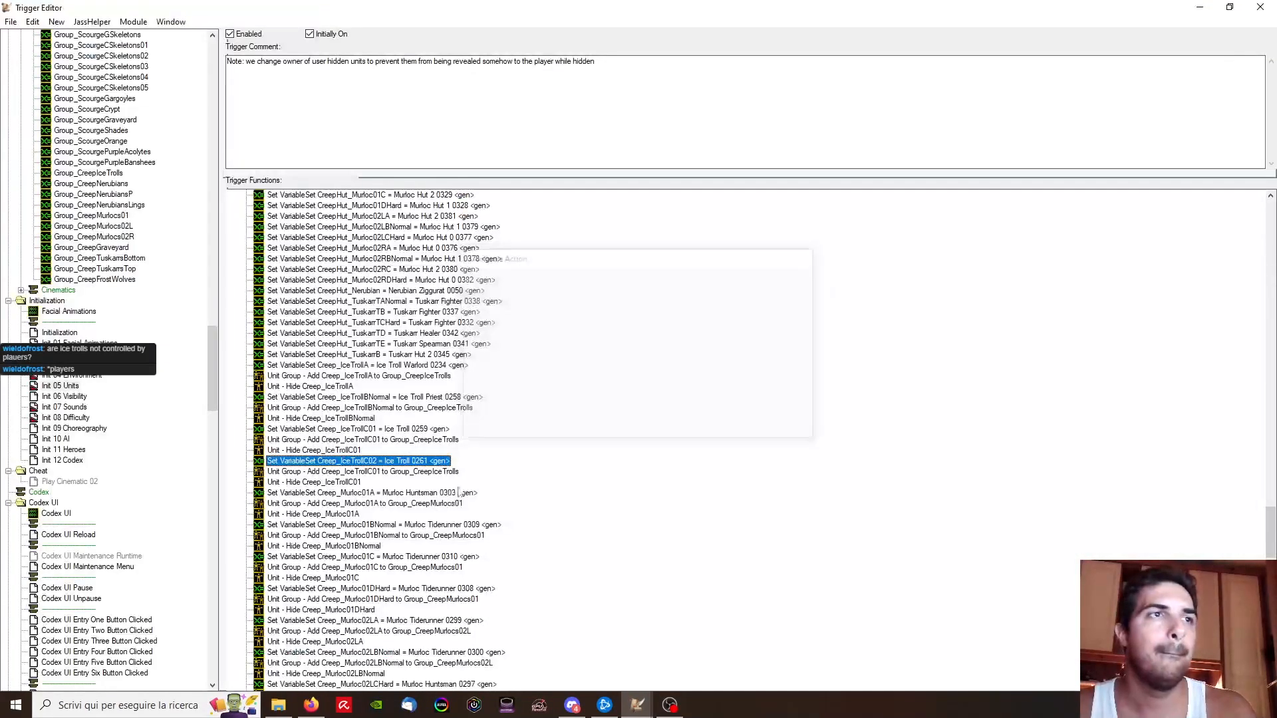
# Step: Change the unit in the second Add Creep_IceTrollC01 action to the variable Creep_IceTrollC02
pyautogui.doubleClick(401, 473)
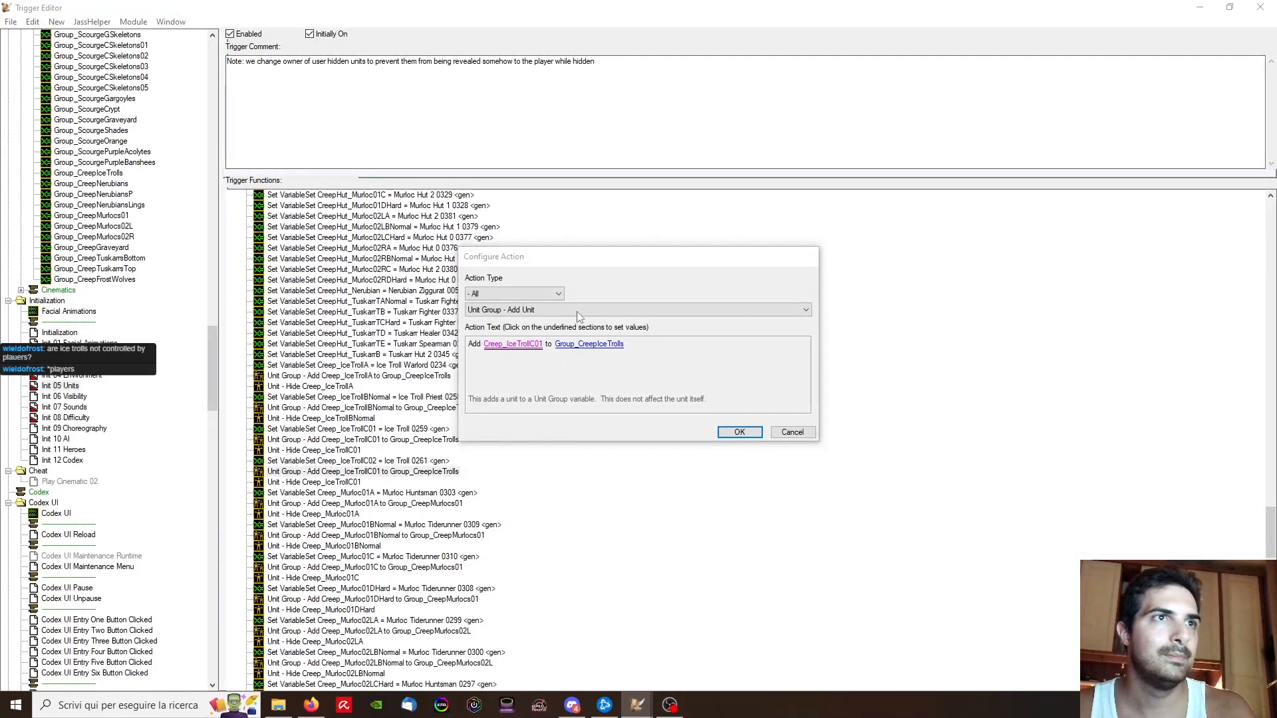
pyautogui.click(511, 344)
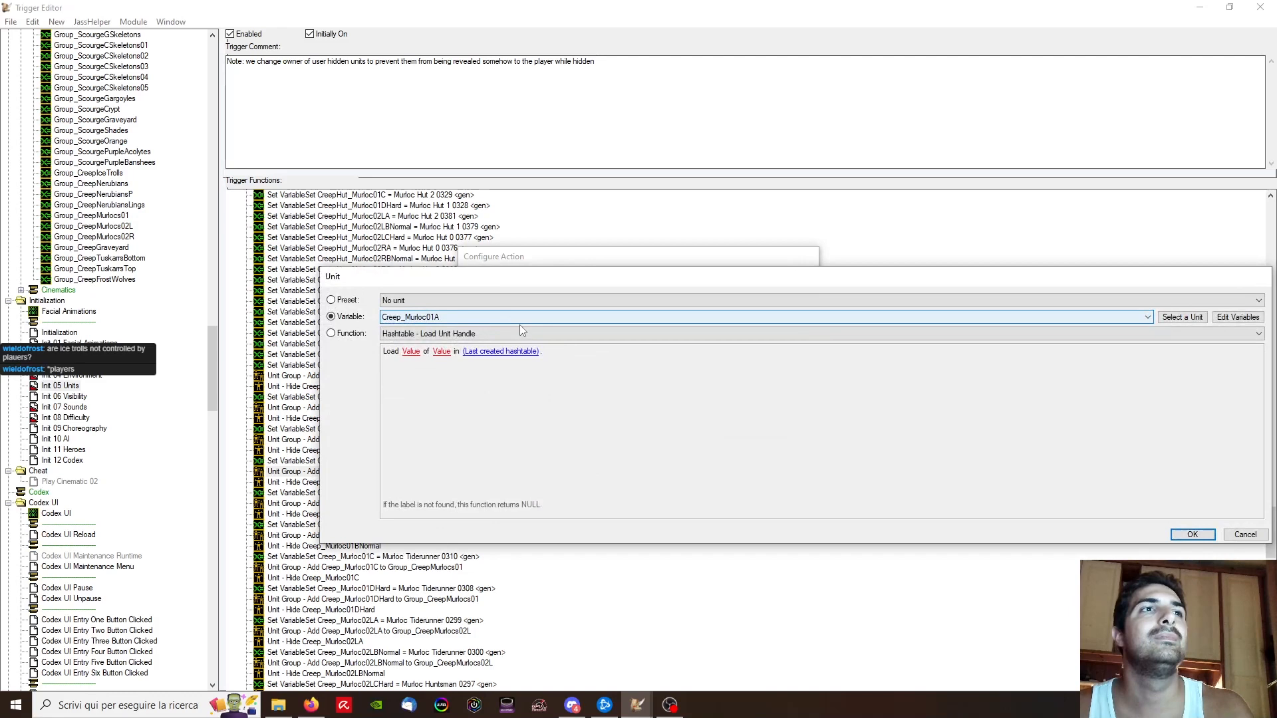
pyautogui.click(518, 317)
pyautogui.scroll(-20, 466, 384)
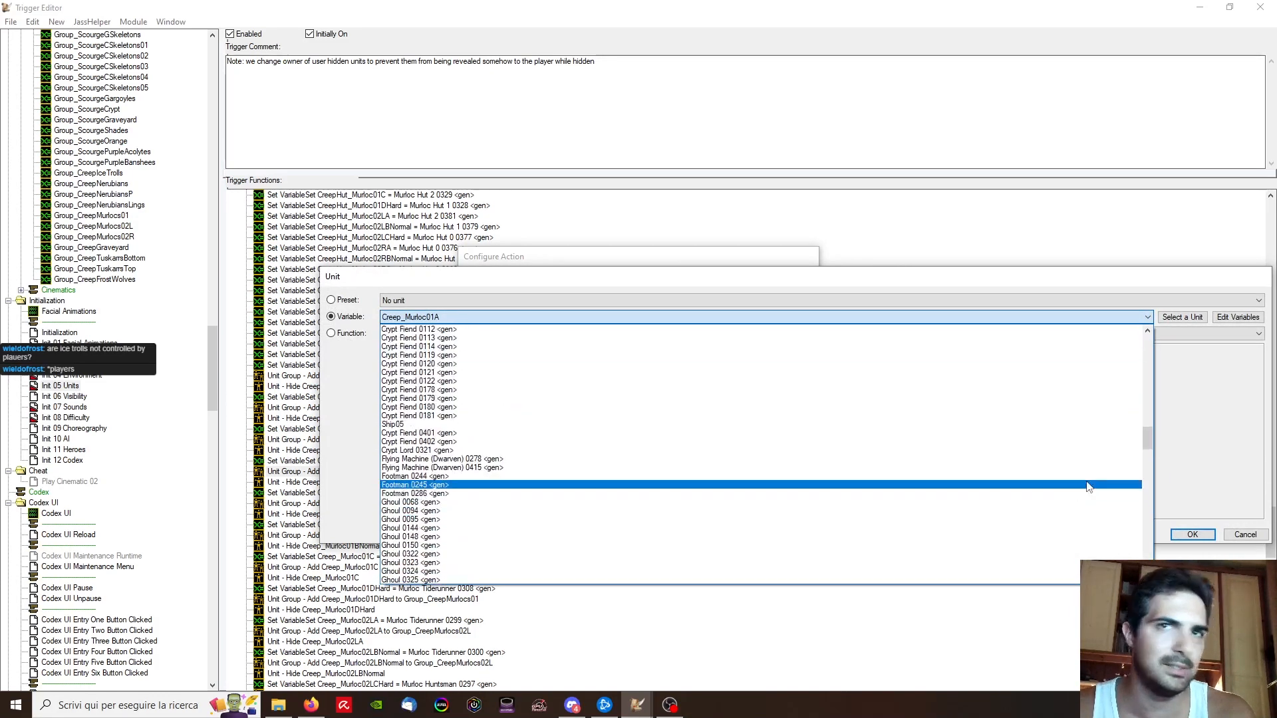
pyautogui.moveTo(1146, 435); pyautogui.dragTo(1147, 552)
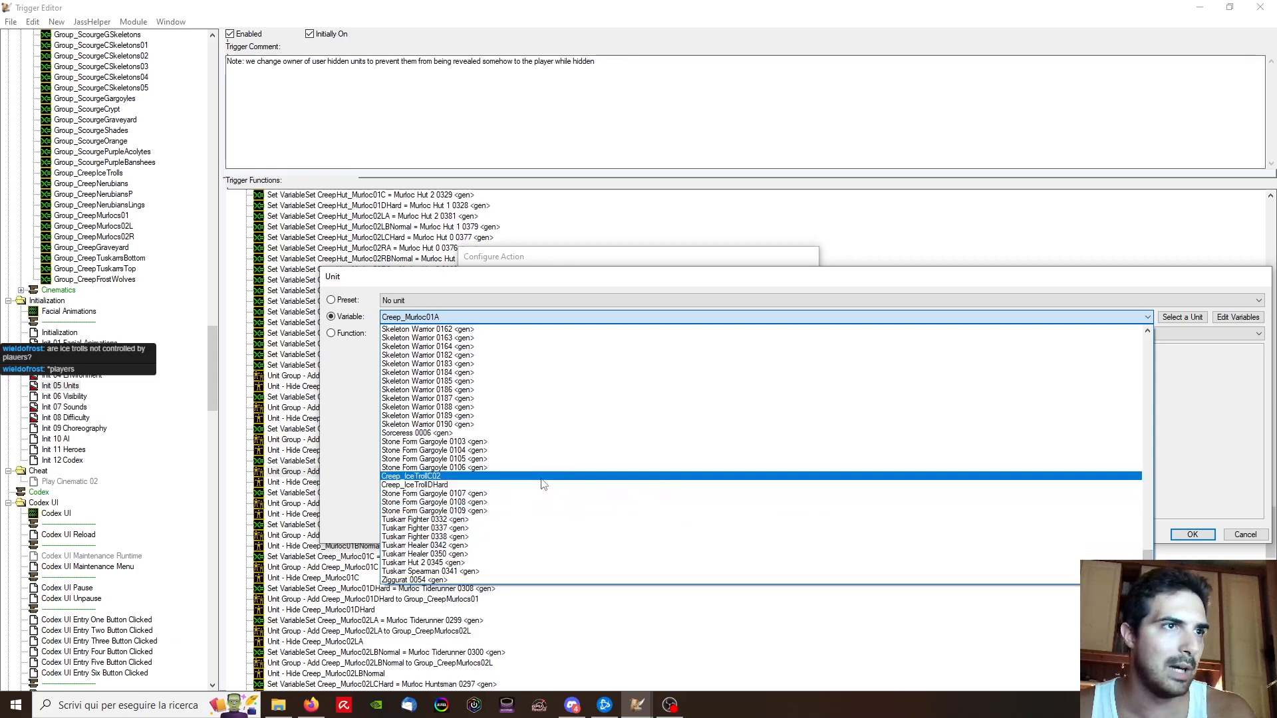
pyautogui.click(542, 478)
pyautogui.press('Return')
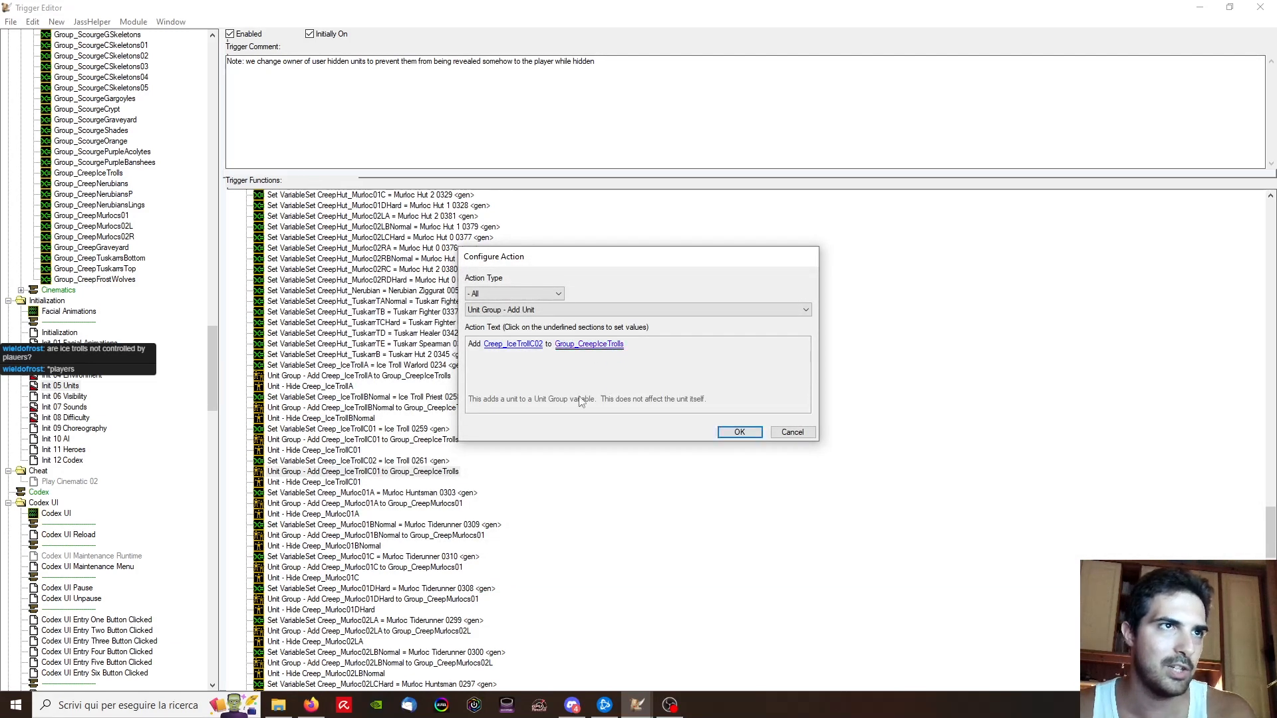
pyautogui.press('Return')
# Step: Change the unit in the copied Hide action below it to the variable Creep_IceTrollC02
pyautogui.doubleClick(319, 482)
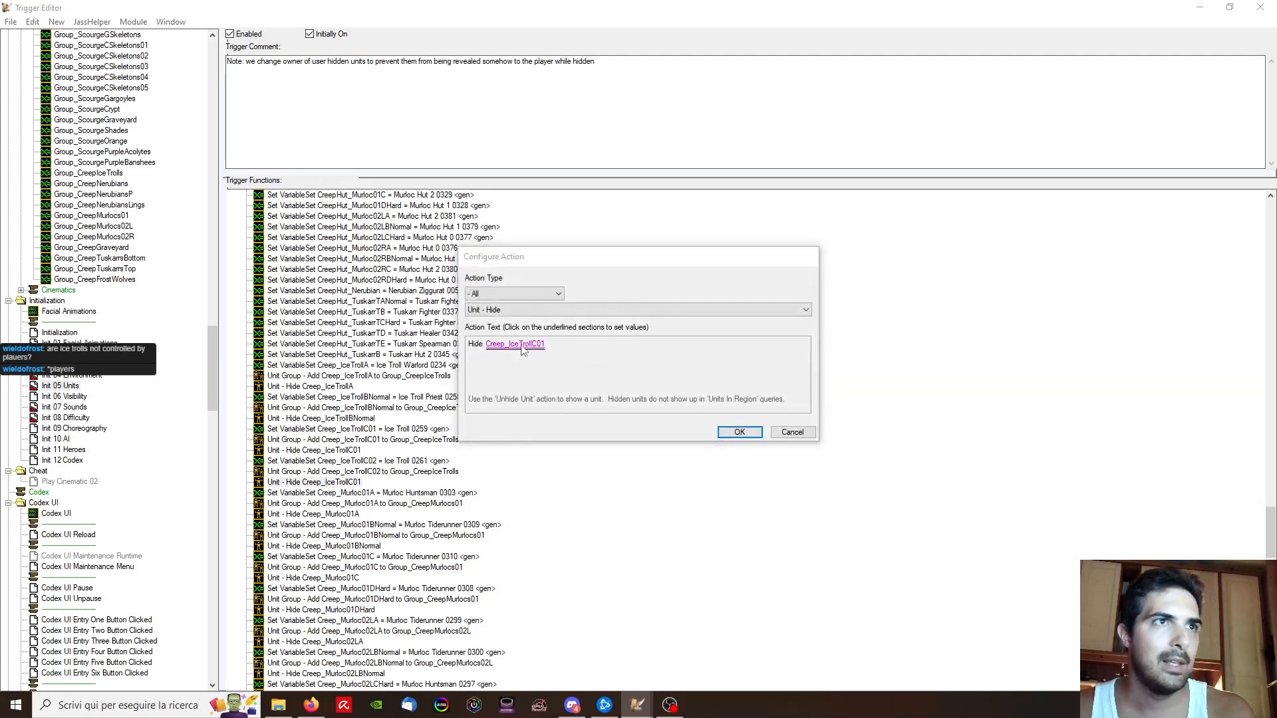
pyautogui.click(525, 344)
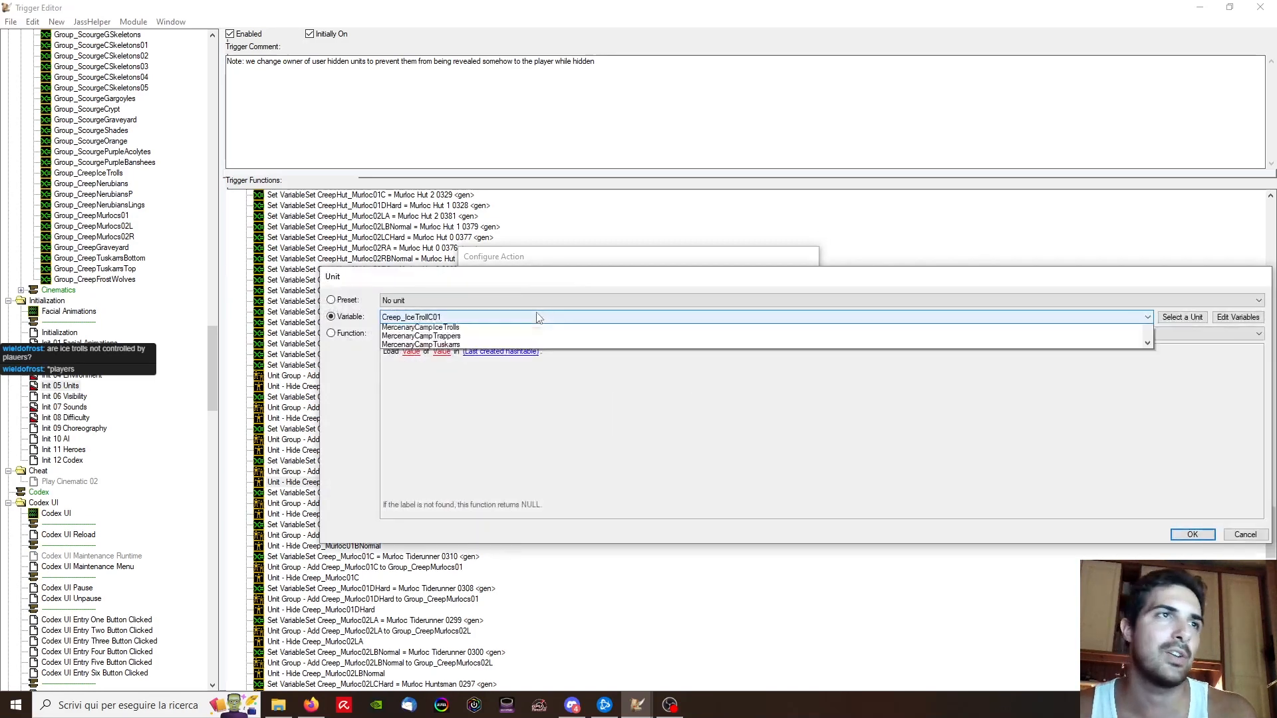
pyautogui.click(542, 318)
pyautogui.scroll(-5, 1063, 425)
pyautogui.moveTo(1147, 394); pyautogui.dragTo(1147, 571)
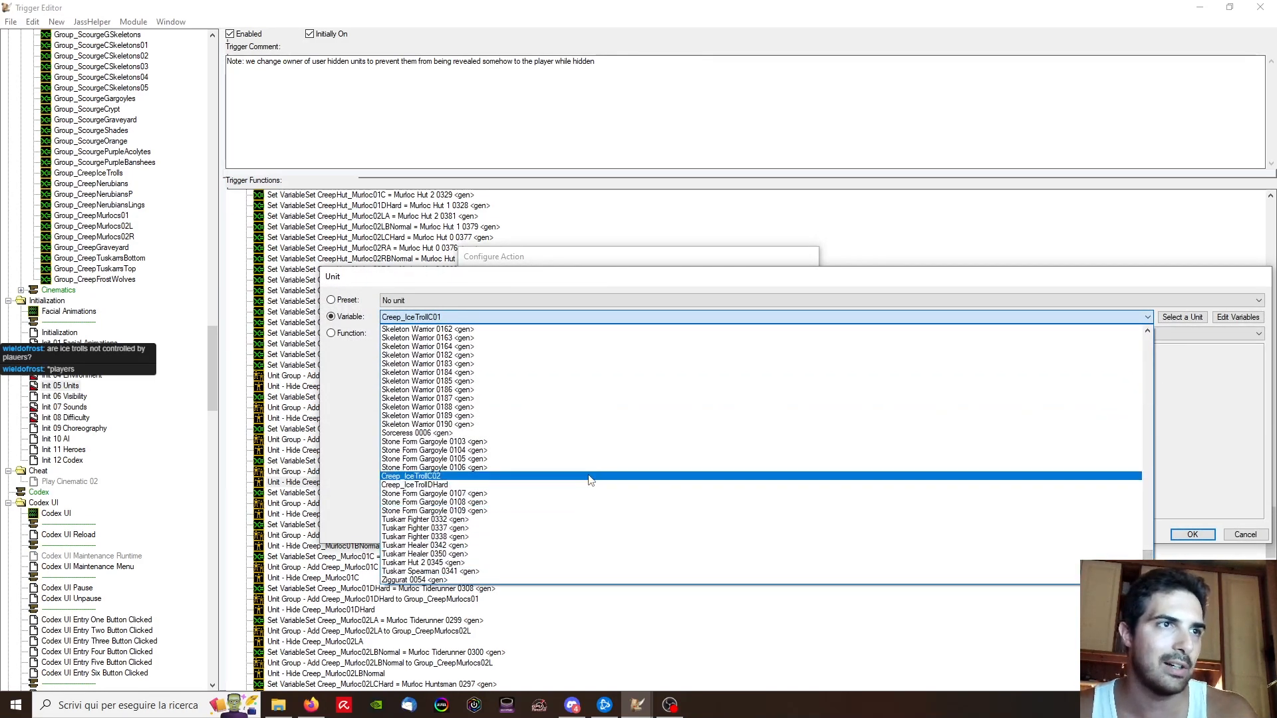
pyautogui.click(590, 476)
pyautogui.press('Return')
pyautogui.press('Return')
# Step: Duplicate the set, add-to-group and hide actions of Creep_IceTrollC02 directly below the originals
pyautogui.keyDown('shift'); pyautogui.click(347, 462); pyautogui.keyUp('shift')
pyautogui.hotkey('ctrl', 'c')
pyautogui.click(334, 483)
pyautogui.hotkey('ctrl', 'v')
# Step: Change the copied Set Variable action to assign Ice Troll Priest 0257, picked on the map, to Creep_IceTrollDHard
pyautogui.doubleClick(372, 494)
pyautogui.click(544, 345)
pyautogui.click(578, 300)
pyautogui.click(470, 336)
pyautogui.press('Return')
pyautogui.click(627, 345)
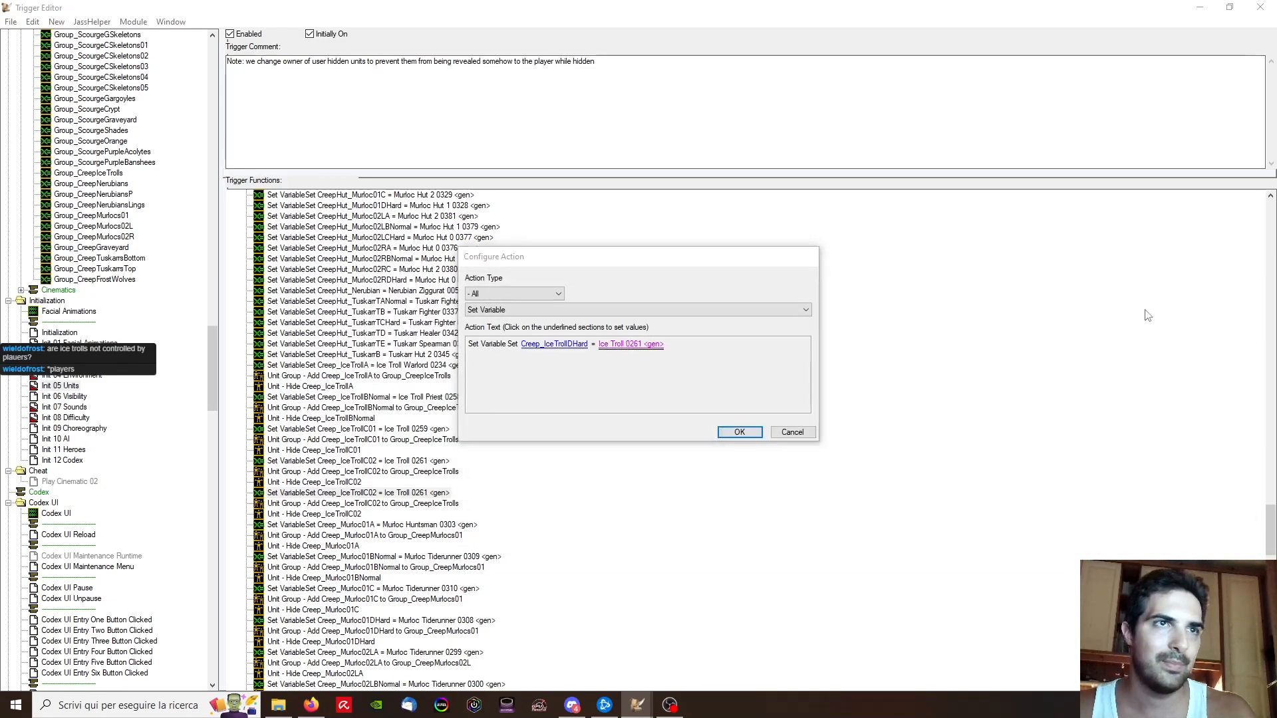
pyautogui.click(1182, 317)
pyautogui.moveTo(236, 226); pyautogui.dragTo(514, 333, button='right')
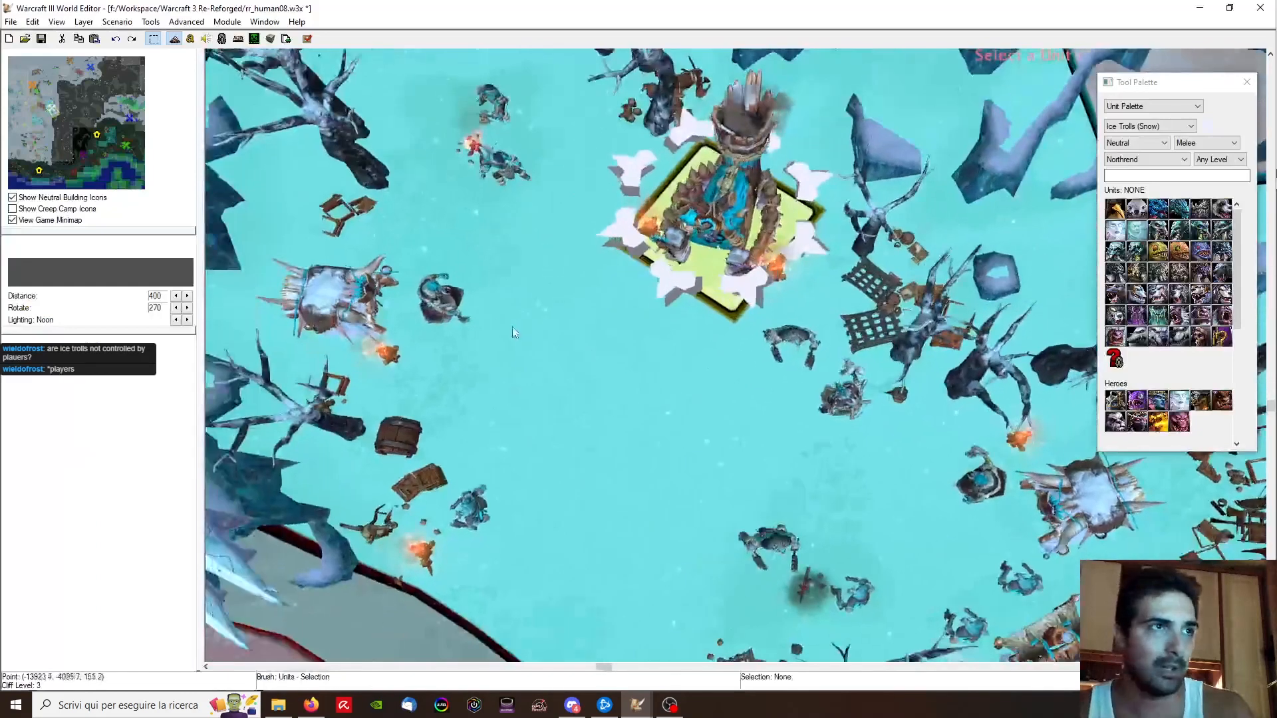
pyautogui.click(441, 323)
pyautogui.press('Return')
pyautogui.press('Return')
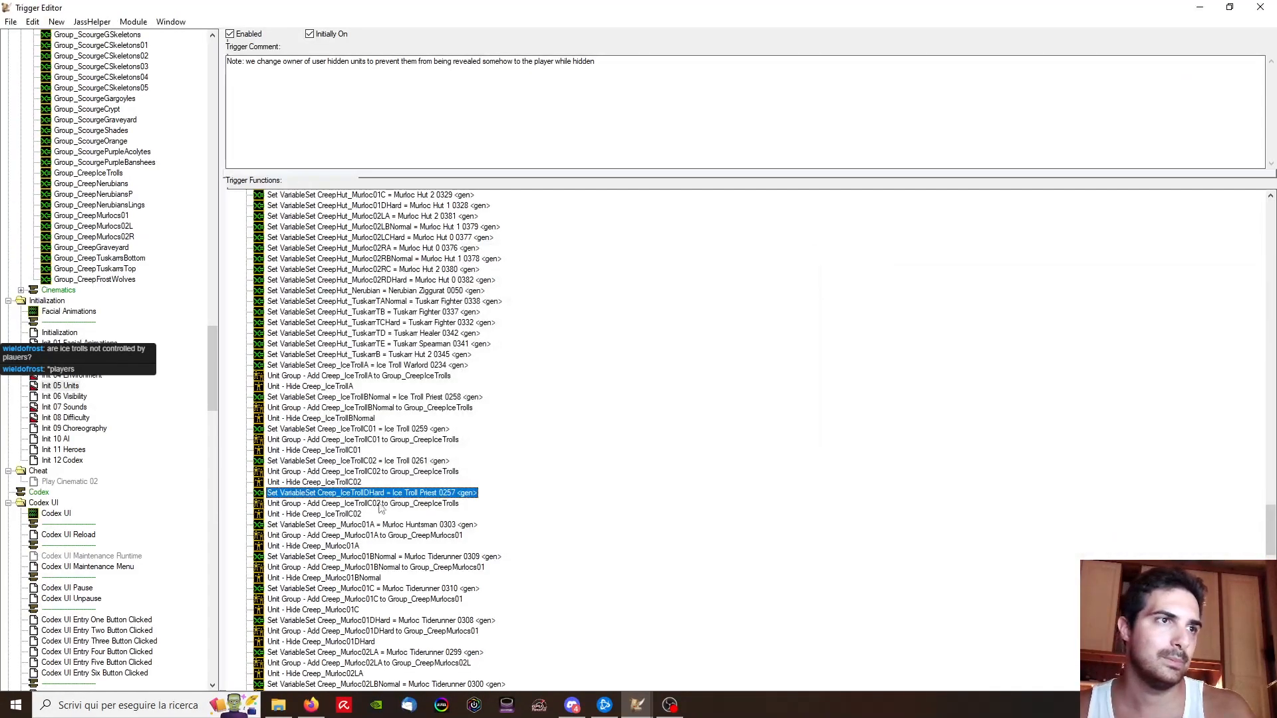
# Step: Change the unit in the copied Add Creep_IceTrollC02 action to the variable Creep_IceTrollDHard
pyautogui.doubleClick(380, 505)
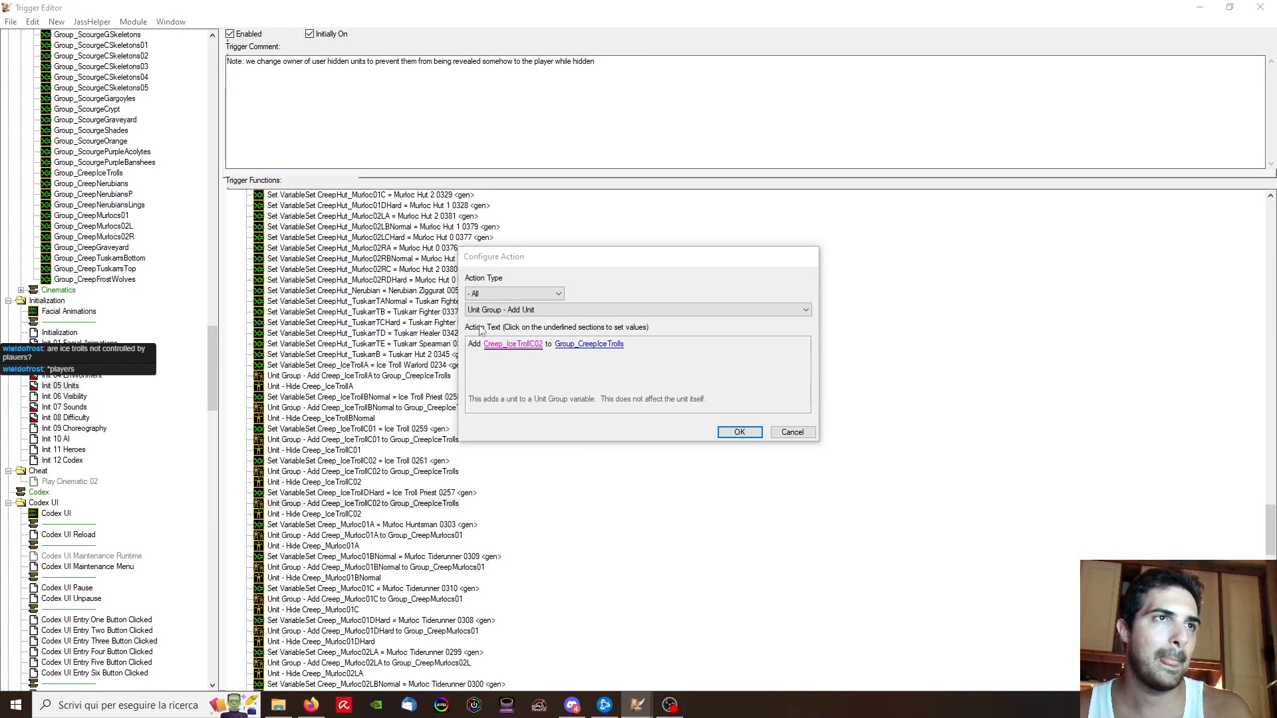
pyautogui.click(513, 343)
pyautogui.click(447, 317)
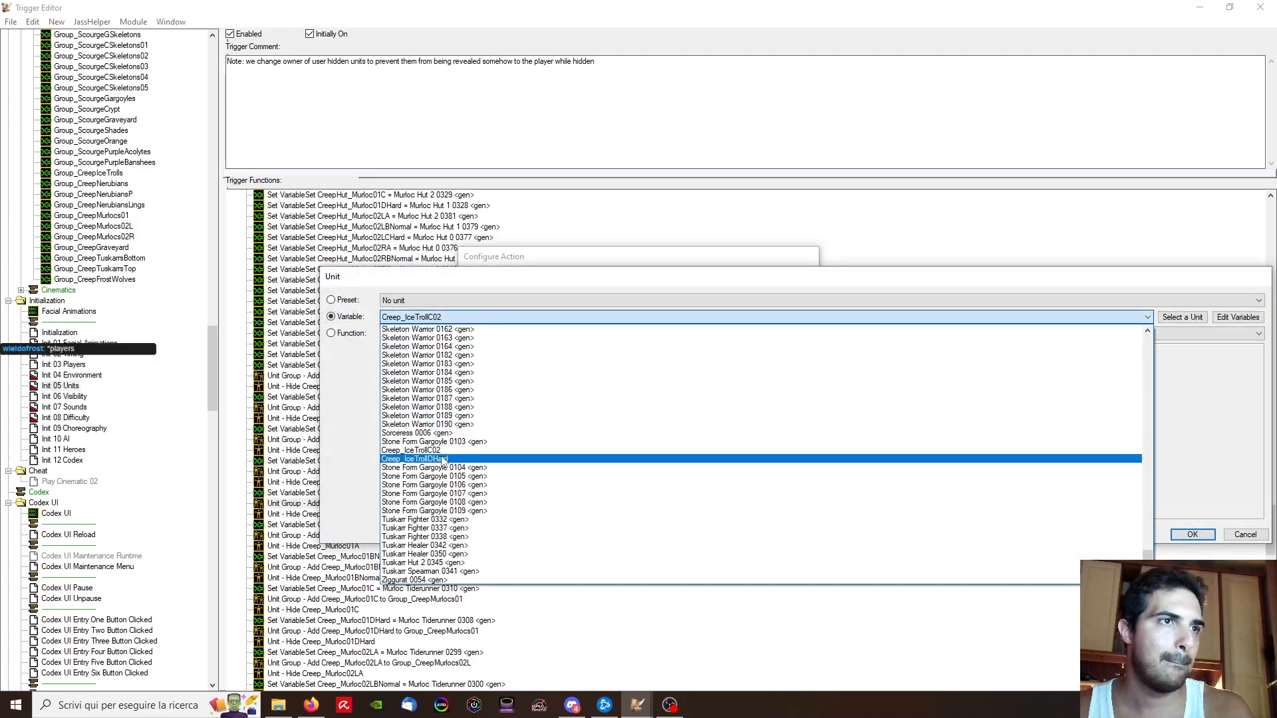
pyautogui.click(443, 459)
pyautogui.press('Return')
pyautogui.press('Return')
# Step: Change the unit in the copied Hide Creep_IceTrollC02 action to the variable Creep_IceTrollDHard
pyautogui.doubleClick(352, 515)
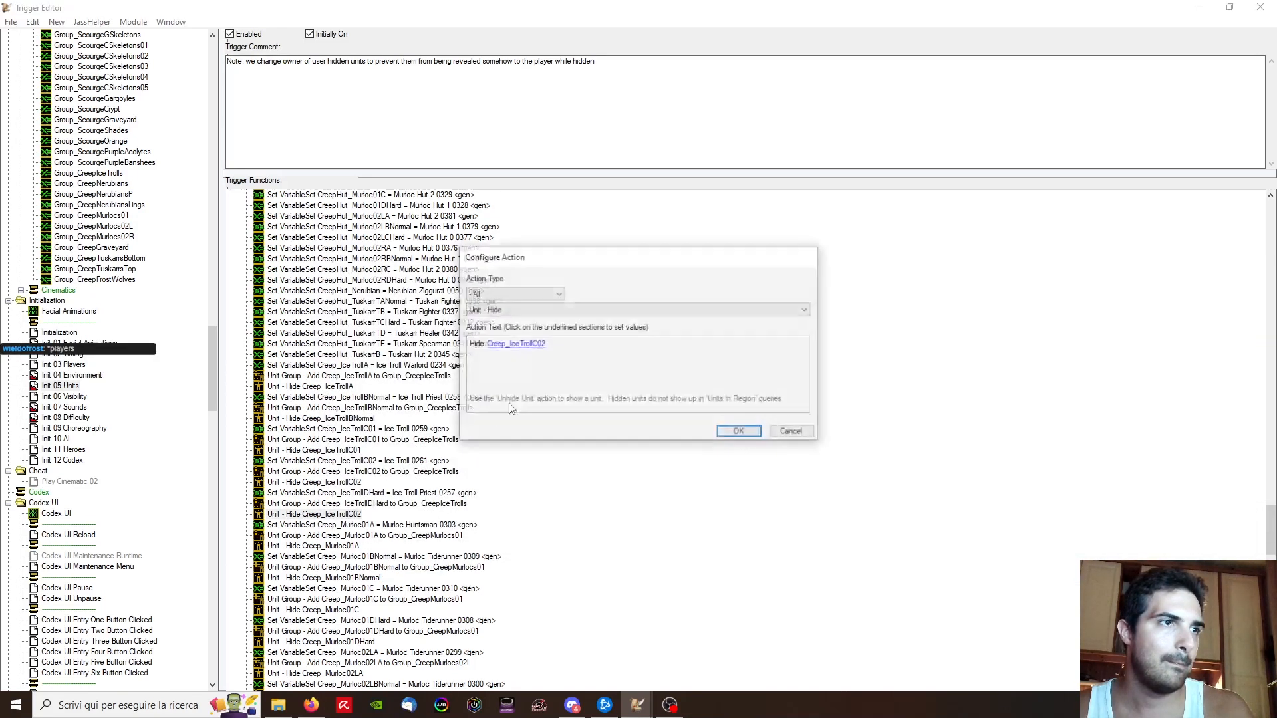
pyautogui.click(513, 344)
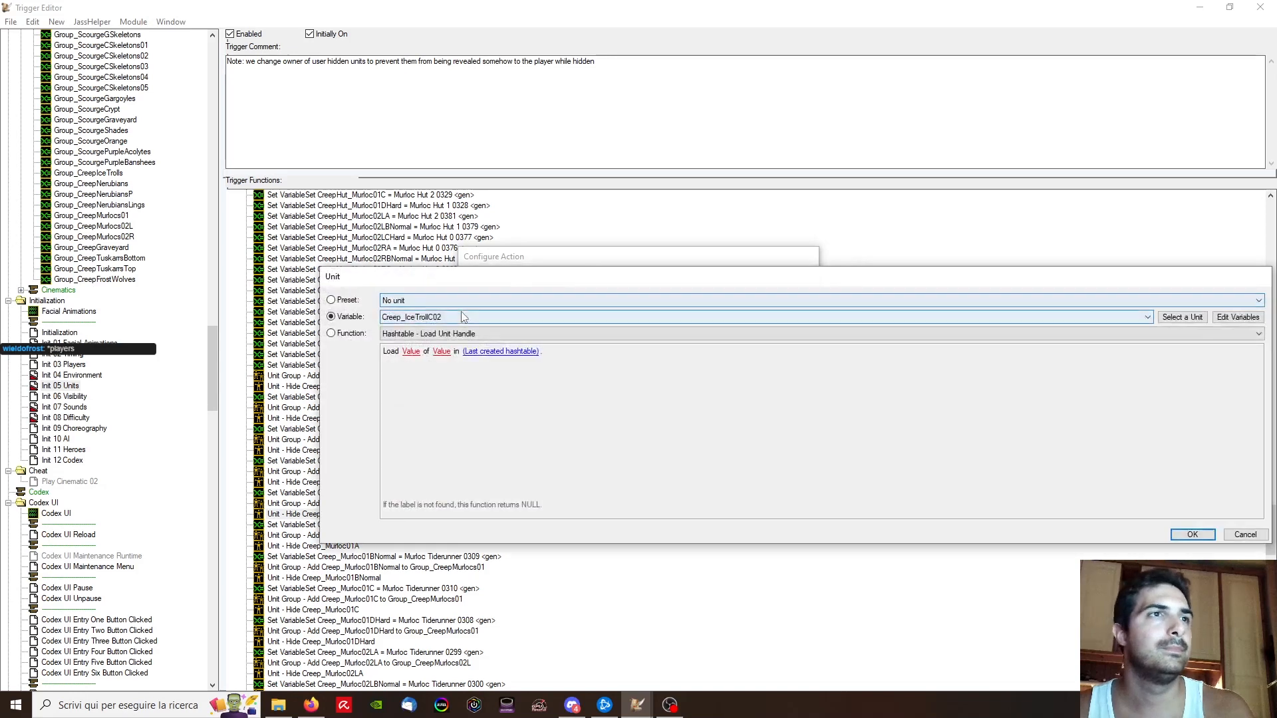
pyautogui.click(446, 317)
pyautogui.click(469, 459)
pyautogui.press('Return')
pyautogui.press('Return')
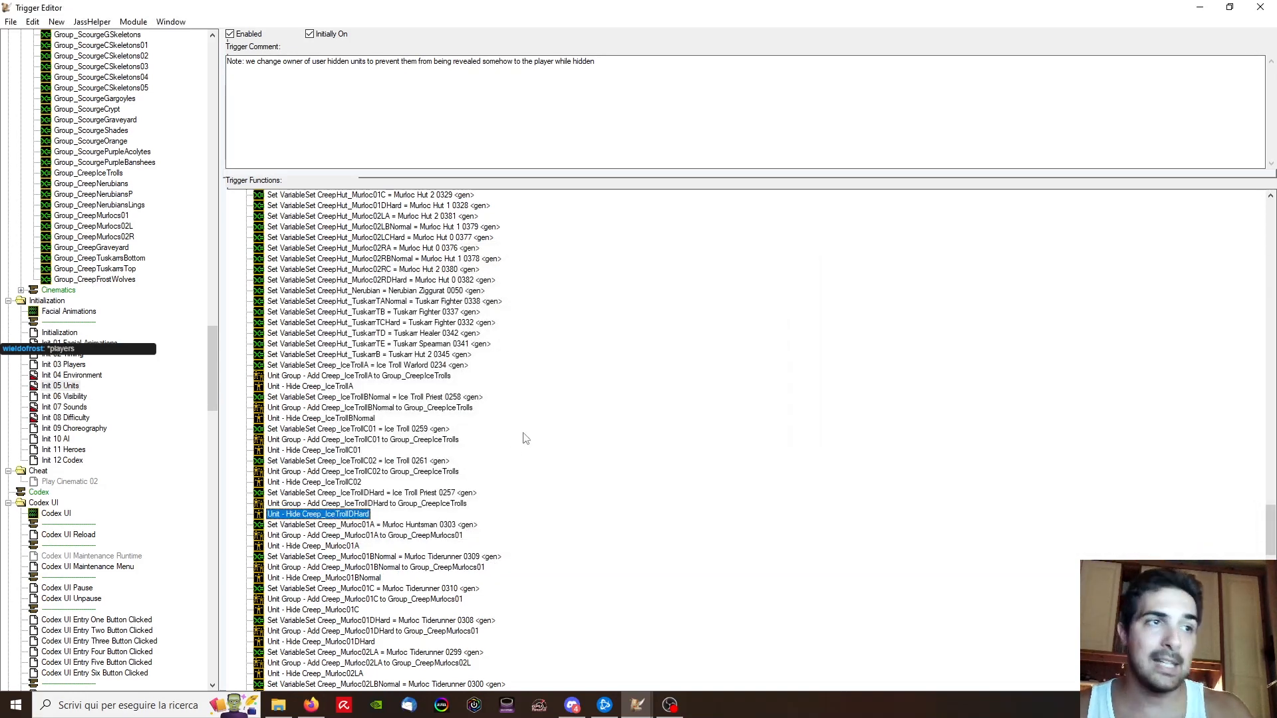
# Step: Replace the missing unit in the first disabled Group_CreepIceTrolls add action with Ice Troll Trapper 0255, picked on the map
pyautogui.scroll(-20, 529, 440)
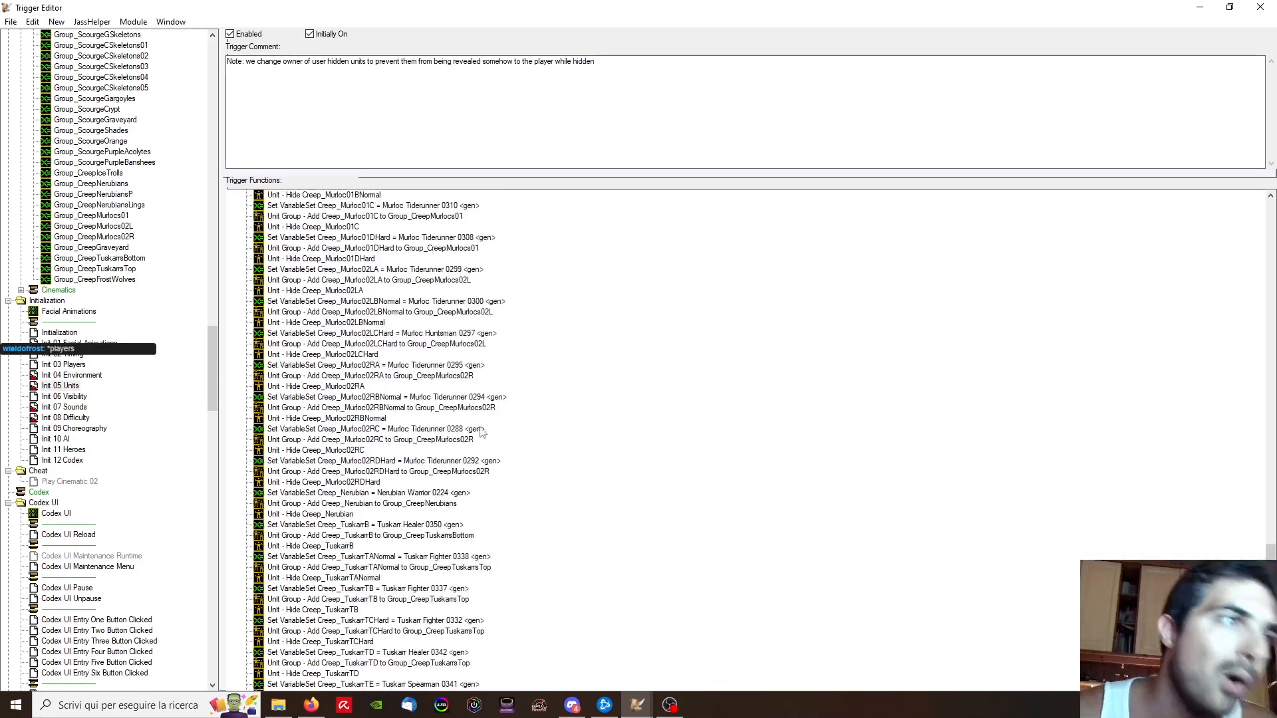
pyautogui.scroll(10, 504, 436)
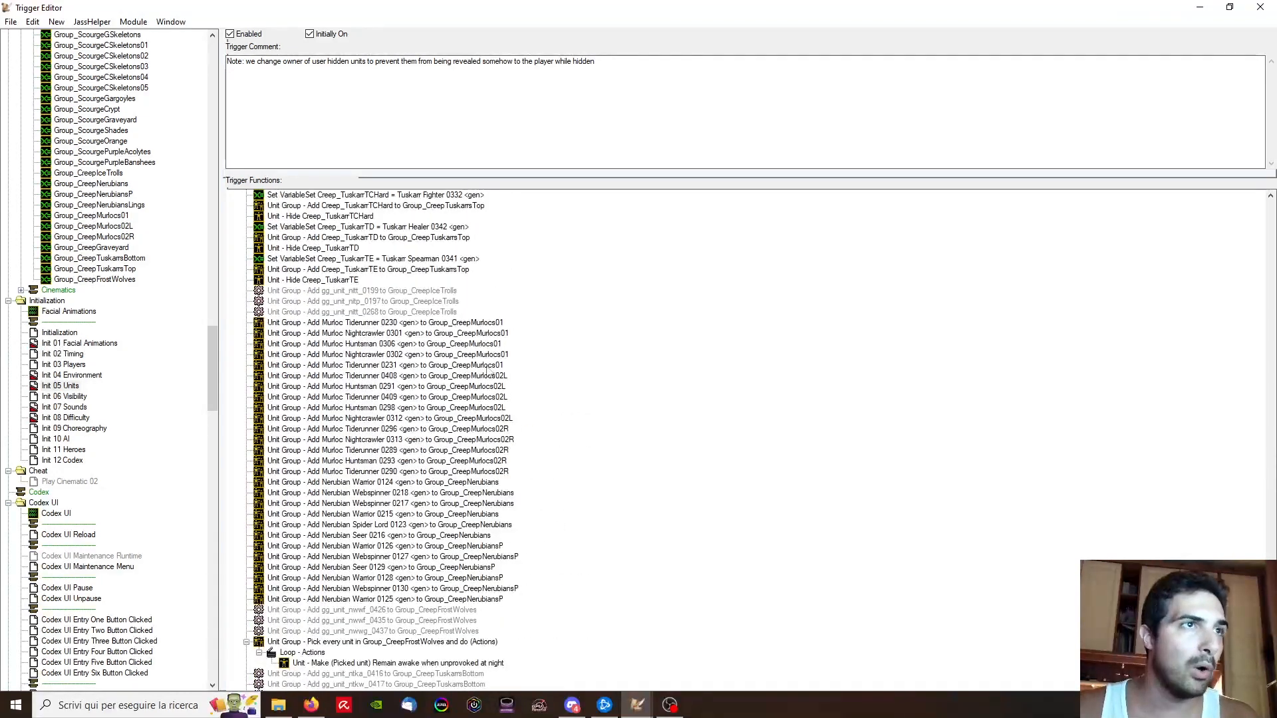
pyautogui.doubleClick(409, 419)
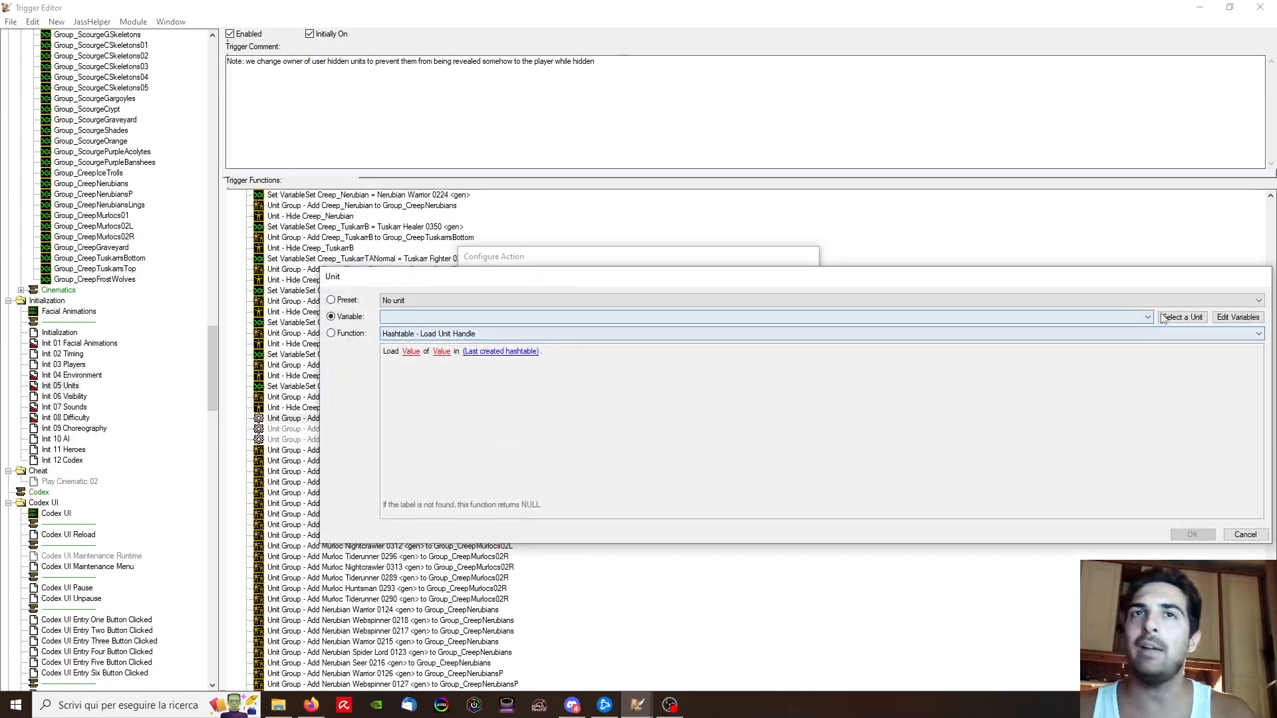
pyautogui.click(1185, 316)
pyautogui.moveTo(538, 193); pyautogui.dragTo(654, 350, button='right')
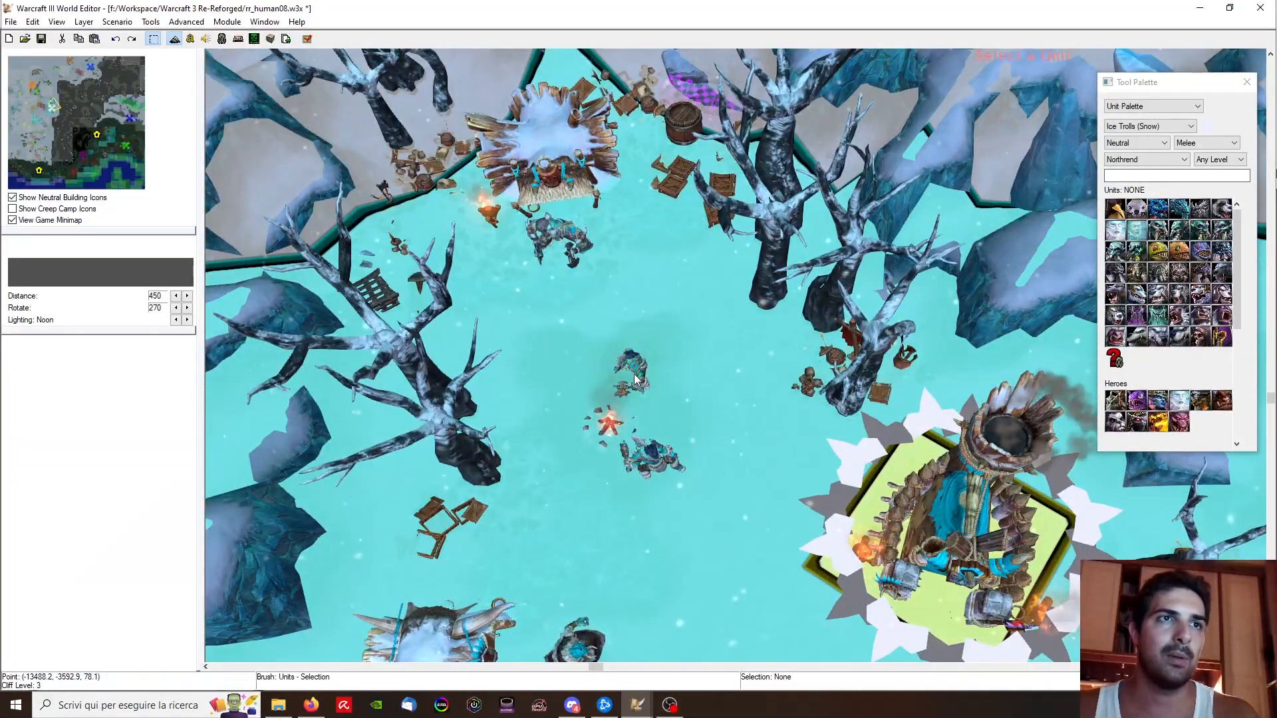
pyautogui.click(635, 374)
pyautogui.press('Return')
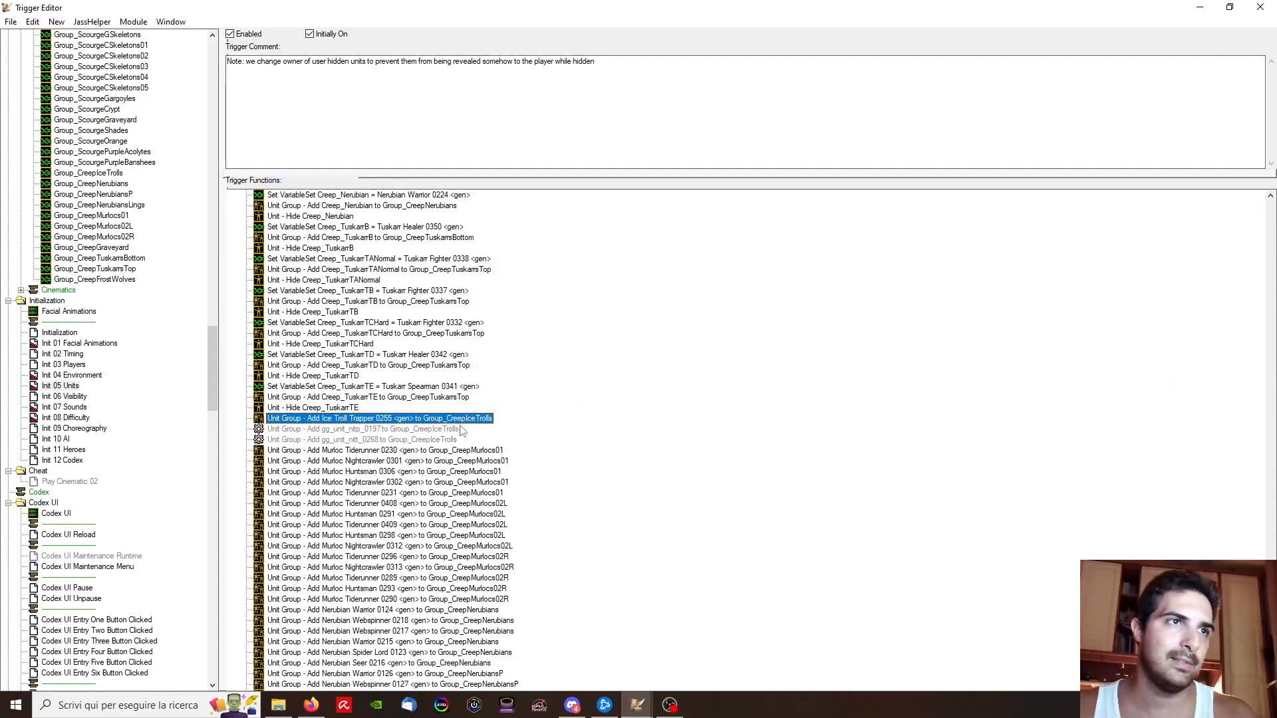
# Step: Duplicate the Add Ice Troll Trapper 0255 action and set the copy's unit to Ice Troll Trapper 0256, picked on the map
pyautogui.hotkey('ctrl', 'c')
pyautogui.hotkey('ctrl', 'v')
pyautogui.doubleClick(462, 429)
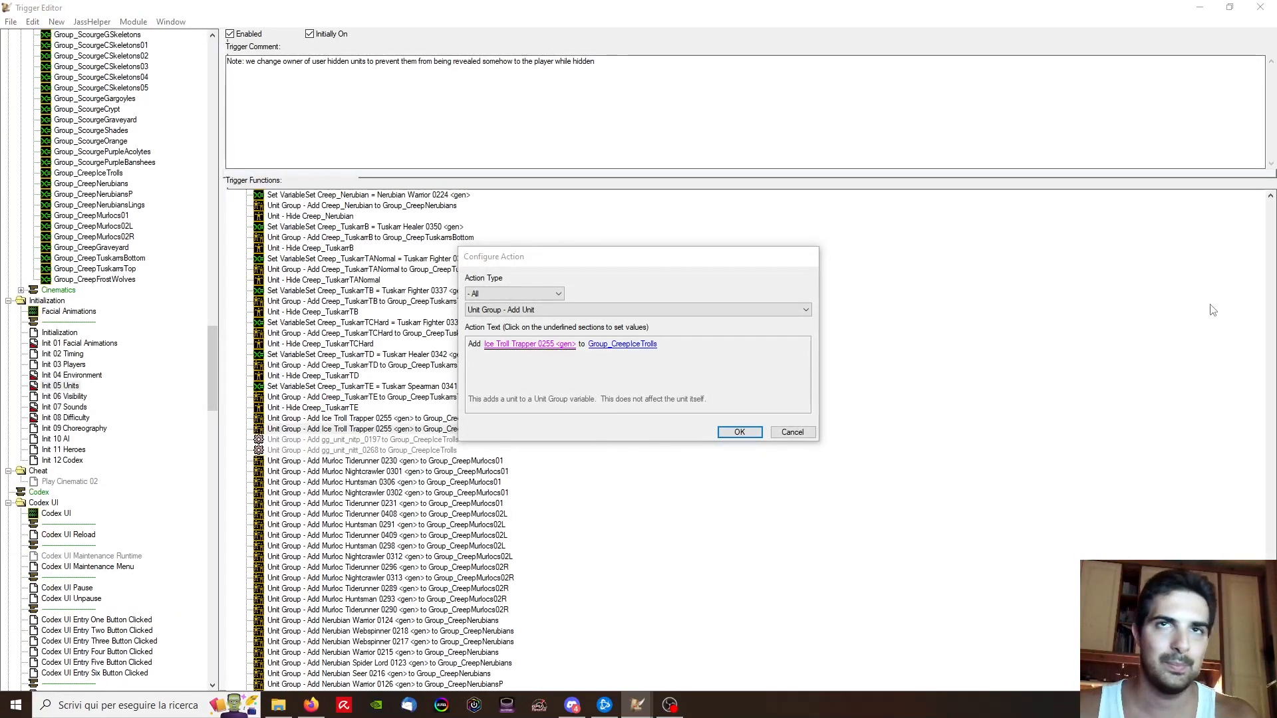
pyautogui.click(1179, 316)
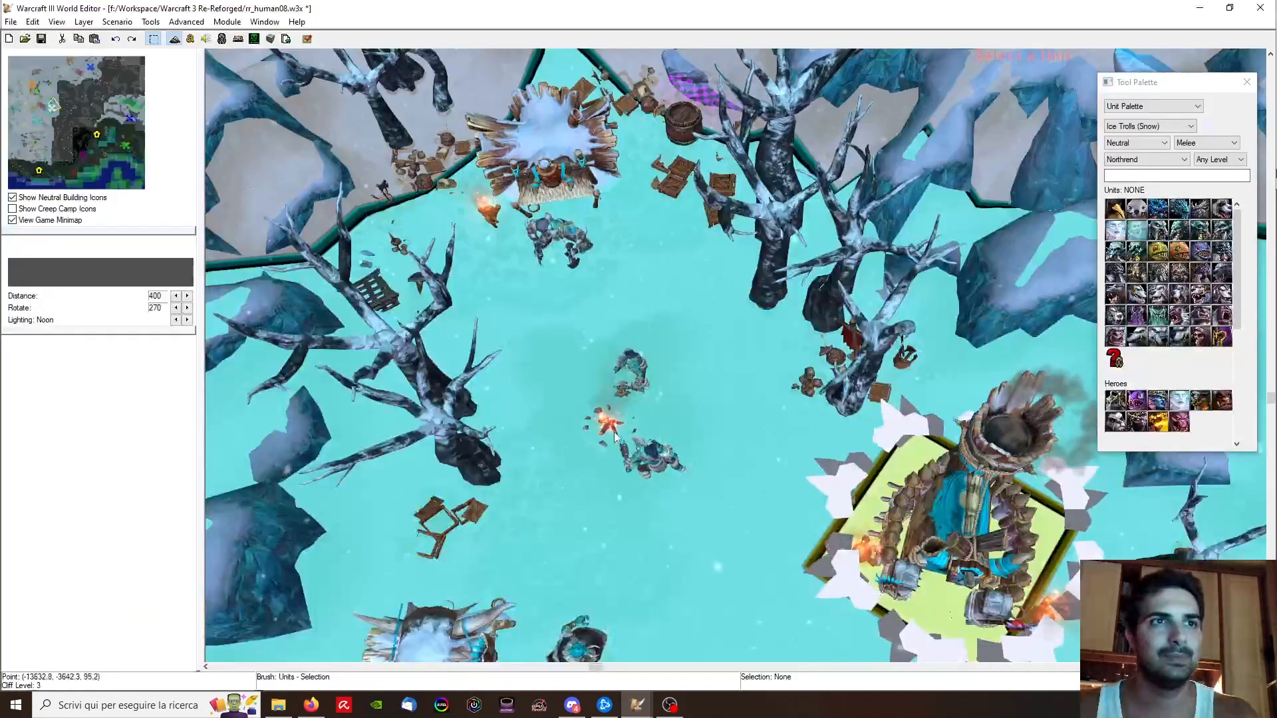
pyautogui.click(651, 468)
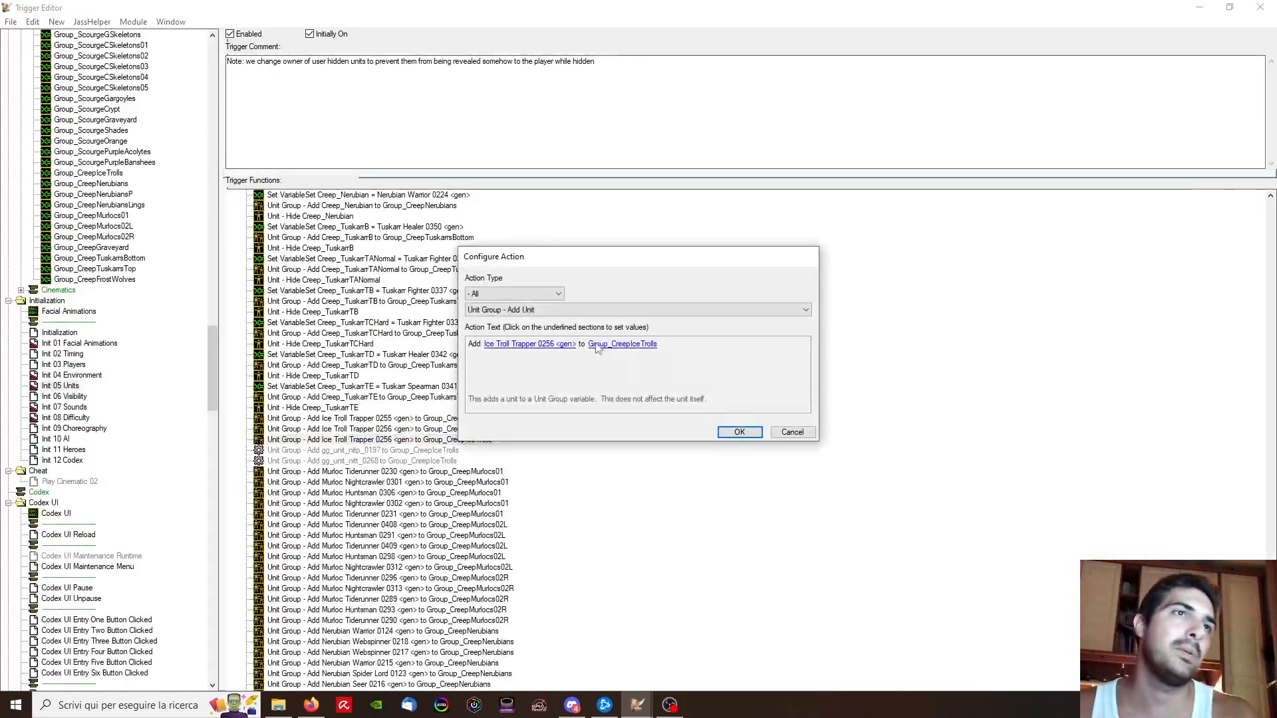
# Step: Set the unit of the duplicated Ice Troll Trapper 0256 add action to Ice Troll Berserker 0252, picked on the map
pyautogui.click(547, 345)
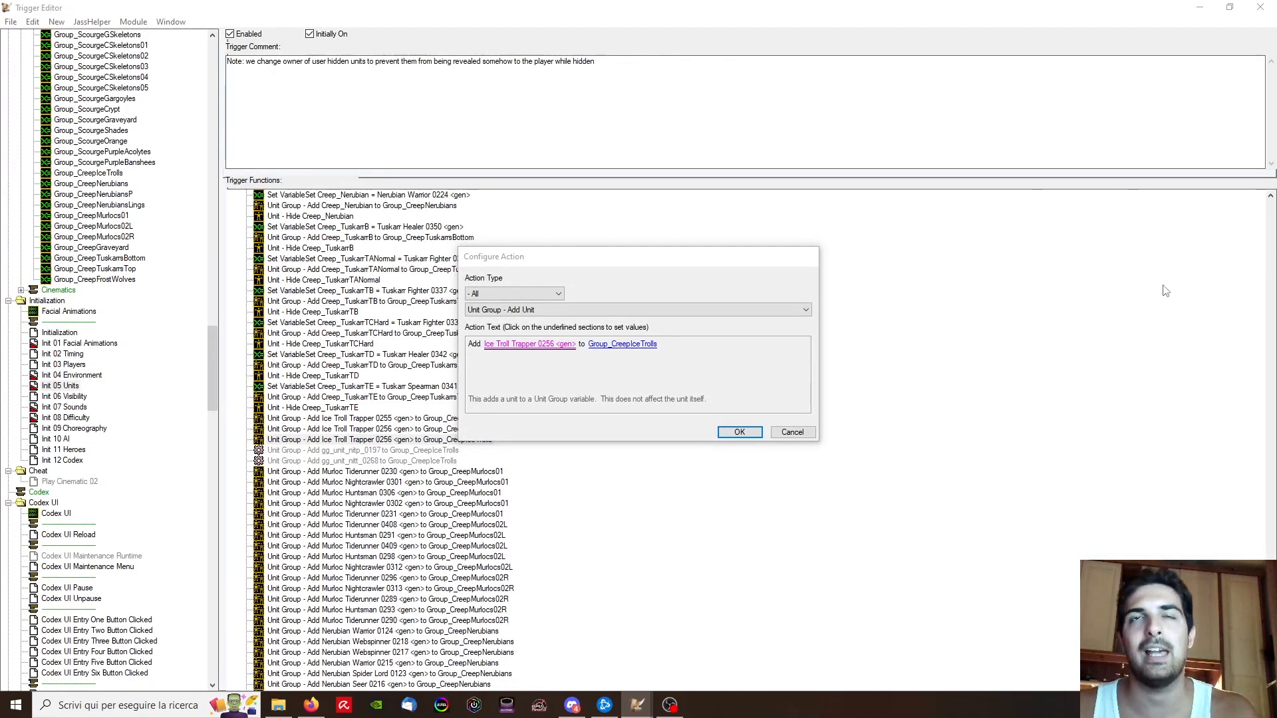
pyautogui.click(1177, 315)
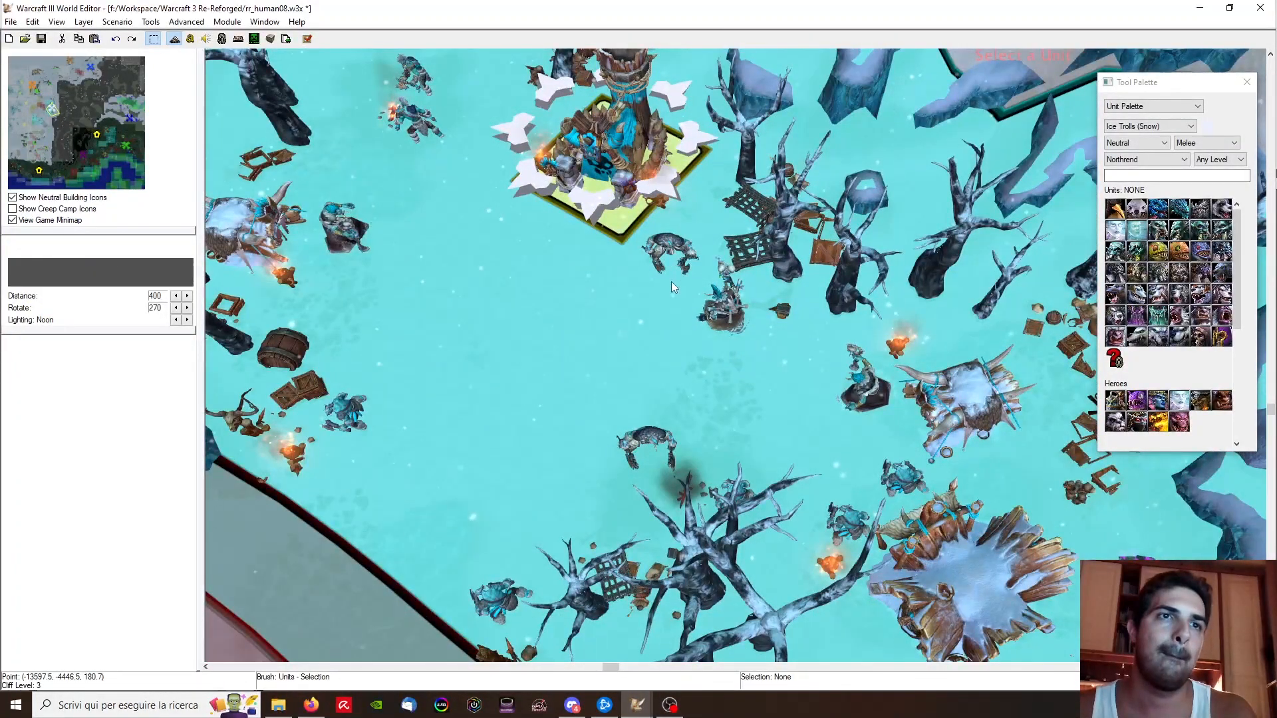
pyautogui.click(669, 282)
pyautogui.press('Return')
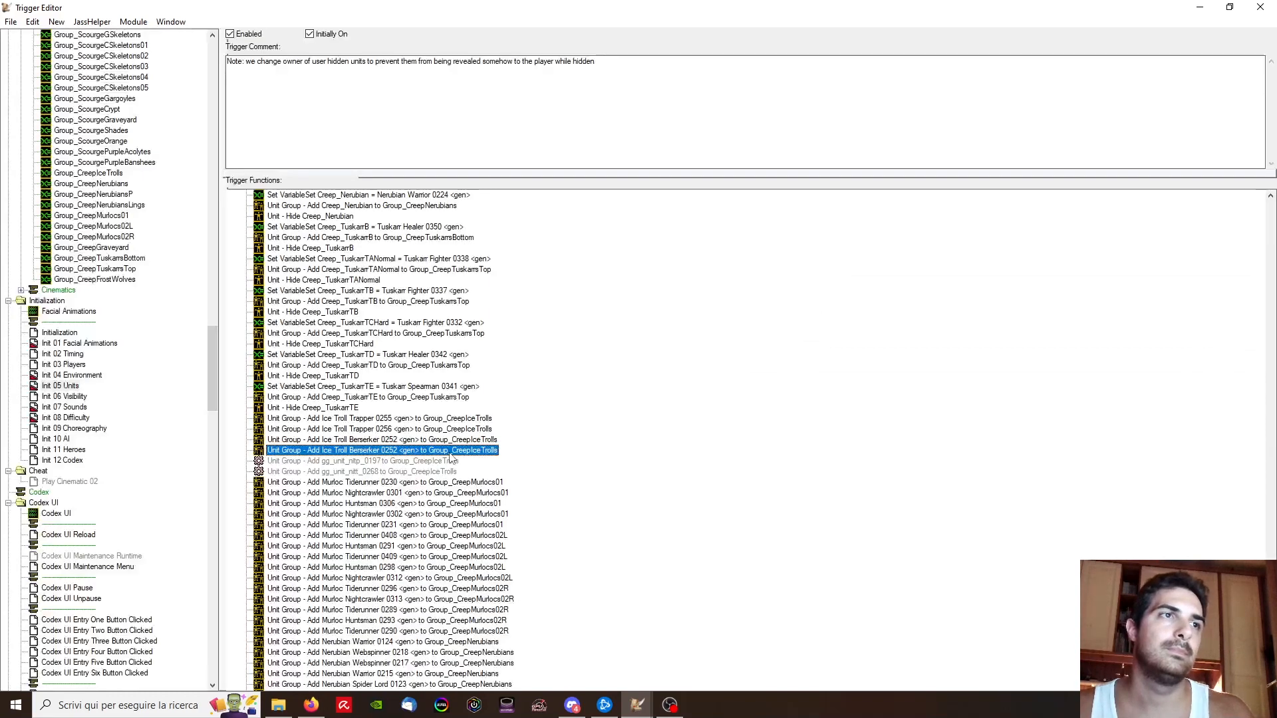
# Step: Set the unit of the duplicated Ice Troll Berserker 0252 add action to Ice Troll High Priest 0221, picked on the map
pyautogui.doubleClick(451, 452)
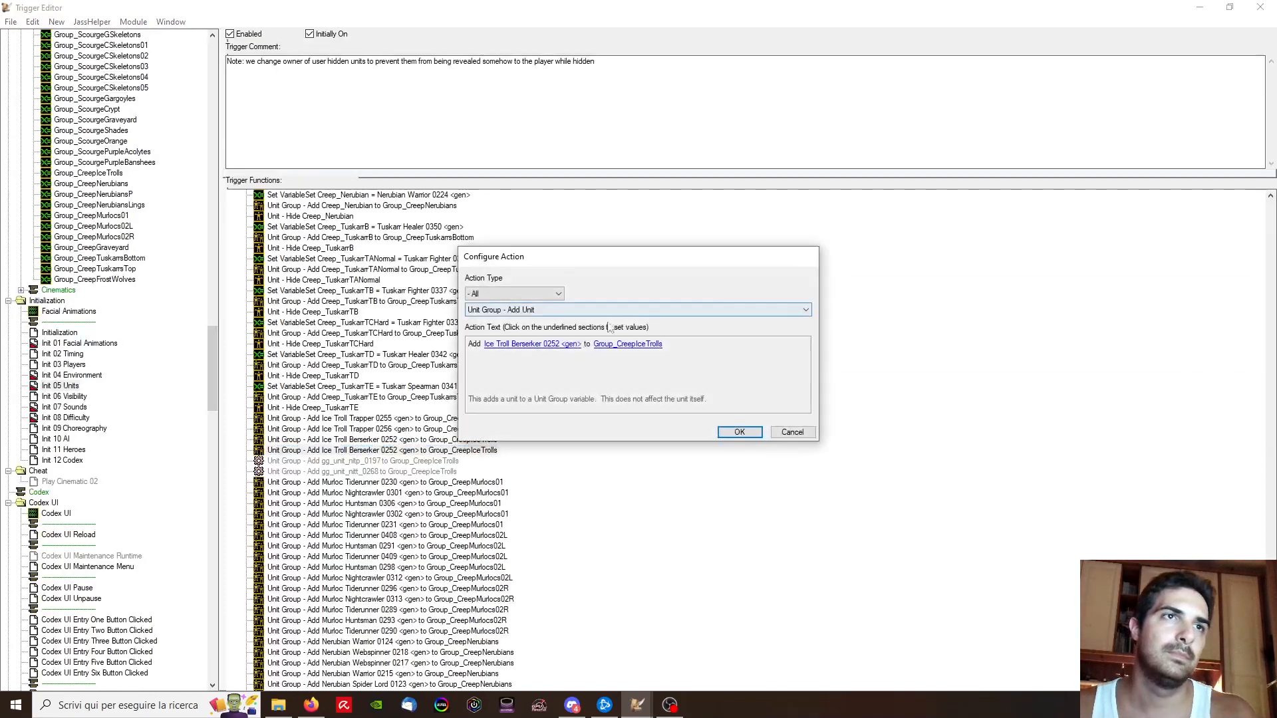
pyautogui.click(1168, 321)
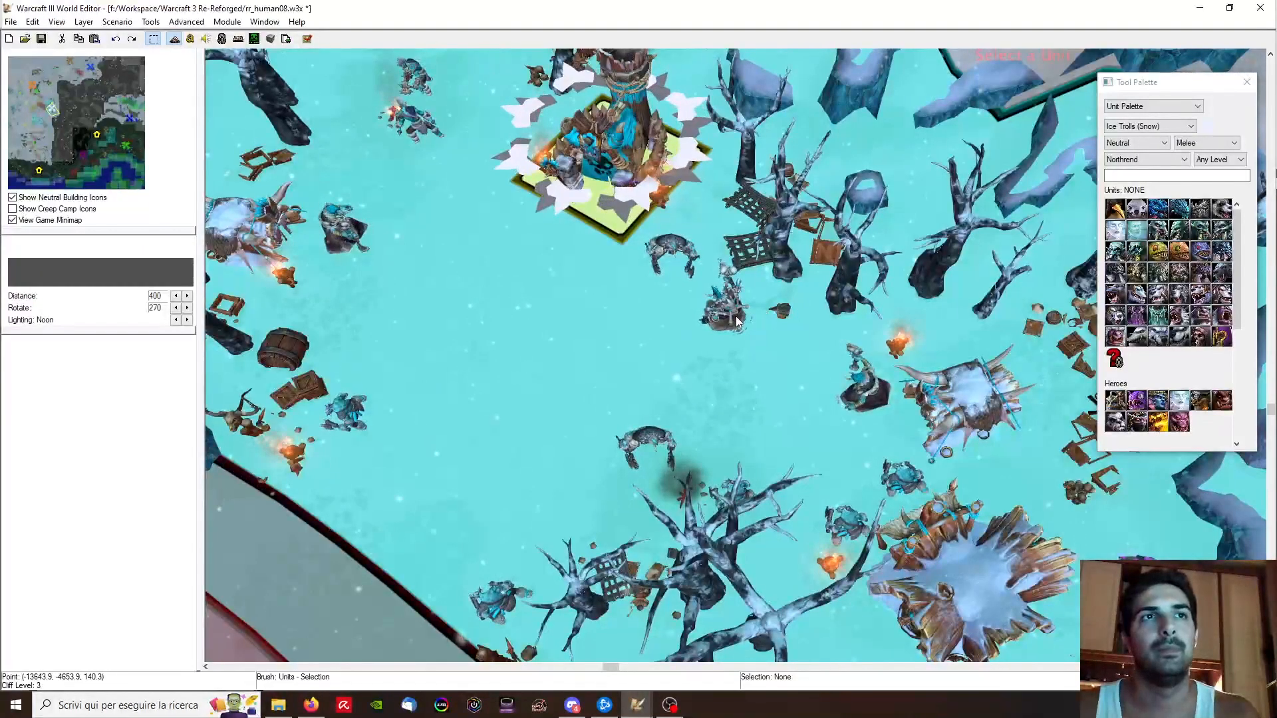
pyautogui.click(536, 327)
pyautogui.press('Return')
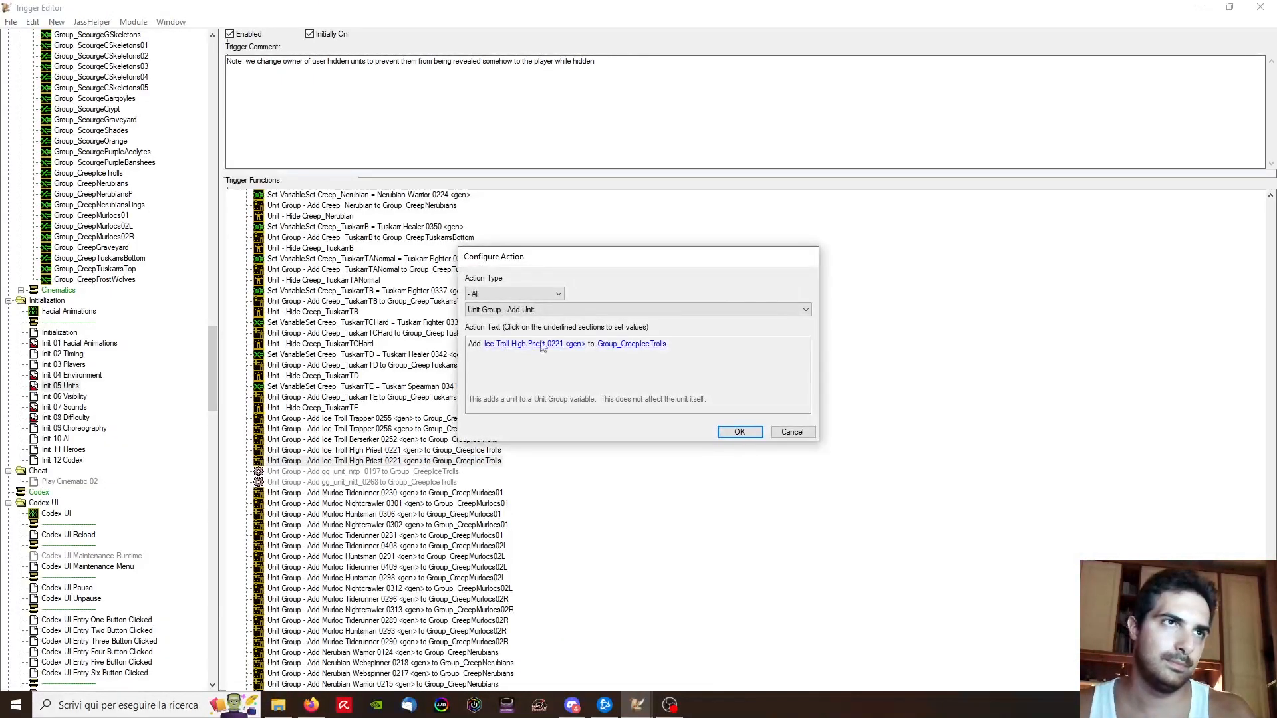
# Step: Set the unit of the duplicated Ice Troll High Priest 0221 add action to Ice Troll Berserker 0262, picked on the map
pyautogui.click(557, 347)
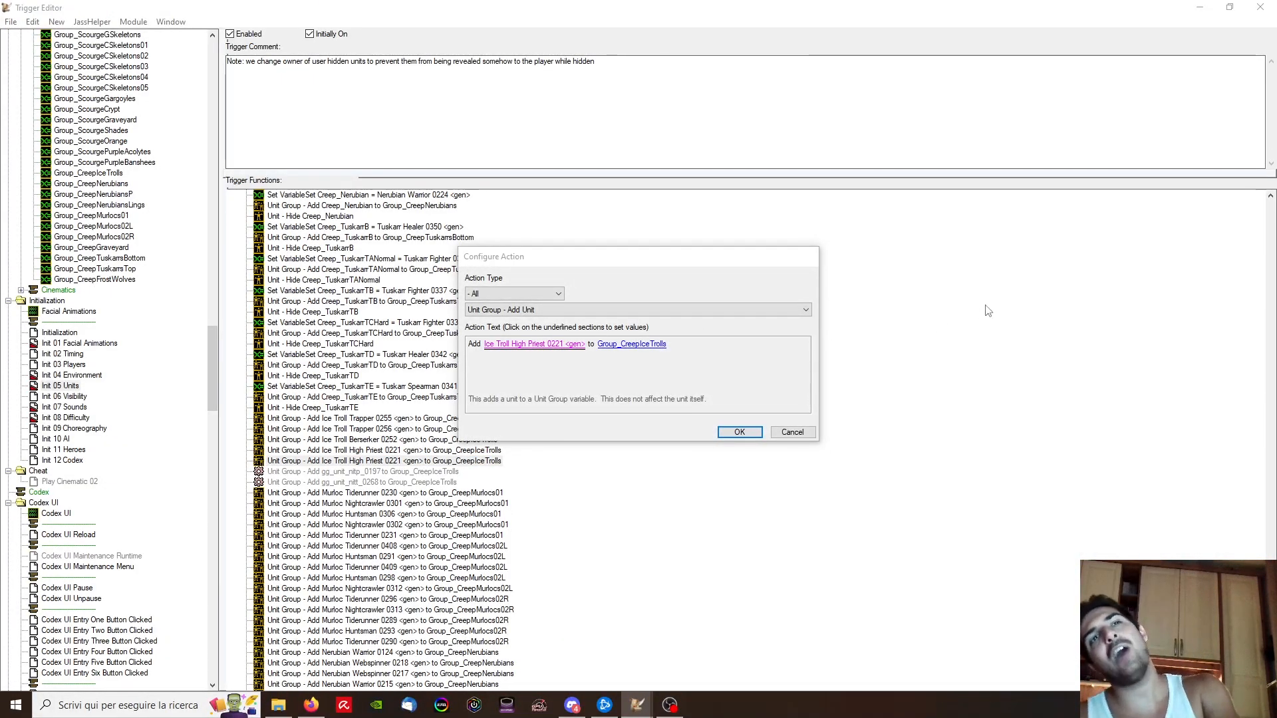
pyautogui.click(1158, 322)
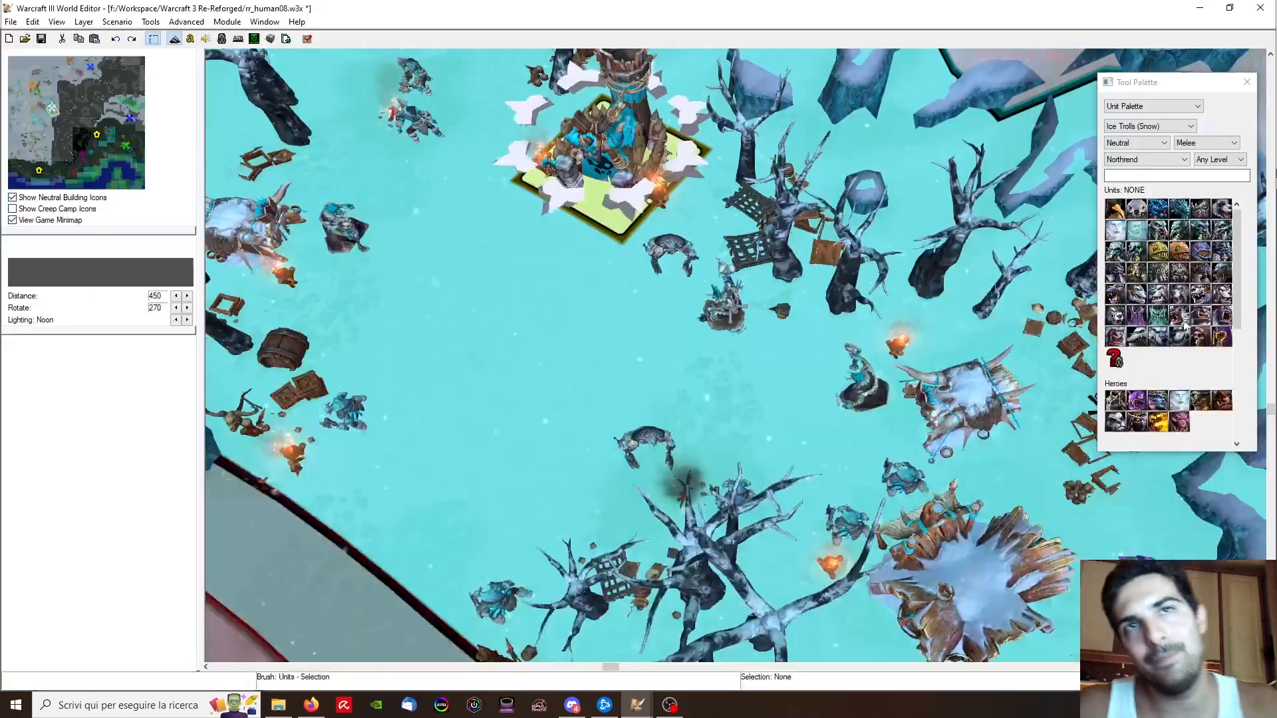
pyautogui.click(660, 439)
pyautogui.press('Return')
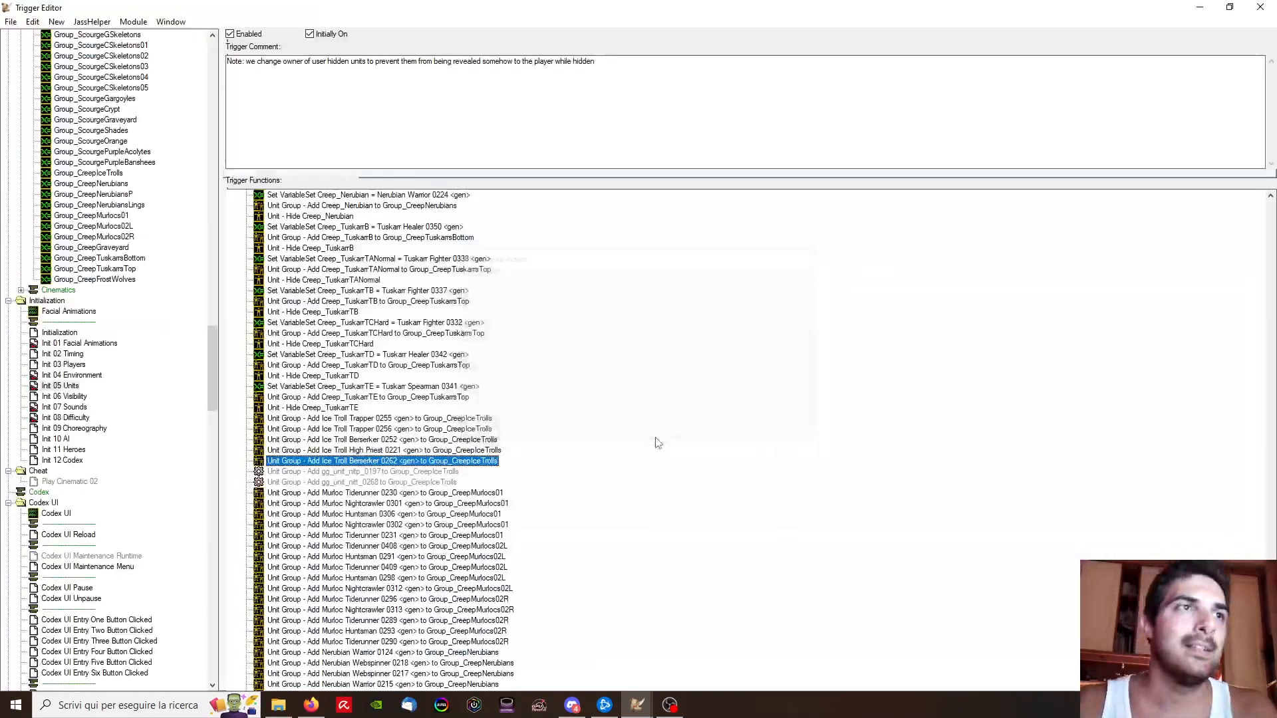
# Step: Duplicate the Add Ice Troll Berserker 0262 action and set the copy's unit to Ice Troll 0263, picked on the map
pyautogui.hotkey('ctrl', 'v')
pyautogui.doubleClick(475, 473)
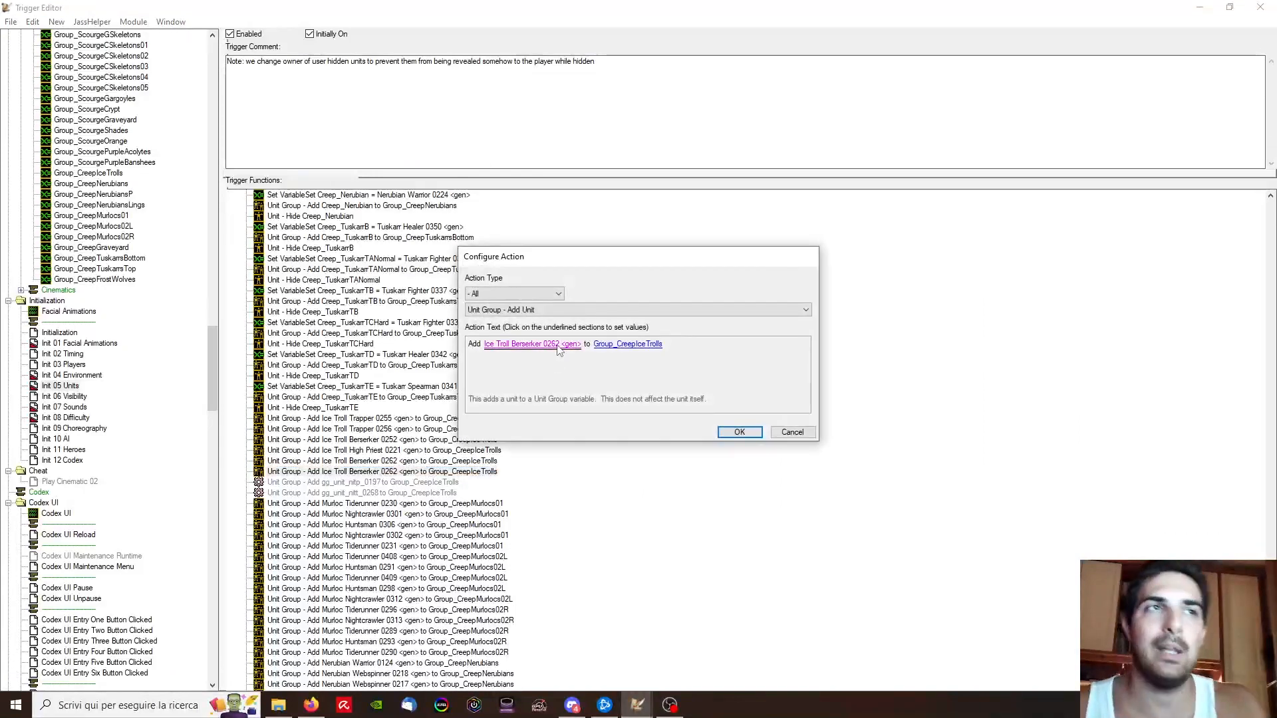
pyautogui.click(532, 344)
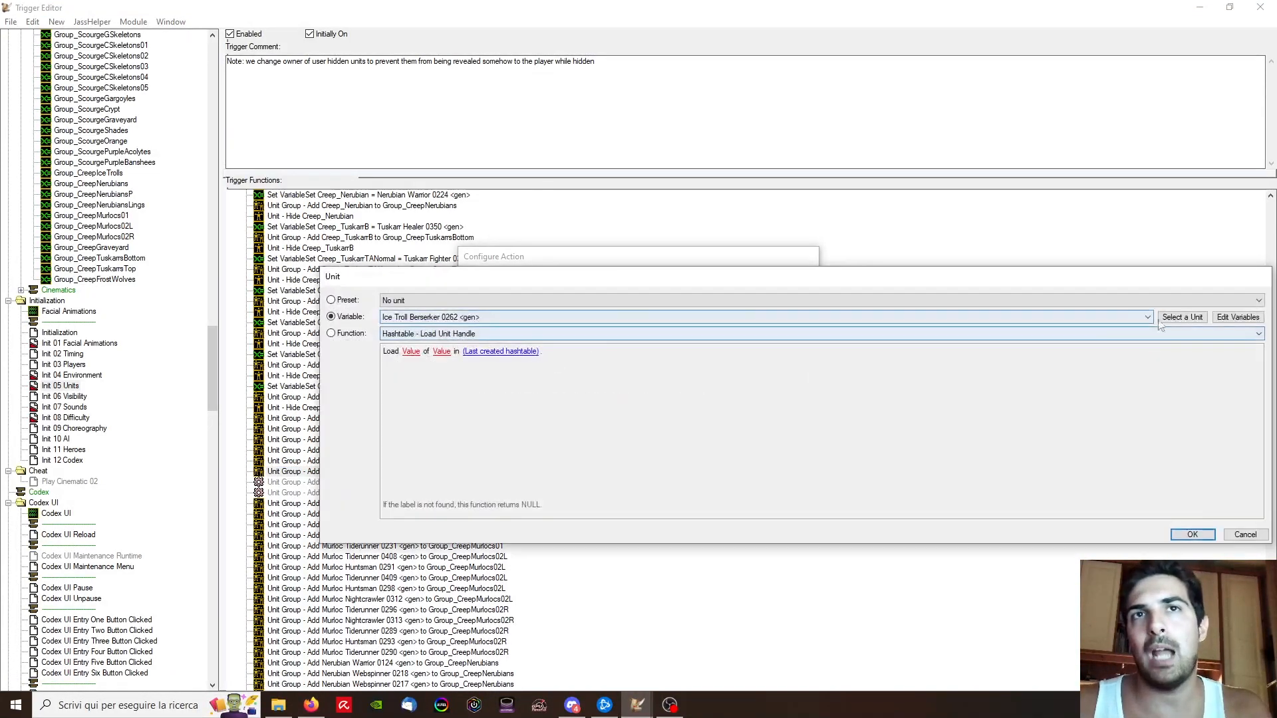
pyautogui.click(1158, 322)
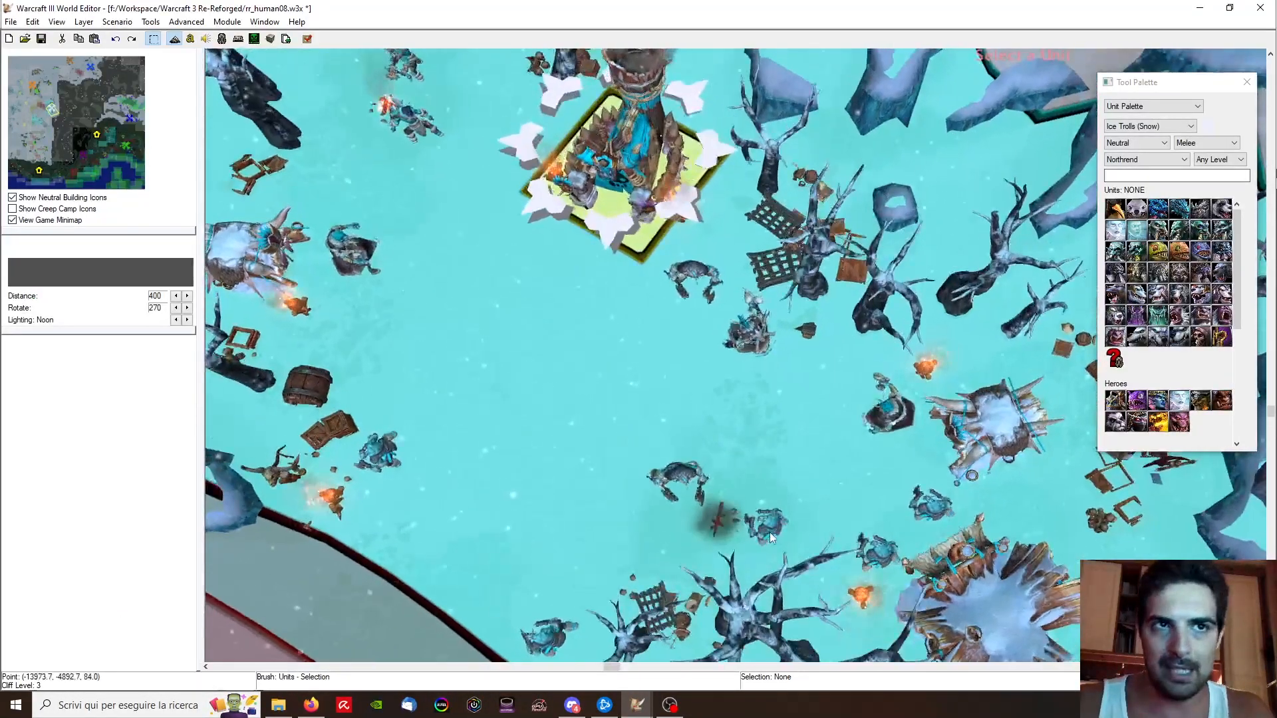
pyautogui.click(758, 519)
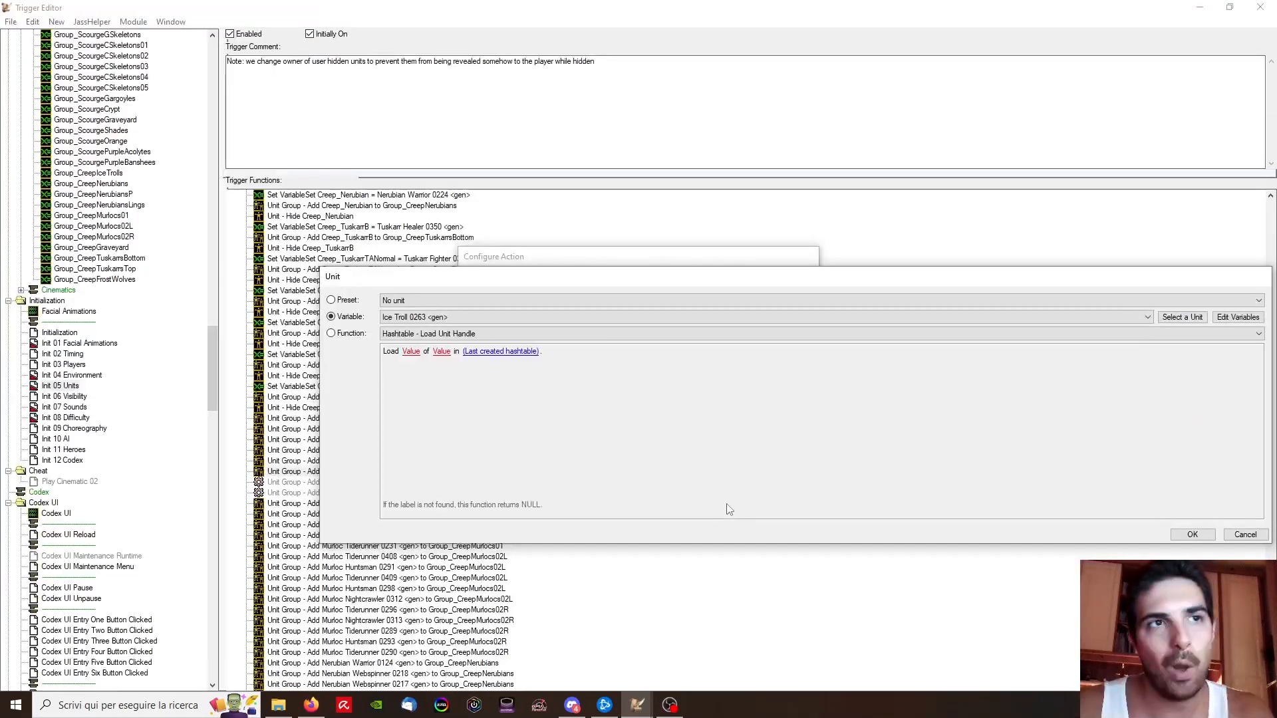
pyautogui.press('Return')
pyautogui.press('Return')
# Step: Delete the disabled add actions for gg_unit_nitp_0197 and gg_unit_nitt_0268, and check the map for ice trolls still missing from the group
pyautogui.click(409, 481)
pyautogui.keyDown('shift'); pyautogui.click(393, 493); pyautogui.keyUp('shift')
pyautogui.moveTo(637, 705)
pyautogui.click(477, 649)
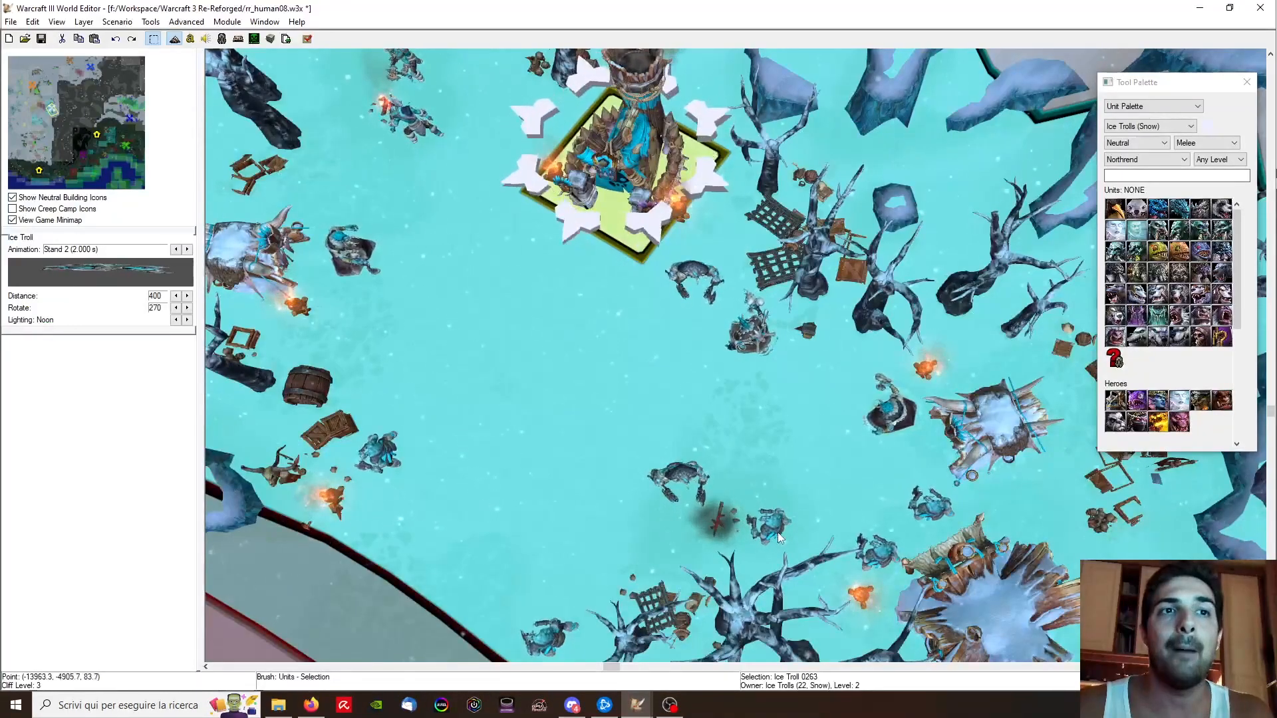
pyautogui.click(512, 435)
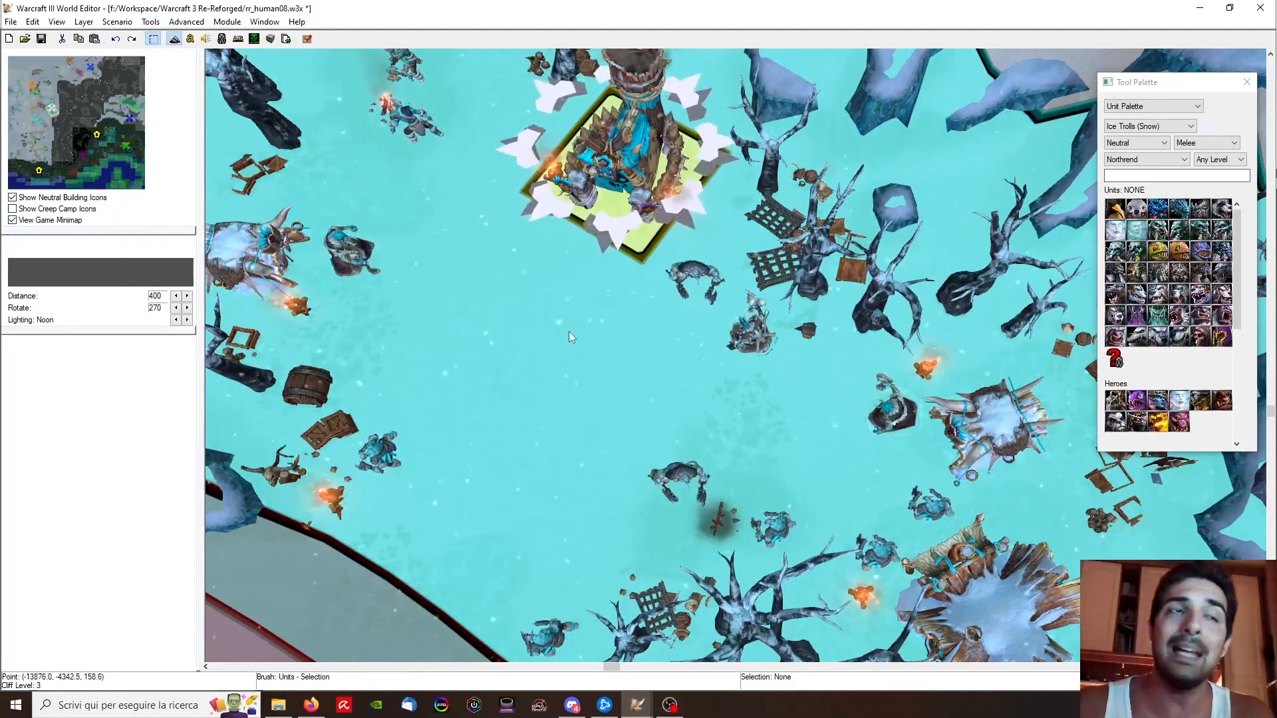
pyautogui.scroll(-1, 515, 392)
pyautogui.moveTo(637, 704)
pyautogui.click(688, 649)
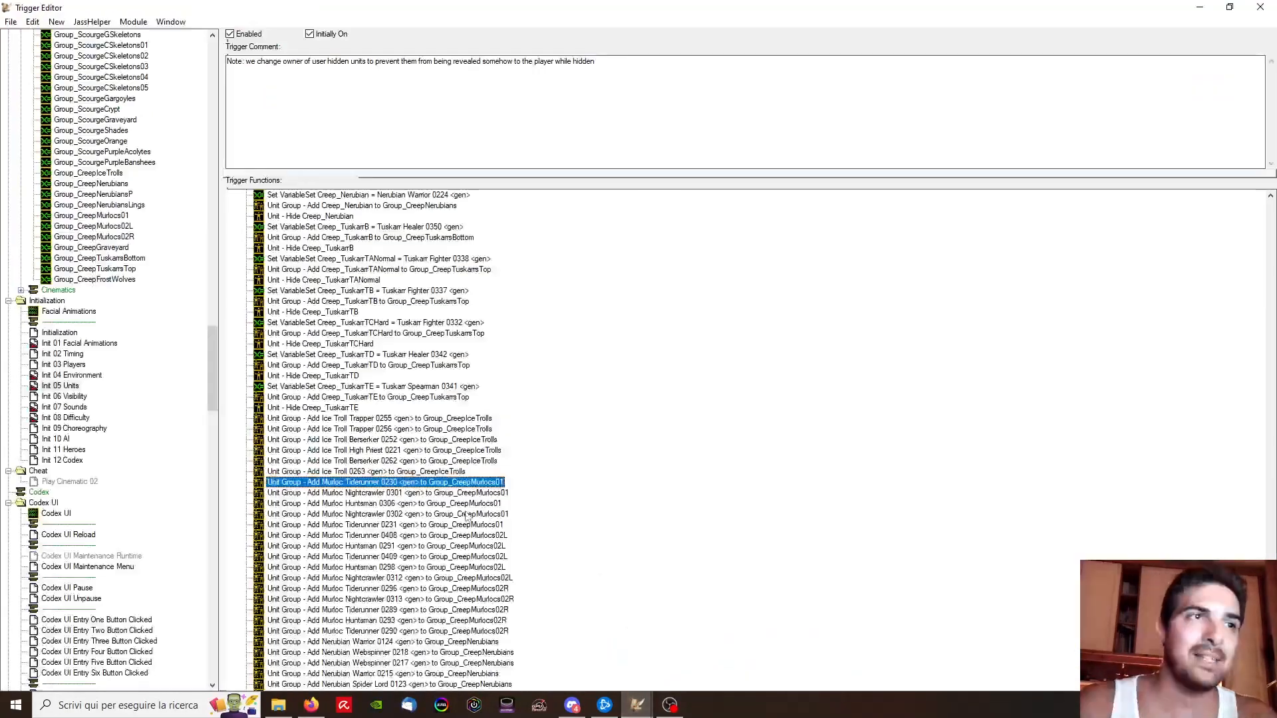
# Step: Duplicate the Add Ice Troll 0263 action and set the copy's unit to Ice Troll 0253, picked on the map
pyautogui.press('Up')
pyautogui.hotkey('ctrl', 'c')
pyautogui.hotkey('ctrl', 'v')
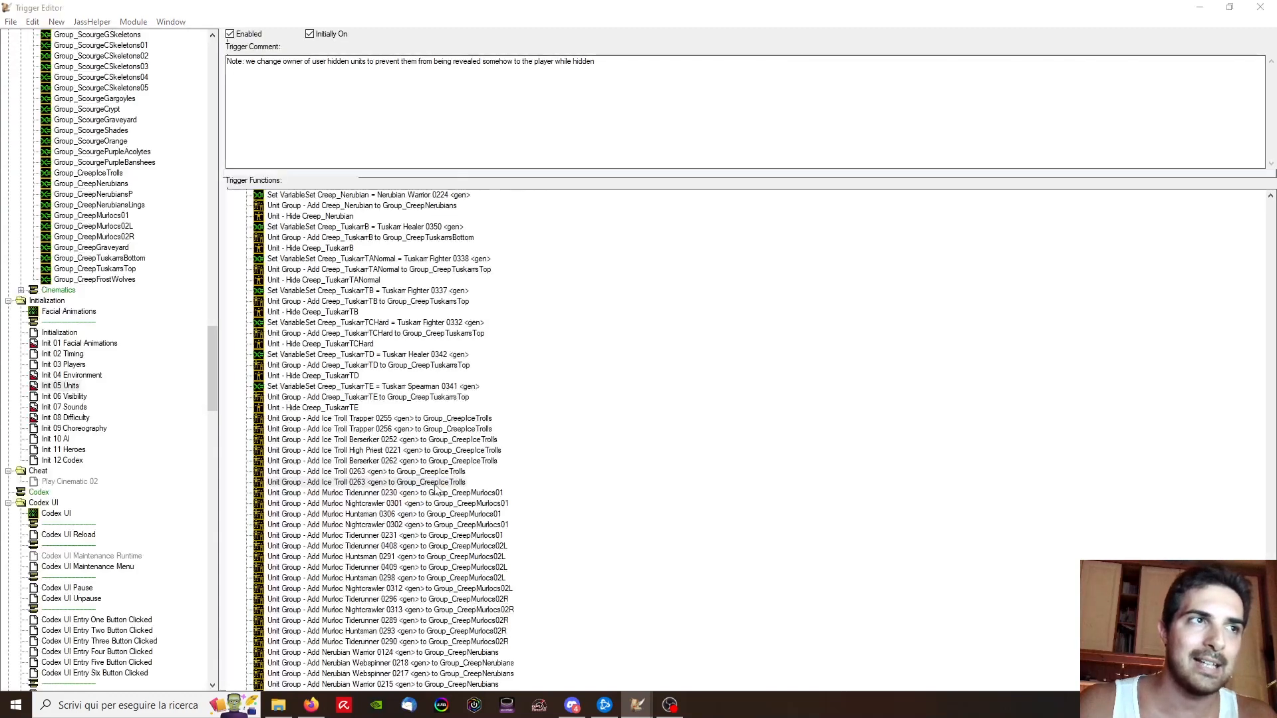
pyautogui.doubleClick(456, 482)
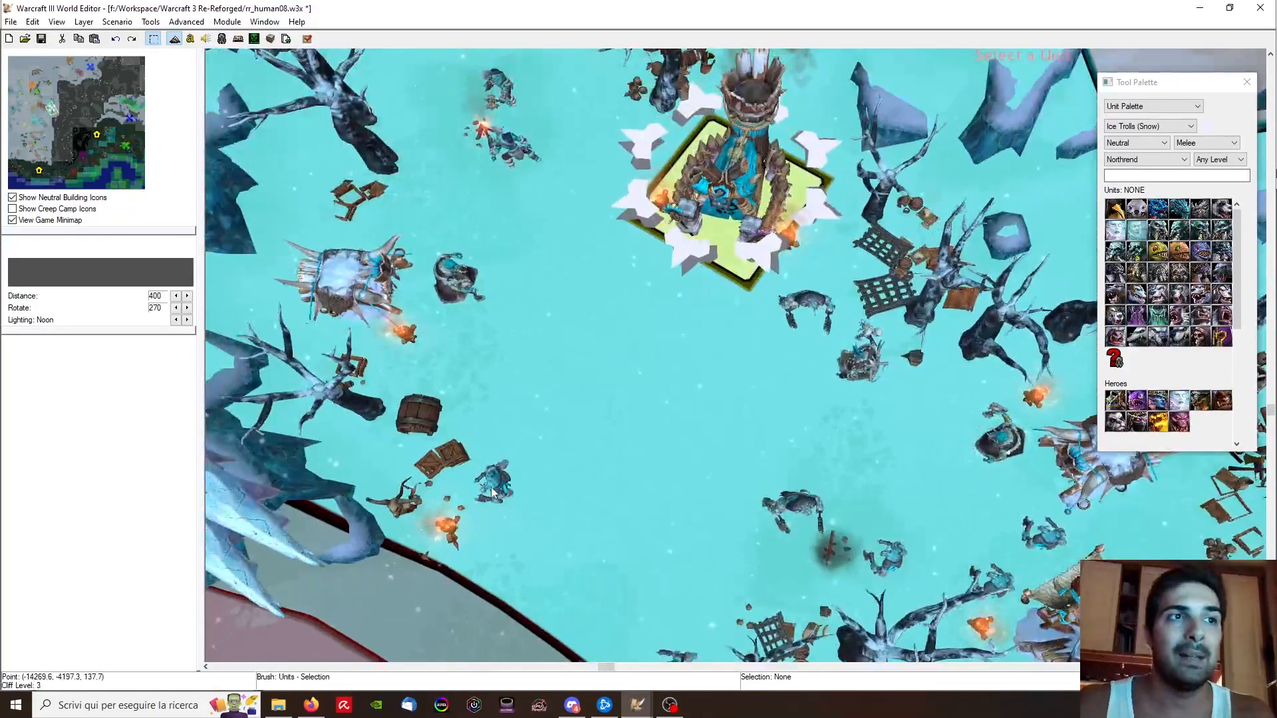
pyautogui.click(494, 483)
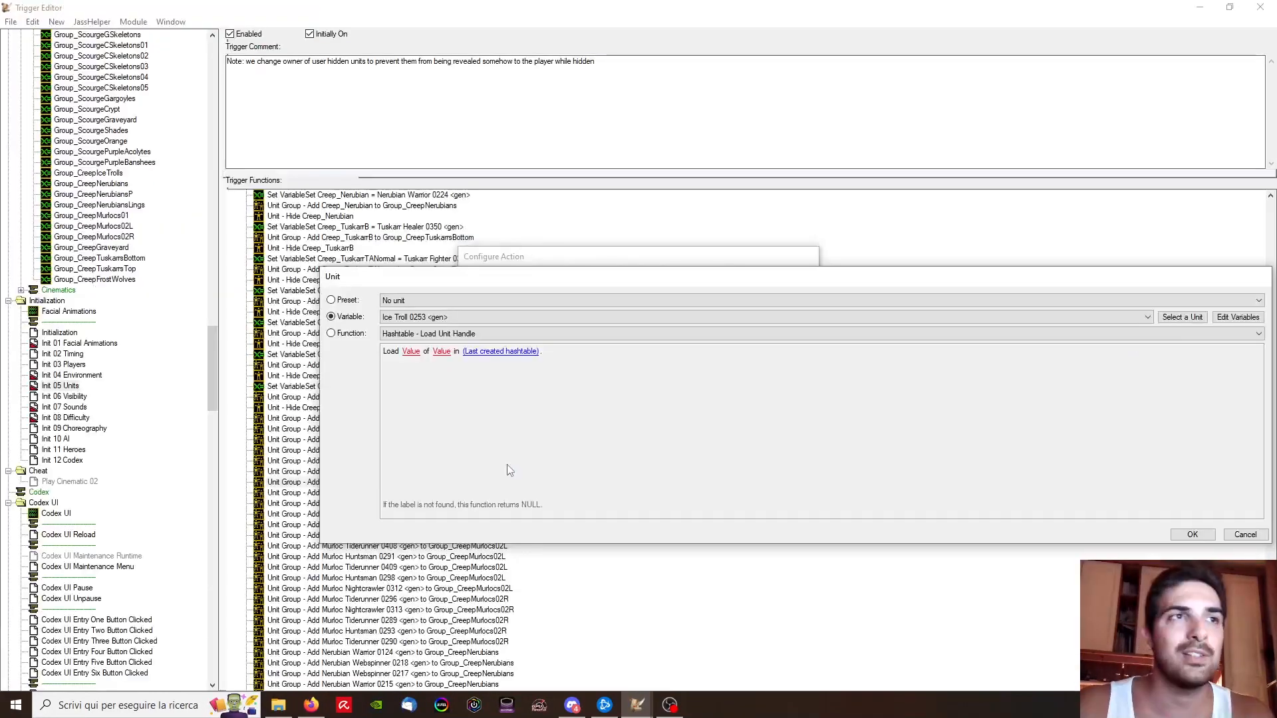
pyautogui.press('Return')
# Step: Duplicate the Add Ice Troll 0253 action and set the copy's unit to Ice Troll 0254, picked on the map
pyautogui.hotkey('ctrl', 'c')
pyautogui.hotkey('ctrl', 'v')
pyautogui.doubleClick(403, 492)
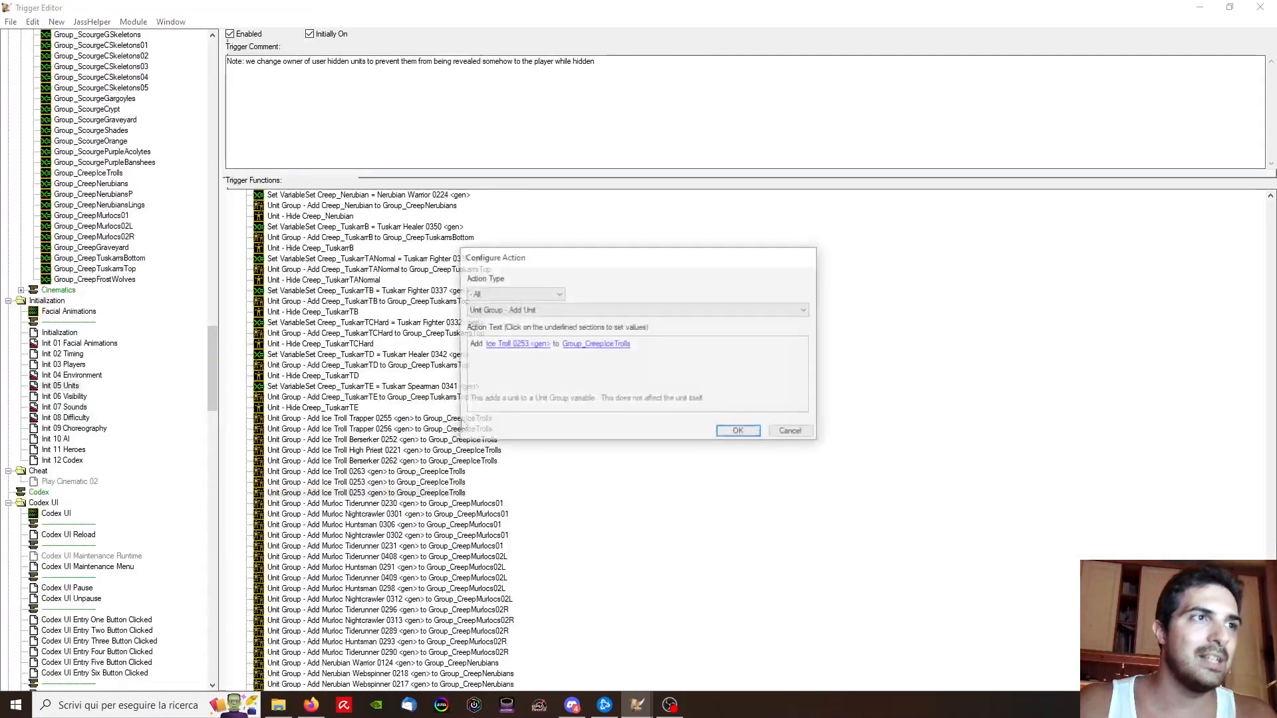
pyautogui.click(520, 349)
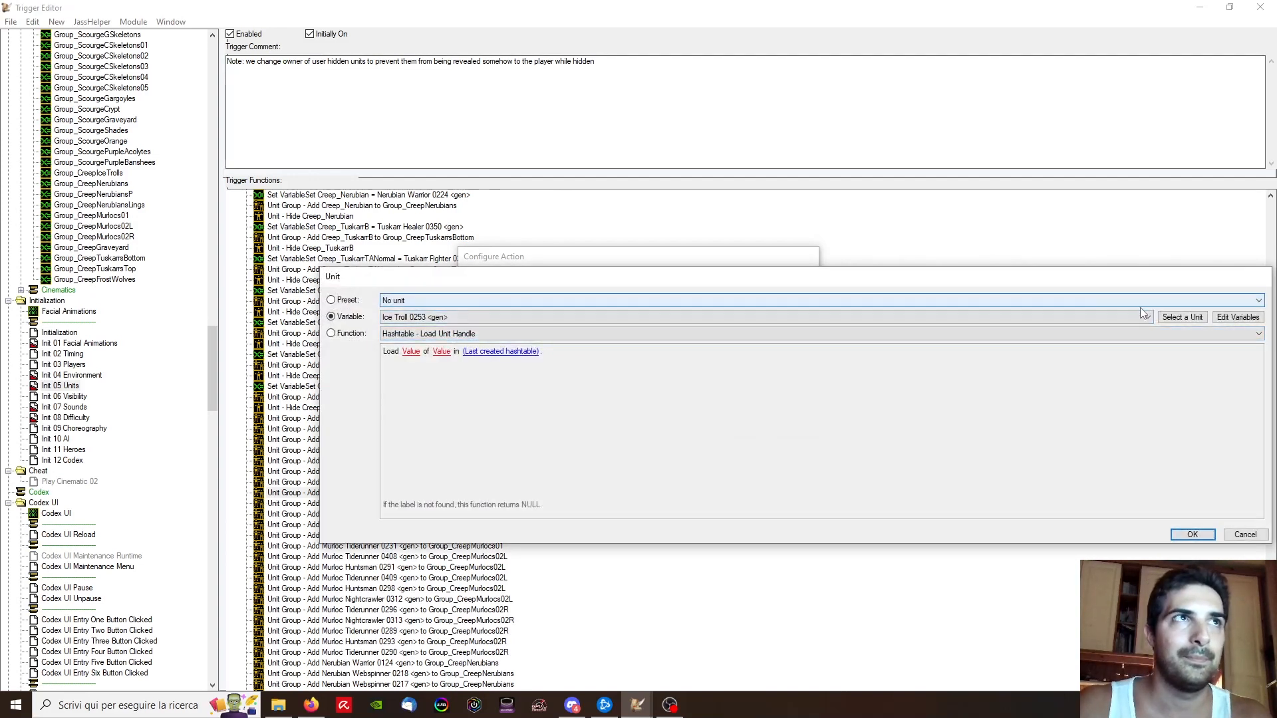
pyautogui.click(1181, 318)
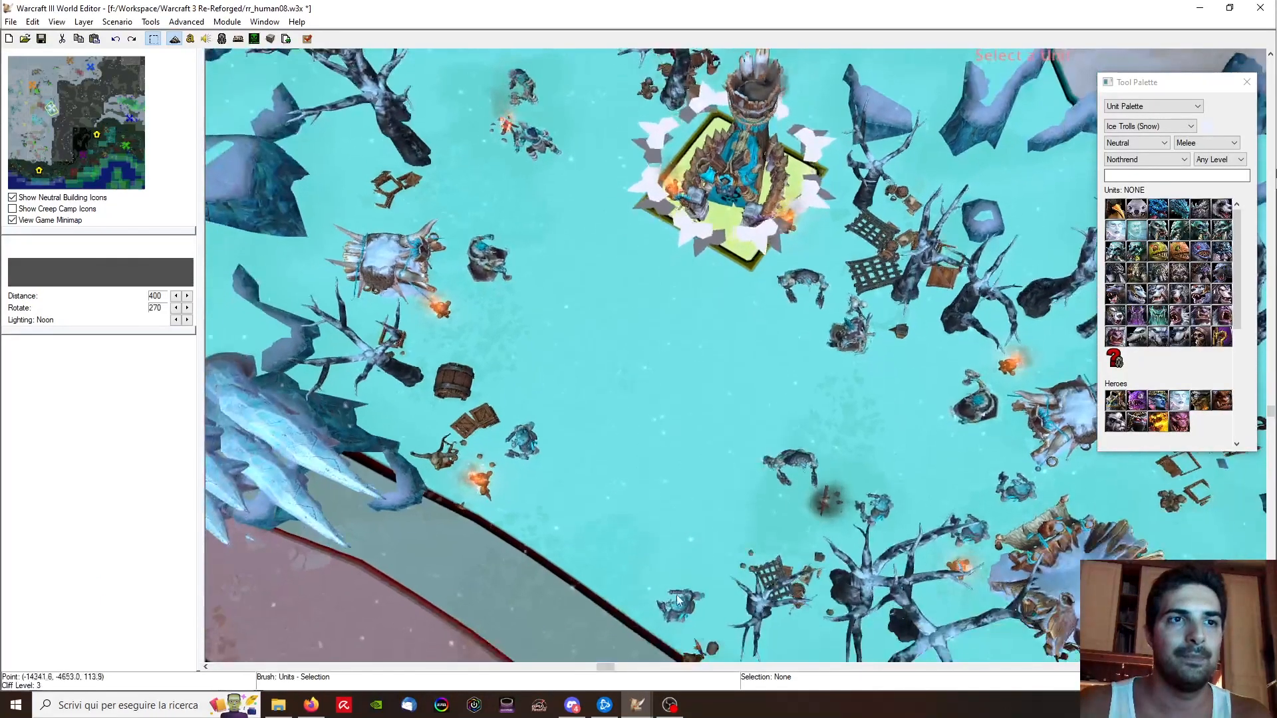
pyautogui.press('Escape')
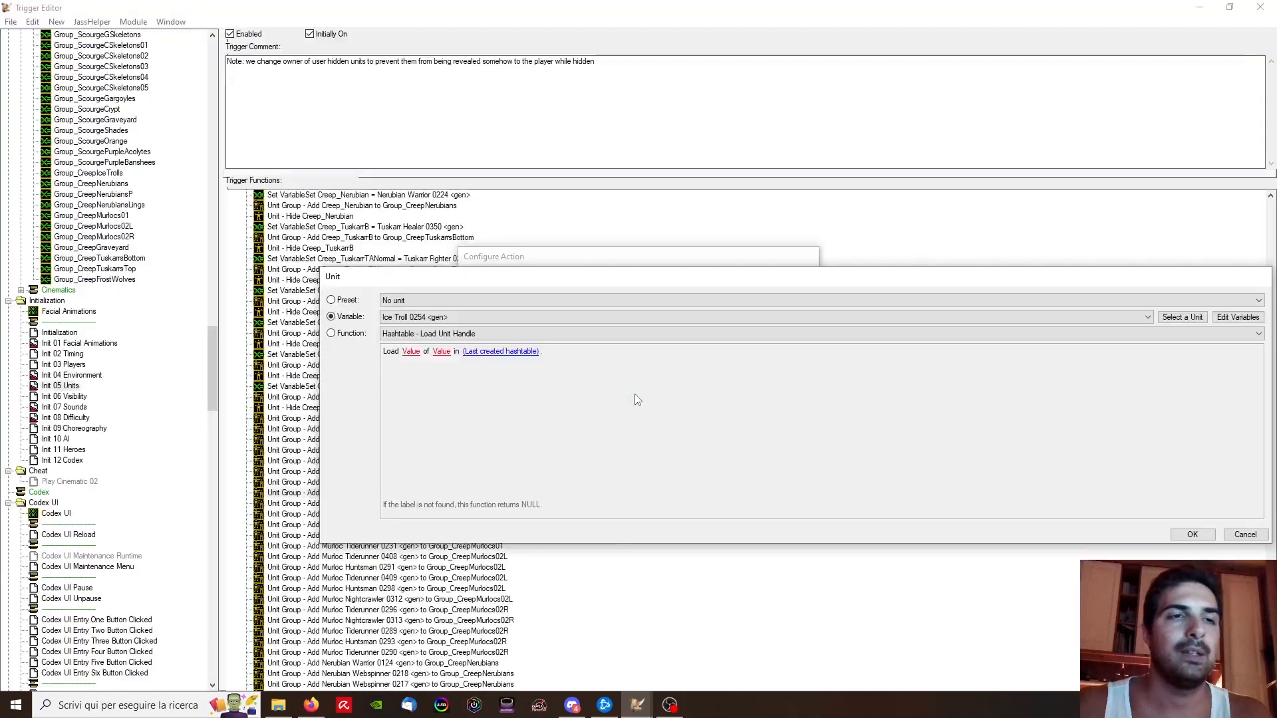
pyautogui.press('Escape')
pyautogui.press('Escape')
# Step: Clear the comment of the Init 05 Units trigger
pyautogui.moveTo(599, 63); pyautogui.dragTo(186, 92)
pyautogui.press('BackSpace')
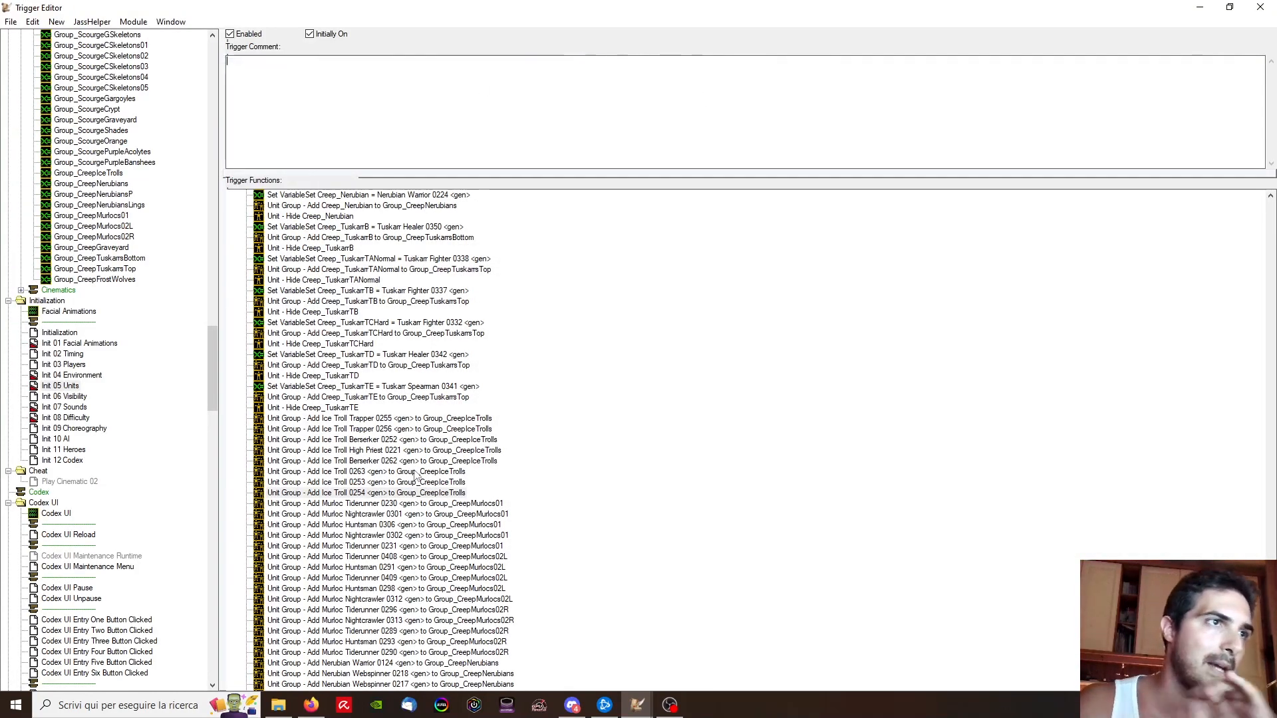
pyautogui.click(427, 492)
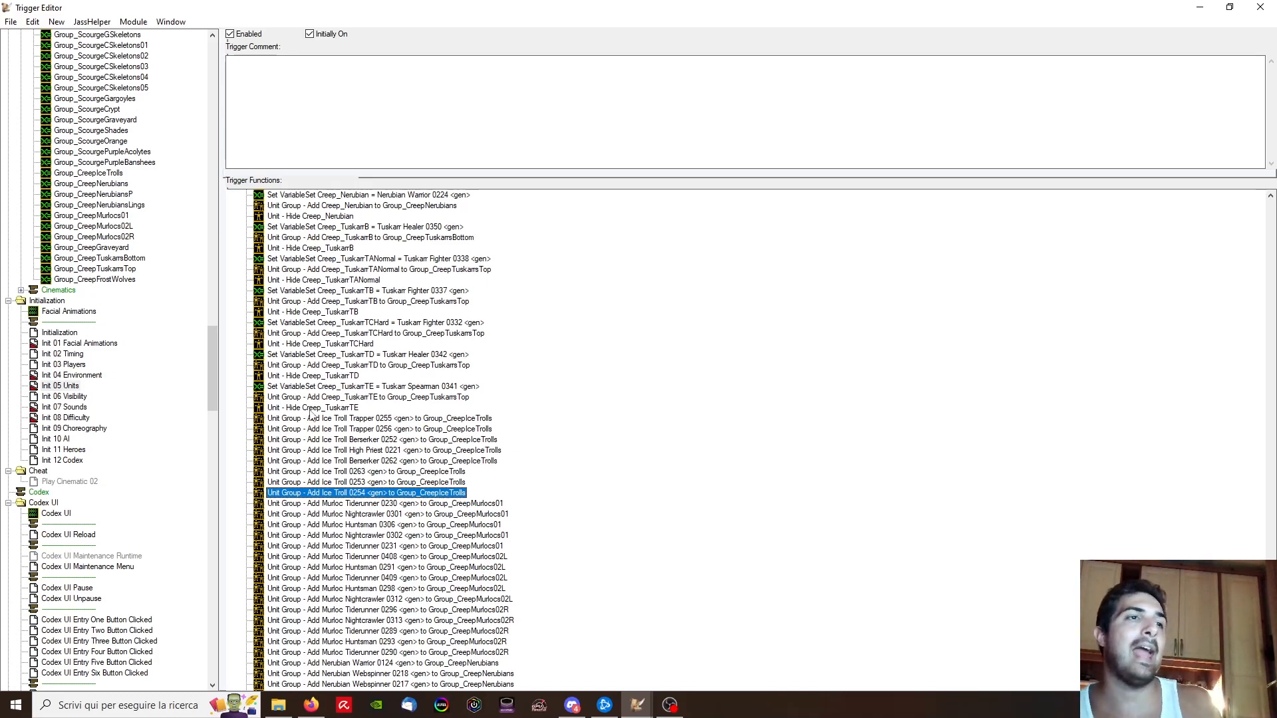
# Step: Examine the Player Smart Attack Neutral Destructible Unit trigger and the Neutral Unit Destructible Smart Attack script in the Housekeeping folder
pyautogui.scroll(-20, 130, 390)
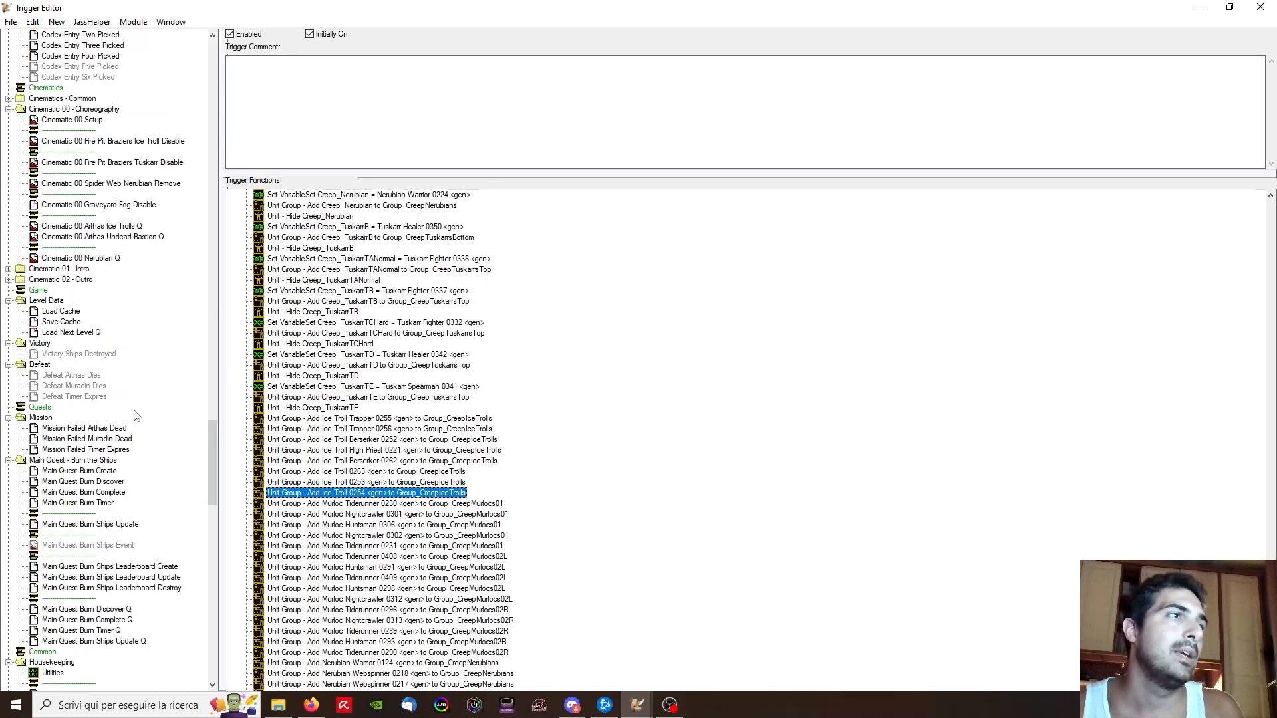
pyautogui.scroll(4, 85, 392)
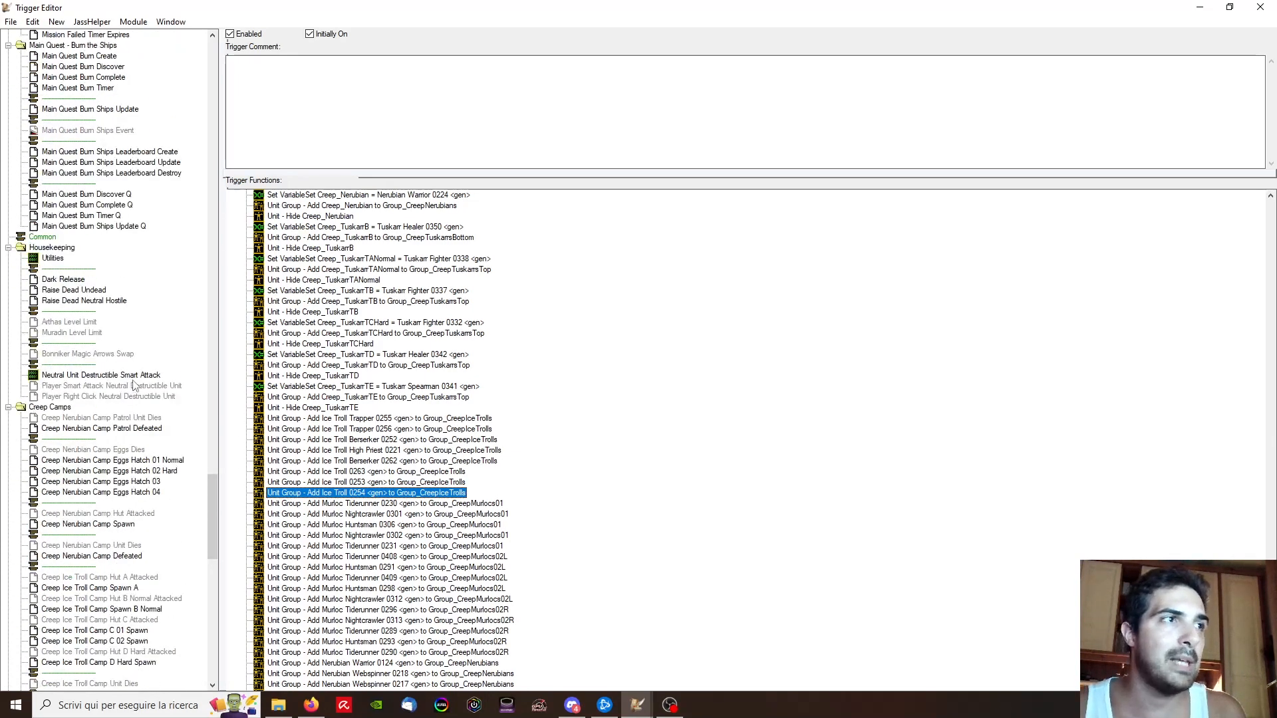
pyautogui.click(112, 385)
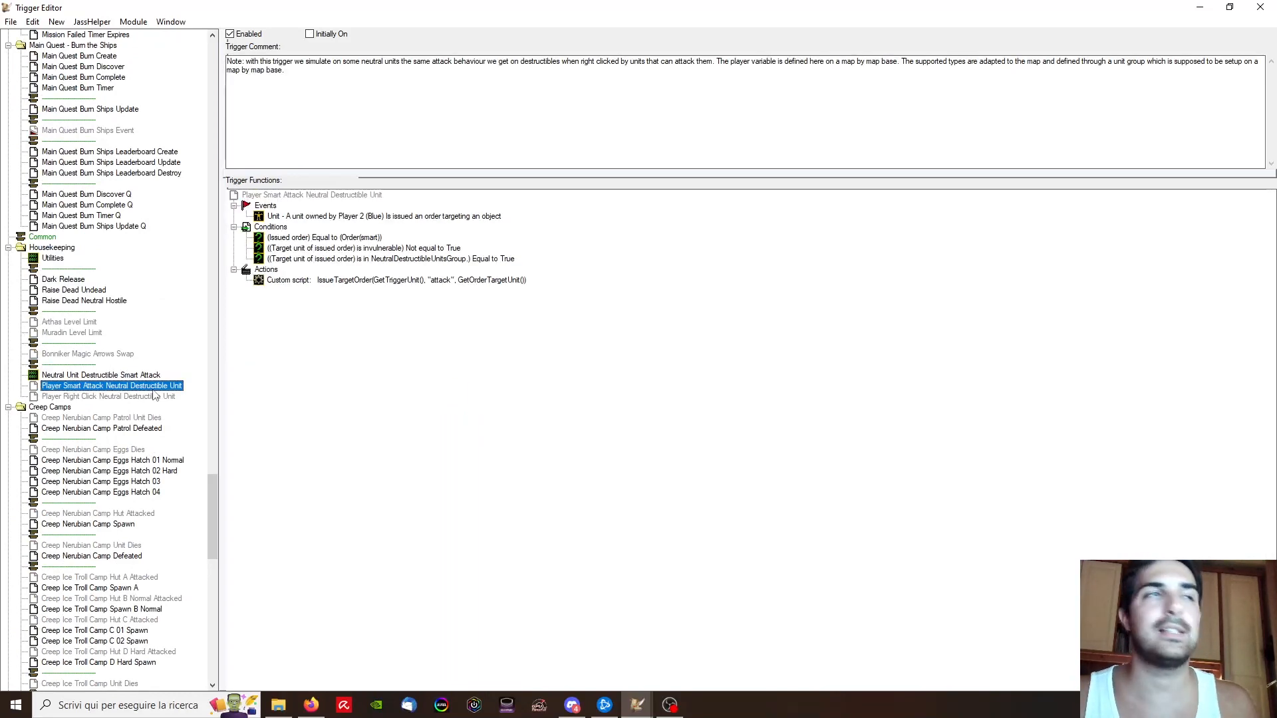
pyautogui.click(99, 375)
pyautogui.scroll(-12, 410, 445)
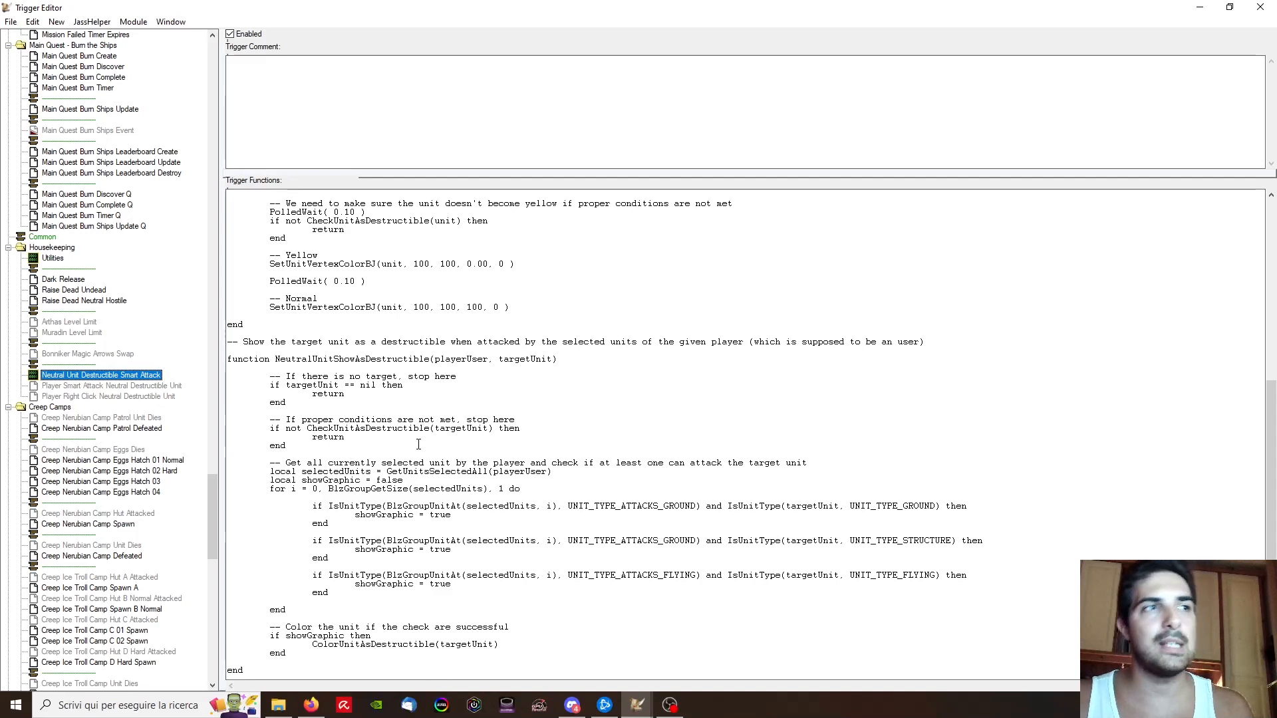
pyautogui.click(669, 705)
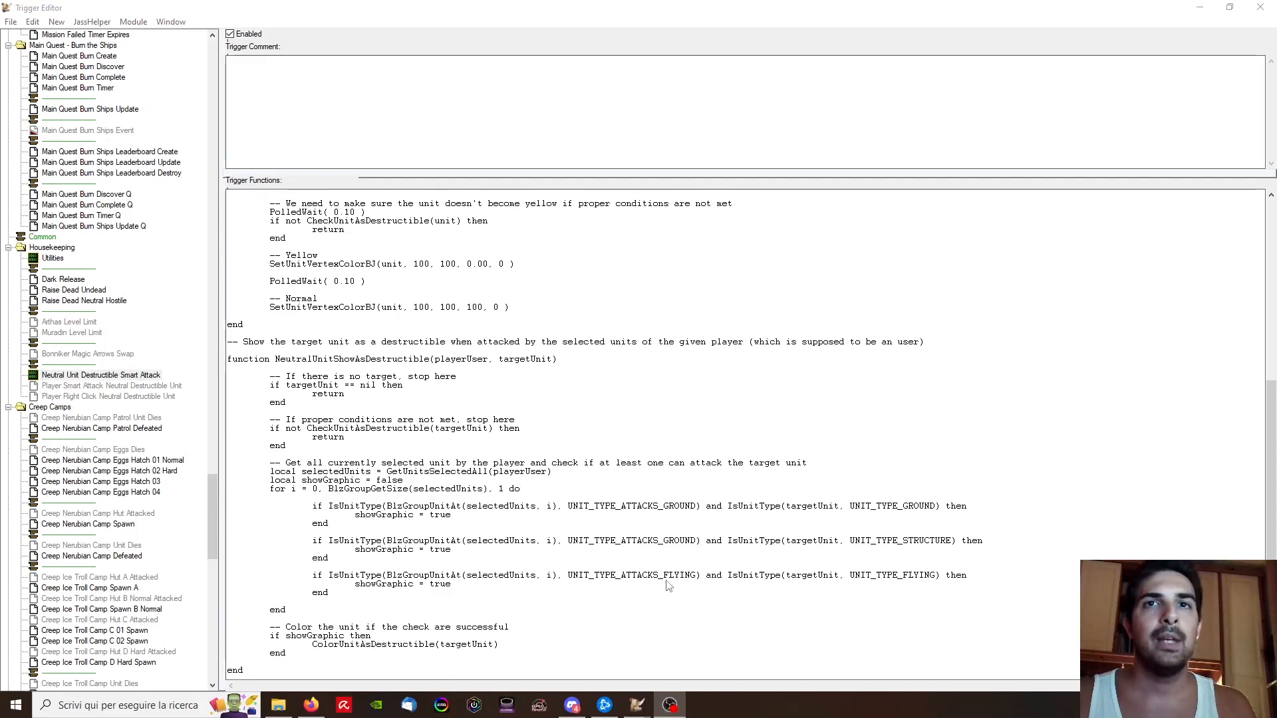
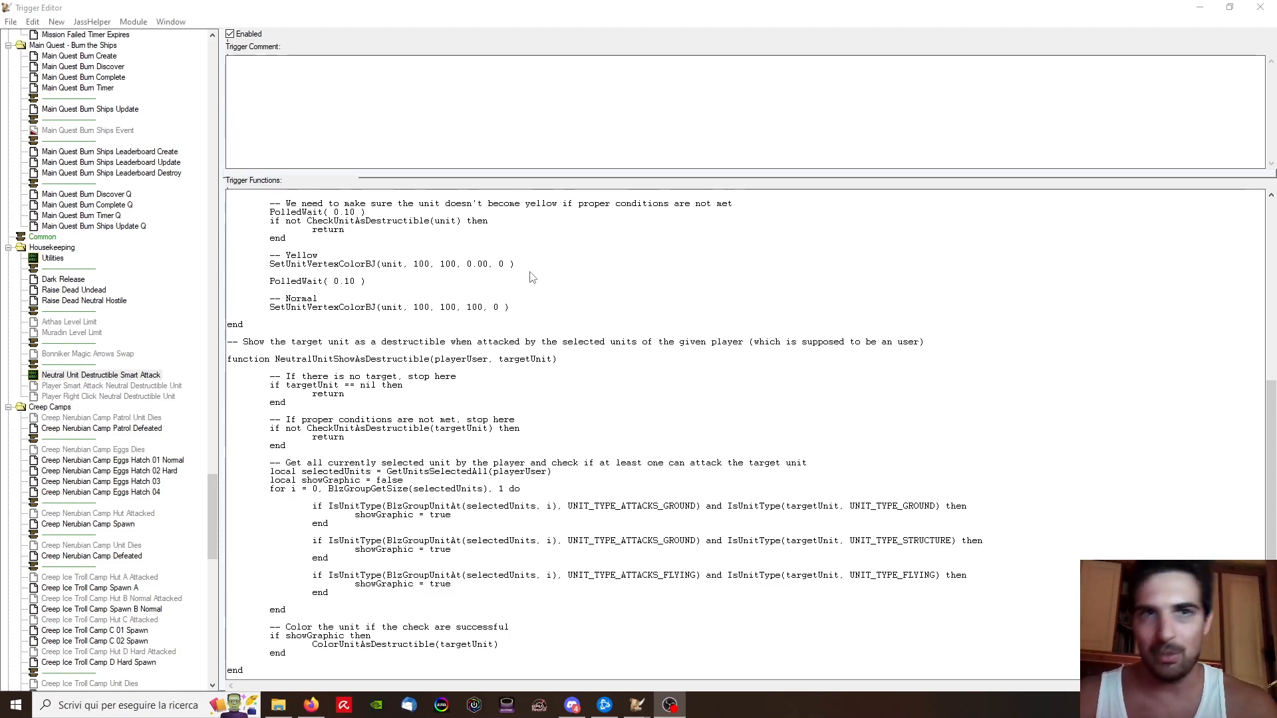
# Step: Return to the map window and save the rr_human08.w3x map
pyautogui.moveTo(637, 704)
pyautogui.click(532, 658)
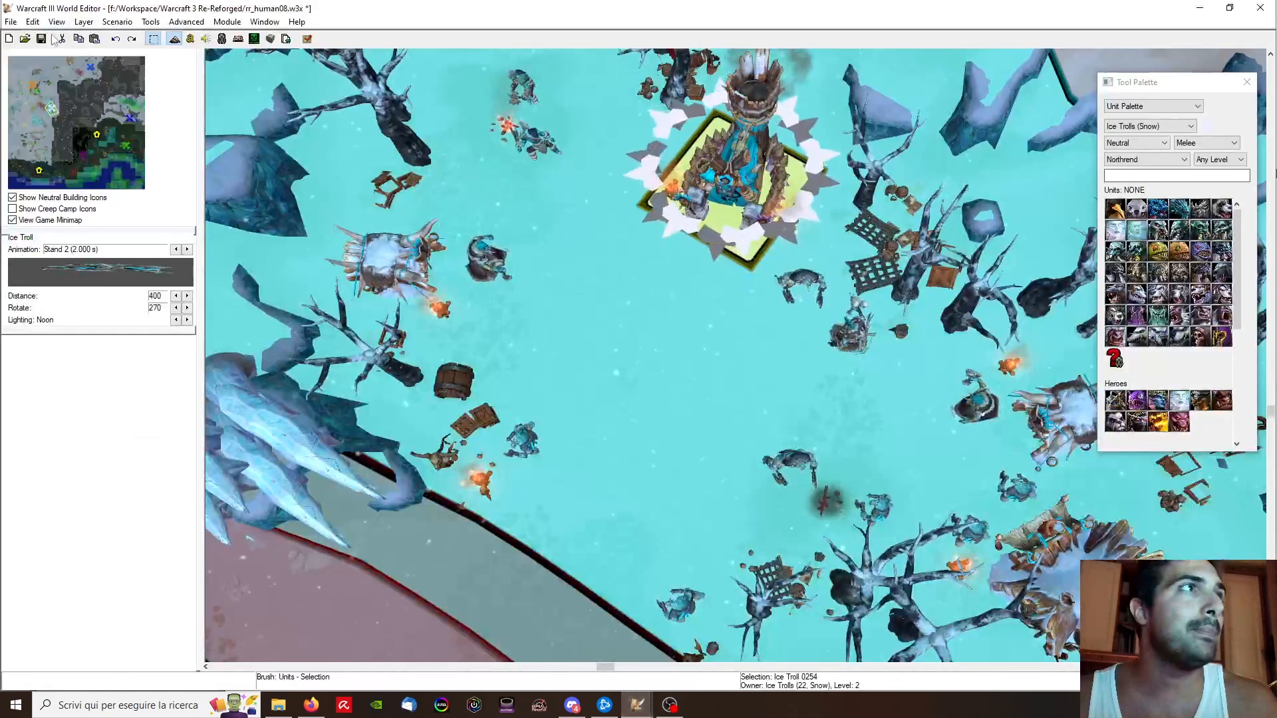
pyautogui.hotkey('ctrl', 's')
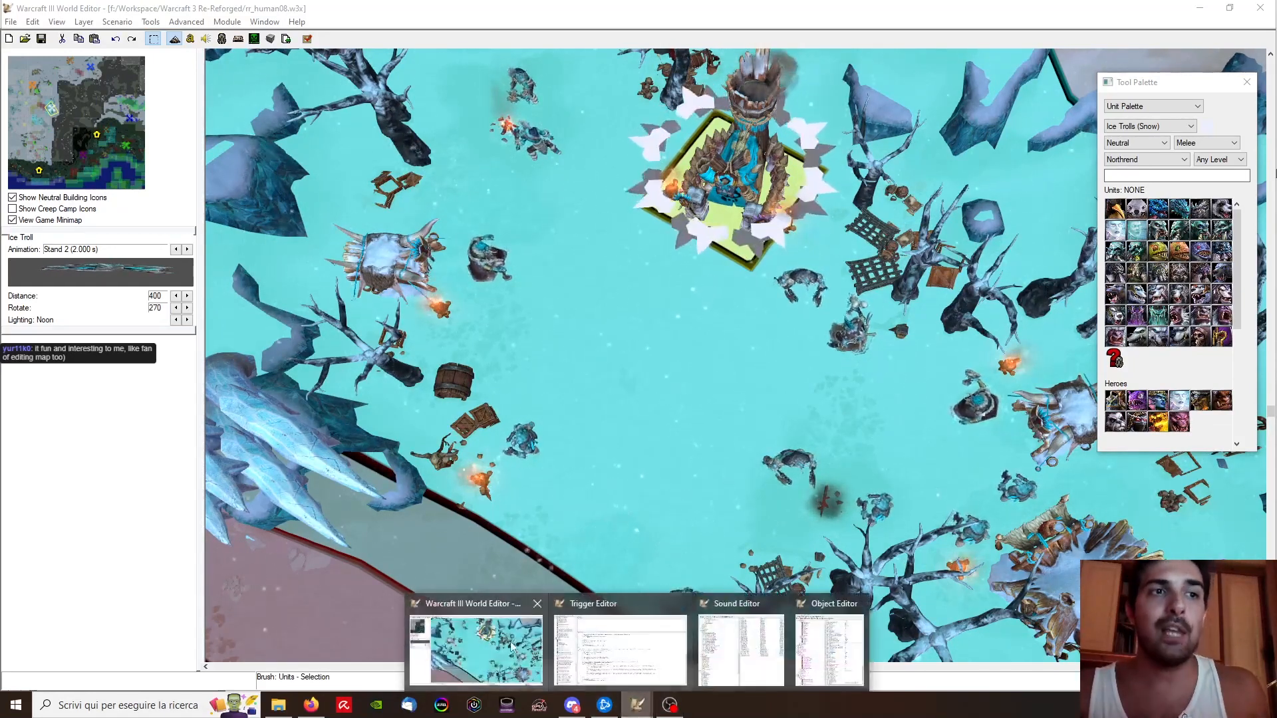
# Step: Switch the World Editor to the rr_human07.w3x map
pyautogui.click(279, 23)
pyautogui.click(325, 164)
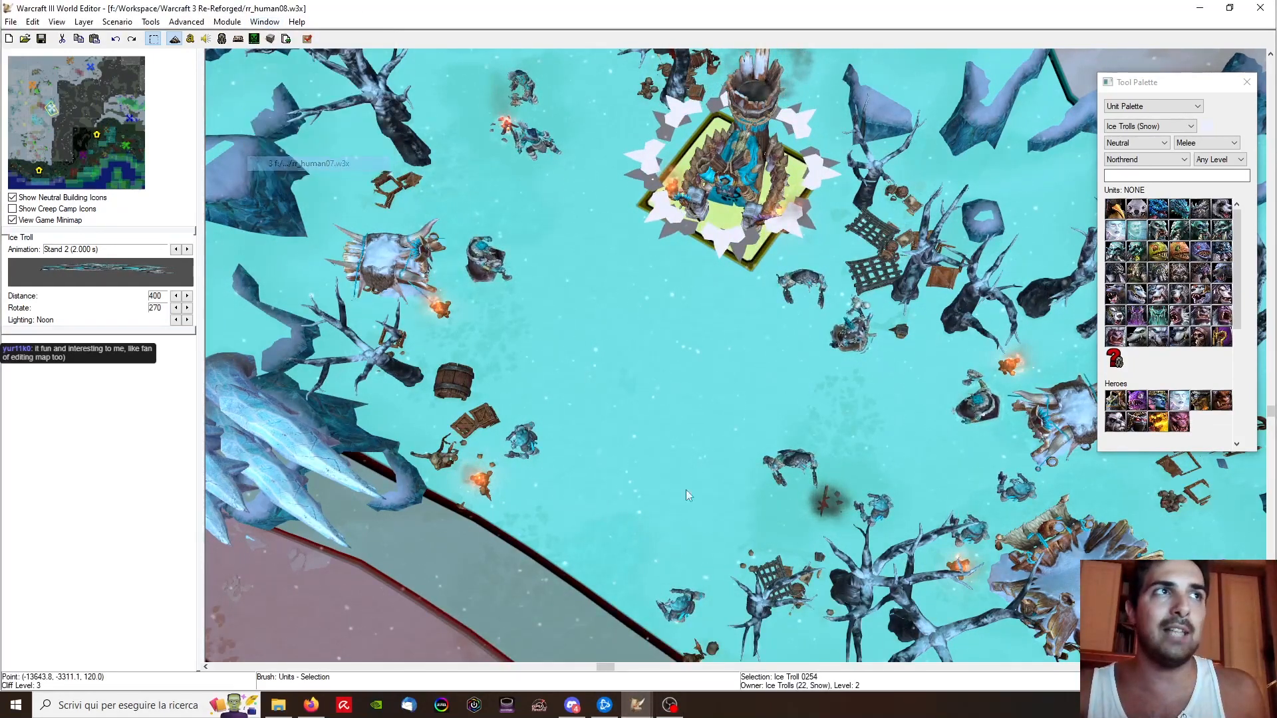
pyautogui.click(670, 705)
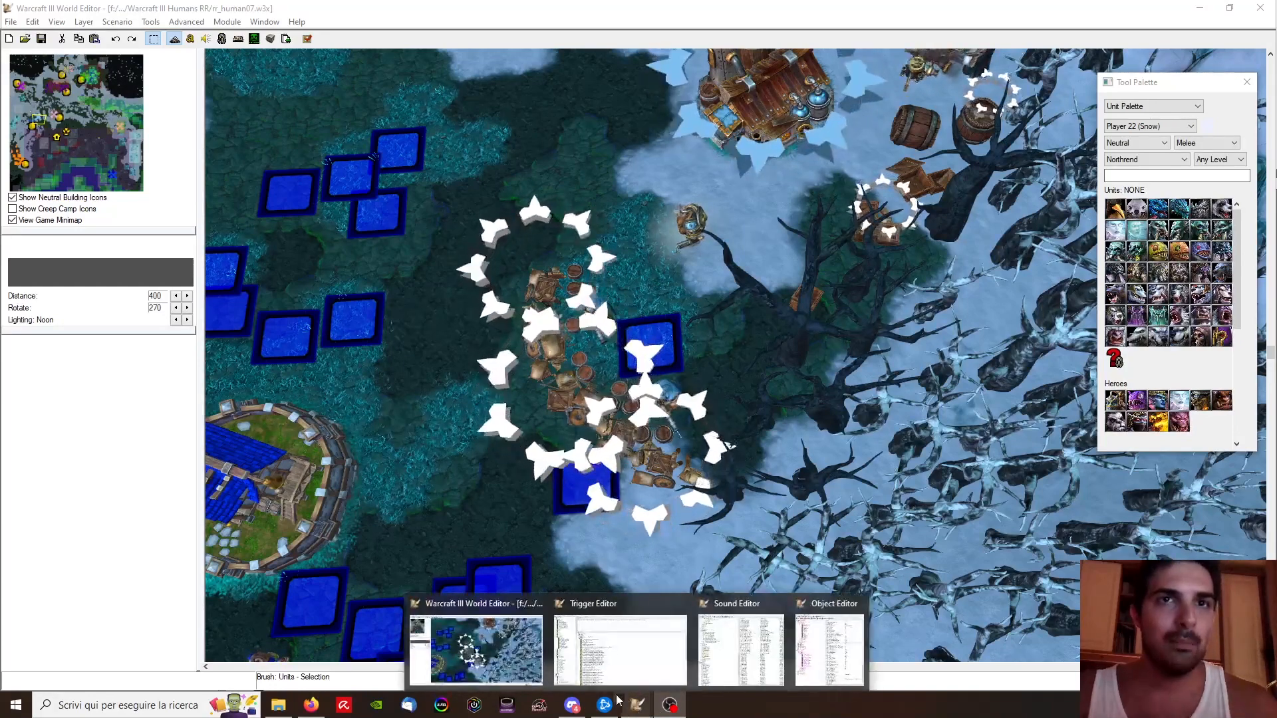
# Step: Launch a test of the rr_human07.w3x map and switch to the running Warcraft III game
pyautogui.click(314, 42)
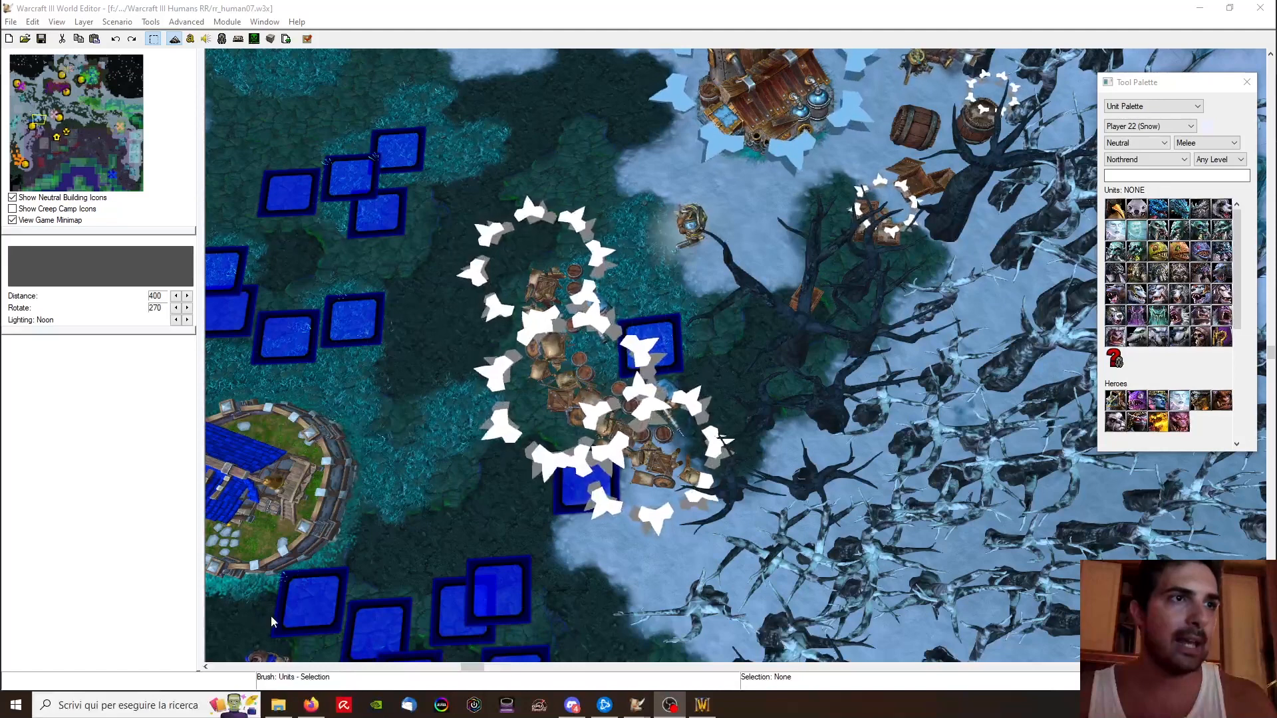
pyautogui.moveTo(704, 710)
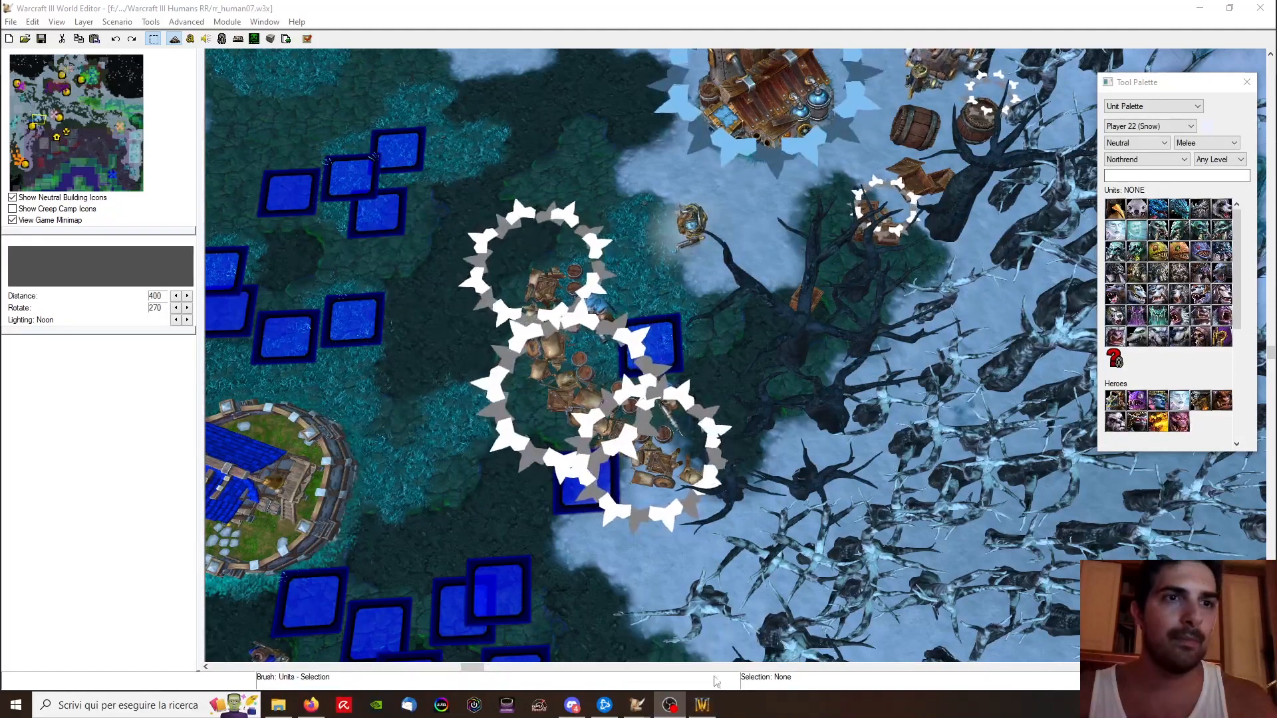
pyautogui.hotkey('alt', 'Tab')
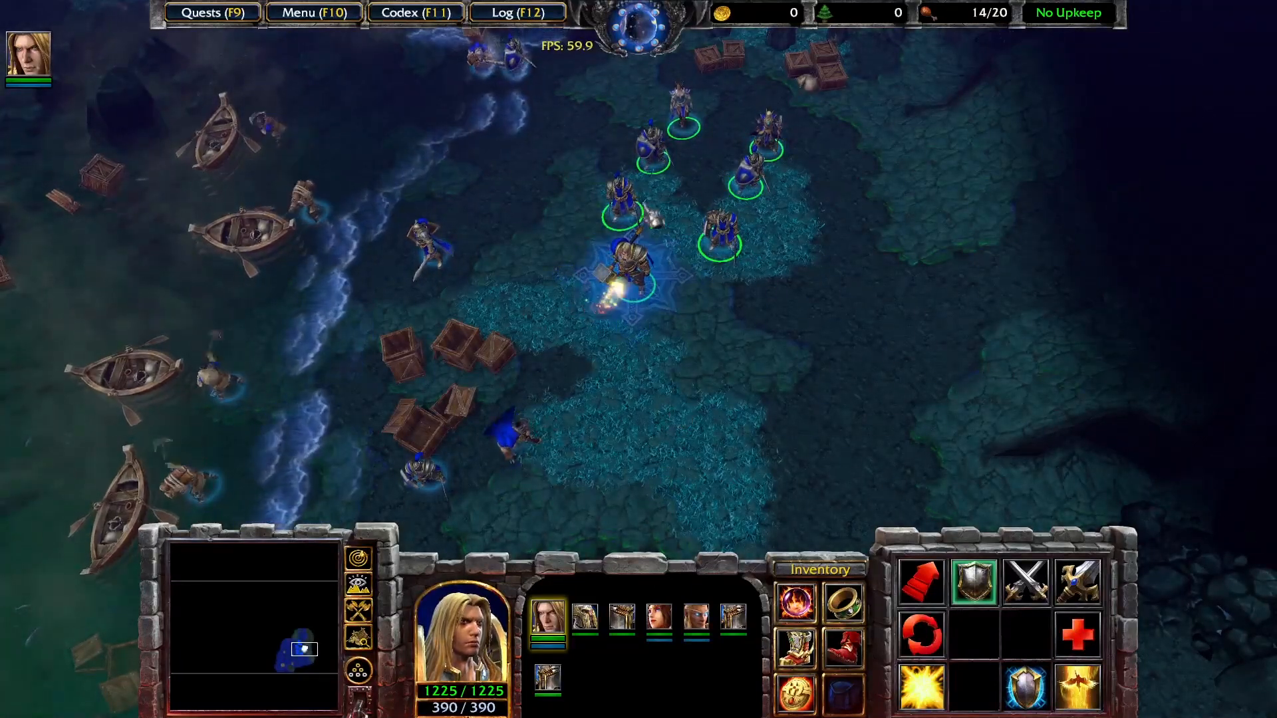
# Step: Enter the iseedeadpeople cheat in the game chat to reveal the map
pyautogui.press('Return')
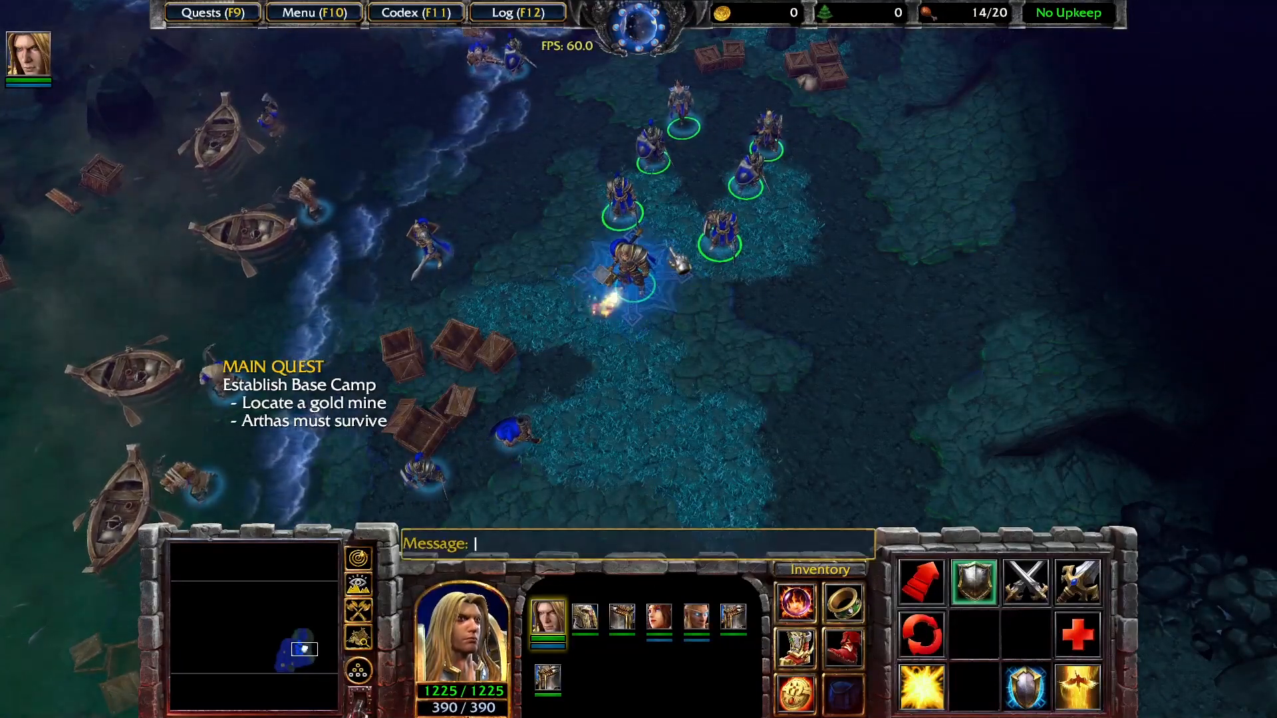
pyautogui.write('iseedeadpeopl')
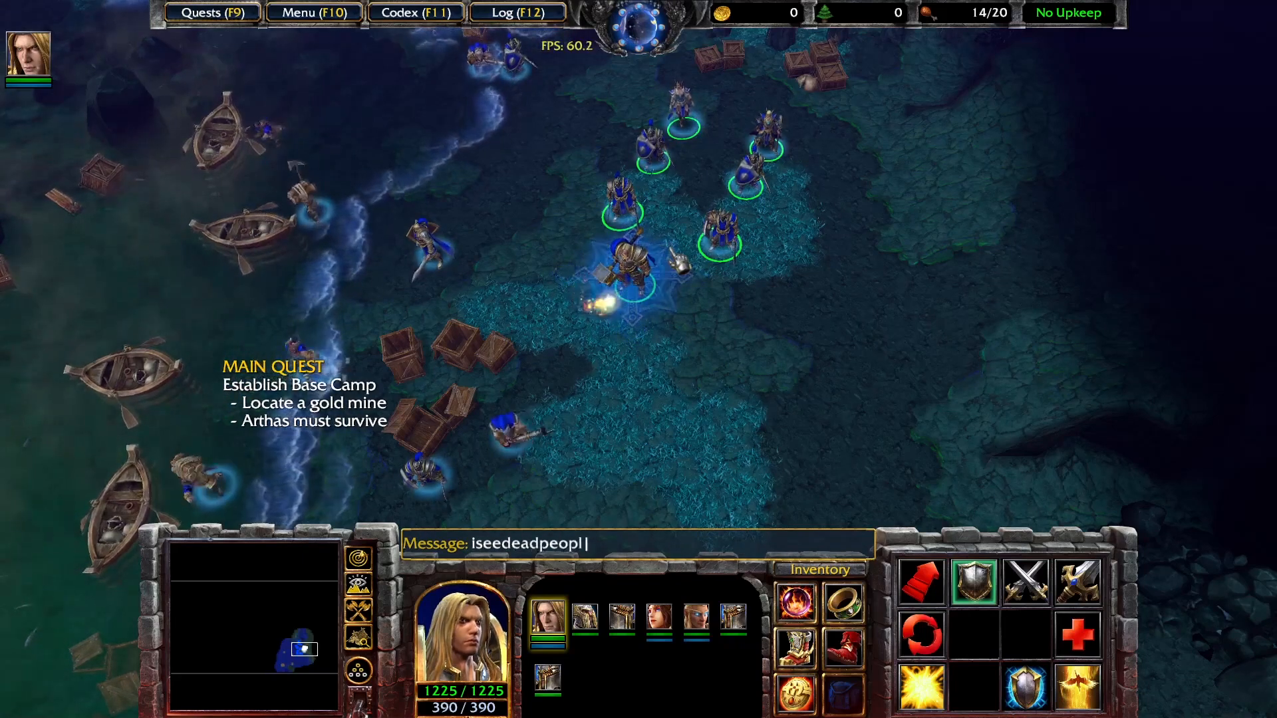
pyautogui.write('e')
pyautogui.press('Return')
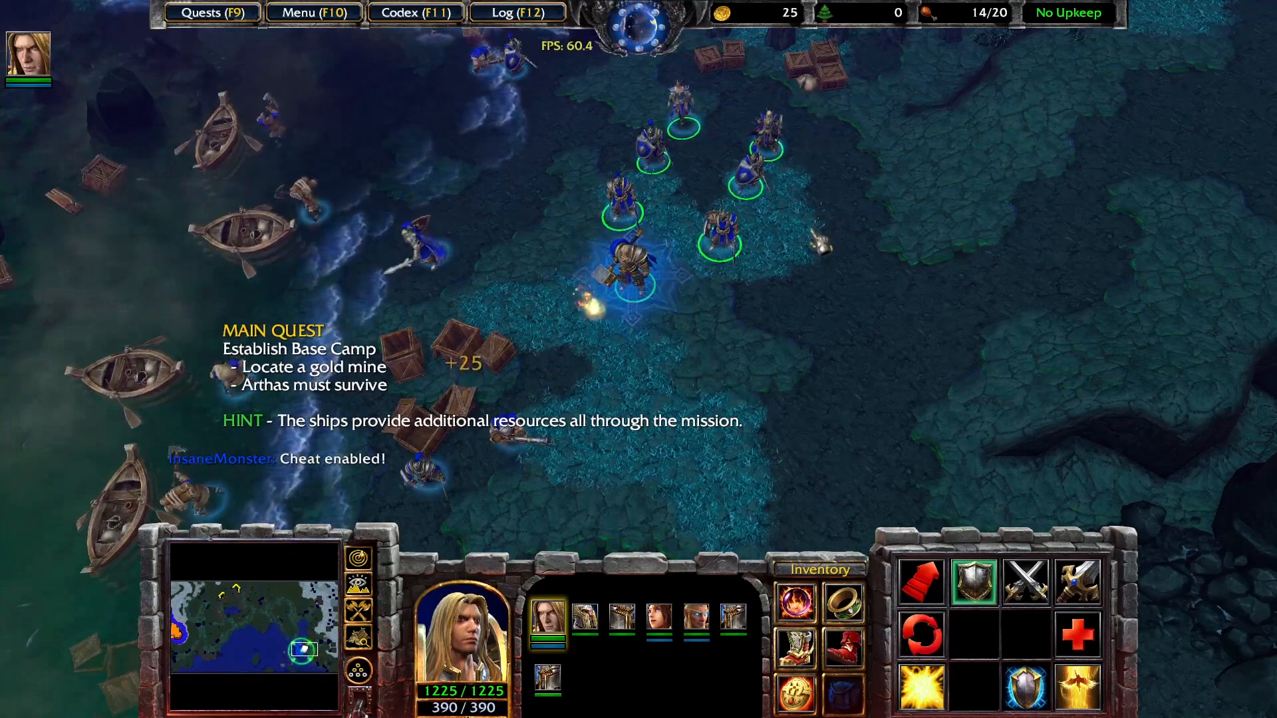
# Step: Walk Arthas and his troops around the creep camp beside the hide tent
pyautogui.moveTo(713, 3)
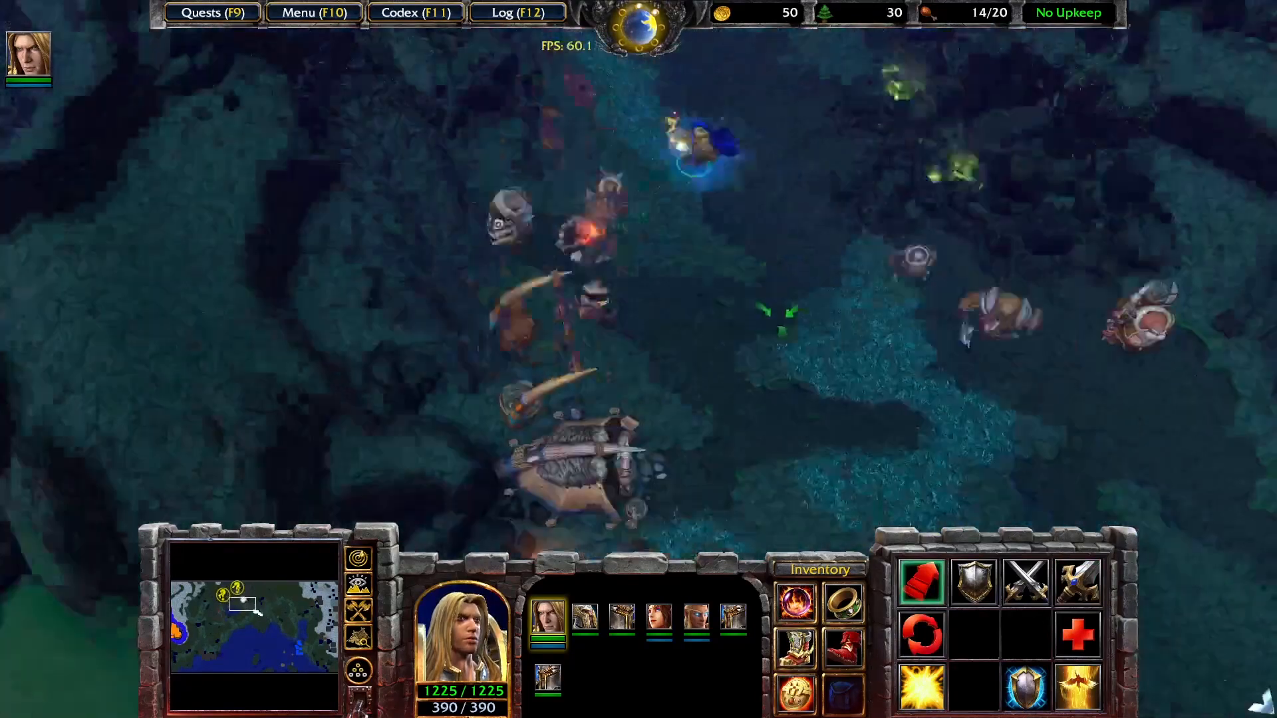
pyautogui.rightClick(635, 419)
pyautogui.rightClick(906, 404)
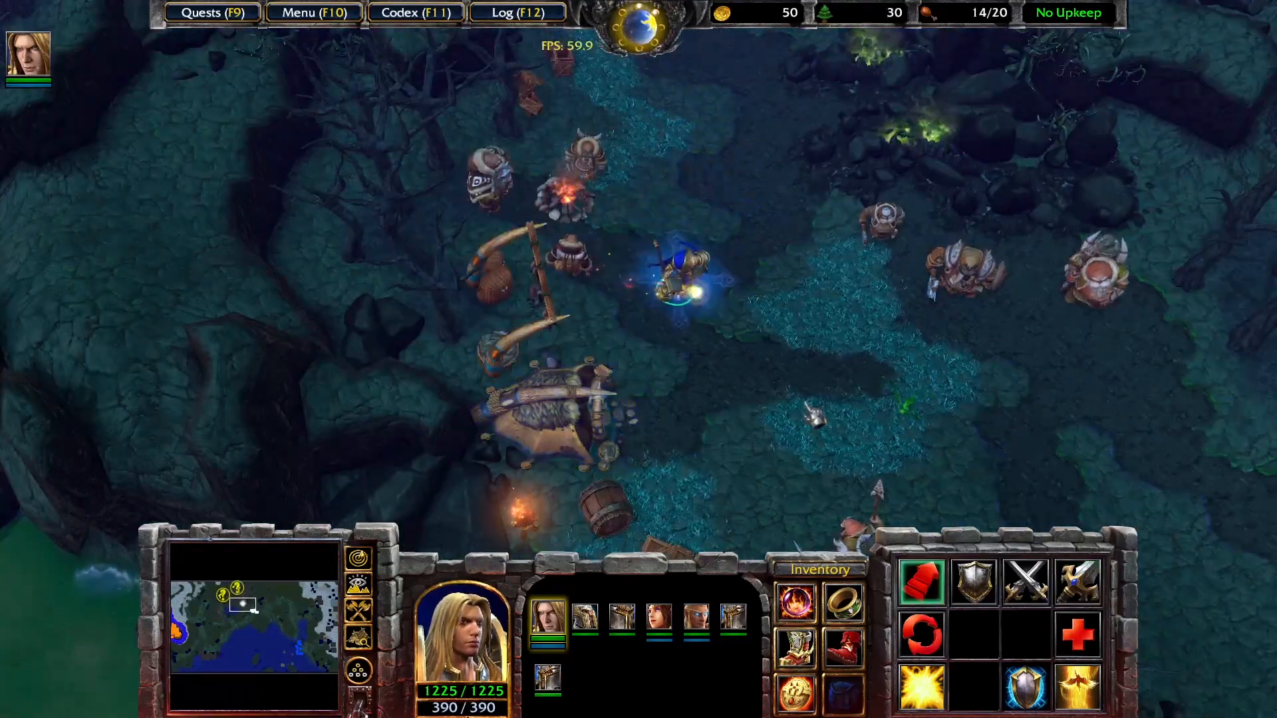
pyautogui.rightClick(459, 258)
pyautogui.rightClick(640, 212)
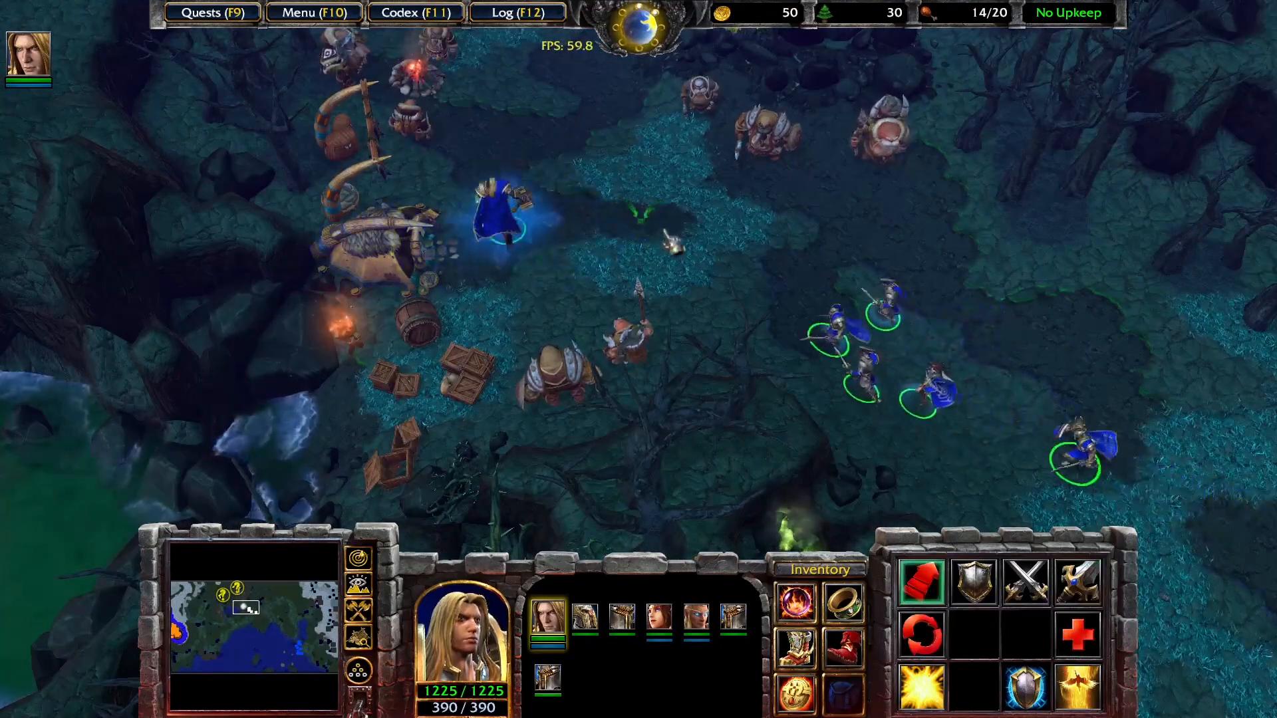
# Step: Lead Arthas and his troops through the Tuskarr camp and order them to attack the hide tent
pyautogui.rightClick(1088, 346)
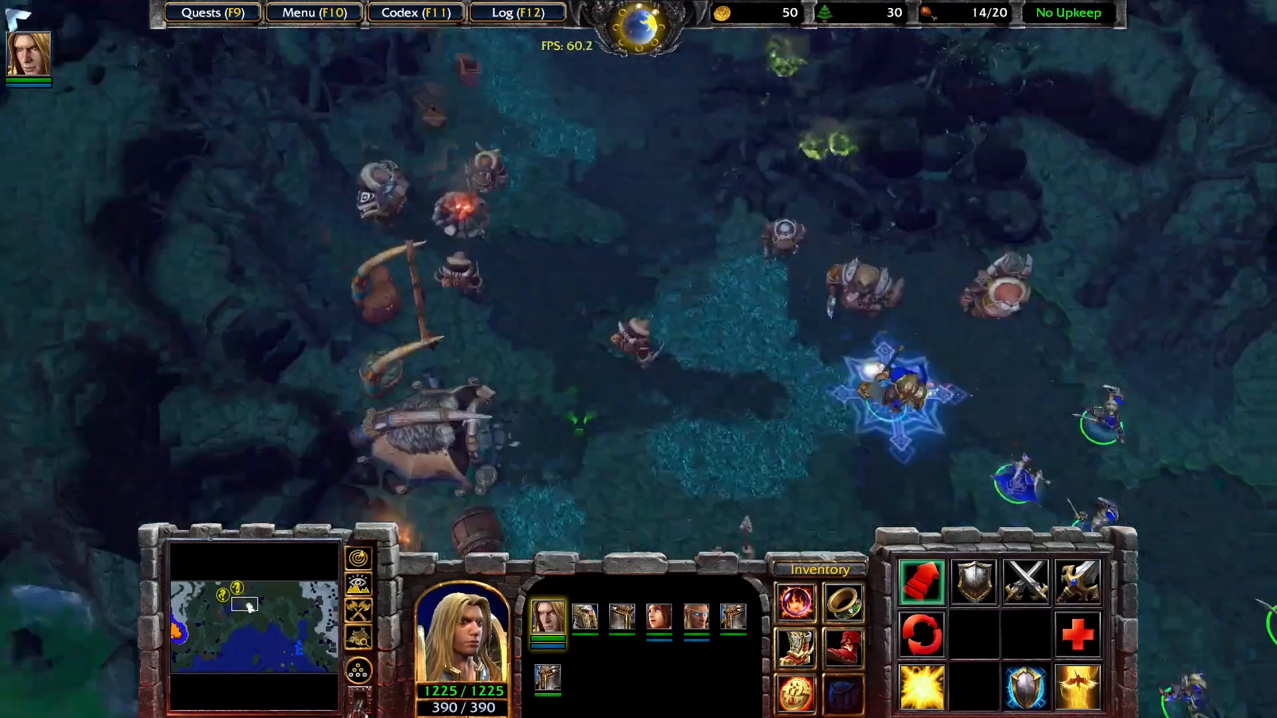
pyautogui.rightClick(523, 385)
pyautogui.rightClick(541, 391)
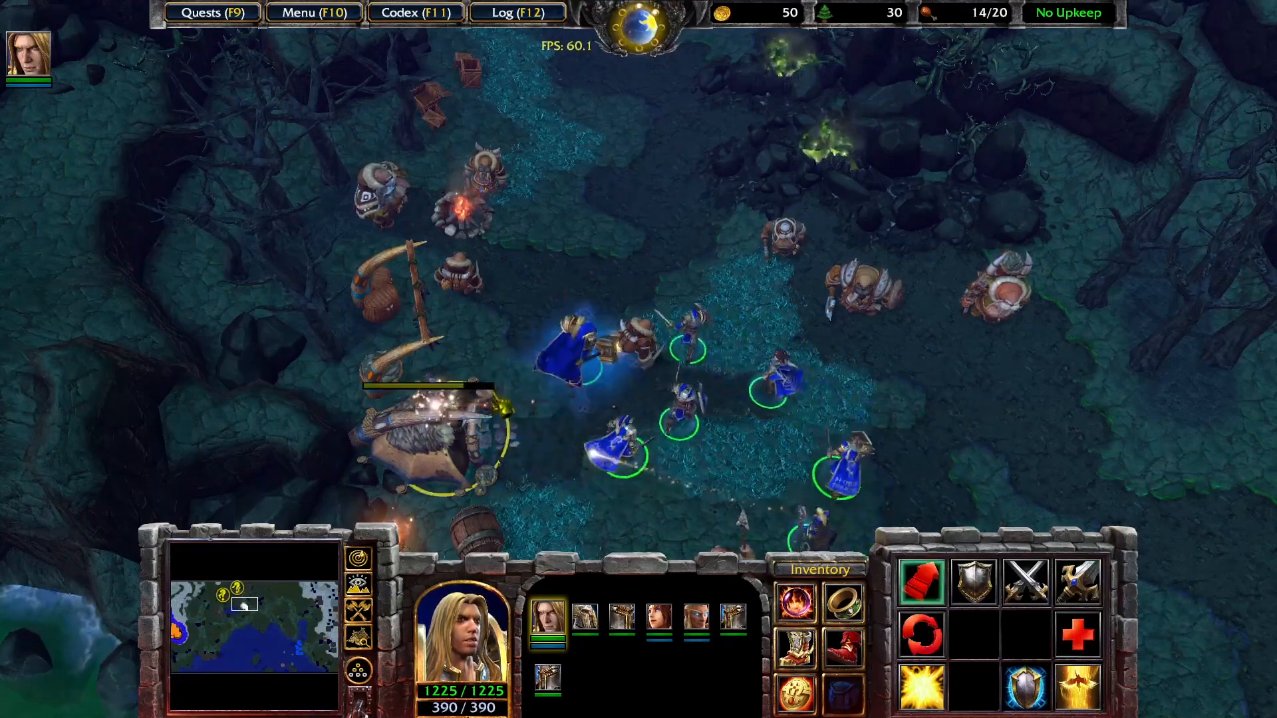
pyautogui.press('a')
pyautogui.click(494, 415)
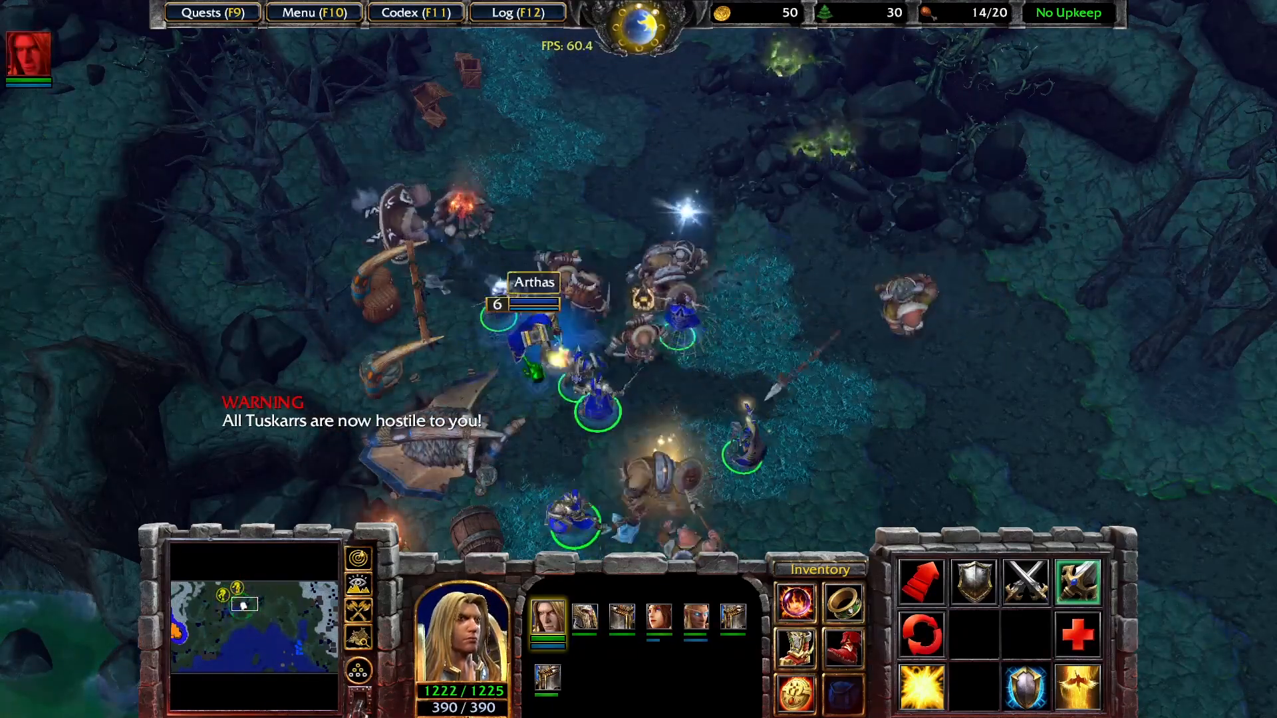
# Step: Inspect the Tuskarr Healers and Warriors individually while they fight Arthas's troops beside the tent
pyautogui.click(642, 301)
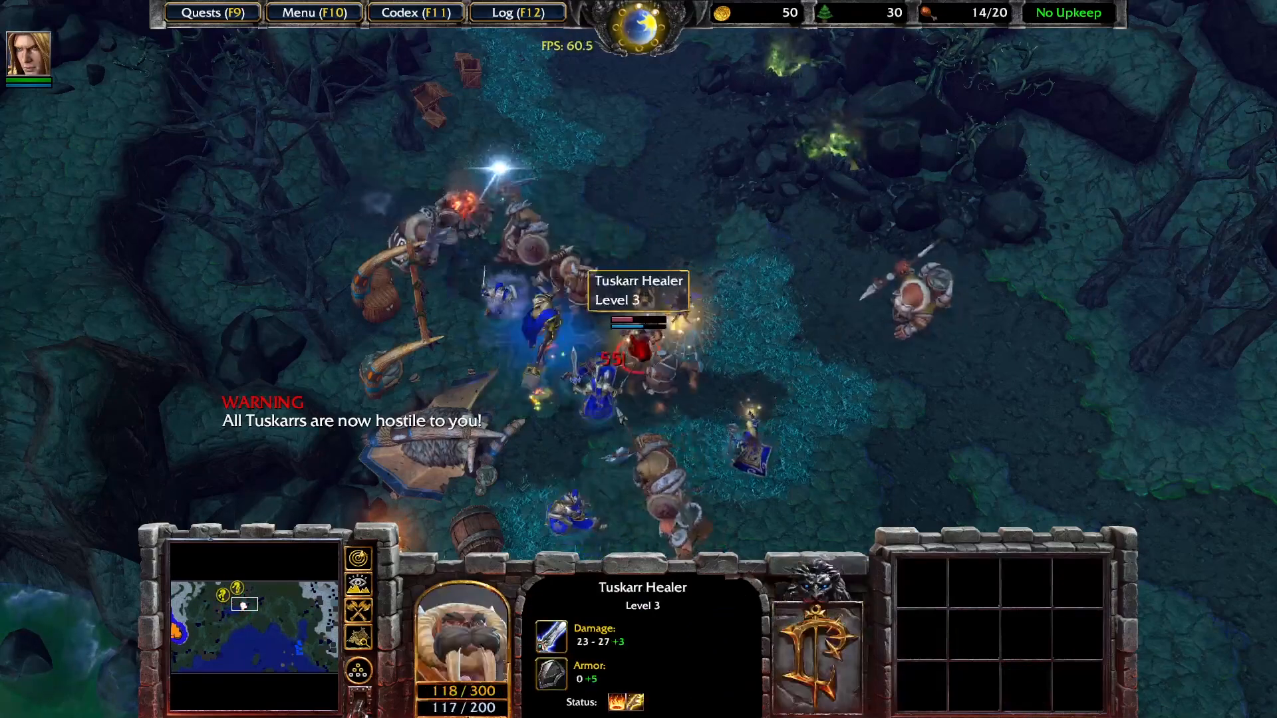
pyautogui.click(548, 342)
pyautogui.click(529, 253)
pyautogui.click(589, 296)
pyautogui.click(587, 367)
pyautogui.click(637, 341)
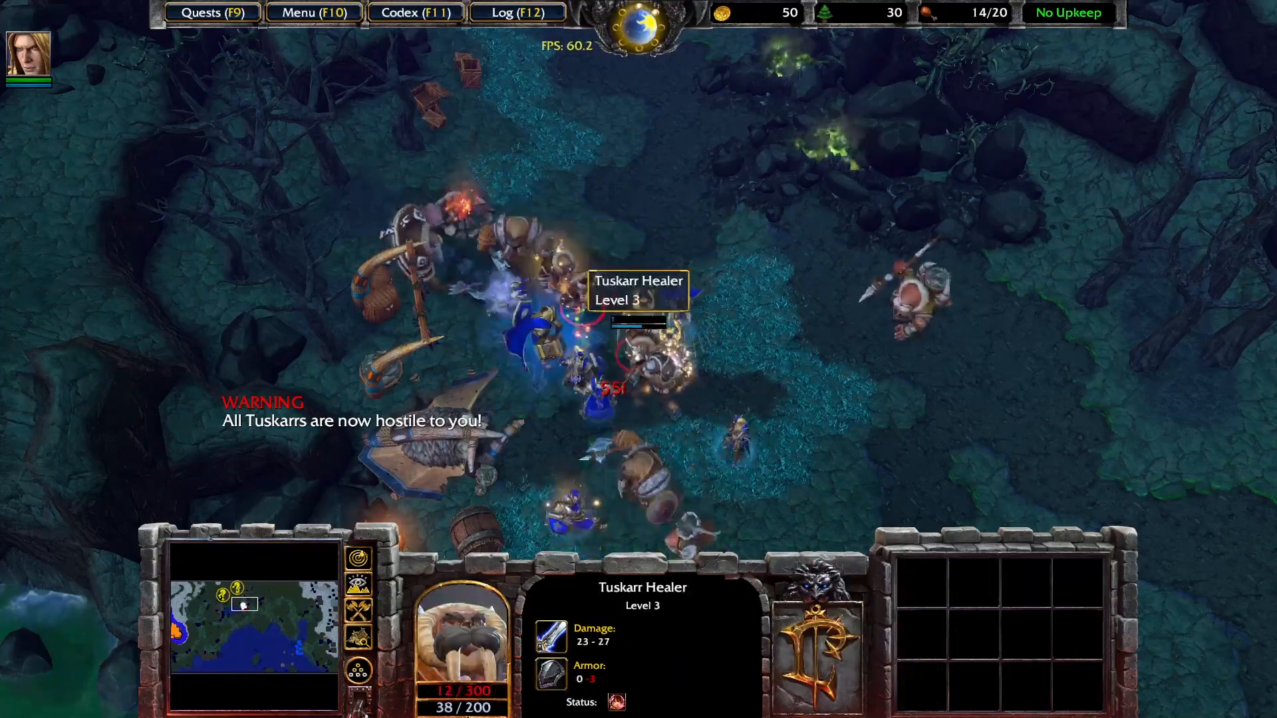
pyautogui.click(673, 383)
pyautogui.click(580, 387)
pyautogui.click(619, 341)
pyautogui.click(564, 280)
pyautogui.click(514, 301)
pyautogui.click(571, 293)
pyautogui.click(599, 396)
pyautogui.moveTo(427, 226); pyautogui.dragTo(1060, 510)
pyautogui.click(662, 372)
pyautogui.click(618, 342)
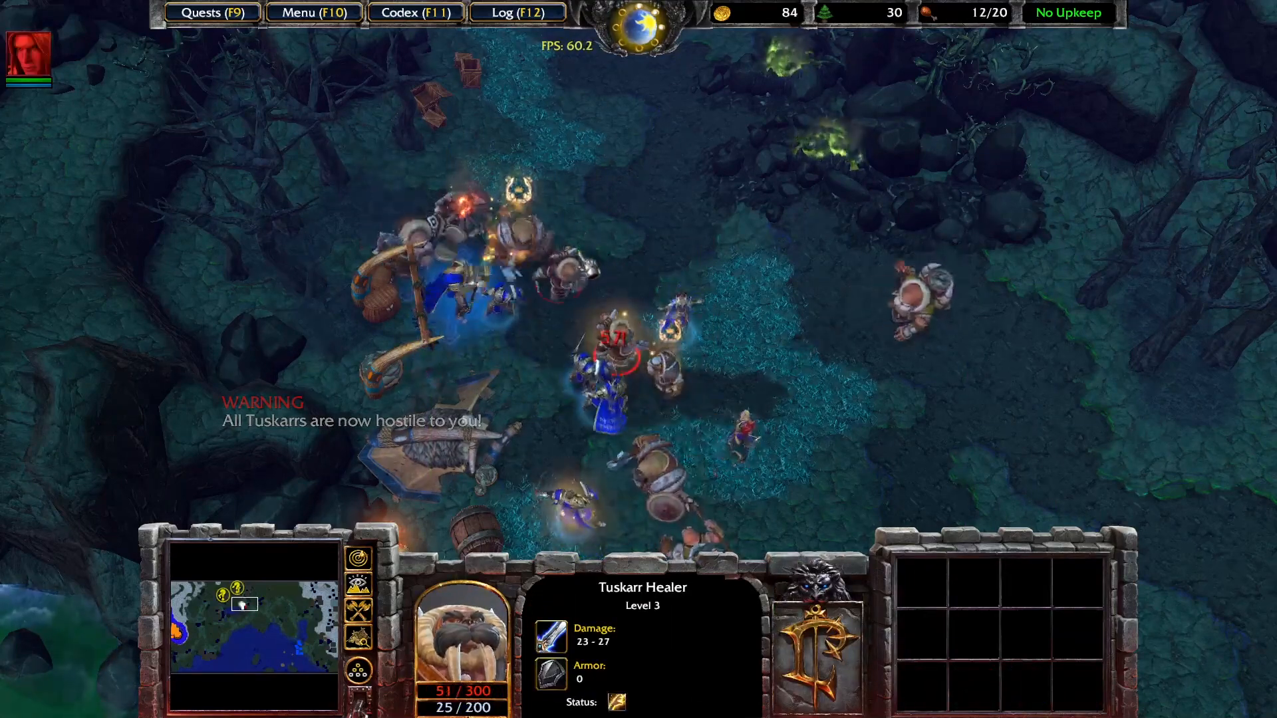
pyautogui.click(512, 246)
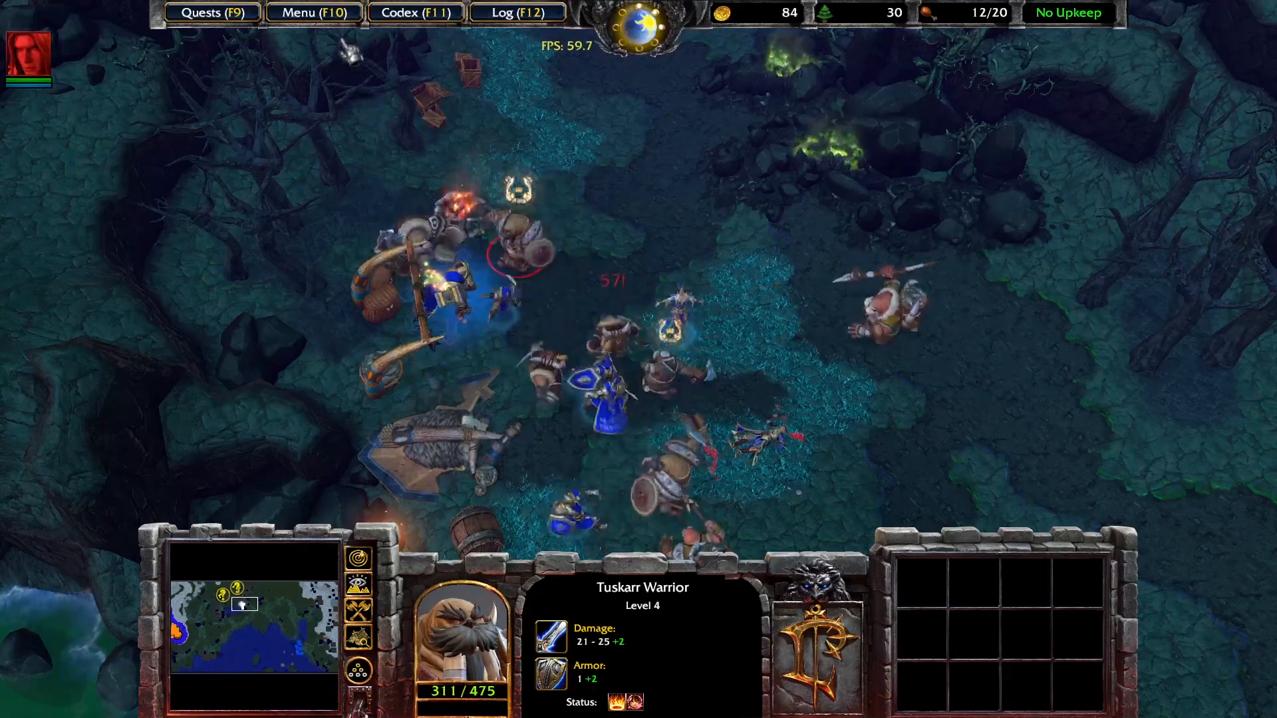
# Step: End the playtest by exiting Warcraft III, confirming the exit, and return to the World Editor
pyautogui.press('F10')
pyautogui.click(629, 381)
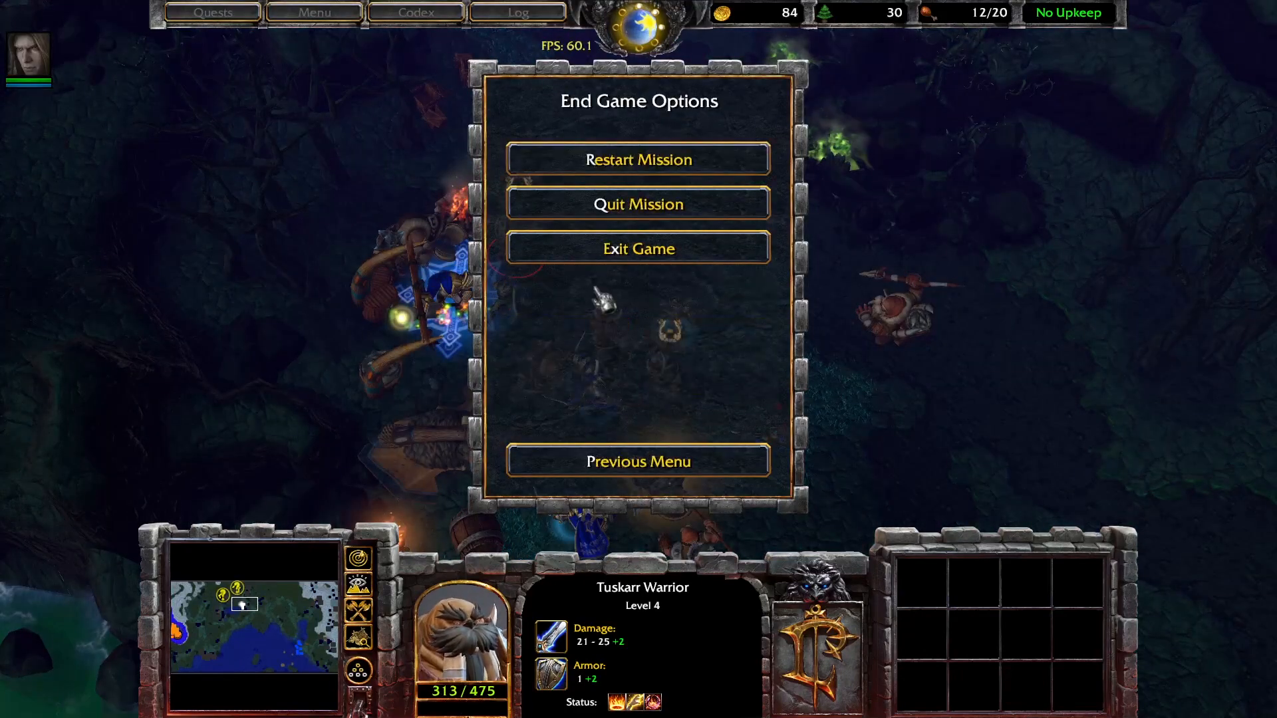
pyautogui.press('x')
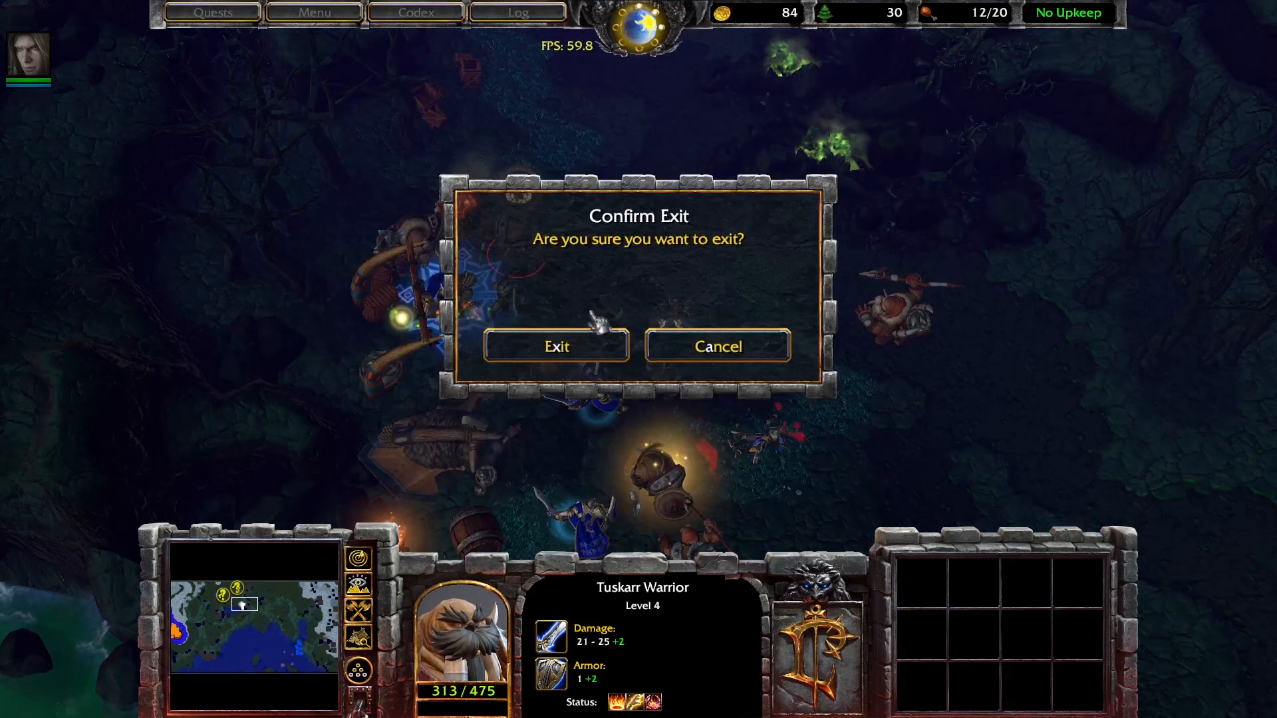
pyautogui.click(571, 348)
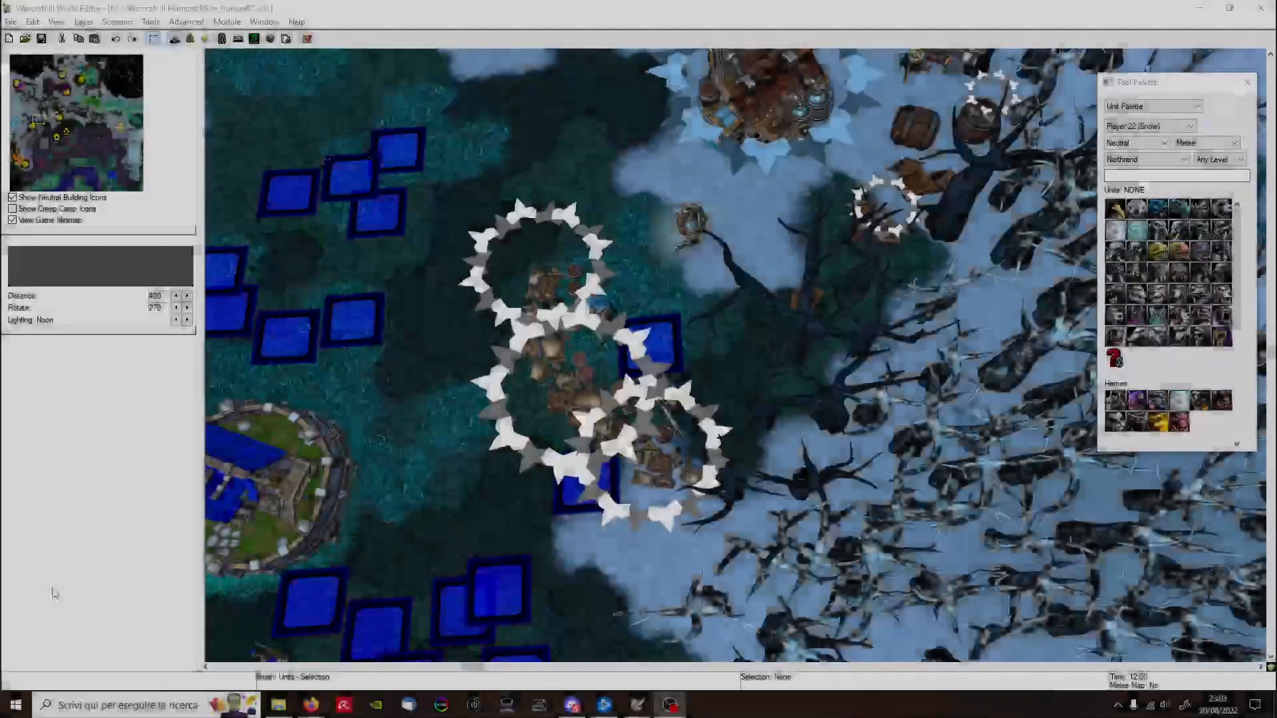